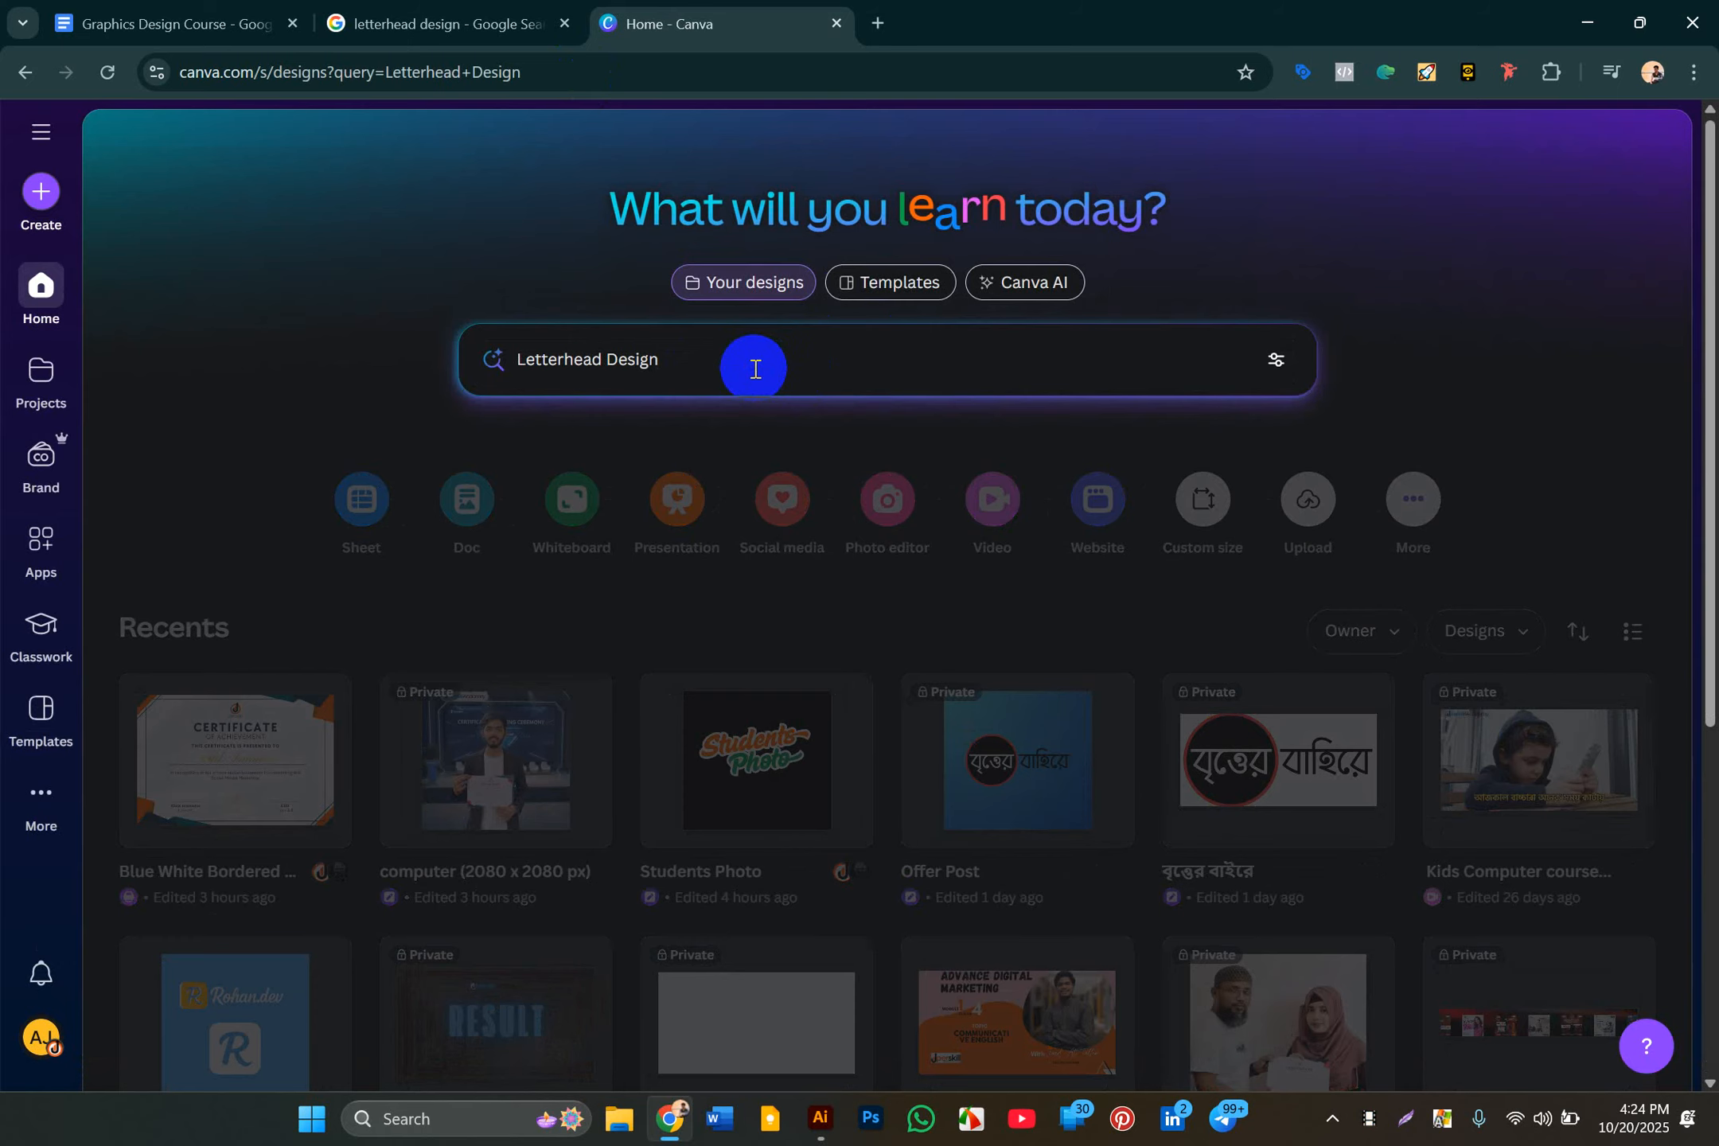
# Step: Look through the existing designs and images that match the Letterhead Design search
pyautogui.click(754, 367)
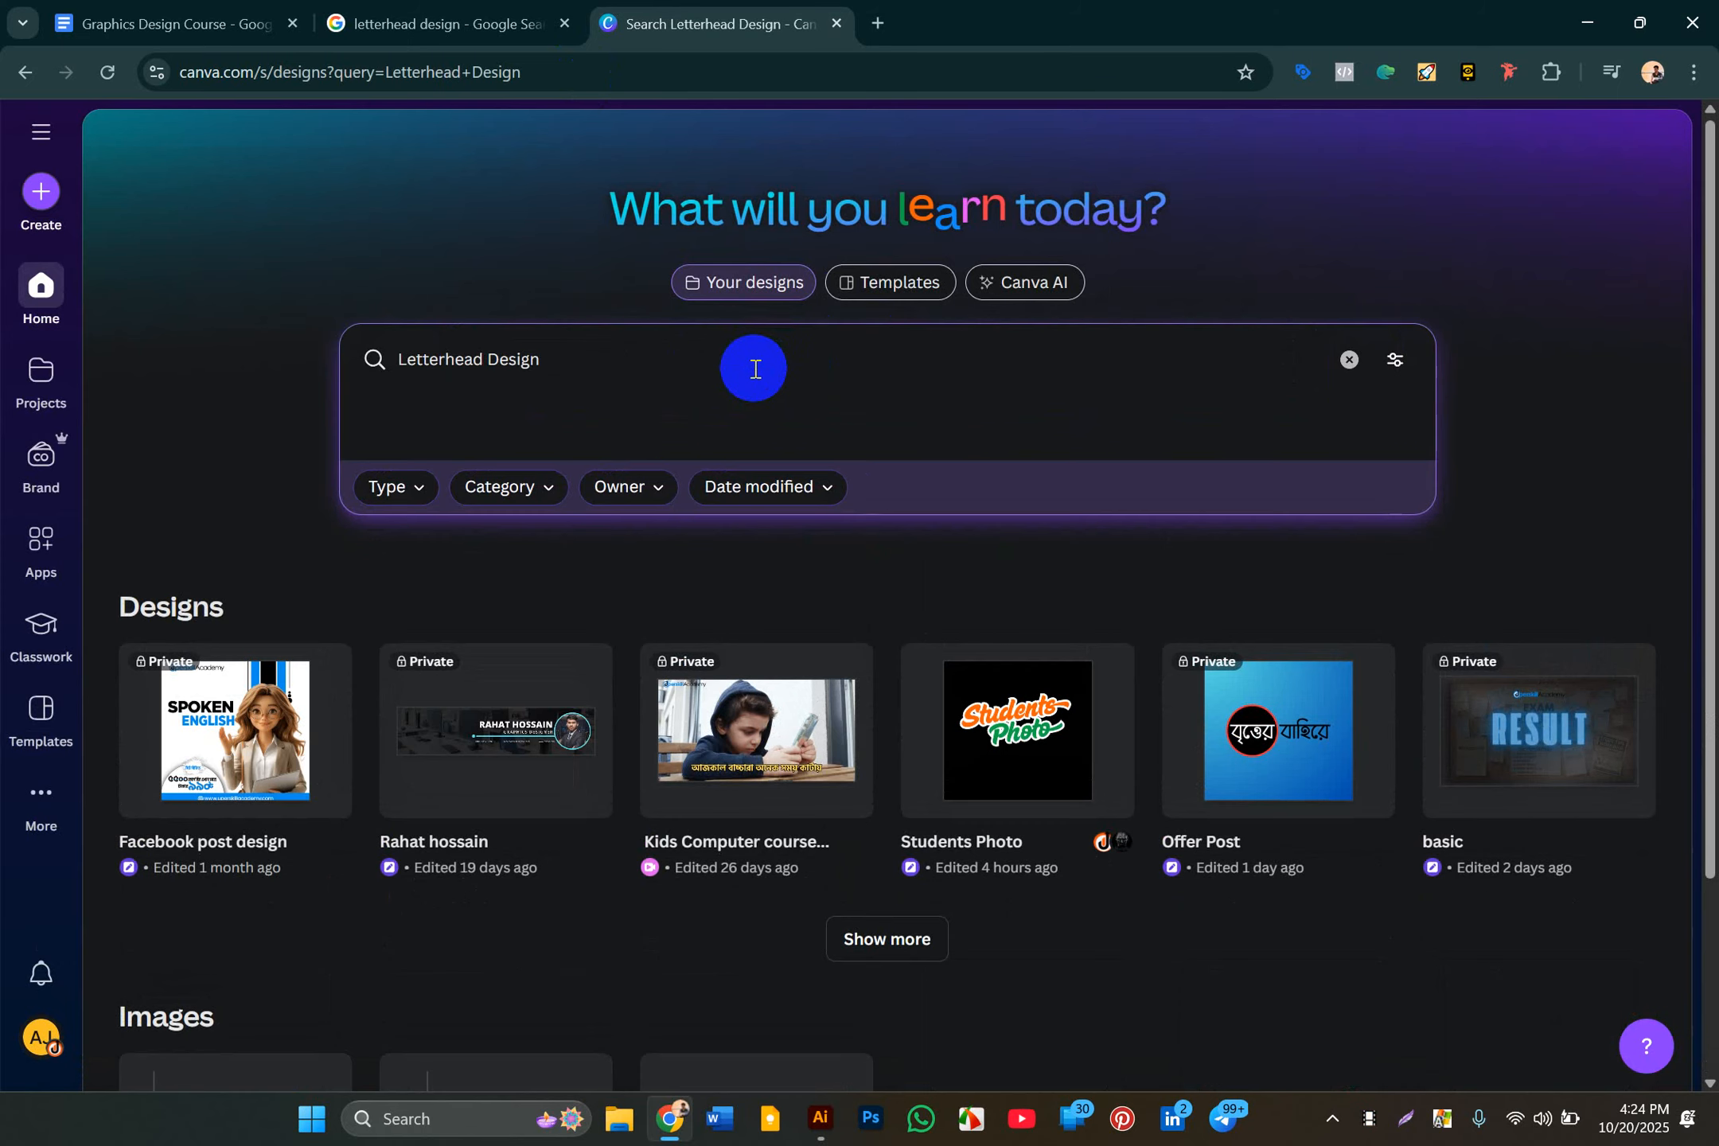
pyautogui.scroll(-3, 752, 368)
pyautogui.scroll(3, 752, 364)
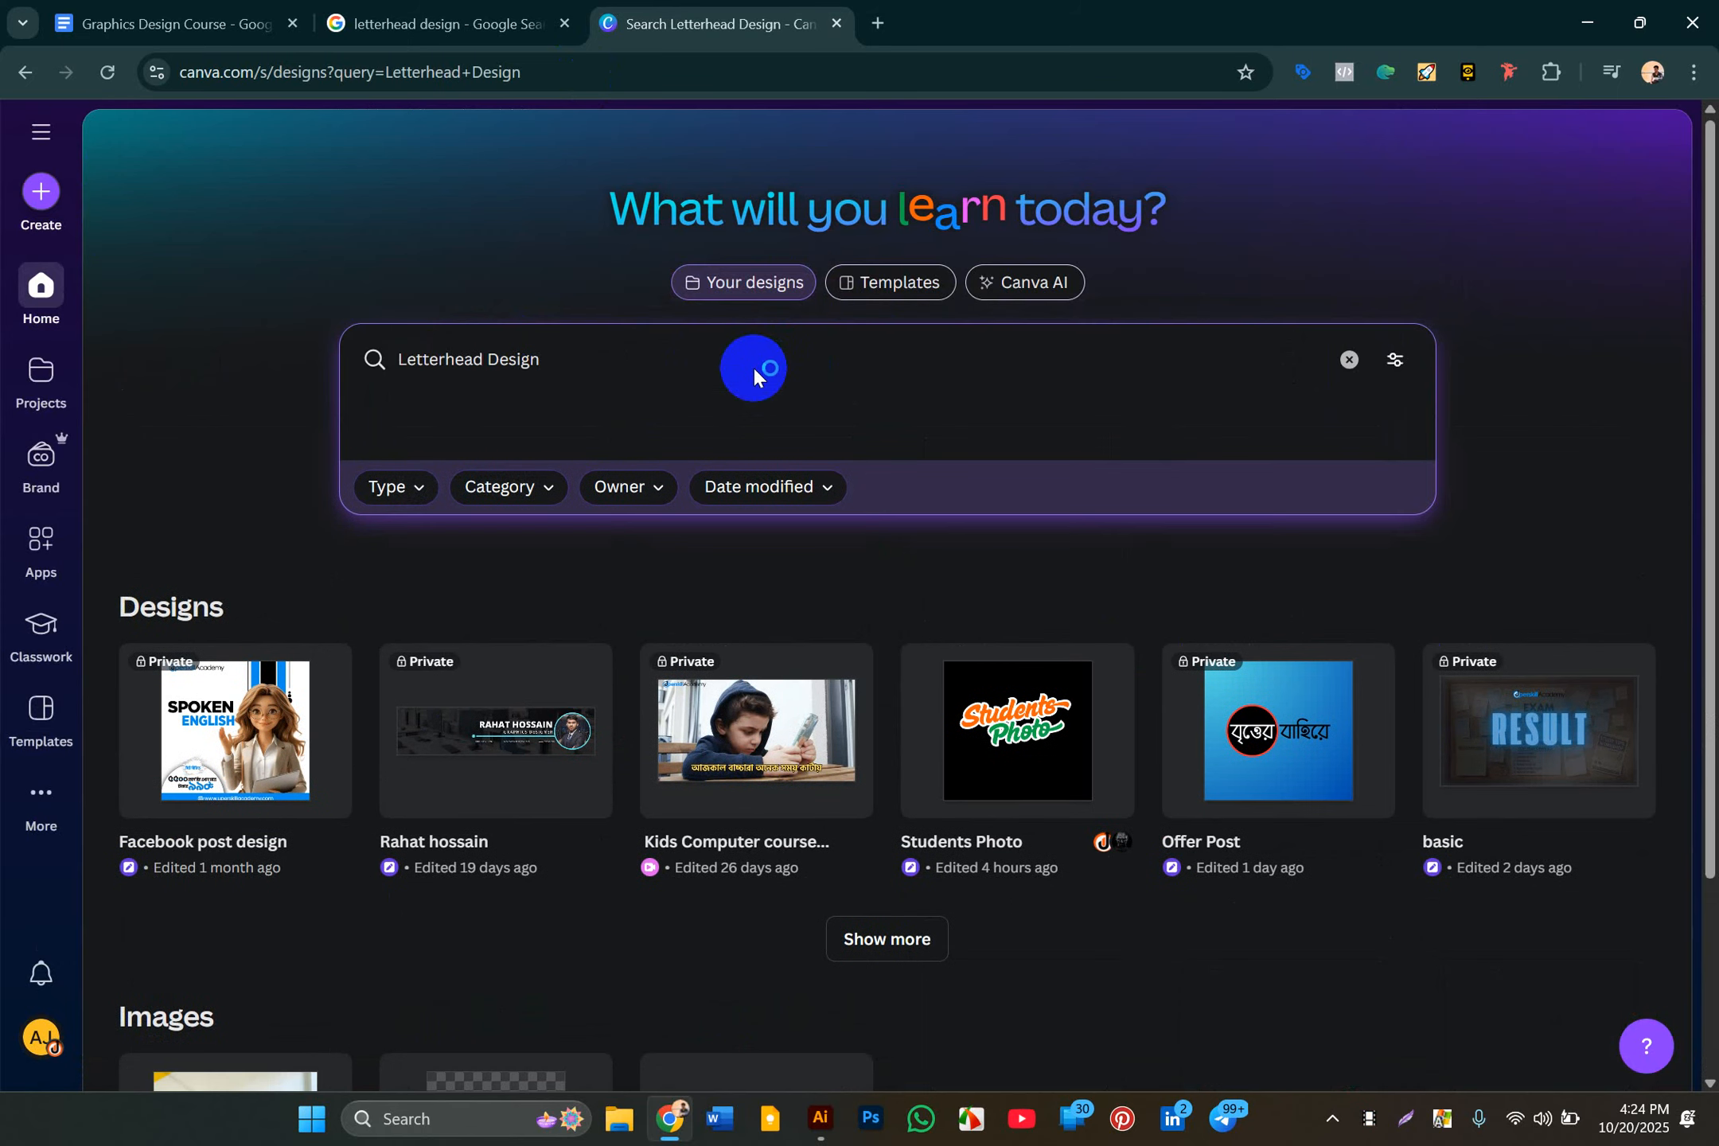
pyautogui.click(46, 137)
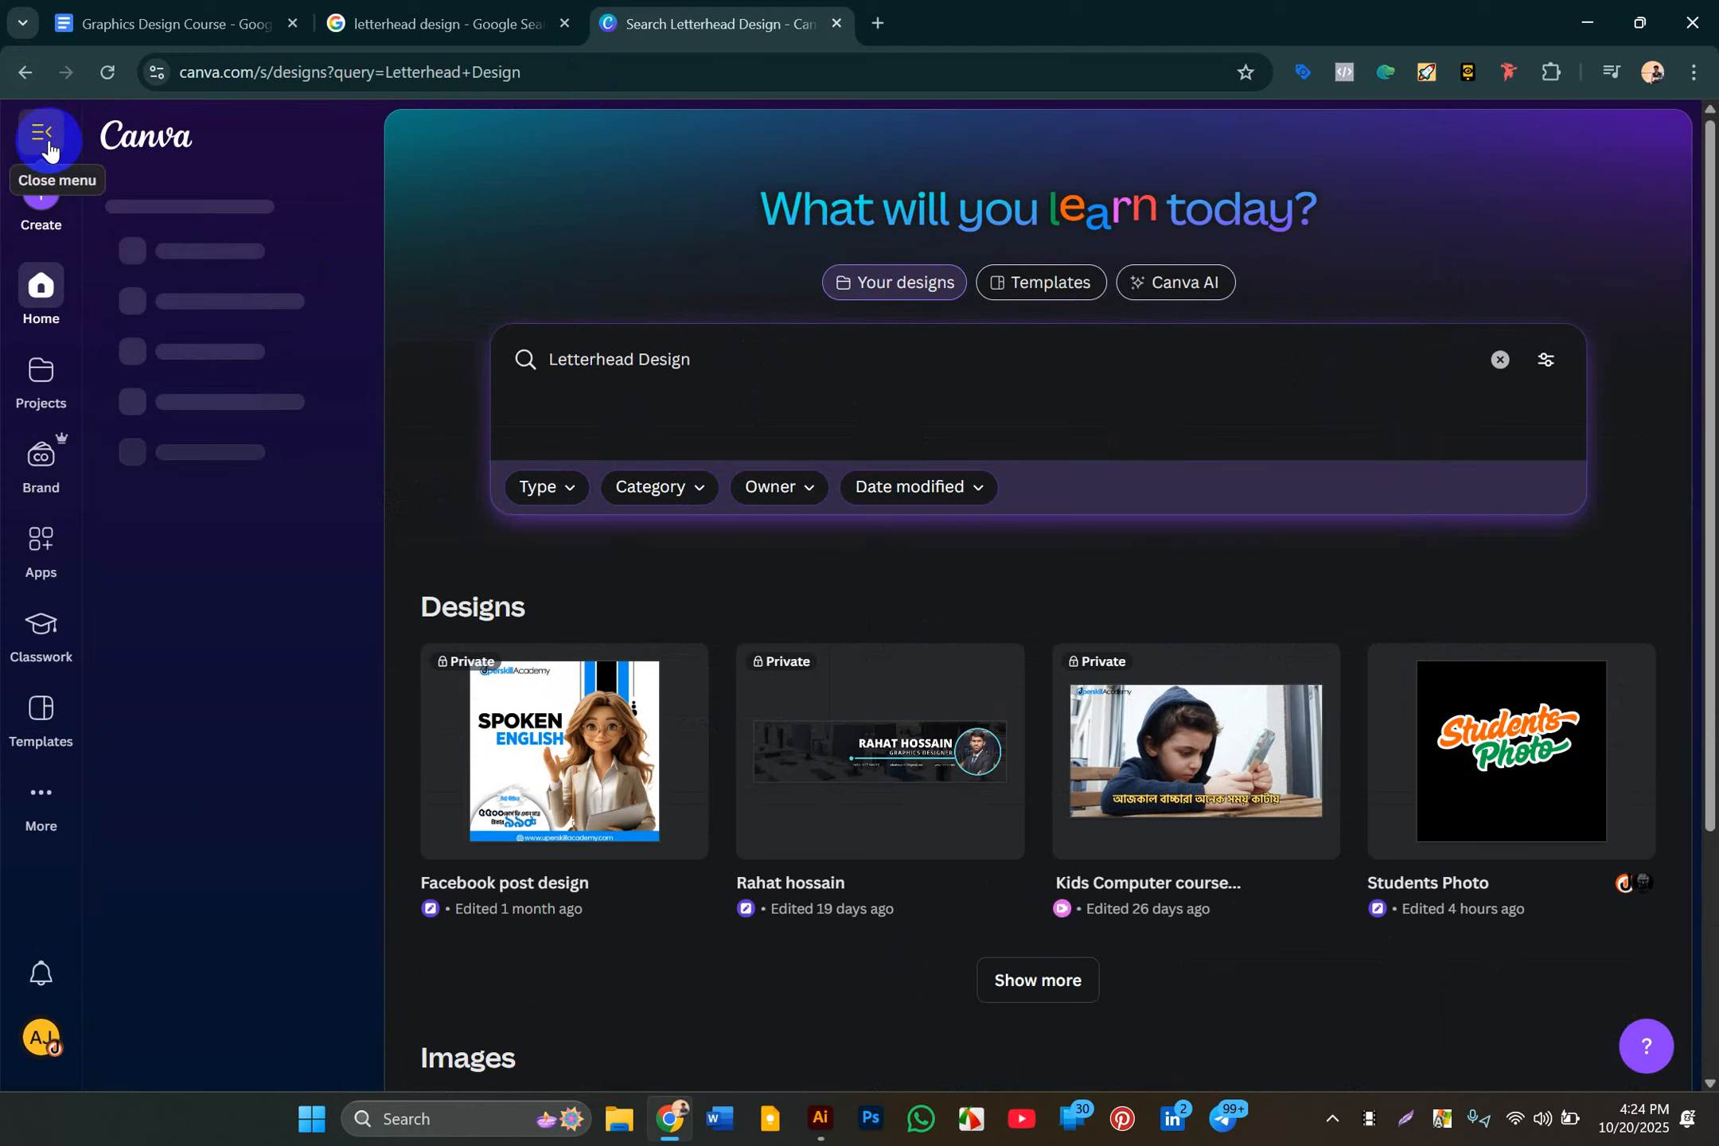
pyautogui.click(40, 129)
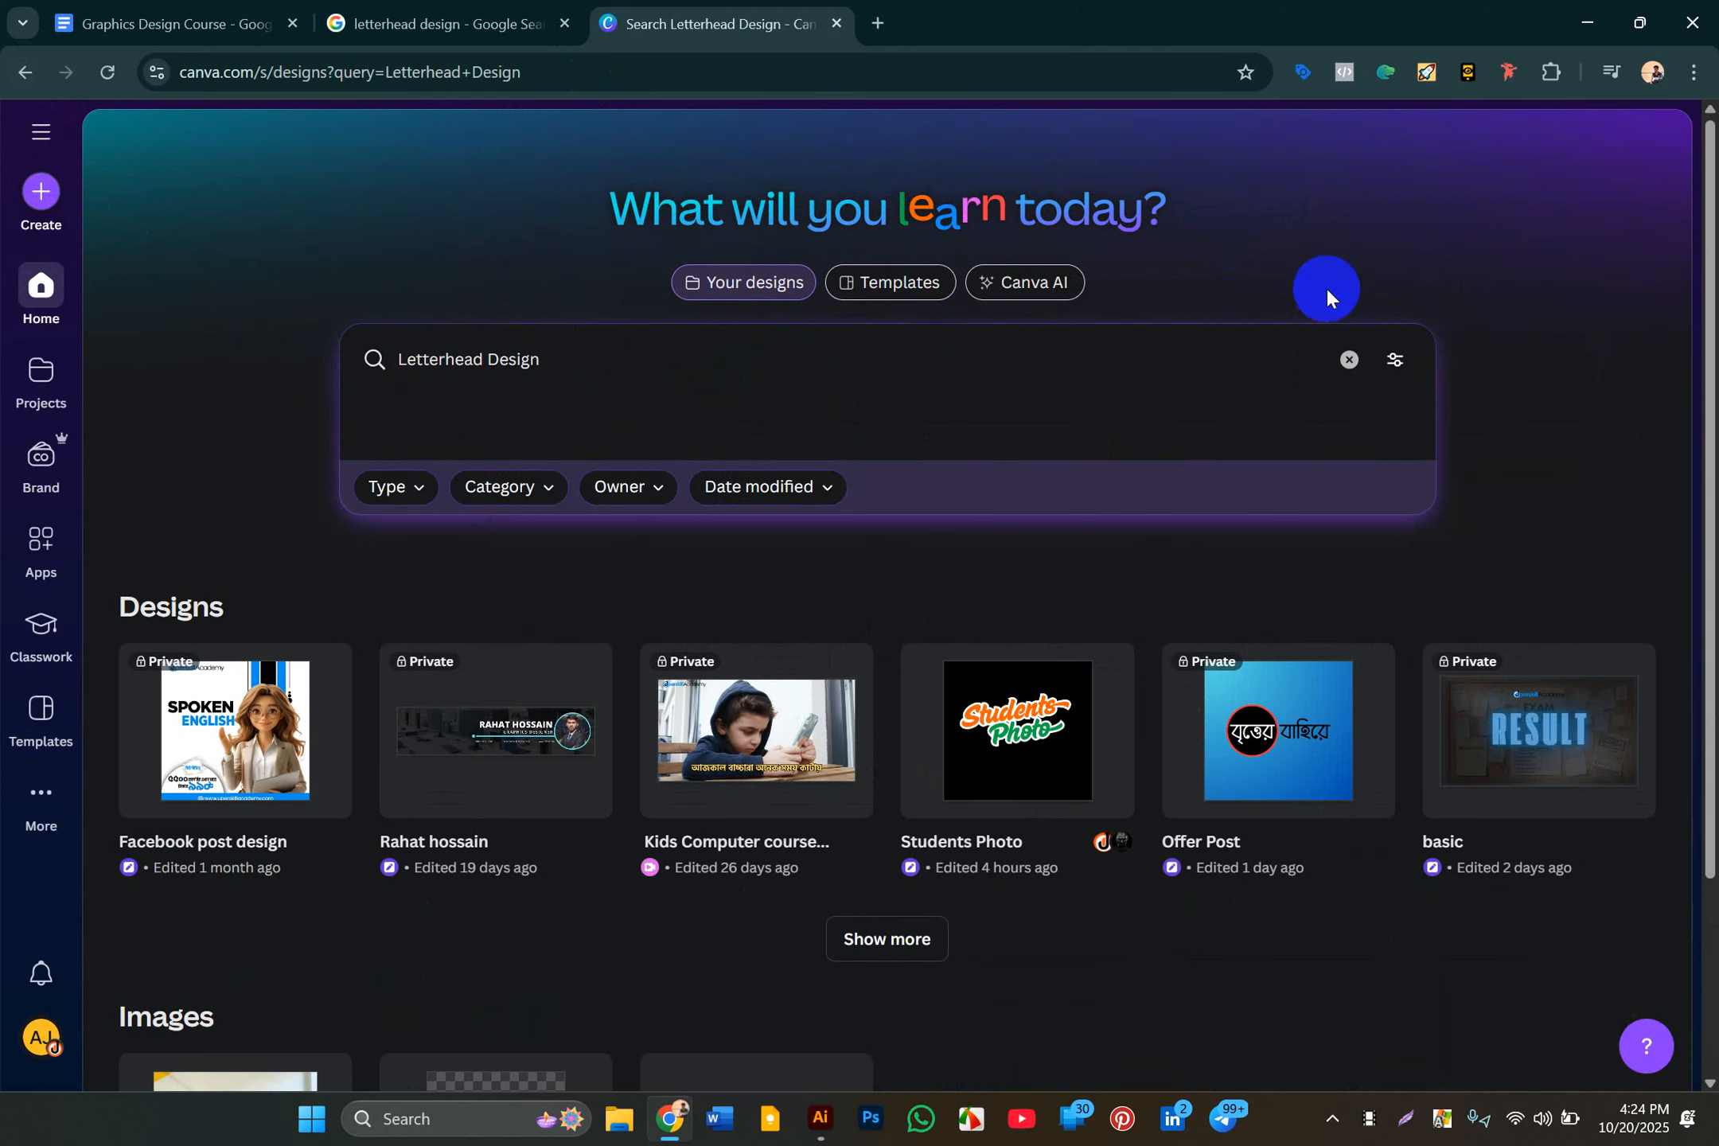
pyautogui.scroll(-3, 1183, 487)
pyautogui.scroll(3, 1183, 487)
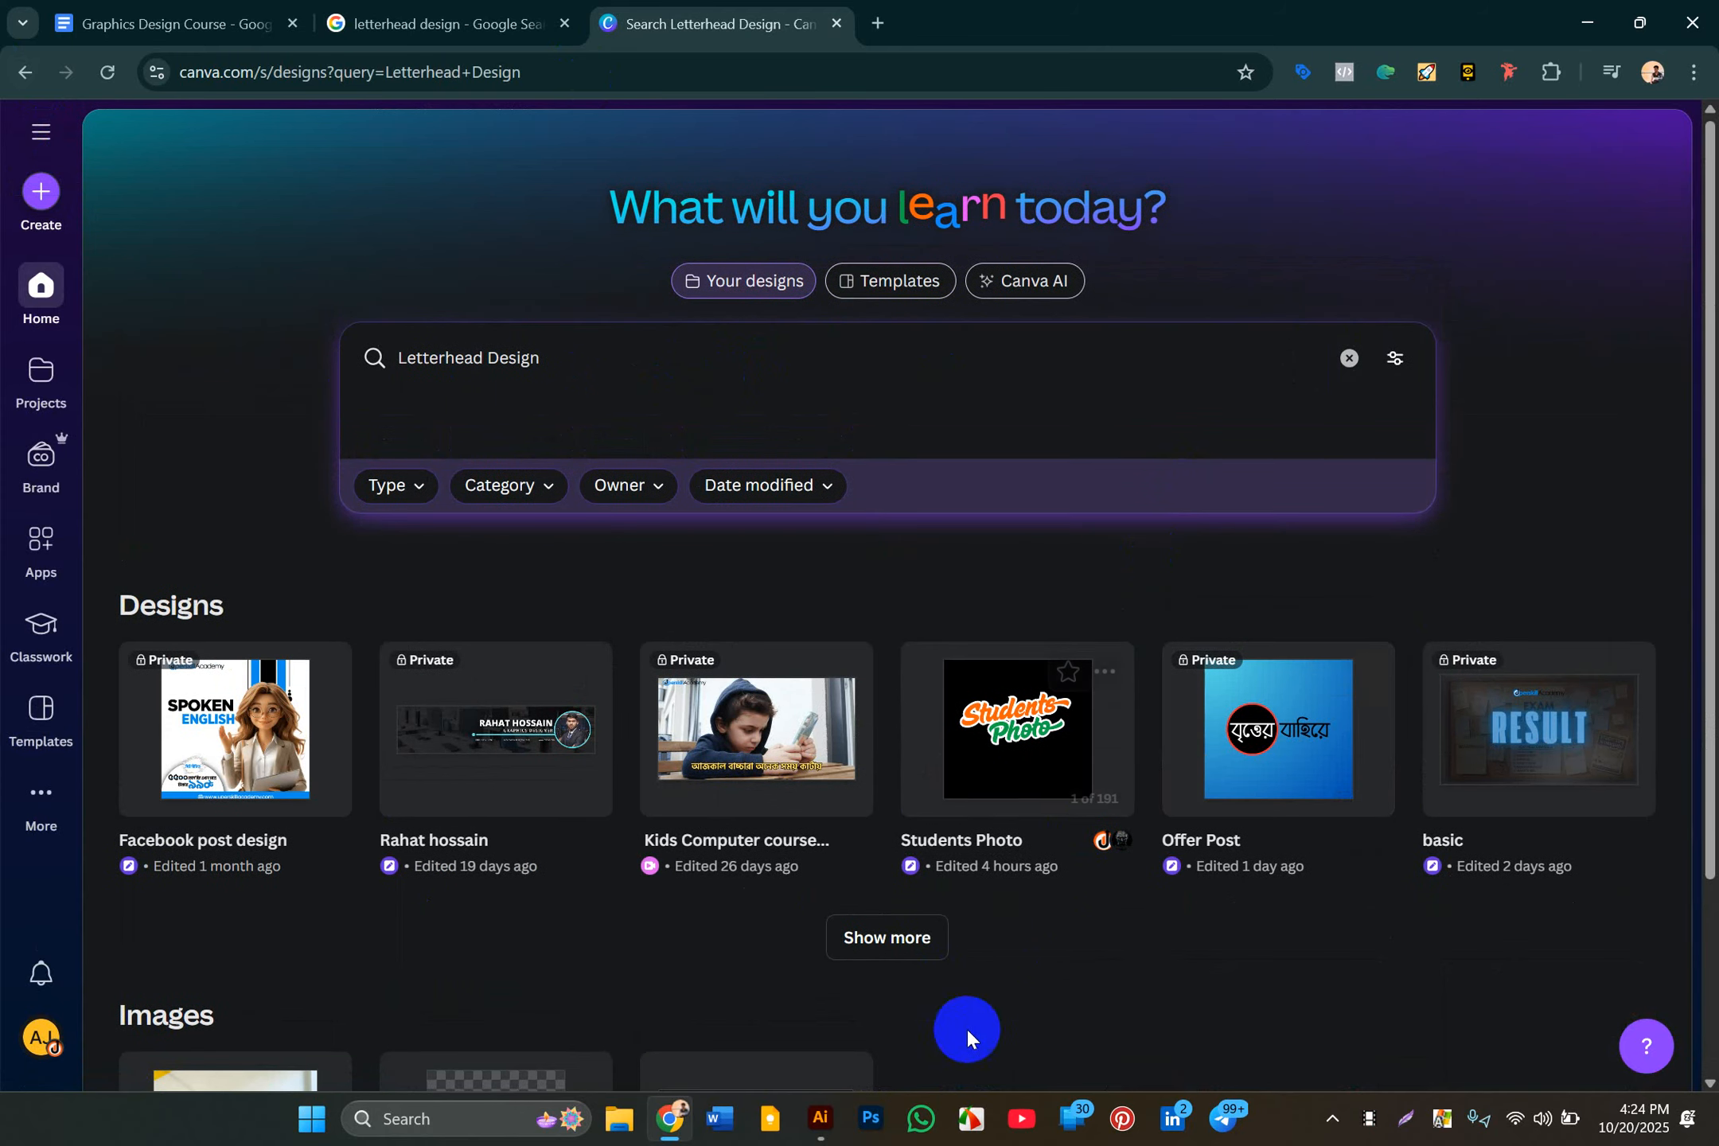
# Step: Copy the search text "Letterhead Design" and clear the search
pyautogui.click(1241, 344)
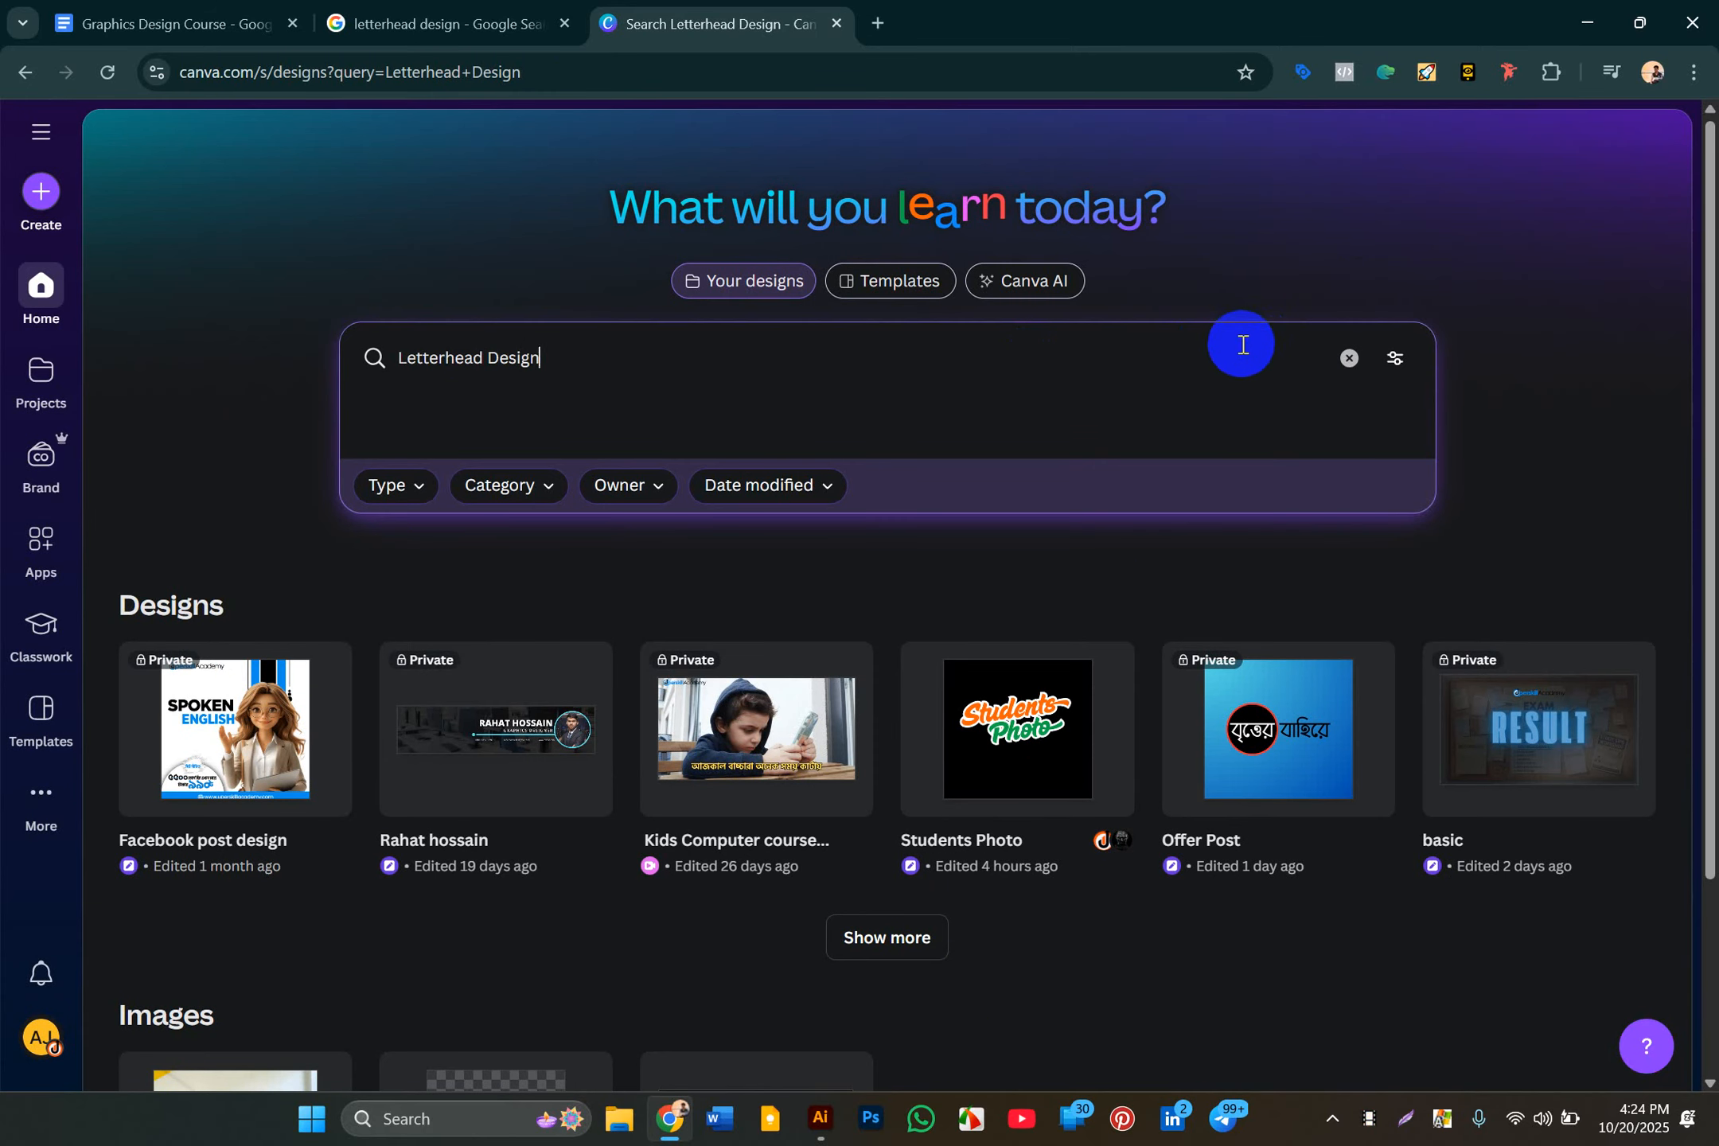
pyautogui.moveTo(541, 357); pyautogui.dragTo(378, 334)
pyautogui.hotkey('ctrl', 'c')
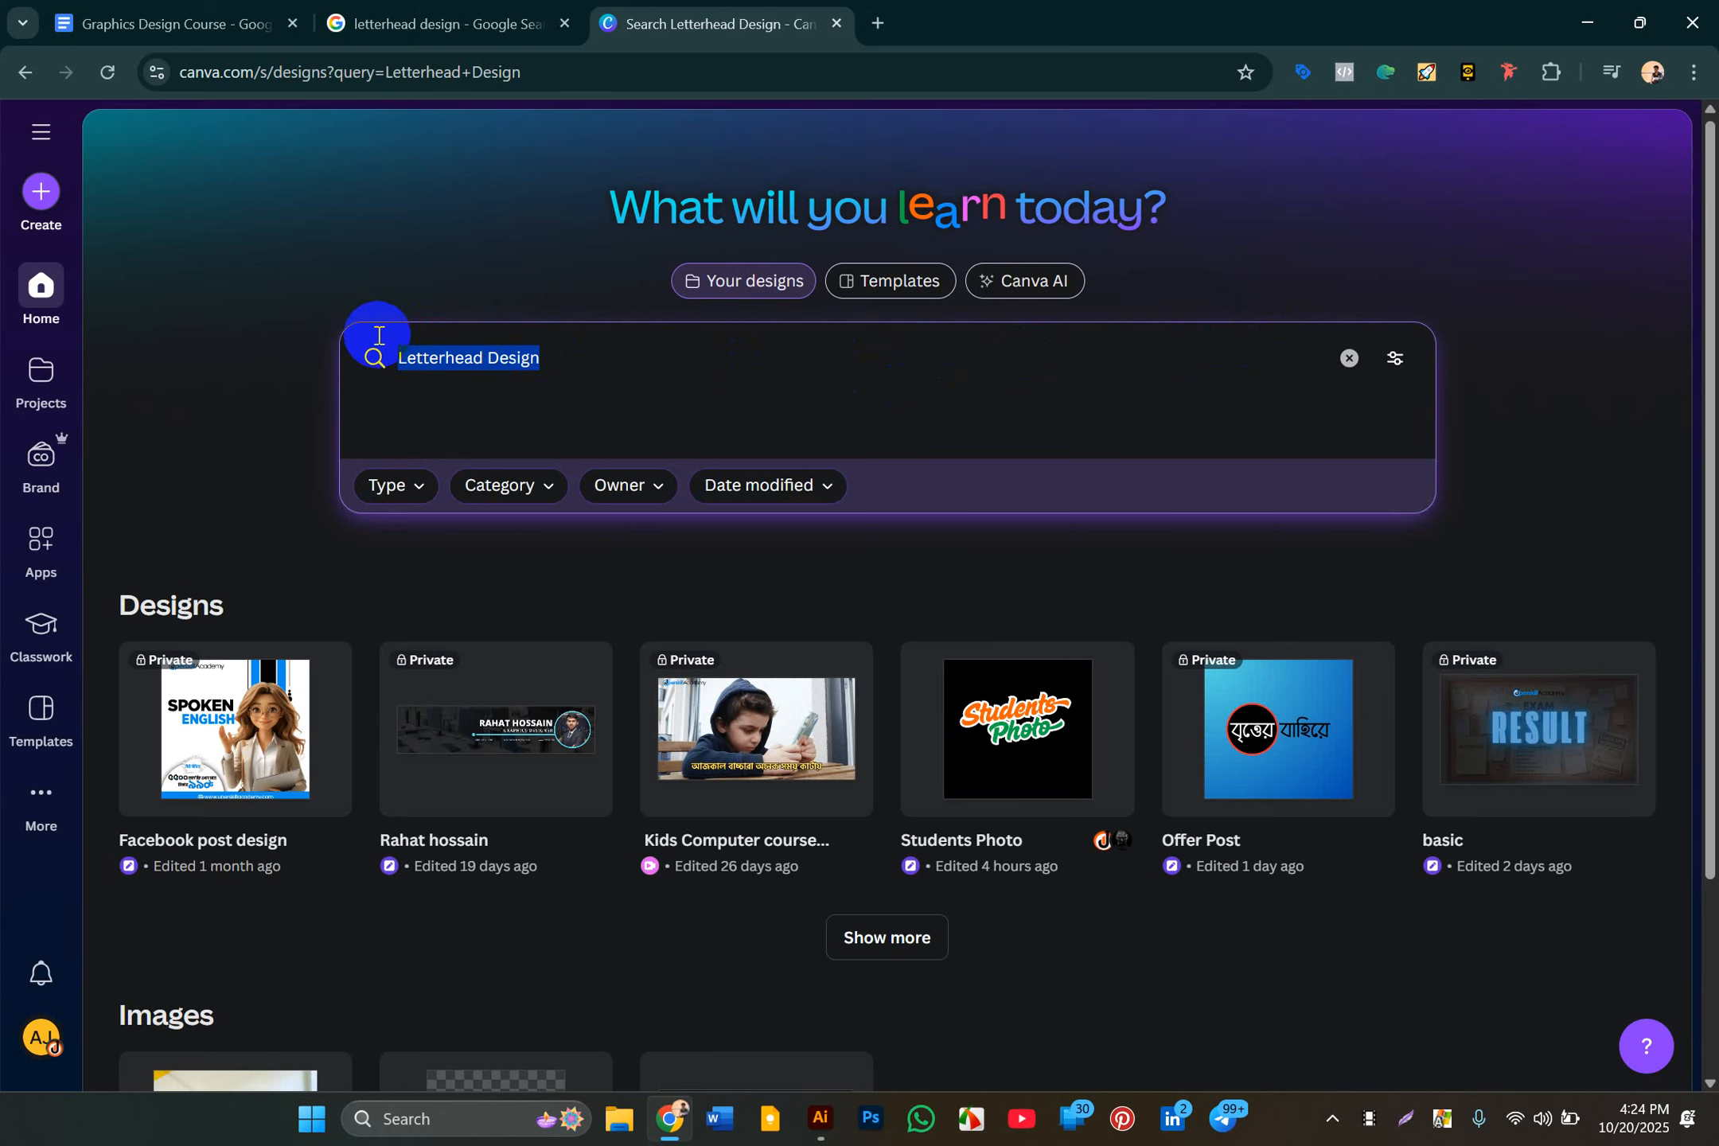
pyautogui.press('BackSpace')
pyautogui.hotkey('ctrl', 'z')
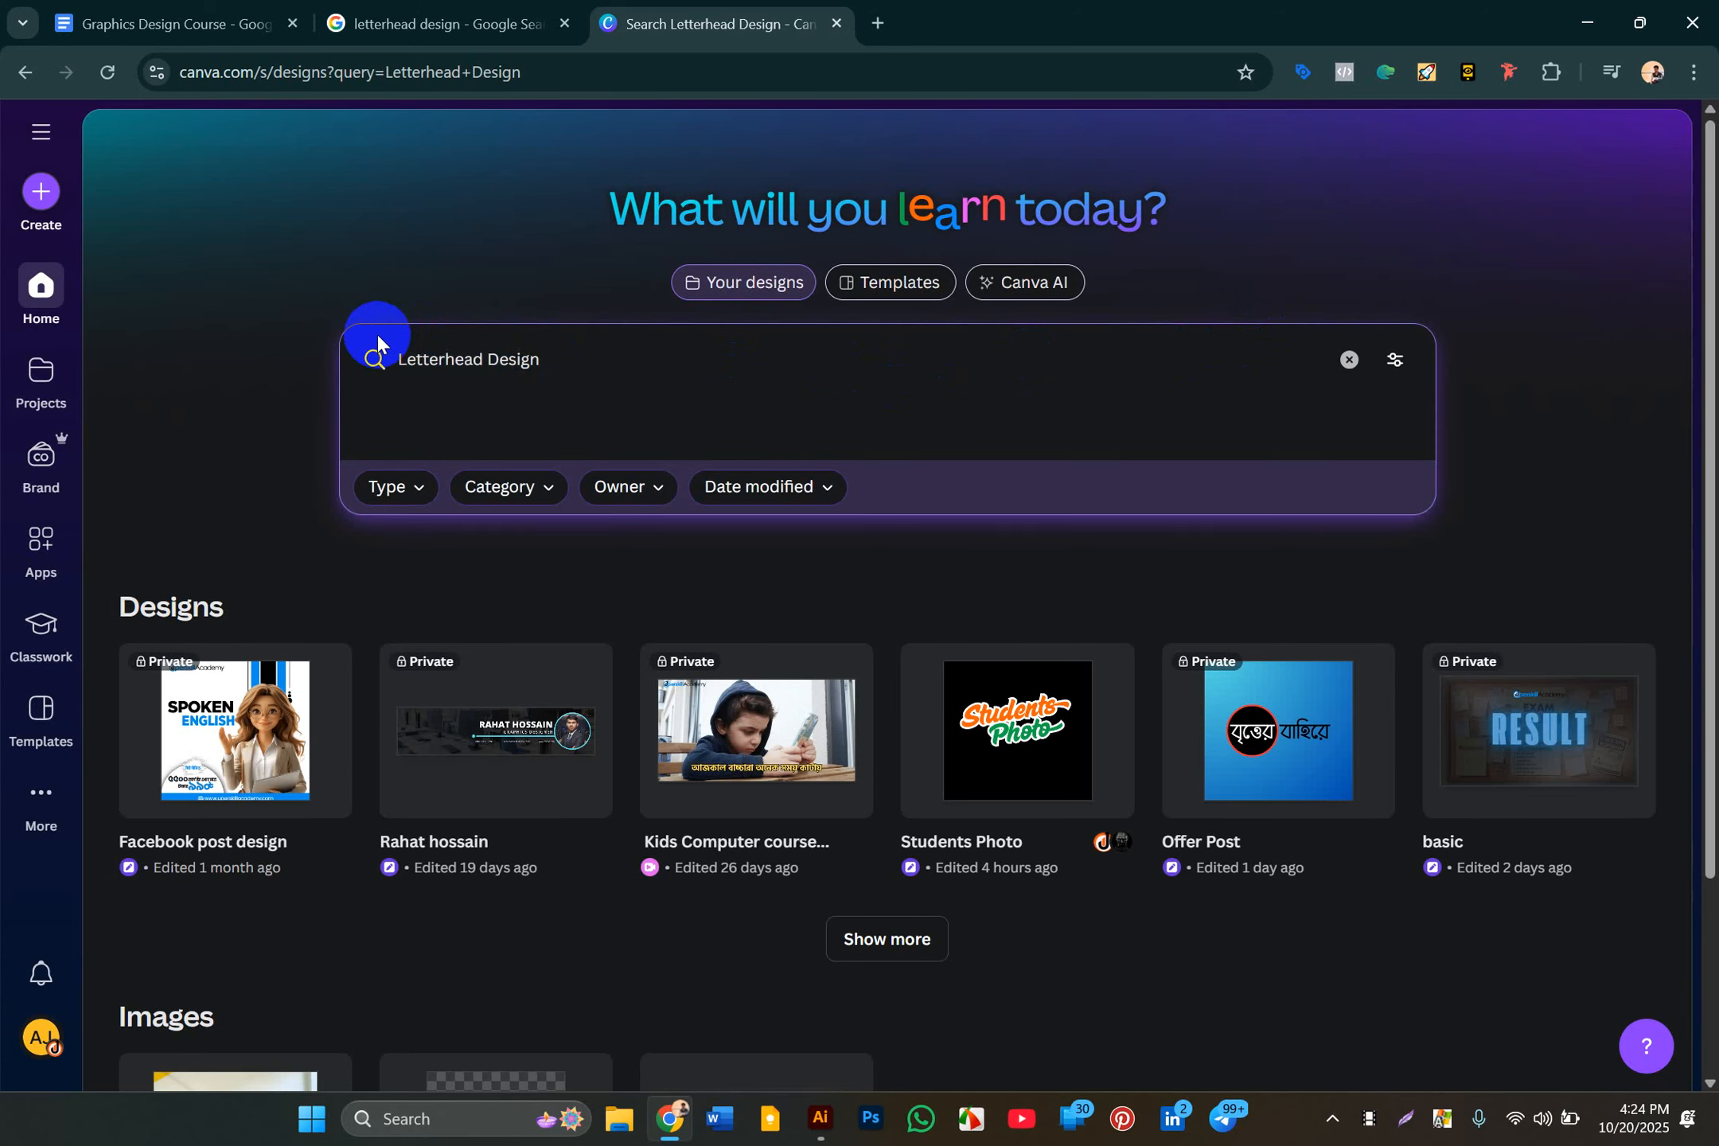
pyautogui.click(1355, 363)
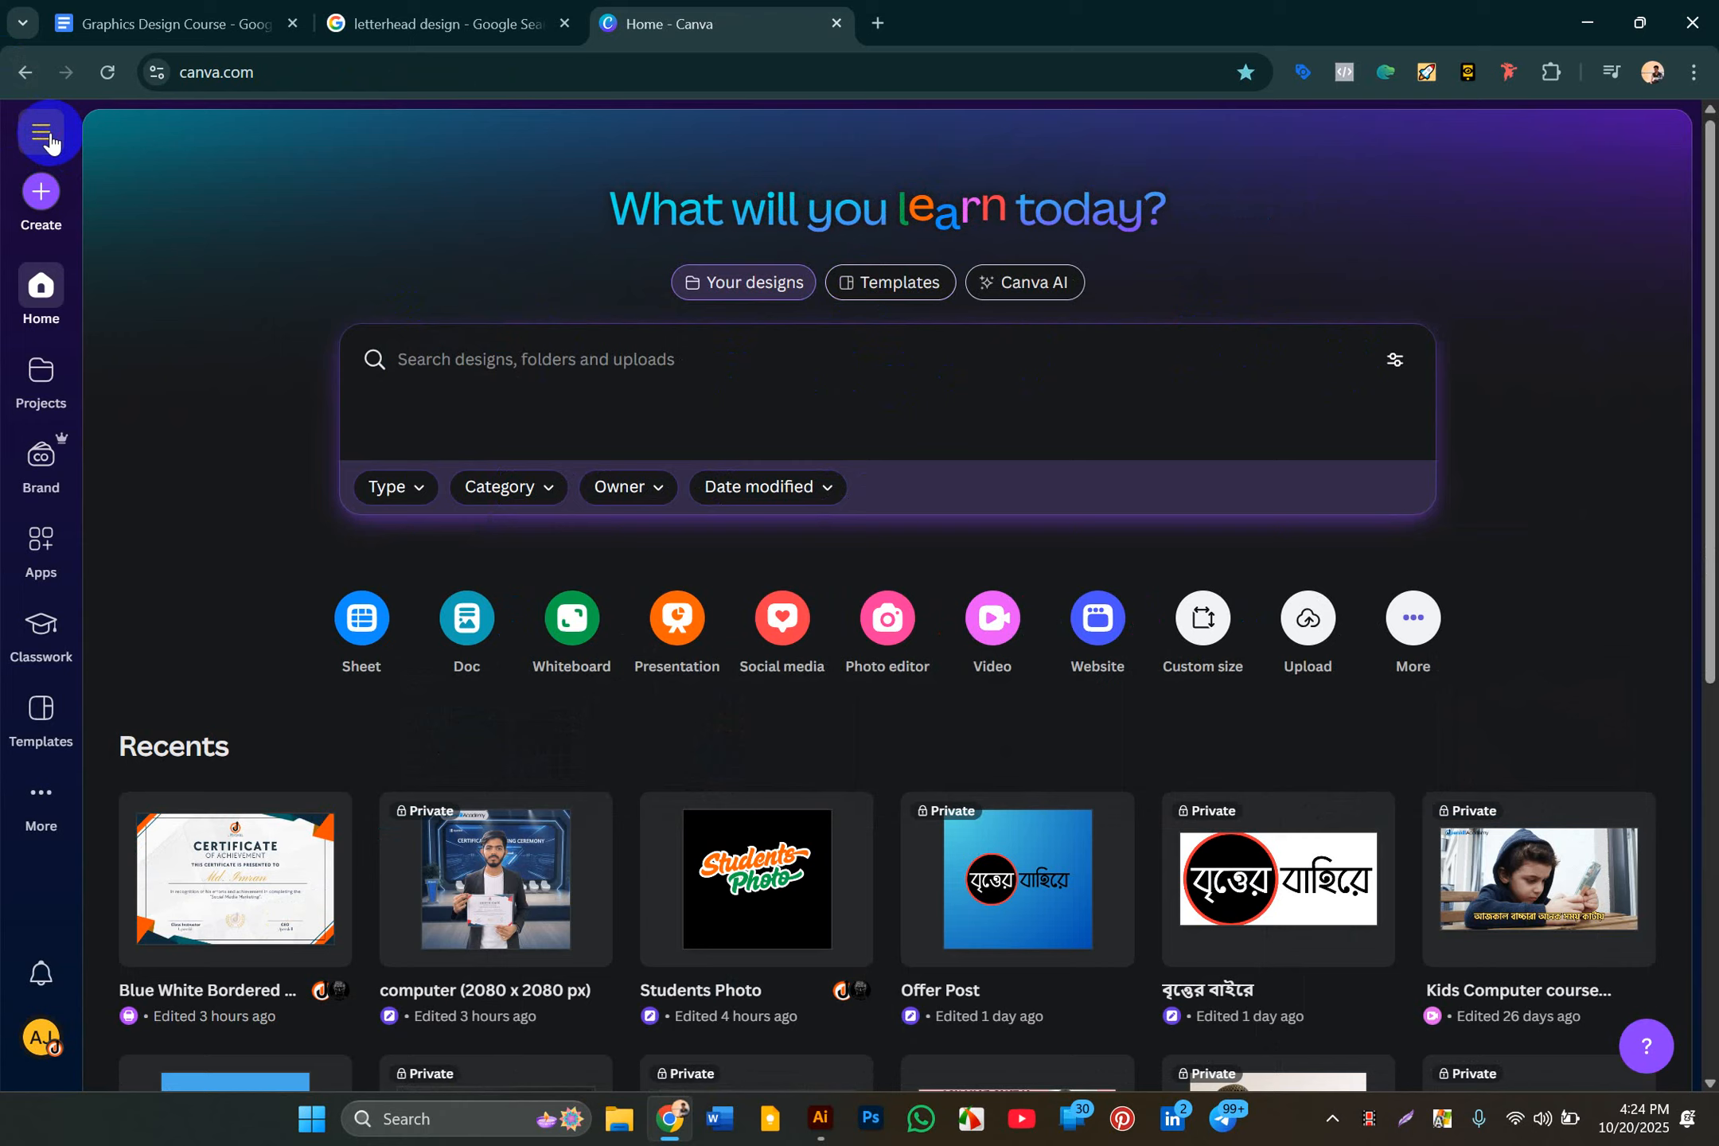
# Step: Search the designs again with the copied text "Letterhead Design" and look through the results
pyautogui.click(41, 134)
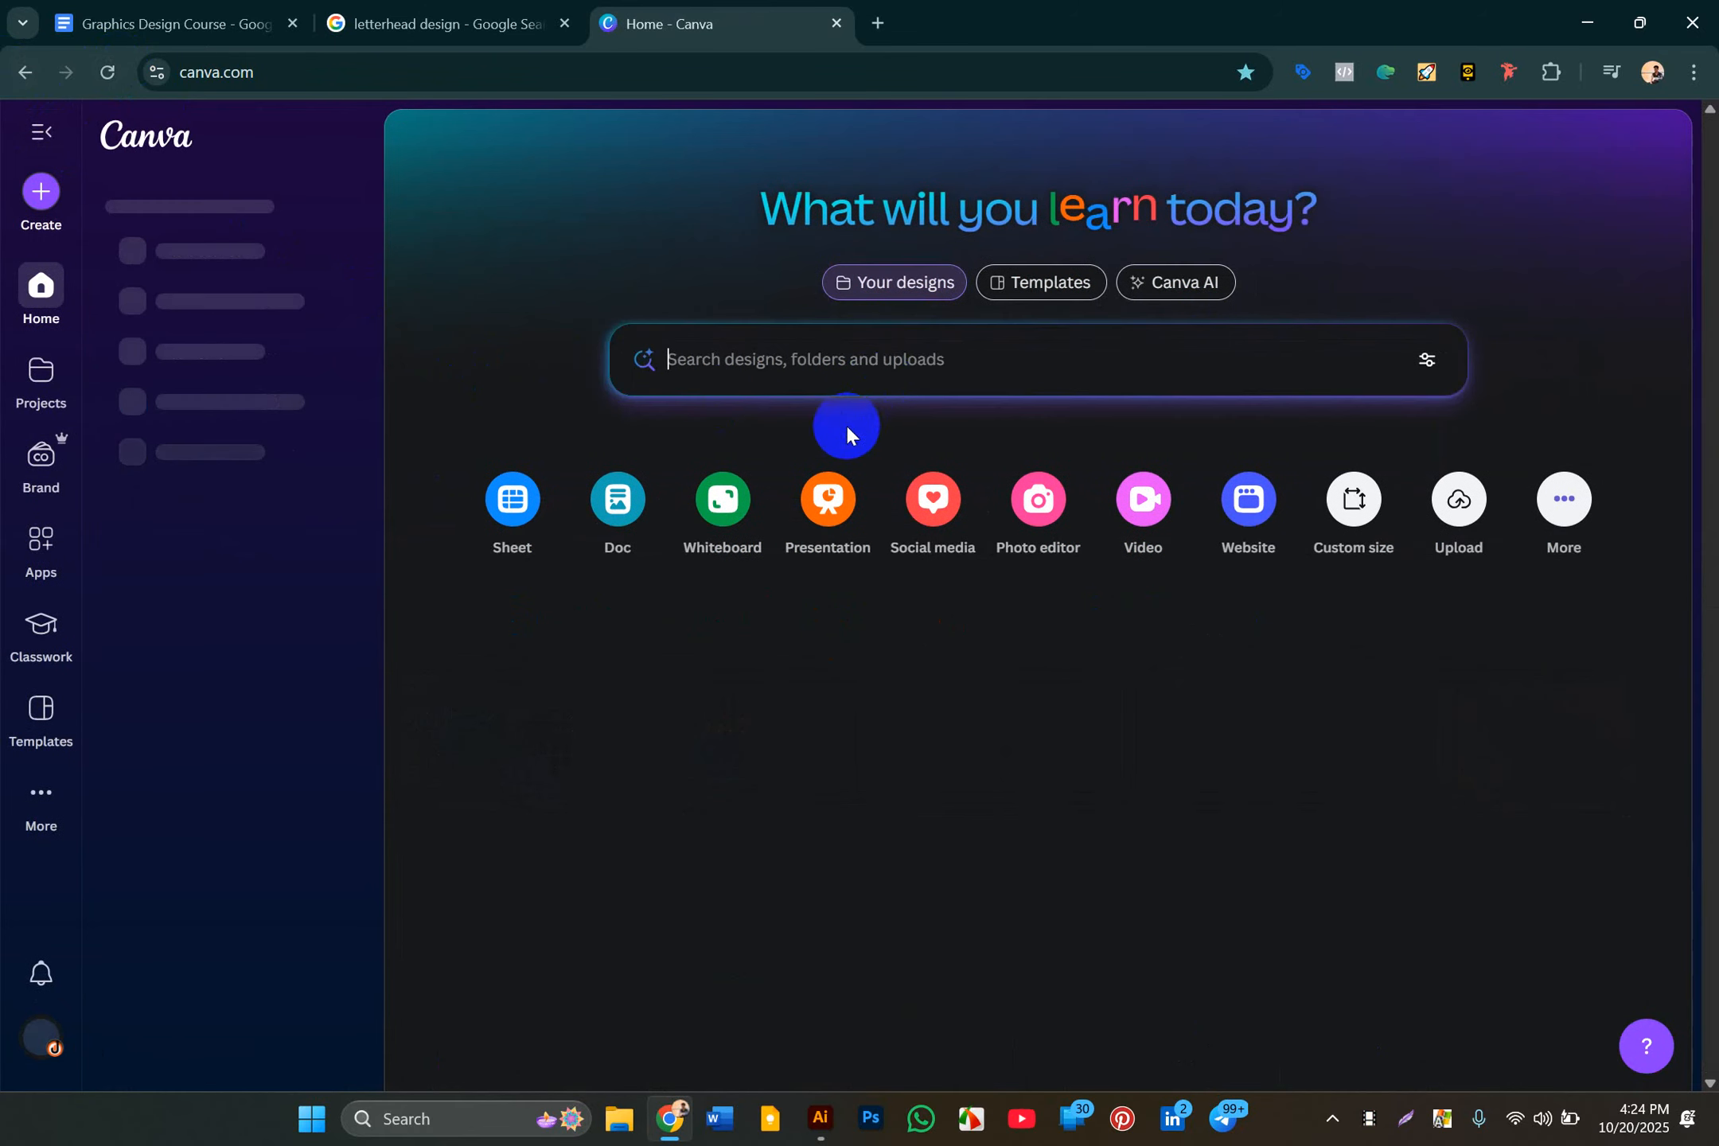
pyautogui.click(845, 363)
pyautogui.hotkey('ctrl', 'v')
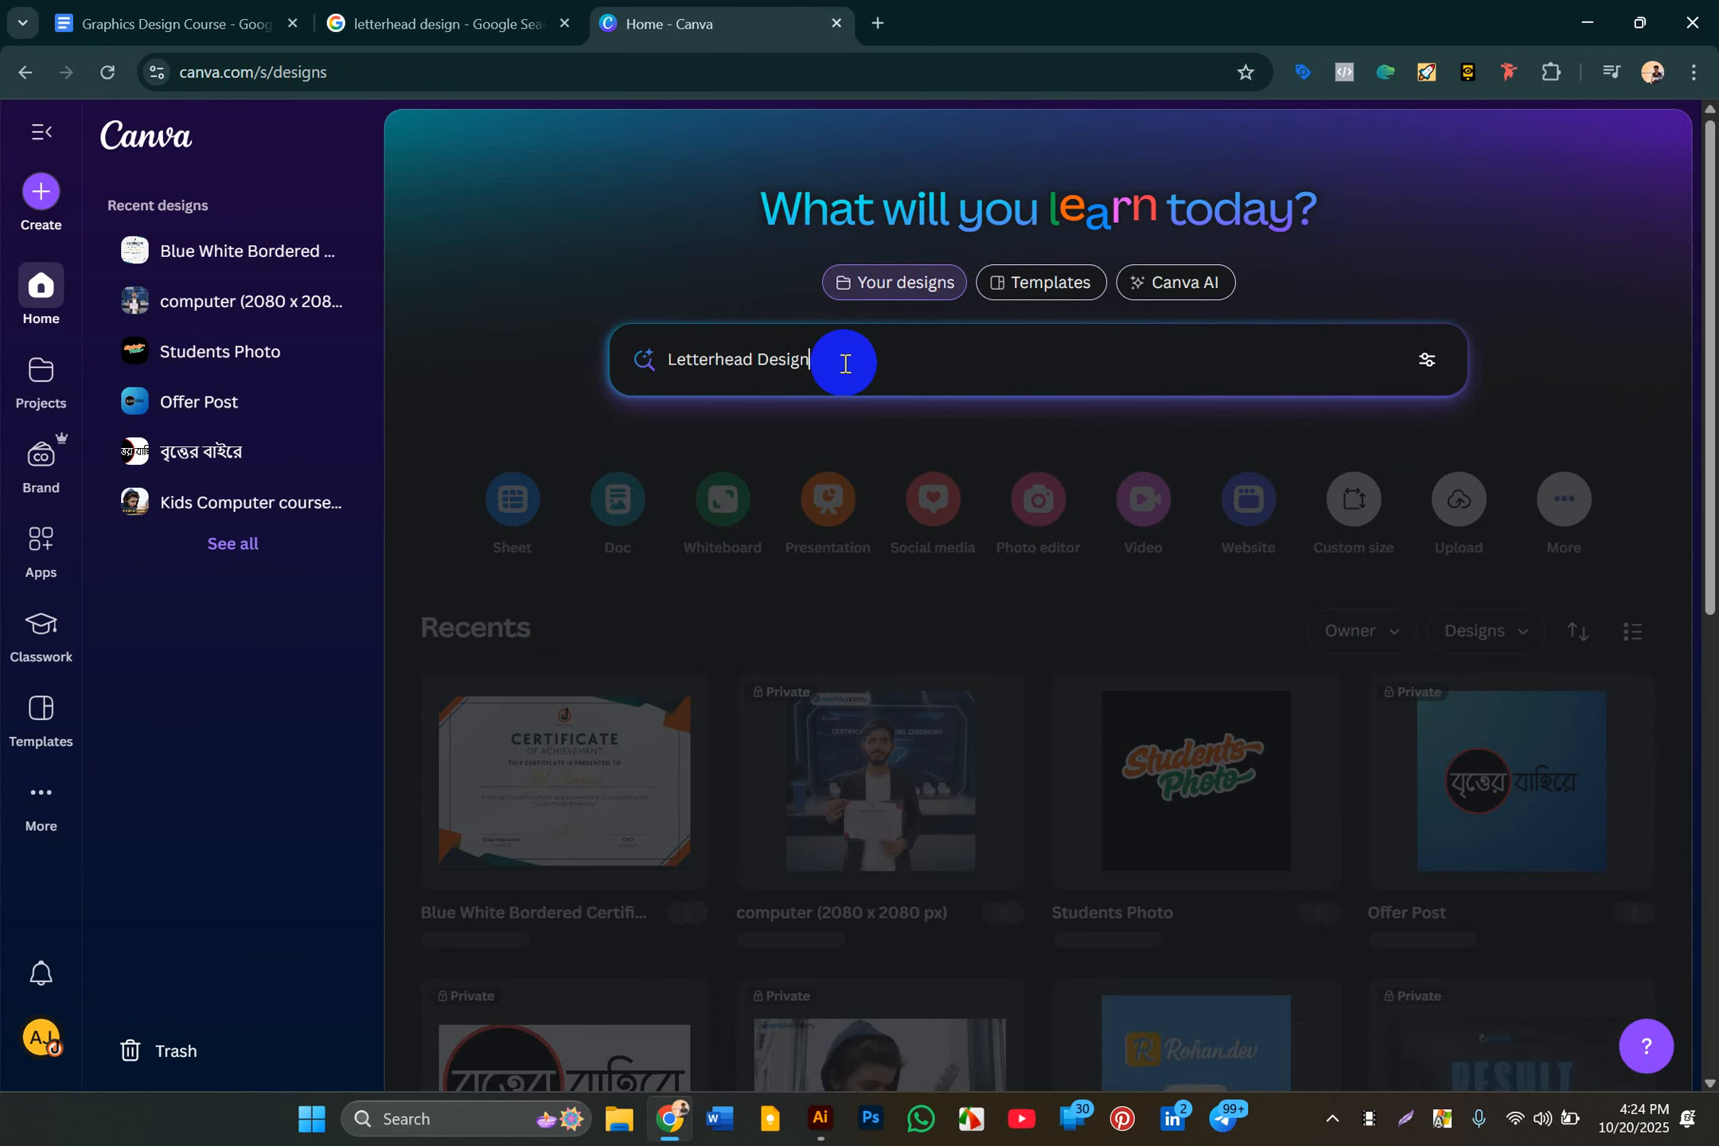
pyautogui.press('Return')
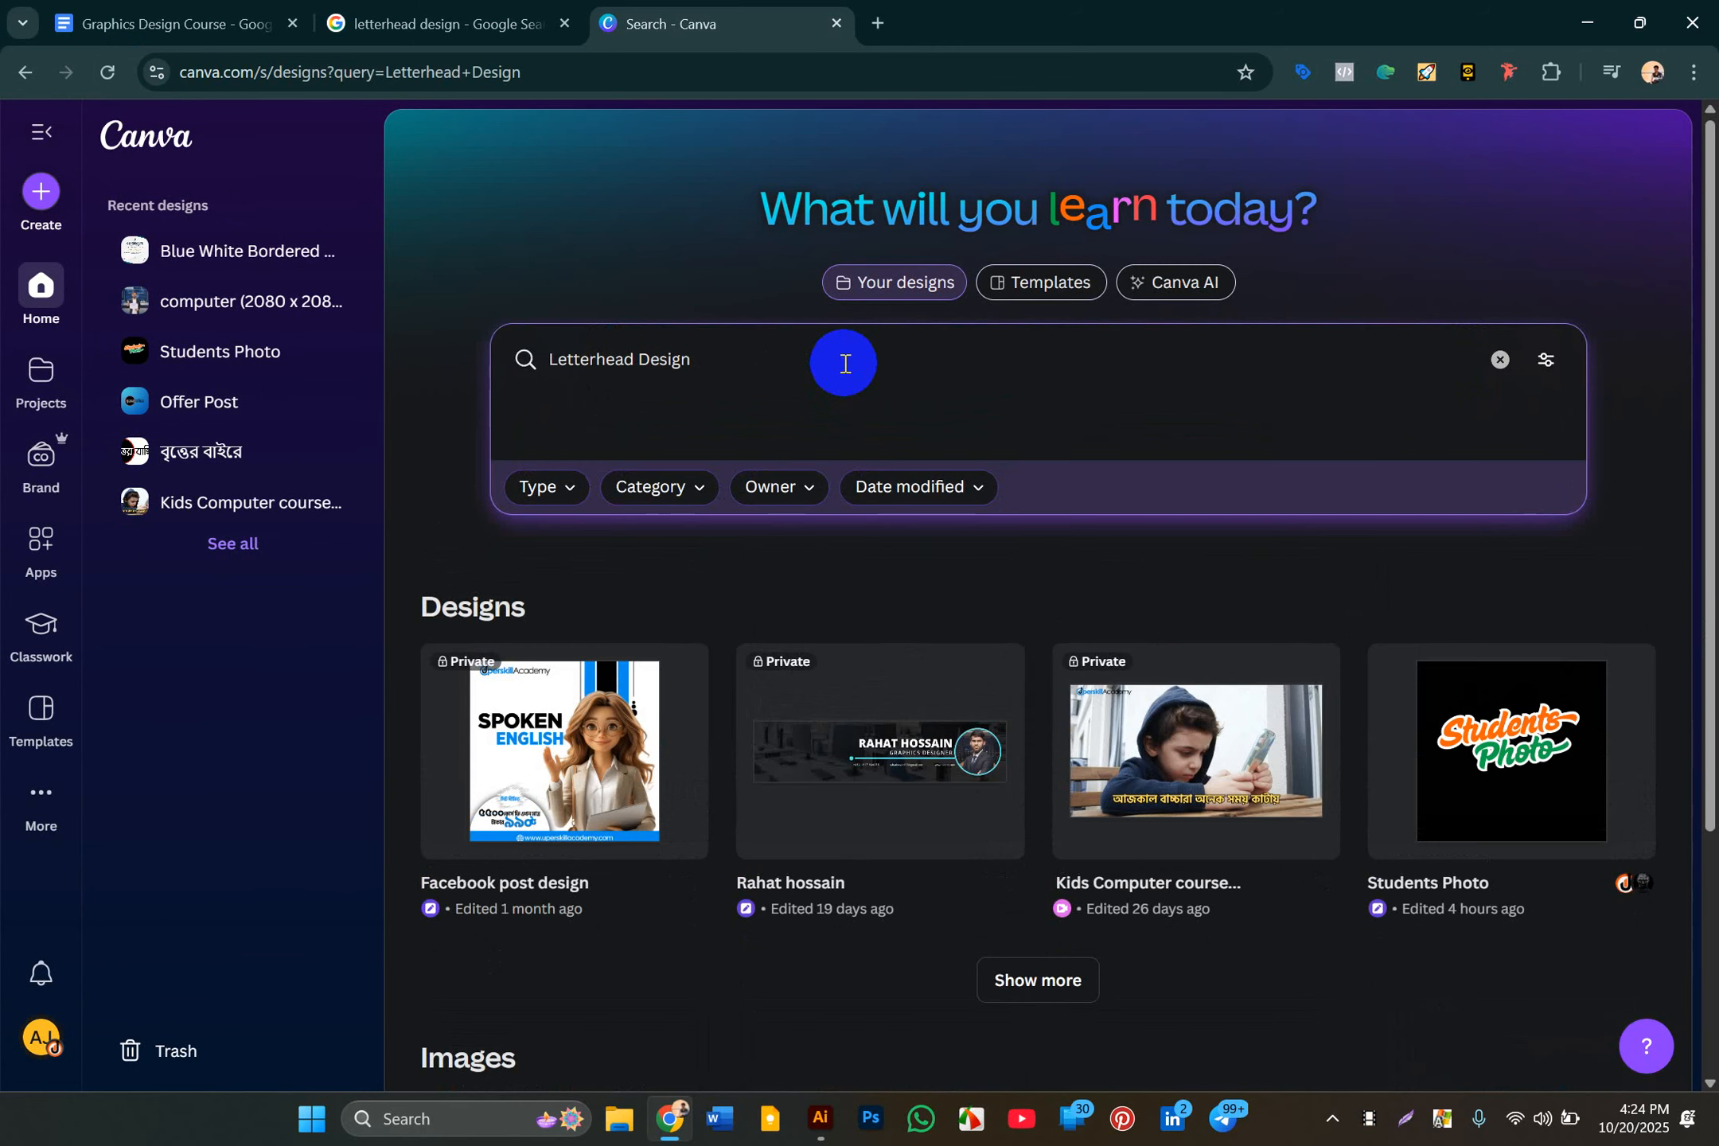
pyautogui.scroll(-4, 896, 539)
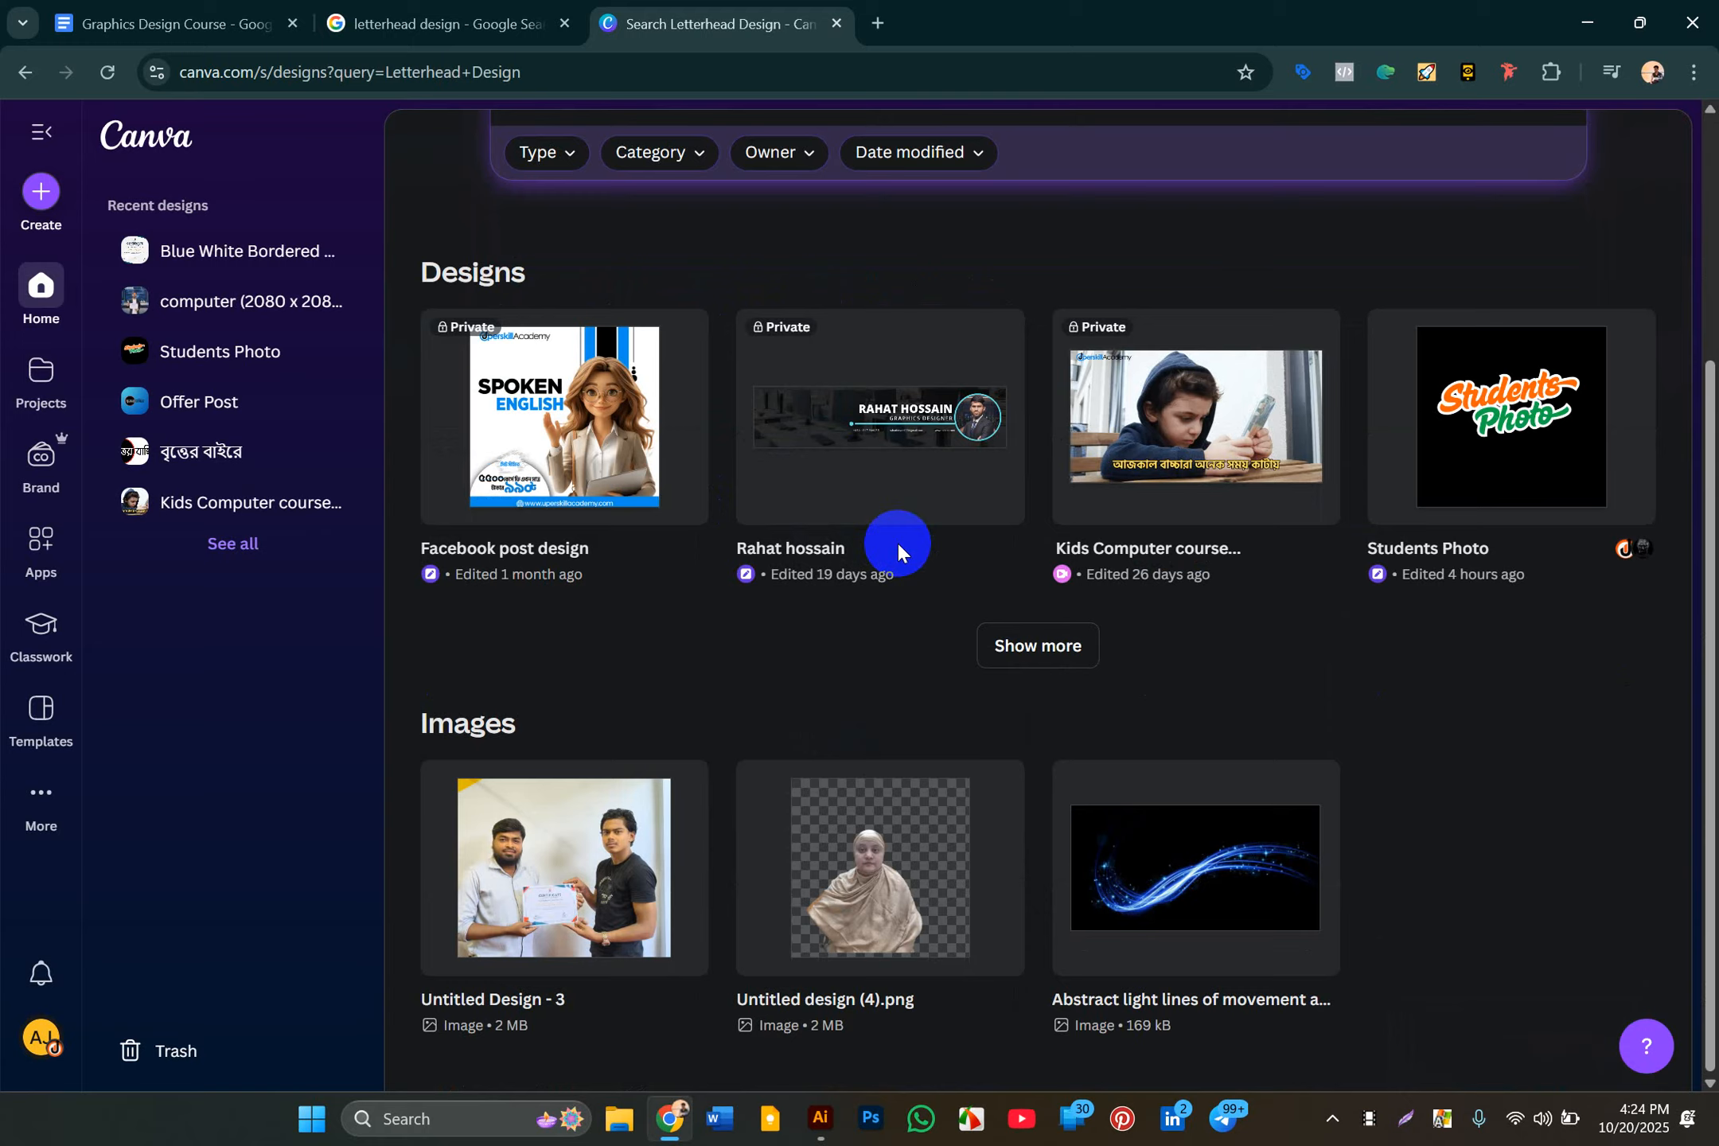
pyautogui.scroll(4, 776, 216)
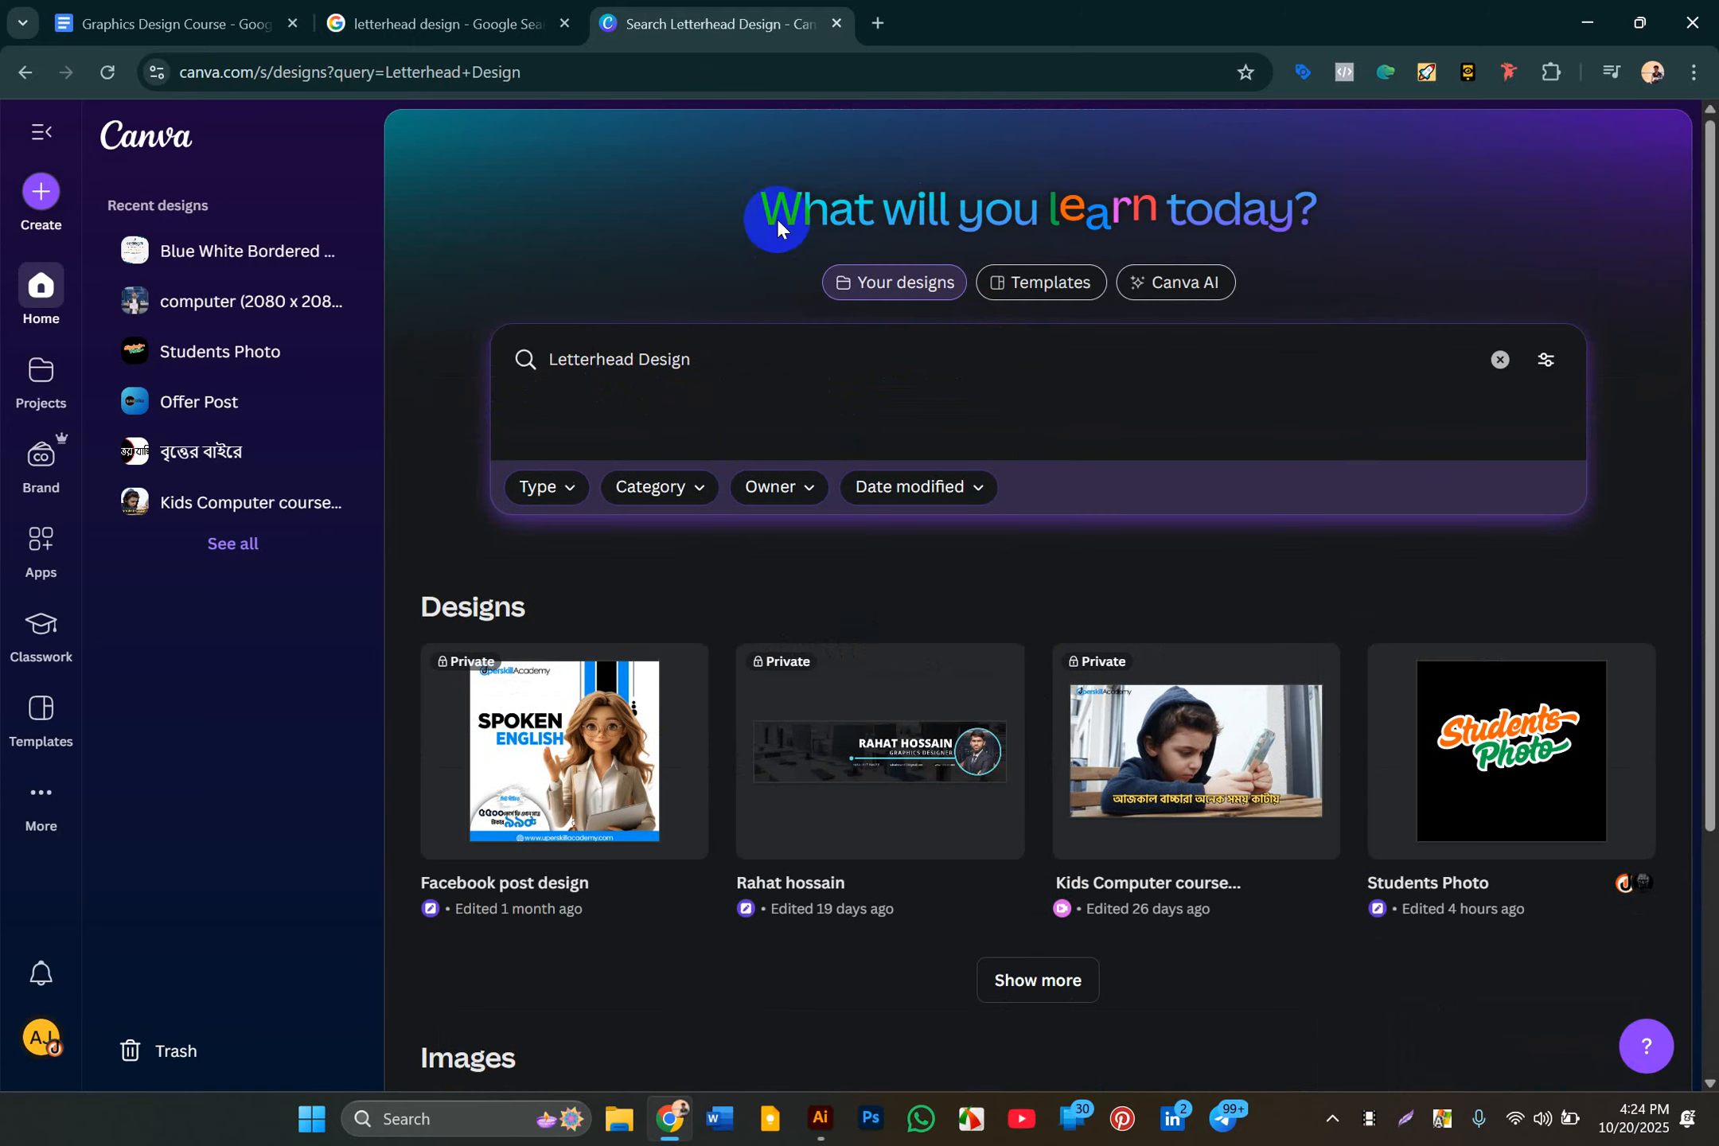
# Step: Shorten the design search to "Letterhead", run it and clear the search
pyautogui.moveTo(700, 354); pyautogui.dragTo(638, 350)
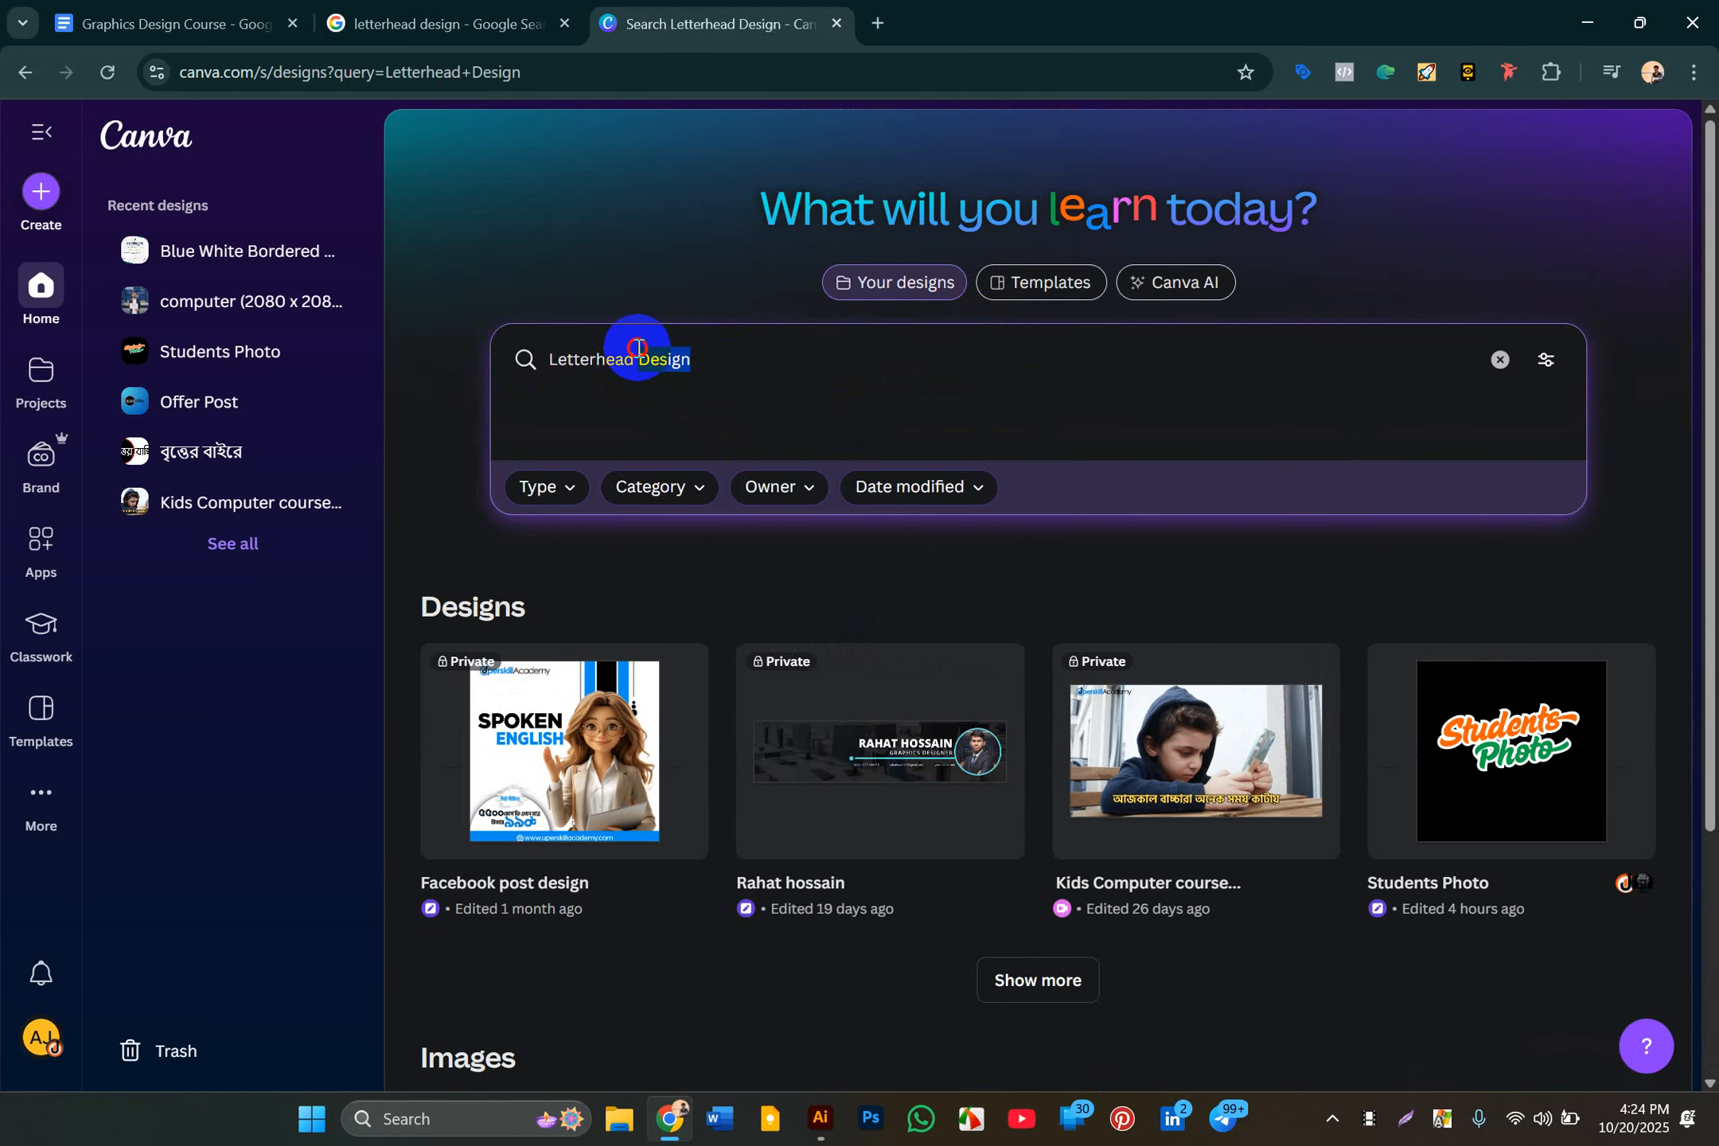
pyautogui.press('Return')
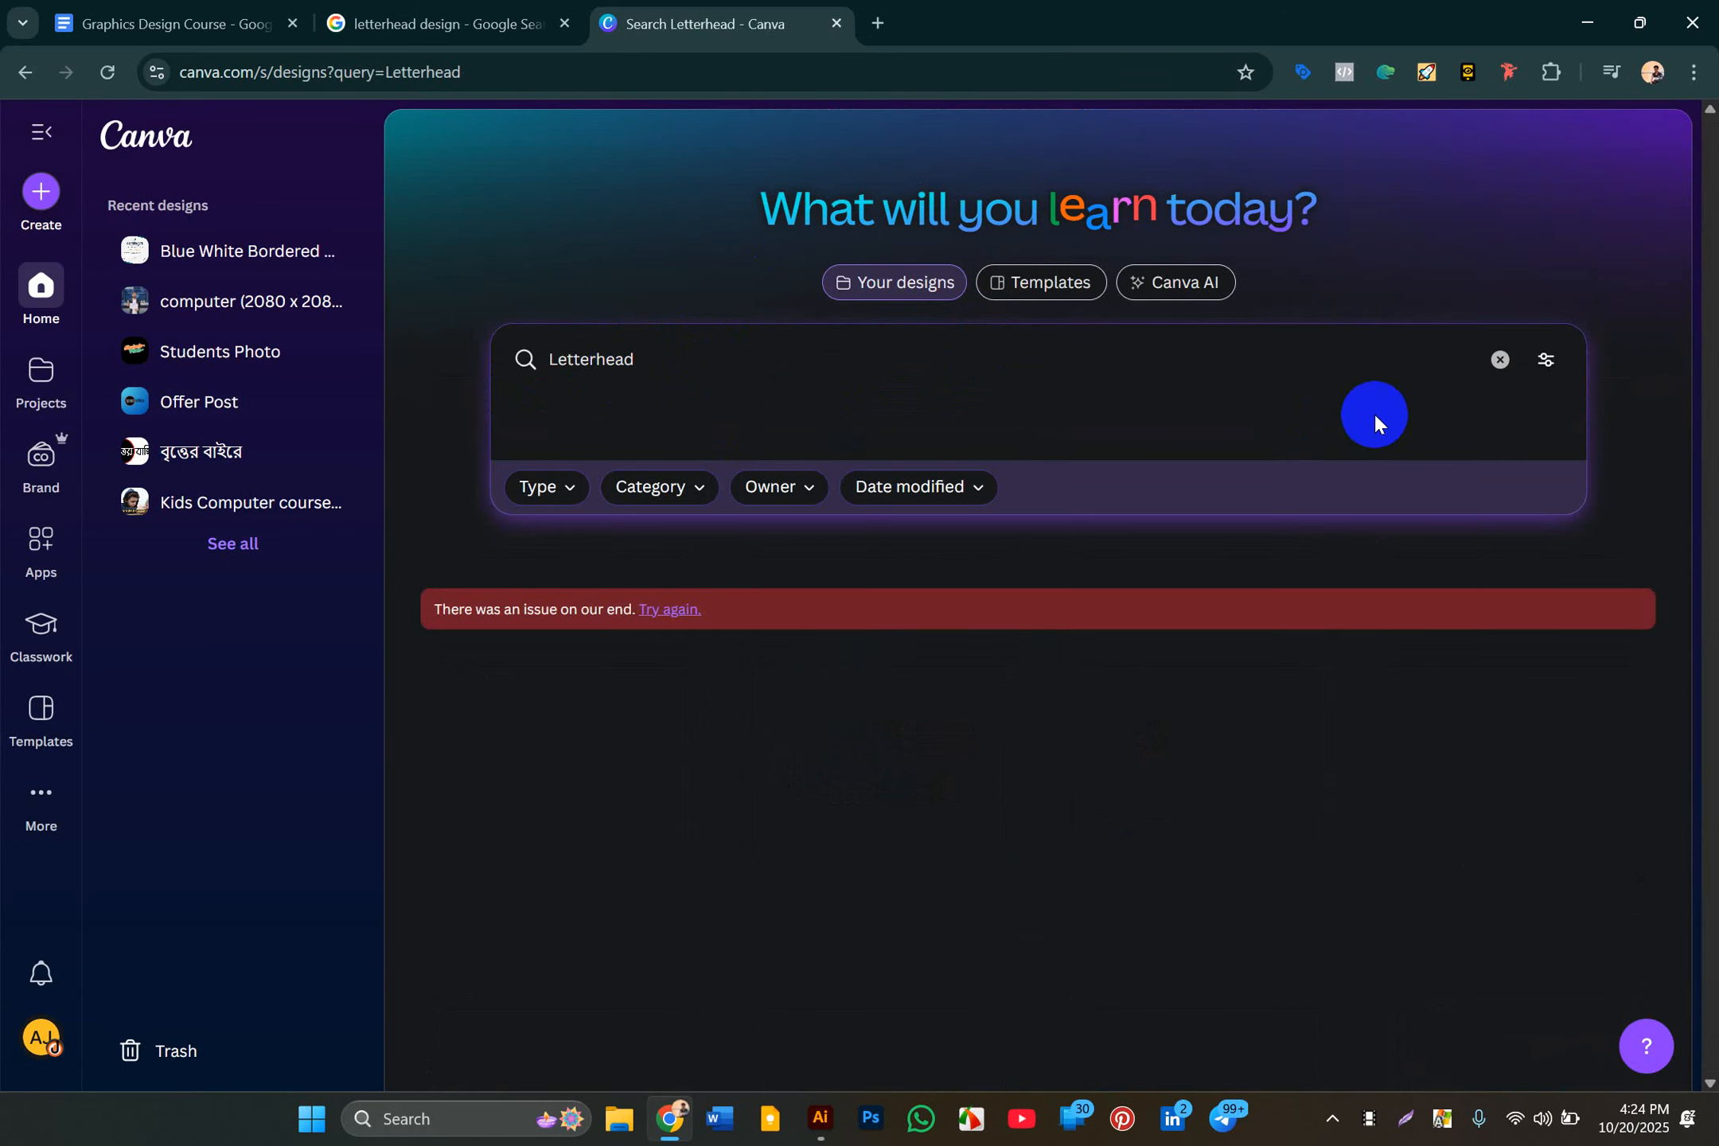
pyautogui.click(1497, 361)
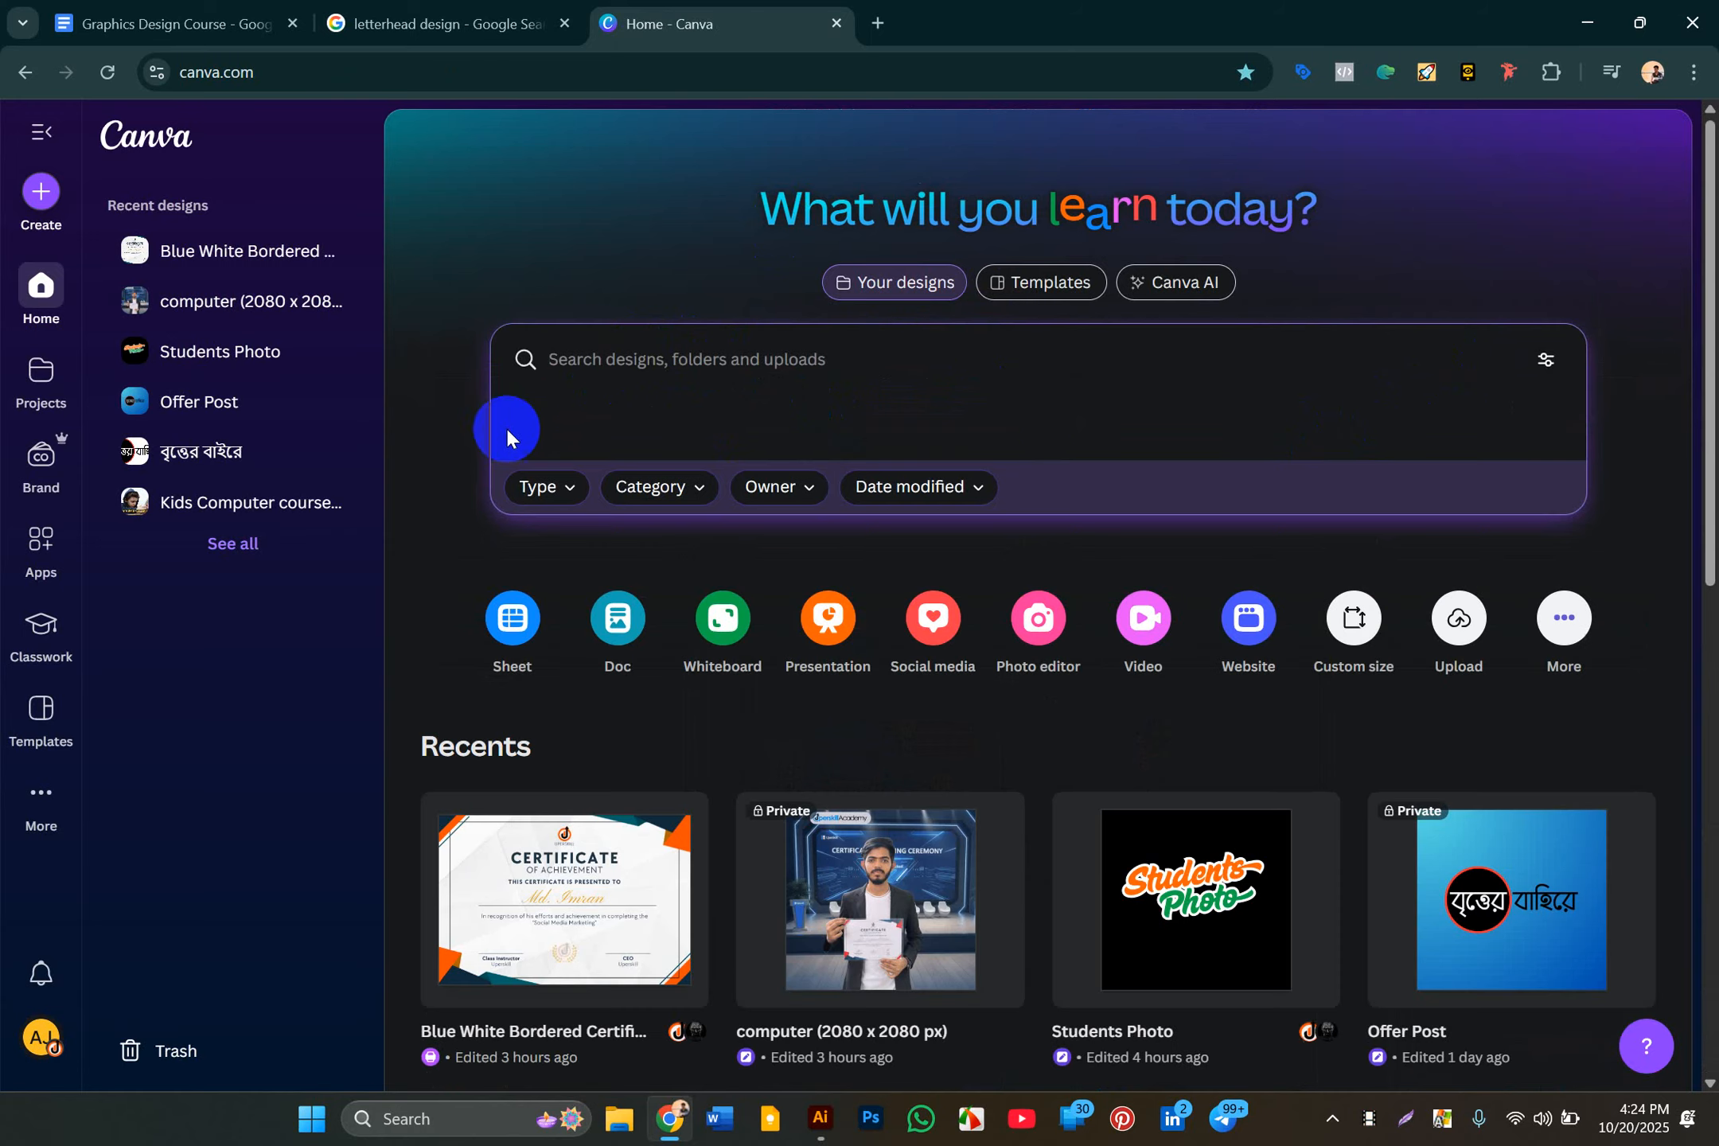
# Step: Look through the recent designs on the home page
pyautogui.scroll(-10, 381, 595)
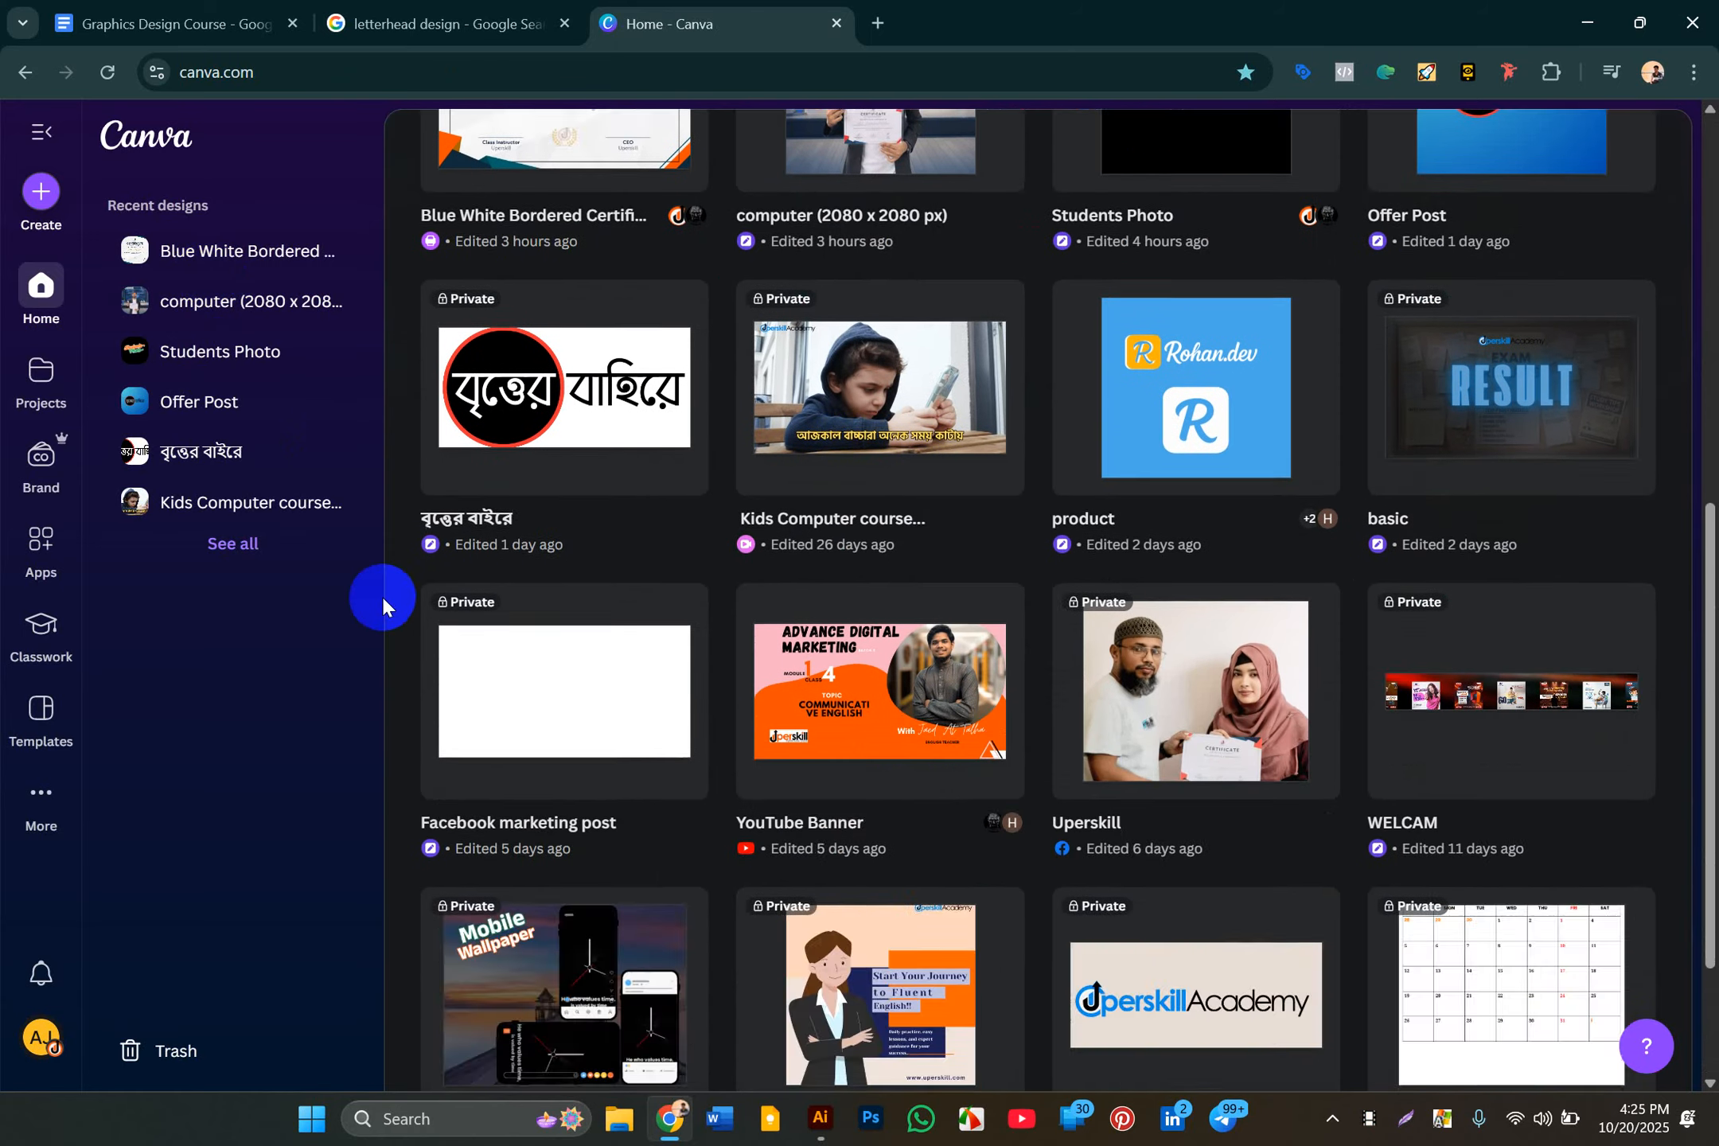
pyautogui.scroll(6, 381, 595)
pyautogui.scroll(-3, 381, 595)
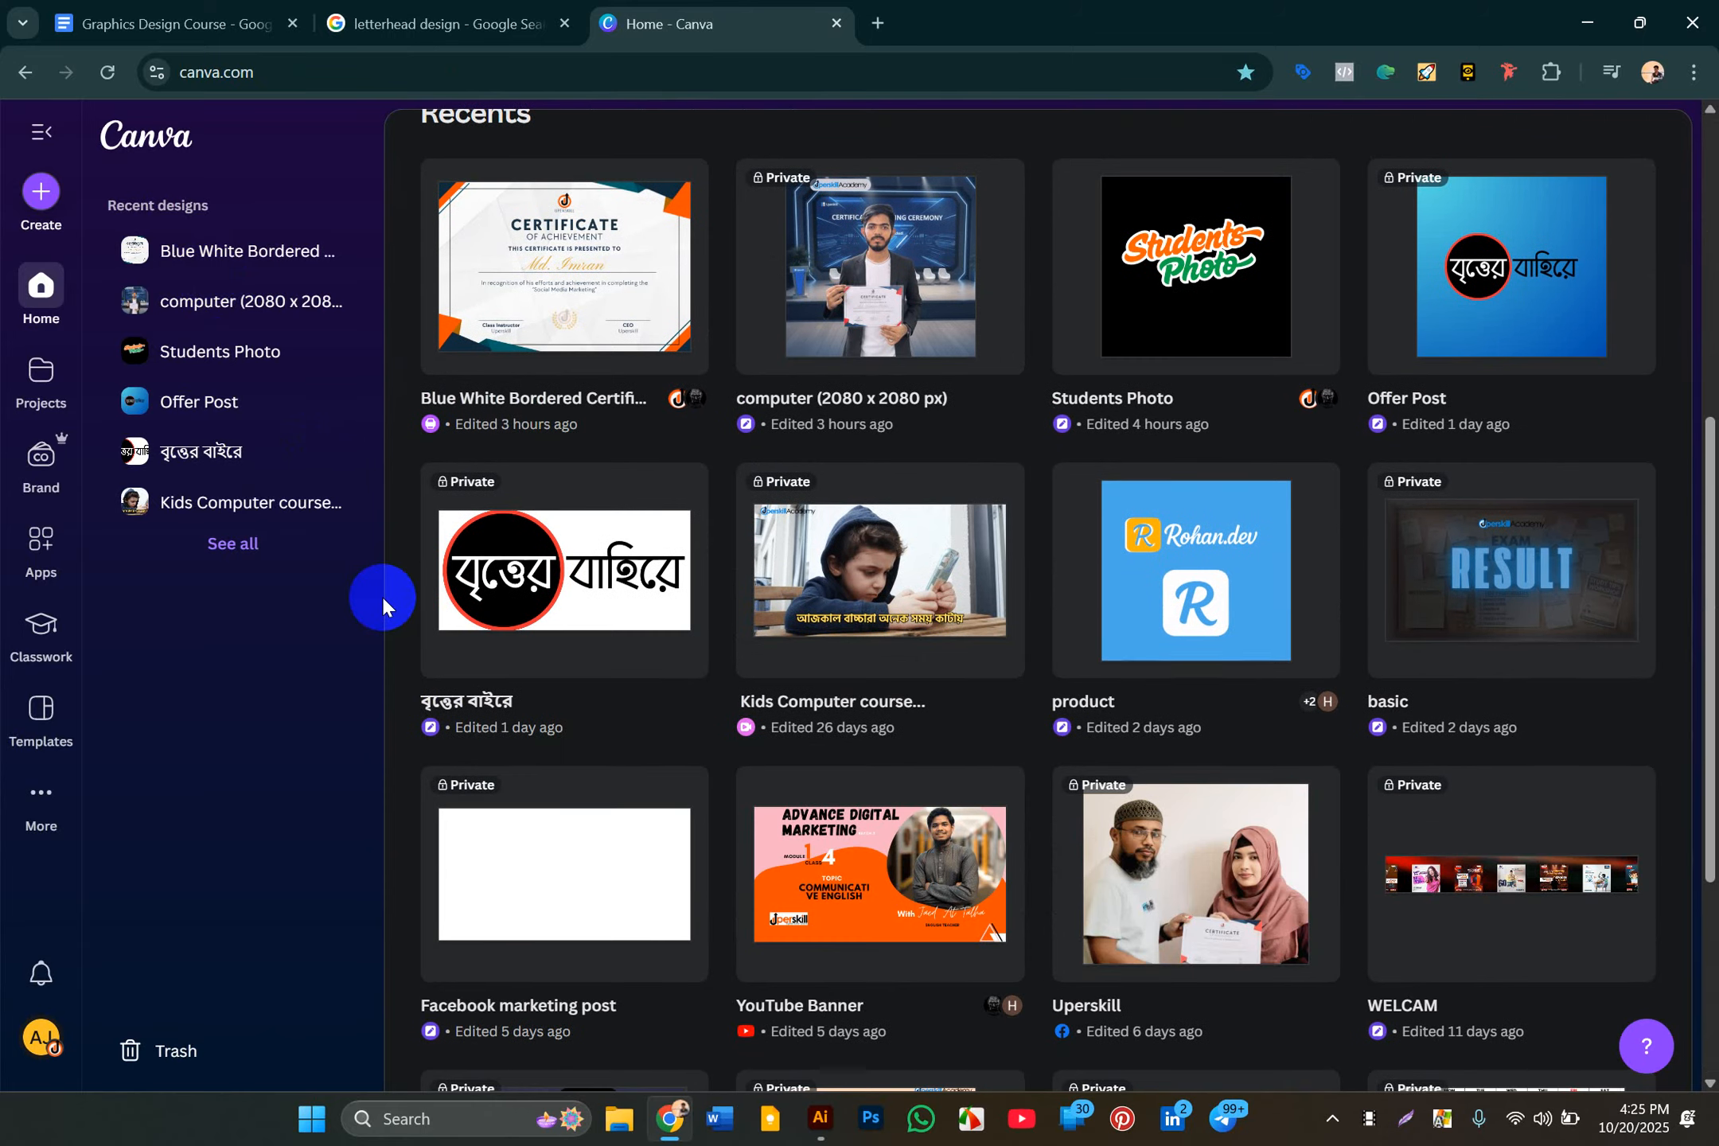
pyautogui.scroll(-3, 381, 595)
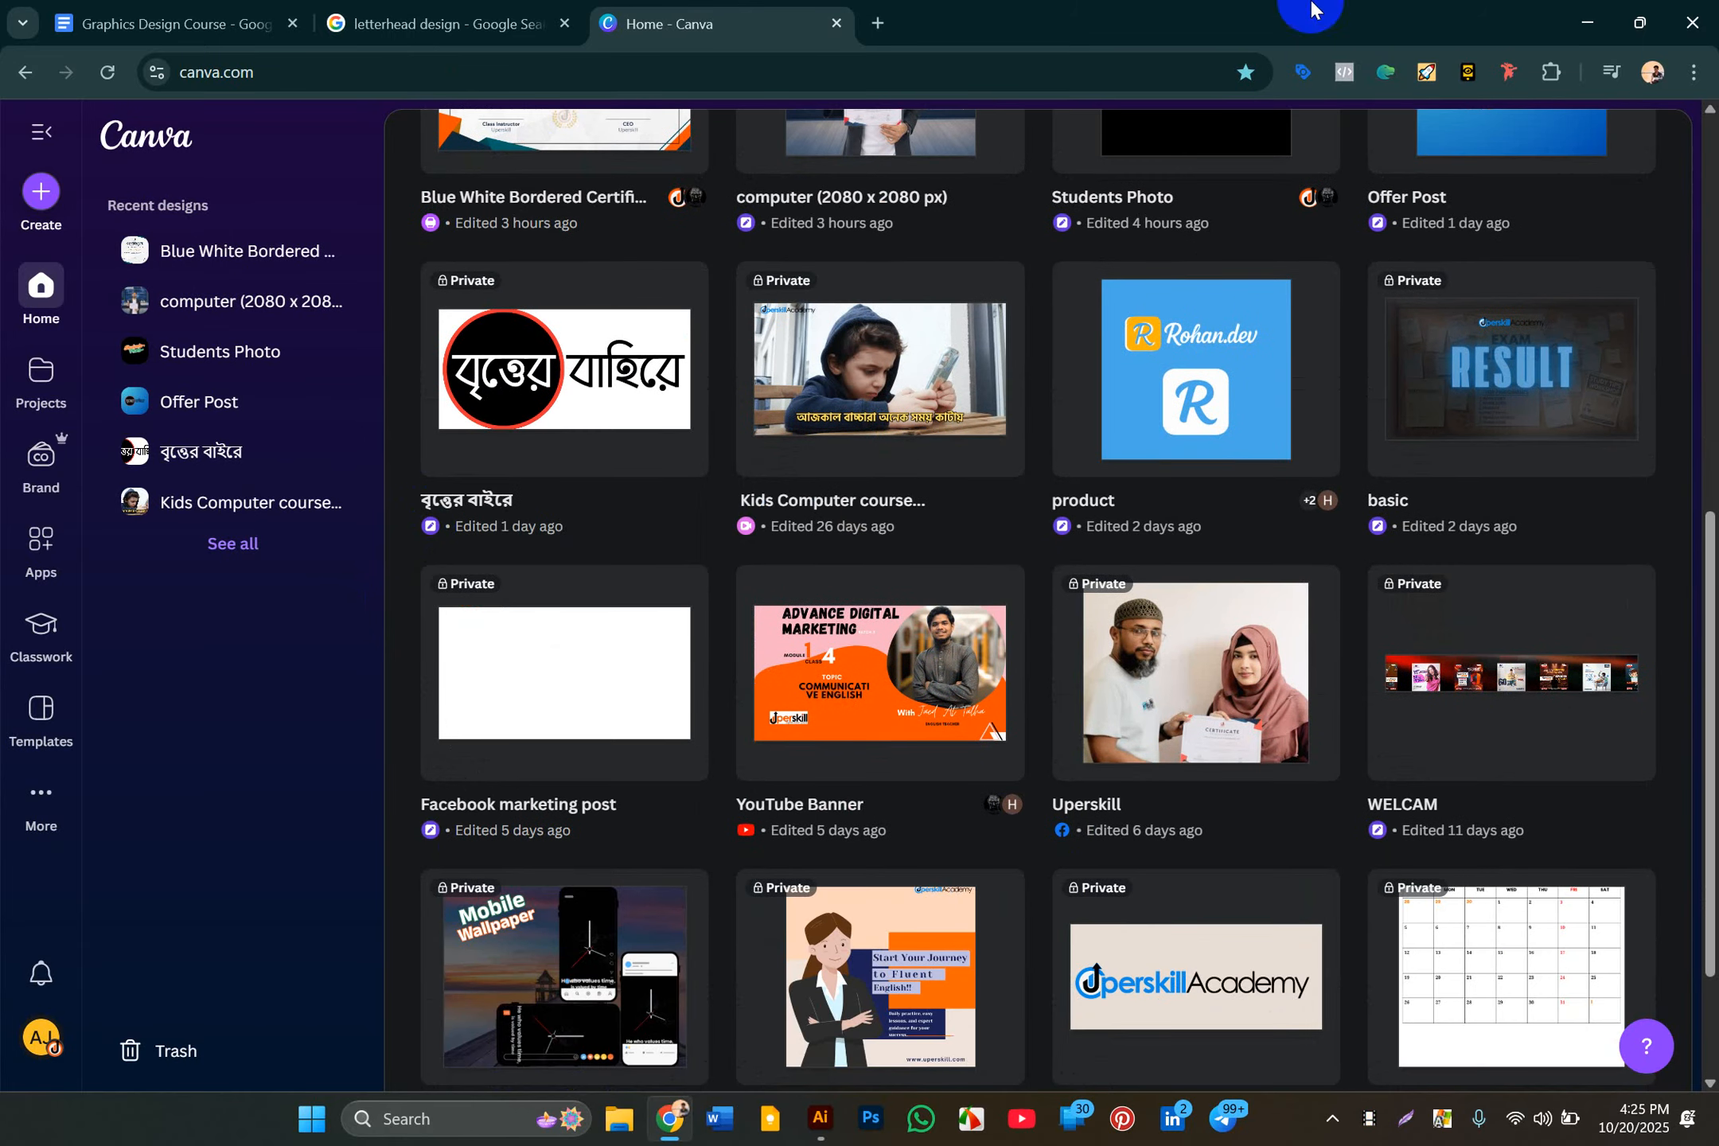
# Step: Switch to Illustrator and start a new A4 document measured in inches, named "Letterhead Design"
pyautogui.click(1593, 22)
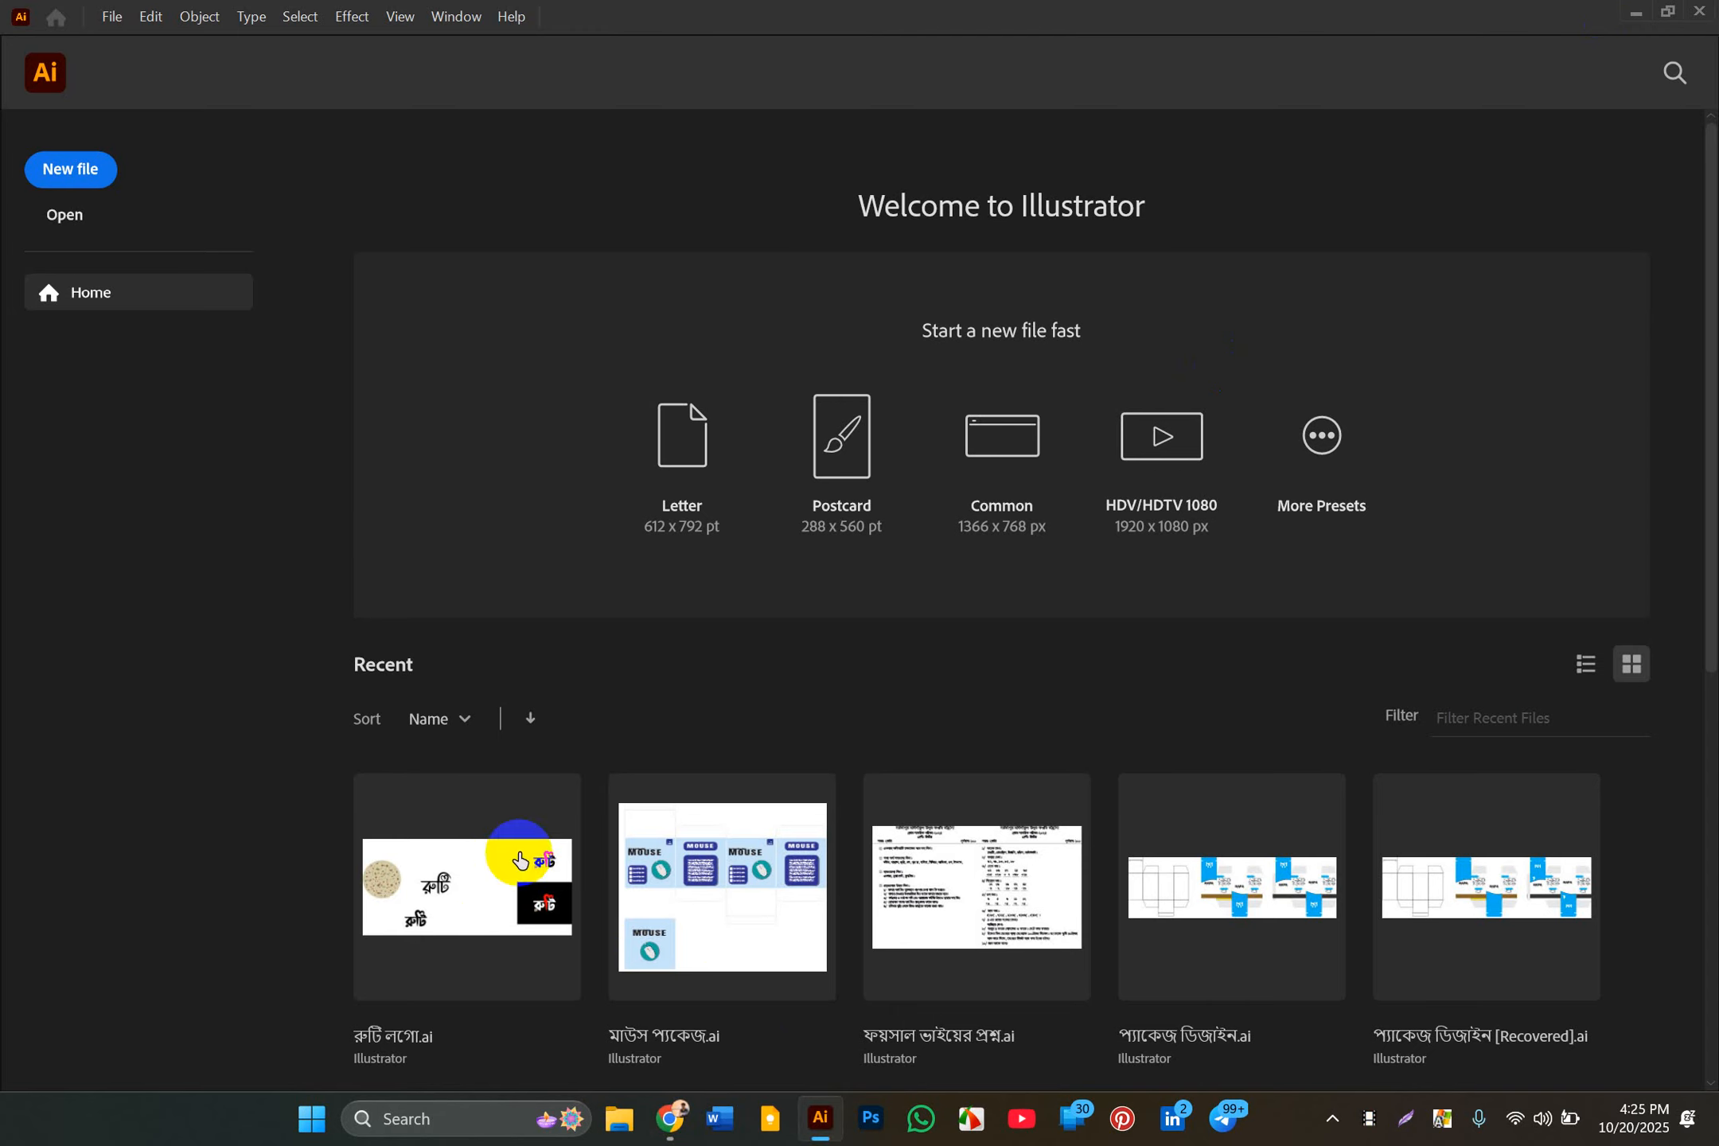
pyautogui.click(80, 179)
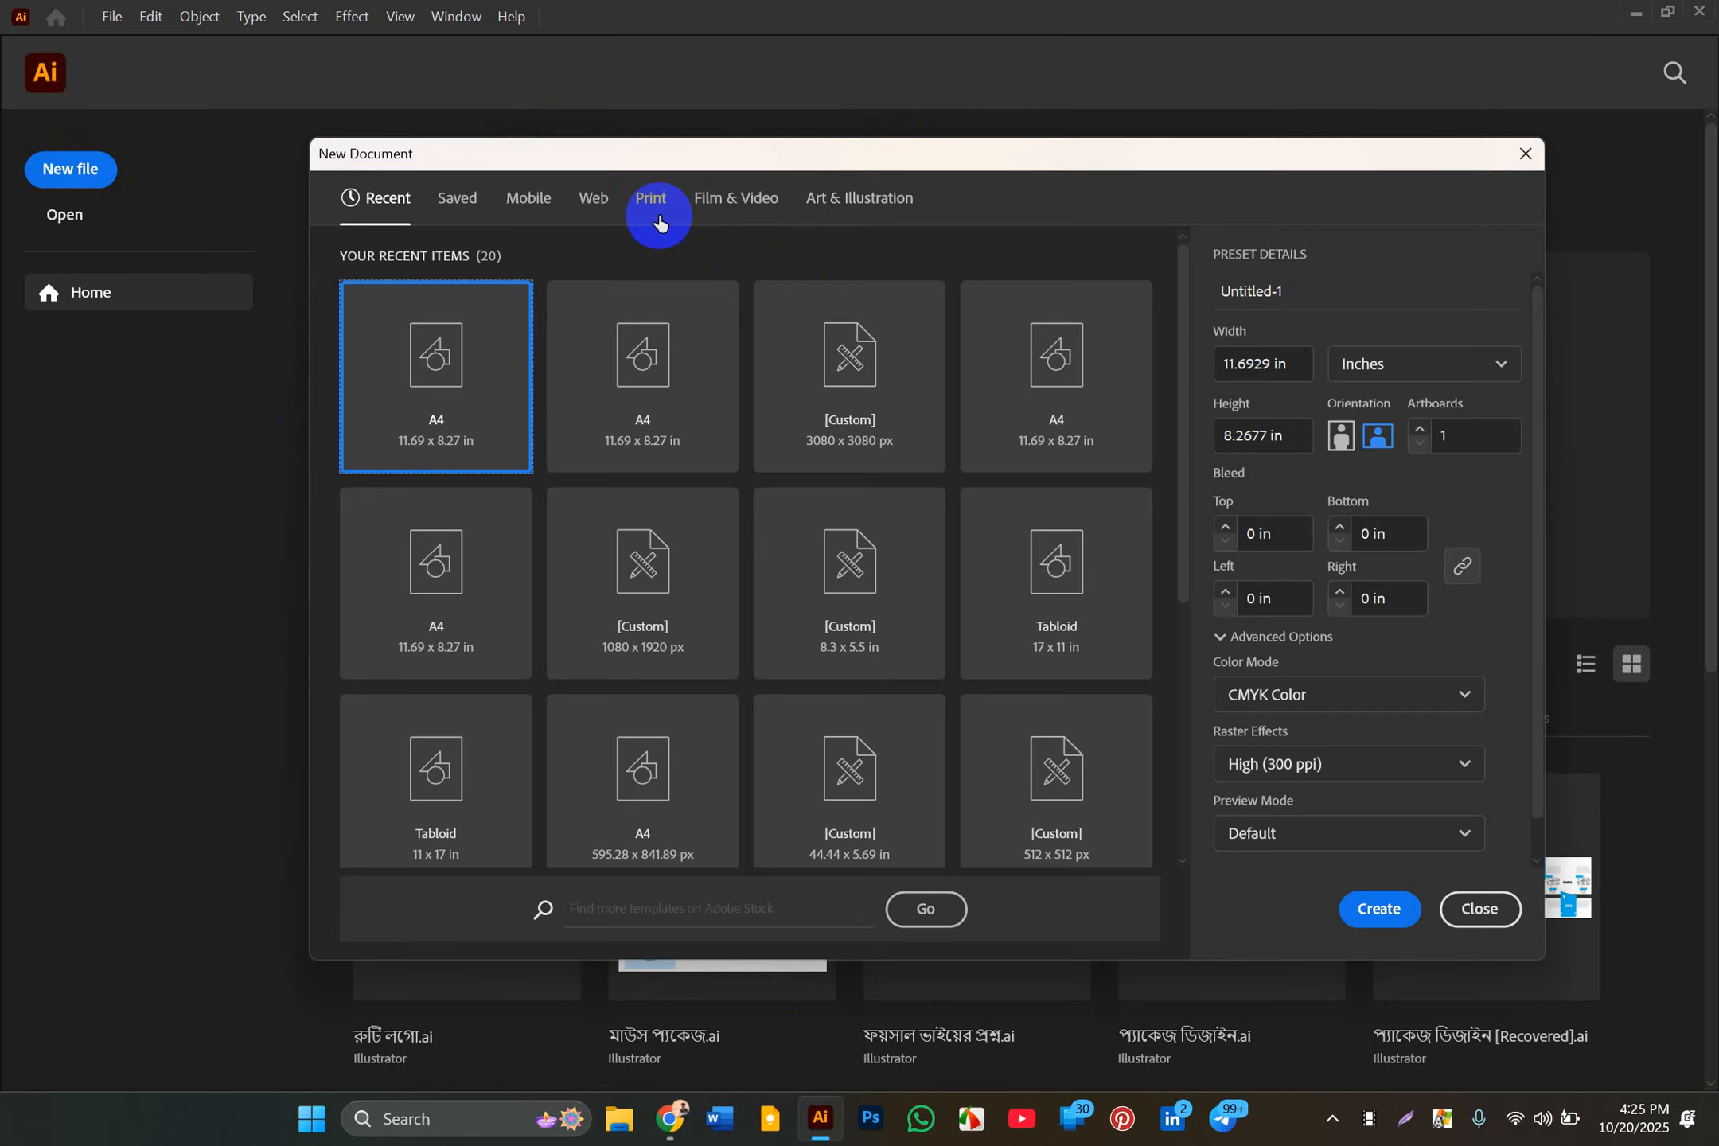
pyautogui.click(1407, 363)
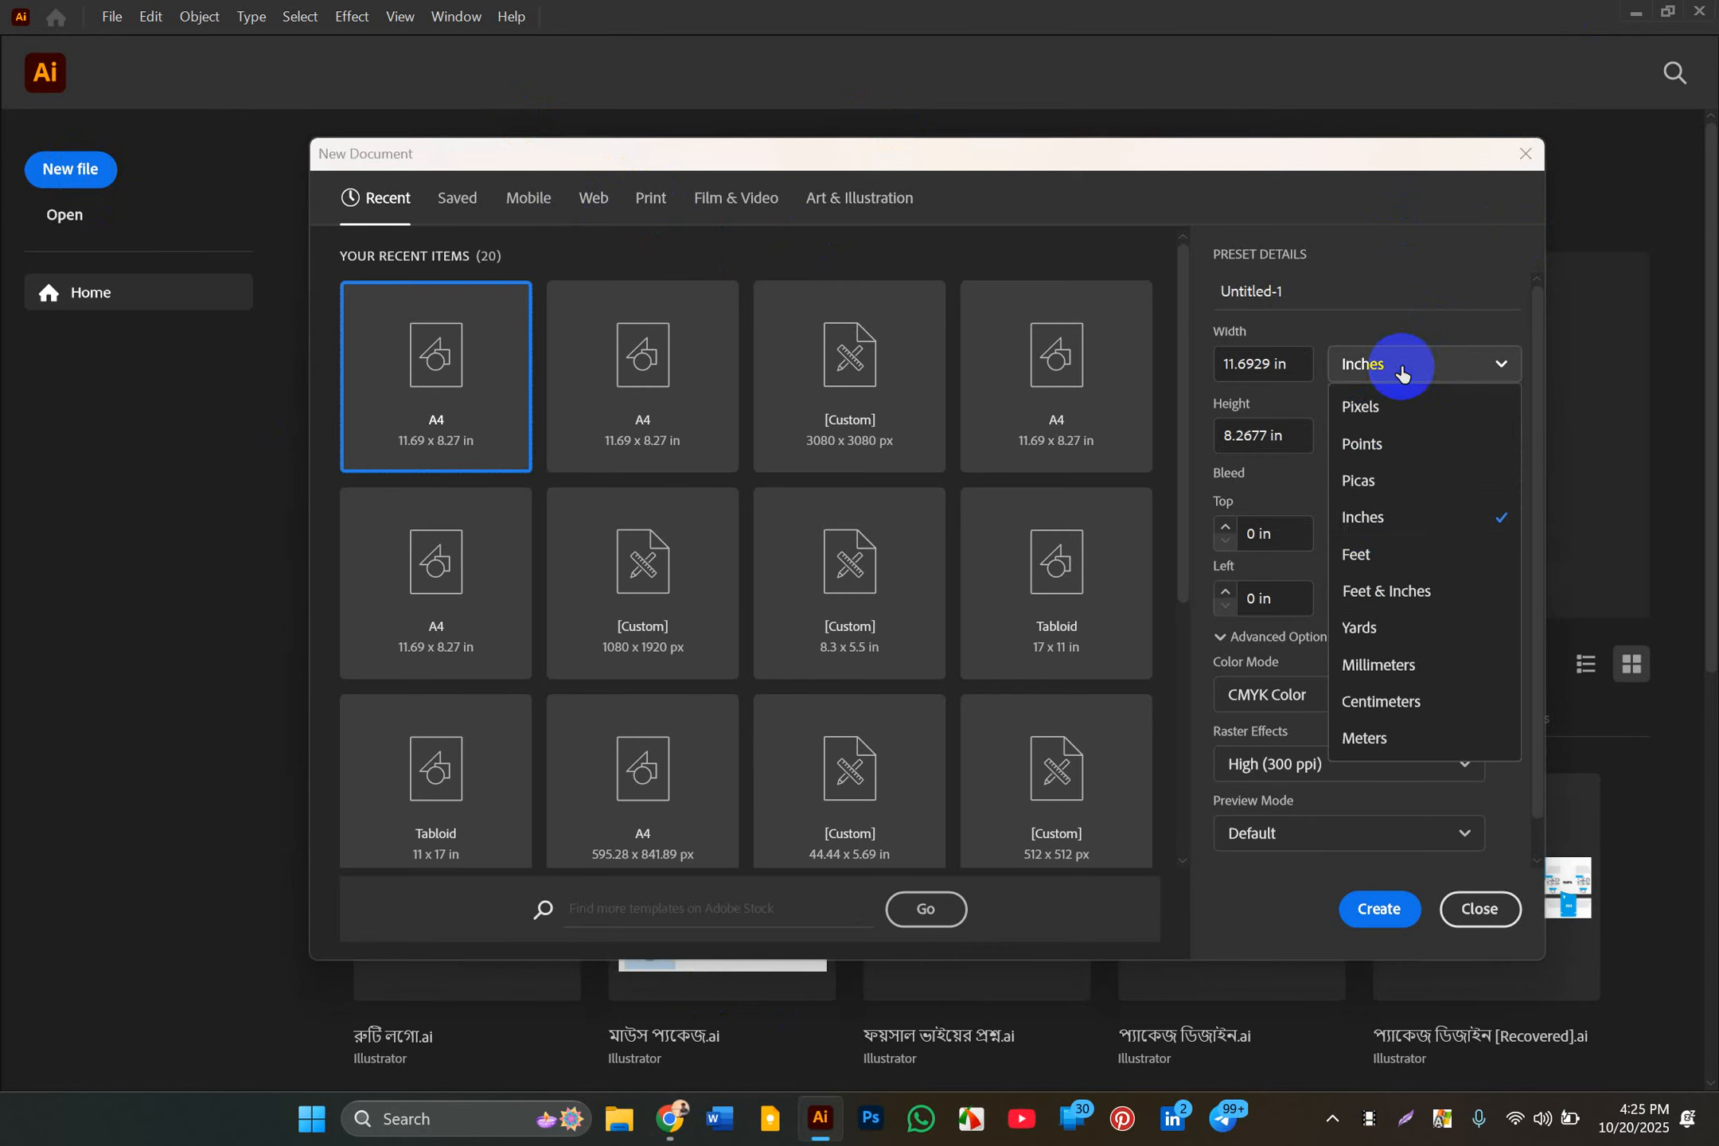
pyautogui.click(1334, 516)
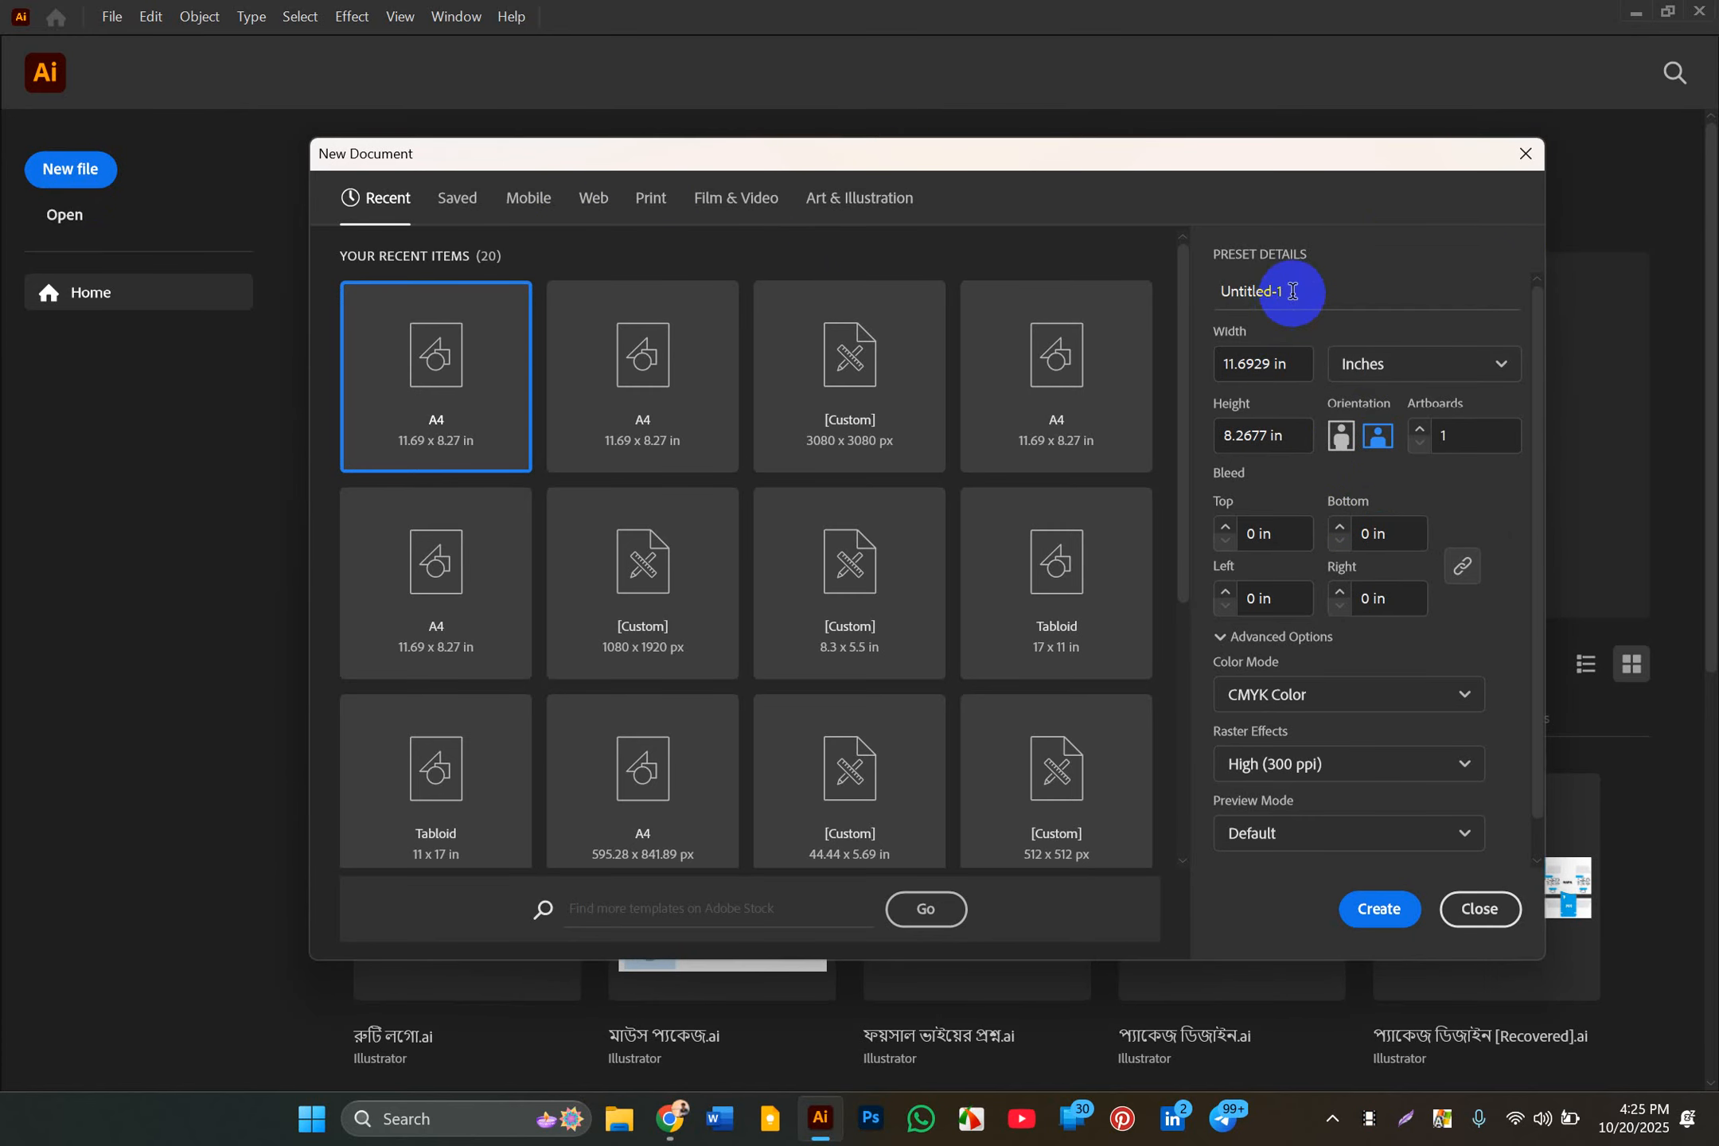
pyautogui.moveTo(1292, 291); pyautogui.dragTo(1126, 311)
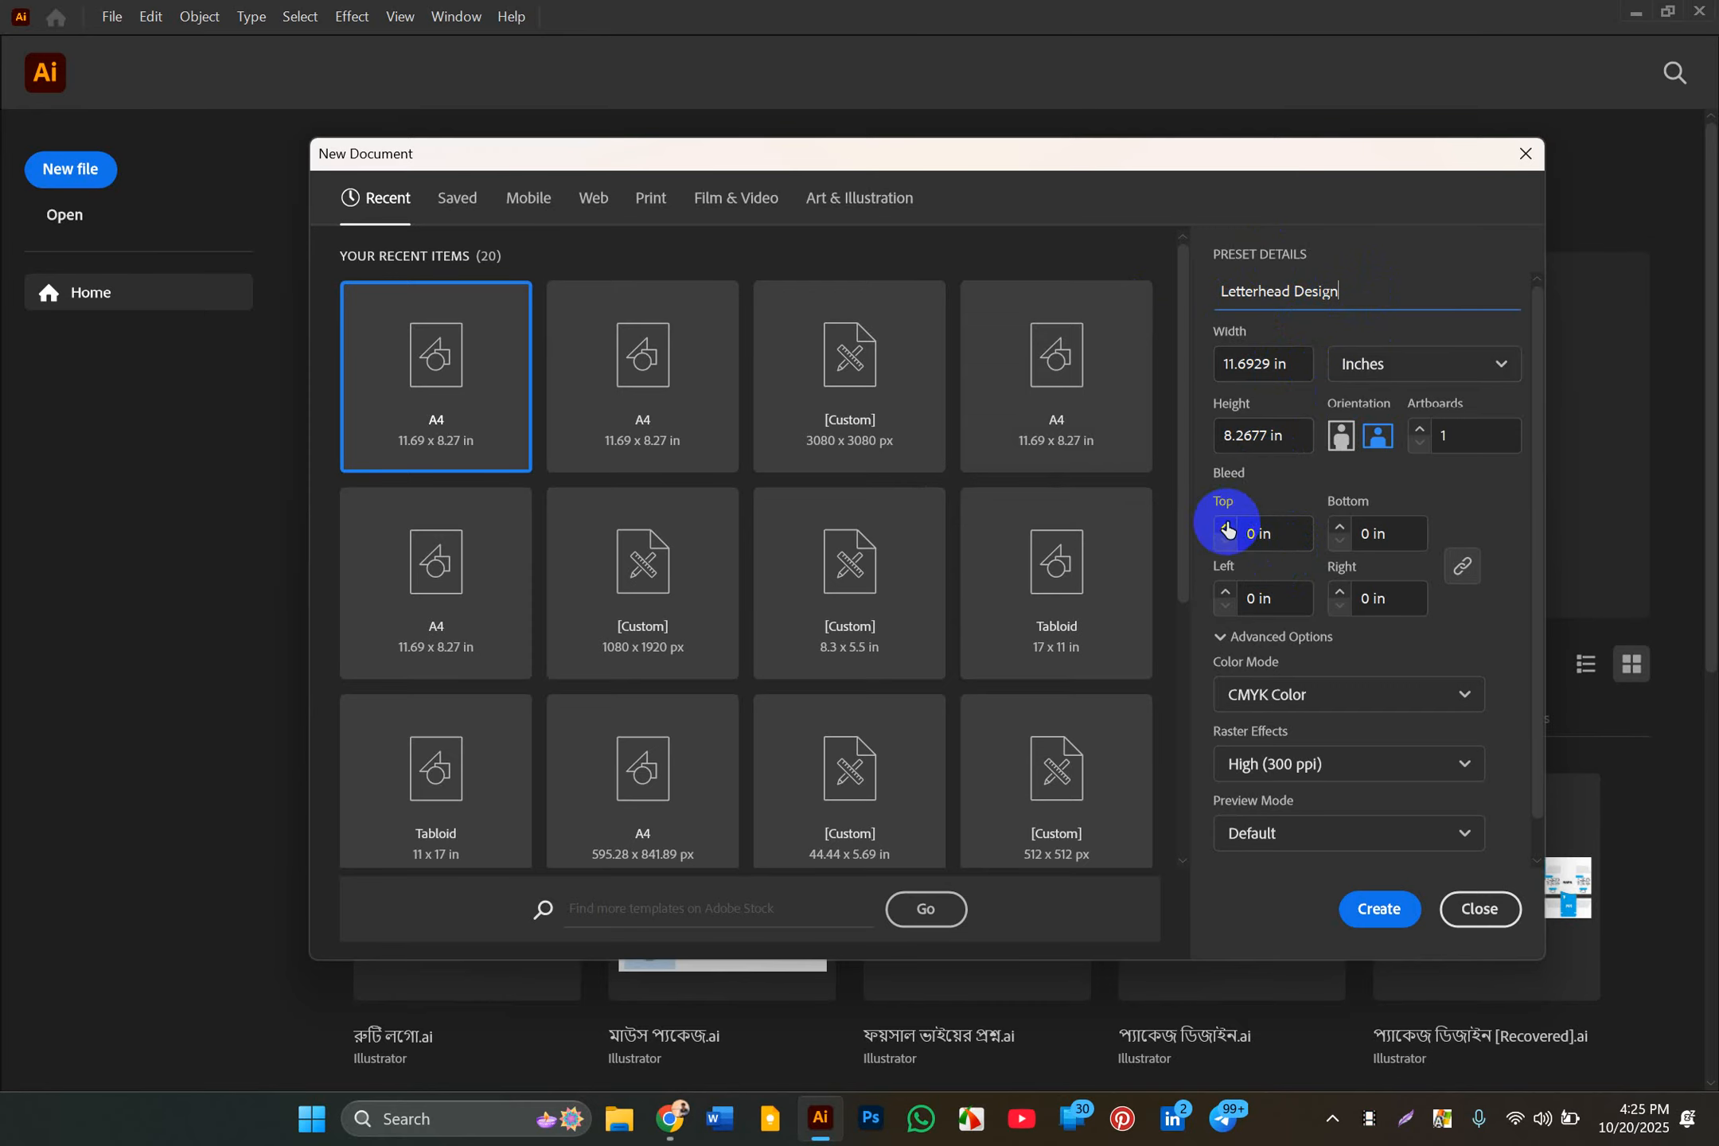
# Step: Create the landscape A4 document with a 0.125 in bleed on all sides, CMYK color and 300 ppi raster effects
pyautogui.click(1327, 695)
pyautogui.click(1298, 772)
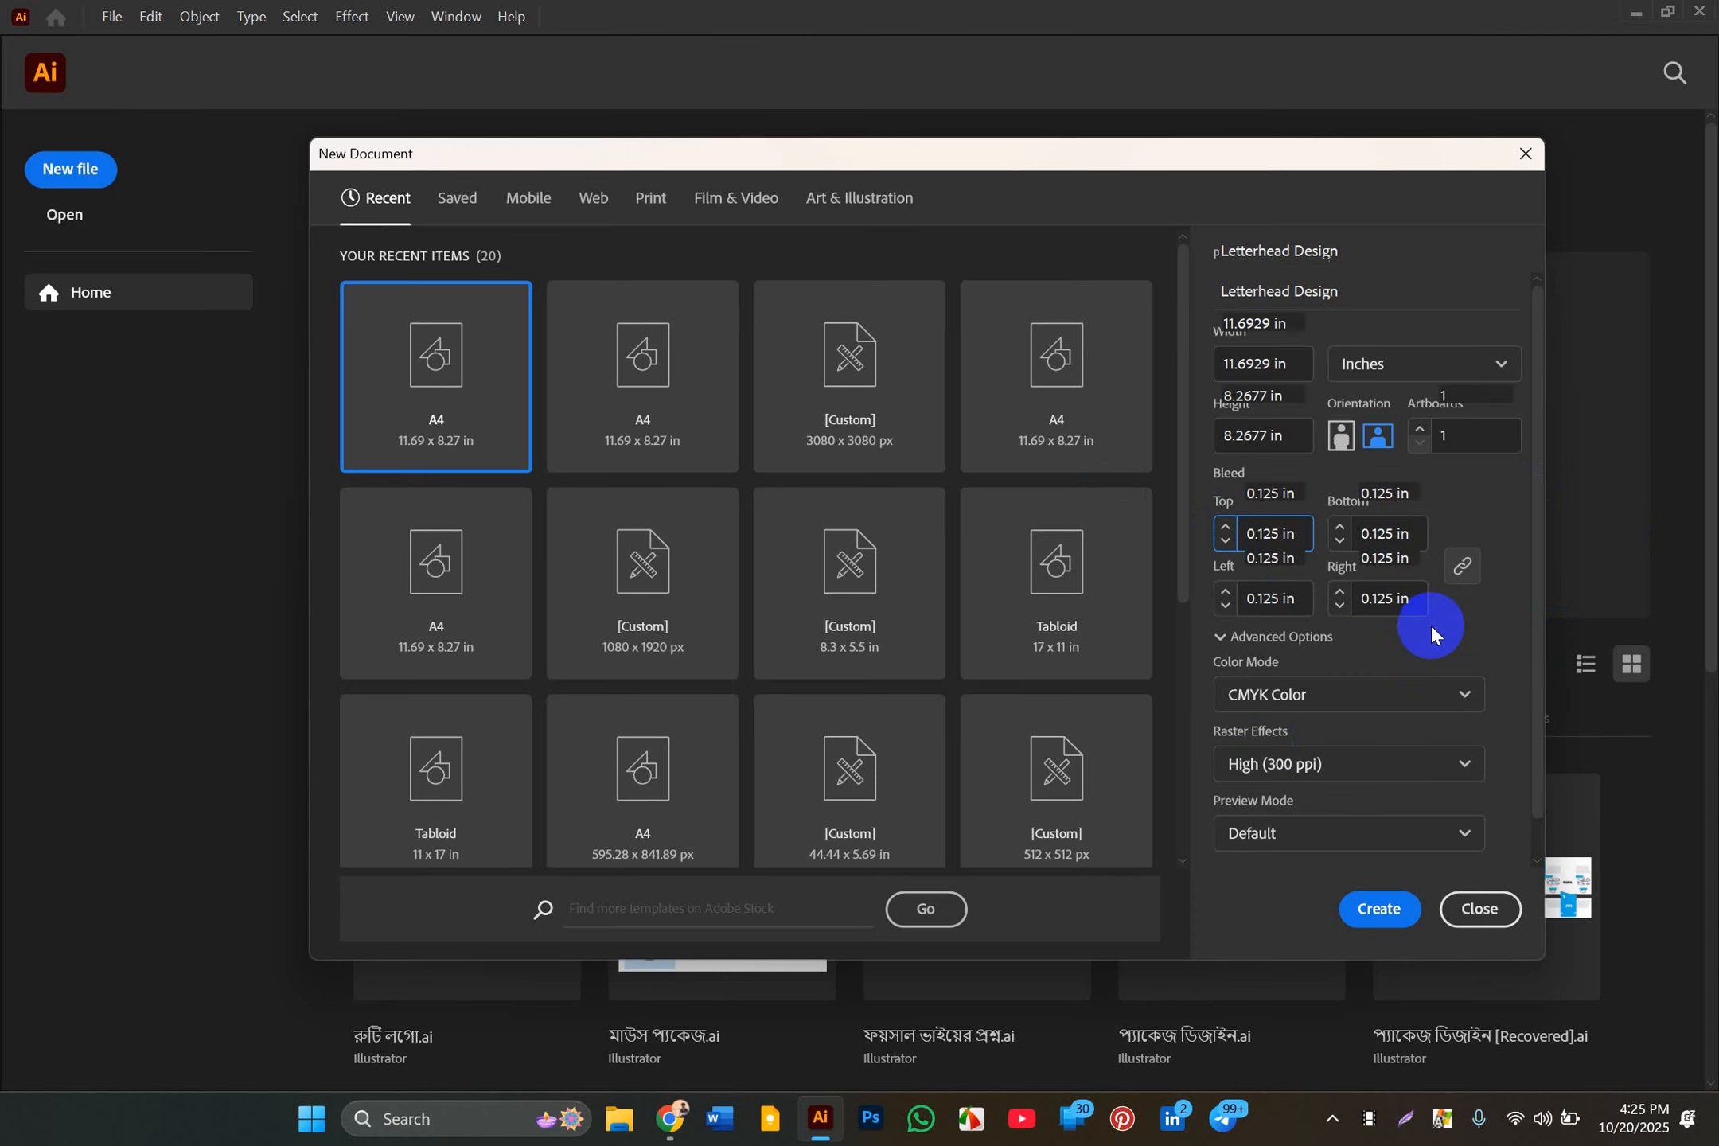
pyautogui.scroll(-1, 1431, 634)
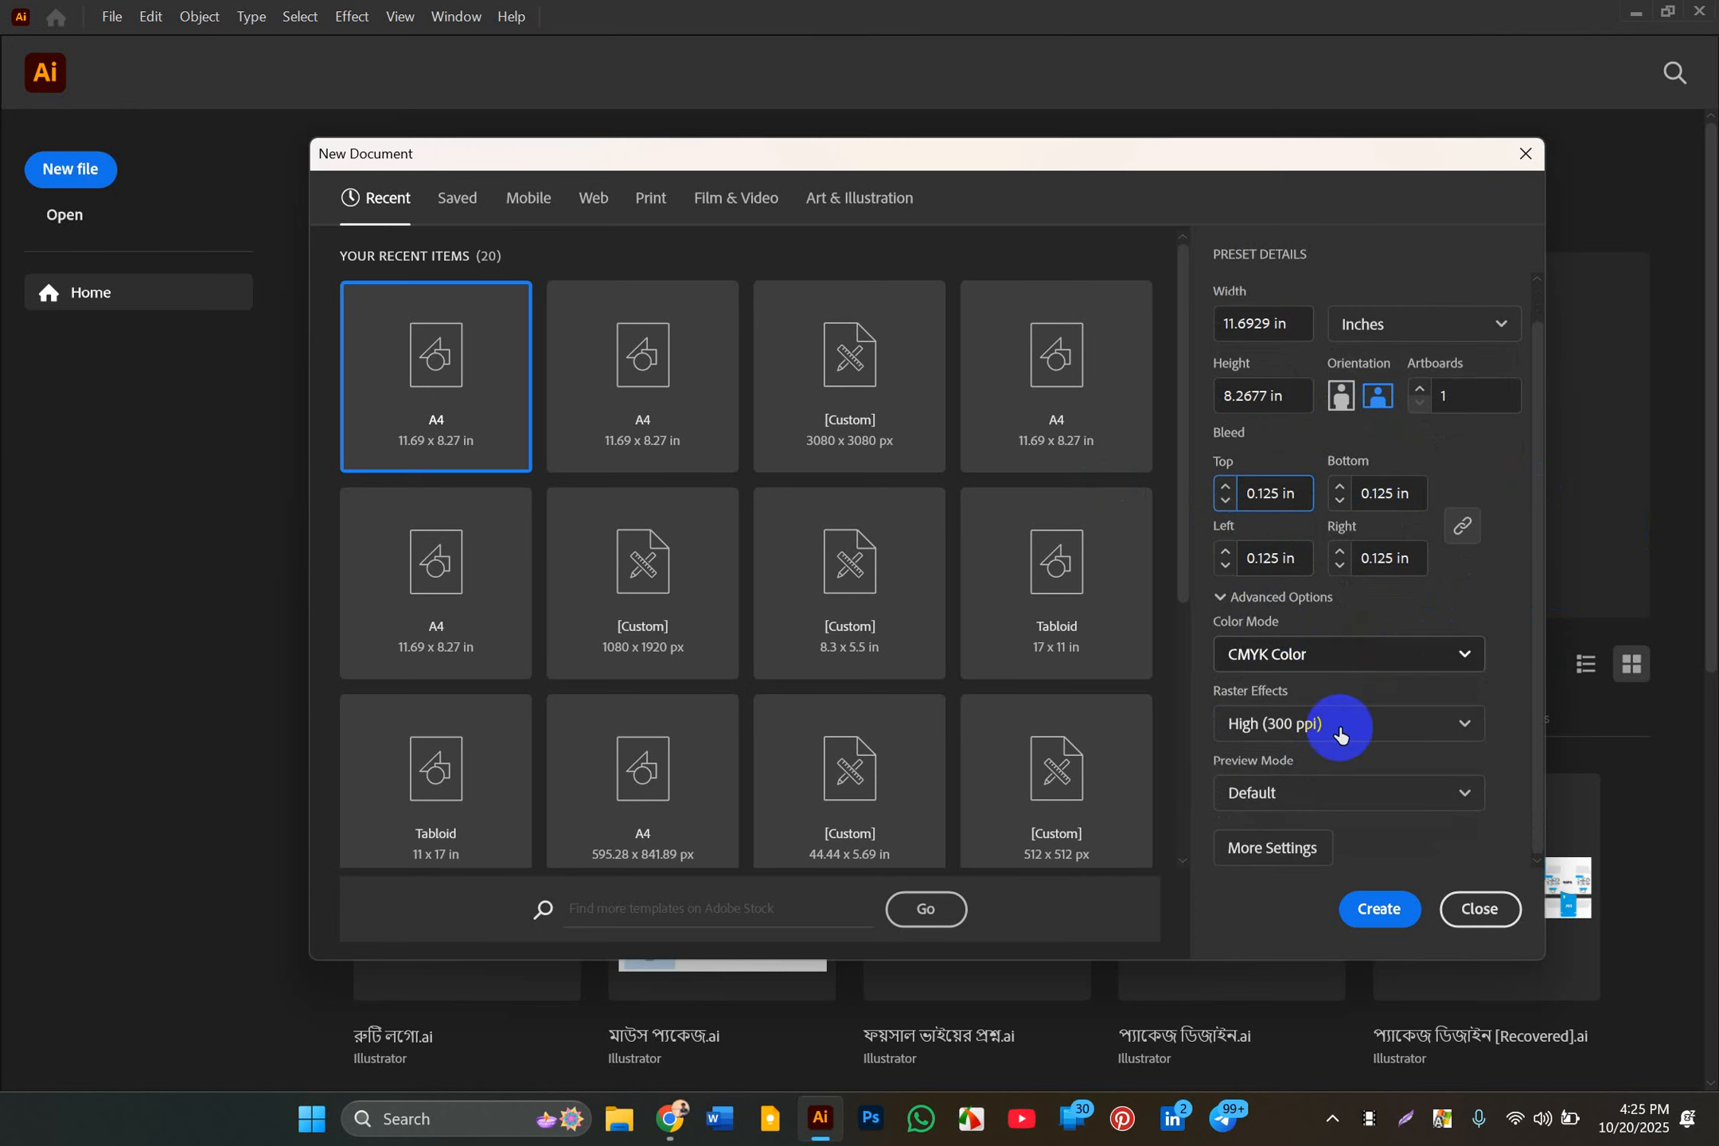
pyautogui.click(1381, 910)
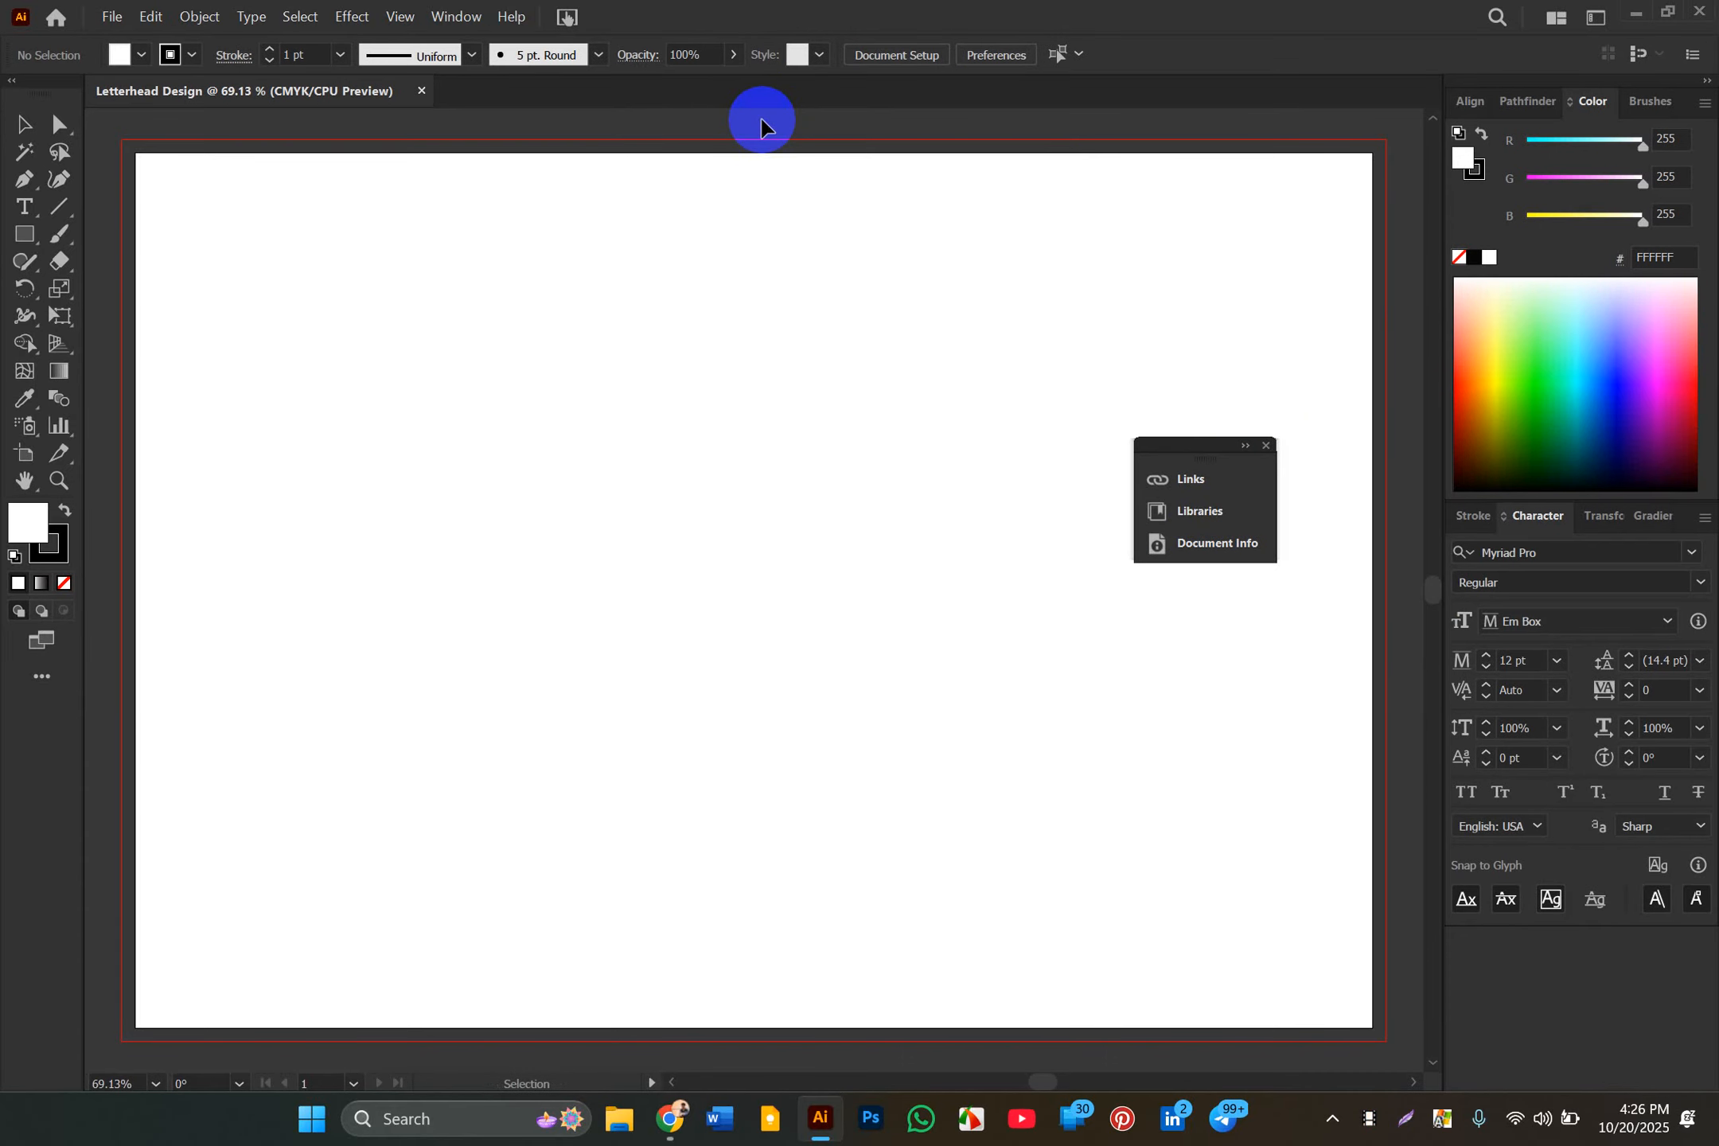
# Step: Create a second A4 document in portrait orientation, keeping the 0.125 in bleed and CMYK color
pyautogui.hotkey('ctrl', 'n')
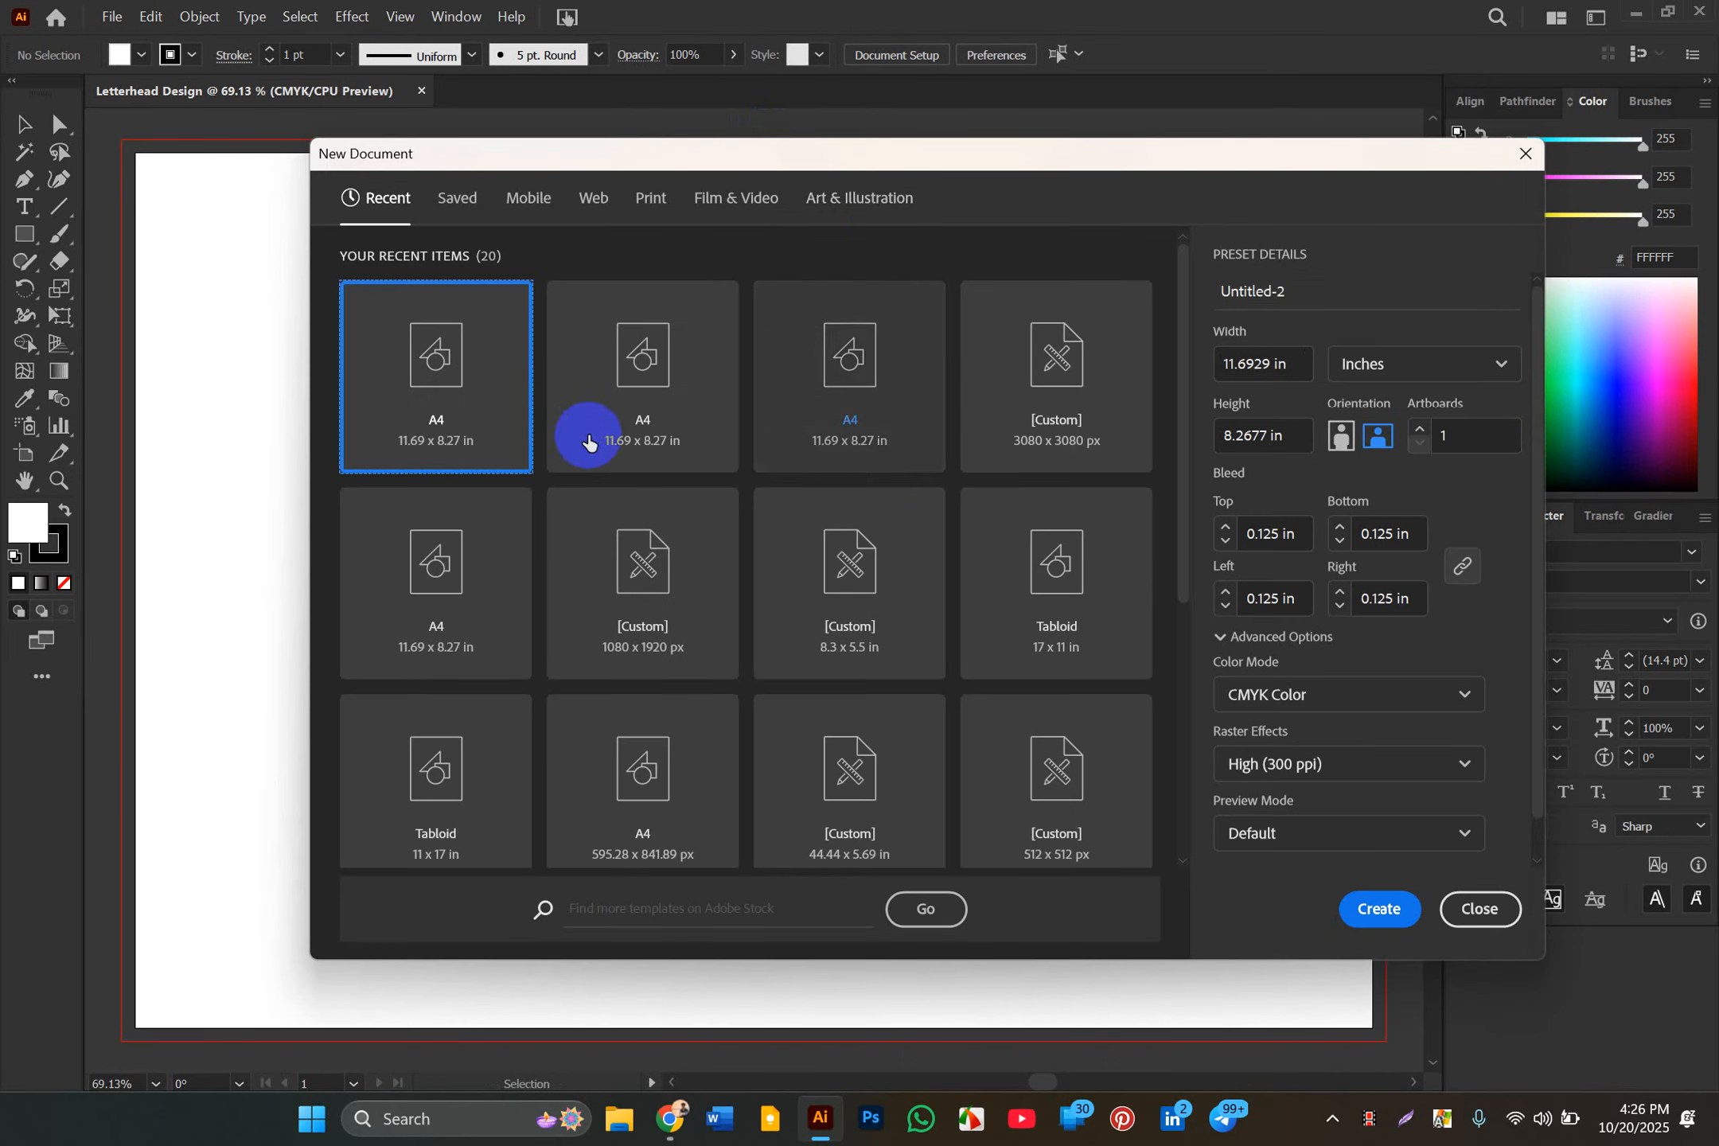
pyautogui.click(1341, 435)
pyautogui.click(1392, 907)
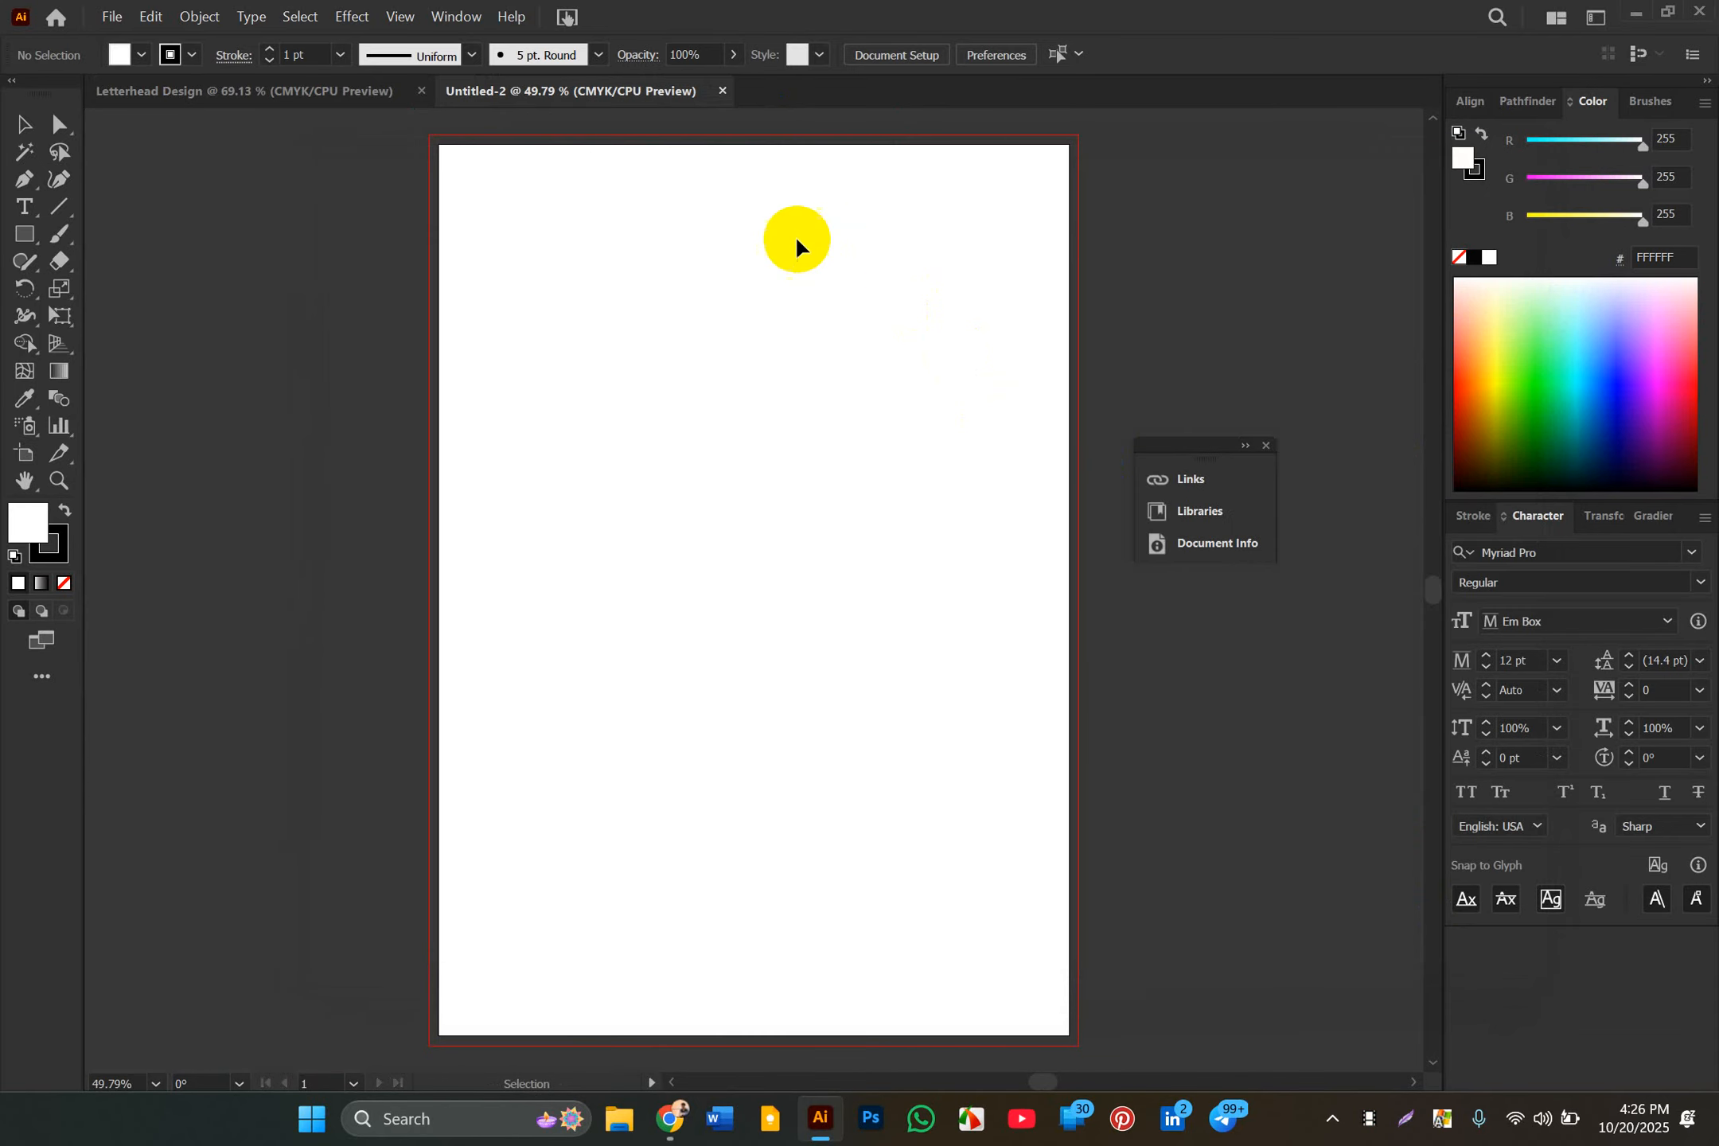
# Step: Compare the landscape Letterhead Design document with the portrait one, and return to the portrait document
pyautogui.click(337, 84)
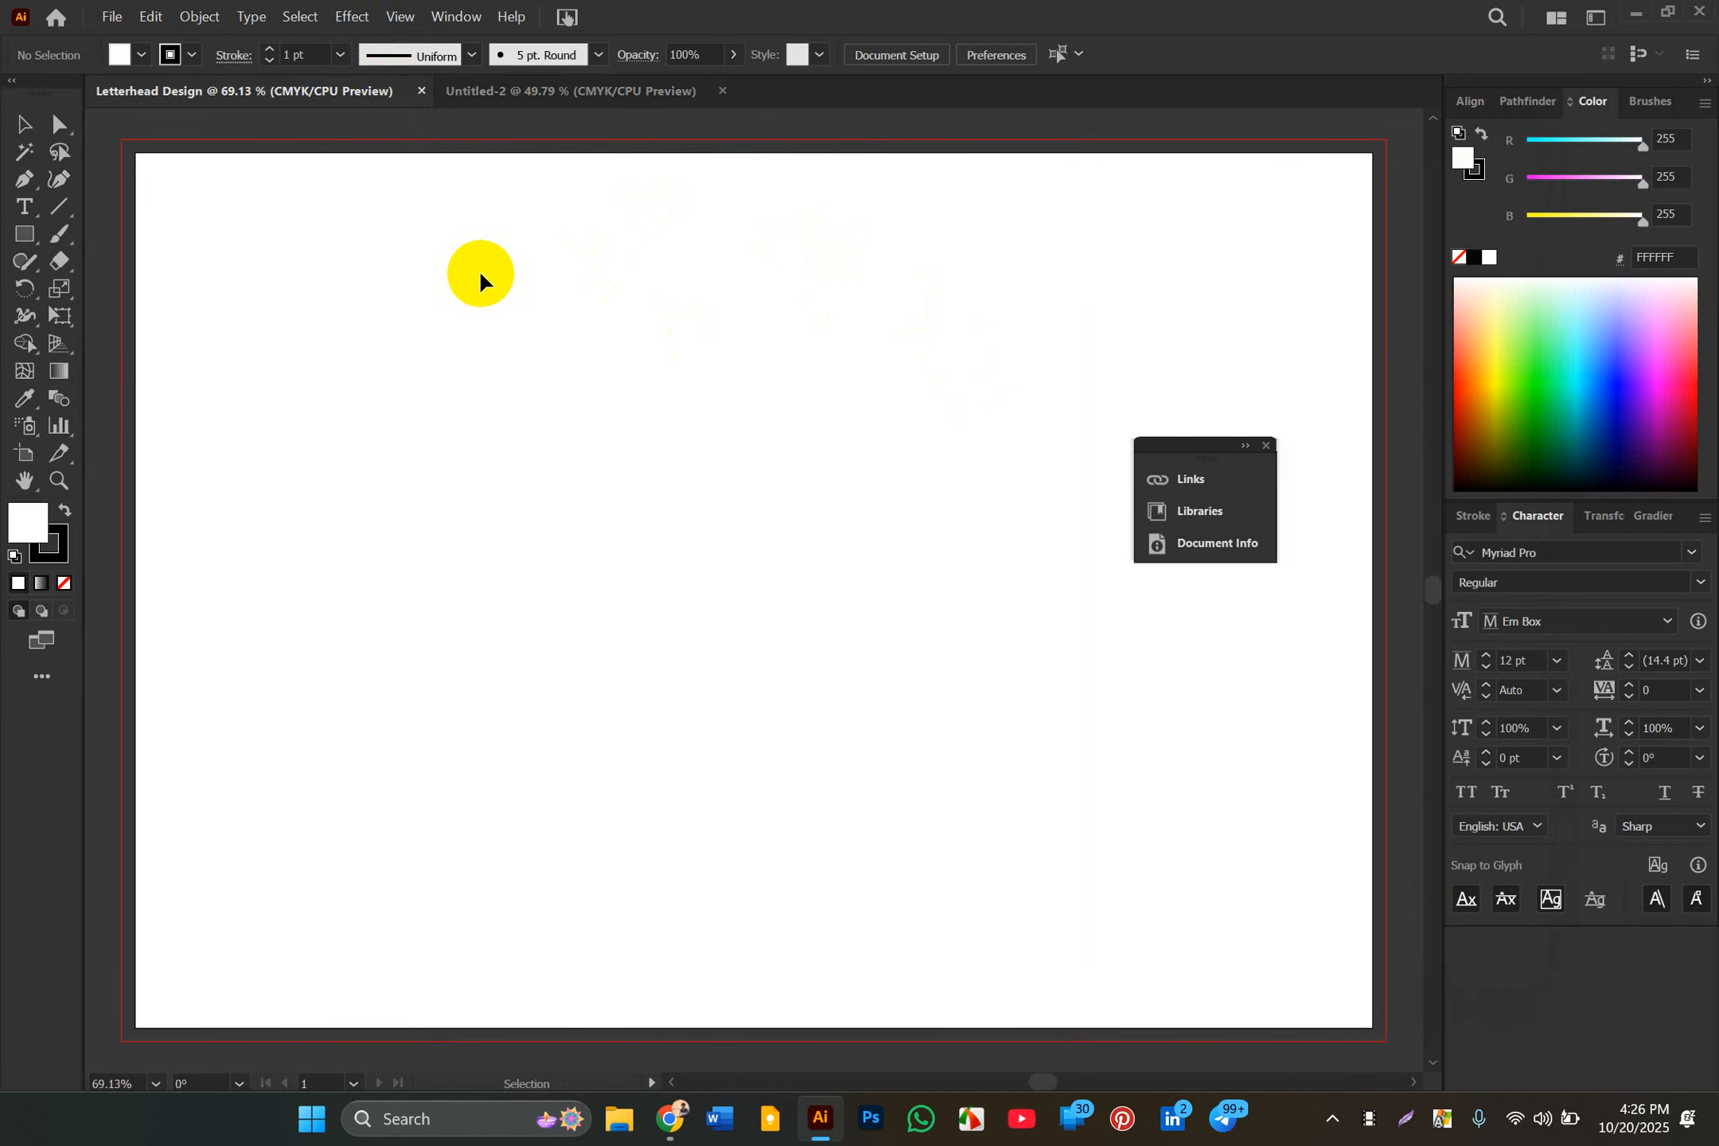
pyautogui.click(587, 91)
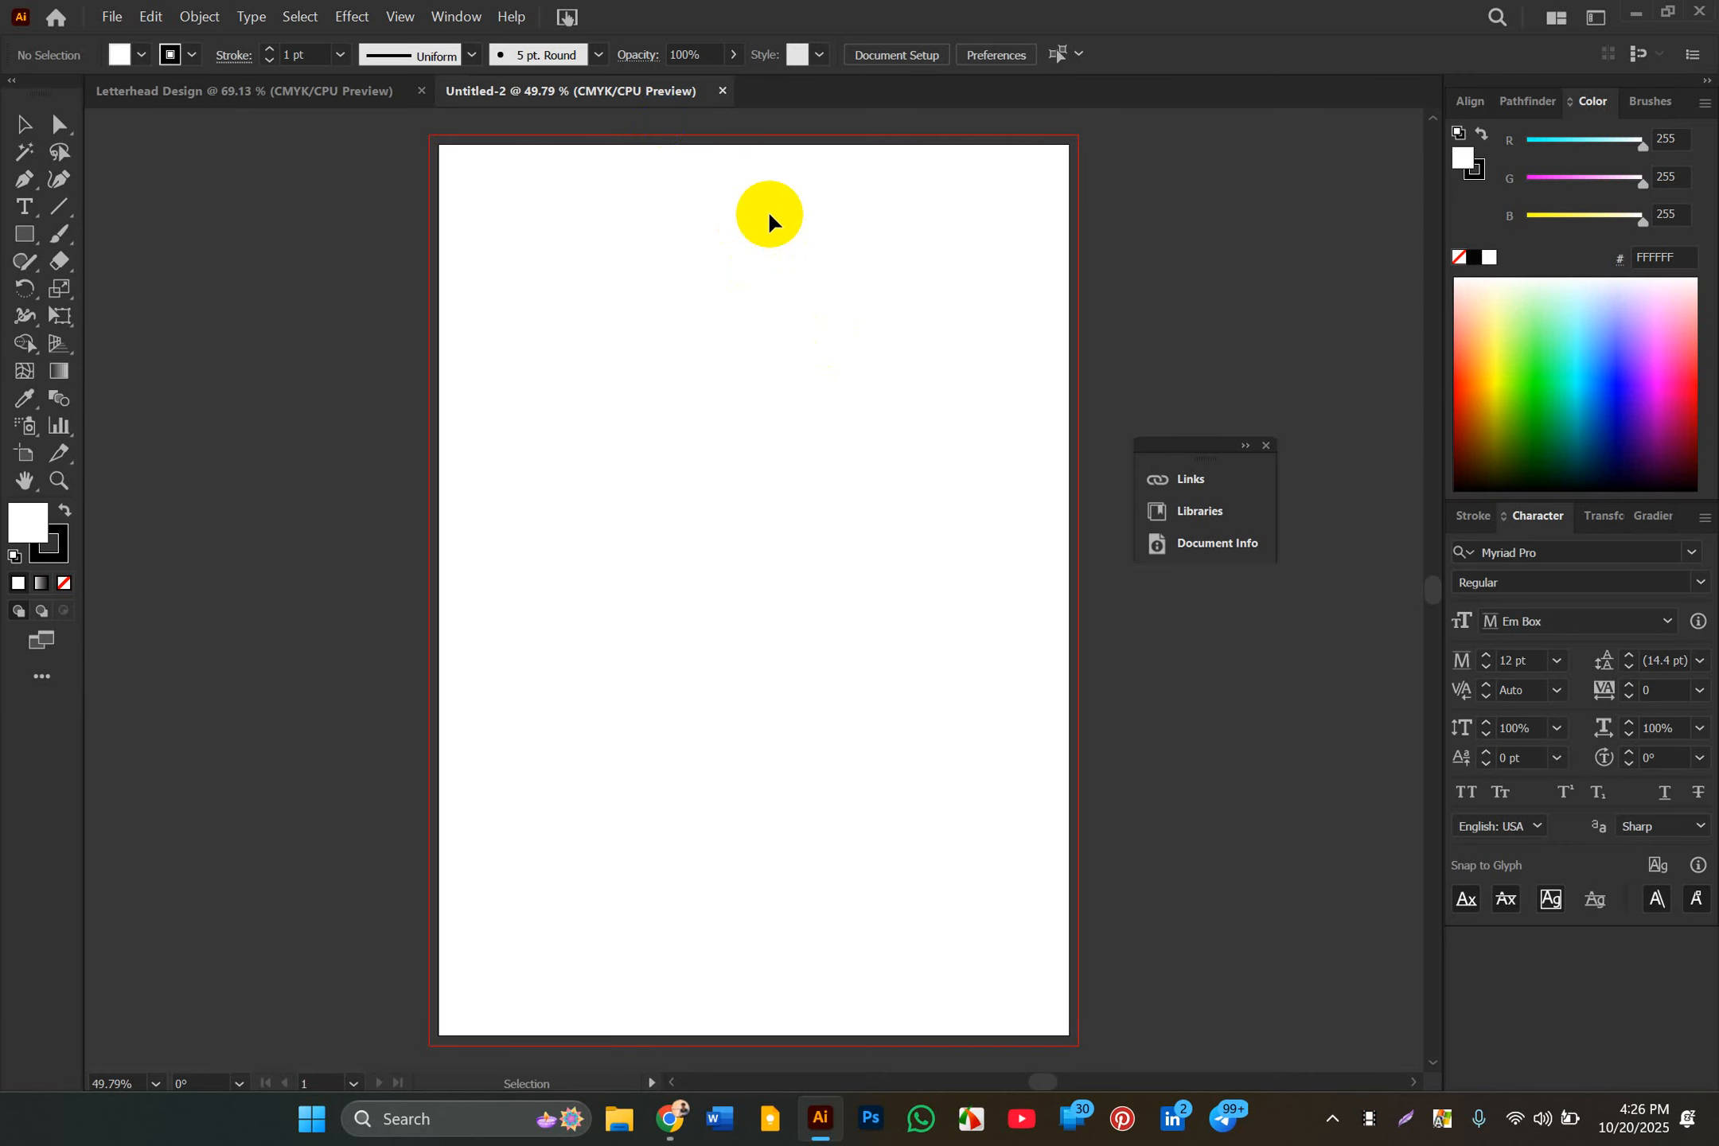
# Step: Switch the toolbar to the compact basic tool set in a single column
pyautogui.hscroll(1, 768, 221)
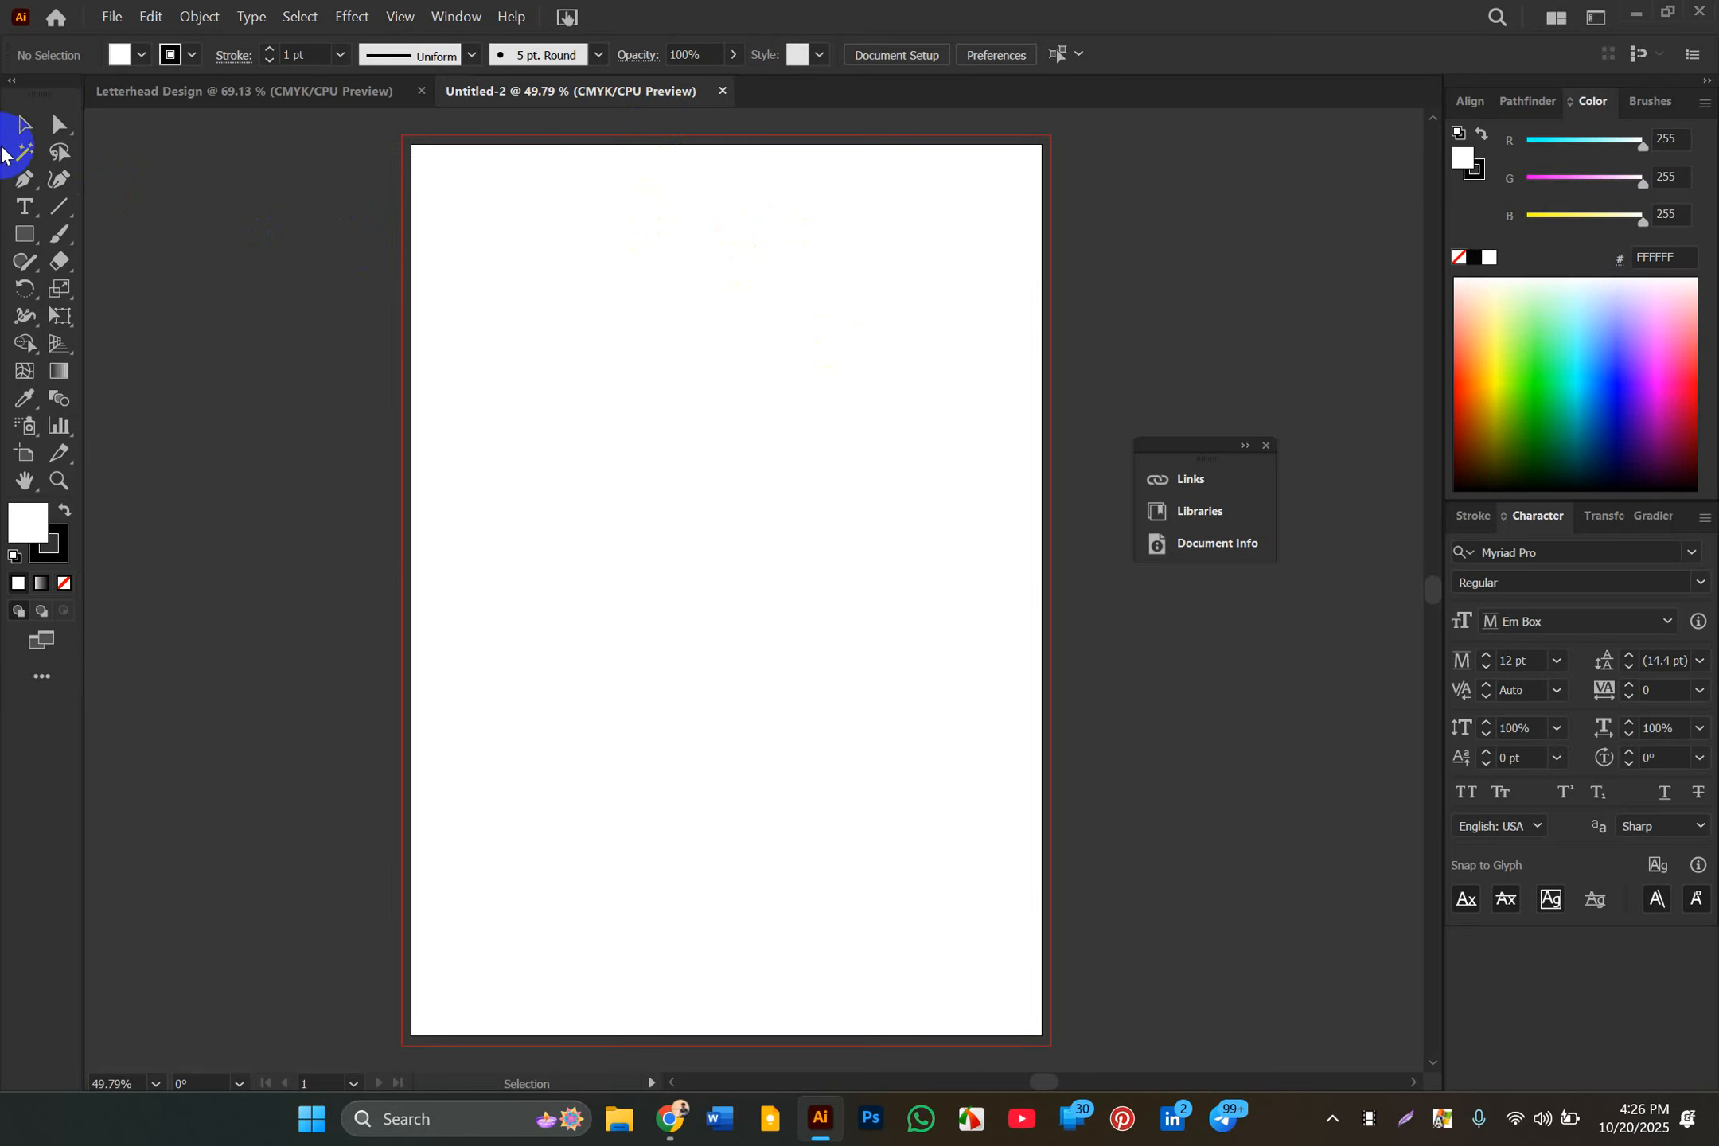
pyautogui.click(54, 334)
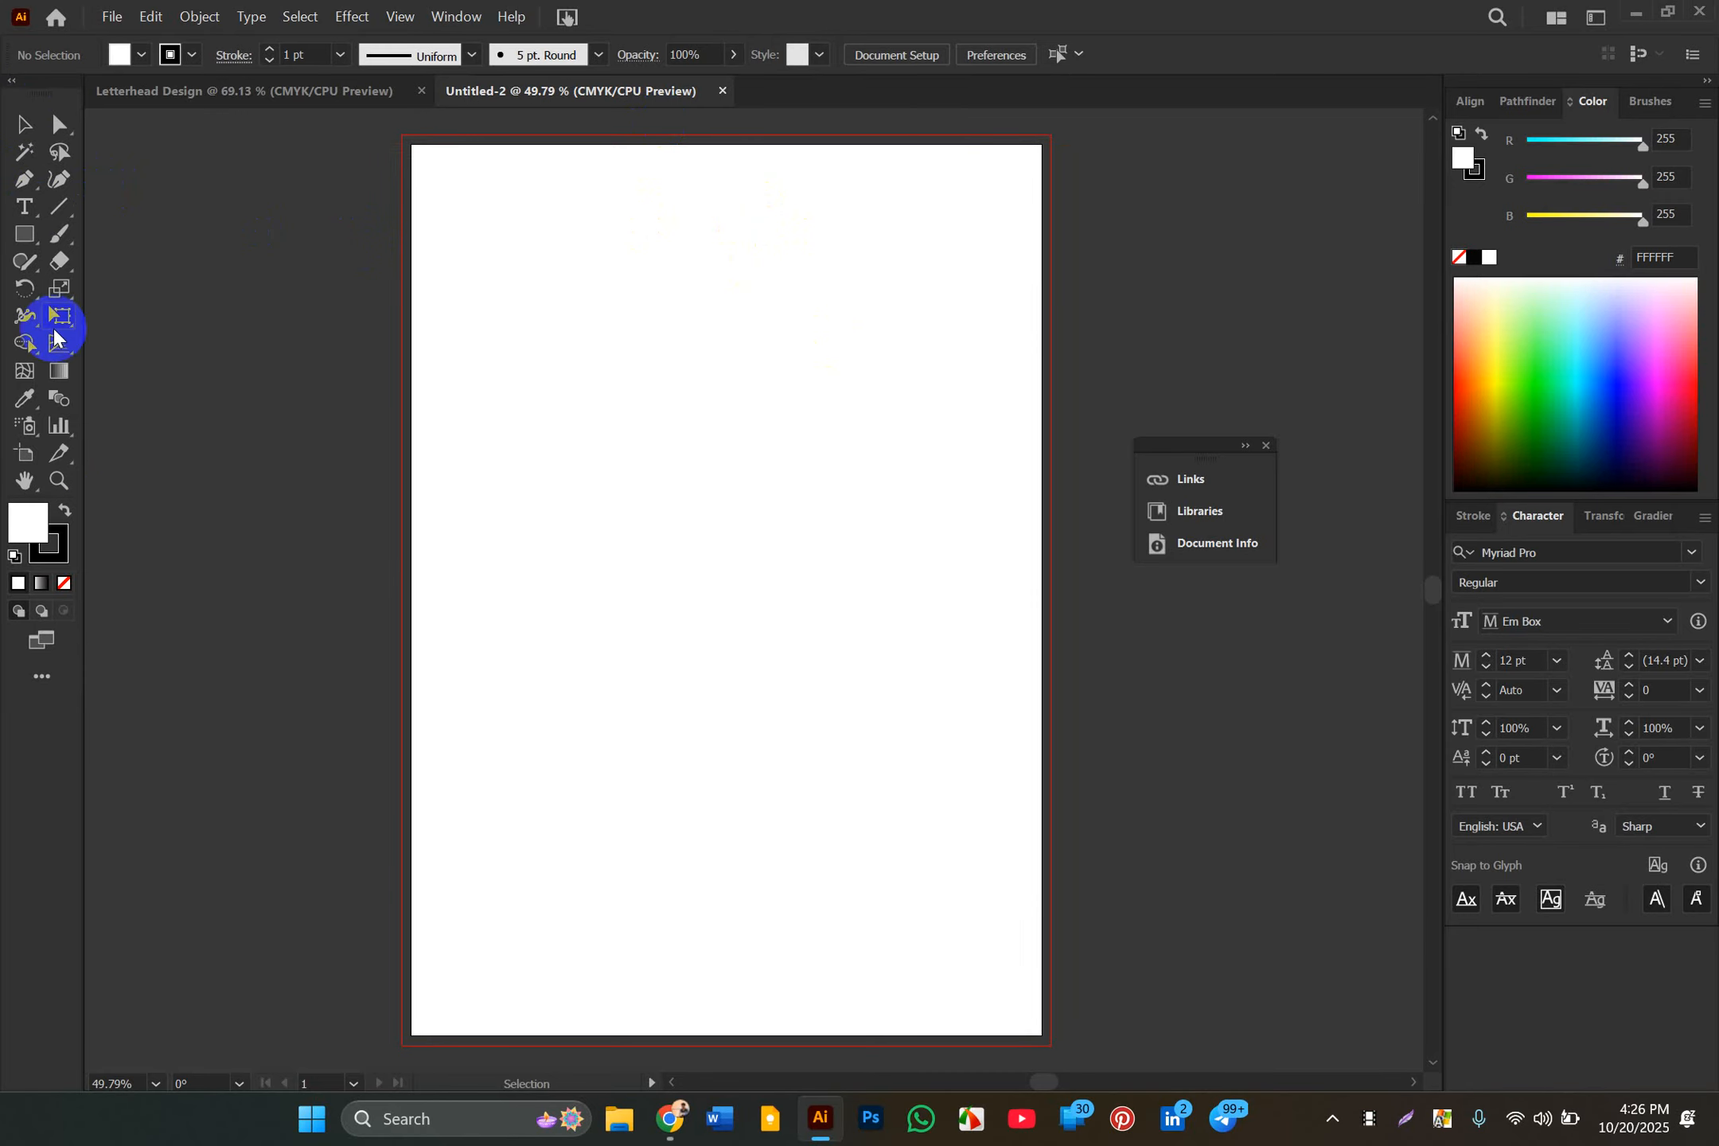
pyautogui.click(45, 677)
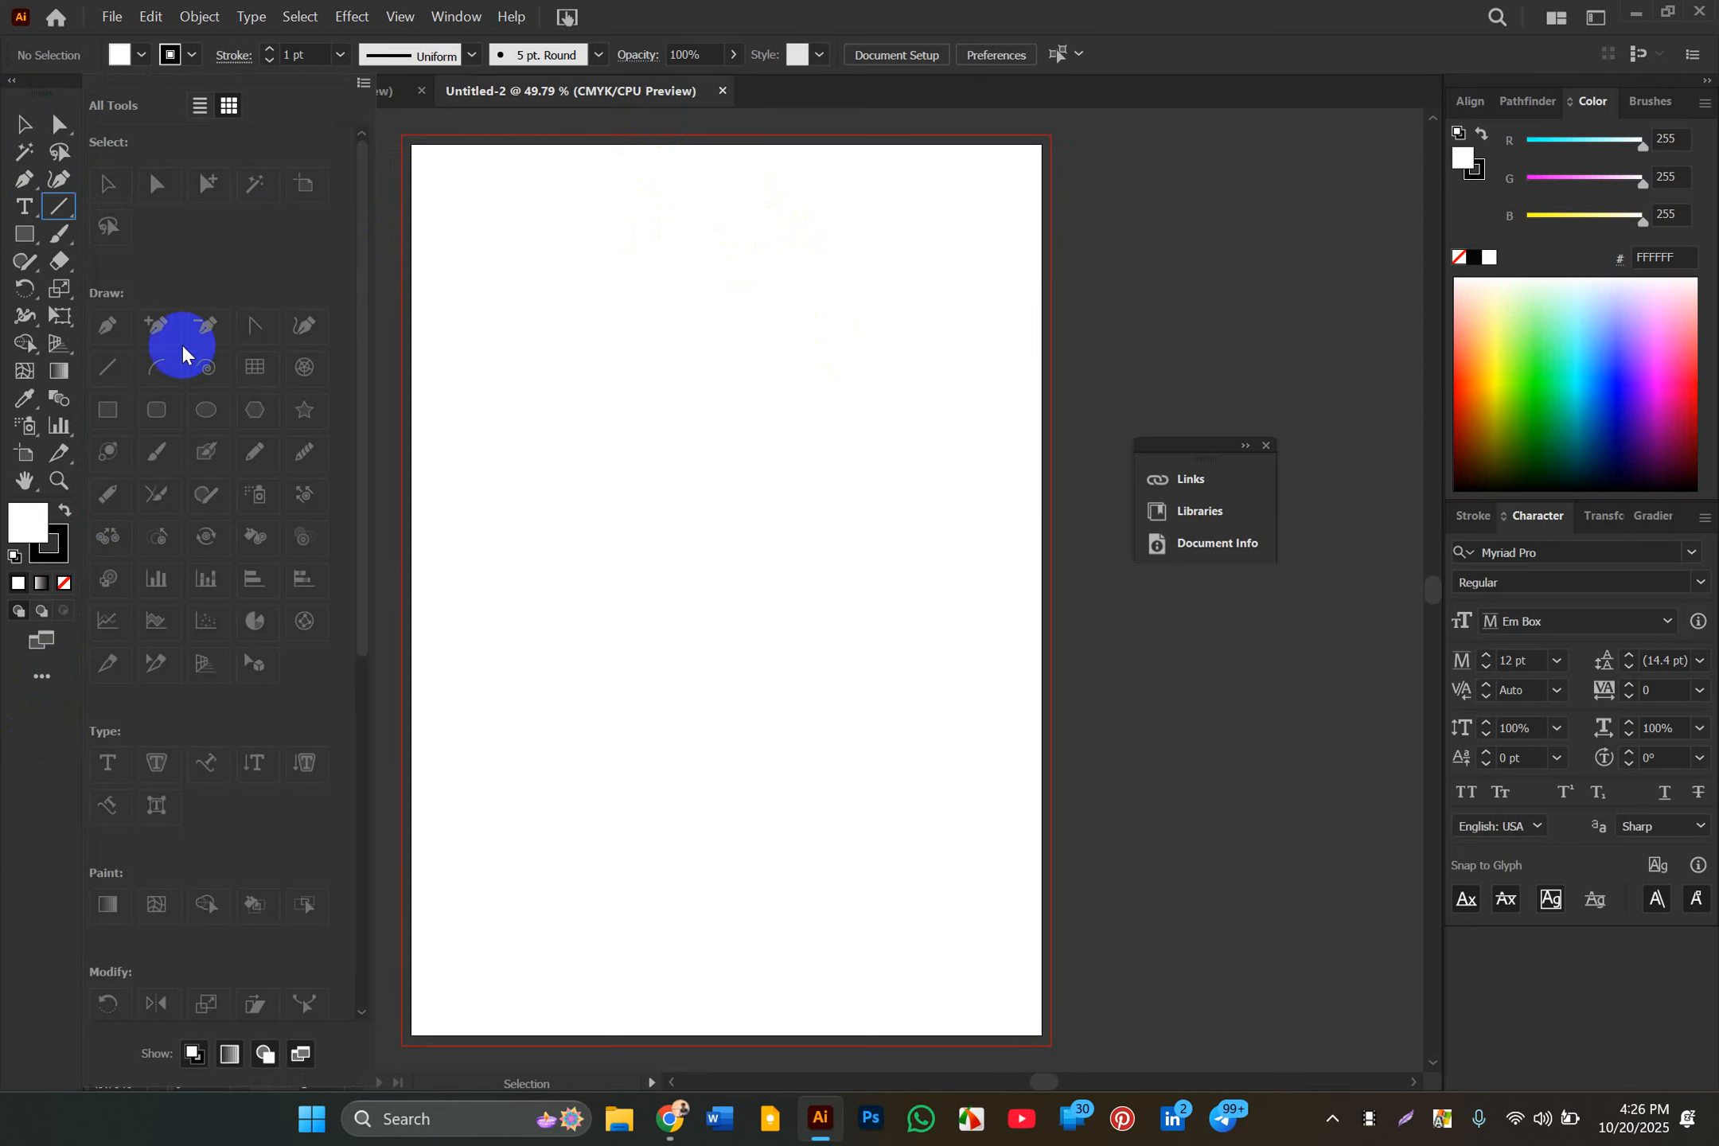
pyautogui.click(363, 82)
pyautogui.click(440, 156)
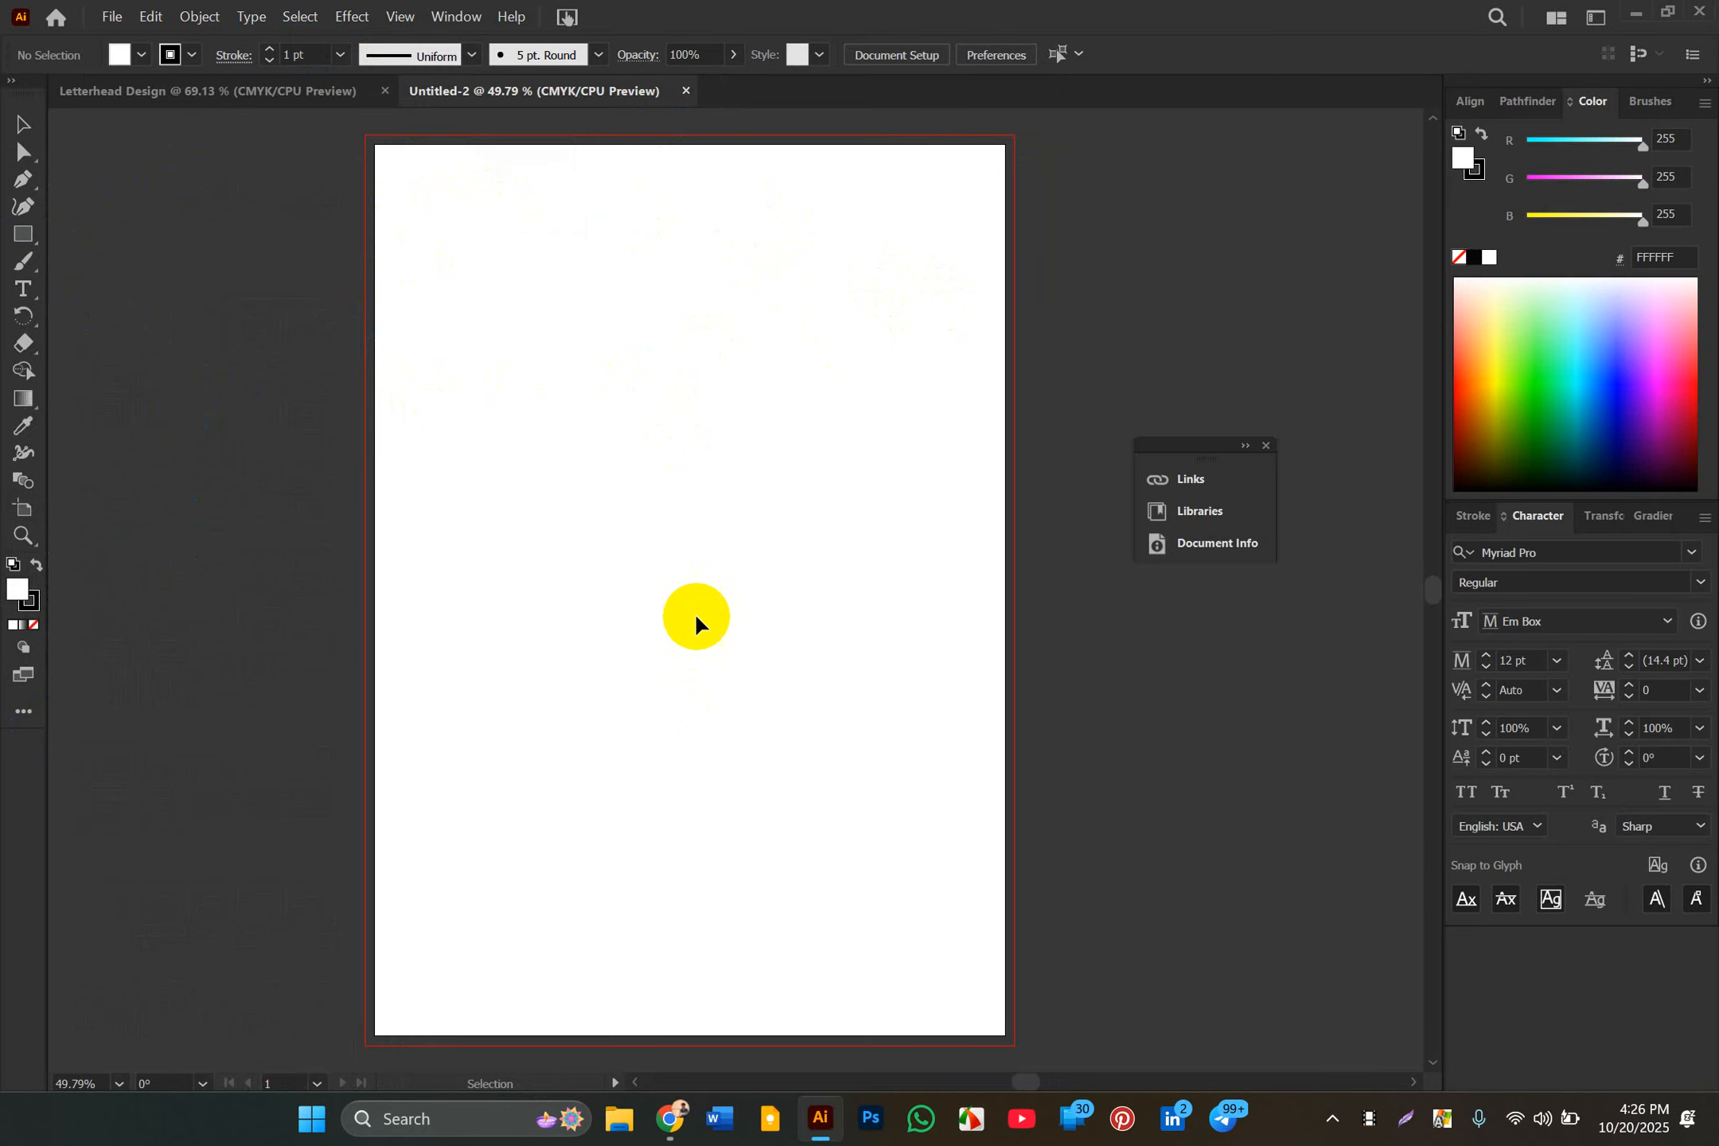
# Step: Draw a rectangle covering the whole portrait artboard, with no stroke and a black fill
pyautogui.click(22, 236)
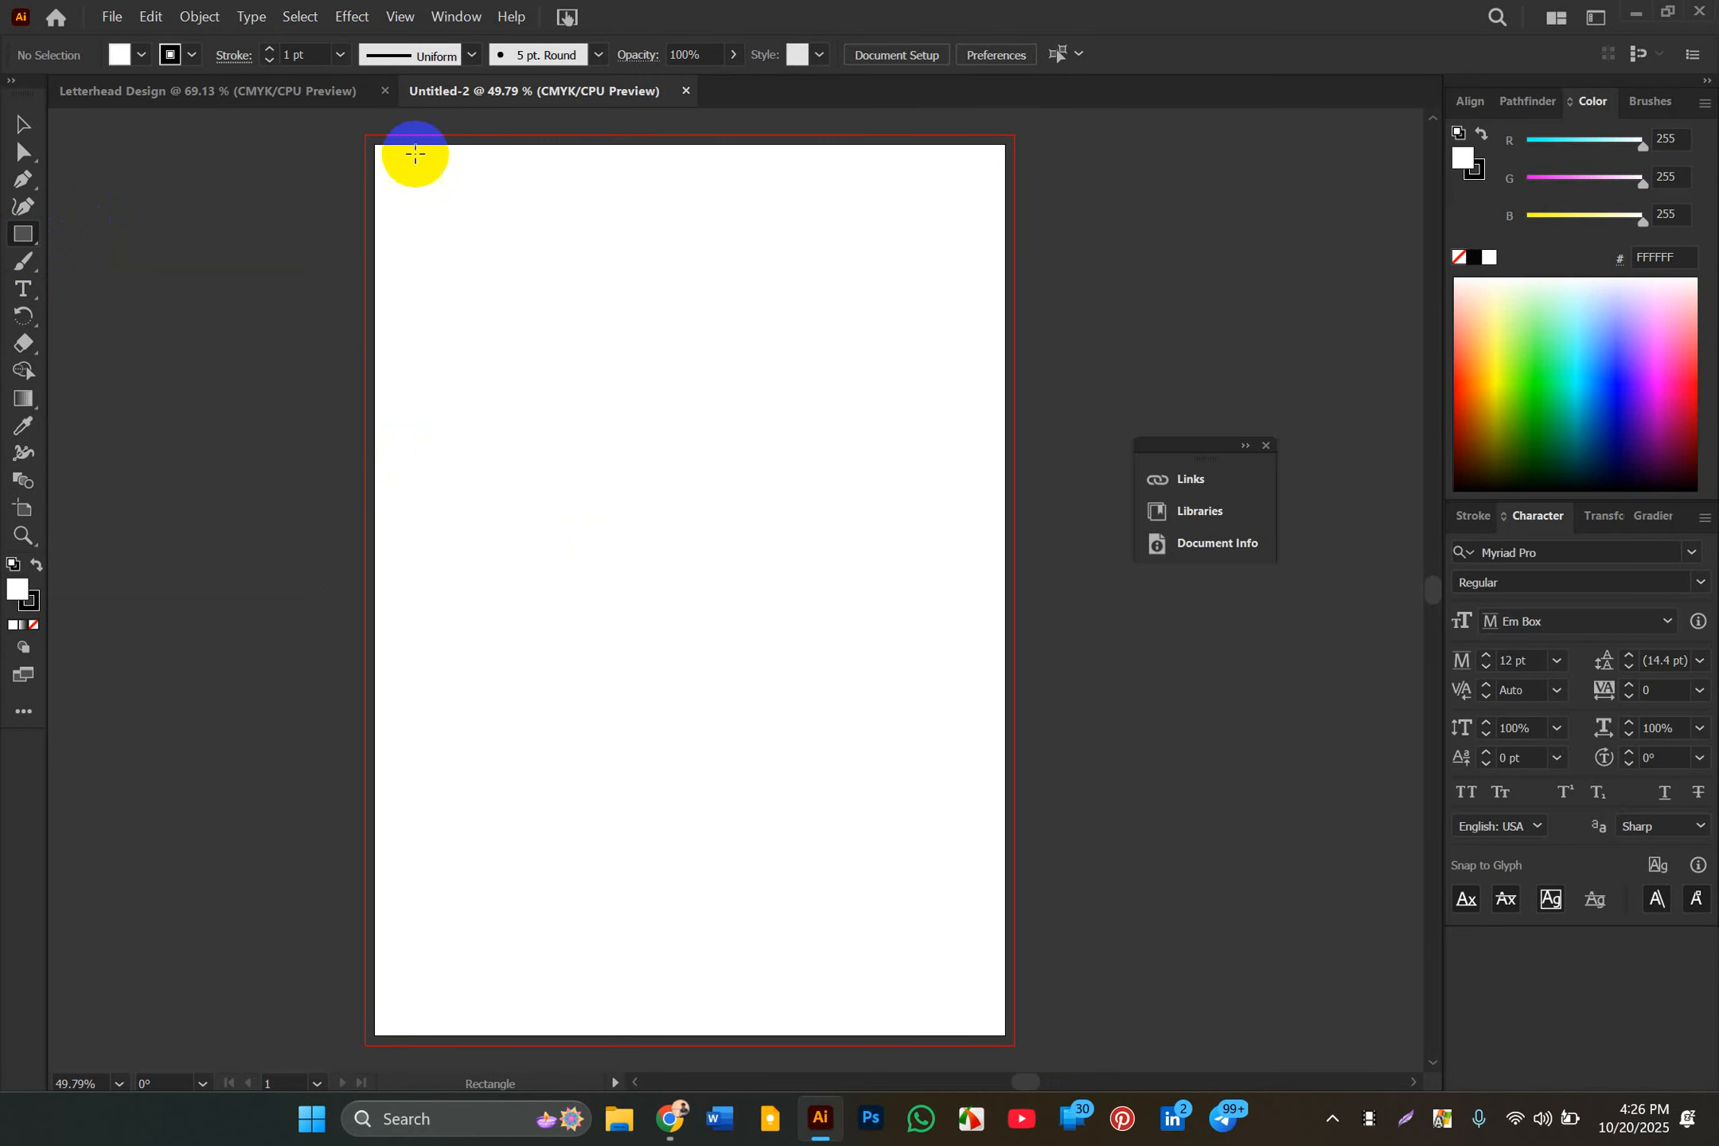
pyautogui.moveTo(374, 145); pyautogui.dragTo(979, 983)
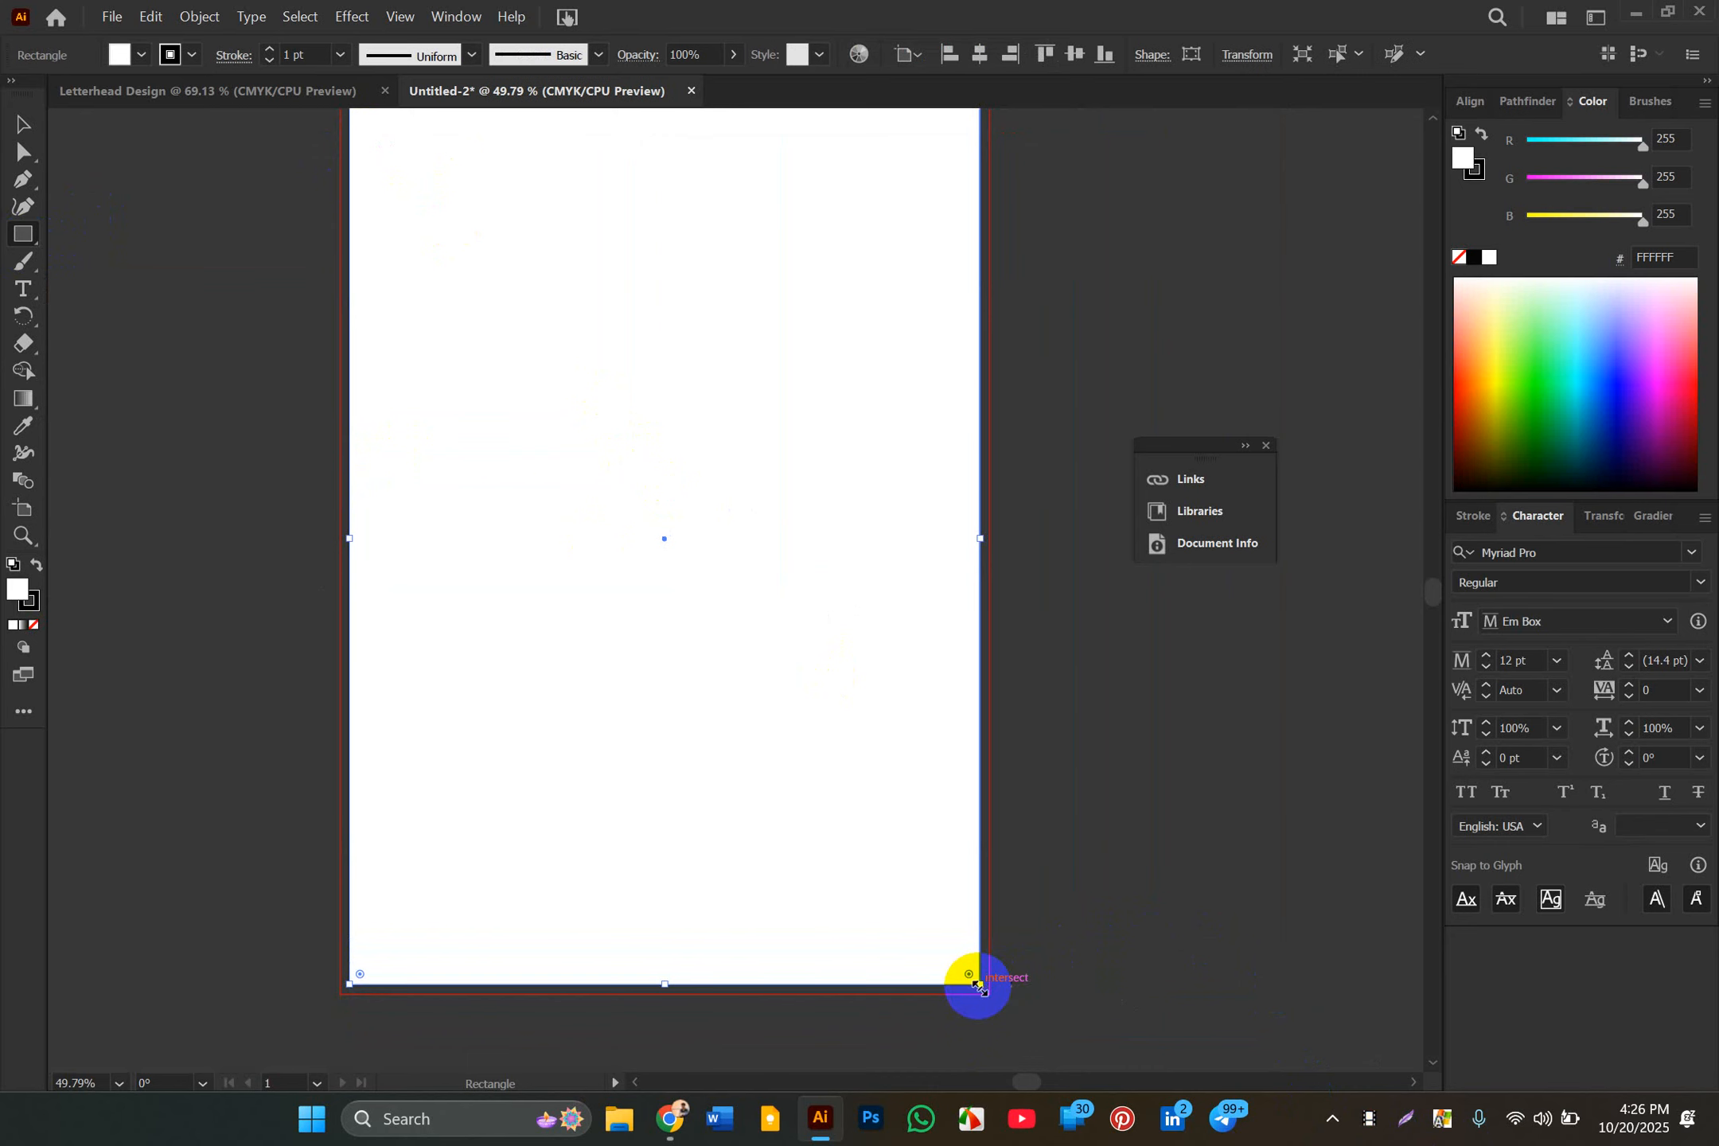
pyautogui.click(182, 69)
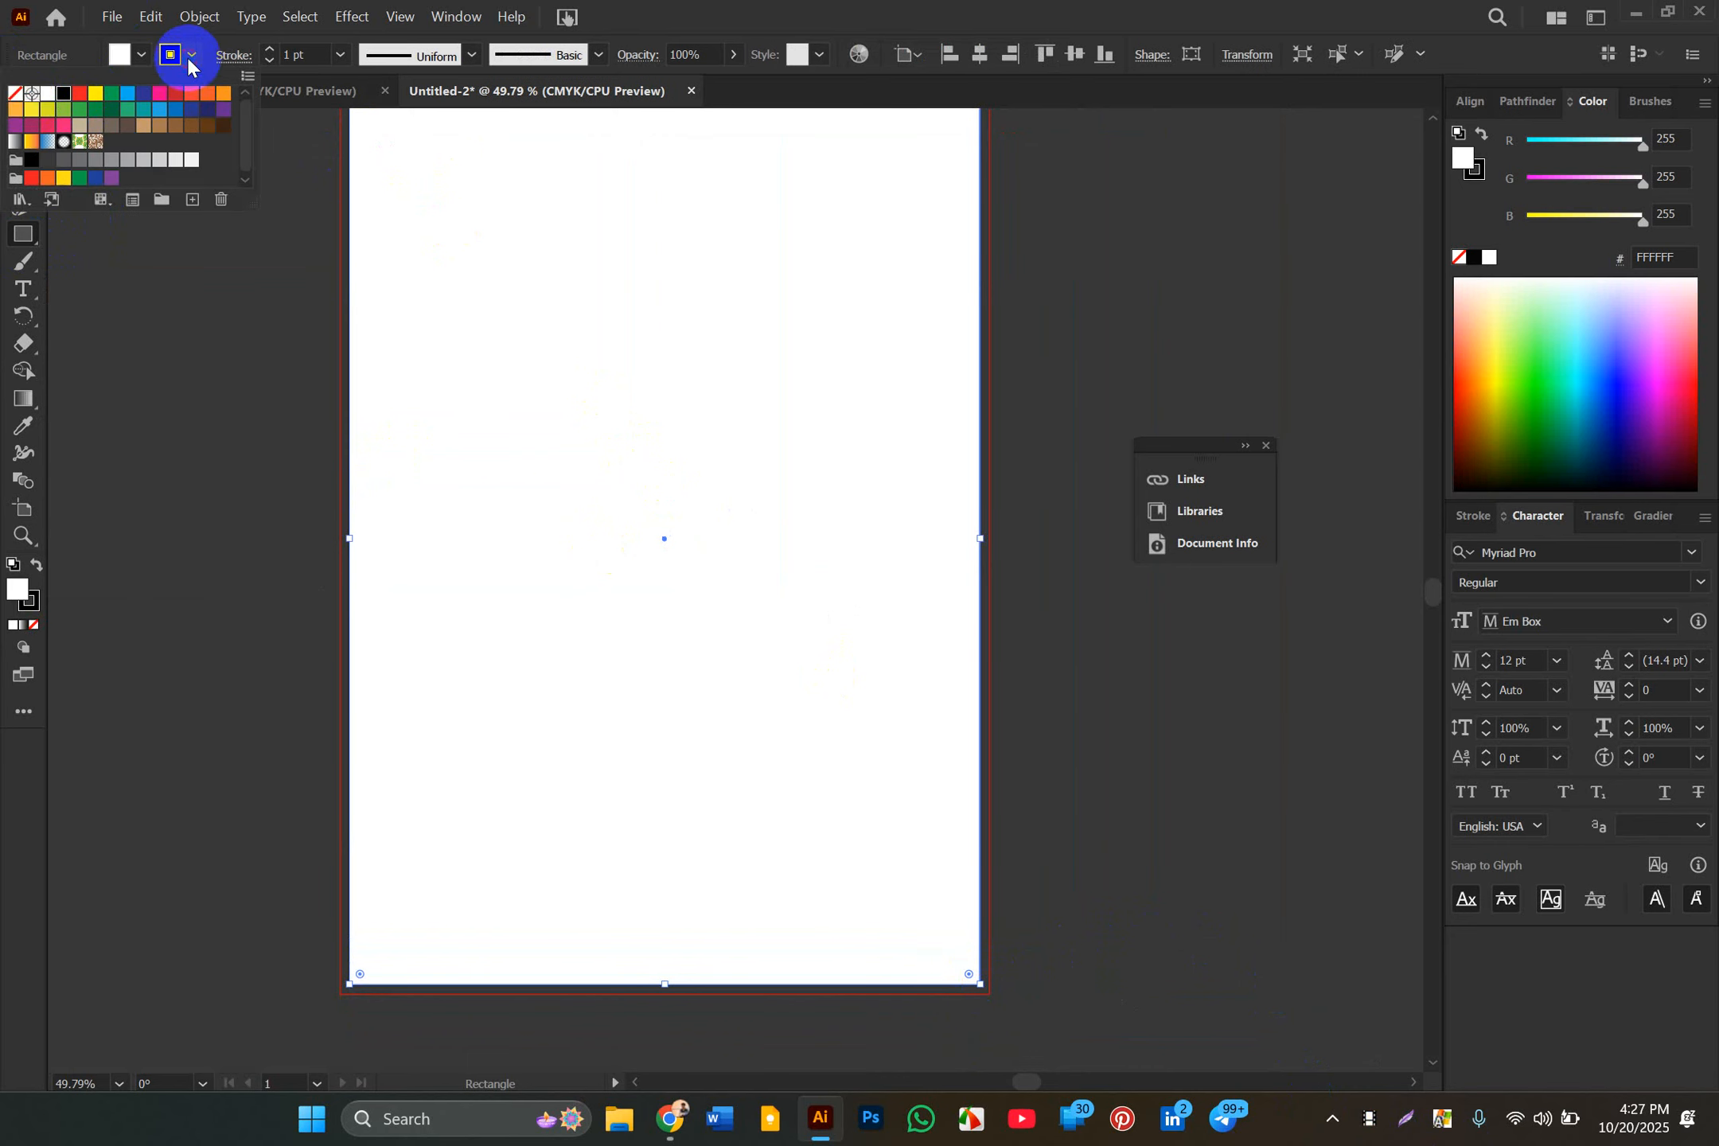
pyautogui.click(13, 94)
pyautogui.click(122, 57)
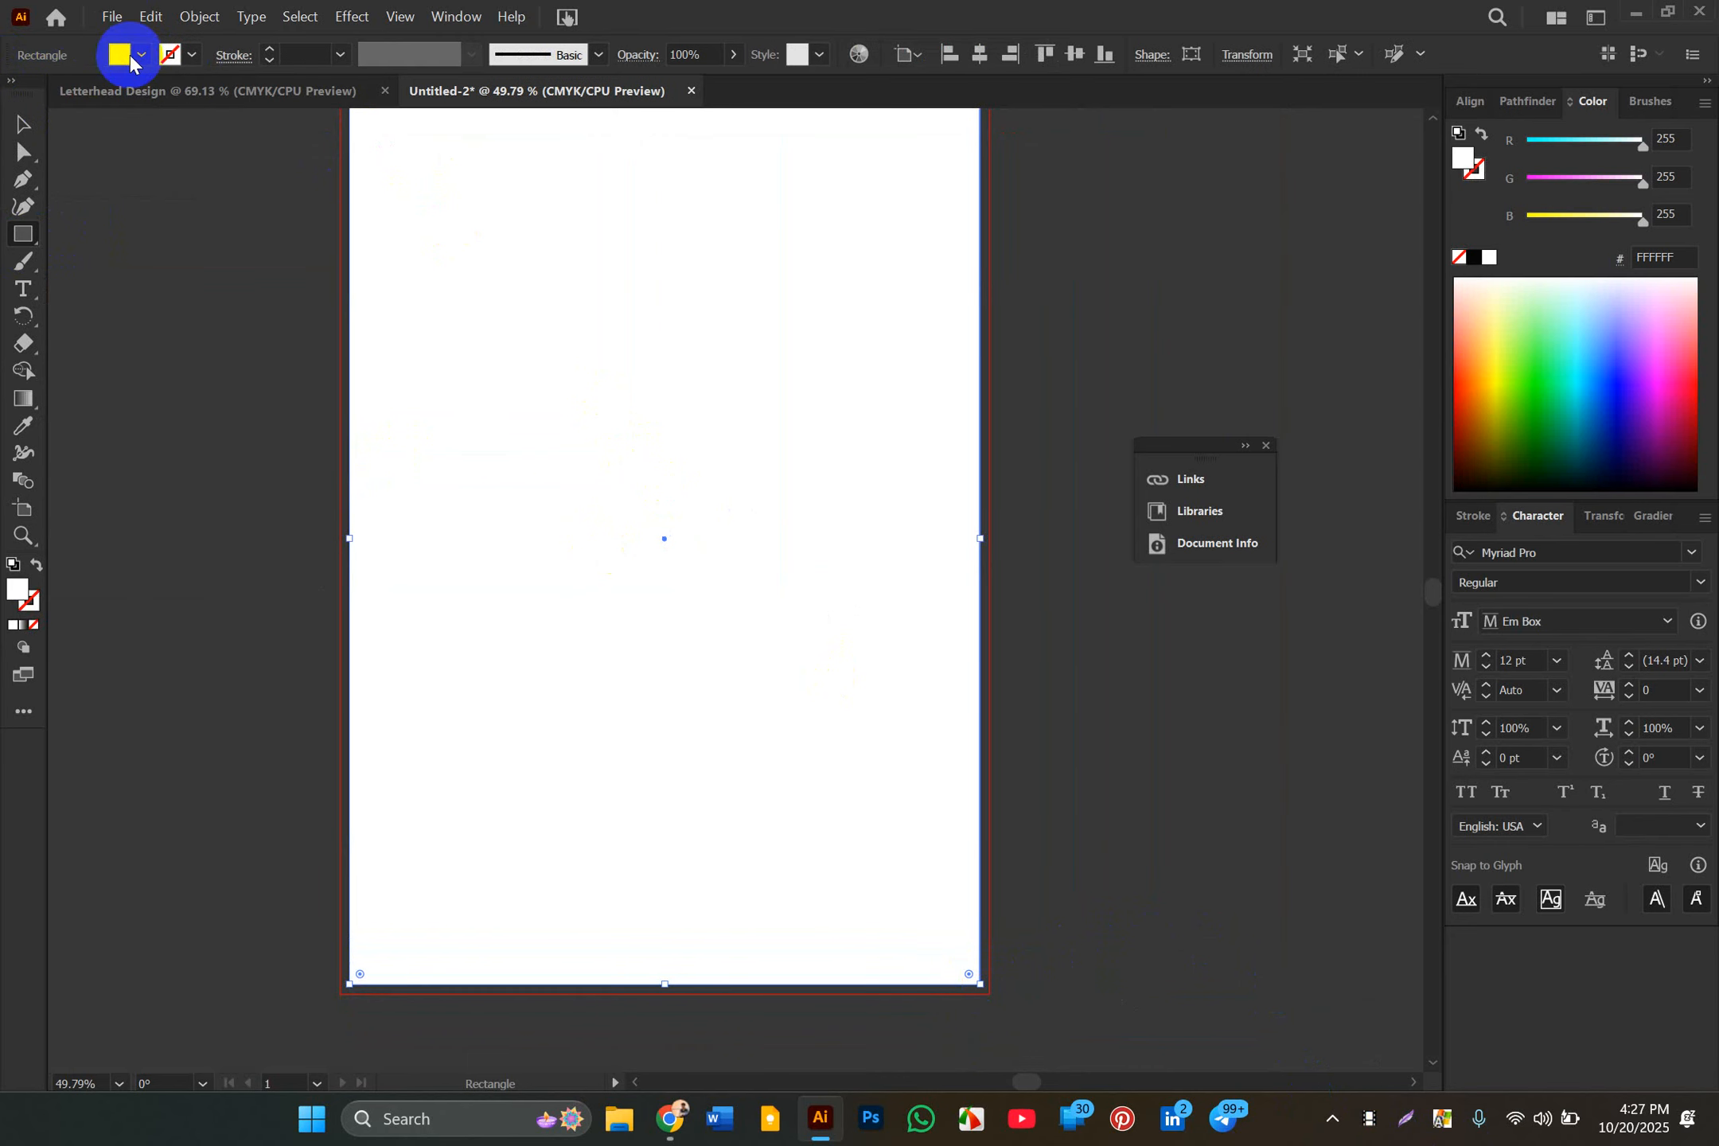
pyautogui.click(141, 57)
pyautogui.click(67, 94)
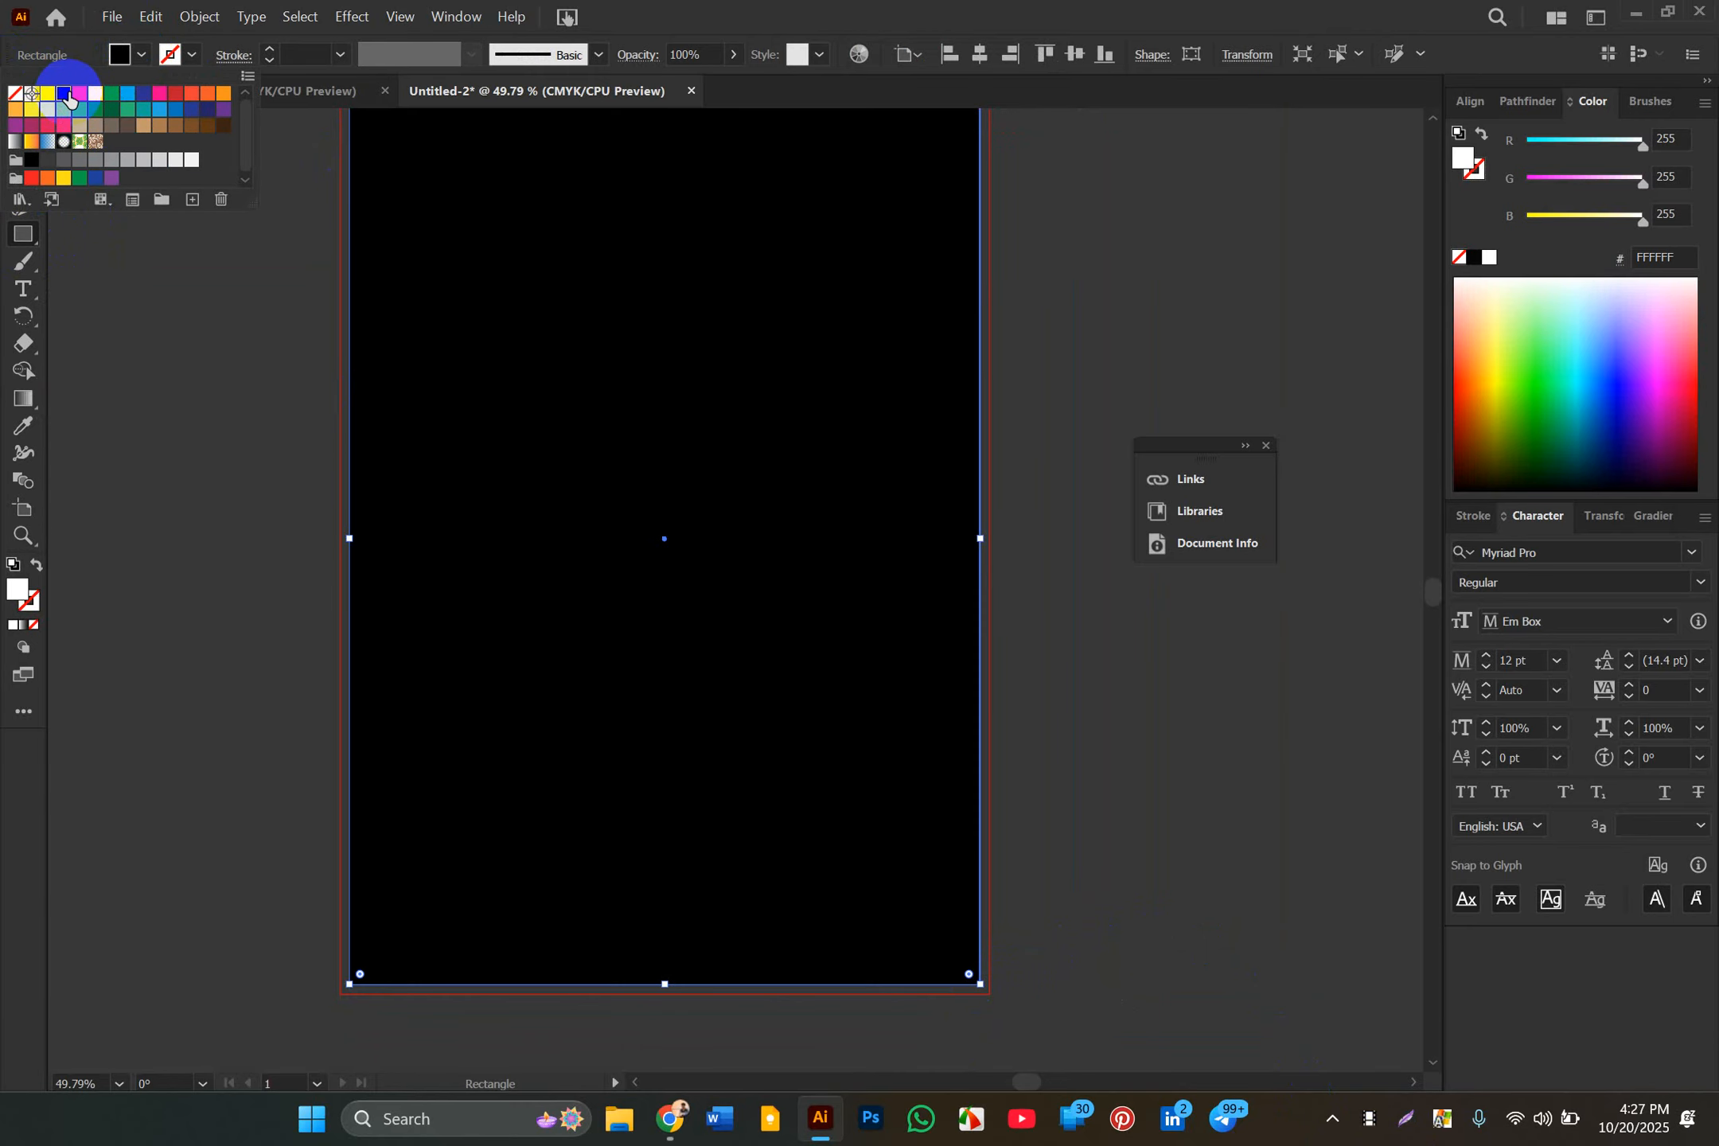
pyautogui.click(139, 377)
# Step: Select the black rectangle, inspect it in Outline view, return to Preview and deselect it
pyautogui.click(22, 124)
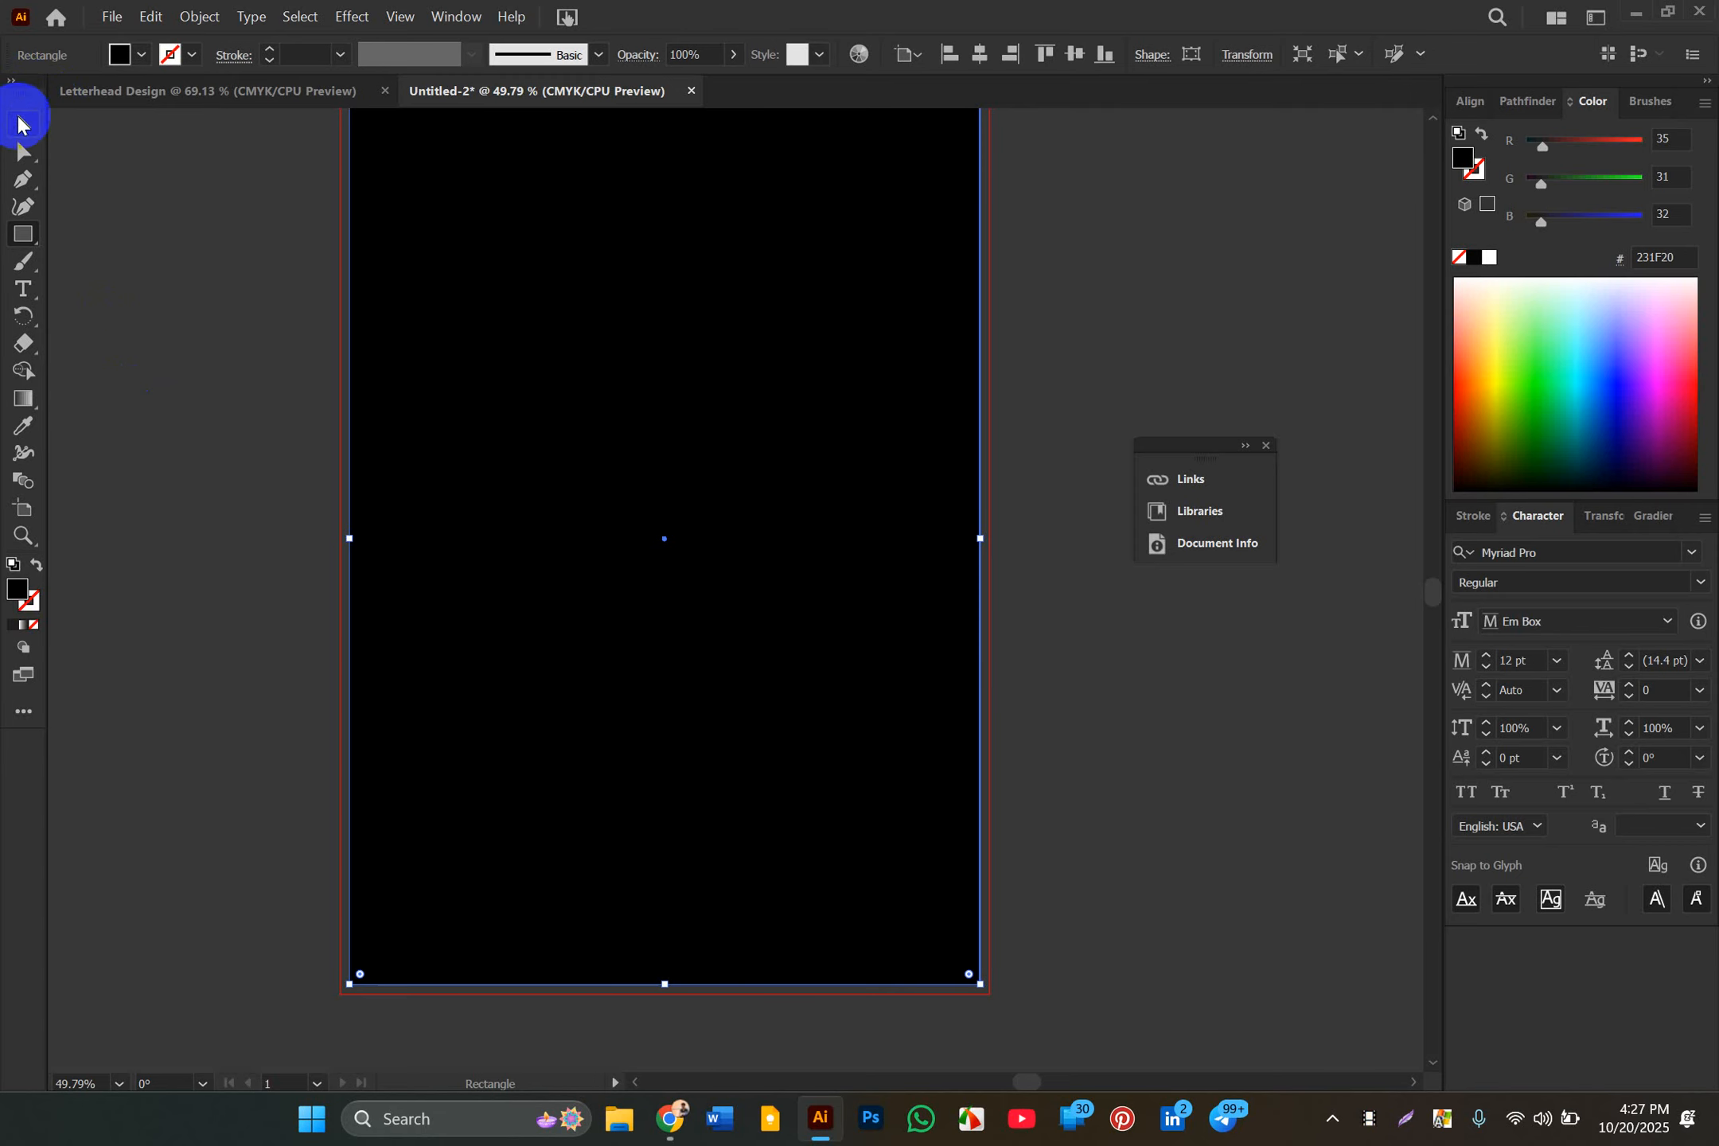
pyautogui.click(253, 272)
pyautogui.click(860, 585)
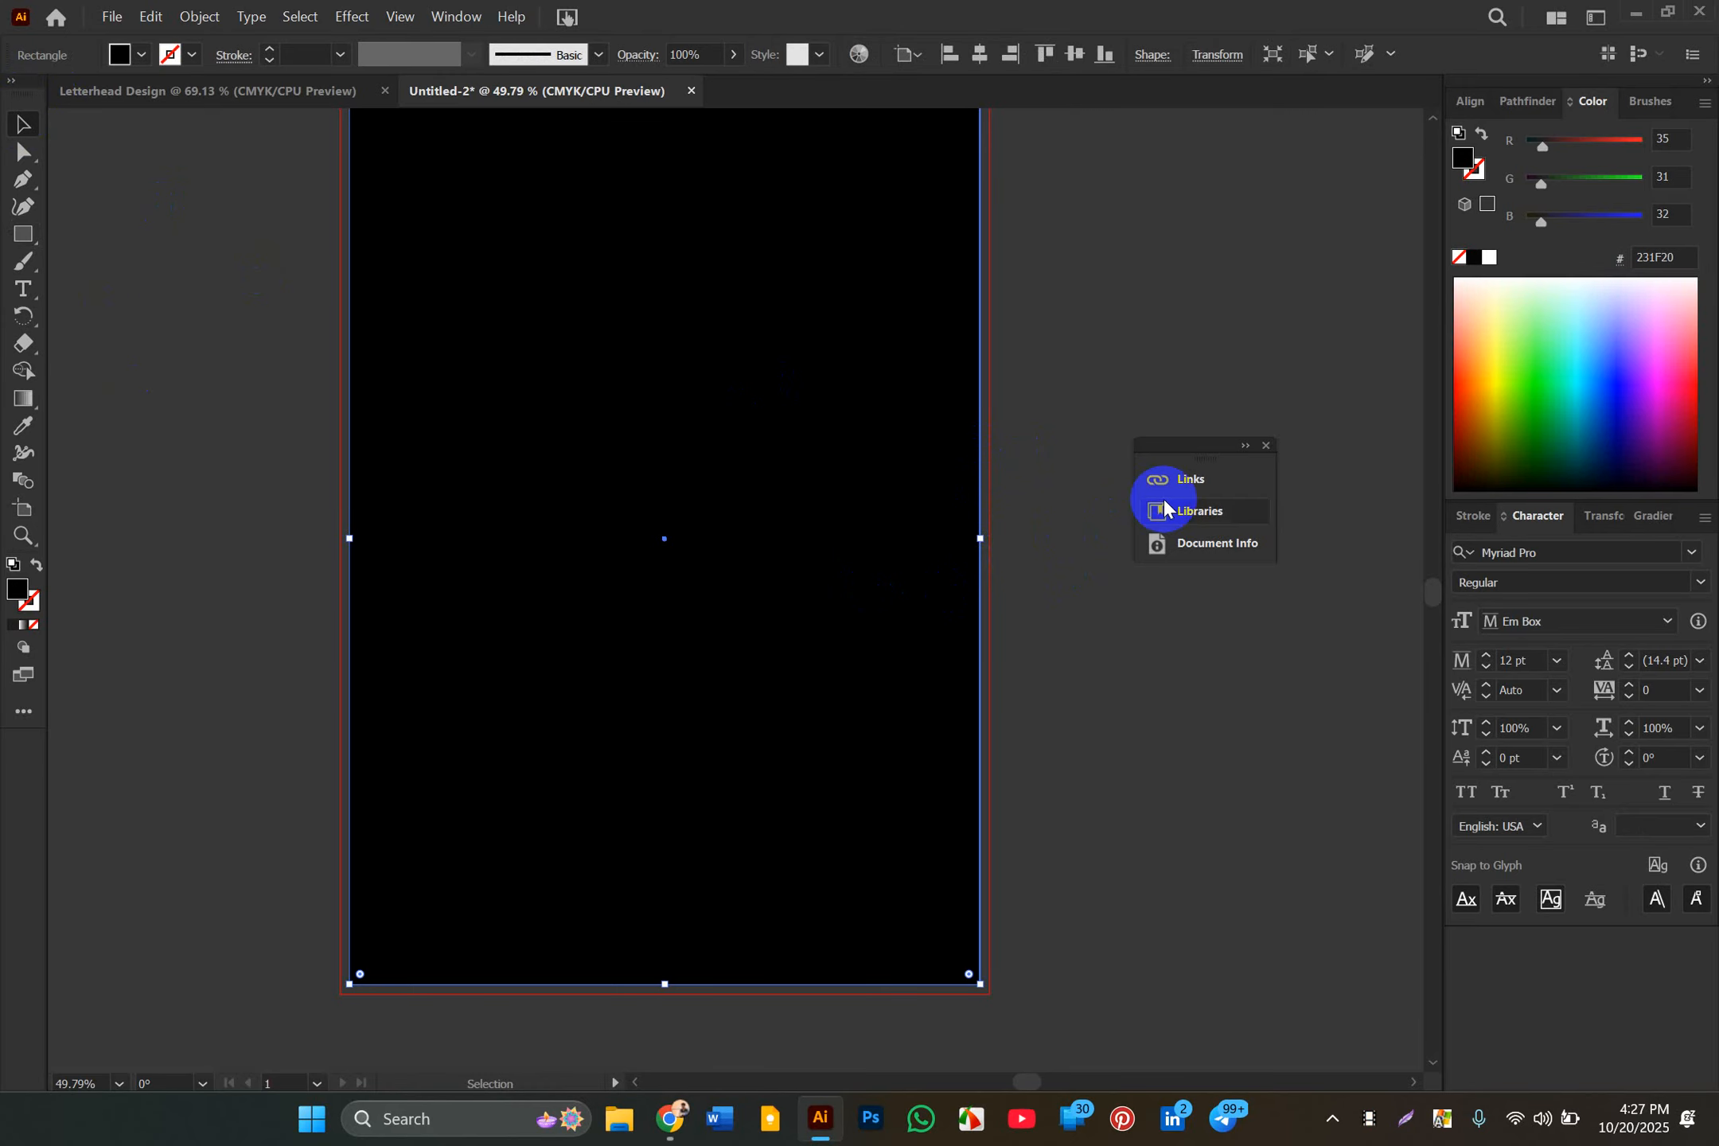
pyautogui.click(1108, 394)
pyautogui.click(757, 580)
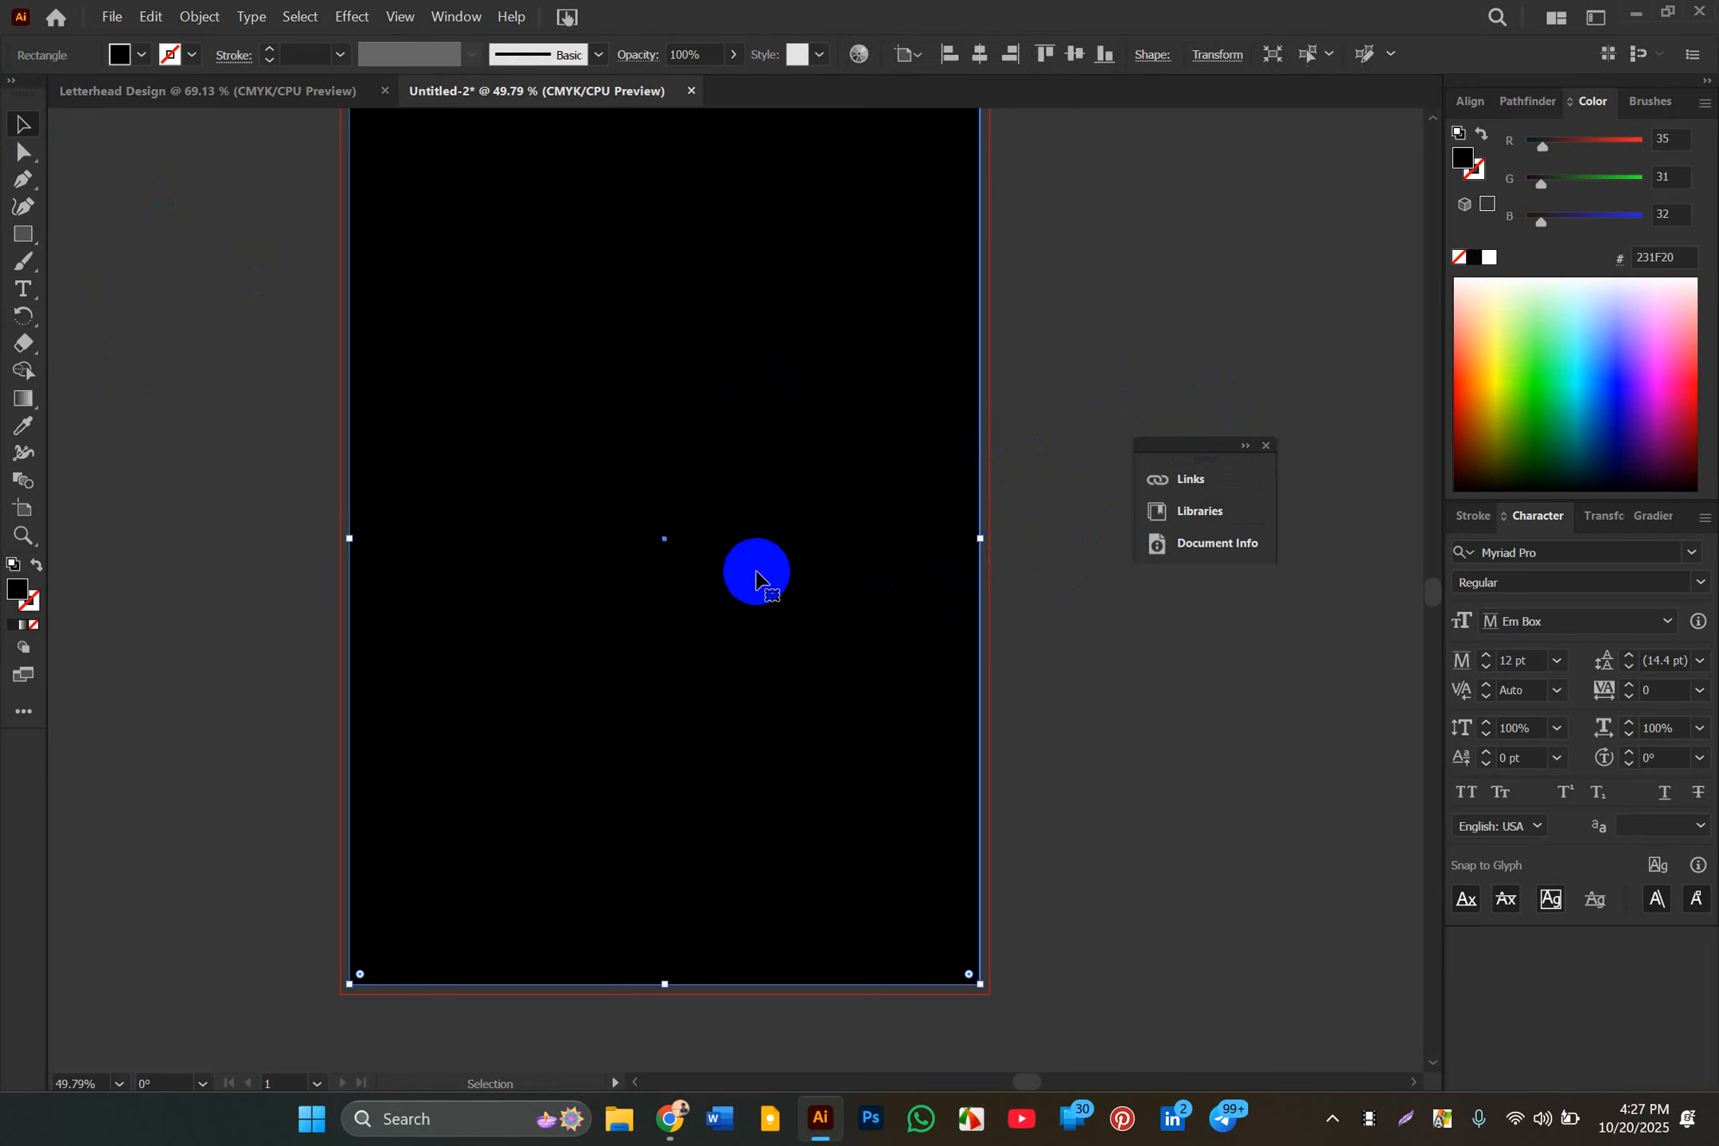
pyautogui.scroll(1, 757, 580)
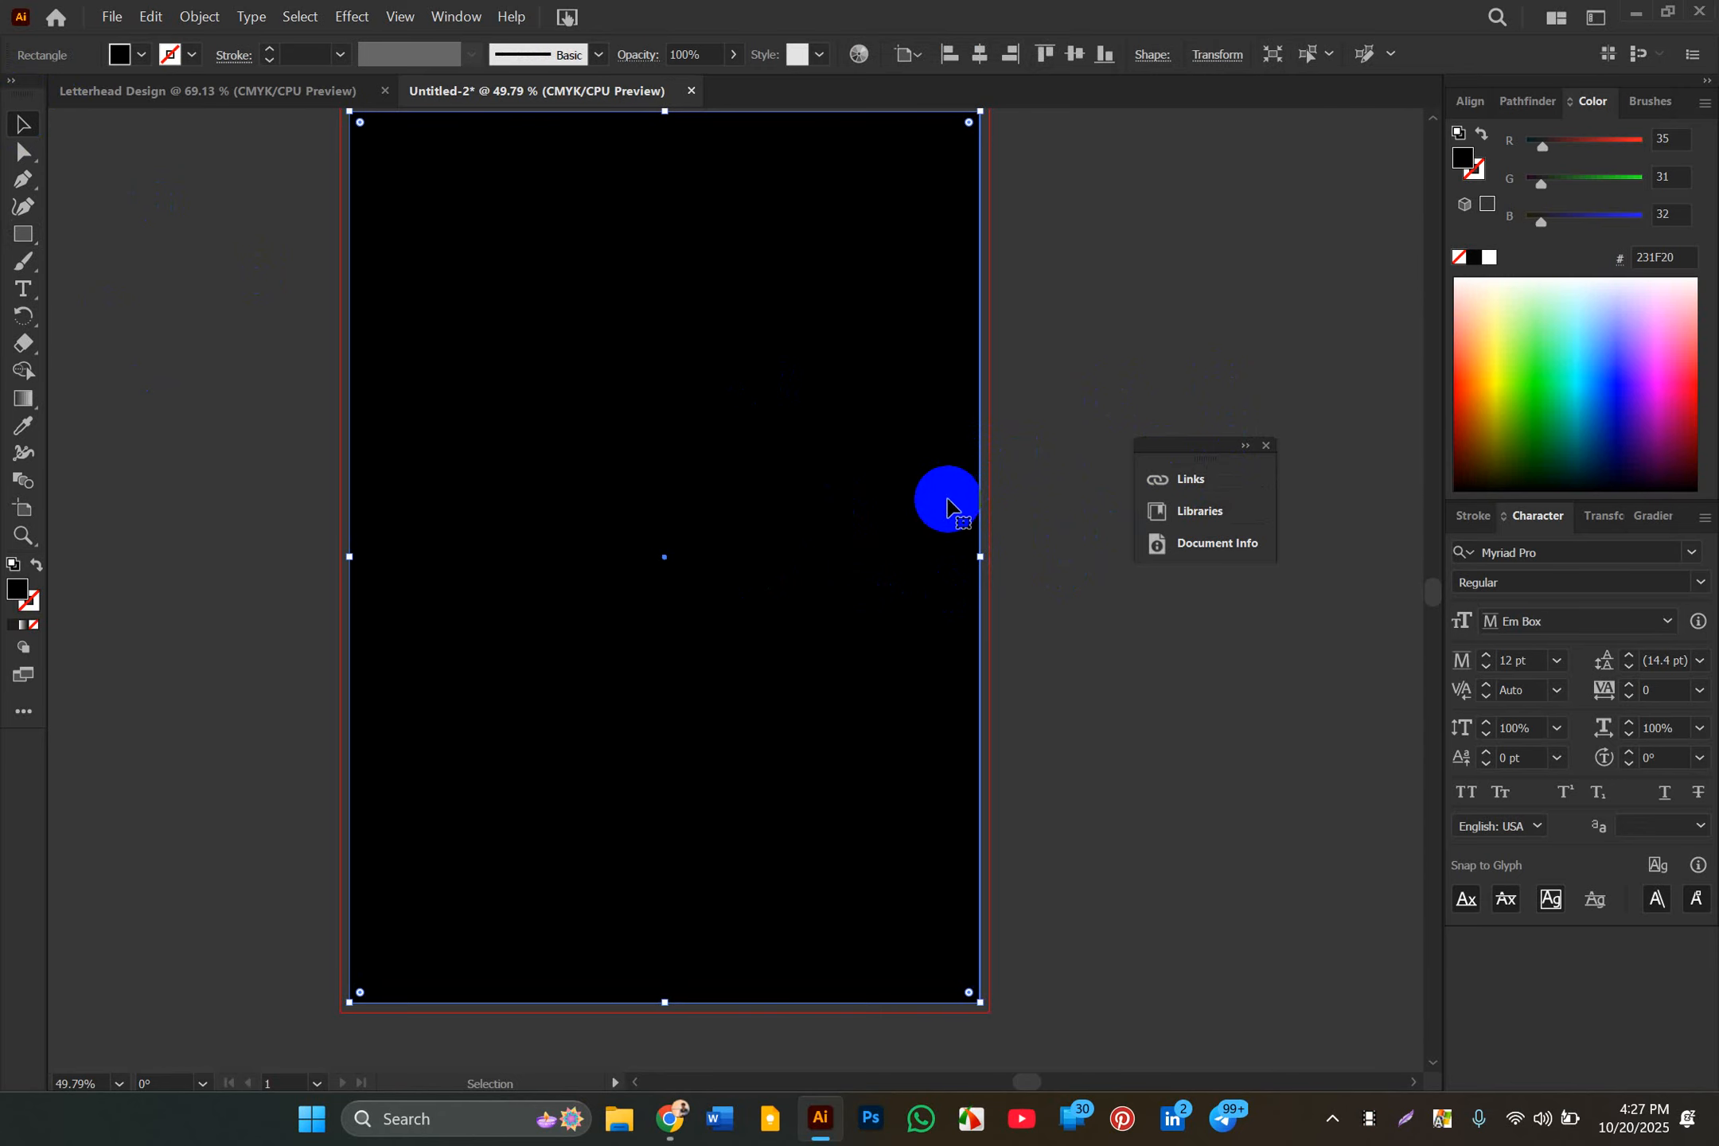
pyautogui.hotkey('ctrl', 'y')
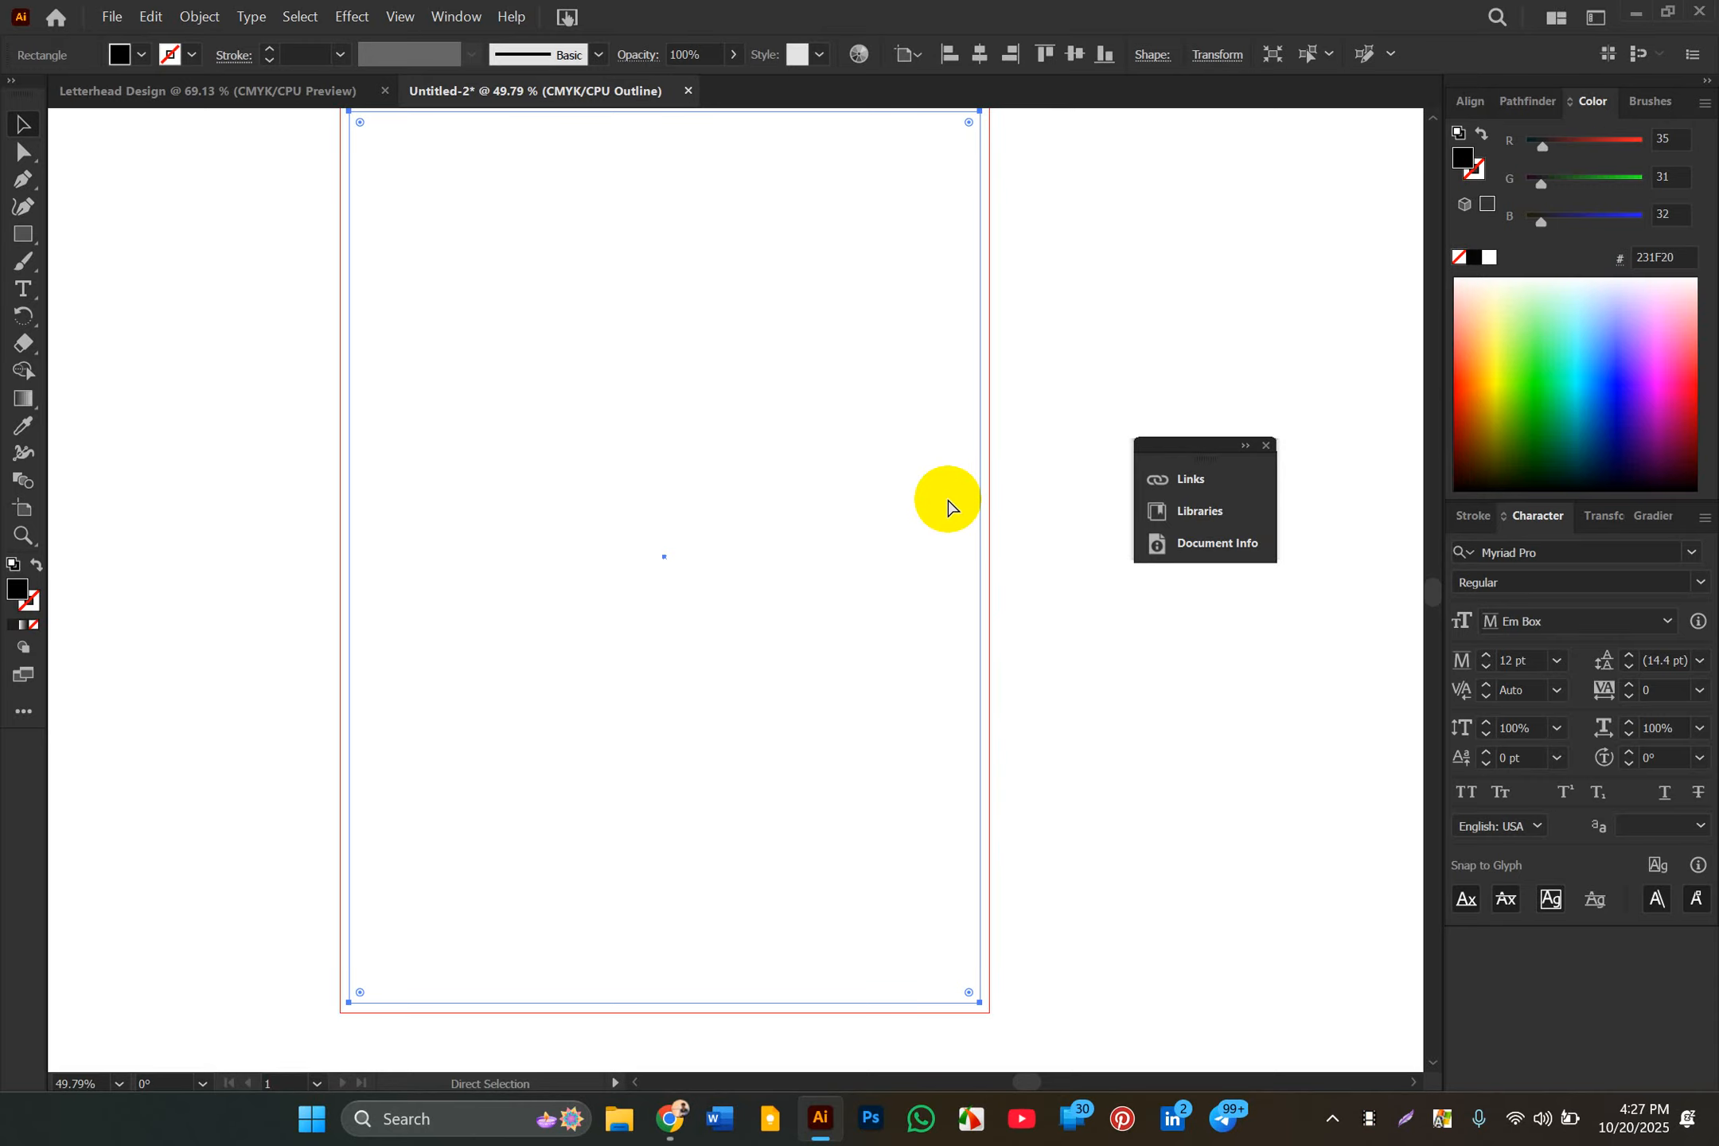
pyautogui.hotkey('ctrl', 'y')
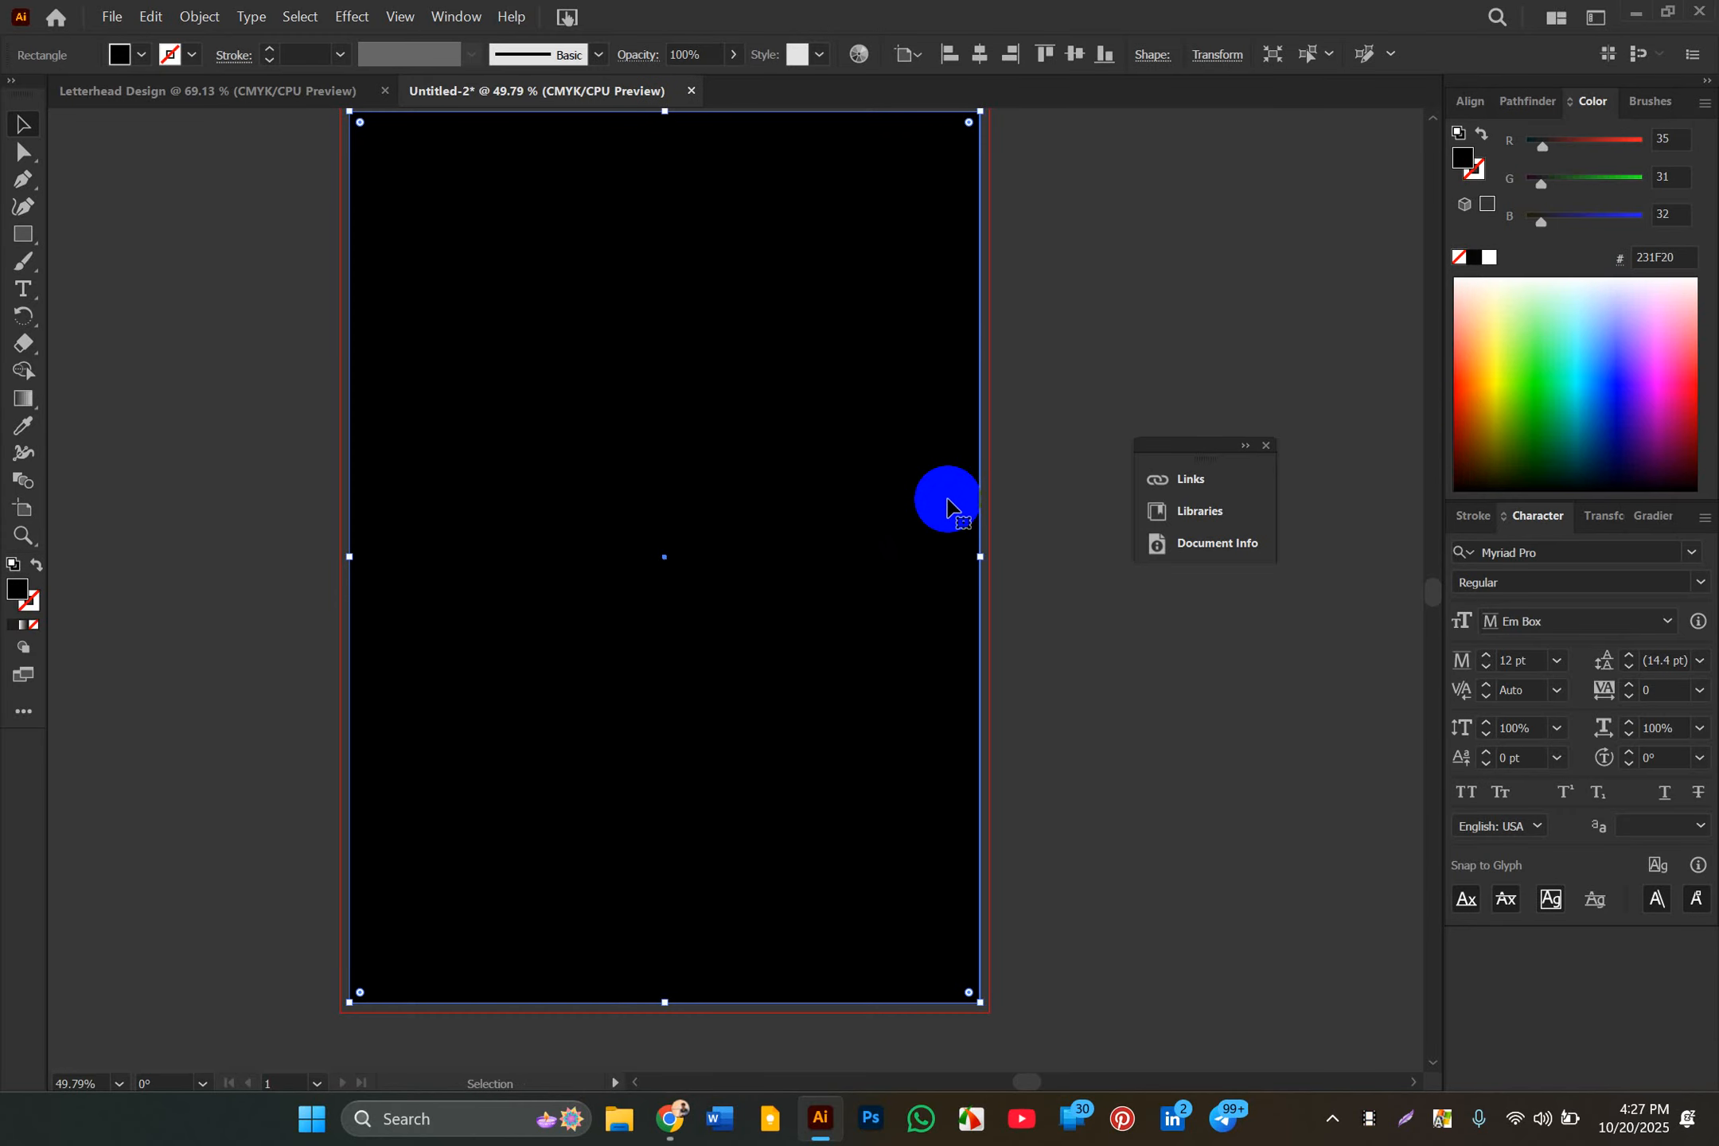
pyautogui.click(270, 414)
# Step: Draw several overlapping black rectangles of different sizes beside the artboard's left edge
pyautogui.click(24, 239)
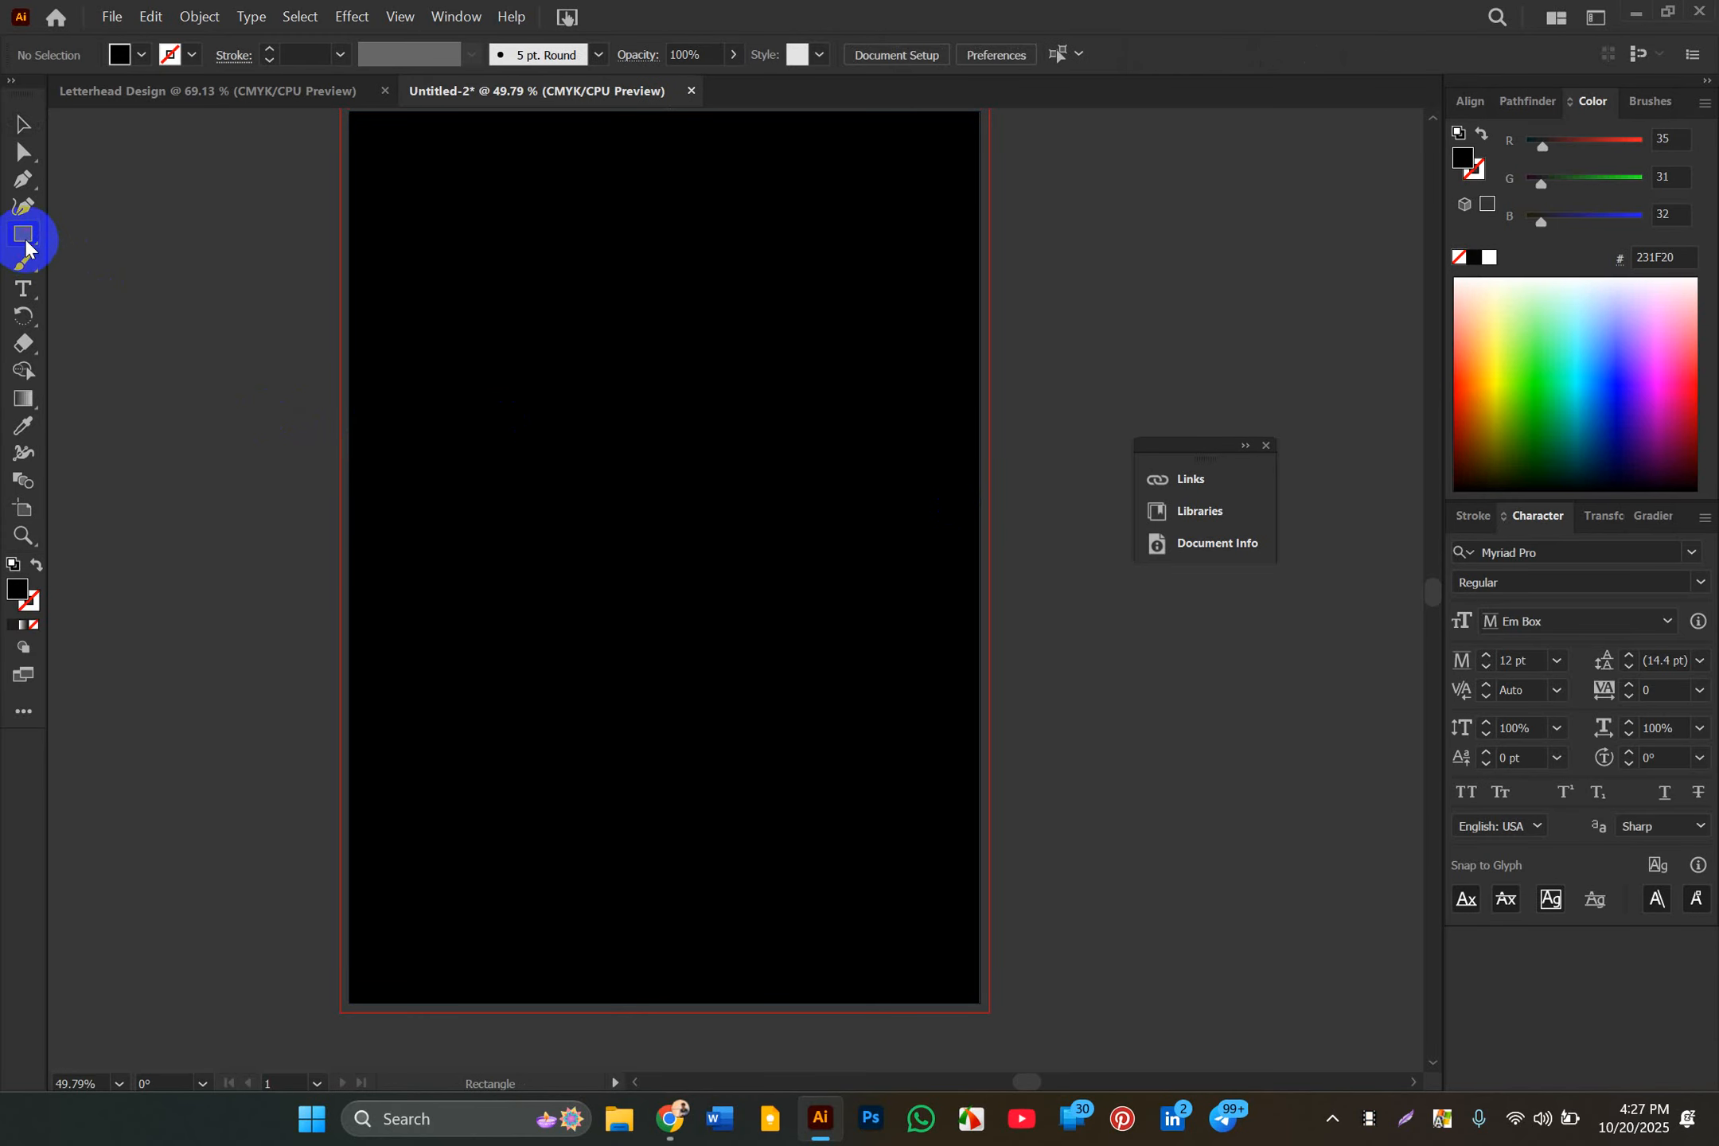
pyautogui.moveTo(99, 328)
pyautogui.mouseDown()
pyautogui.moveTo(262, 442)
pyautogui.moveTo(251, 556)
pyautogui.mouseUp()
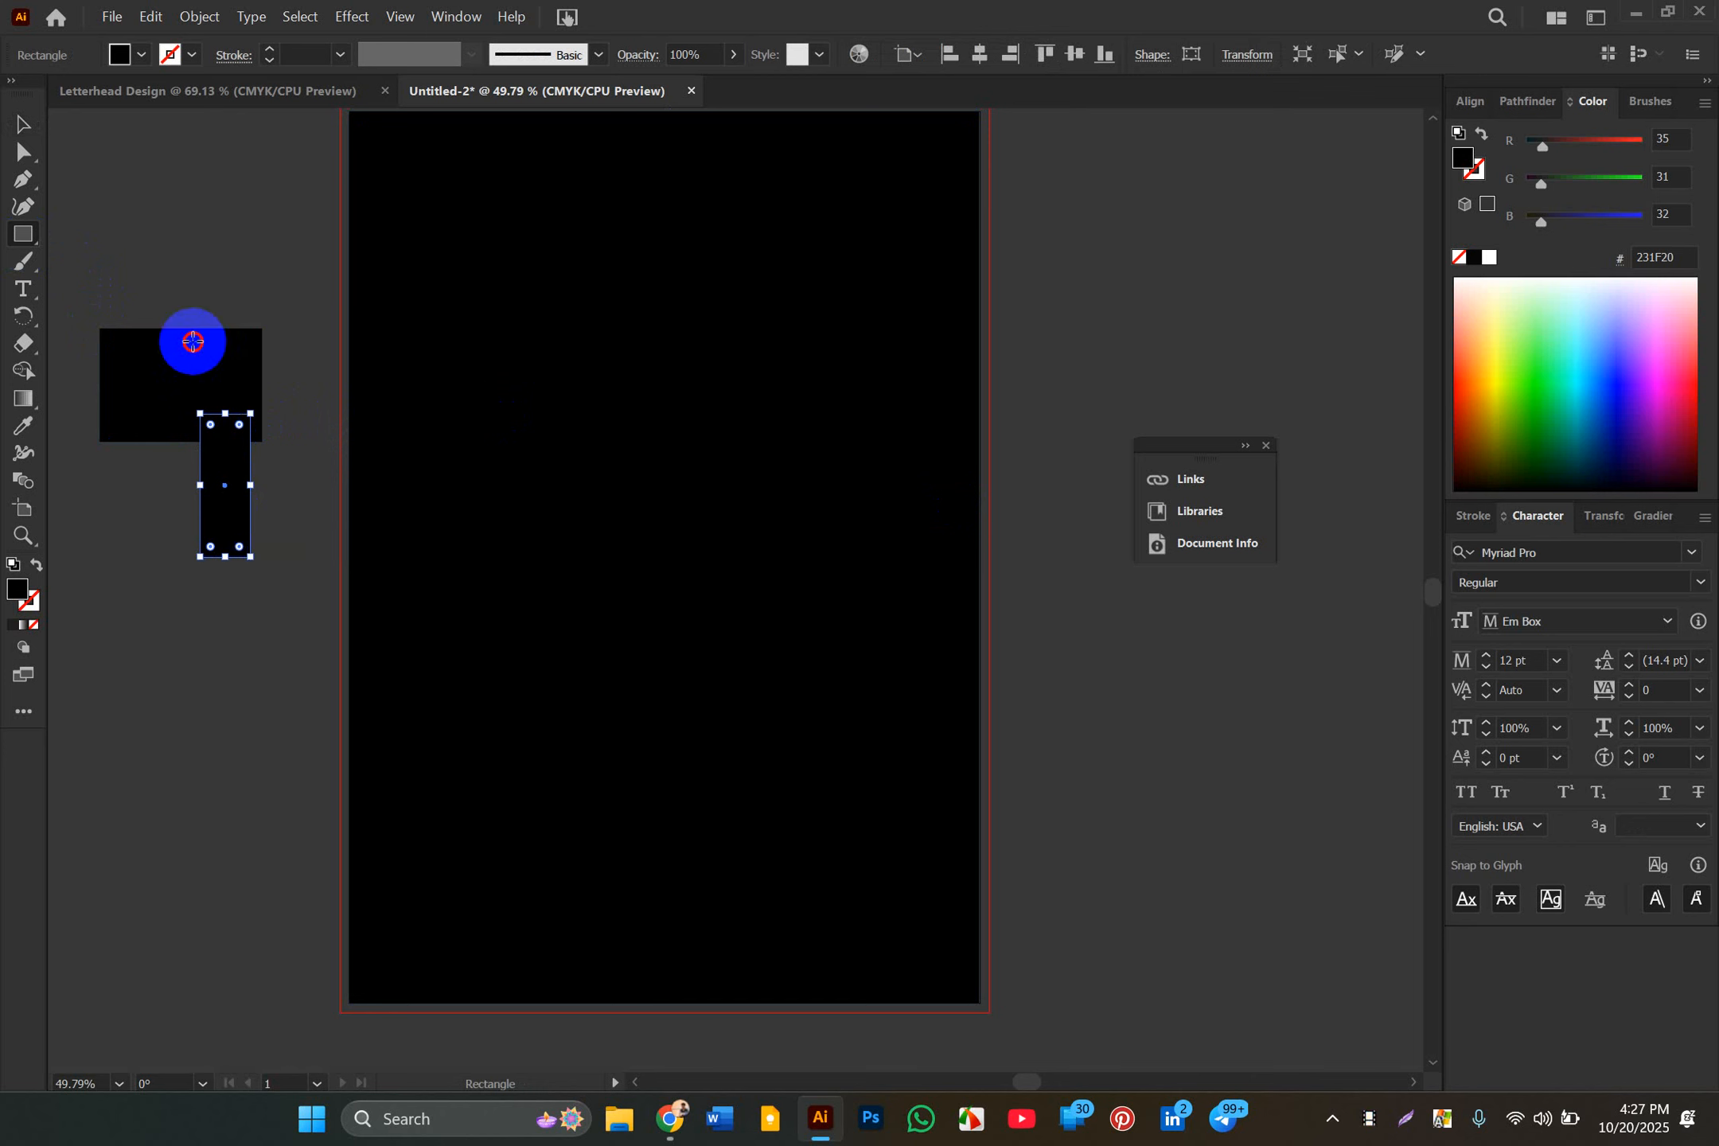
pyautogui.moveTo(193, 341); pyautogui.dragTo(340, 392)
pyautogui.moveTo(137, 257); pyautogui.dragTo(138, 472)
pyautogui.moveTo(100, 406); pyautogui.dragTo(258, 457)
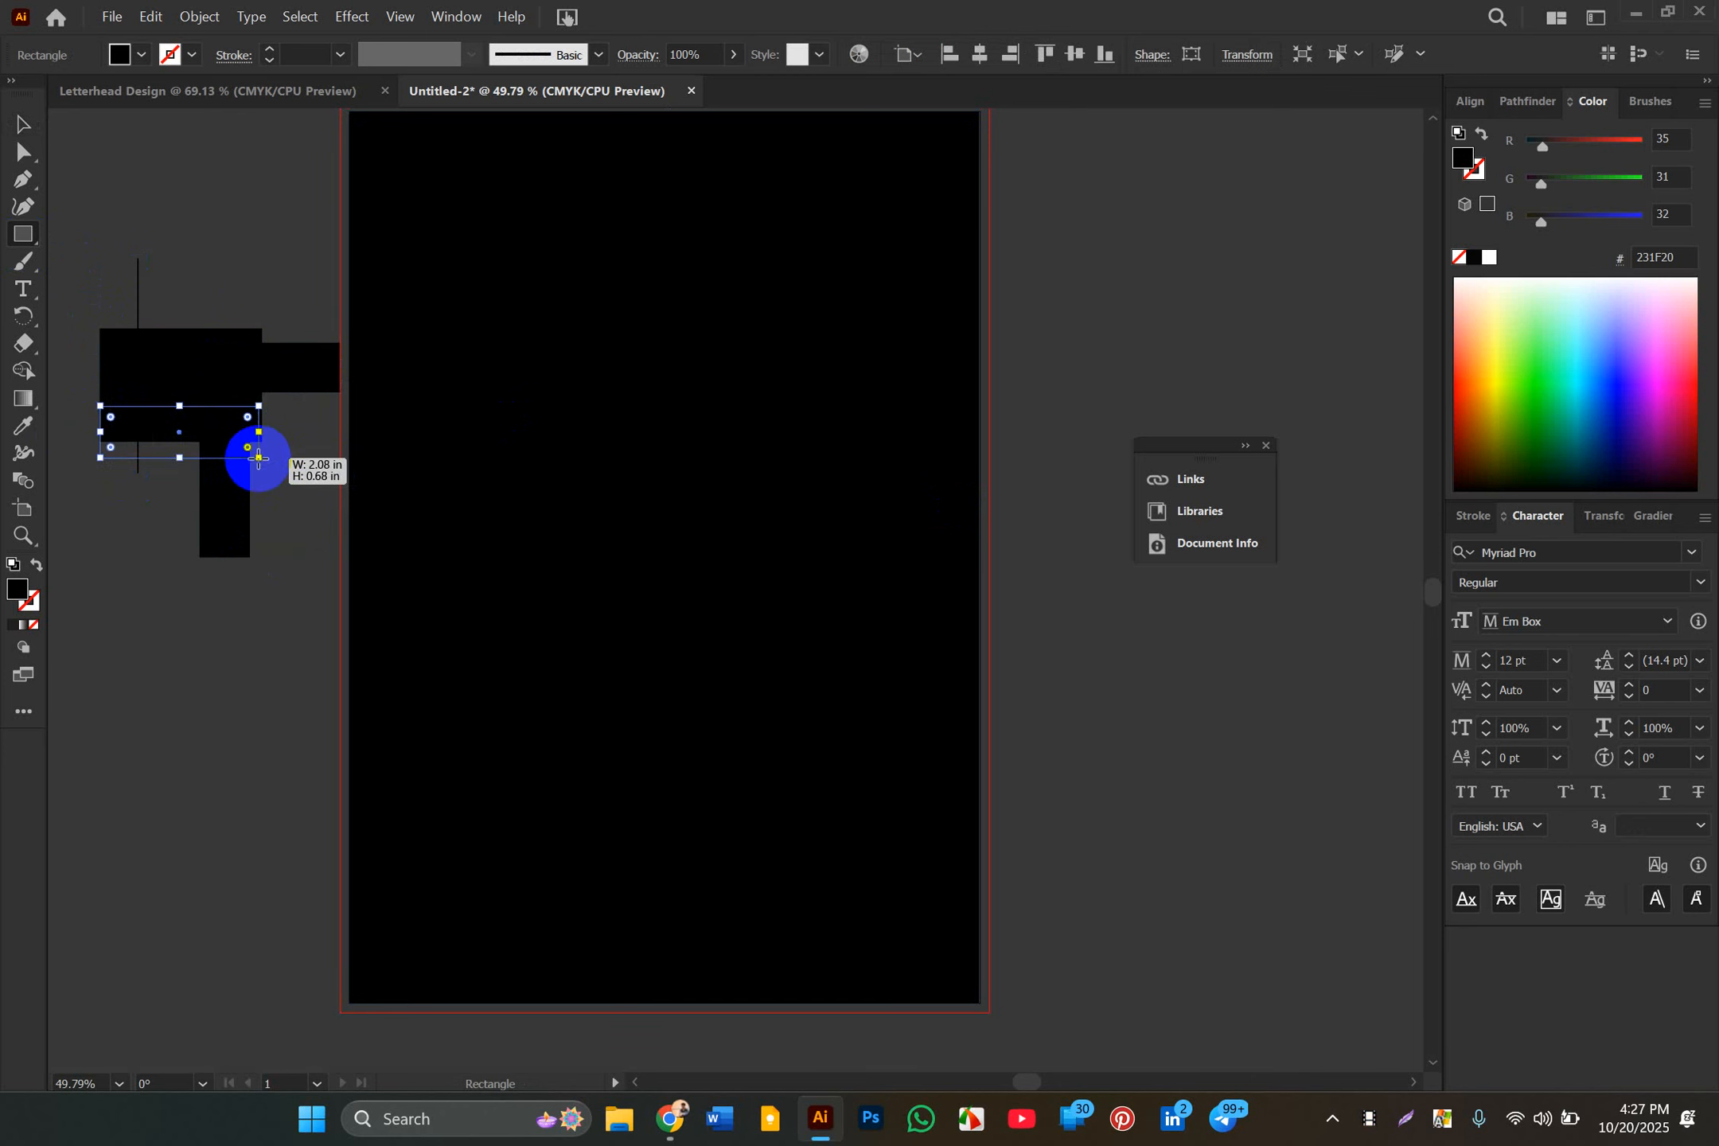
pyautogui.moveTo(305, 578); pyautogui.dragTo(217, 660)
pyautogui.moveTo(85, 529); pyautogui.dragTo(218, 557)
pyautogui.moveTo(259, 452); pyautogui.dragTo(502, 458)
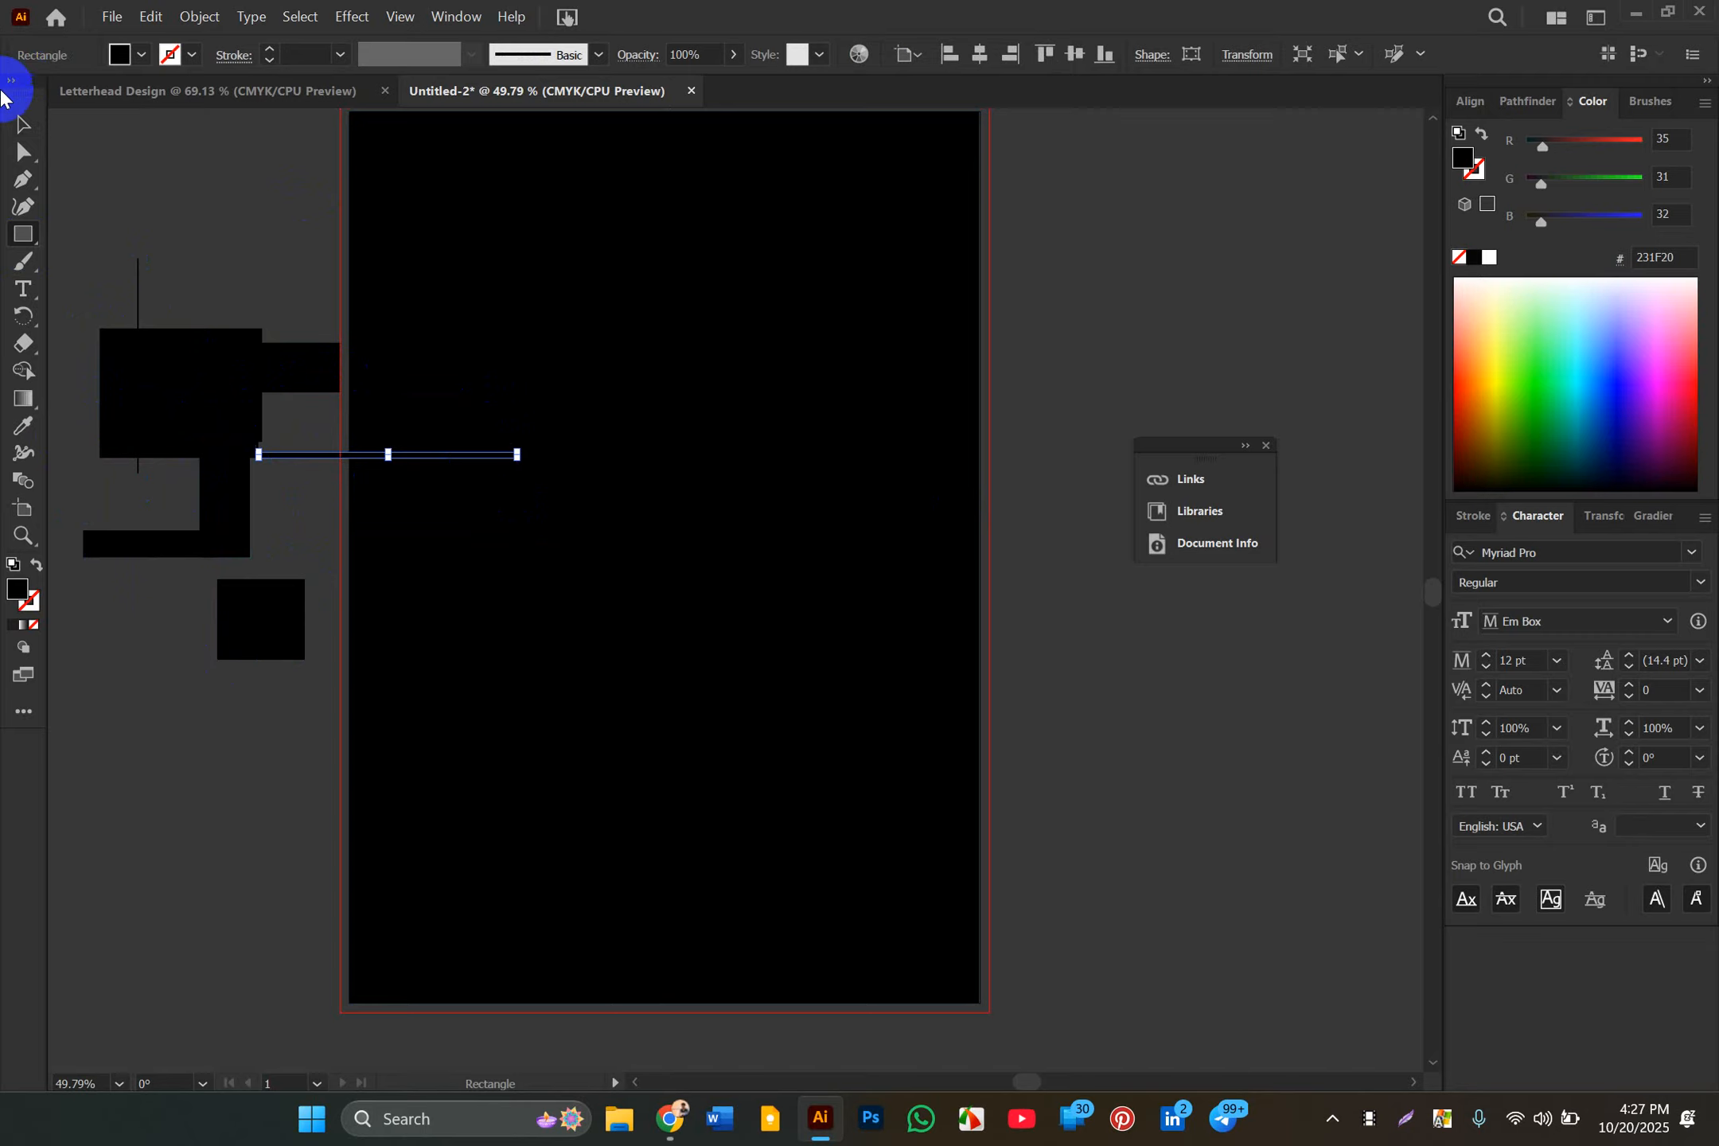
pyautogui.click(23, 123)
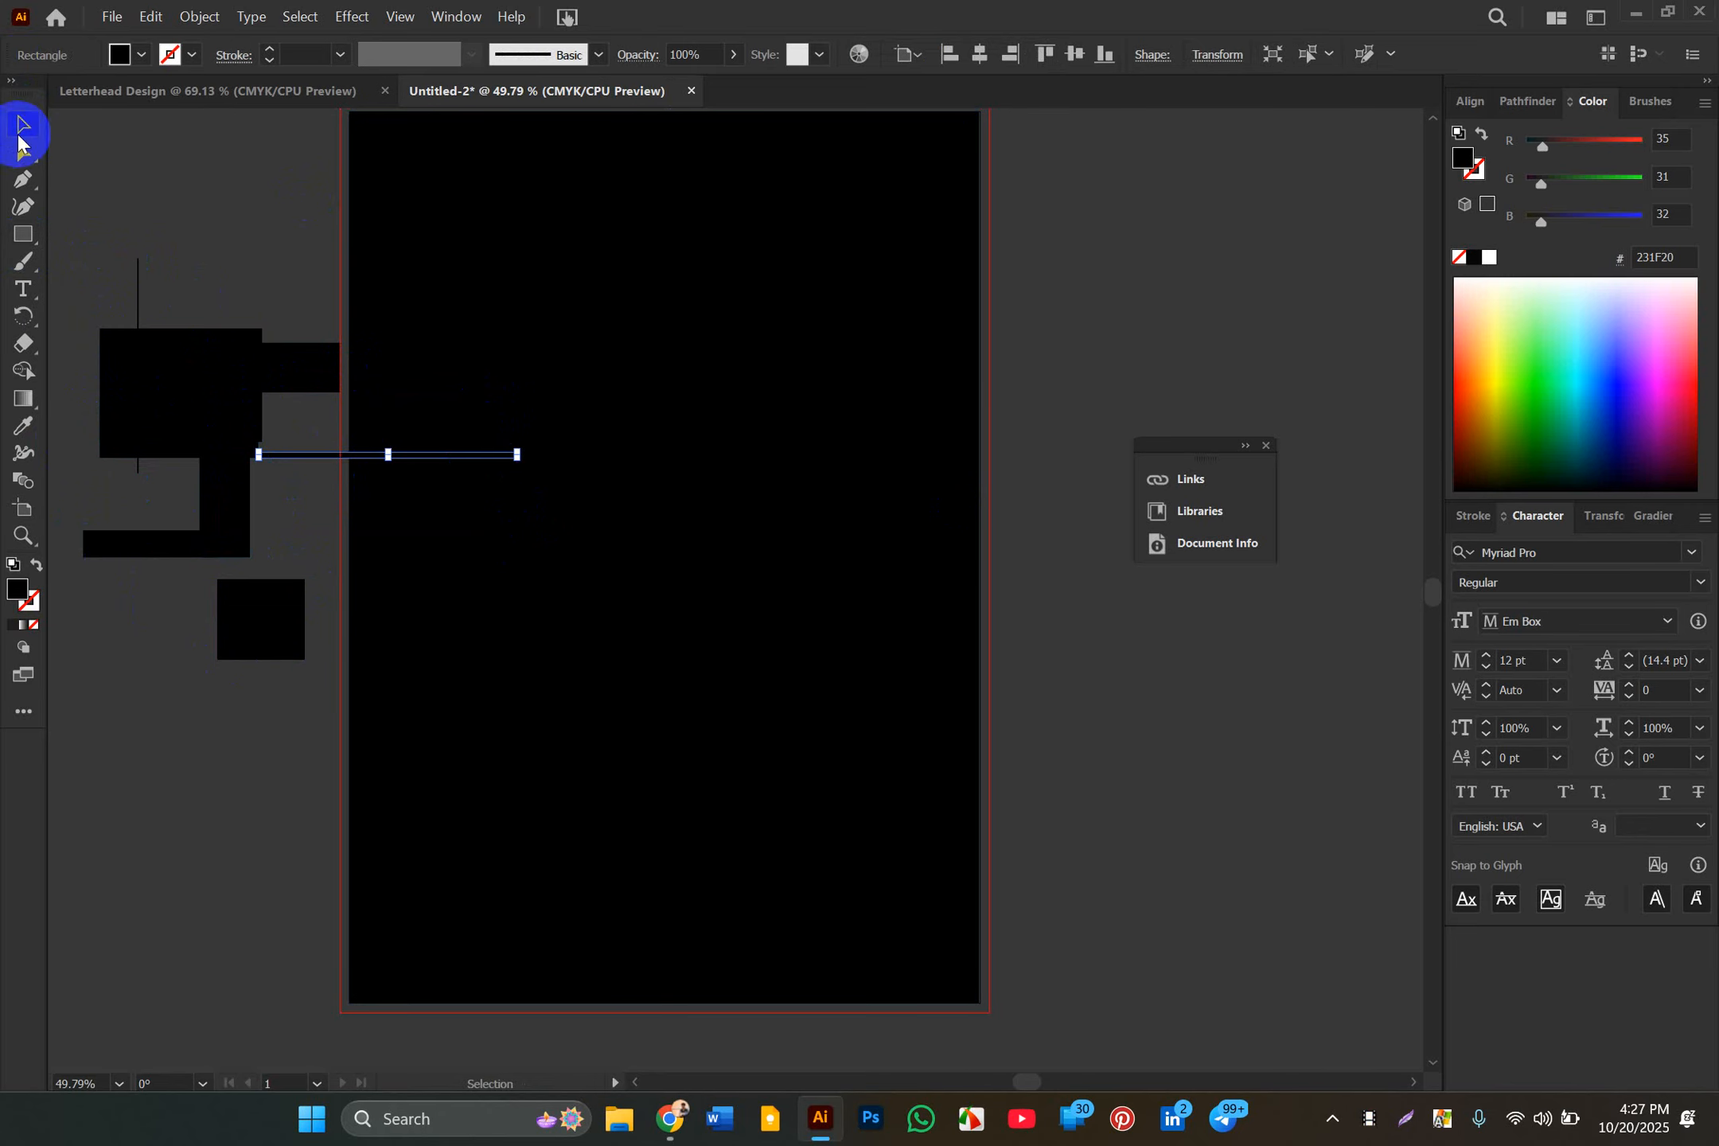
pyautogui.click(23, 233)
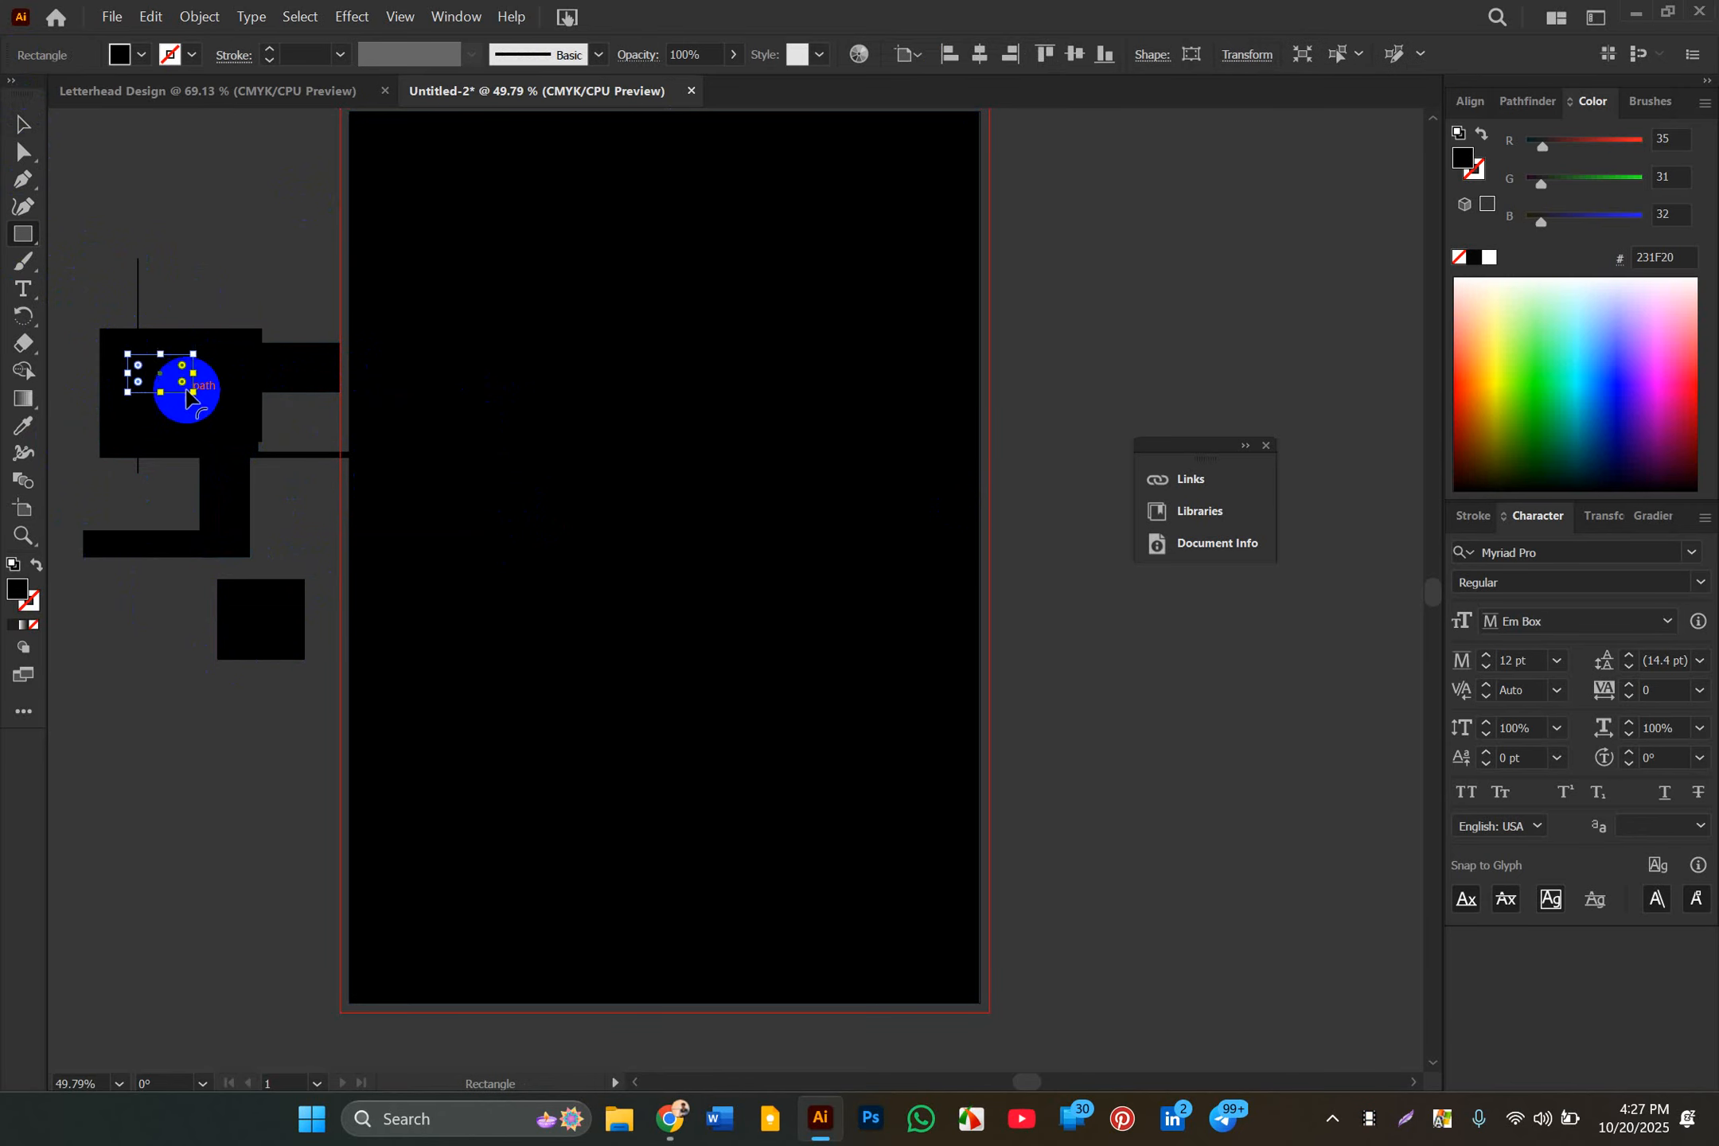
pyautogui.moveTo(164, 373); pyautogui.dragTo(231, 435)
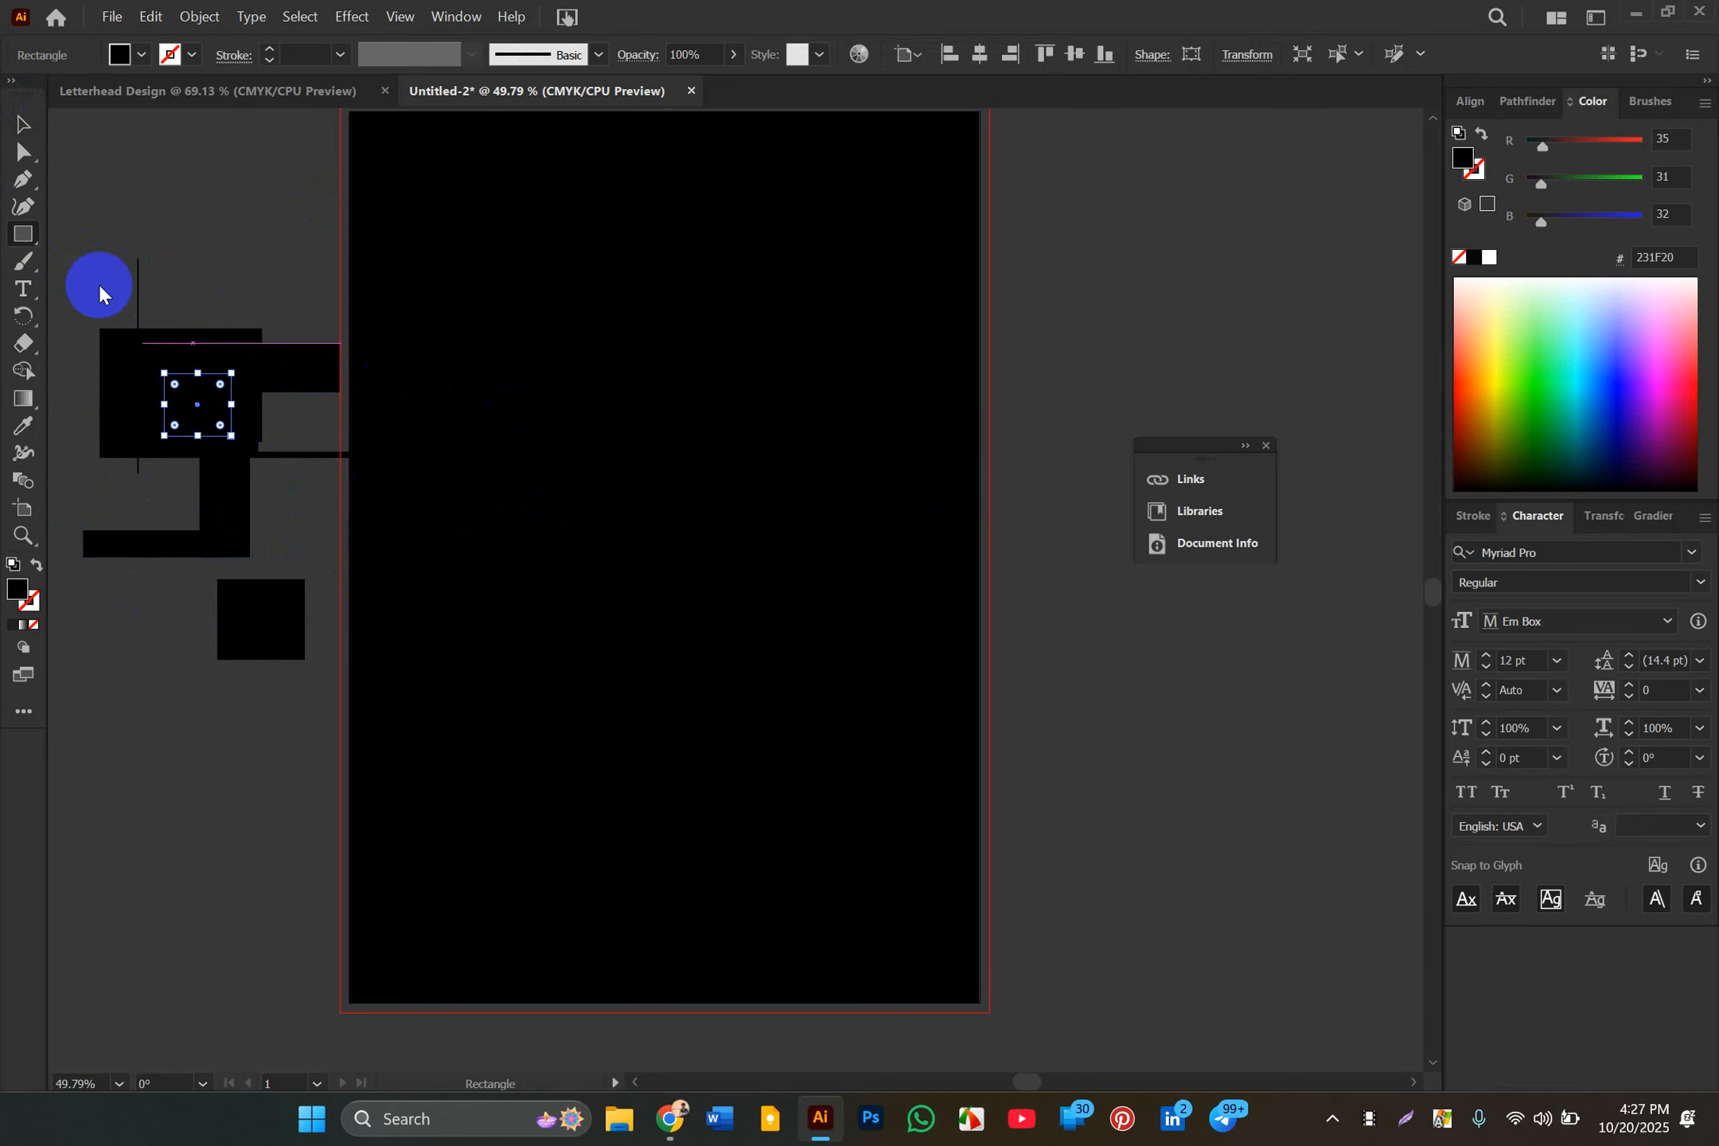
# Step: Inspect the overlapping rectangles in Outline view with nothing selected, and return to Preview
pyautogui.click(25, 125)
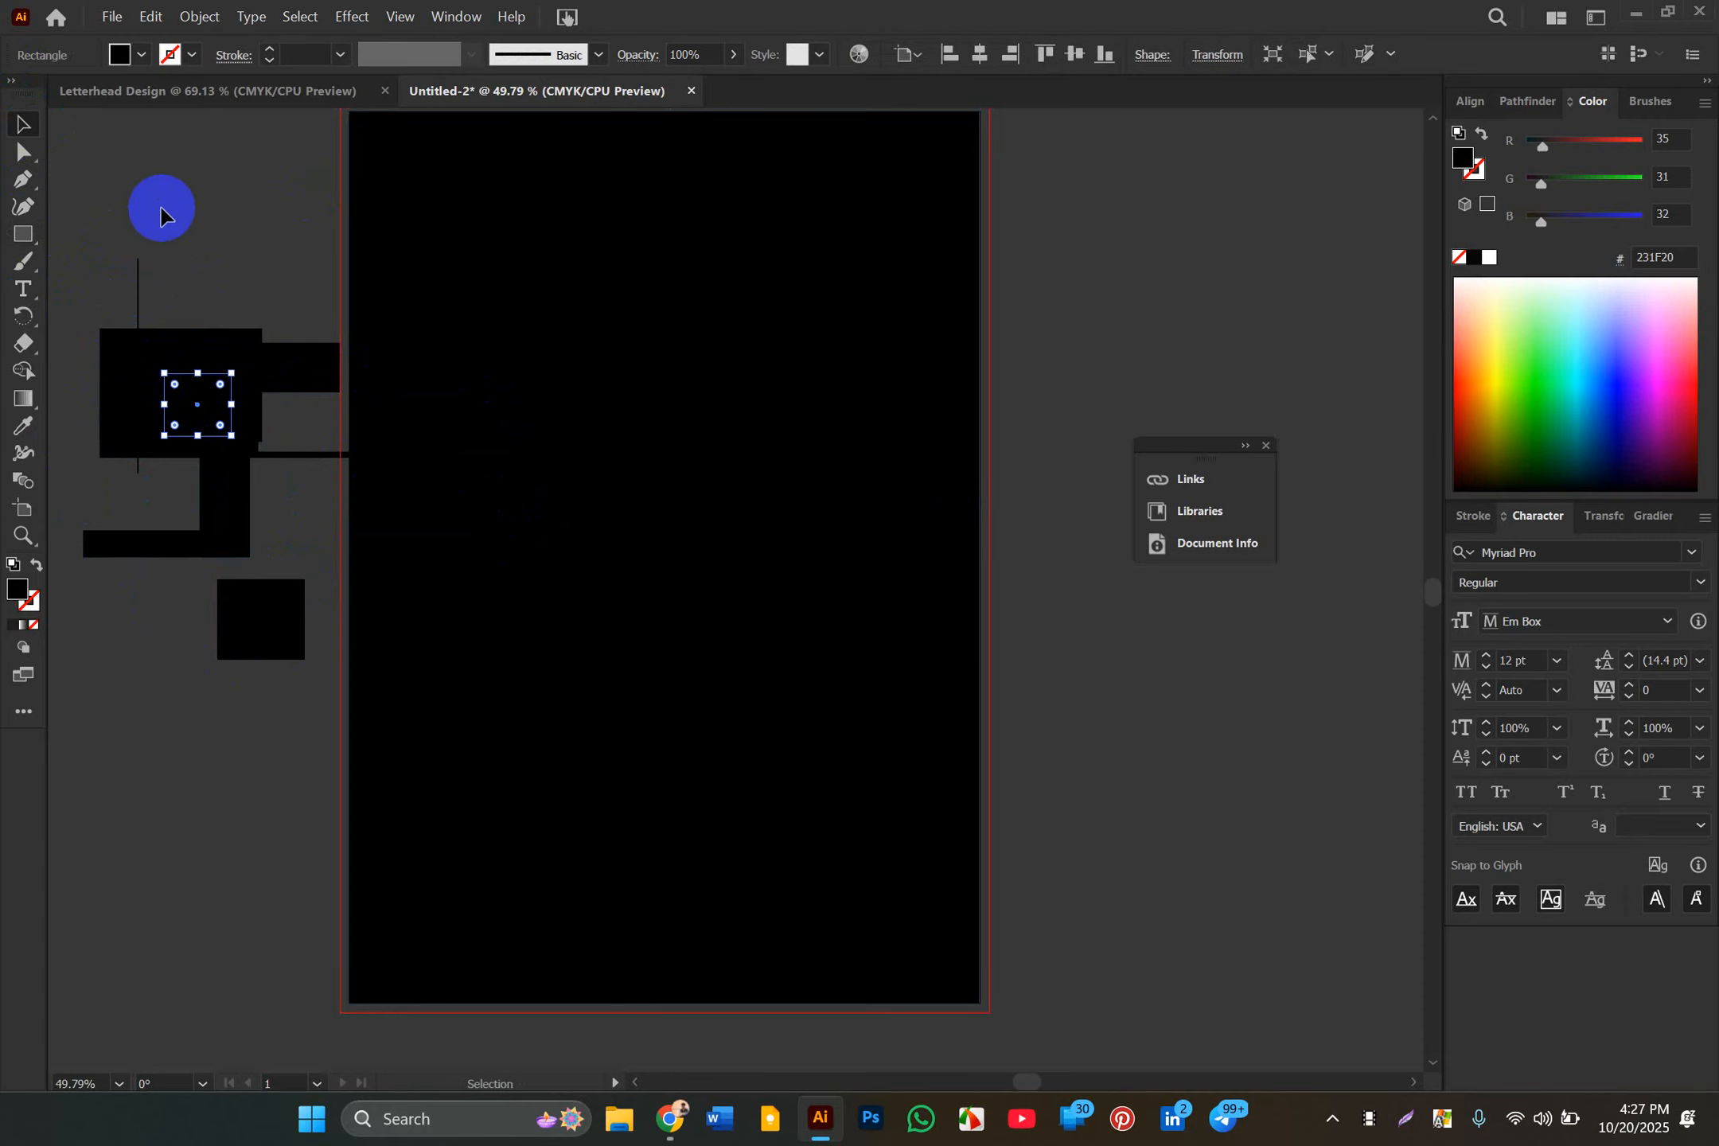
pyautogui.click(209, 237)
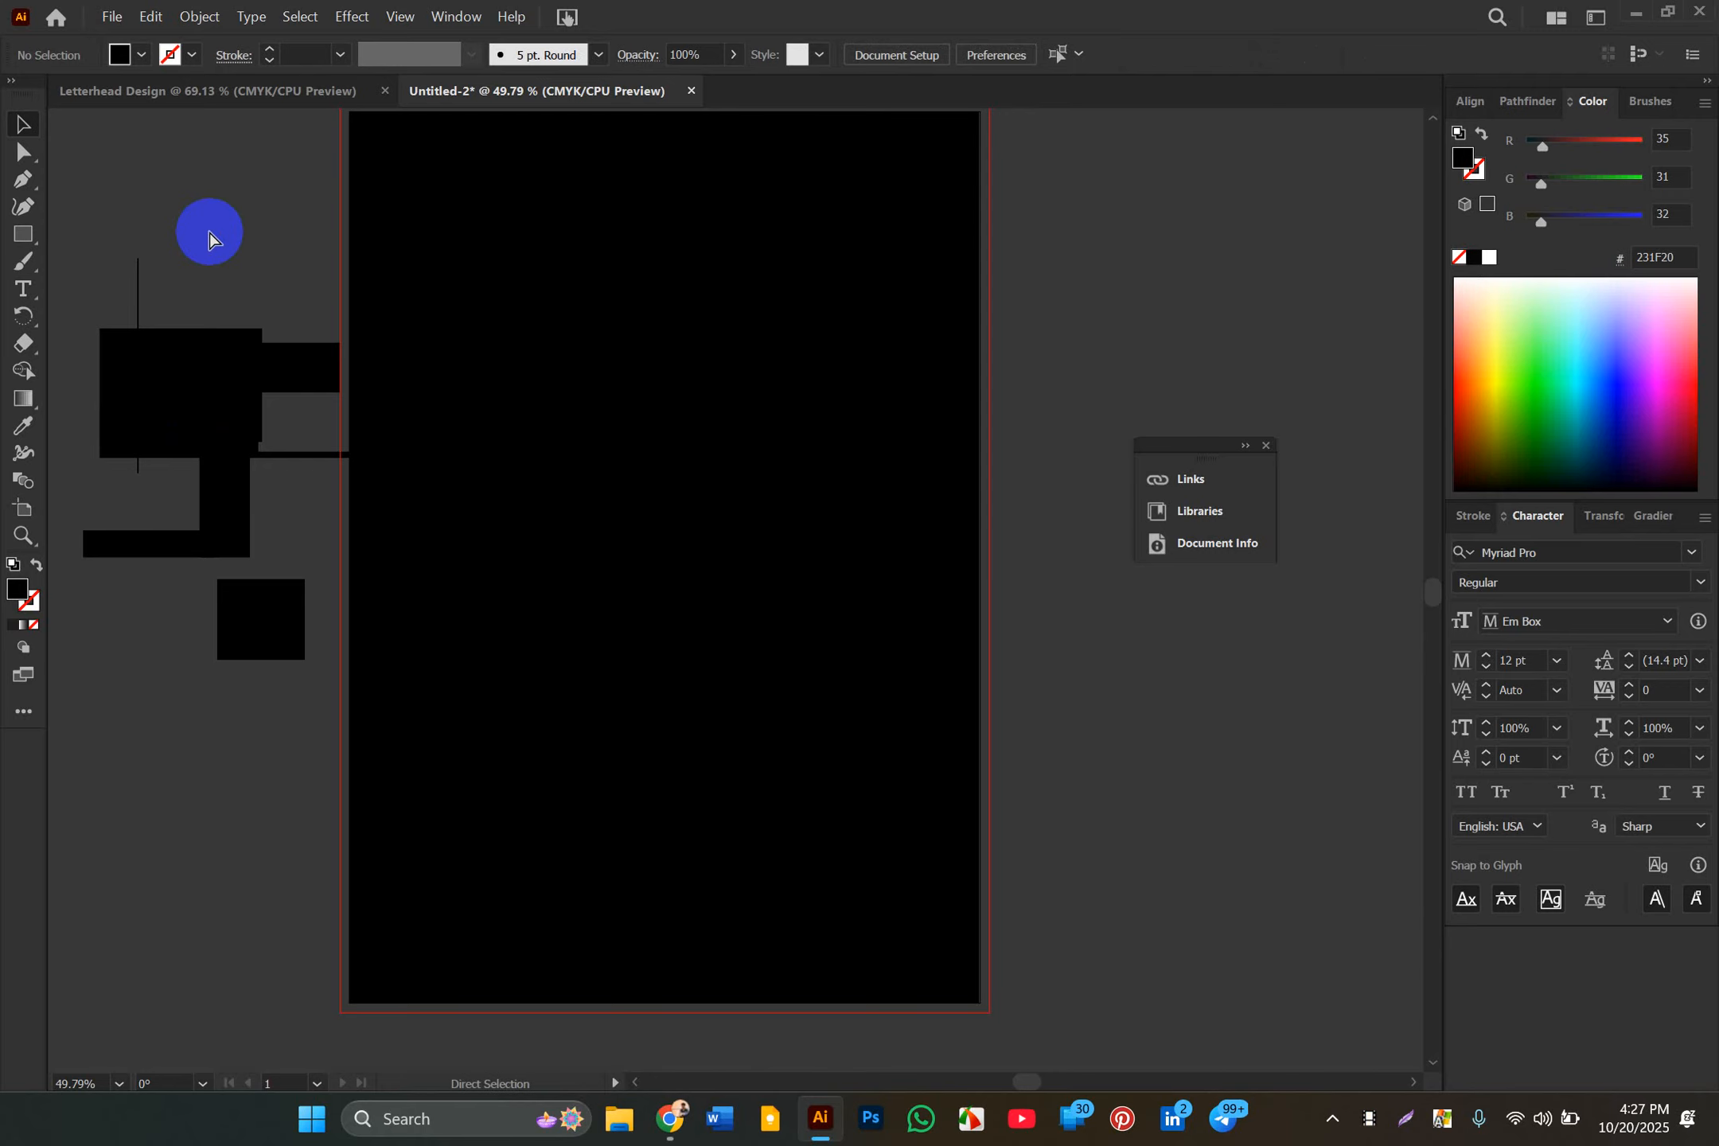
pyautogui.hotkey('ctrl', 'y')
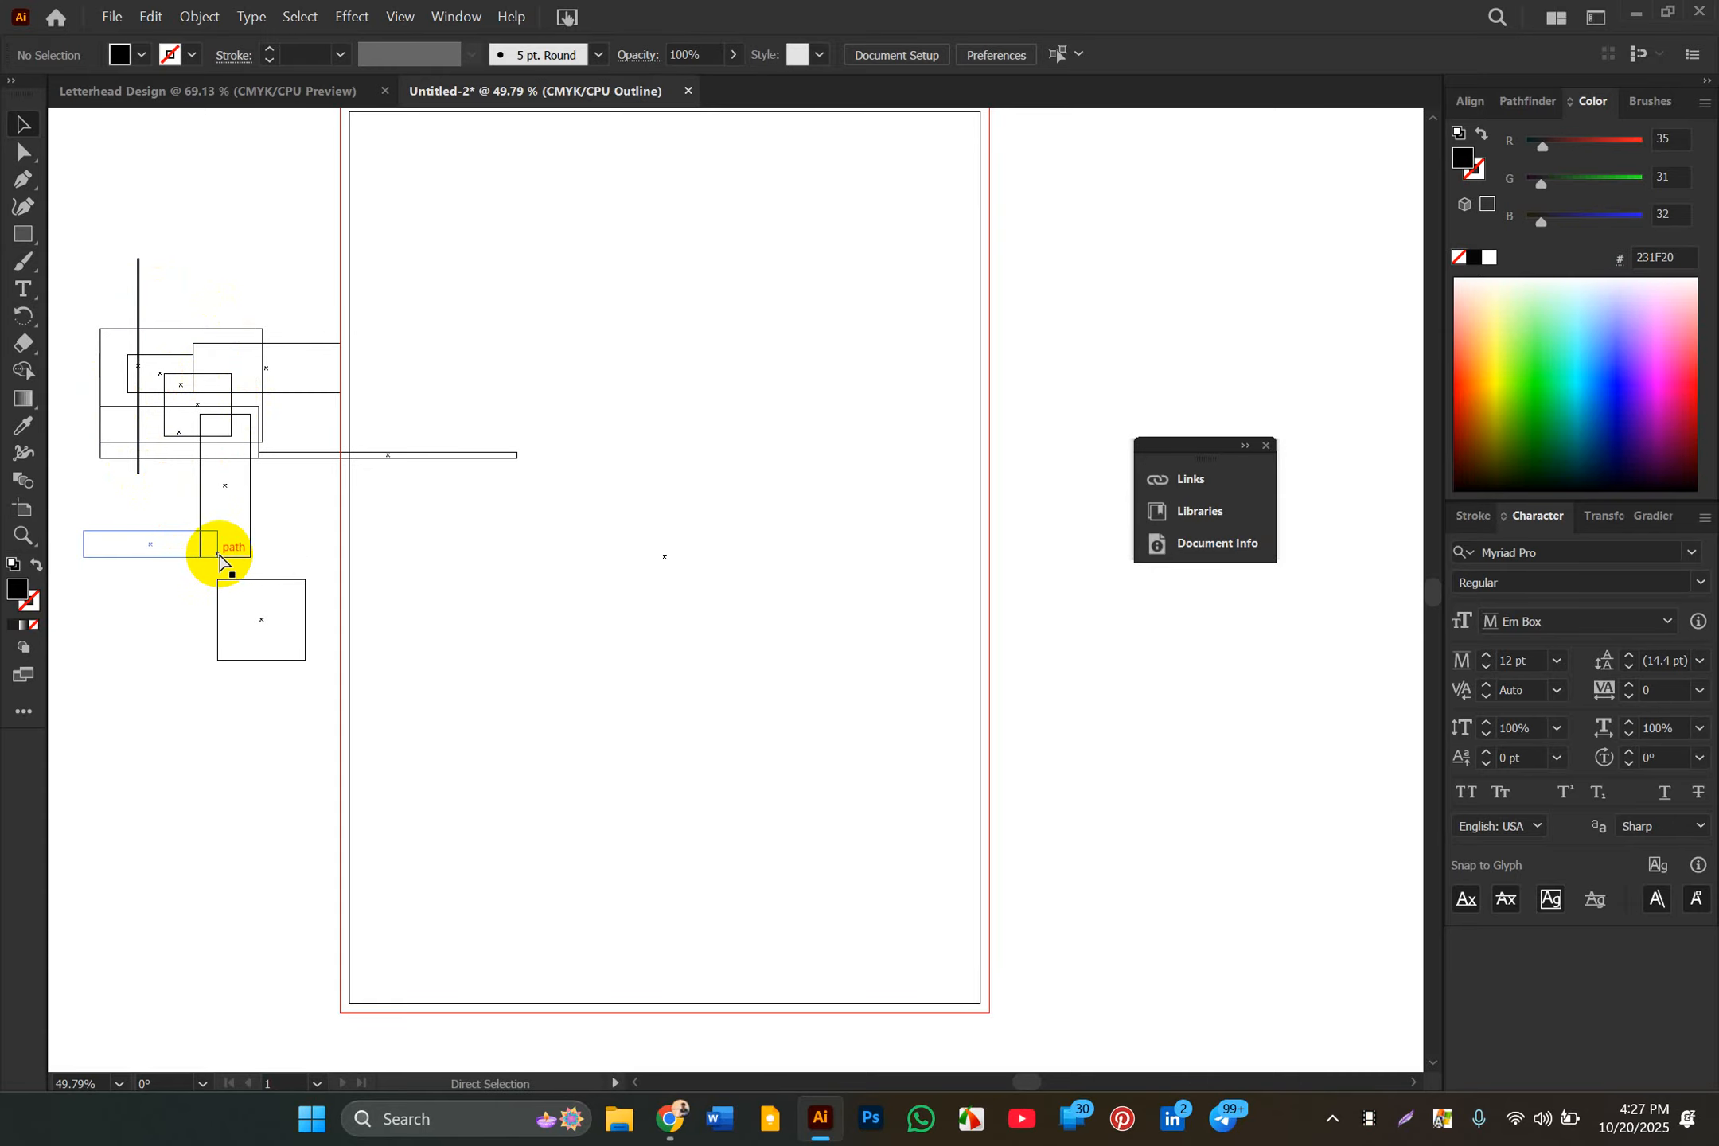
pyautogui.hotkey('ctrl', 'y')
# Step: Delete all the small overlapping rectangles beside the artboard, keeping the full-page rectangle
pyautogui.moveTo(83, 266); pyautogui.dragTo(280, 691)
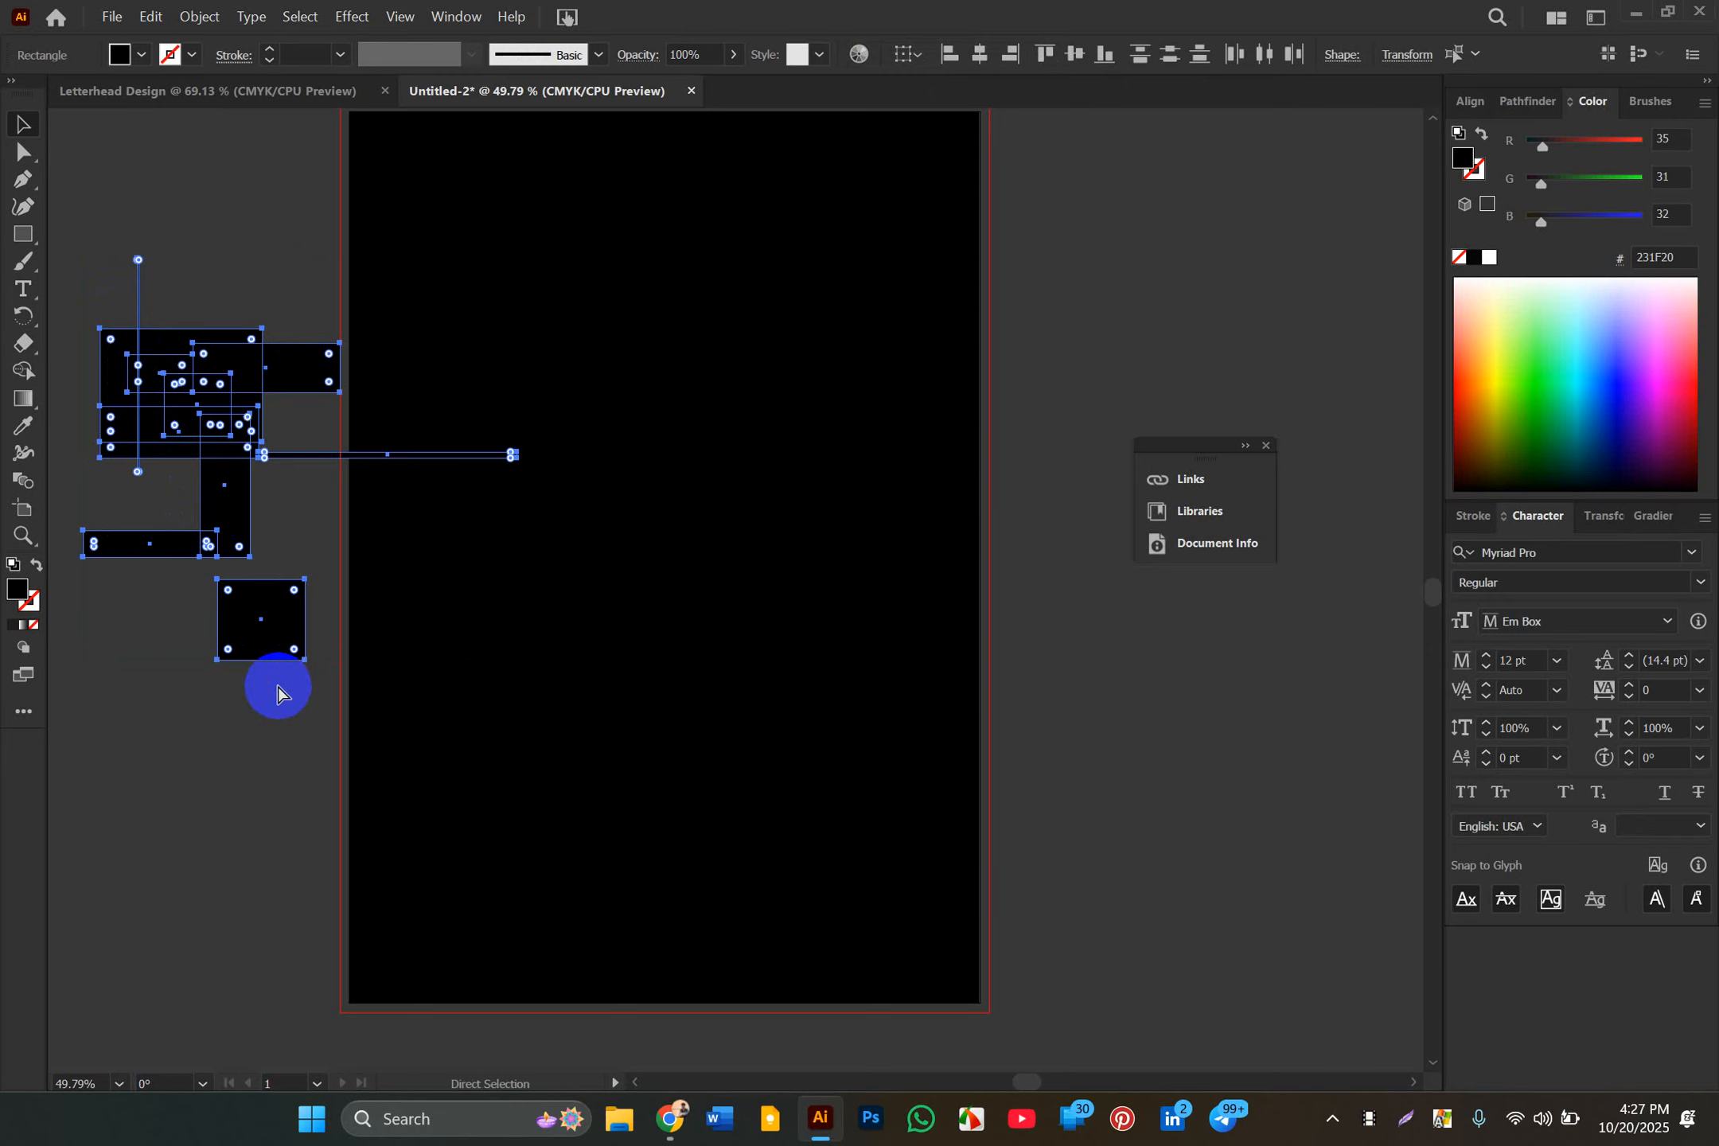
pyautogui.press('v')
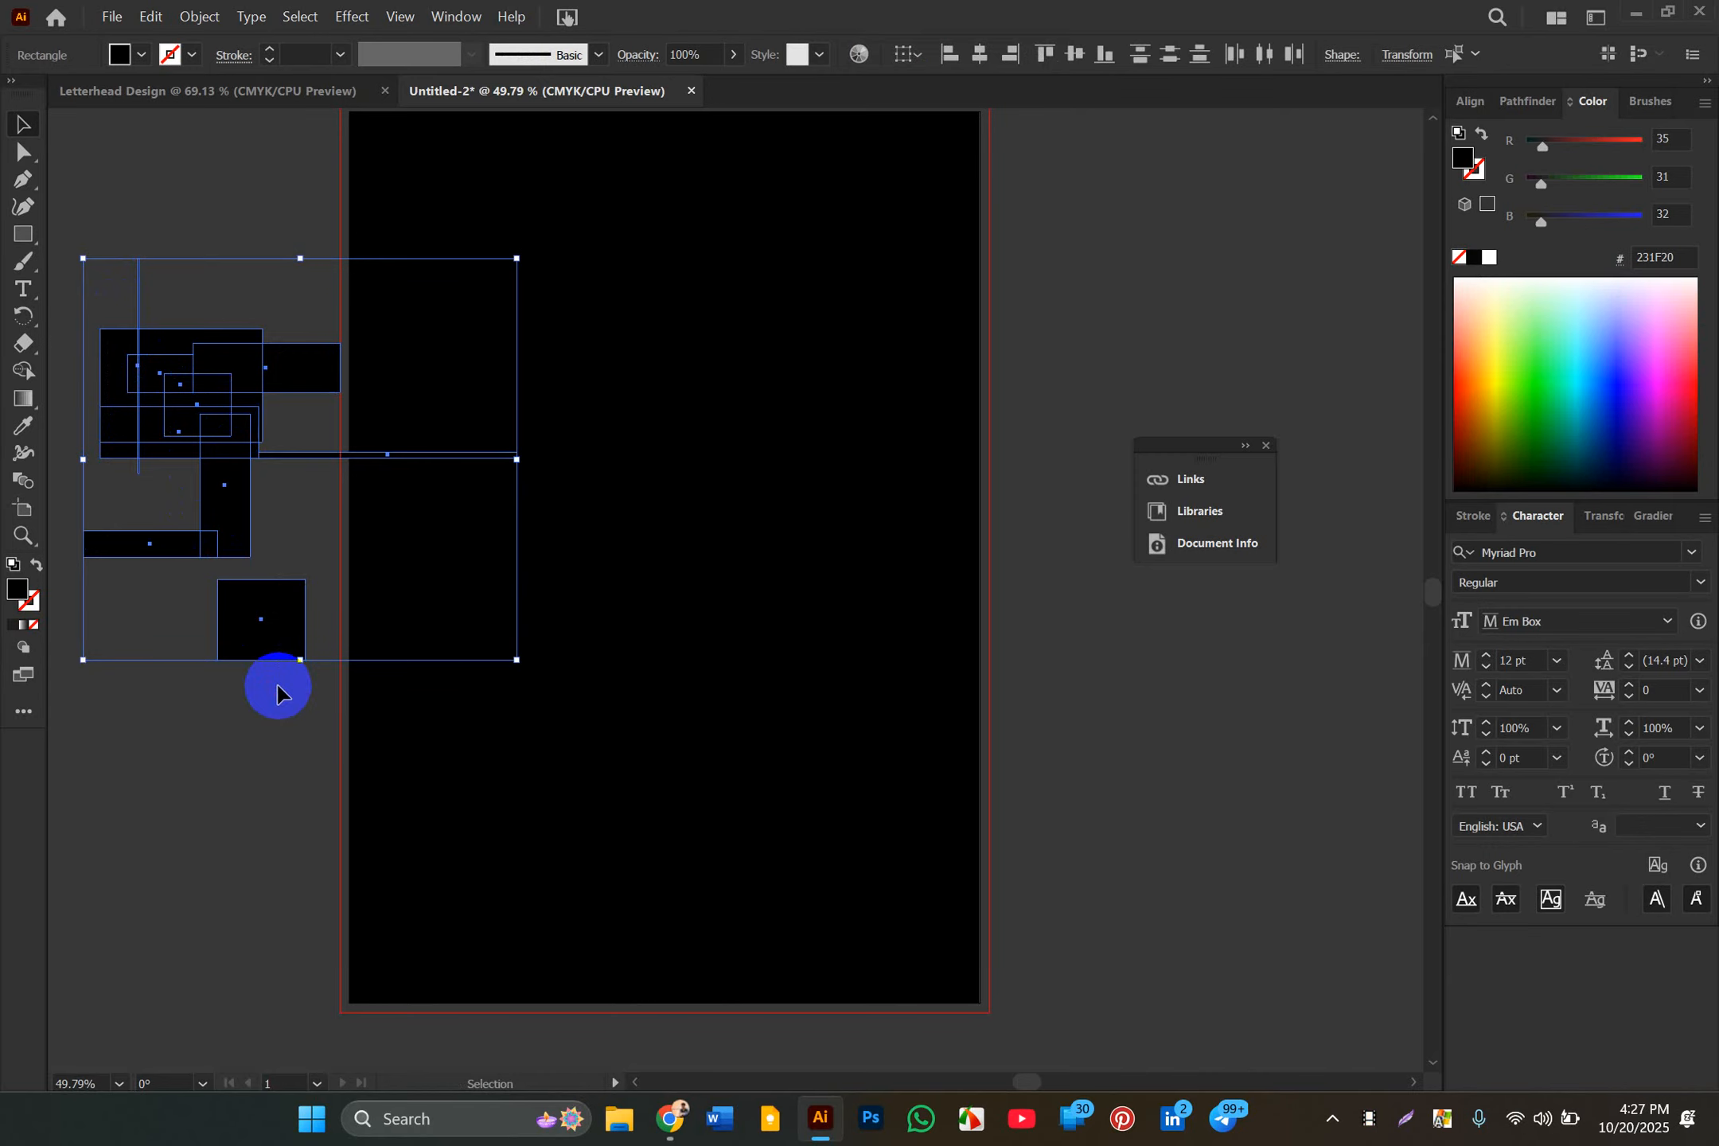
pyautogui.press('Delete')
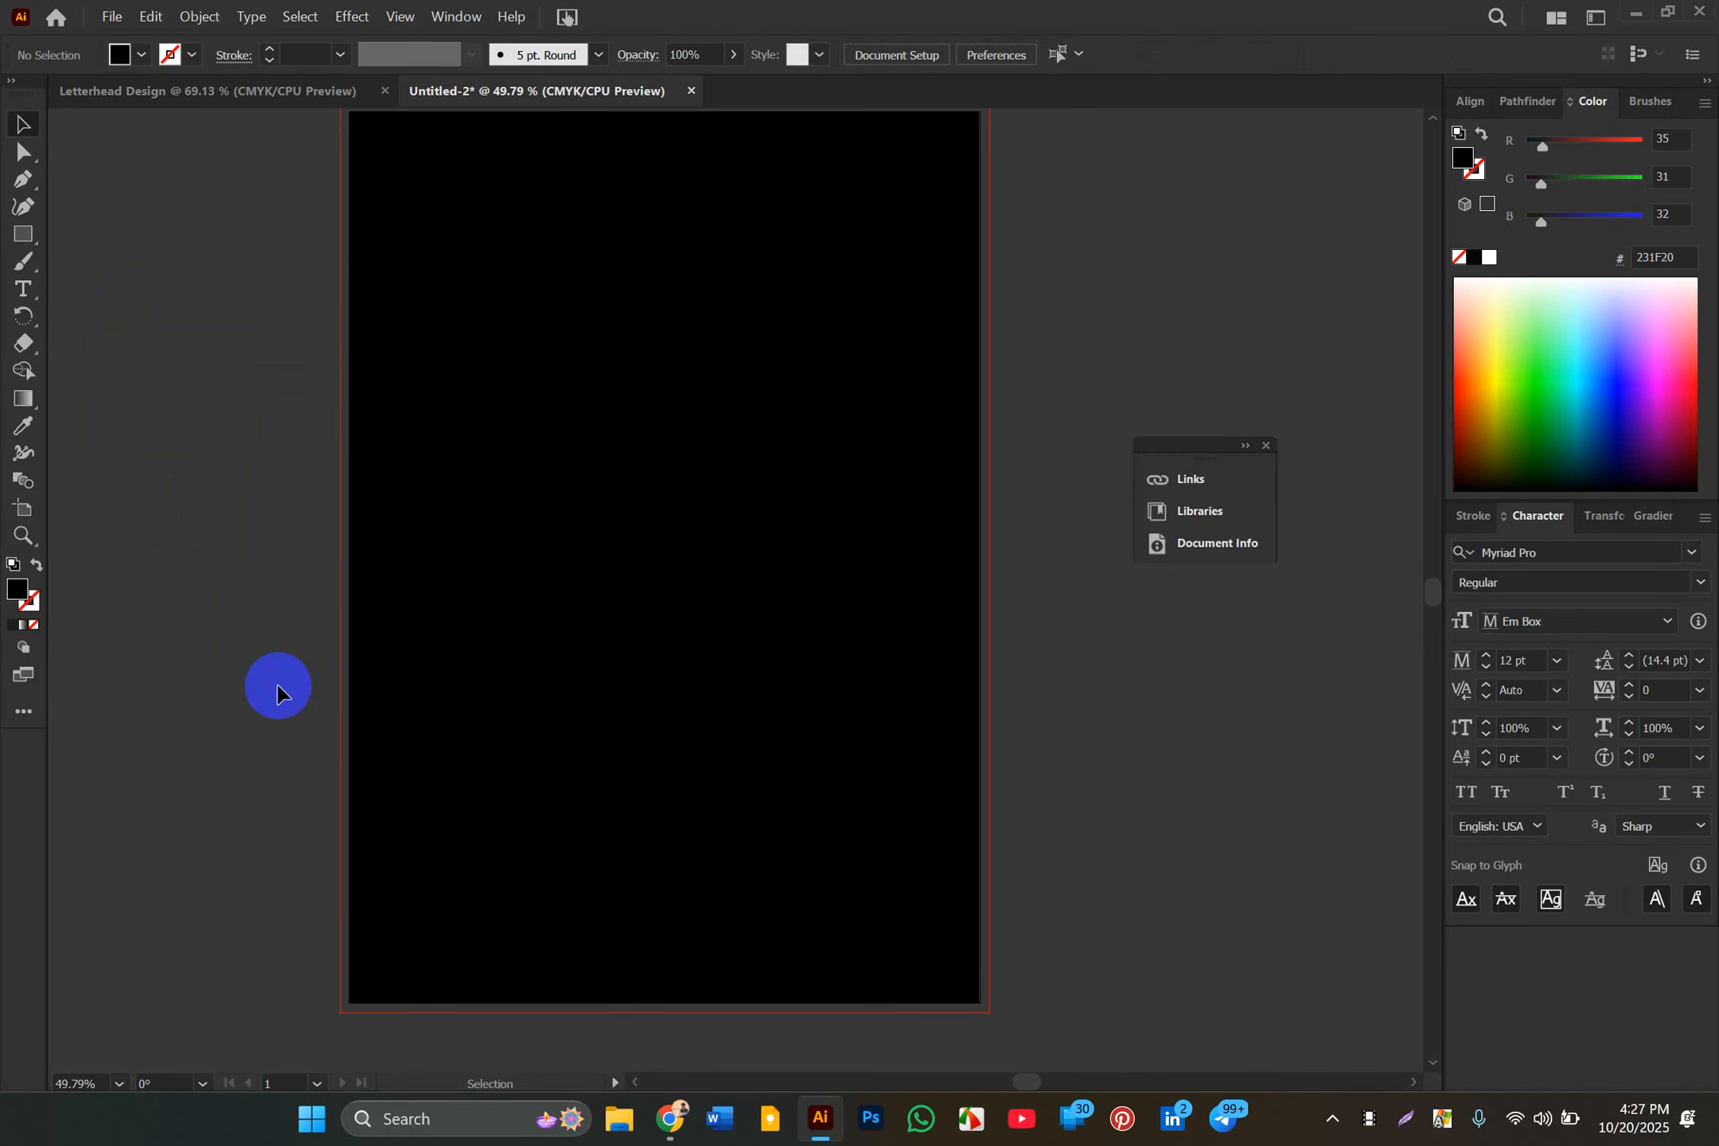
# Step: Check the remaining full-page rectangle in Outline view, return to Preview and clear the selection
pyautogui.click(656, 704)
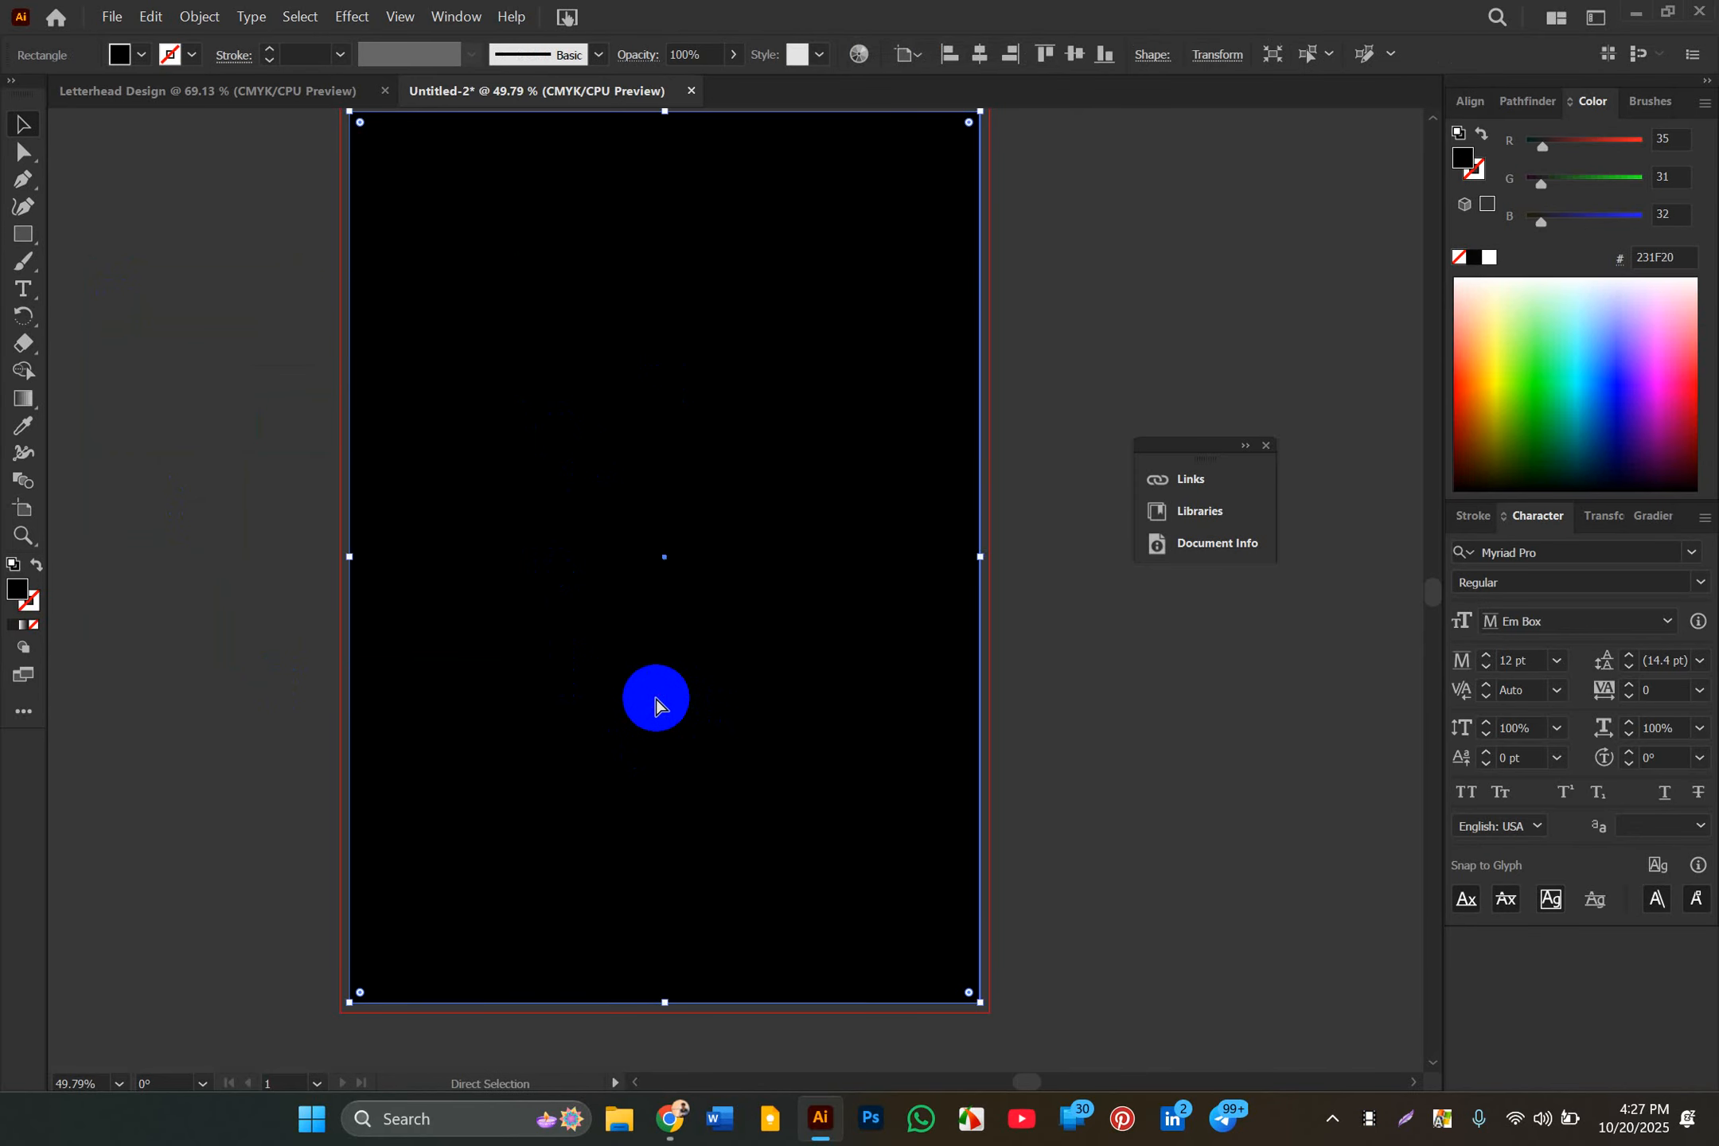
pyautogui.hotkey('ctrl', 'y')
pyautogui.hotkey('ctrl', 'y')
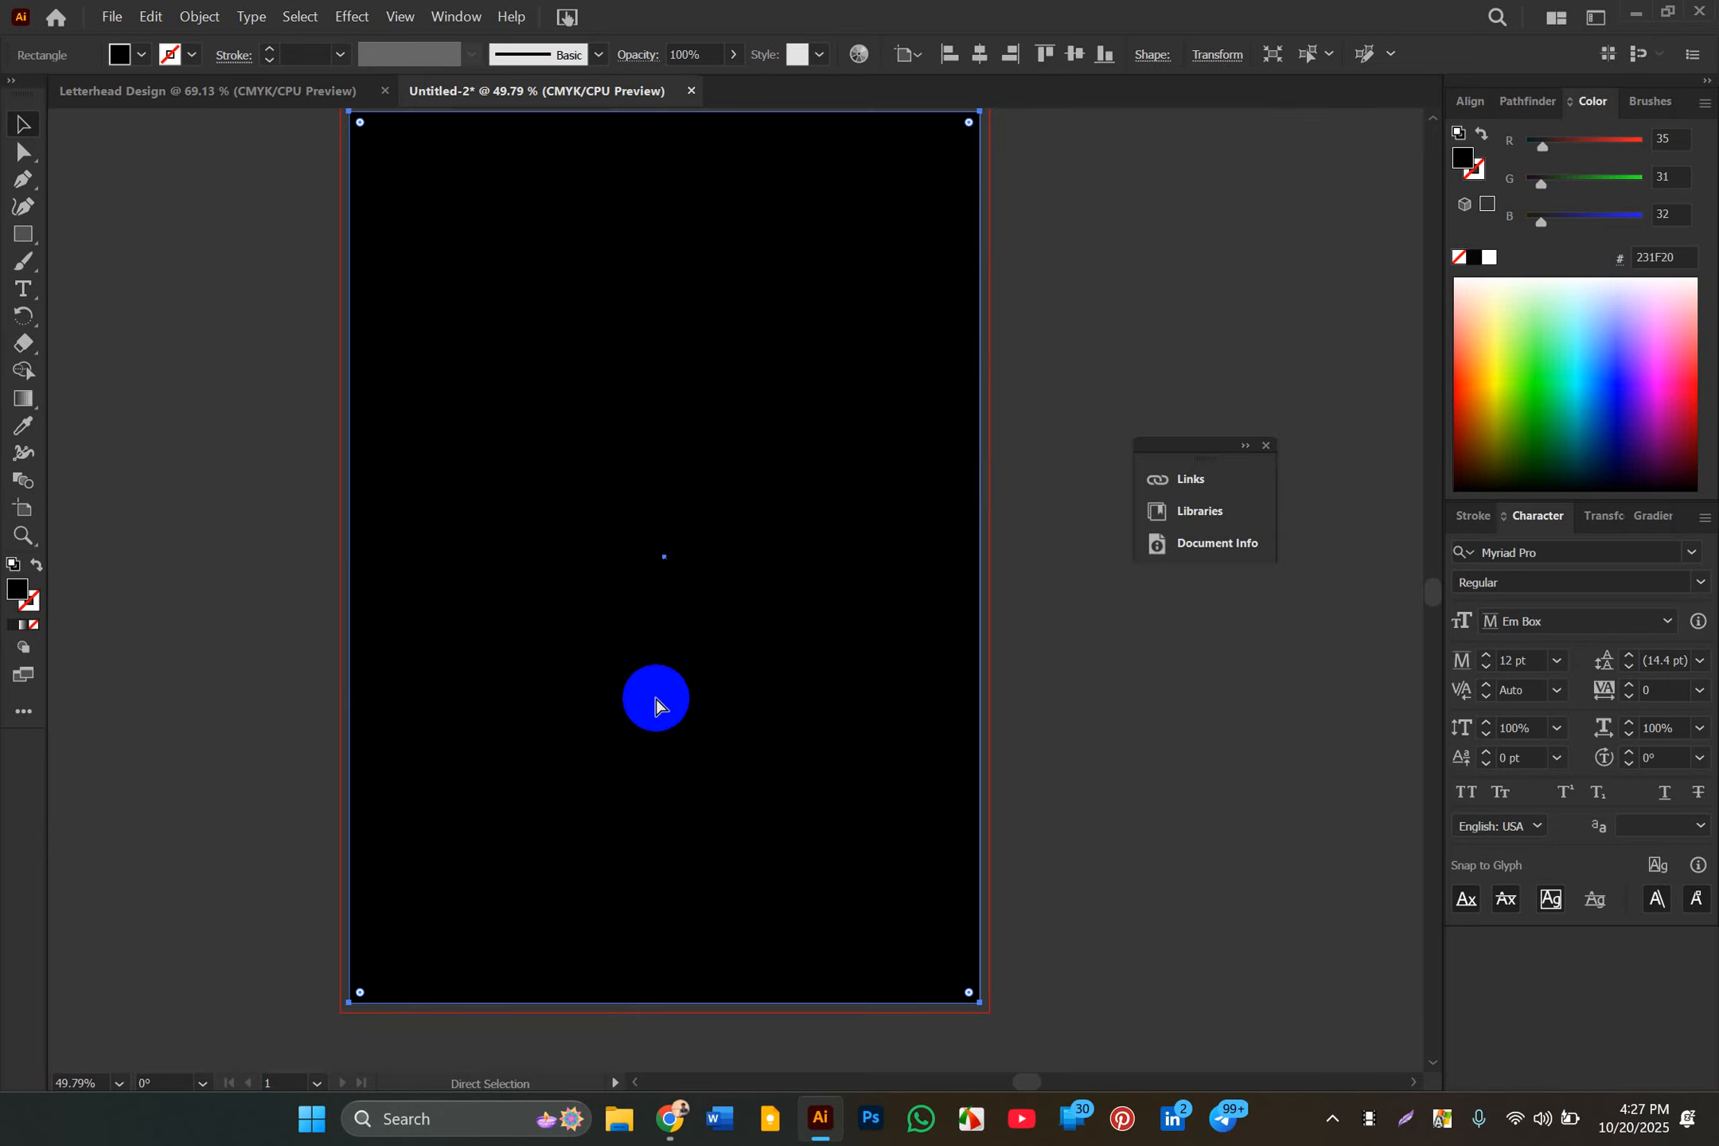
pyautogui.click(1066, 799)
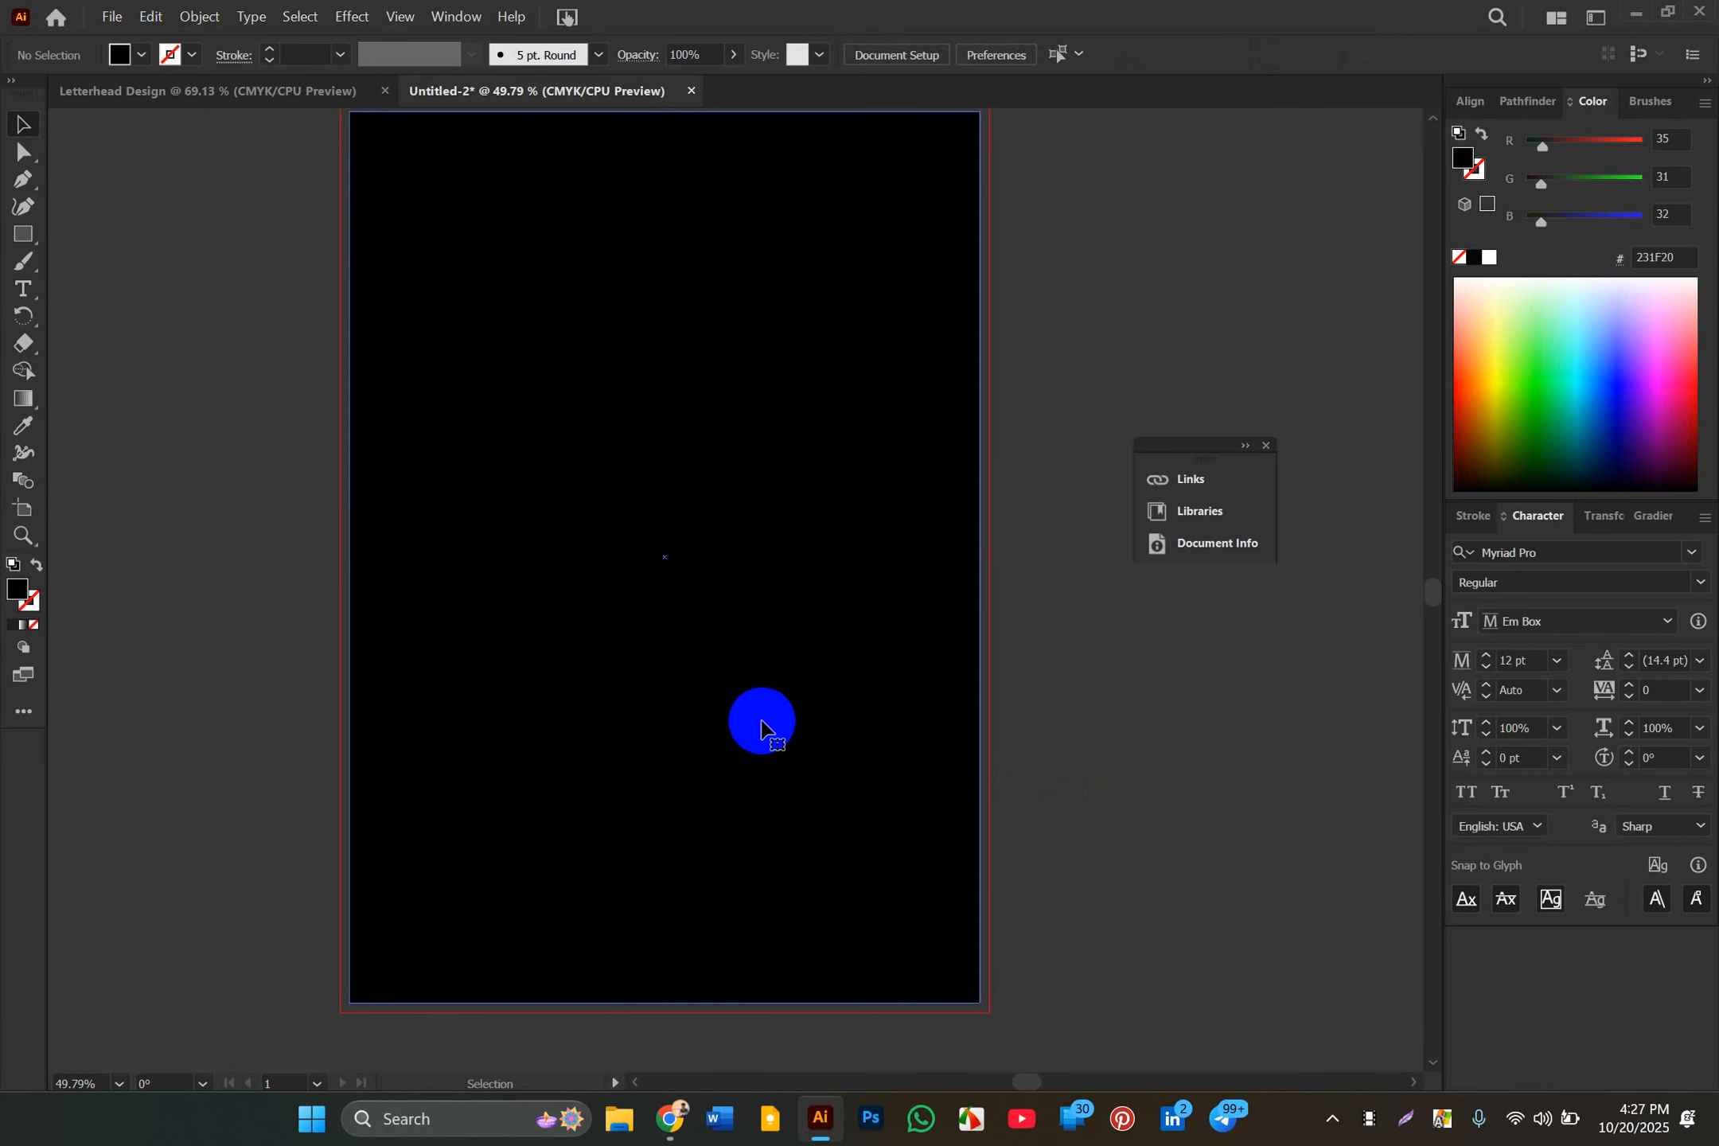
pyautogui.click(764, 726)
pyautogui.scroll(1, 762, 726)
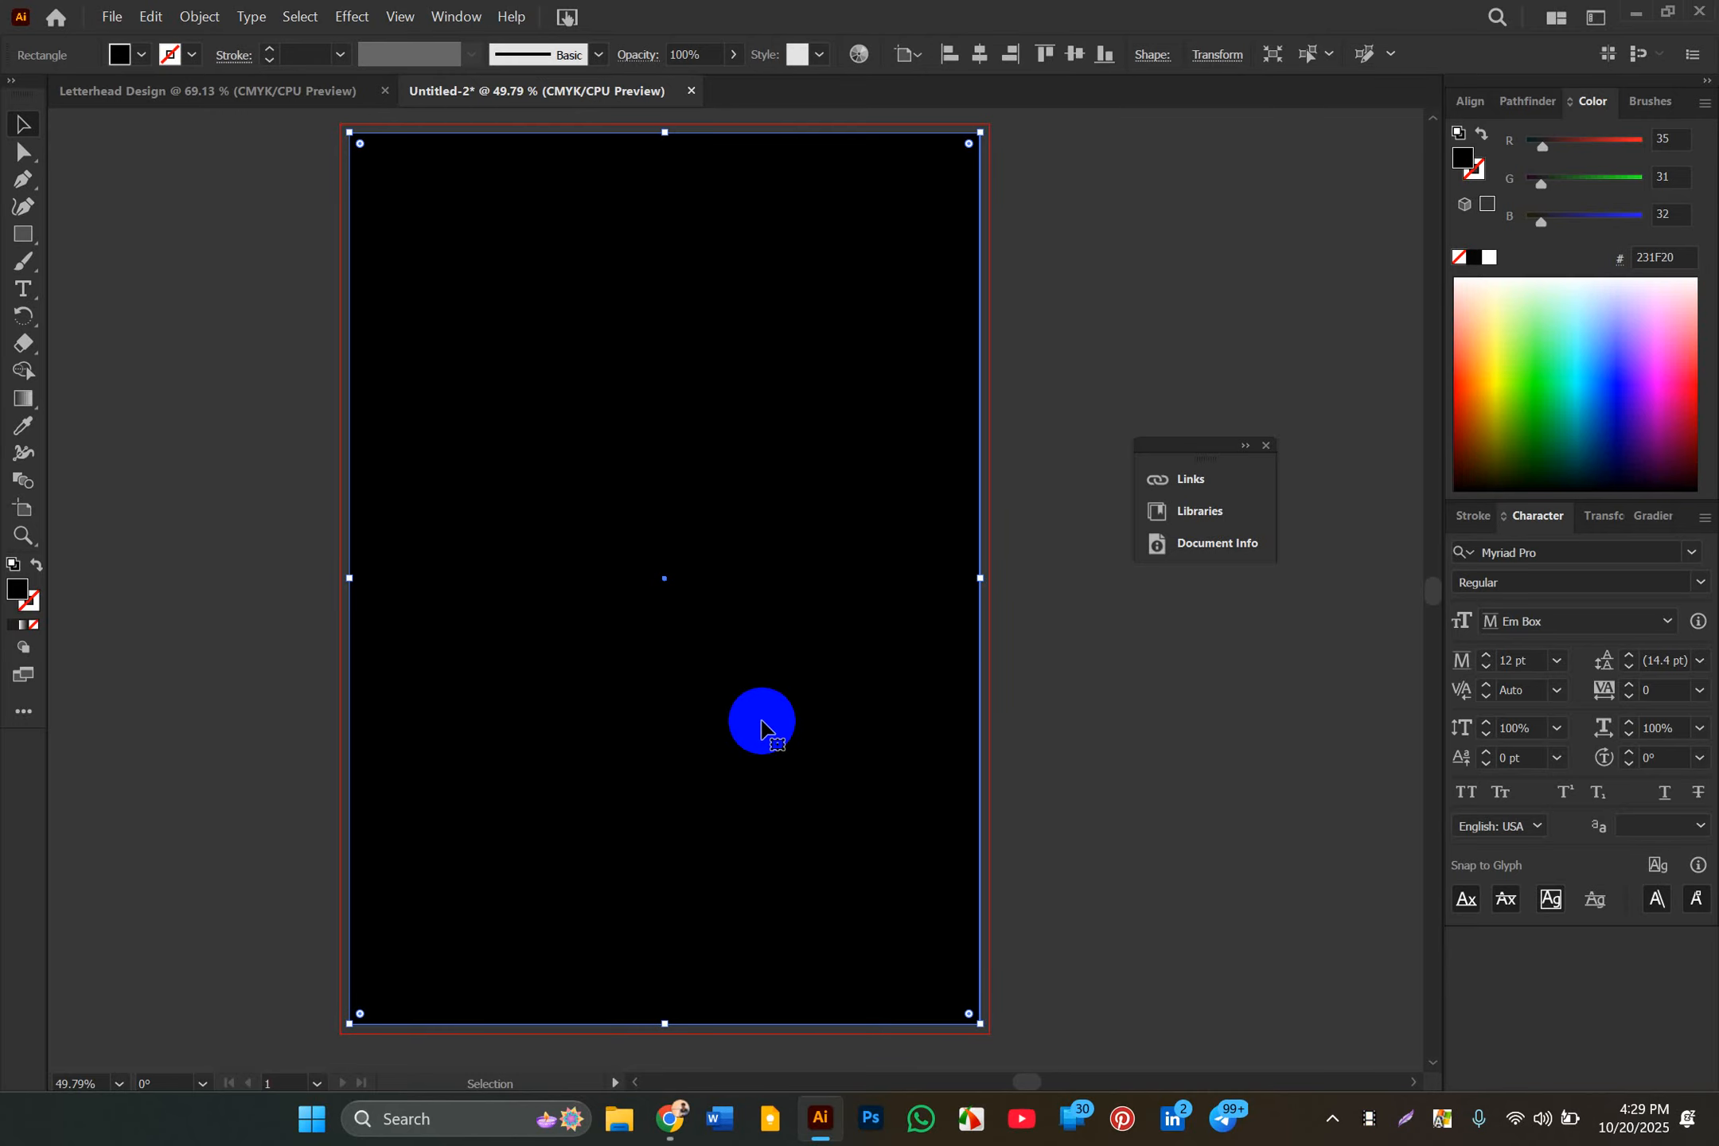
pyautogui.click(1065, 424)
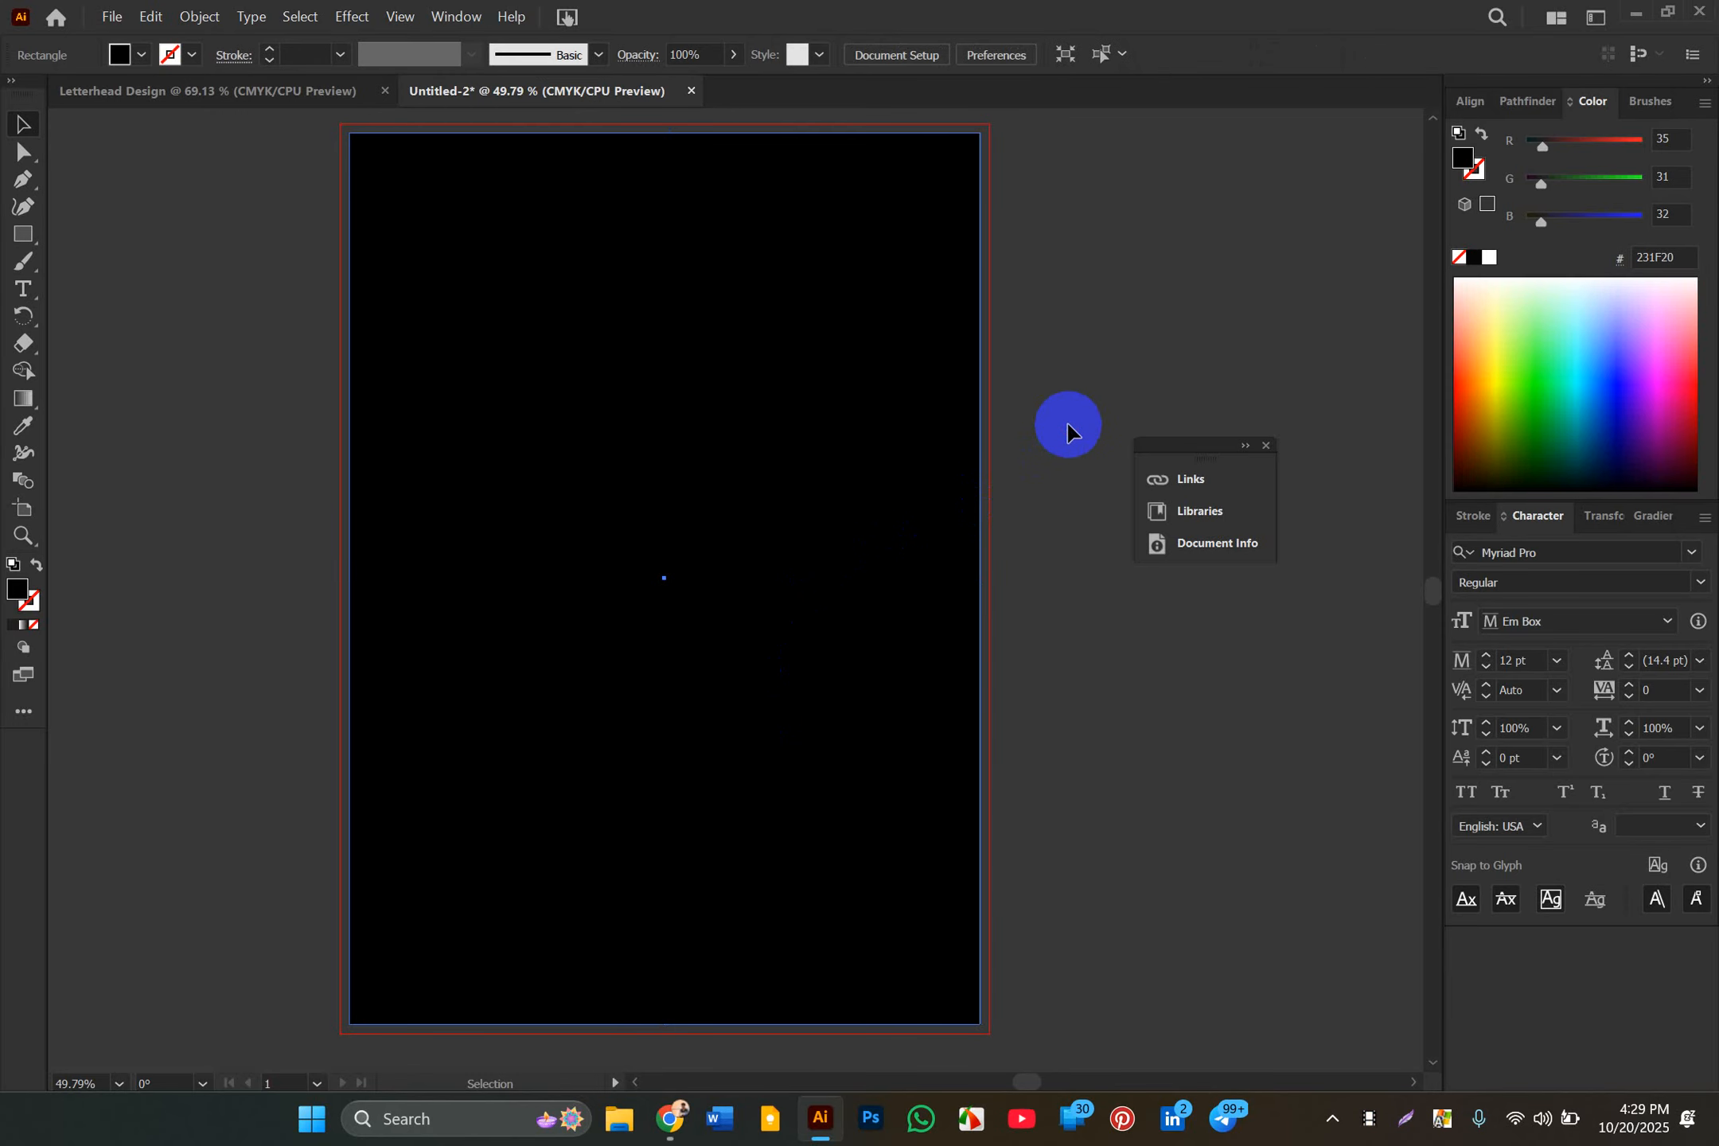
pyautogui.click(979, 517)
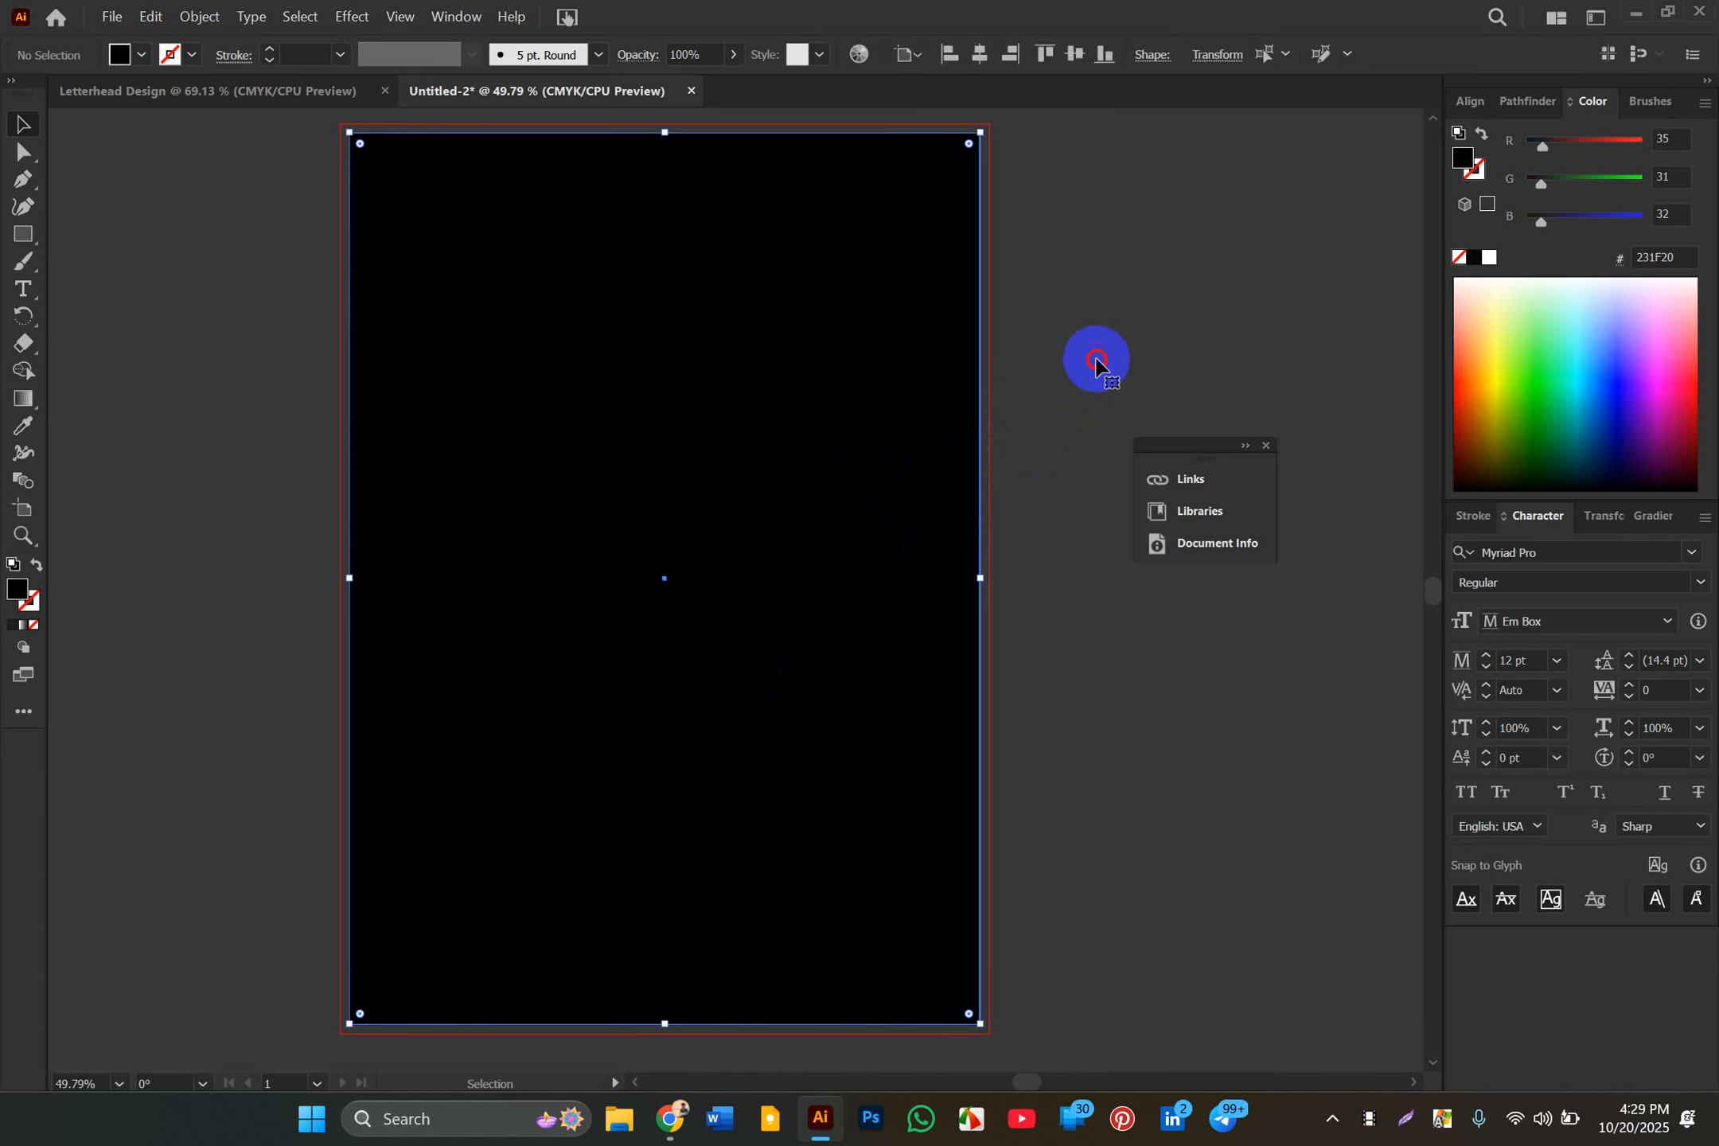
pyautogui.click(1095, 366)
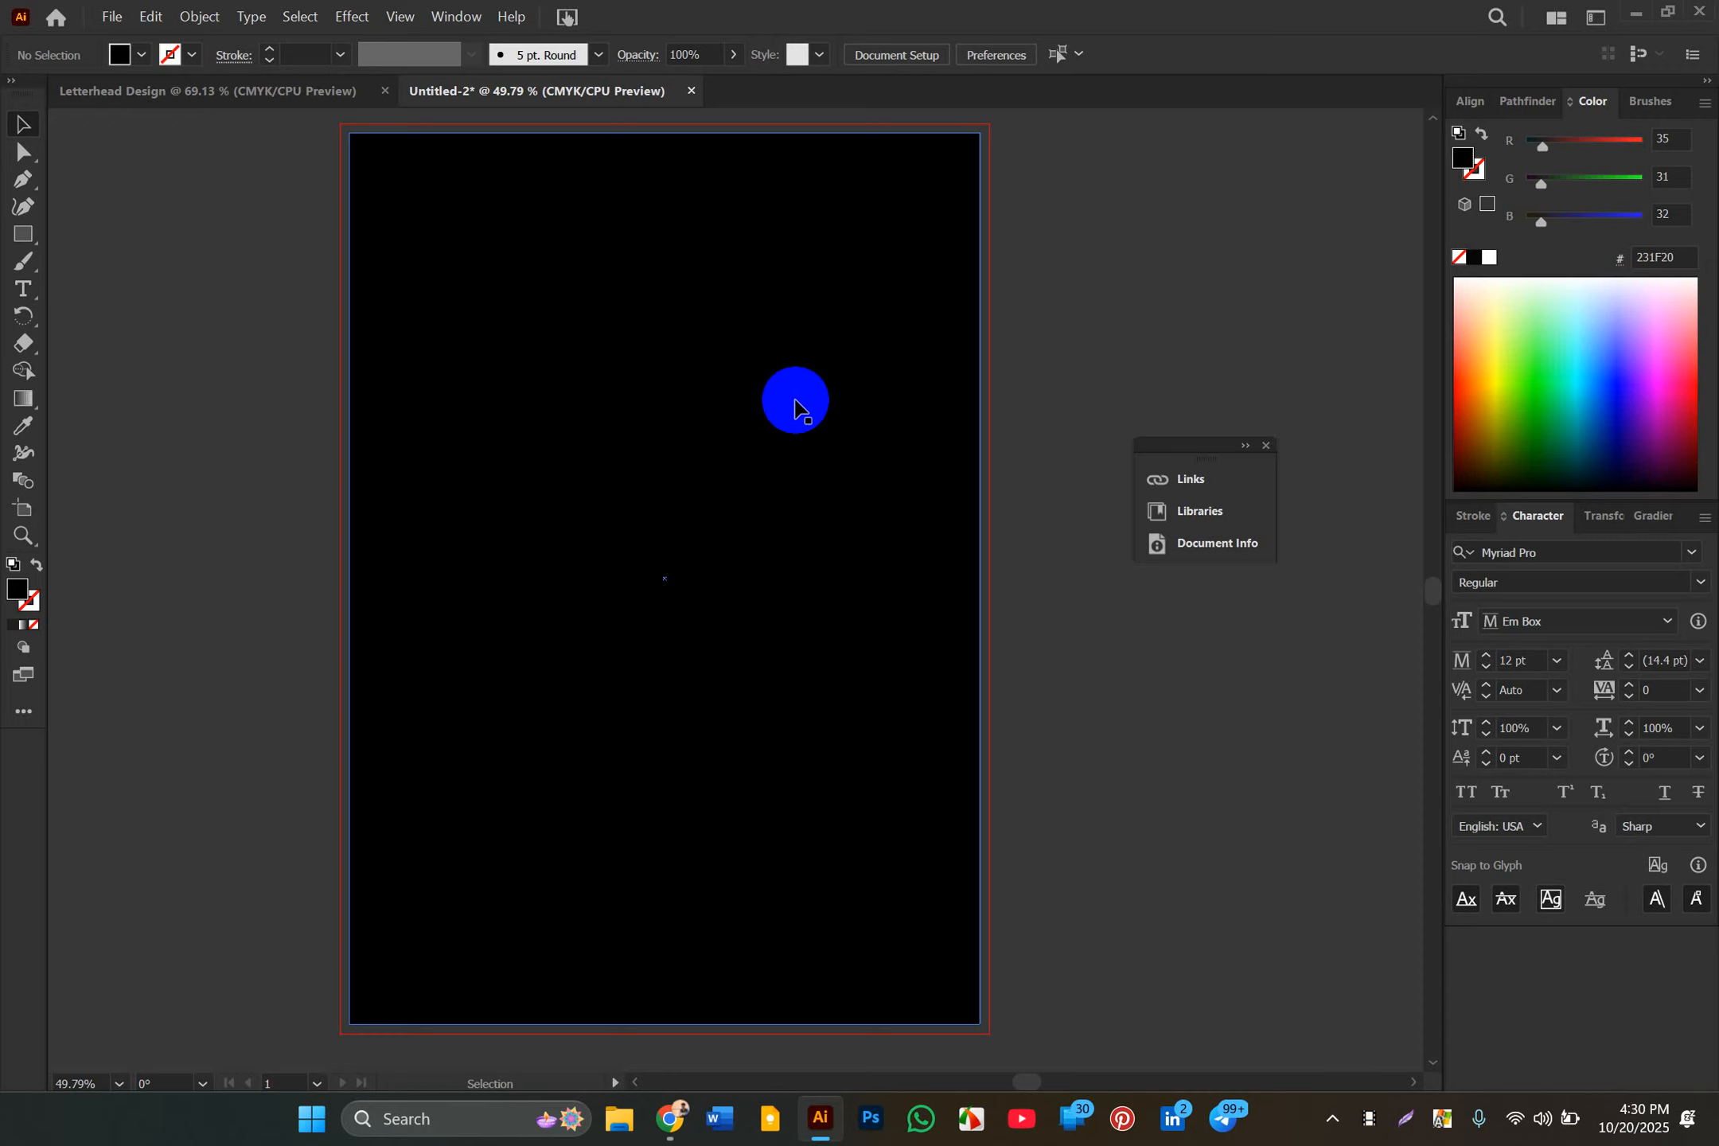
# Step: Open Offset Path for the full-page rectangle and enter an offset of 0.125 in
pyautogui.click(740, 381)
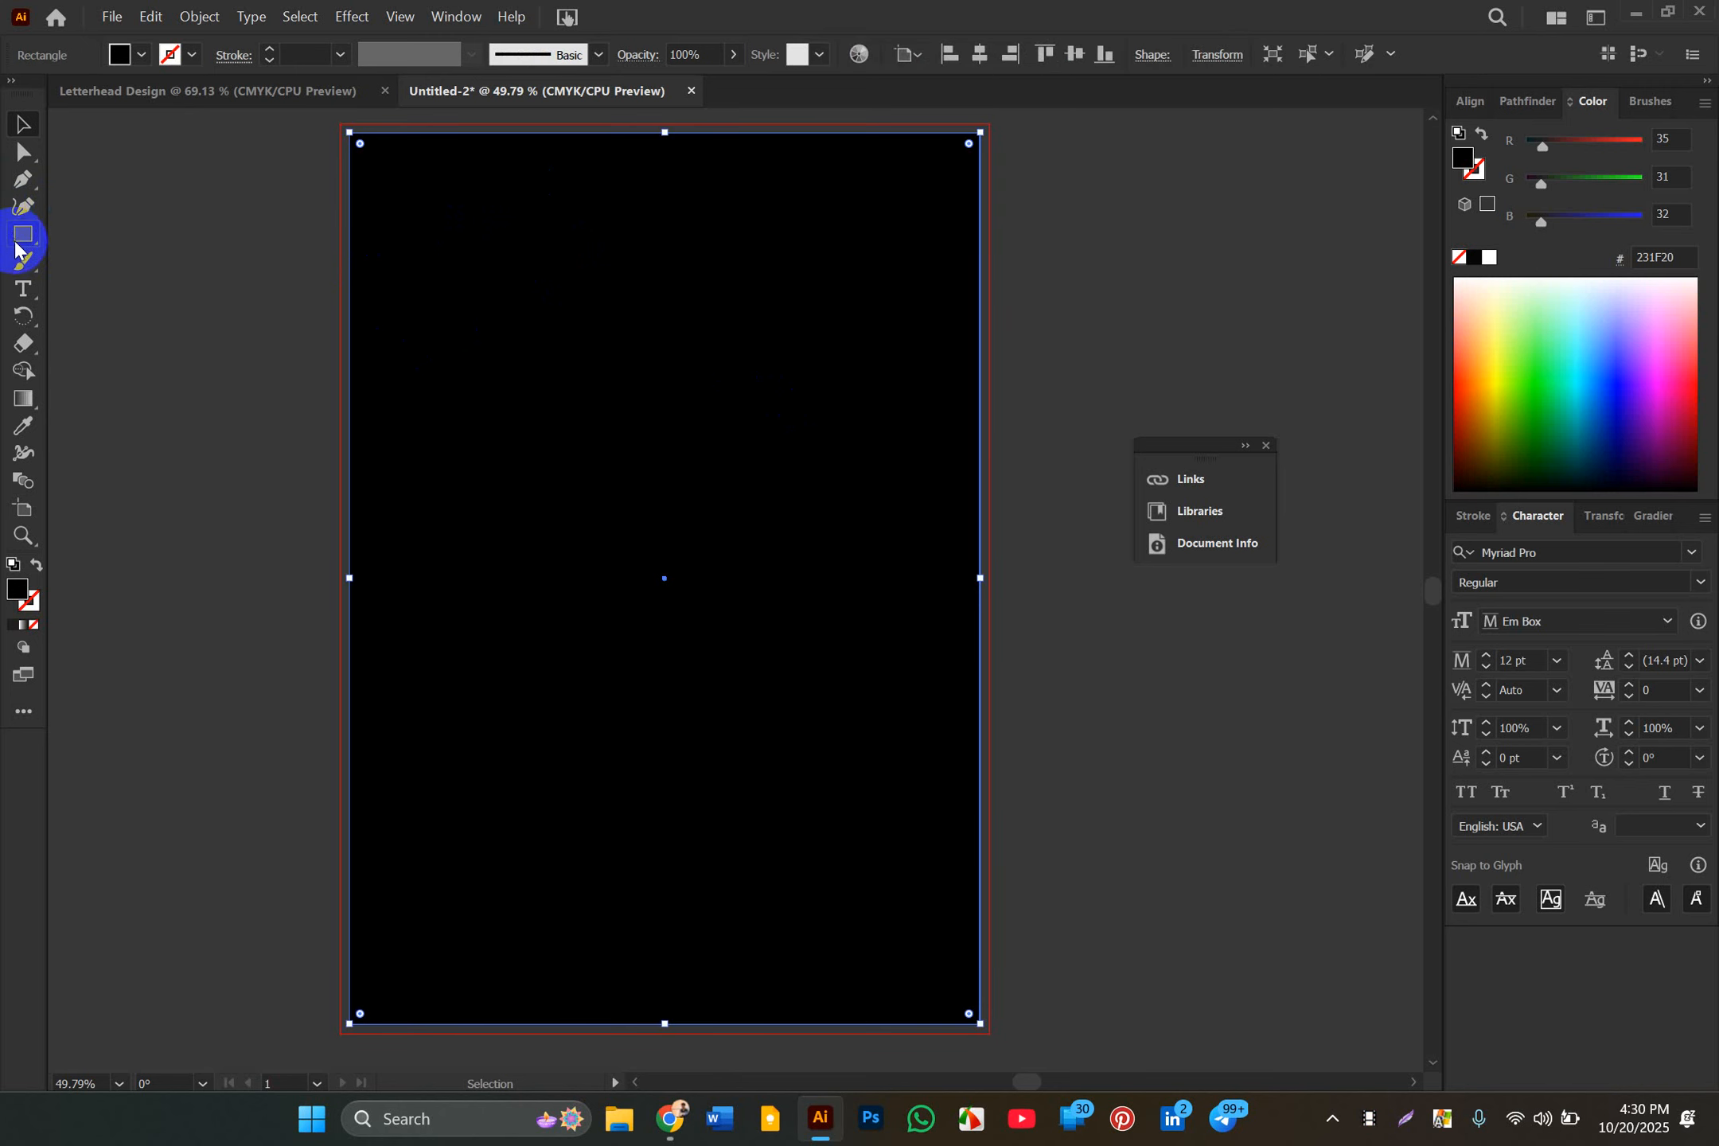
pyautogui.click(195, 14)
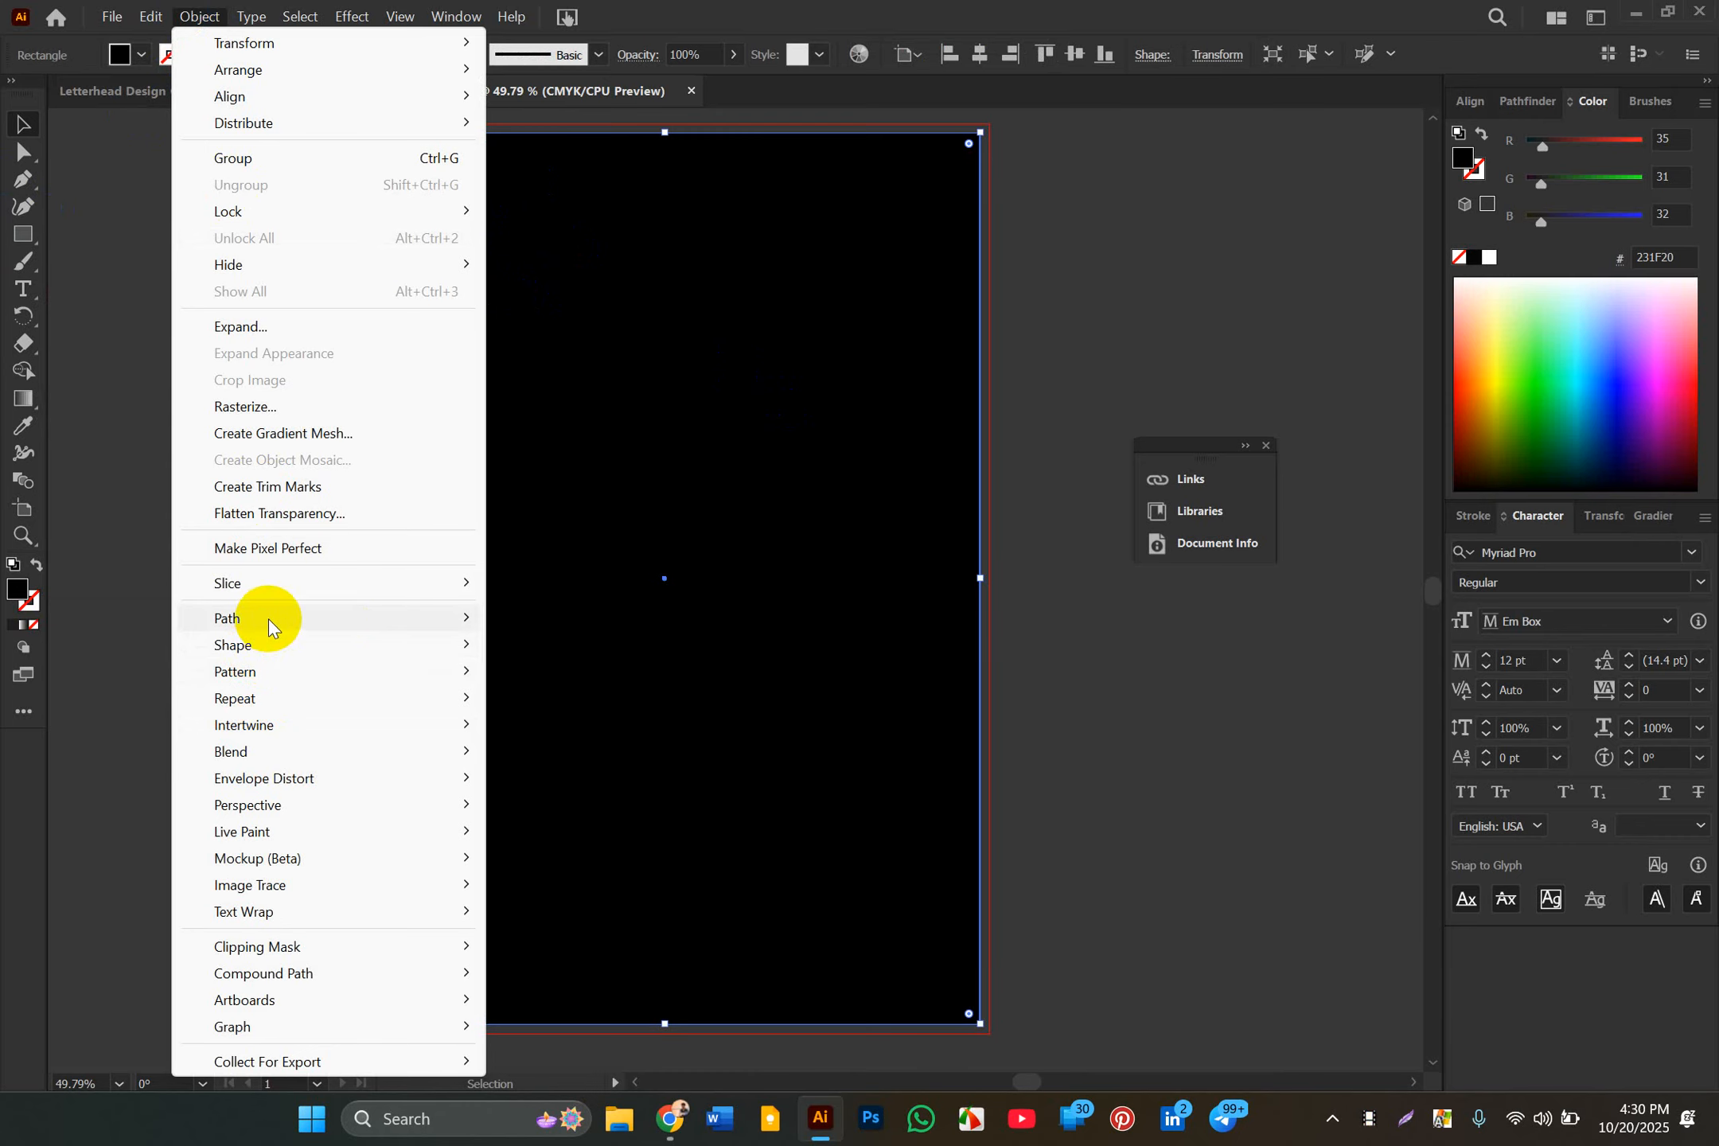
pyautogui.moveTo(269, 617)
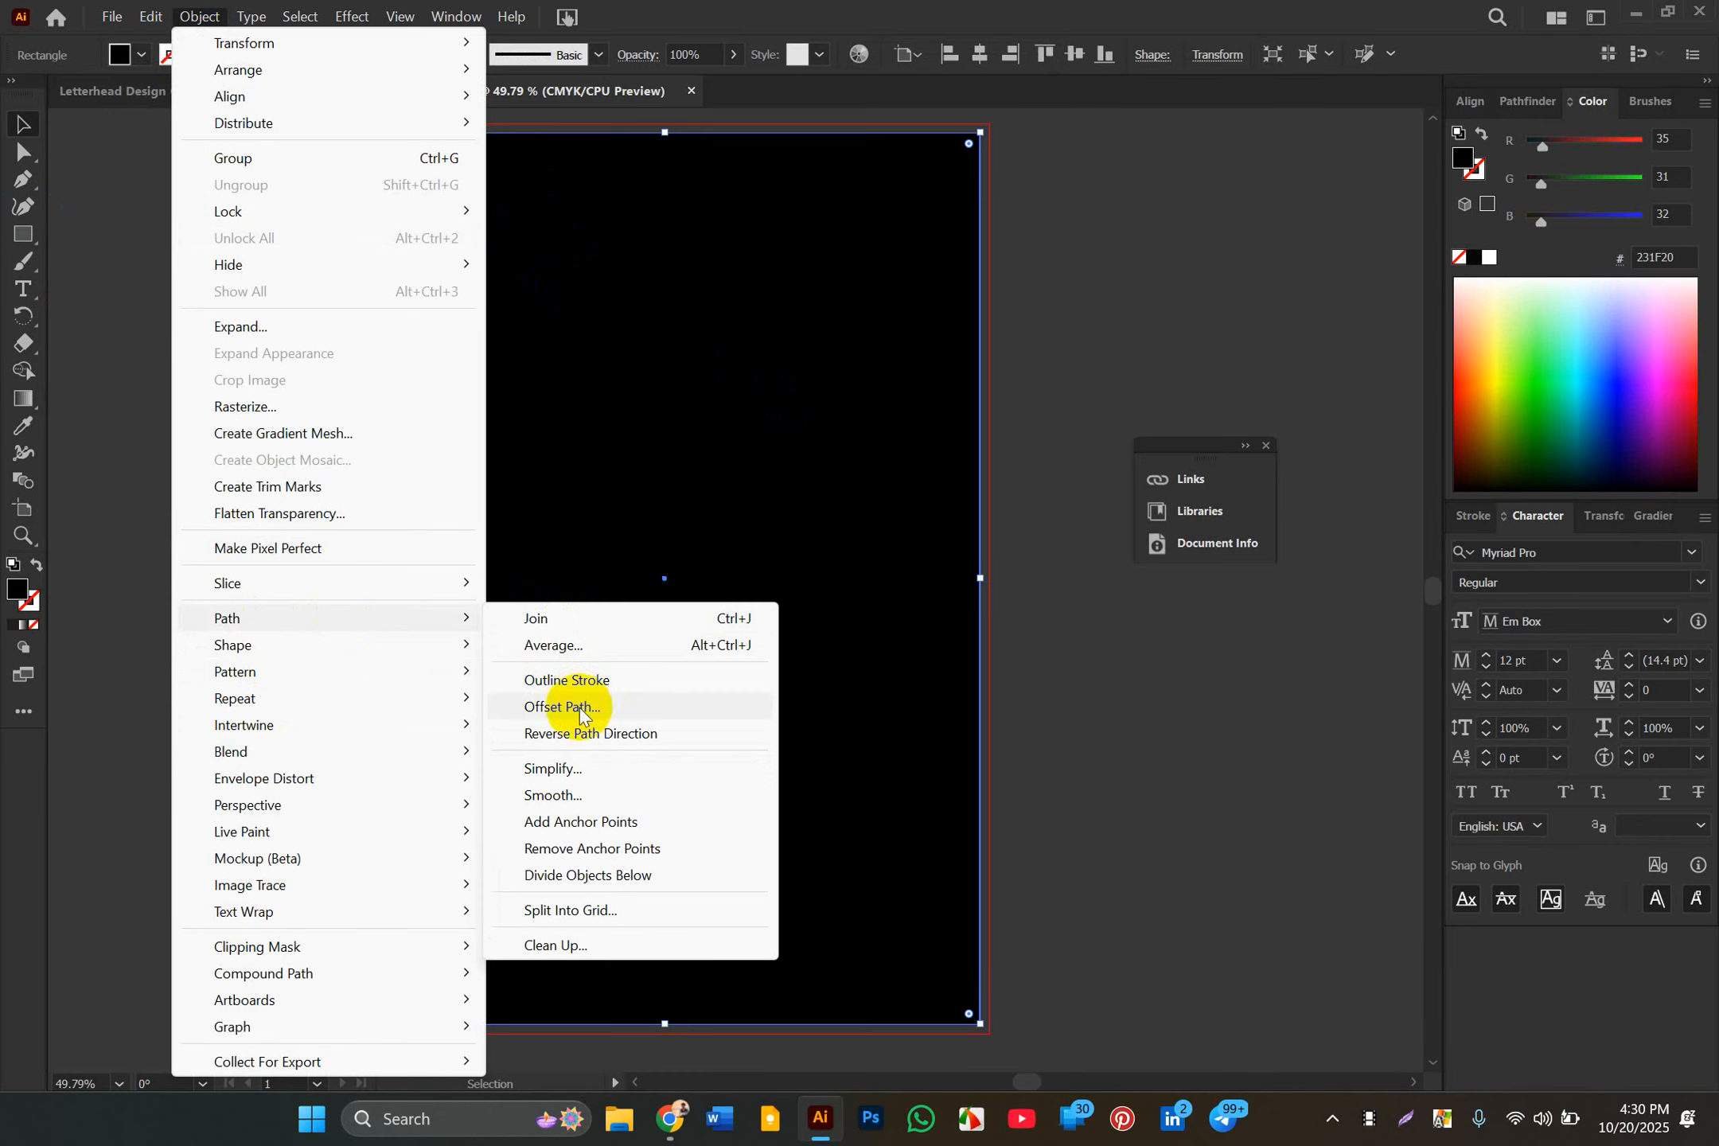
pyautogui.click(563, 706)
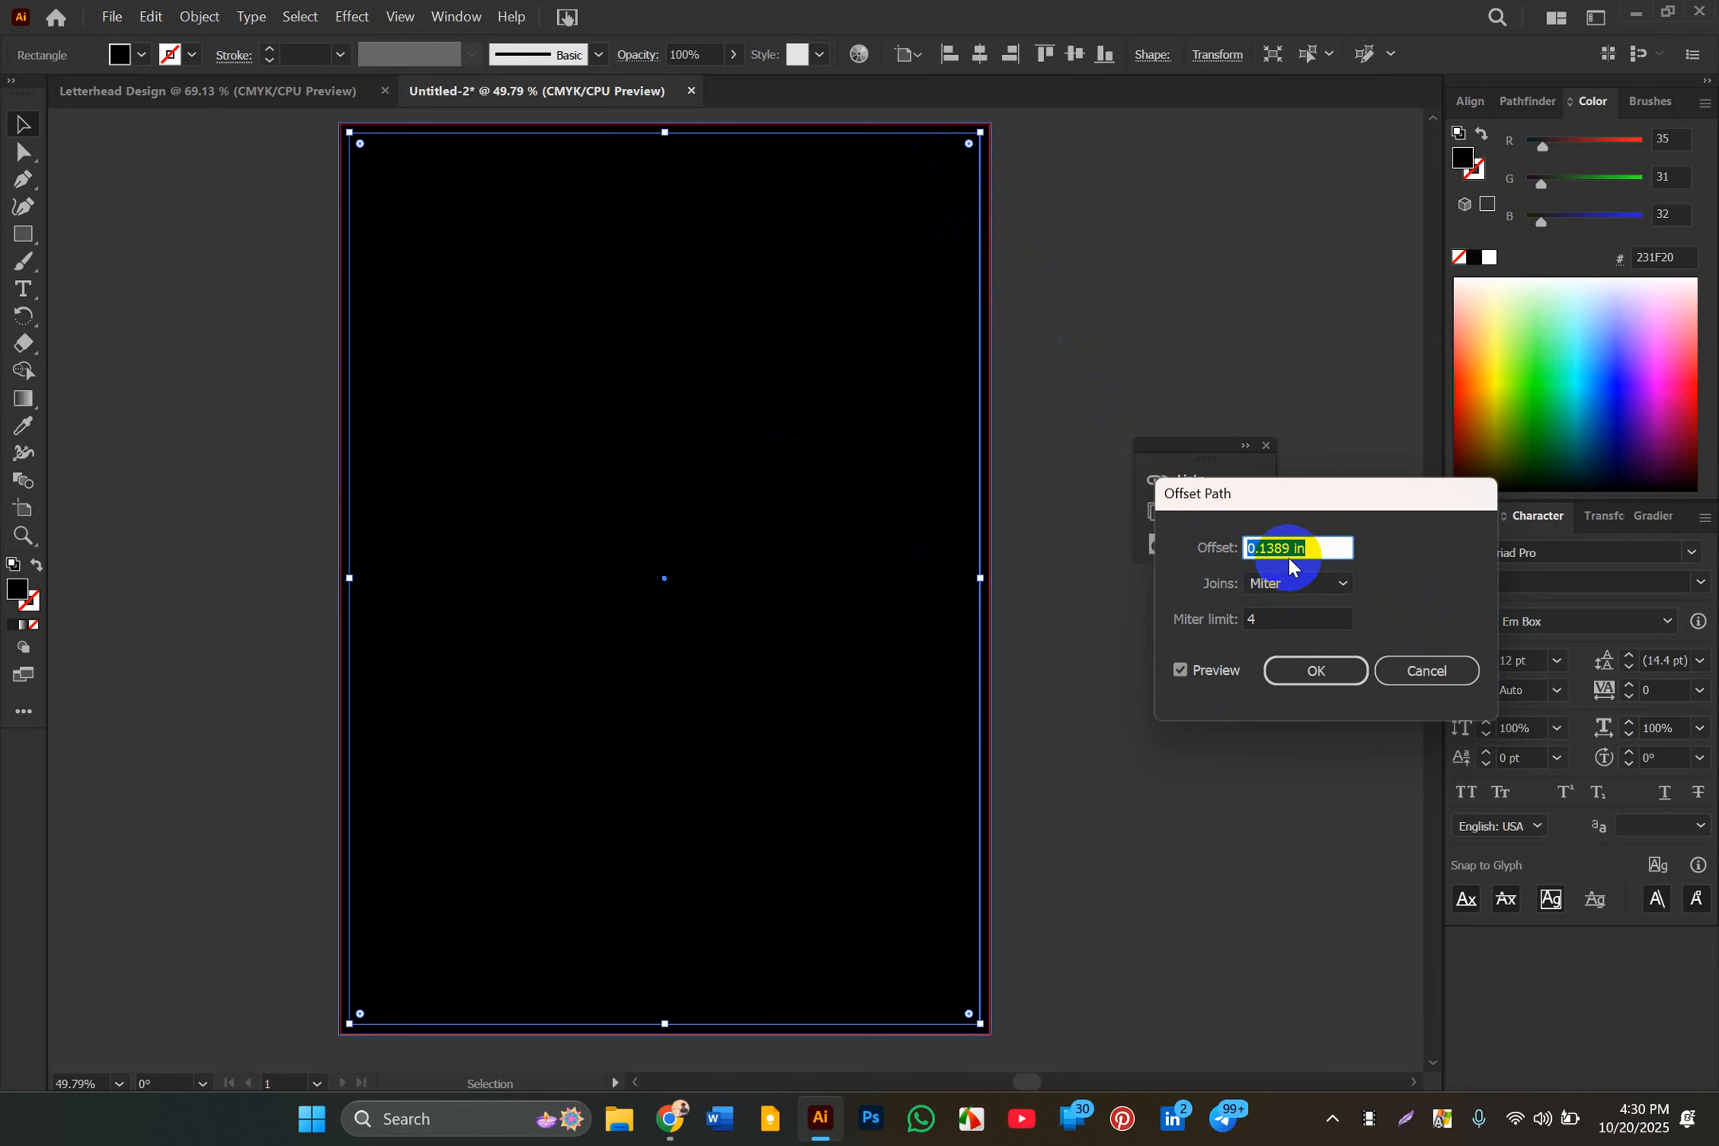
pyautogui.press('BackSpace')
pyautogui.write('0.125')
pyautogui.click(1176, 667)
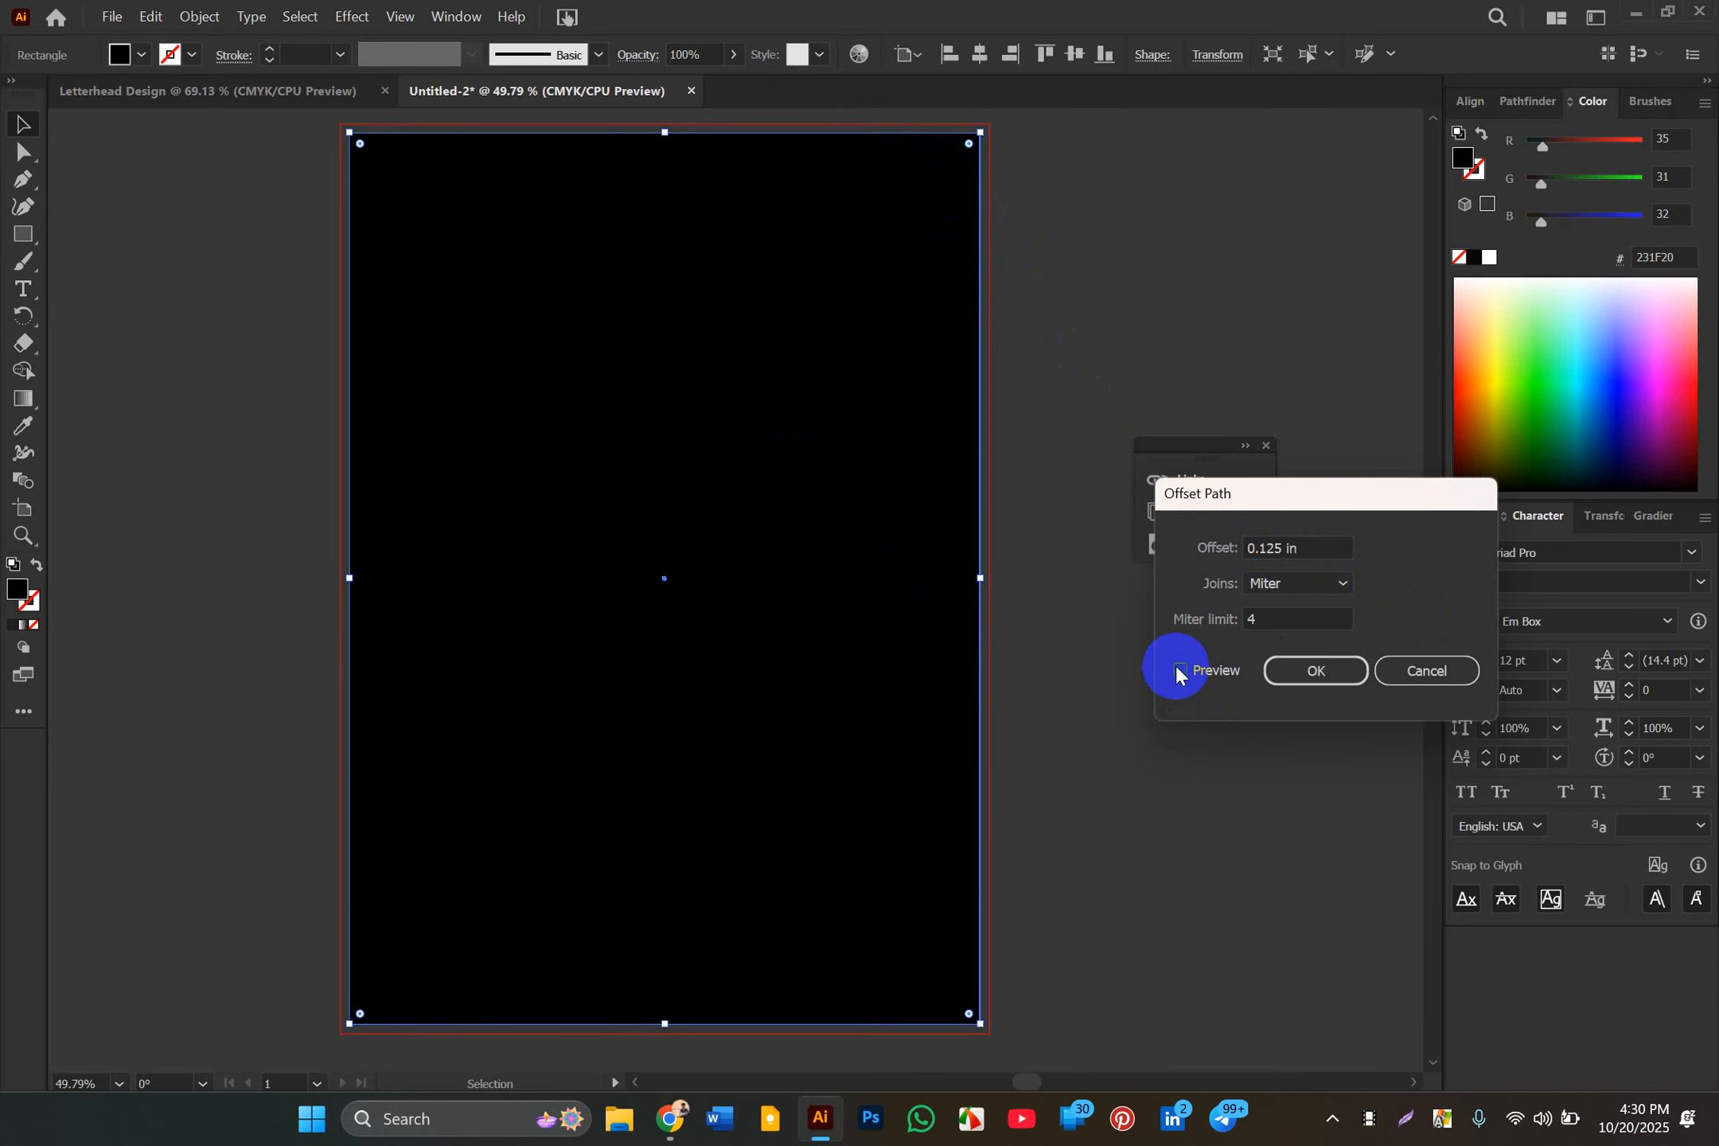
# Step: Compare the rectangle's outward offset with the preview on and off, keeping the Miter joins
pyautogui.click(1176, 666)
pyautogui.click(1176, 667)
pyautogui.click(1176, 667)
pyautogui.click(1176, 668)
pyautogui.click(1176, 668)
pyautogui.click(1176, 668)
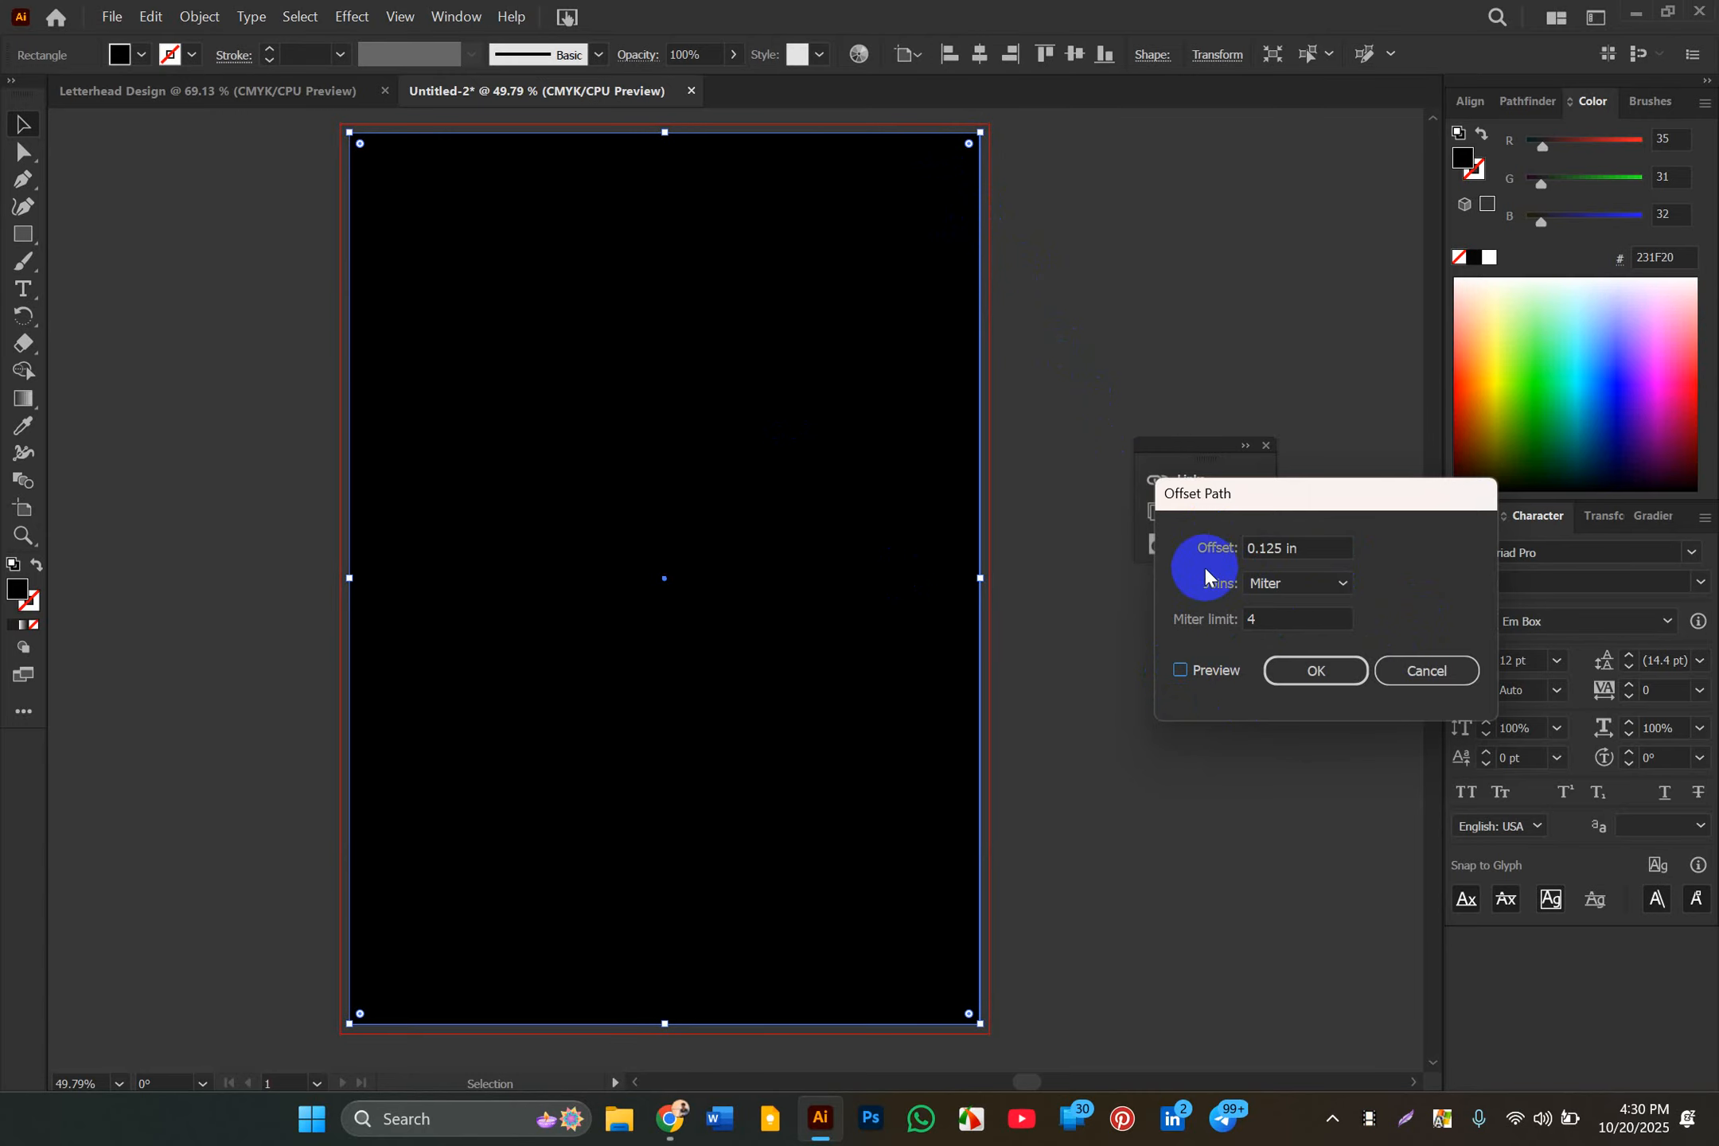
pyautogui.click(1310, 670)
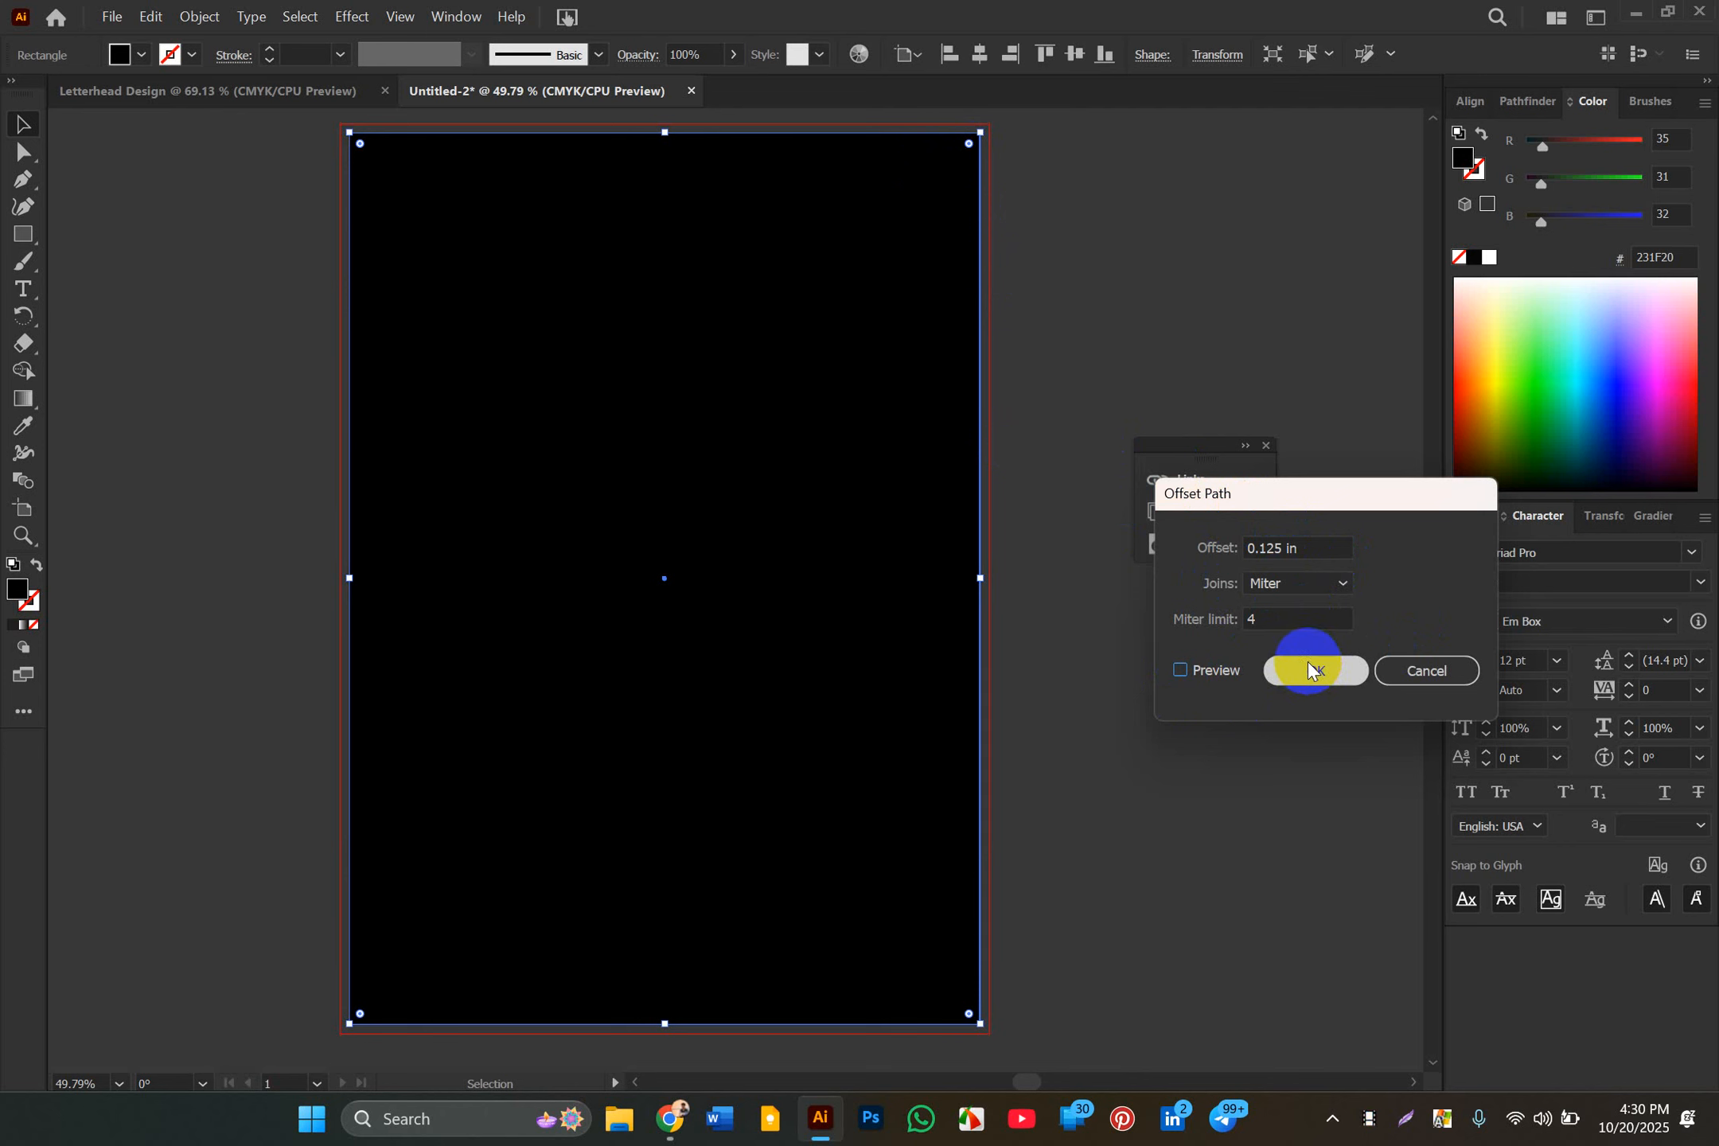
pyautogui.click(1305, 586)
pyautogui.click(1305, 582)
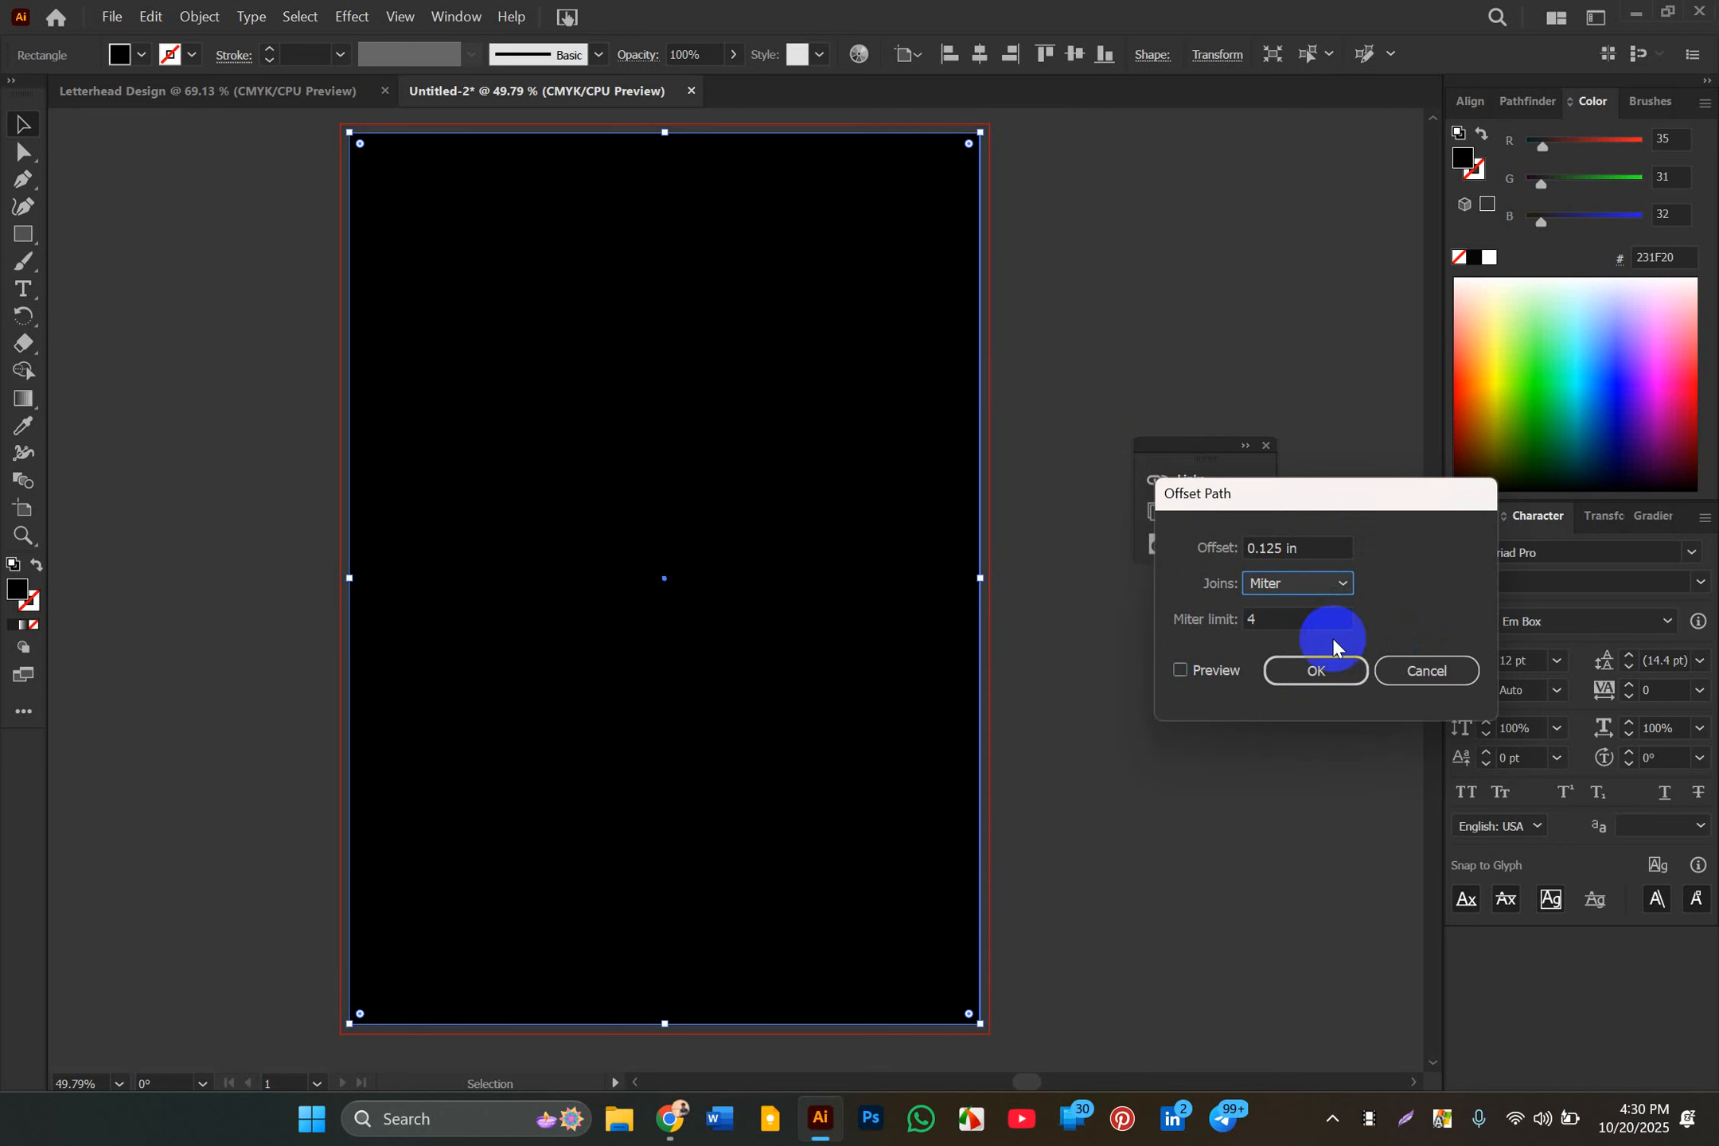
pyautogui.click(1398, 668)
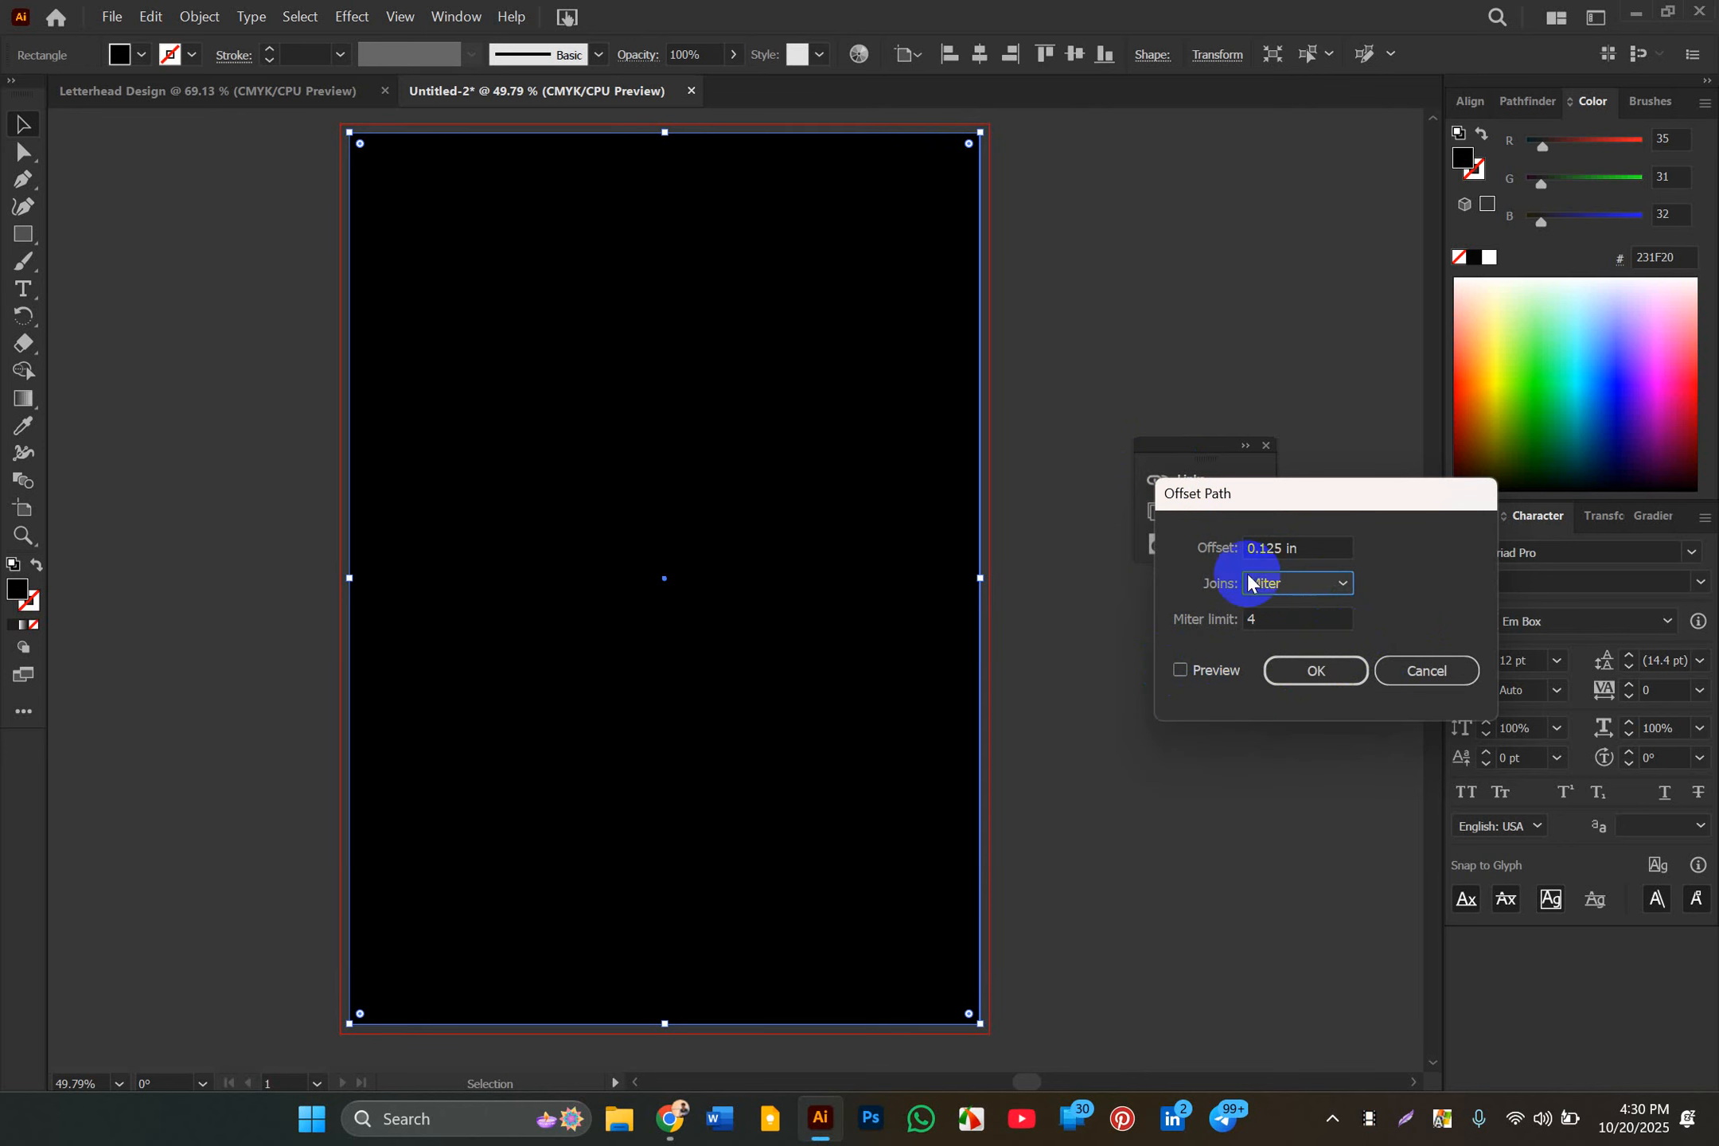
pyautogui.click(1181, 672)
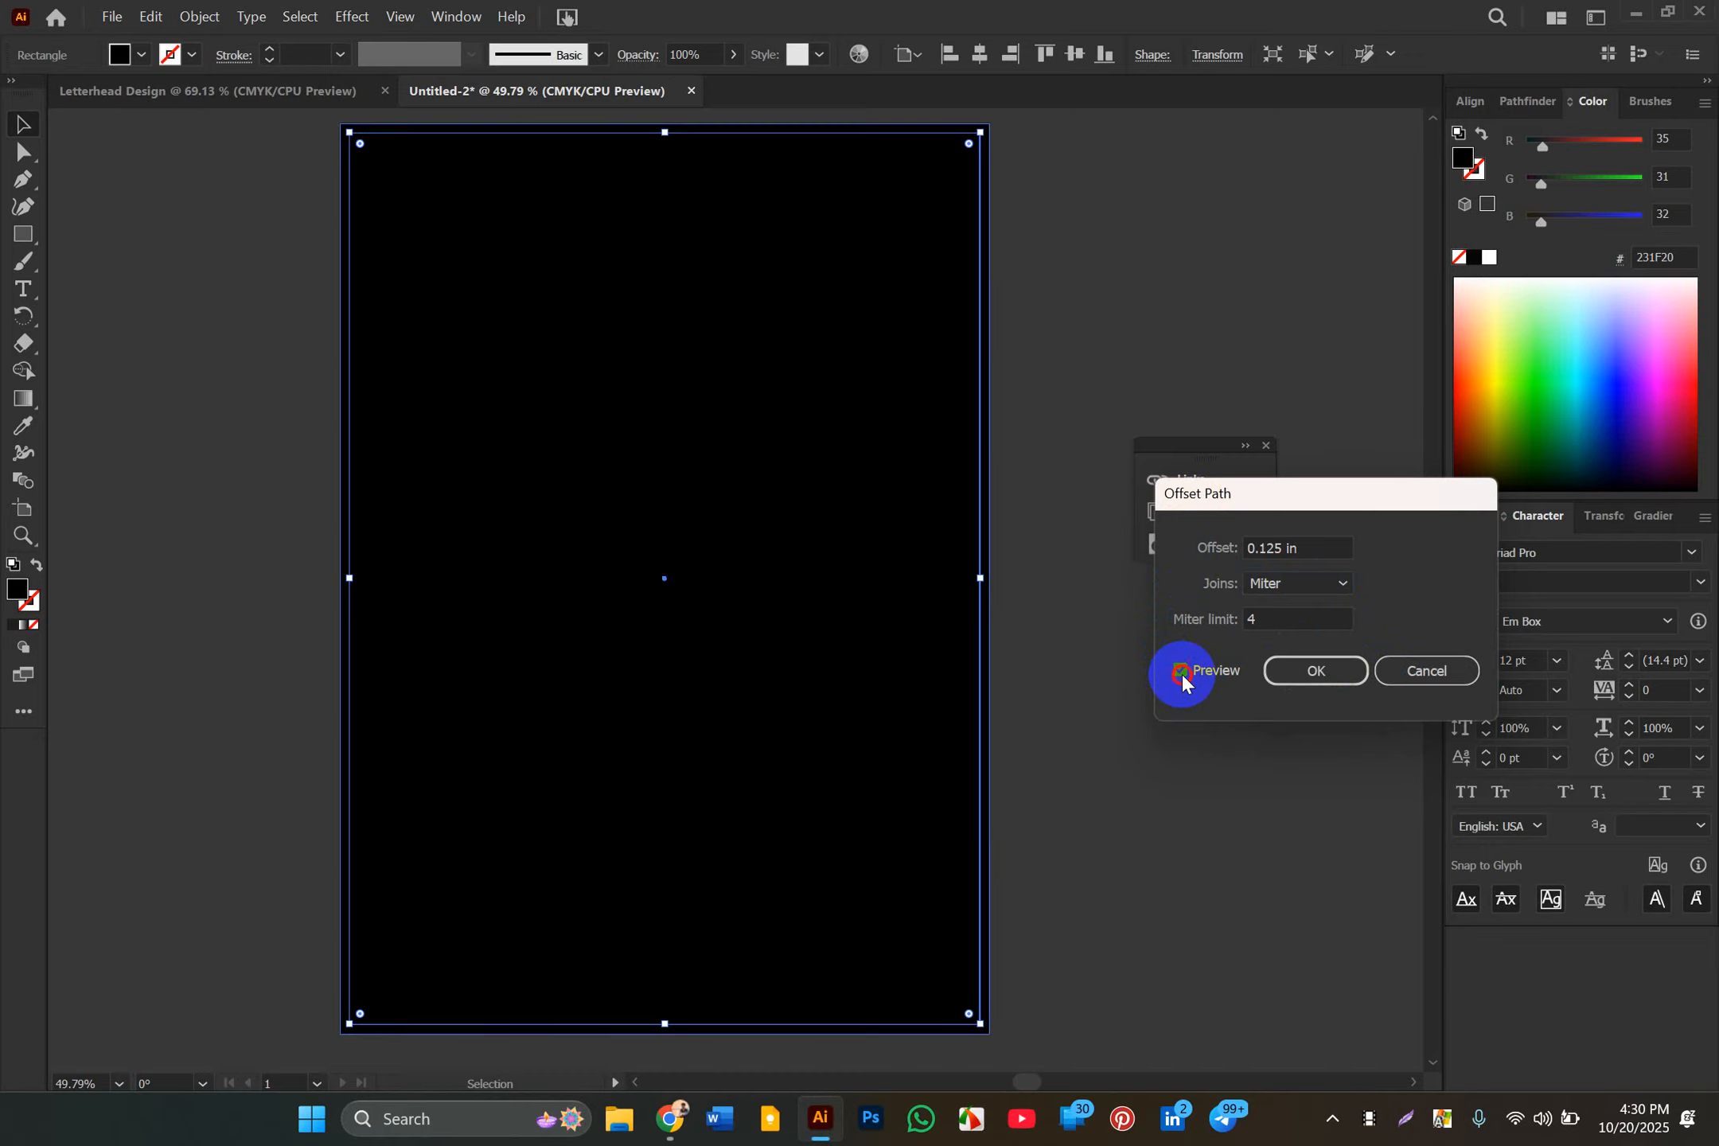
# Step: Set the offset to -0.125 in, preview it and apply it to create an inset copy of the full-page rectangle
pyautogui.click(1272, 549)
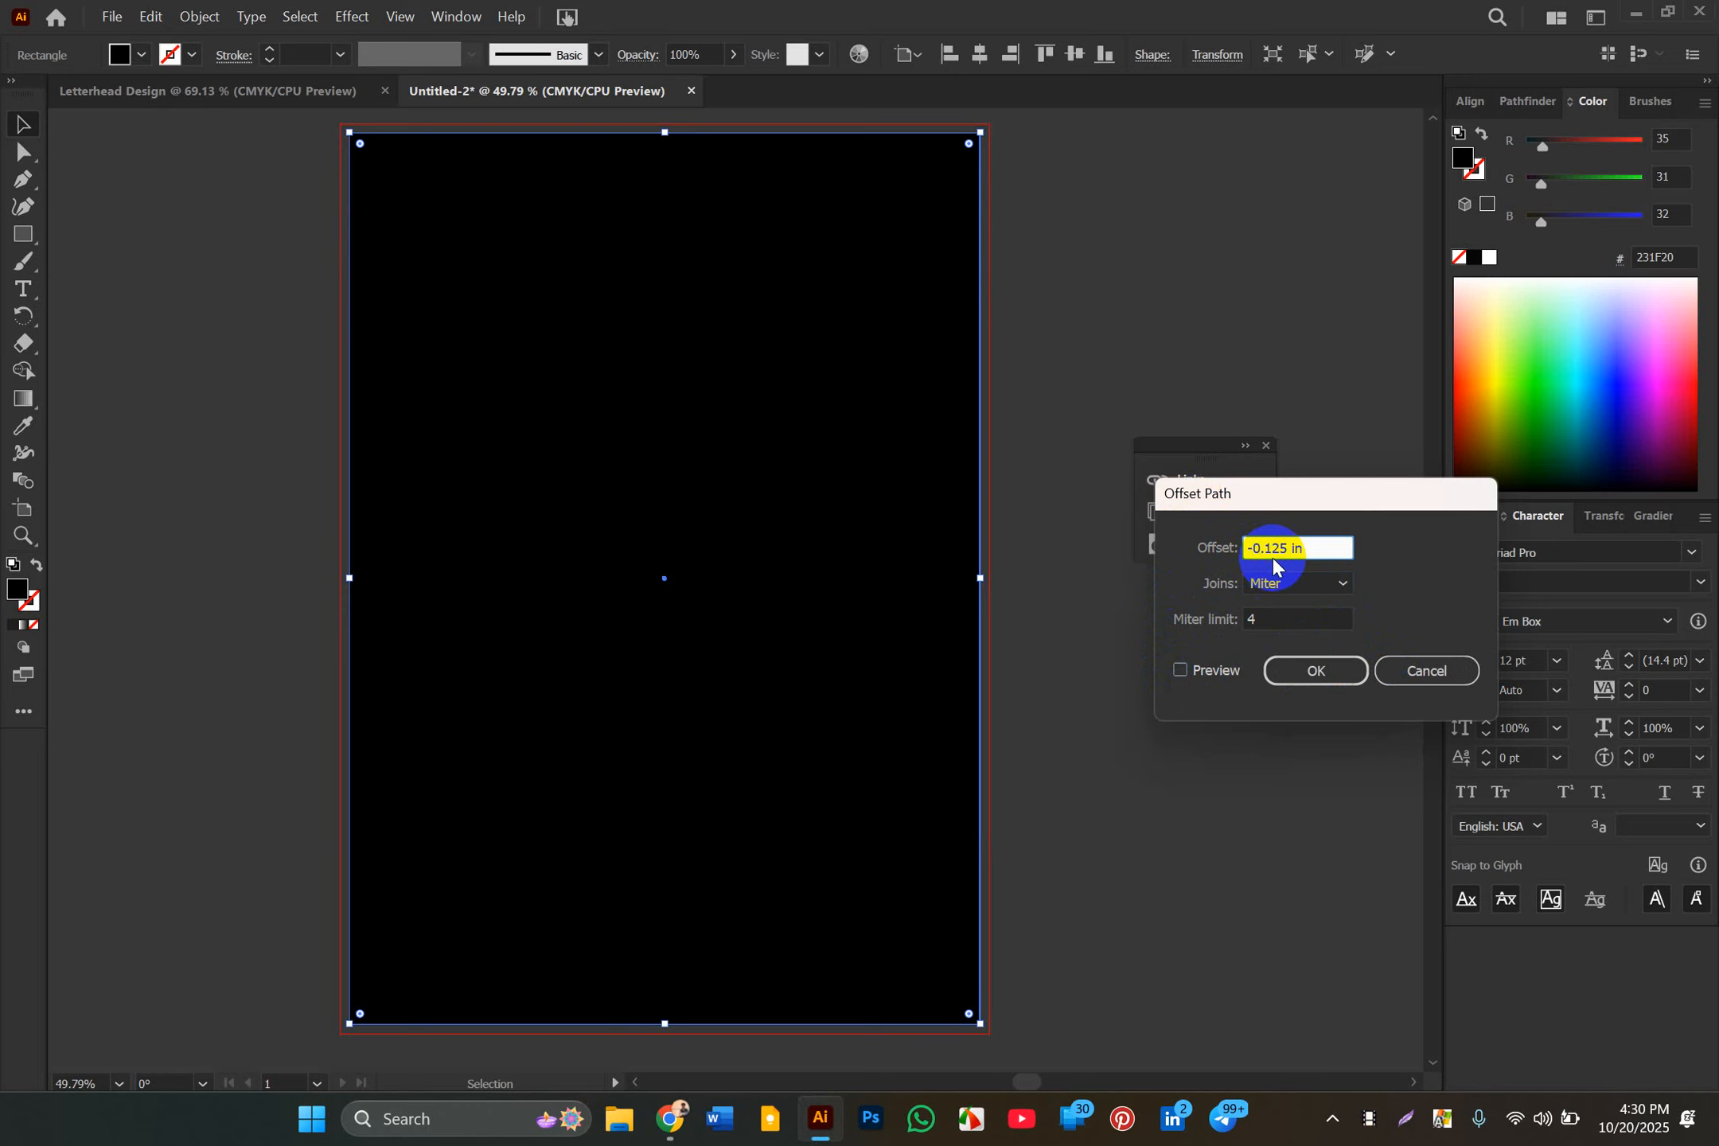
pyautogui.click(1183, 672)
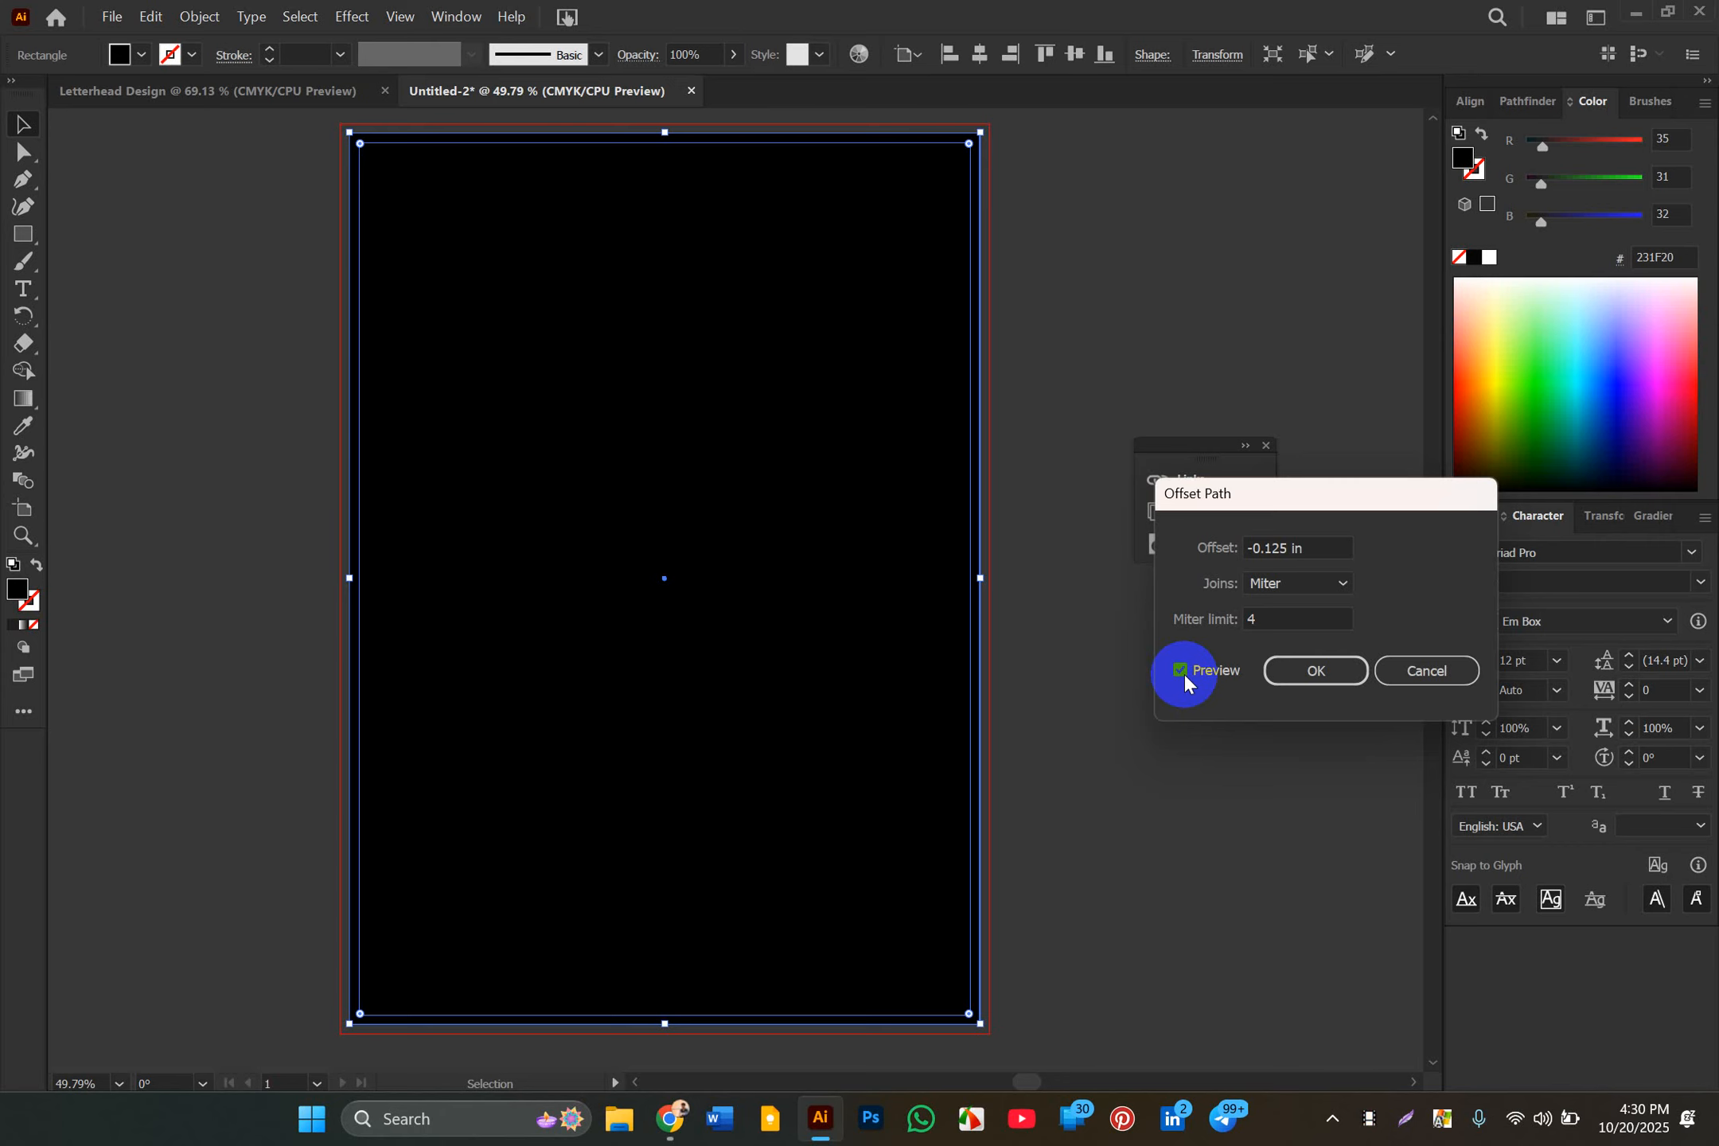
pyautogui.click(1339, 668)
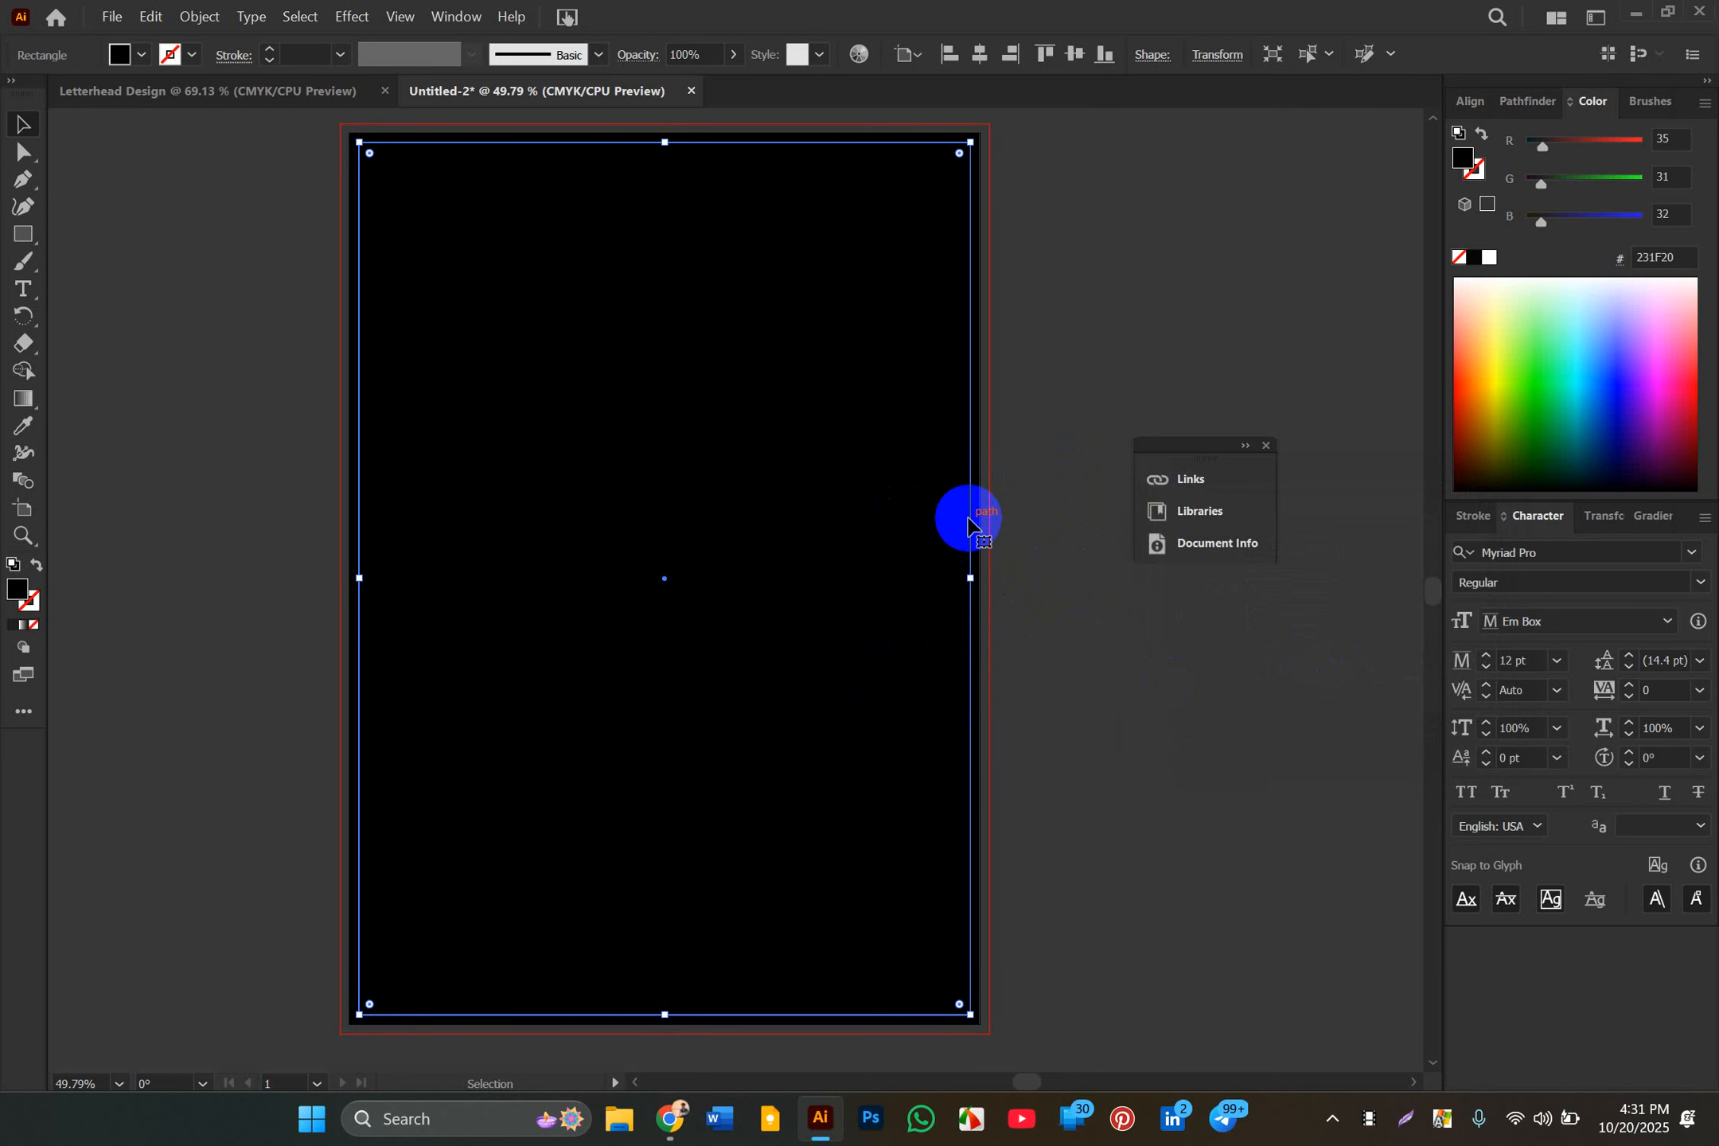
# Step: Convert the inset rectangle into guides that mark the page's safe margin
pyautogui.rightClick(967, 522)
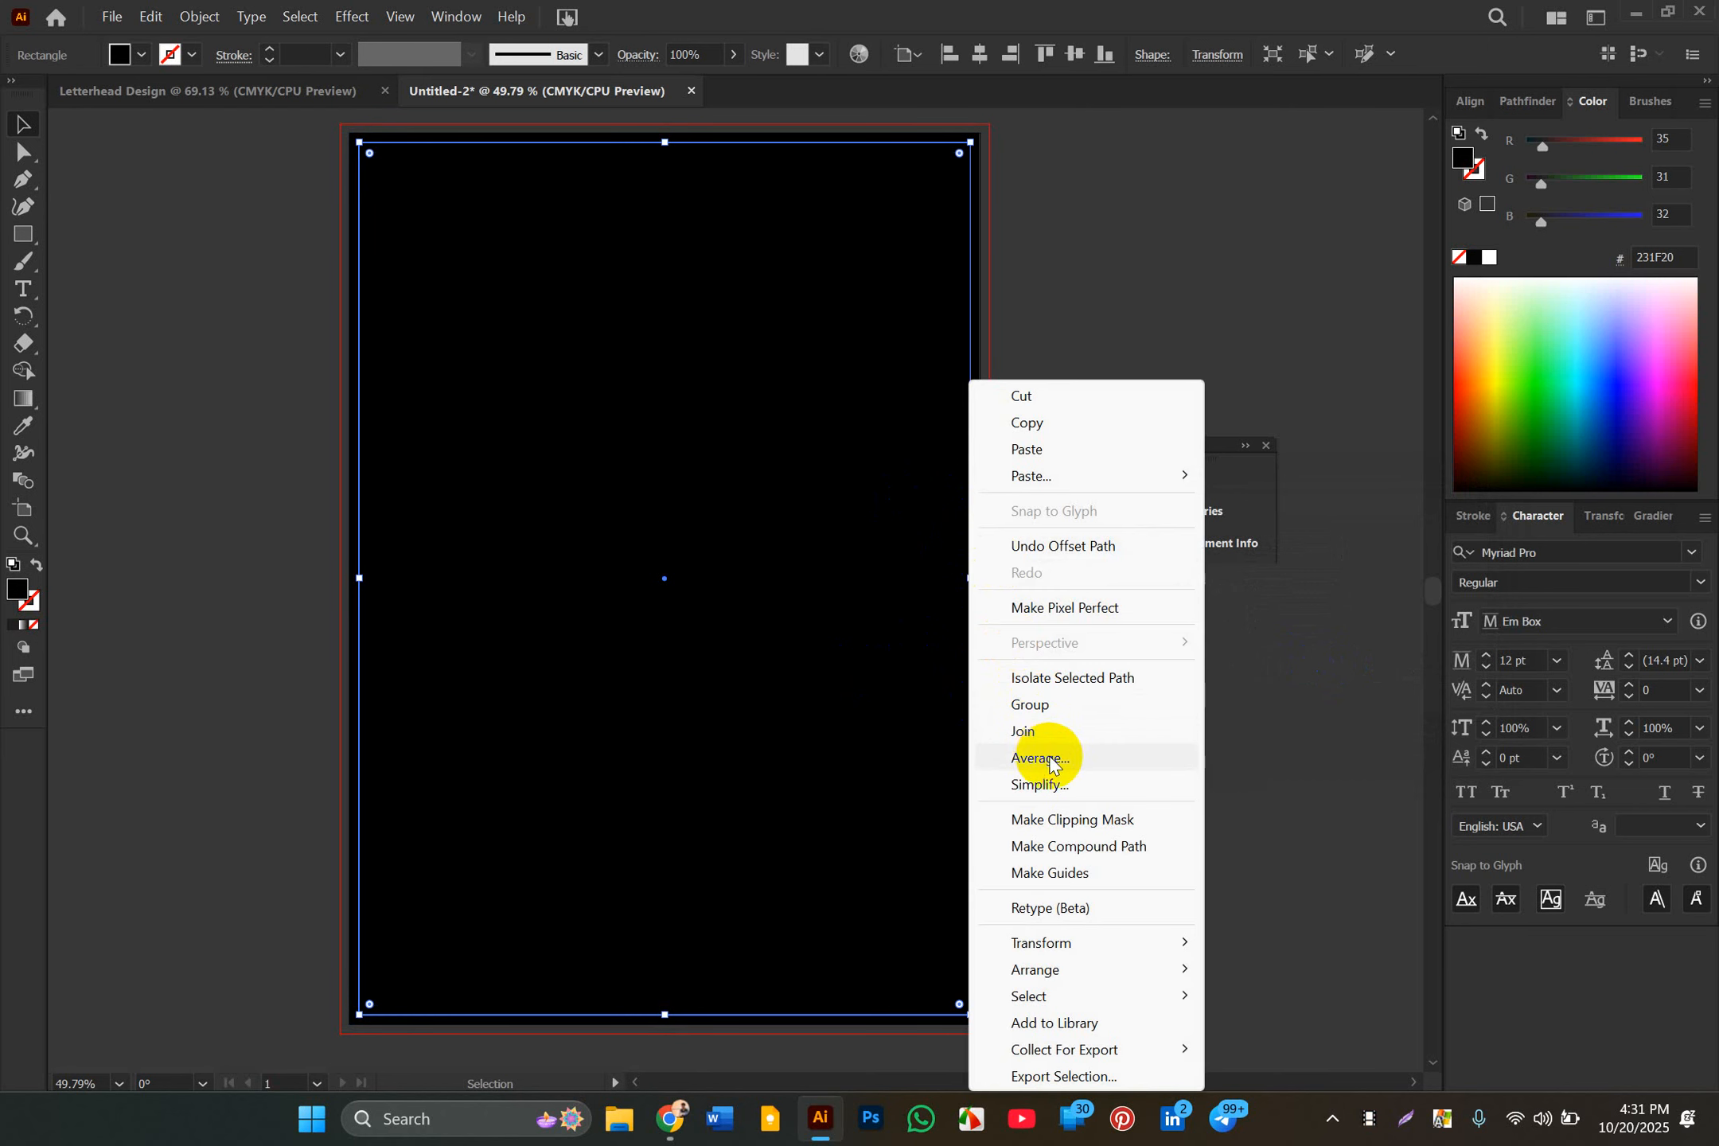
pyautogui.click(1059, 873)
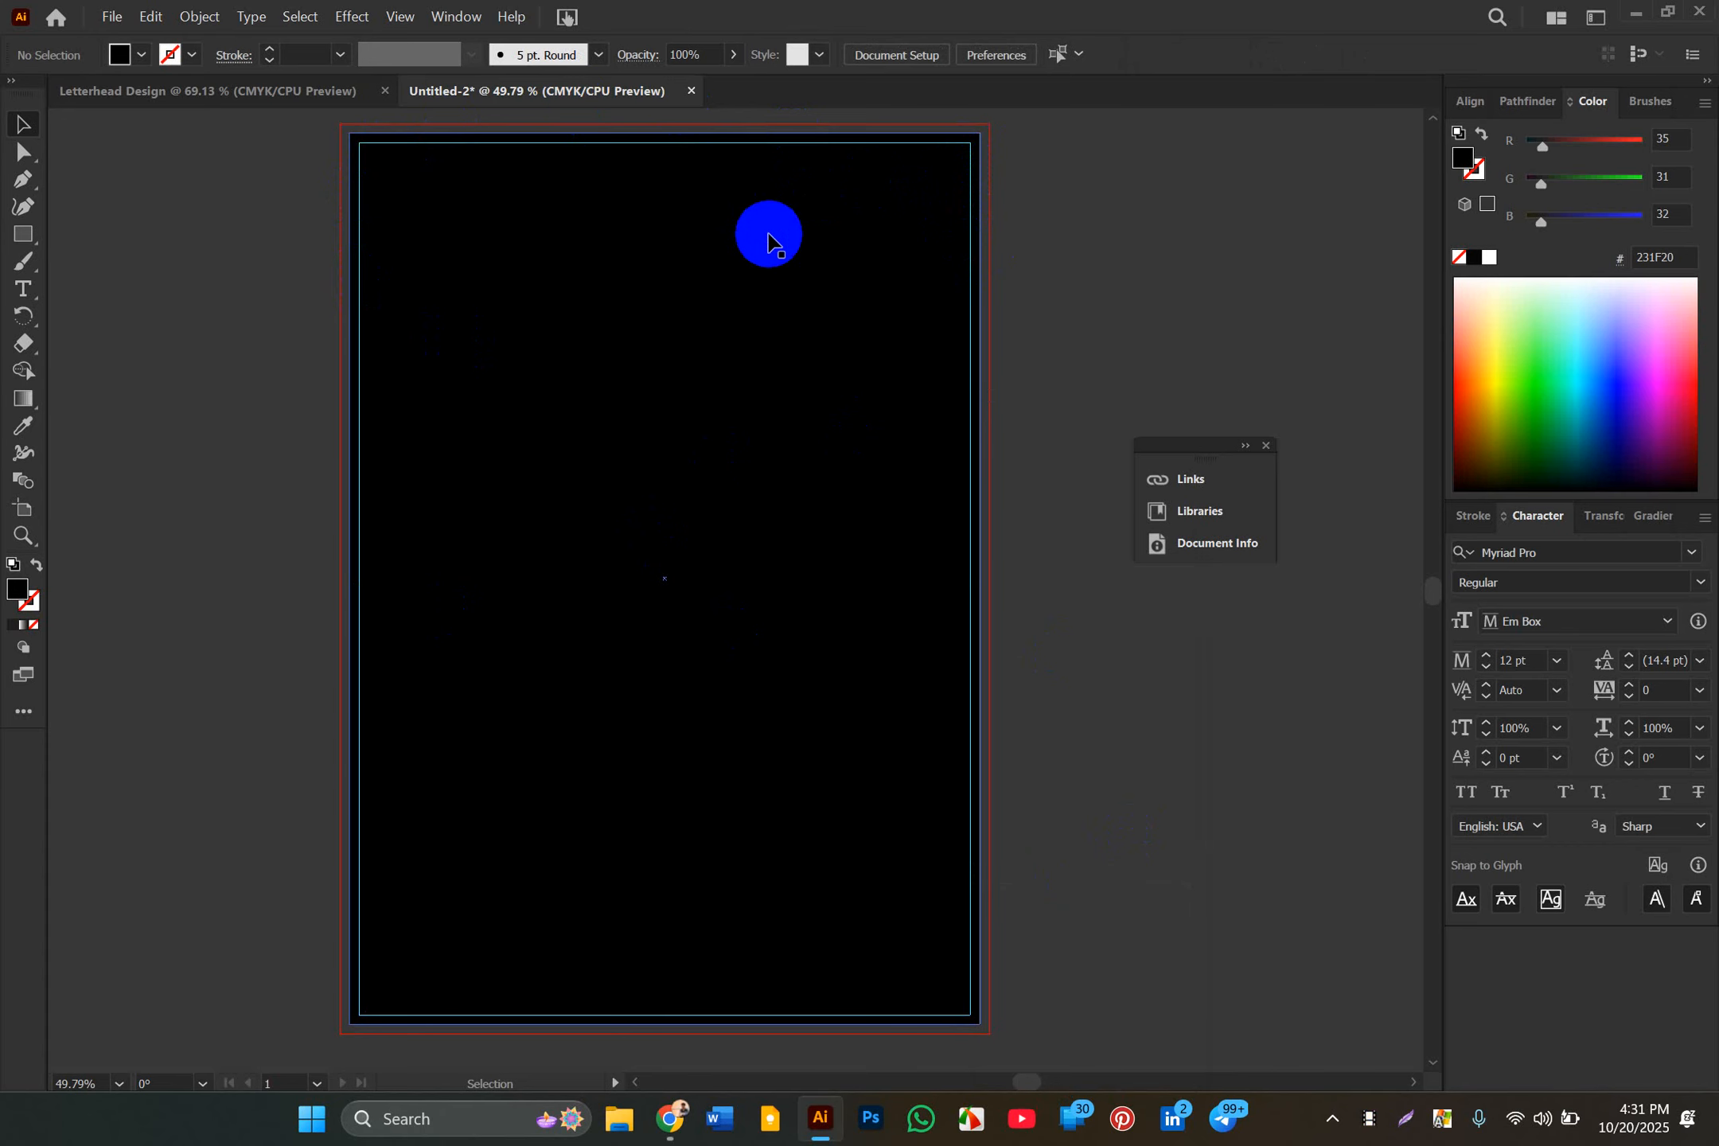
pyautogui.rightClick(970, 316)
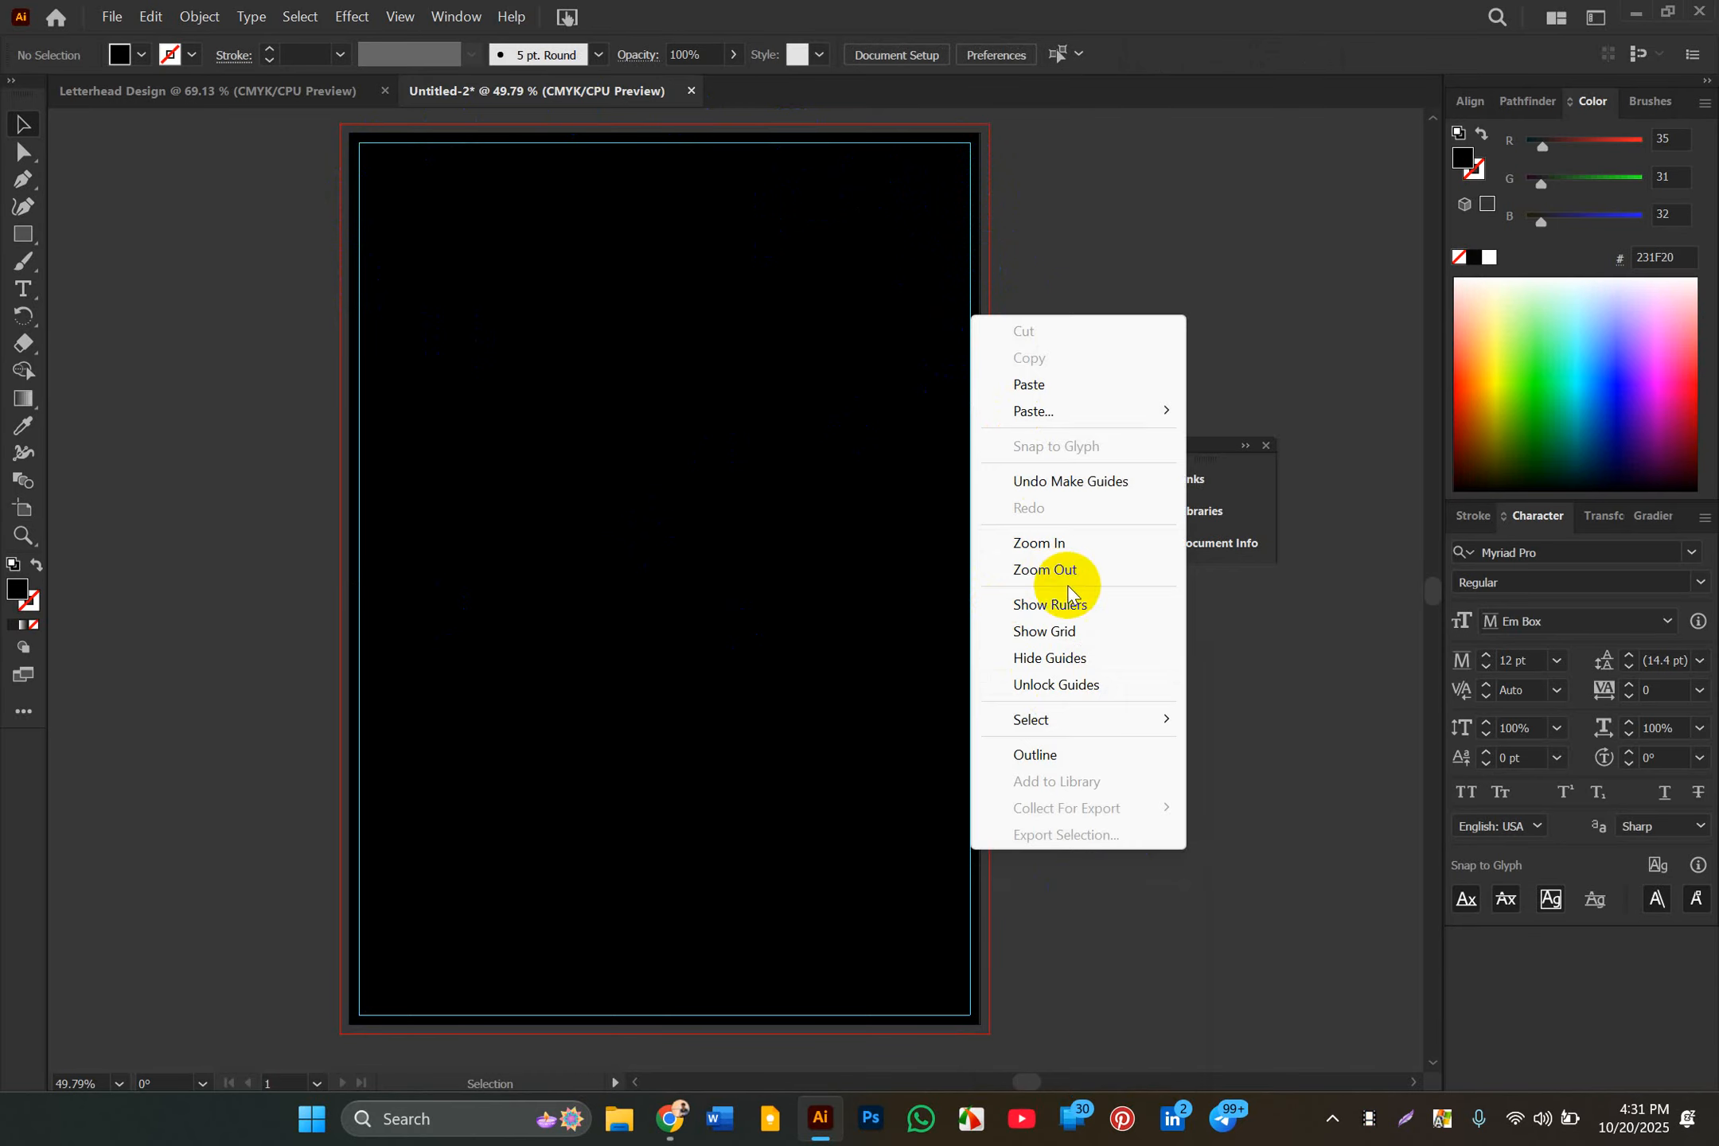
pyautogui.click(1056, 192)
# Step: Move the full-page rectangle aside to reveal the margin guides, undo the move and clear the selection
pyautogui.click(832, 382)
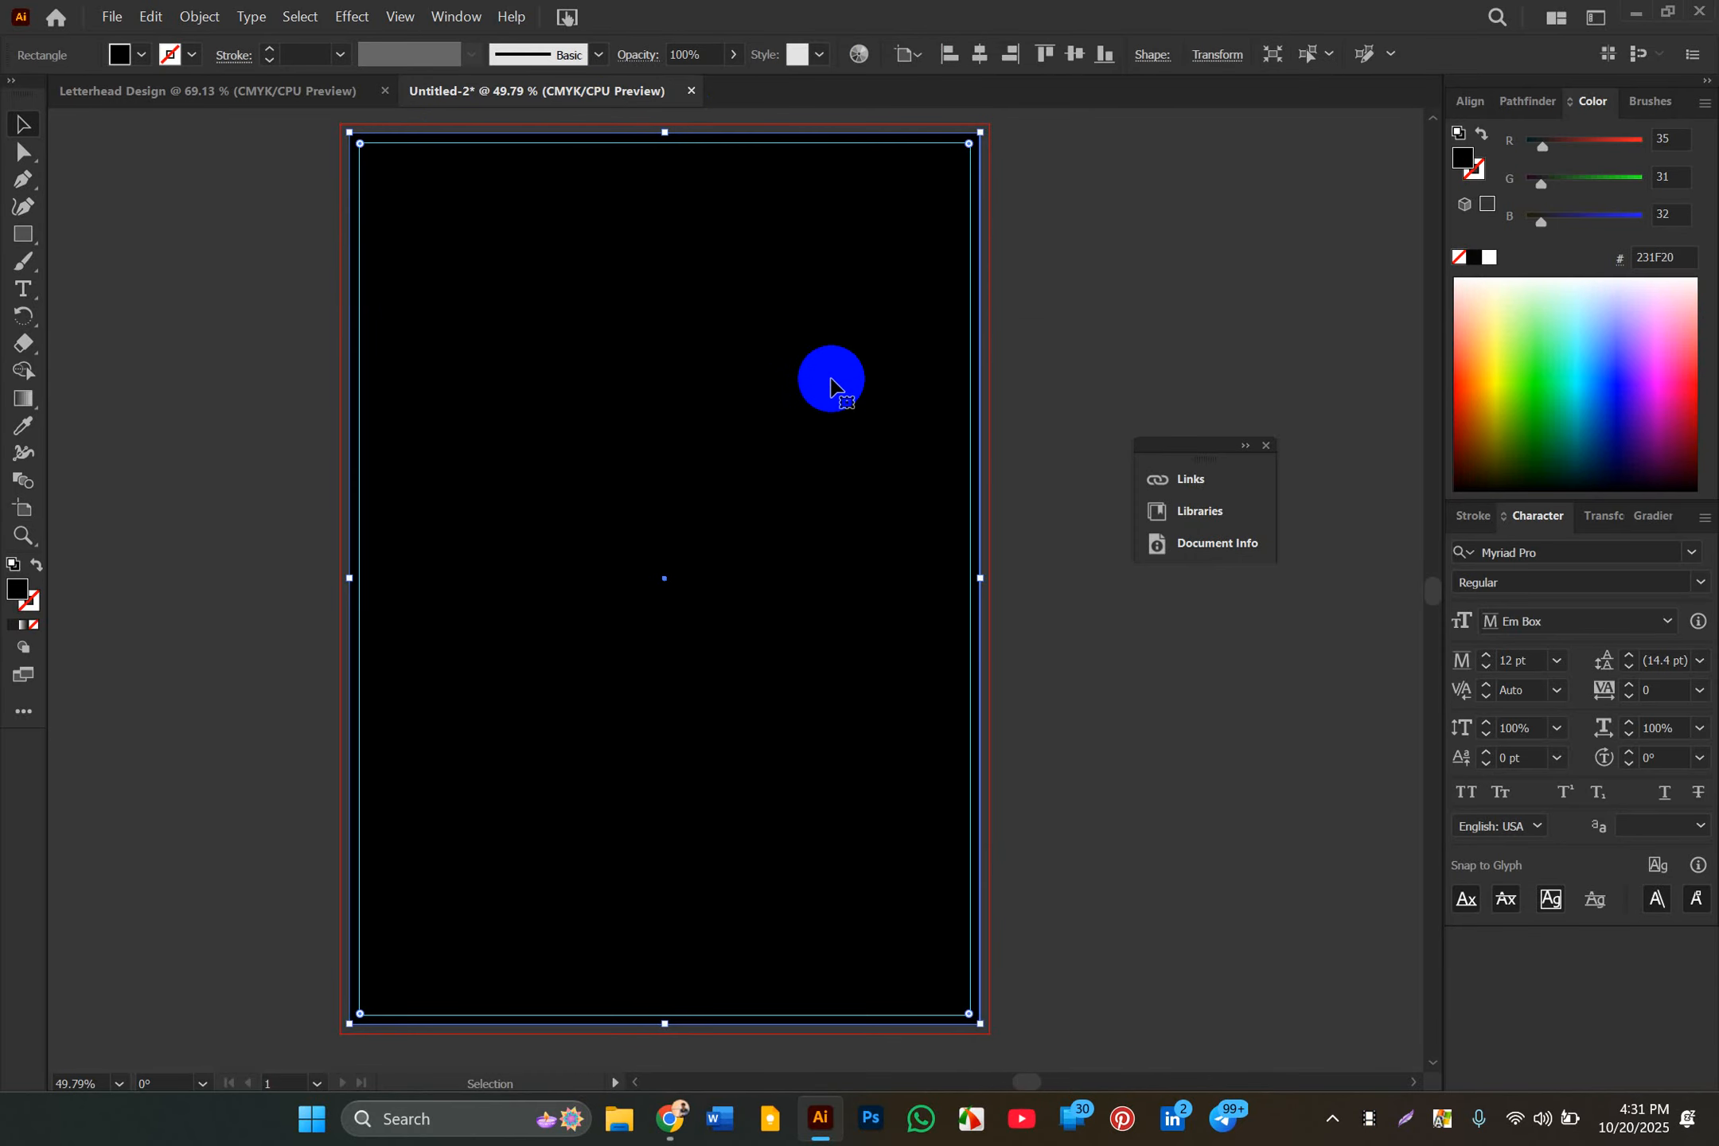
pyautogui.moveTo(697, 385); pyautogui.dragTo(700, 450)
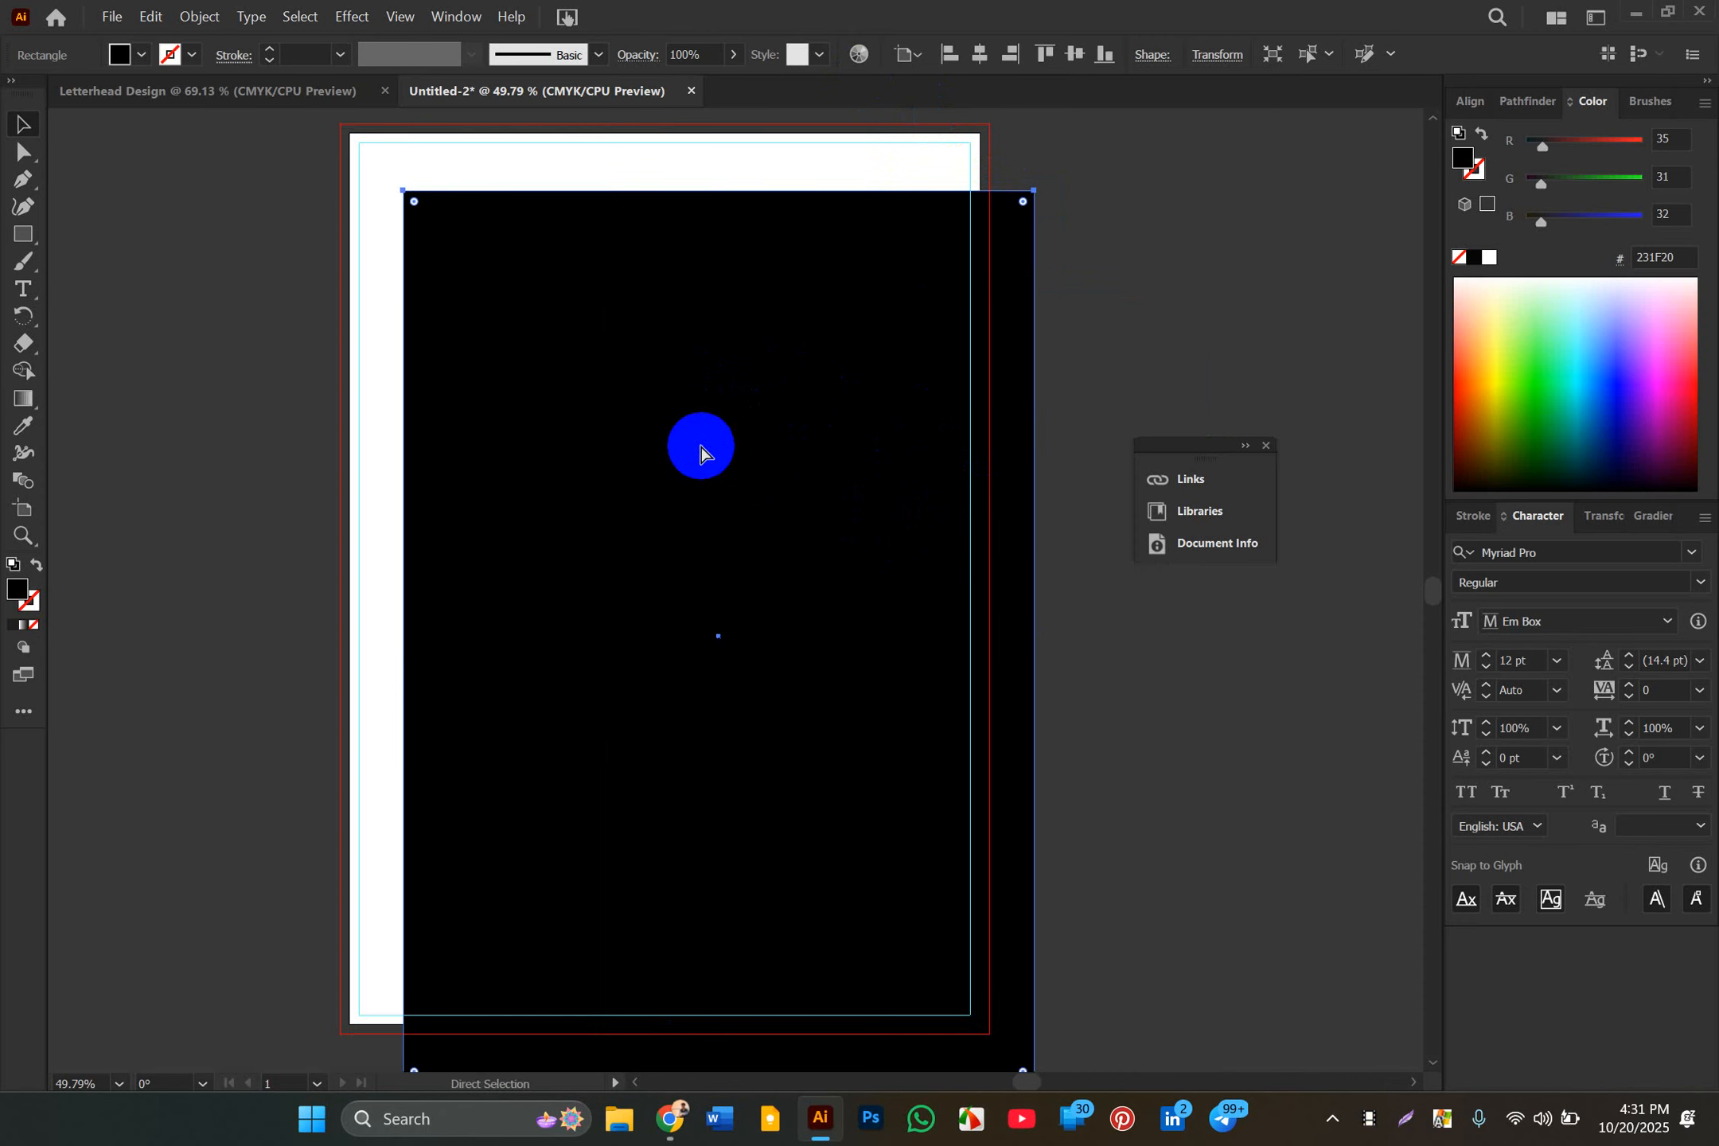
pyautogui.hotkey('ctrl', 'z')
pyautogui.hotkey('ctrl', 'z')
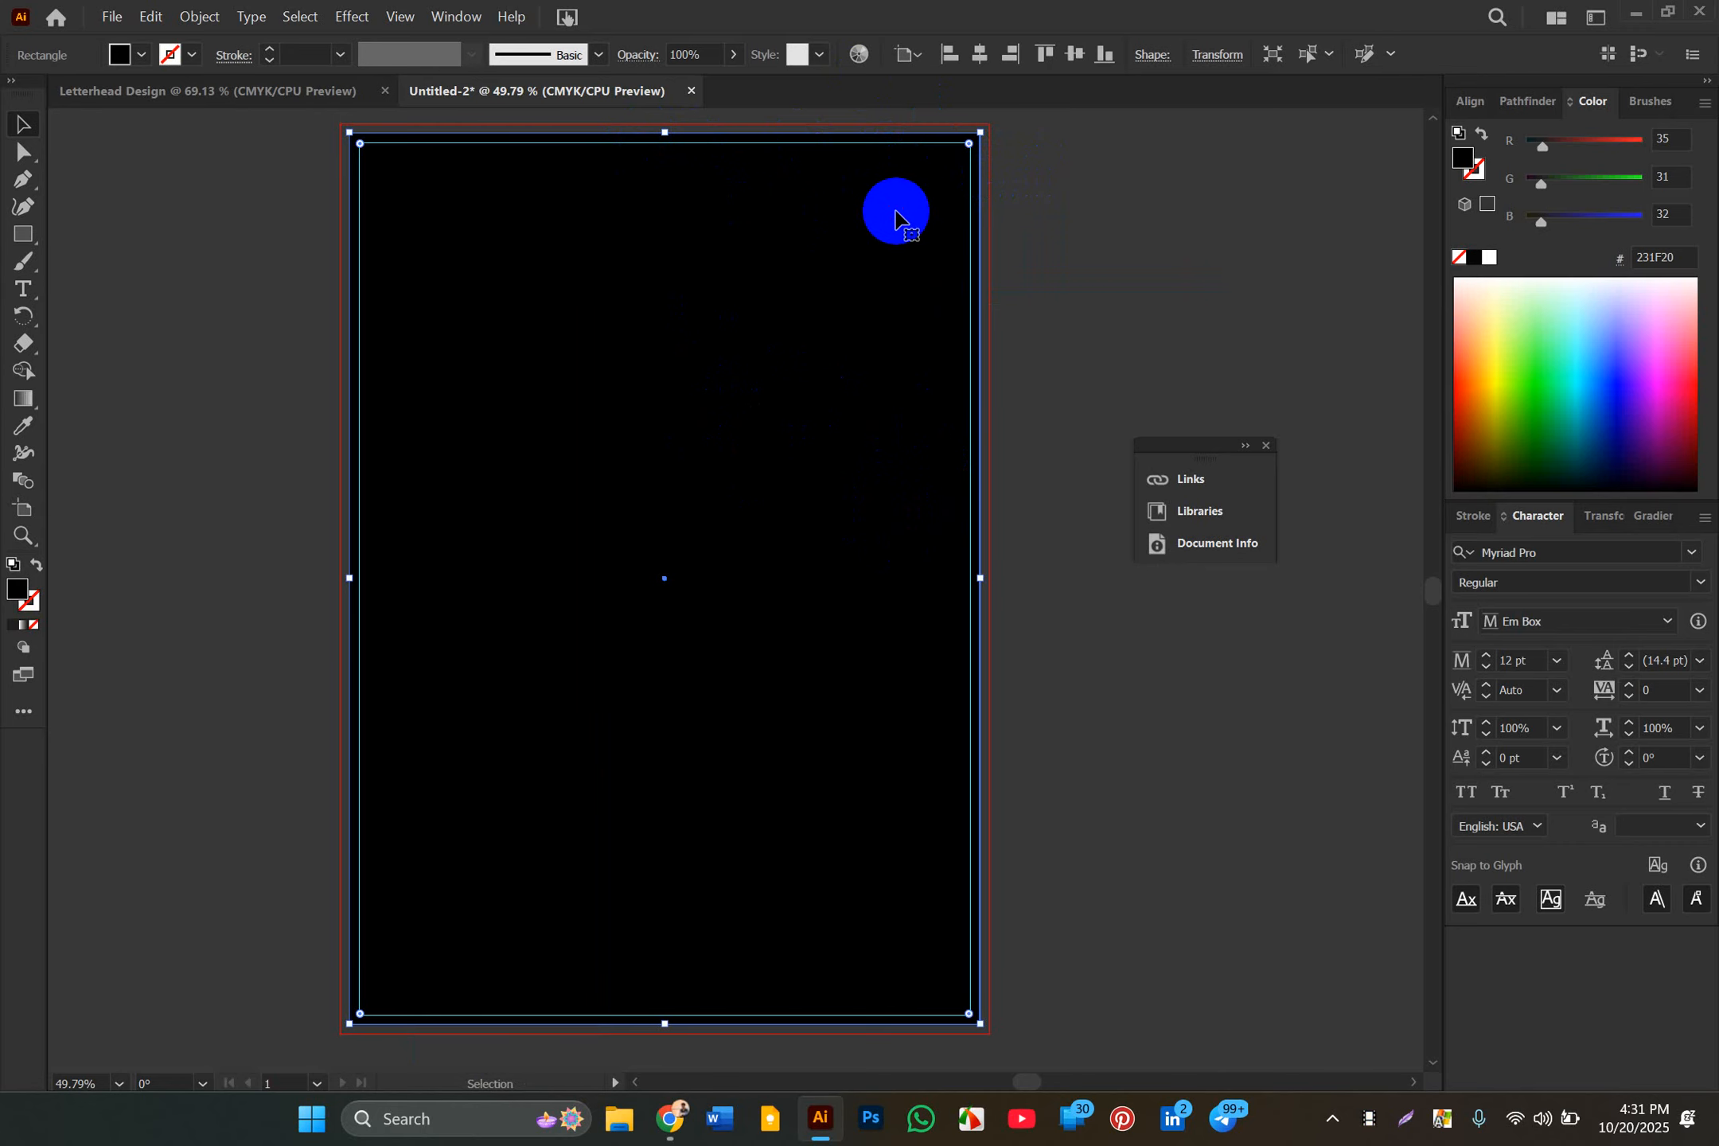
pyautogui.click(1184, 201)
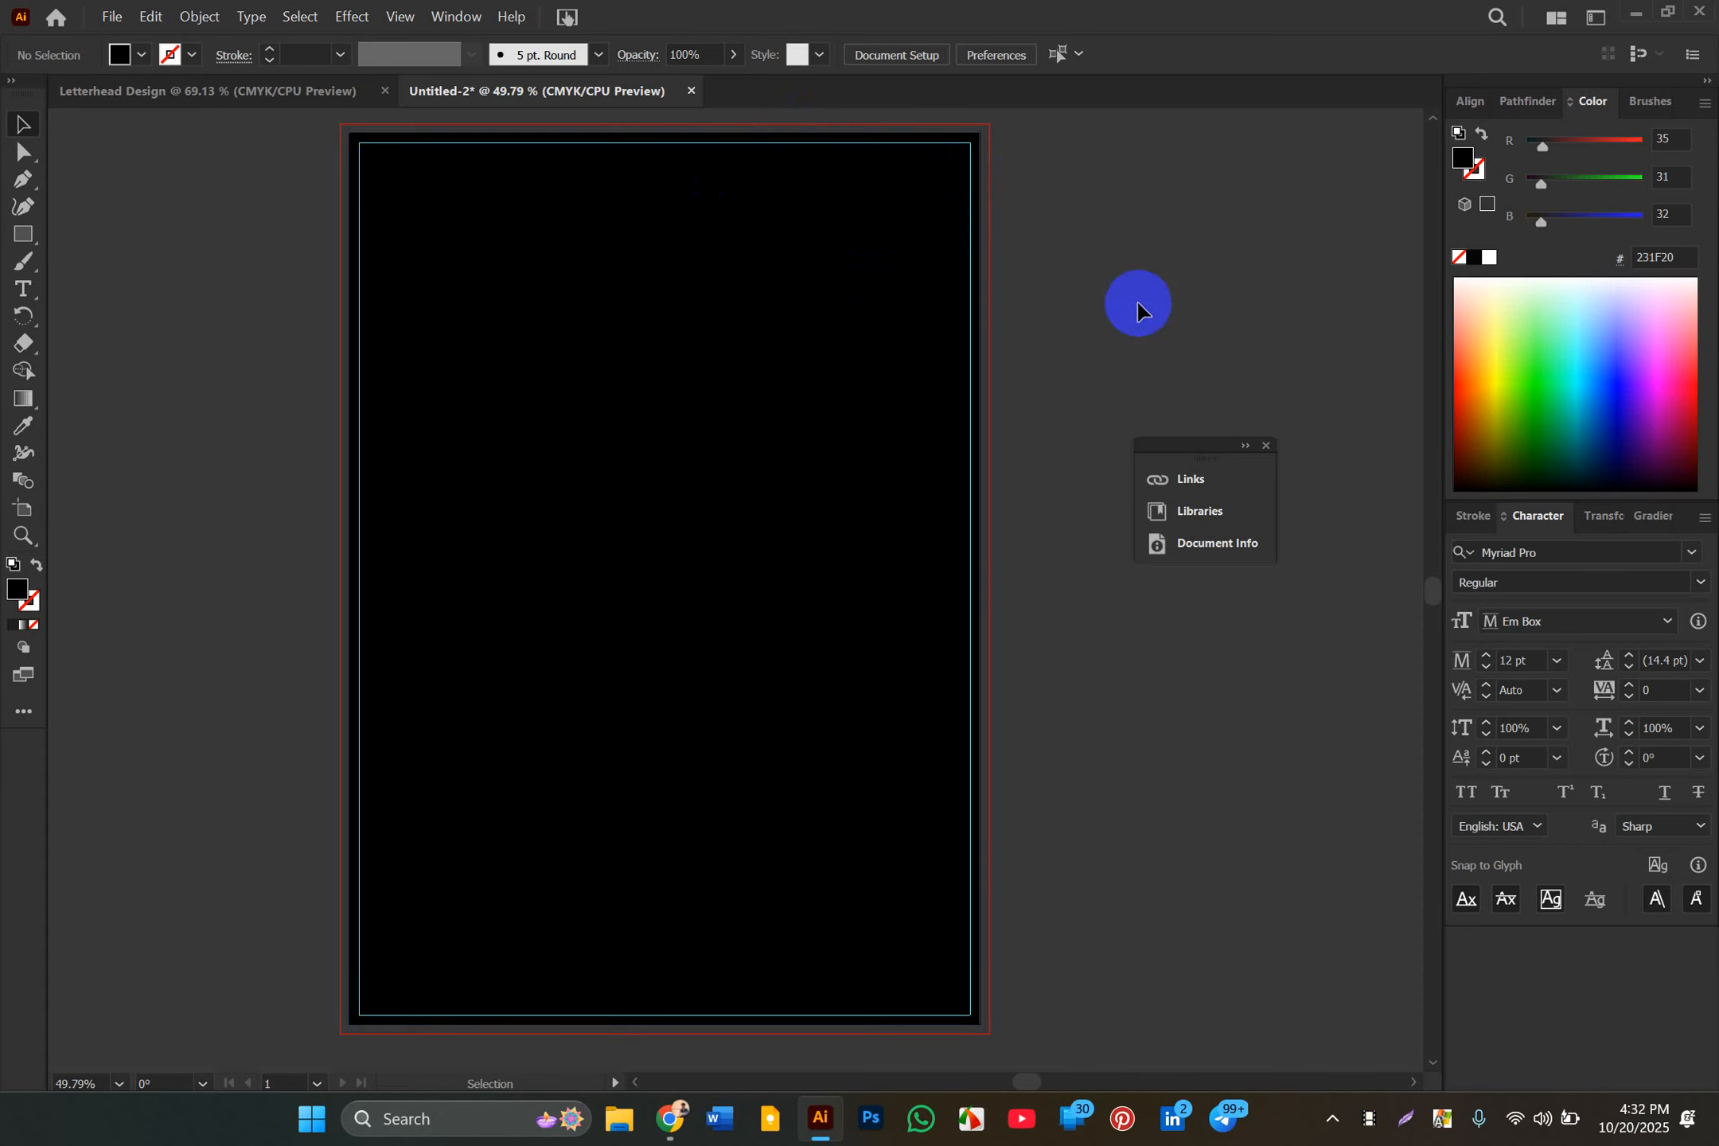
# Step: Shorten the full-page rectangle from its lower edge into a black header band covering about the top quarter of the page
pyautogui.click(634, 274)
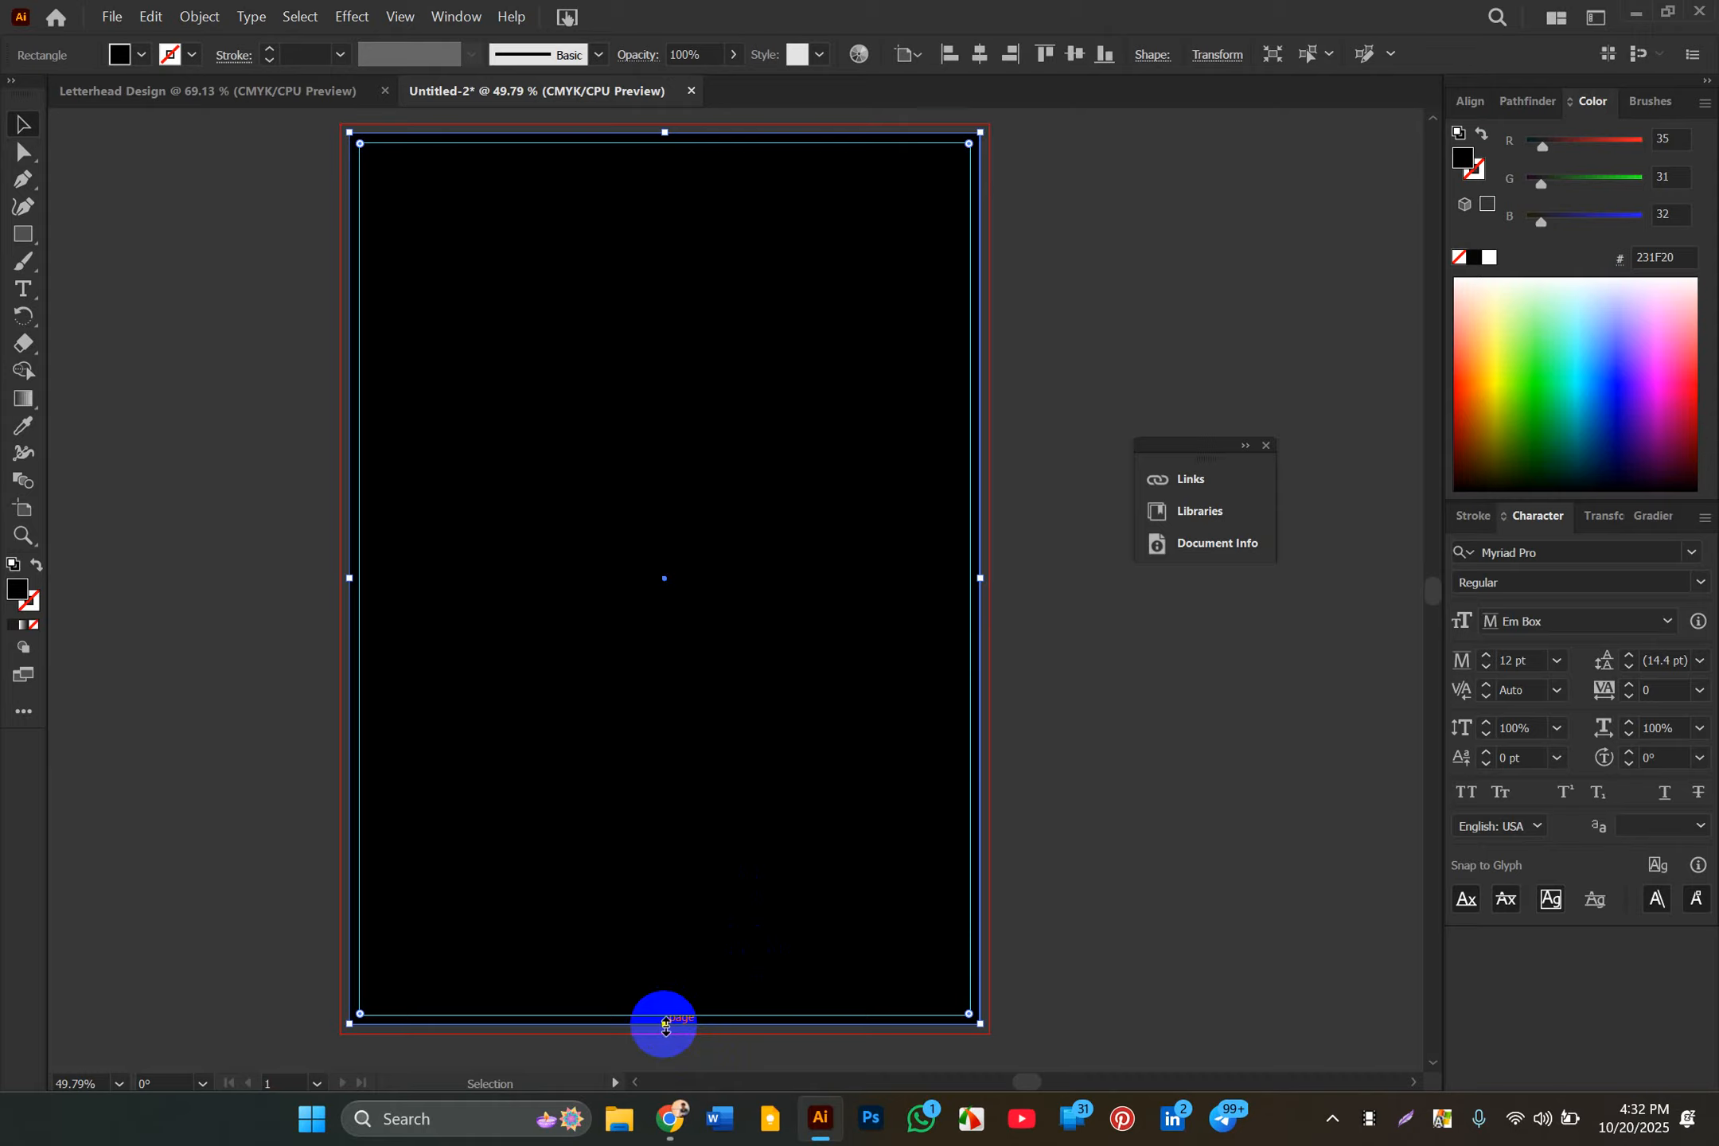
pyautogui.moveTo(666, 1026); pyautogui.dragTo(636, 214)
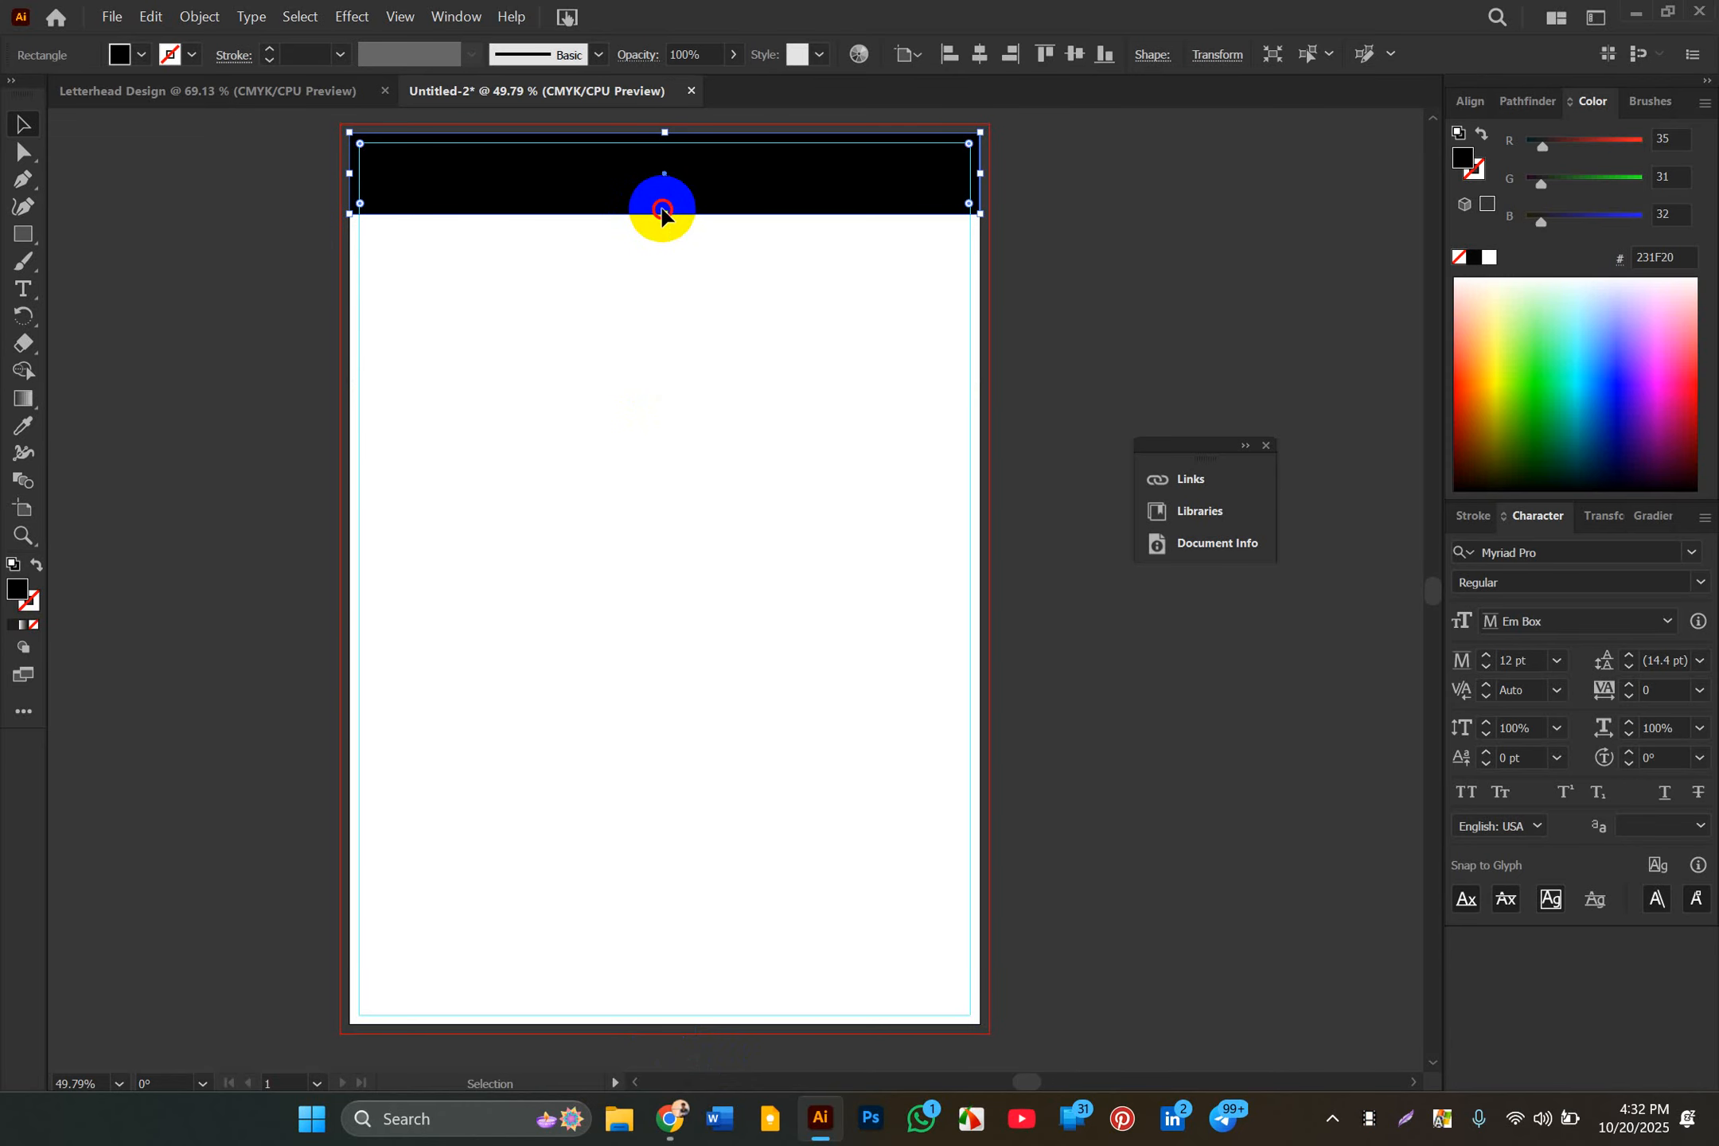
pyautogui.moveTo(663, 207); pyautogui.dragTo(658, 346)
pyautogui.hotkey('ctrl', 'z')
pyautogui.click(1082, 298)
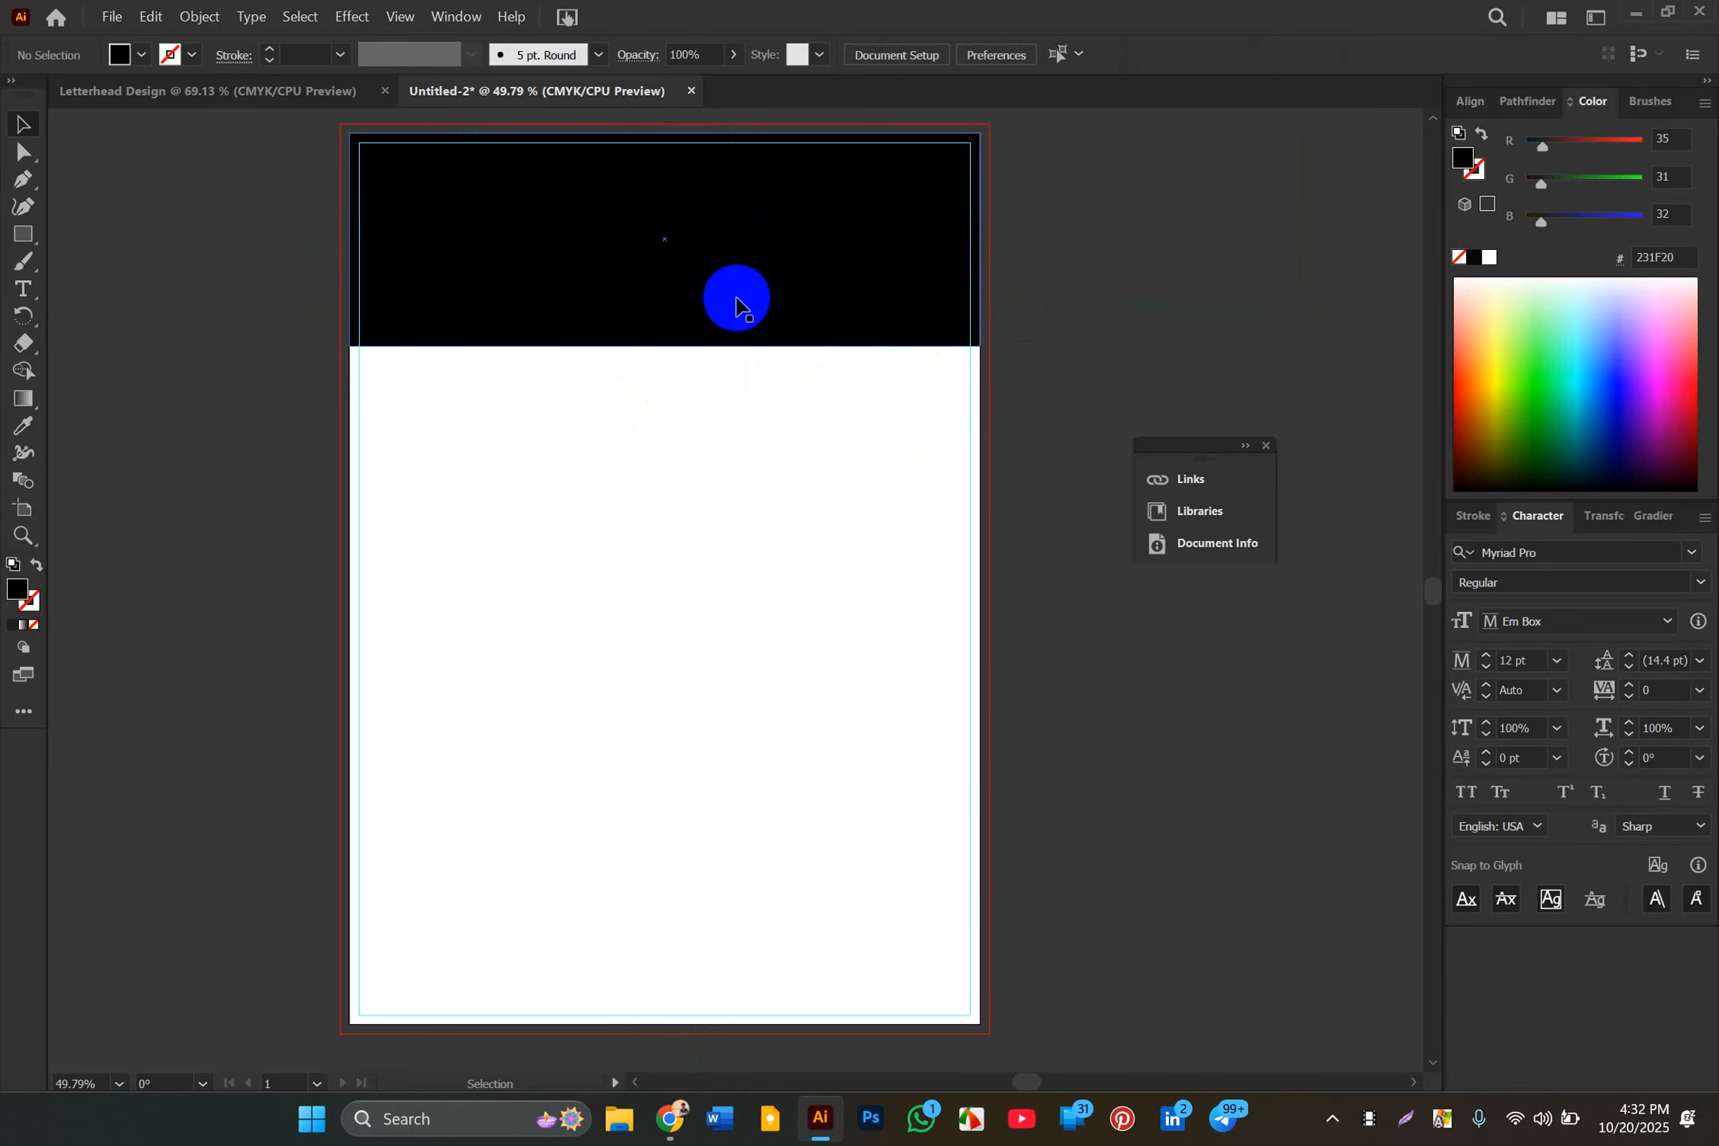
# Step: Duplicate the black header band in place and shrink the copy to a thin strip along the band's lower edge
pyautogui.moveTo(682, 359); pyautogui.dragTo(389, 338)
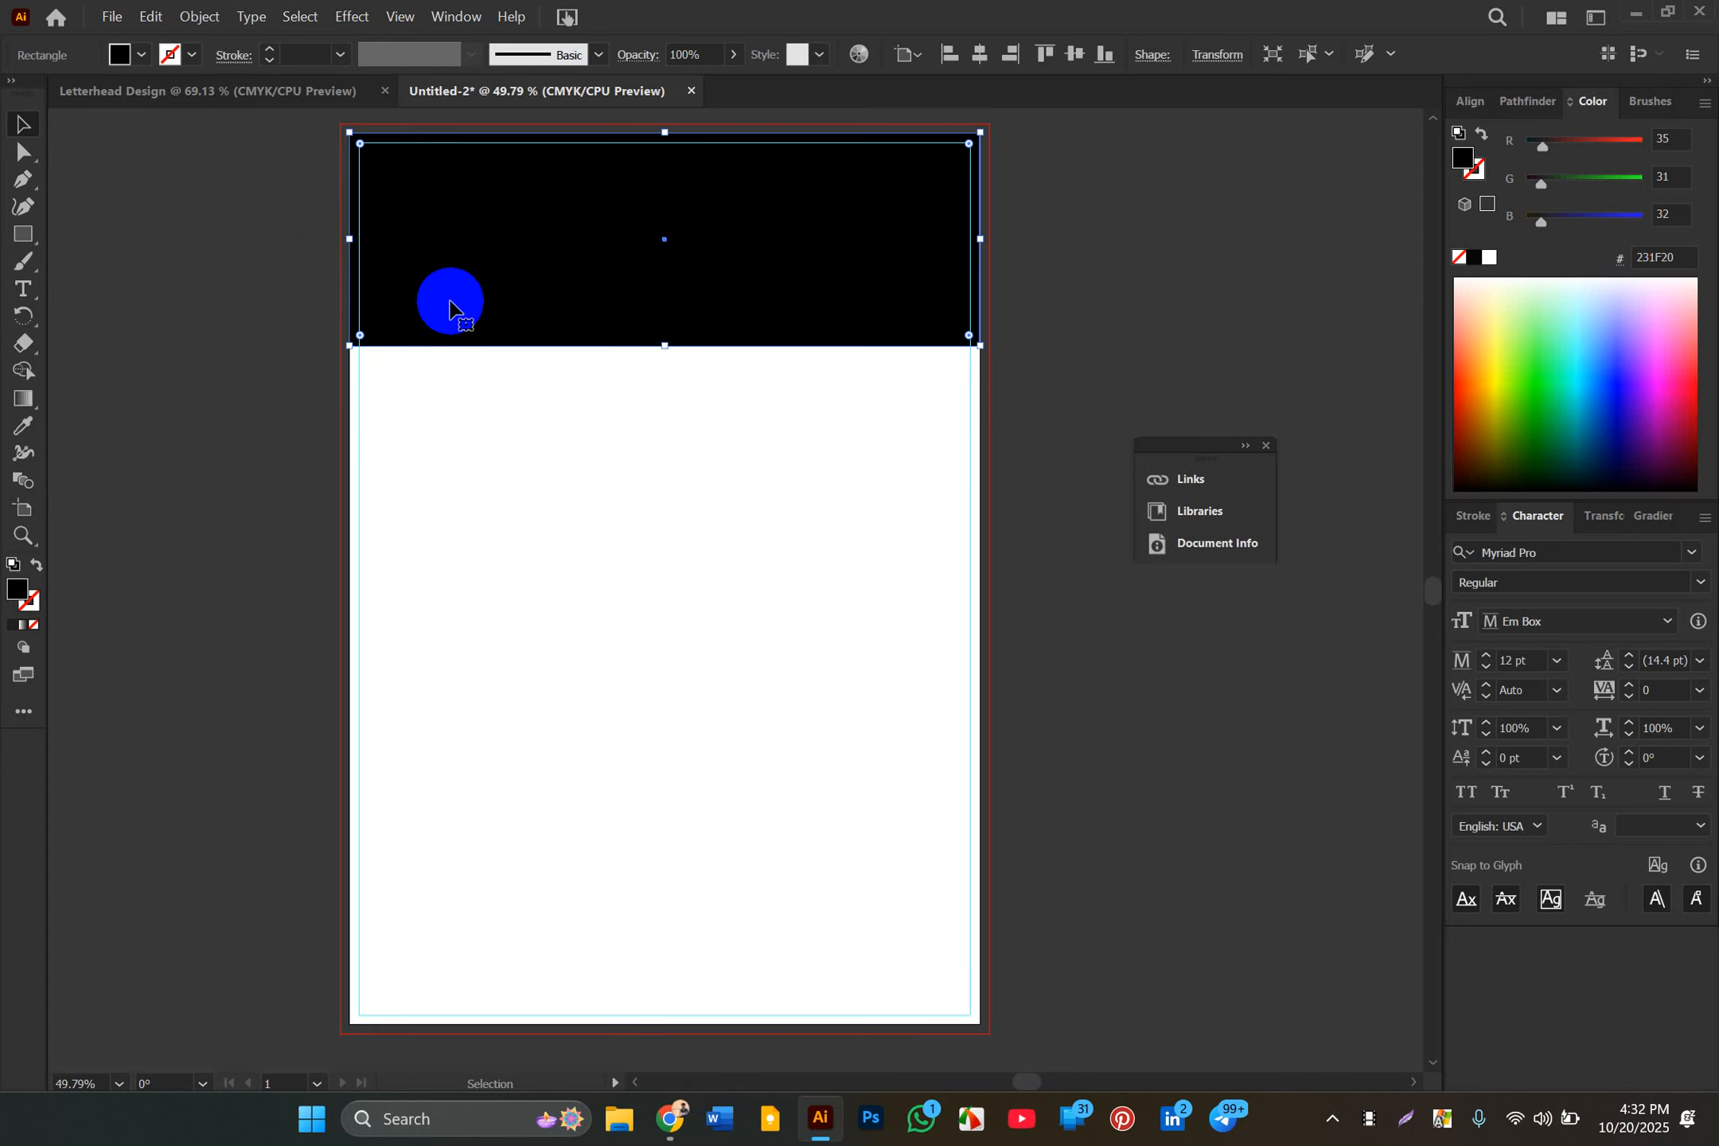
pyautogui.press('a')
pyautogui.press('v')
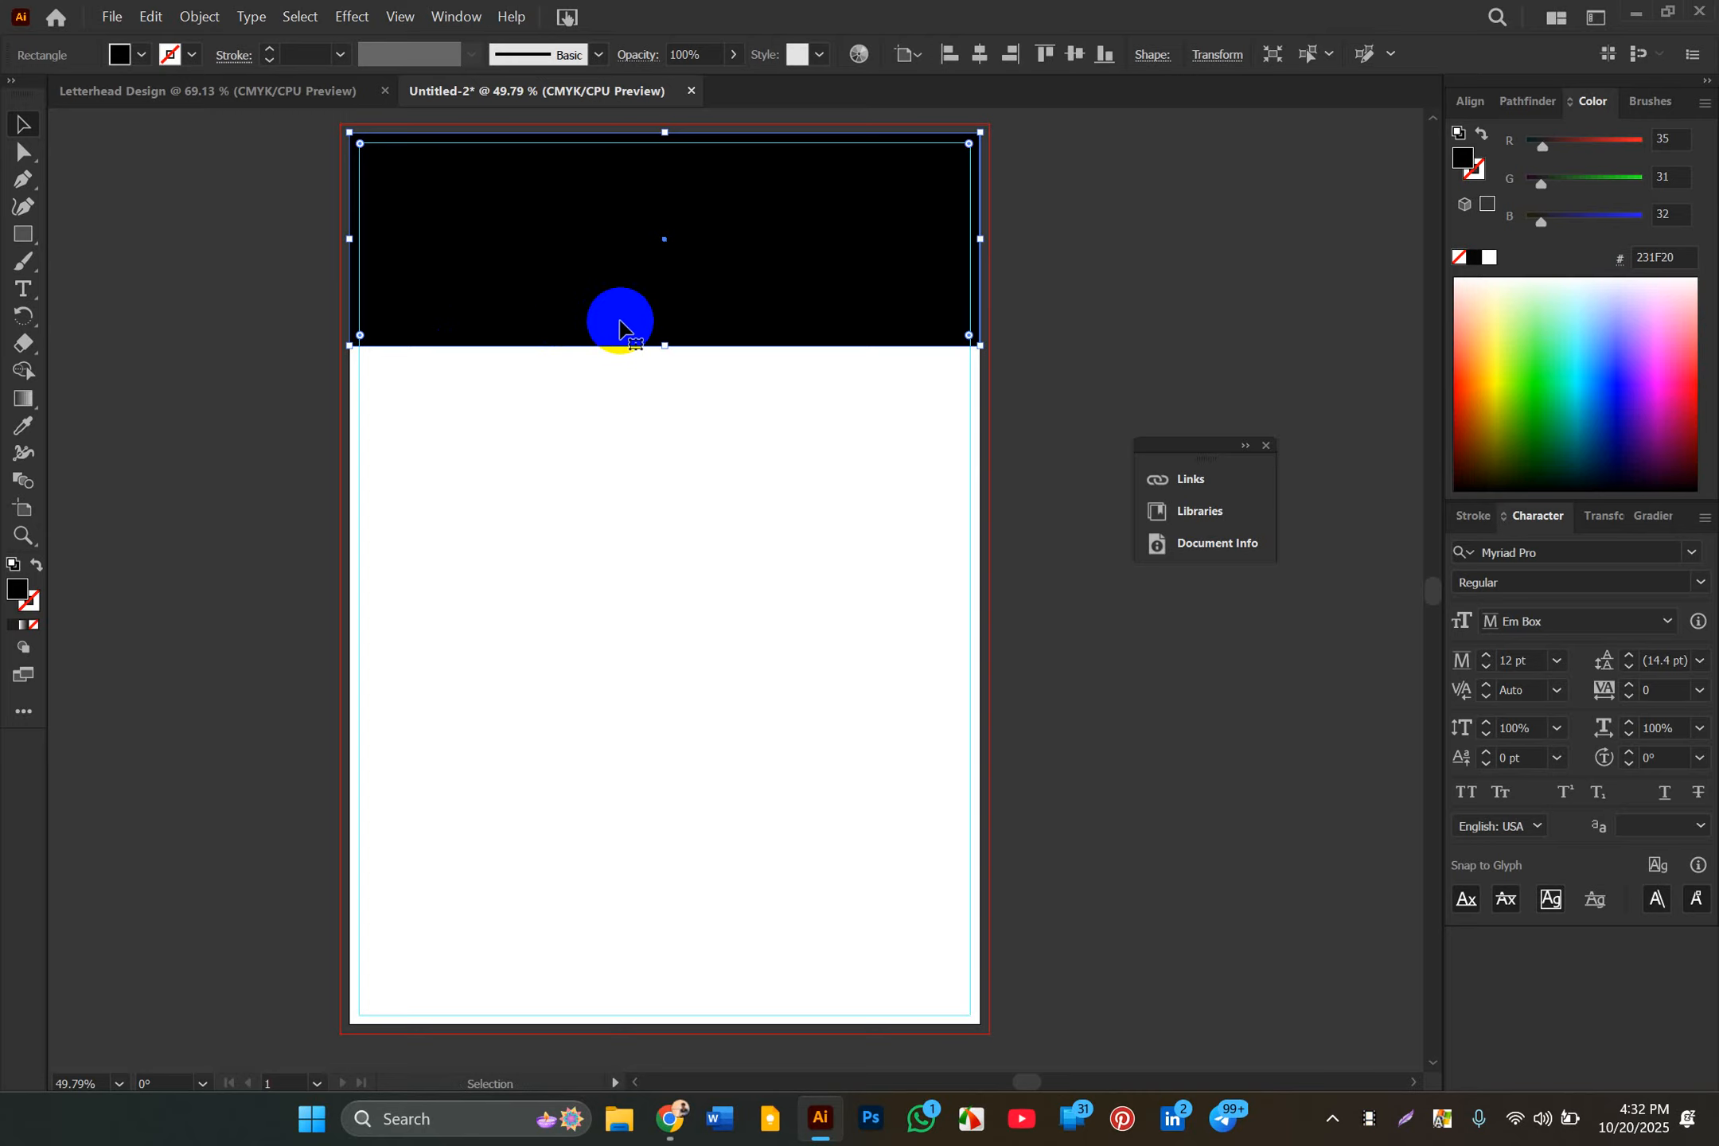
pyautogui.press('a')
pyautogui.press('v')
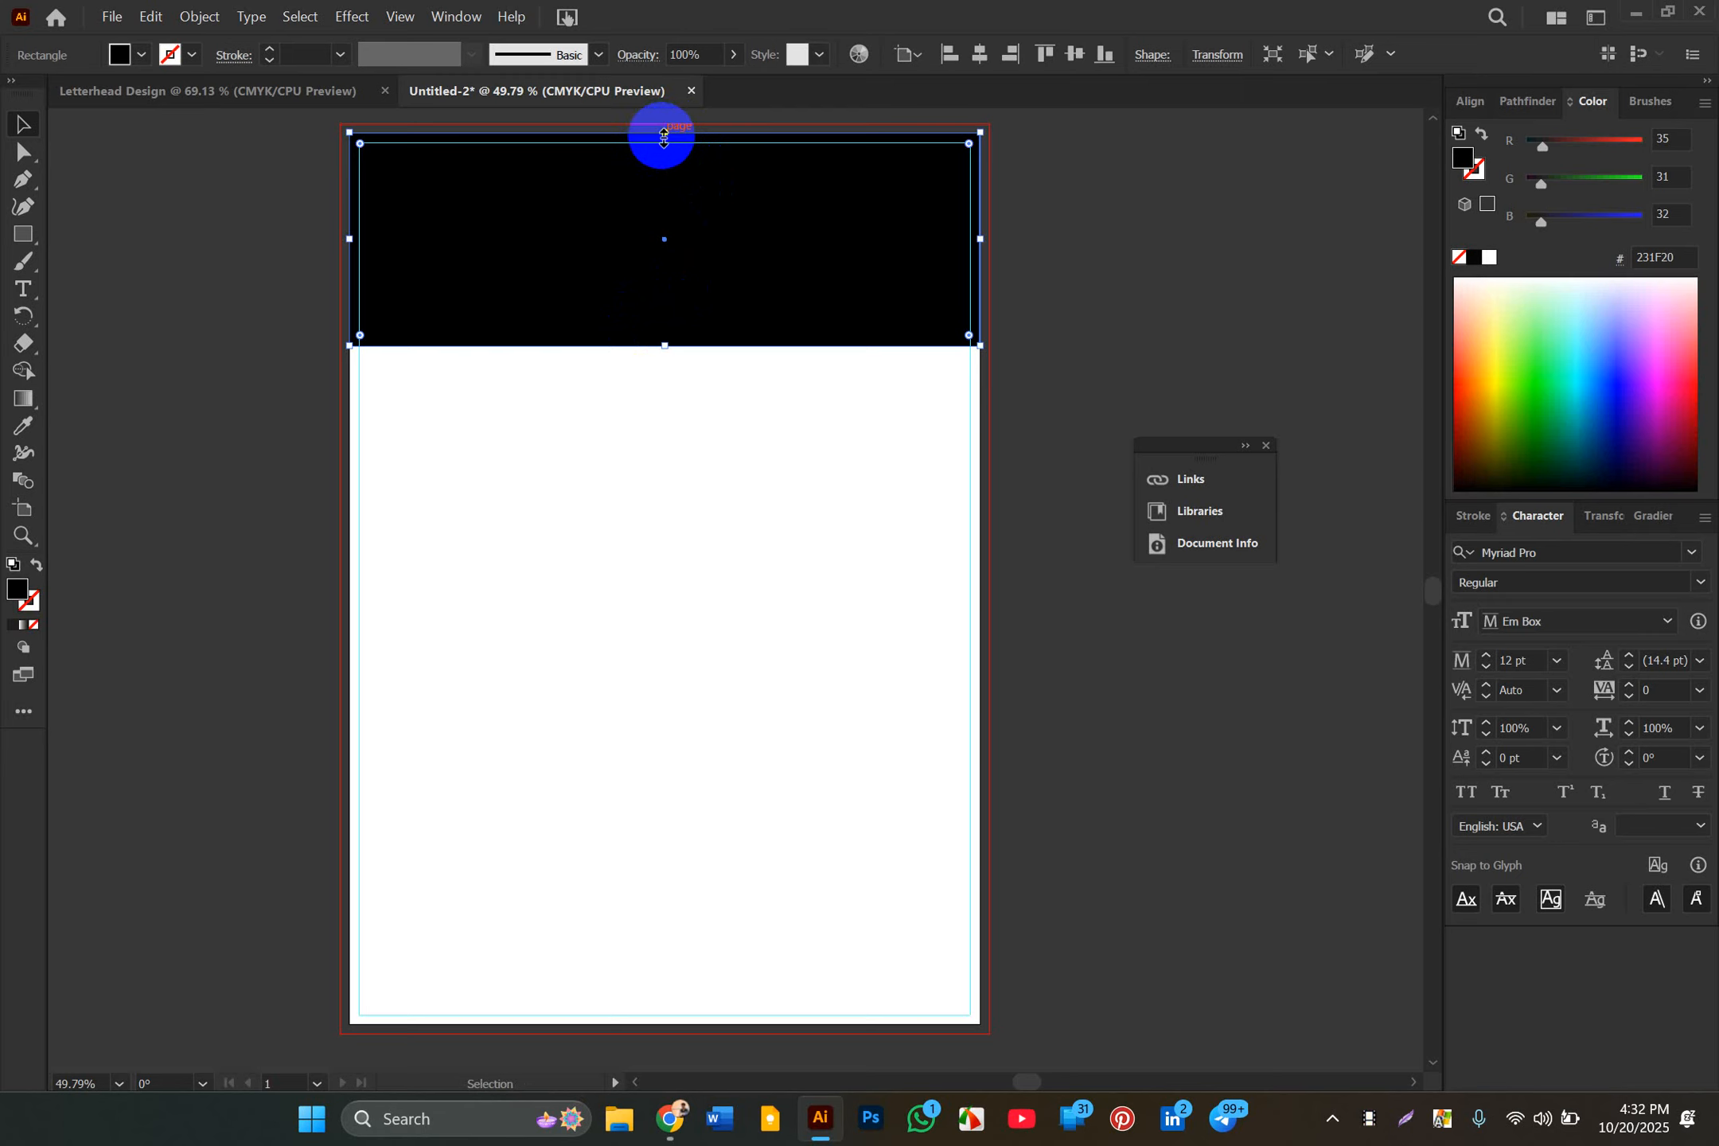
pyautogui.moveTo(666, 133); pyautogui.dragTo(692, 310)
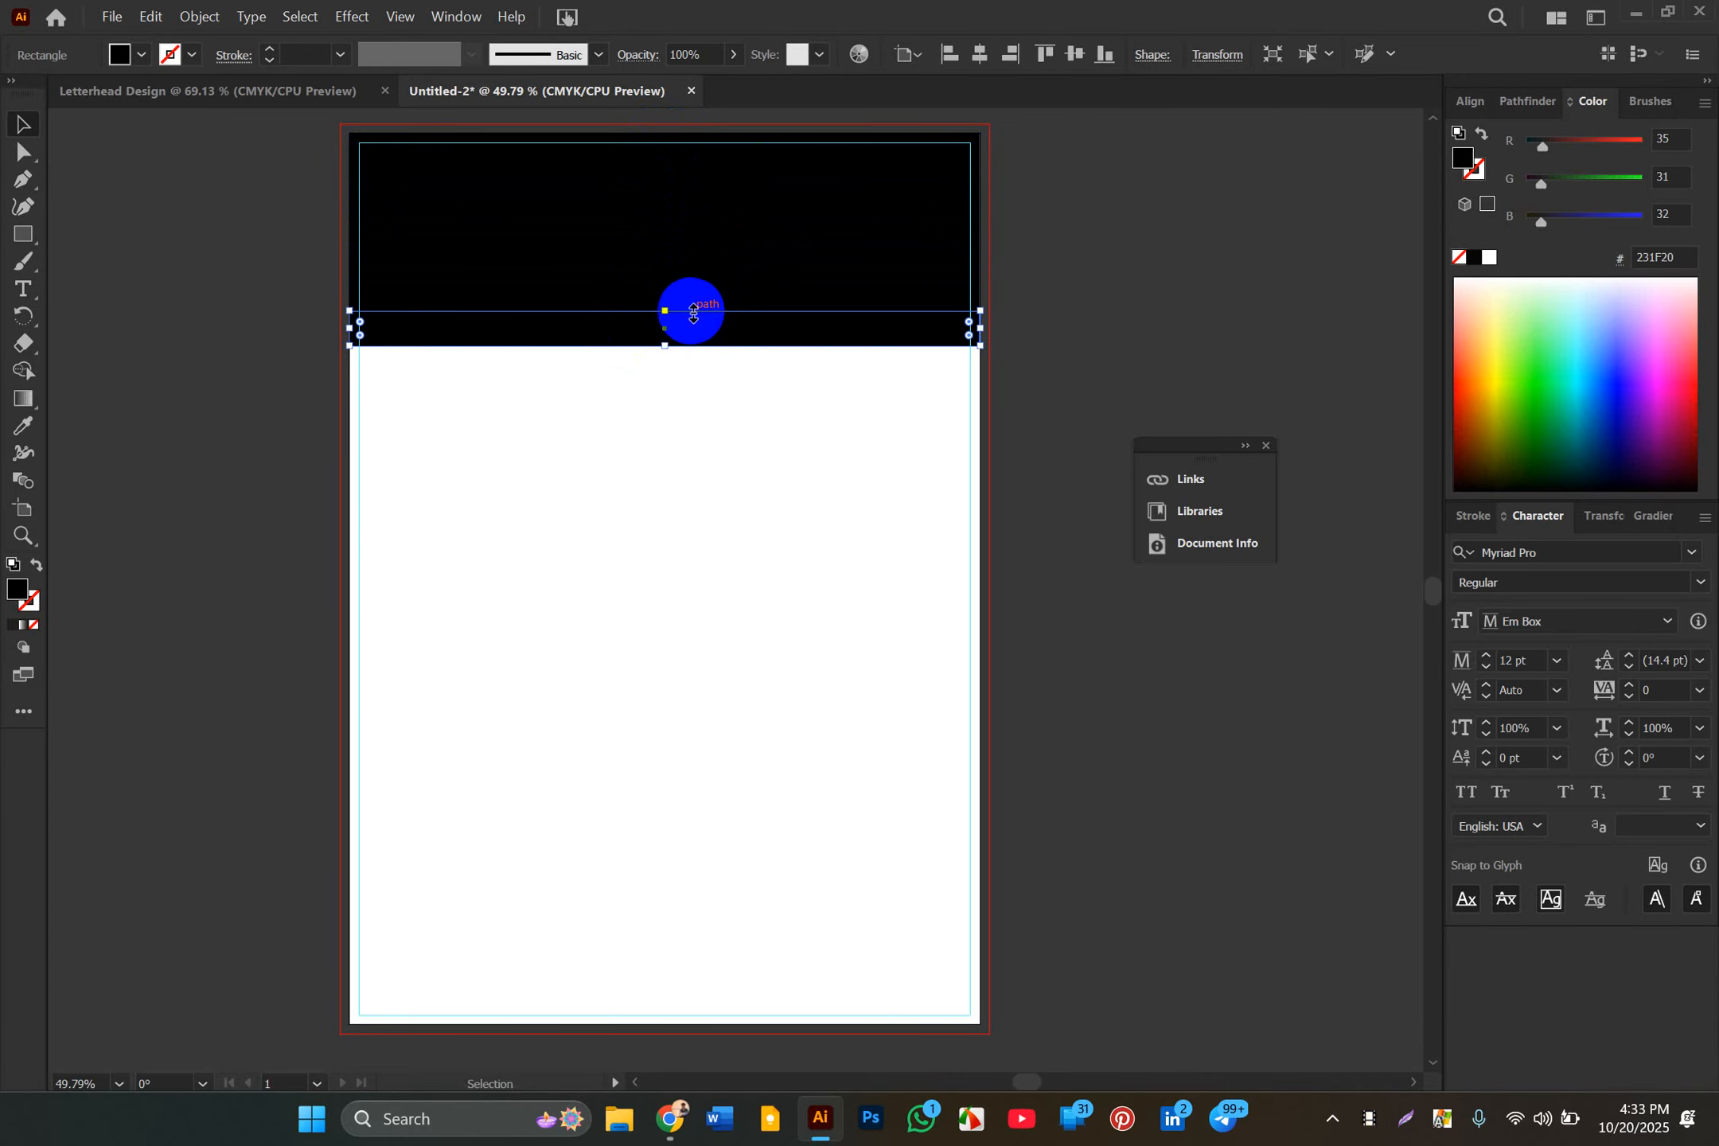
# Step: Fill the thin strip below the header with red (ED1C24) and clear the selection
pyautogui.click(138, 56)
pyautogui.click(80, 97)
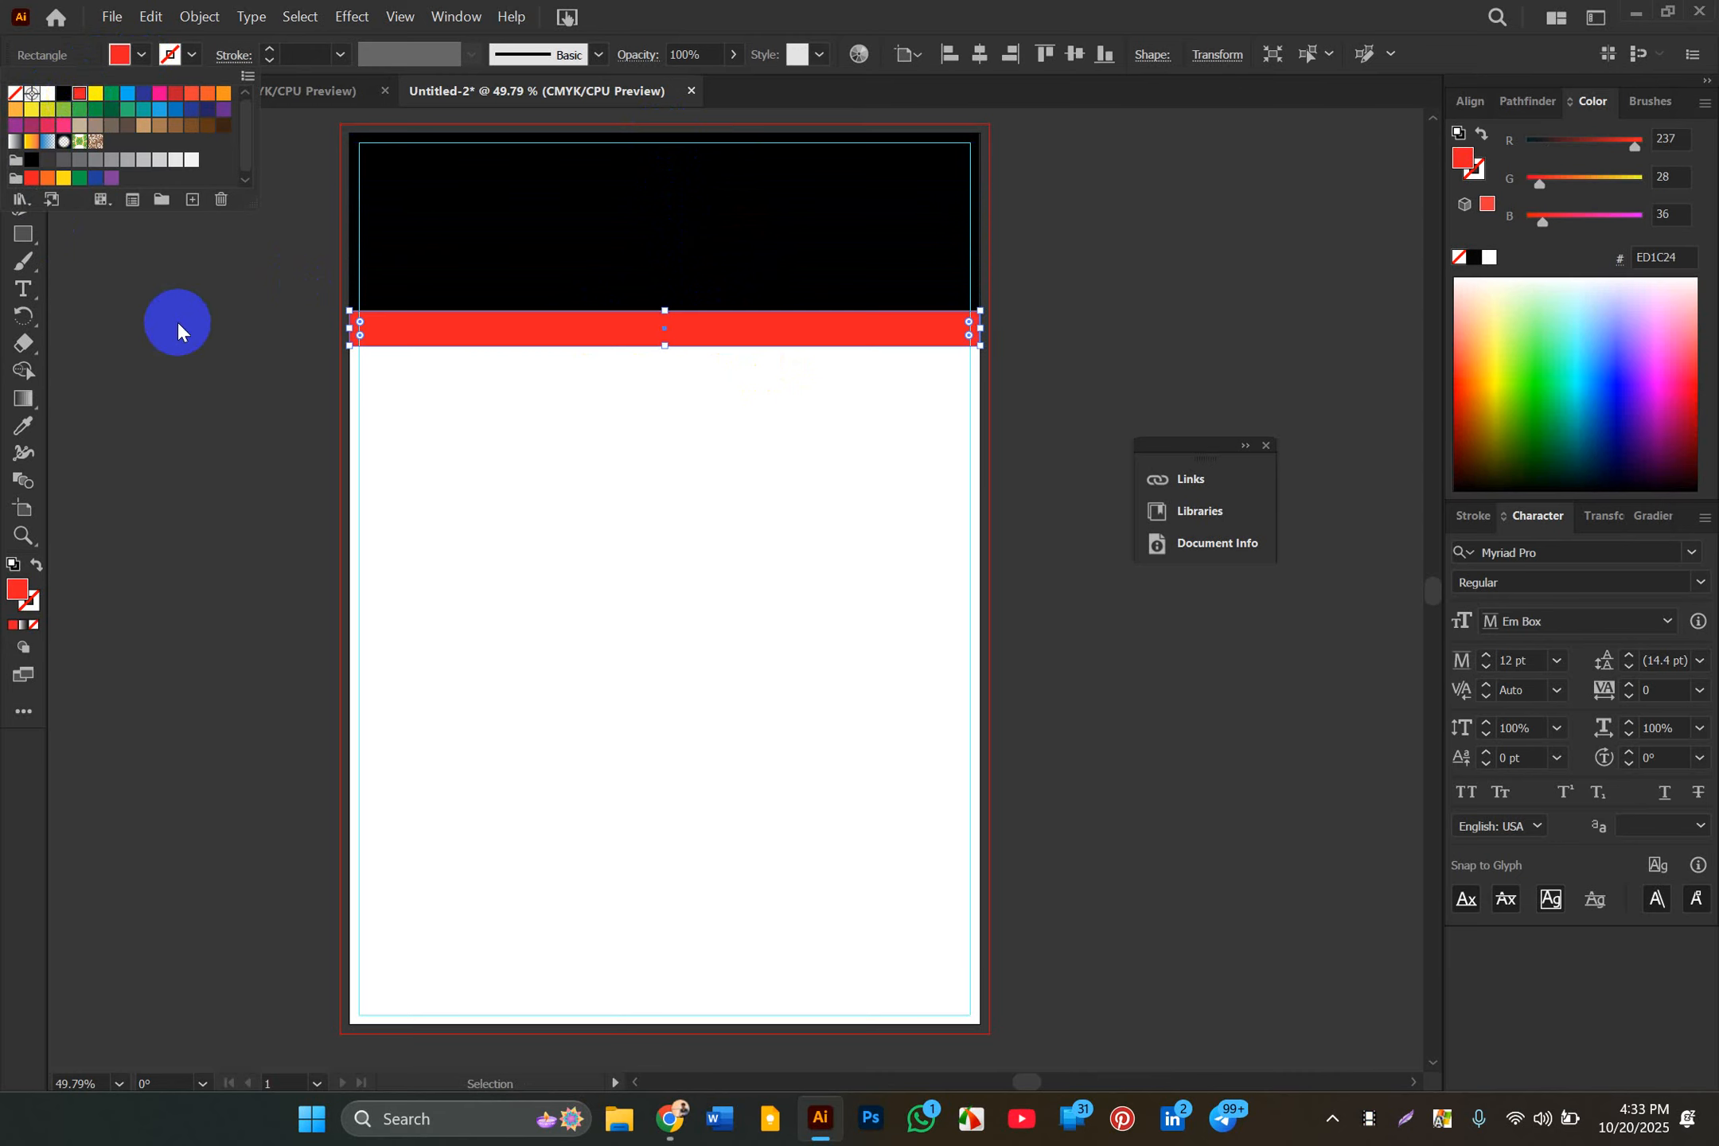
pyautogui.click(205, 431)
pyautogui.click(205, 431)
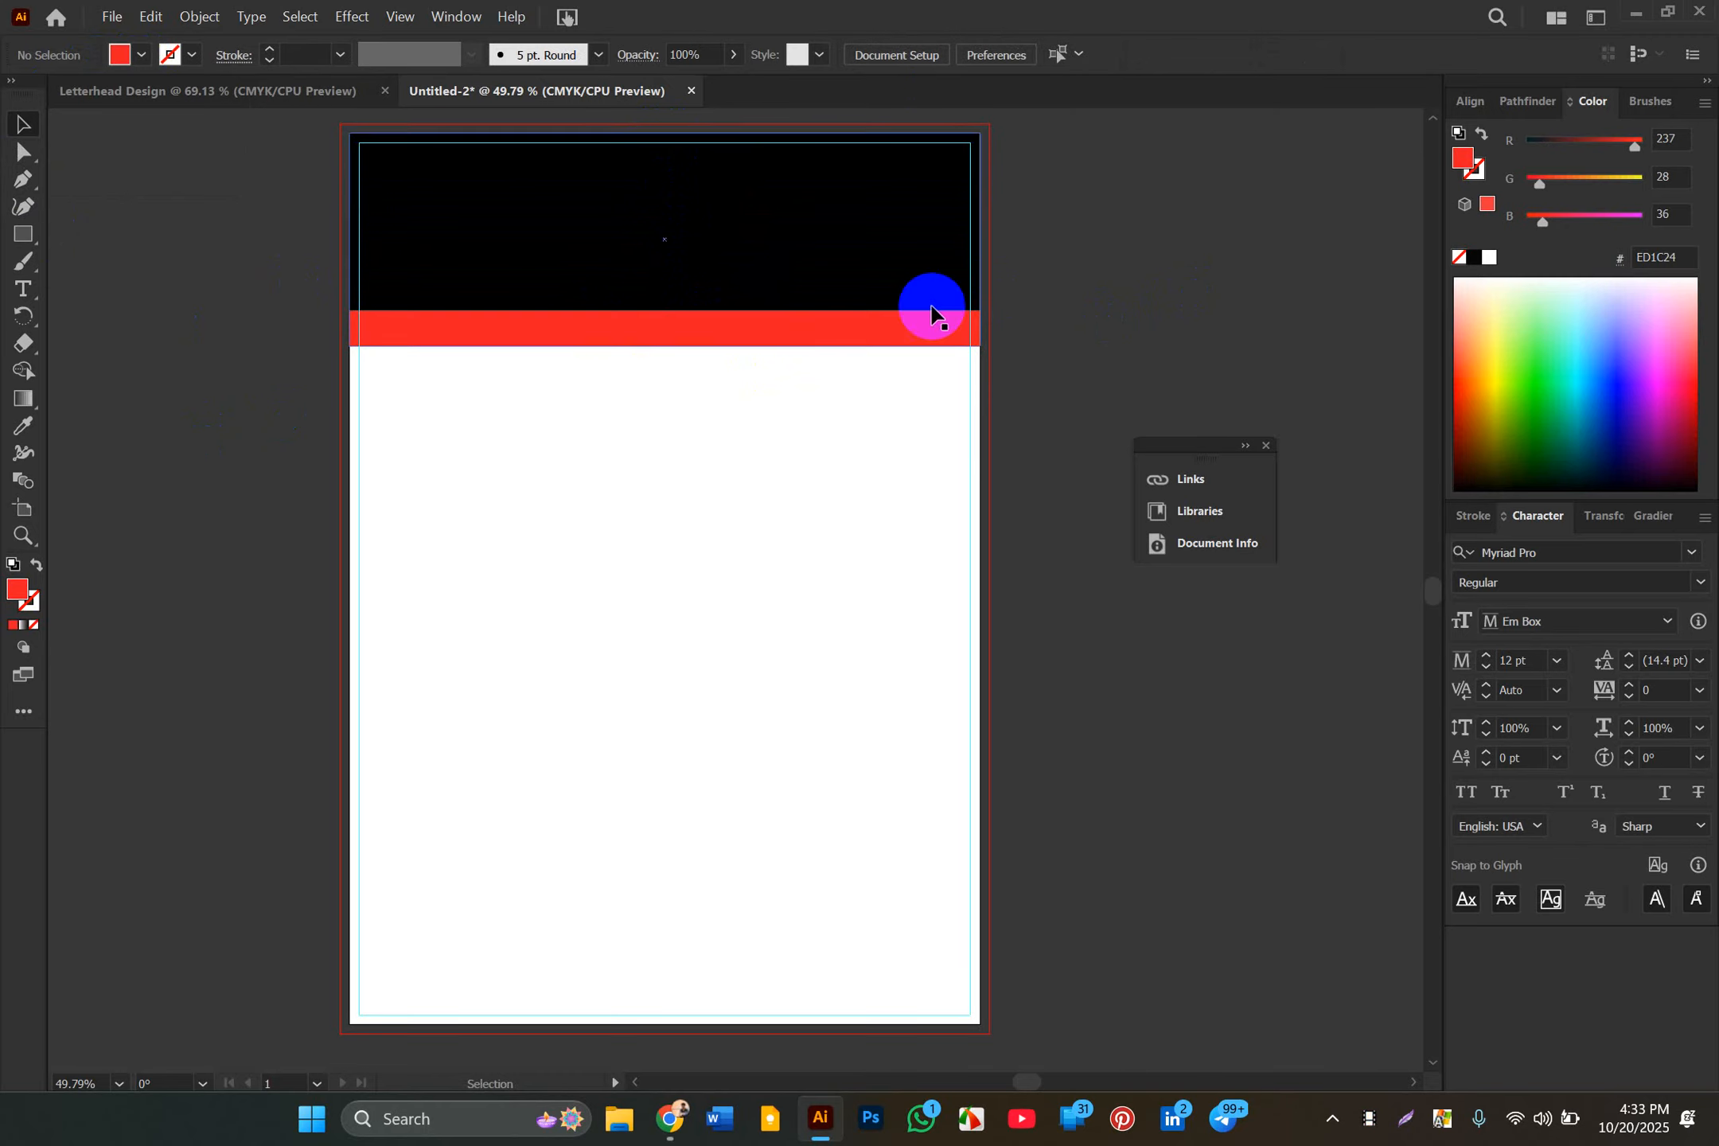
# Step: Select the black header band and the red strip together and reduce their combined height from the lower edge
pyautogui.click(623, 282)
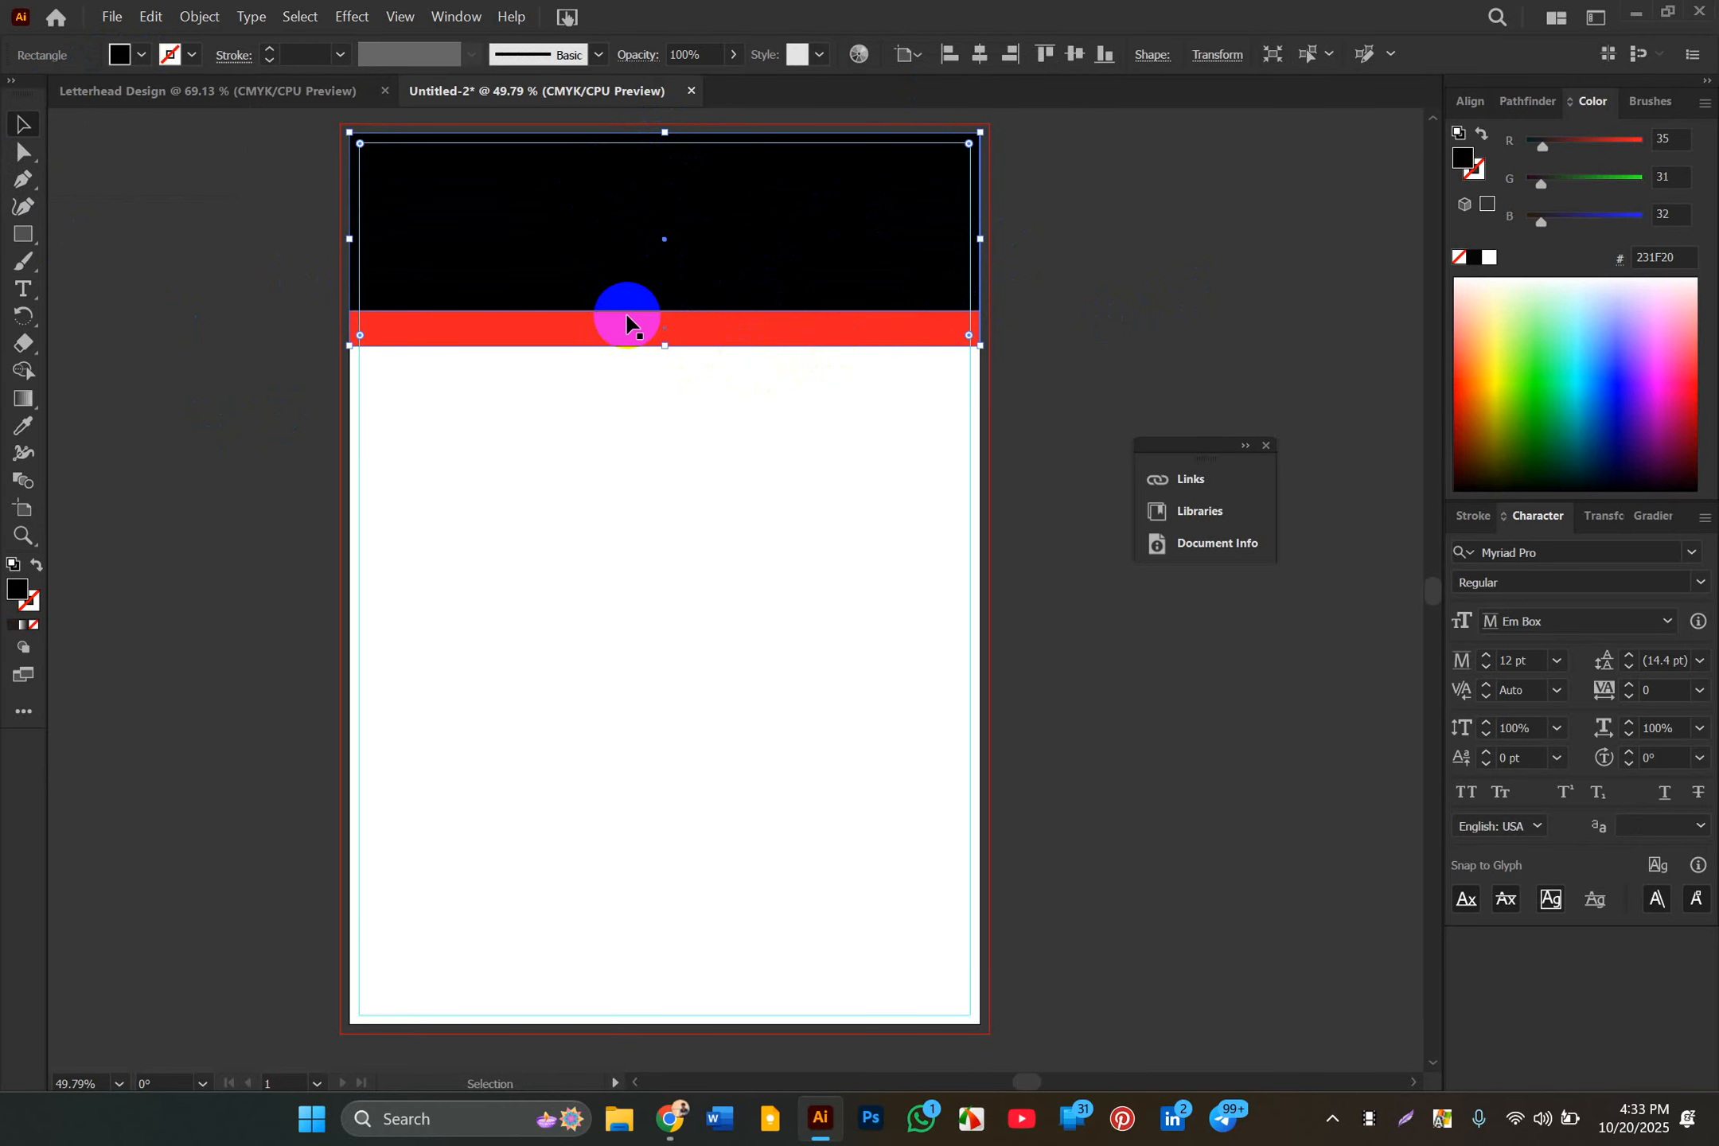
pyautogui.keyDown('shift'); pyautogui.click(621, 330); pyautogui.keyUp('shift')
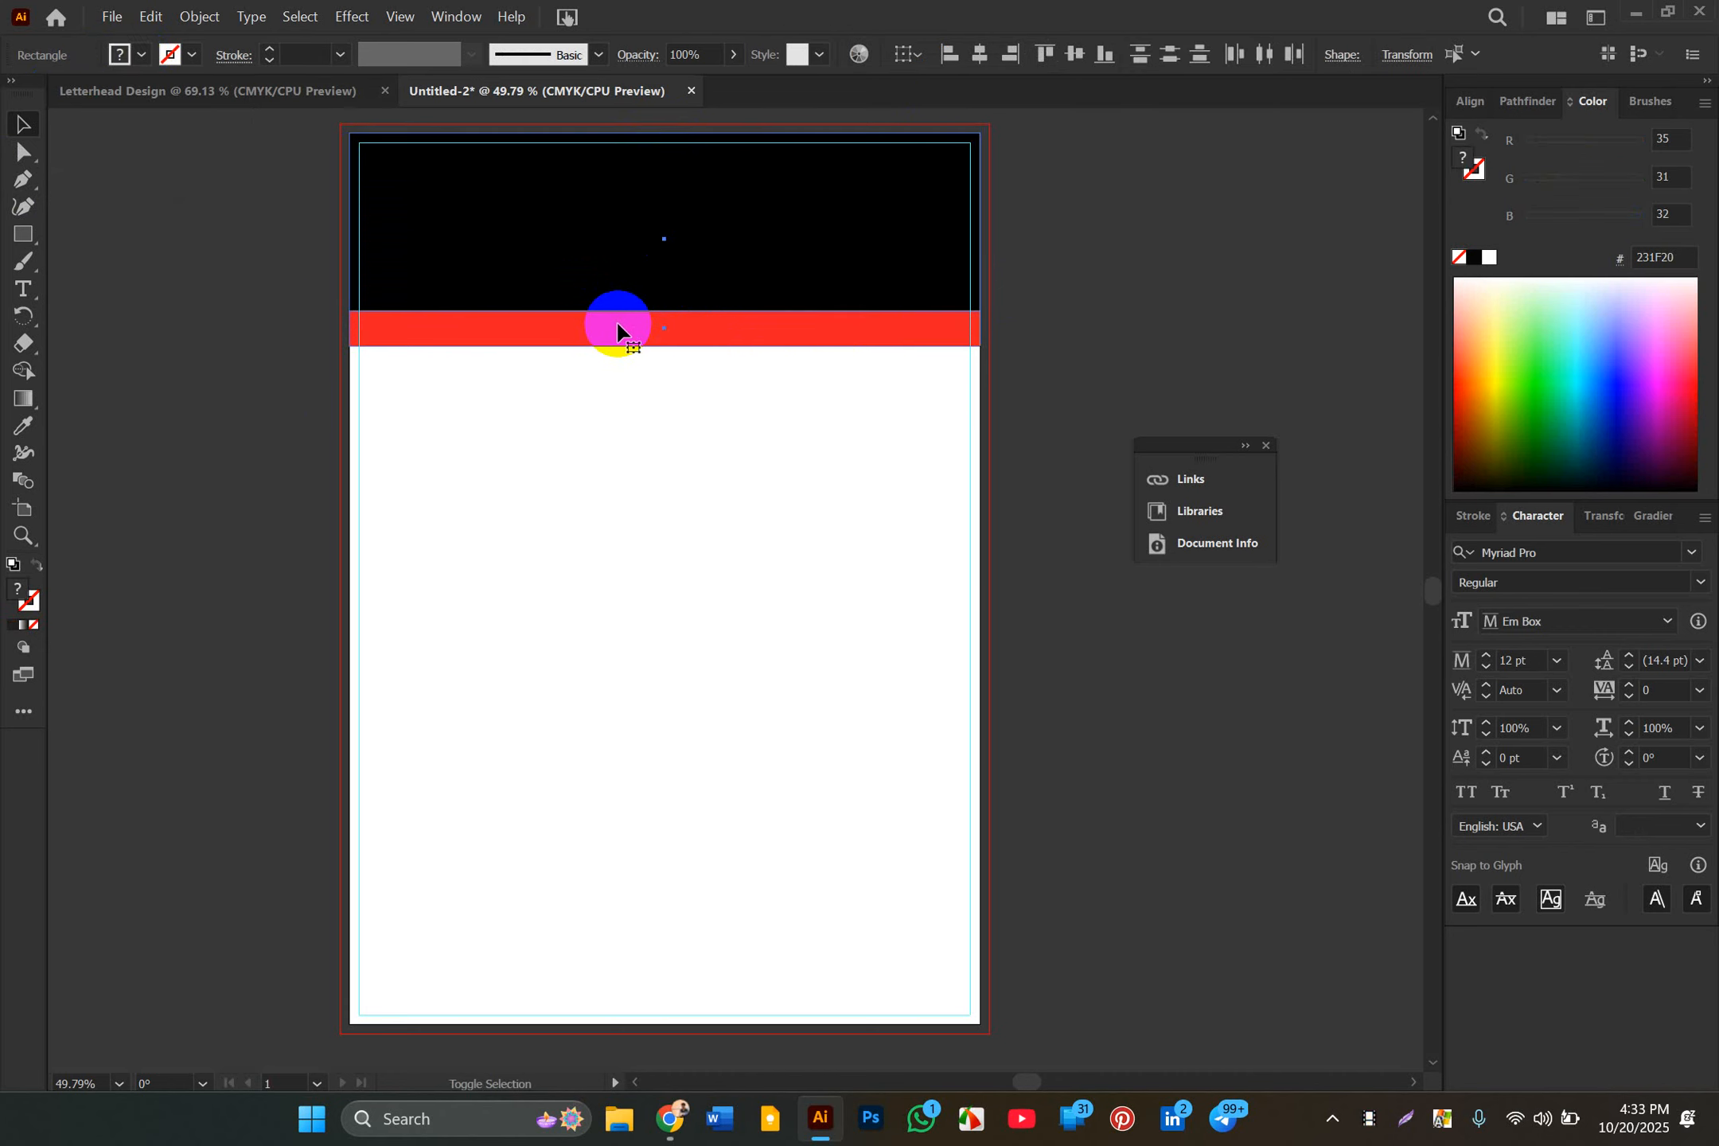
pyautogui.moveTo(666, 351); pyautogui.dragTo(658, 309)
pyautogui.click(1022, 366)
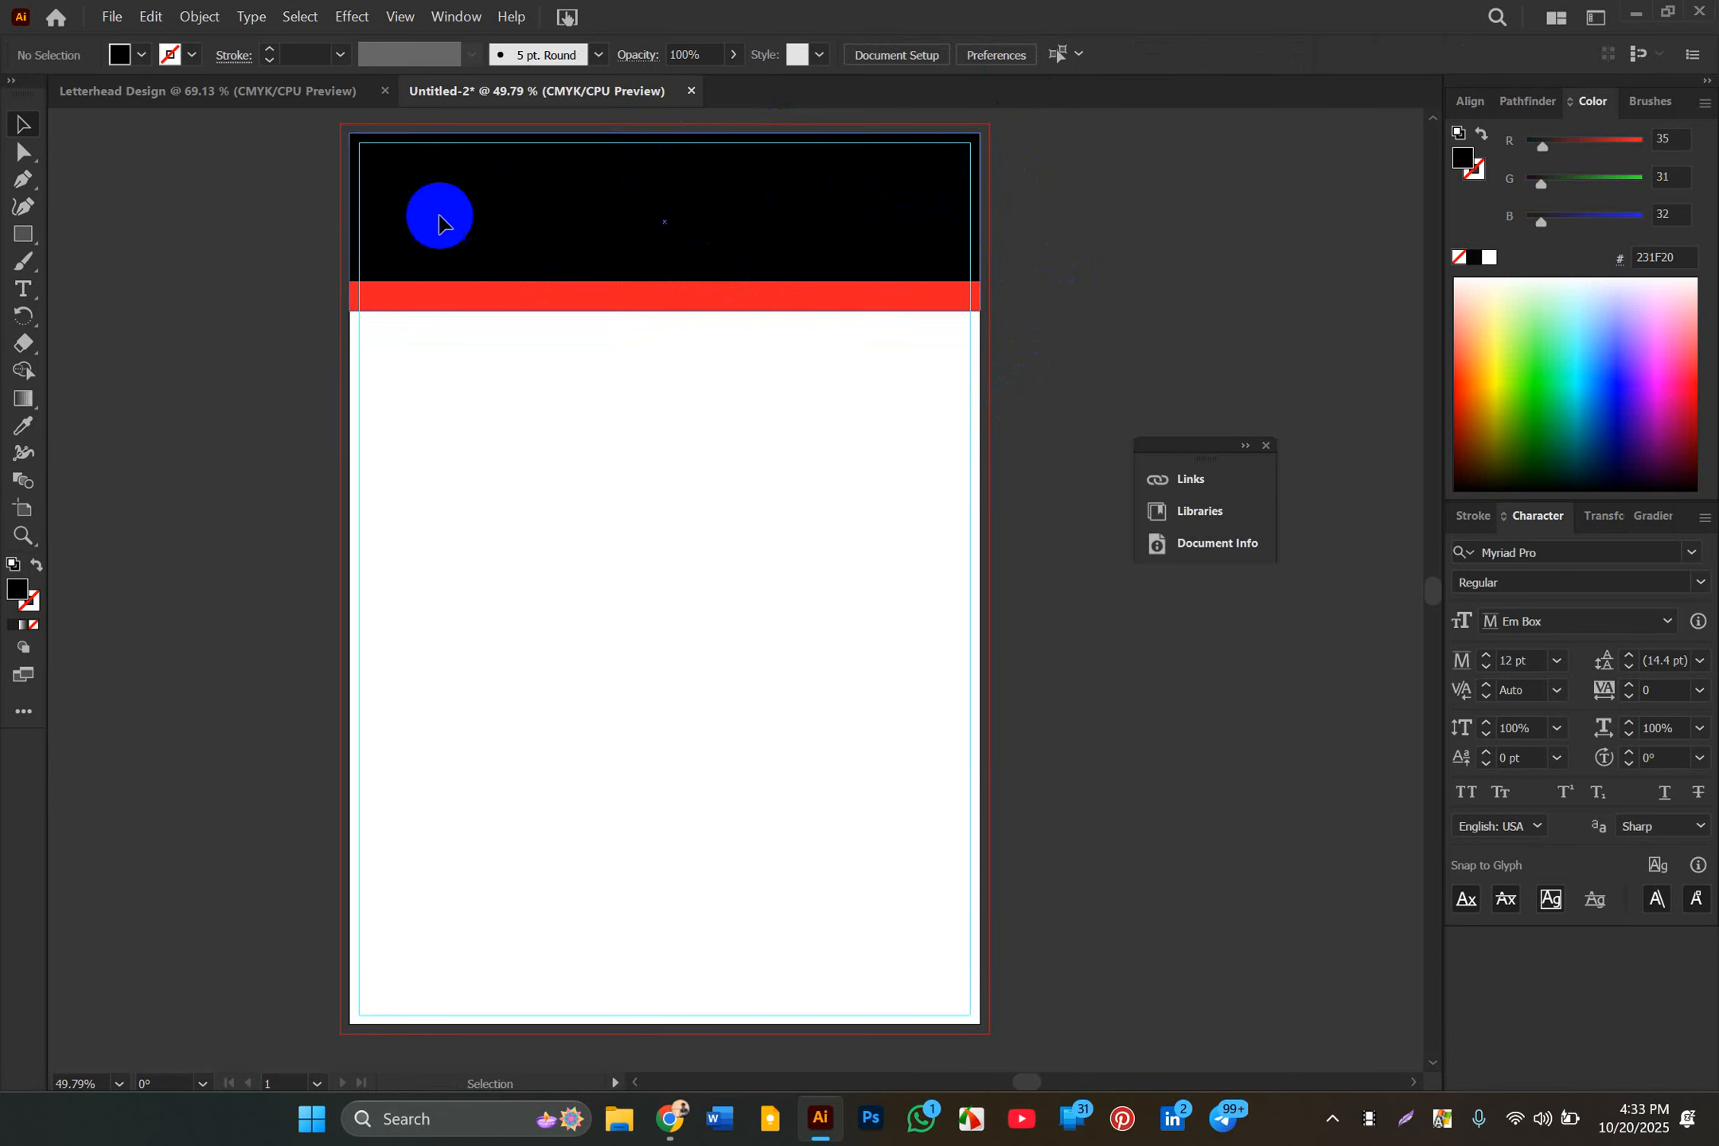
# Step: Draw a closed four-sided shape about 4.6 by 2 in with the Pen tool over the black band's right part, with a slanted left edge
pyautogui.click(24, 179)
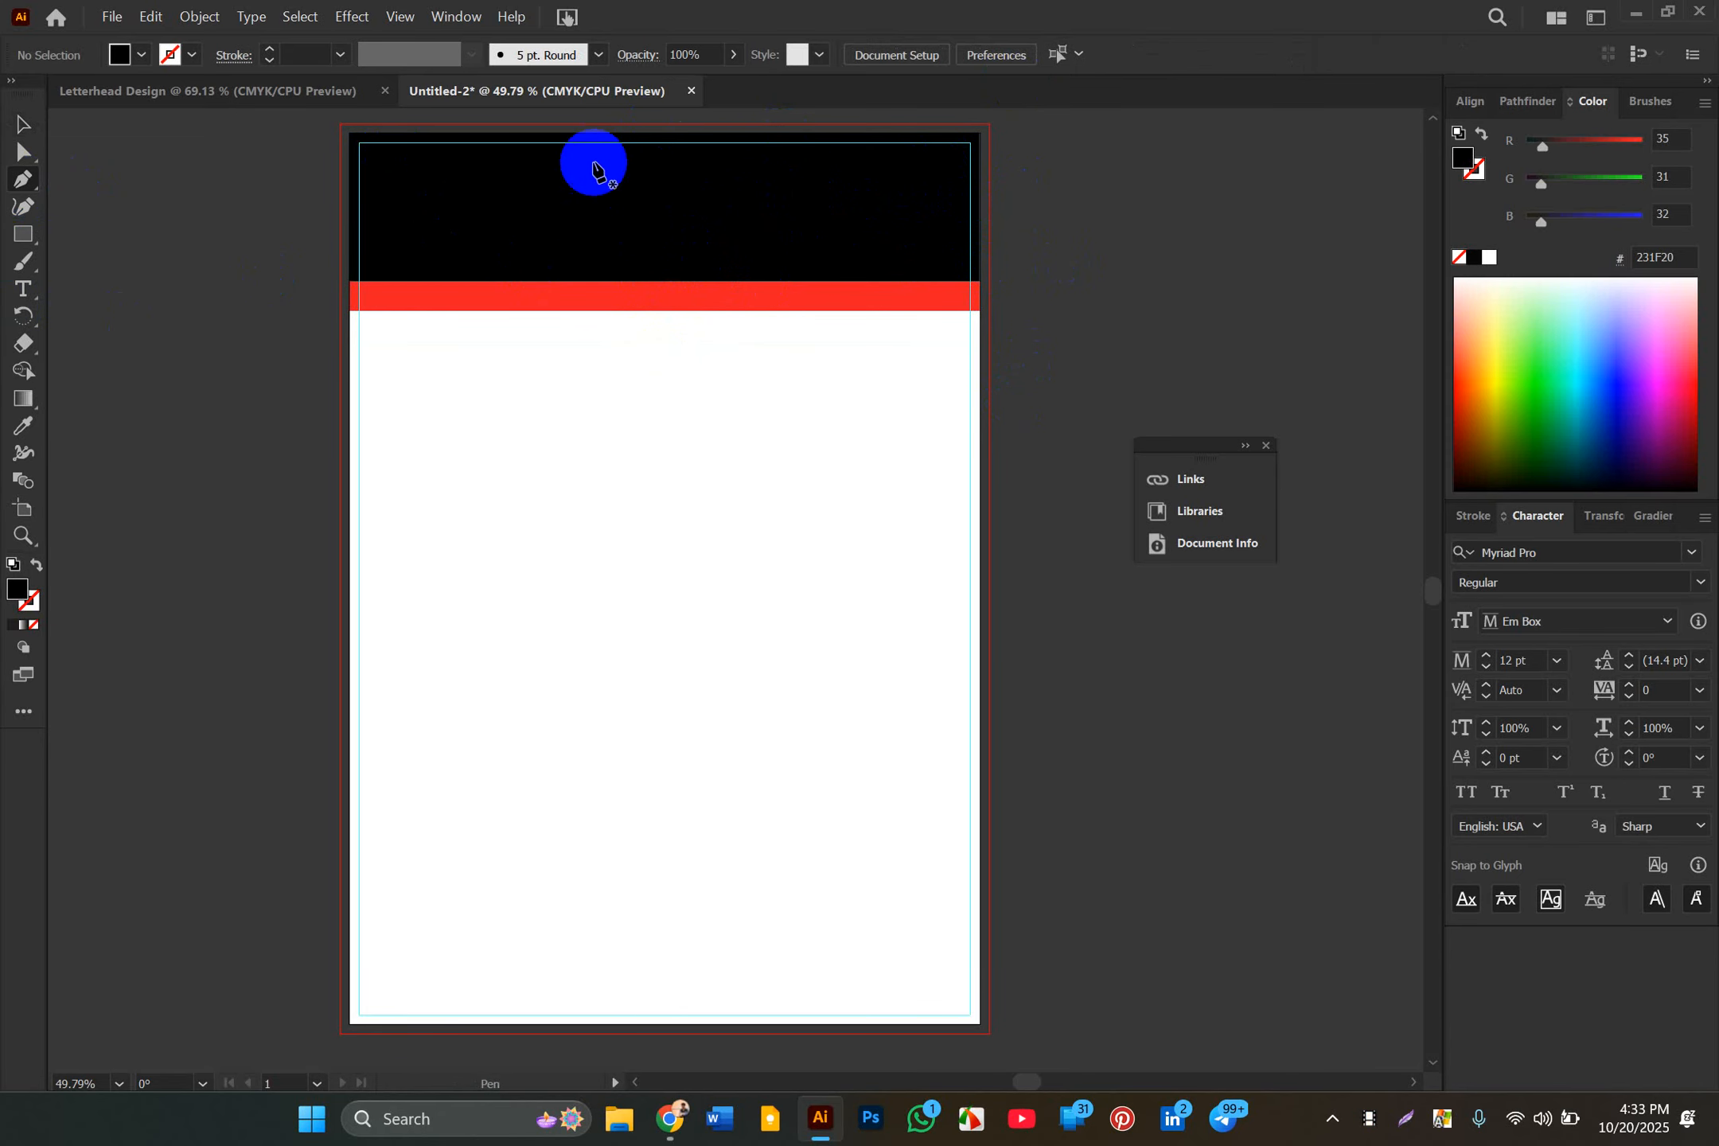
pyautogui.click(631, 282)
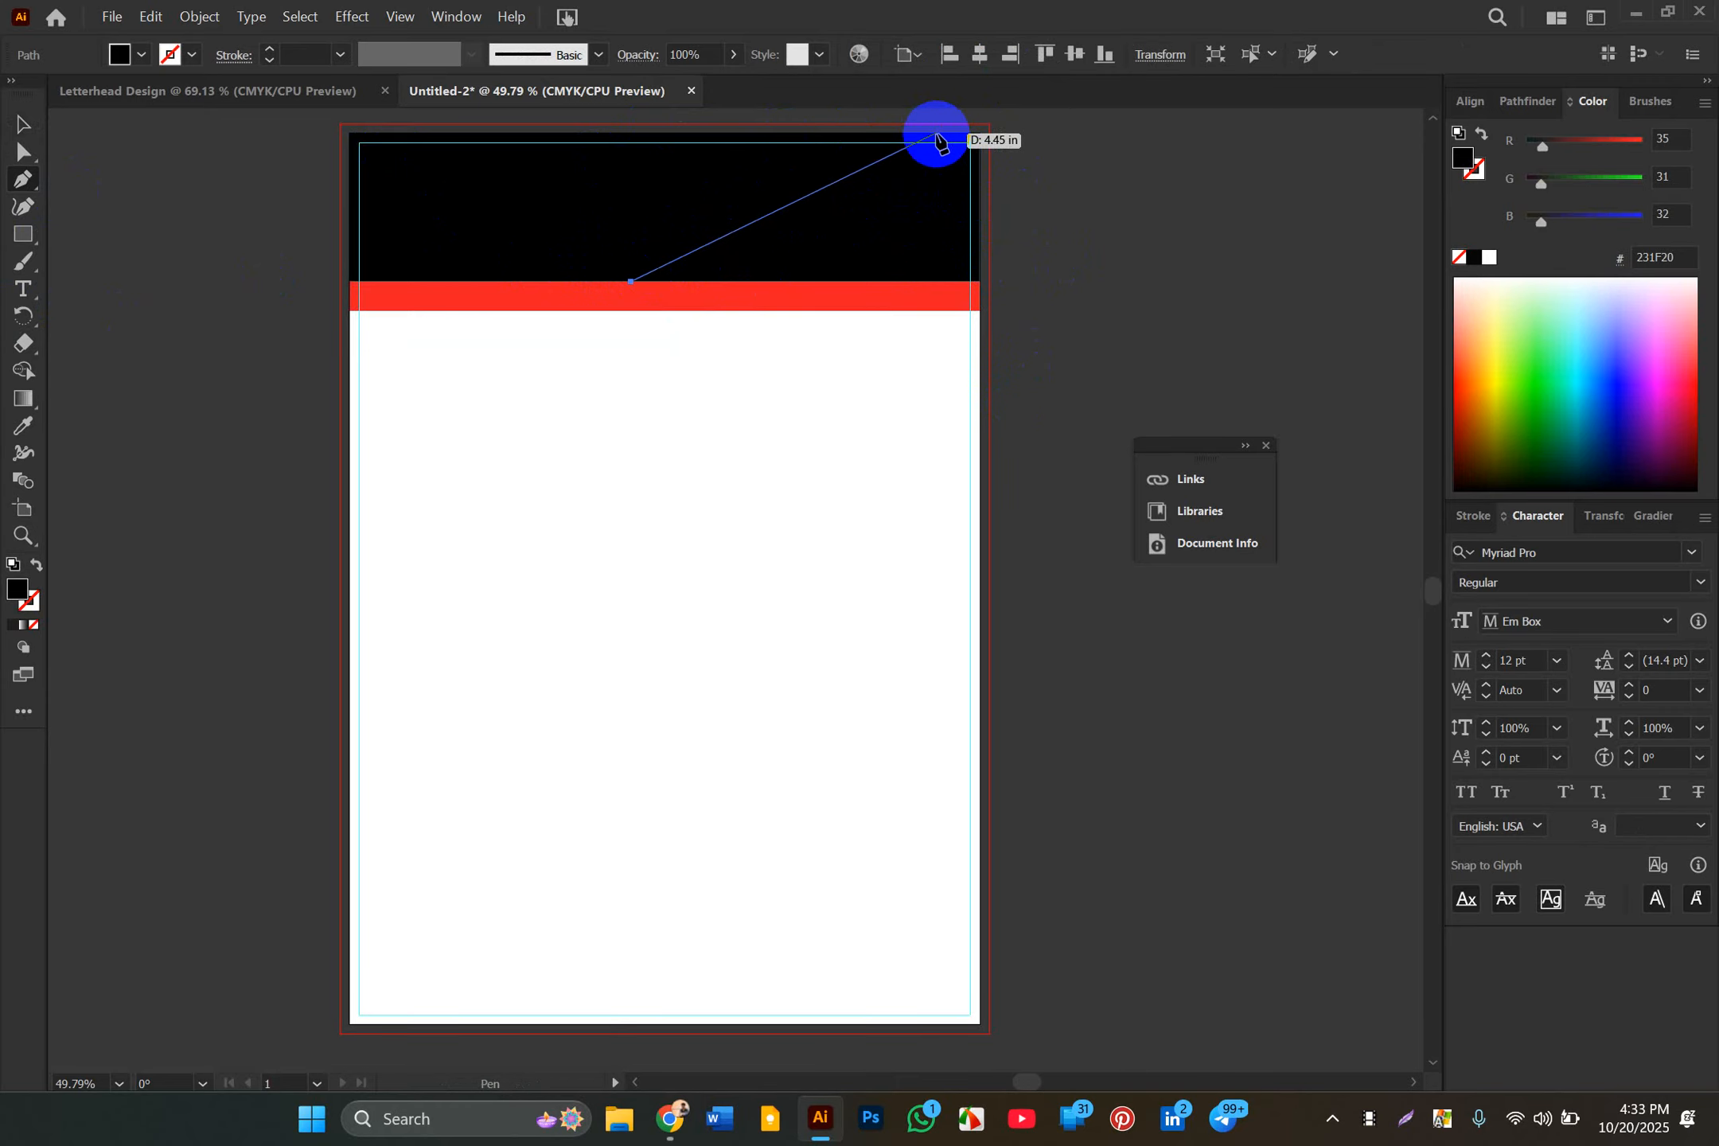
pyautogui.scroll(2, 938, 142)
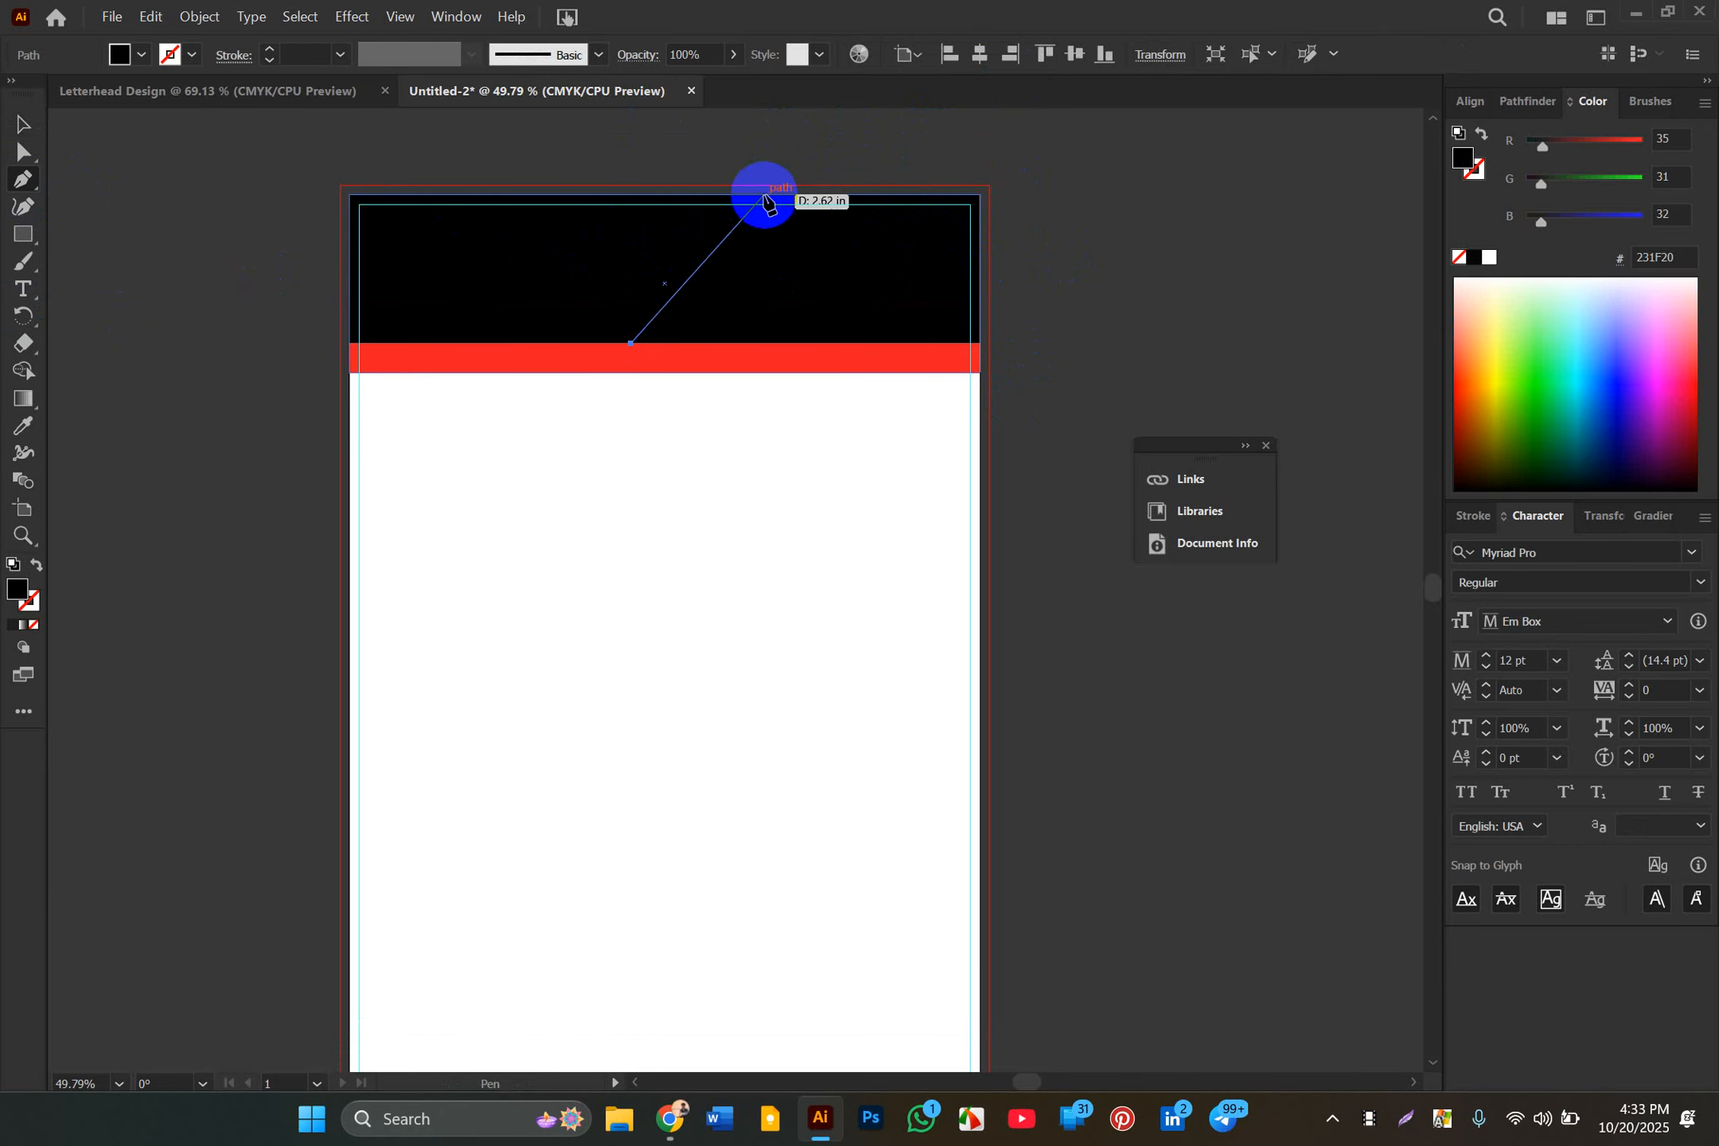
pyautogui.click(764, 196)
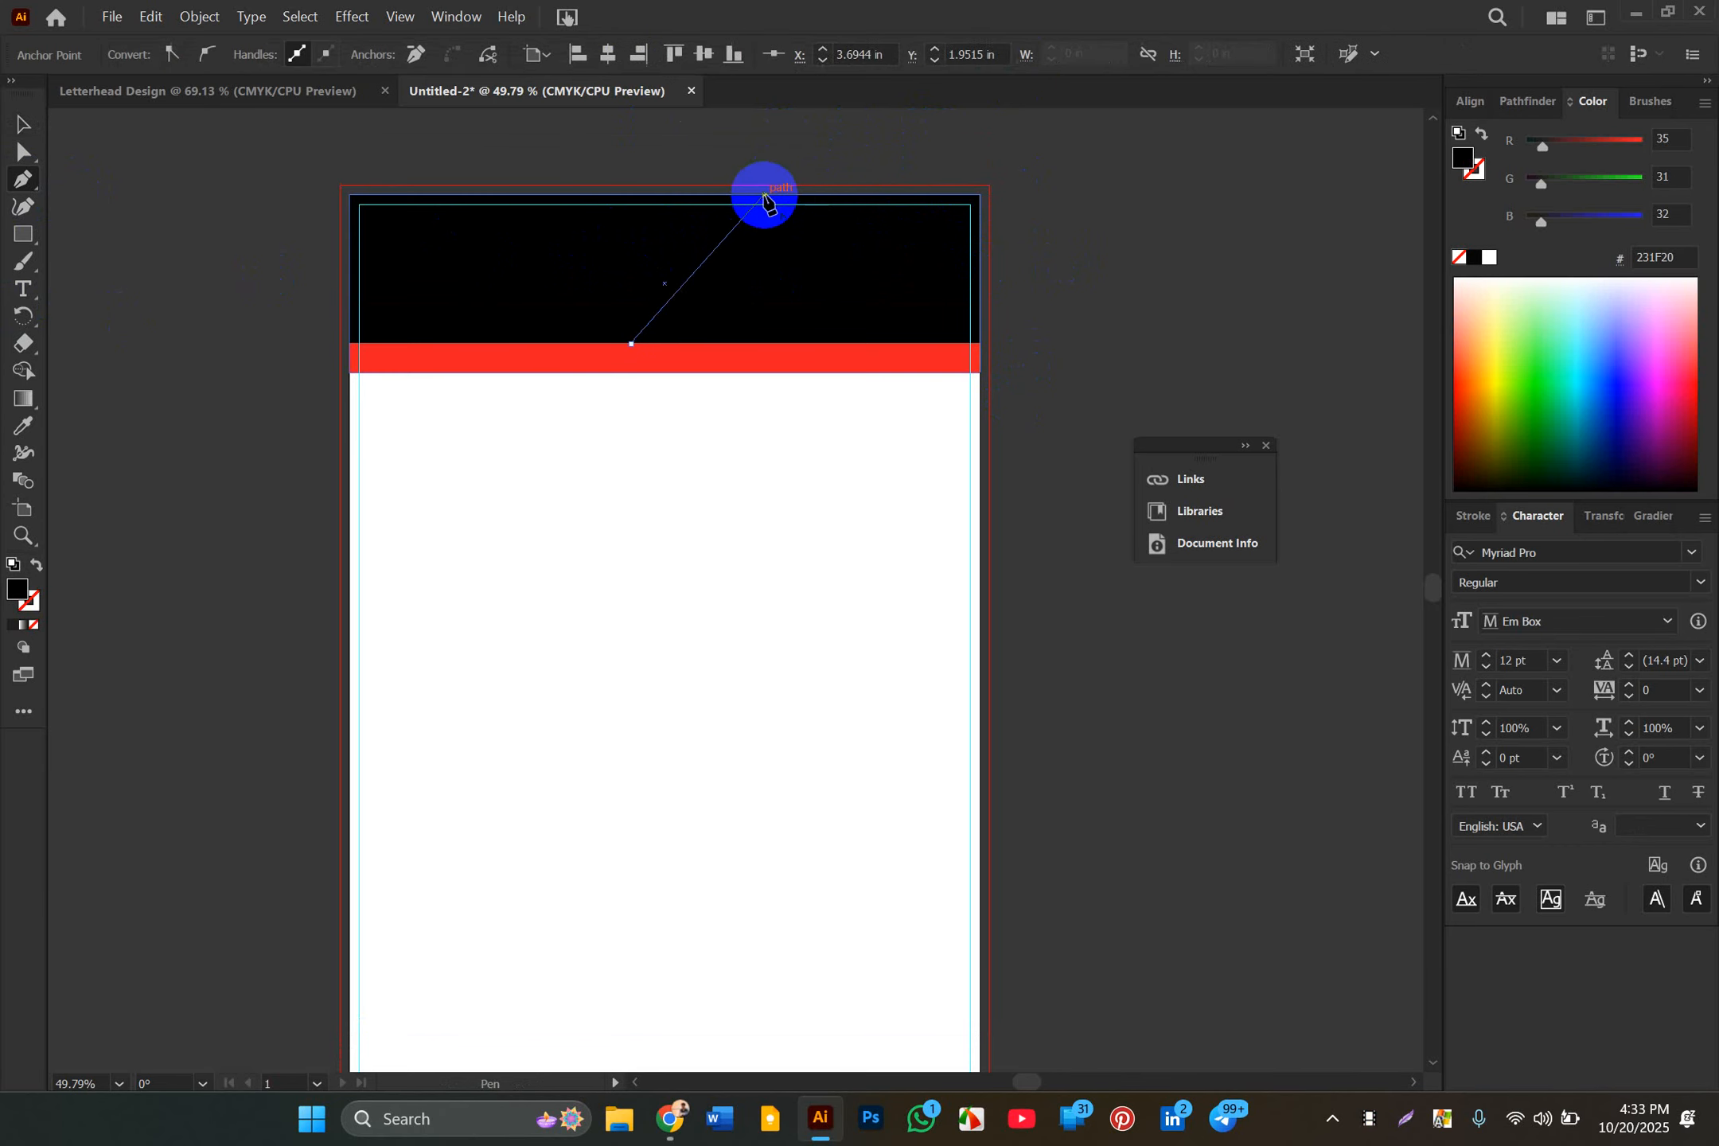
pyautogui.click(979, 199)
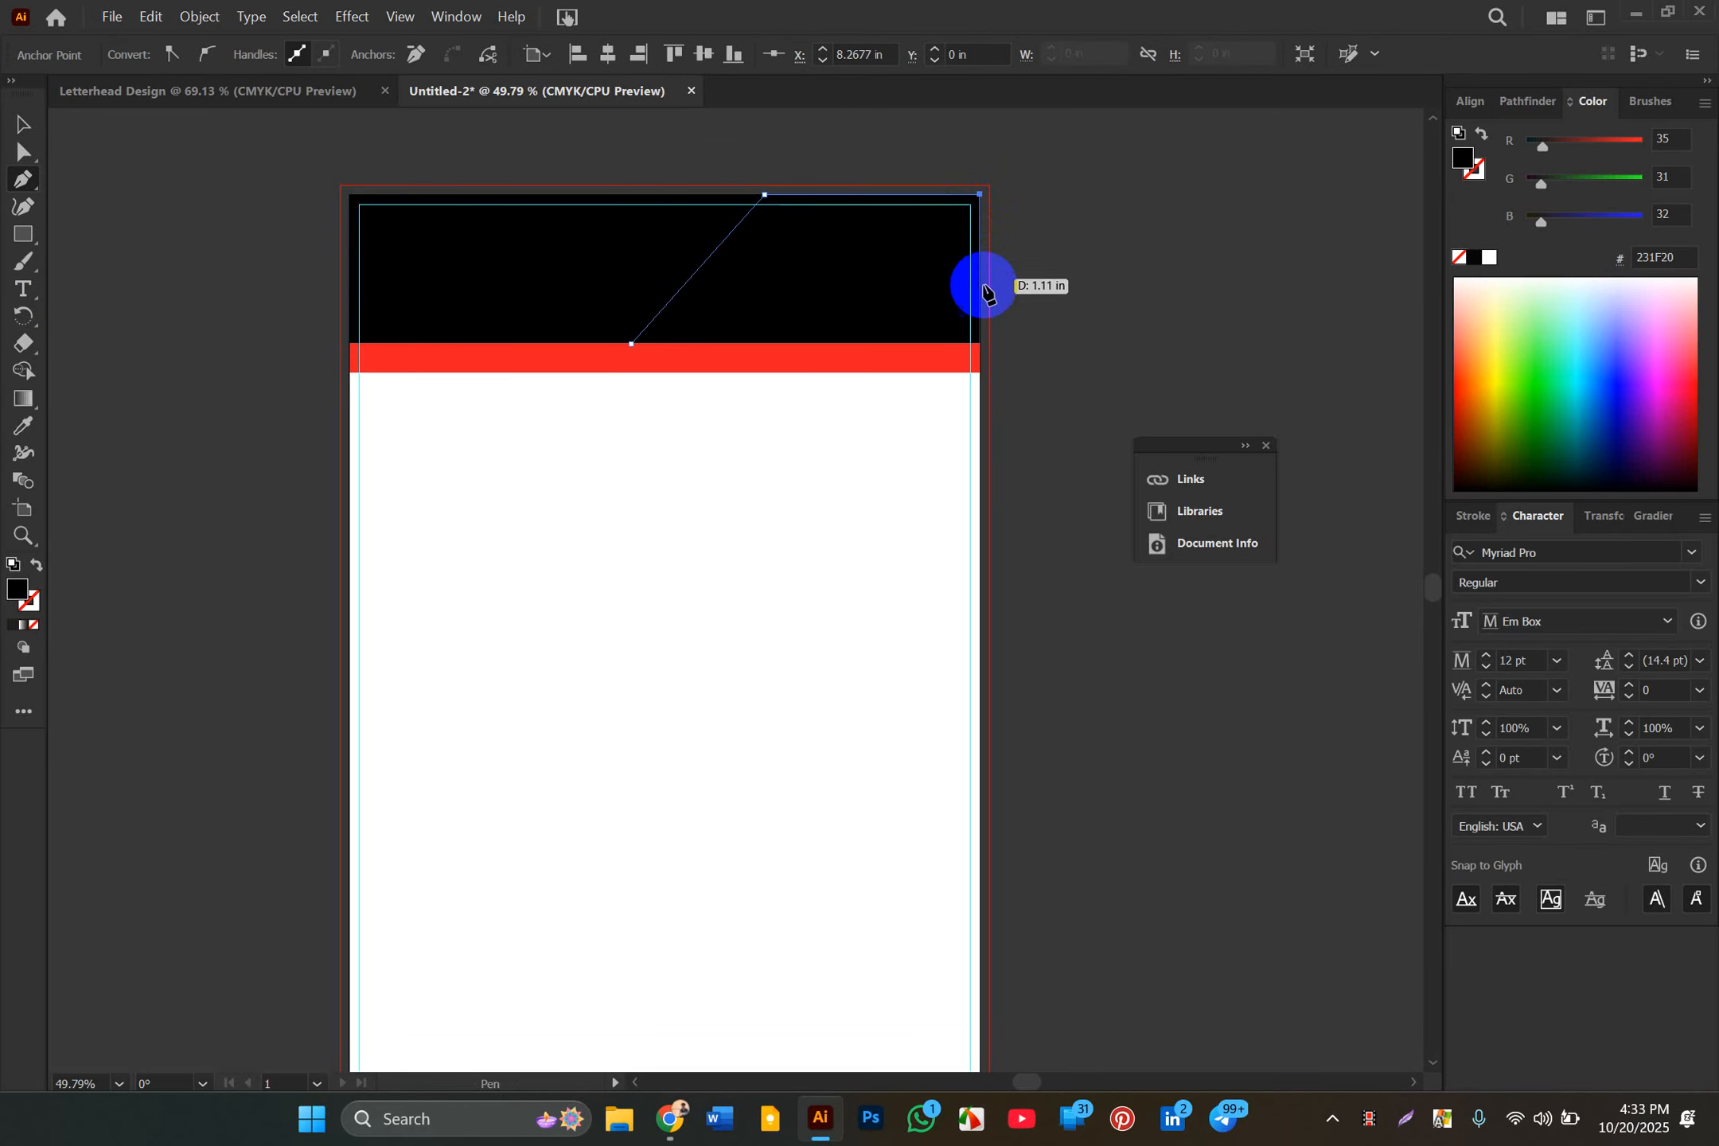
pyautogui.click(980, 344)
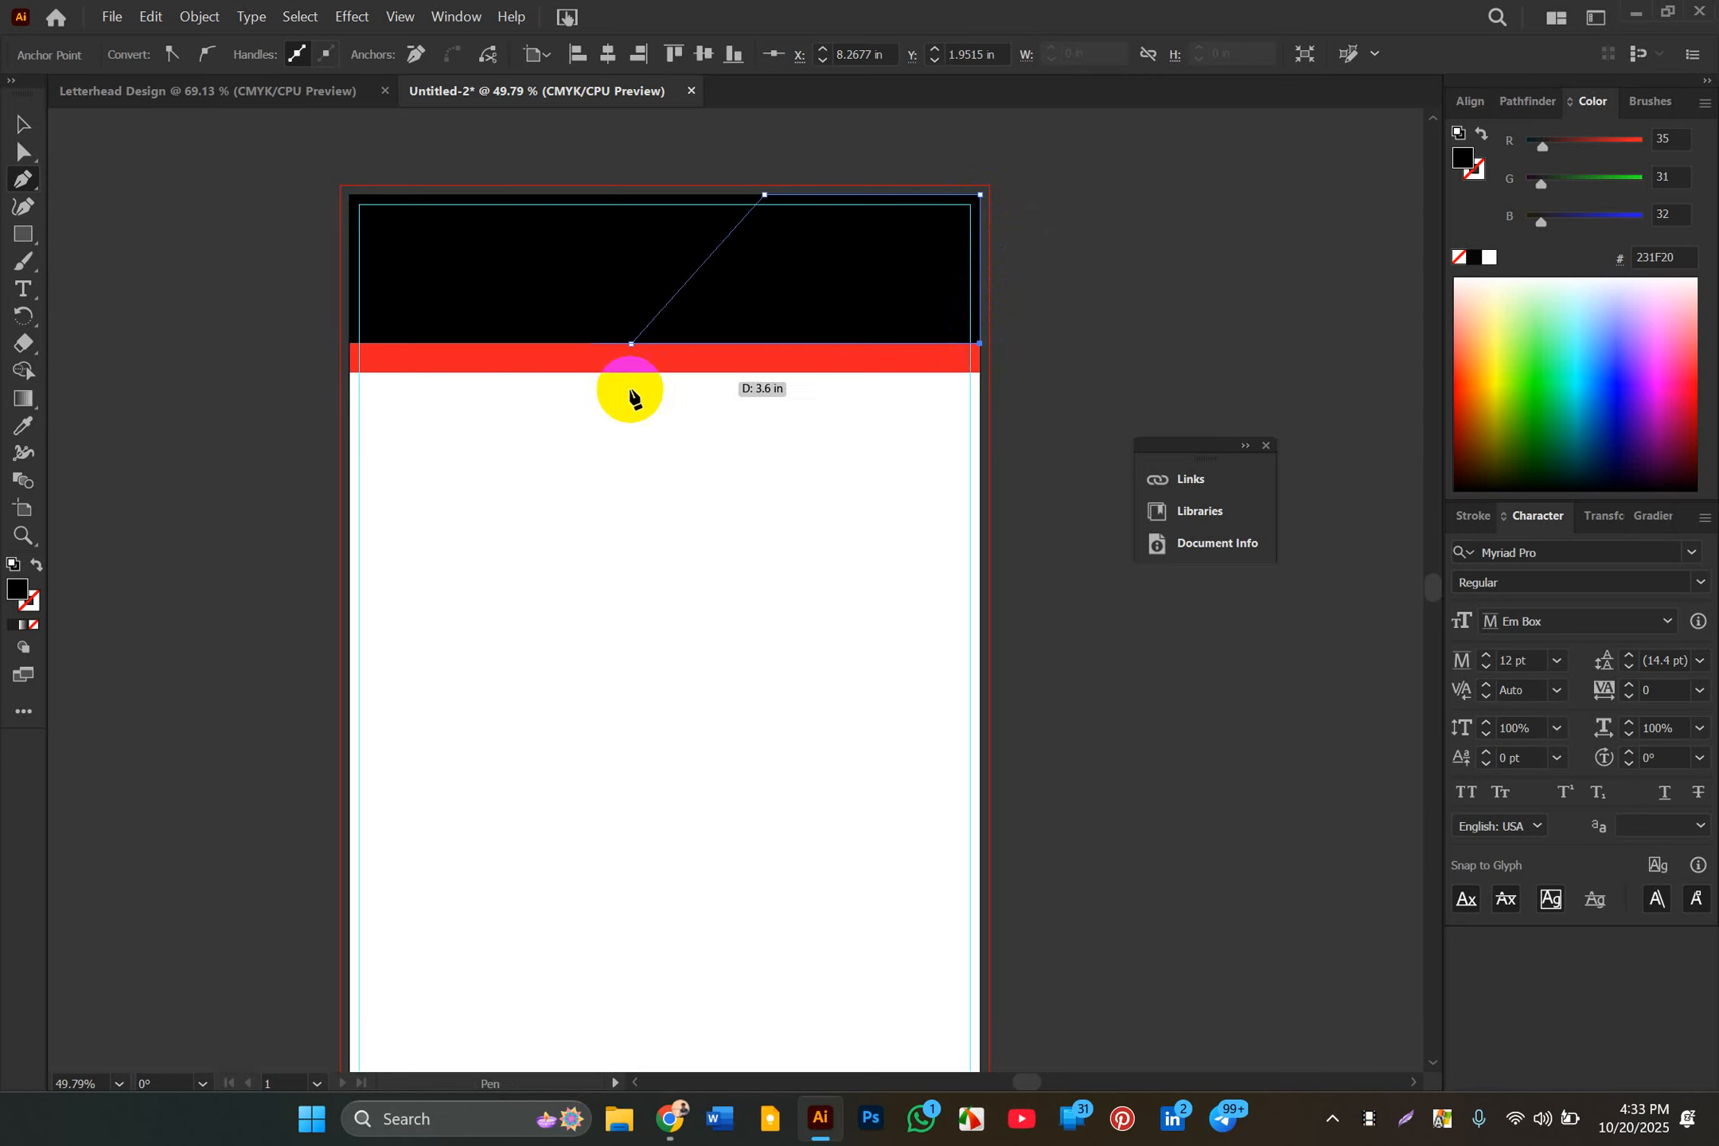
pyautogui.click(630, 345)
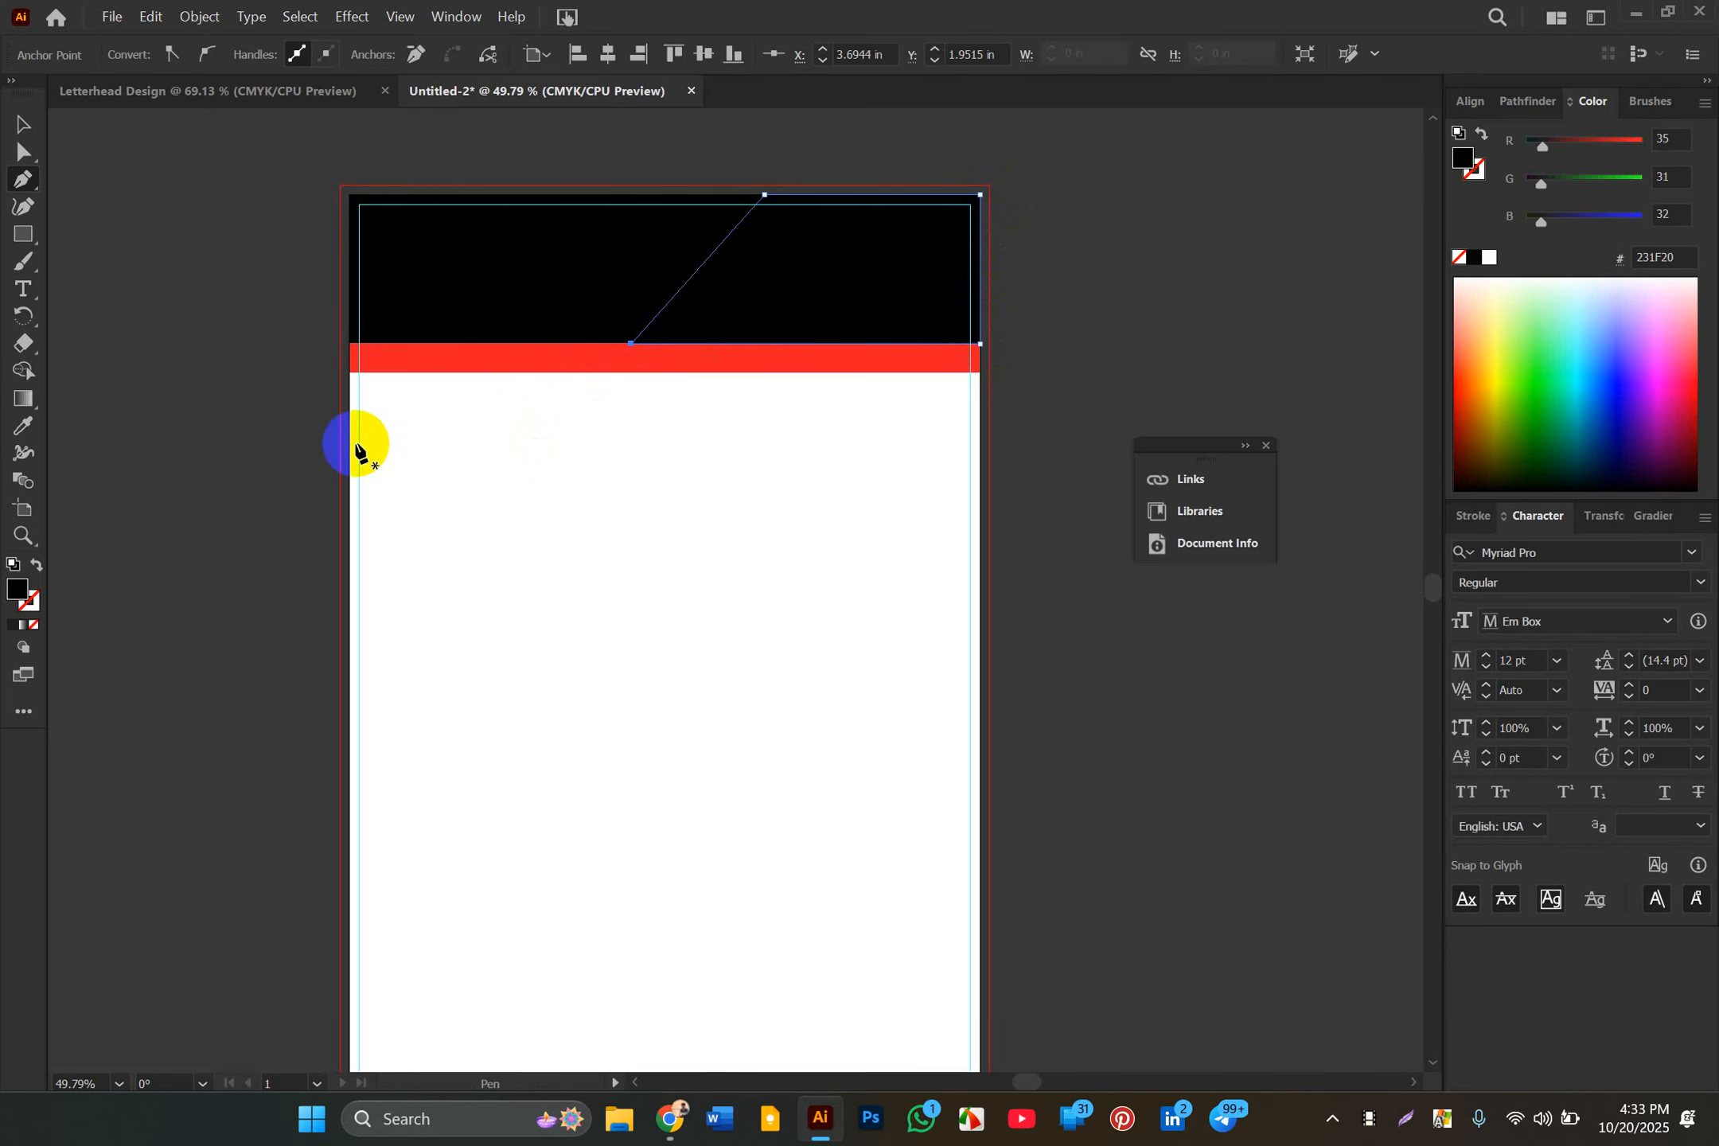
pyautogui.click(22, 123)
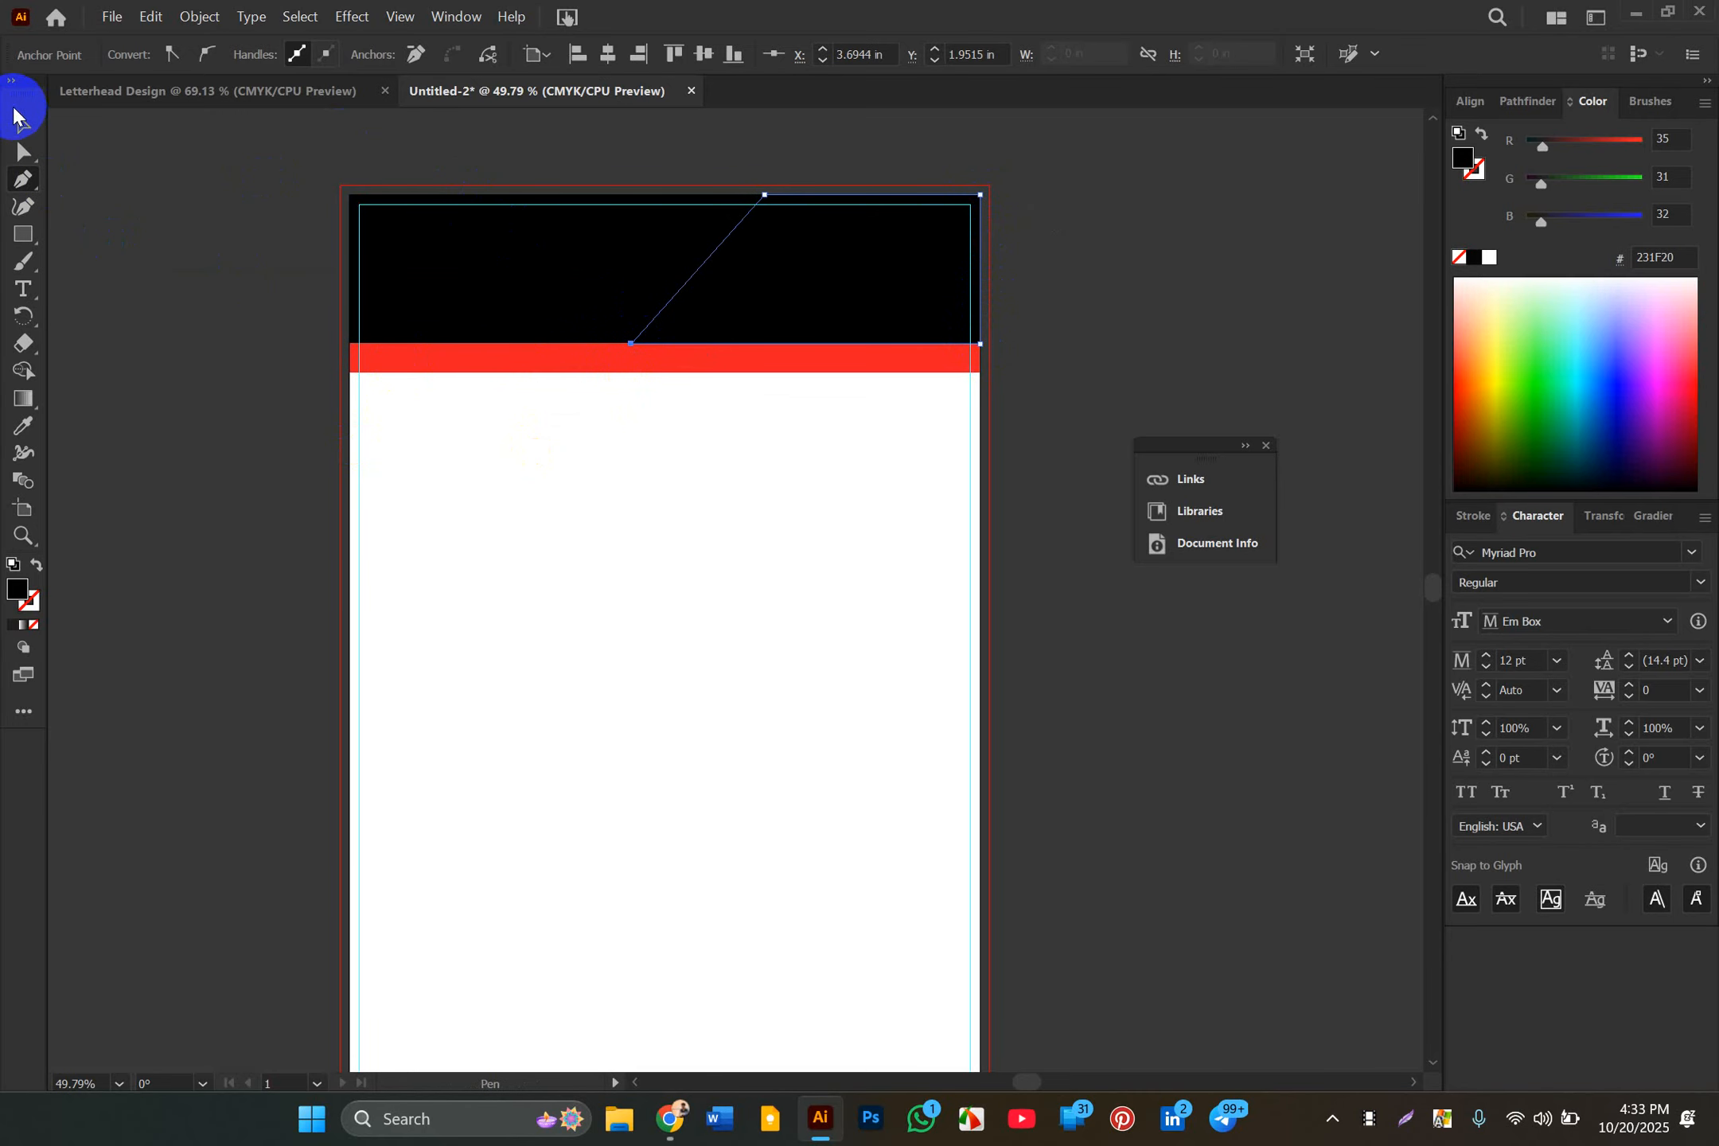
pyautogui.click(230, 219)
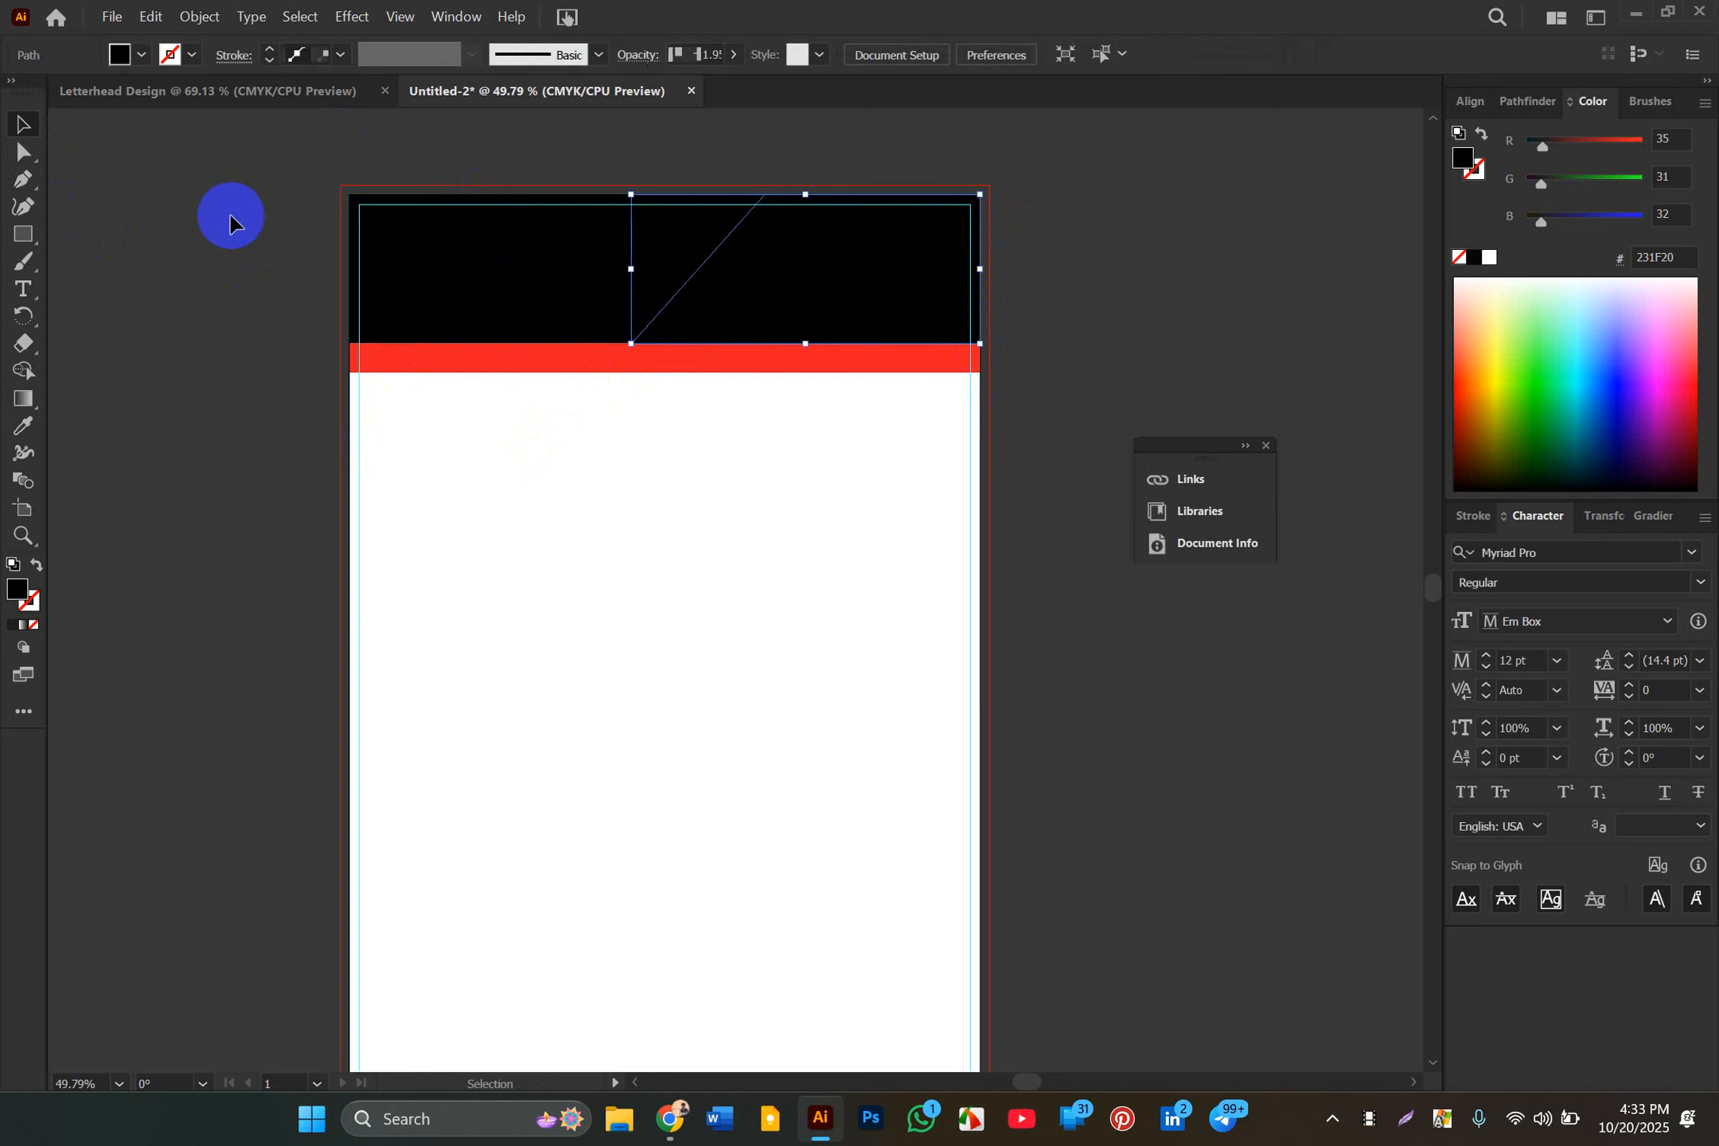
# Step: Fill the angled header shape with blue (00AEEF) and clear the selection
pyautogui.click(774, 262)
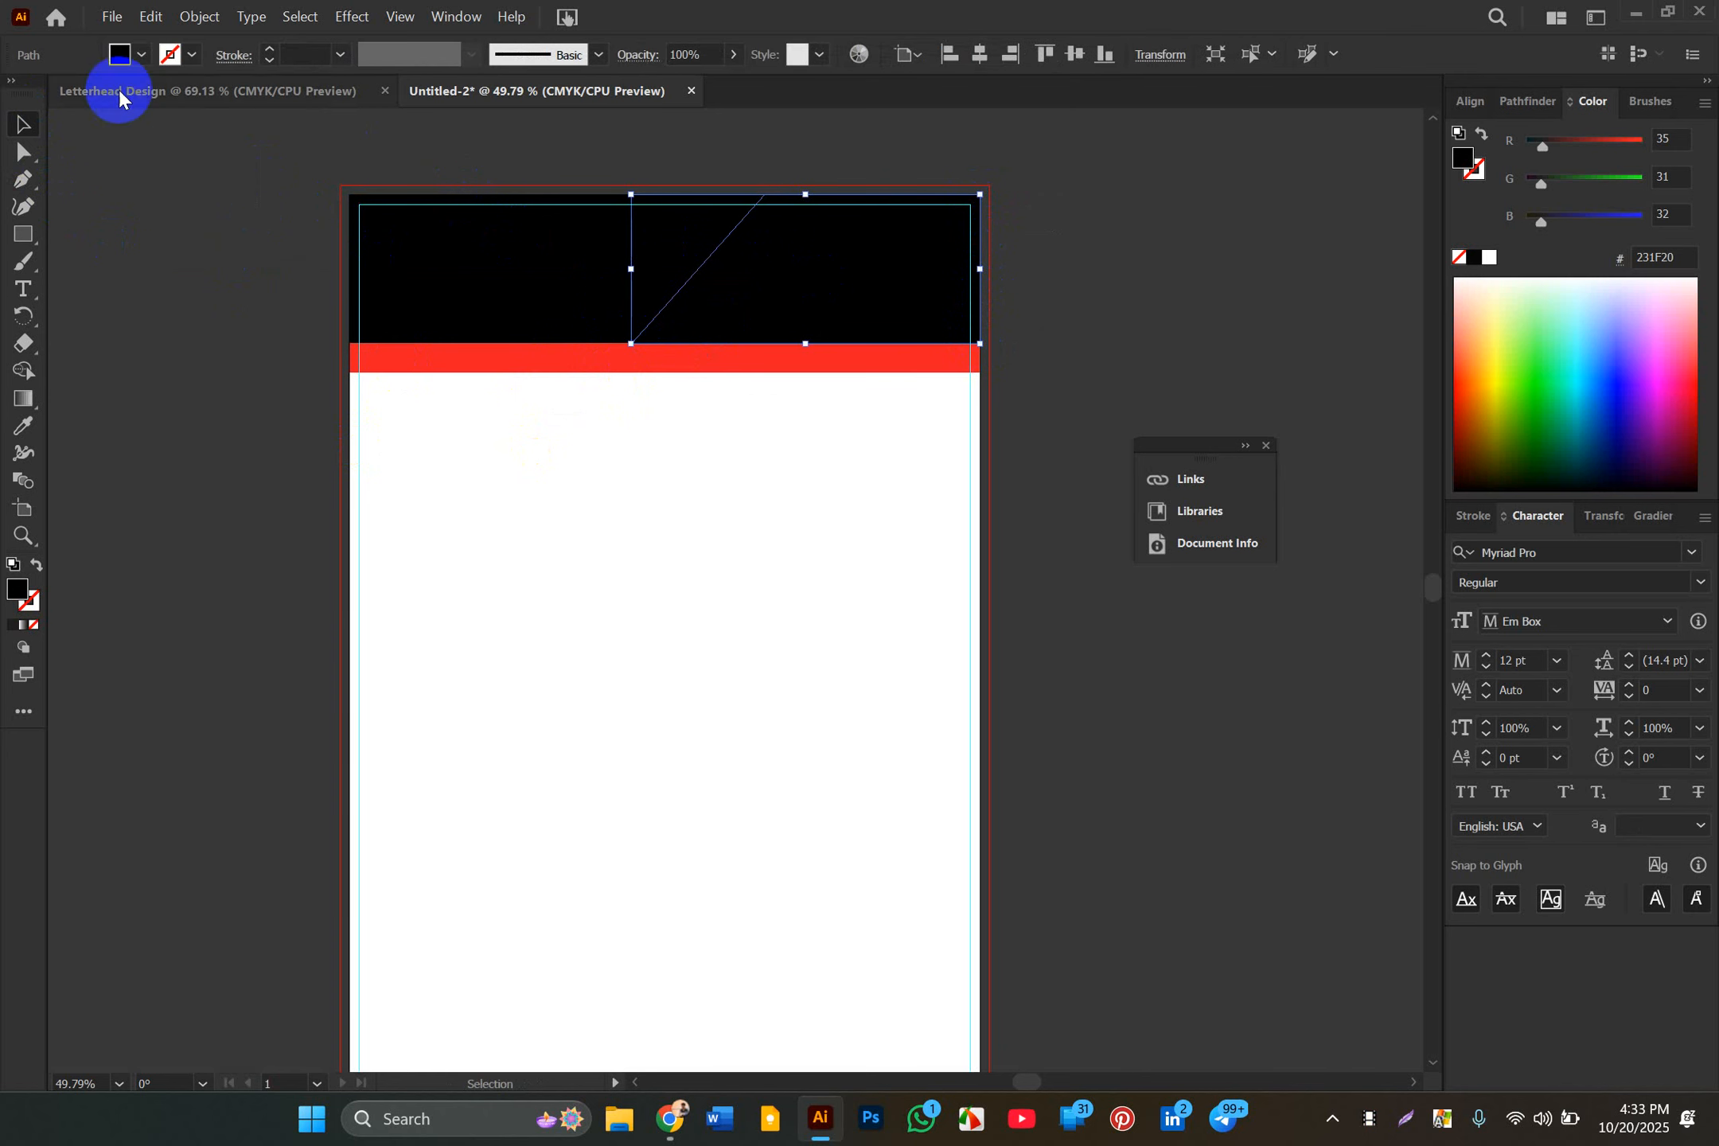
pyautogui.click(137, 54)
pyautogui.click(128, 93)
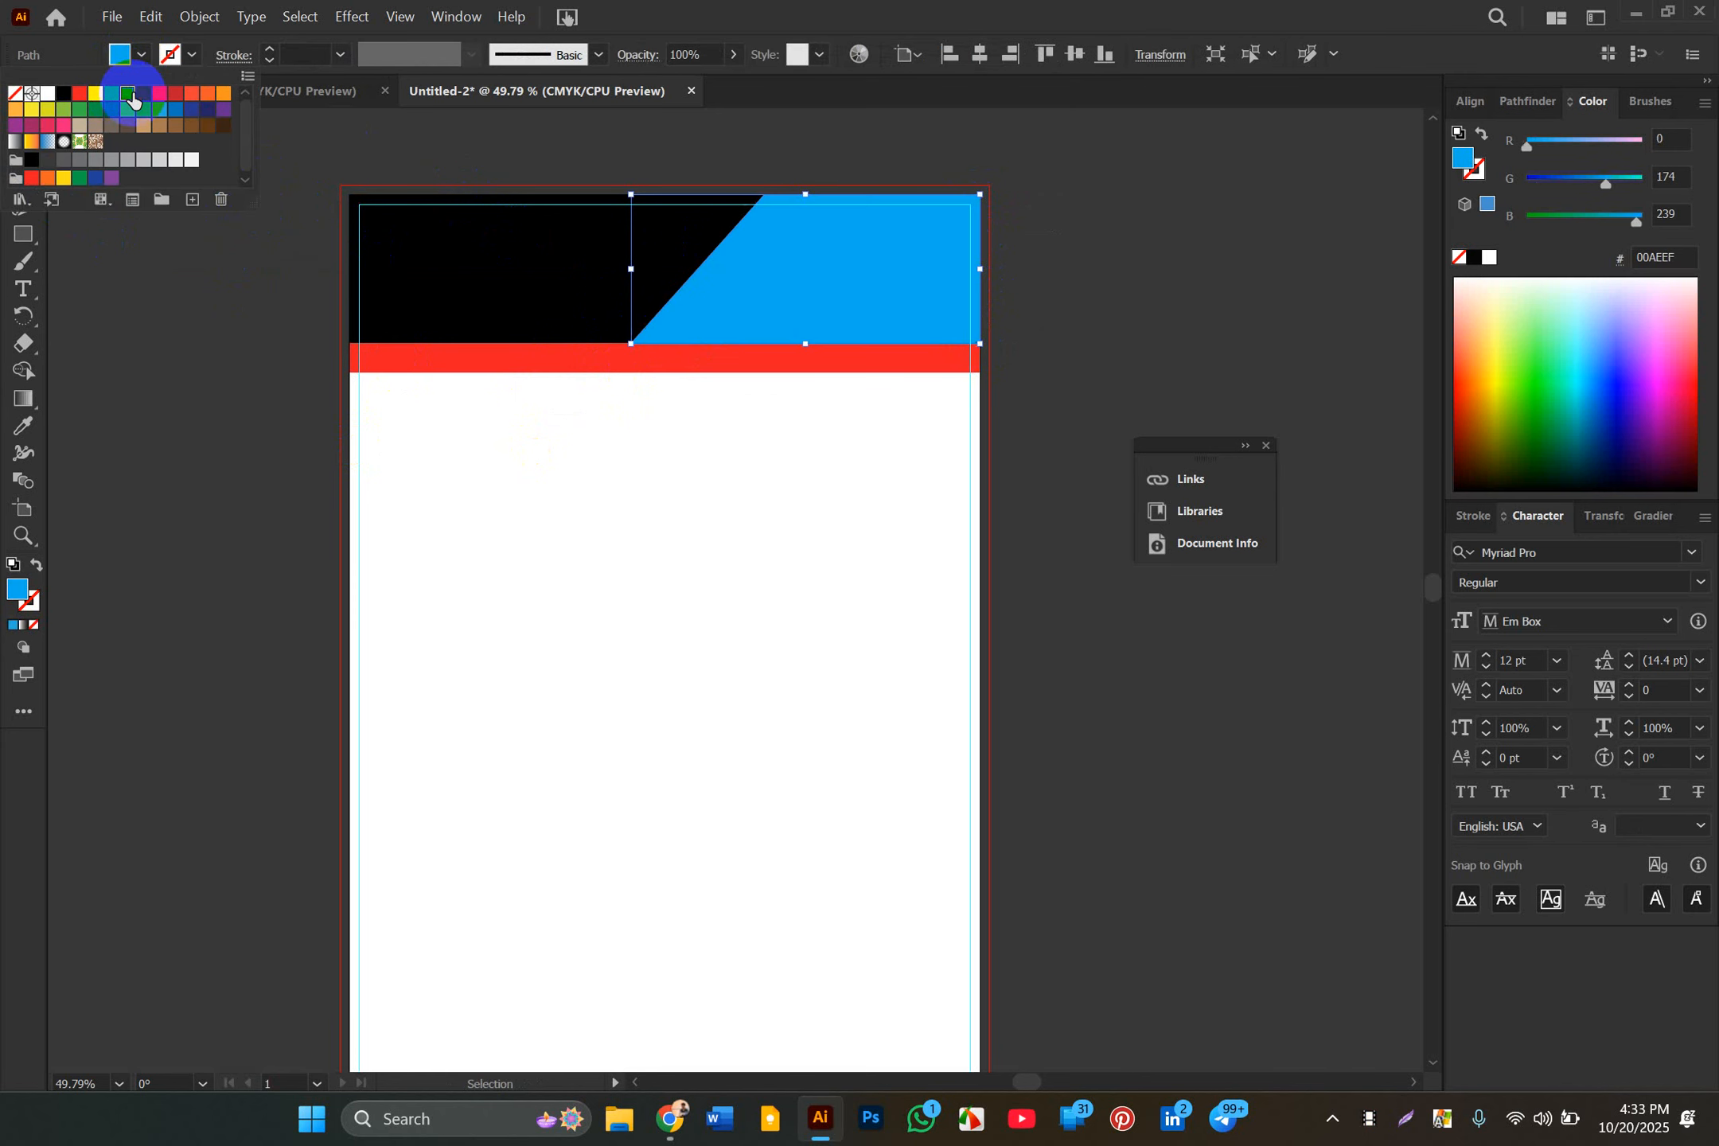
pyautogui.click(822, 158)
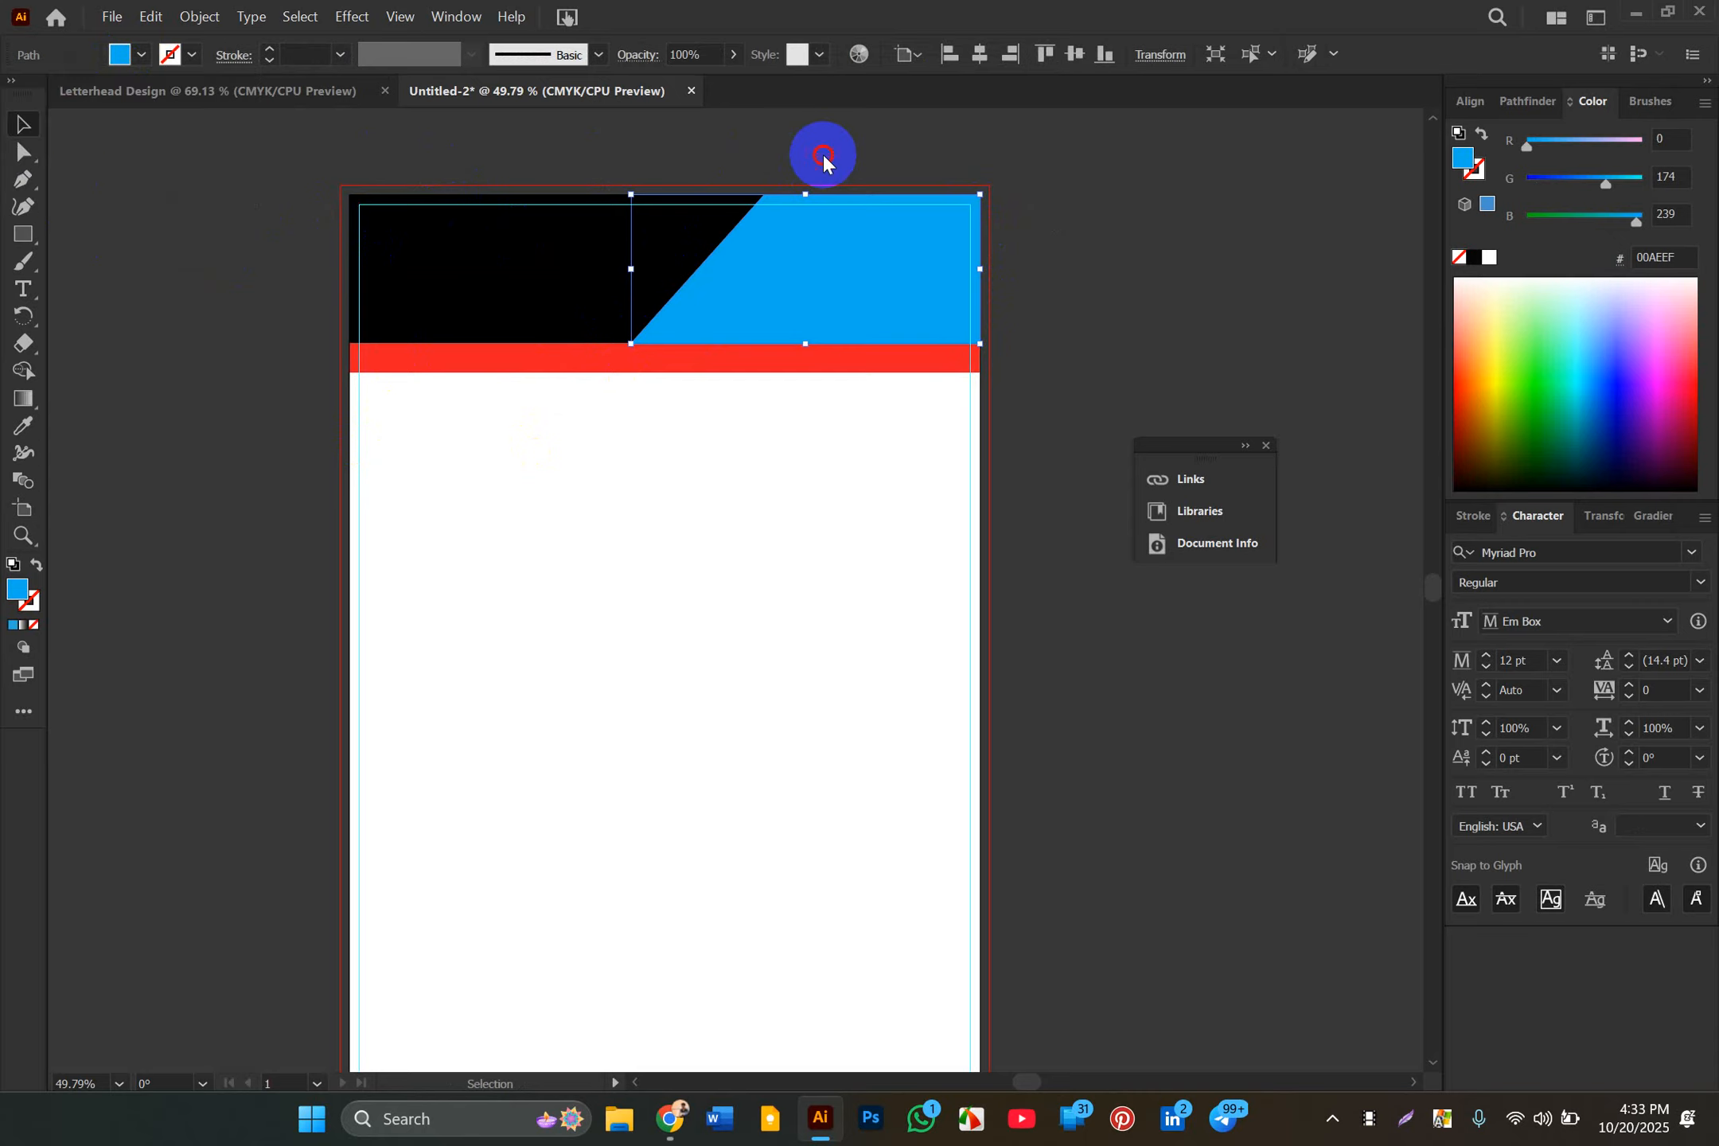
pyautogui.click(822, 158)
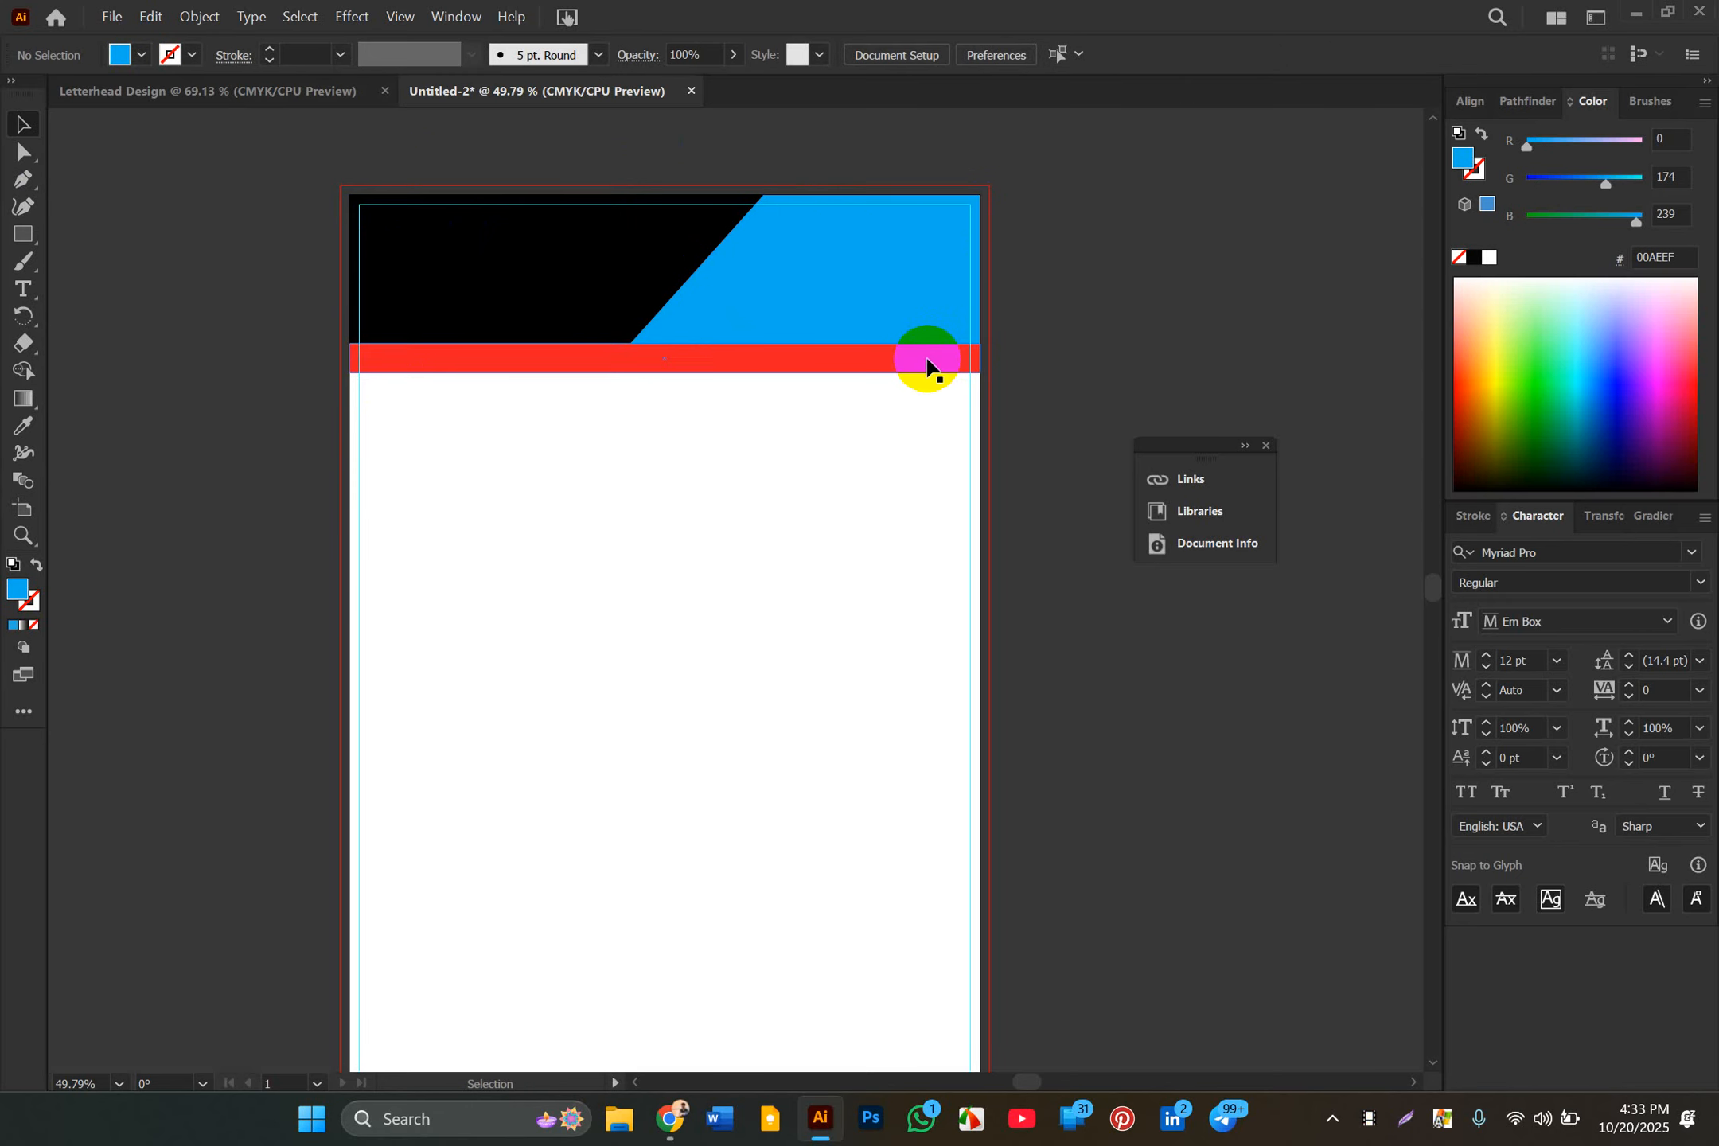
# Step: Try magenta (EC008C), dark red (BE1E2D) and two orange fills (F7941D, F15A29) on the black header band
pyautogui.click(794, 314)
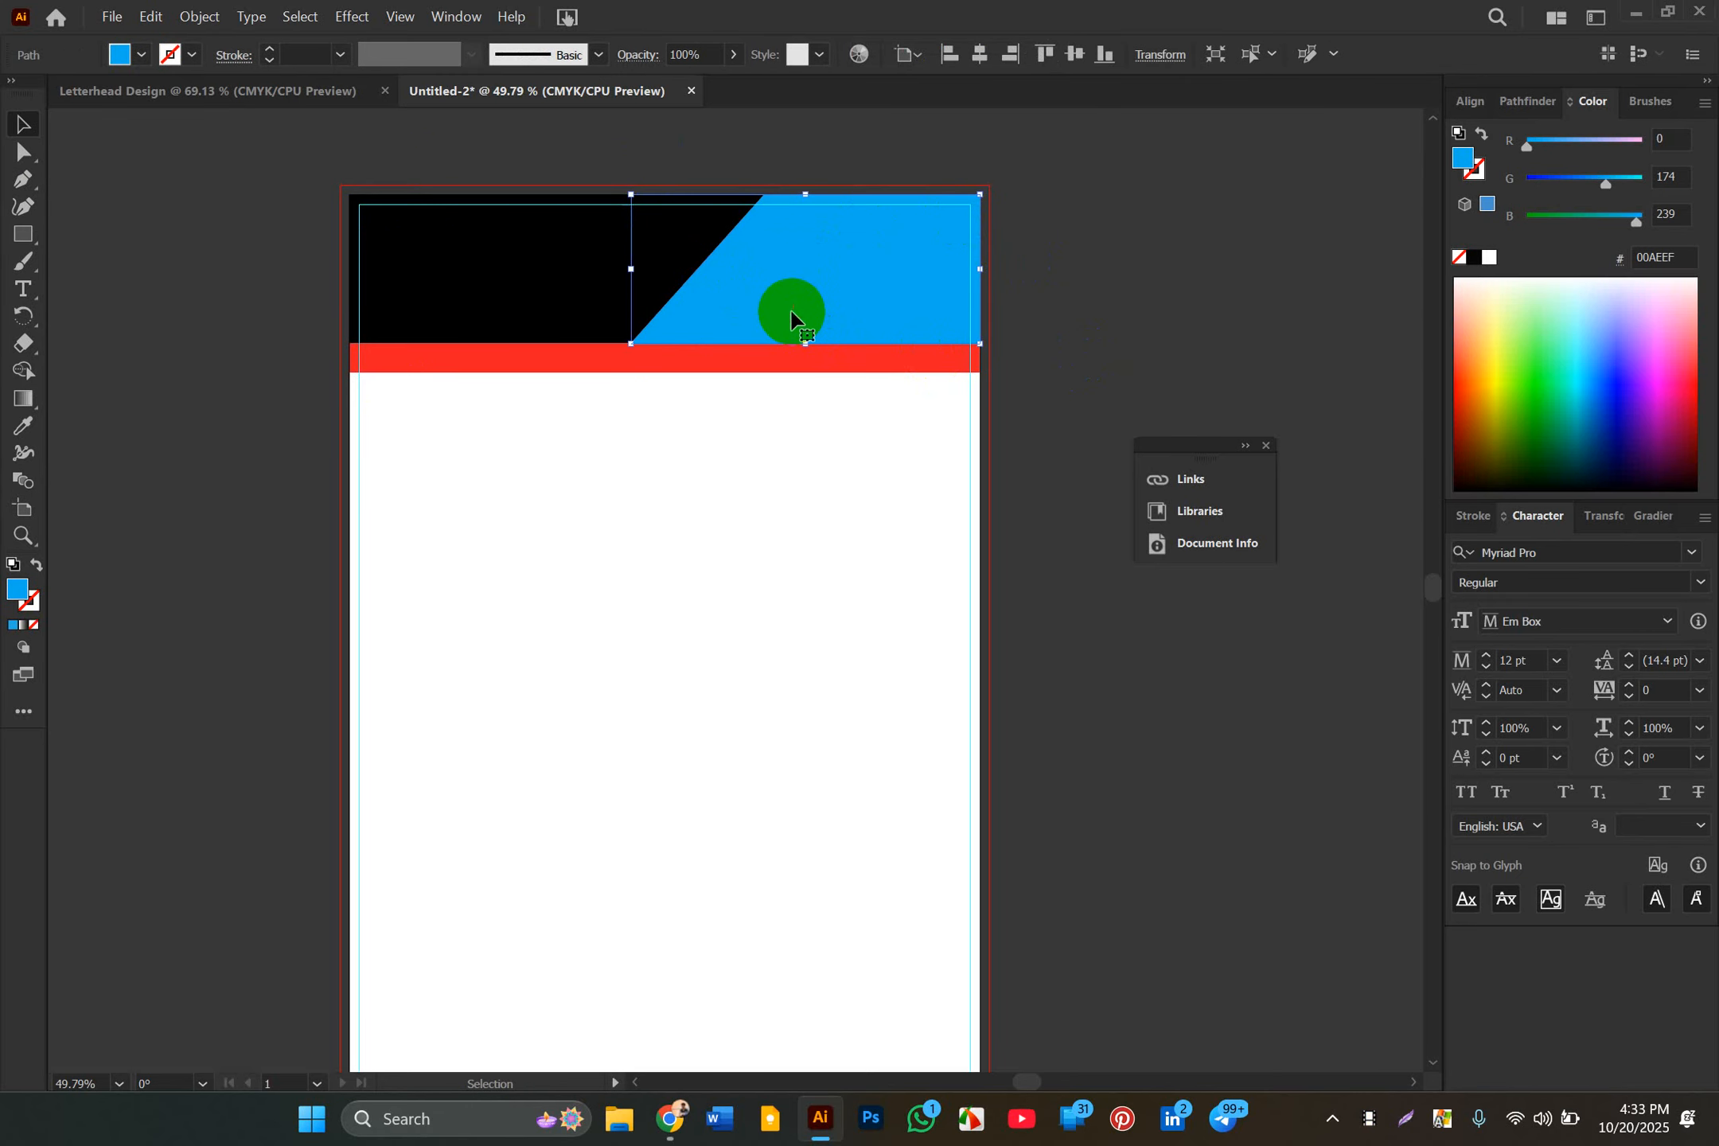
pyautogui.moveTo(636, 270); pyautogui.dragTo(830, 247)
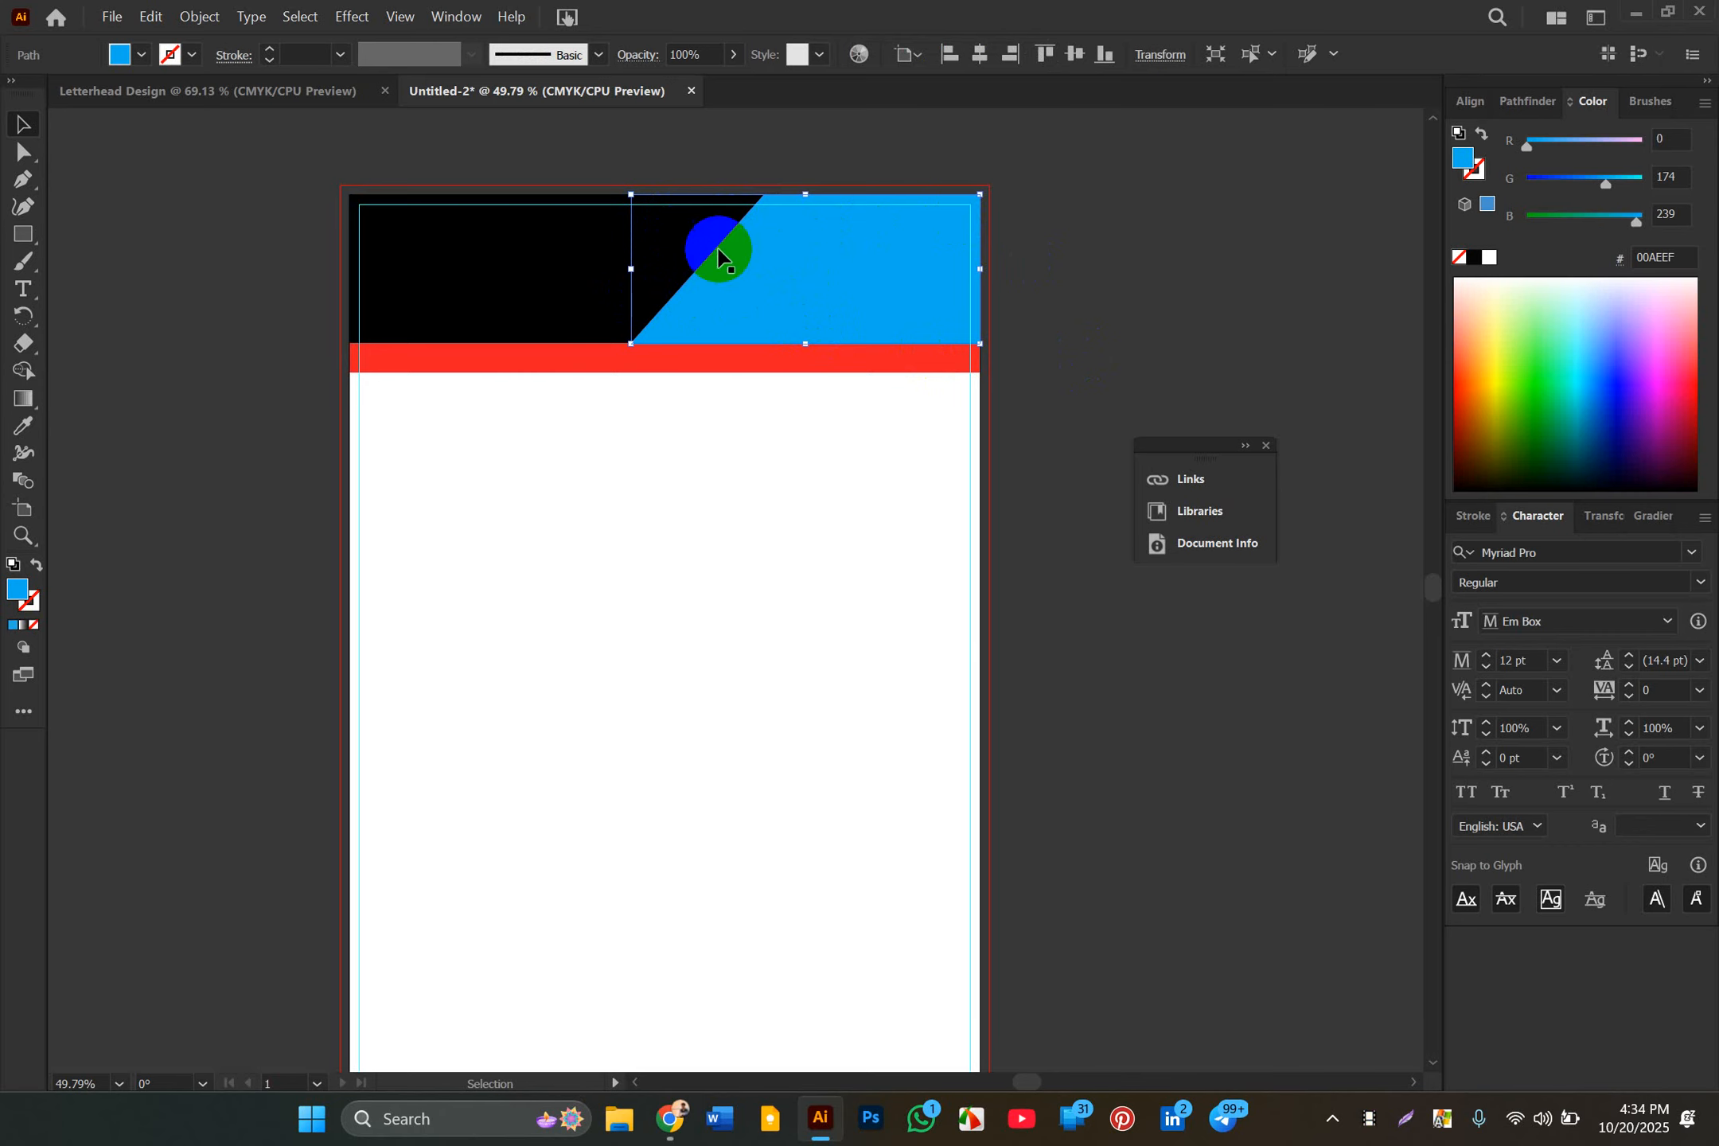
pyautogui.click(505, 301)
pyautogui.click(147, 57)
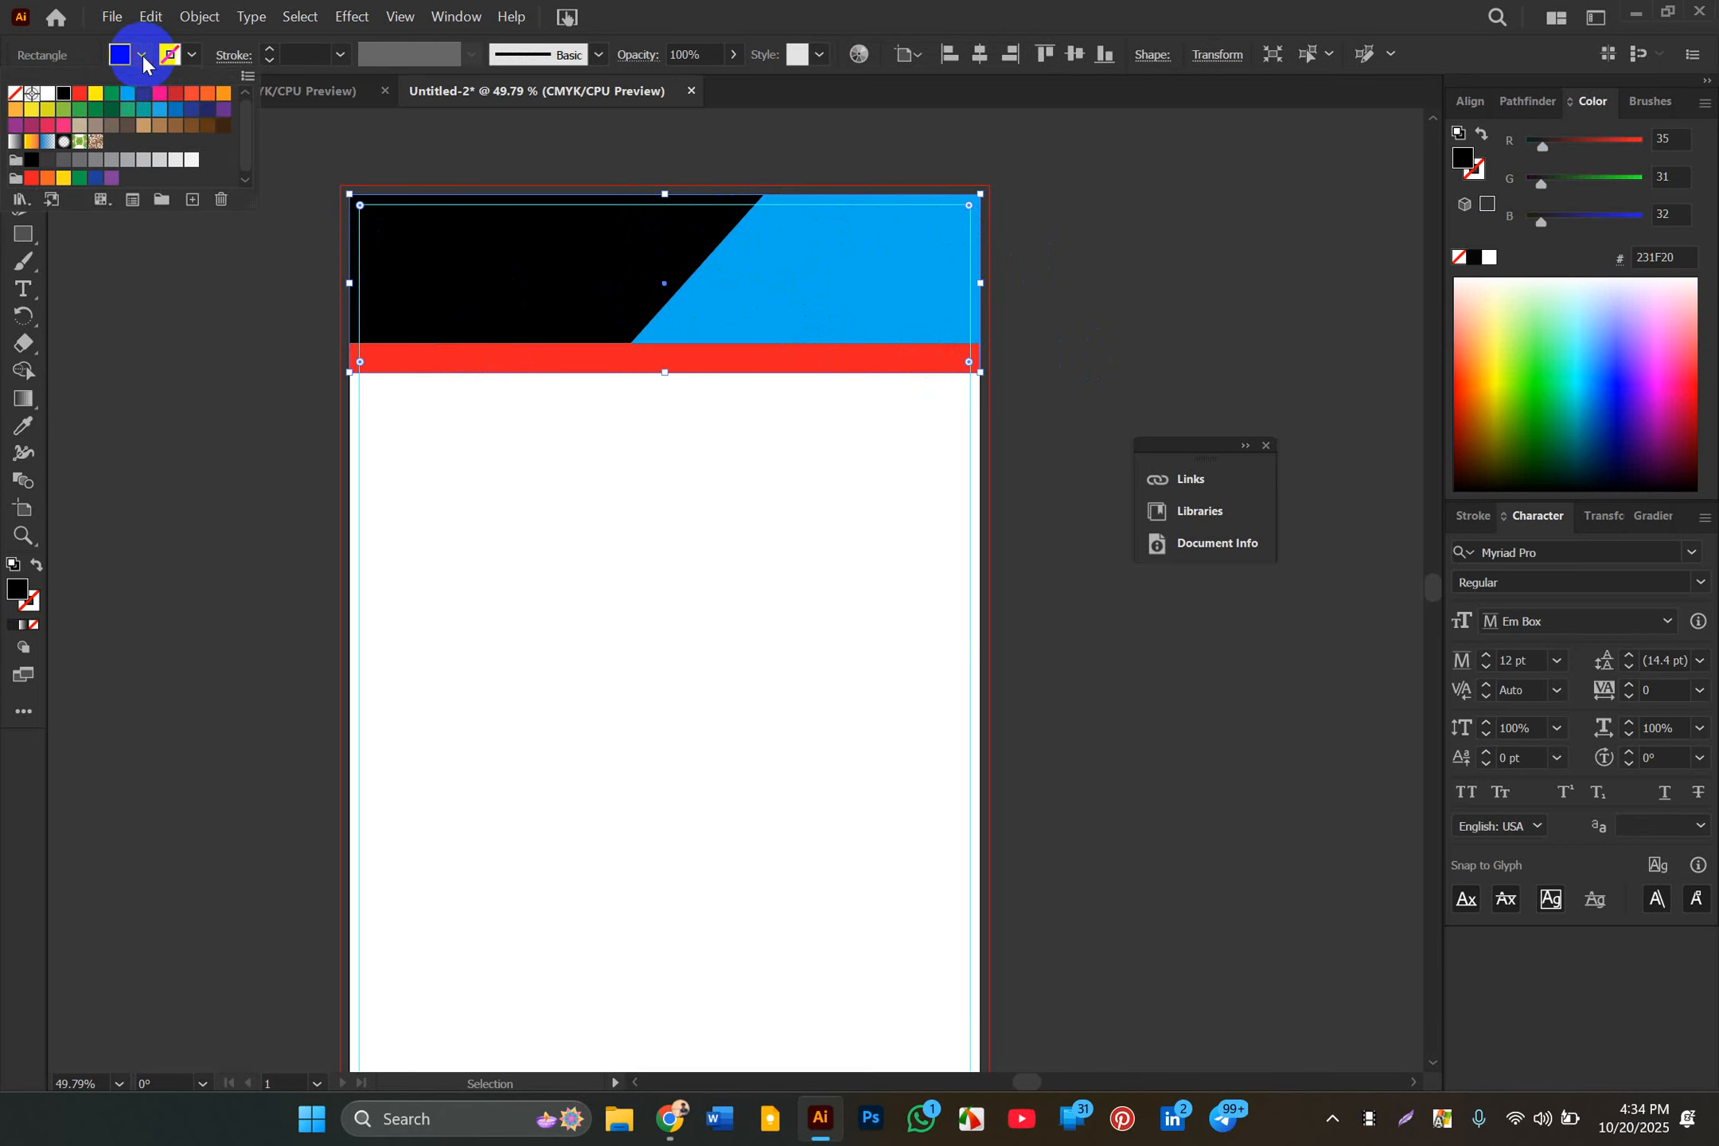
pyautogui.click(156, 96)
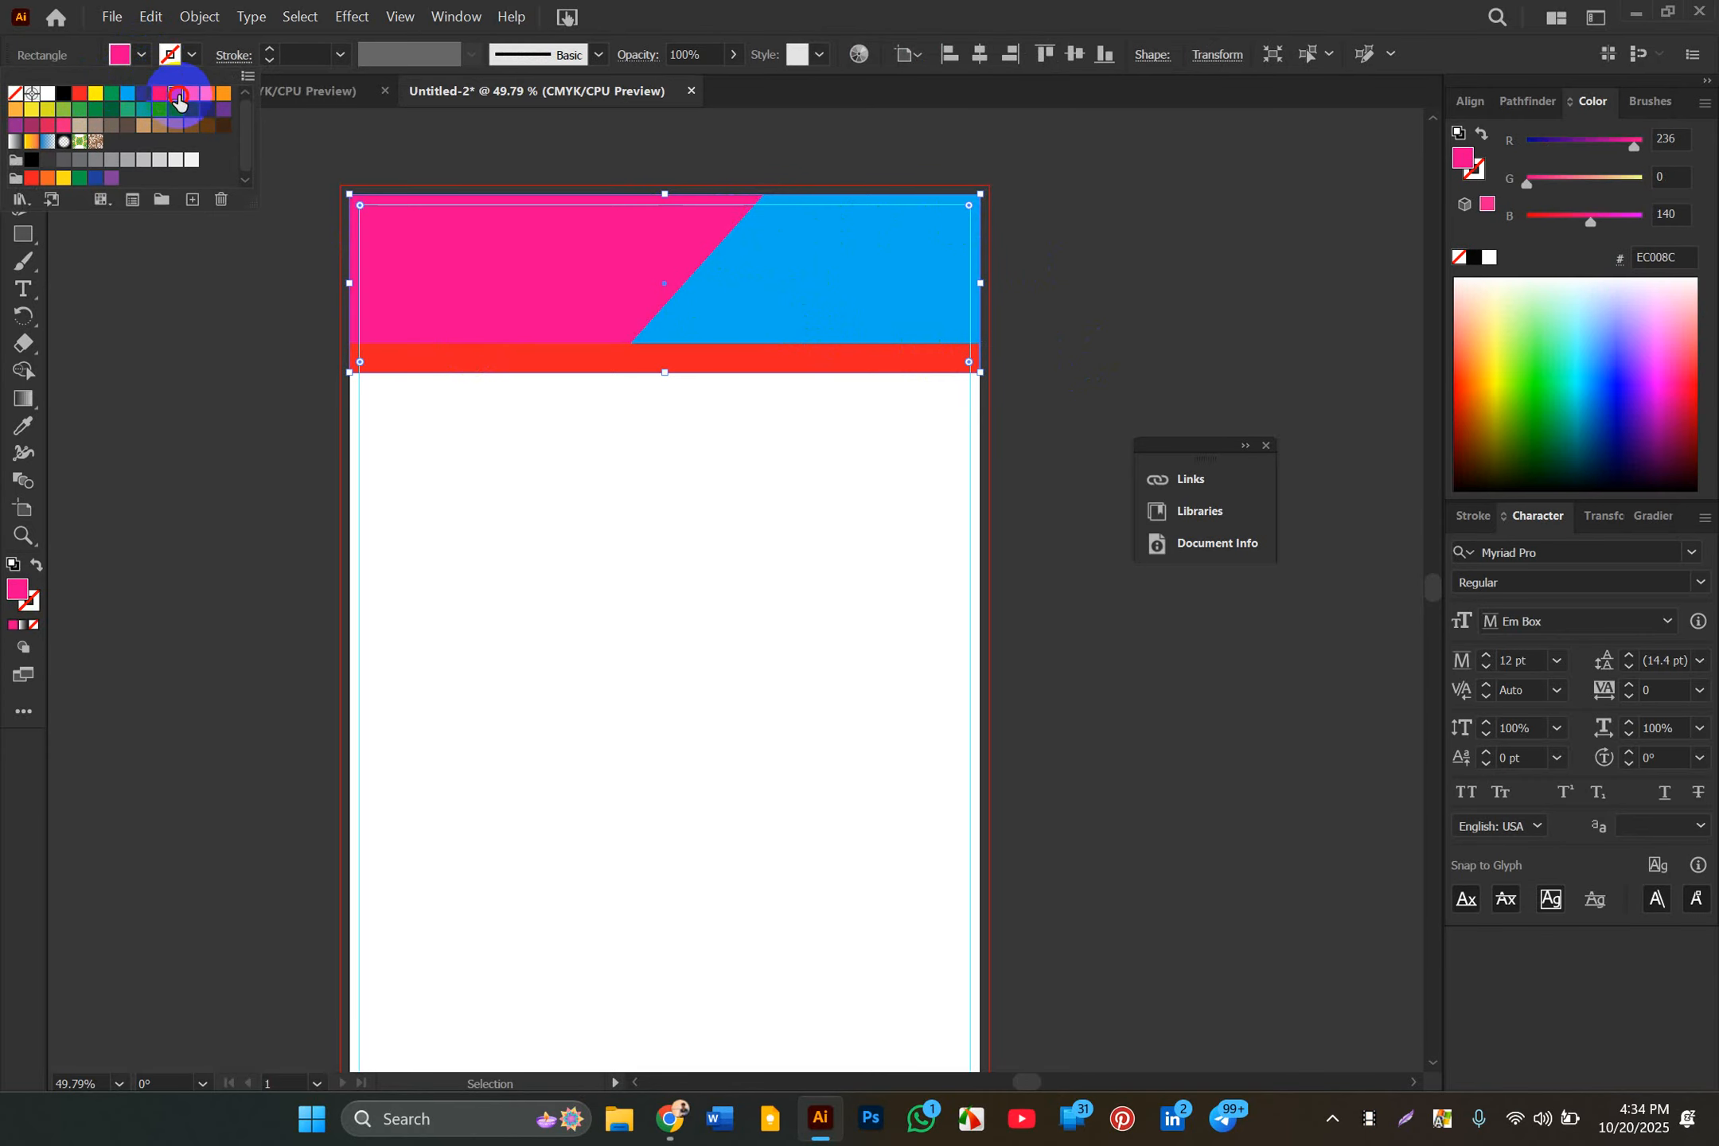
pyautogui.click(194, 97)
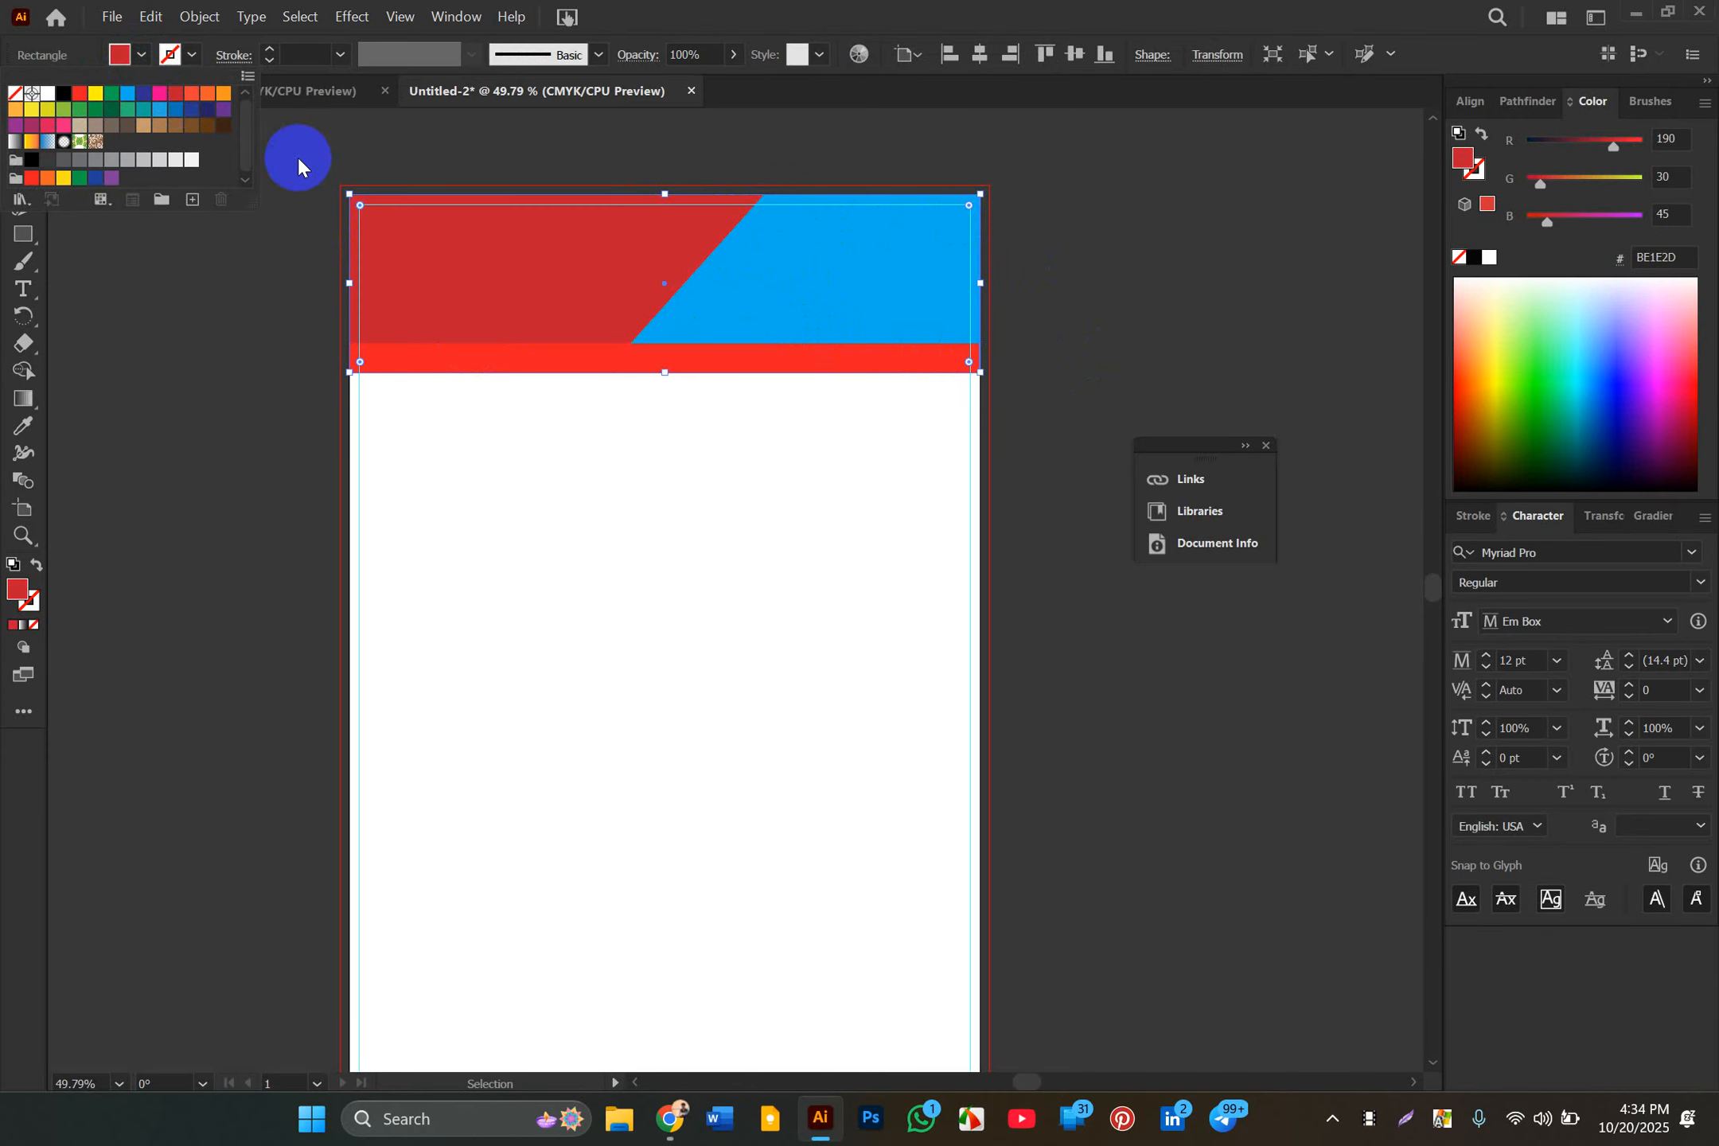
pyautogui.click(222, 94)
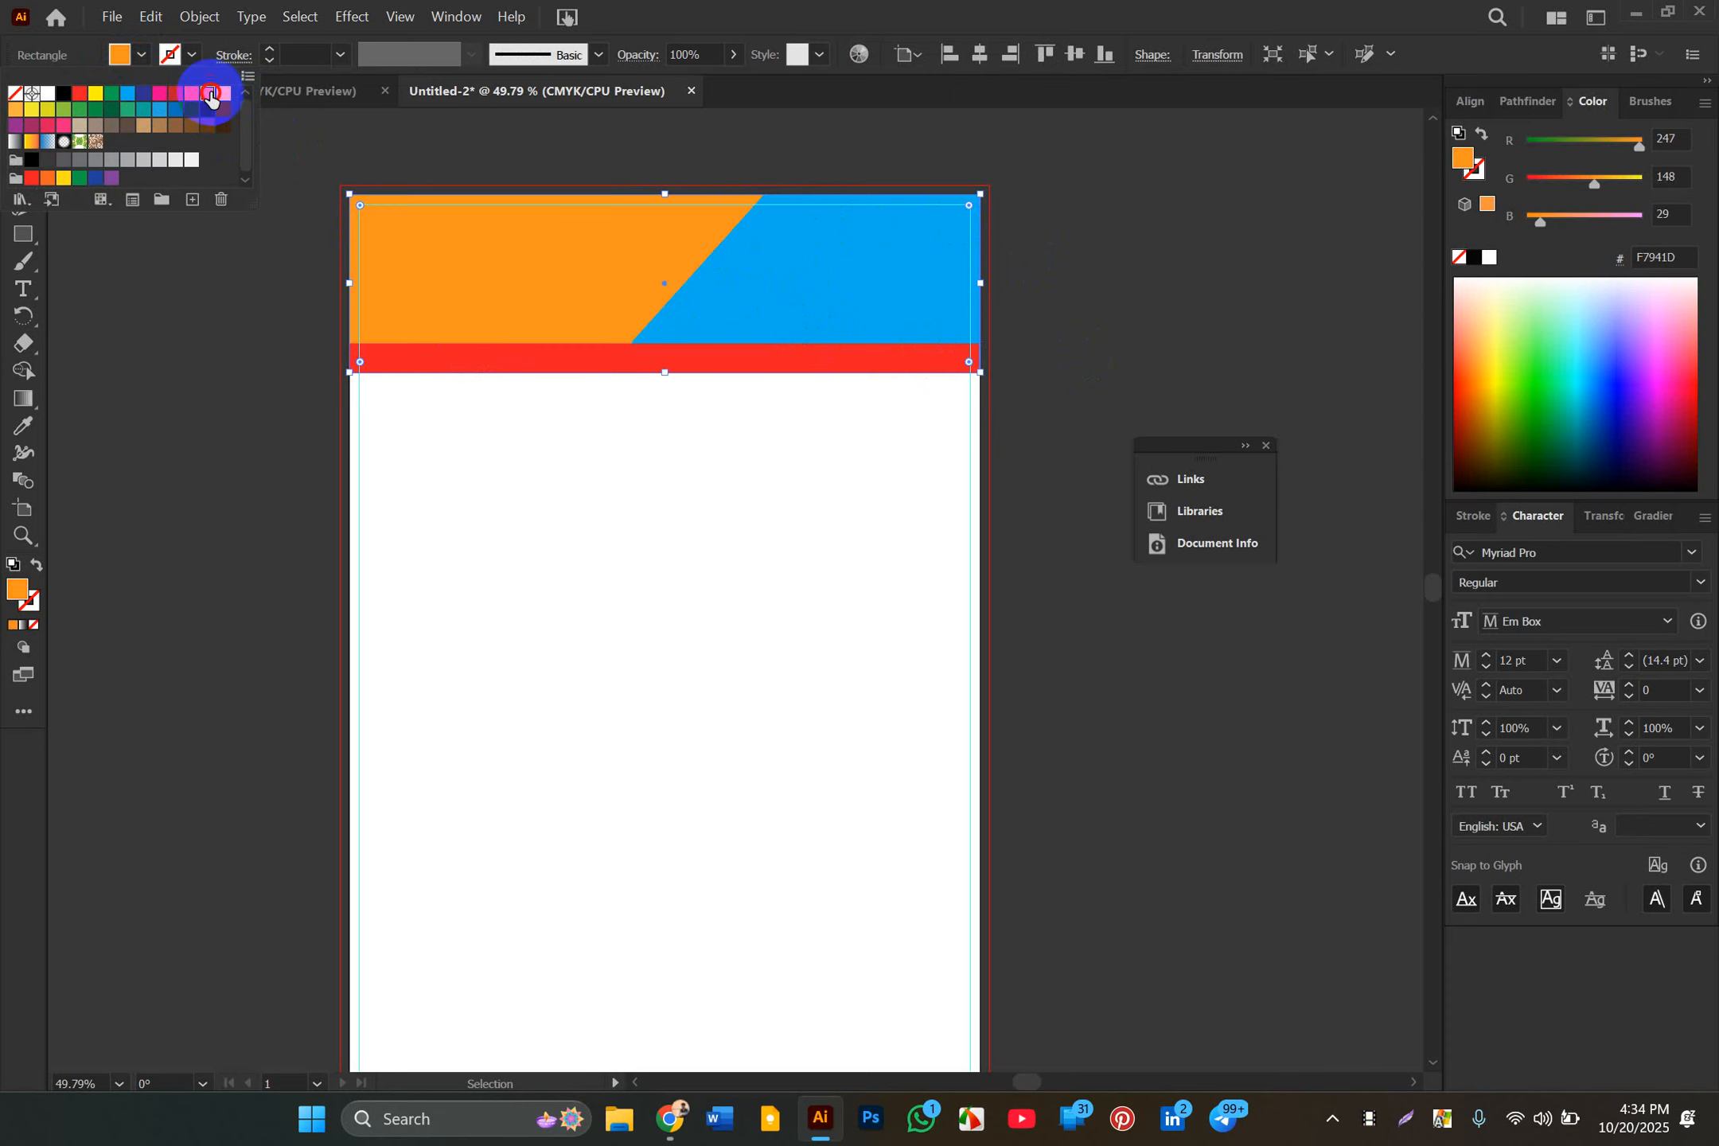
pyautogui.click(207, 93)
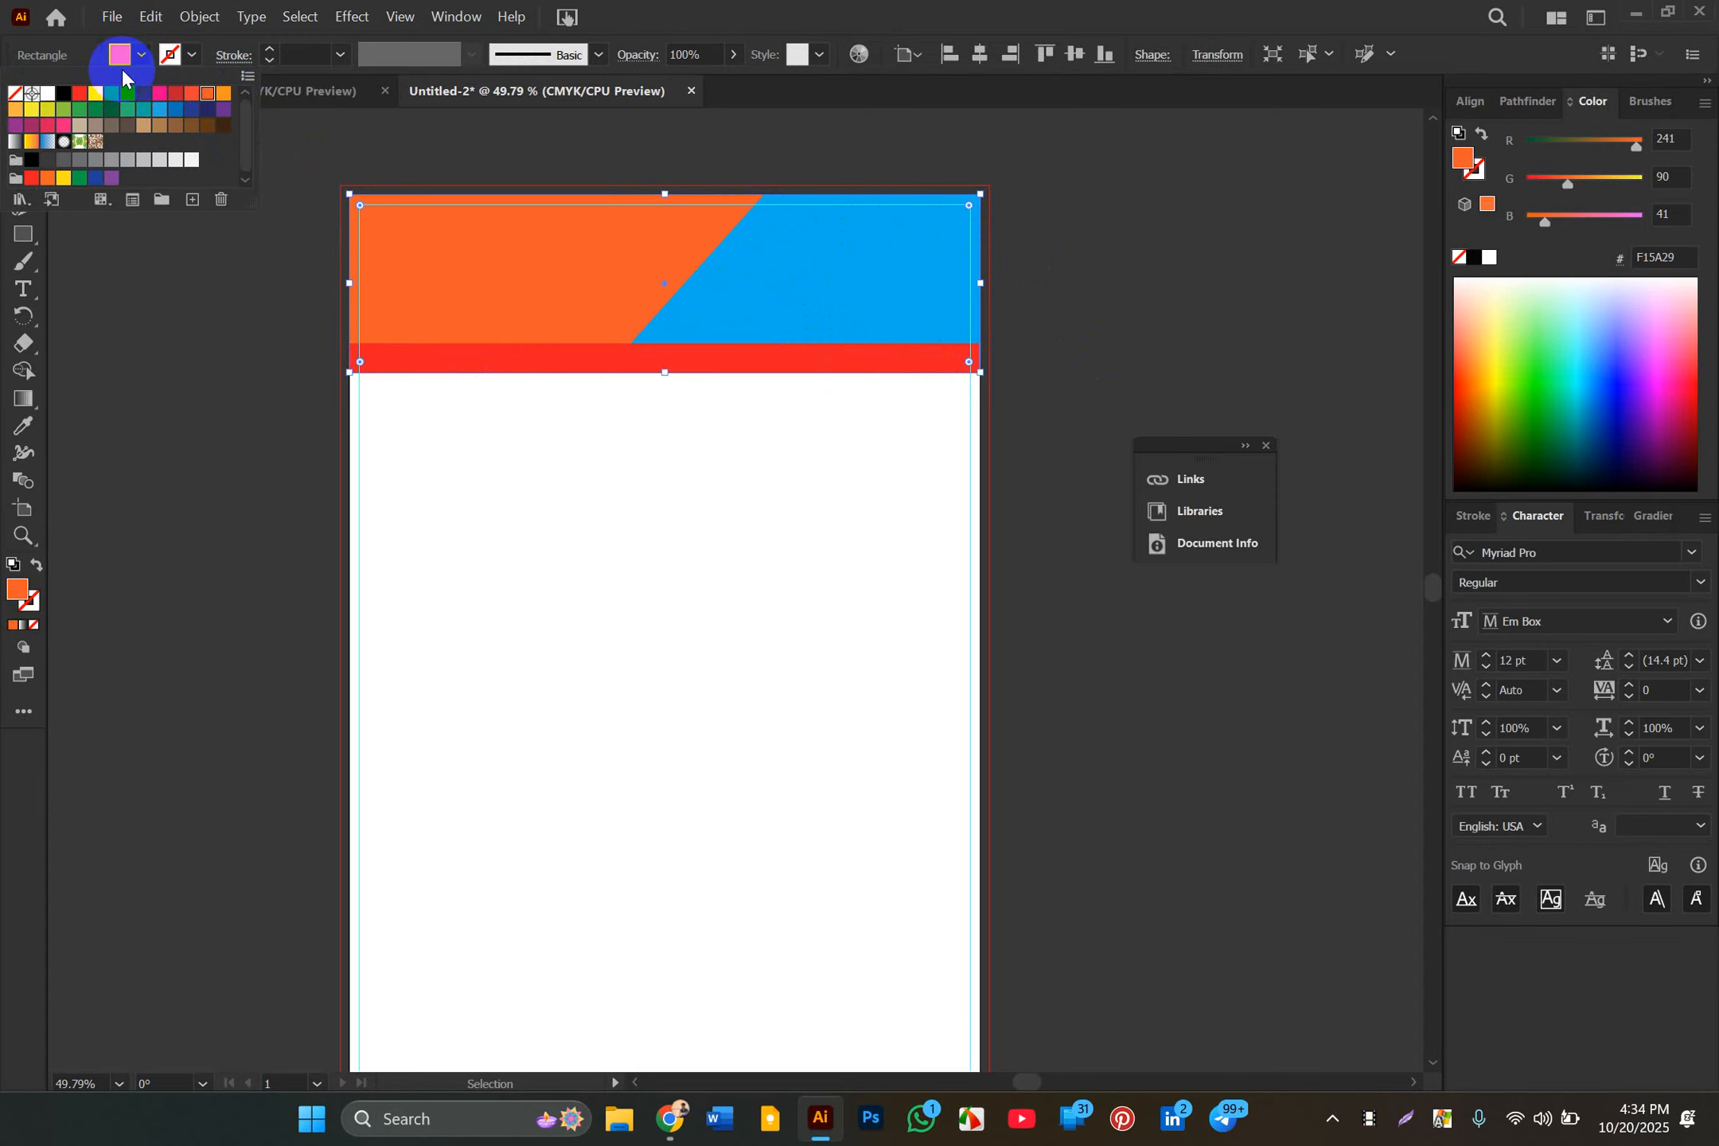
# Step: Fill the header band behind the angled shape with light blue (92D6F4) and clear the selection
pyautogui.doubleClick(16, 591)
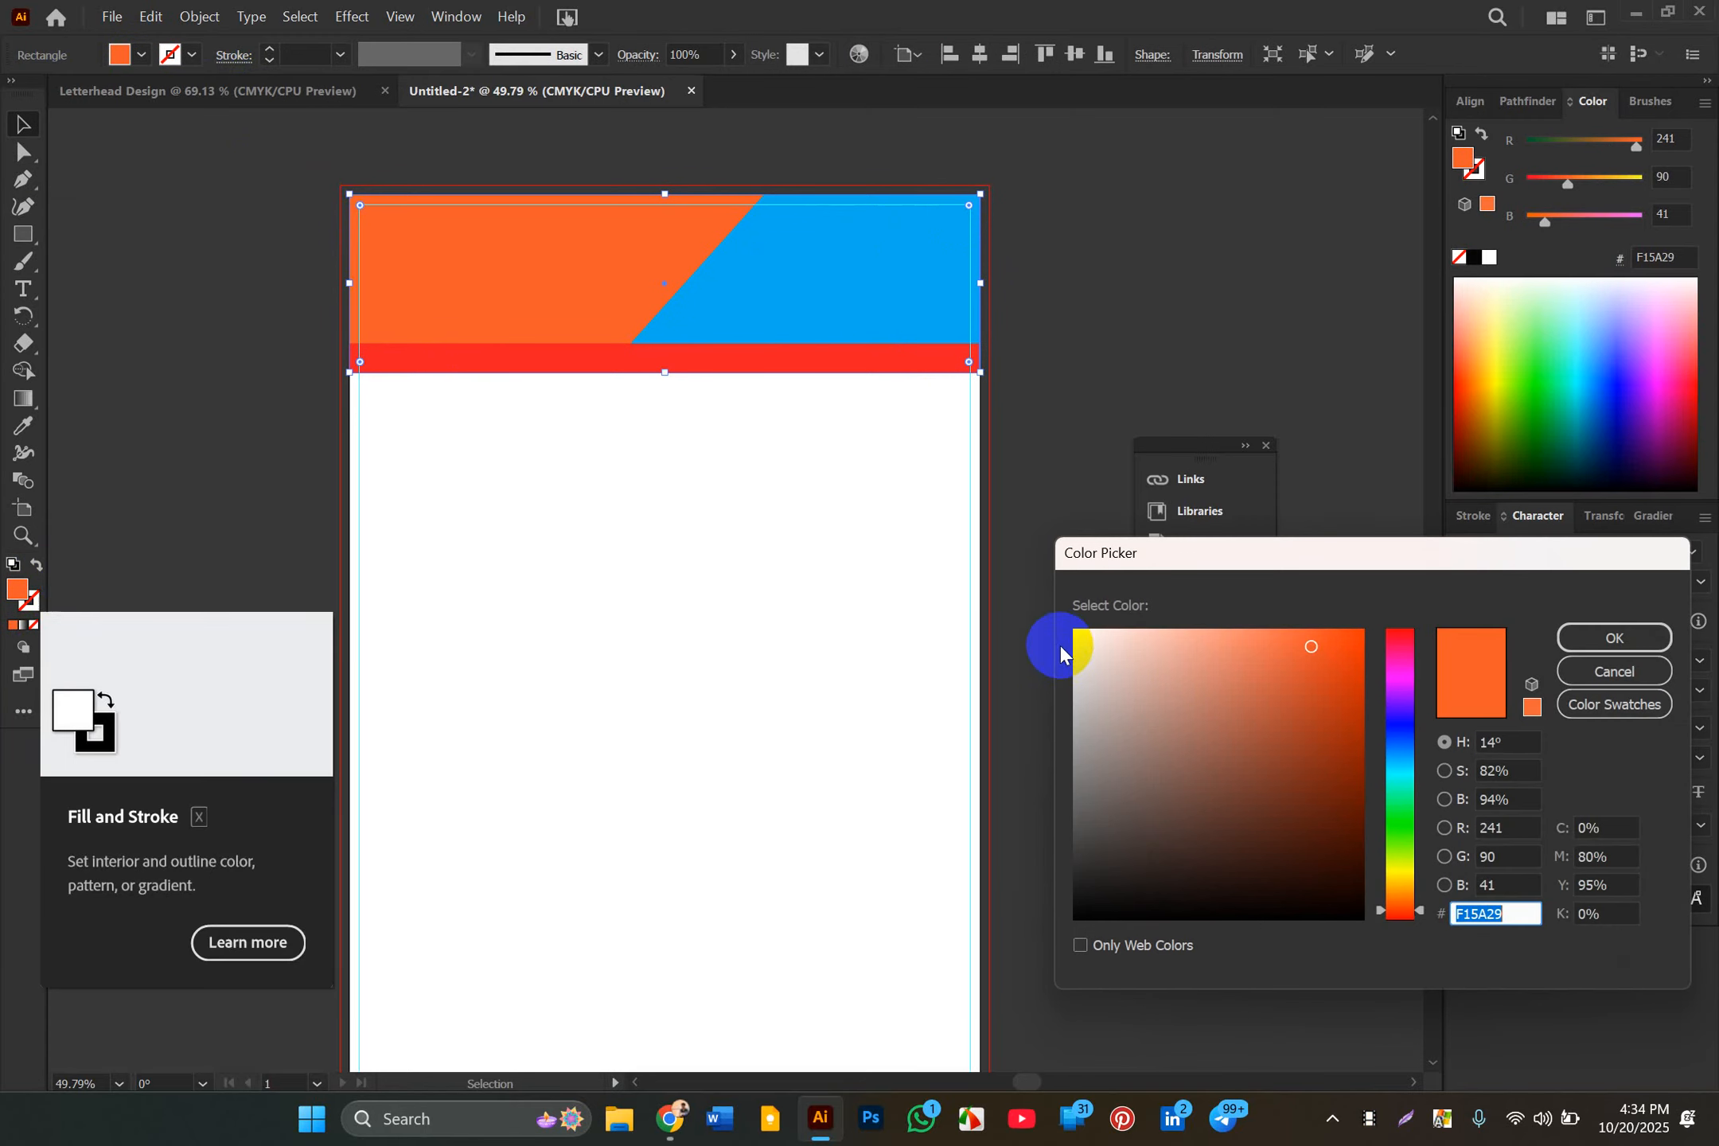
pyautogui.click(1189, 671)
pyautogui.click(1114, 788)
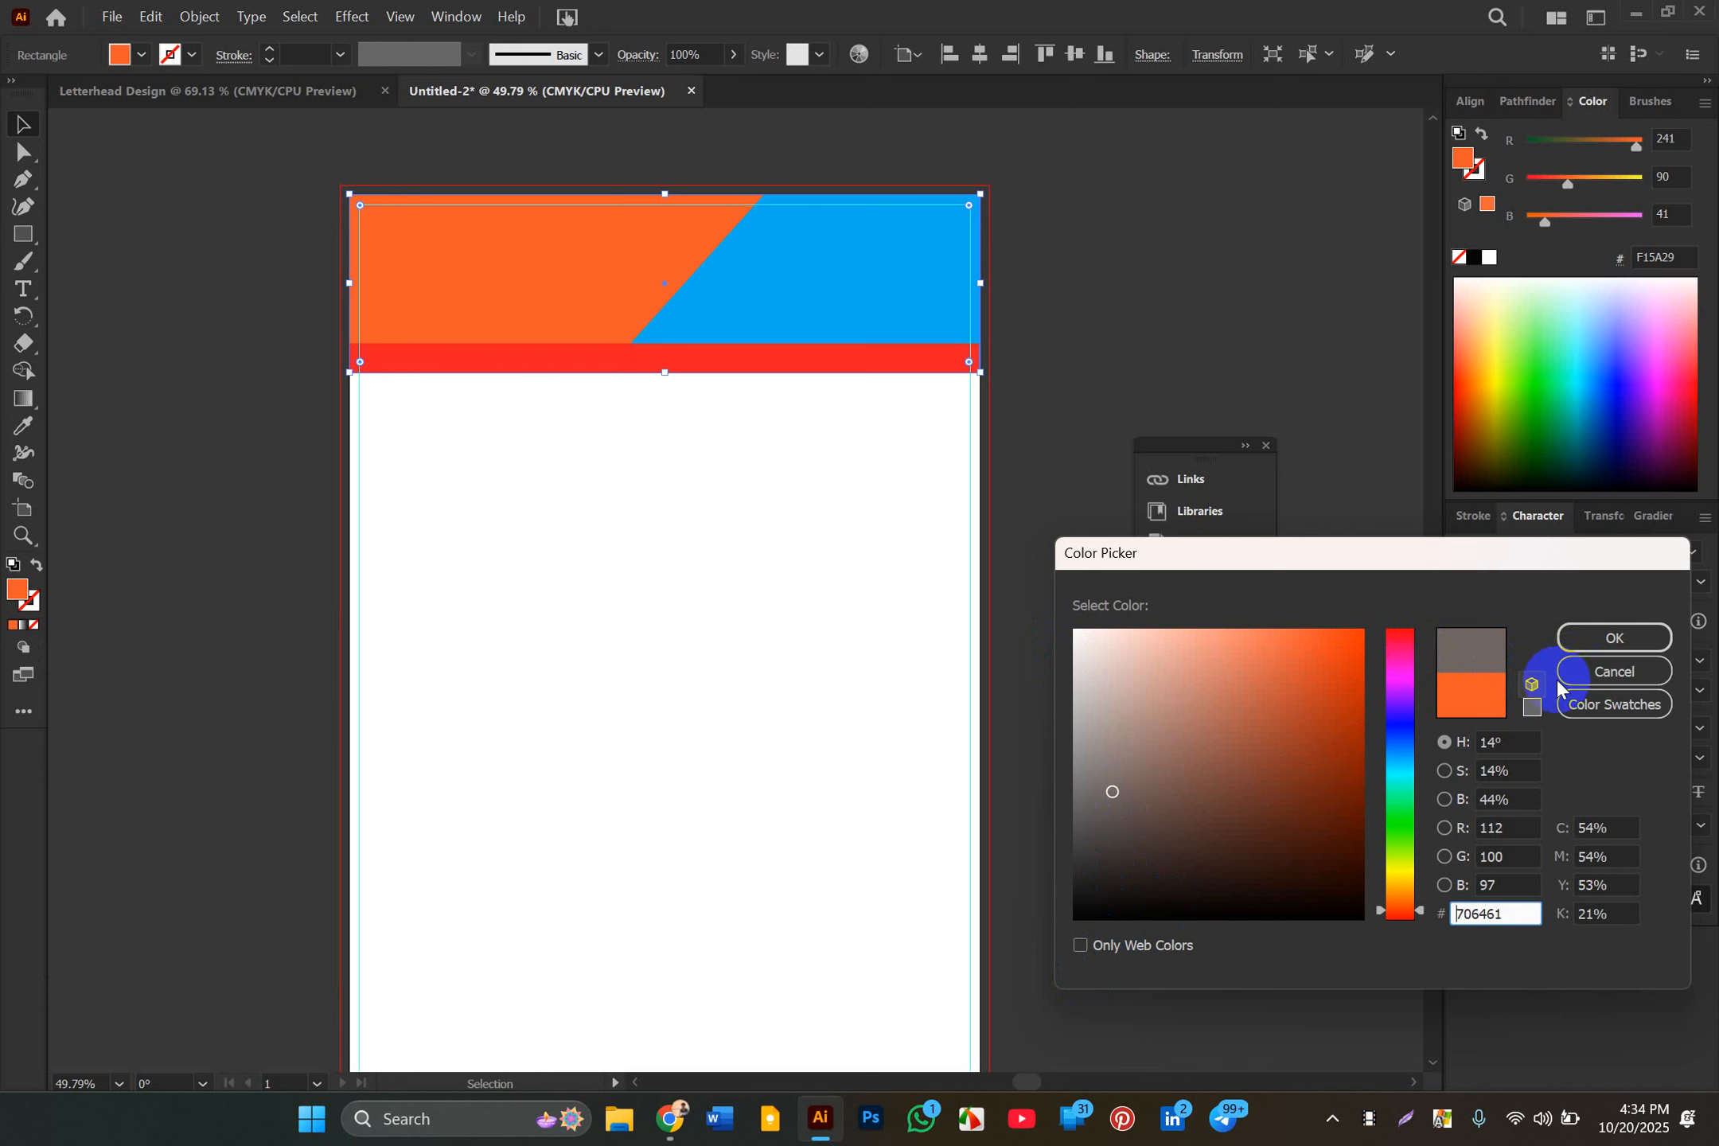
pyautogui.click(1394, 759)
pyautogui.moveTo(1243, 678); pyautogui.dragTo(1190, 641)
pyautogui.click(1577, 640)
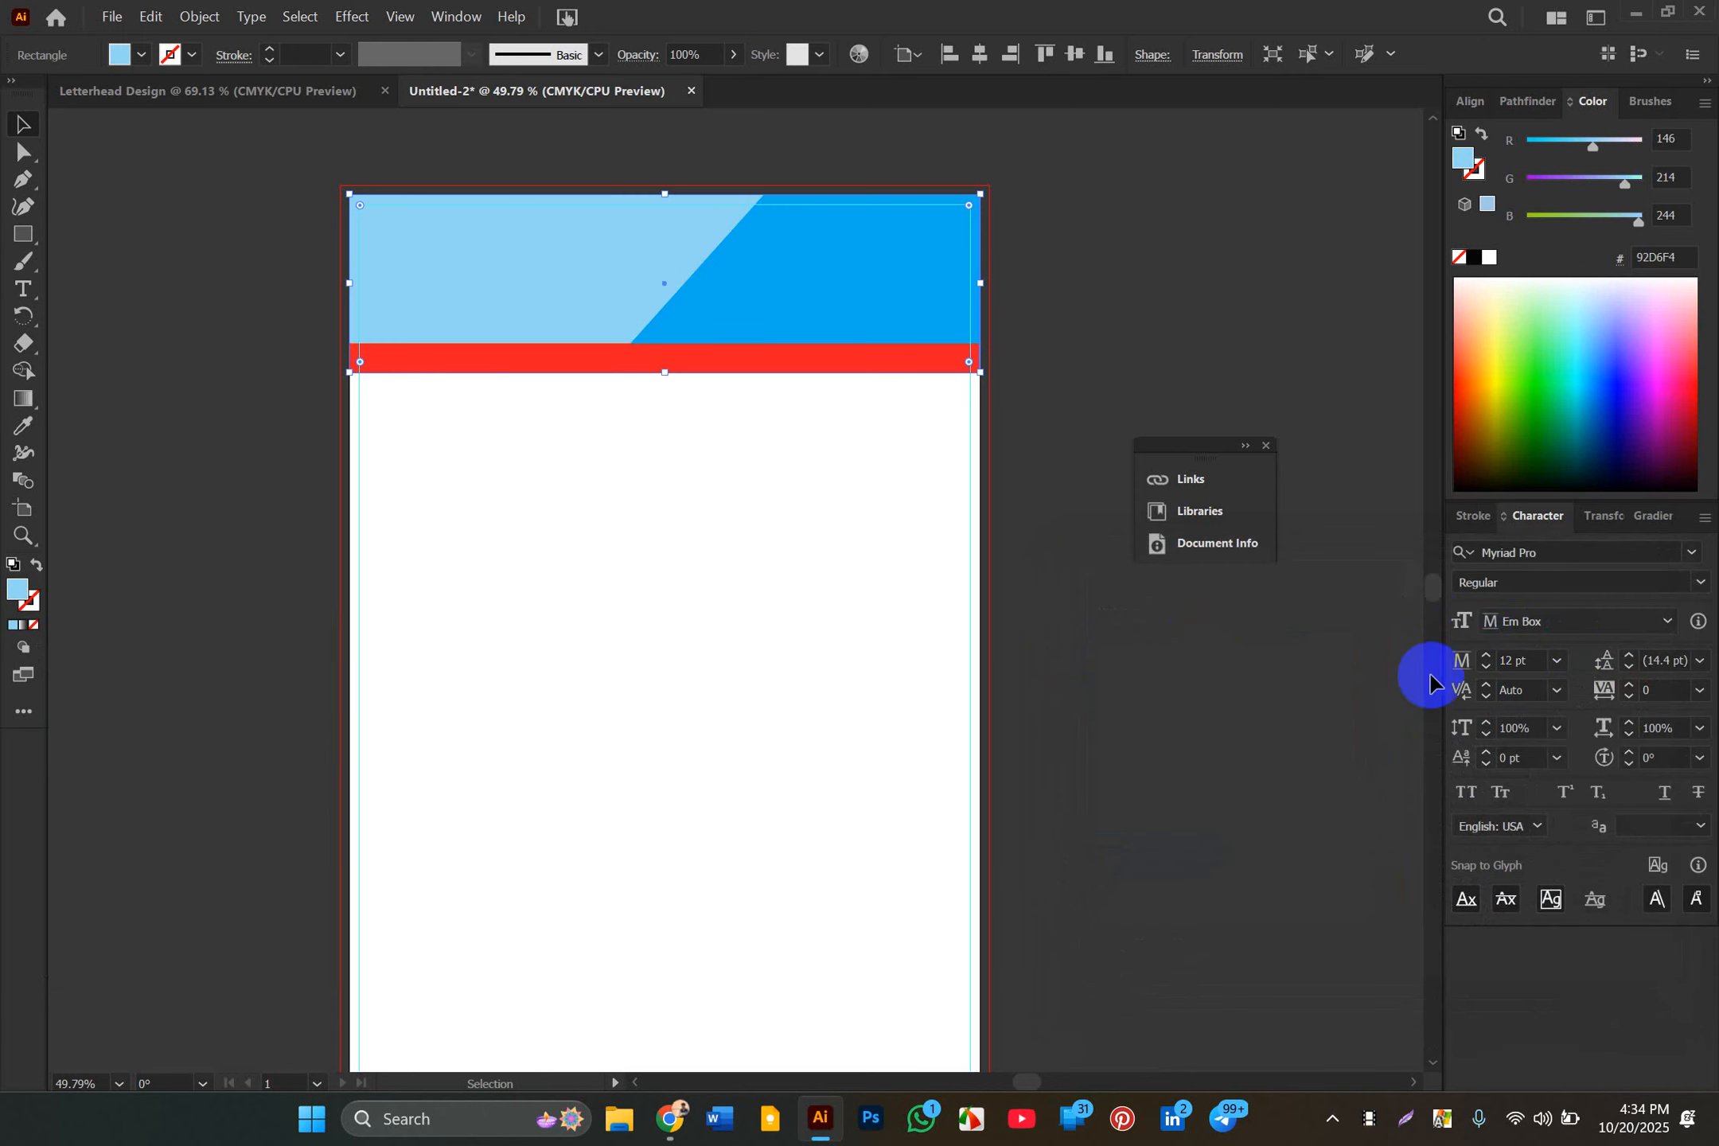
pyautogui.click(1150, 617)
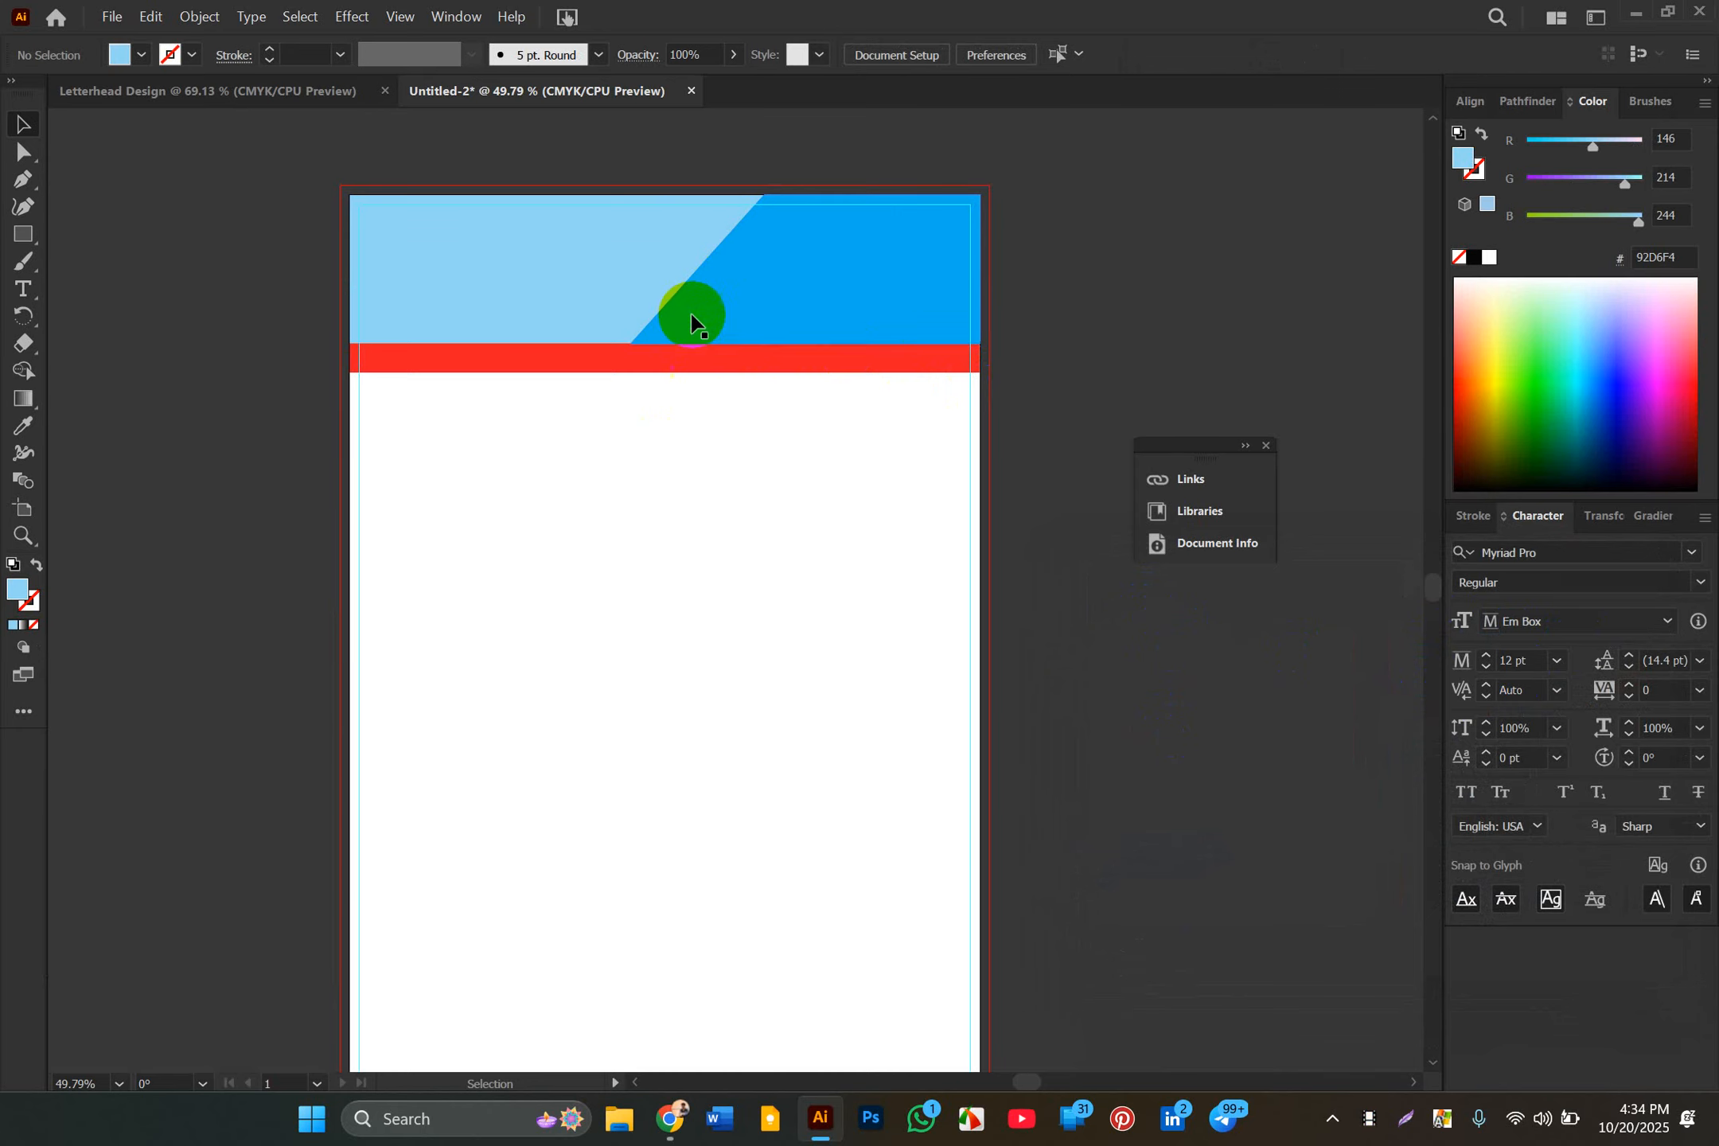
# Step: Start a Drop Shadow effect on the blue angled shape with its blending mode set to Normal
pyautogui.click(725, 290)
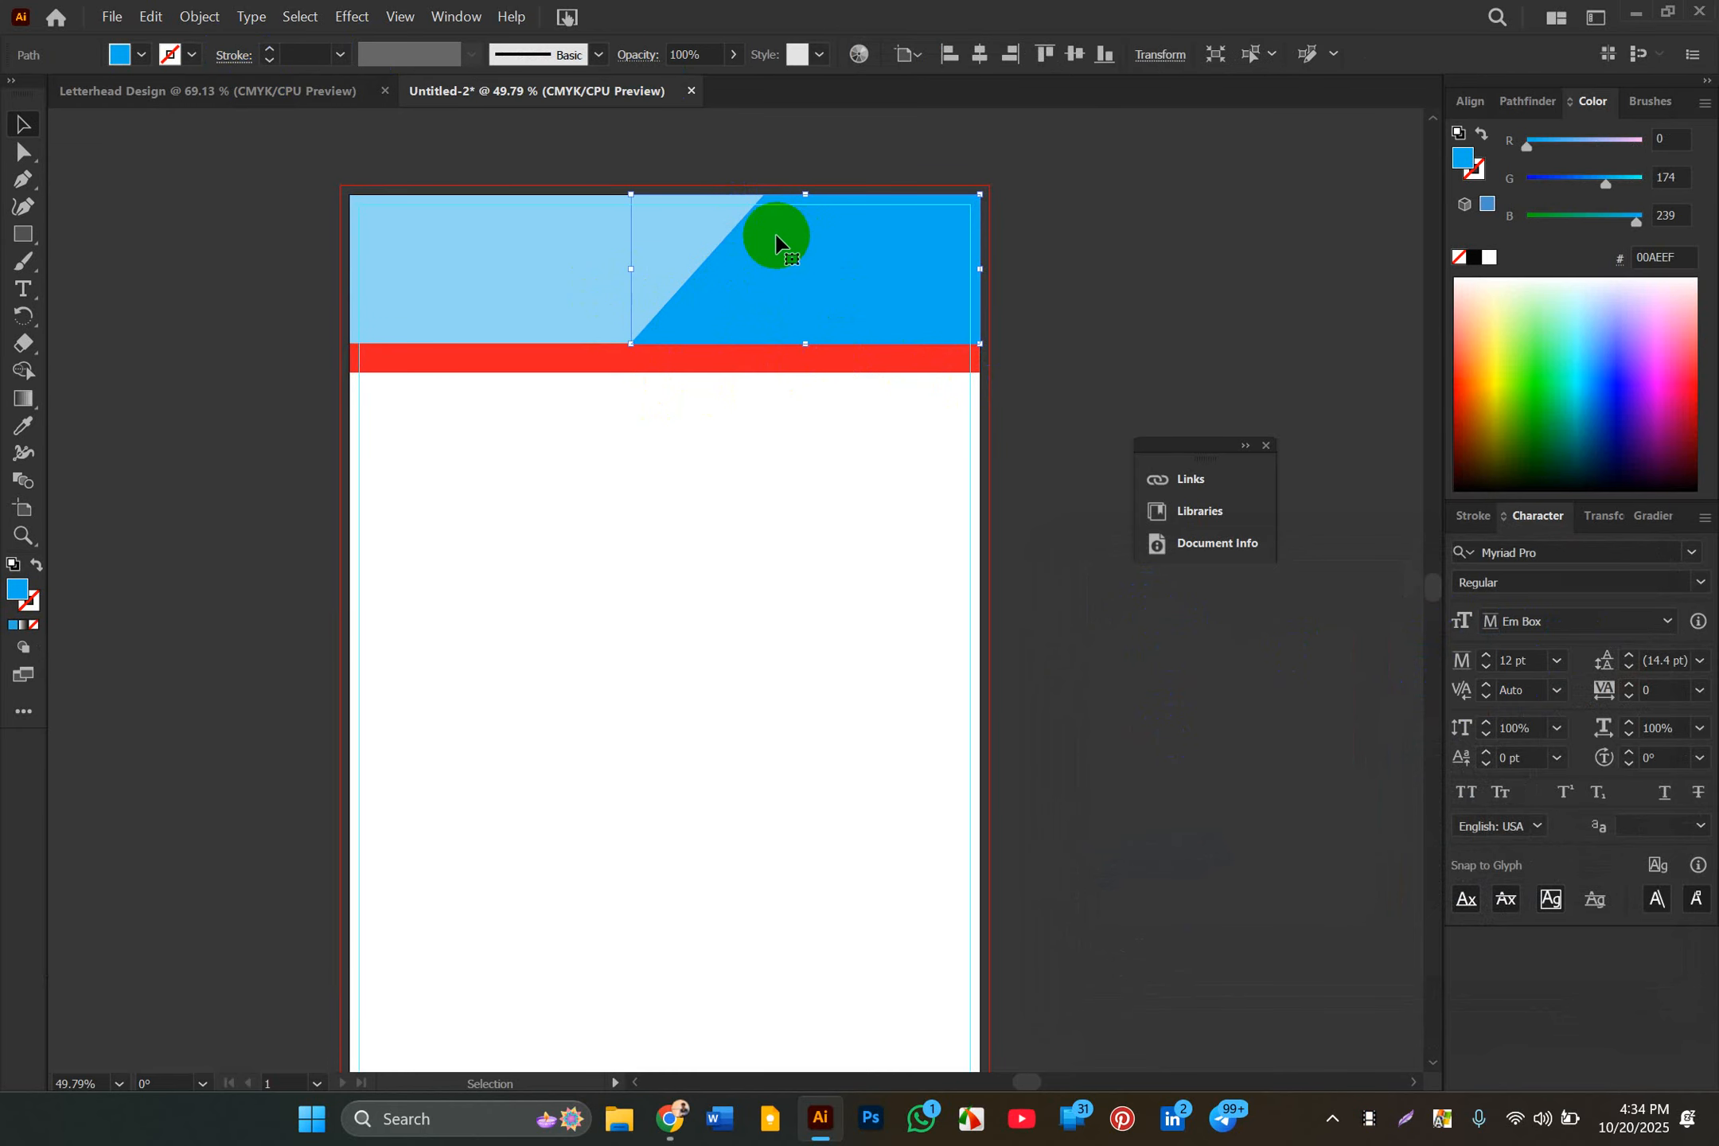
pyautogui.click(350, 17)
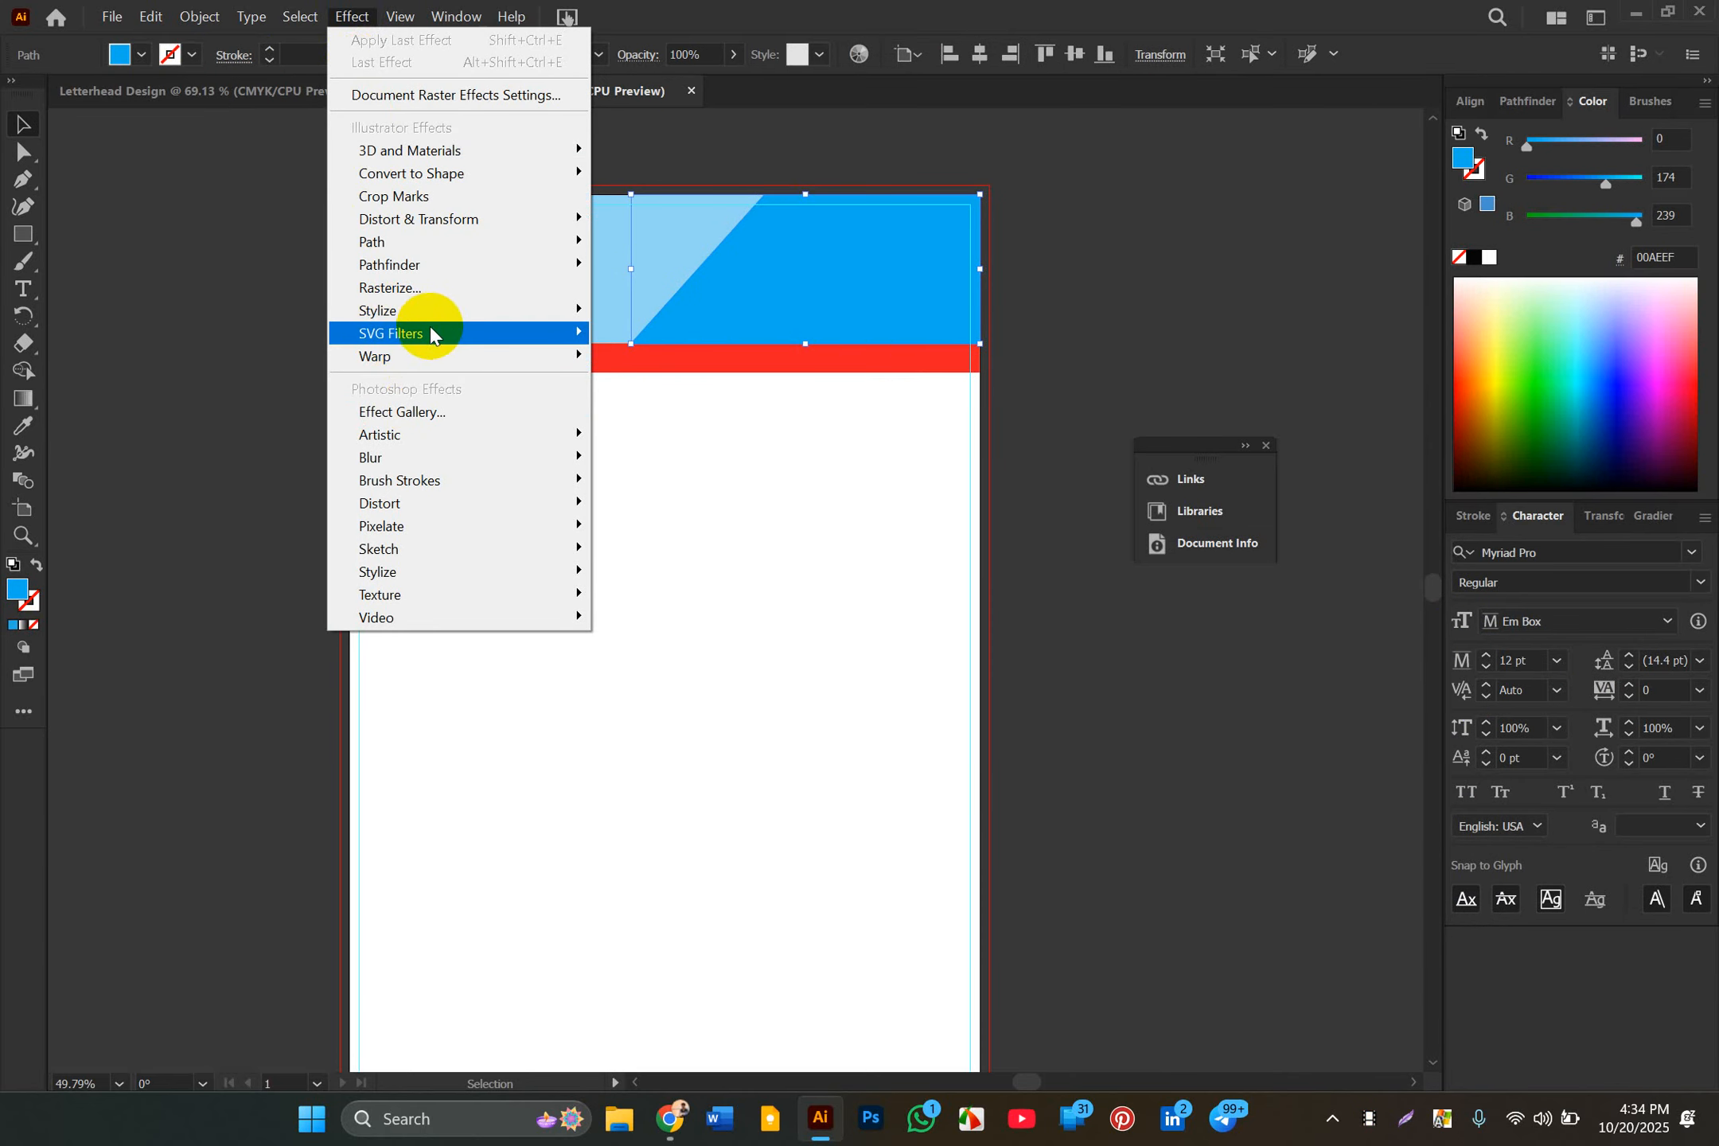
pyautogui.moveTo(466, 313)
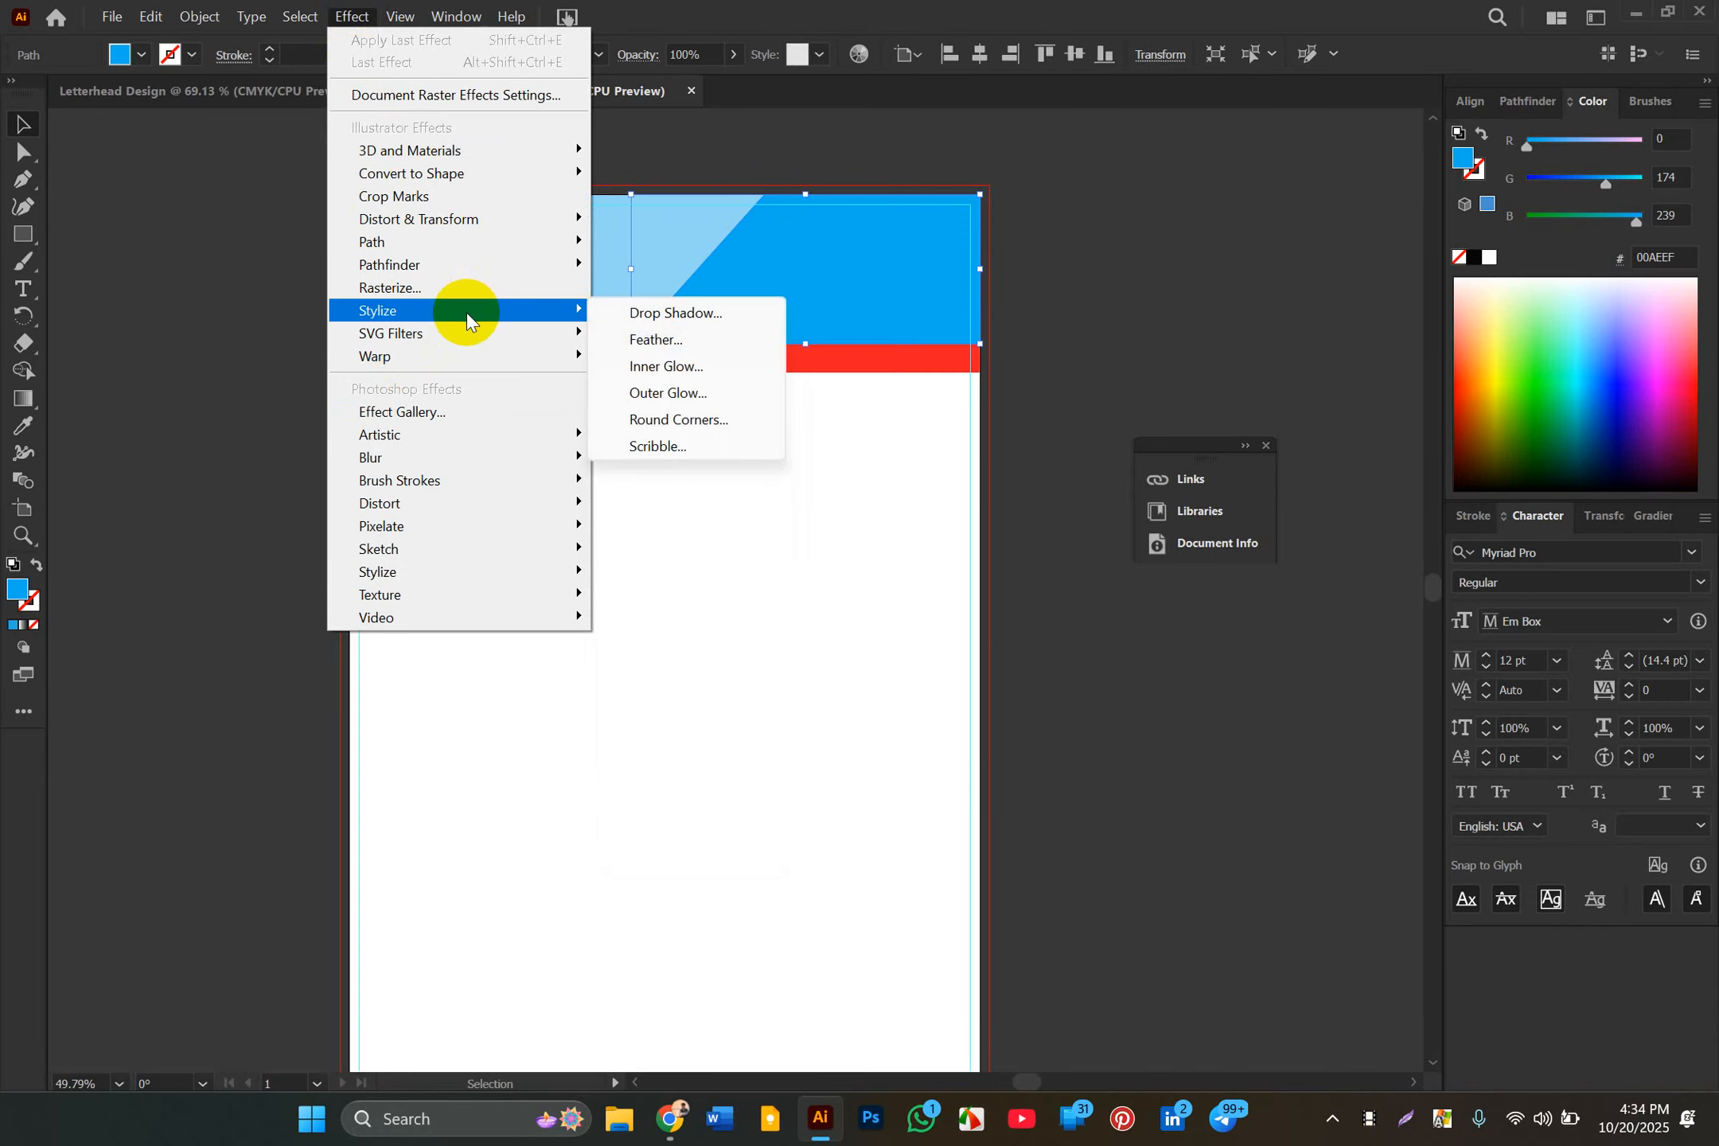
pyautogui.click(654, 318)
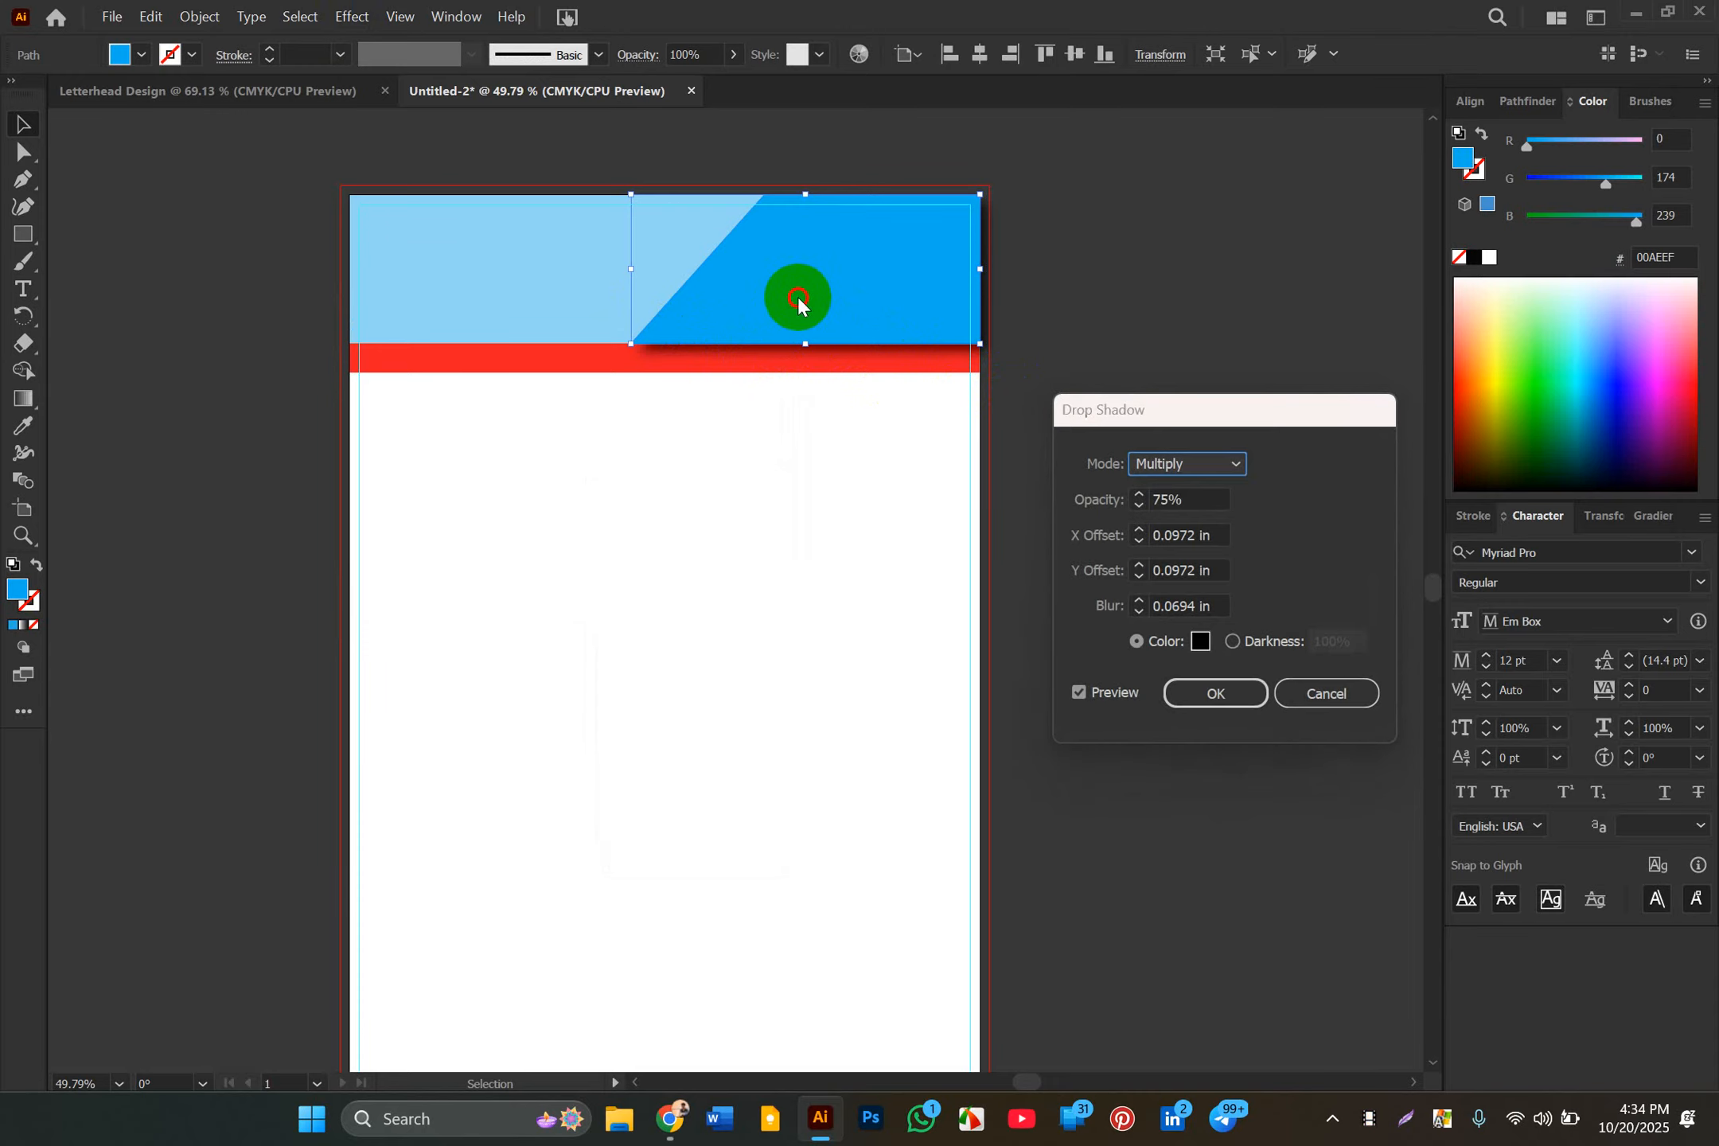
pyautogui.click(1207, 470)
pyautogui.click(1189, 492)
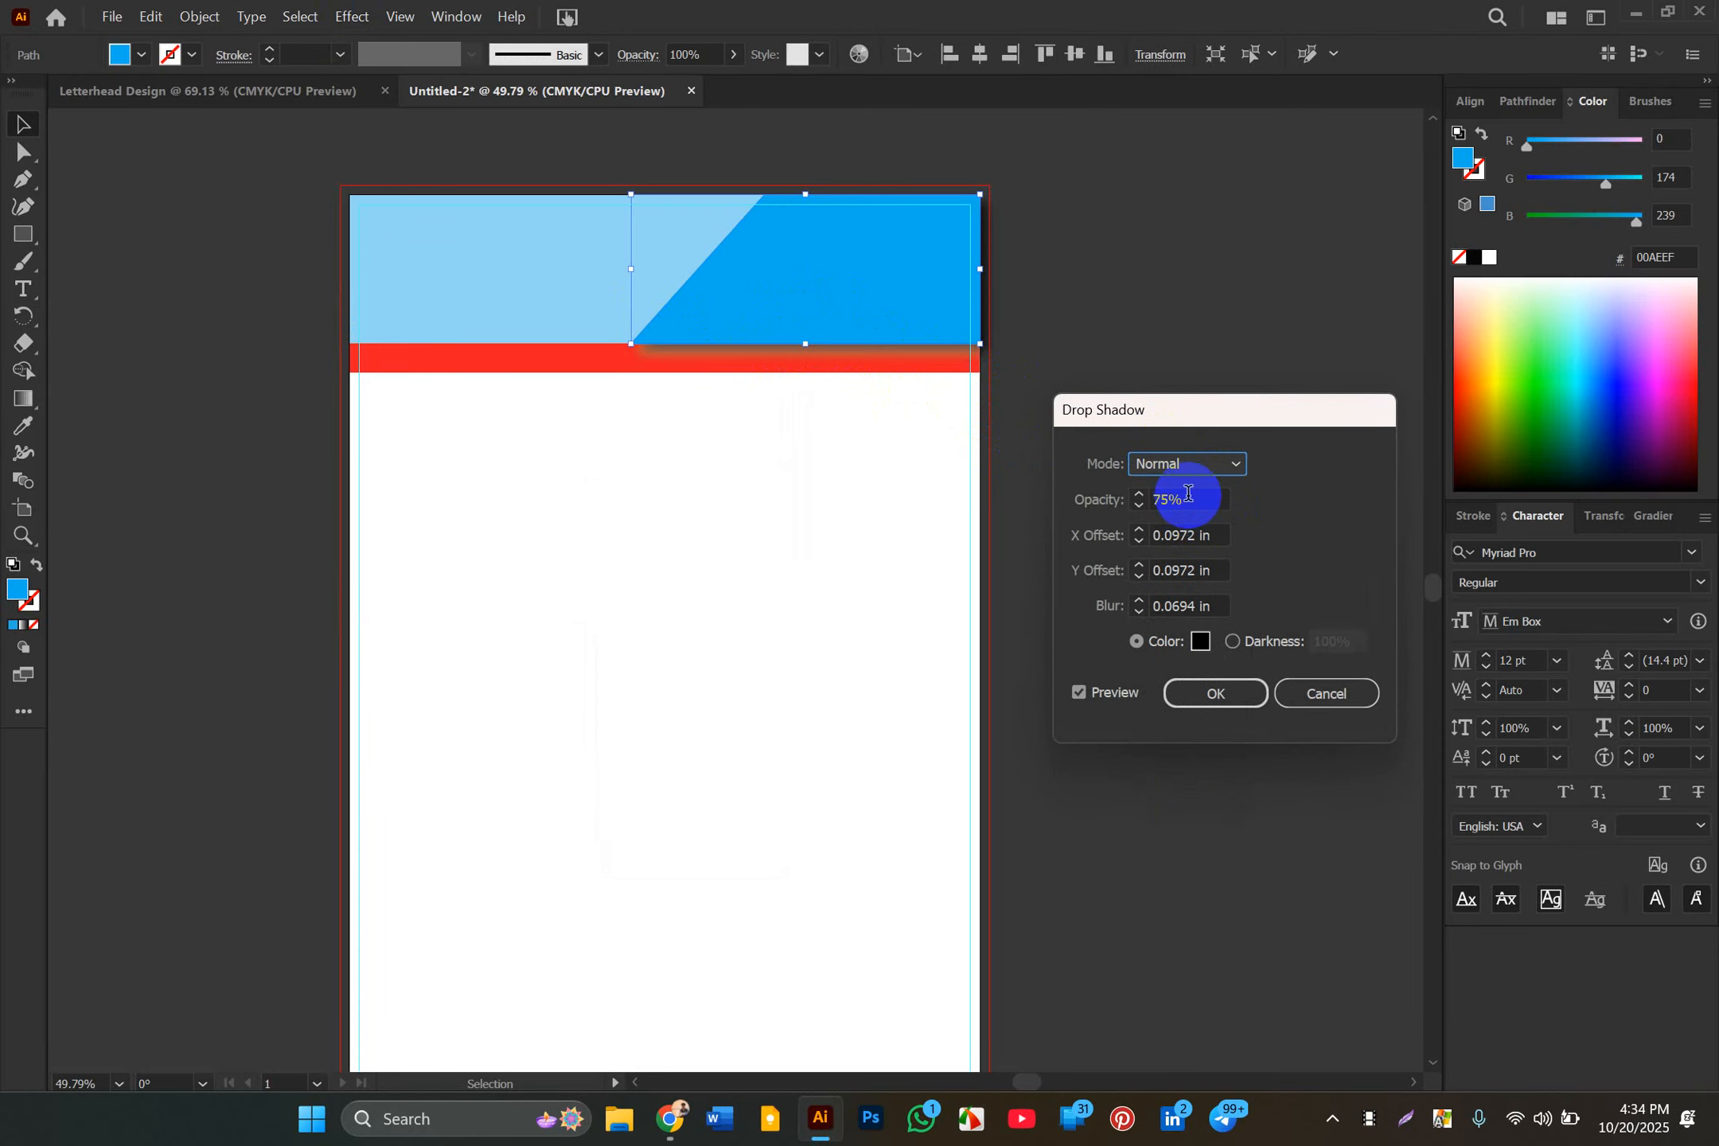
# Step: Set the drop shadow's X offset to -0.125 in so it falls along the slanted edge
pyautogui.click(1182, 535)
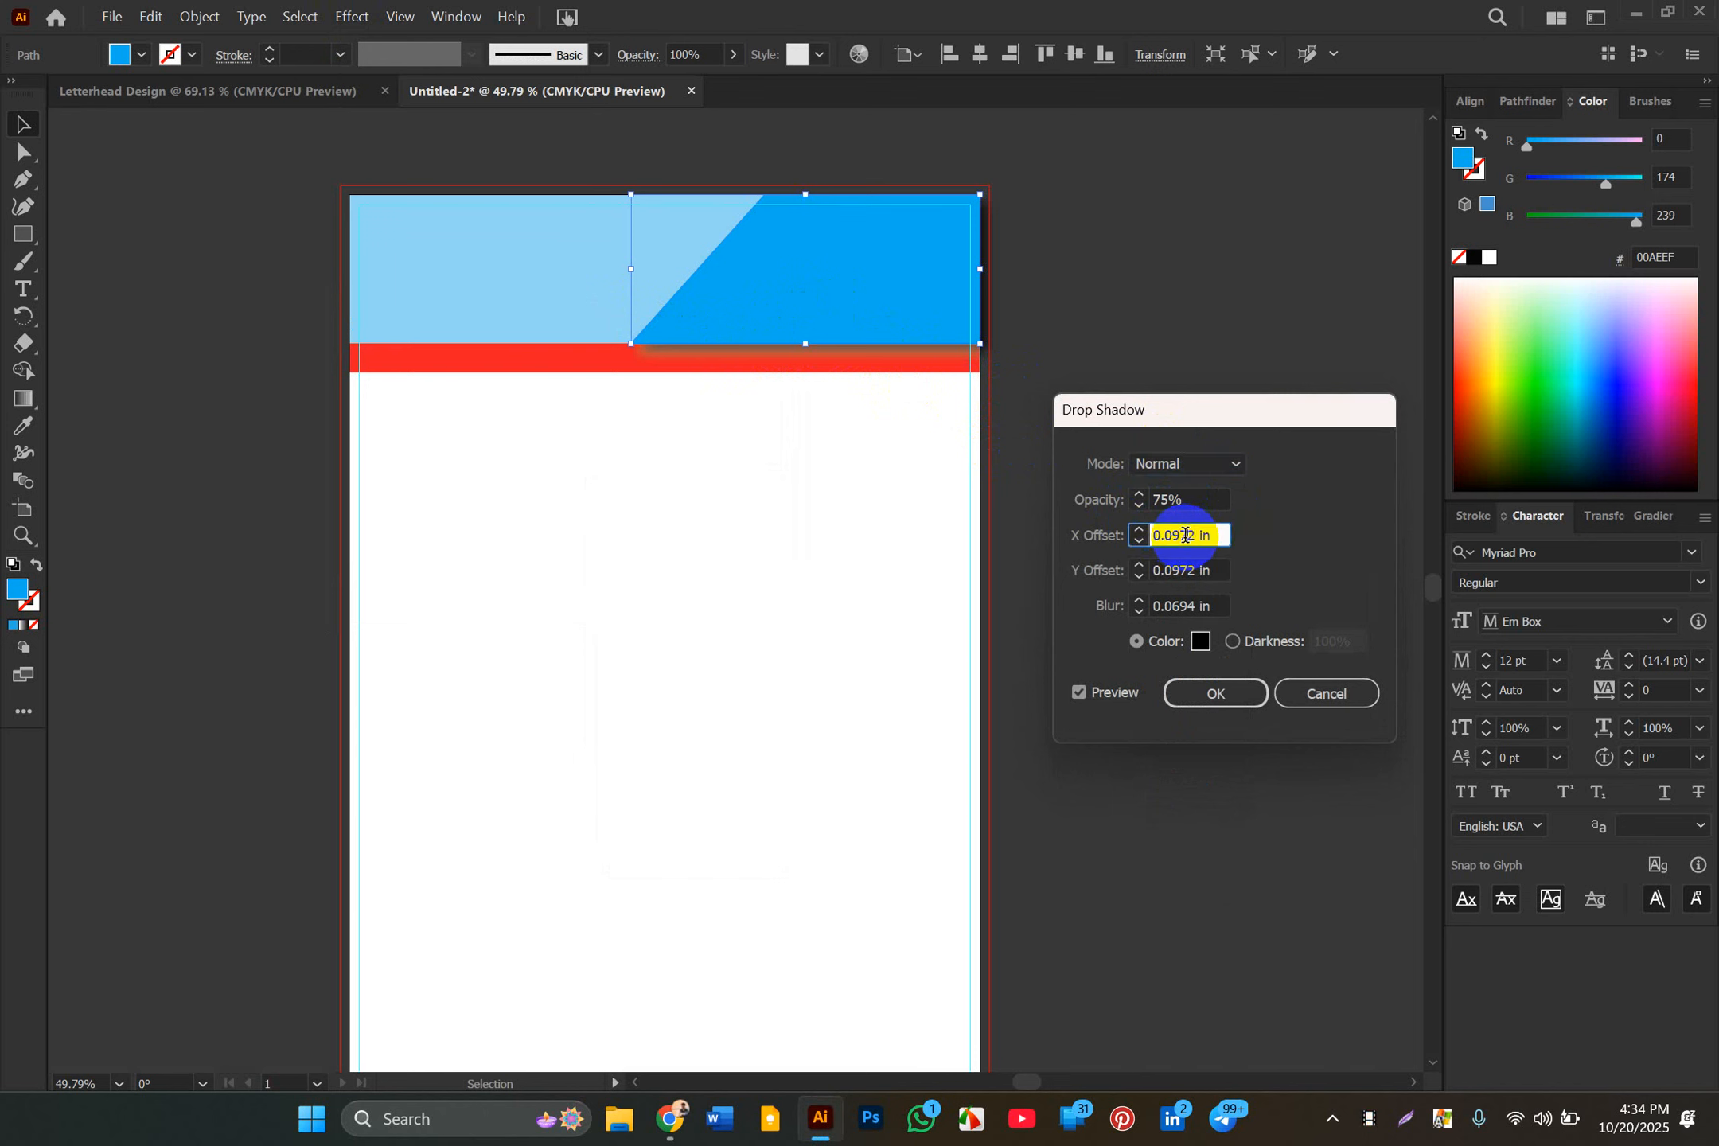
pyautogui.click(1138, 542)
pyautogui.click(1139, 543)
pyautogui.click(1138, 543)
pyautogui.click(1139, 543)
pyautogui.click(1139, 543)
pyautogui.click(1138, 543)
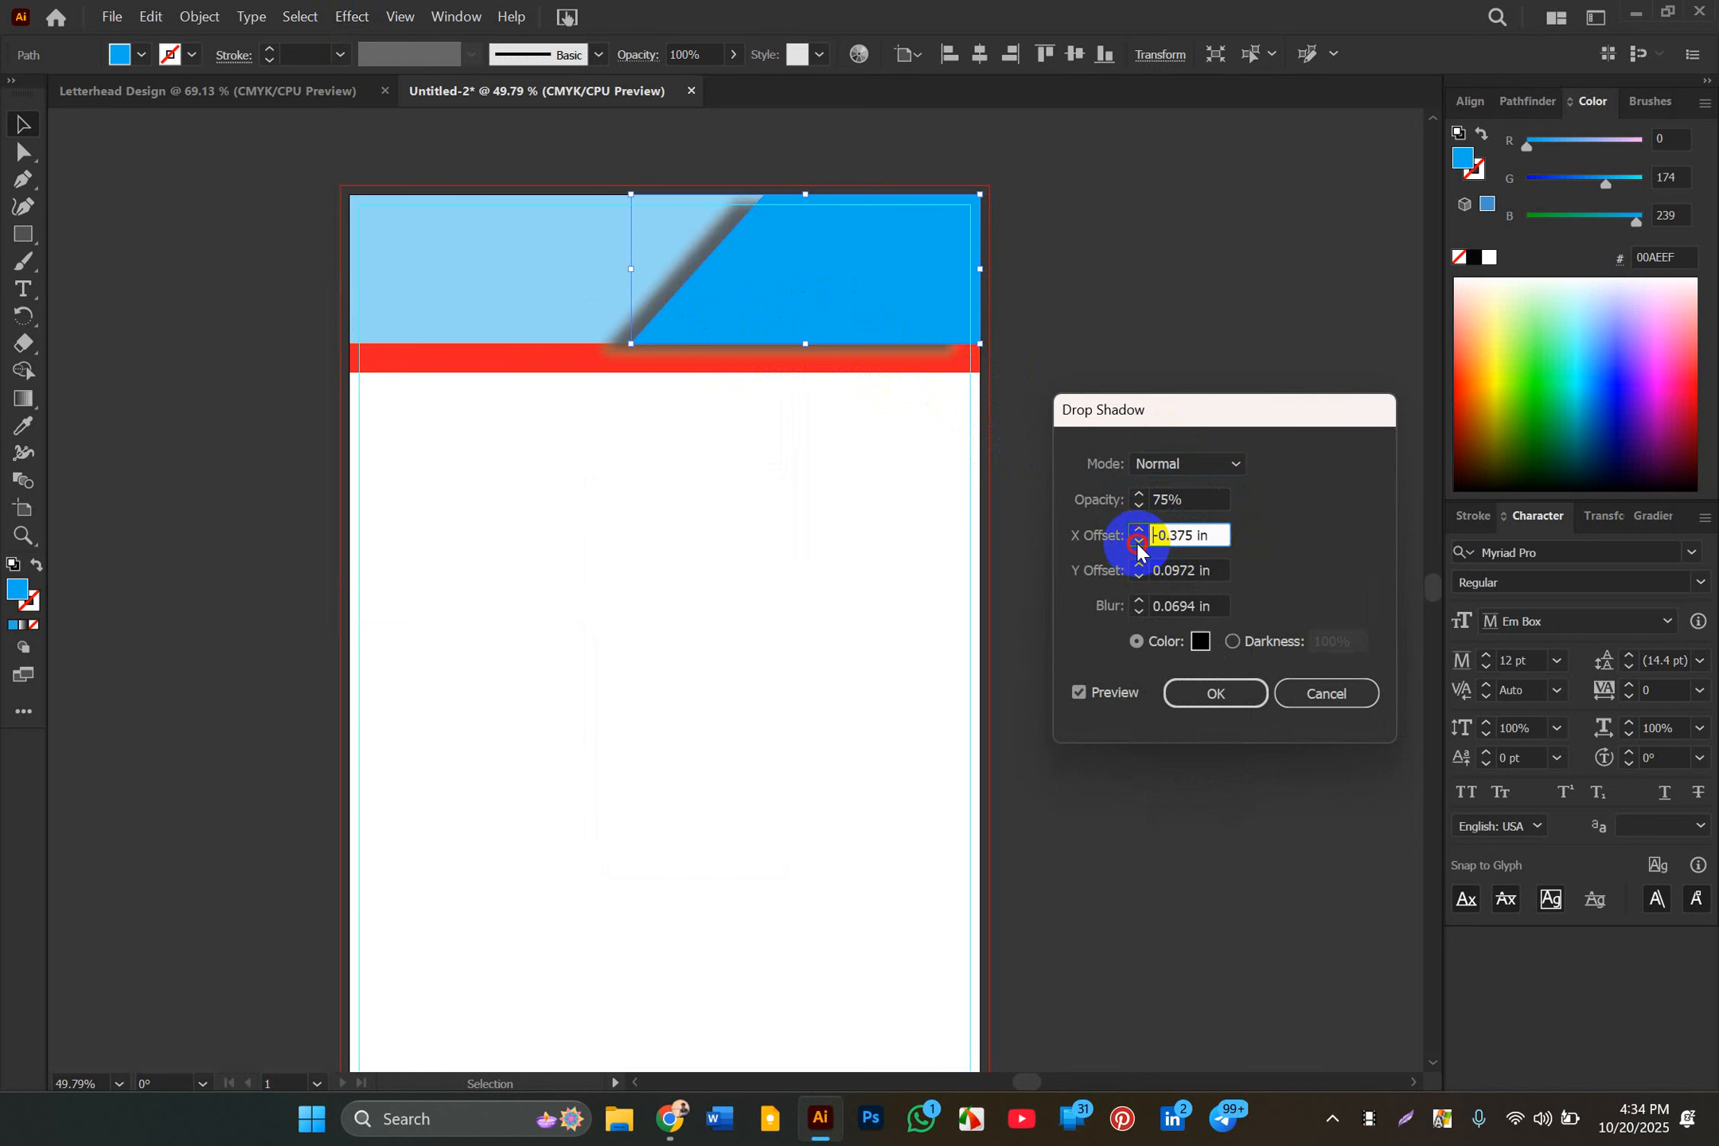
pyautogui.click(1139, 542)
pyautogui.click(1139, 543)
pyautogui.click(1139, 542)
pyautogui.click(1139, 543)
pyautogui.click(1138, 528)
pyautogui.click(1139, 528)
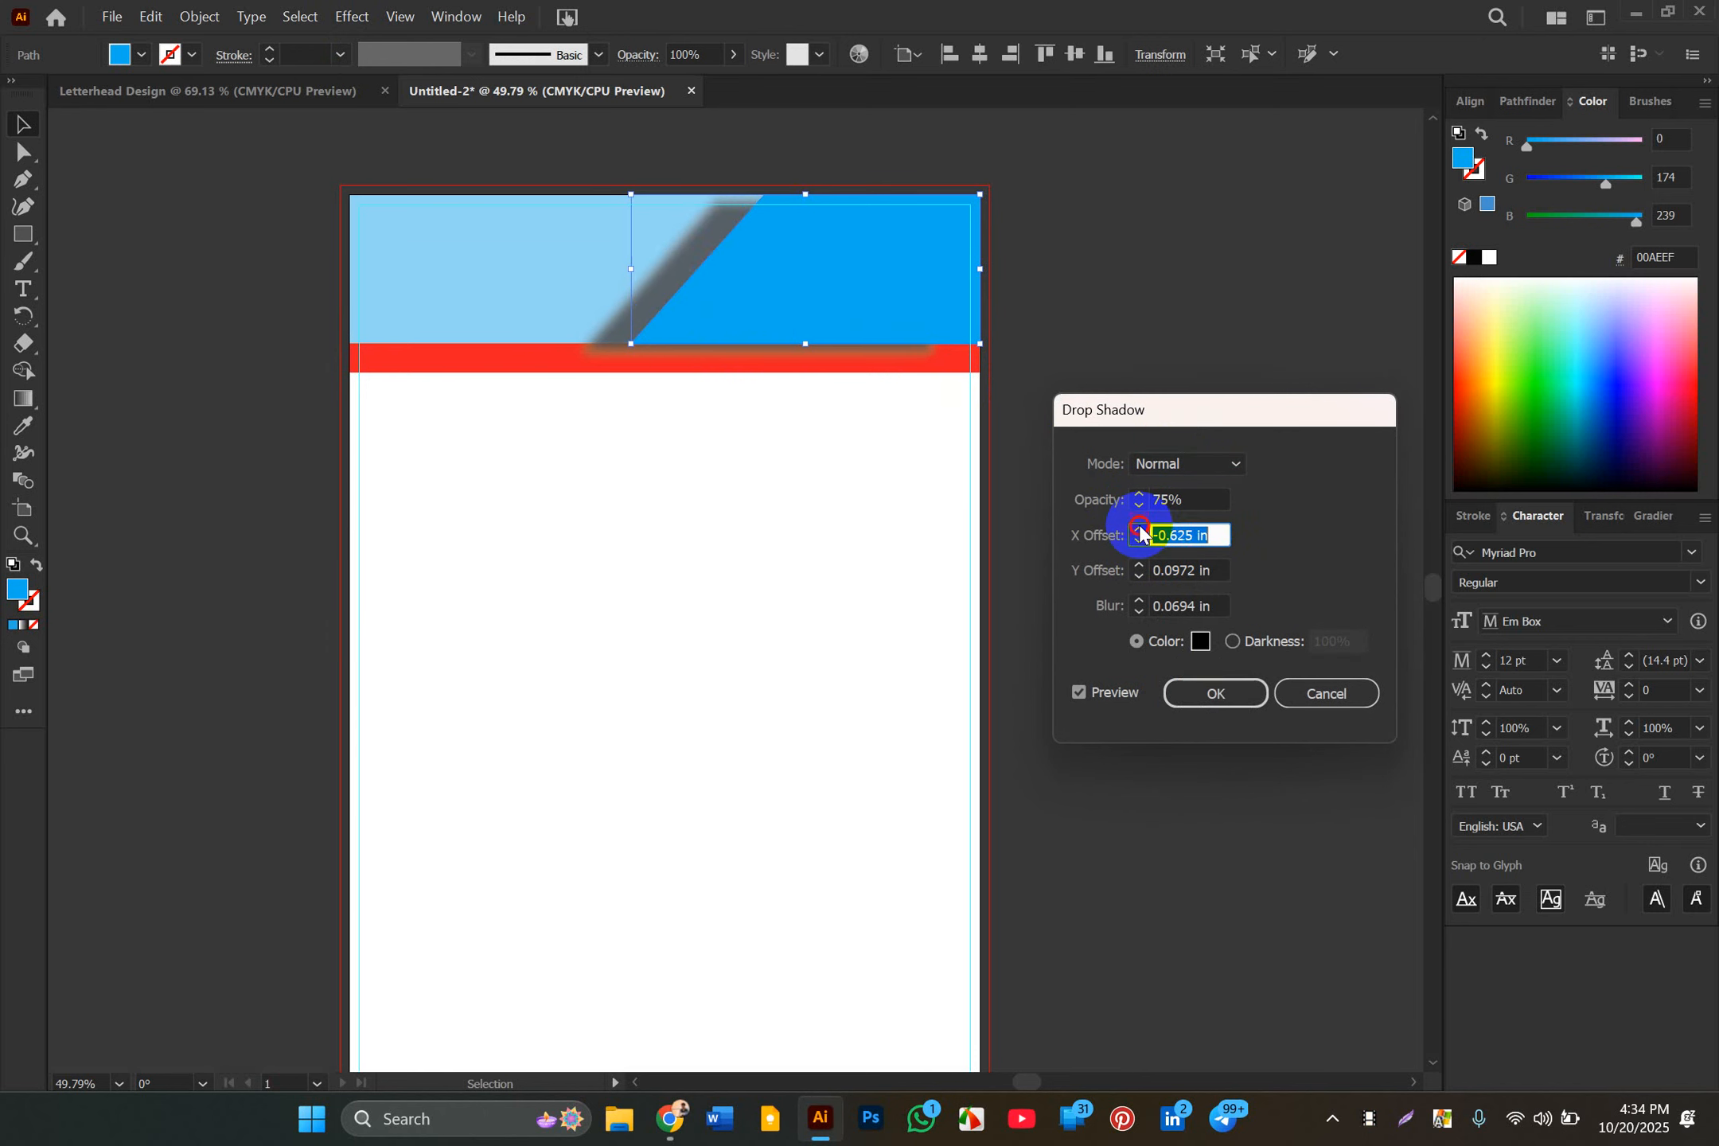
pyautogui.click(1139, 528)
pyautogui.click(1138, 528)
pyautogui.click(1139, 529)
pyautogui.click(1138, 528)
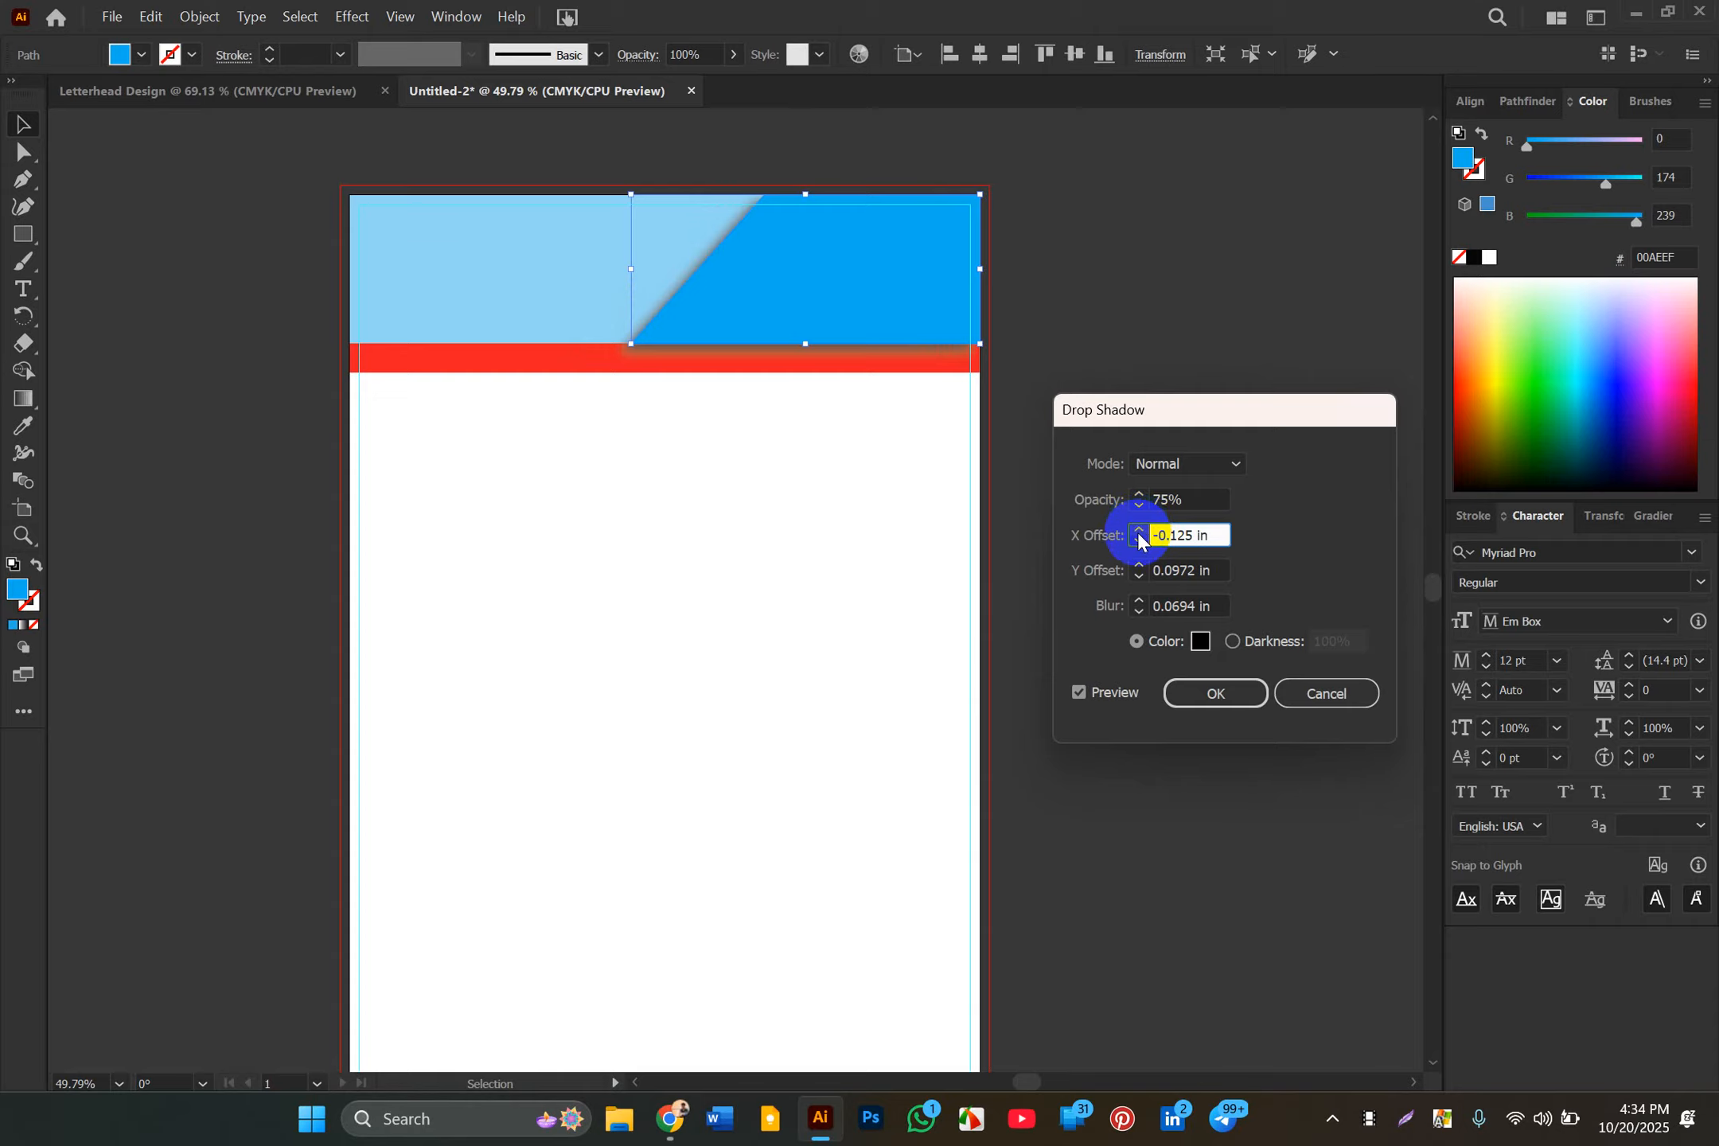
# Step: Set the drop shadow's Y offset to 0 in
pyautogui.click(1138, 577)
pyautogui.click(1139, 577)
pyautogui.click(1139, 577)
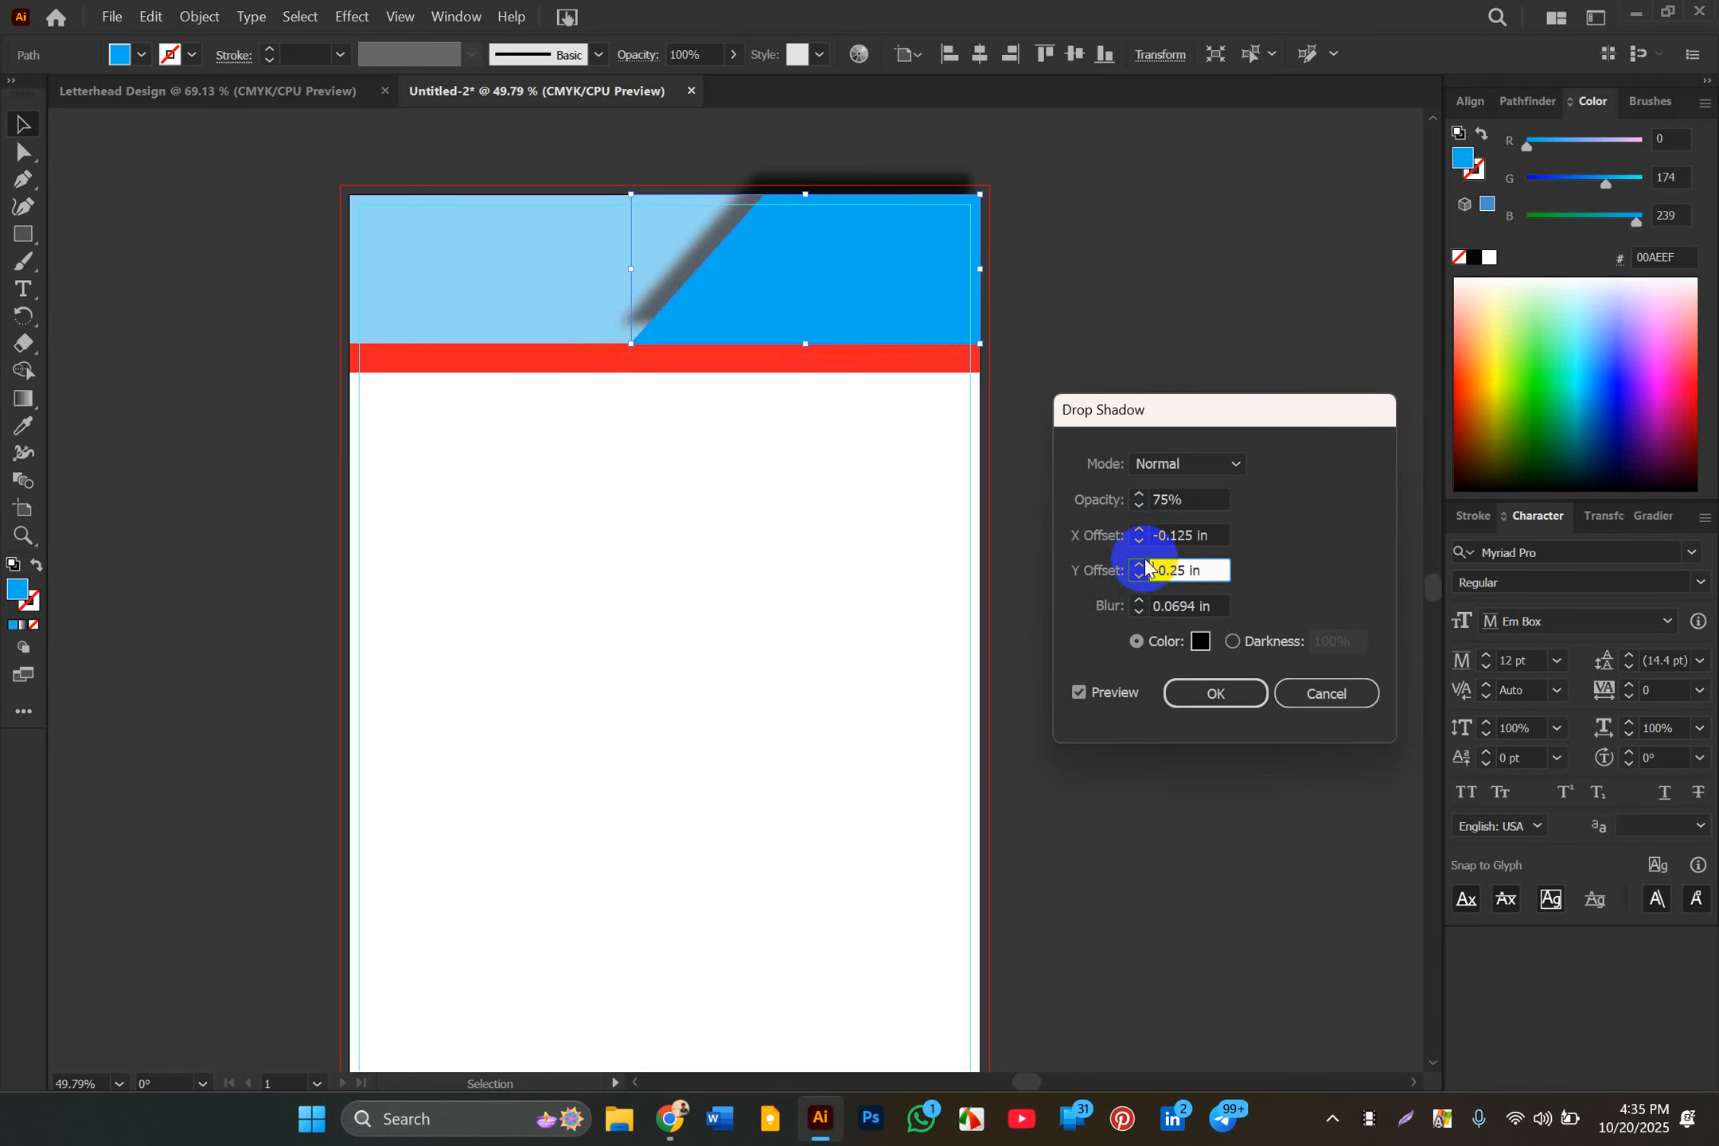
pyautogui.click(1143, 570)
pyautogui.write('0')
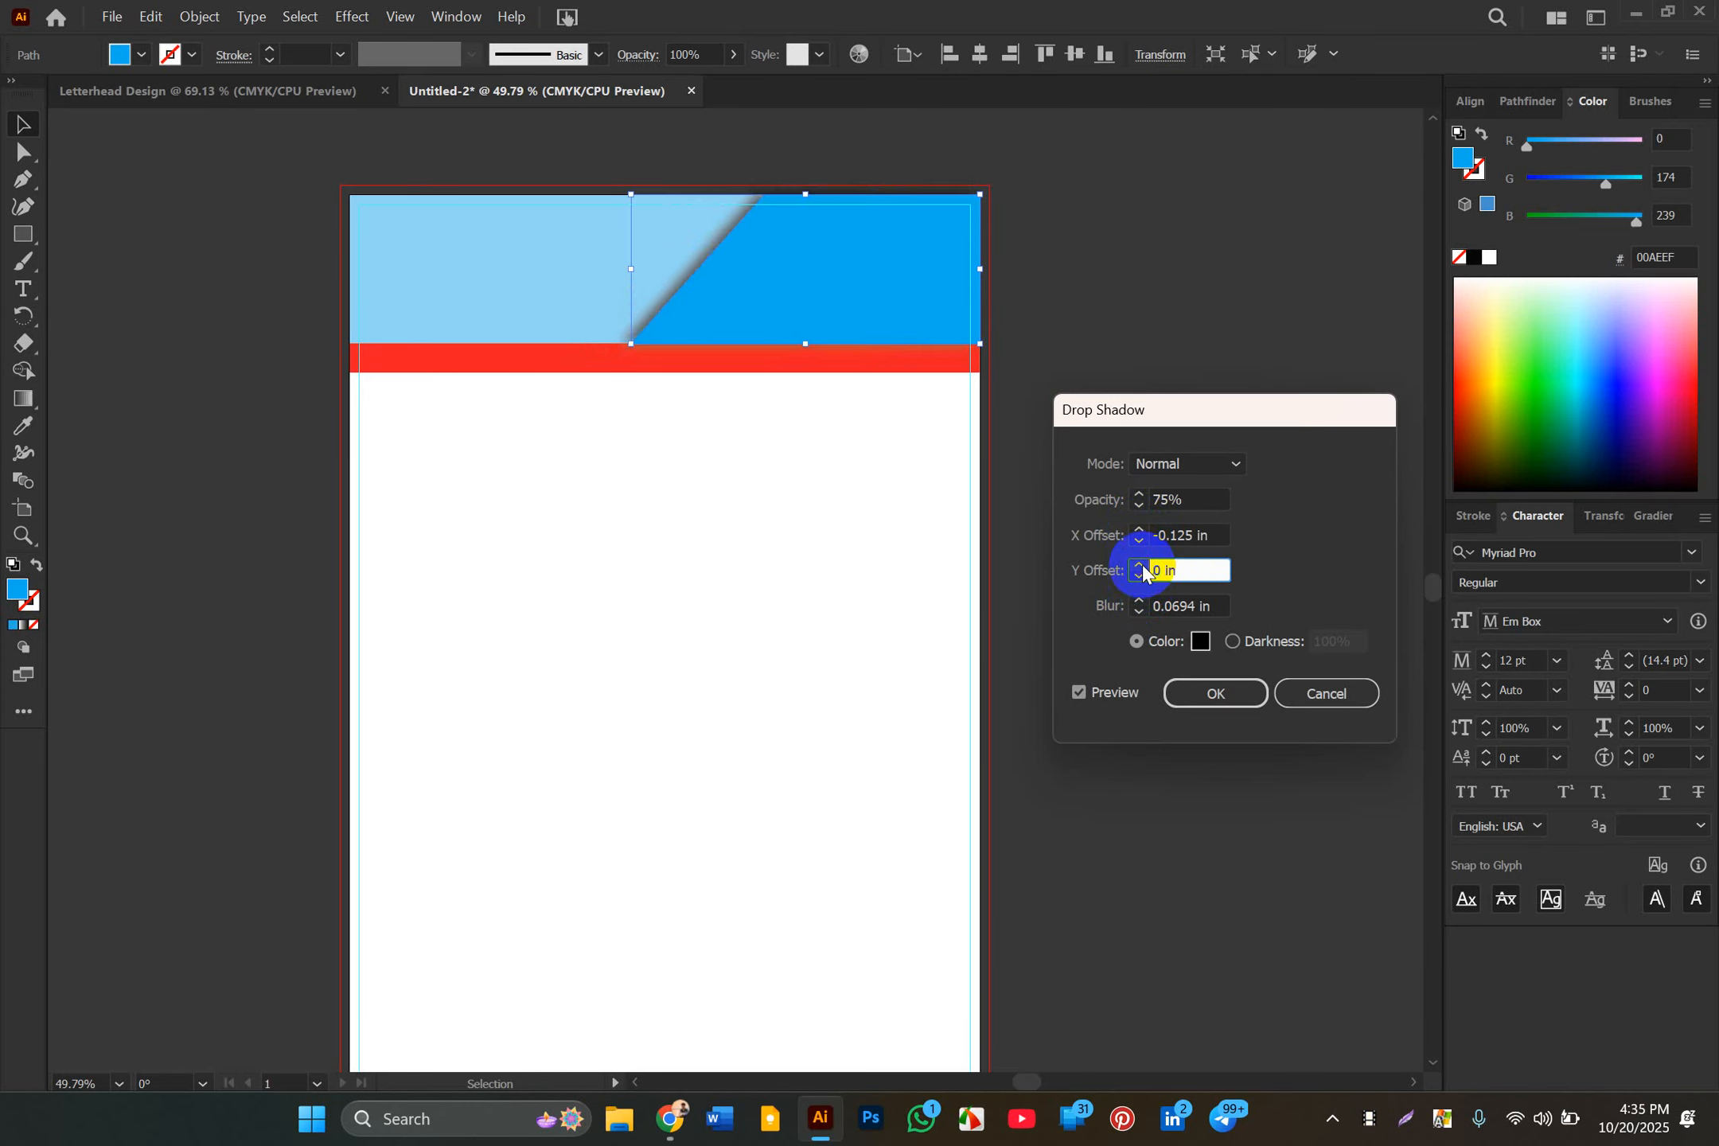
# Step: Change the drop shadow's colour to pinkish red, apply the effect to the blue angled shape and clear the selection
pyautogui.click(1139, 565)
pyautogui.click(1140, 578)
pyautogui.click(1394, 524)
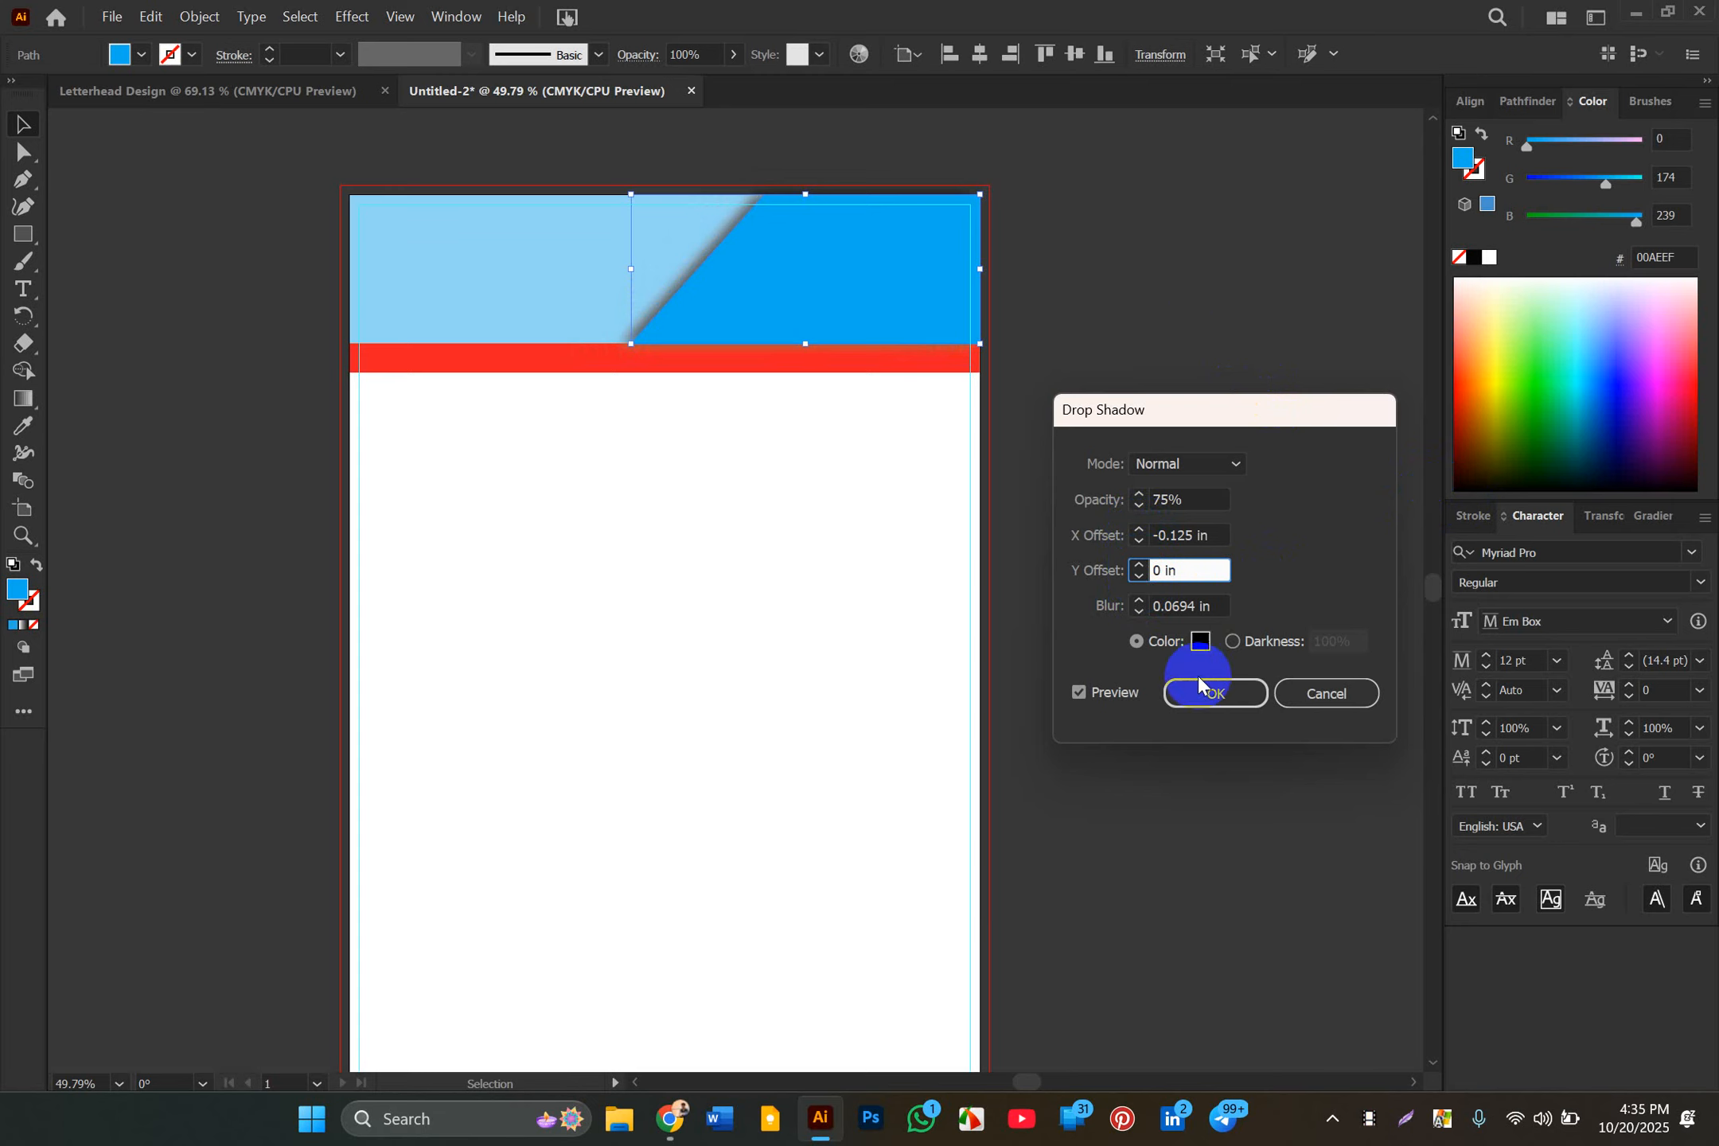
pyautogui.click(1200, 640)
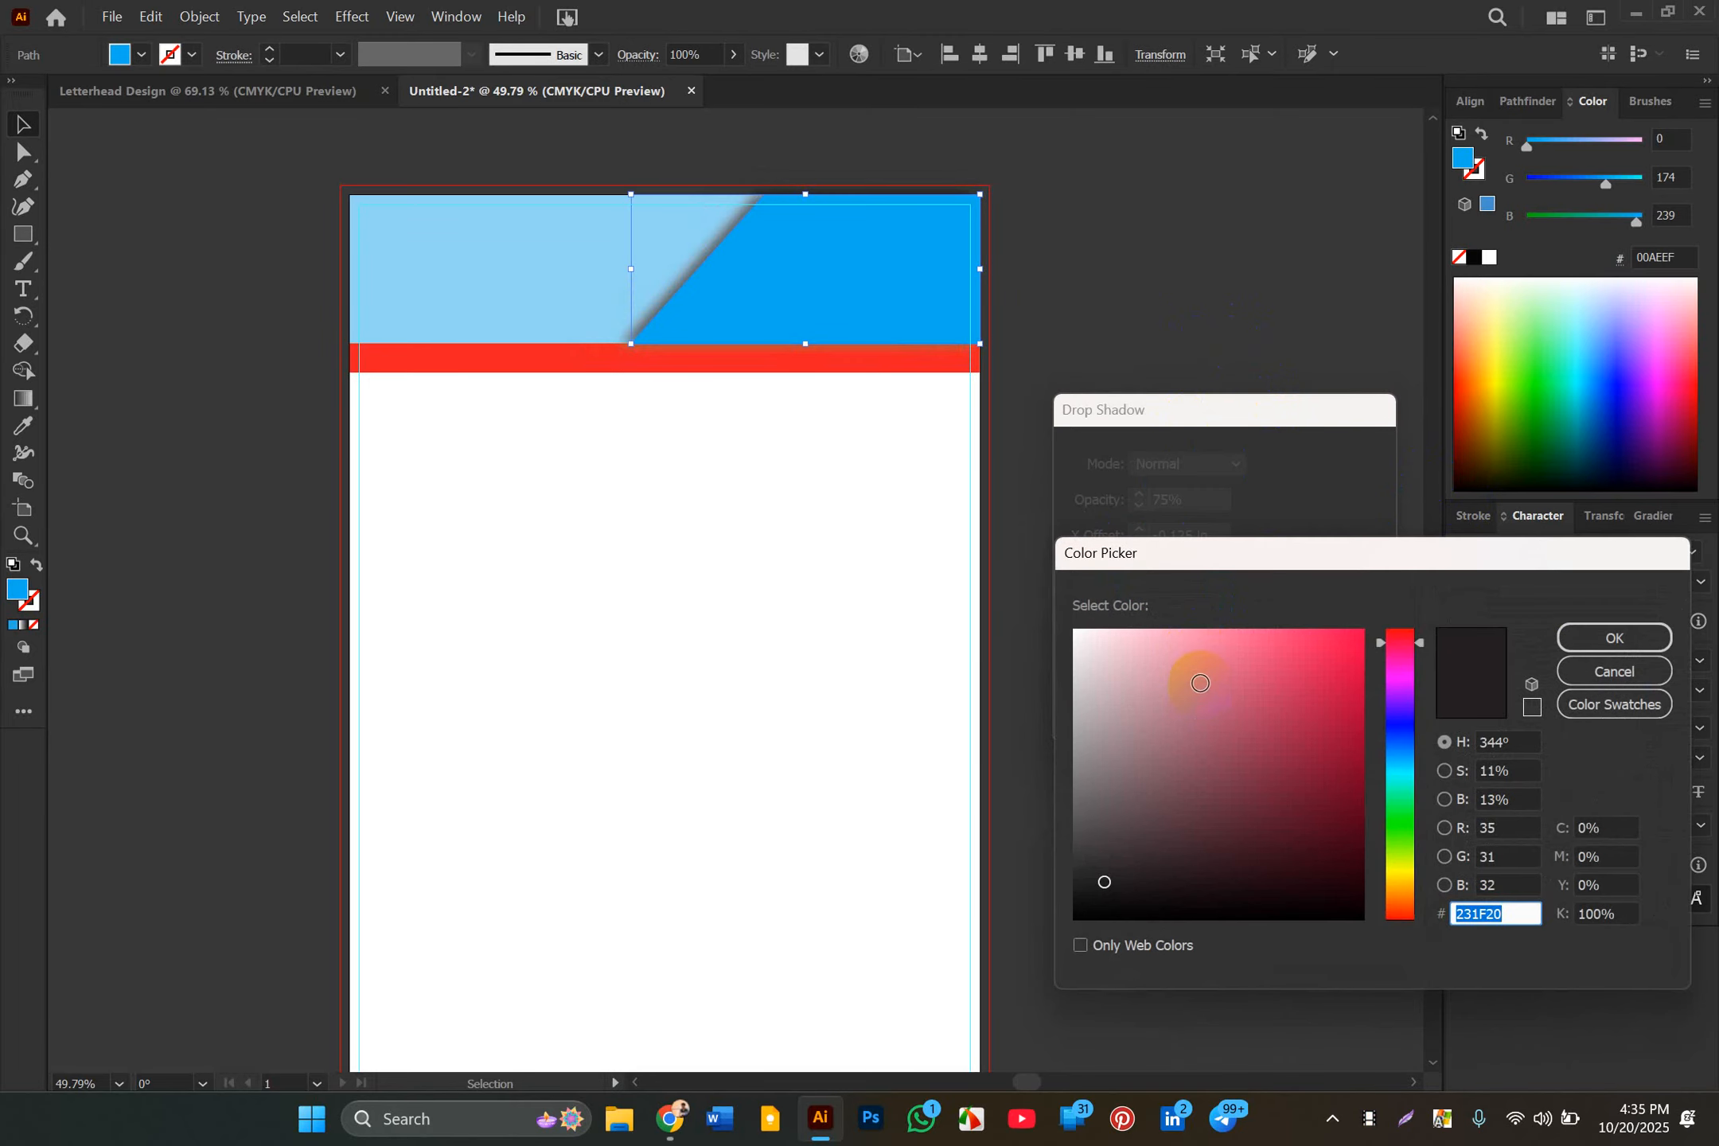
pyautogui.click(1200, 682)
pyautogui.click(1595, 636)
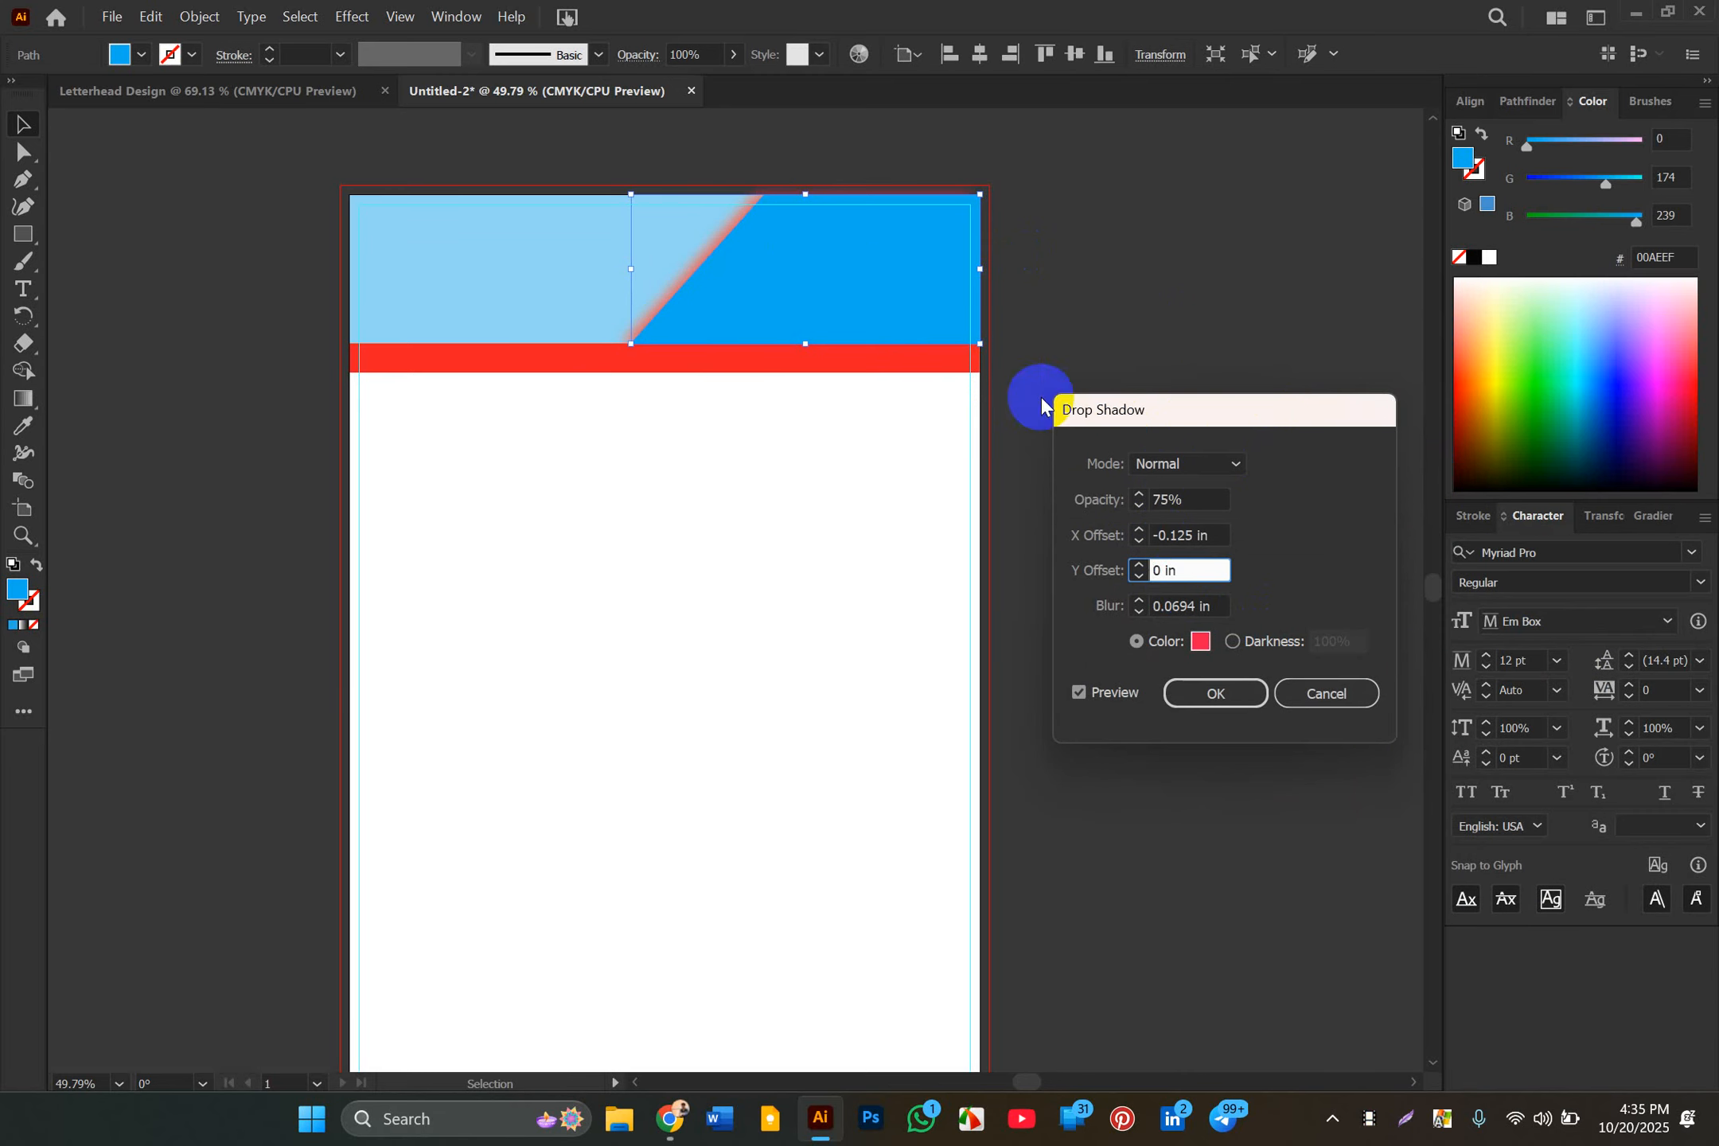
pyautogui.click(1222, 694)
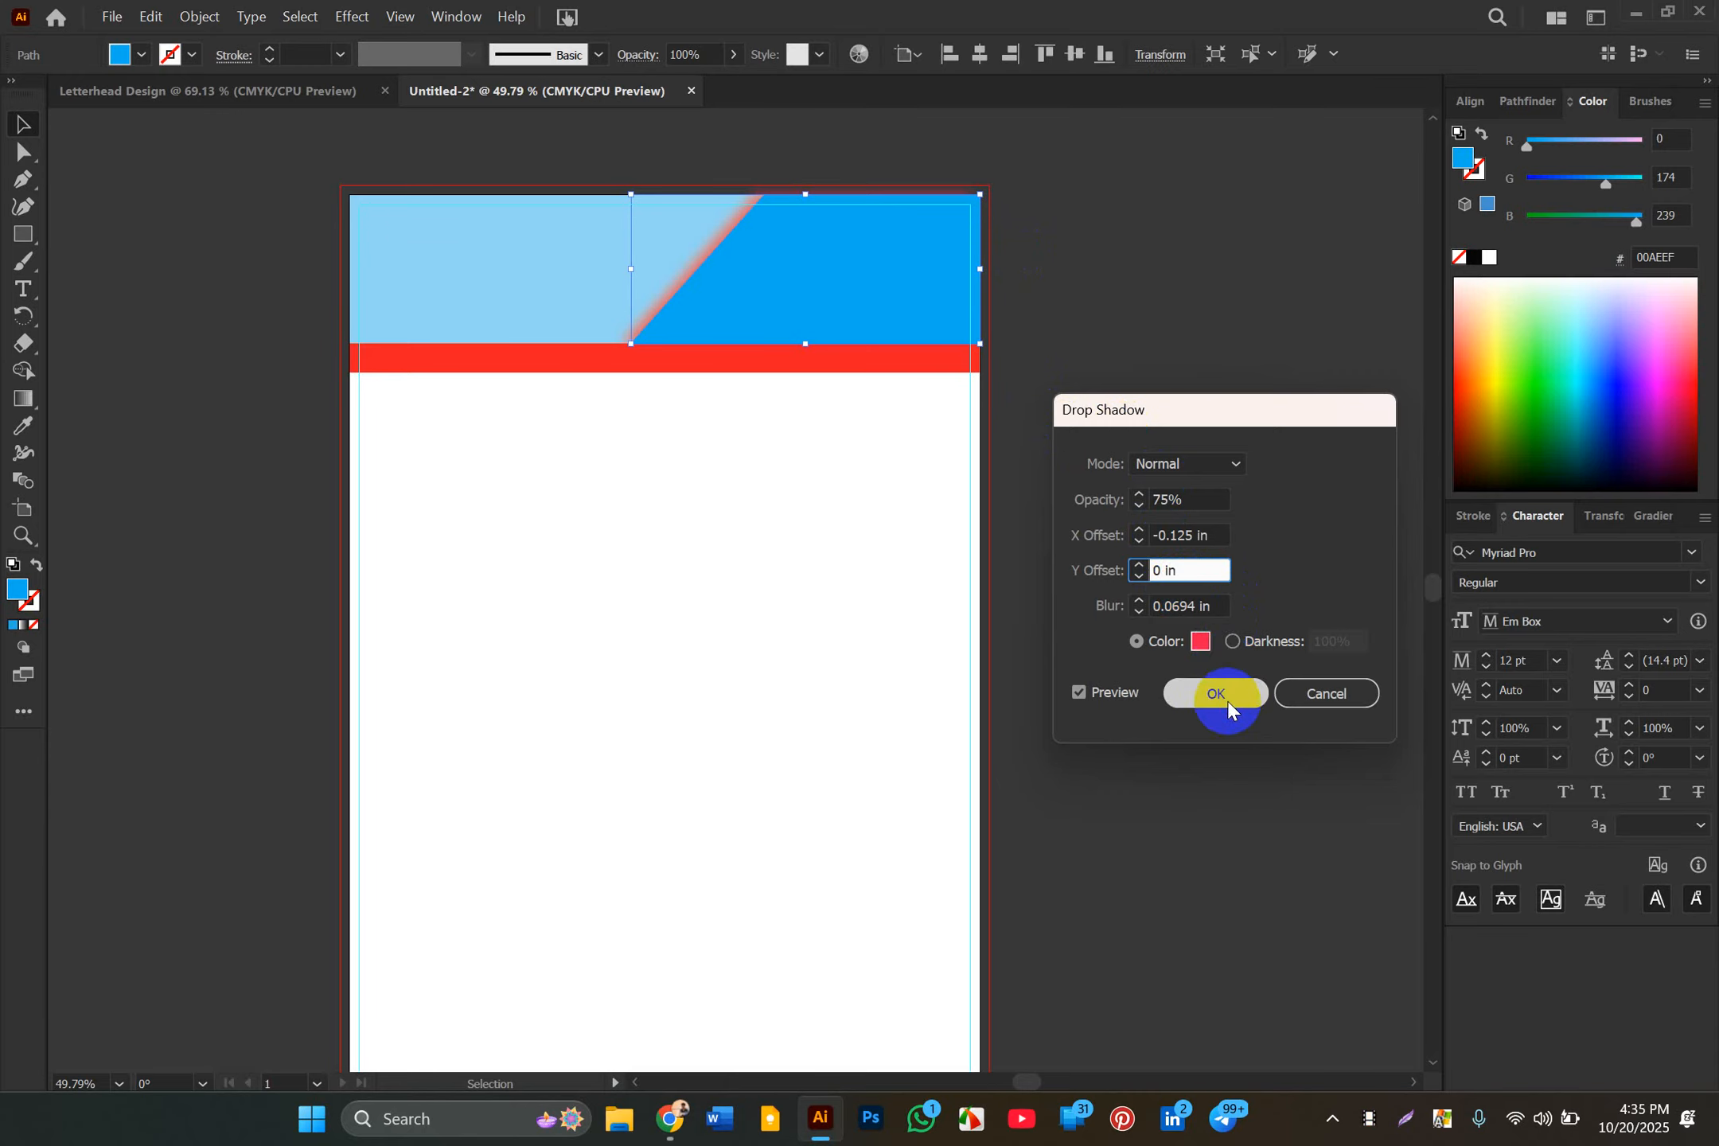
pyautogui.click(1092, 608)
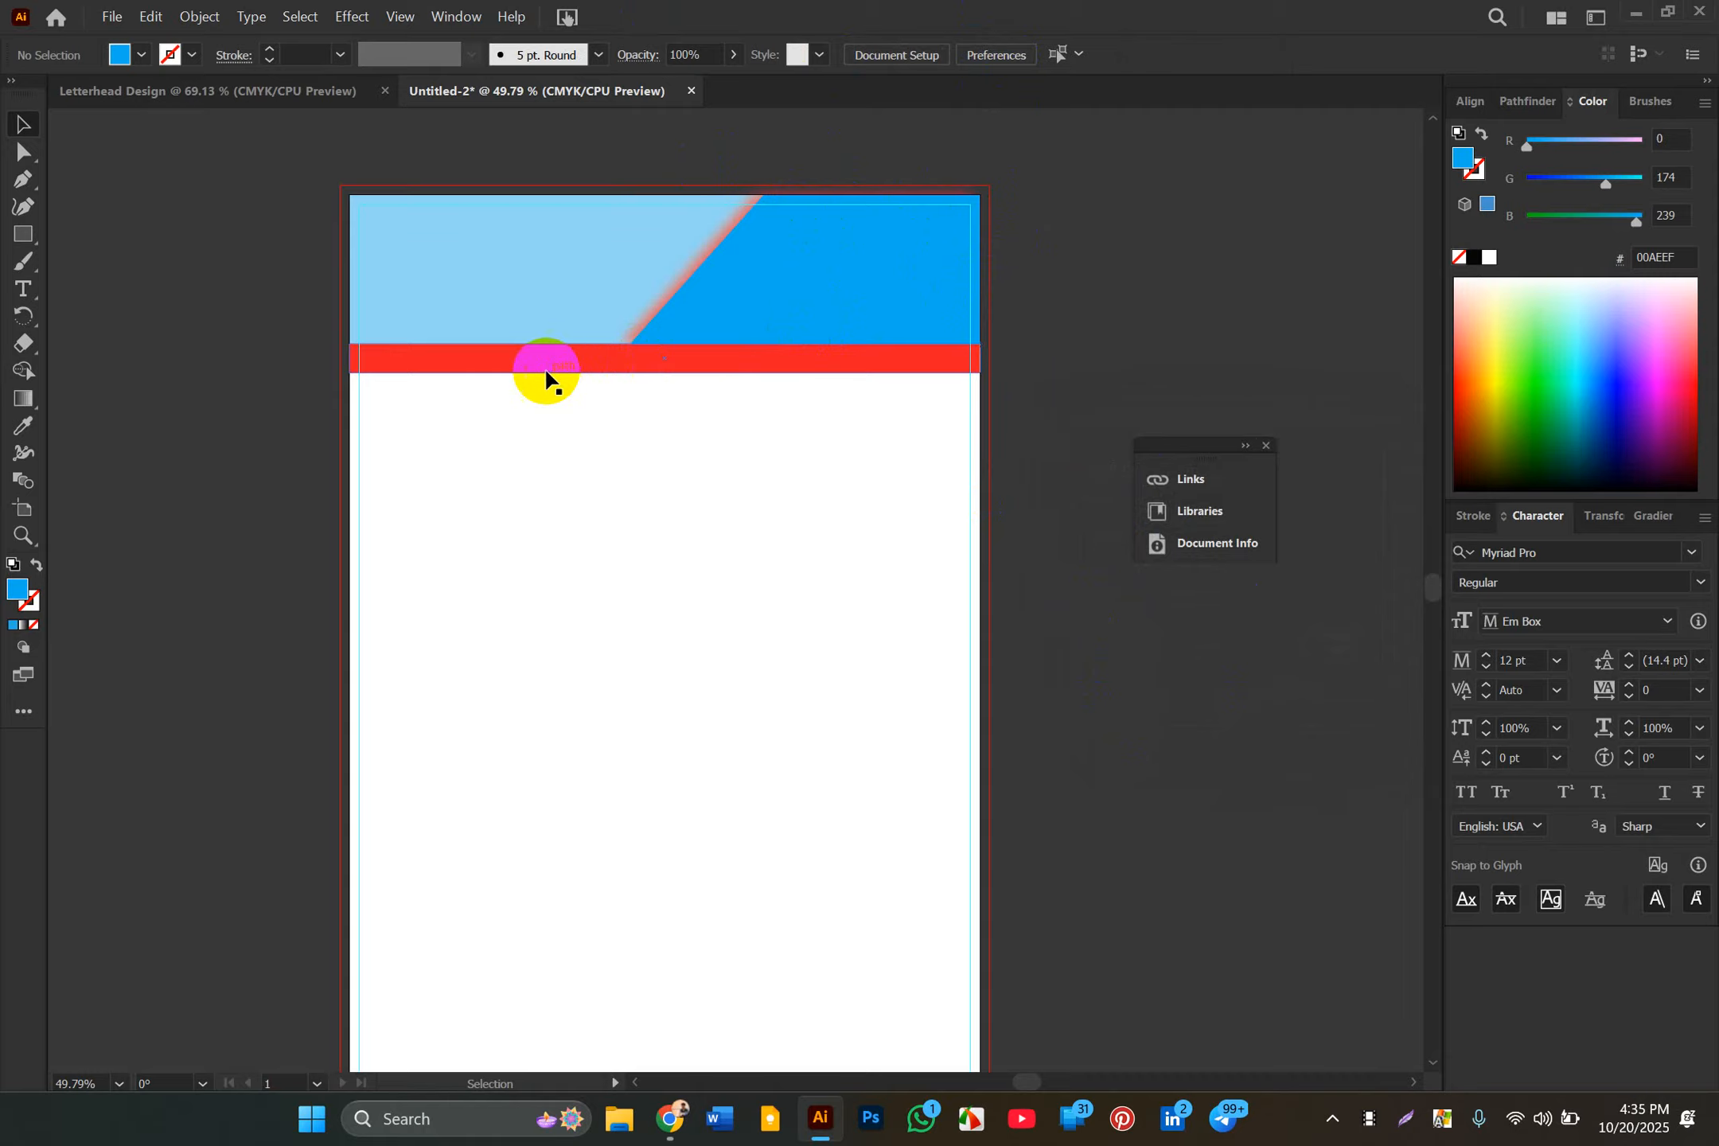
# Step: Undo the drop shadow on the blue angled shape and clear the selection
pyautogui.click(830, 252)
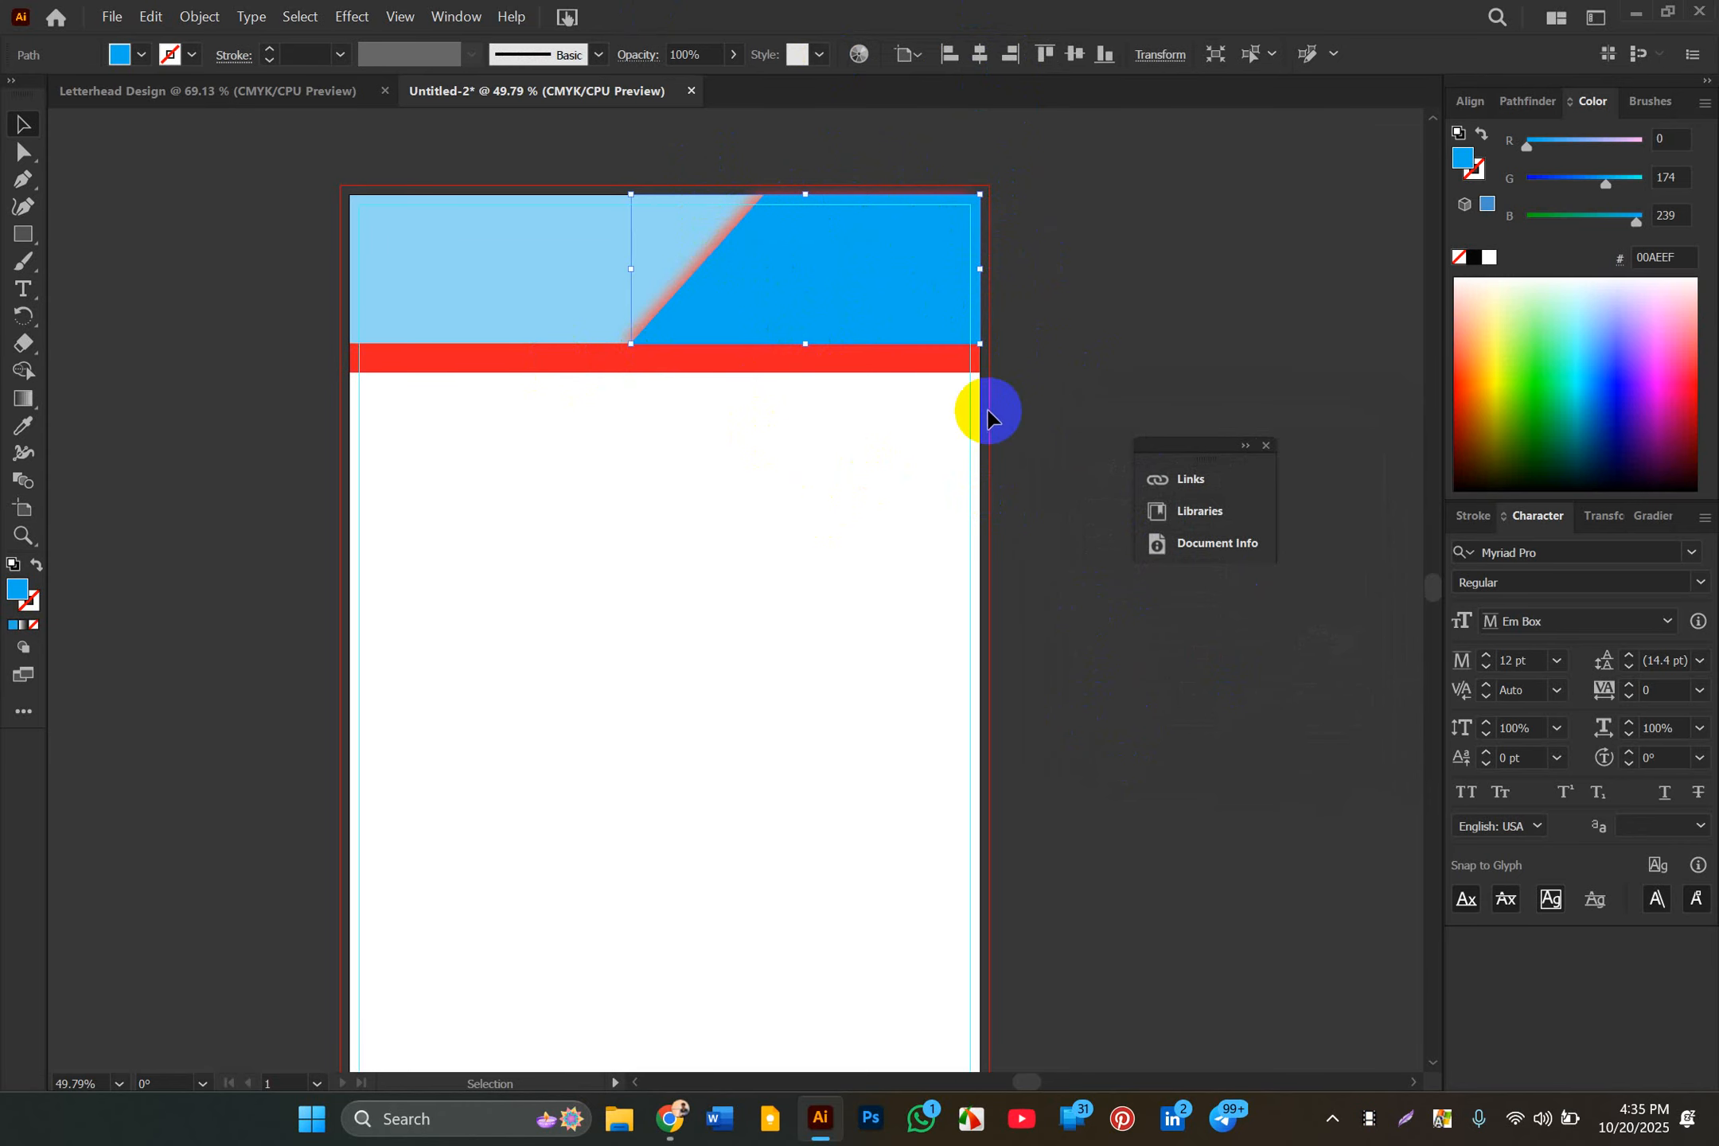
pyautogui.click(1153, 239)
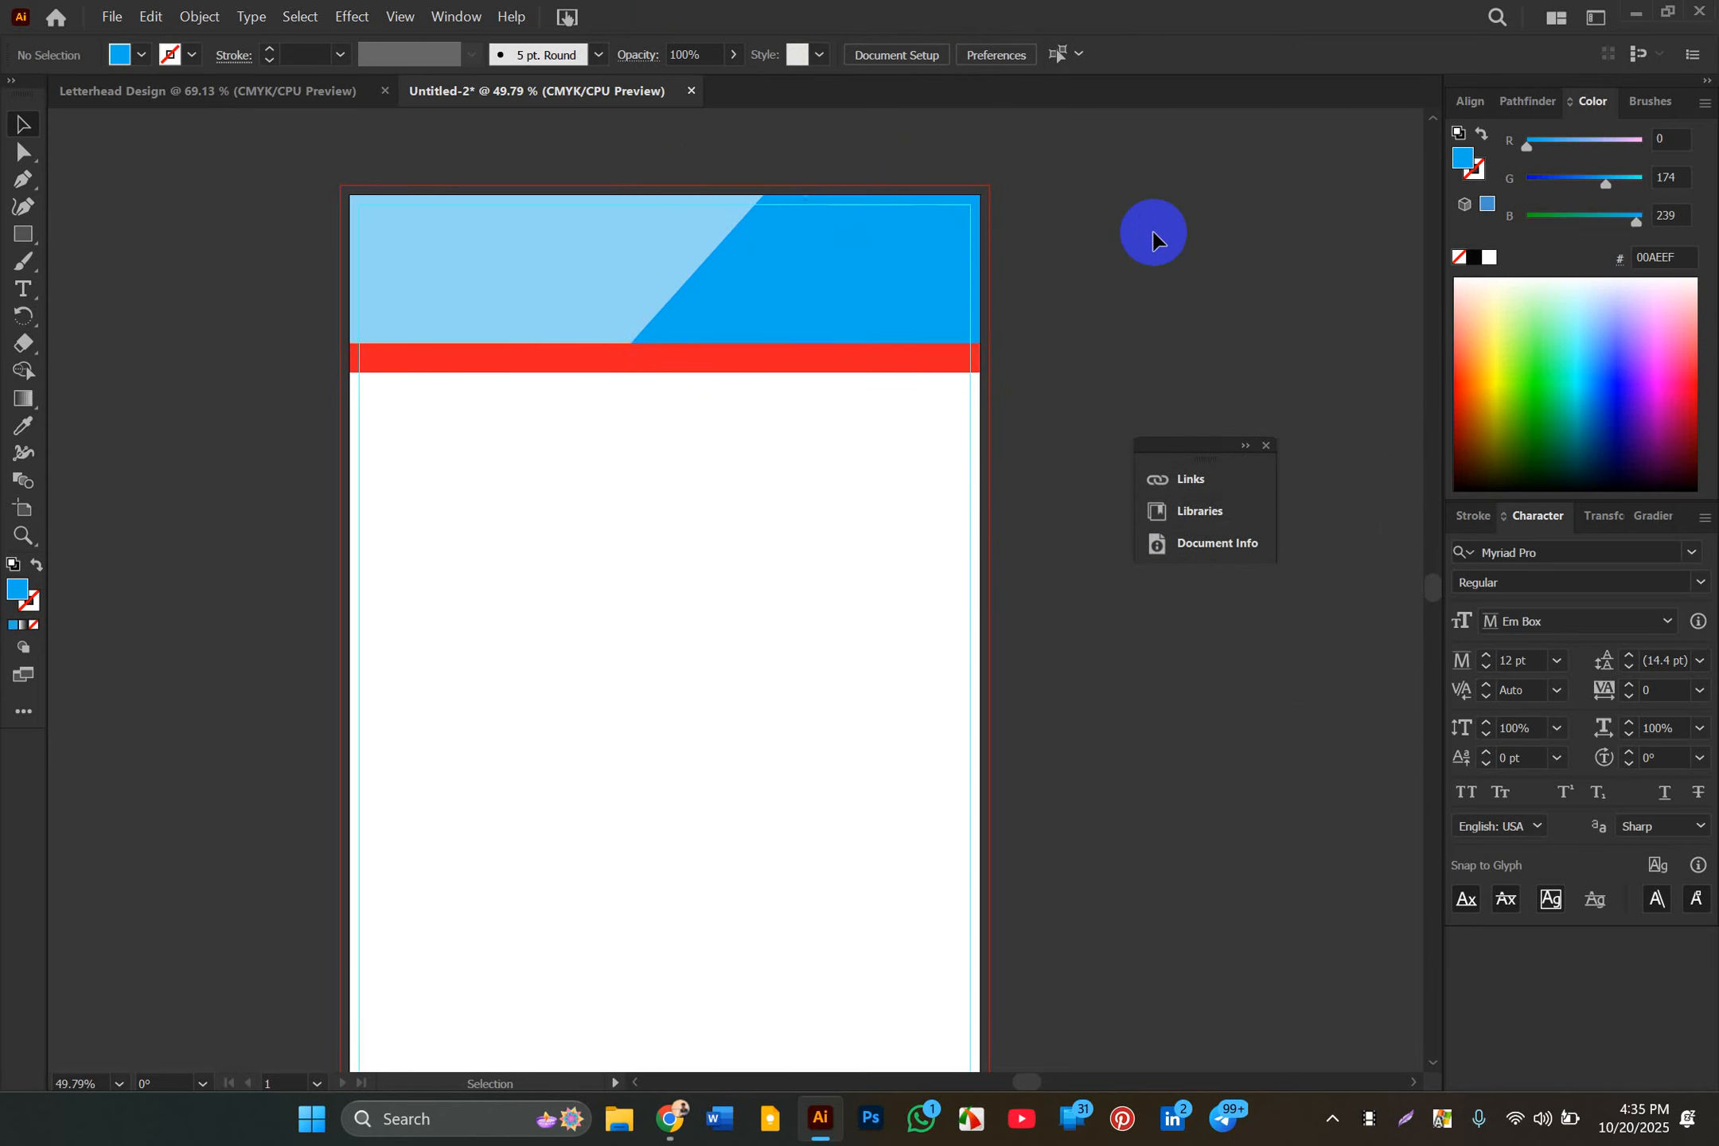
# Step: Extend the red strip's upper edge slightly upward so it overlaps the lower edge of the blue header
pyautogui.click(858, 256)
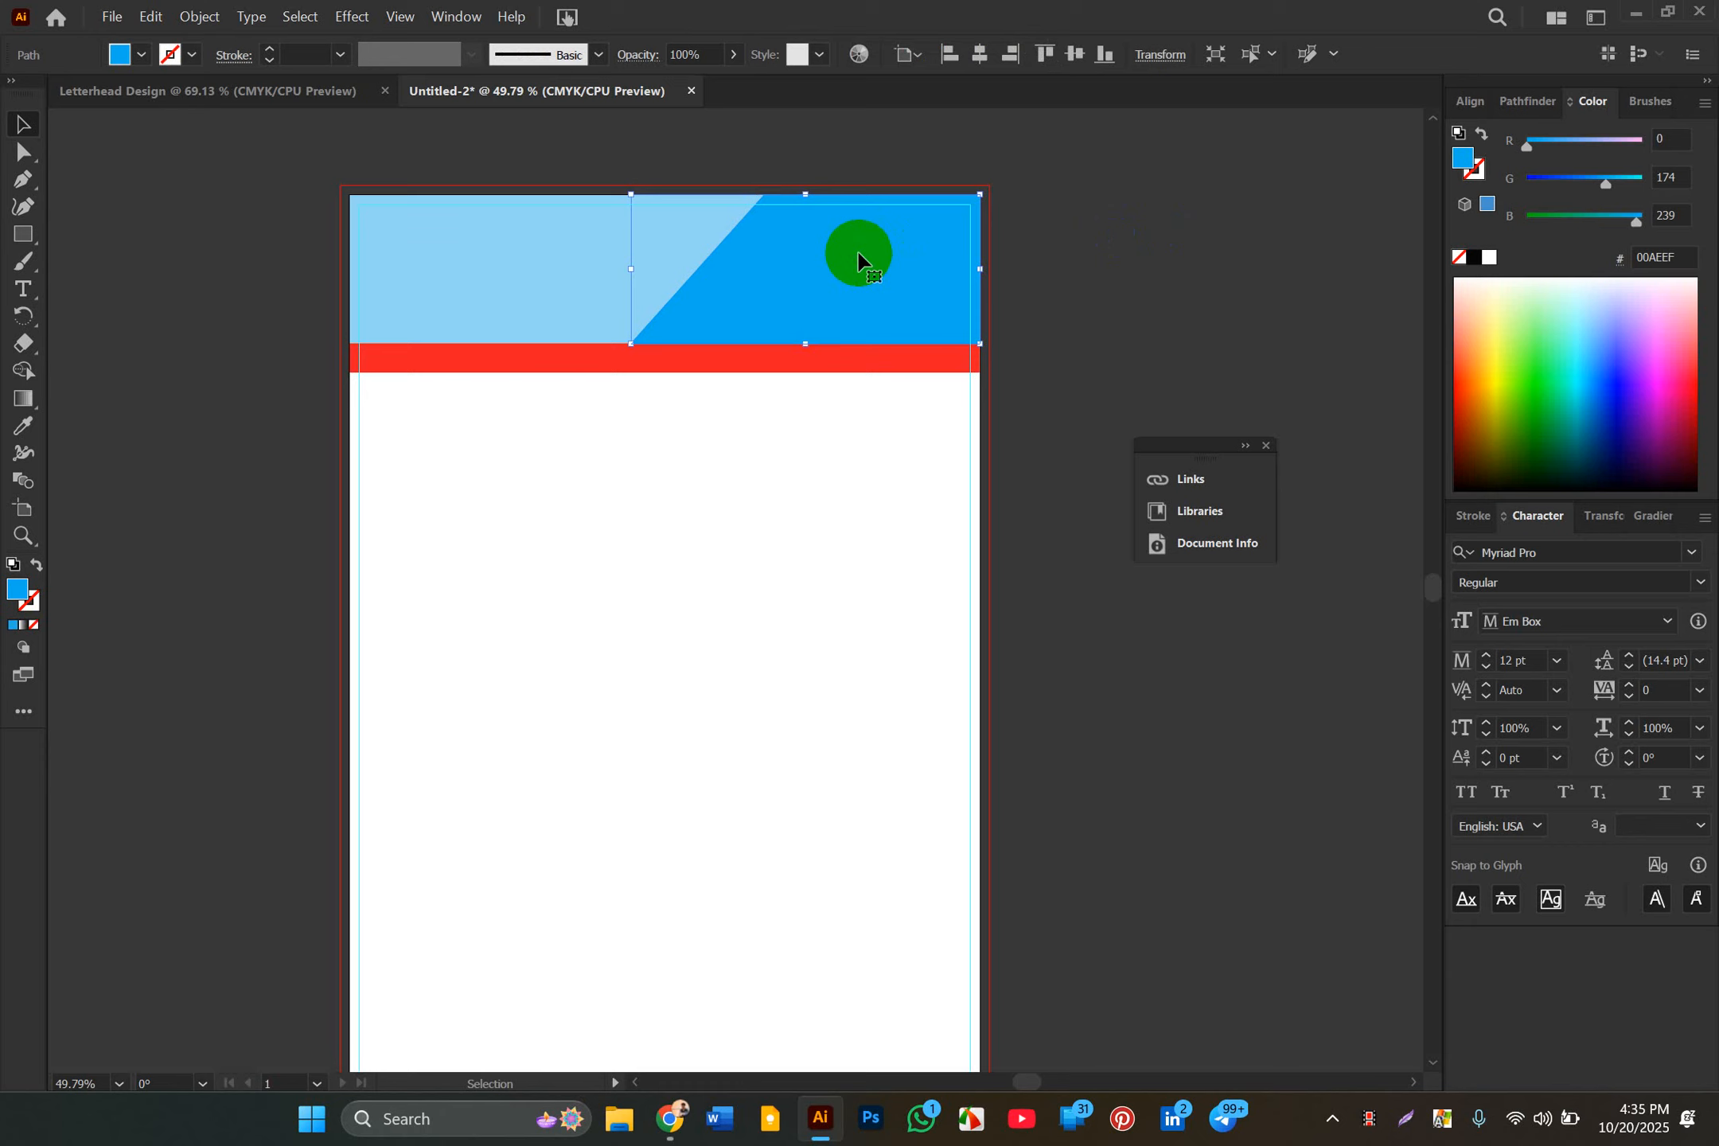
pyautogui.click(891, 363)
pyautogui.click(872, 315)
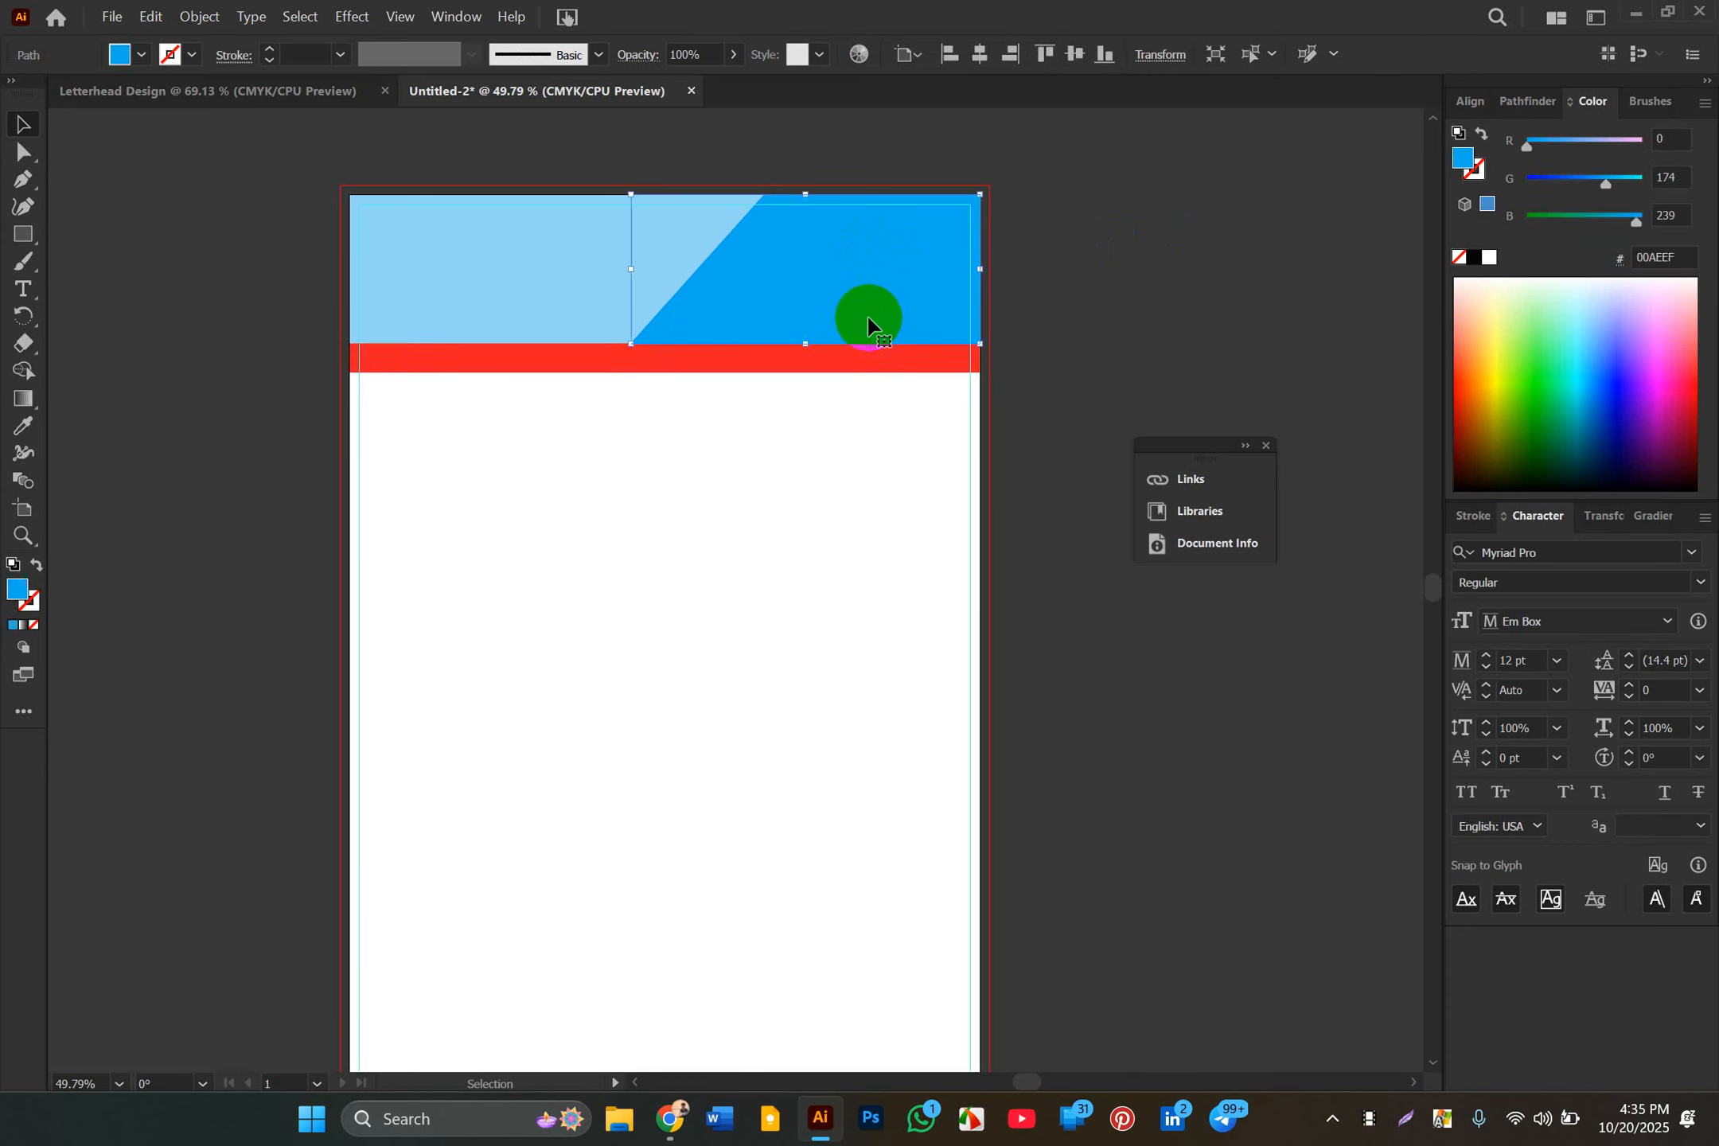
pyautogui.click(866, 364)
pyautogui.click(863, 300)
pyautogui.click(860, 358)
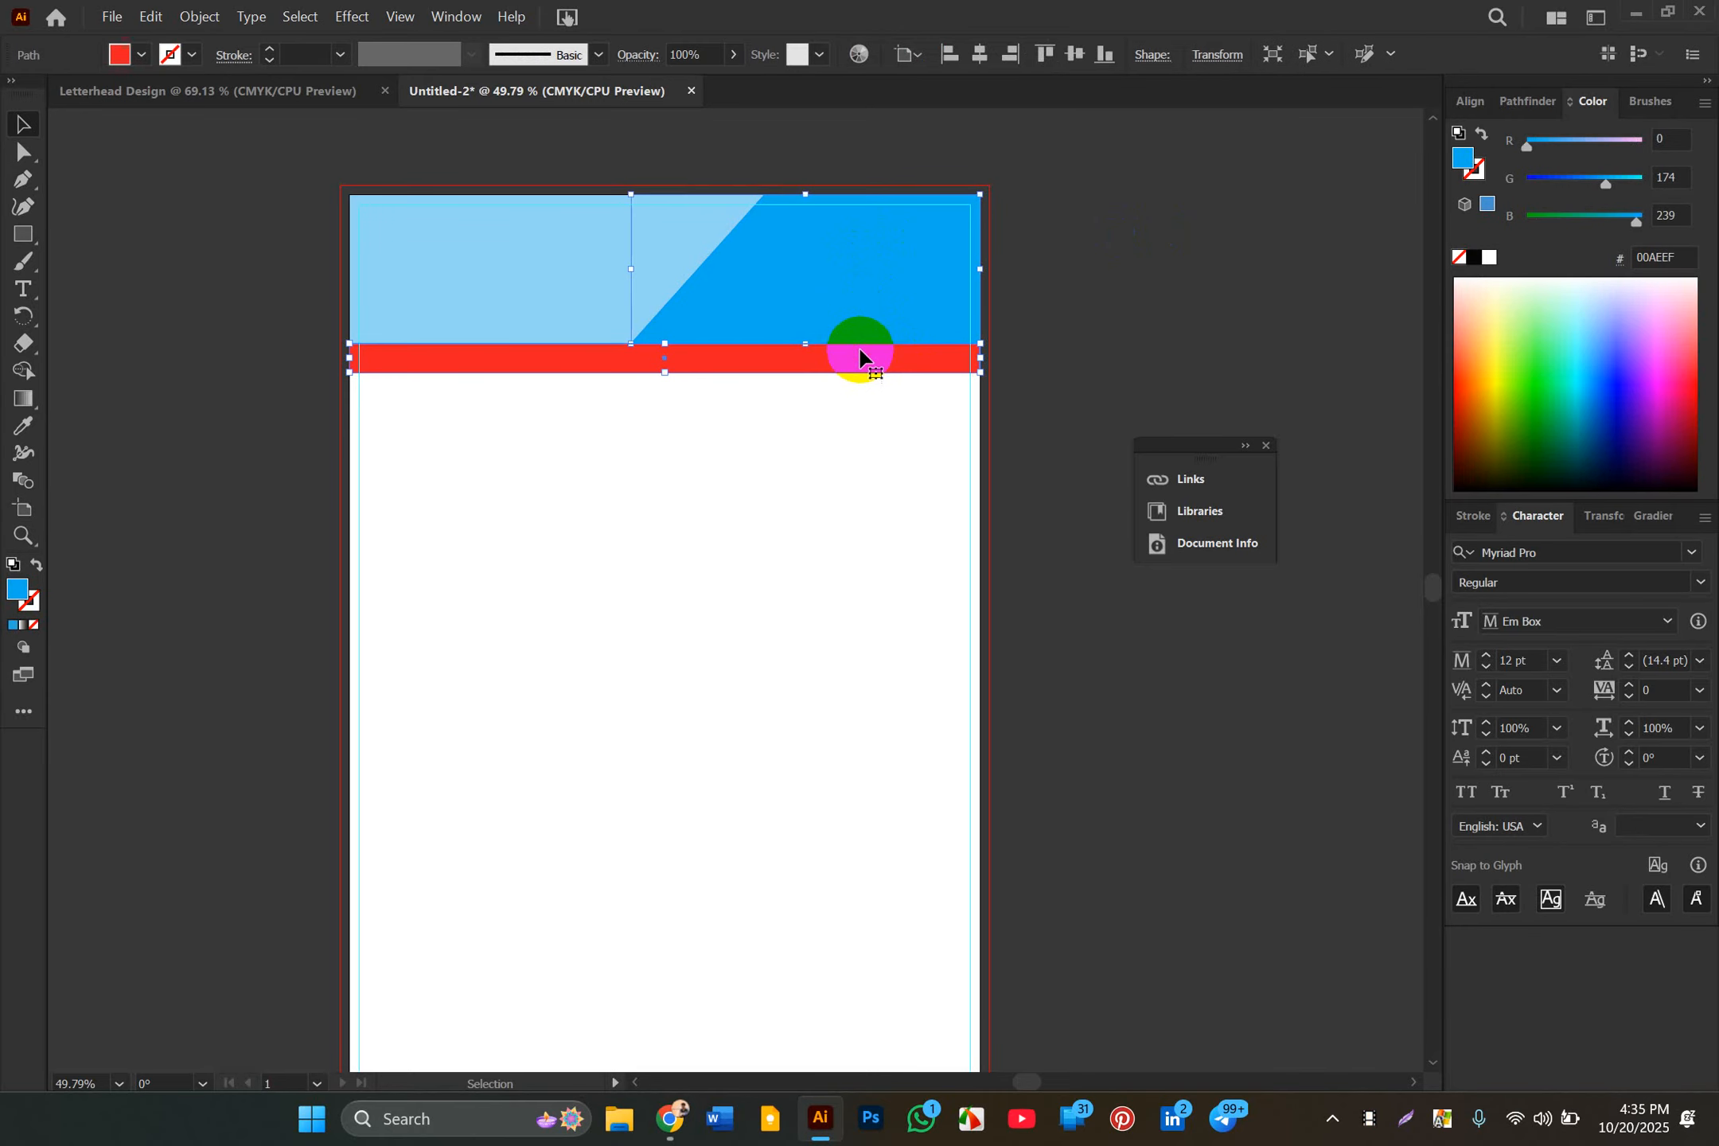
pyautogui.click(847, 339)
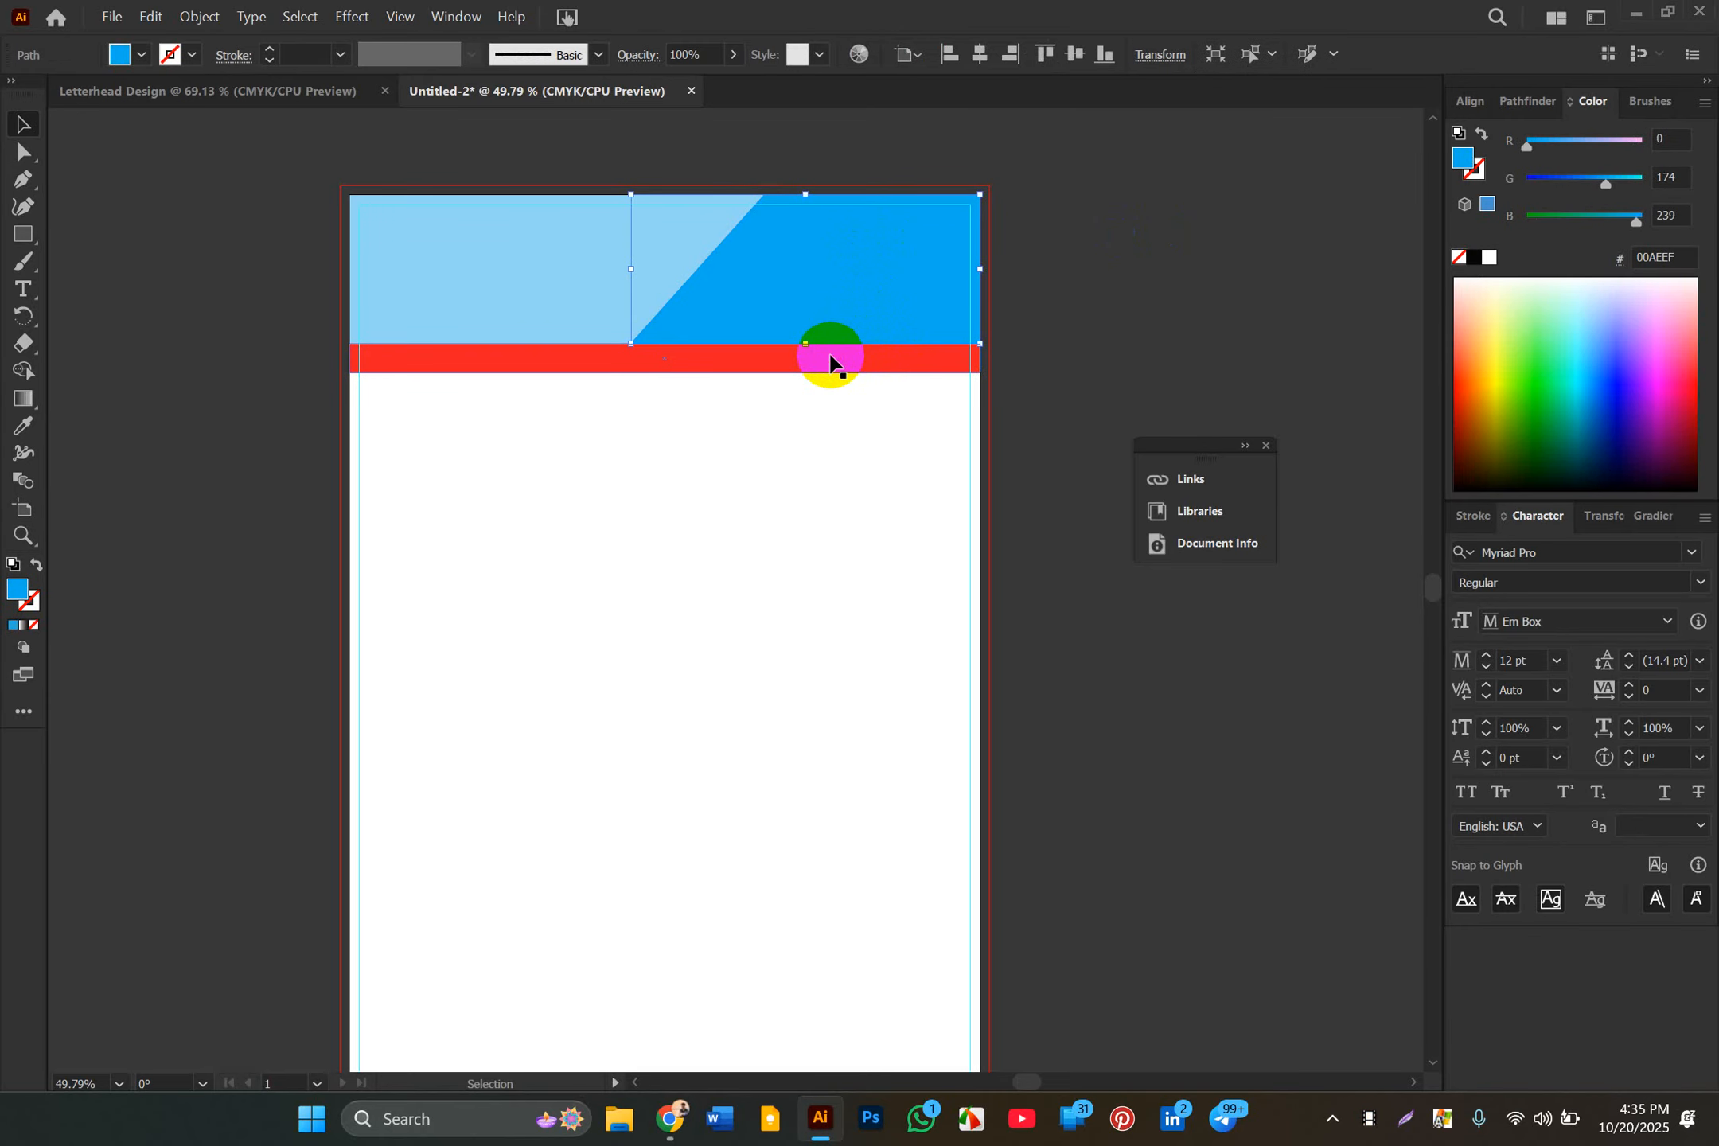
pyautogui.click(826, 358)
pyautogui.moveTo(668, 344); pyautogui.dragTo(667, 333)
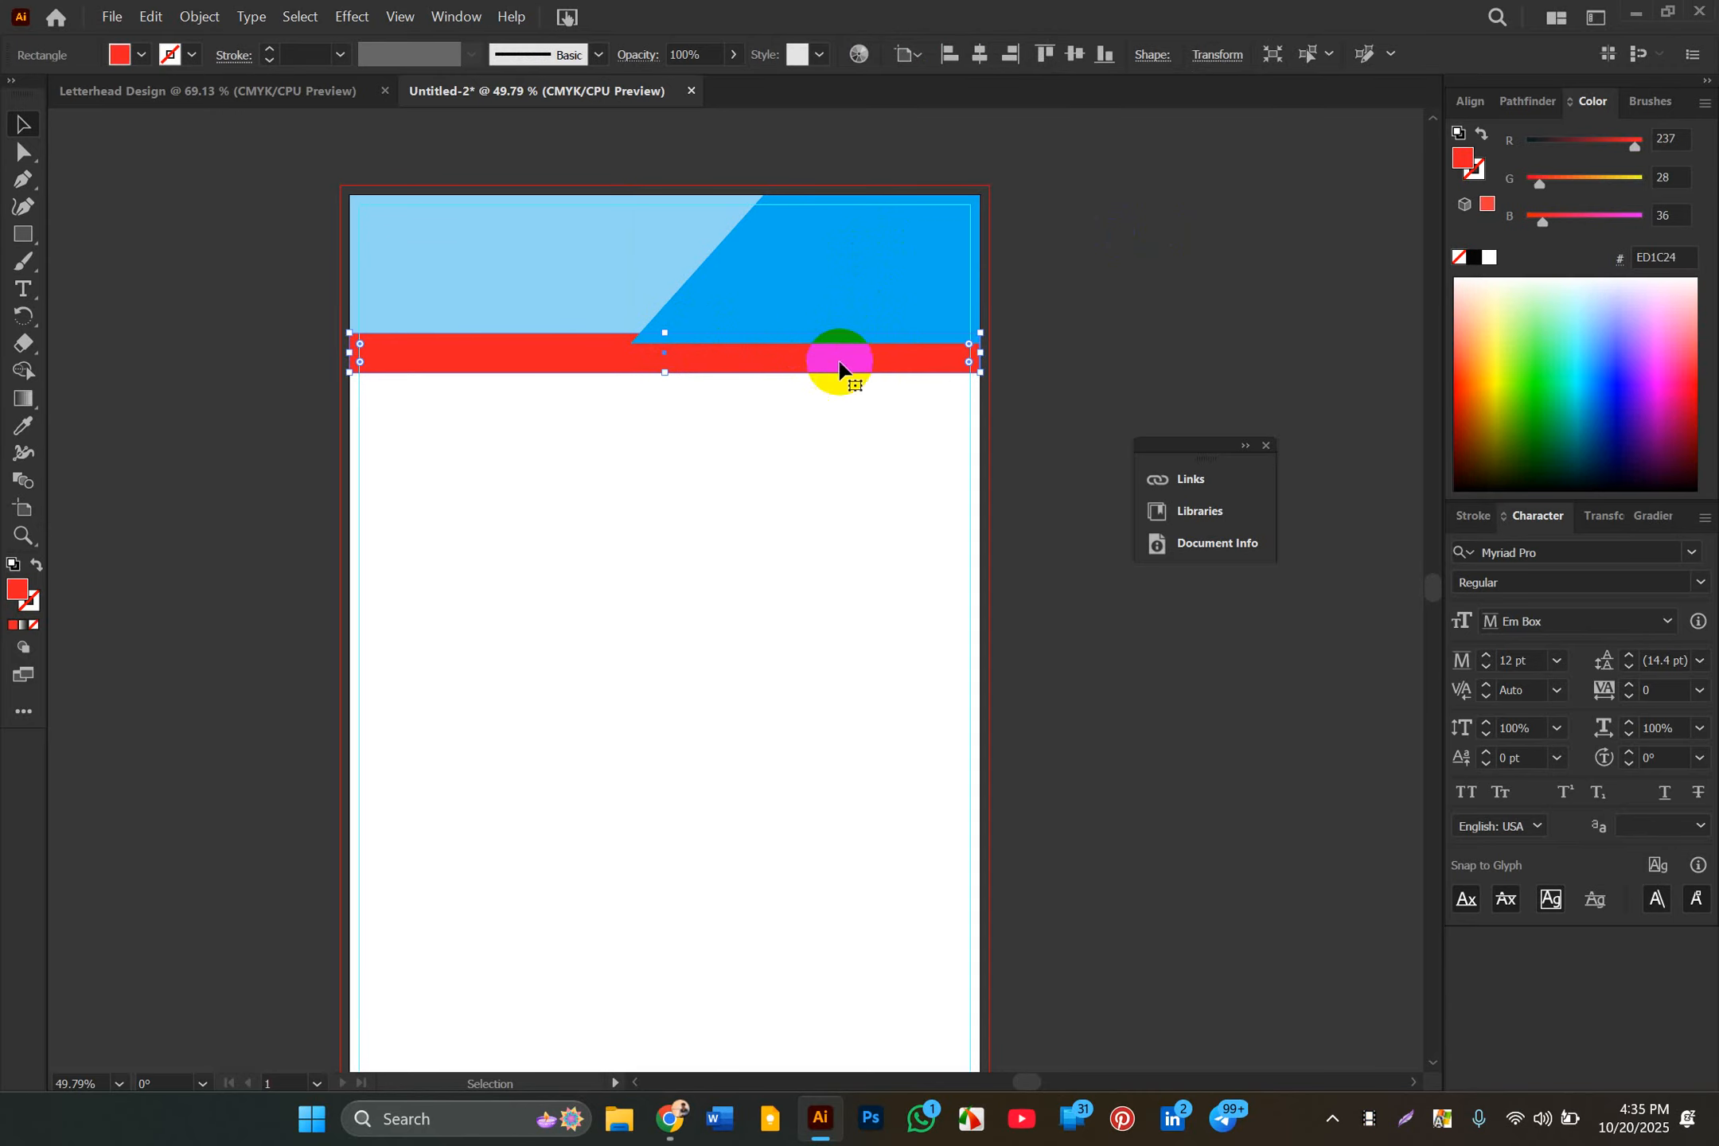
# Step: Bring the red strip in front of the blue angled shape and clear the selection
pyautogui.press('ctrl')
pyautogui.hotkey('ctrl', ']')
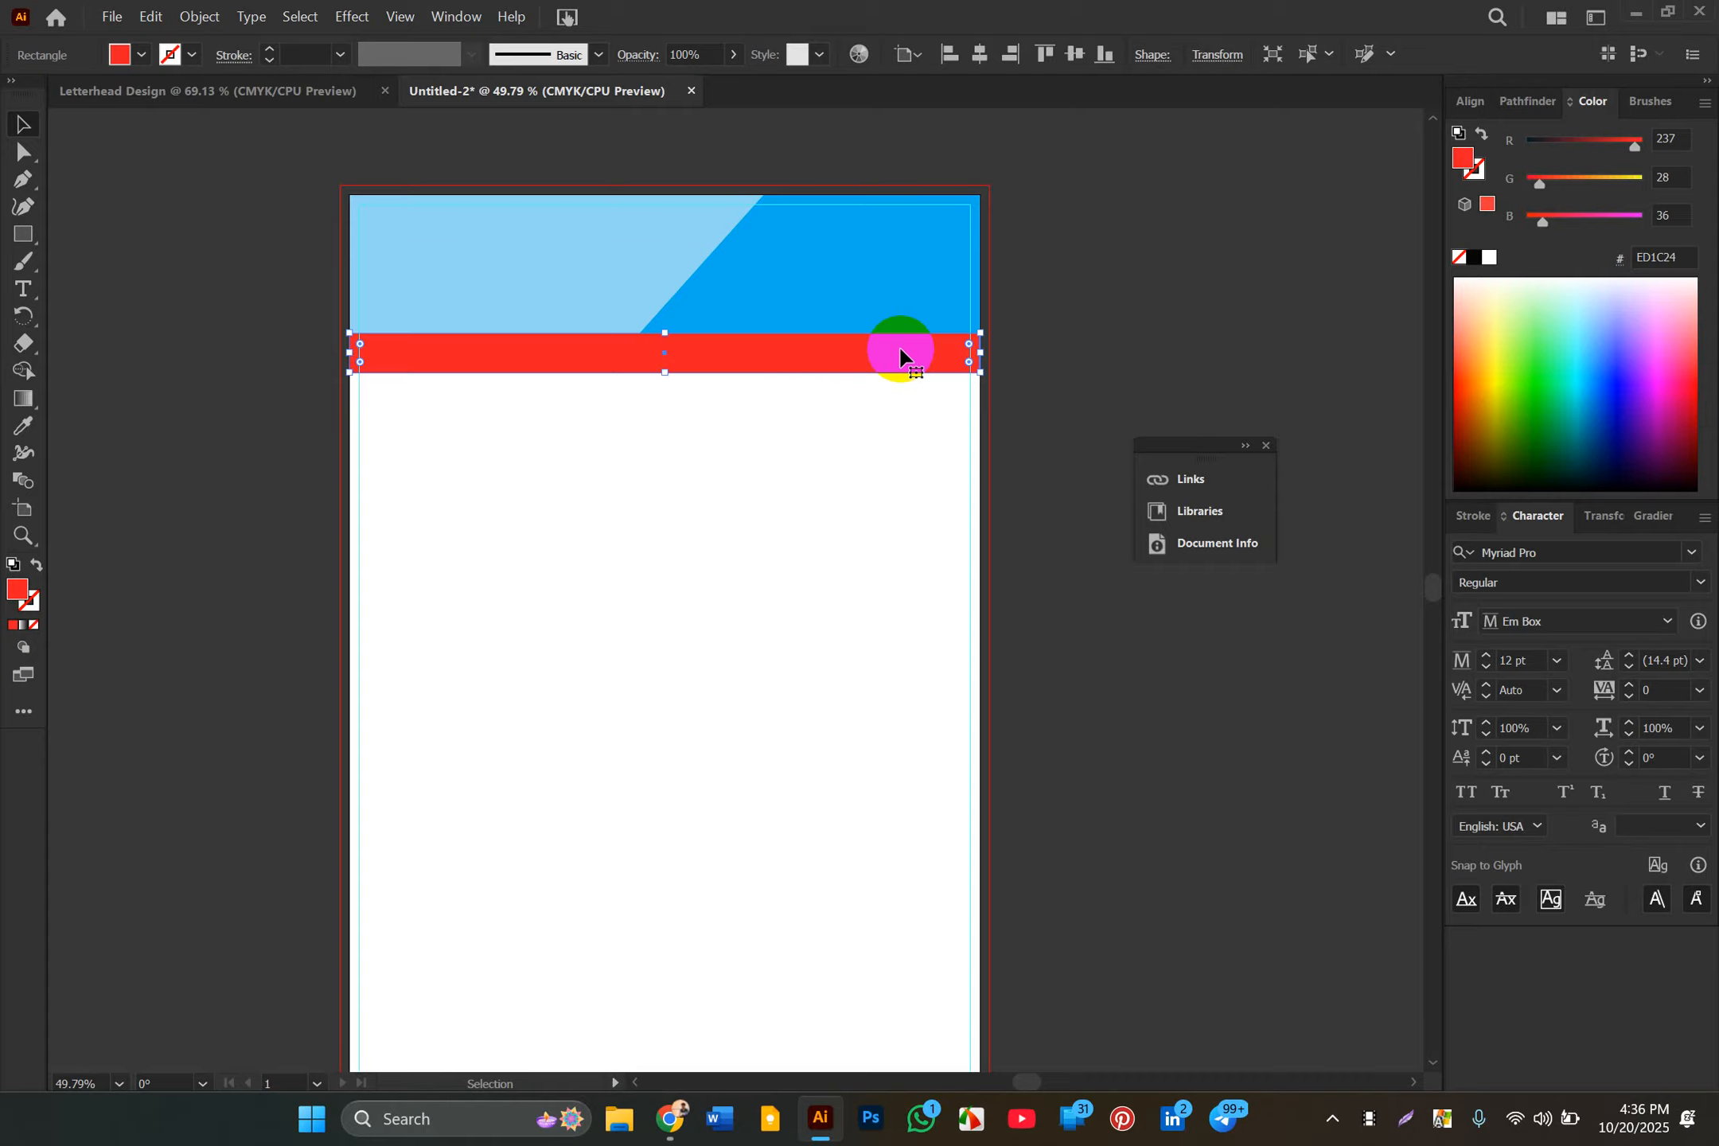
pyautogui.click(1042, 346)
# Step: Send the red strip behind the header artwork and return it to the front
pyautogui.click(847, 339)
pyautogui.press('a')
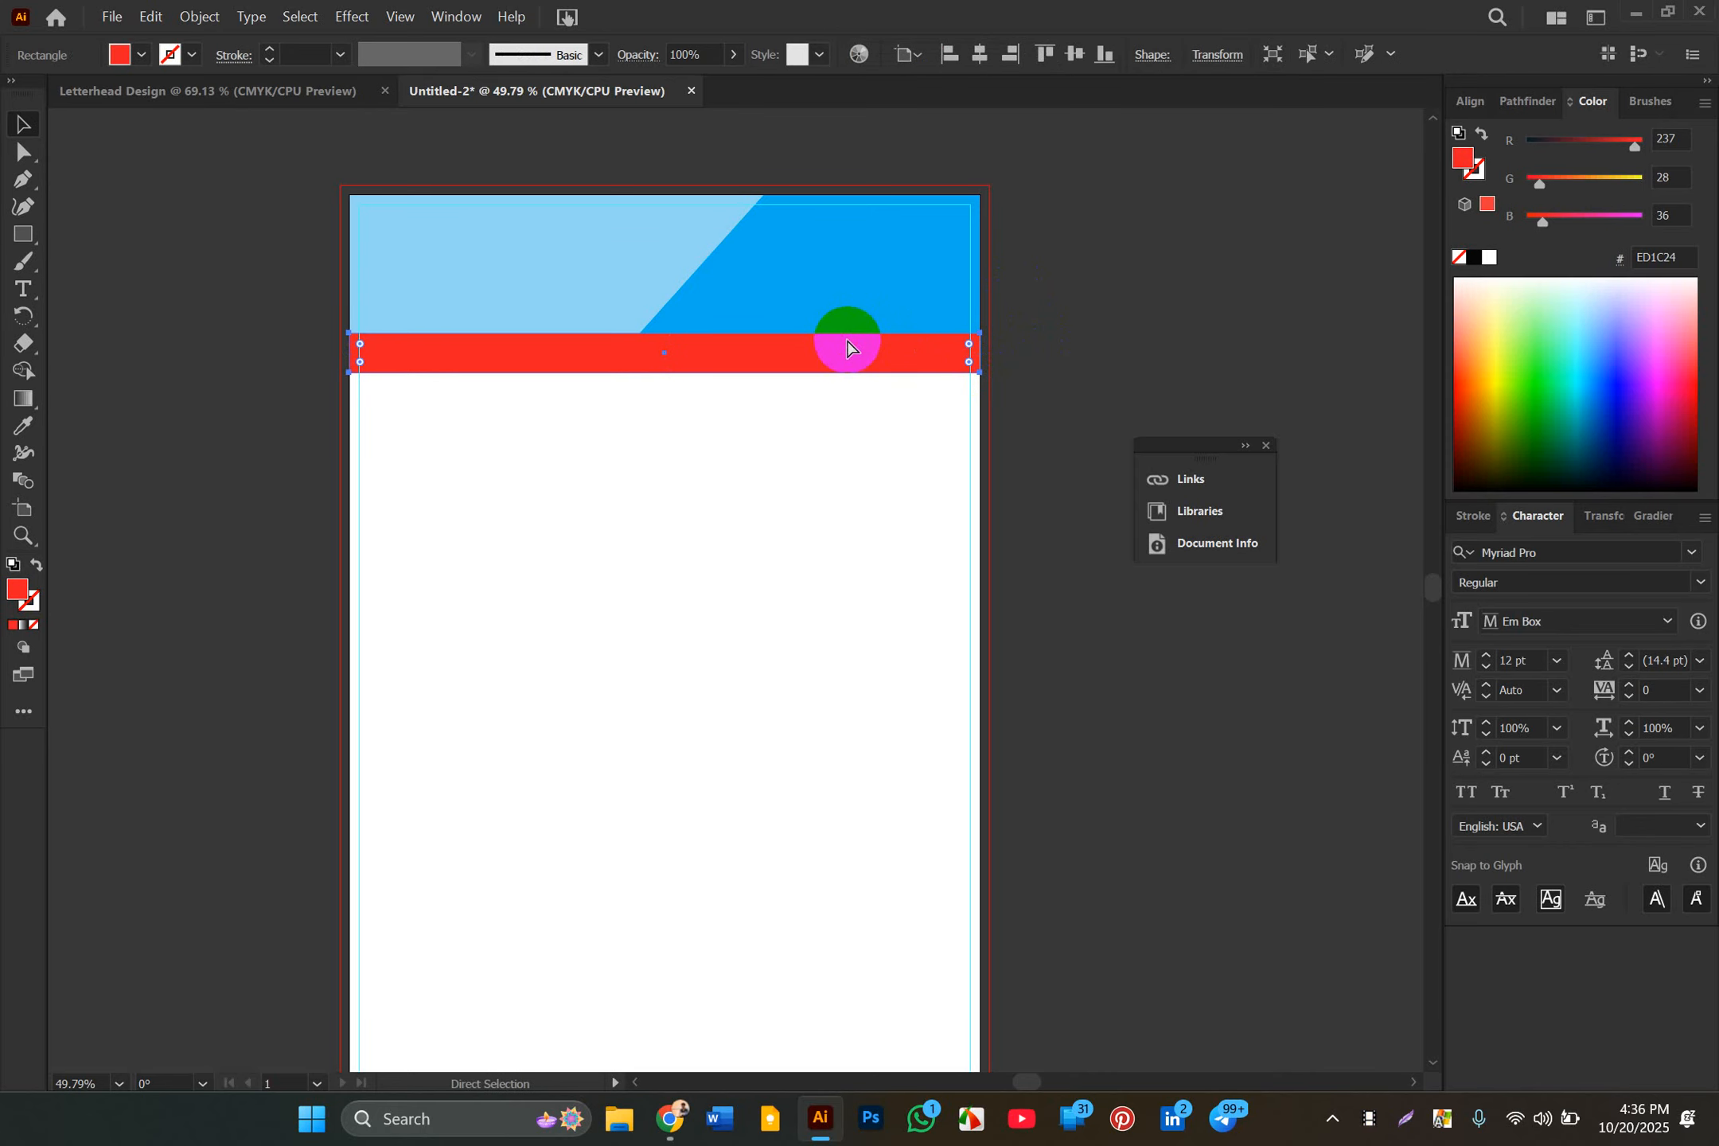
pyautogui.press('v')
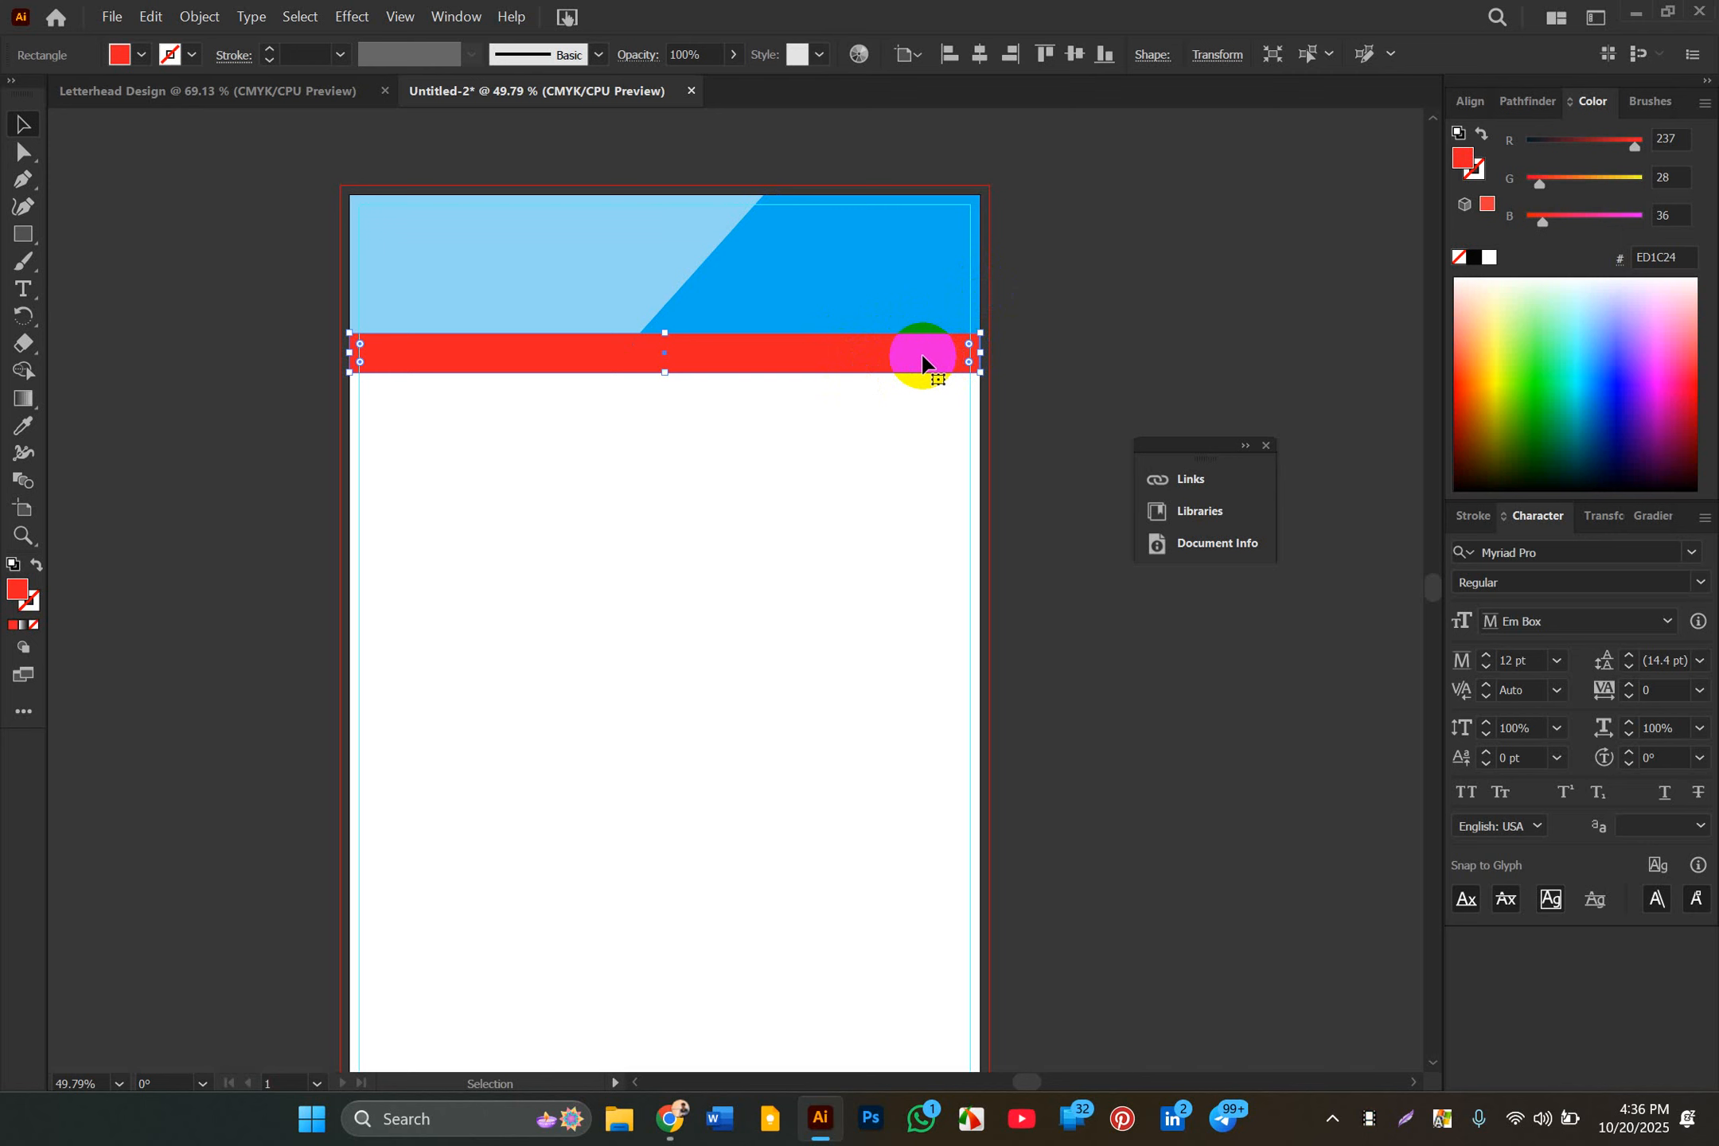
pyautogui.press('a')
pyautogui.hotkey('ctrl', 'shift', '[')
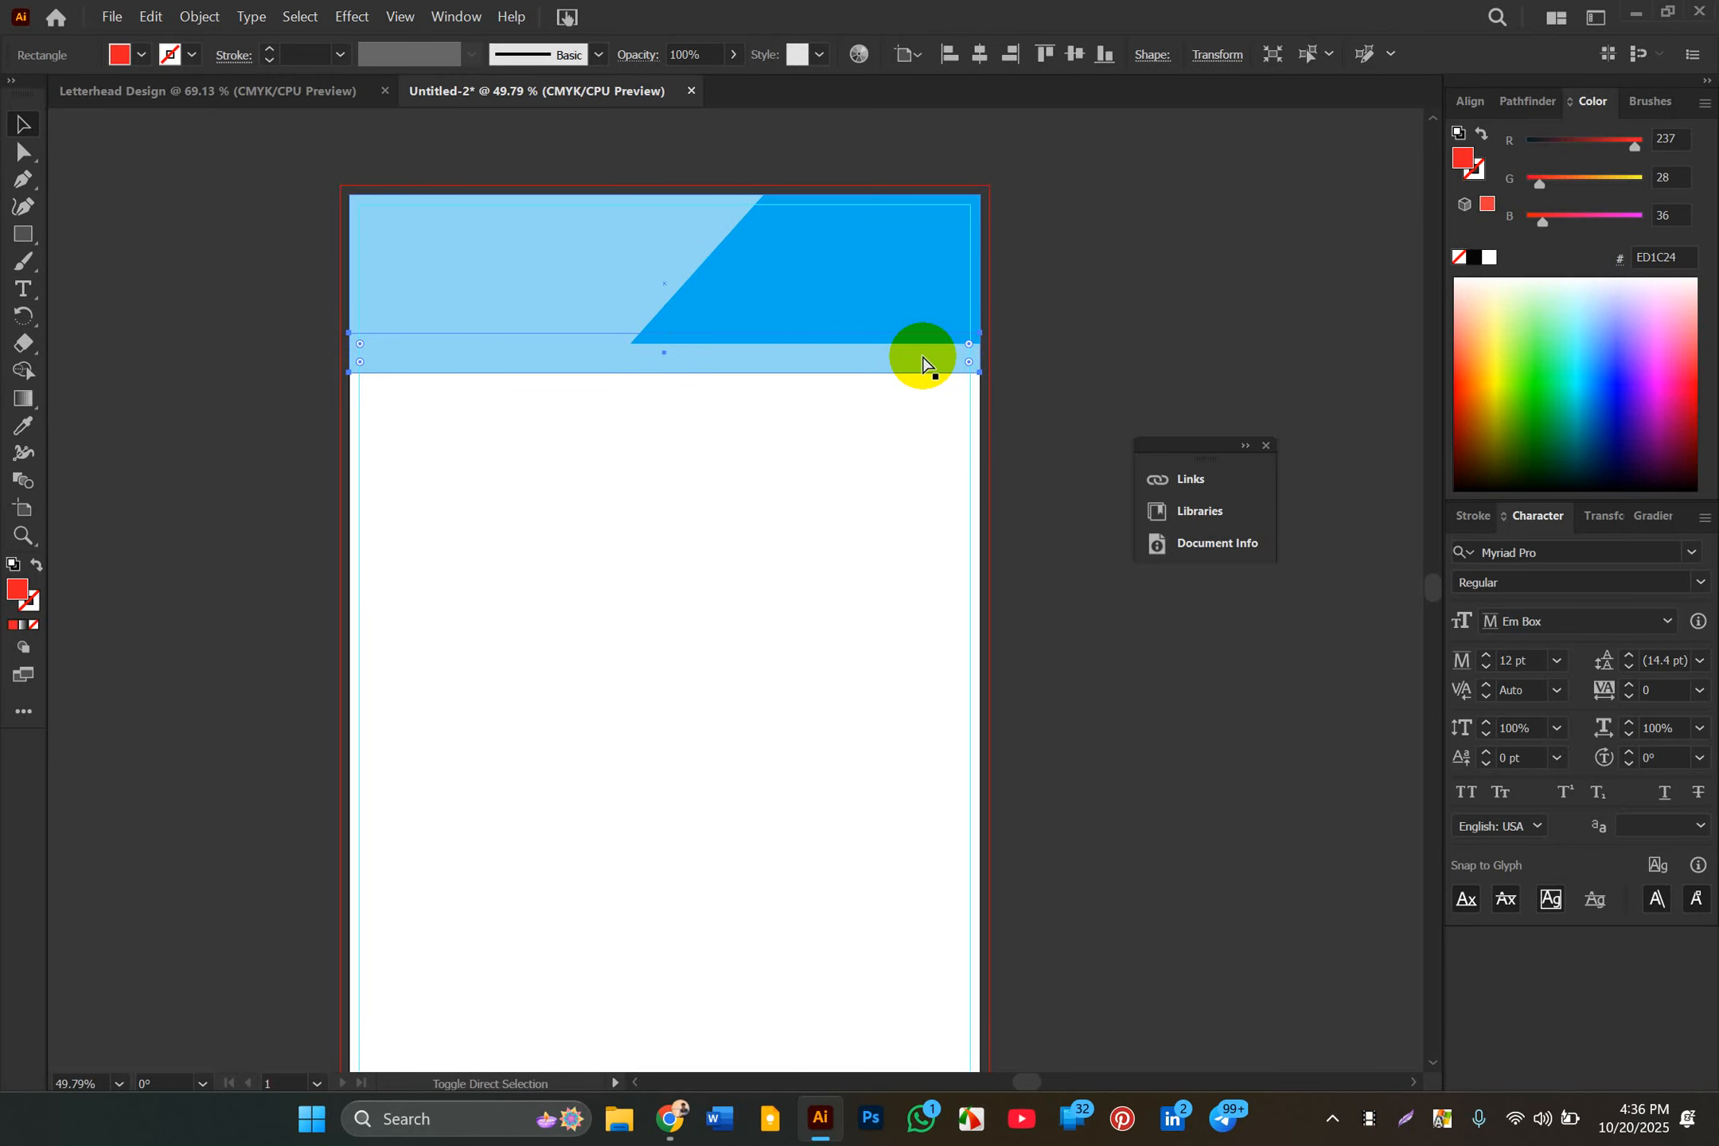
pyautogui.keyDown('ctrl'); pyautogui.click(922, 362); pyautogui.keyUp('ctrl')
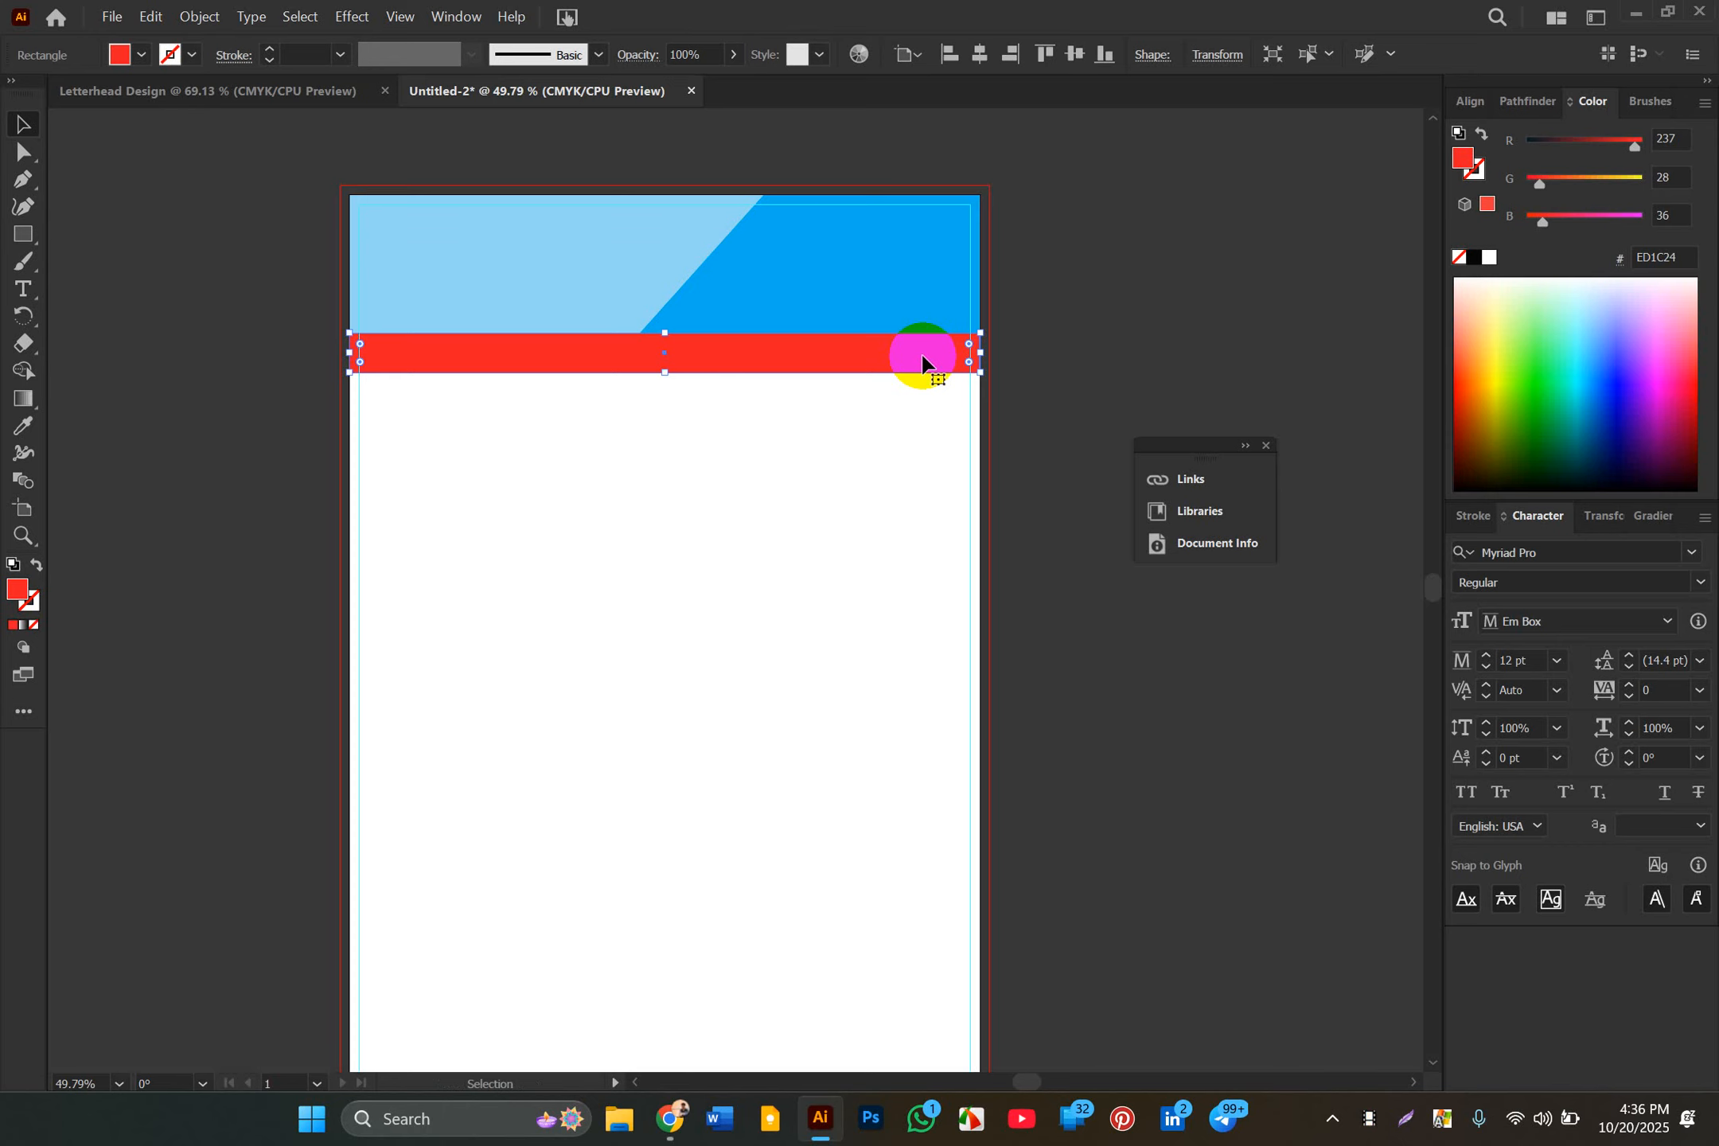
pyautogui.click(1058, 266)
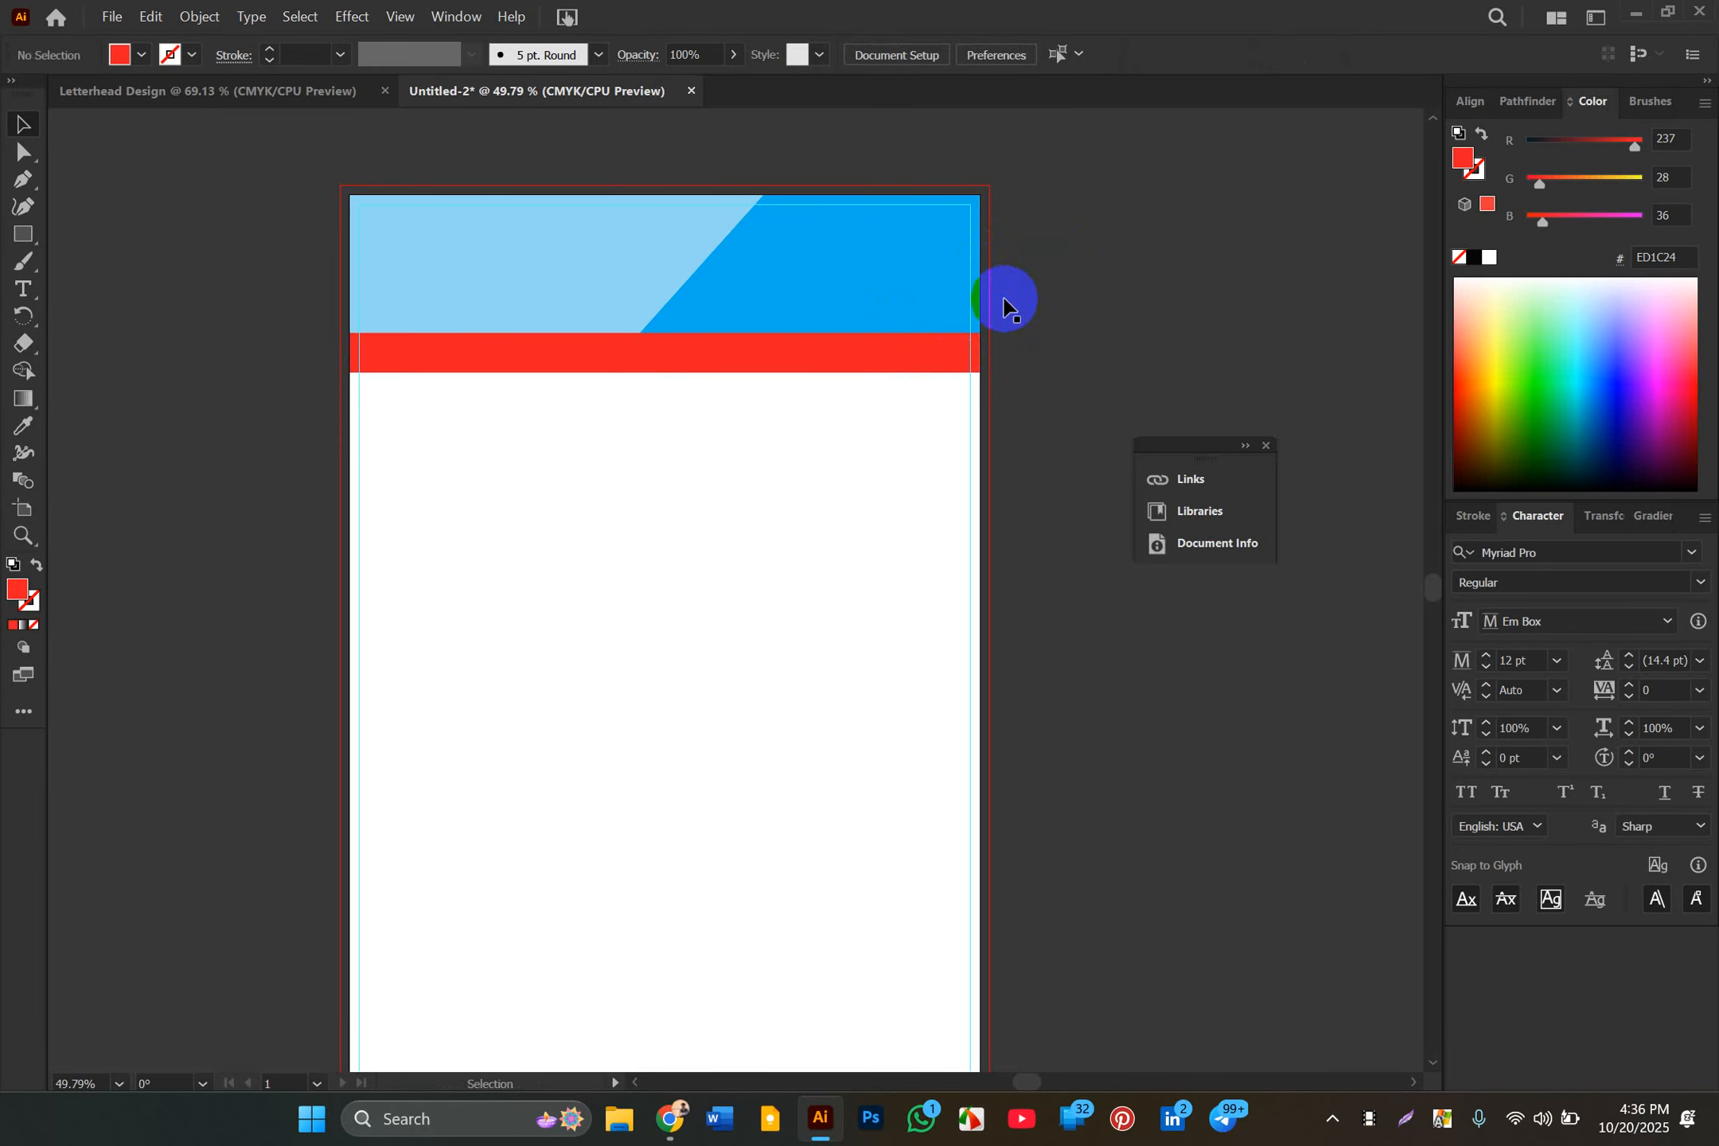
# Step: Copy the blue angled shape and paste the duplicate in place directly behind the original
pyautogui.click(826, 300)
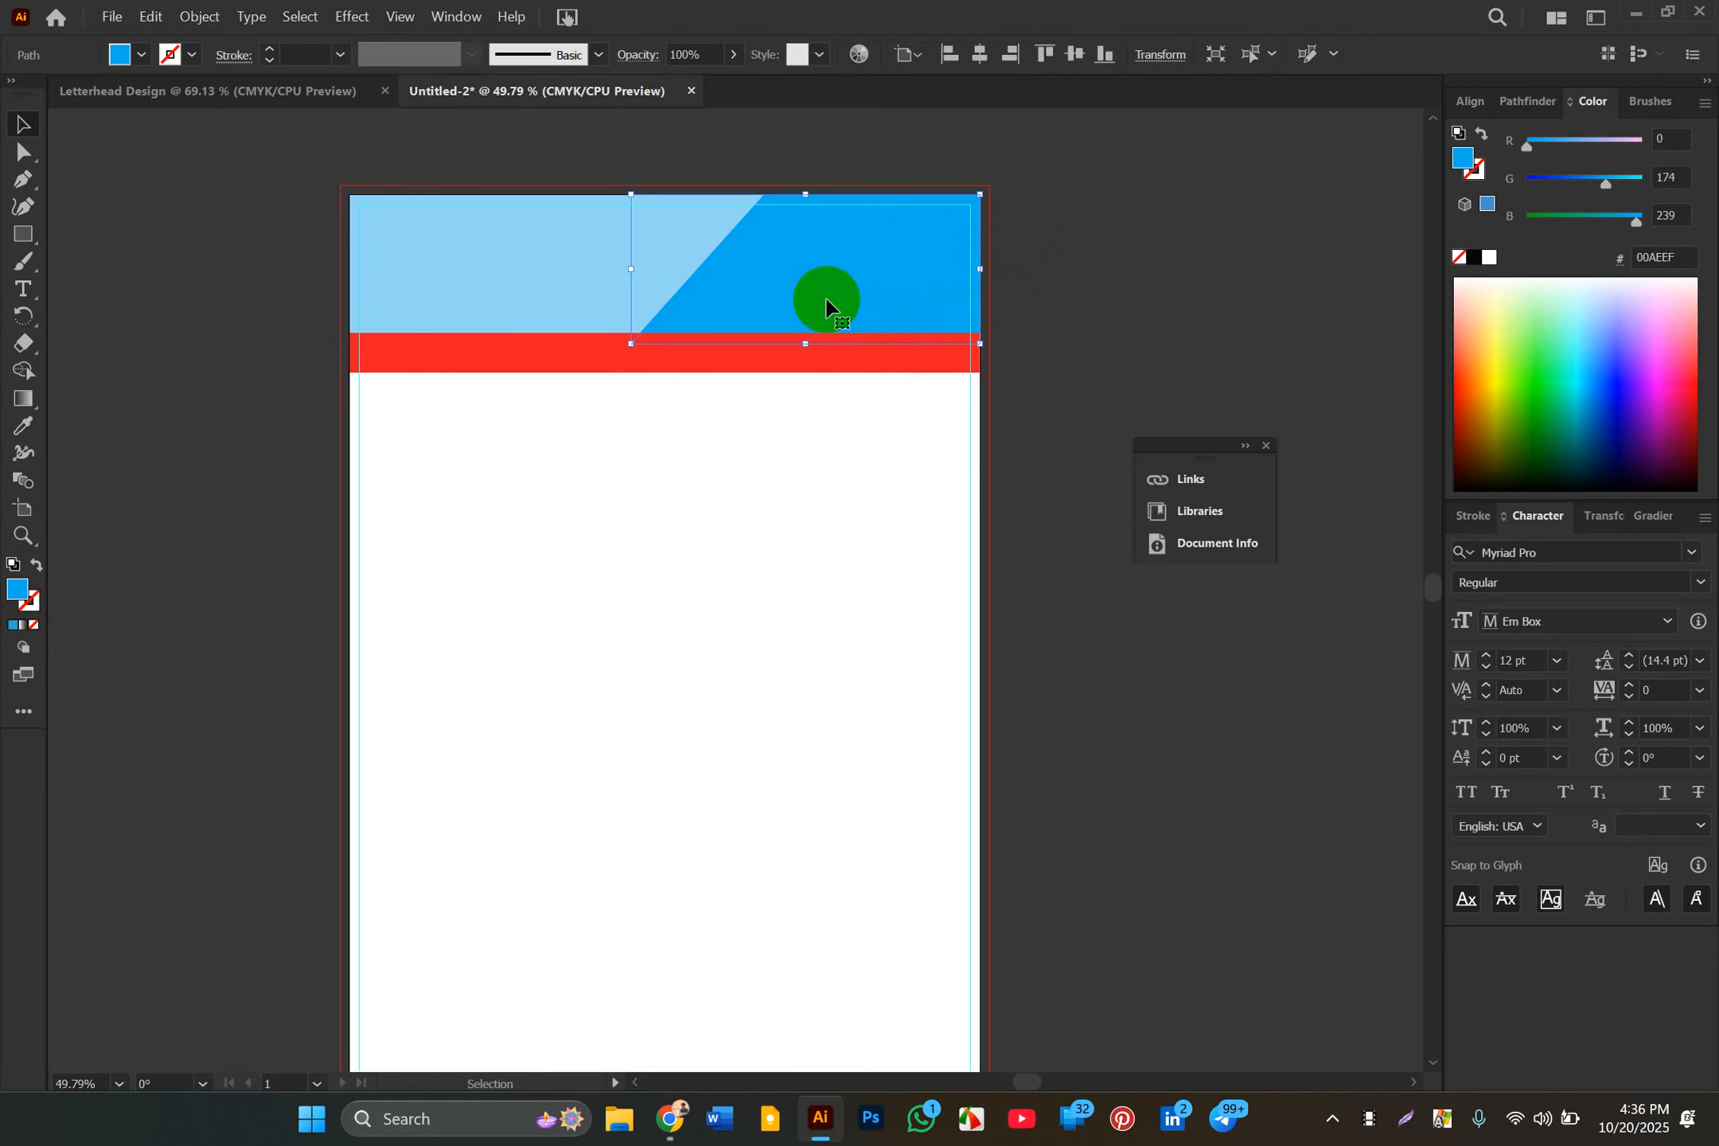
pyautogui.press('a')
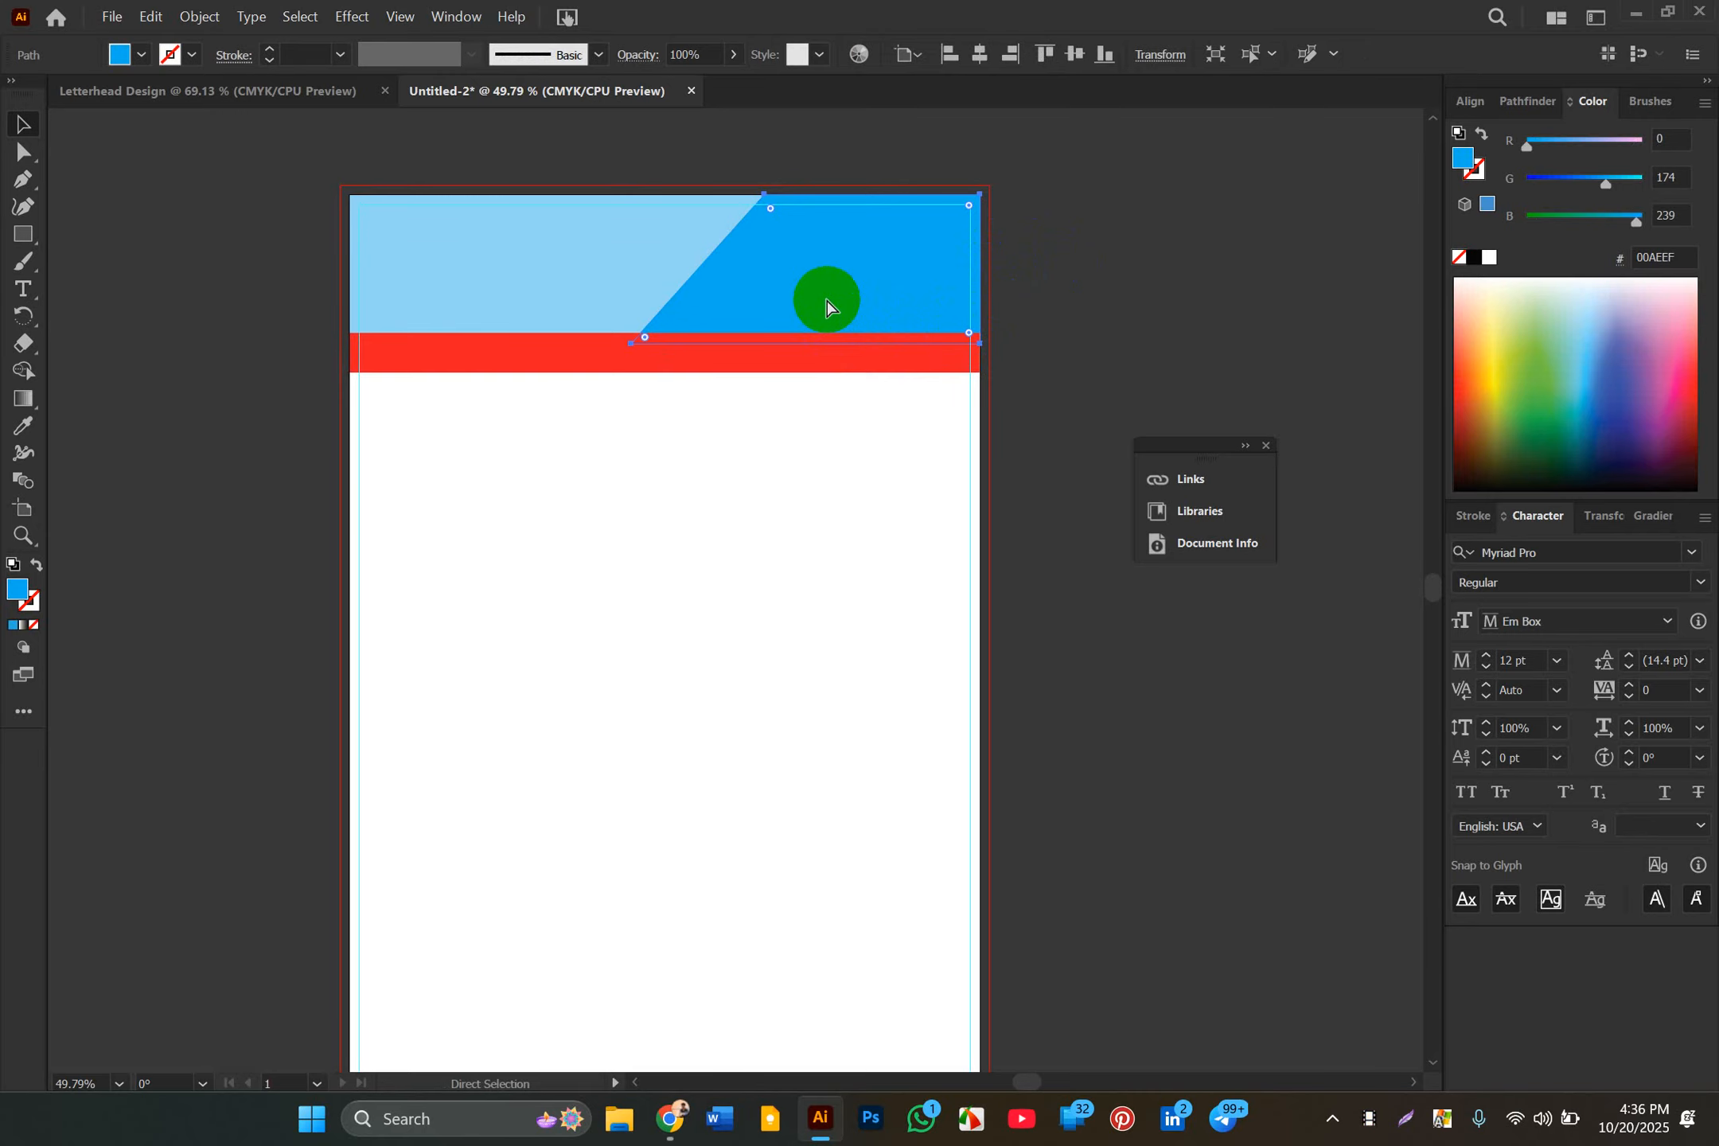
pyautogui.press('v')
pyautogui.press('a')
pyautogui.press('v')
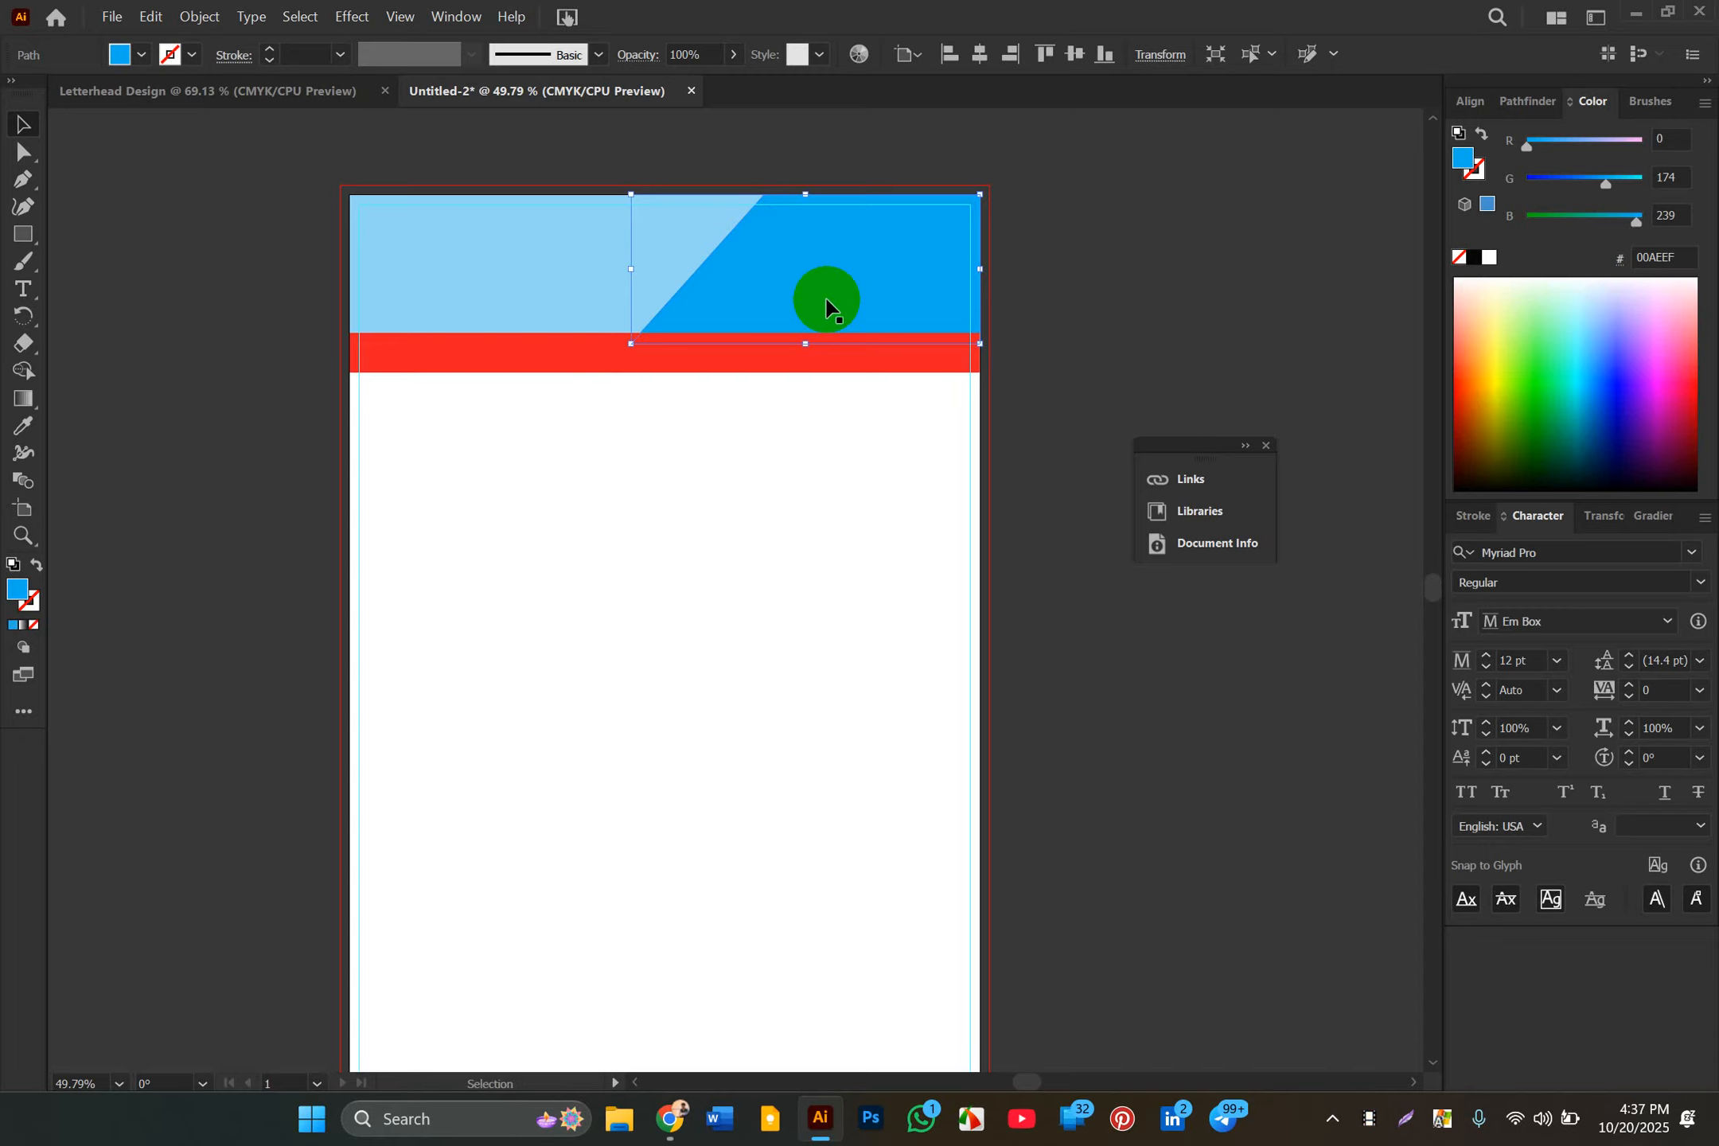
# Step: Nudge the rear copy of the angled shape left so a narrow band extends past the original's slanted edge
pyautogui.press('Left')
pyautogui.press('Left')
pyautogui.press('Left')
pyautogui.press('Left')
pyautogui.press('Left')
pyautogui.press('Left')
pyautogui.press('Left')
pyautogui.press('Left')
pyautogui.press('Left')
pyautogui.press('Left')
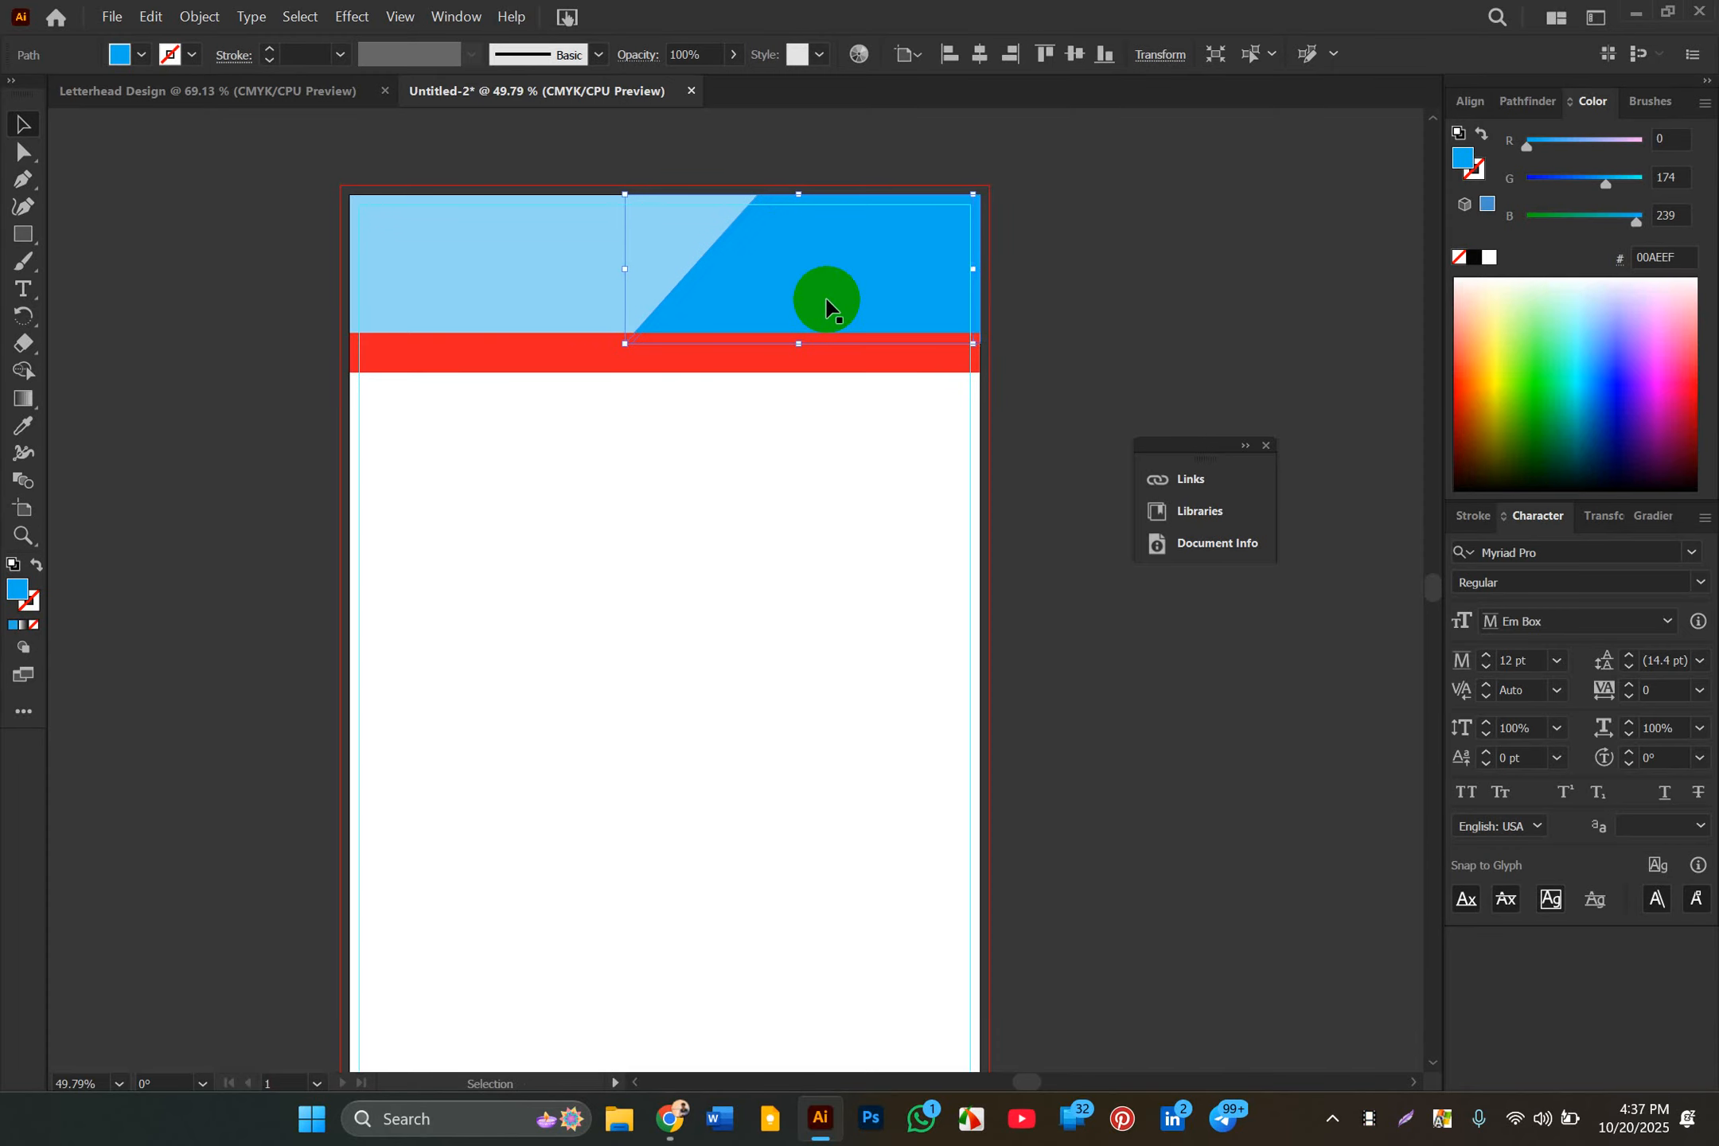
pyautogui.press('Left')
pyautogui.press('Left')
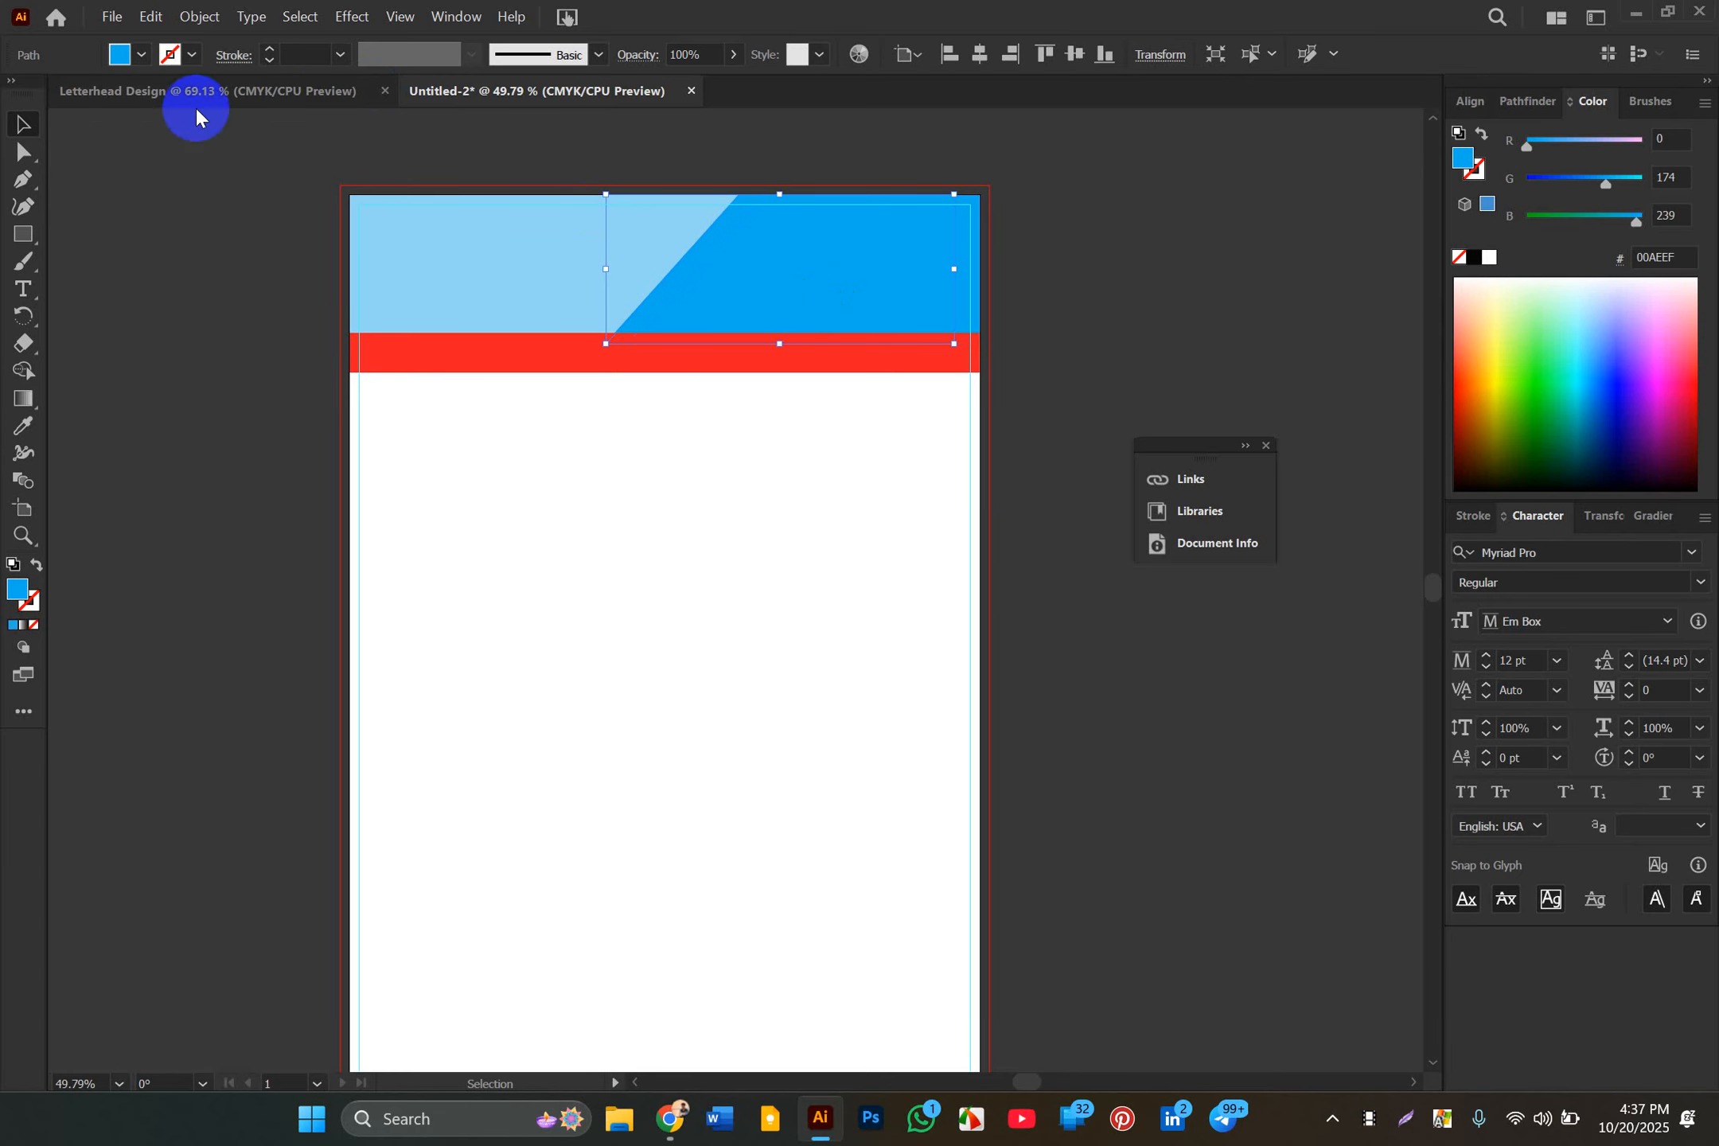
# Step: Fill the rear copy of the angled shape with dark blue (057293) and clear the selection
pyautogui.click(141, 54)
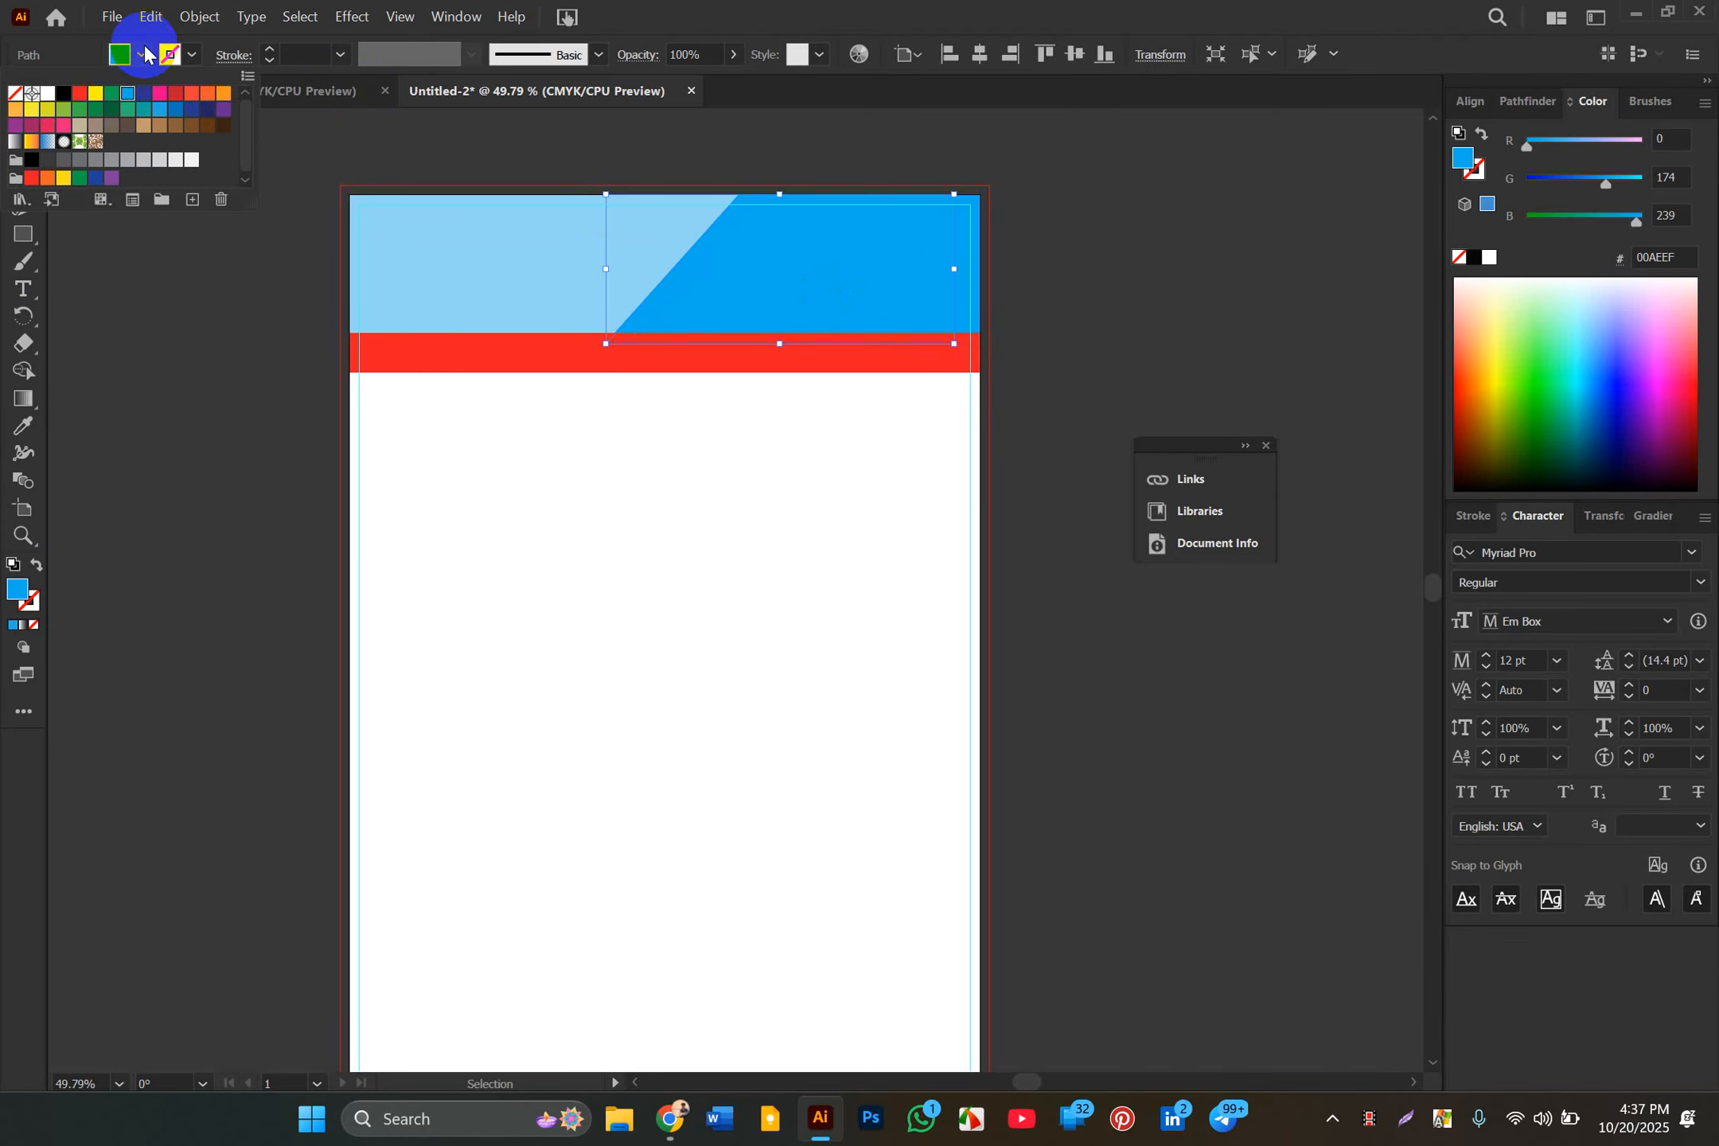
pyautogui.doubleClick(17, 589)
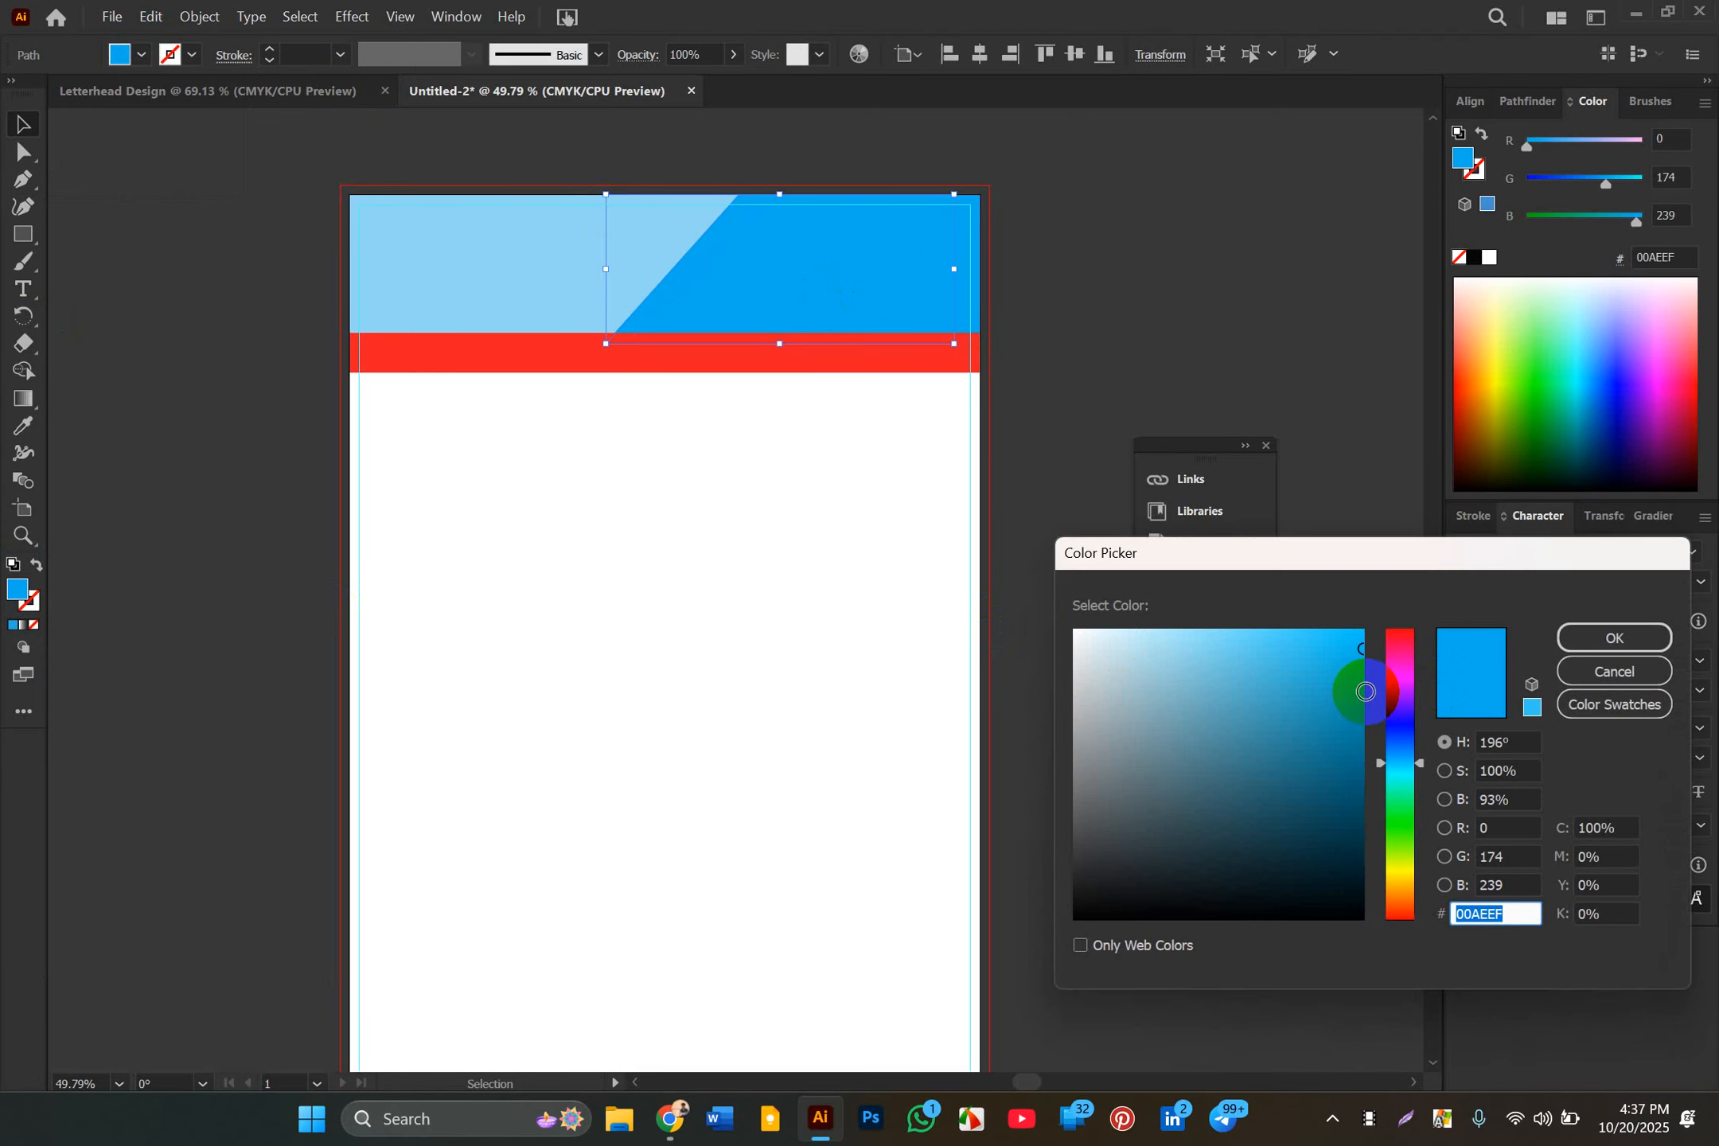
pyautogui.moveTo(1350, 691)
pyautogui.mouseDown()
pyautogui.moveTo(1357, 778)
pyautogui.moveTo(1353, 750)
pyautogui.mouseUp()
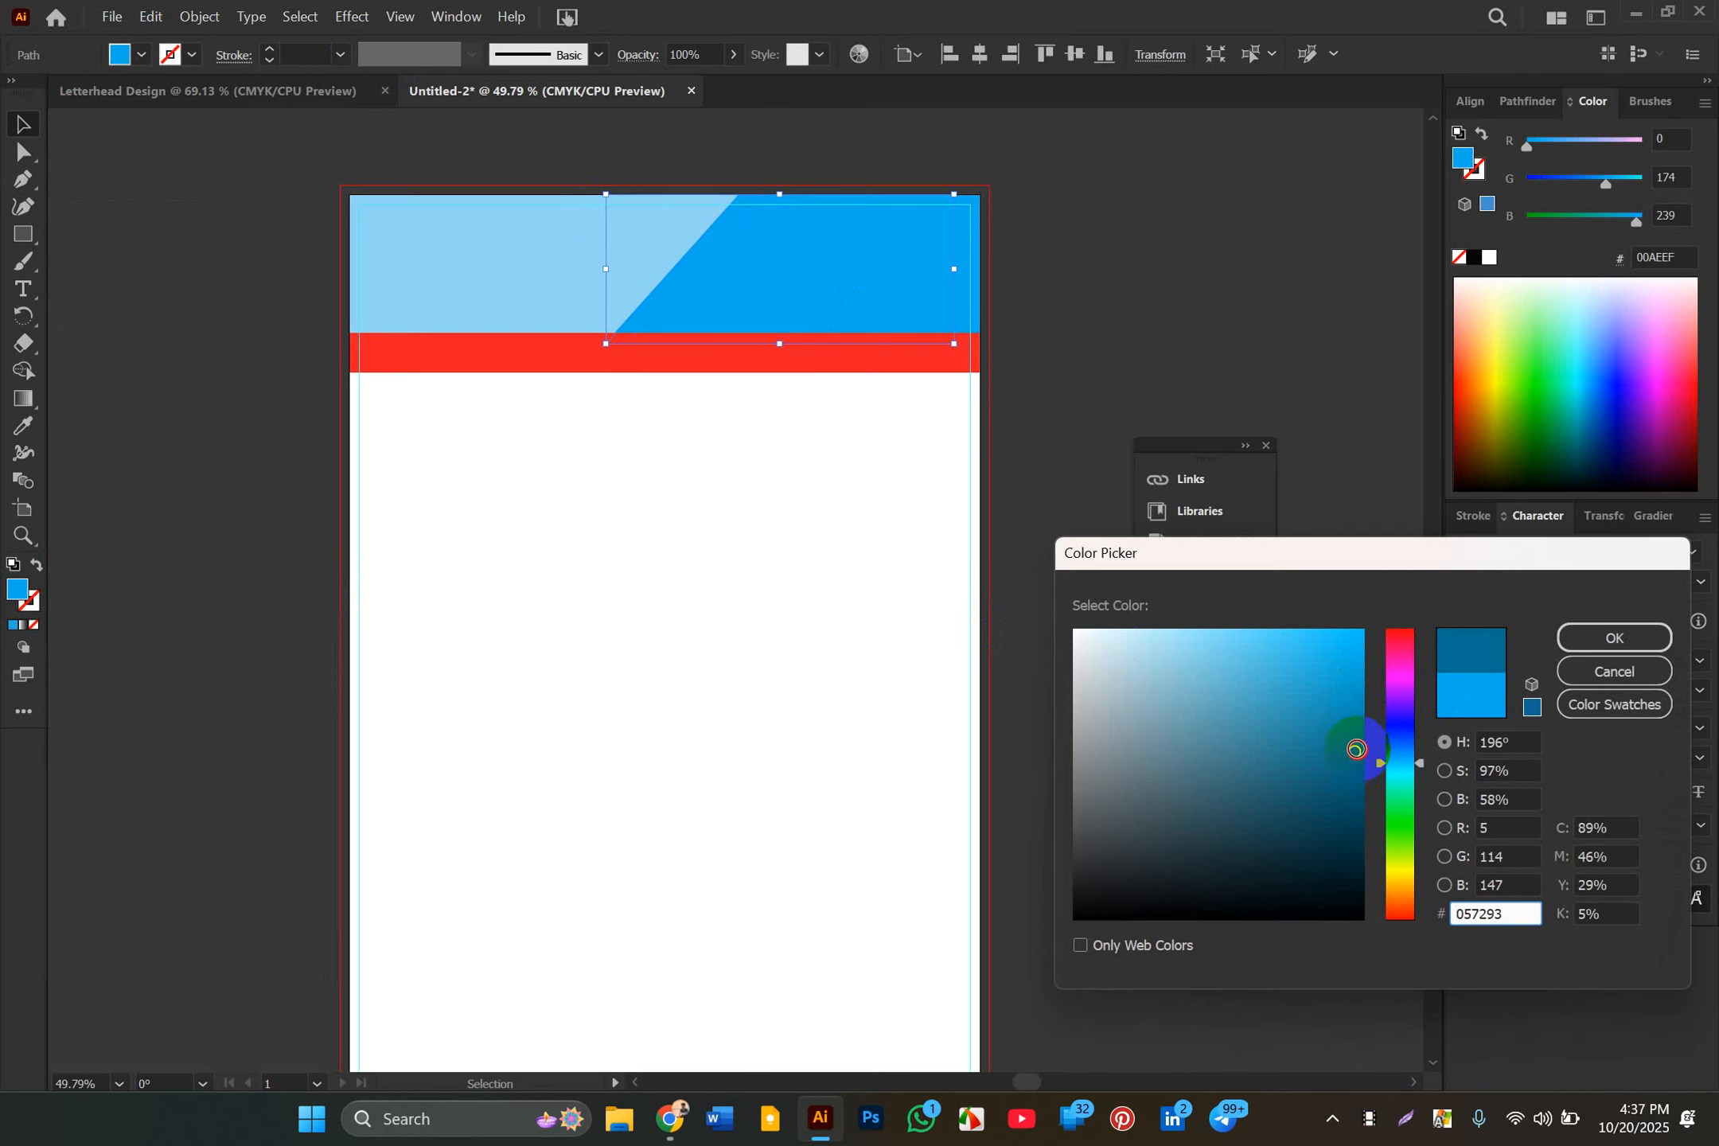
pyautogui.click(1623, 639)
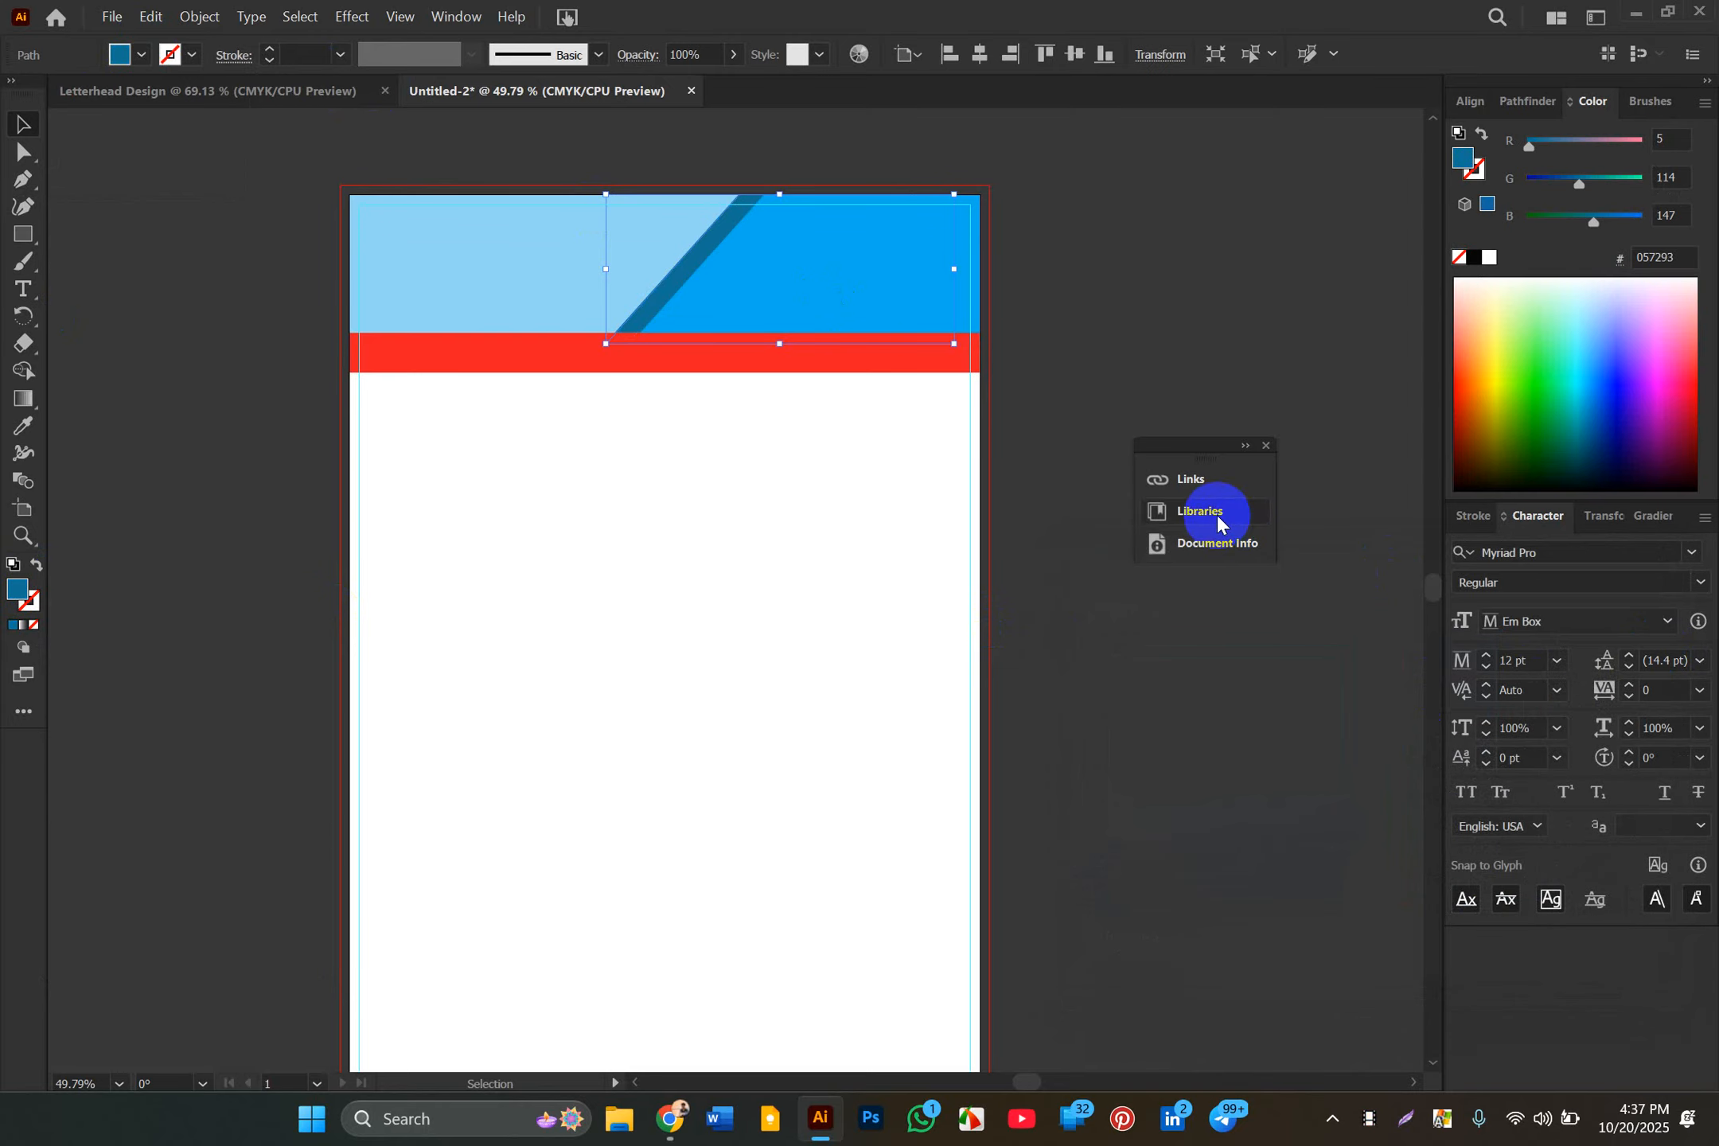
pyautogui.click(1231, 398)
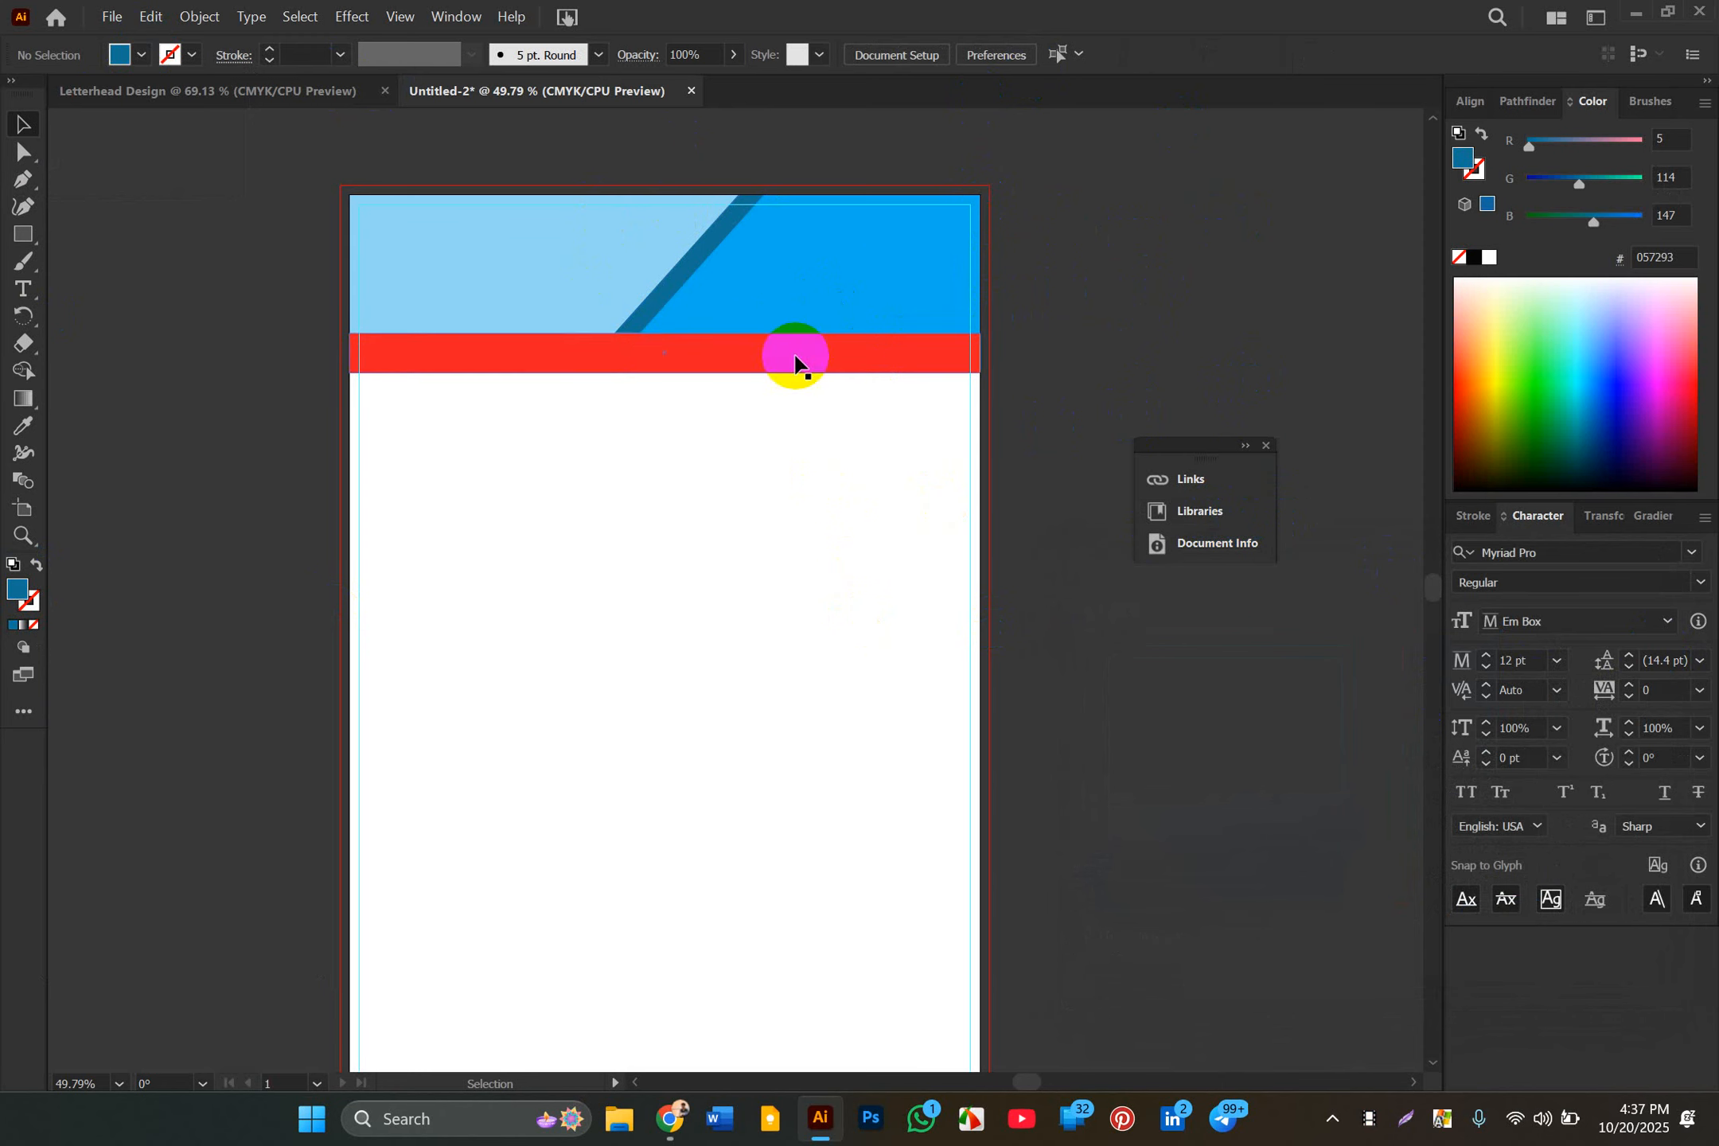
# Step: Duplicate the red strip in place and reduce the front copy's height to a thin centred stripe
pyautogui.click(765, 362)
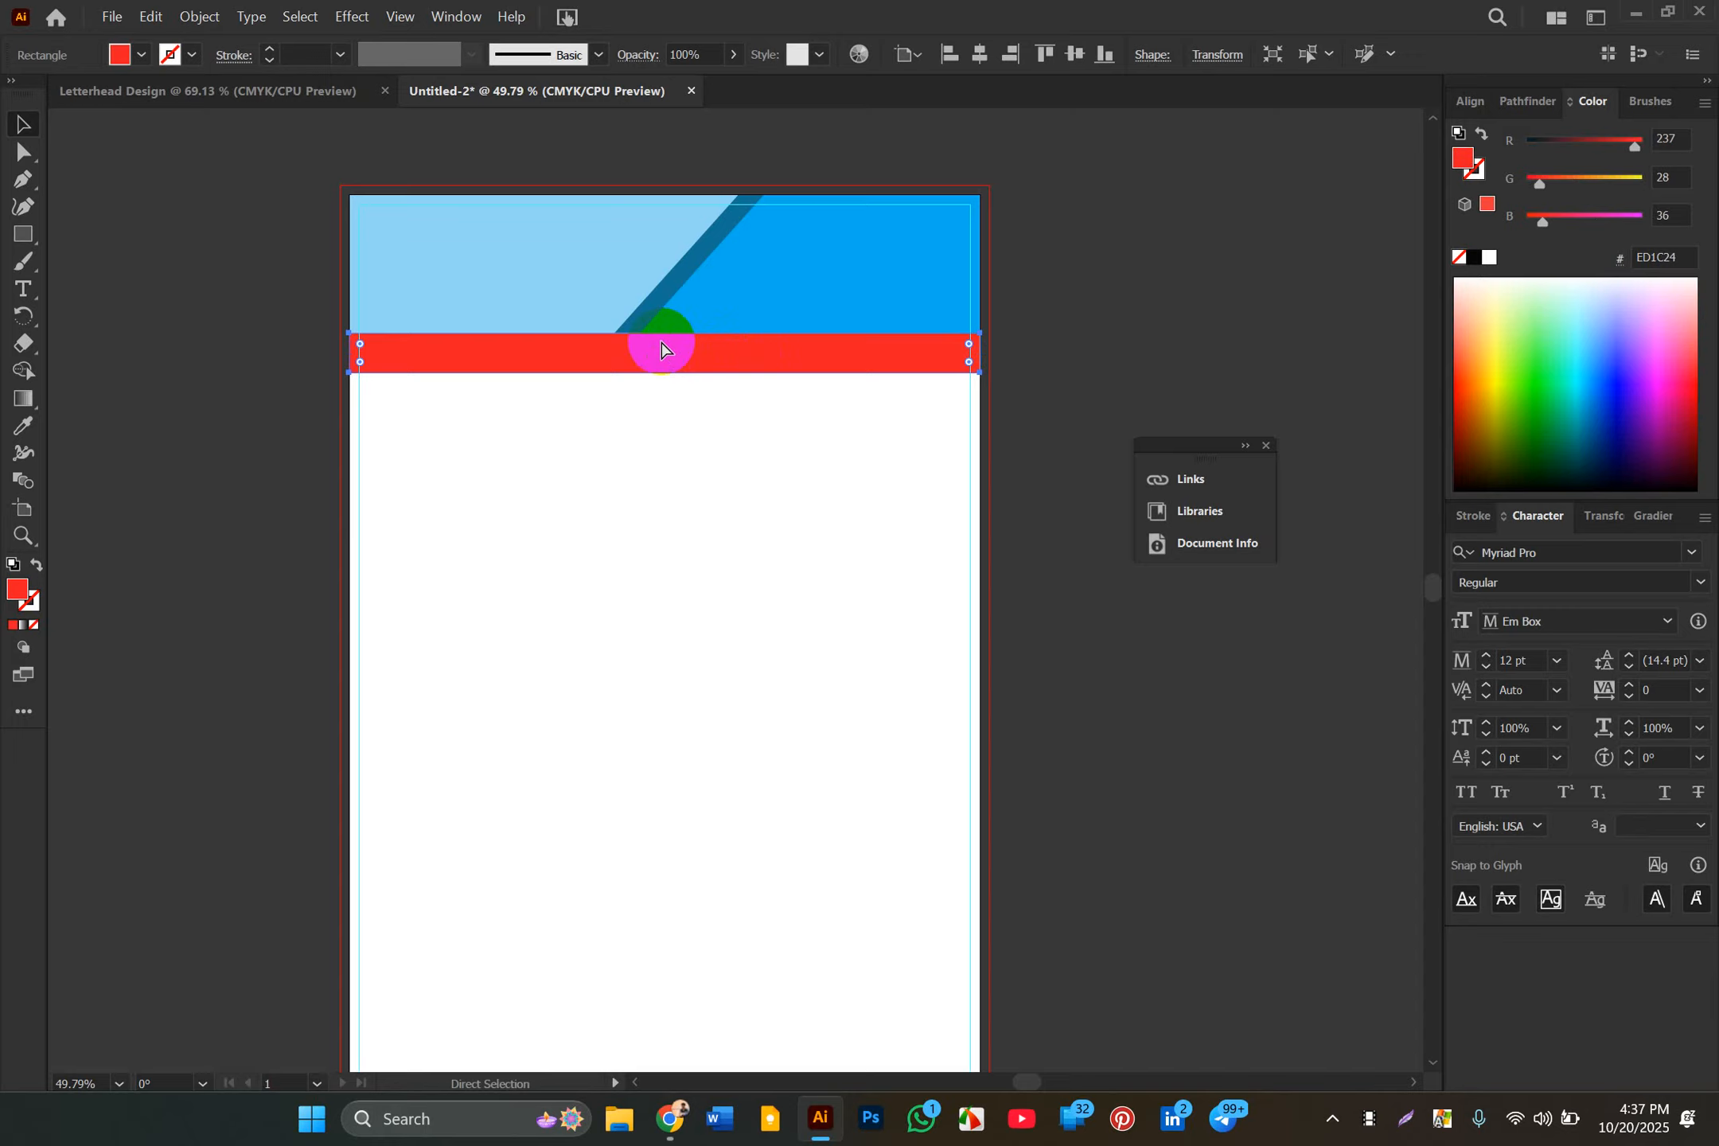
pyautogui.press('v')
pyautogui.moveTo(666, 334); pyautogui.dragTo(698, 353)
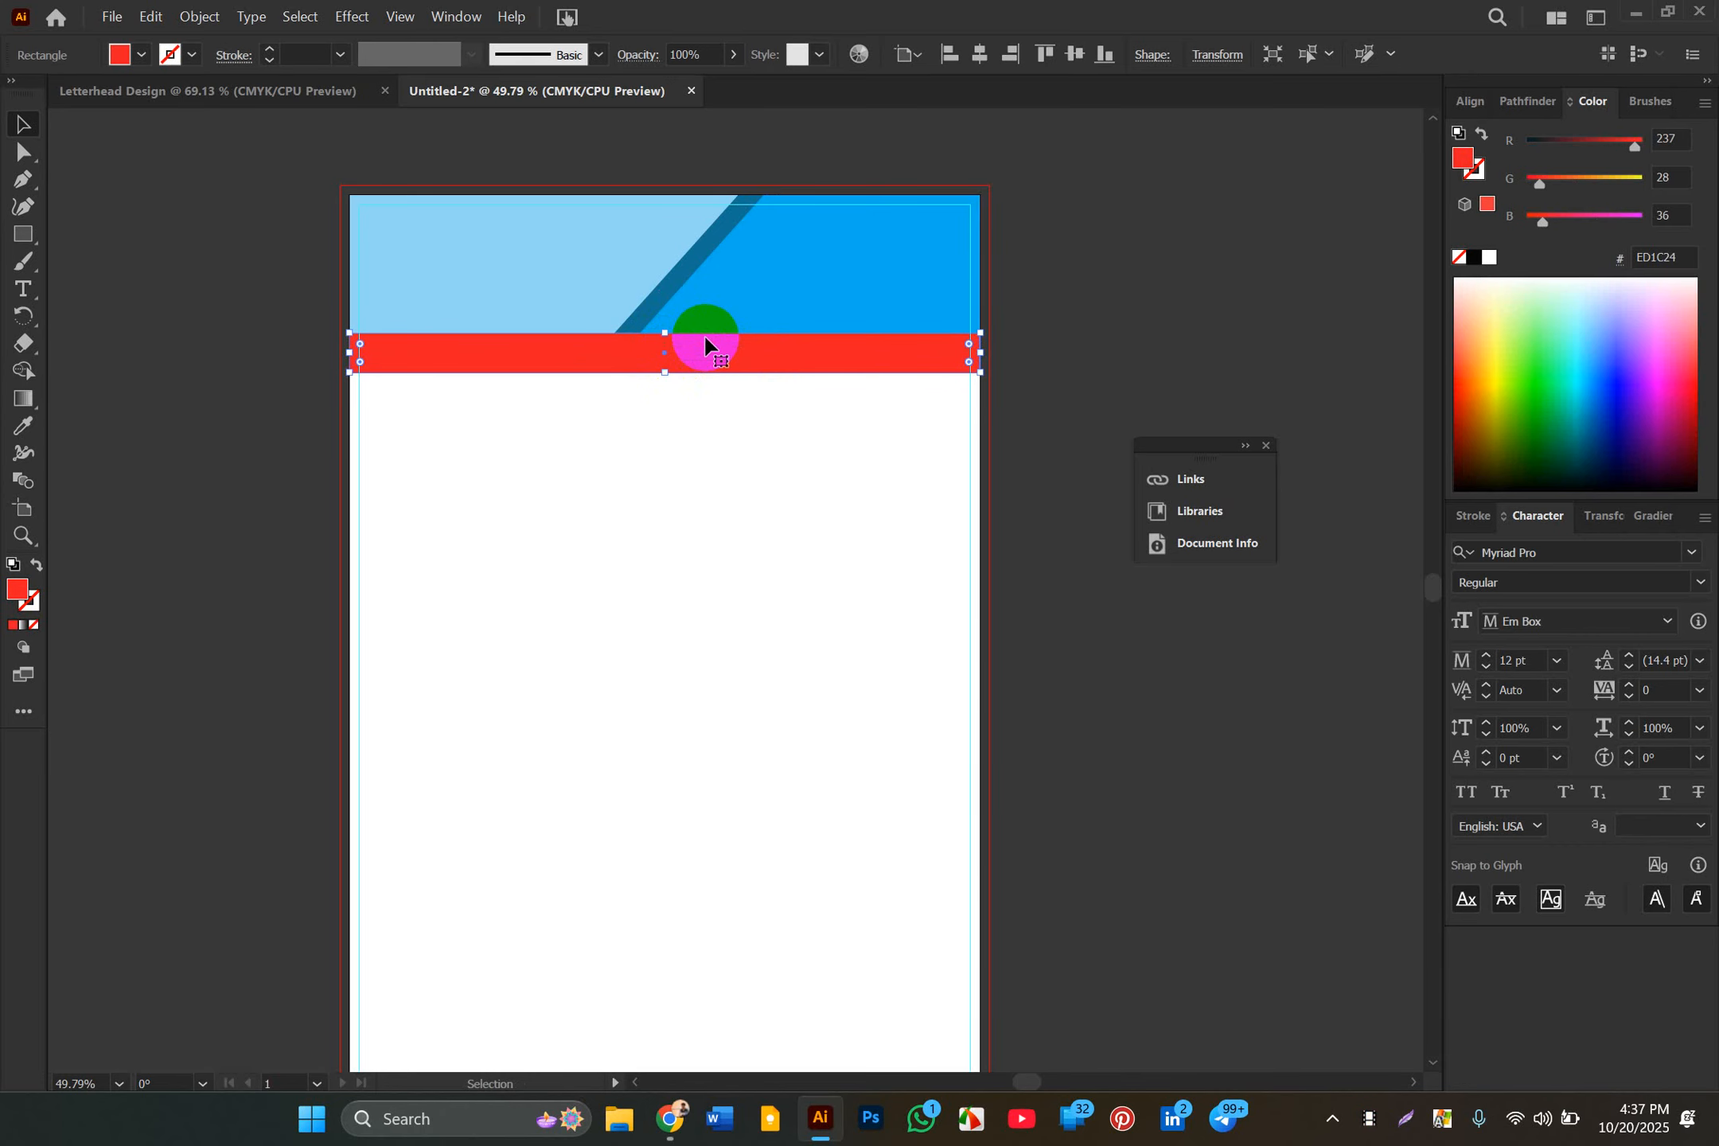
# Step: Fill the full-height strip behind the thin red stripe with green (009444) and clear the selection
pyautogui.click(140, 54)
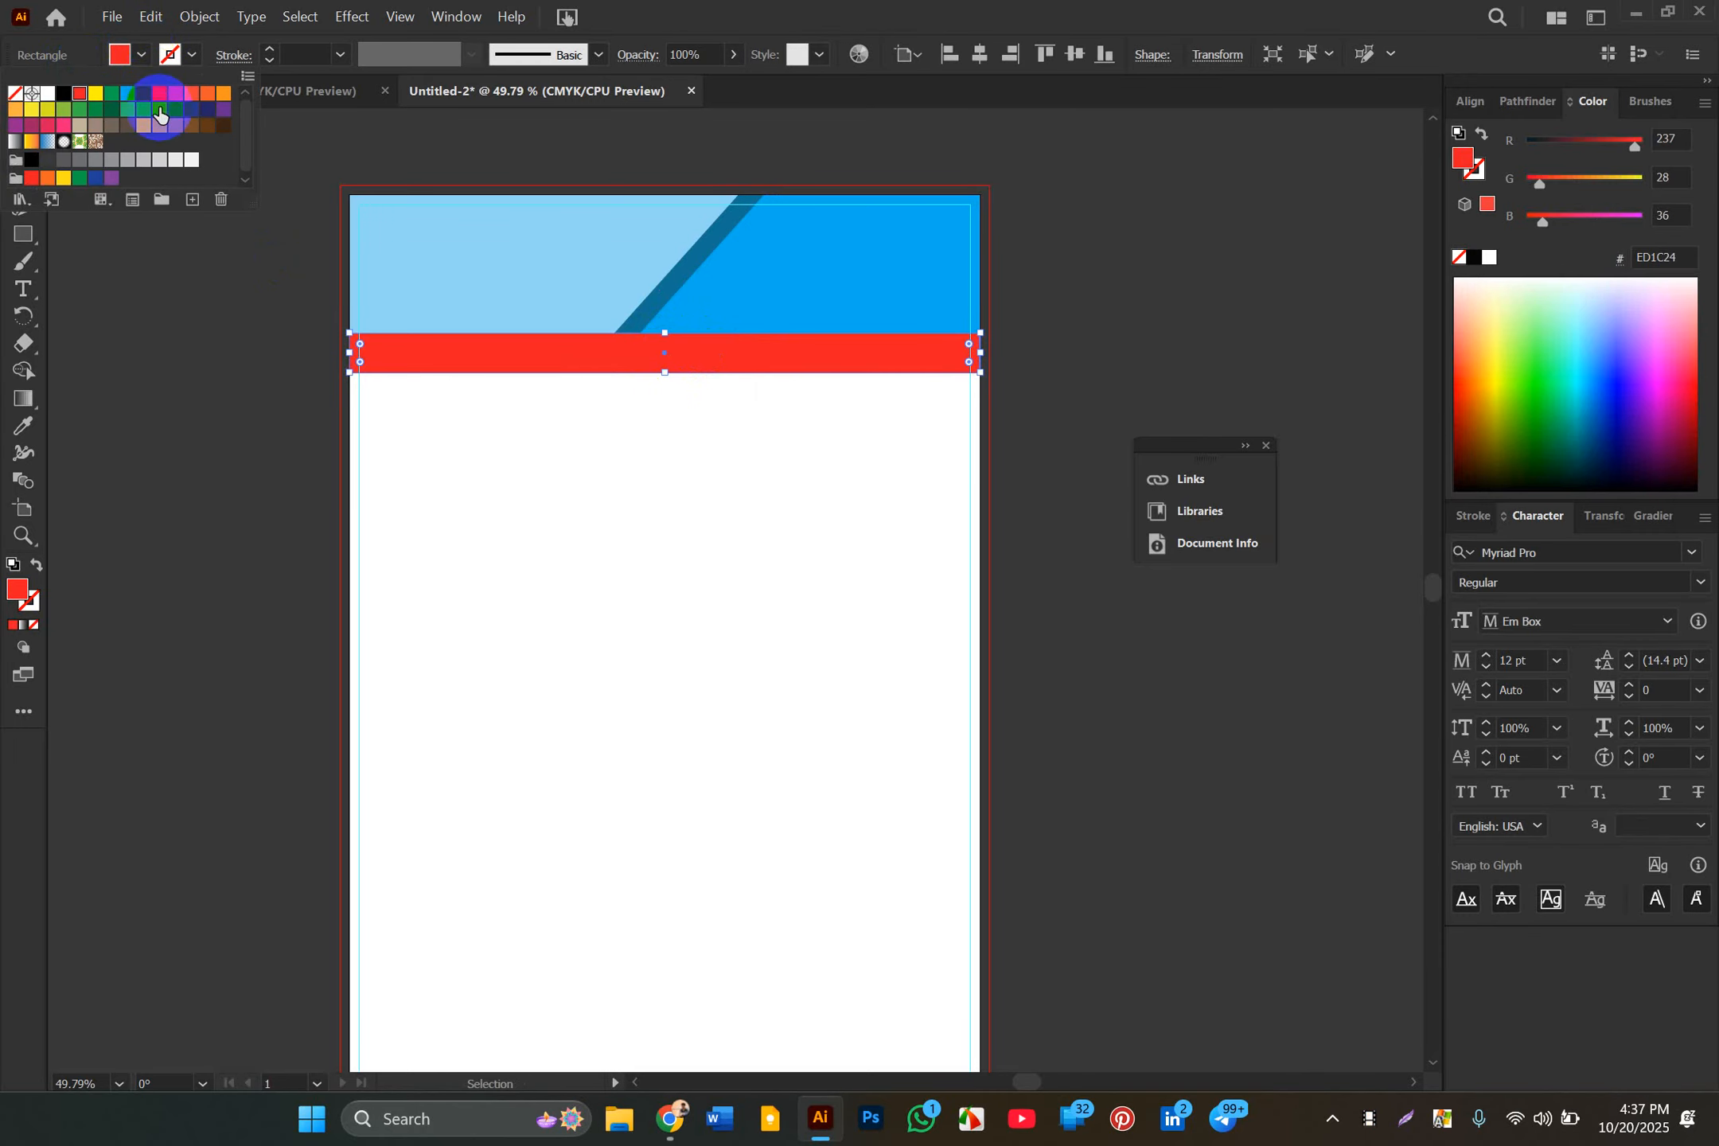
pyautogui.click(92, 112)
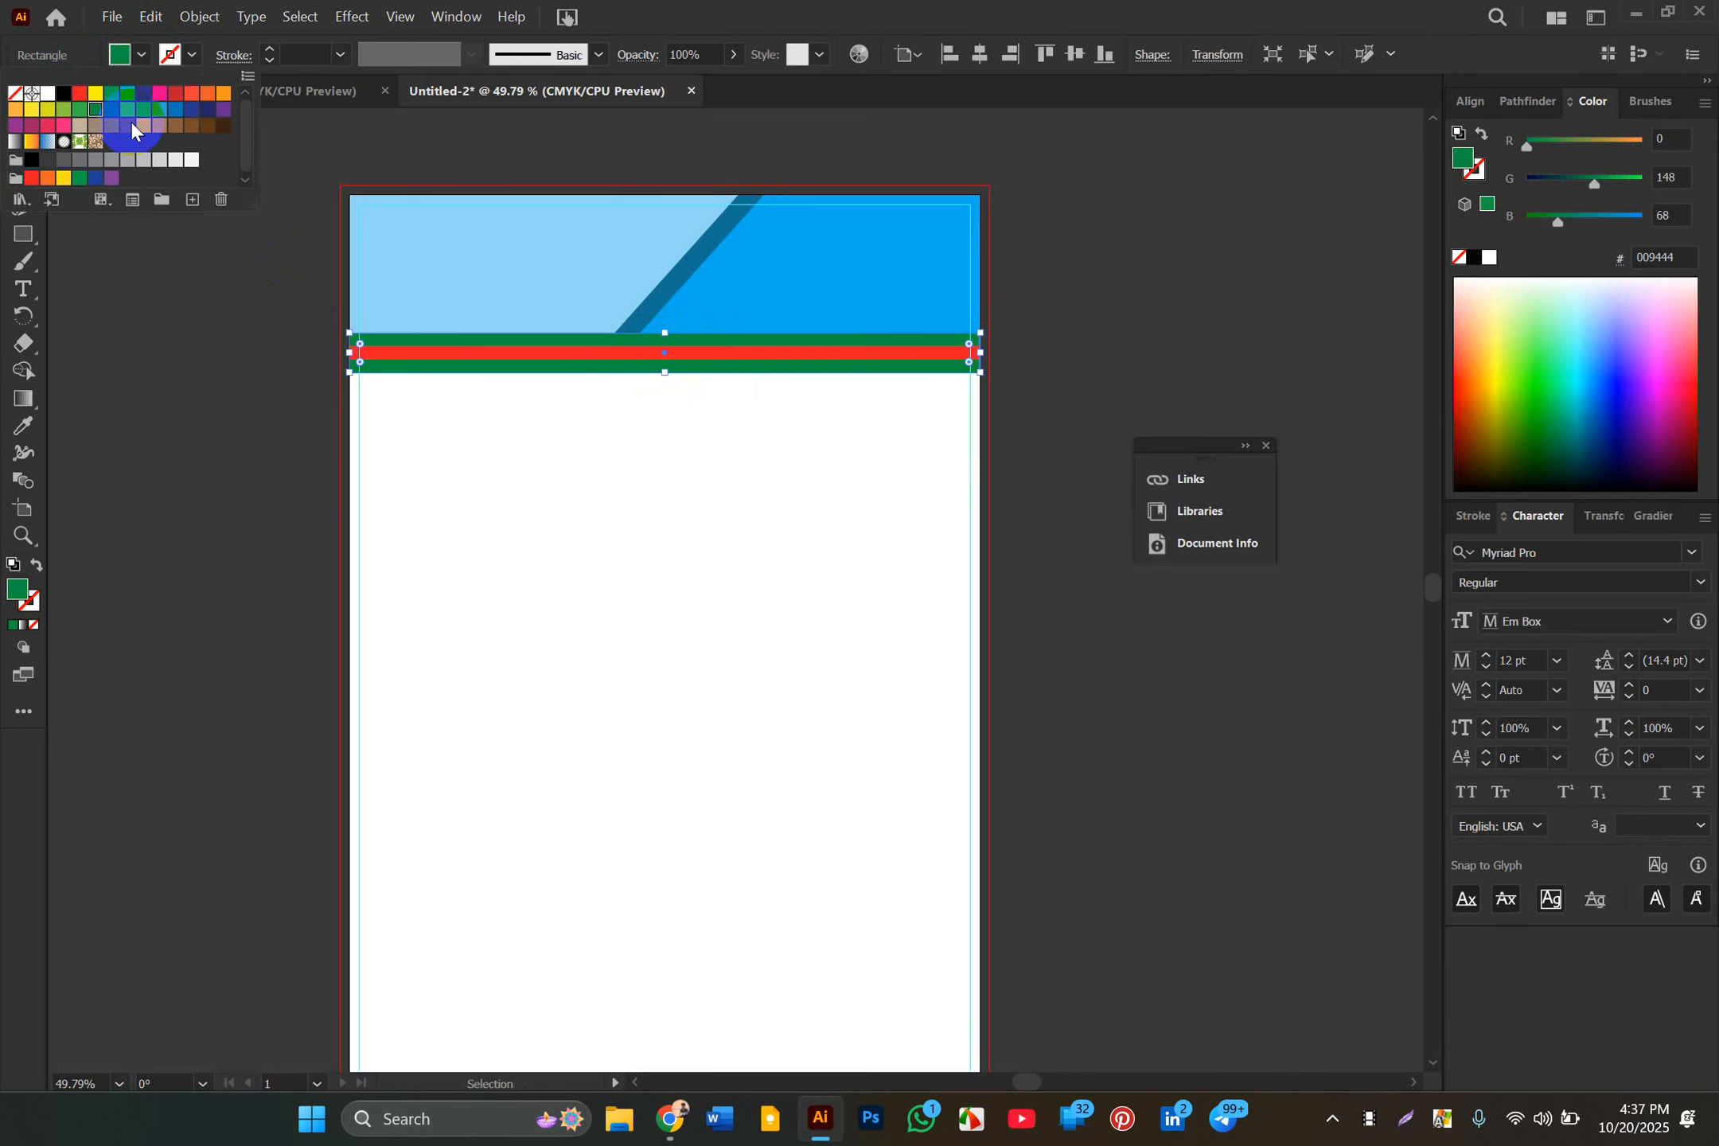
pyautogui.click(1069, 416)
pyautogui.click(1069, 416)
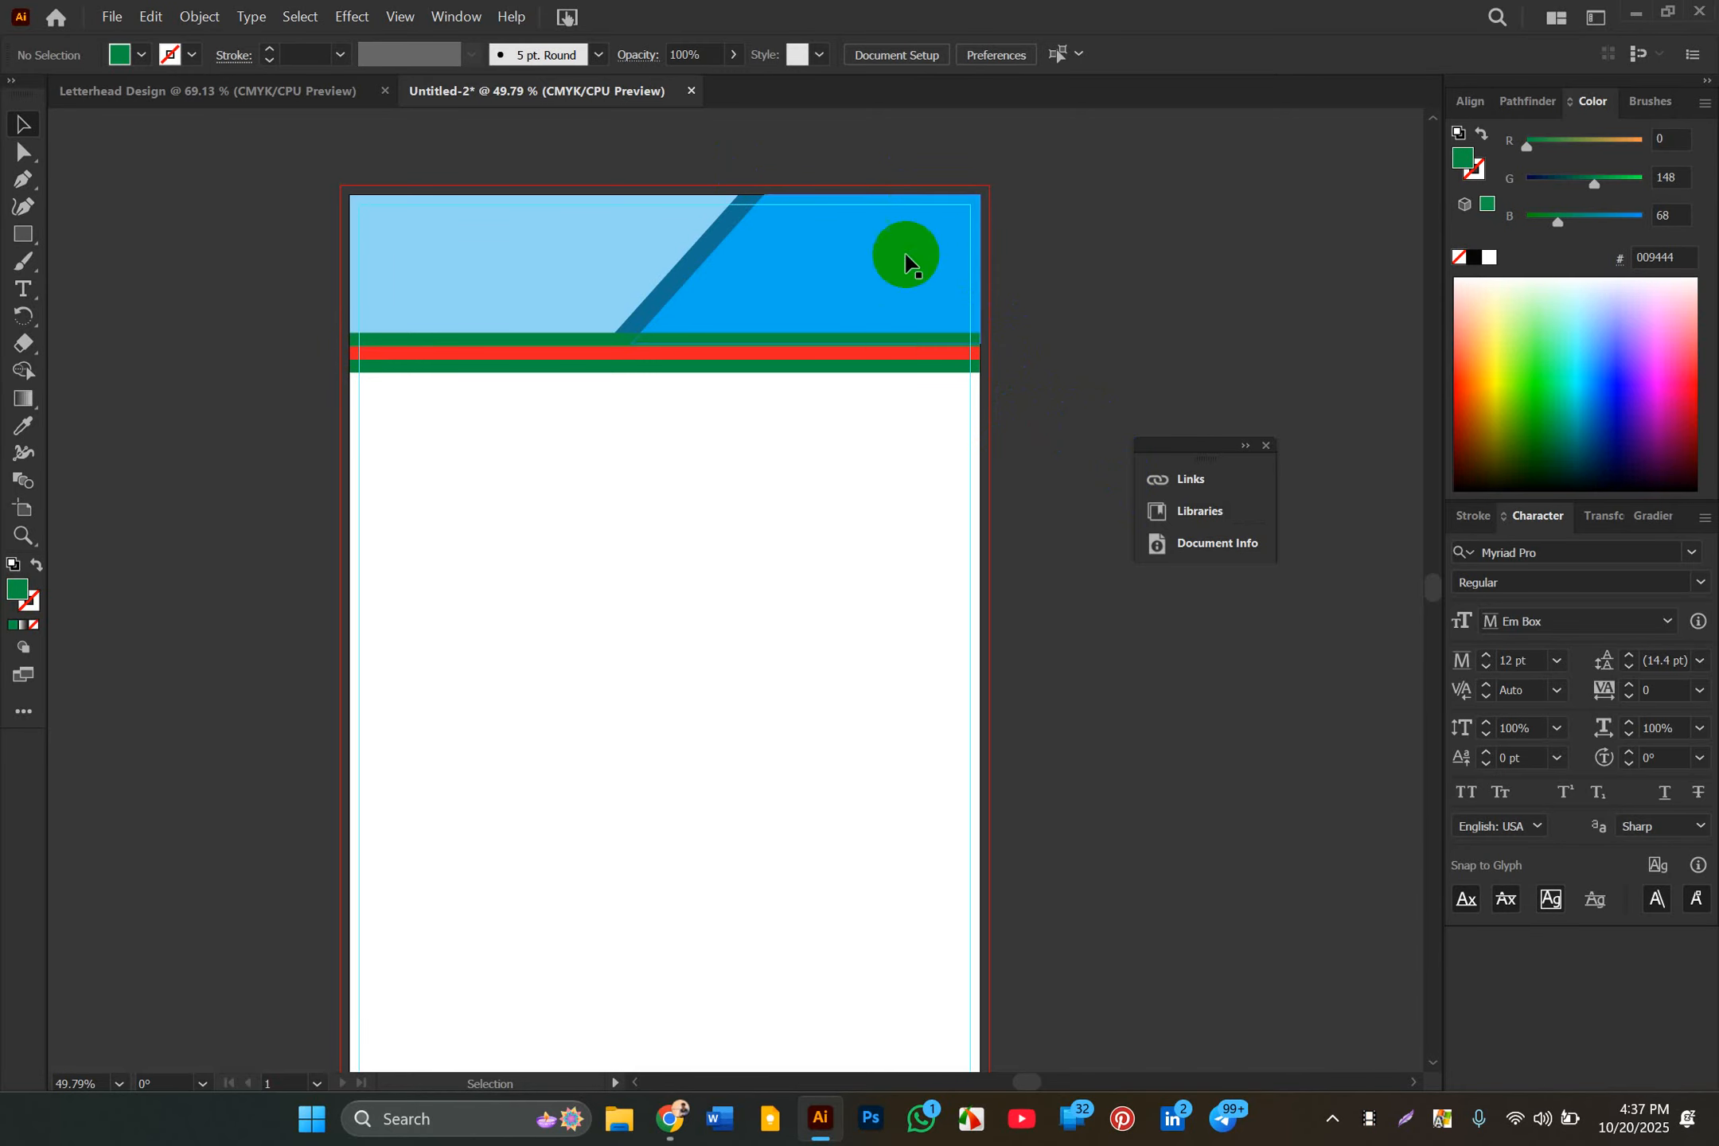
# Step: Try filling the full-height green strip behind the thin red stripe with black (231F20)
pyautogui.click(781, 342)
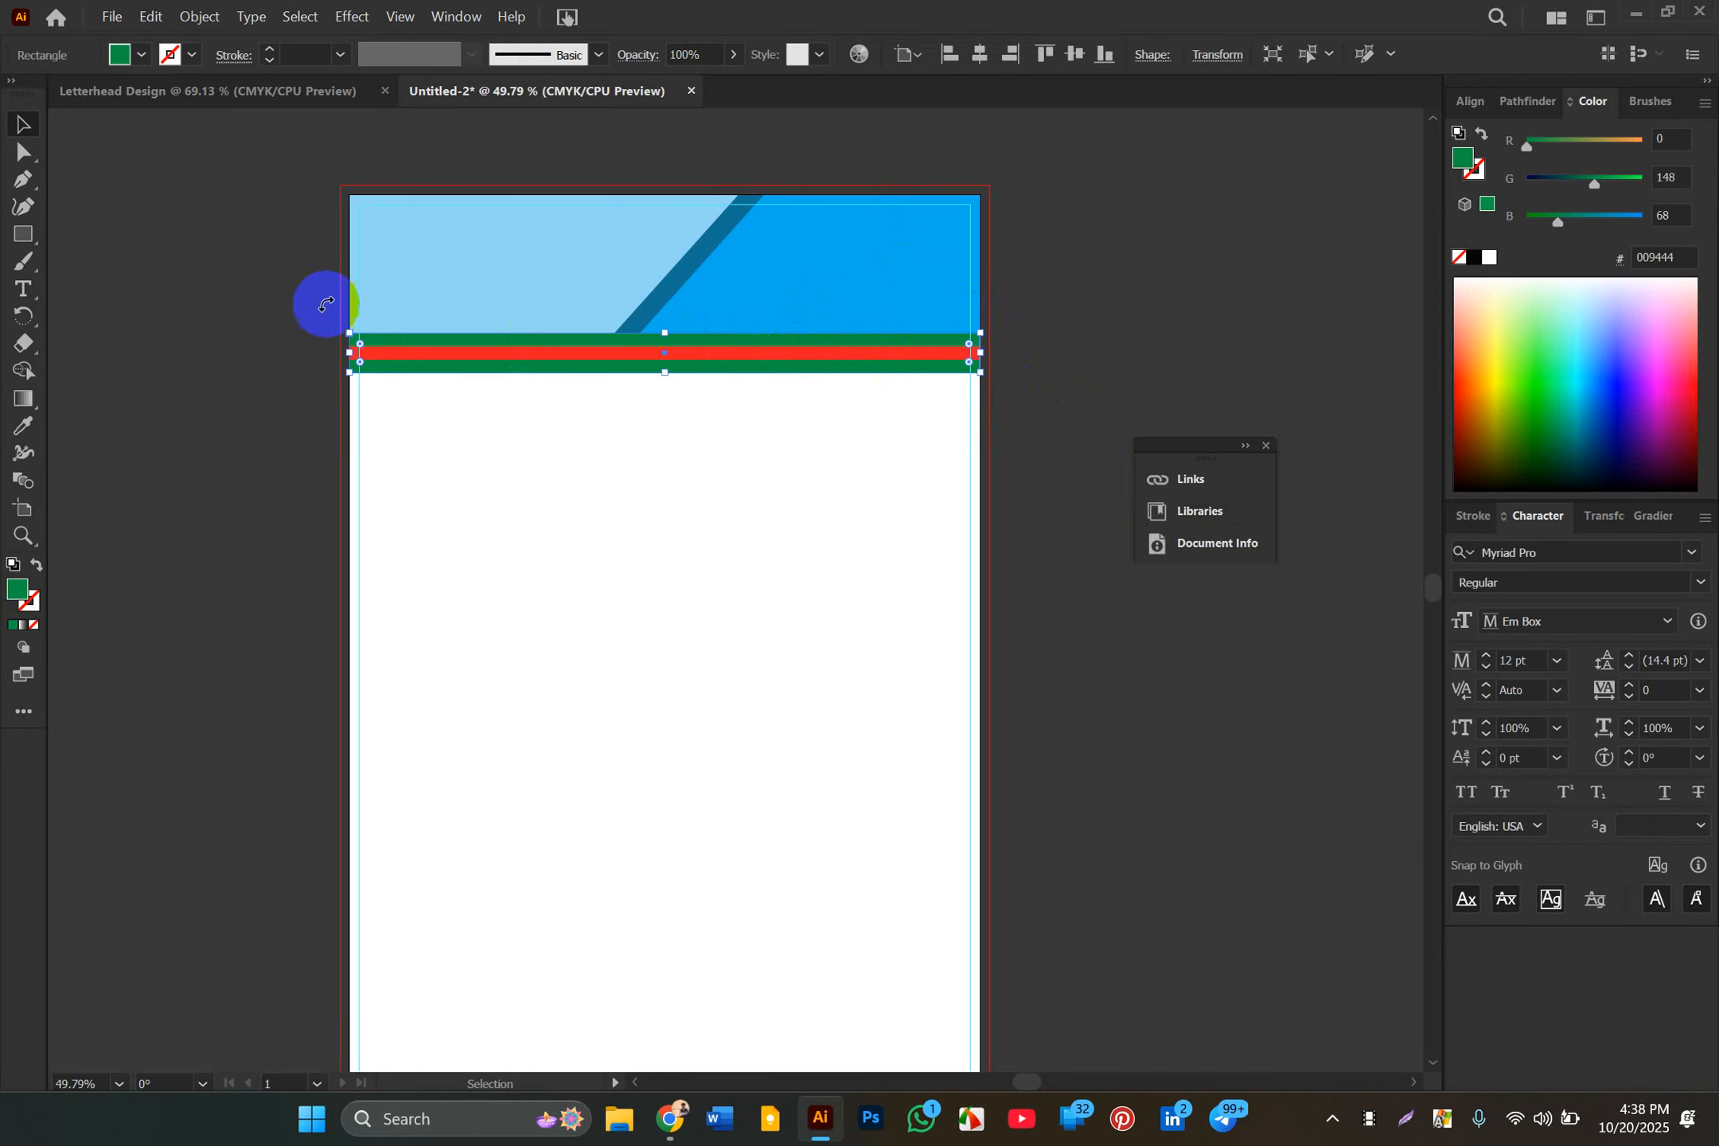
pyautogui.click(140, 55)
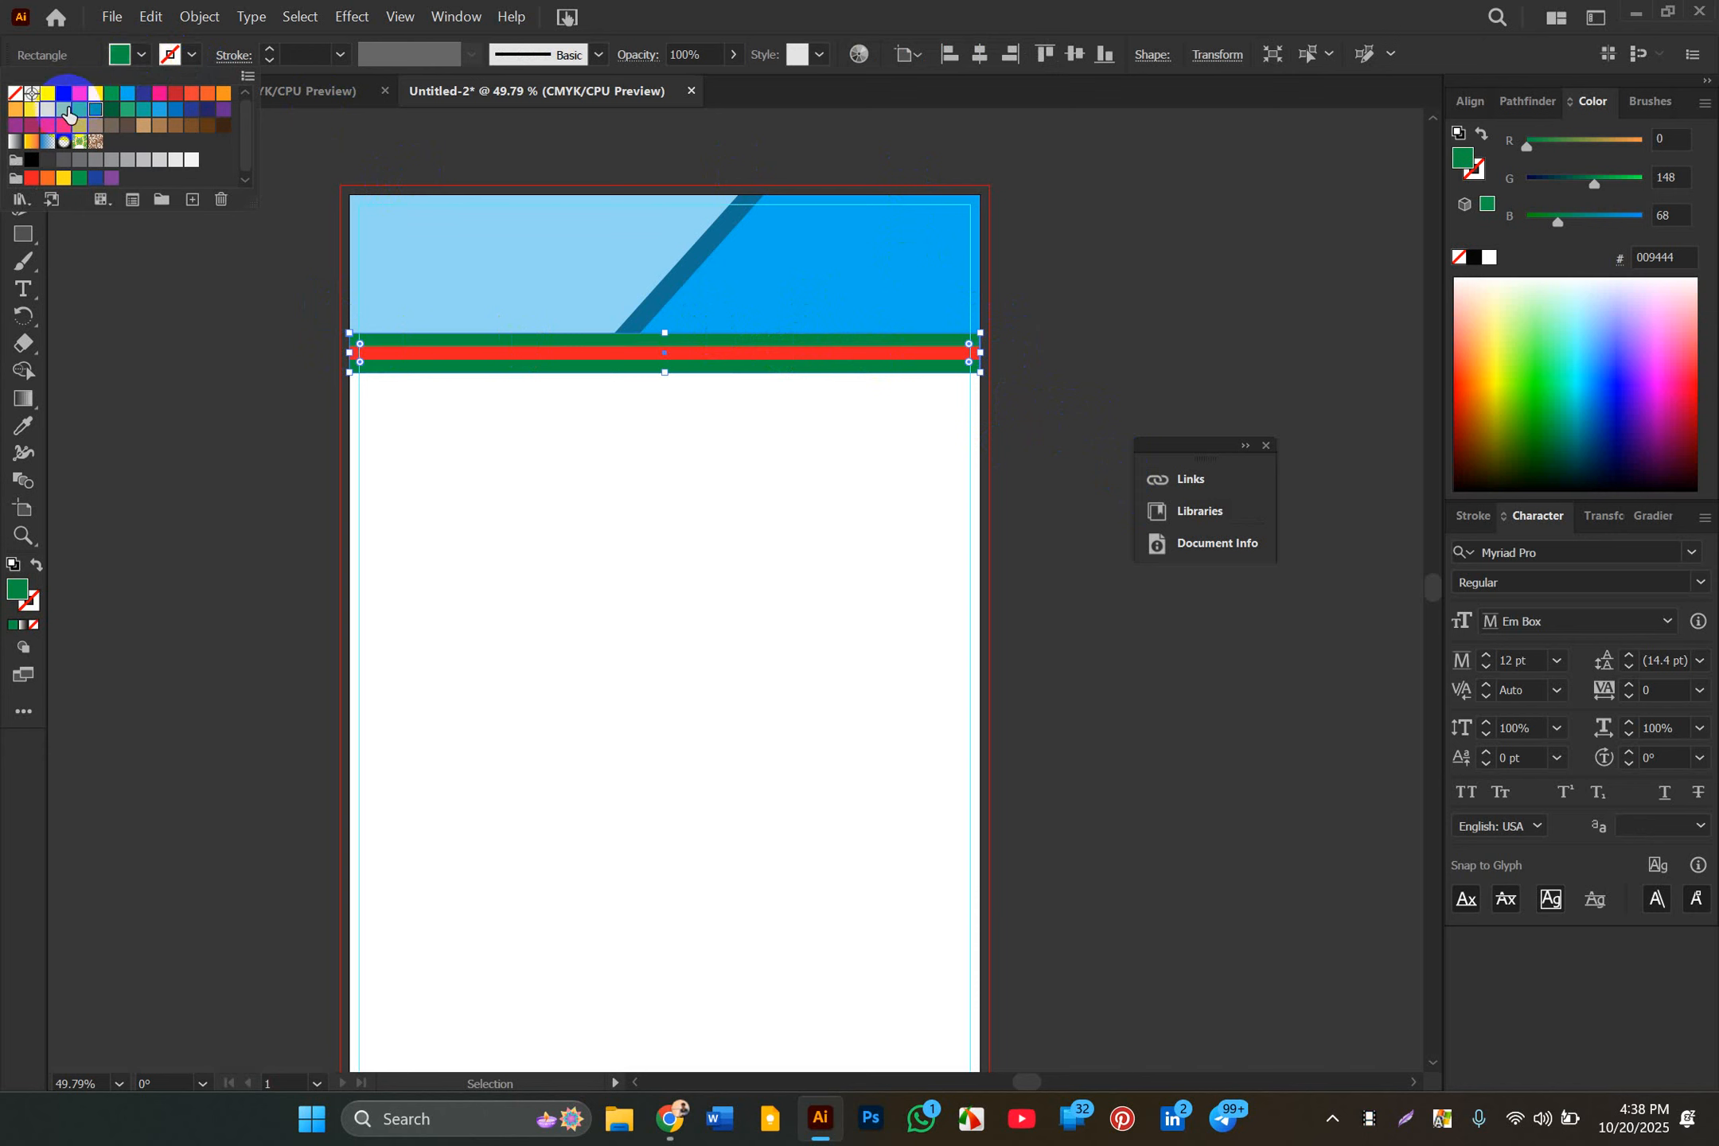
pyautogui.click(63, 95)
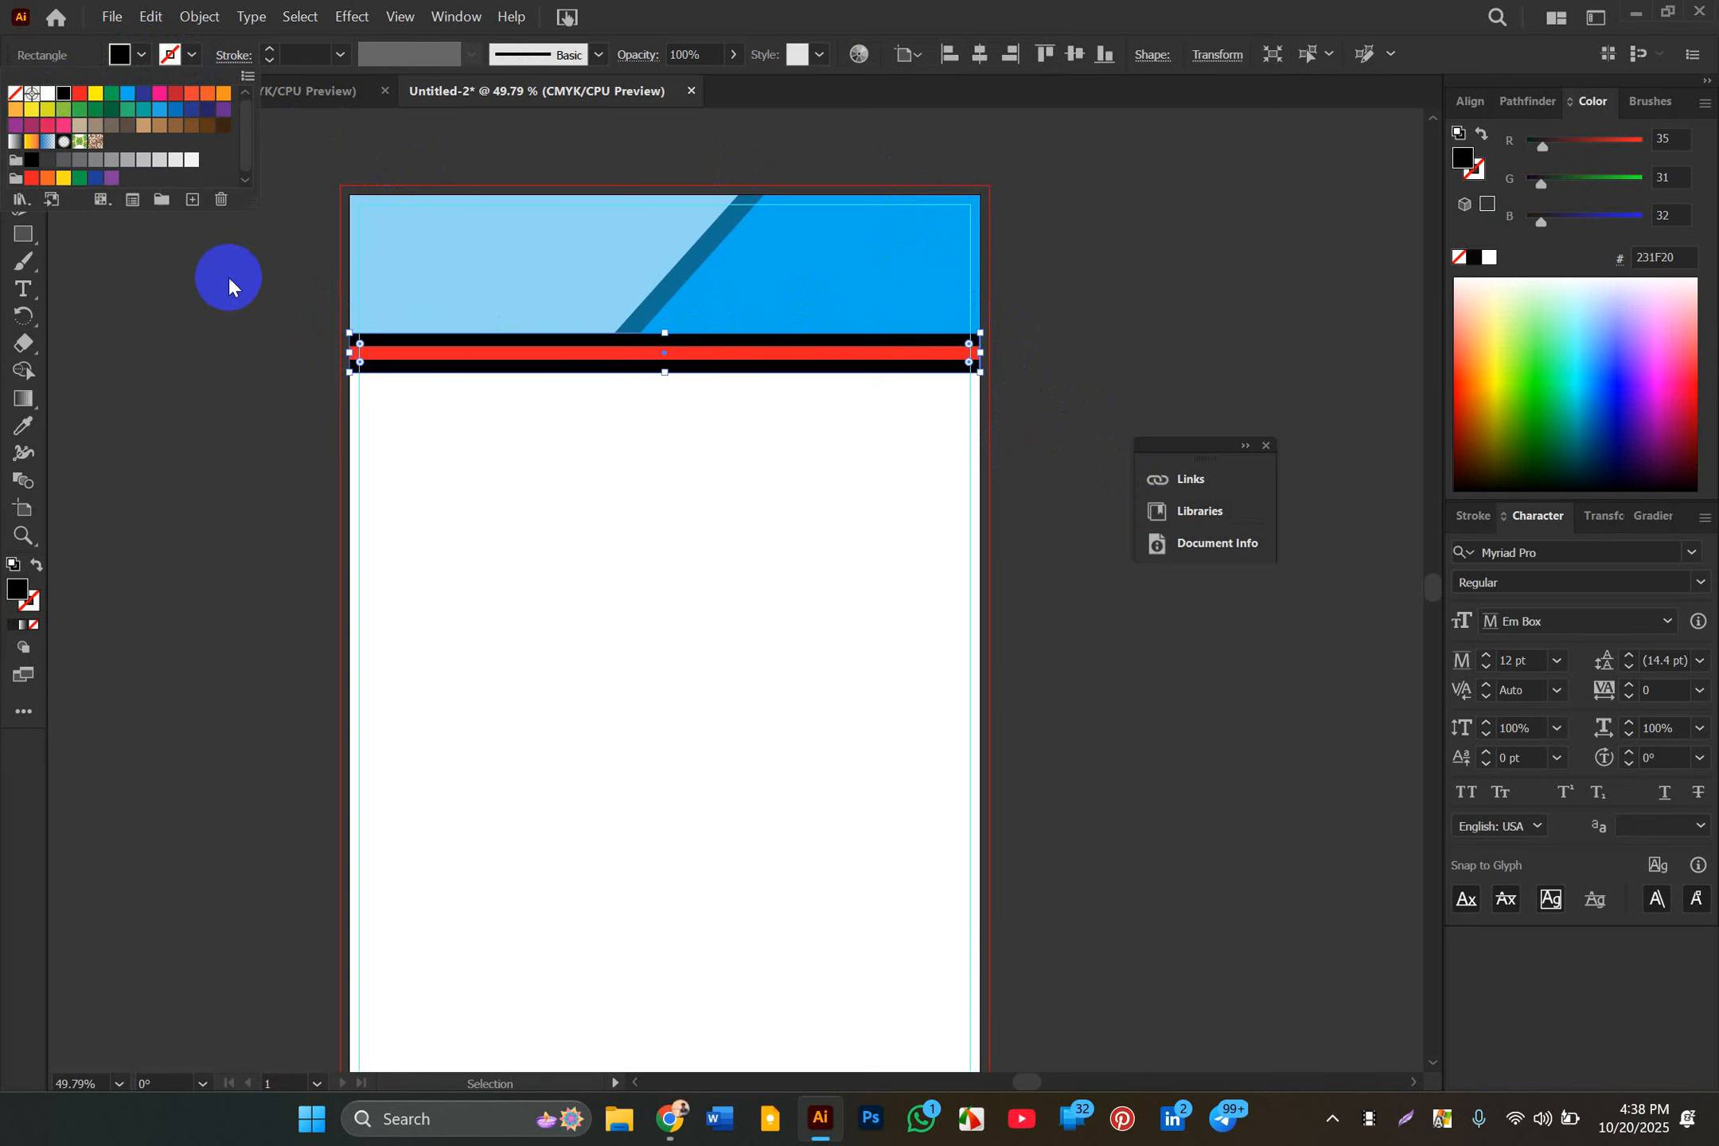
pyautogui.press('Escape')
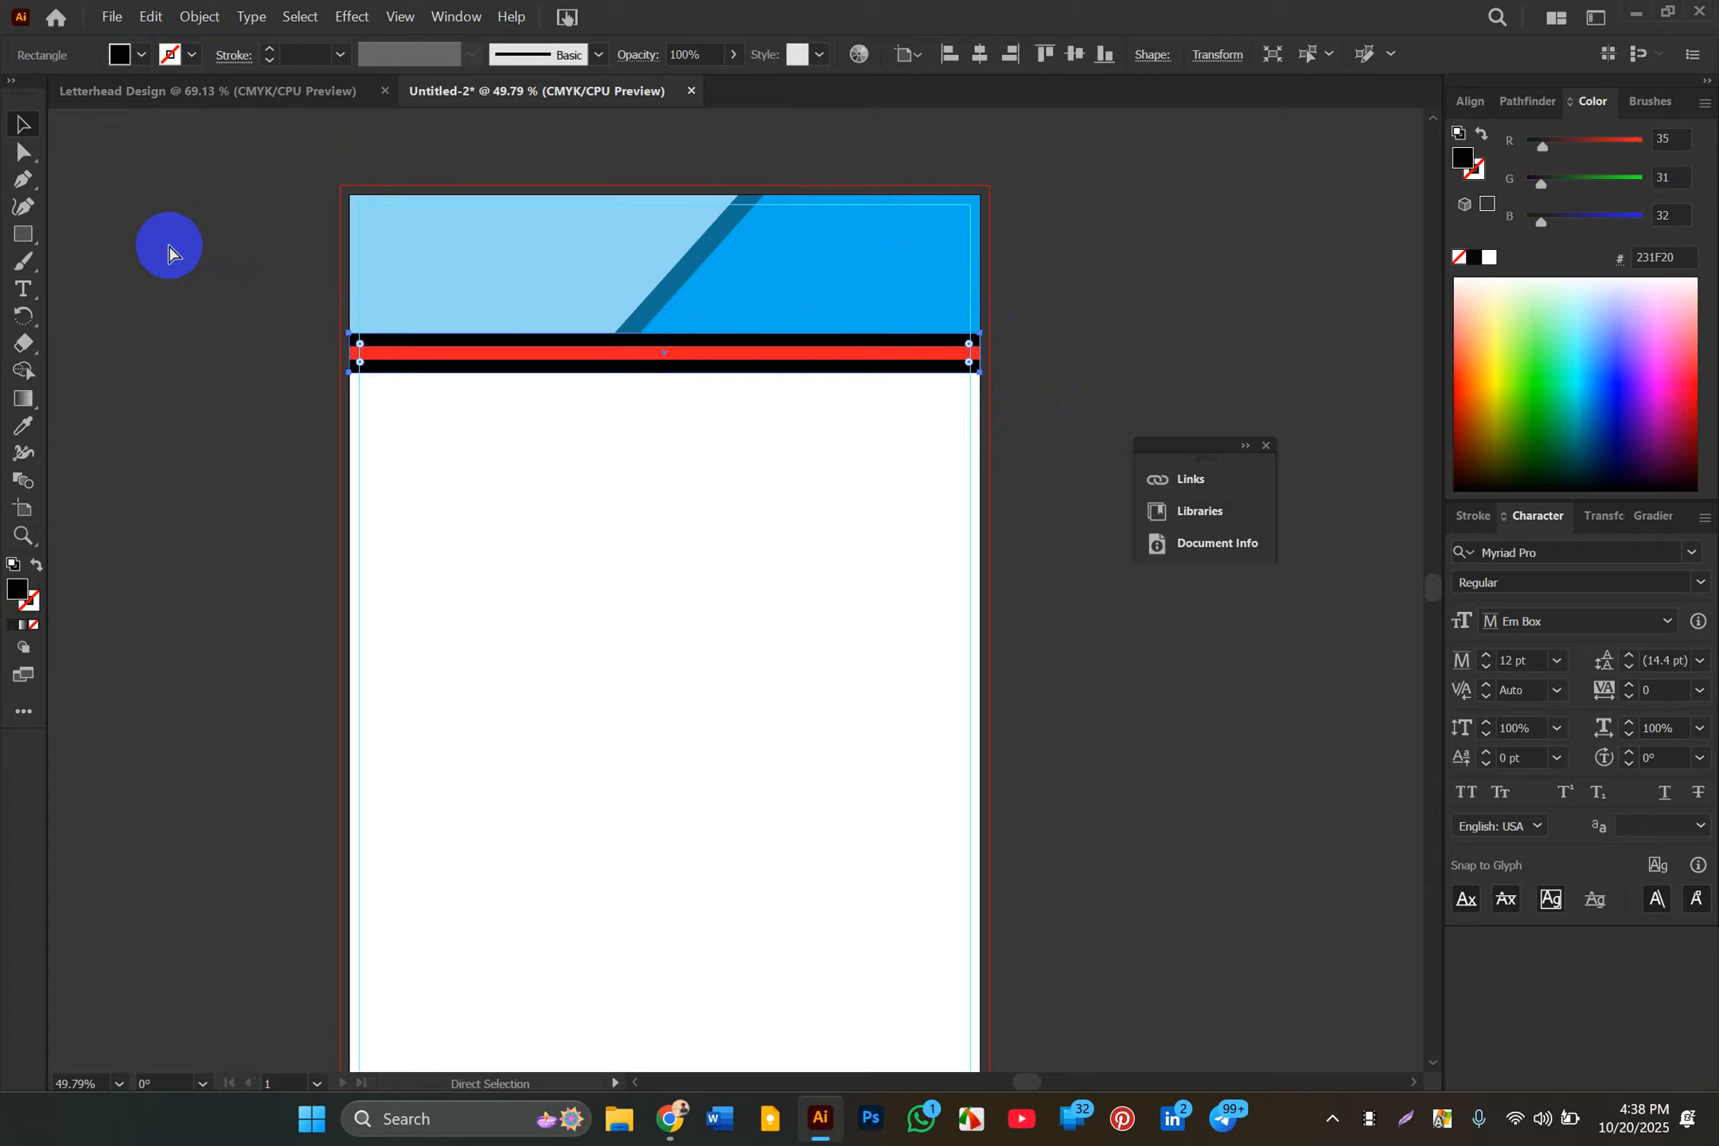
# Step: Undo the black and green fills of the full-height strip under the header
pyautogui.hotkey('ctrl', 'z')
pyautogui.hotkey('ctrl', 'z')
pyautogui.press('v')
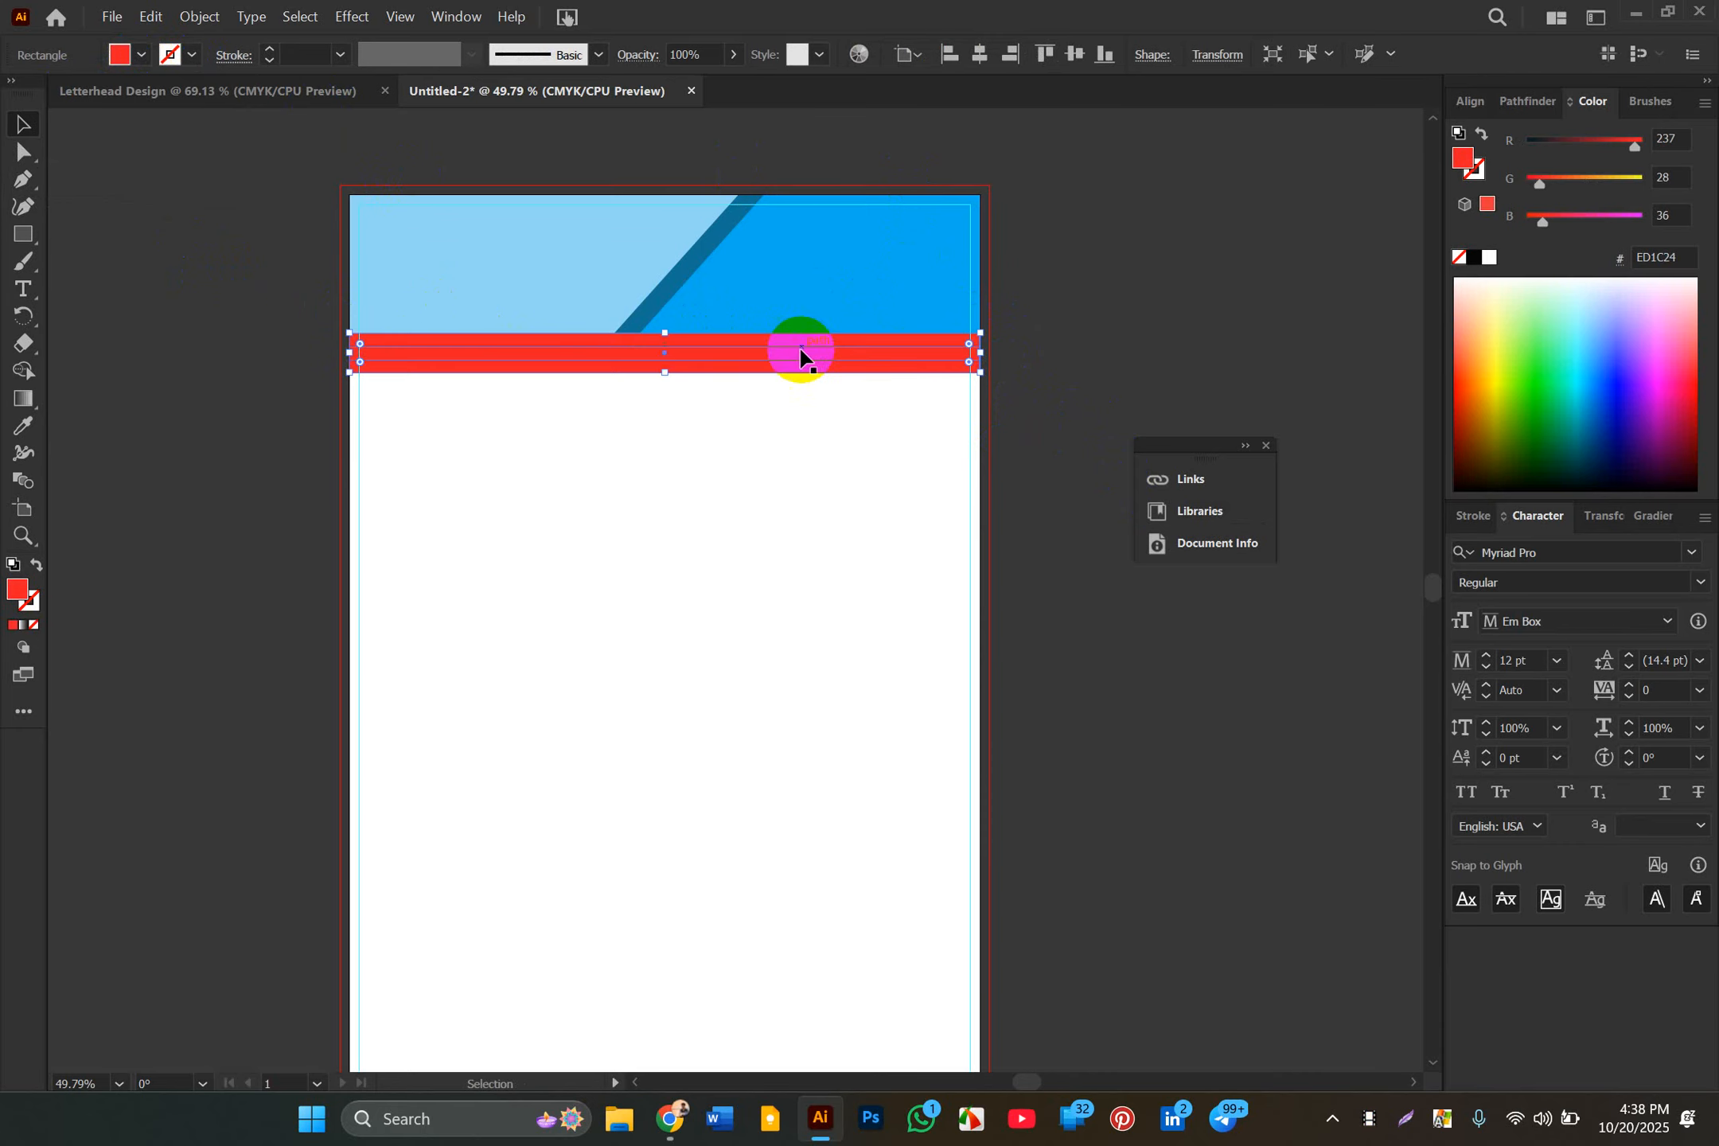
# Step: Fill the thin centred stripe with the Black swatch, leave the swatch options unchanged, and clear the selection
pyautogui.click(784, 362)
pyautogui.click(139, 54)
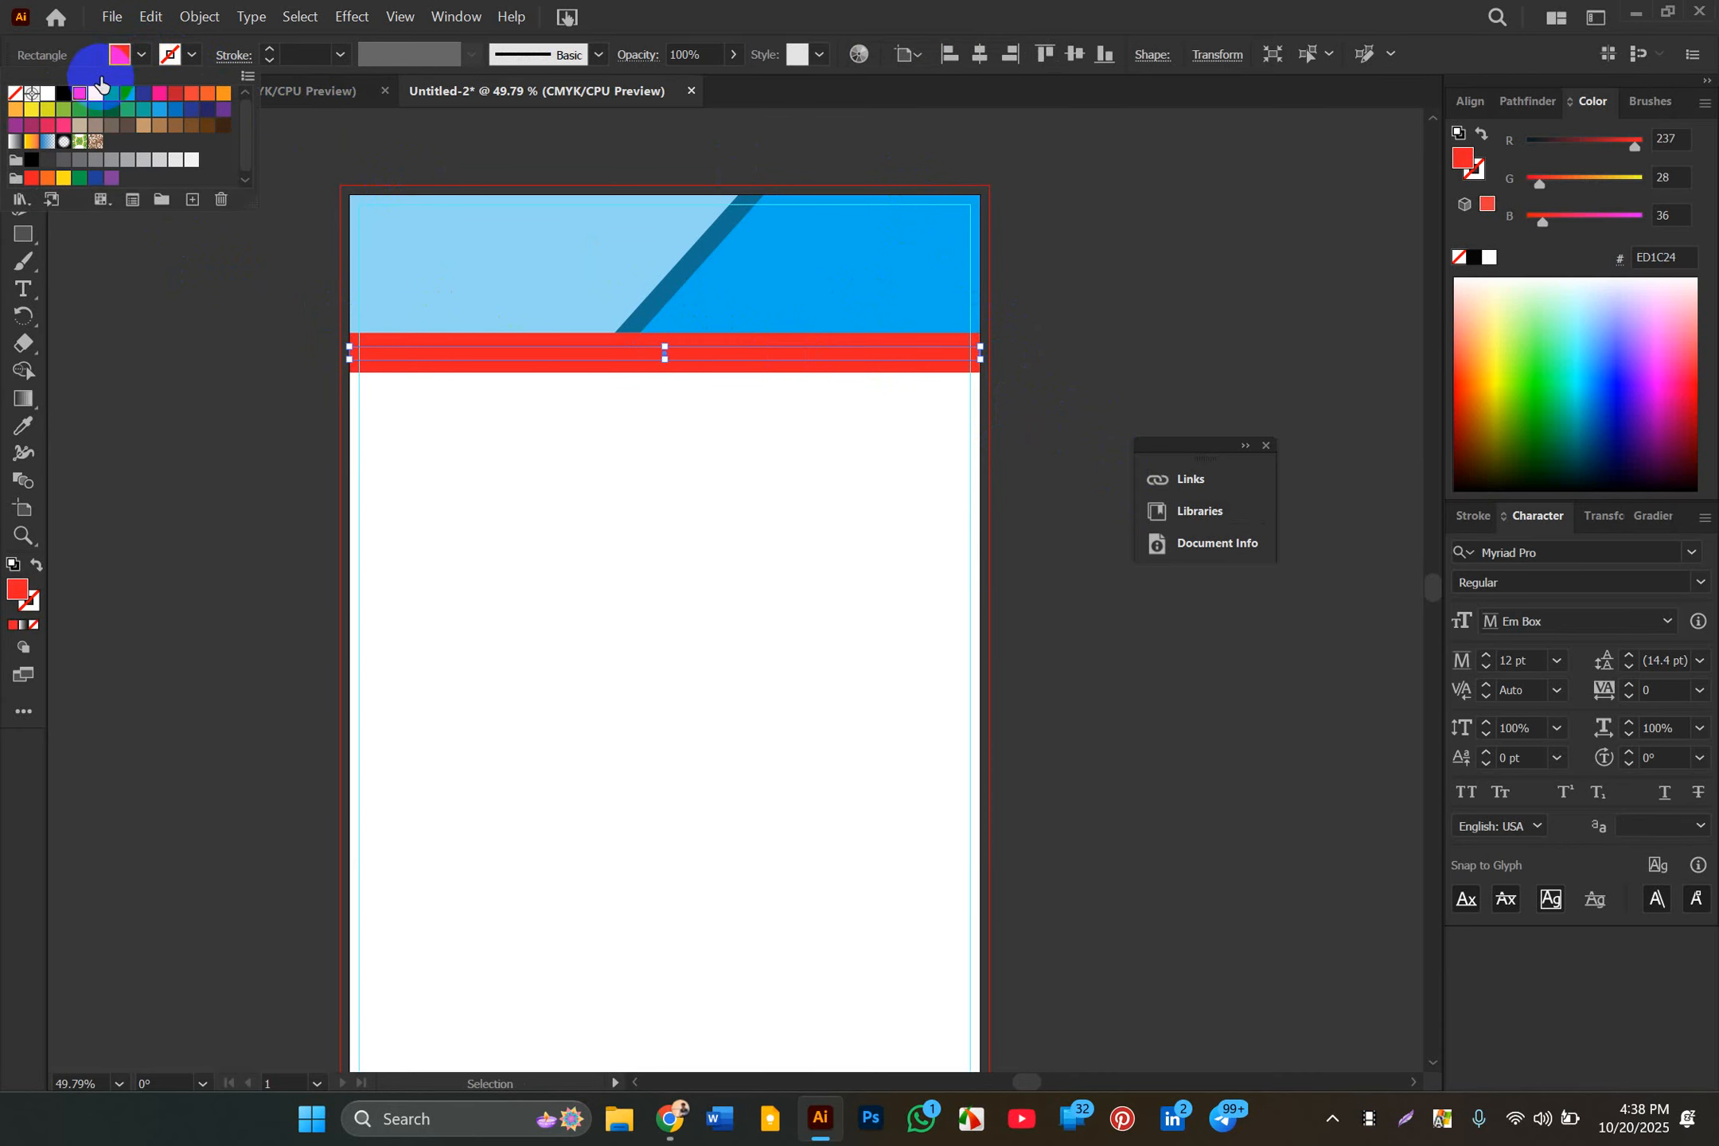
pyautogui.click(64, 94)
pyautogui.click(144, 207)
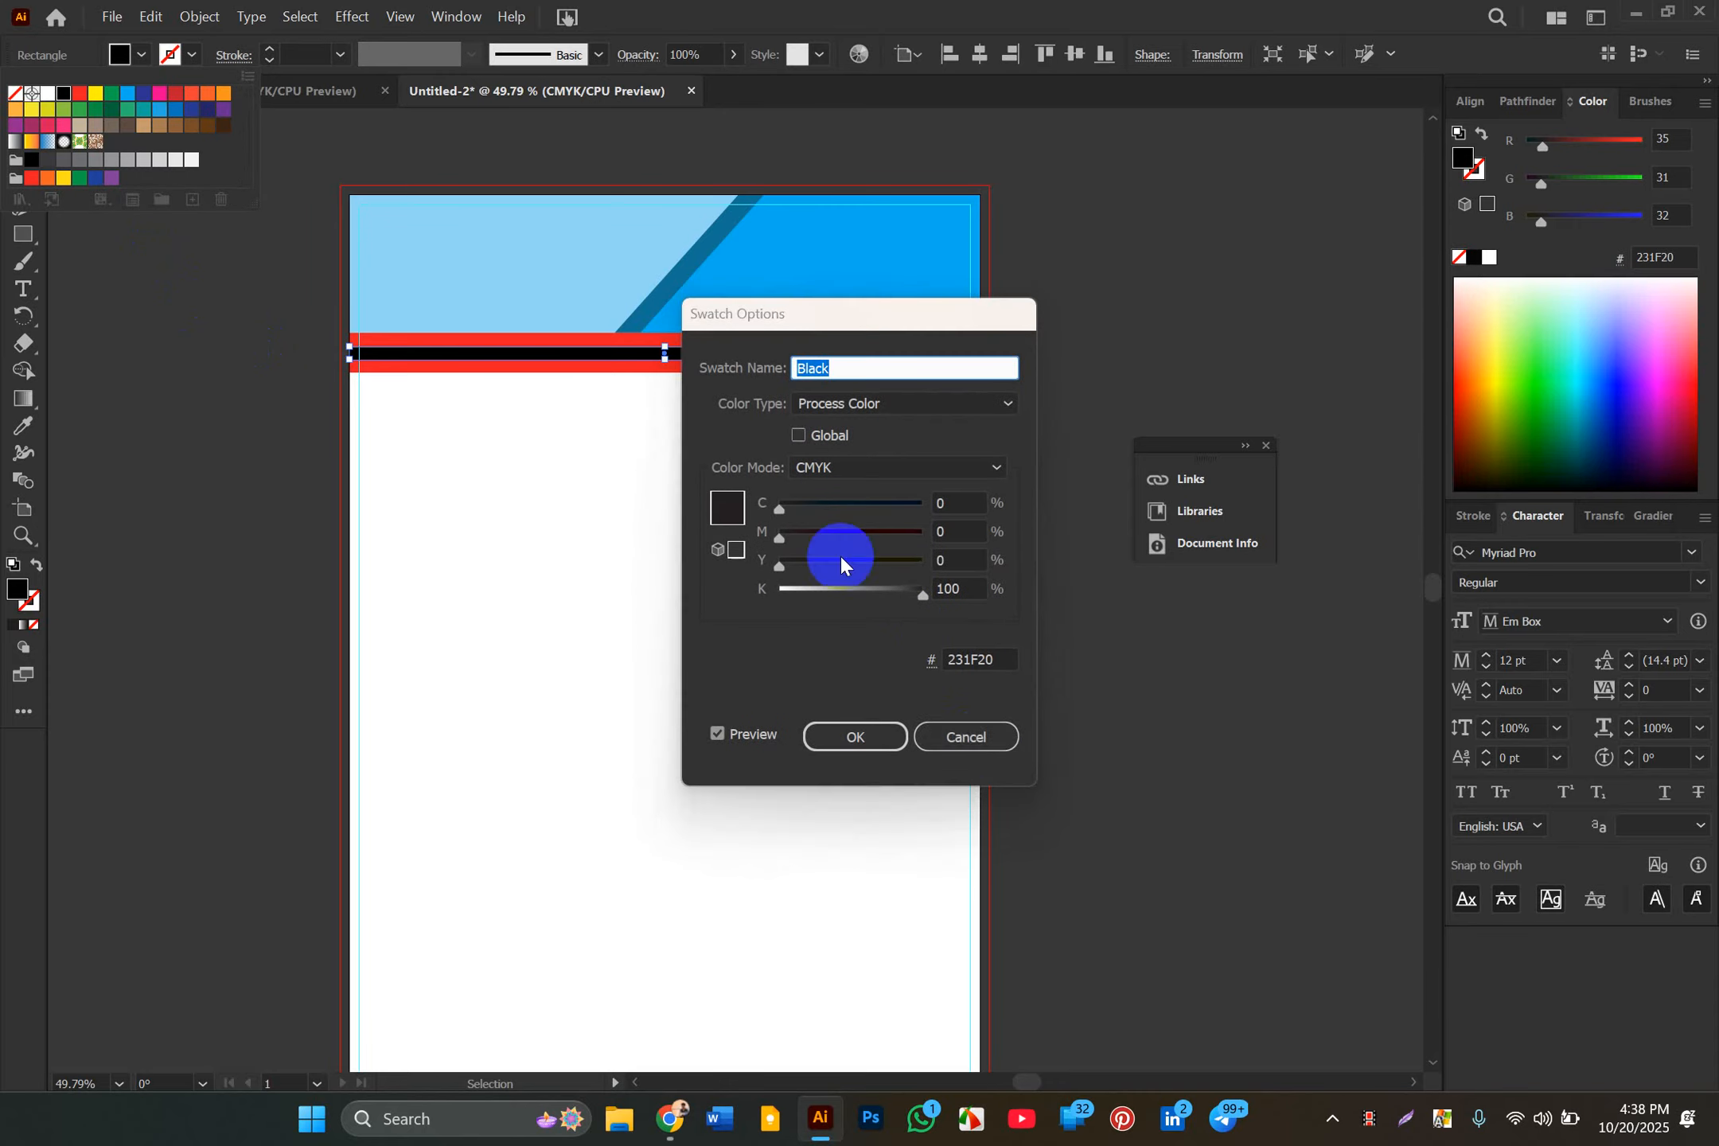
pyautogui.click(973, 738)
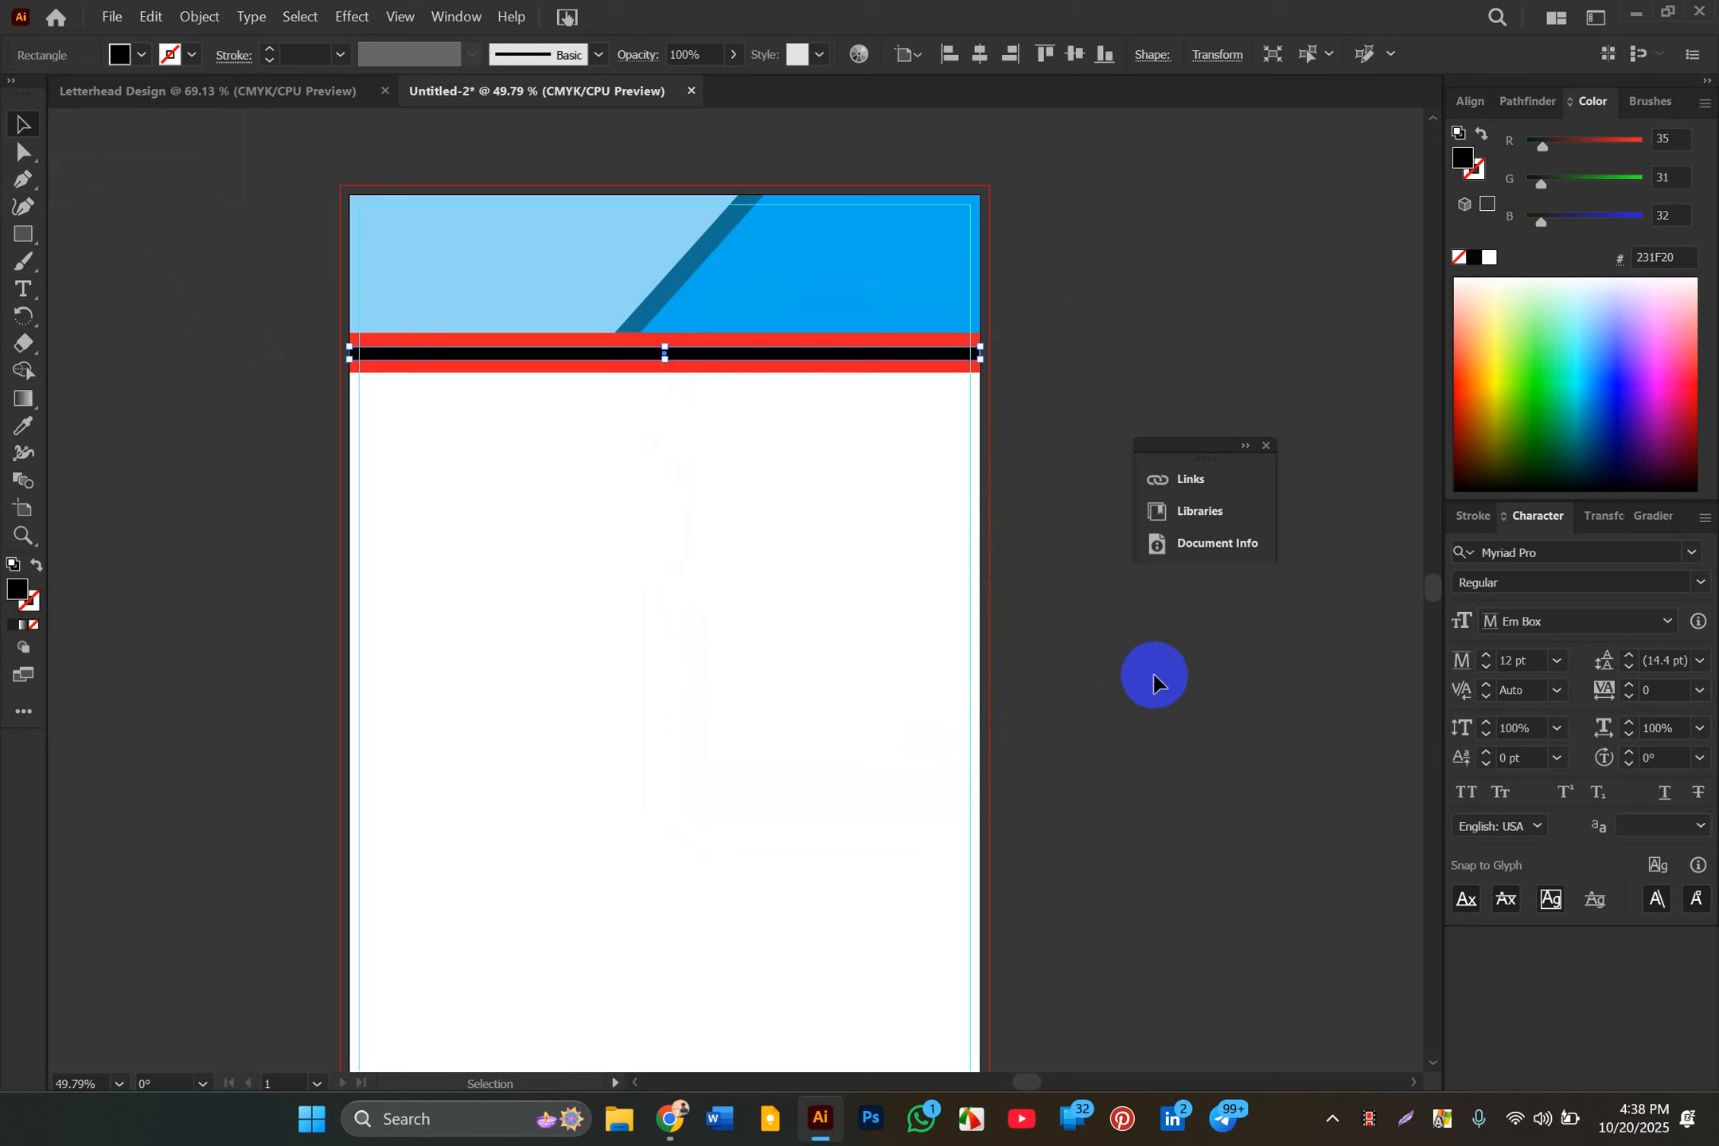
pyautogui.click(1097, 360)
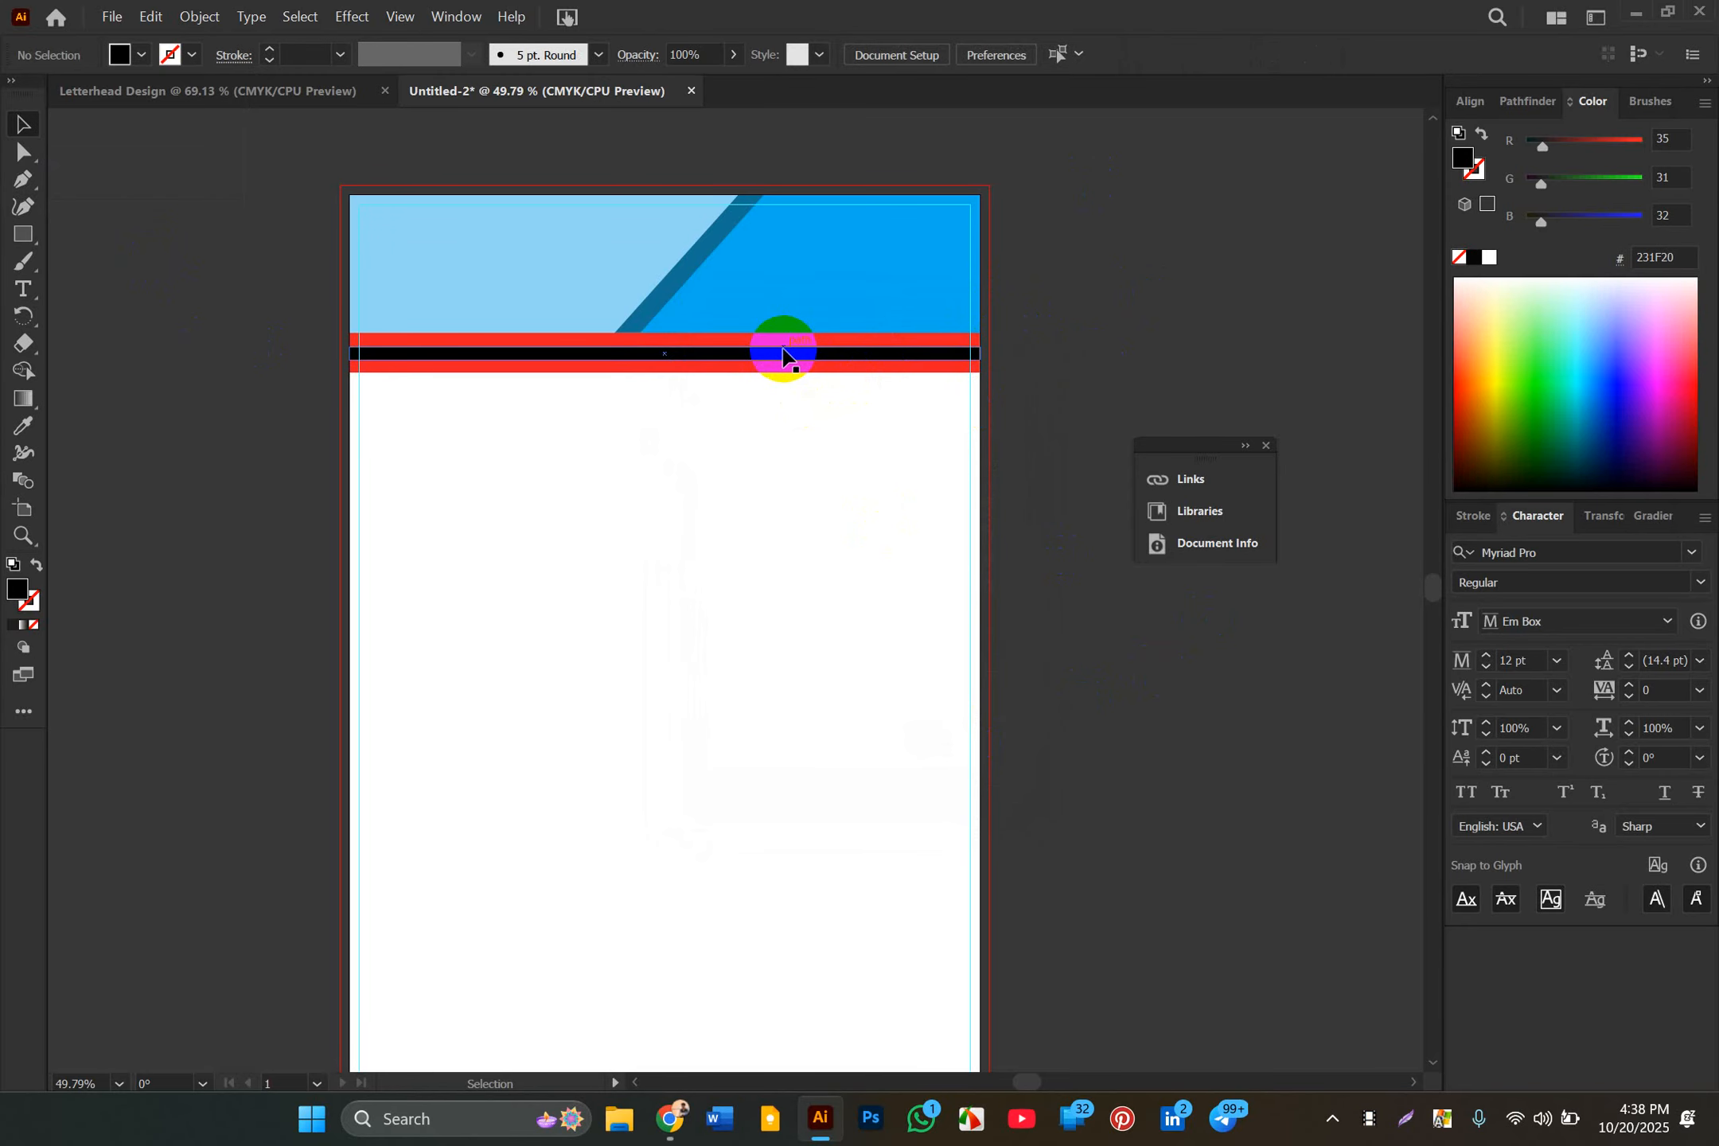
pyautogui.click(1078, 440)
# Step: Apply the default white-to-black linear gradient to the light-blue header rectangle
pyautogui.scroll(-2, 918, 442)
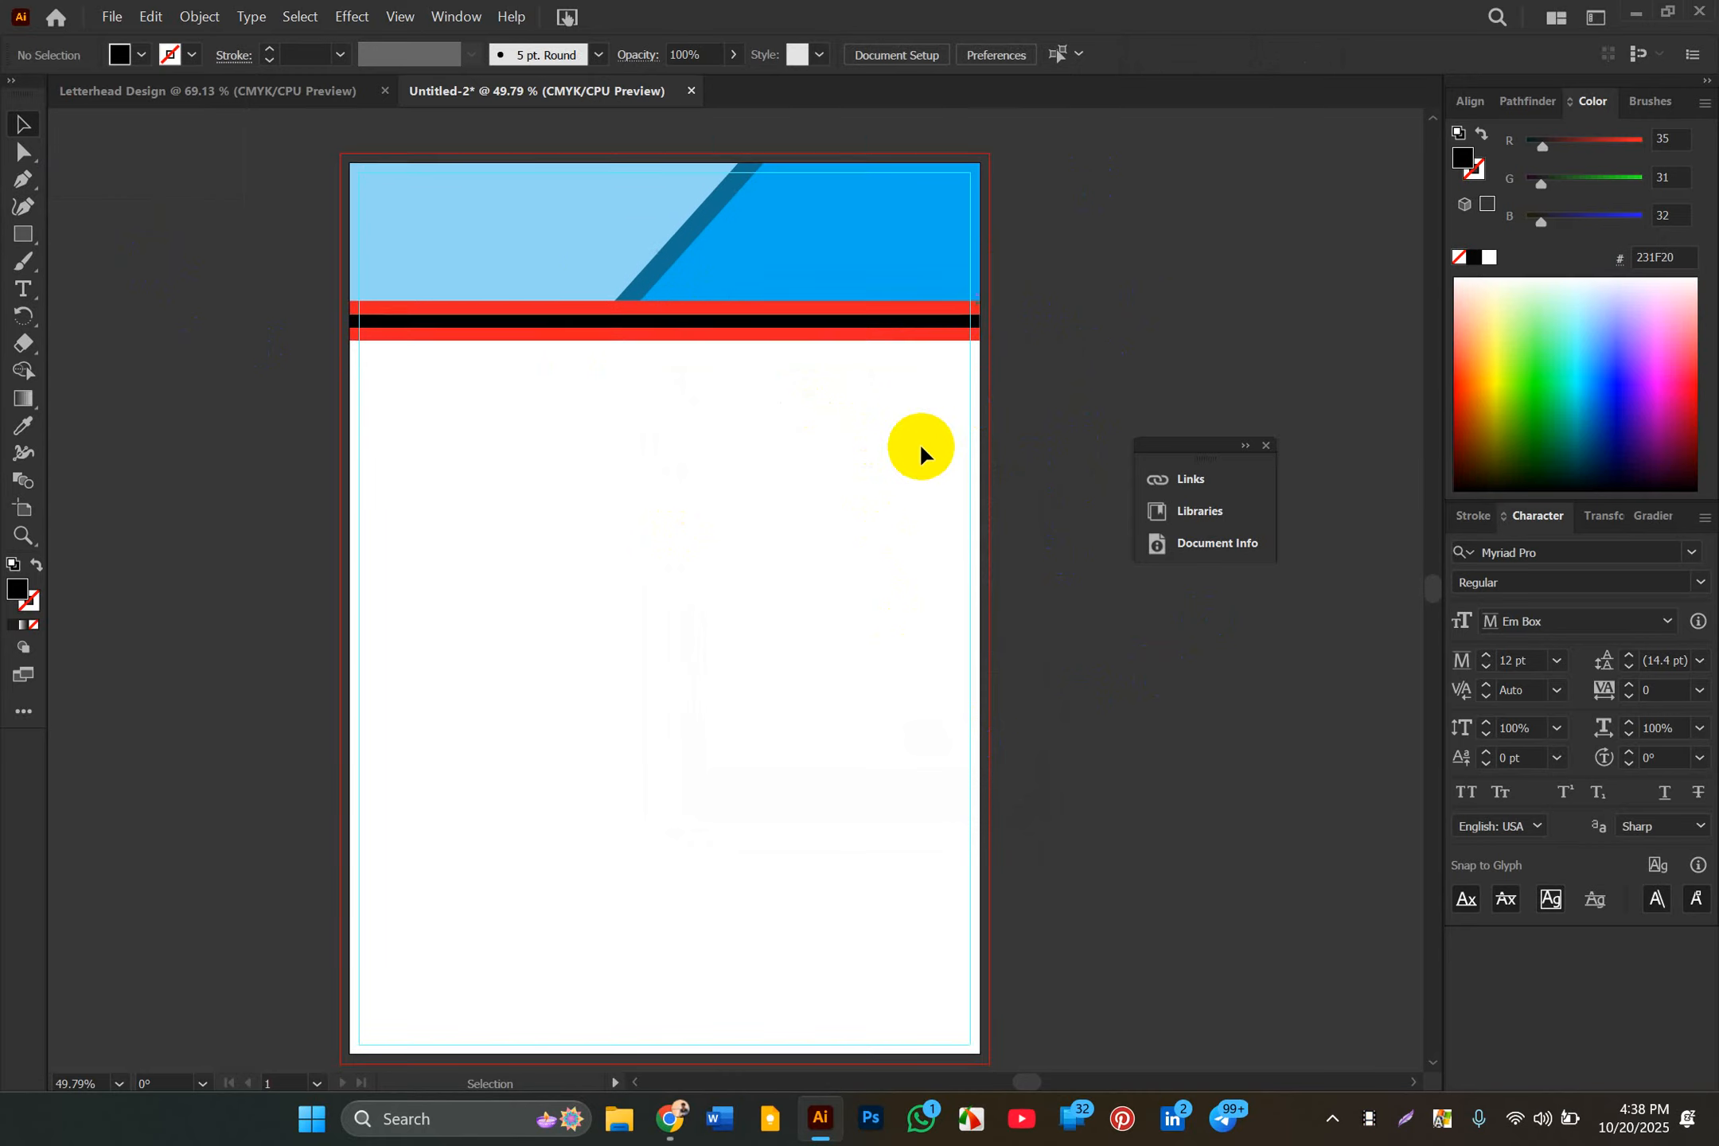
pyautogui.click(535, 213)
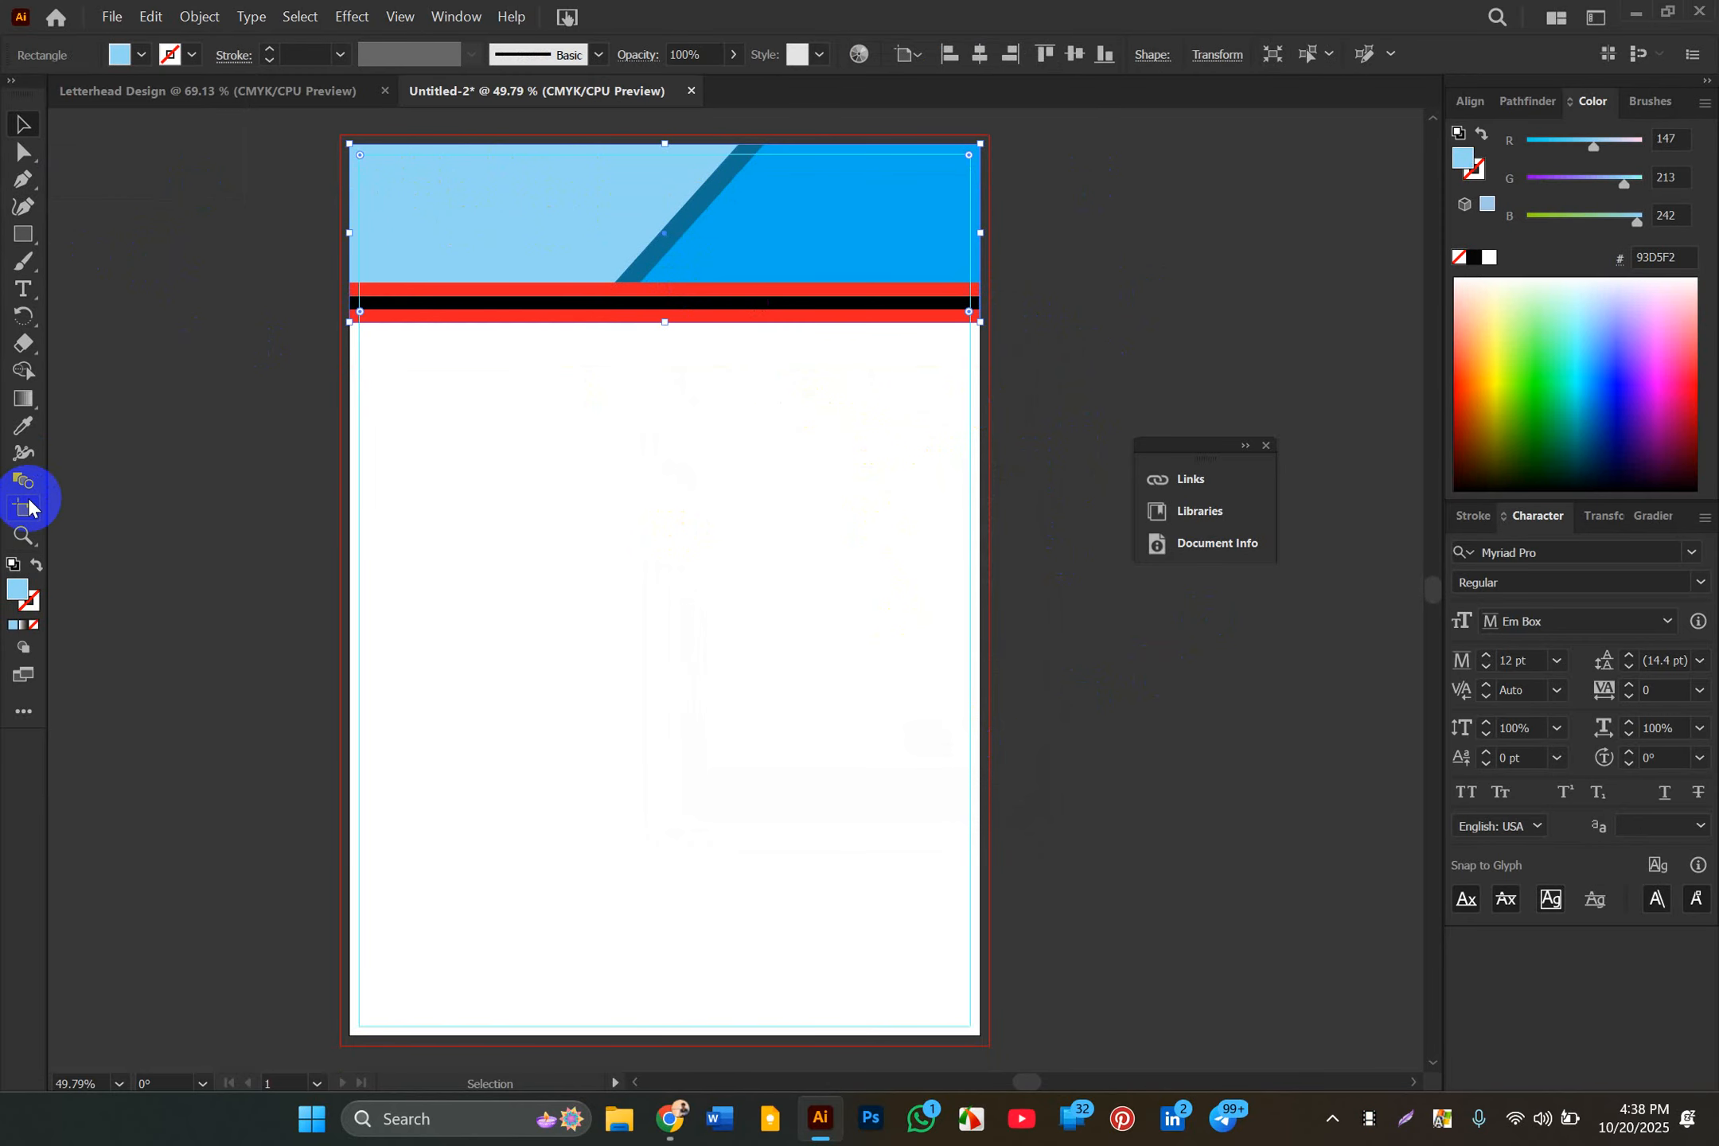
pyautogui.click(24, 440)
pyautogui.click(21, 403)
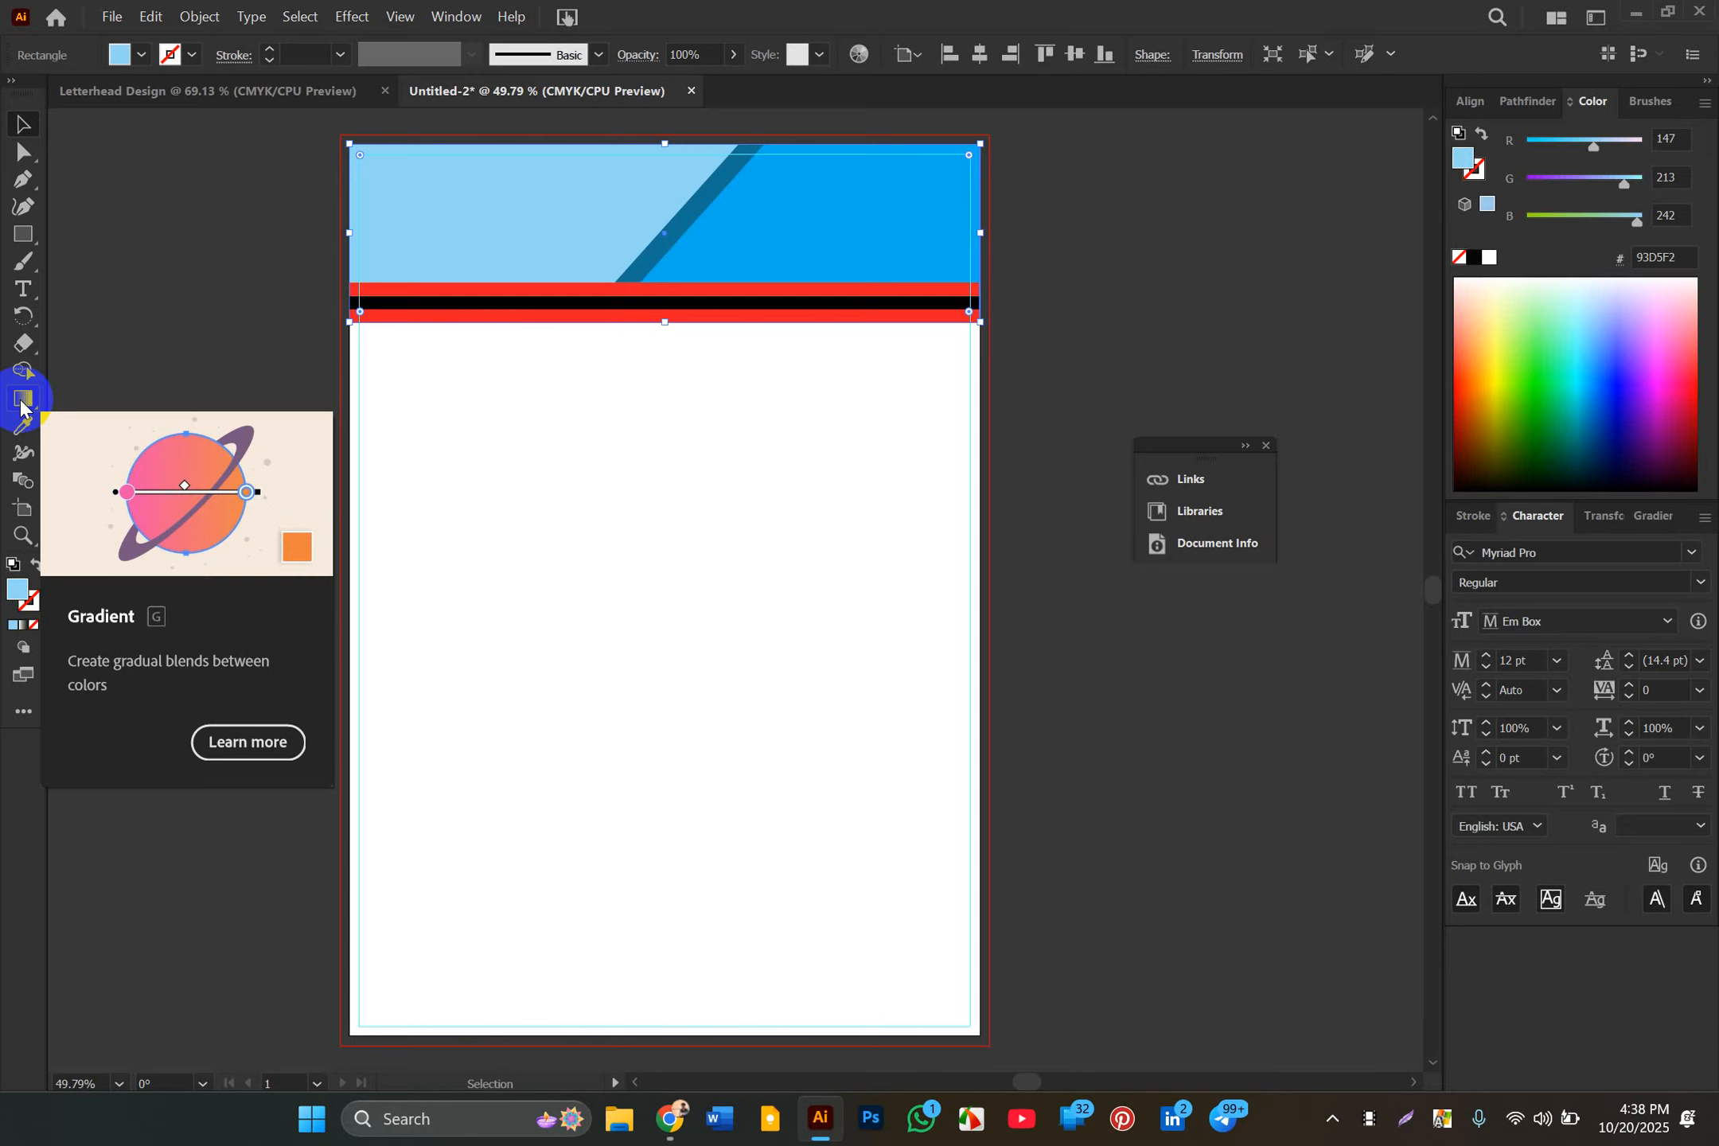
pyautogui.click(20, 406)
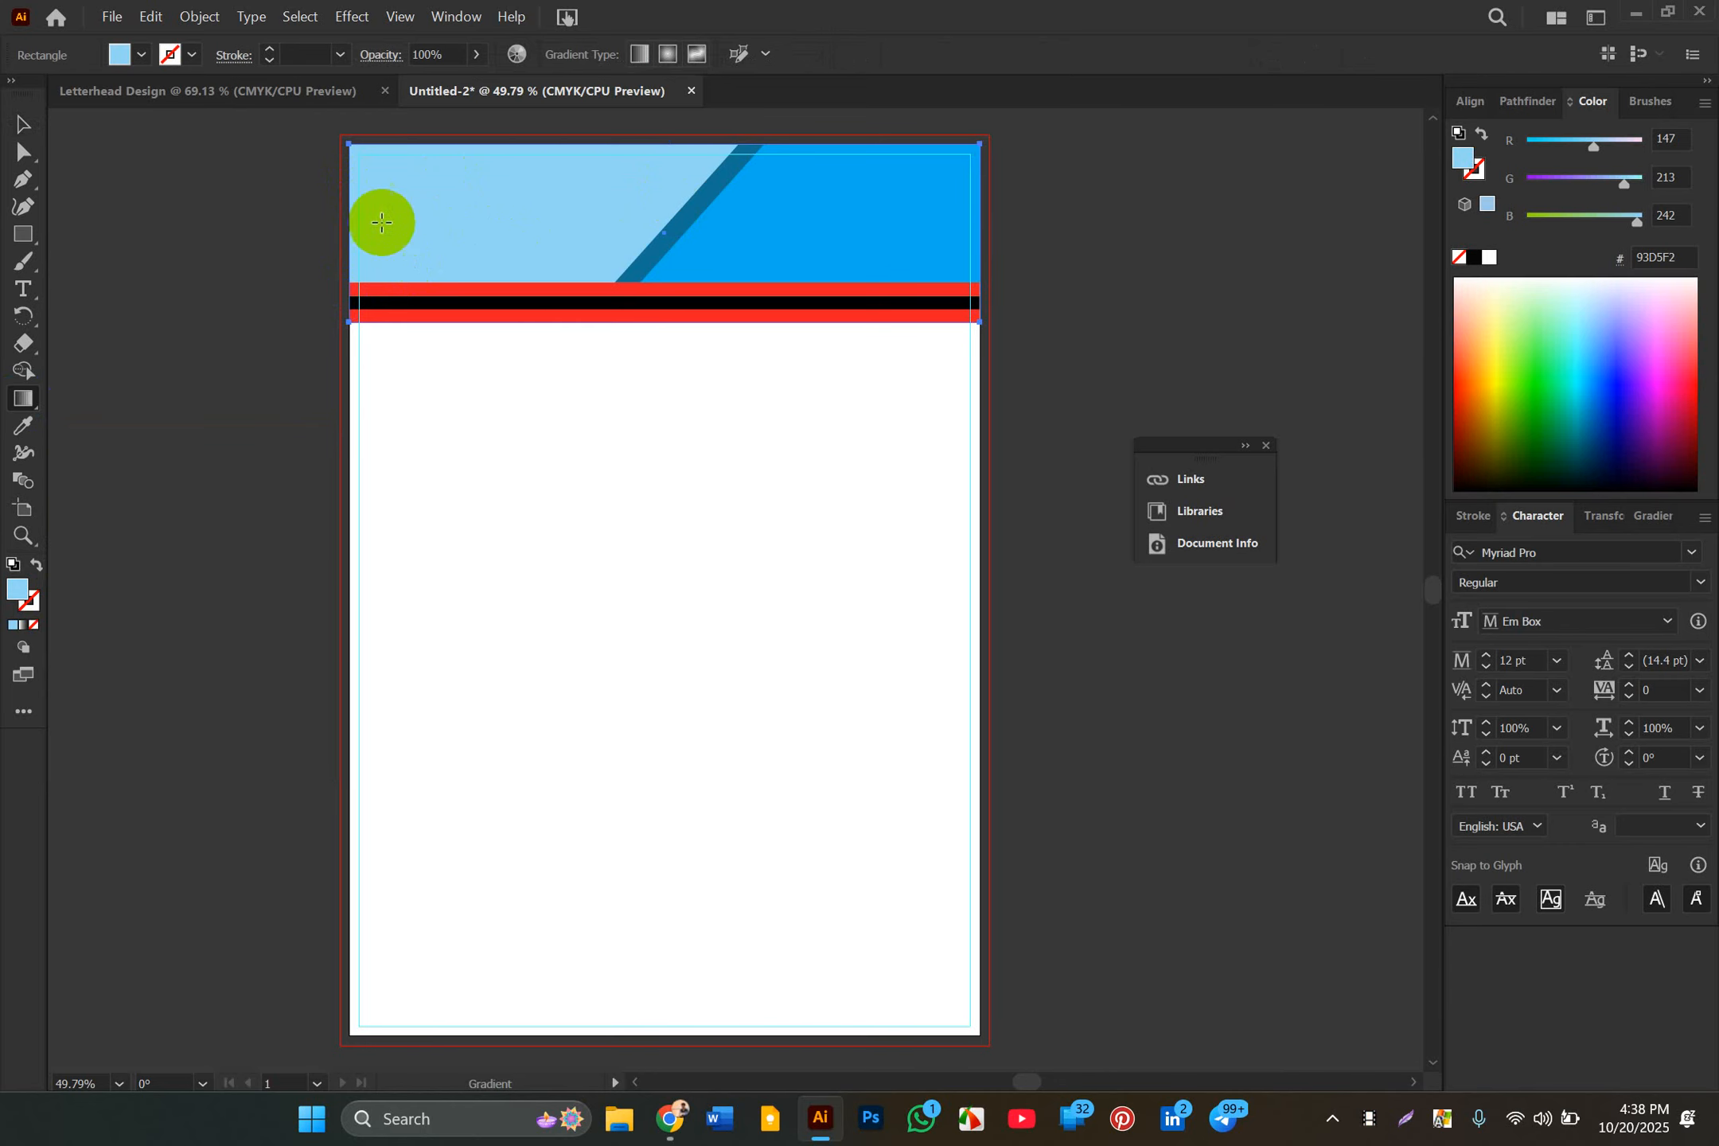
pyautogui.click(22, 124)
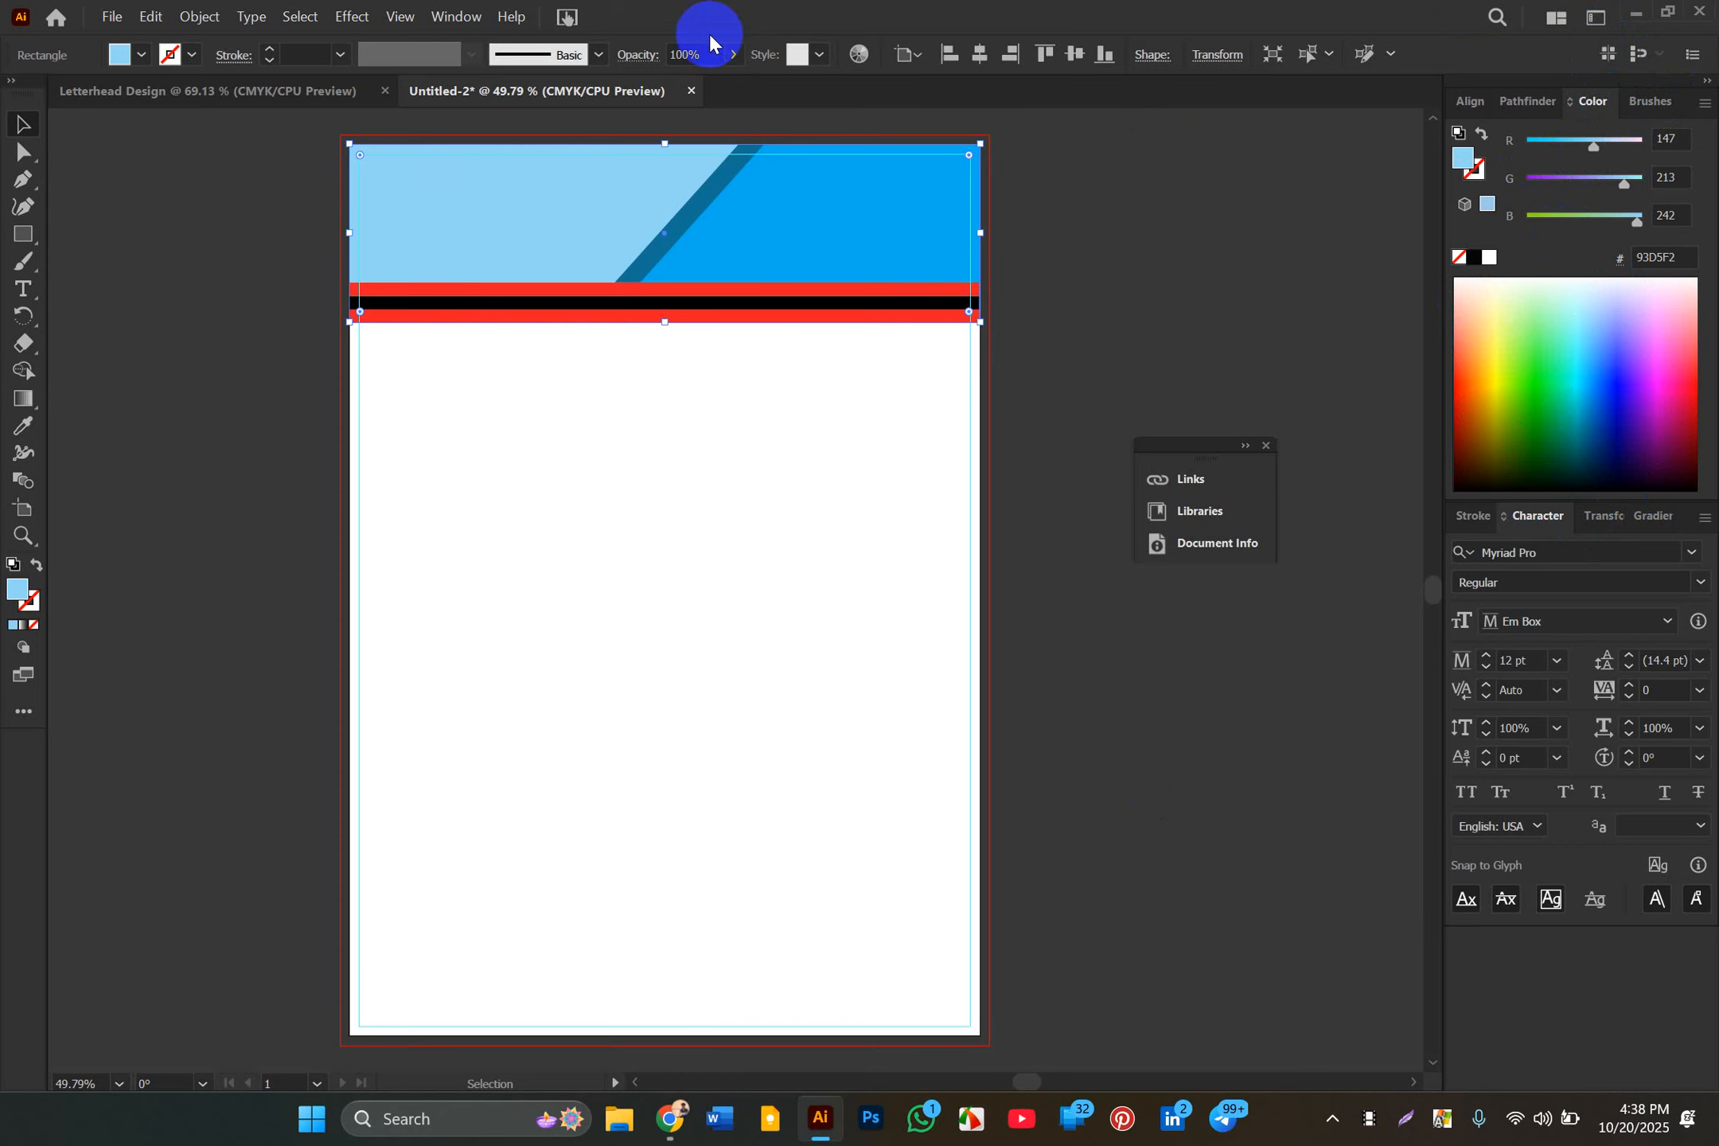
pyautogui.click(450, 16)
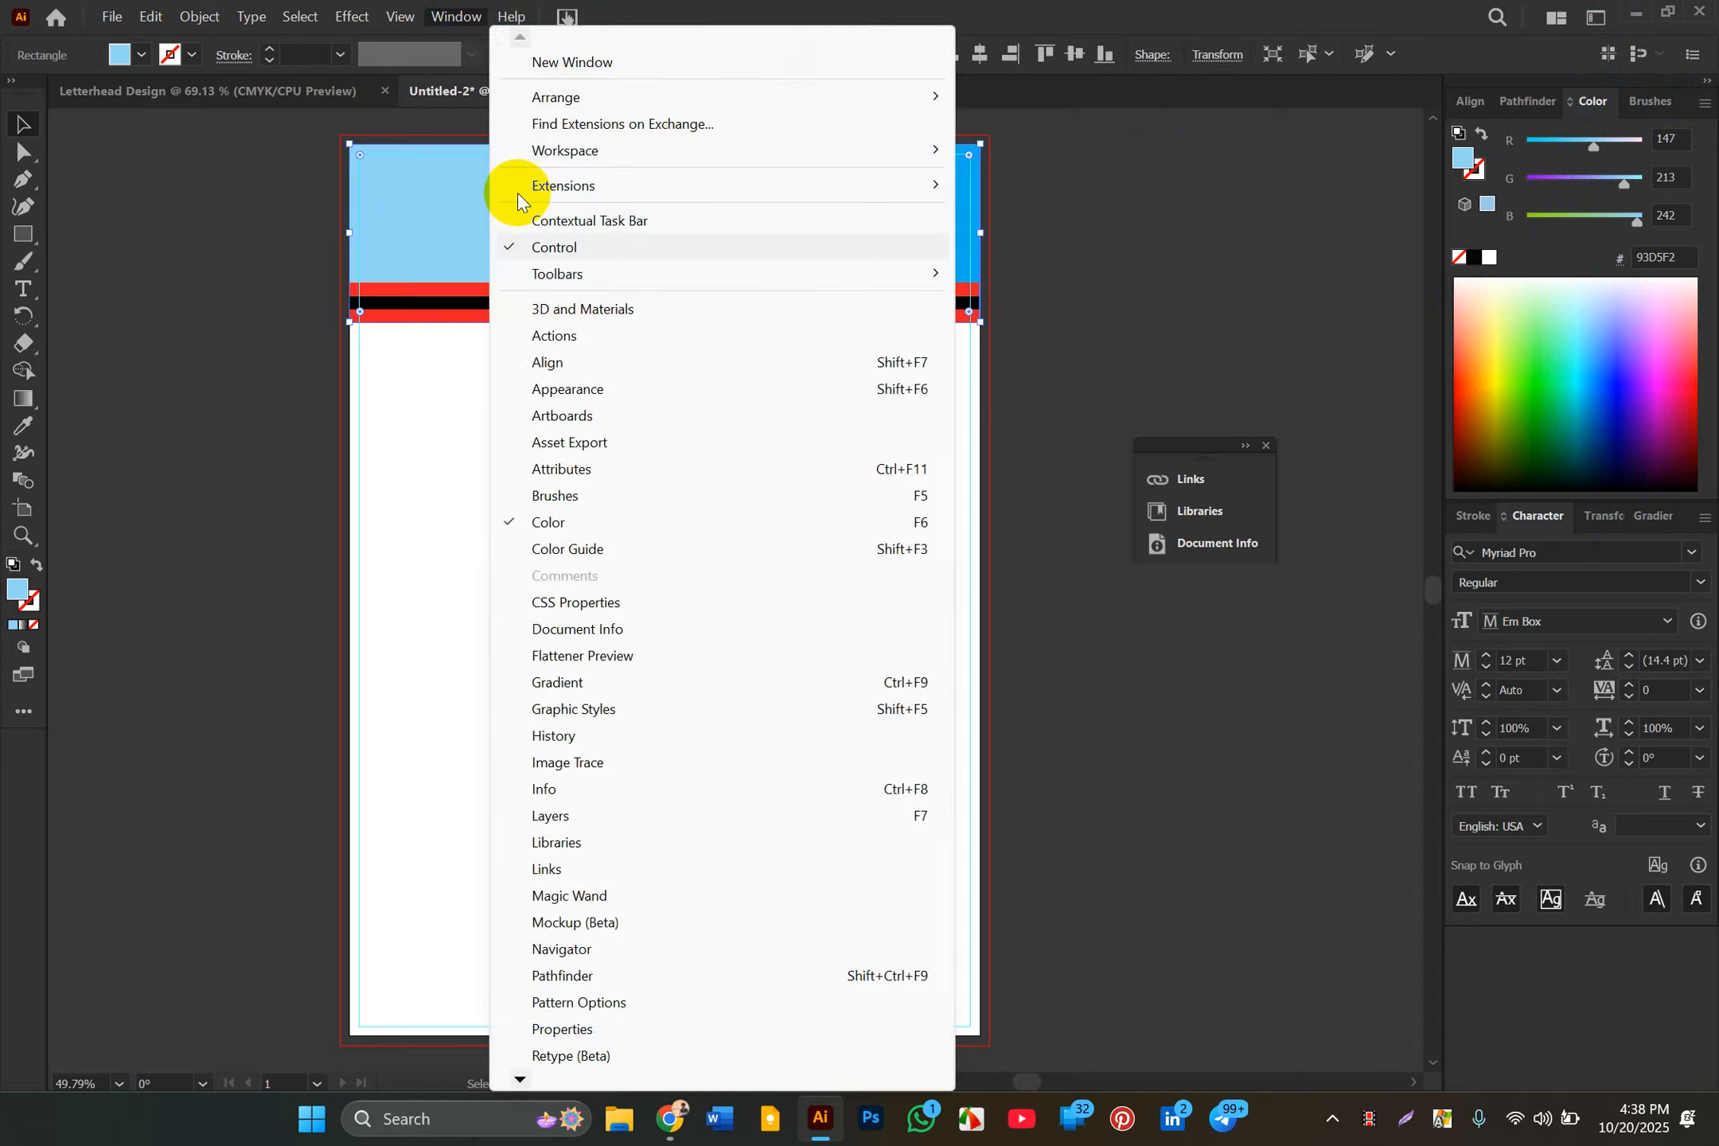
pyautogui.click(557, 690)
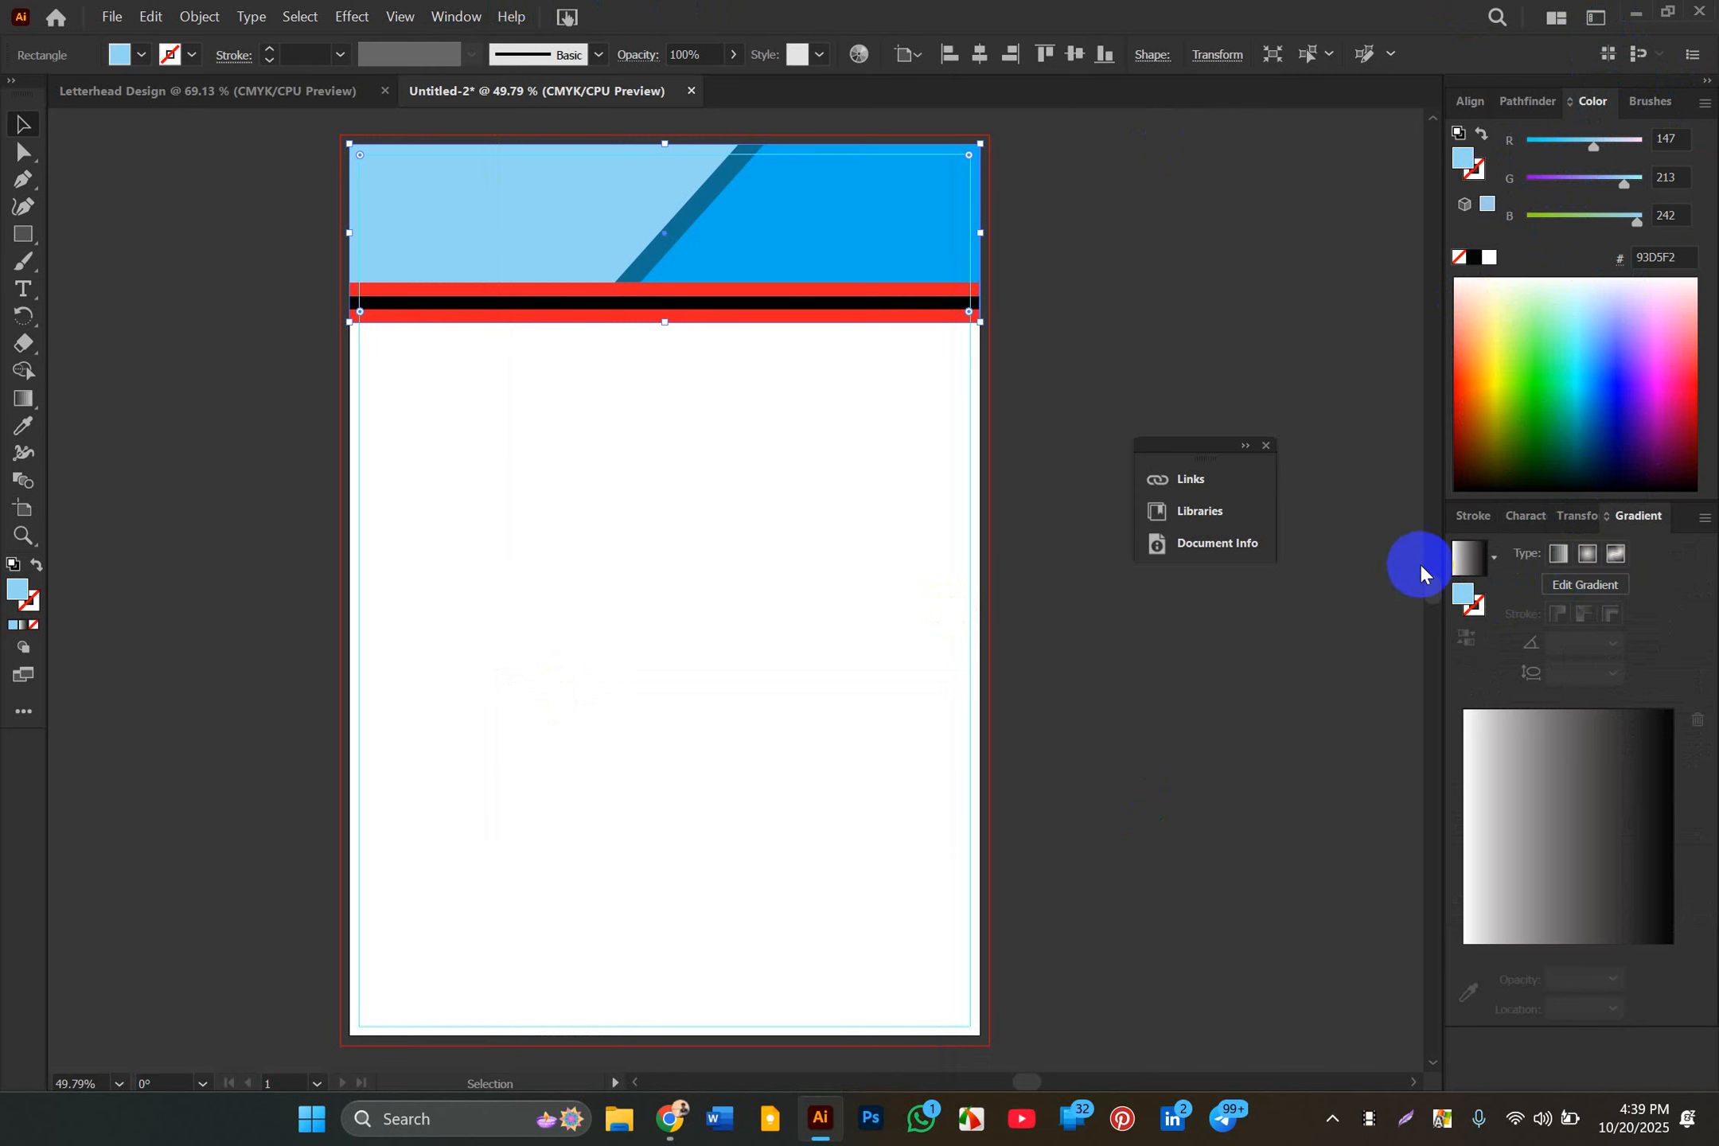
pyautogui.click(1465, 567)
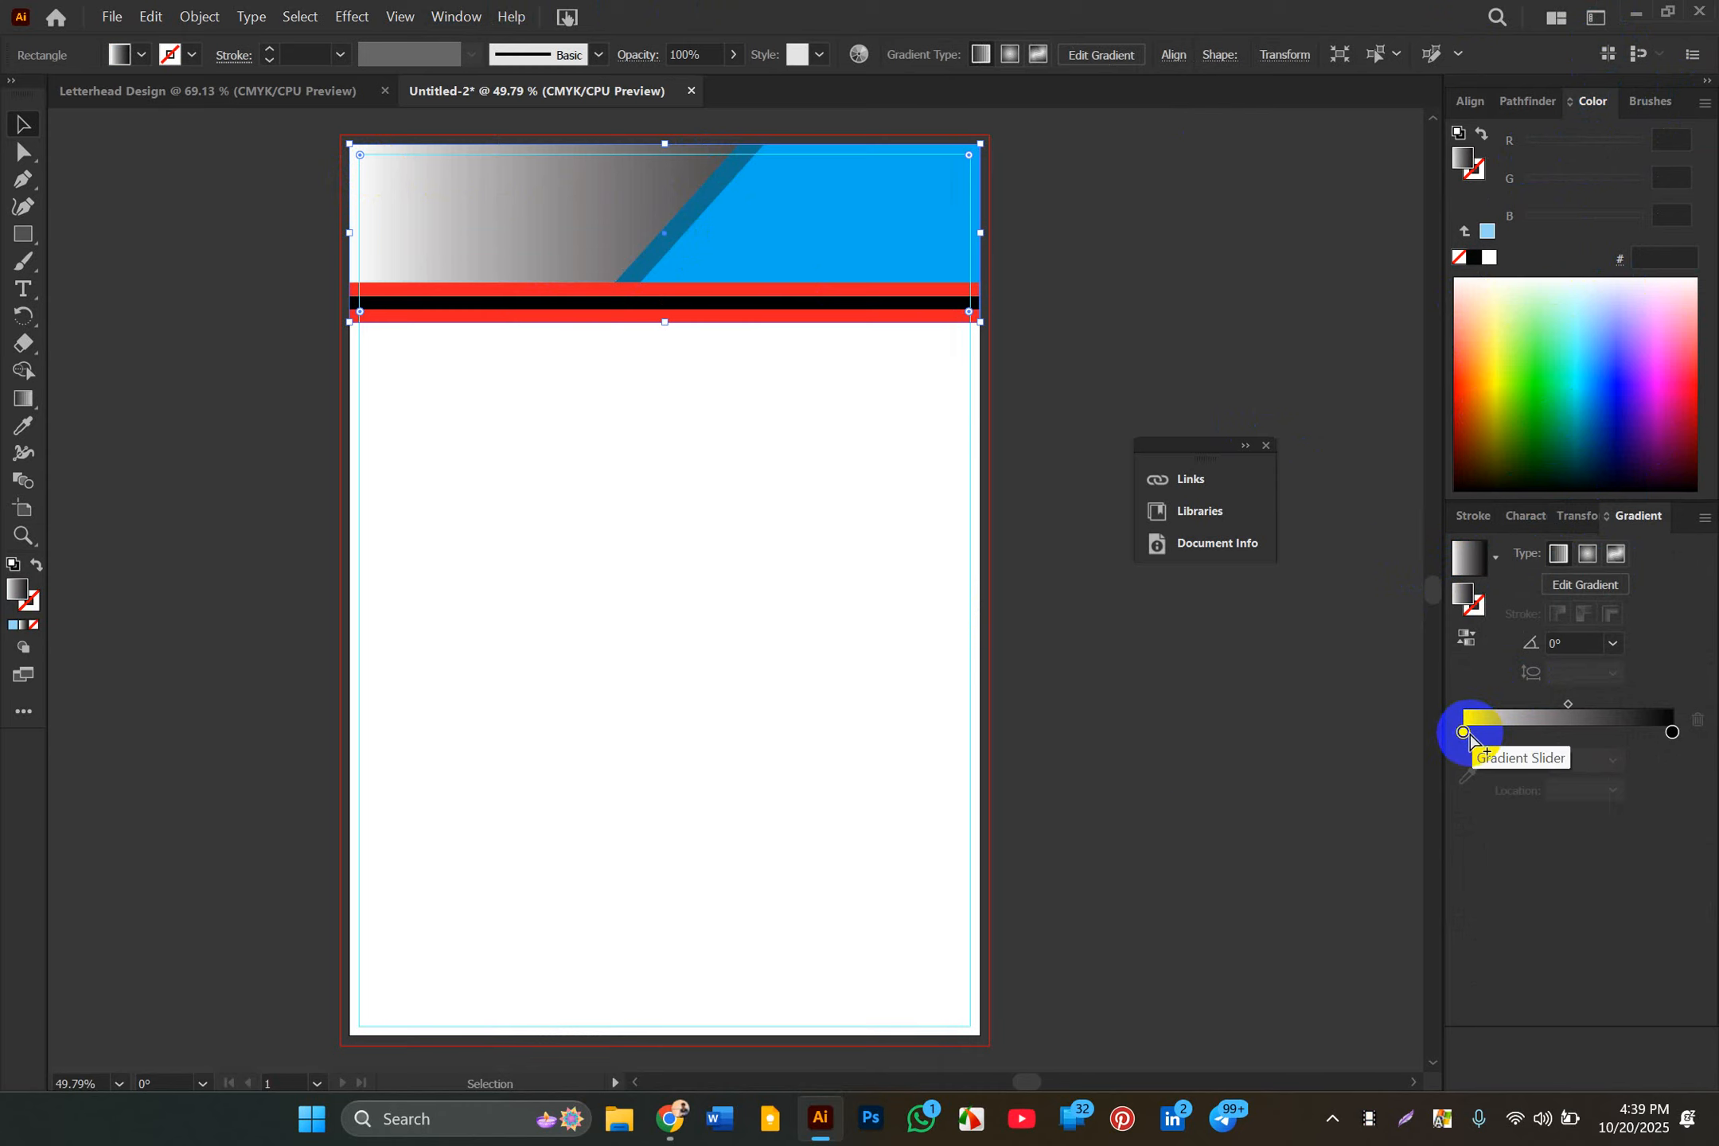
# Step: Recolour the black end stop of the header rectangle's gradient with the cyan swatch (00AEEF)
pyautogui.click(1671, 730)
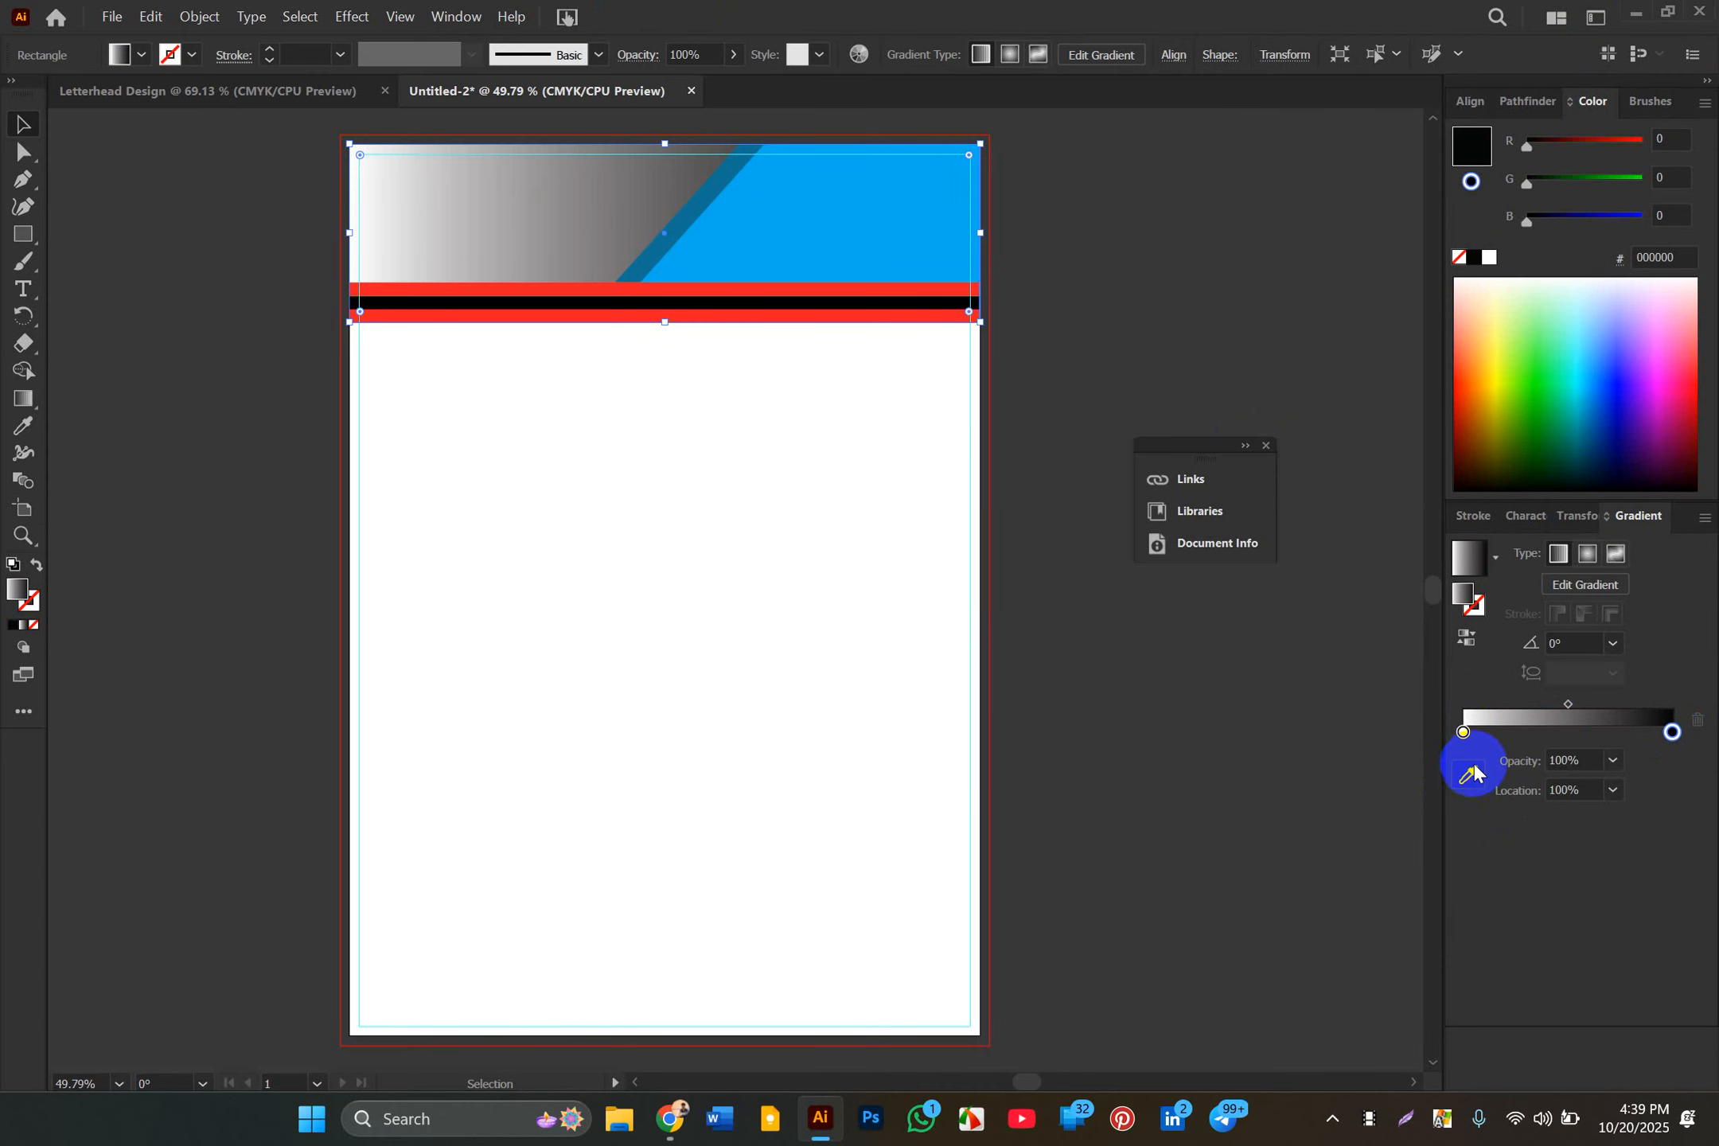
pyautogui.click(1671, 731)
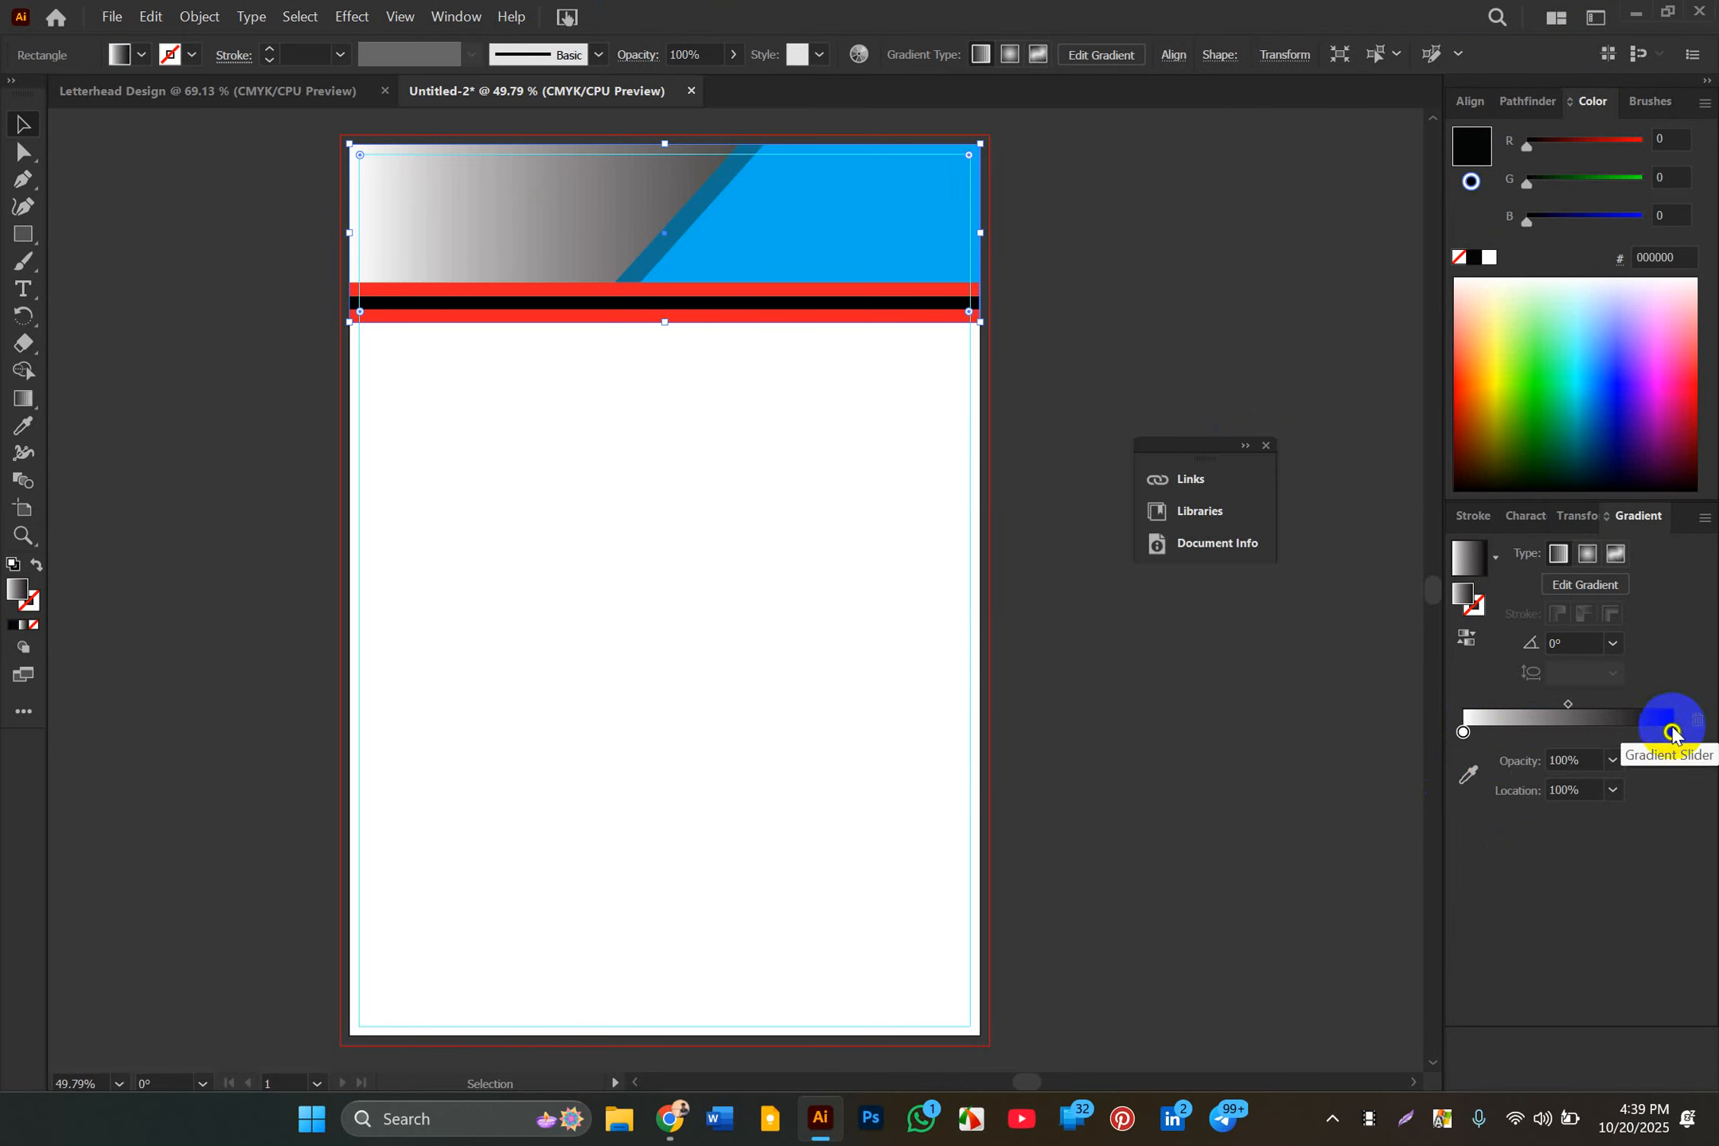
pyautogui.moveTo(1671, 730); pyautogui.dragTo(1668, 730)
pyautogui.doubleClick(1668, 730)
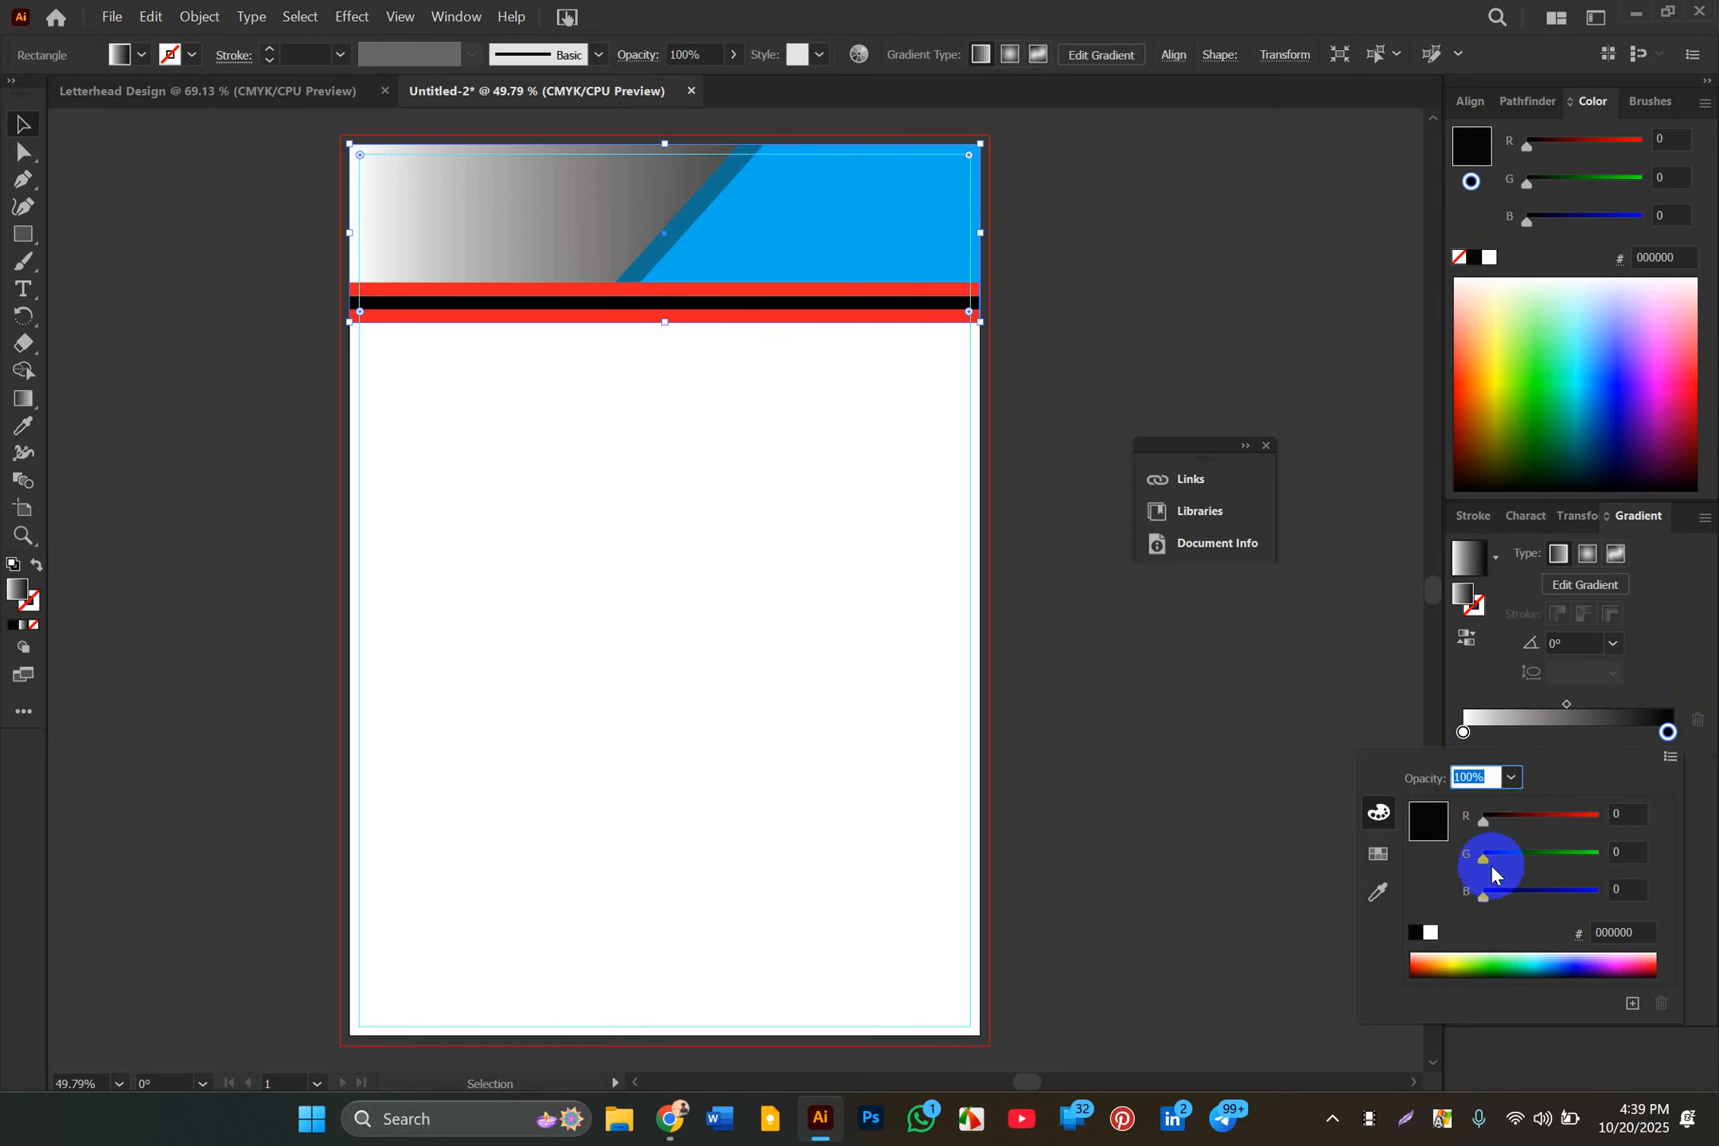
pyautogui.moveTo(1484, 829); pyautogui.dragTo(1537, 832)
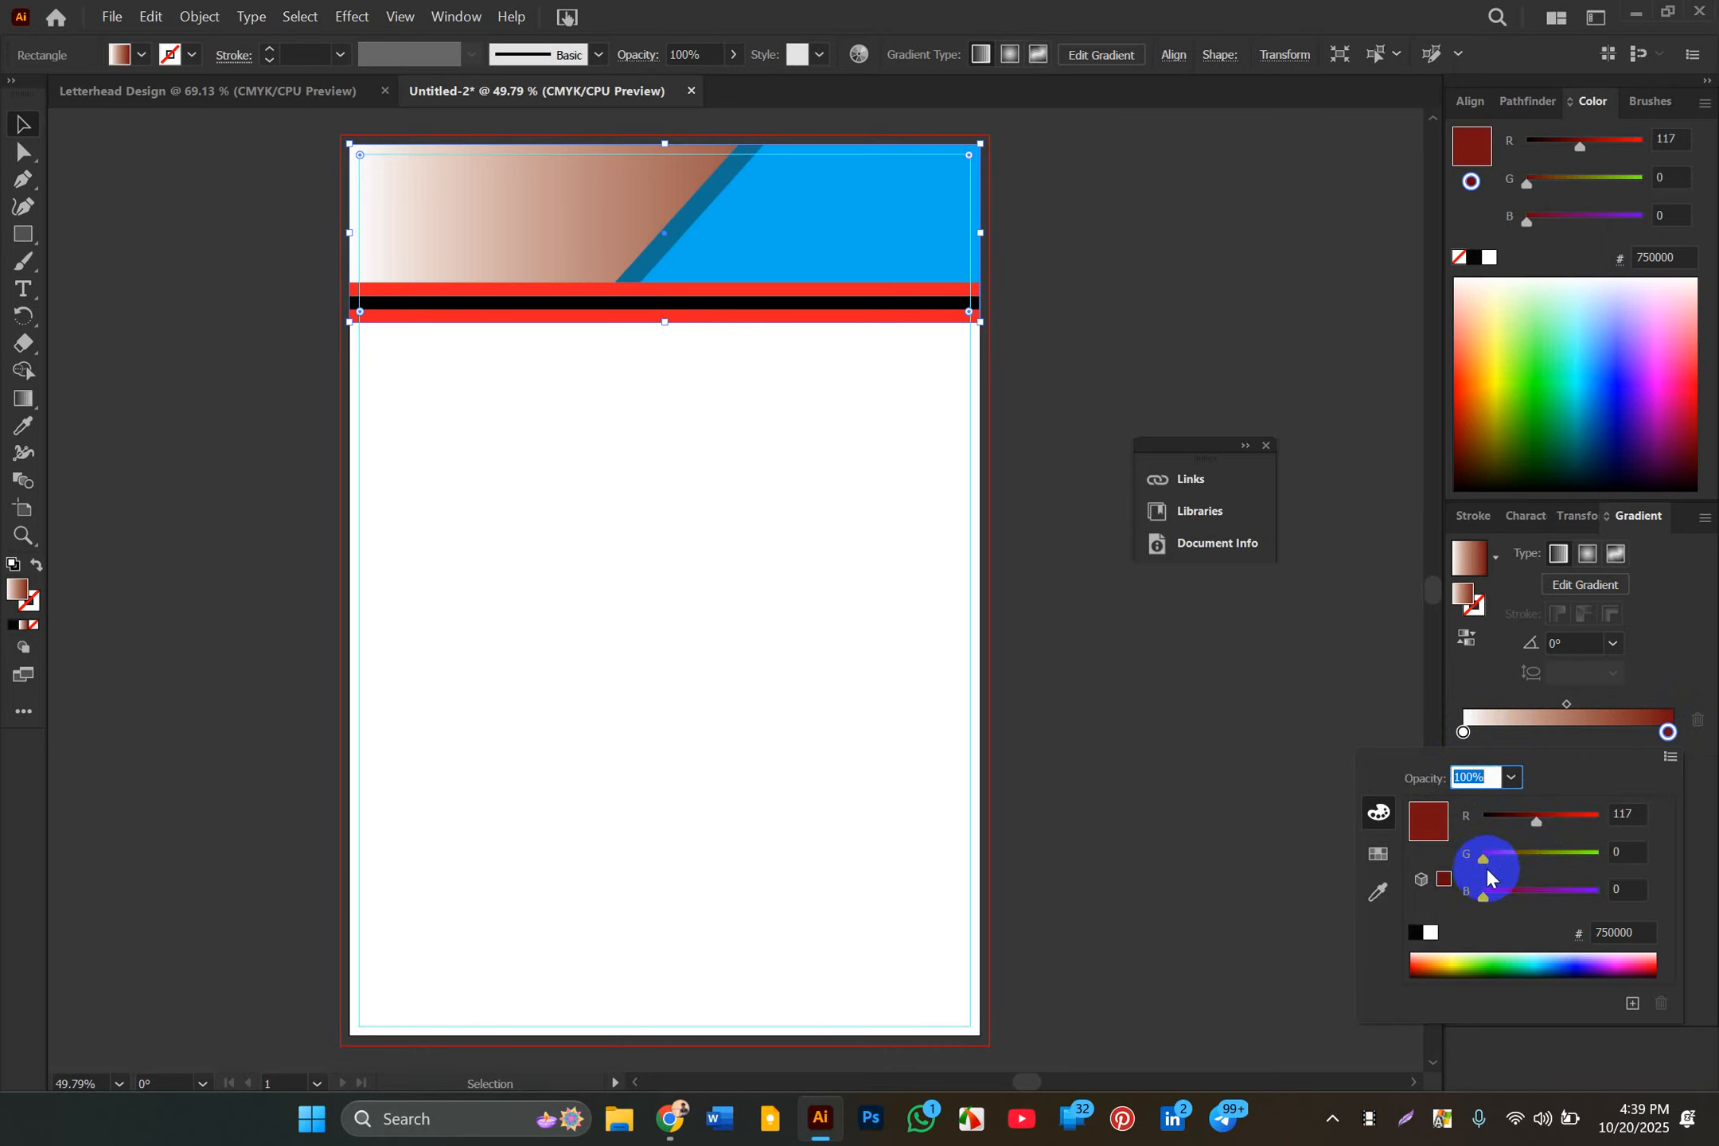
pyautogui.moveTo(1483, 858); pyautogui.dragTo(1525, 860)
pyautogui.click(1425, 825)
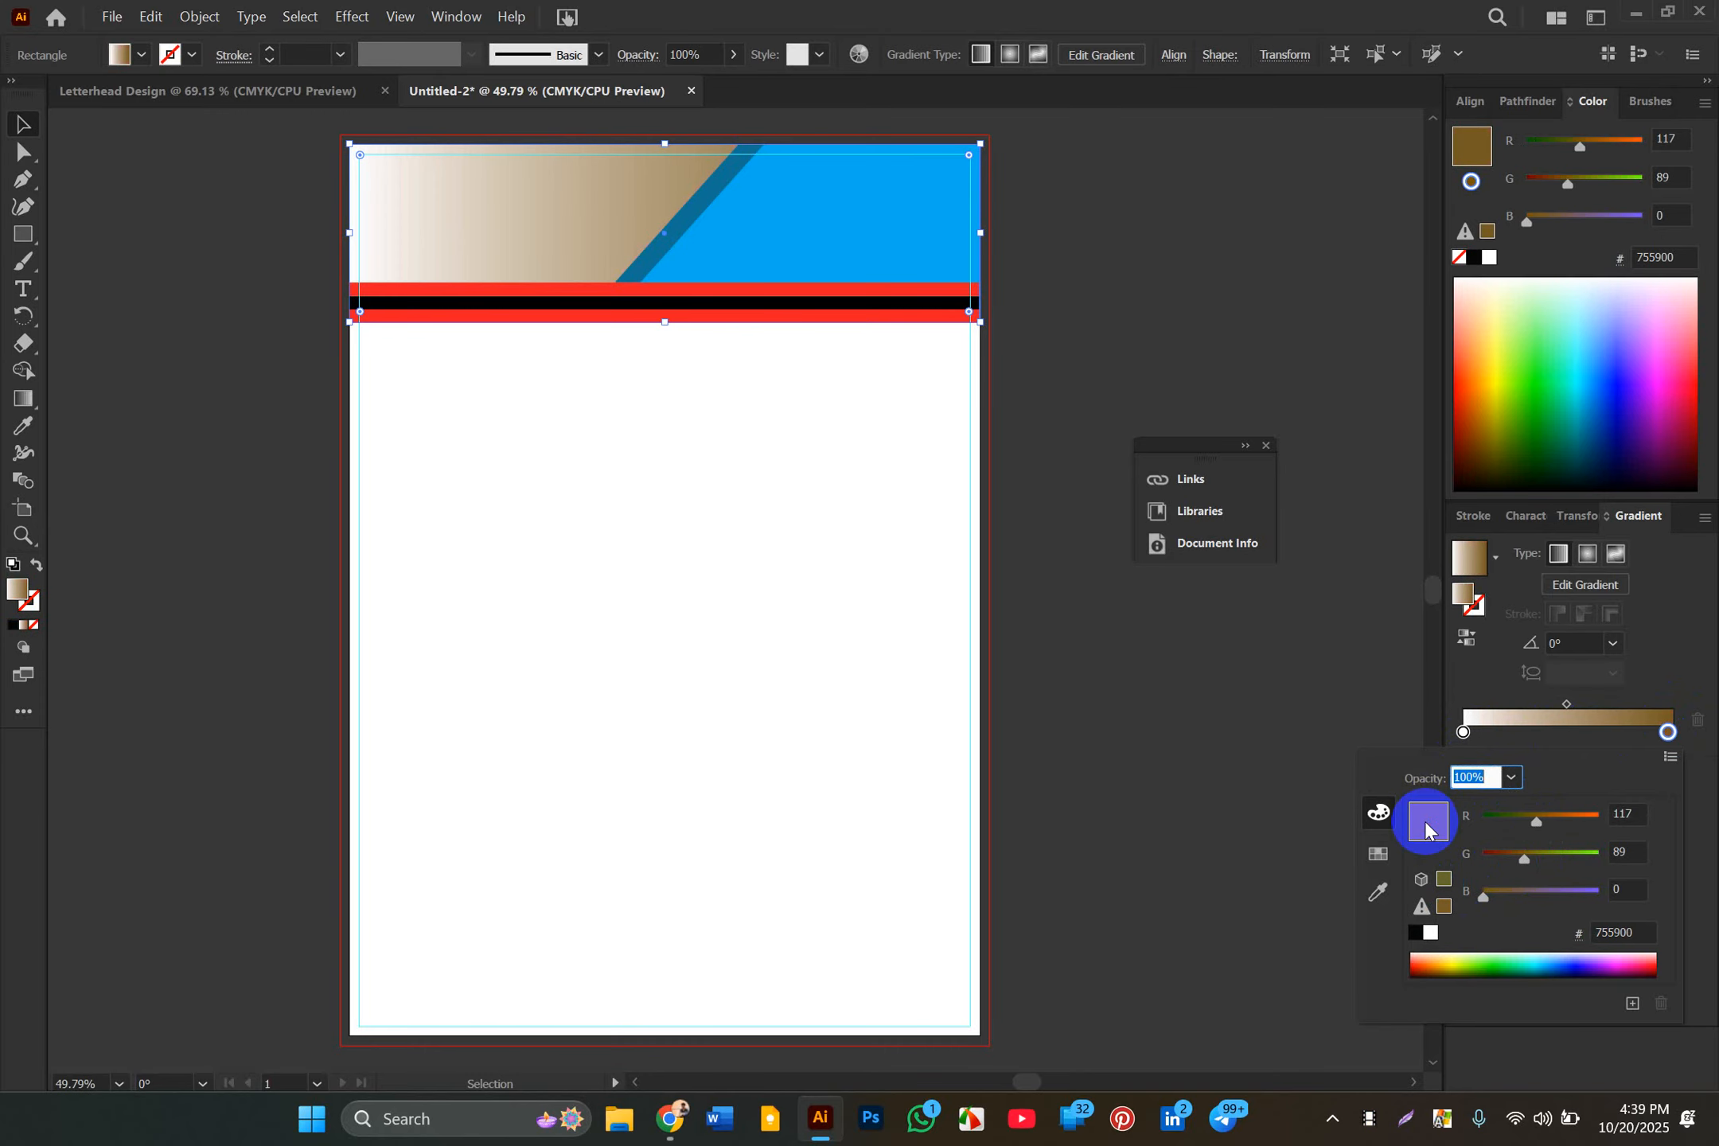
pyautogui.click(1376, 812)
pyautogui.click(1380, 854)
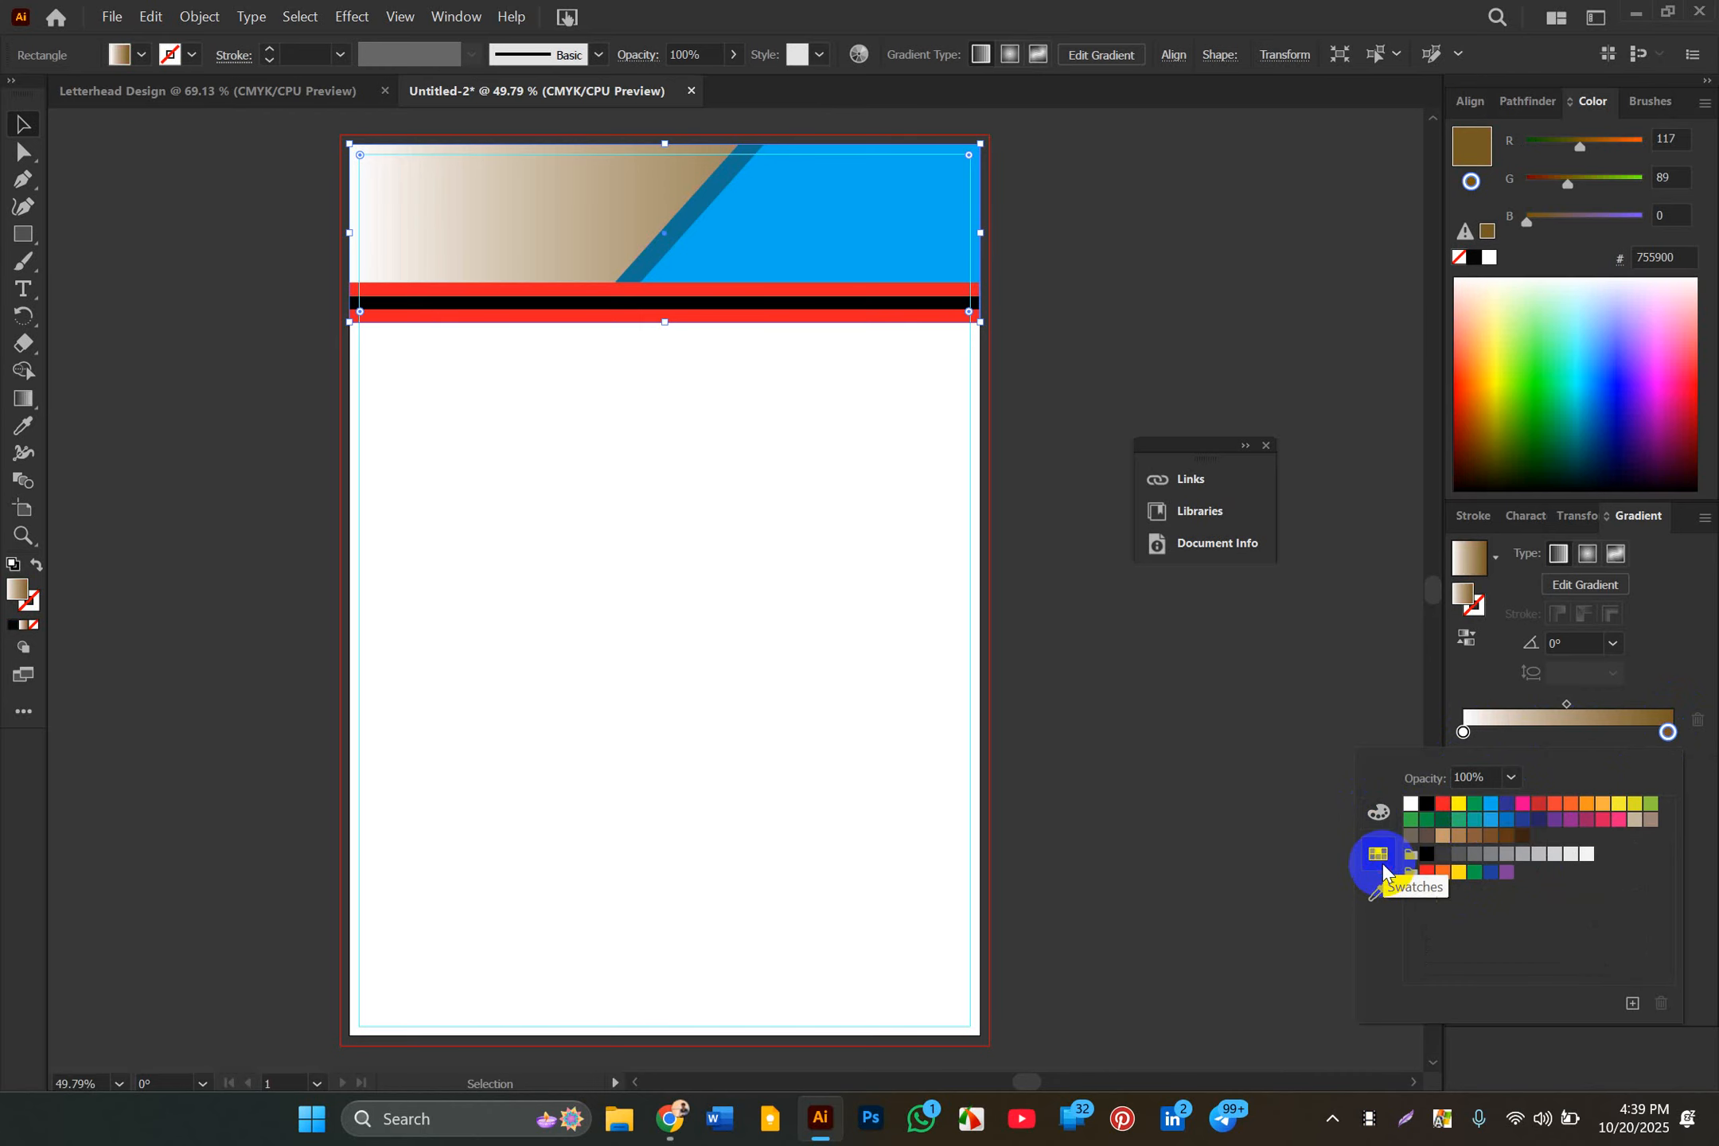
pyautogui.click(1490, 805)
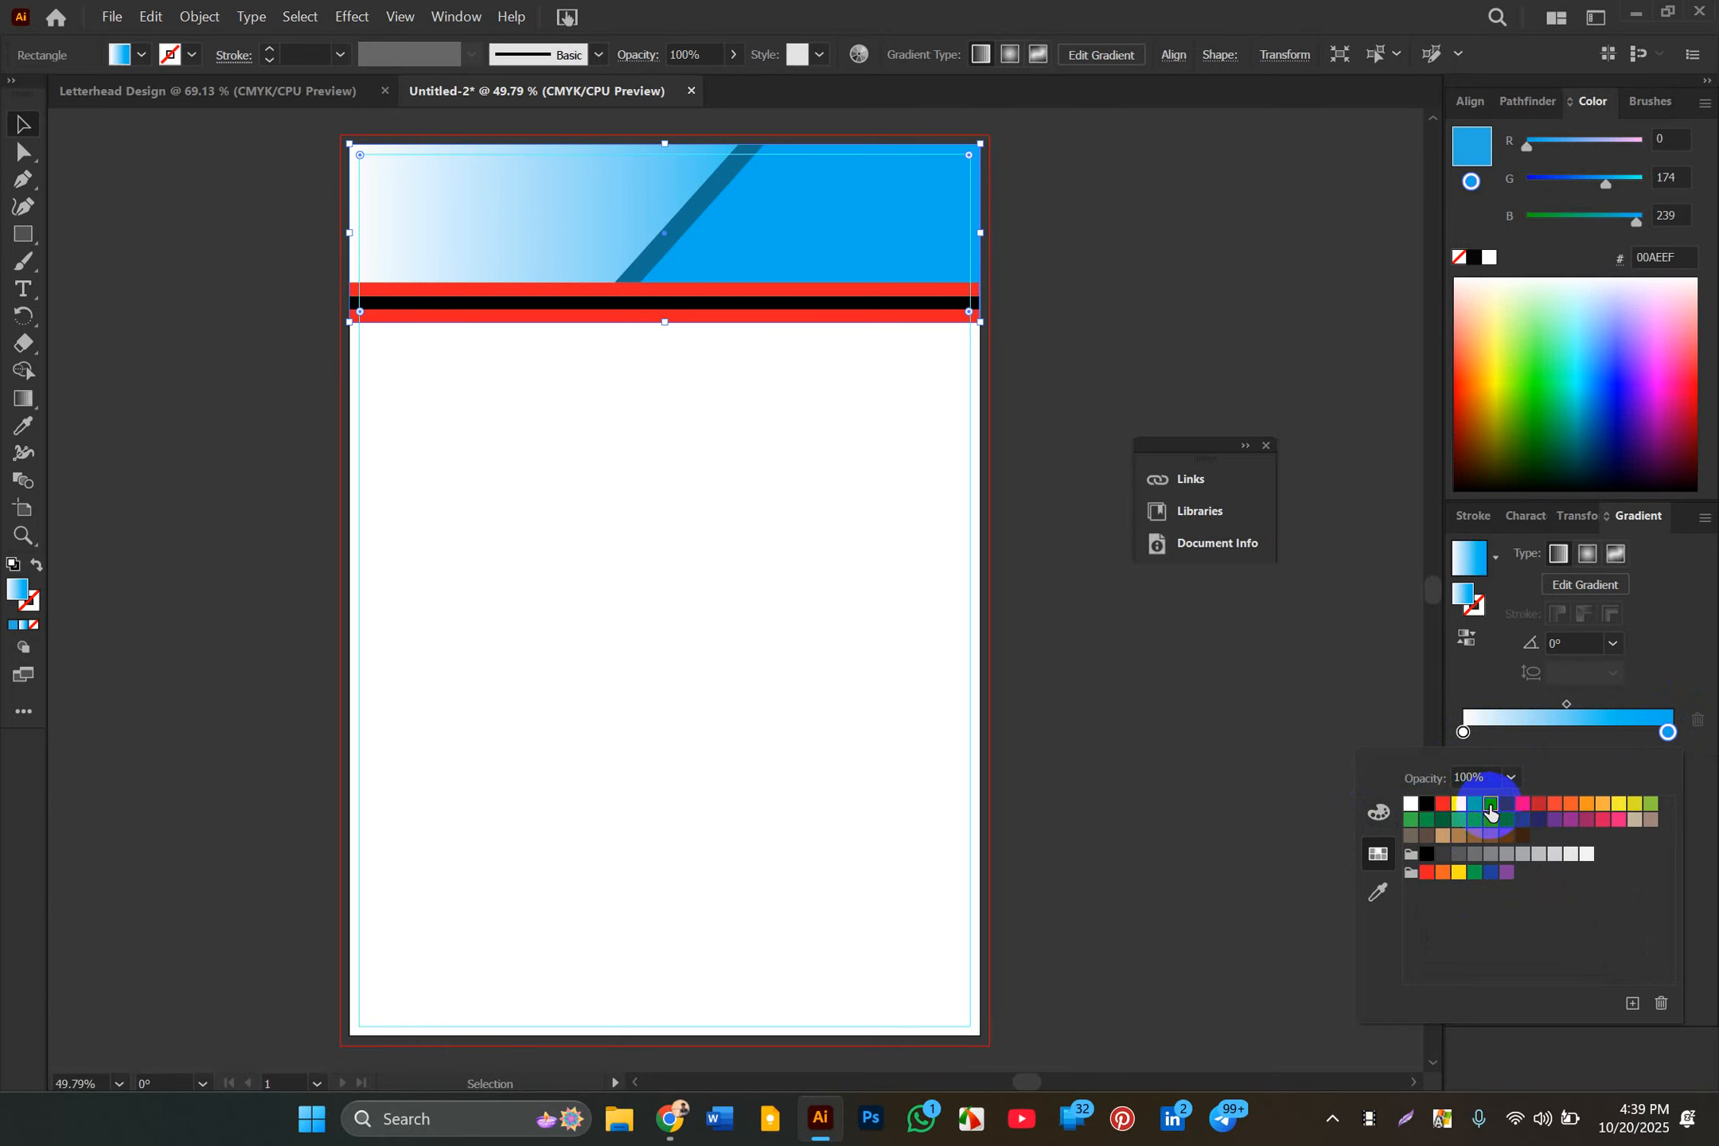
# Step: Recolour the white start stop of the header gradient with the magenta swatch (EC008C) and clear the selection
pyautogui.moveTo(1620, 803); pyautogui.dragTo(1462, 733)
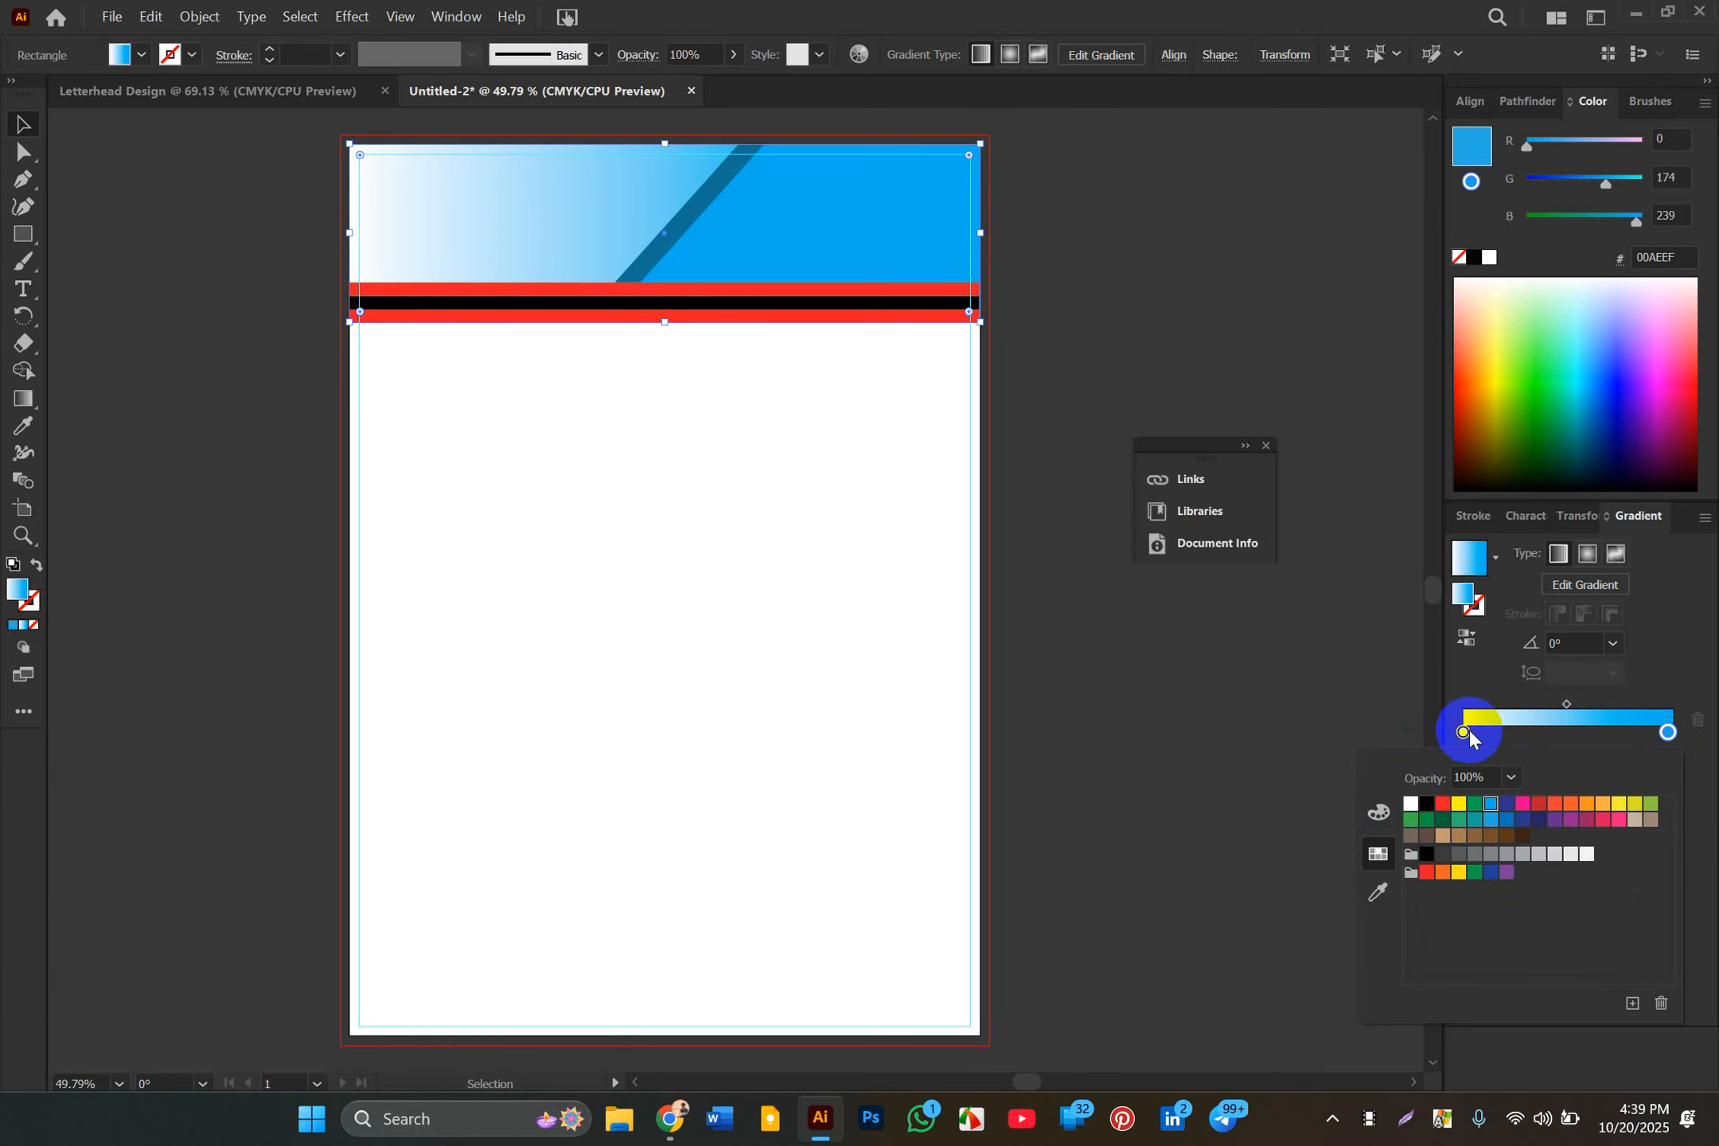
pyautogui.click(1462, 733)
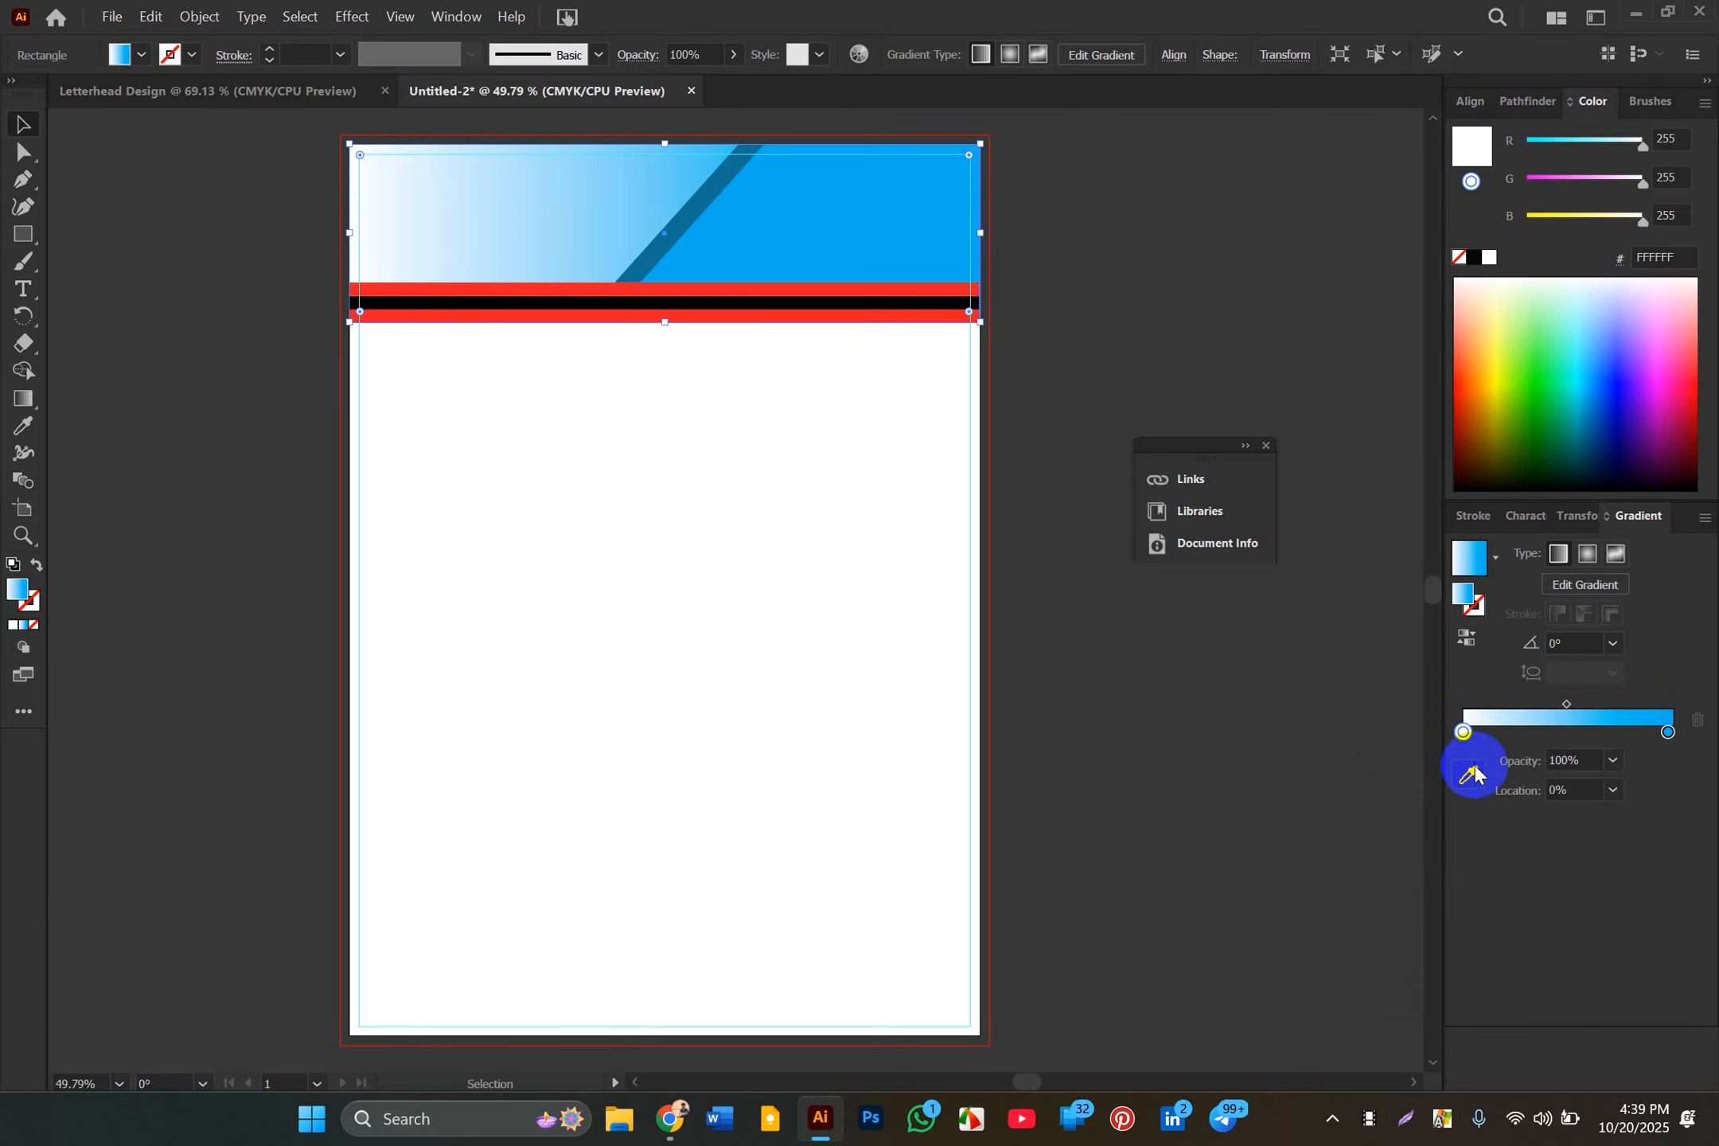
pyautogui.doubleClick(1464, 732)
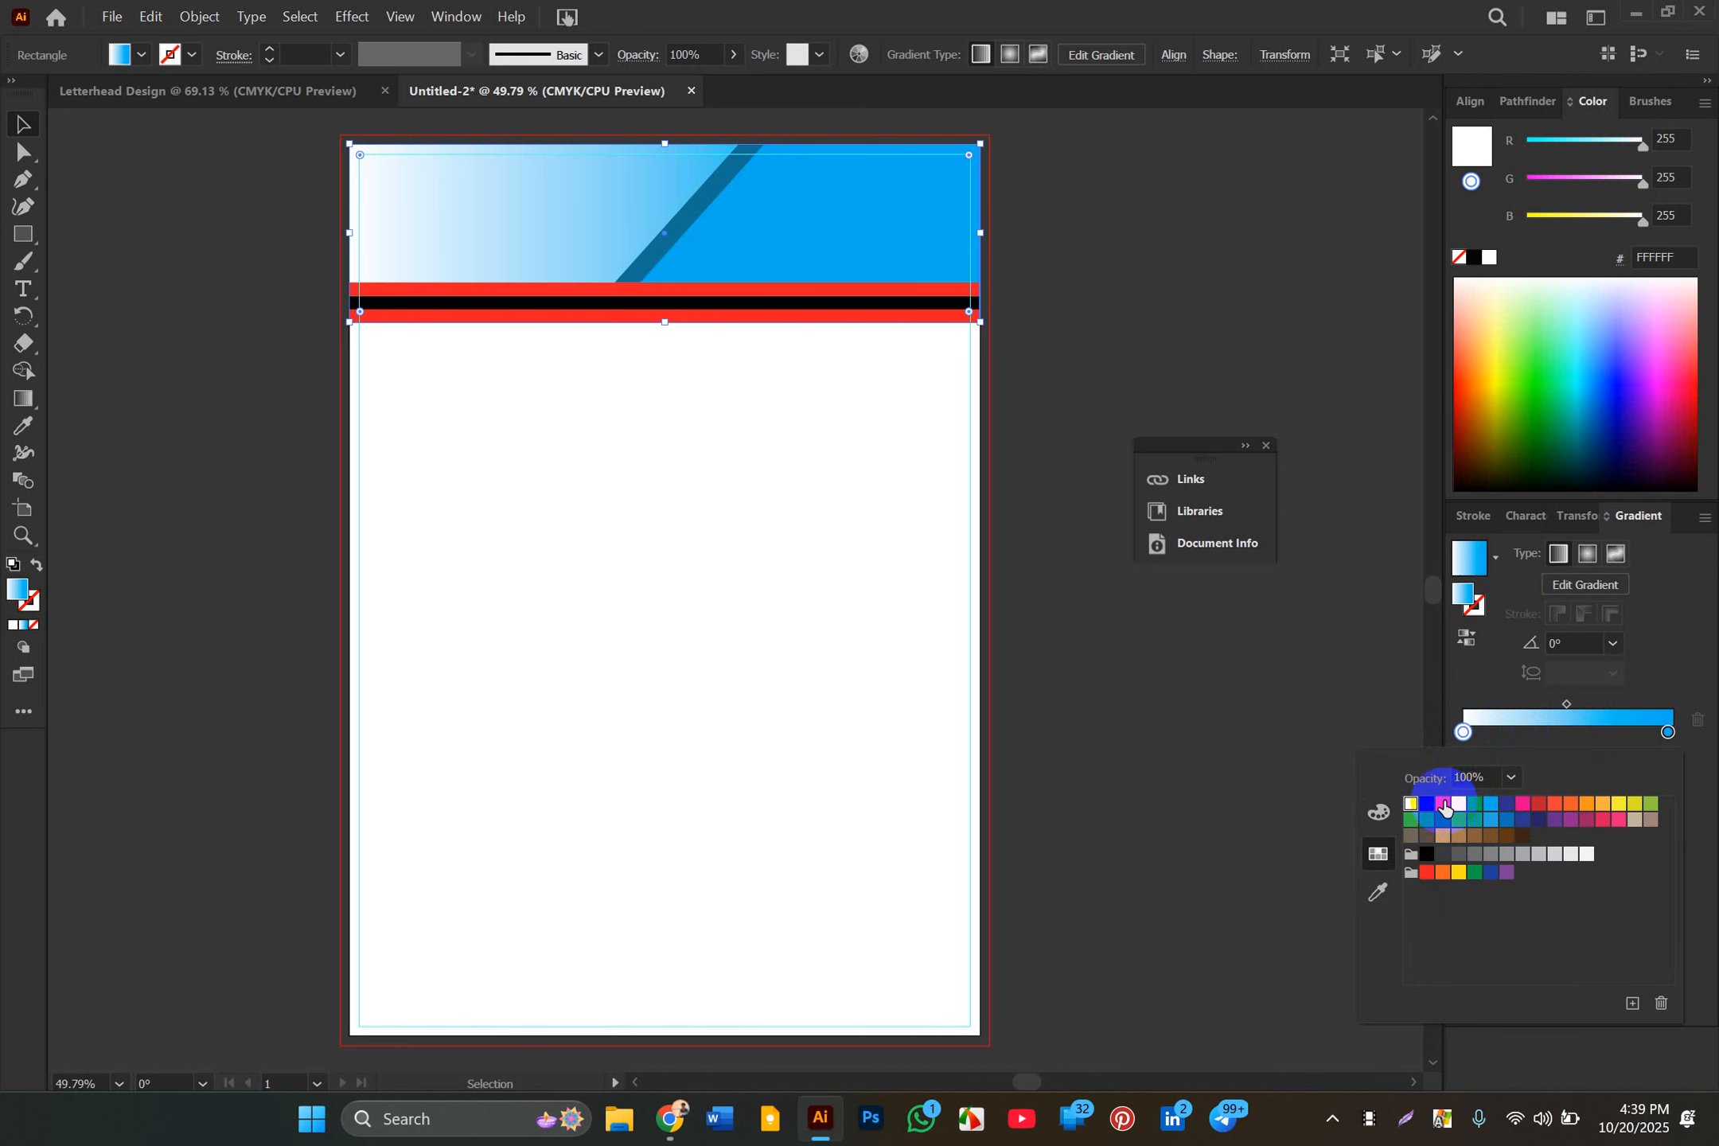
pyautogui.click(1444, 804)
pyautogui.click(1467, 805)
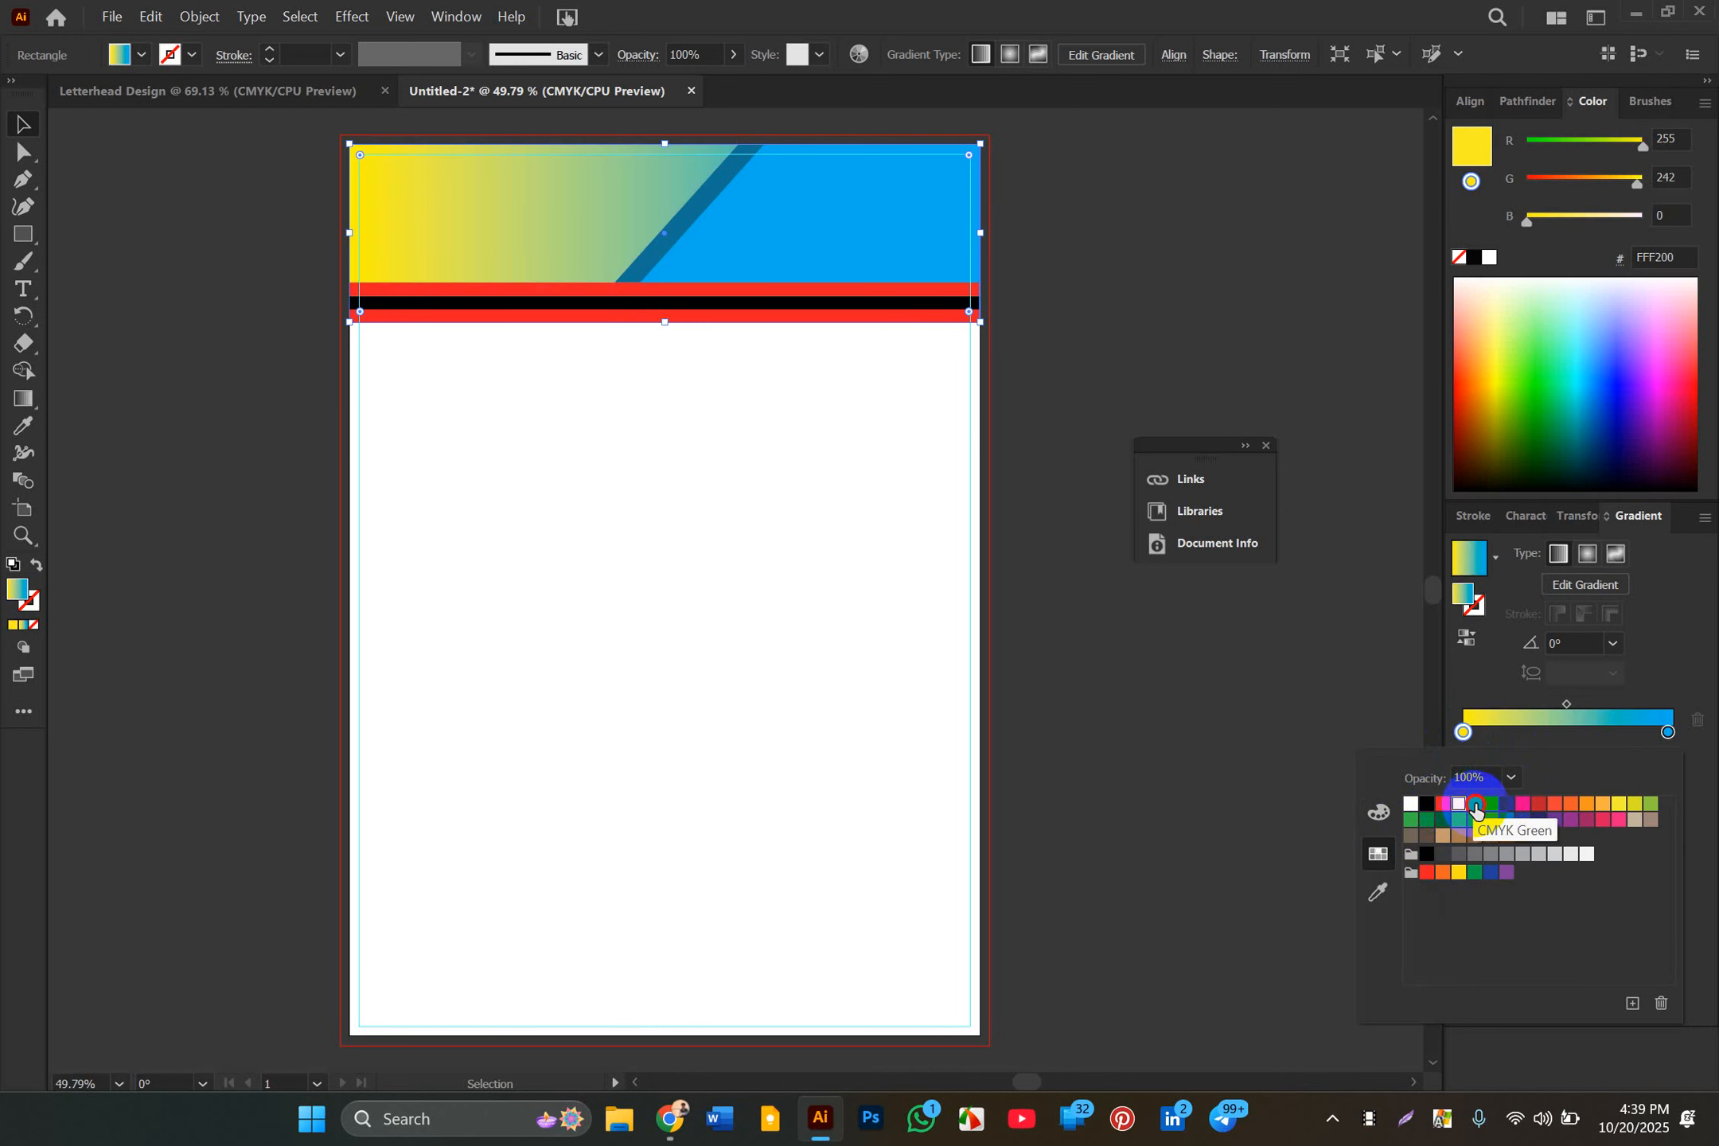
pyautogui.click(1480, 808)
pyautogui.click(1485, 810)
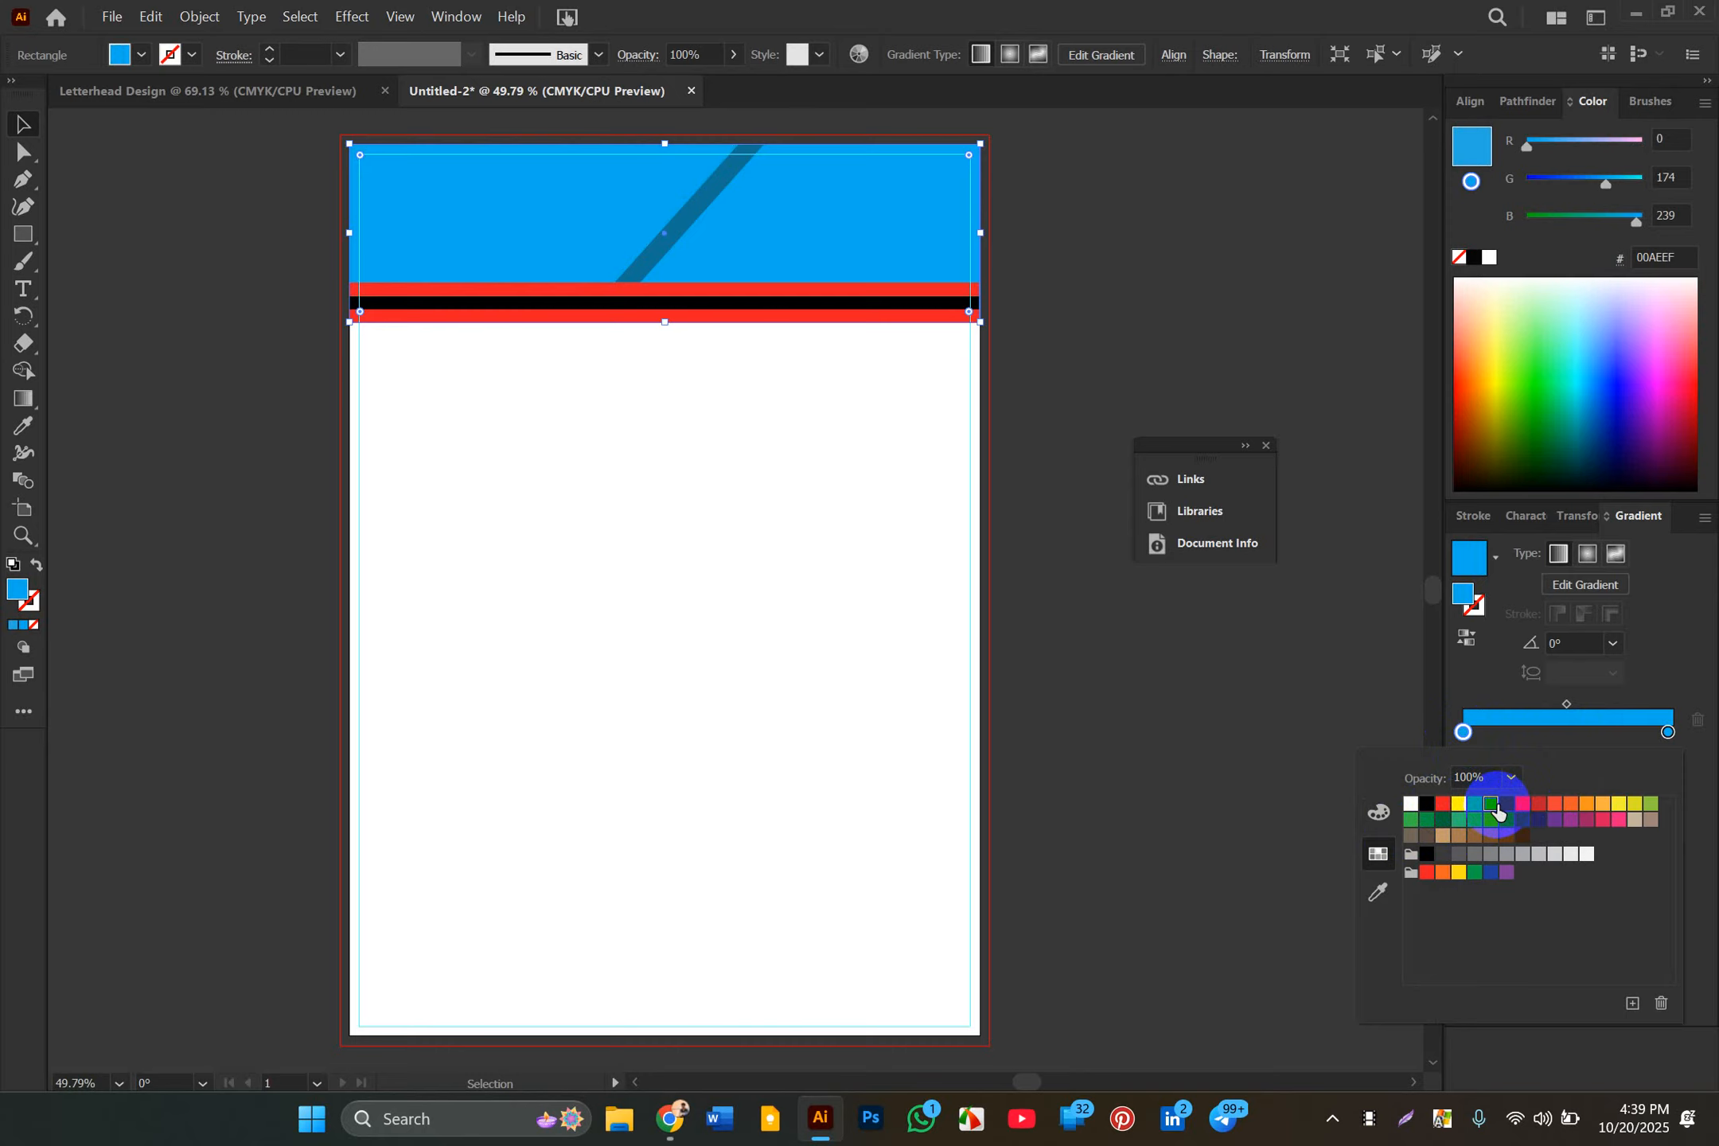
pyautogui.click(1522, 804)
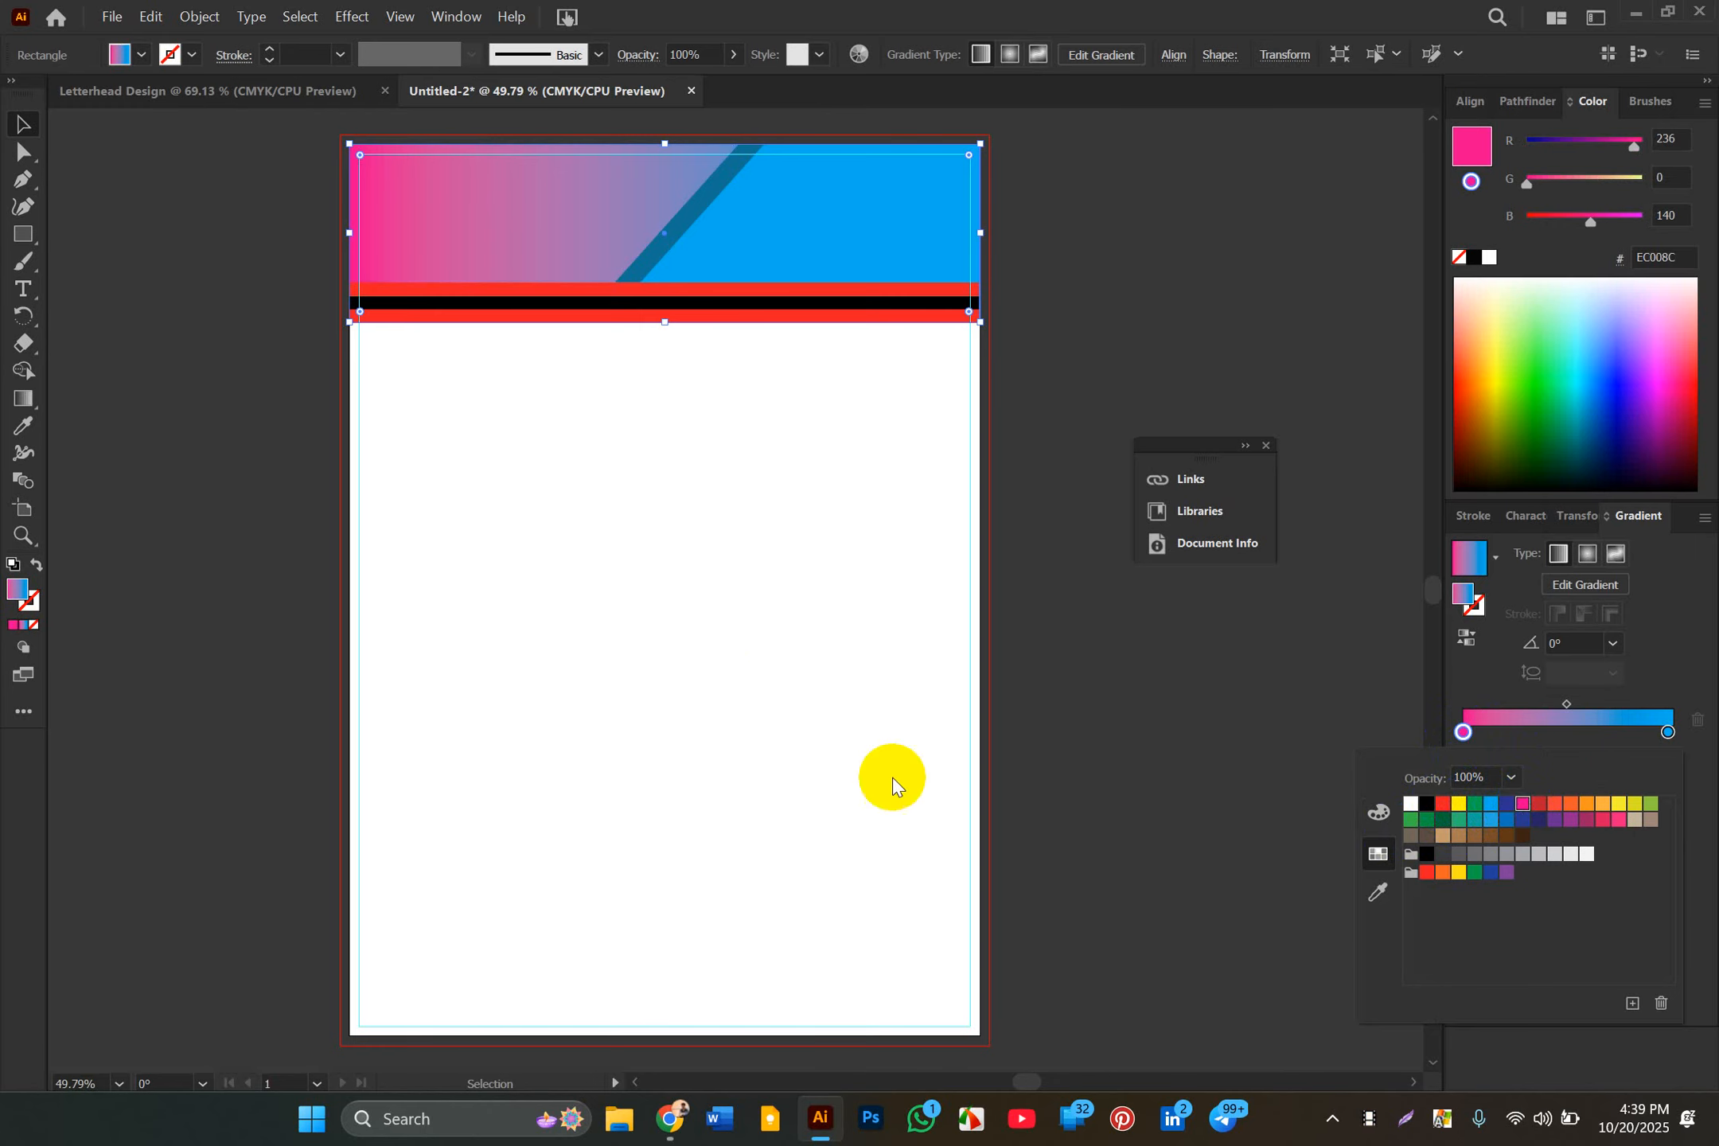
pyautogui.click(1449, 691)
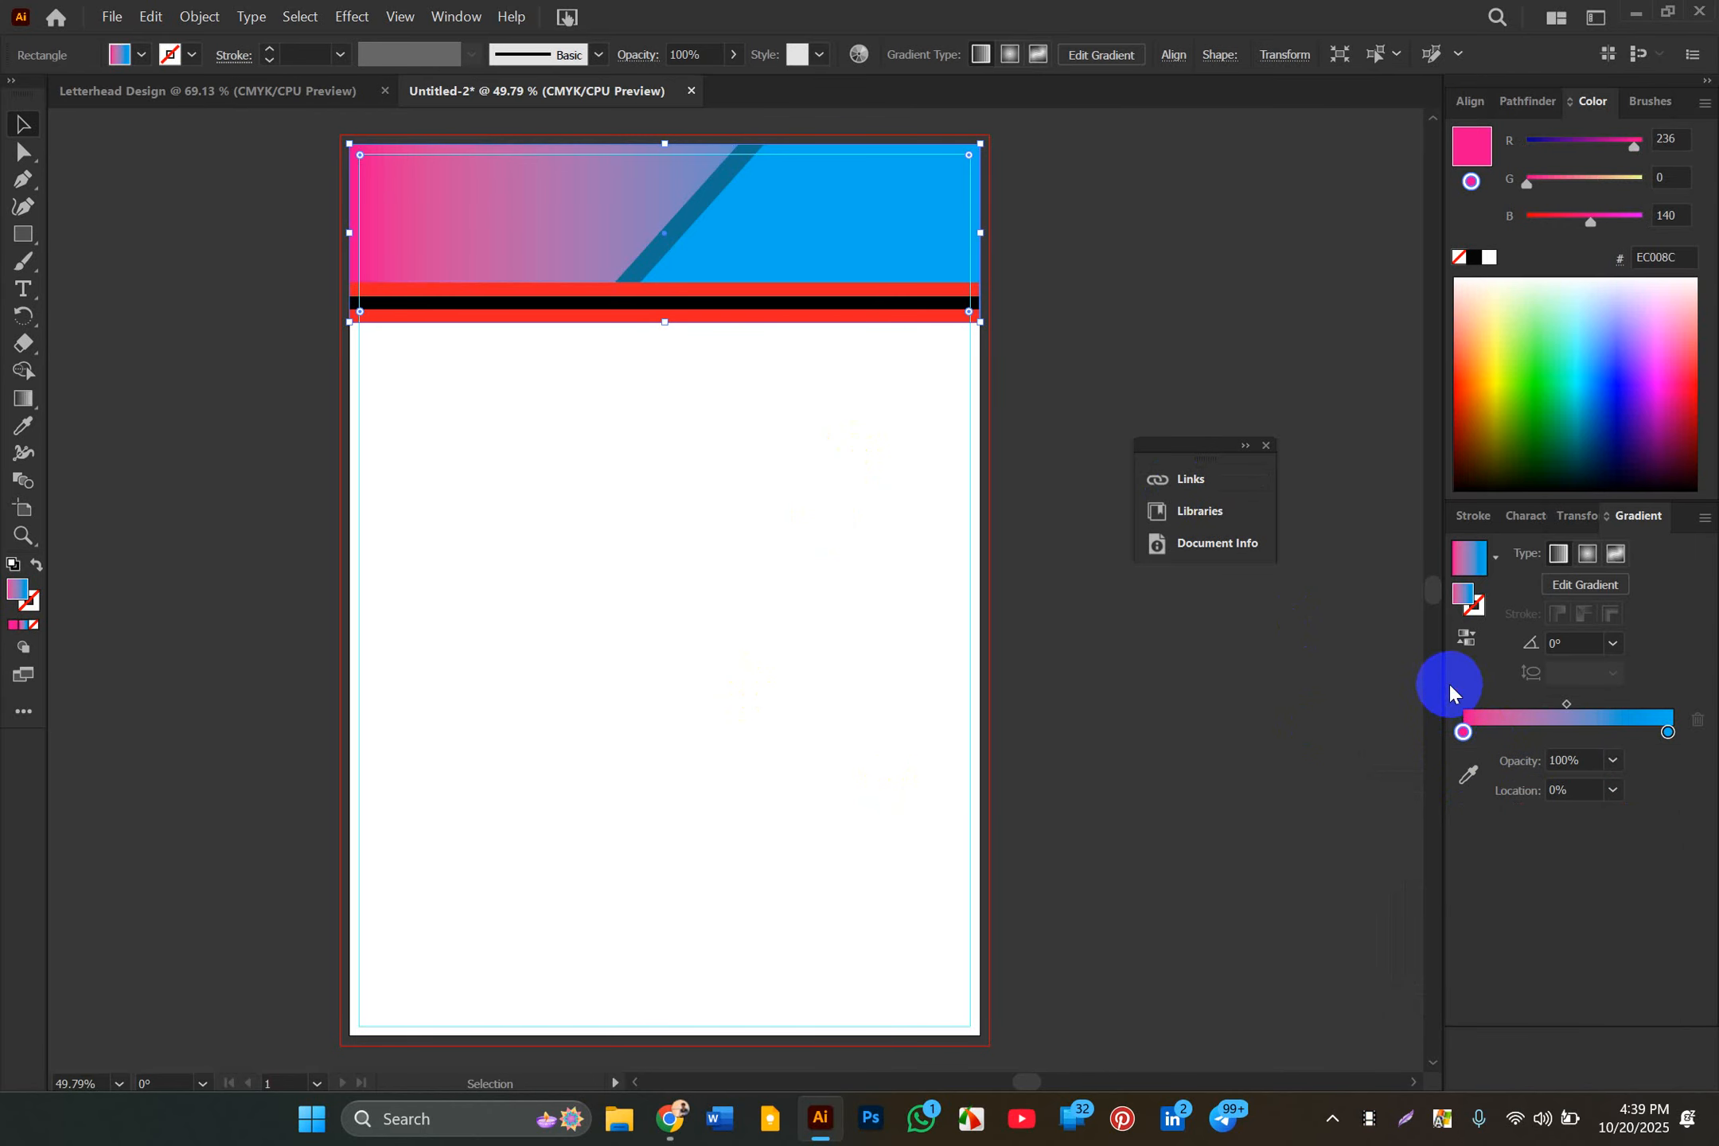
pyautogui.click(1024, 518)
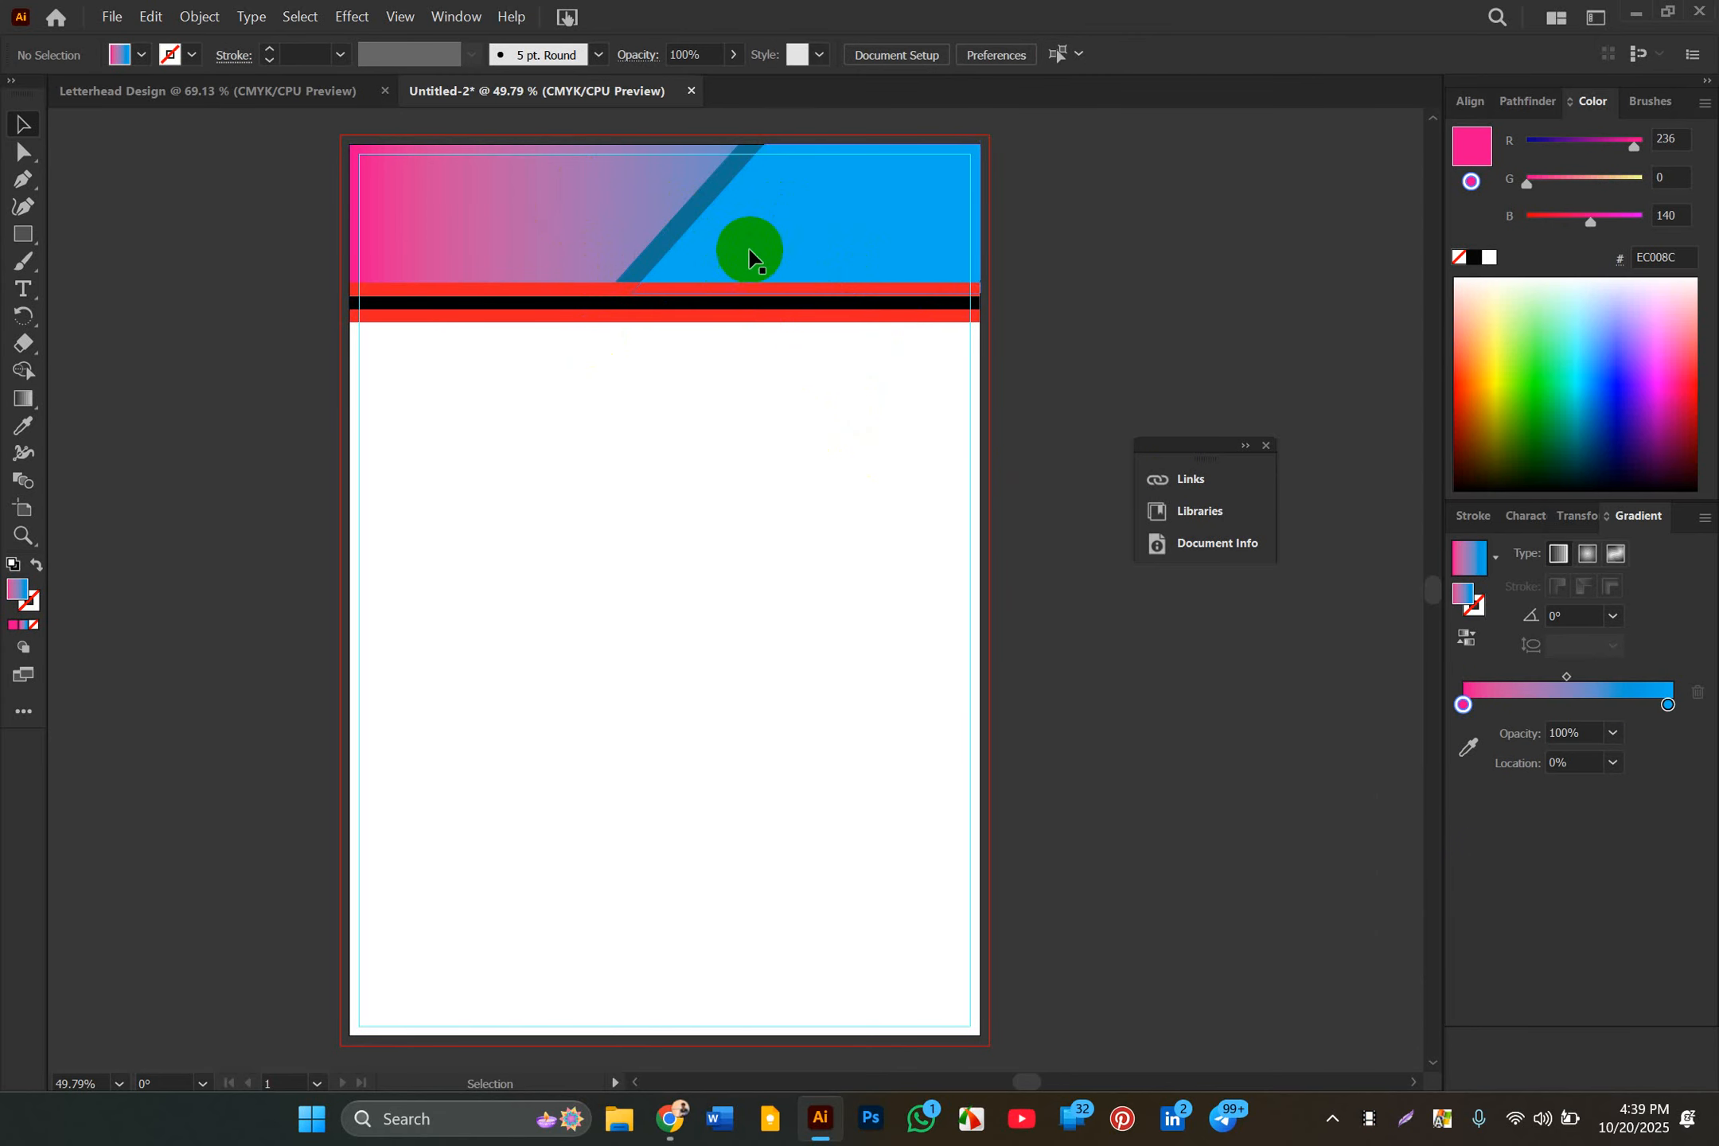
pyautogui.click(748, 255)
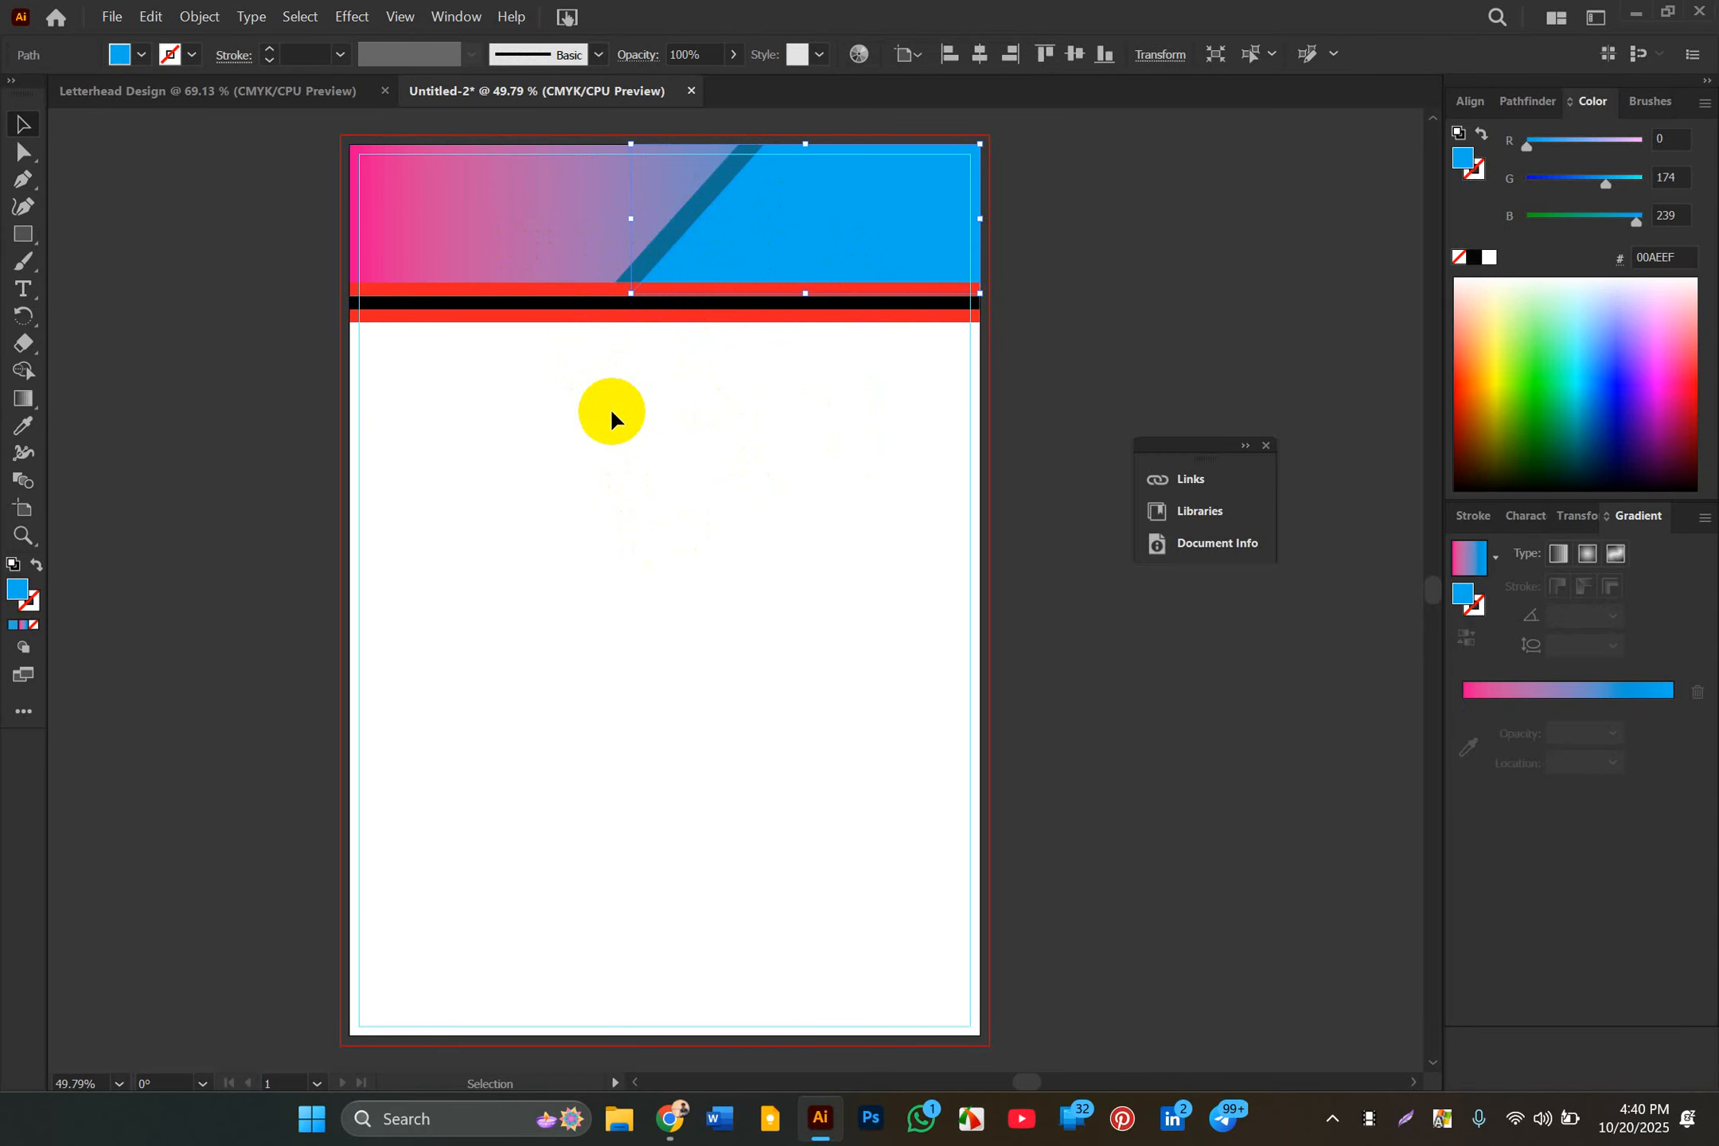
pyautogui.click(698, 238)
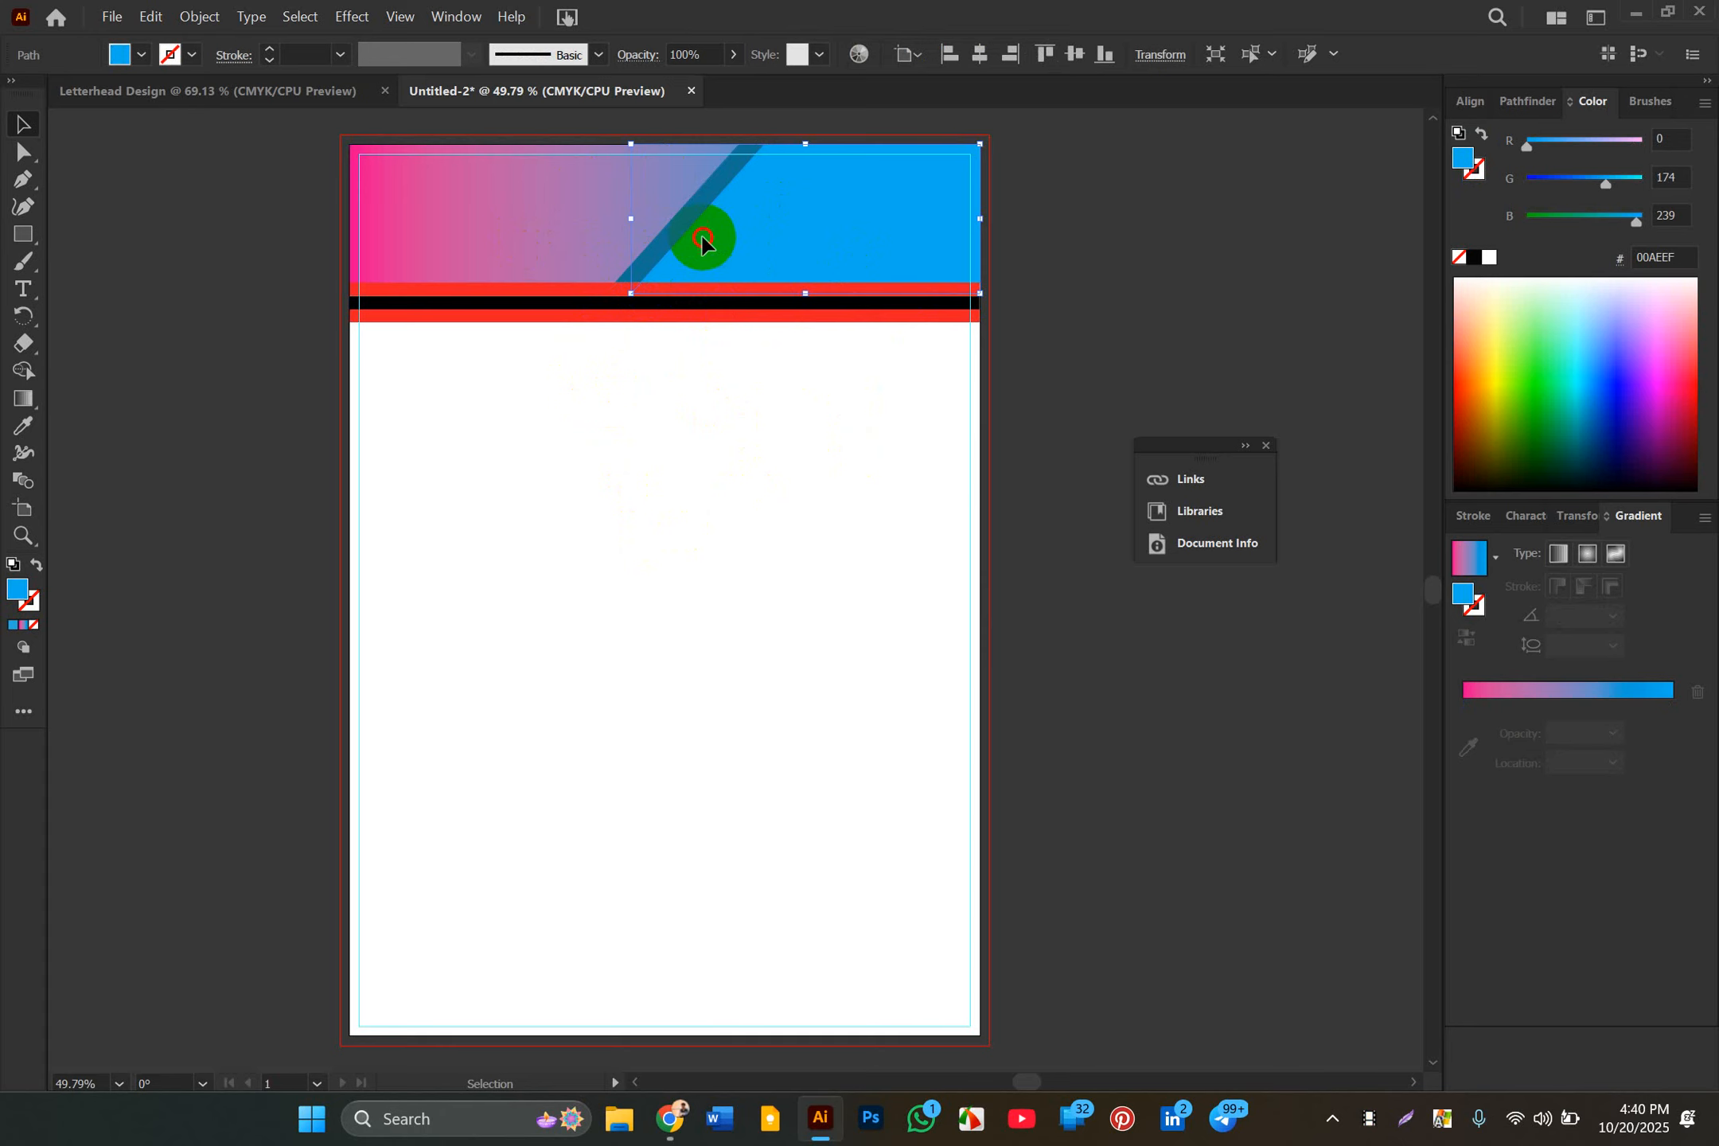
pyautogui.click(650, 251)
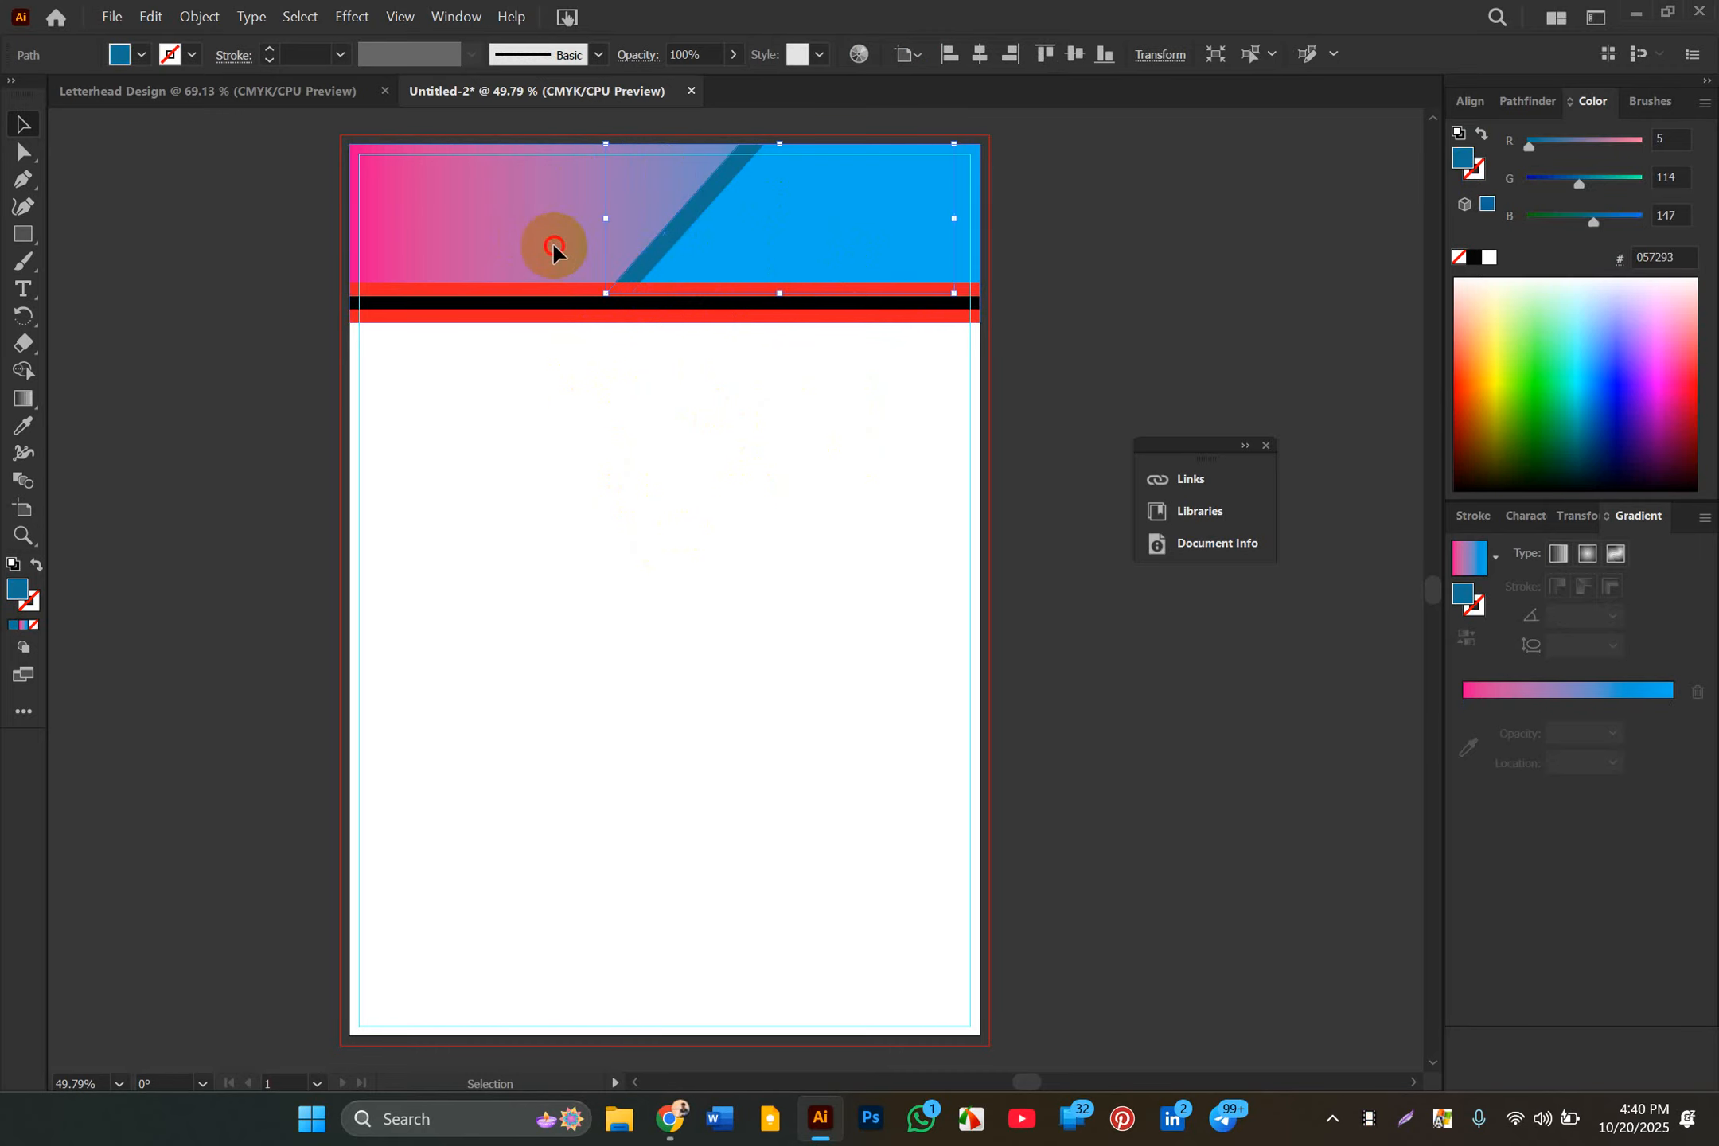
pyautogui.click(552, 241)
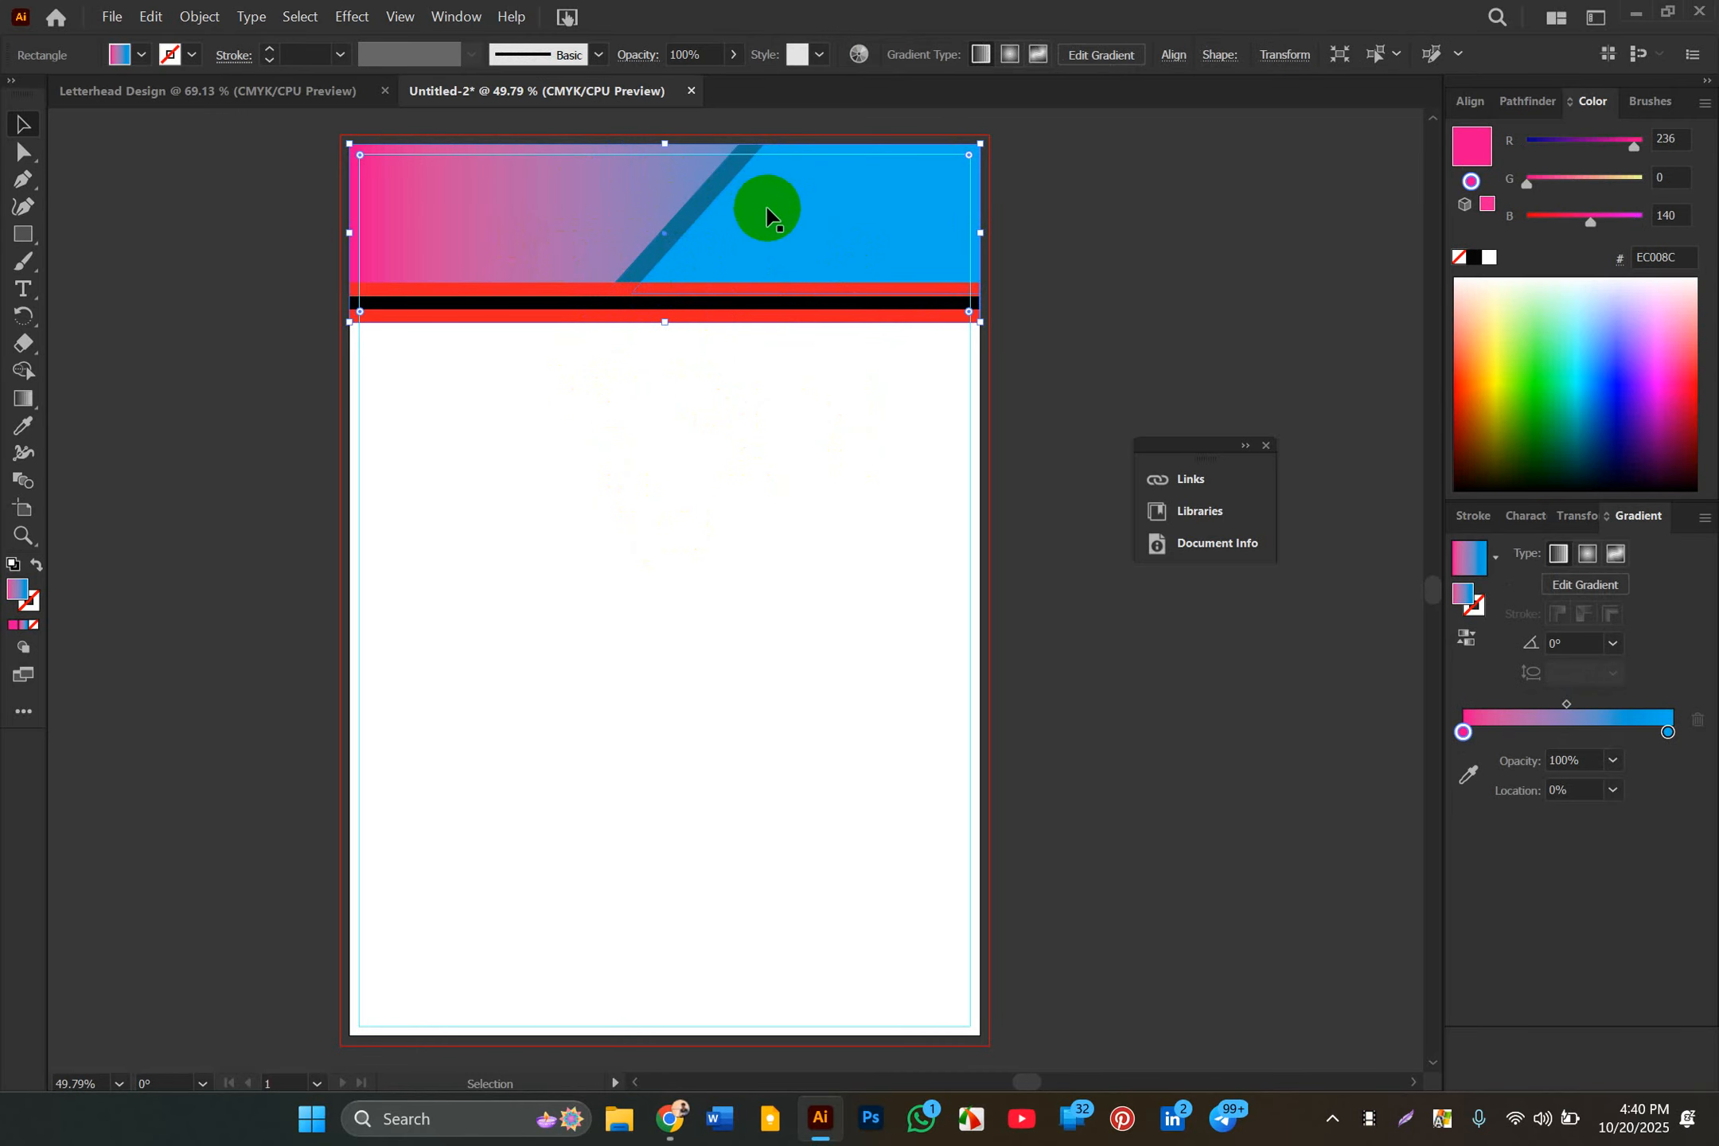
pyautogui.click(692, 225)
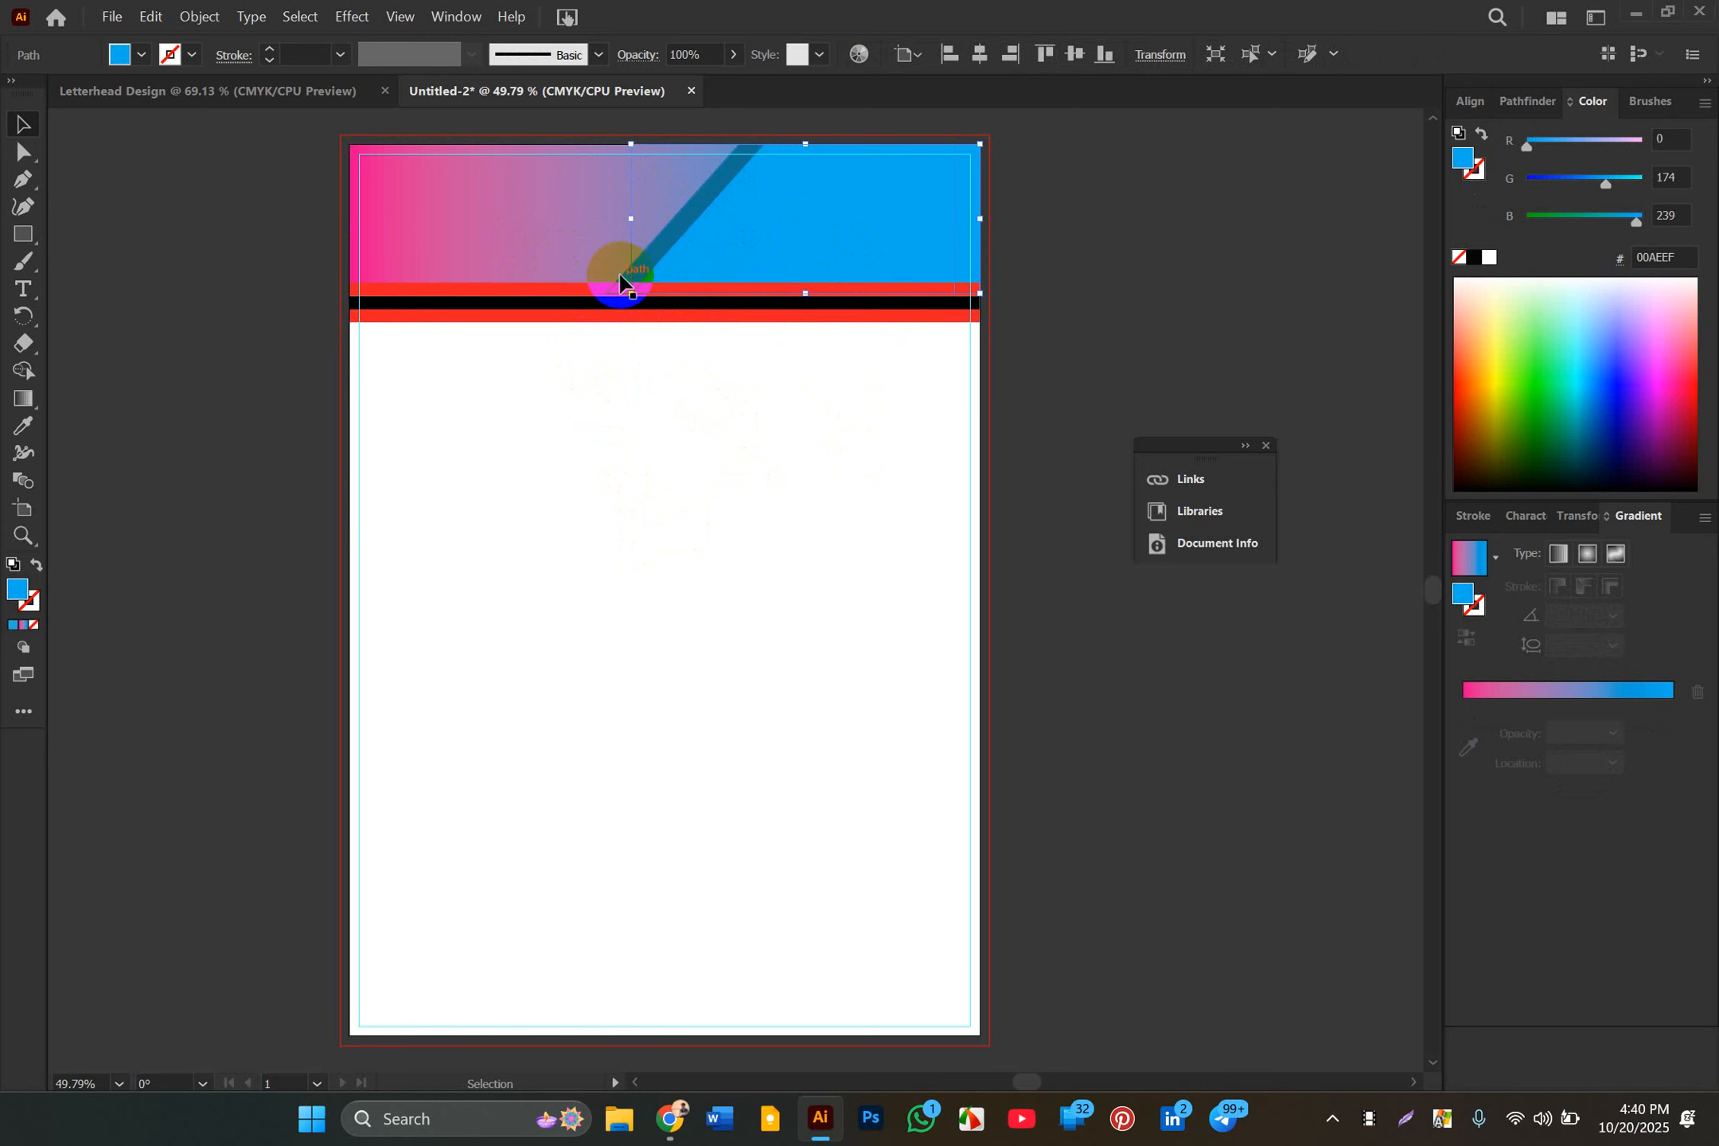
# Step: Try to reposition the dark-blue accent and the light-blue panel within the header, undoing each move and clearing the selection
pyautogui.moveTo(617, 284); pyautogui.dragTo(442, 205)
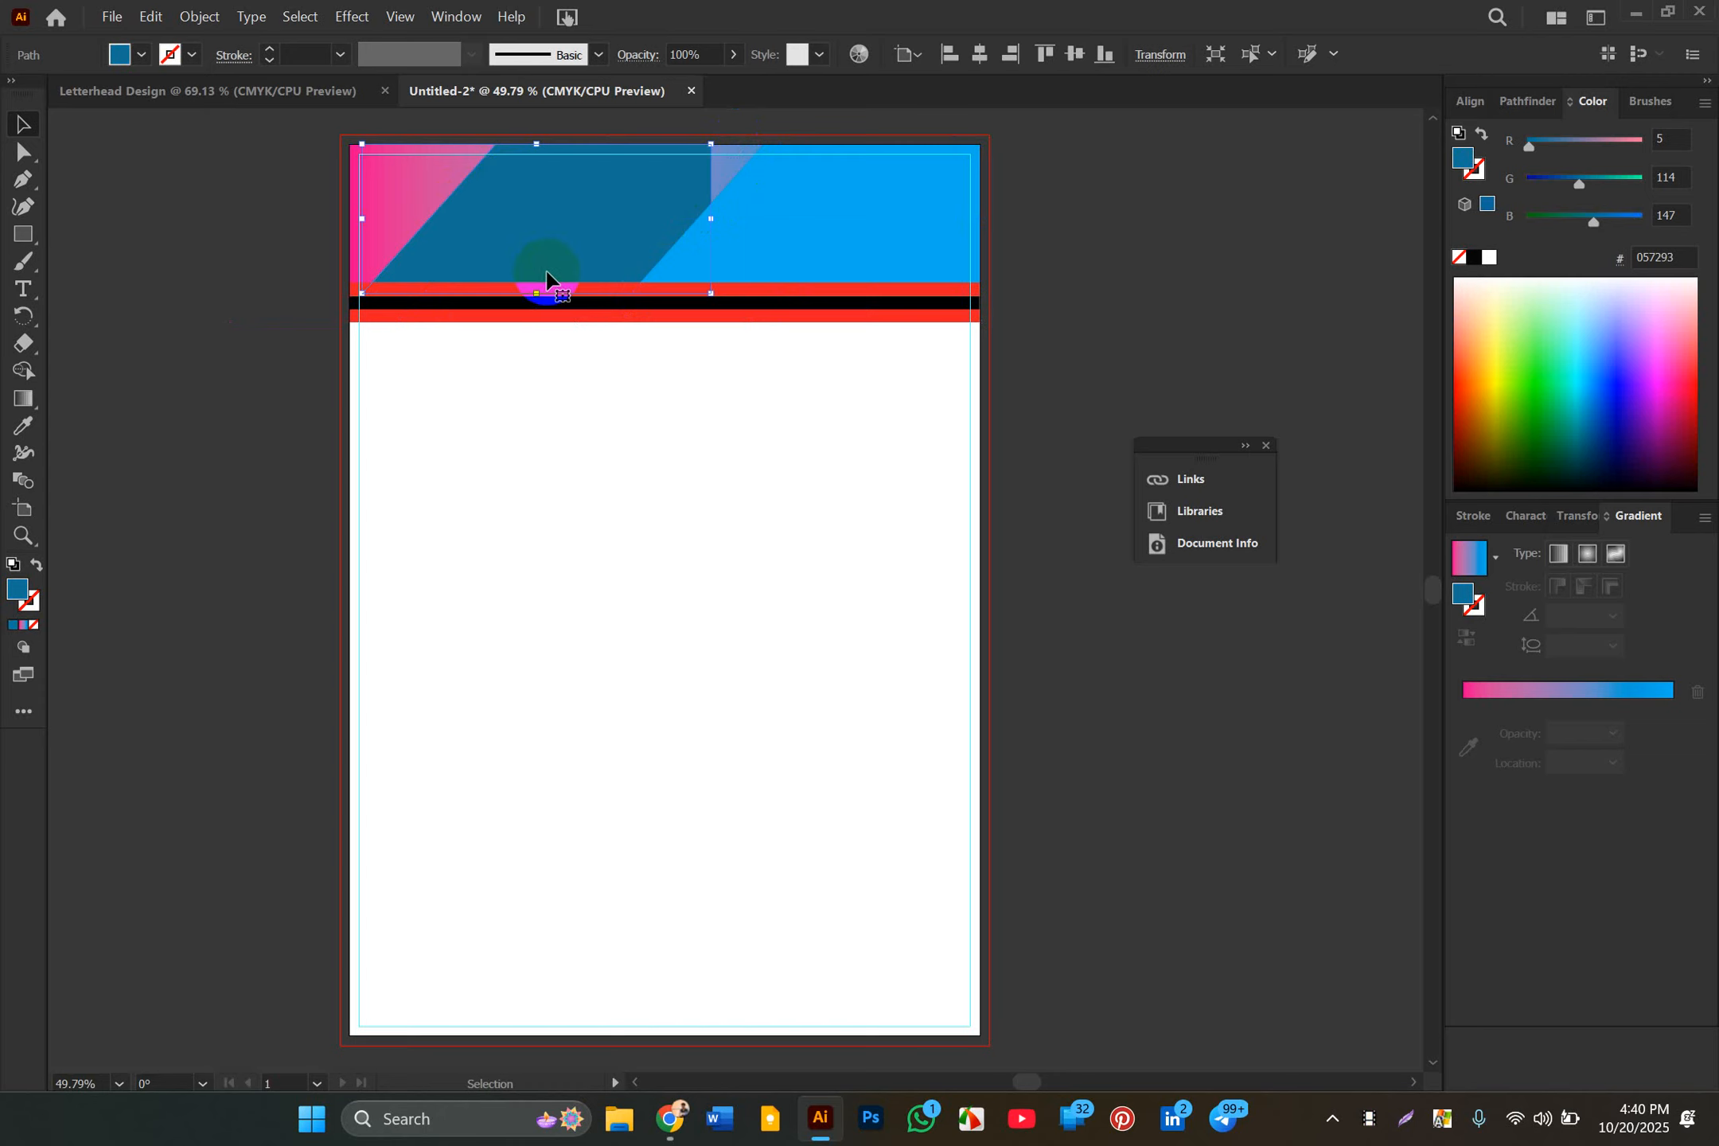
pyautogui.hotkey('ctrl', 'z')
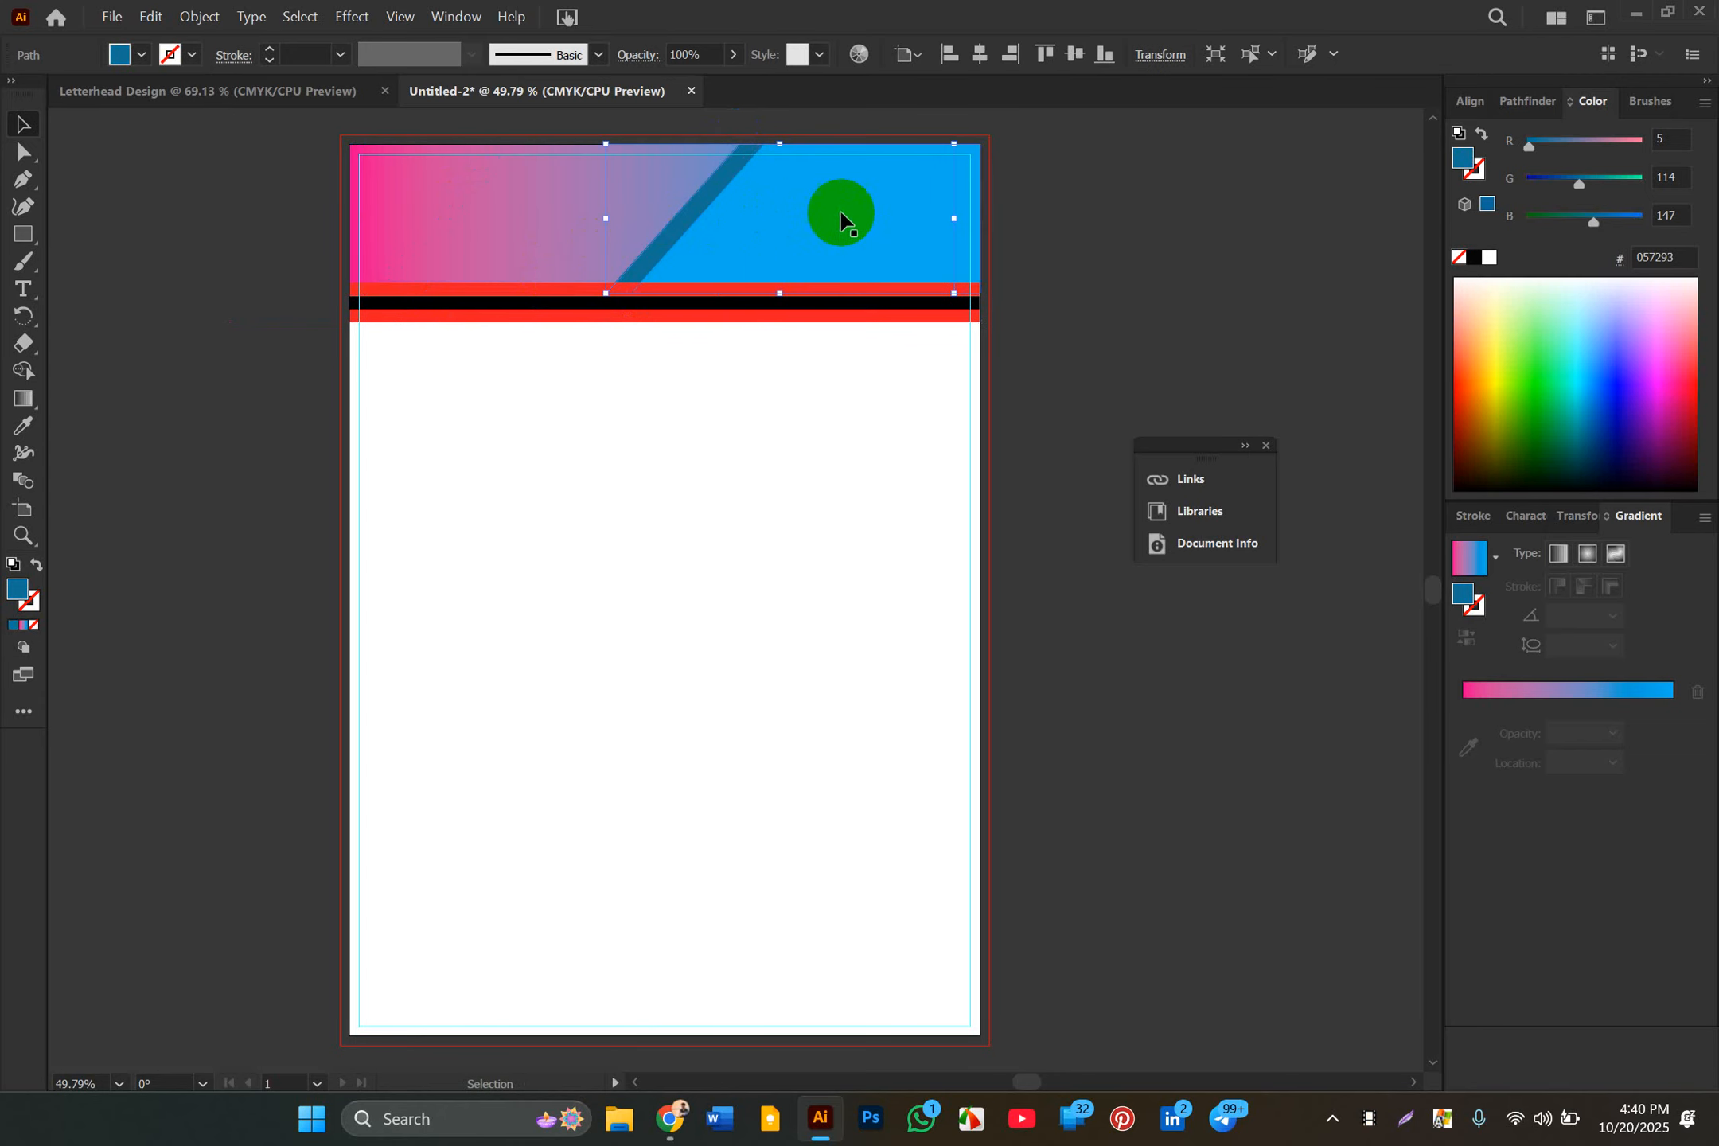
pyautogui.click(1059, 248)
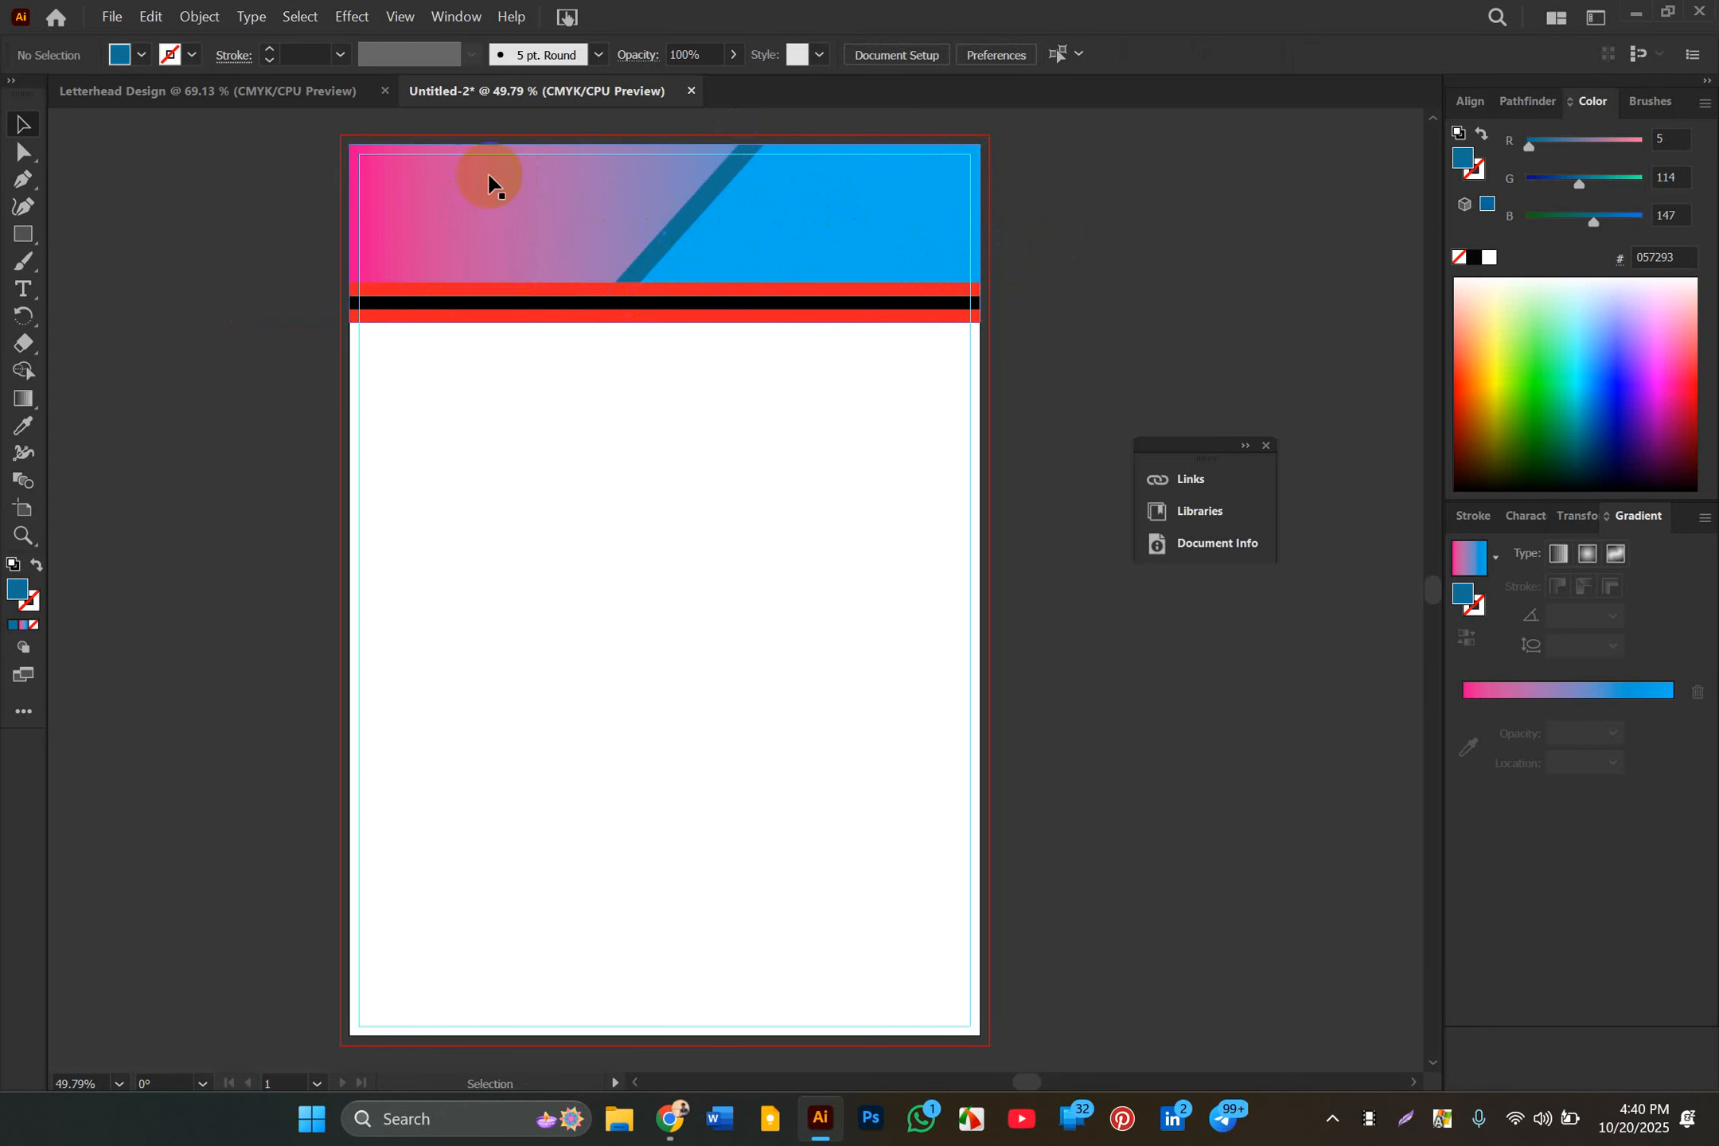
pyautogui.moveTo(708, 187); pyautogui.dragTo(626, 288)
pyautogui.hotkey('ctrl', 'z')
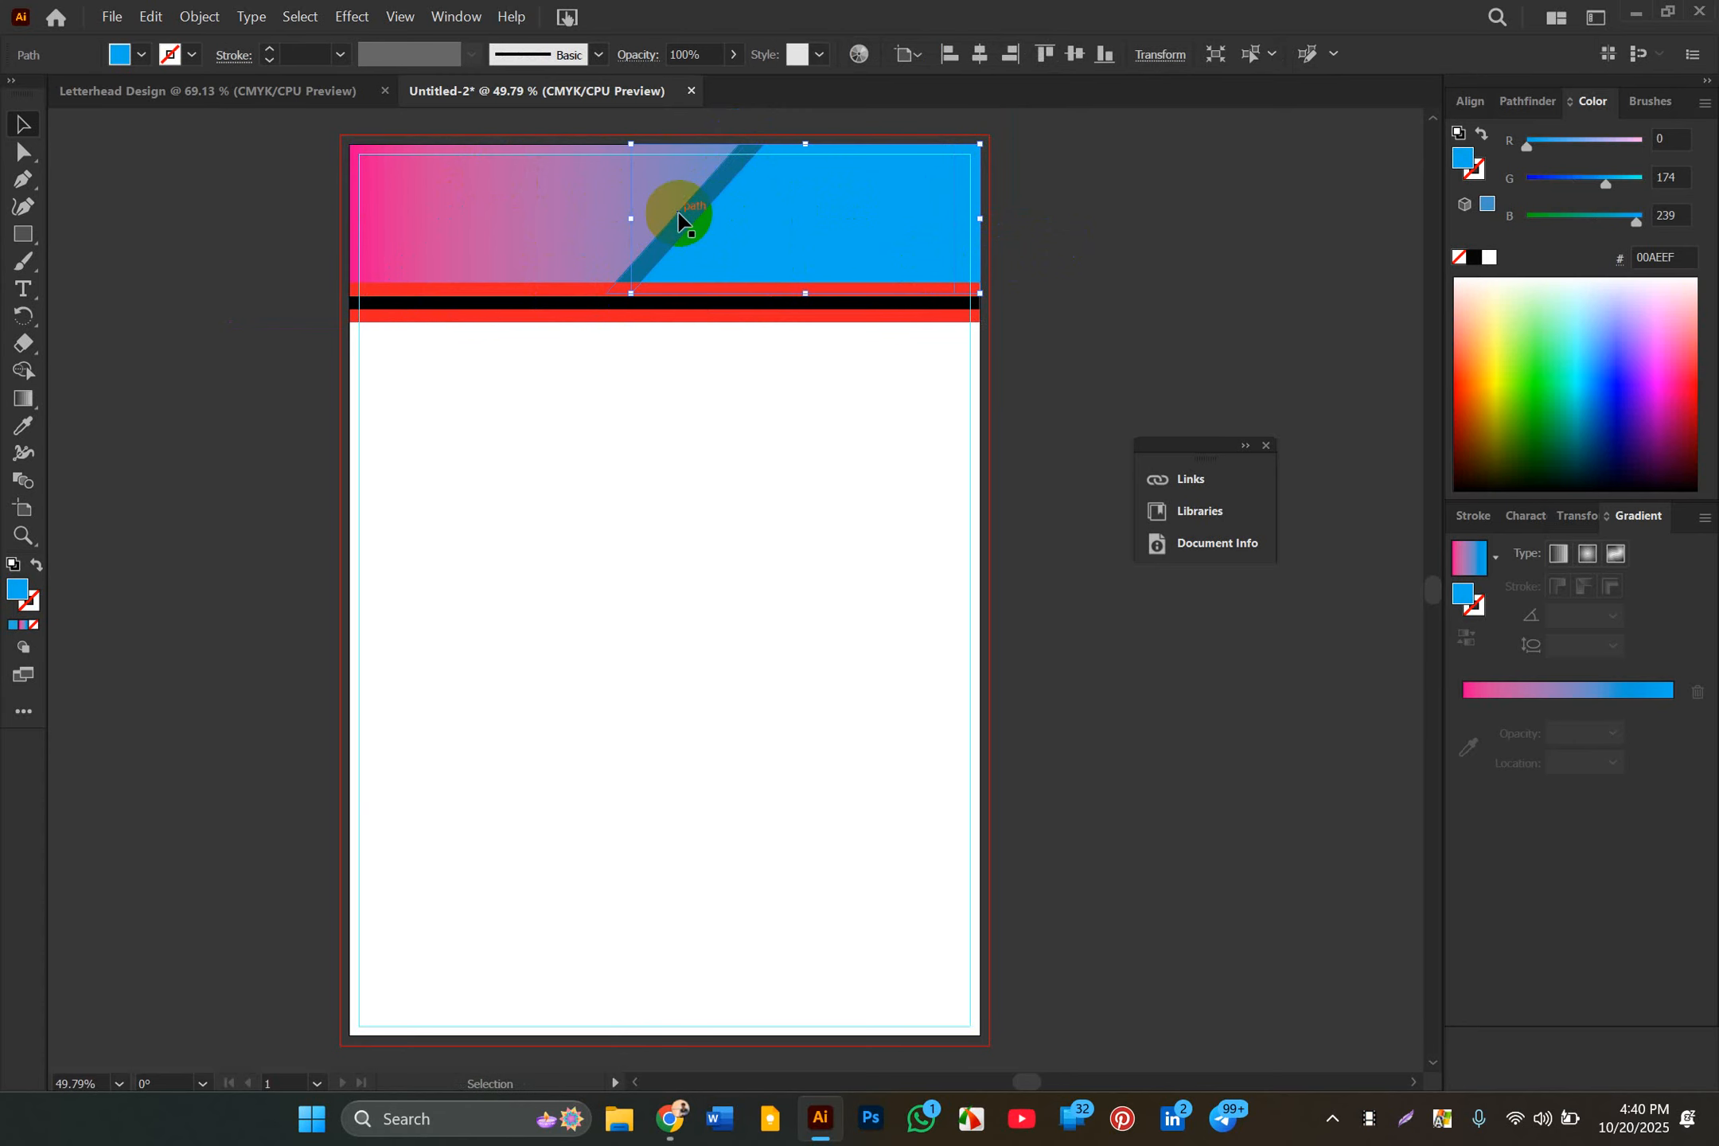
pyautogui.click(461, 212)
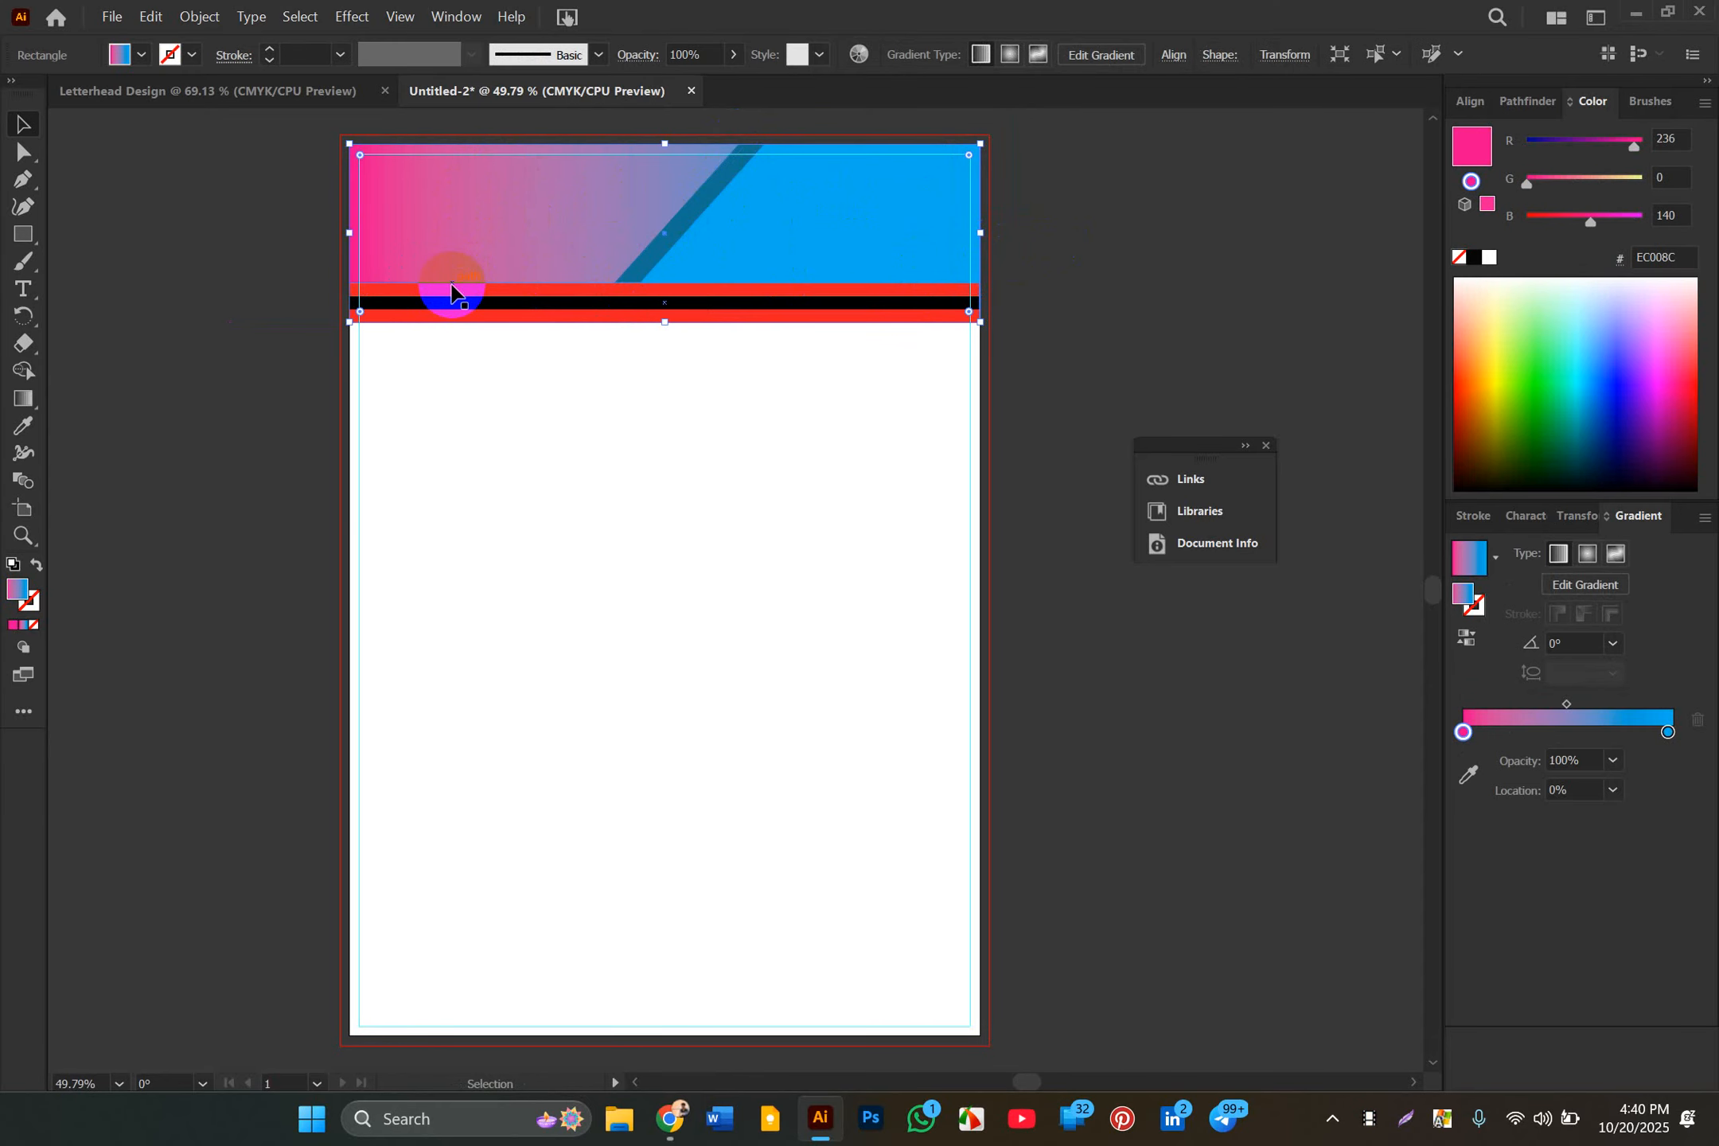
pyautogui.click(1081, 276)
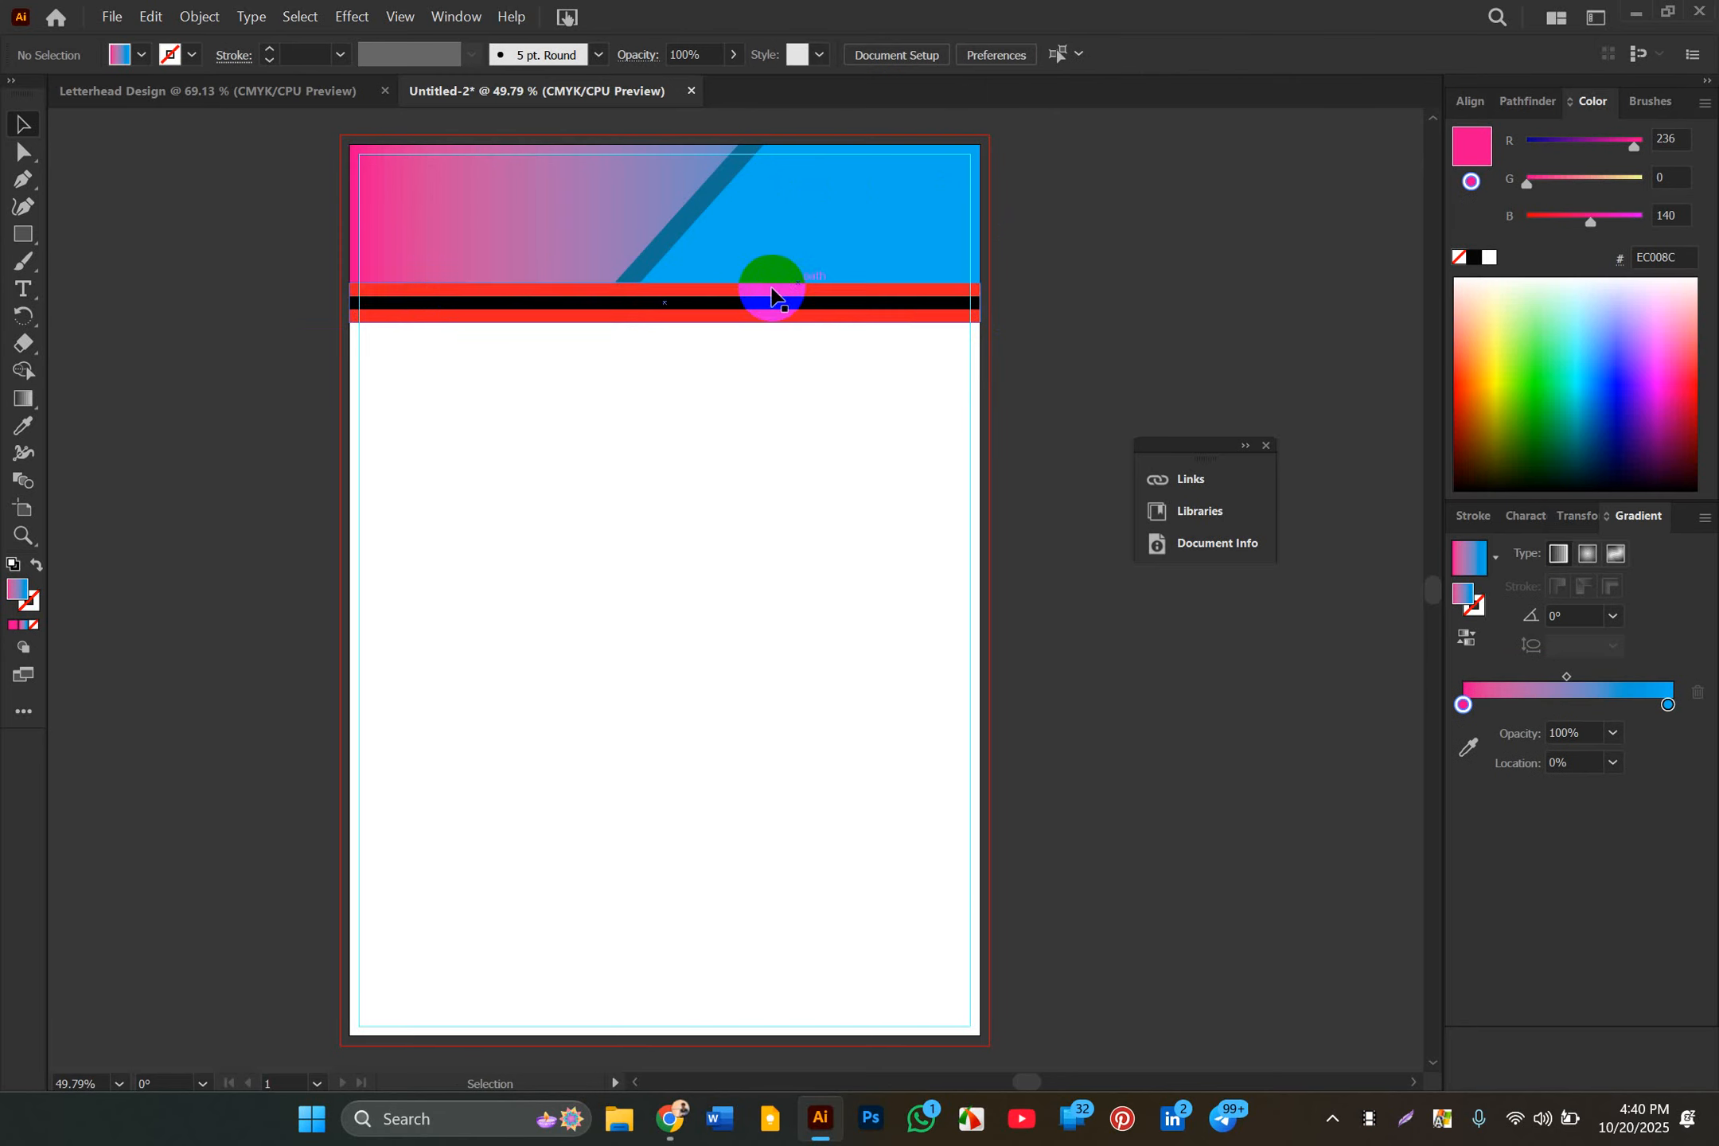
# Step: Delete the thick black stripe and replace it with a straight horizontal line across the full width of the red strip's middle
pyautogui.click(738, 306)
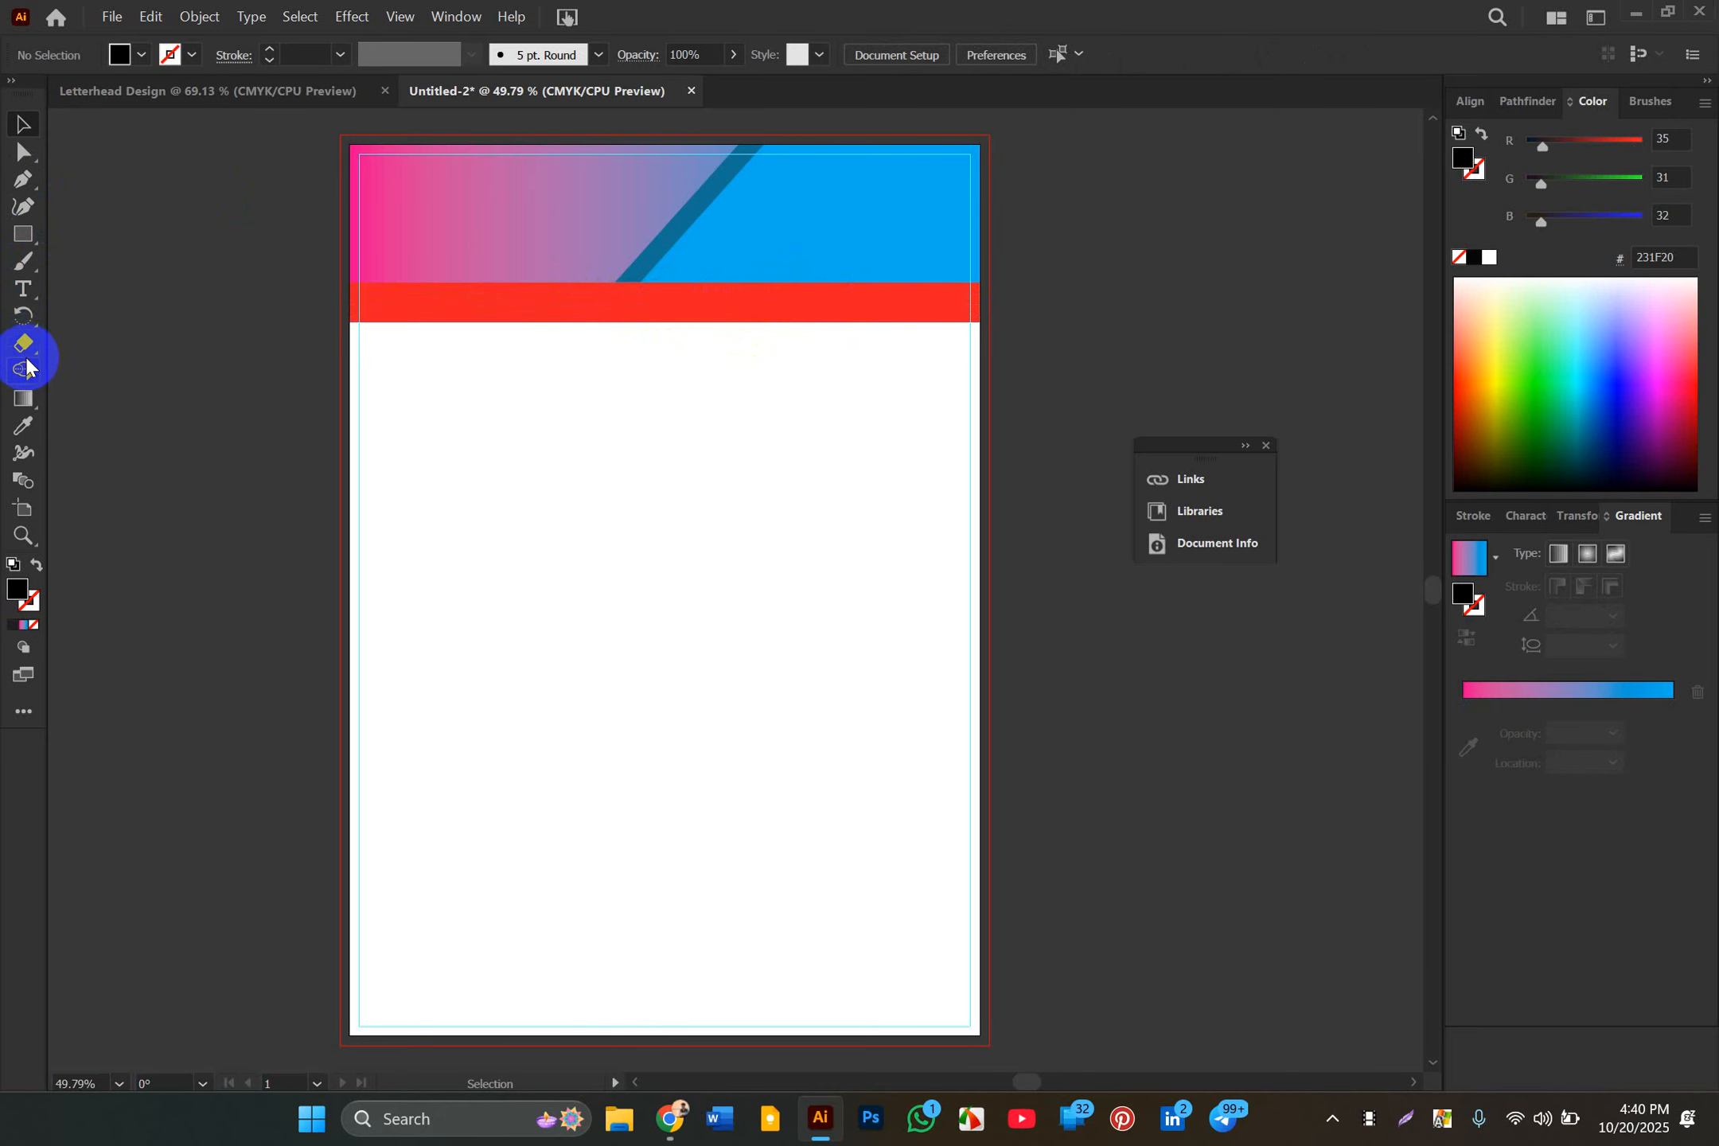
pyautogui.click(23, 233)
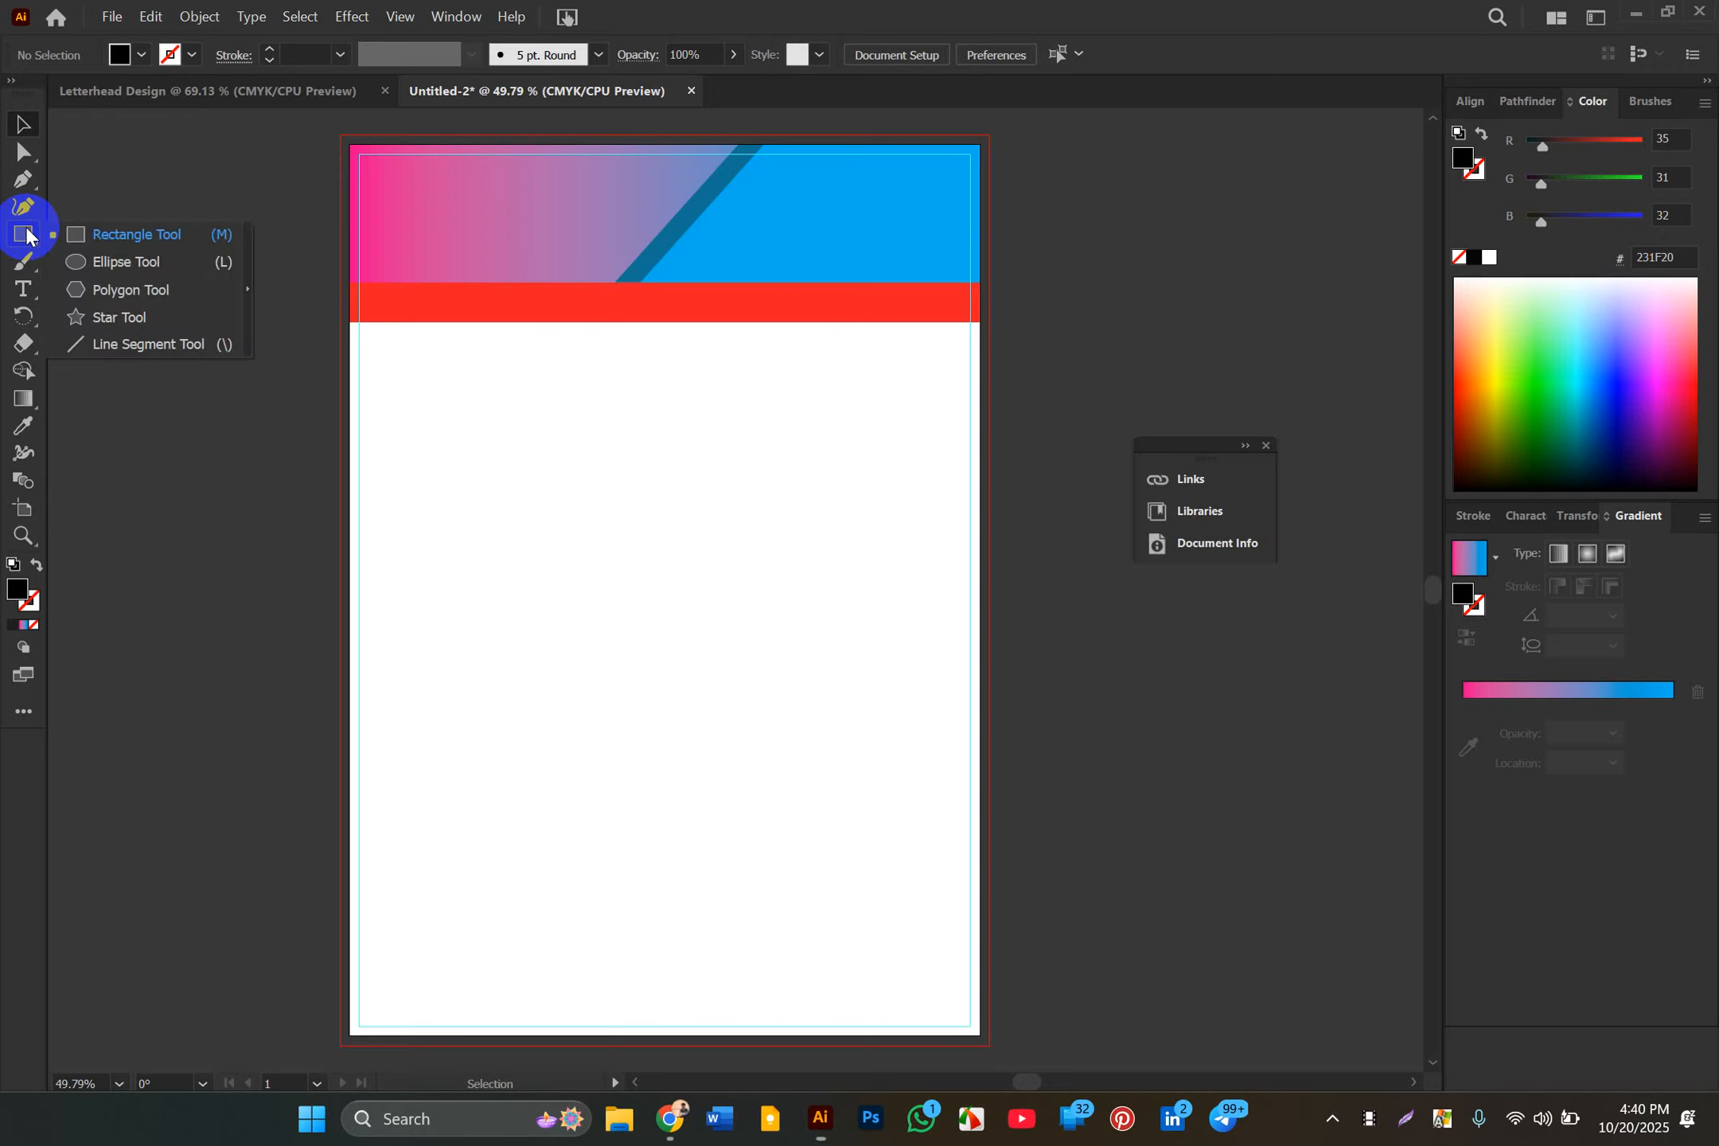
pyautogui.click(131, 345)
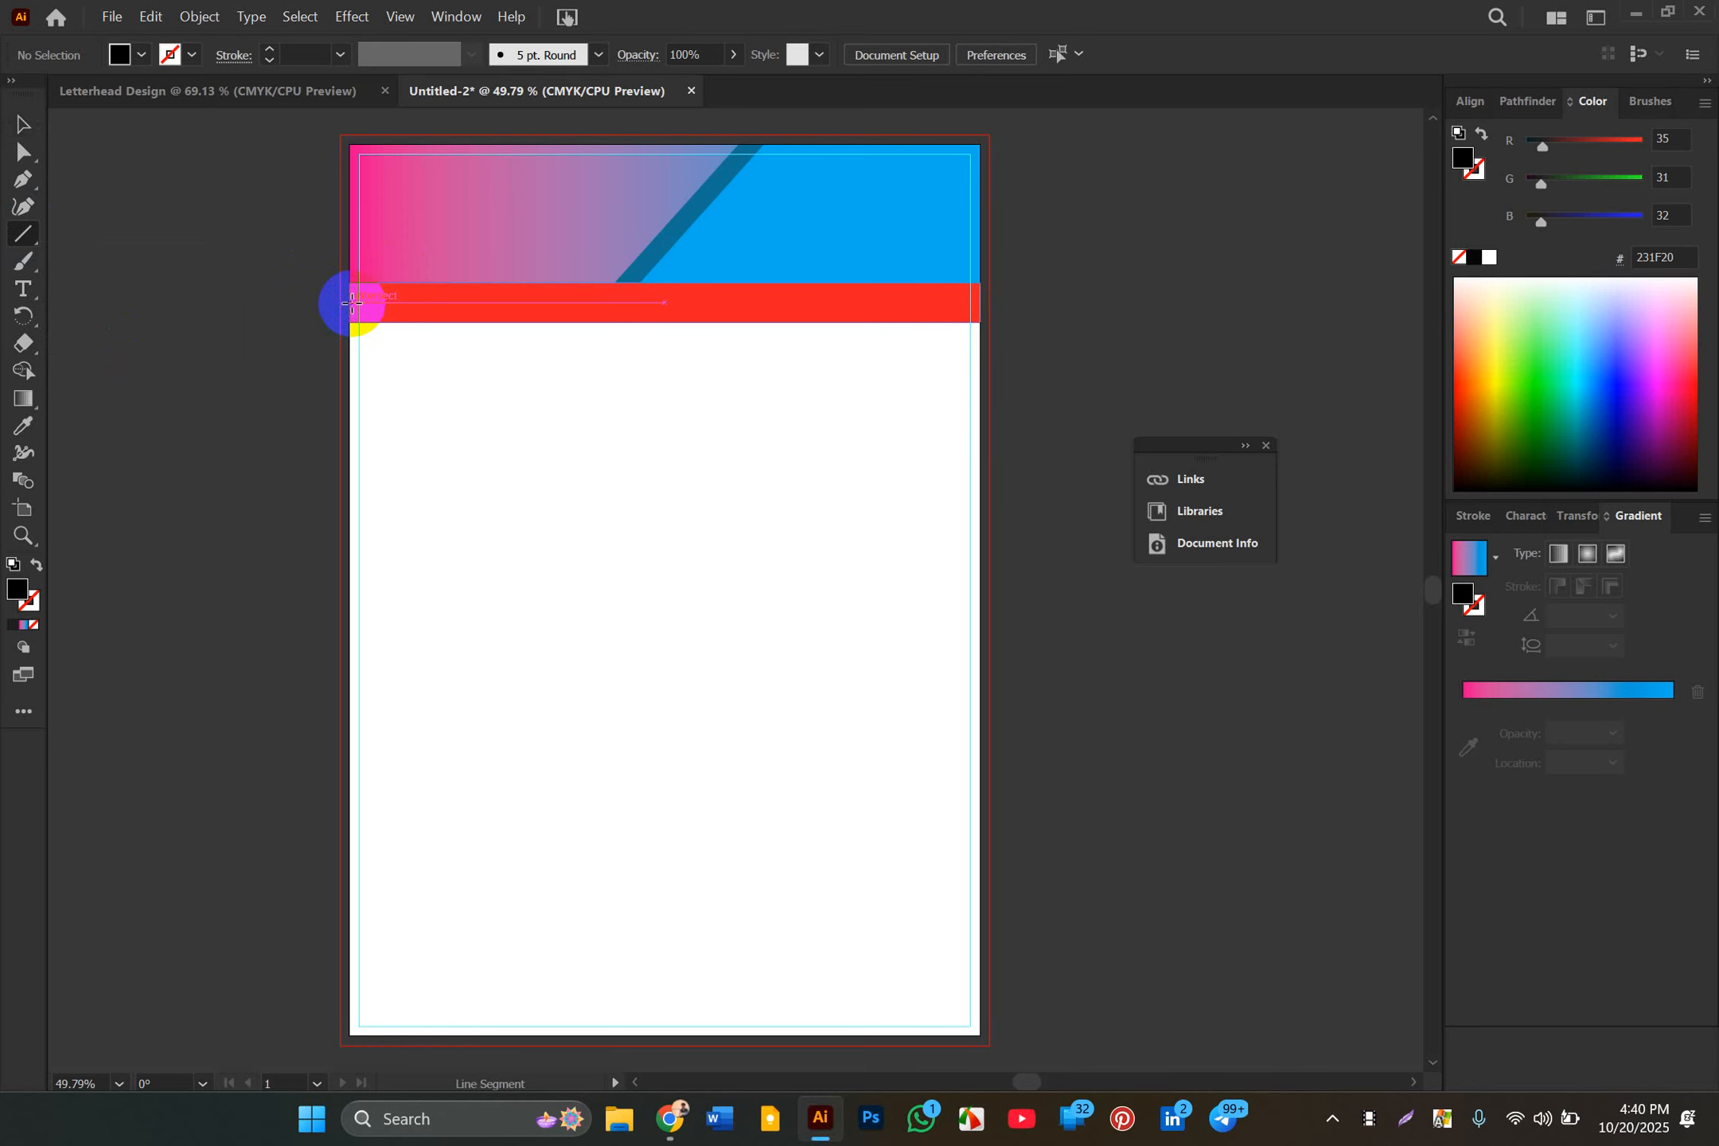
pyautogui.moveTo(353, 303); pyautogui.dragTo(973, 306)
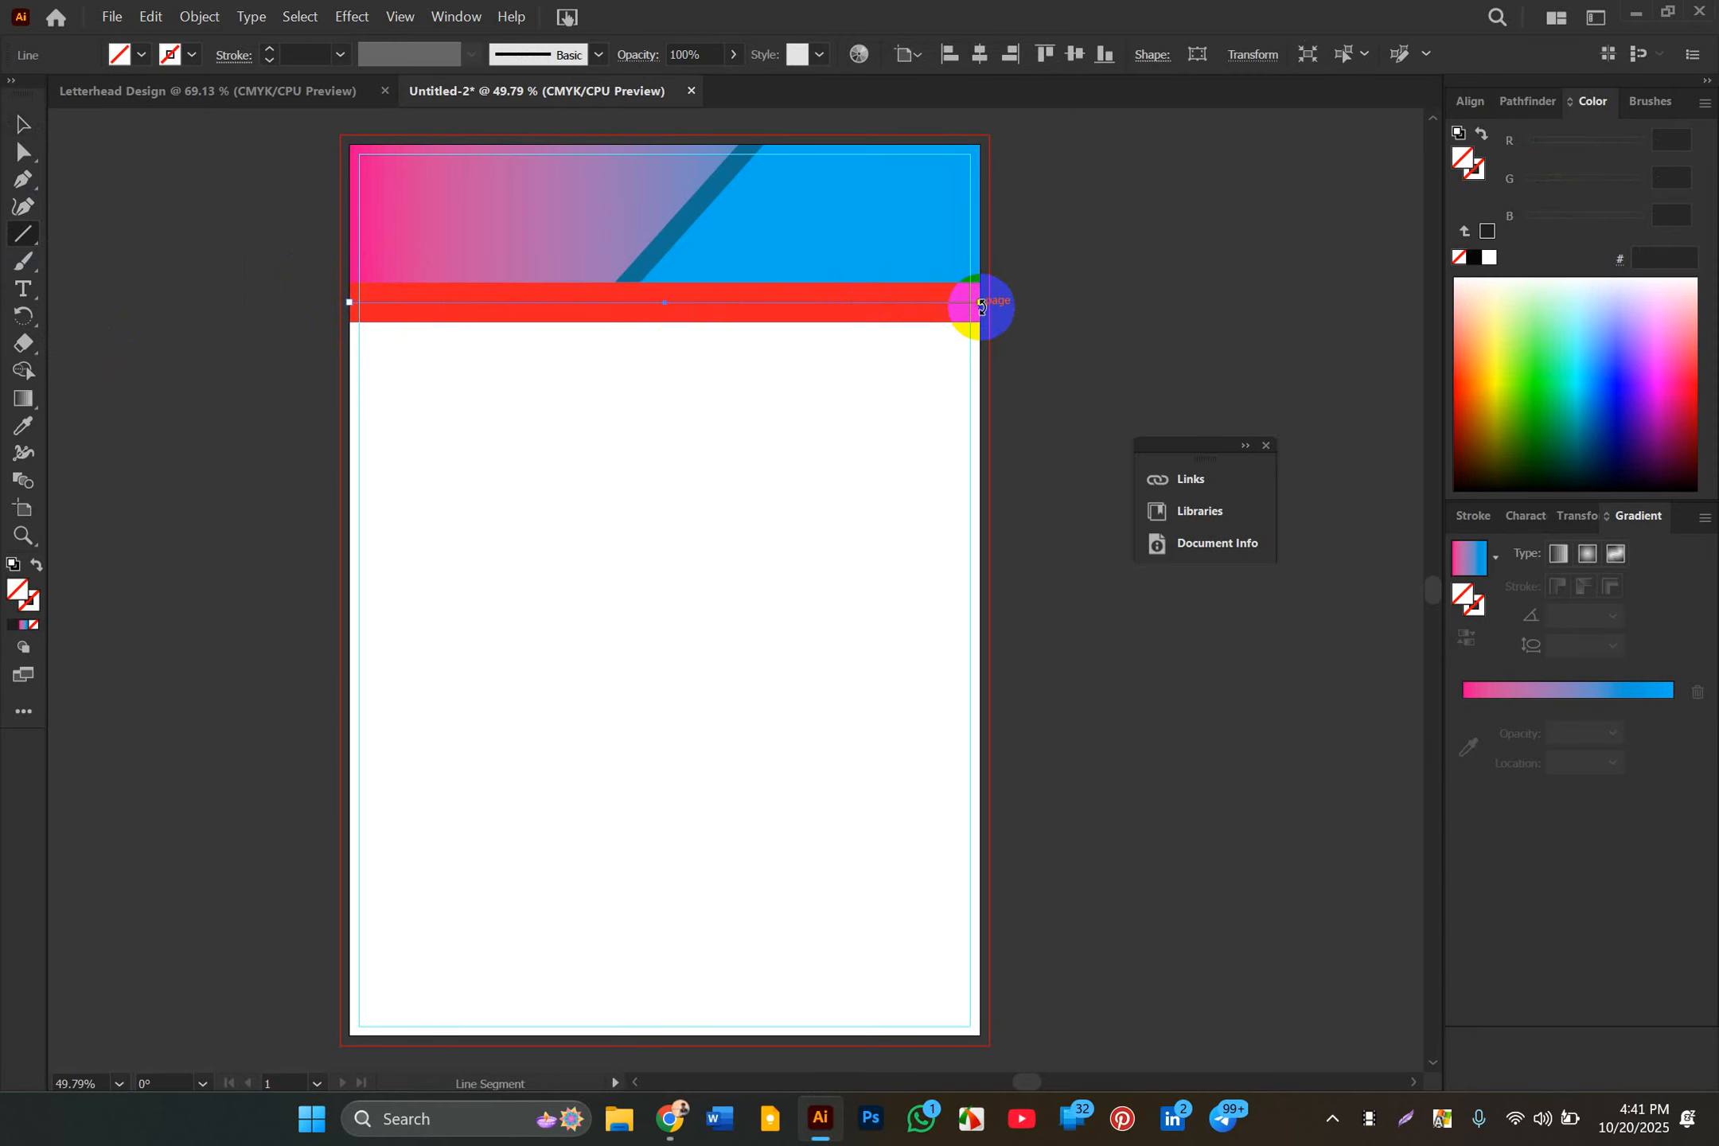
# Step: Set the new line's stroke weight to 3 pt and clear the selection
pyautogui.click(269, 49)
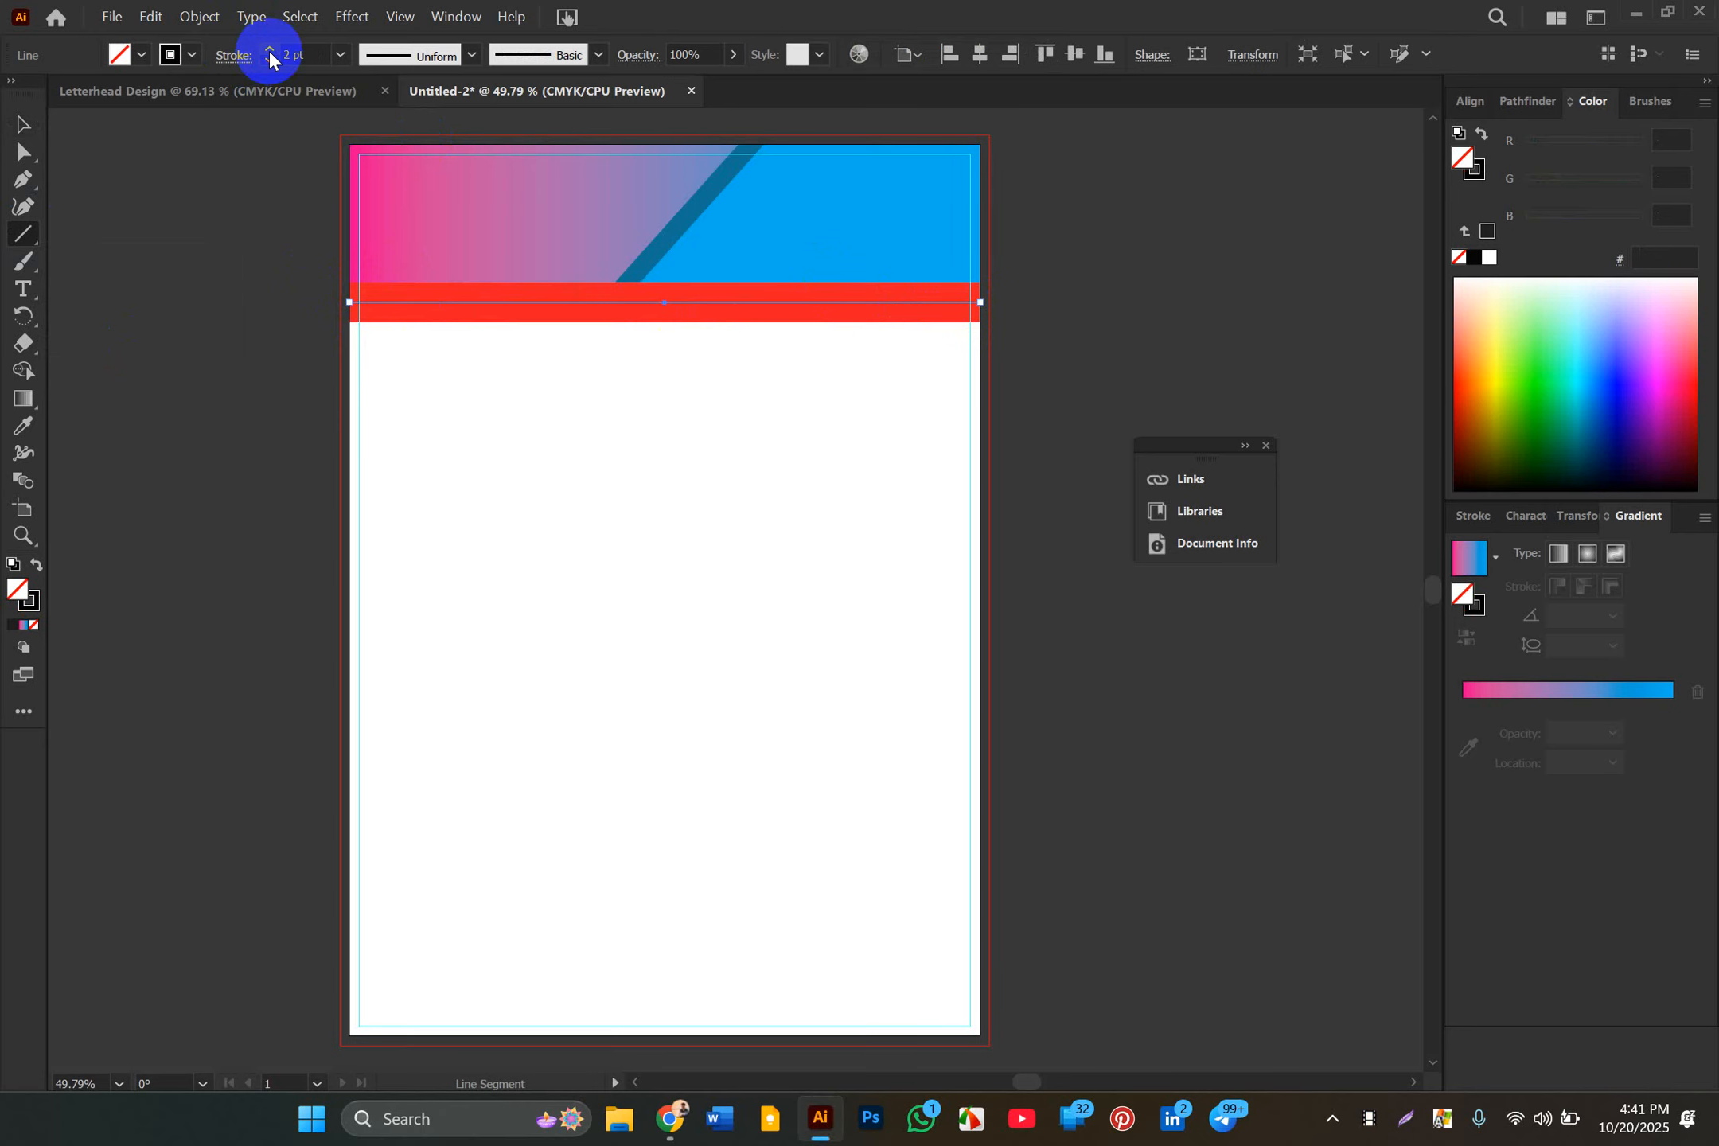
pyautogui.click(270, 49)
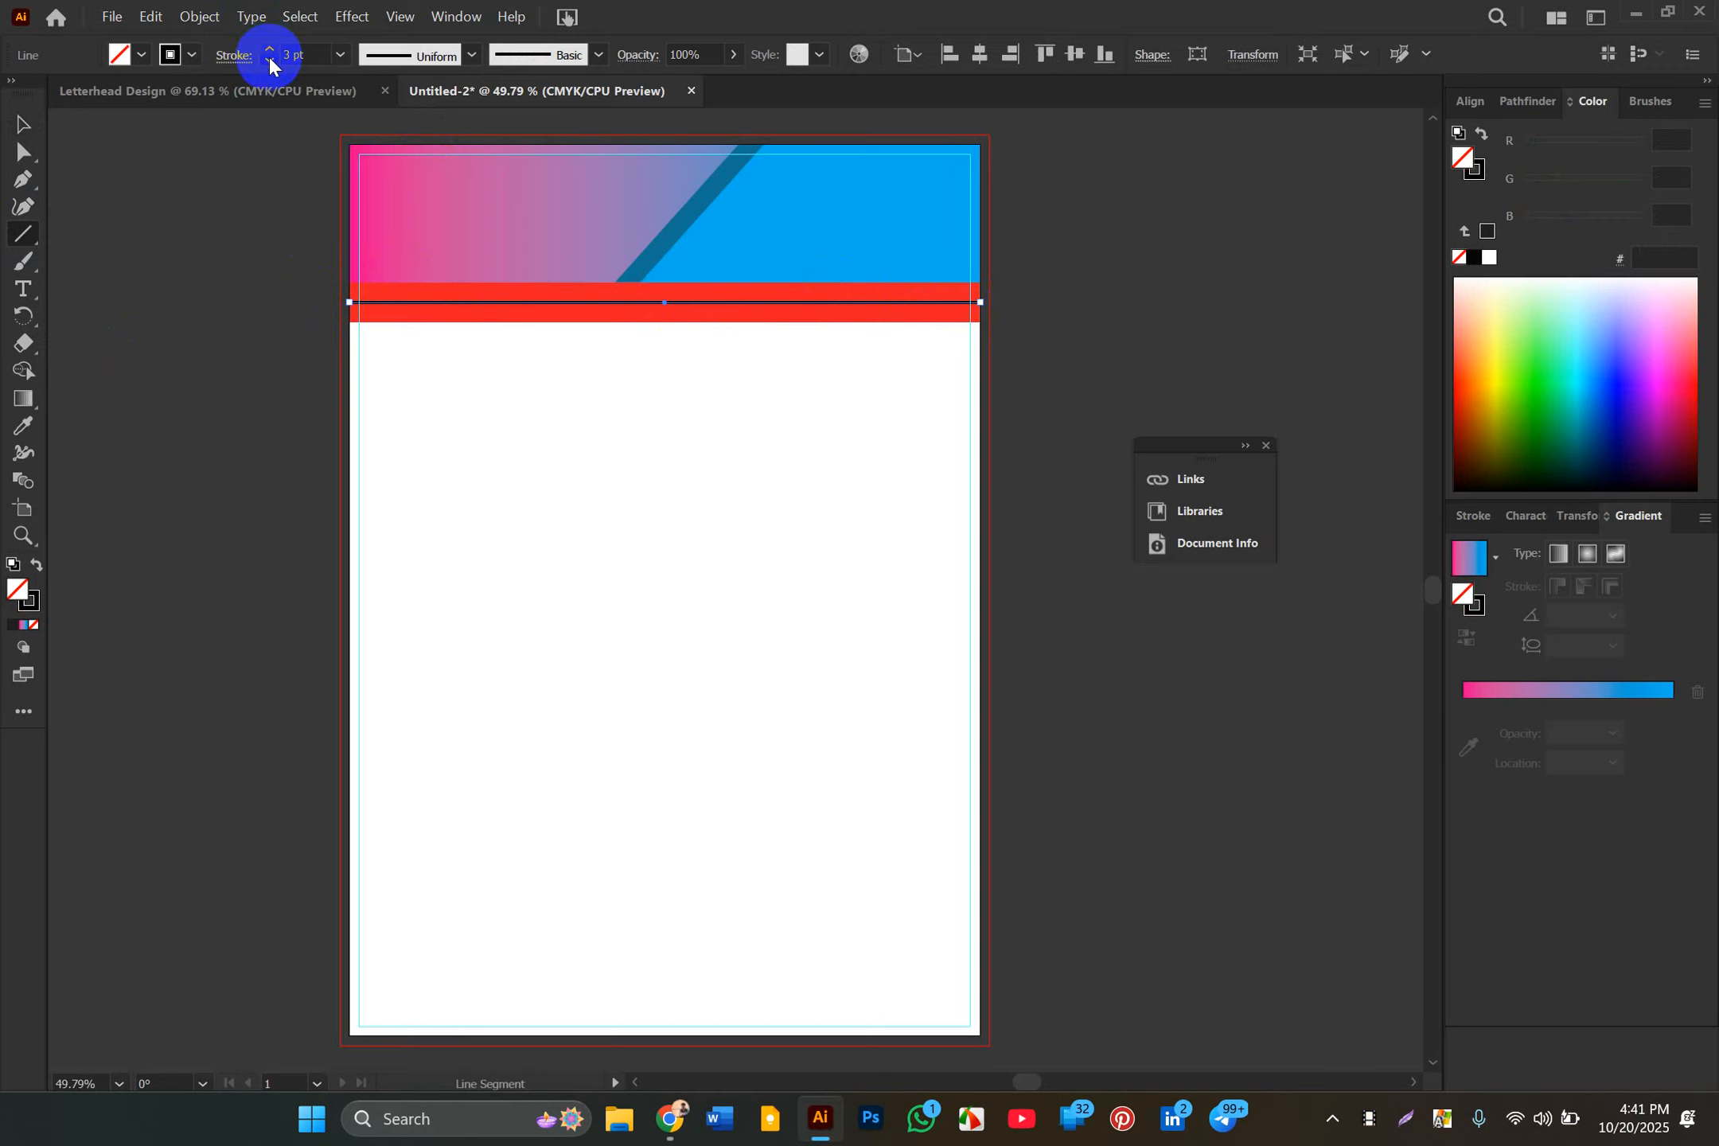
pyautogui.click(270, 60)
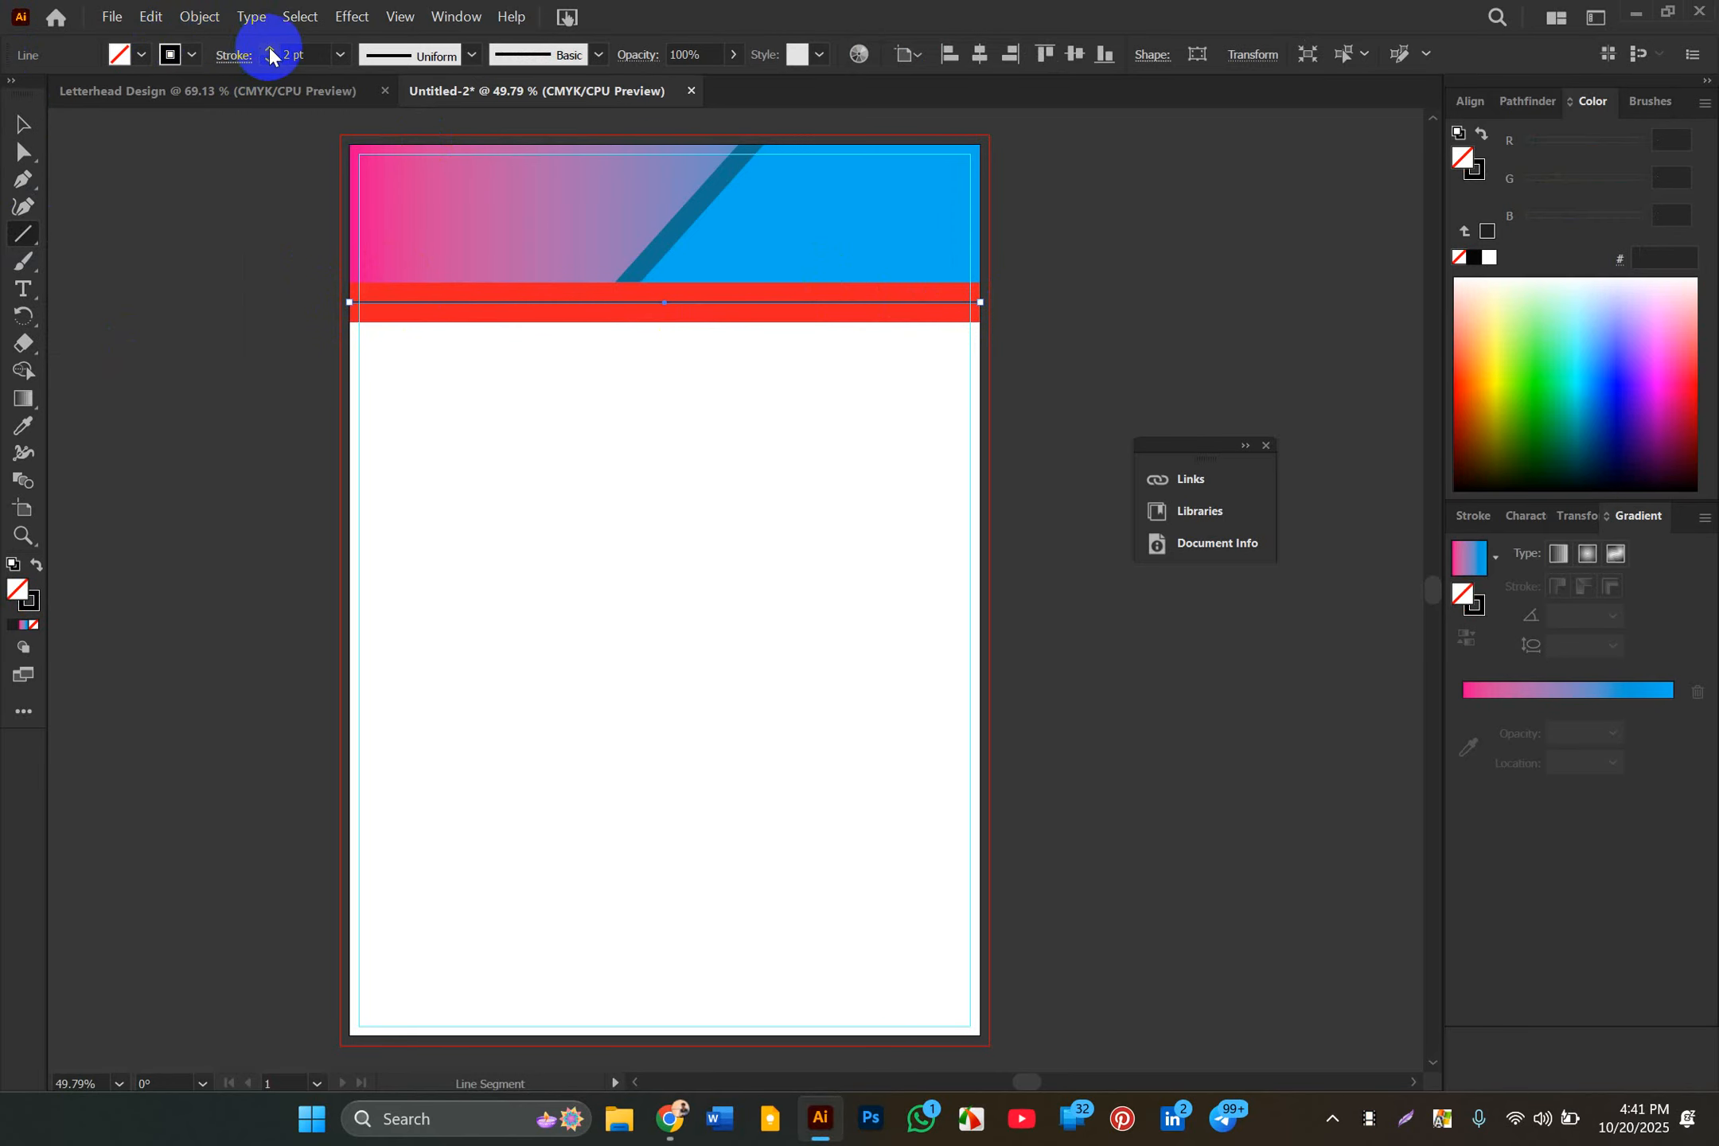
pyautogui.click(270, 49)
pyautogui.click(22, 125)
pyautogui.click(147, 203)
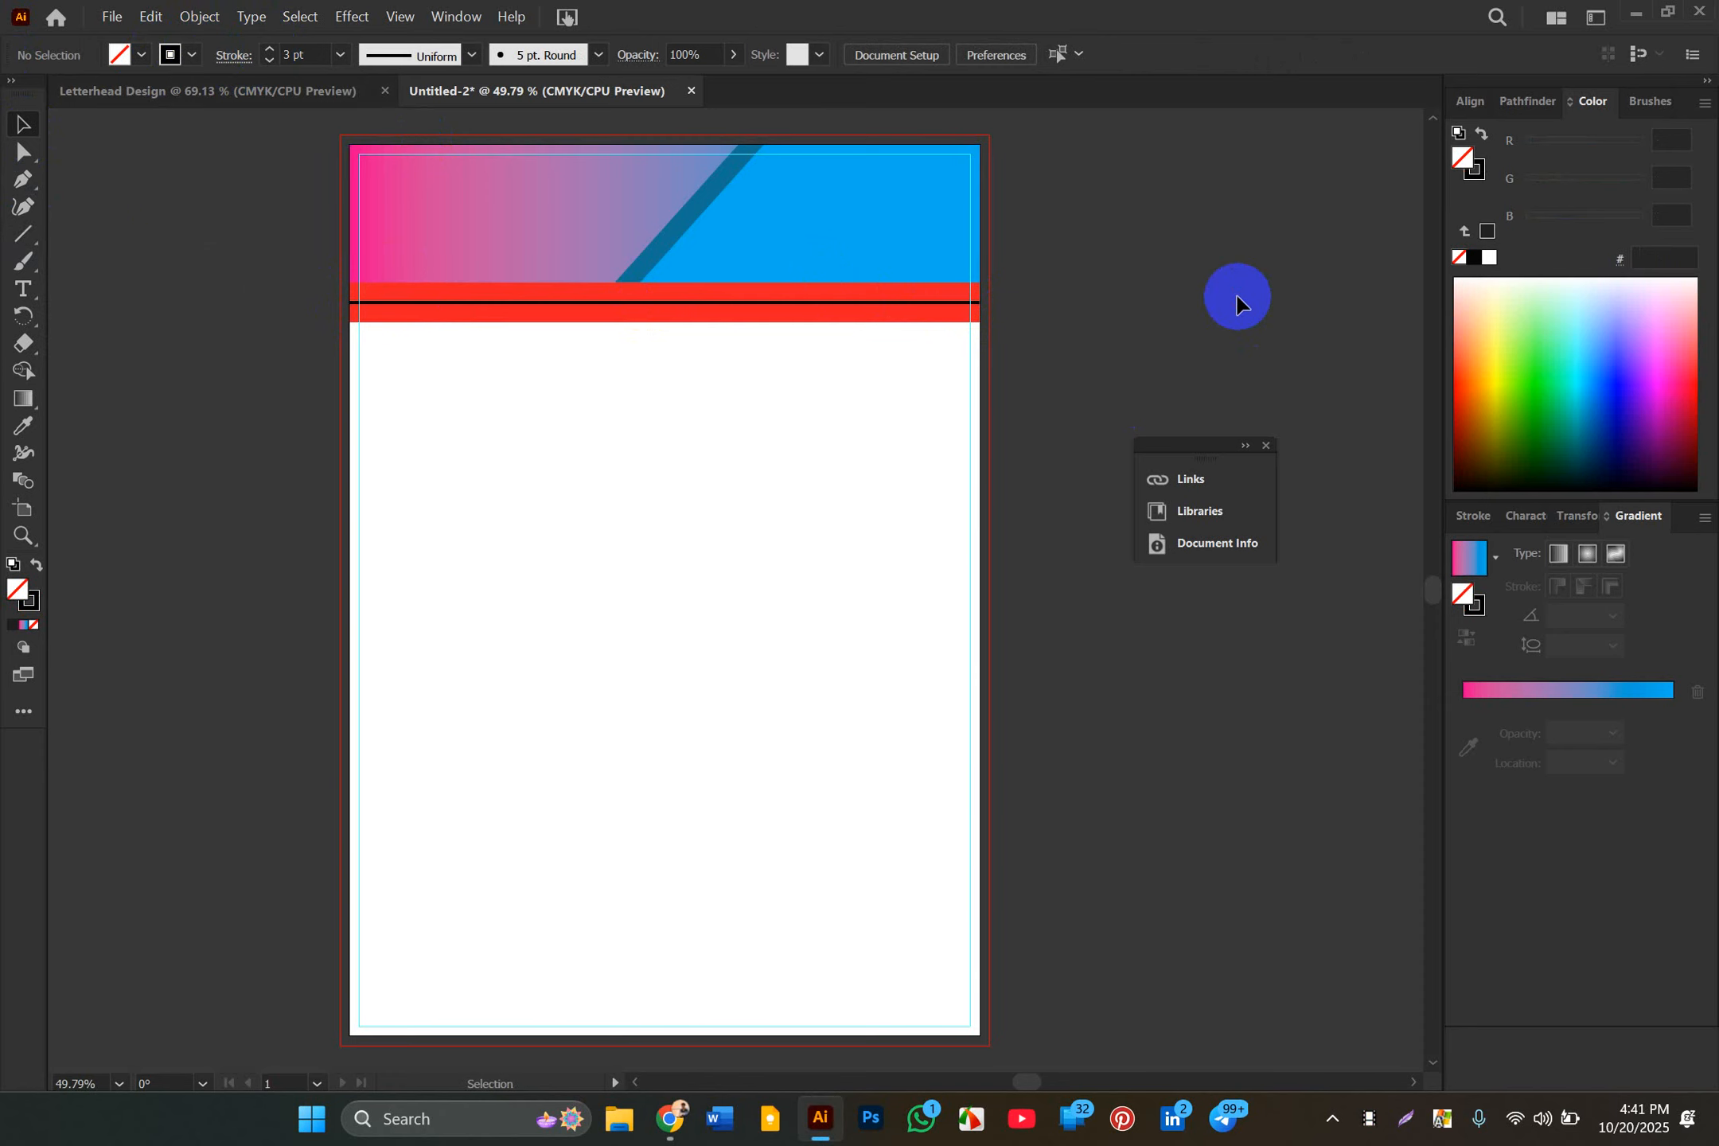
# Step: Duplicate the magenta-to-cyan header rectangle straight down so the copy sits flush with the bottom edge of the page
pyautogui.scroll(-3, 1097, 460)
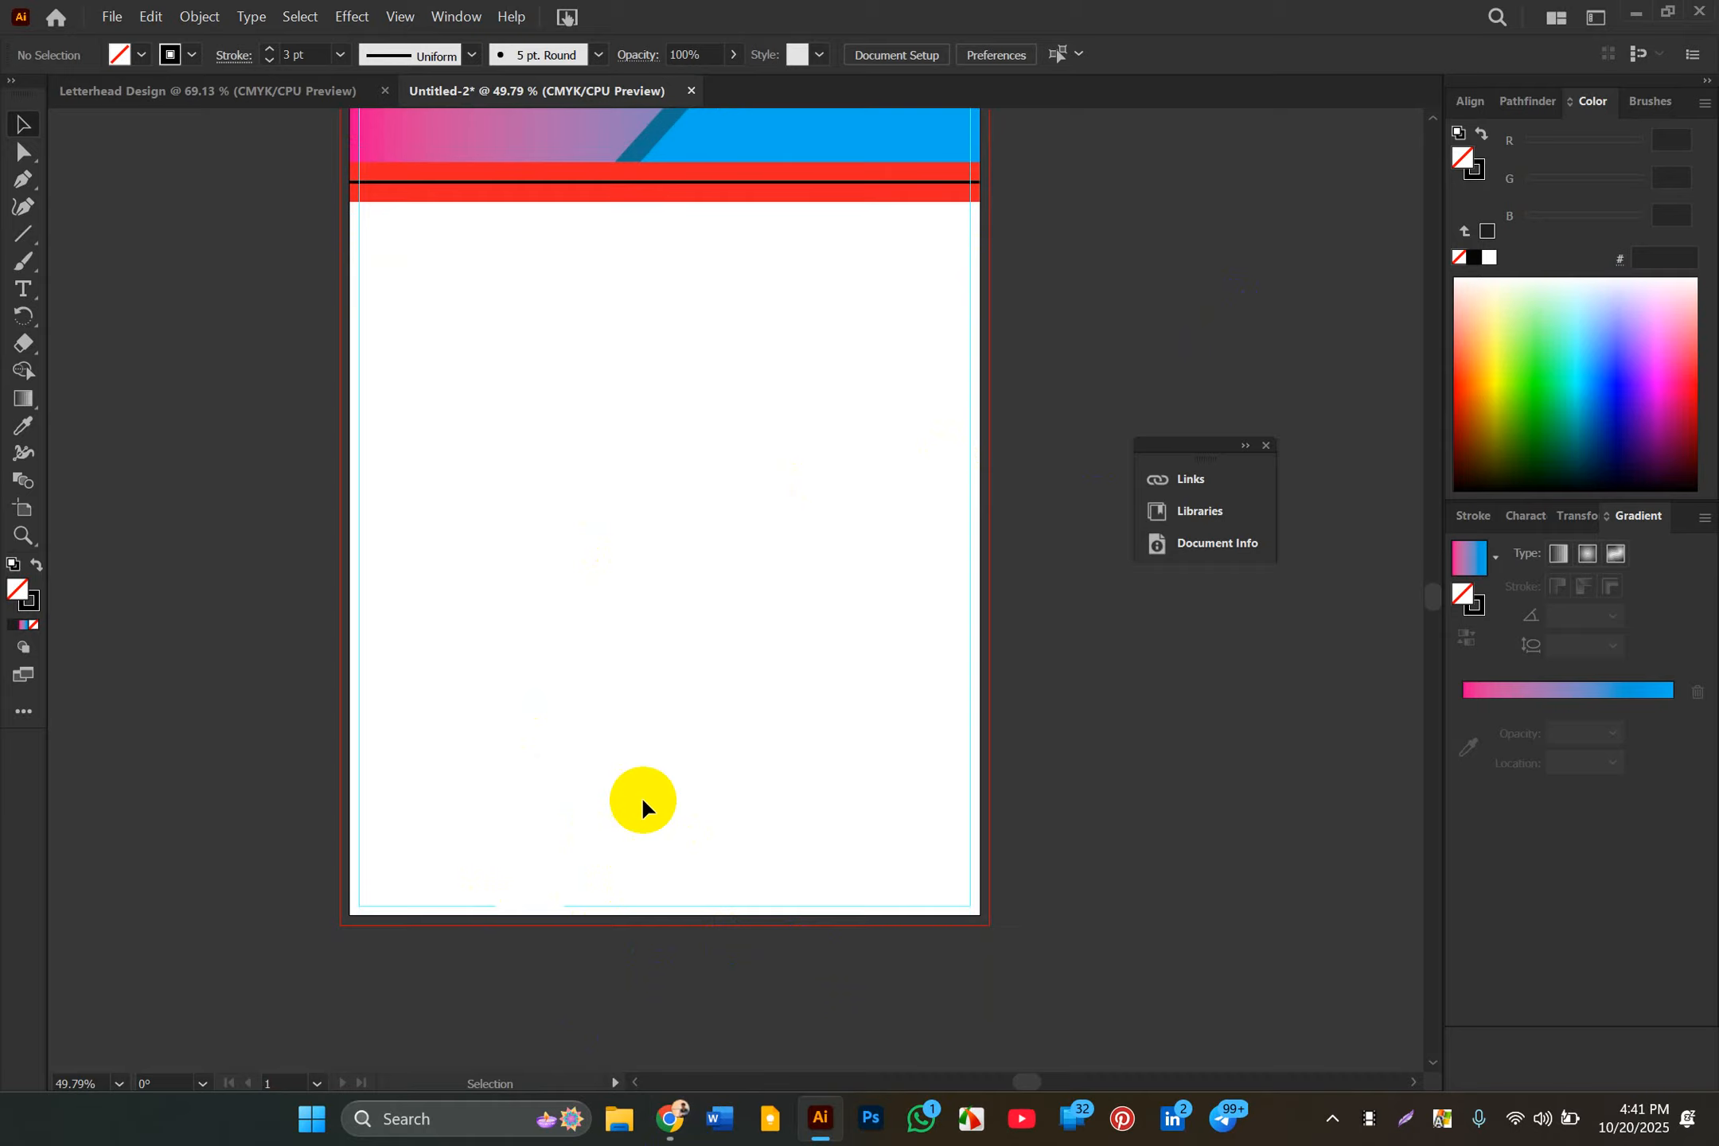
pyautogui.scroll(3, 590, 329)
pyautogui.click(588, 162)
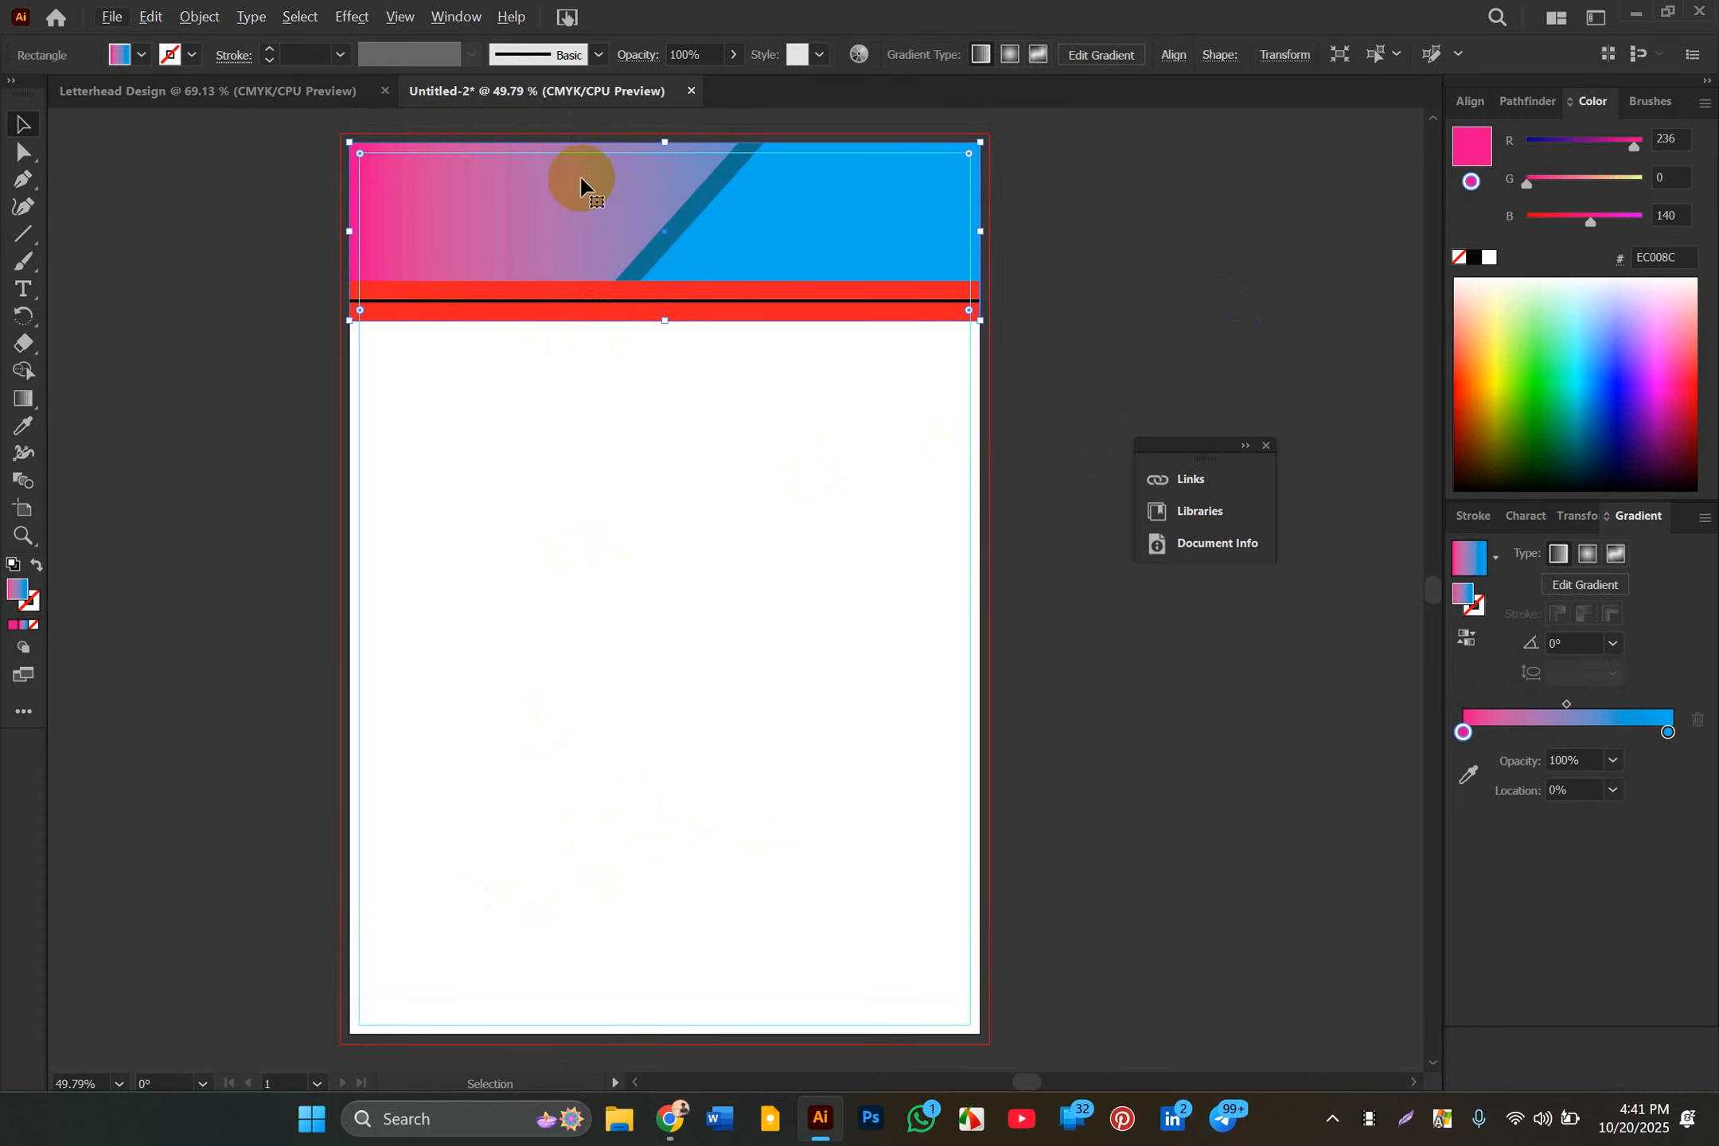
pyautogui.scroll(-2, 597, 363)
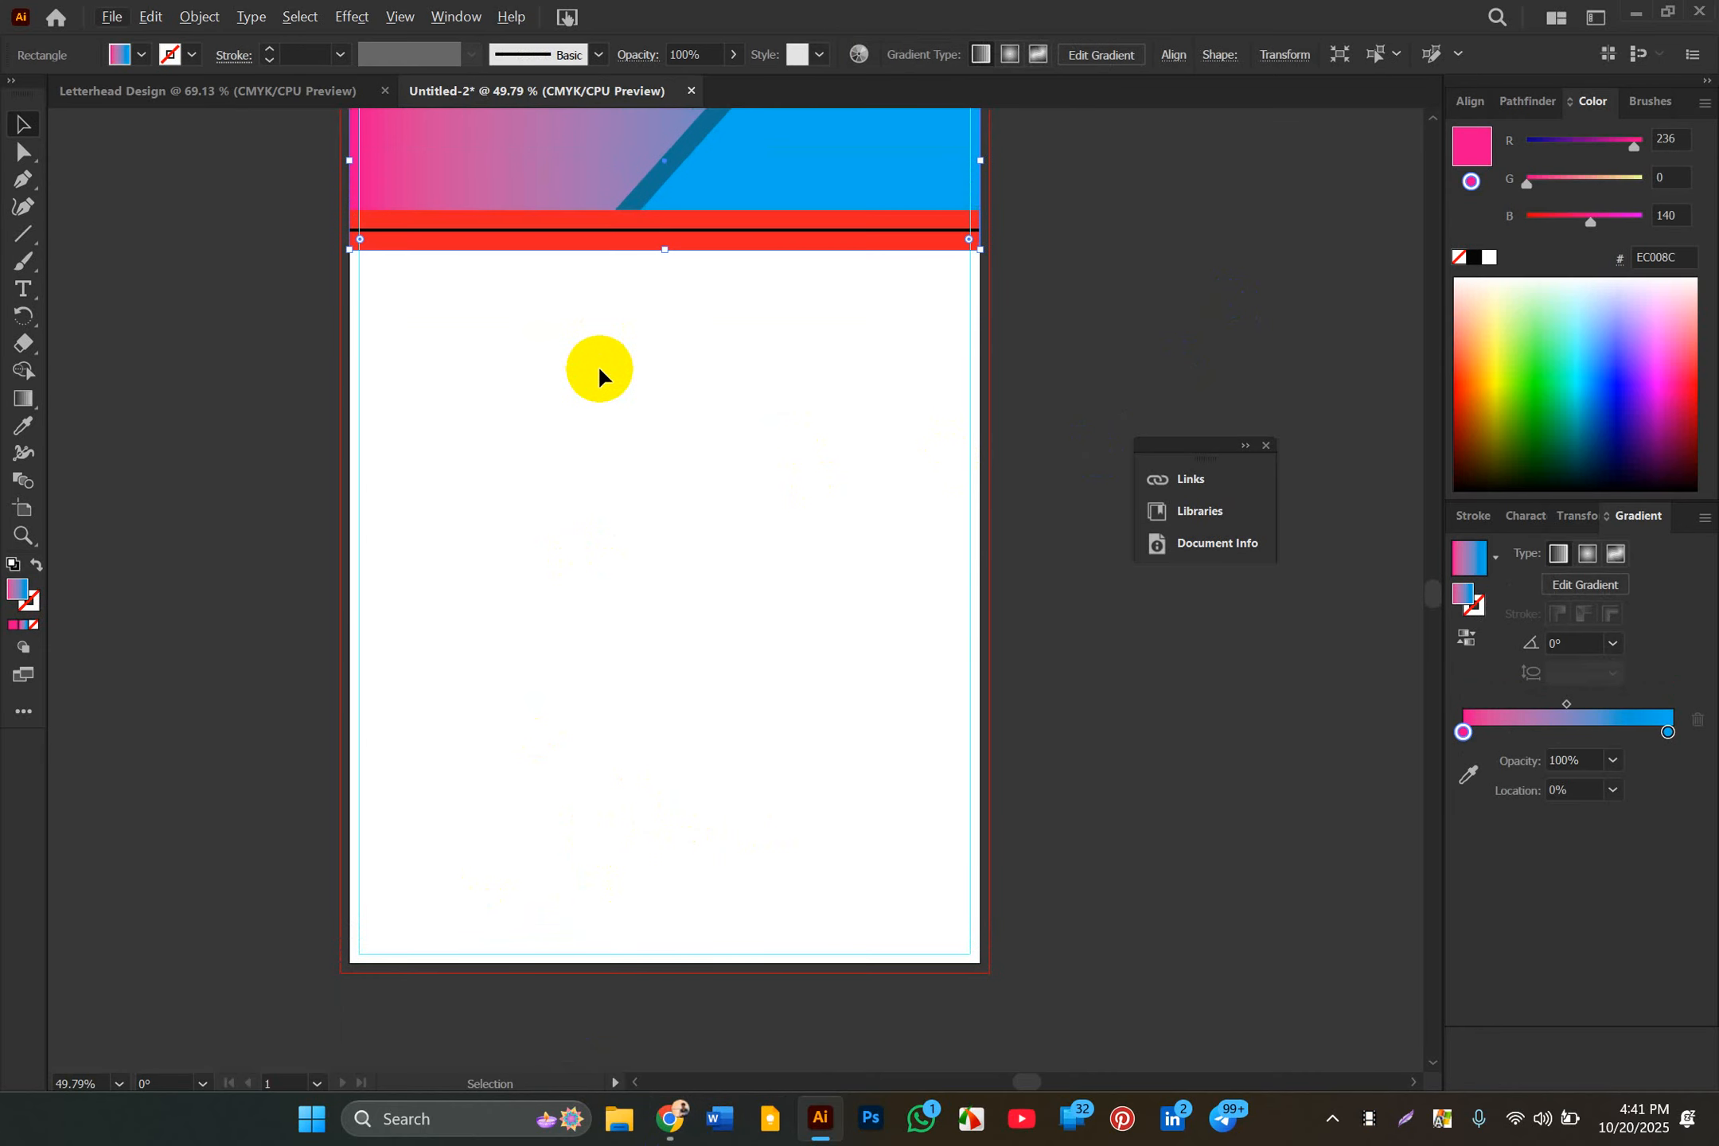
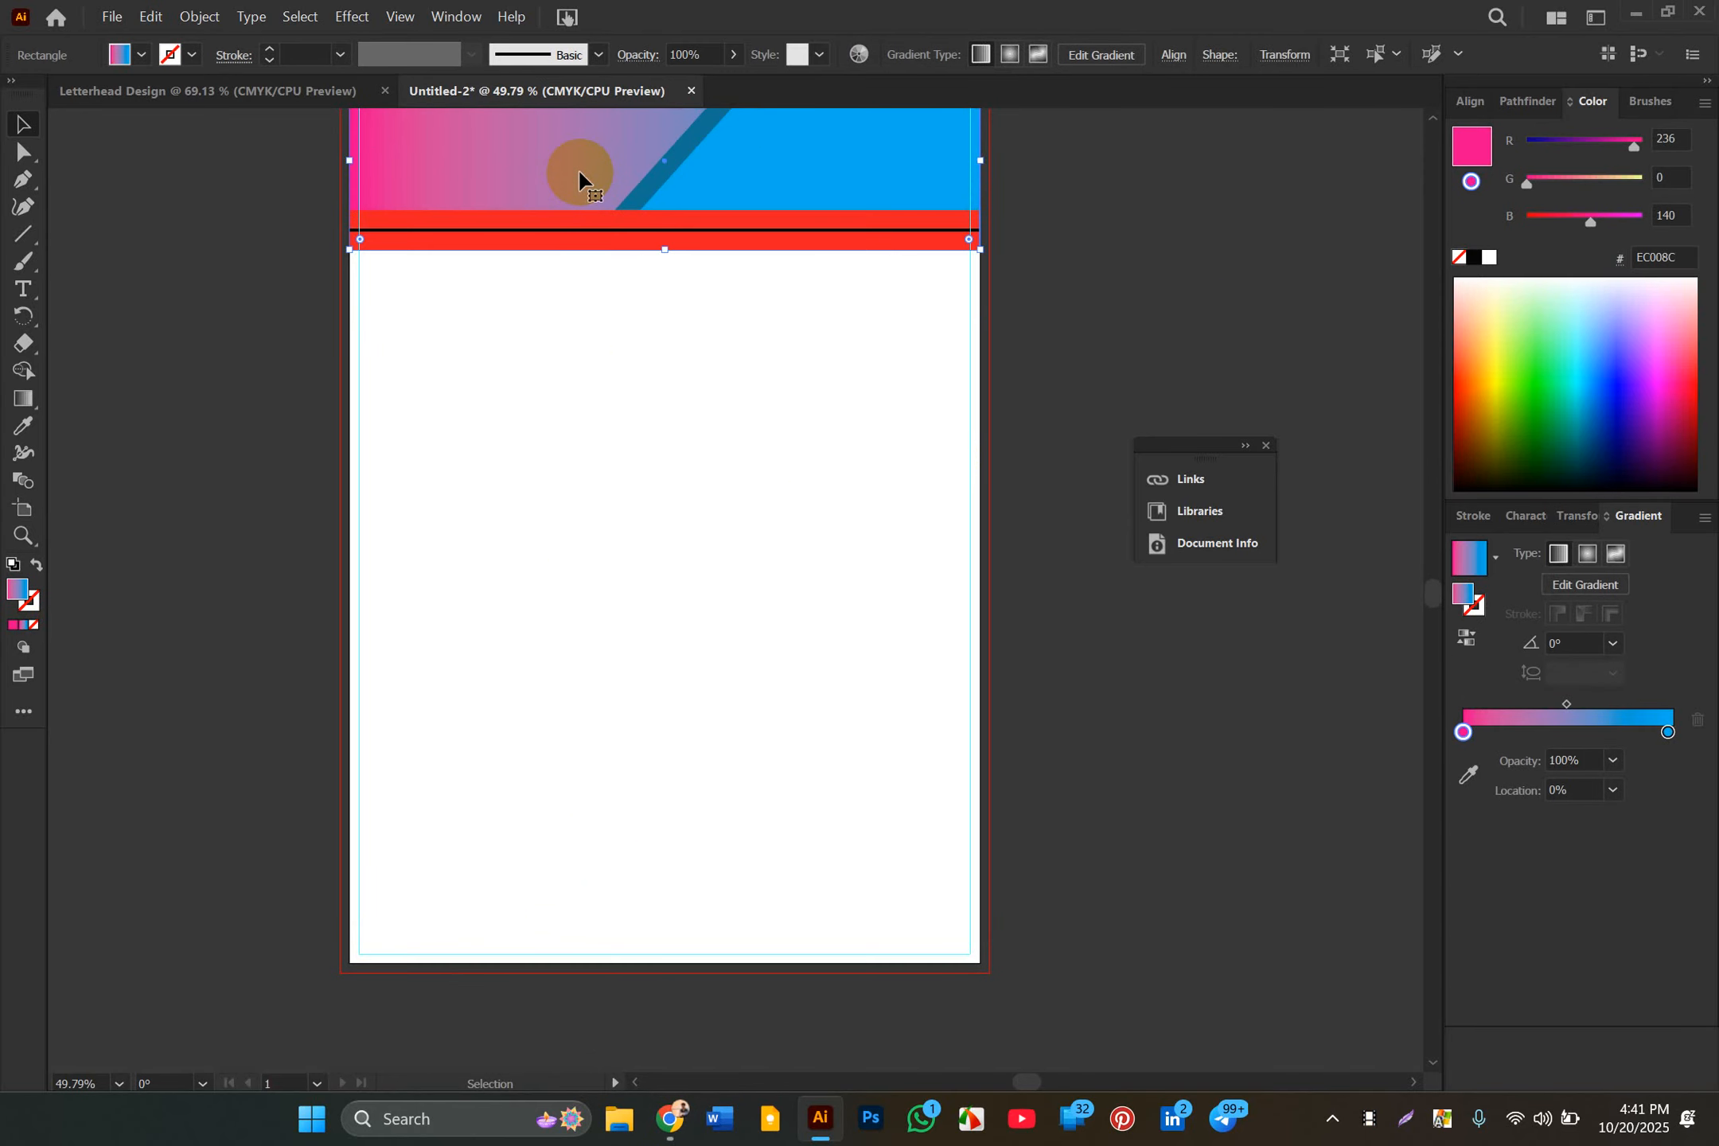
pyautogui.scroll(1, 577, 168)
pyautogui.click(1067, 231)
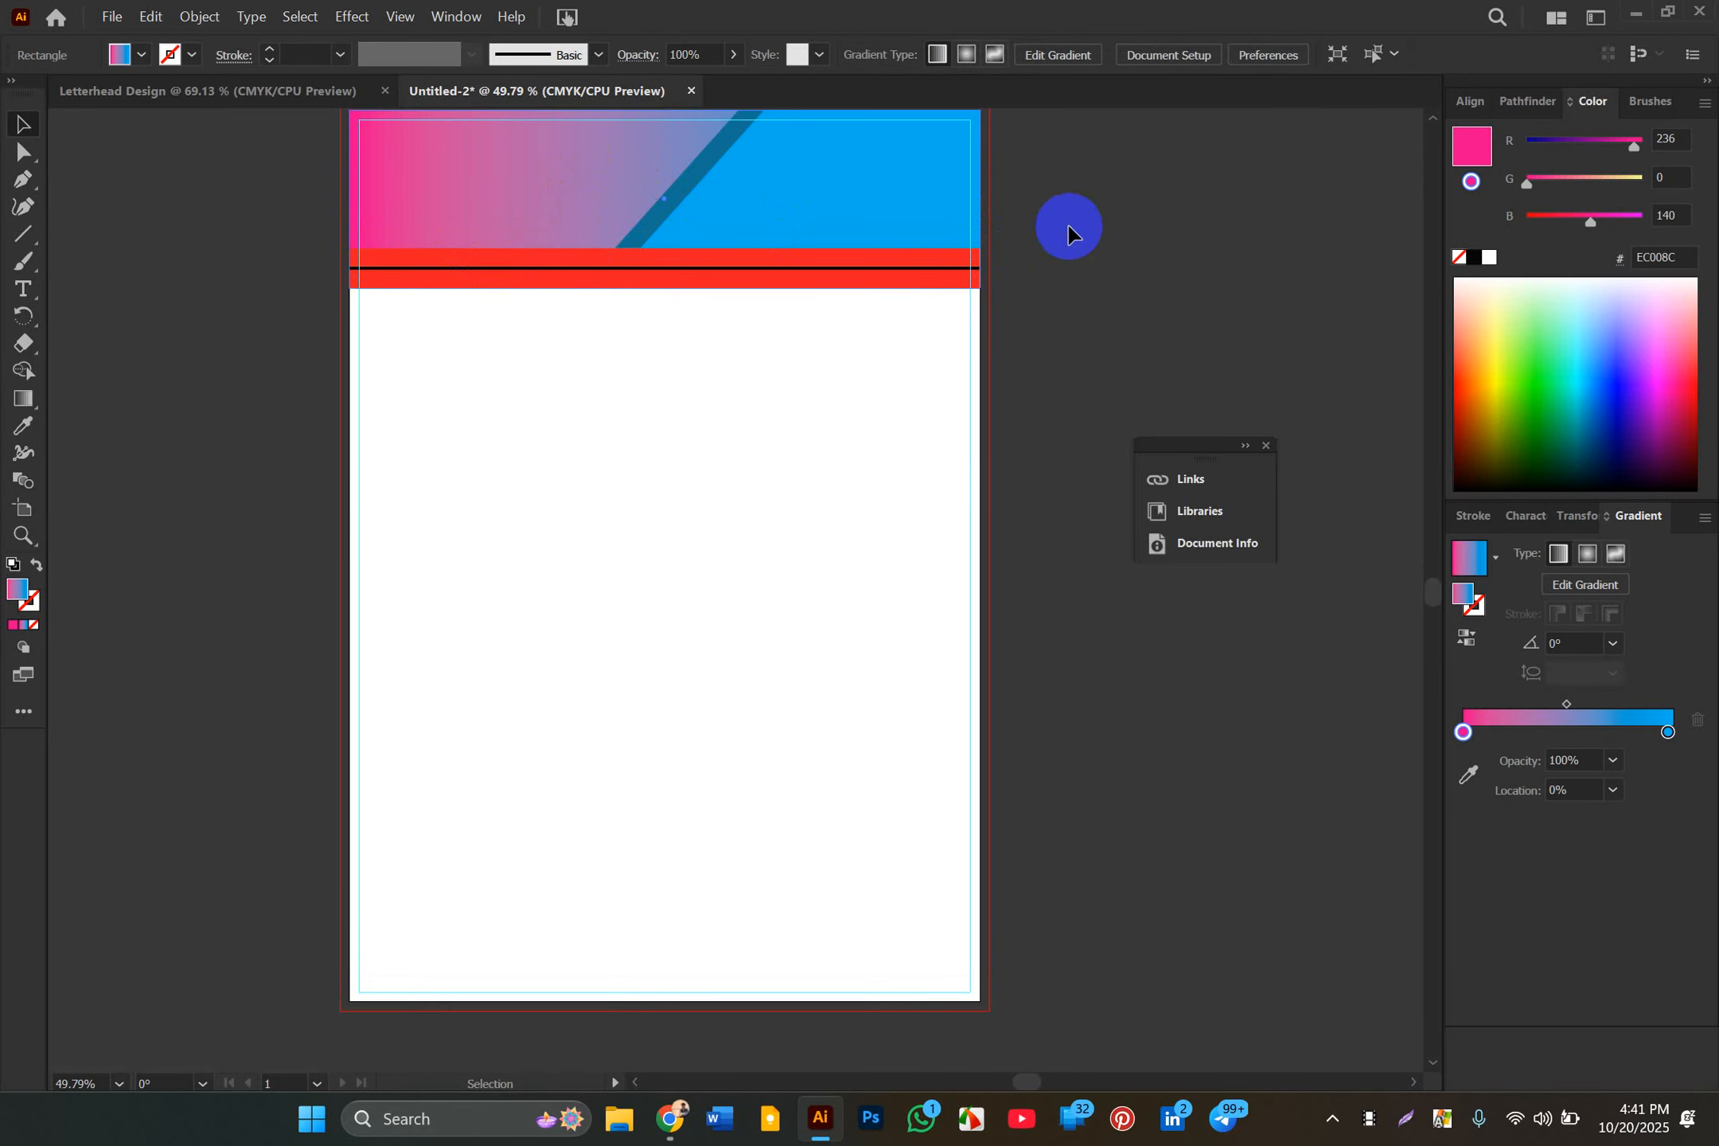
pyautogui.click(569, 188)
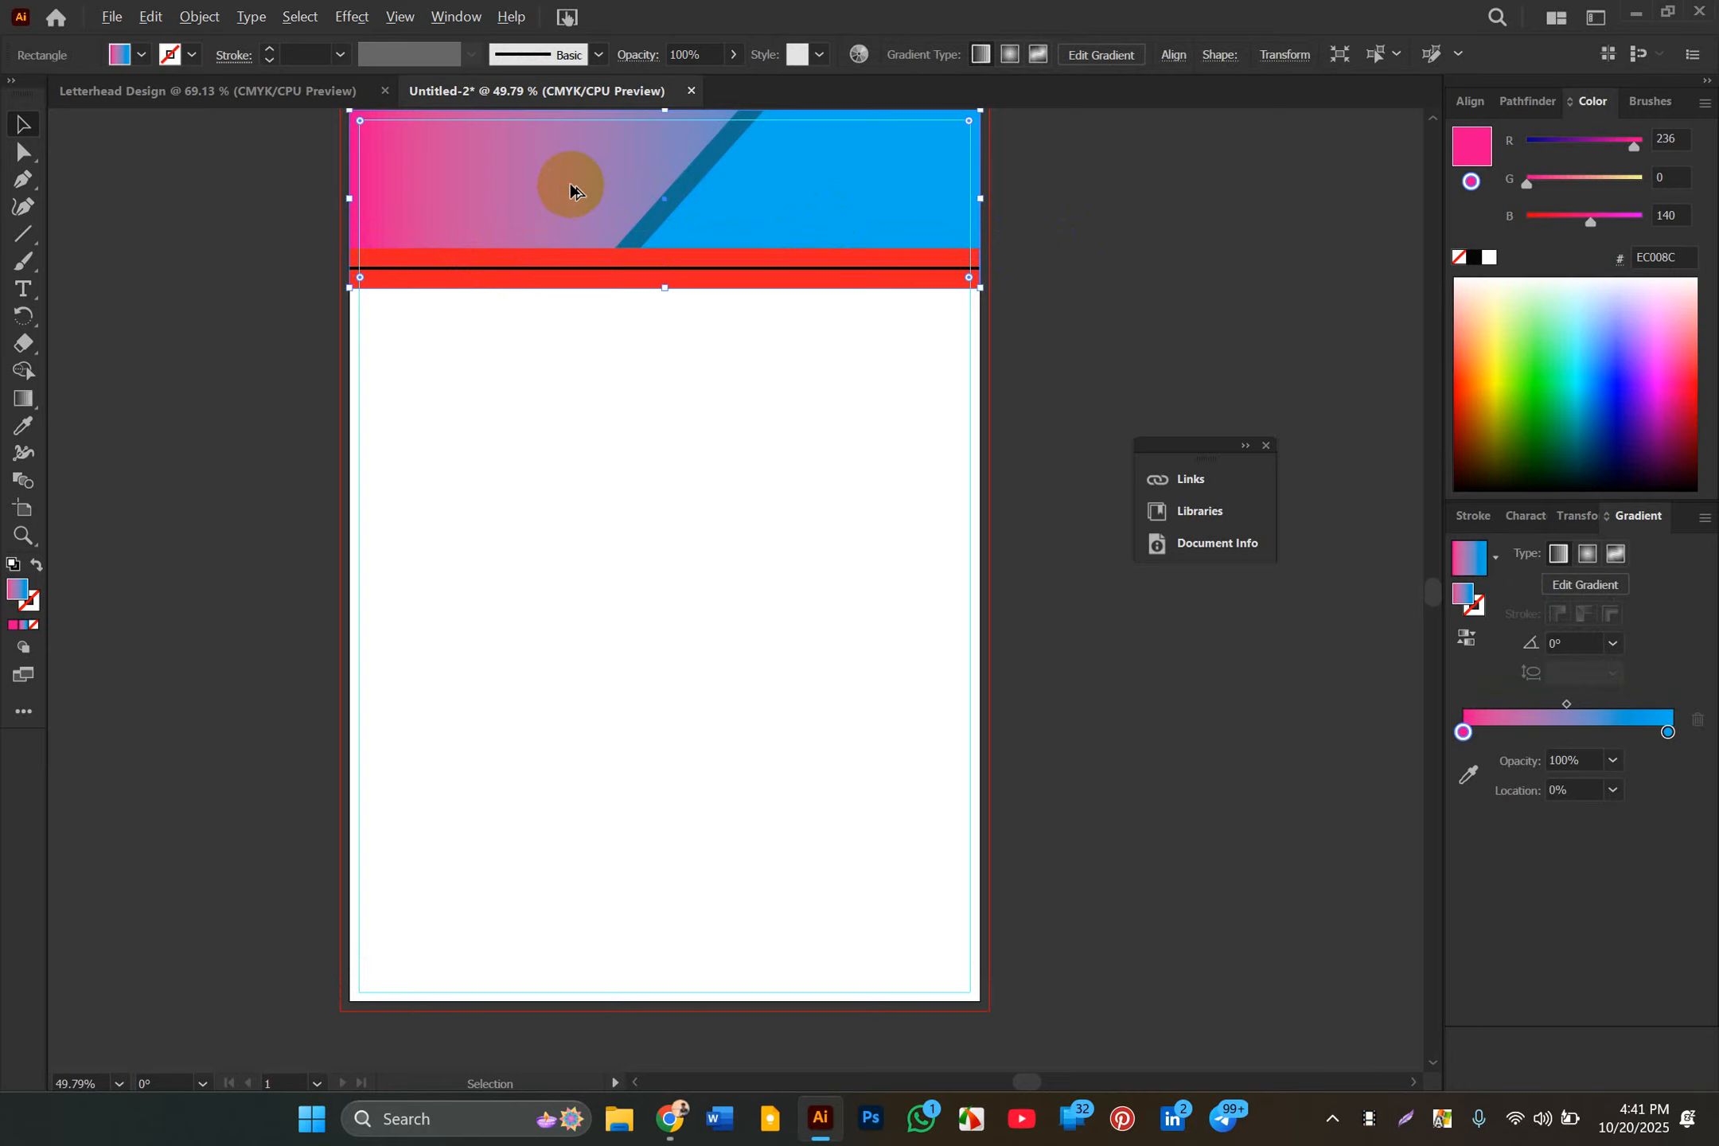
pyautogui.moveTo(569, 187); pyautogui.dragTo(603, 897)
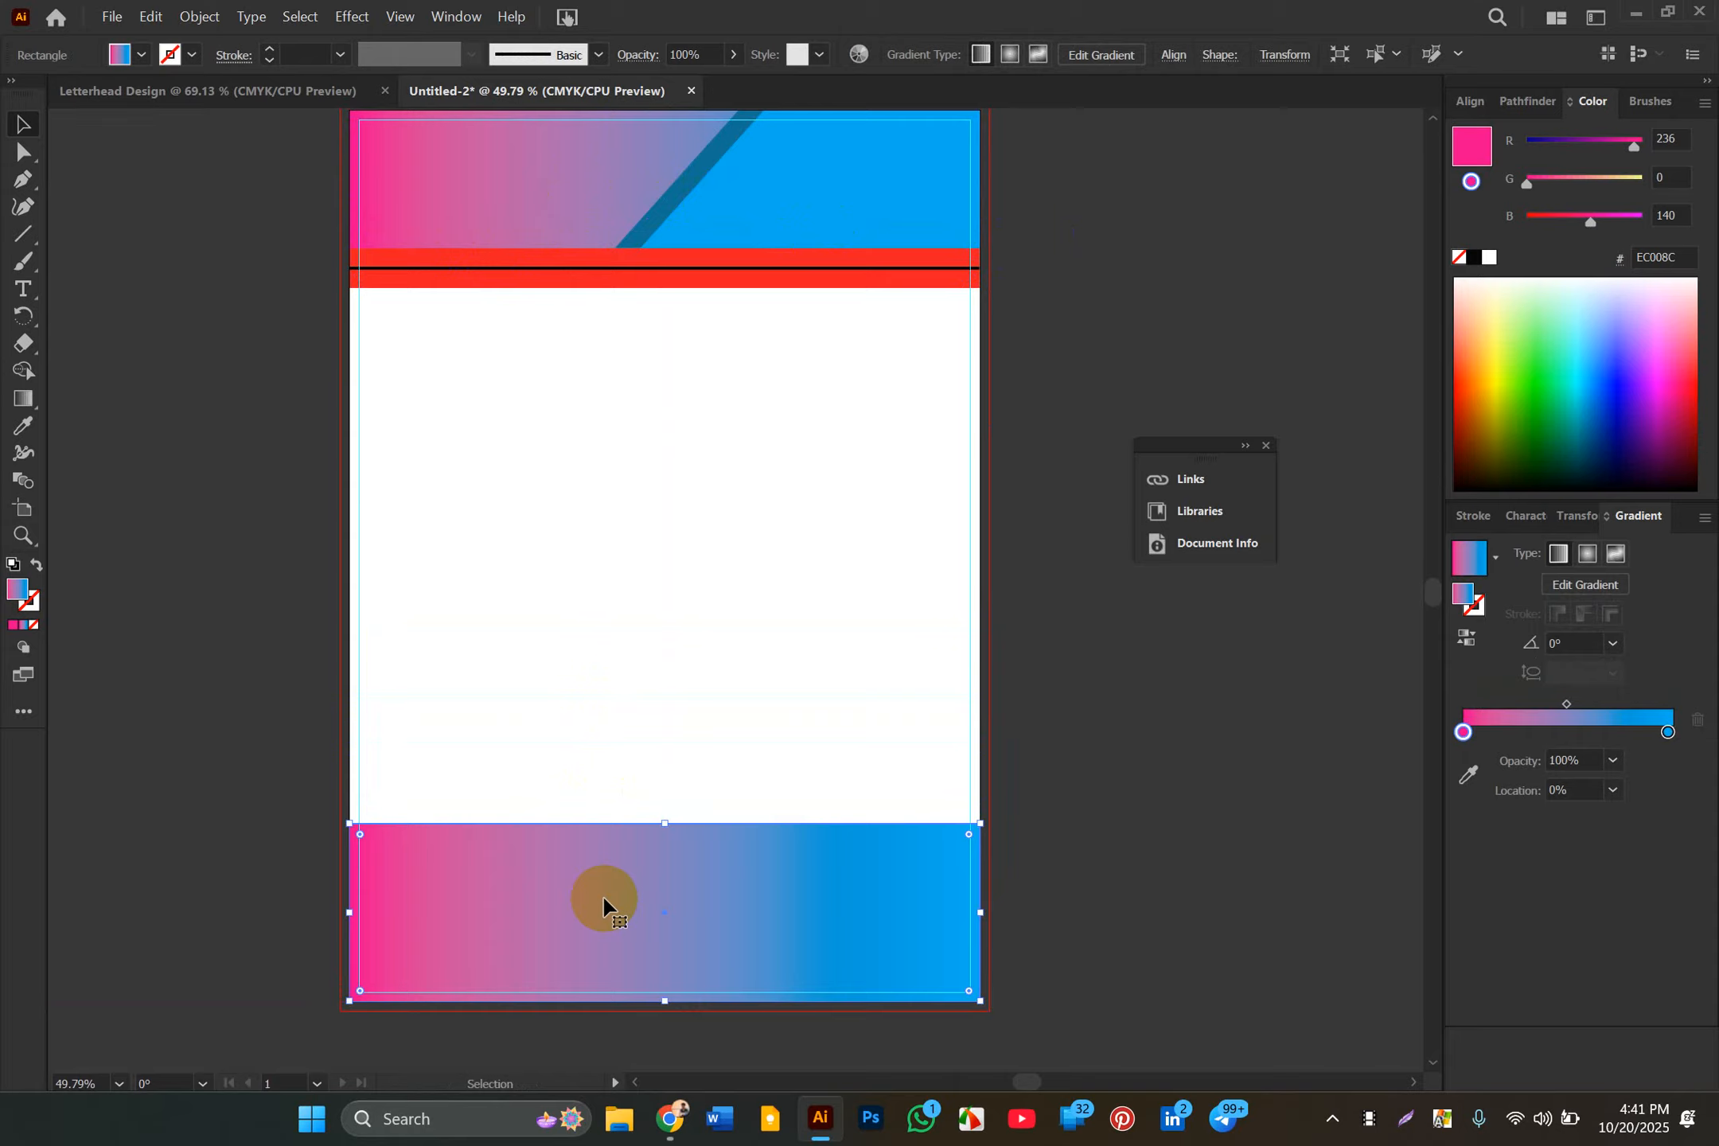
# Step: Reduce the copied rectangle's height from its top edge to a thin full-width footer bar, and clear the selection
pyautogui.moveTo(666, 822); pyautogui.dragTo(667, 962)
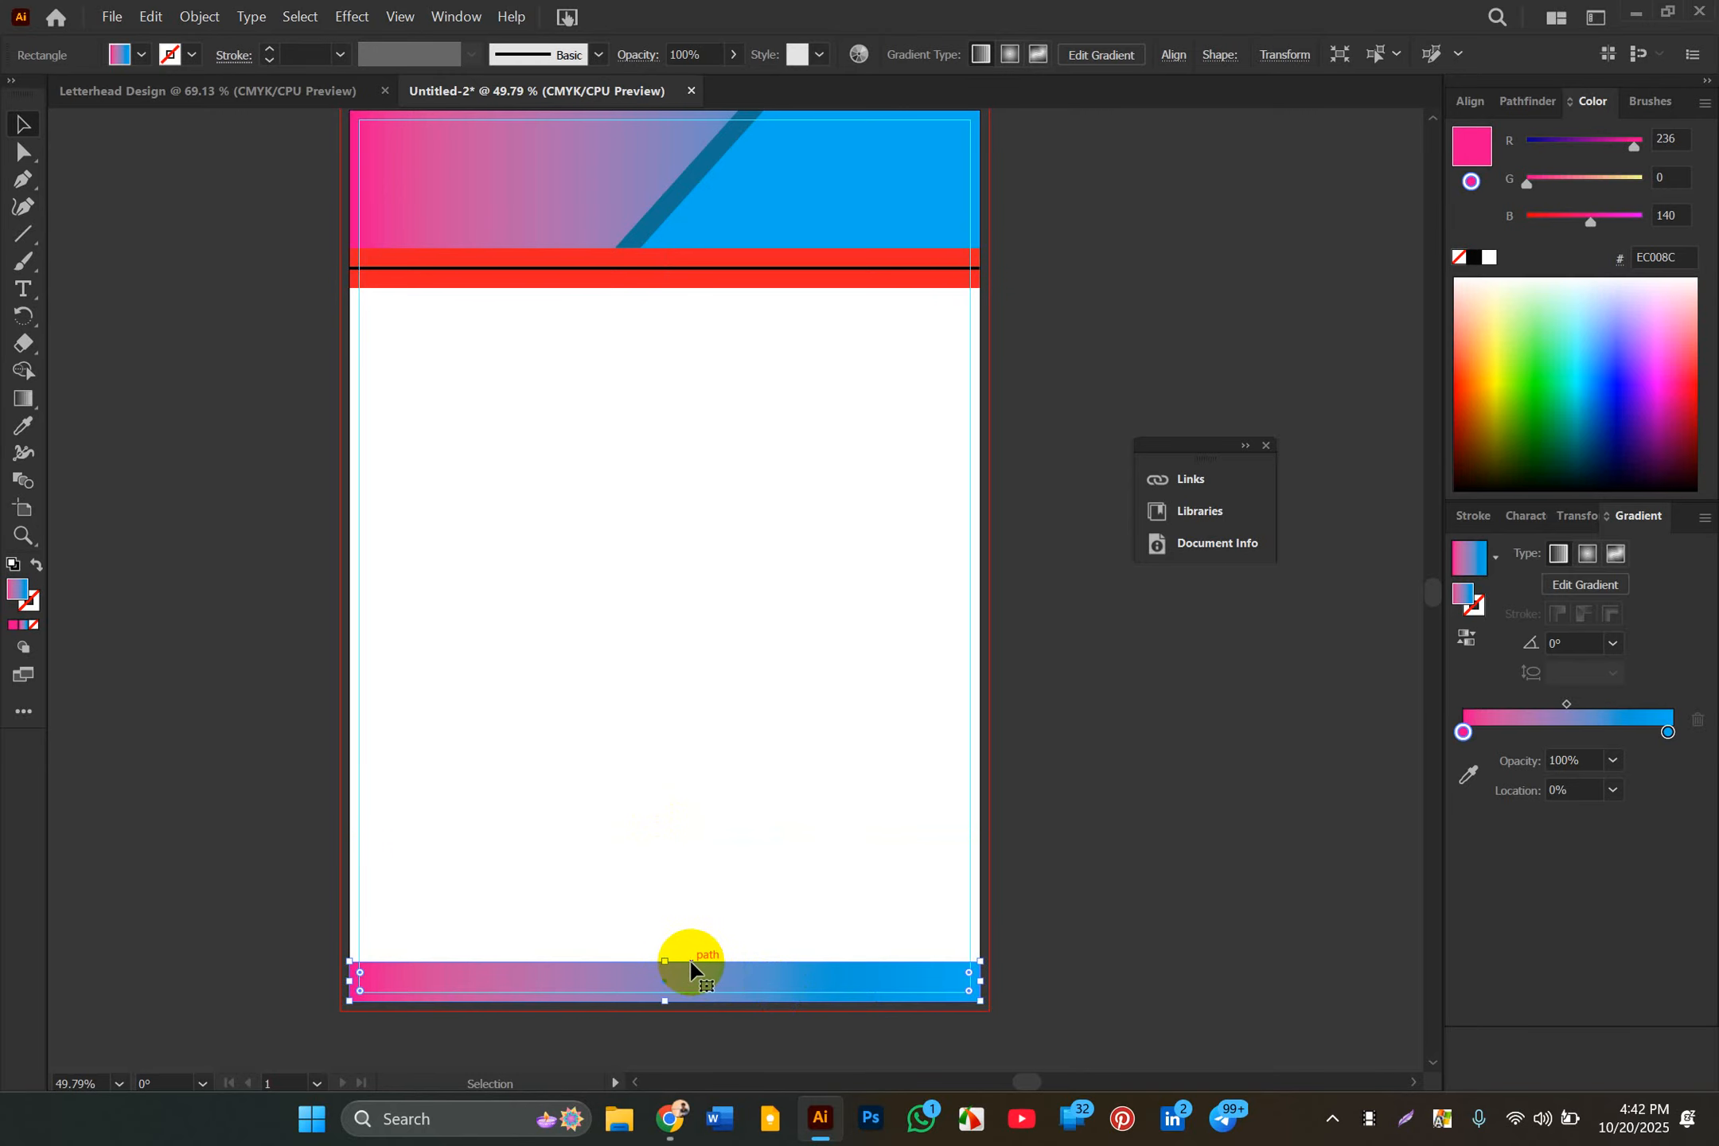
pyautogui.moveTo(668, 962); pyautogui.dragTo(666, 982)
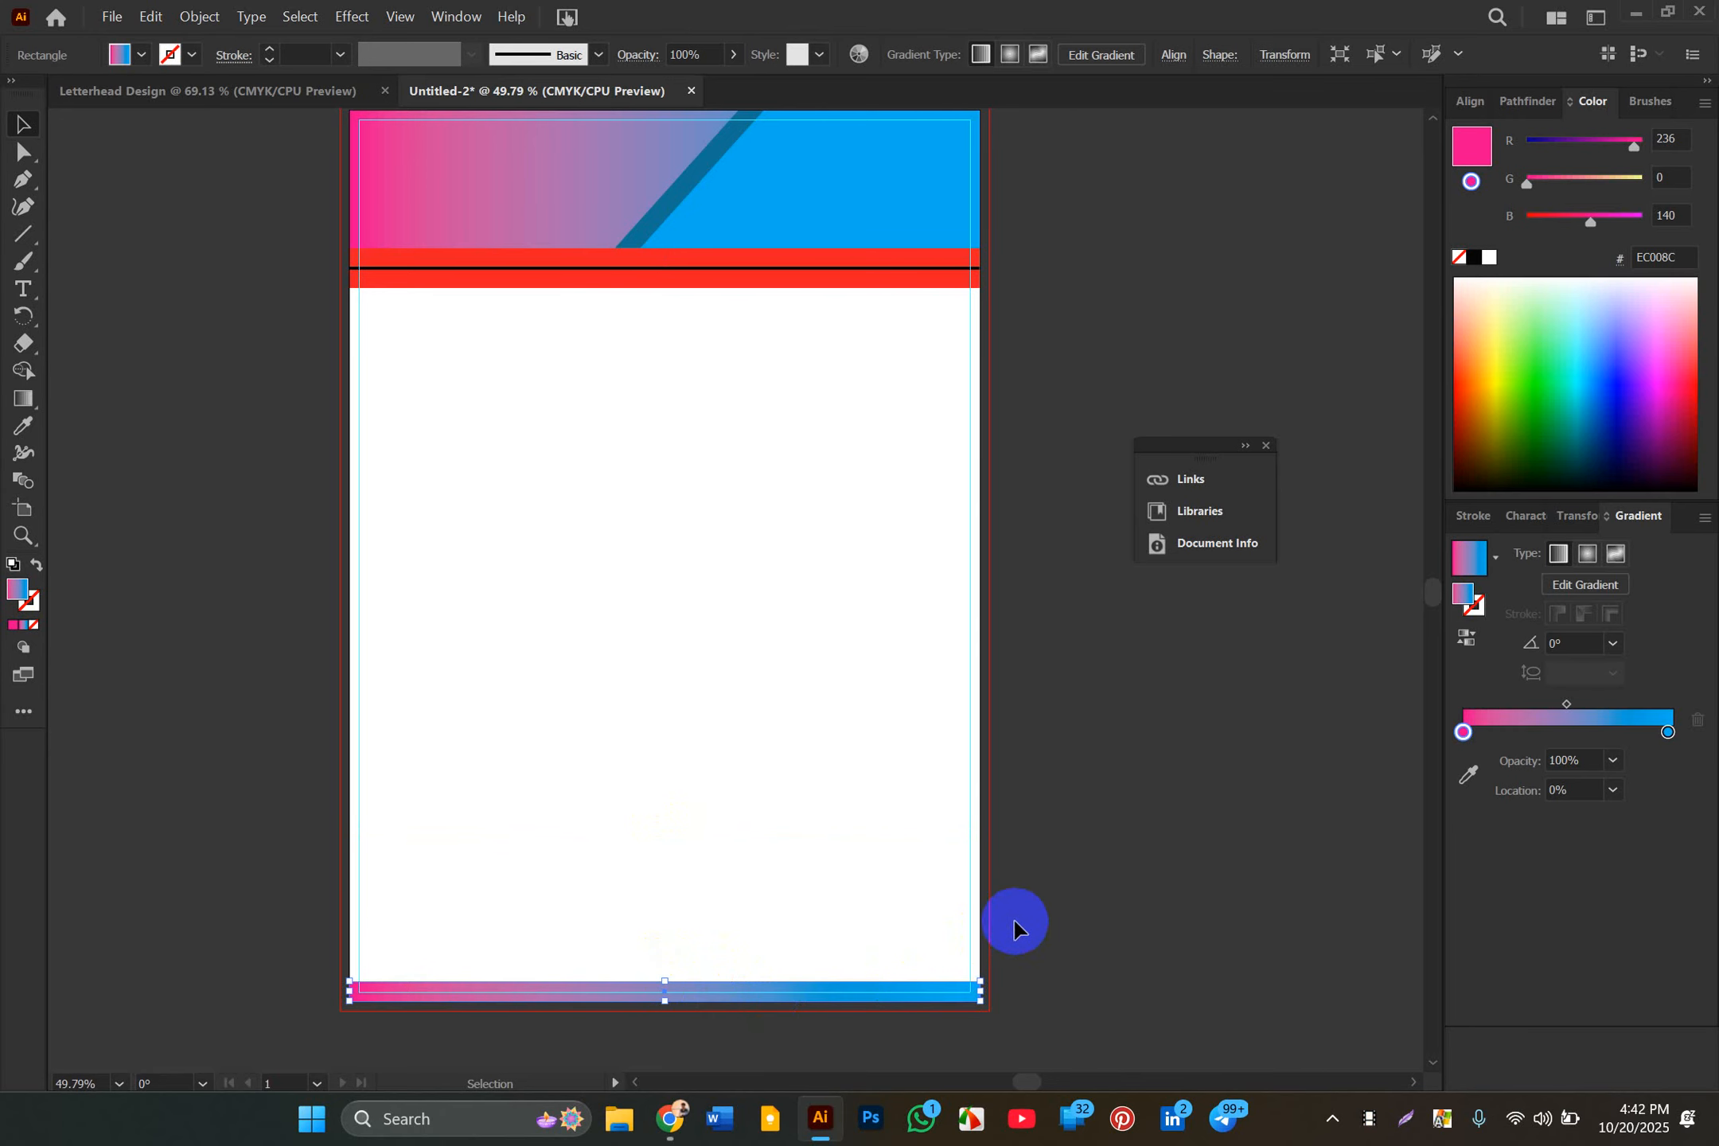
pyautogui.click(1058, 909)
# Step: Recolour the footer bar with the light blue (00AEEF) sampled from the header's angled panel using the Eyedropper, and clear the selection
pyautogui.click(721, 990)
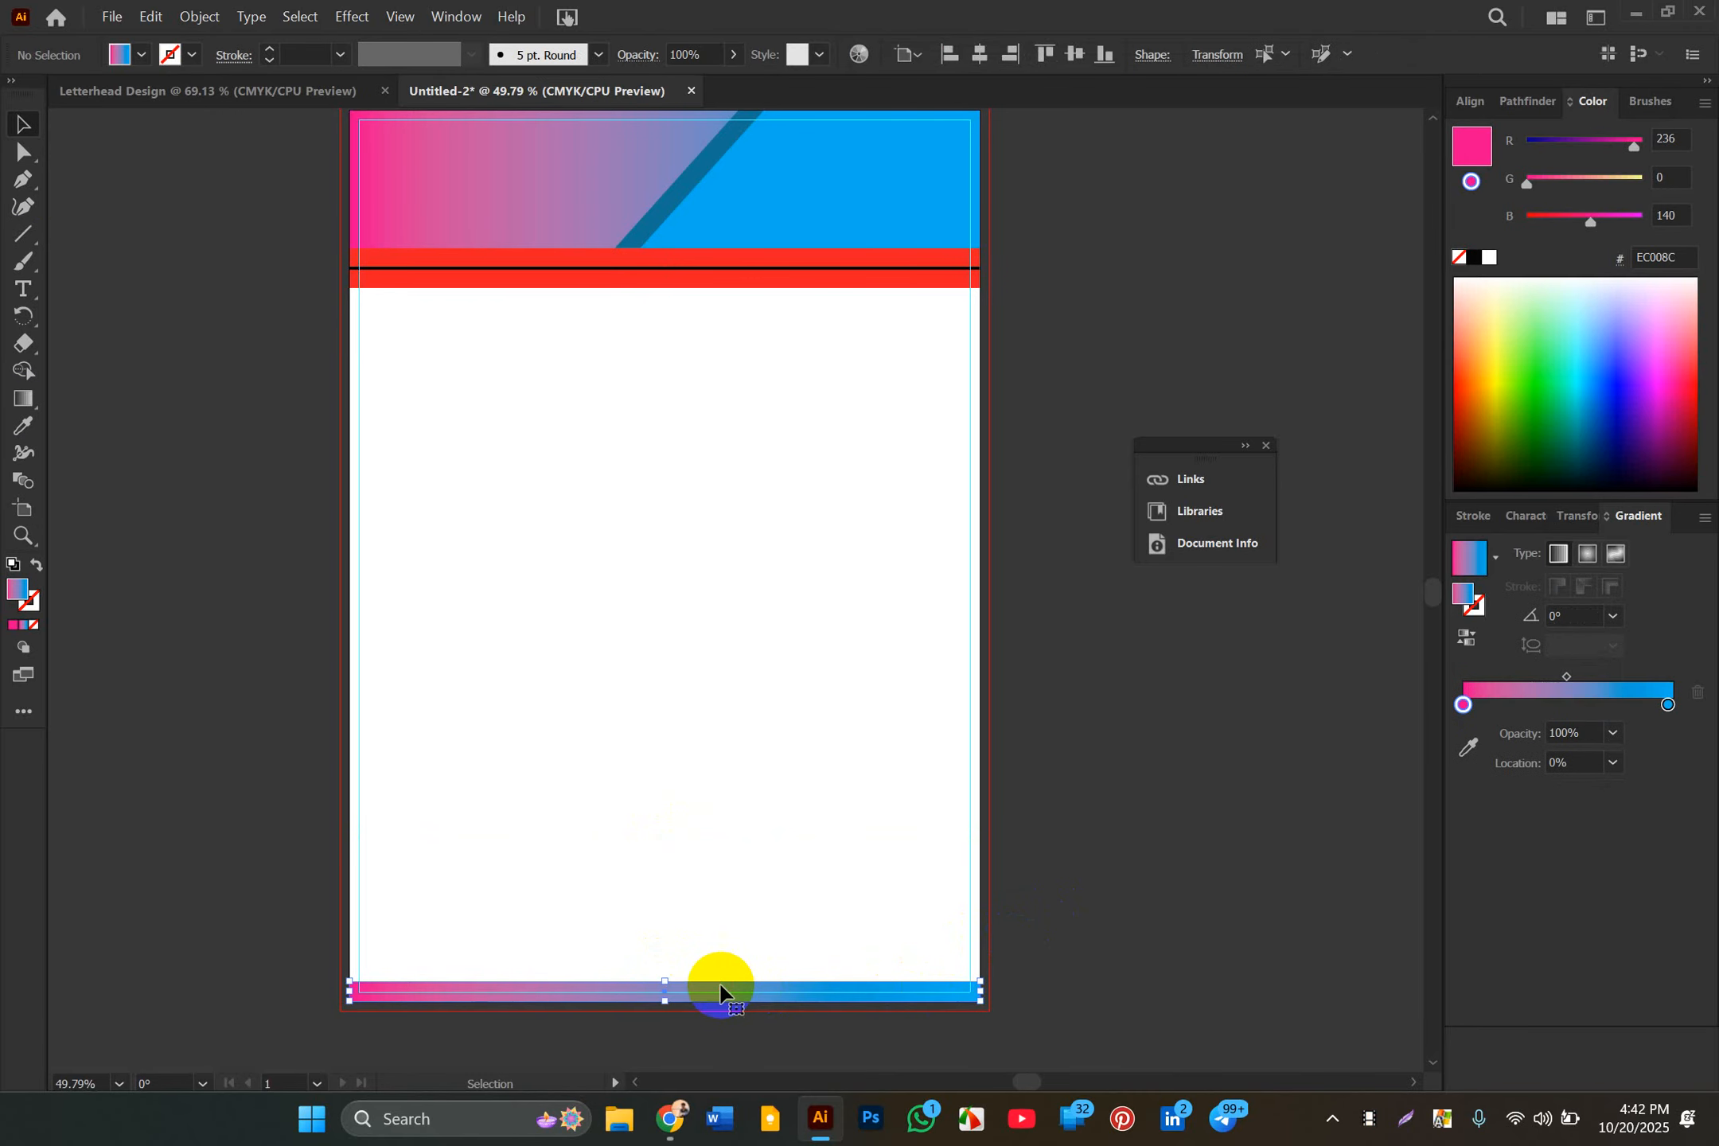
pyautogui.click(27, 430)
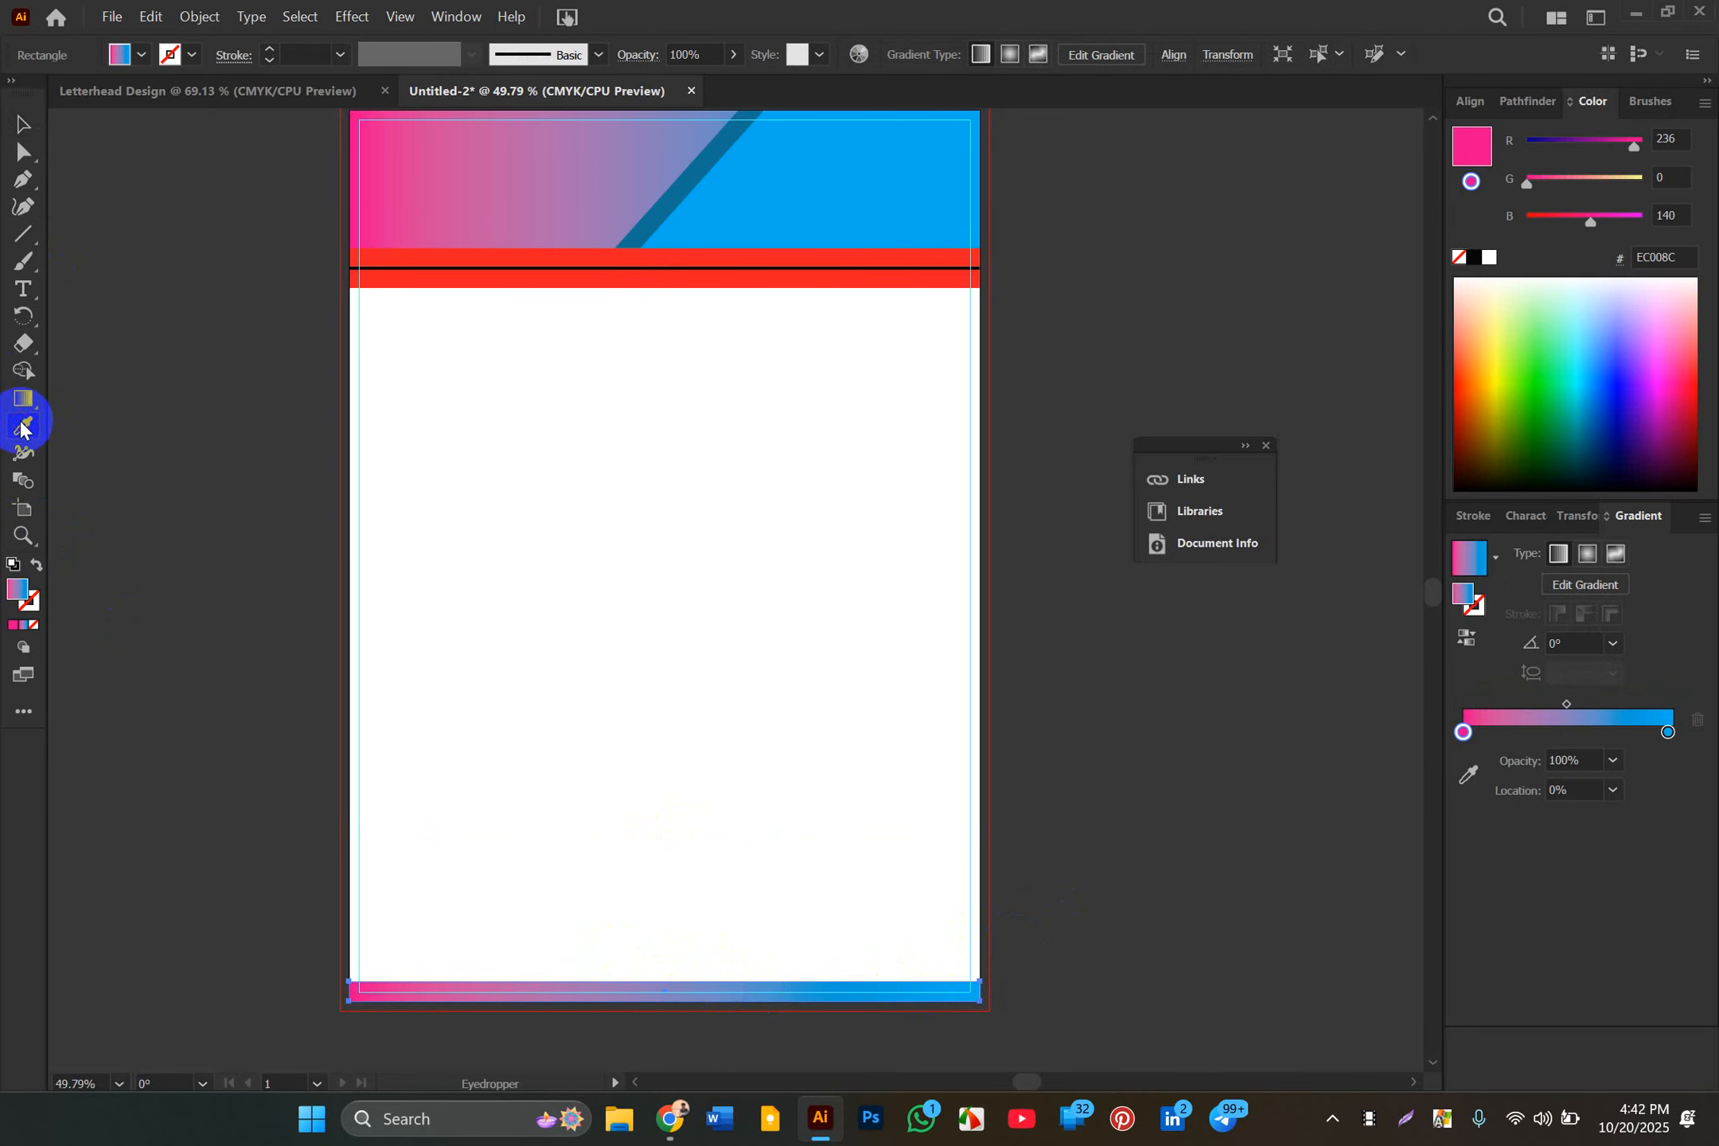
pyautogui.click(737, 223)
pyautogui.click(808, 195)
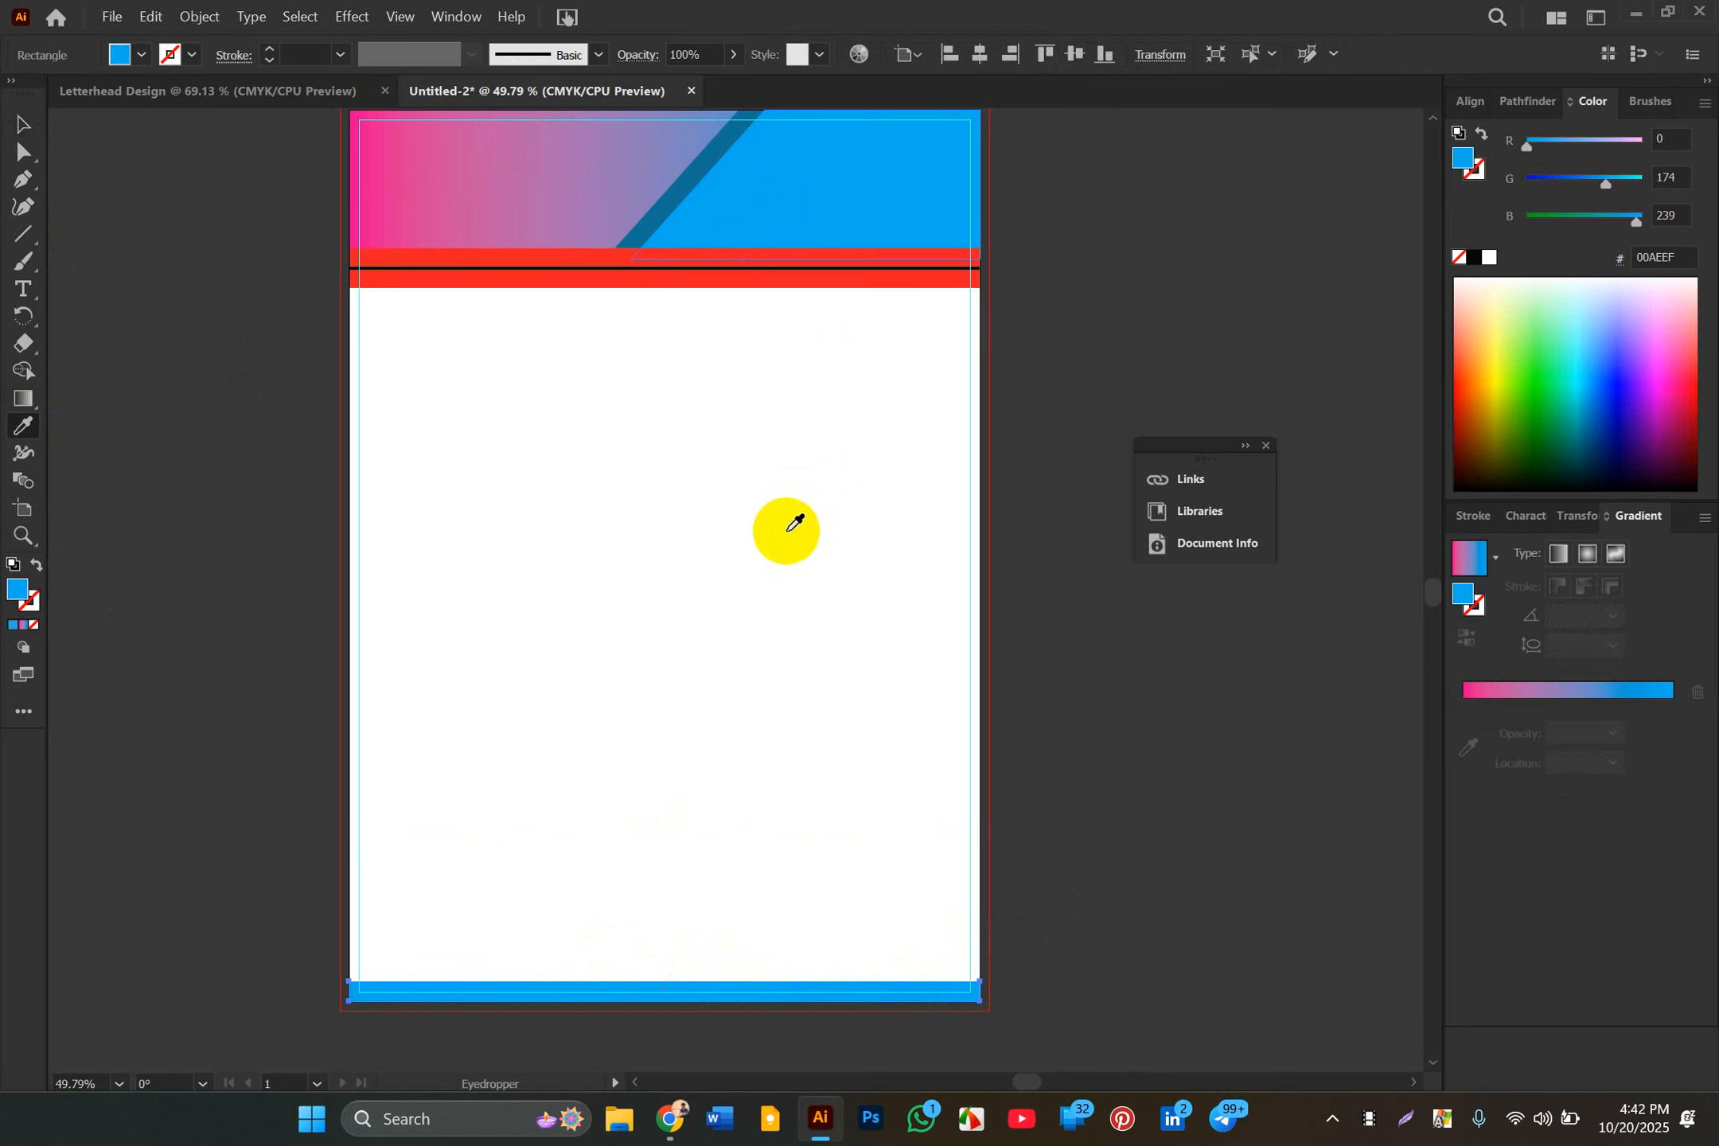
pyautogui.click(23, 125)
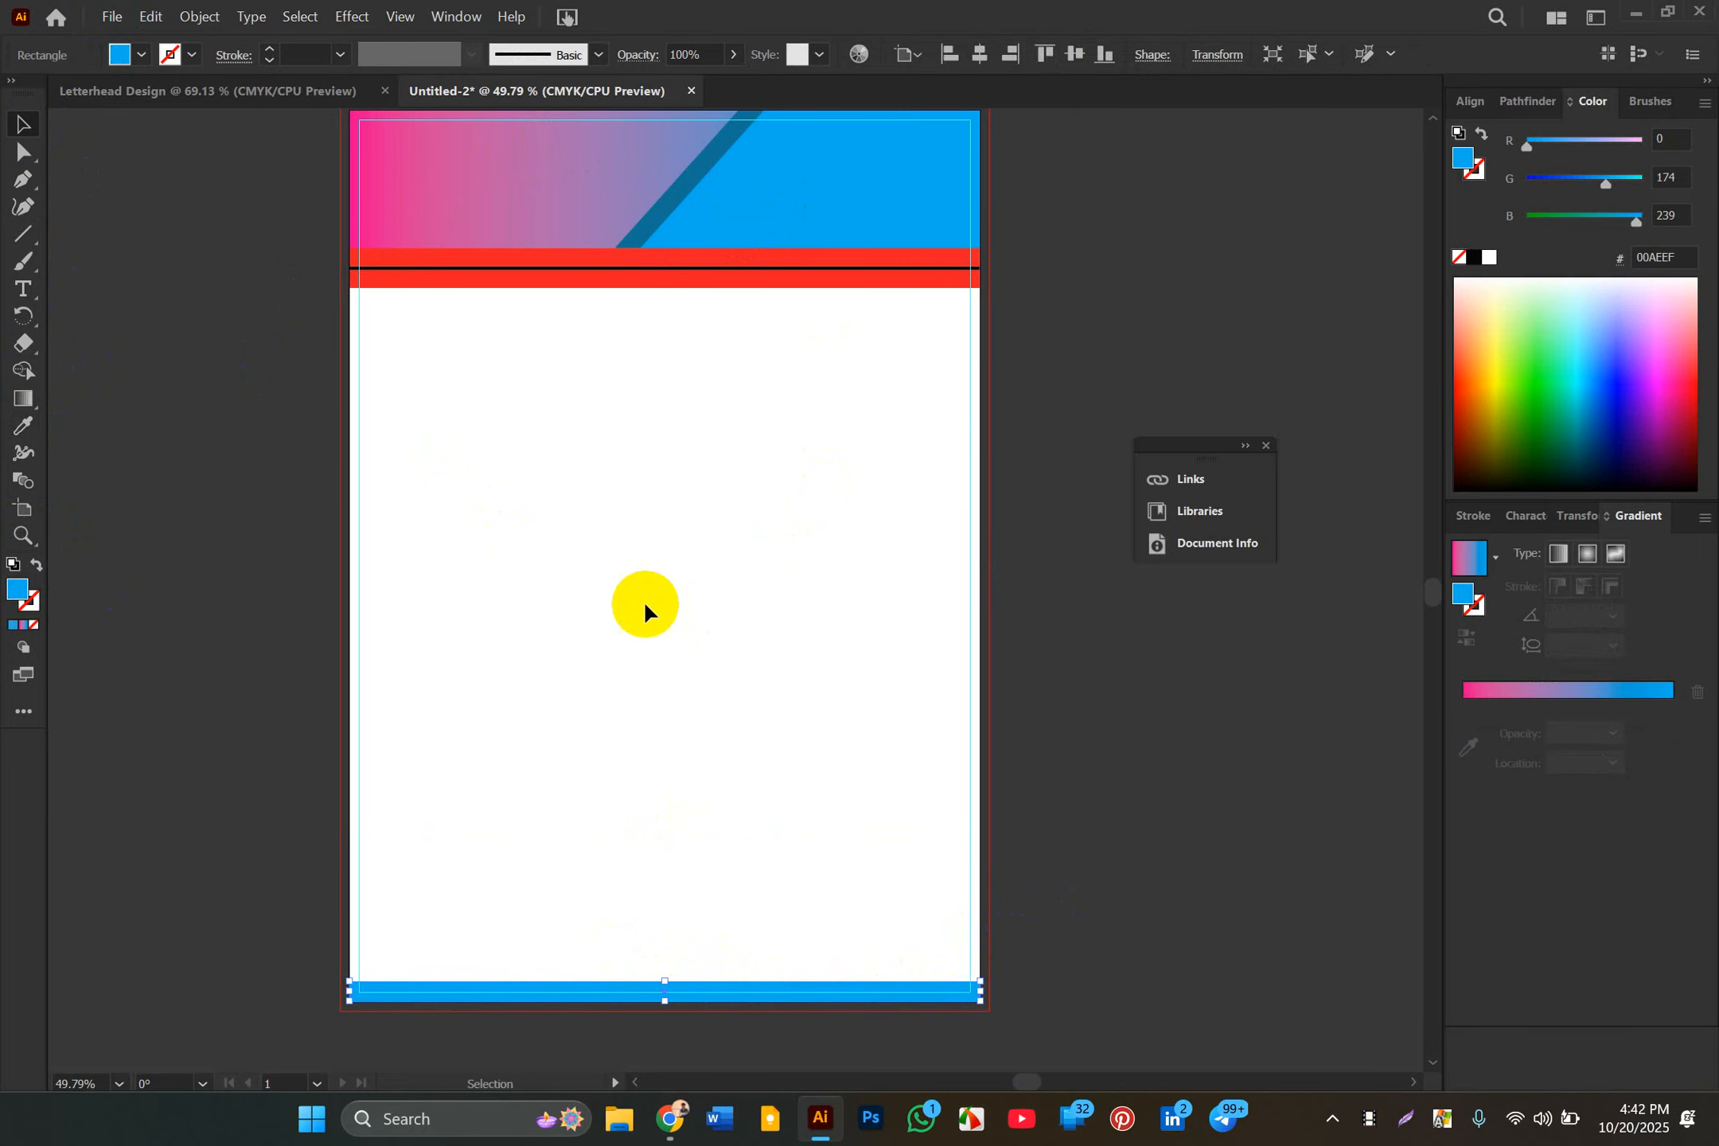
pyautogui.click(1064, 581)
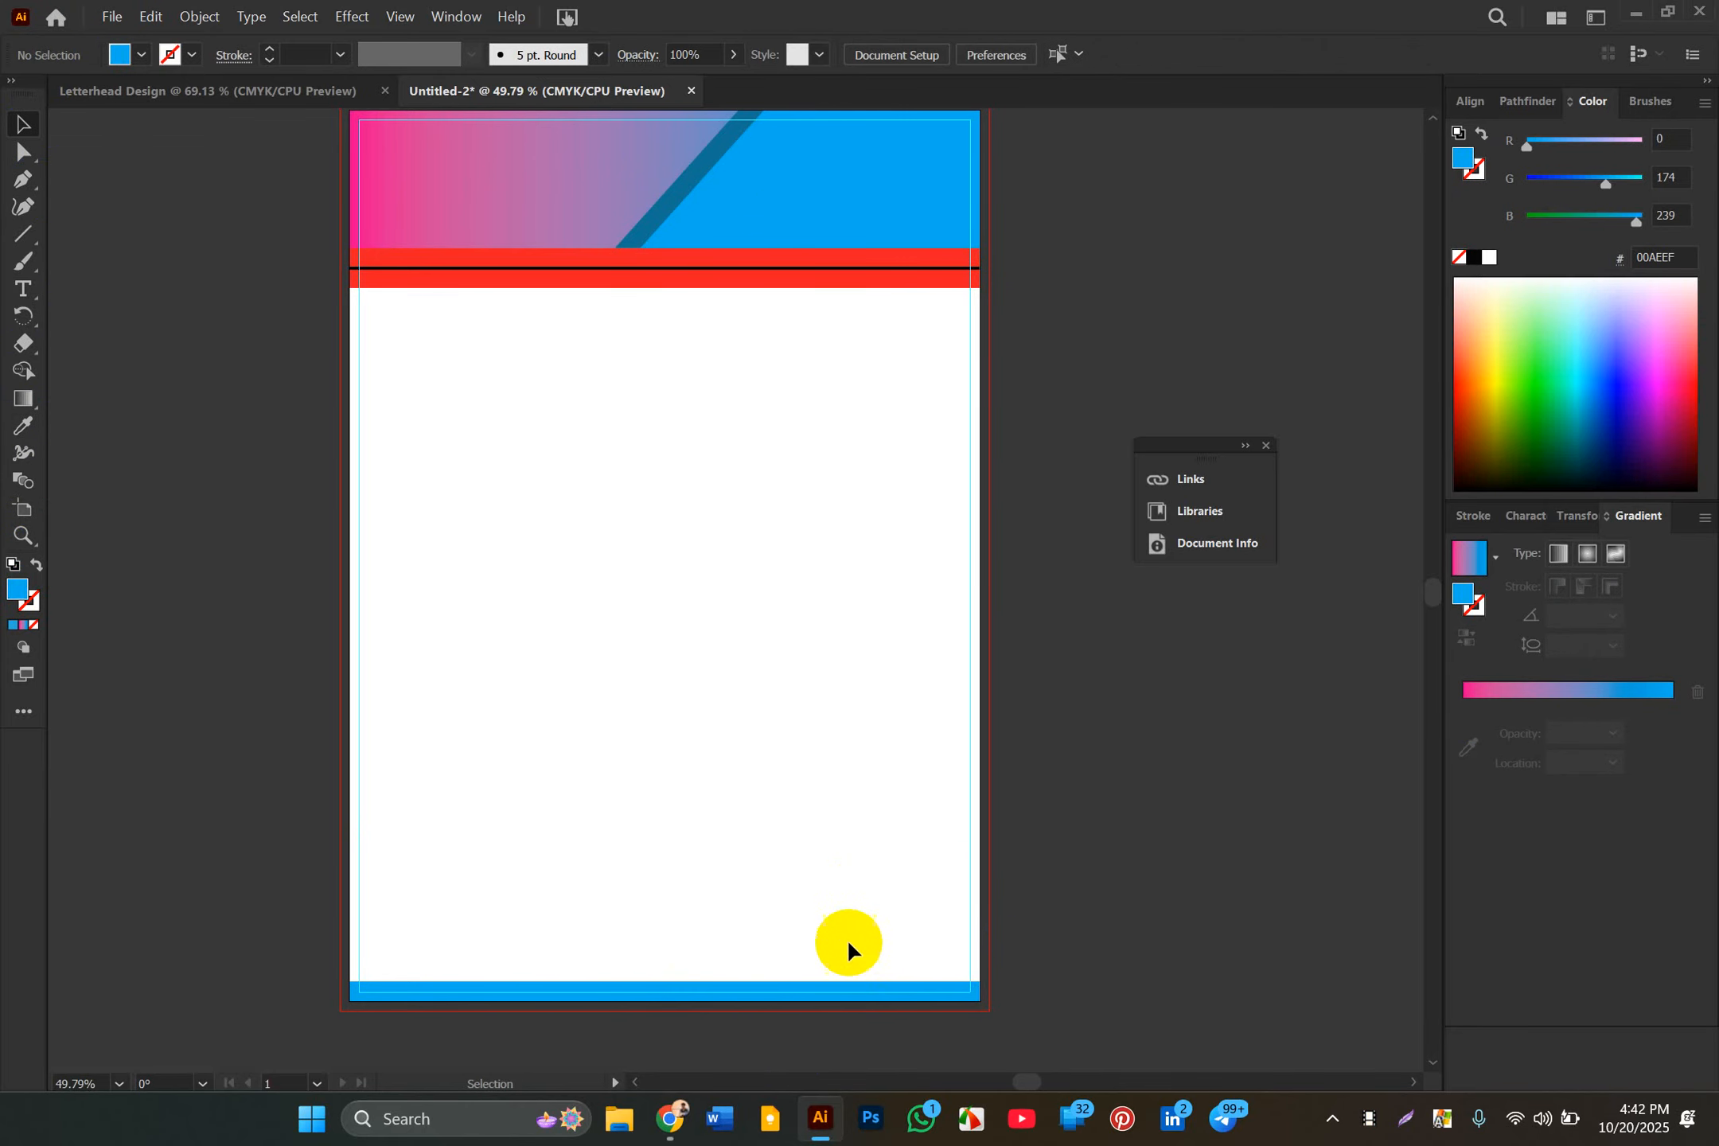
# Step: Duplicate the footer bar in place, nudge it slightly upward behind the original, recolour it with the header's dark blue (057293), and clear the selection
pyautogui.click(668, 991)
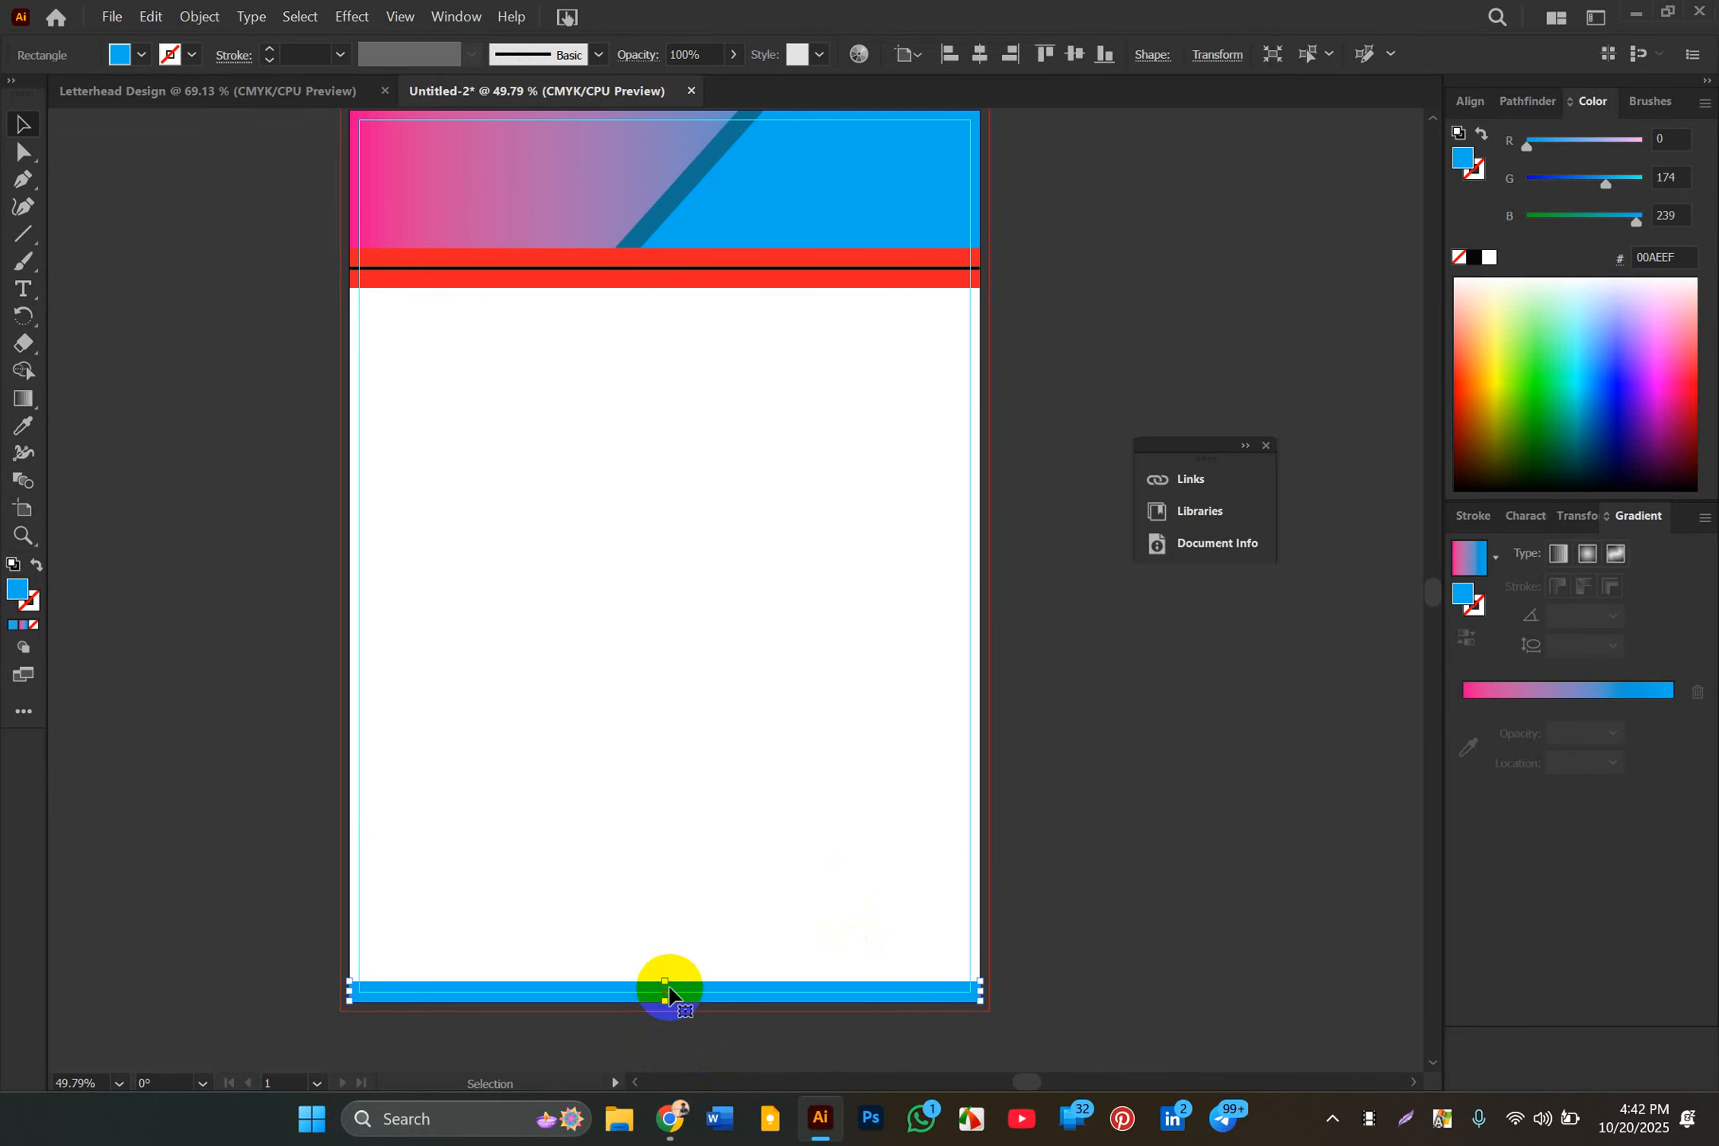
pyautogui.press('a')
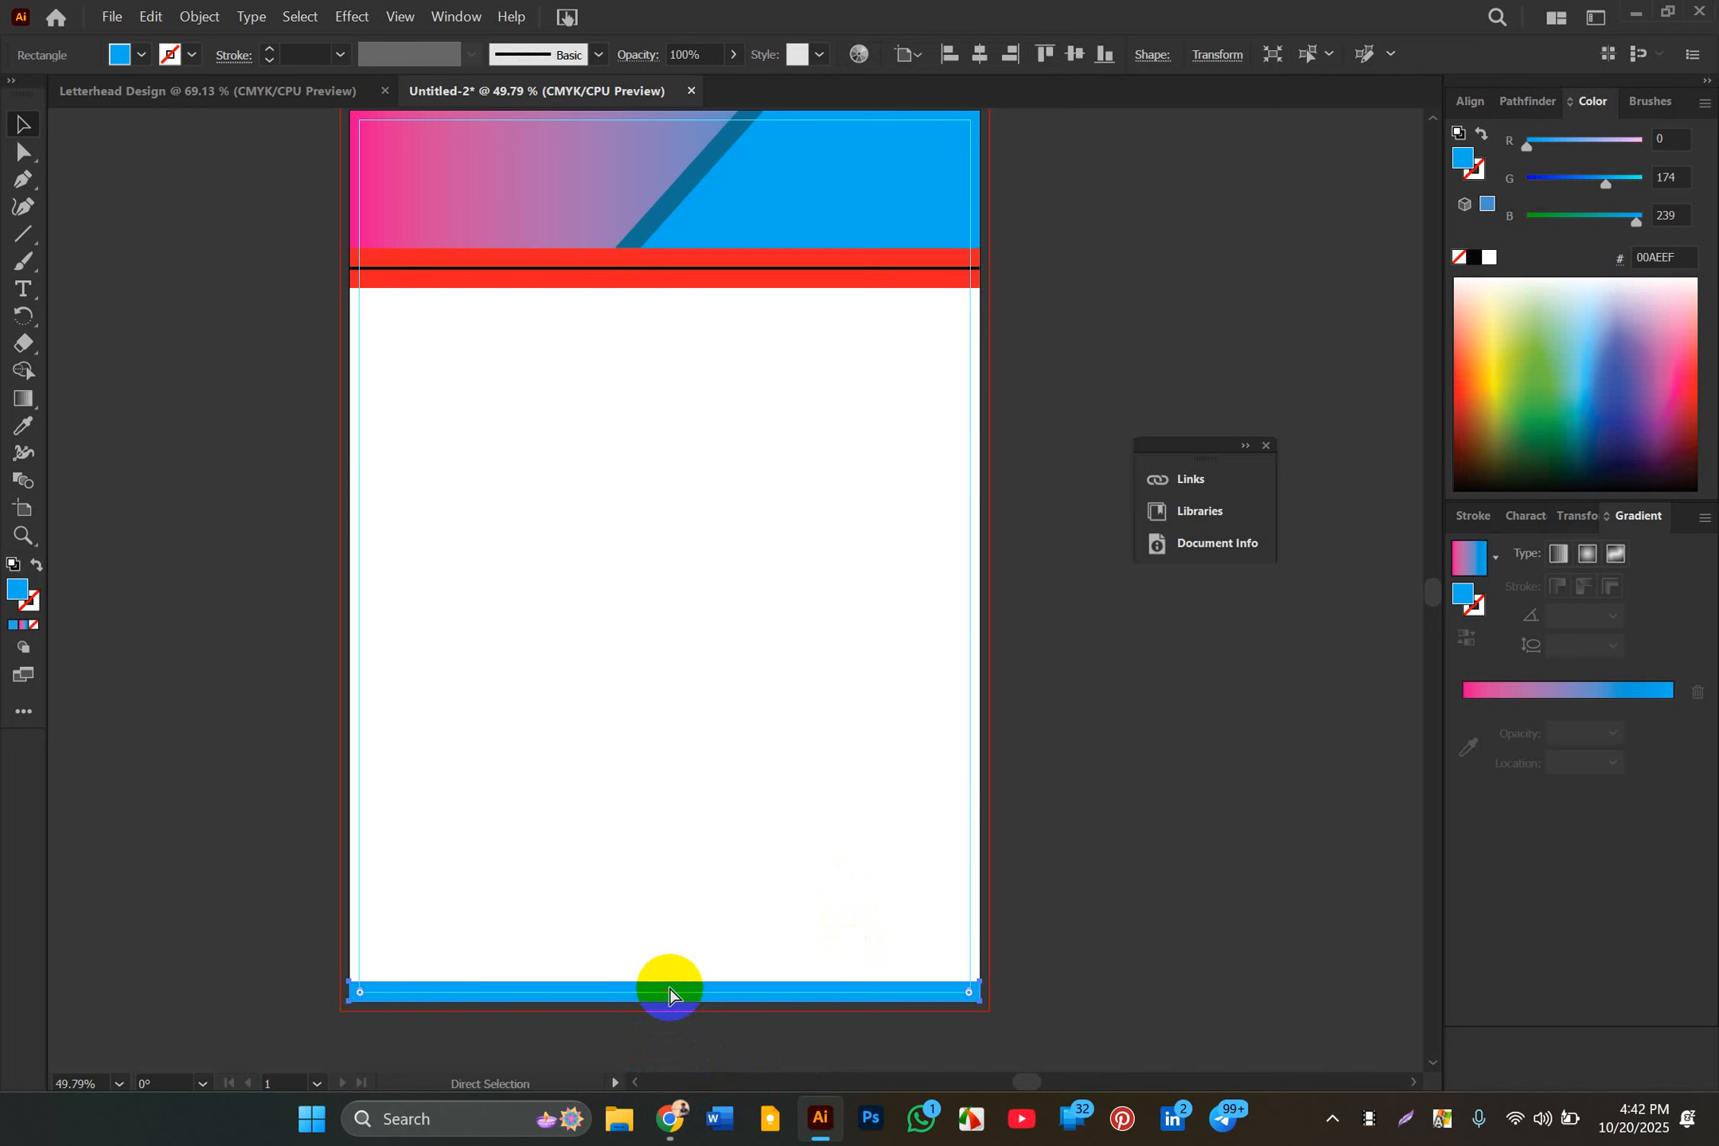
pyautogui.press('v')
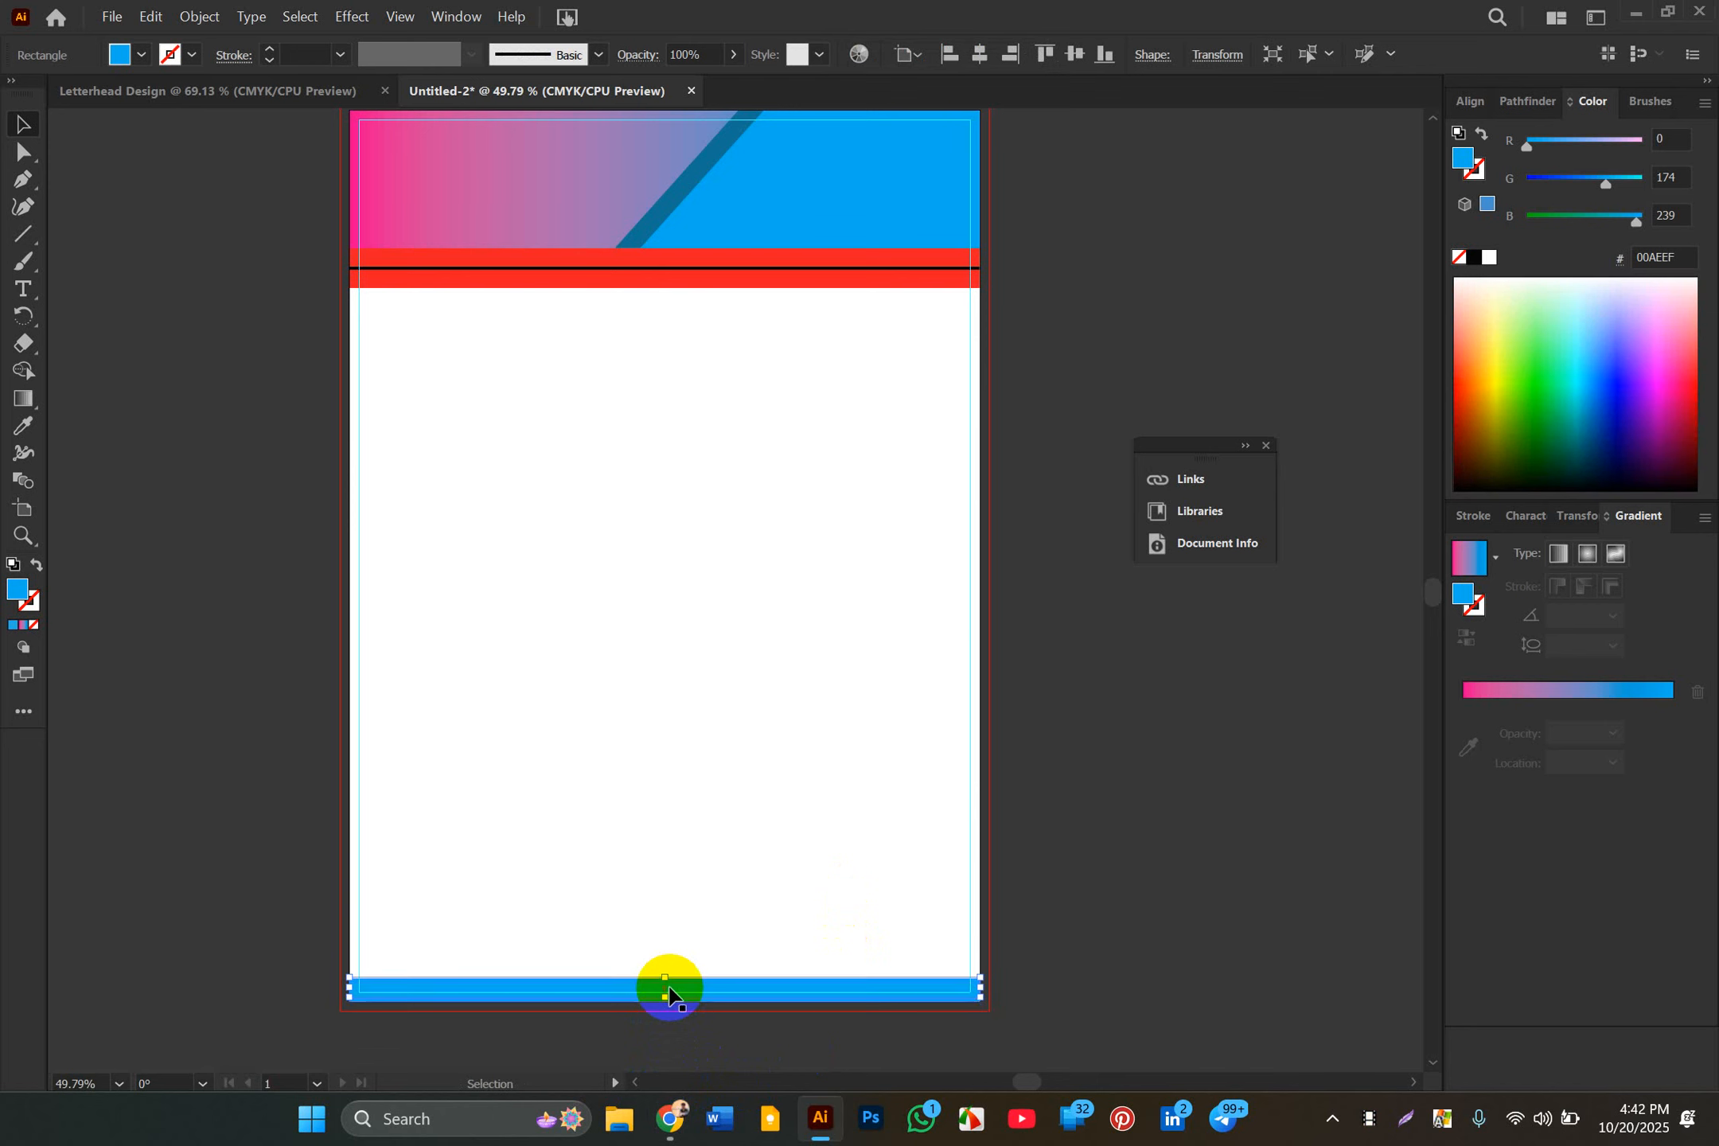
pyautogui.press('i')
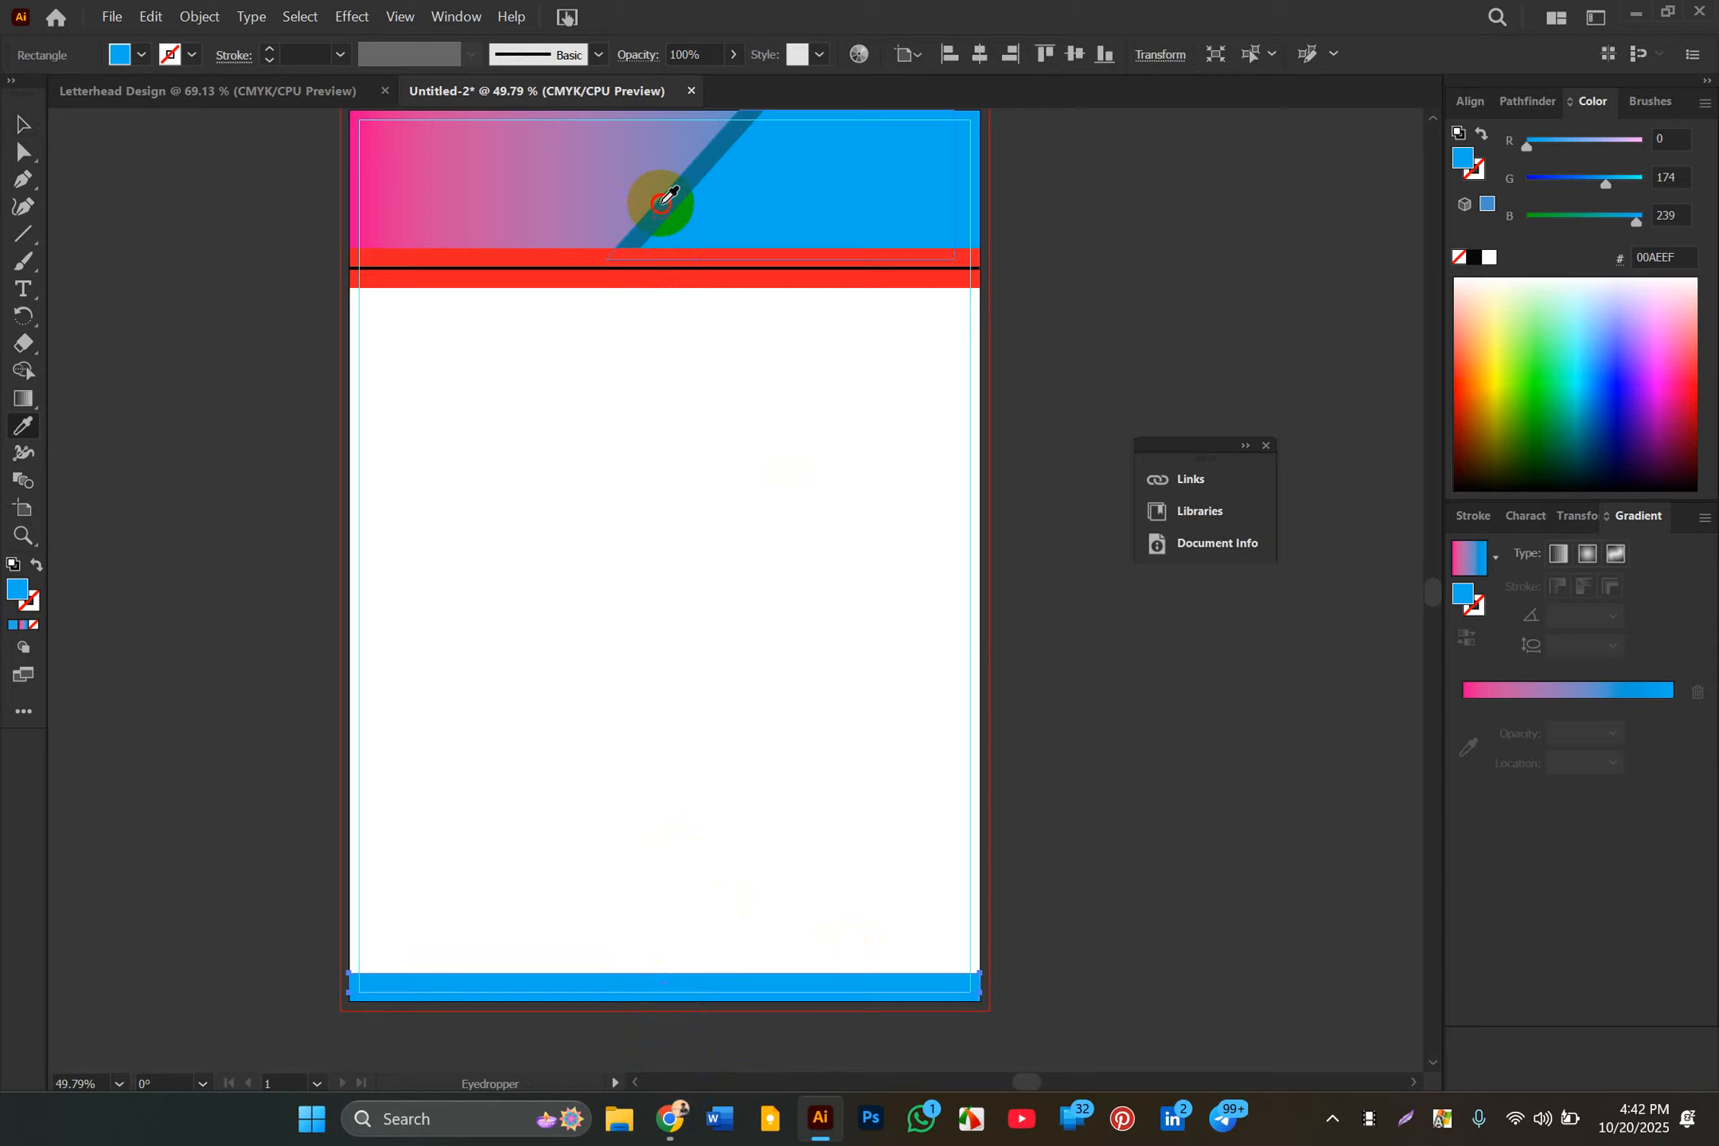
pyautogui.click(664, 199)
pyautogui.click(23, 123)
pyautogui.click(154, 327)
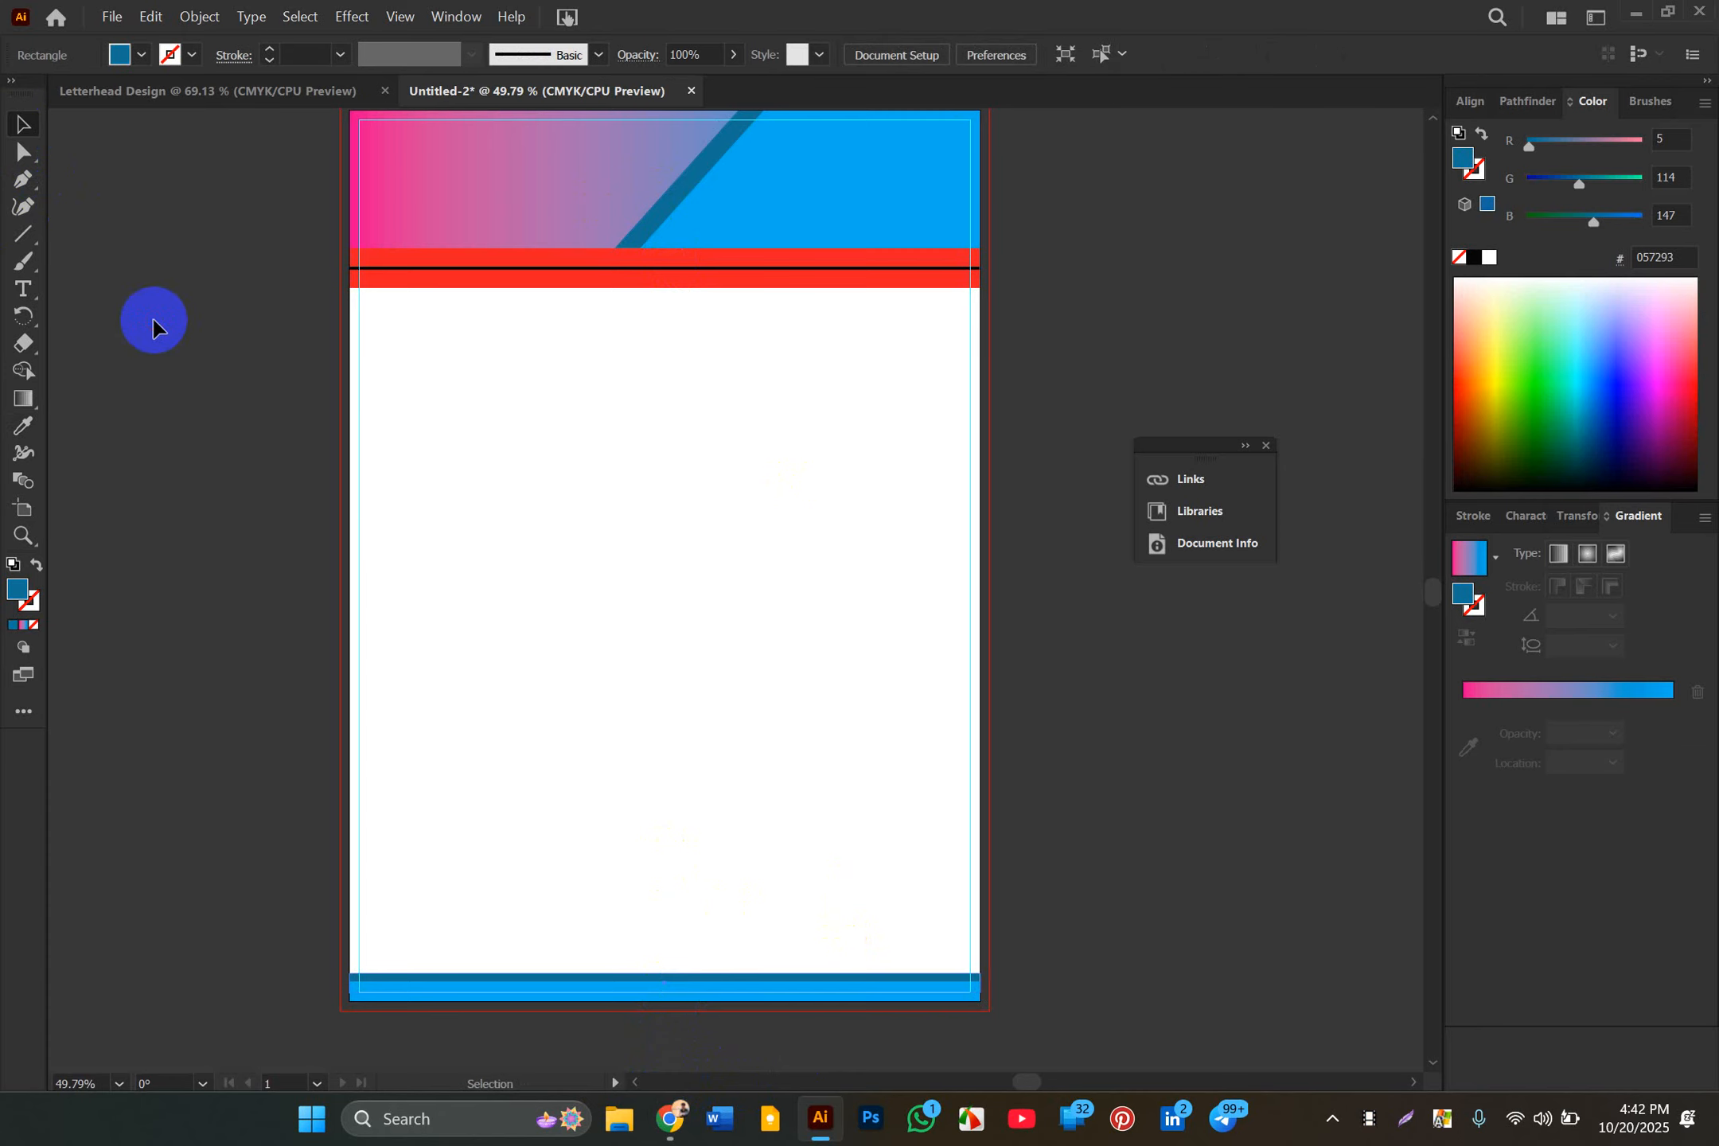
pyautogui.press('a')
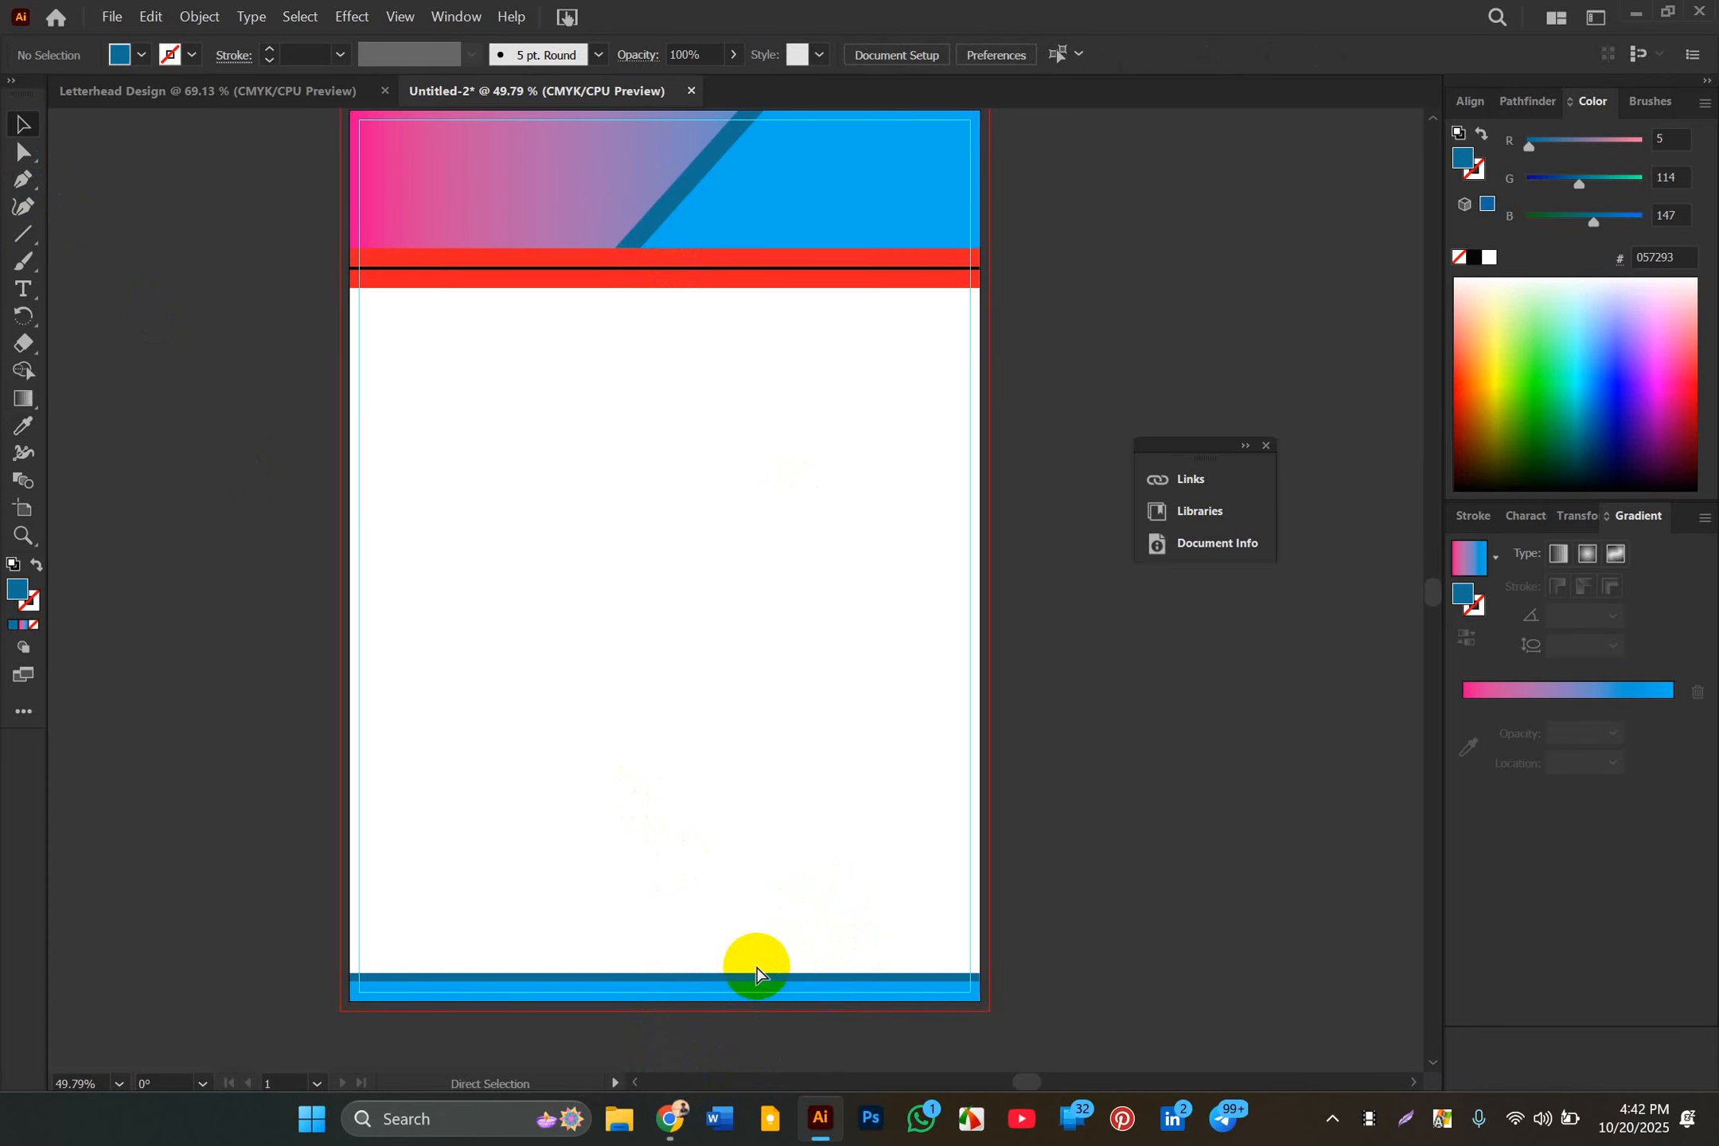
pyautogui.click(702, 995)
pyautogui.press('a')
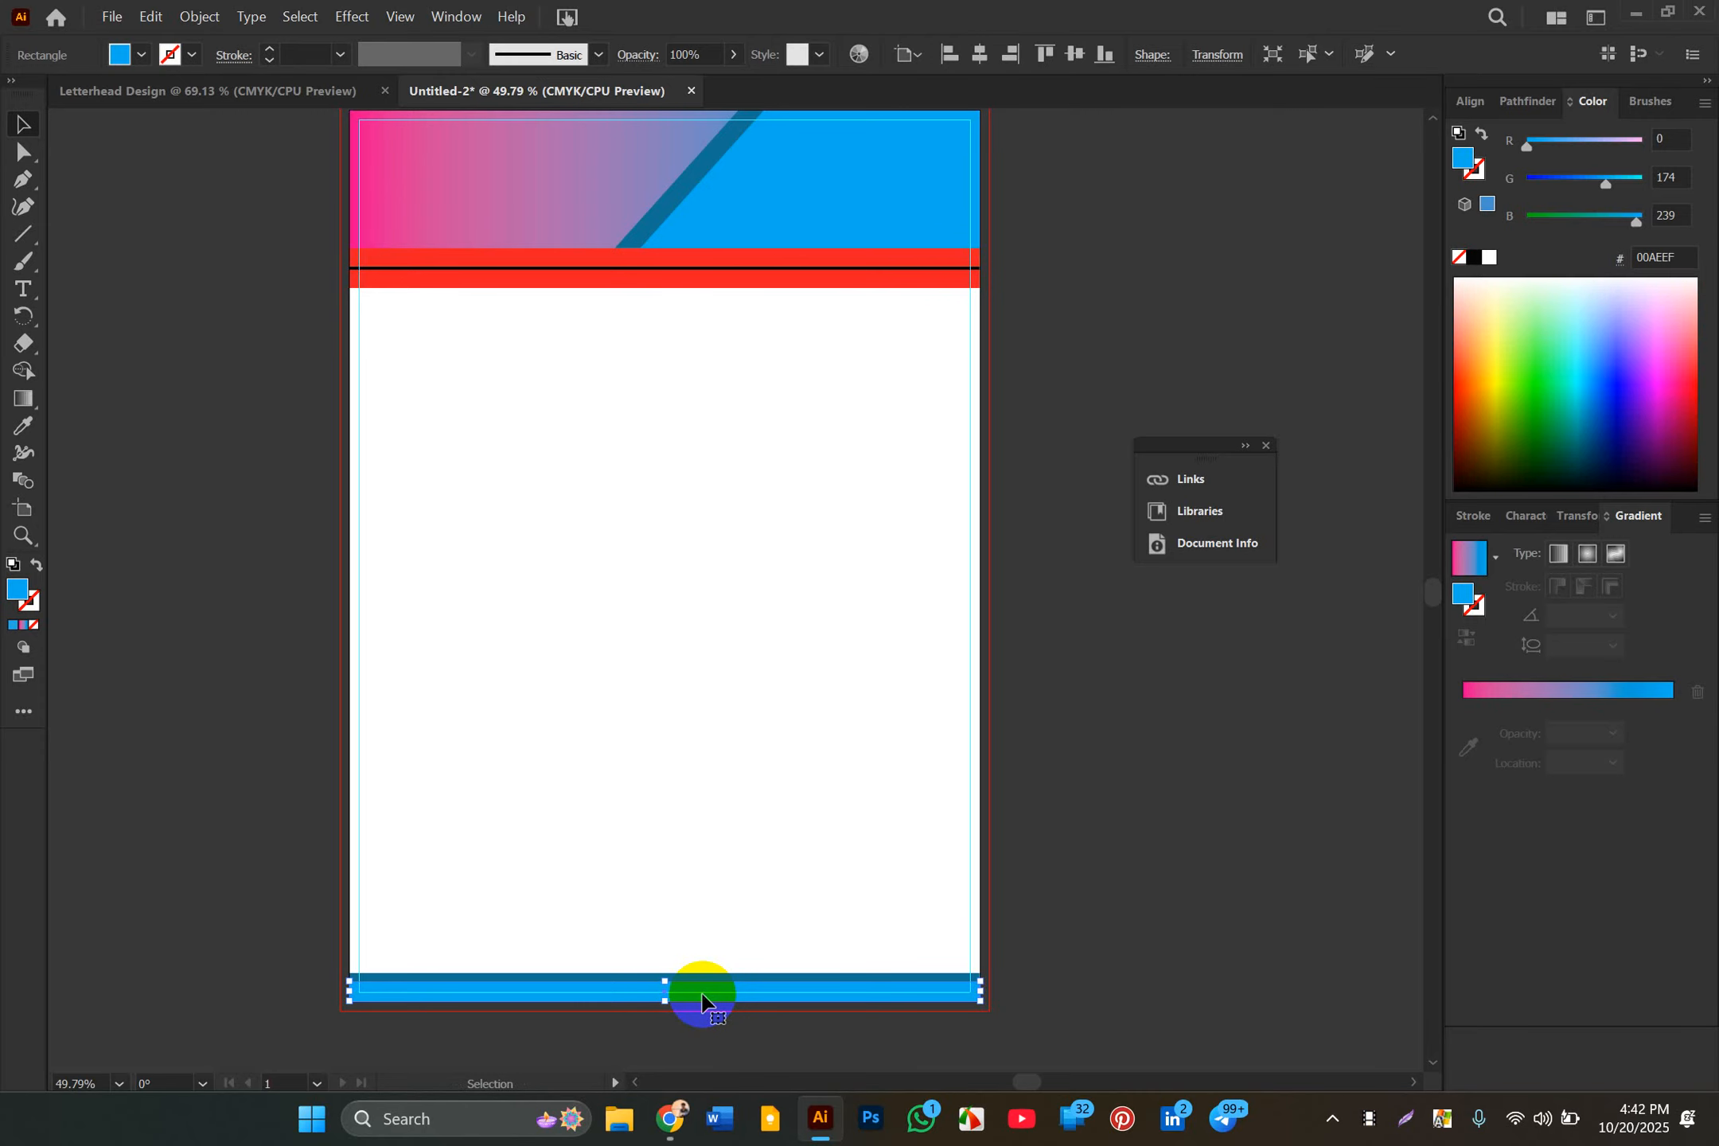
pyautogui.press('a')
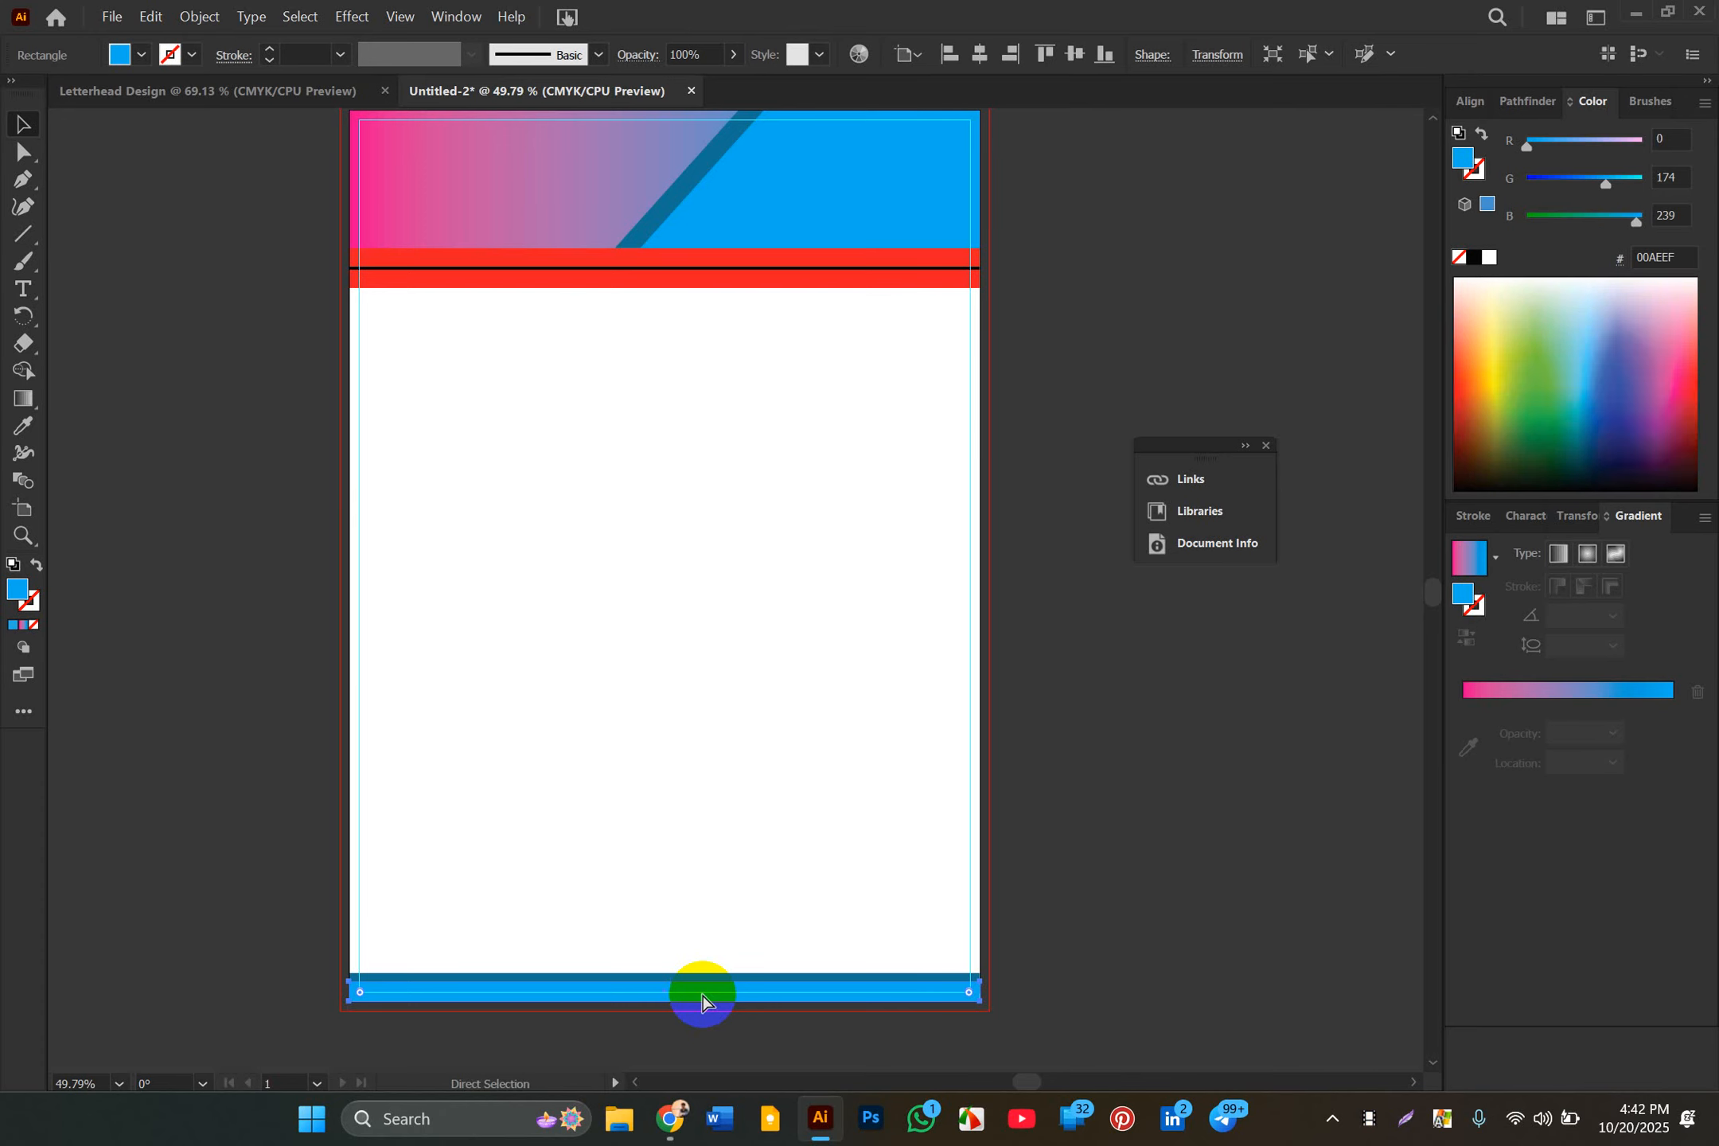
pyautogui.hotkey('ctrl', 'v')
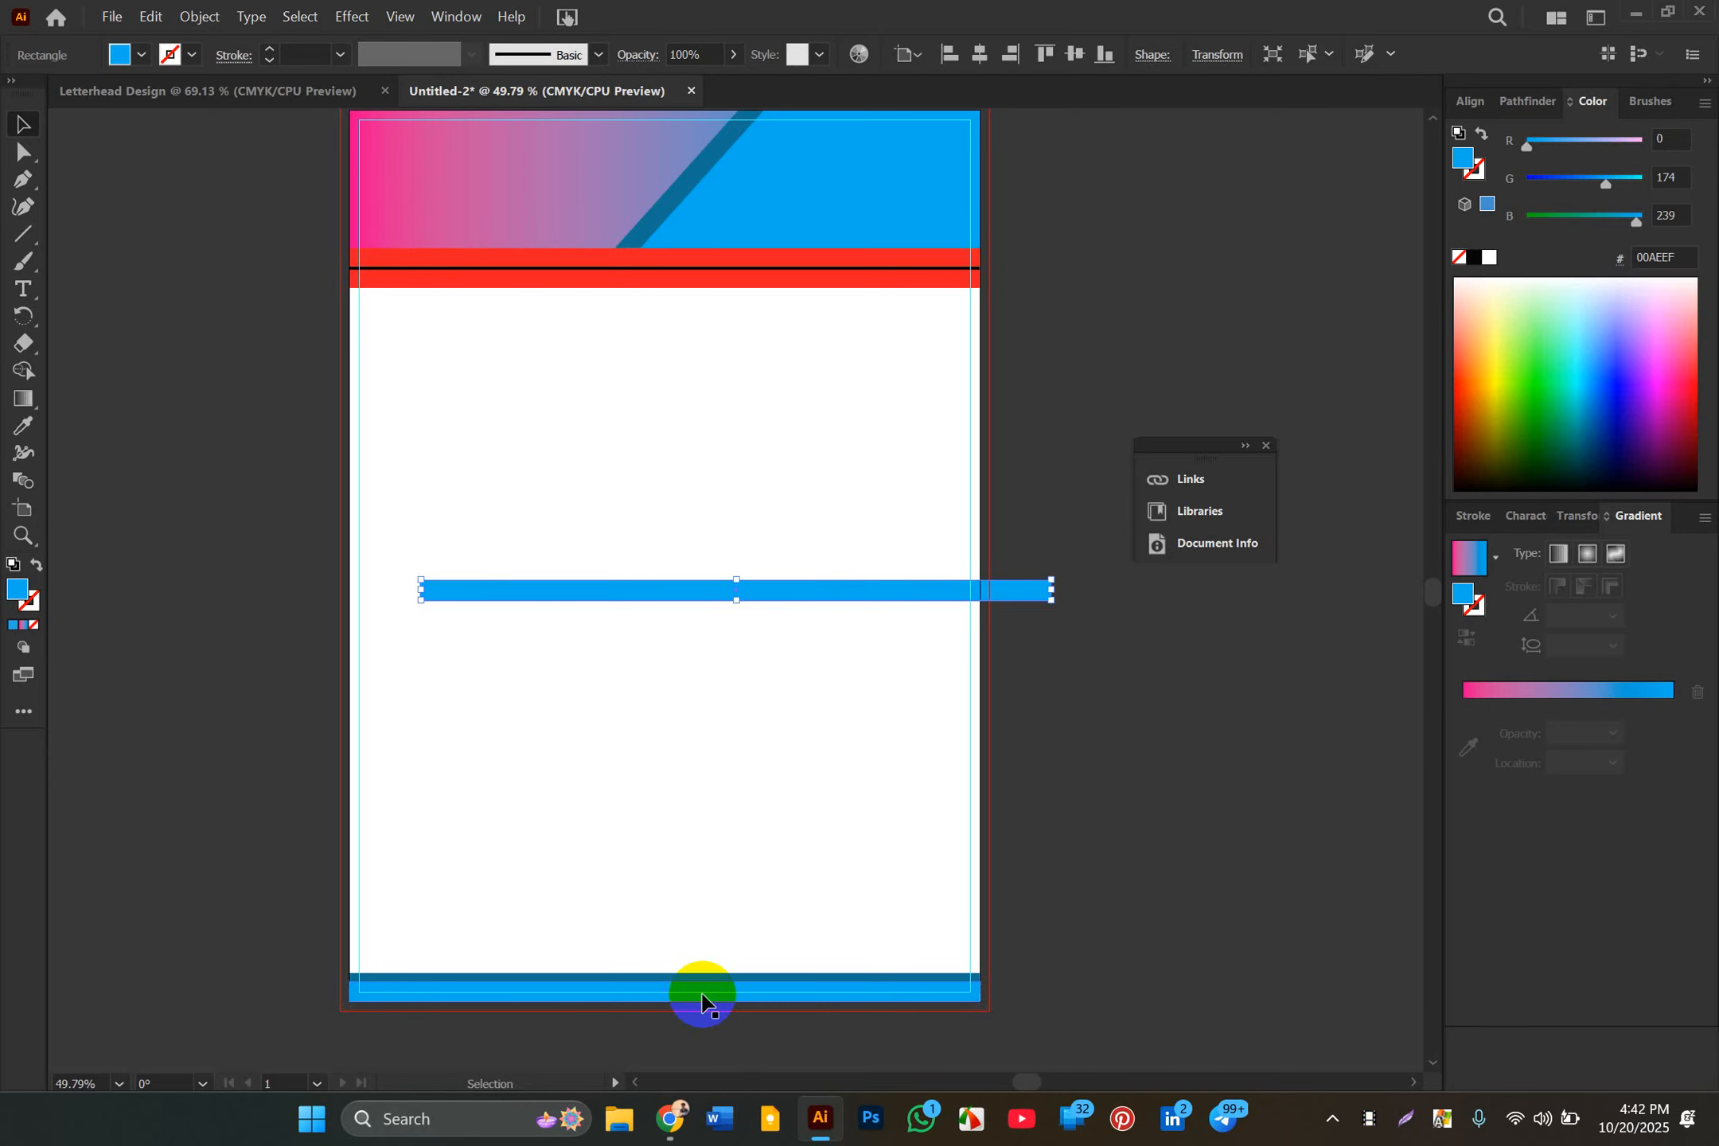
pyautogui.press('Delete')
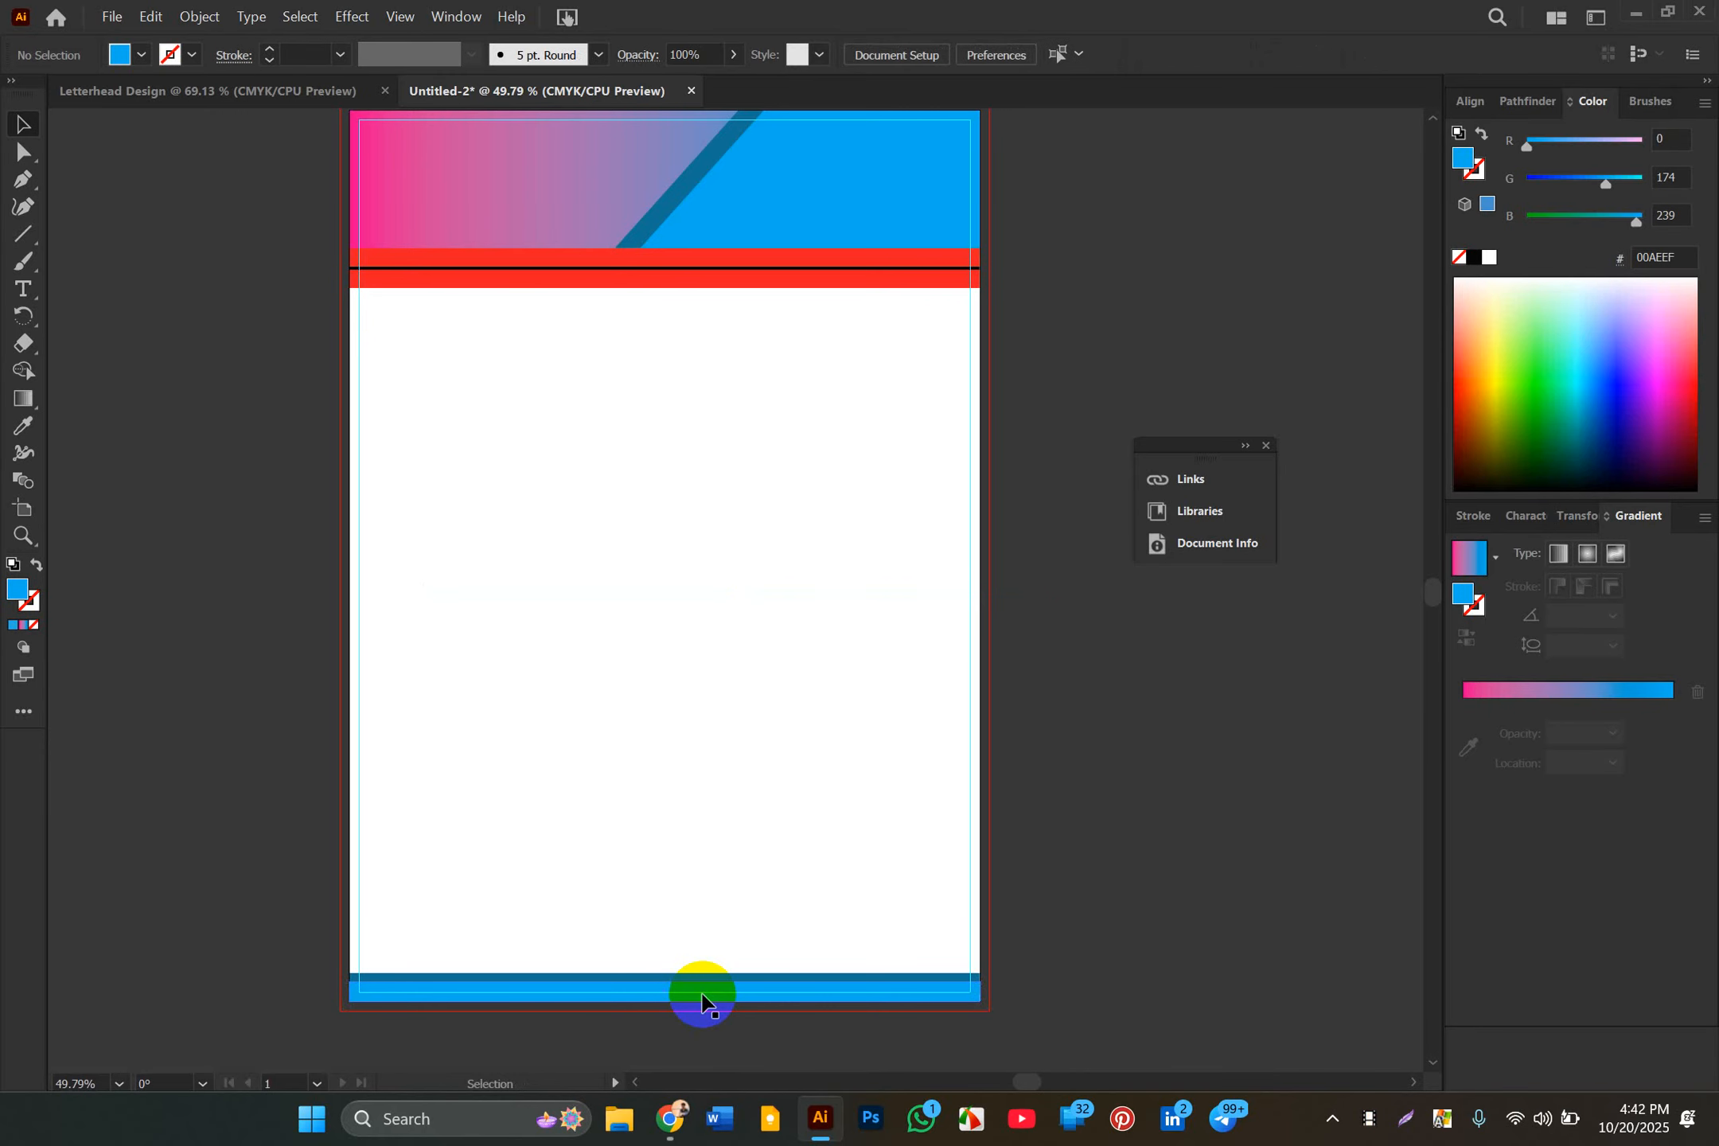
# Step: Duplicate the light-blue footer bar in place and nudge the copy upward past the top edge of the dark-blue strip
pyautogui.click(701, 1001)
pyautogui.press('a')
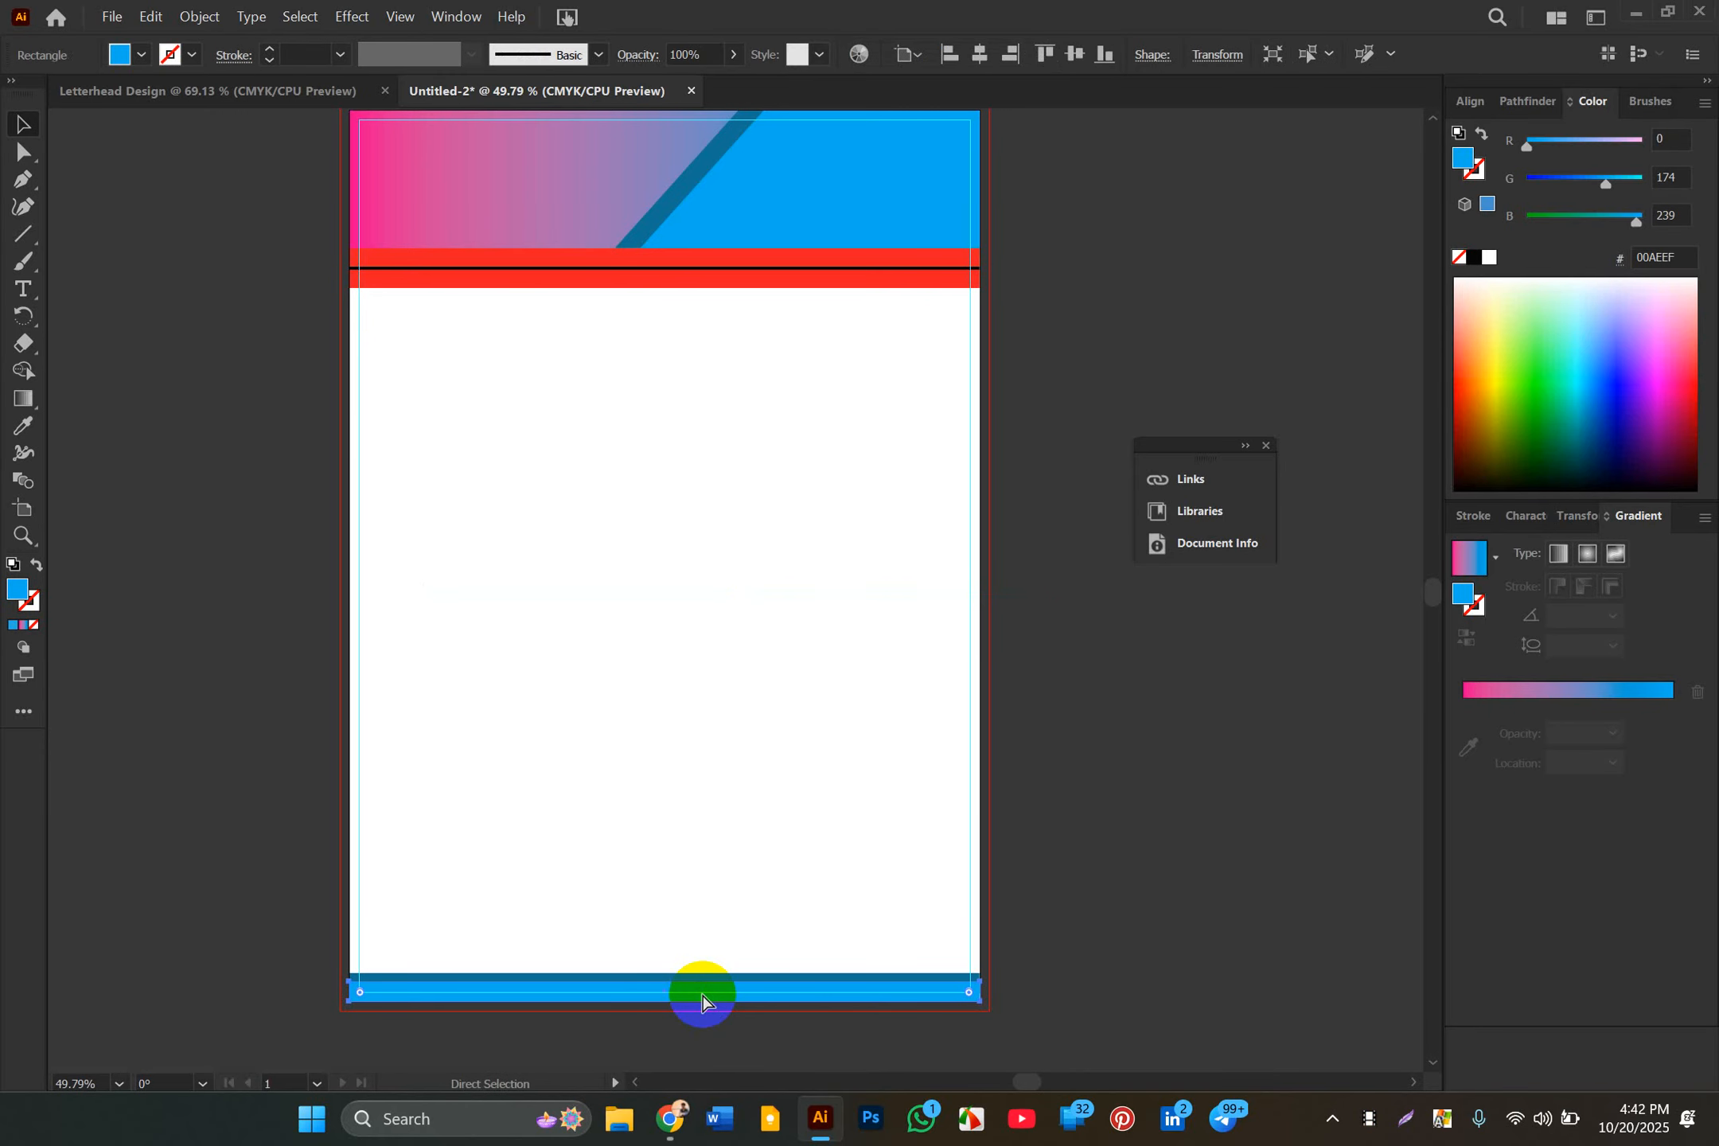
pyautogui.press('v')
pyautogui.press('Up')
pyautogui.press('Up')
pyautogui.press('Up')
pyautogui.press('Up')
pyautogui.press('Up')
pyautogui.press('Up')
pyautogui.press('Up')
pyautogui.press('Up')
pyautogui.press('Up')
pyautogui.press('Up')
pyautogui.press('Up')
pyautogui.press('Up')
pyautogui.press('Up')
pyautogui.press('Up')
pyautogui.press('Up')
pyautogui.press('Up')
pyautogui.press('Up')
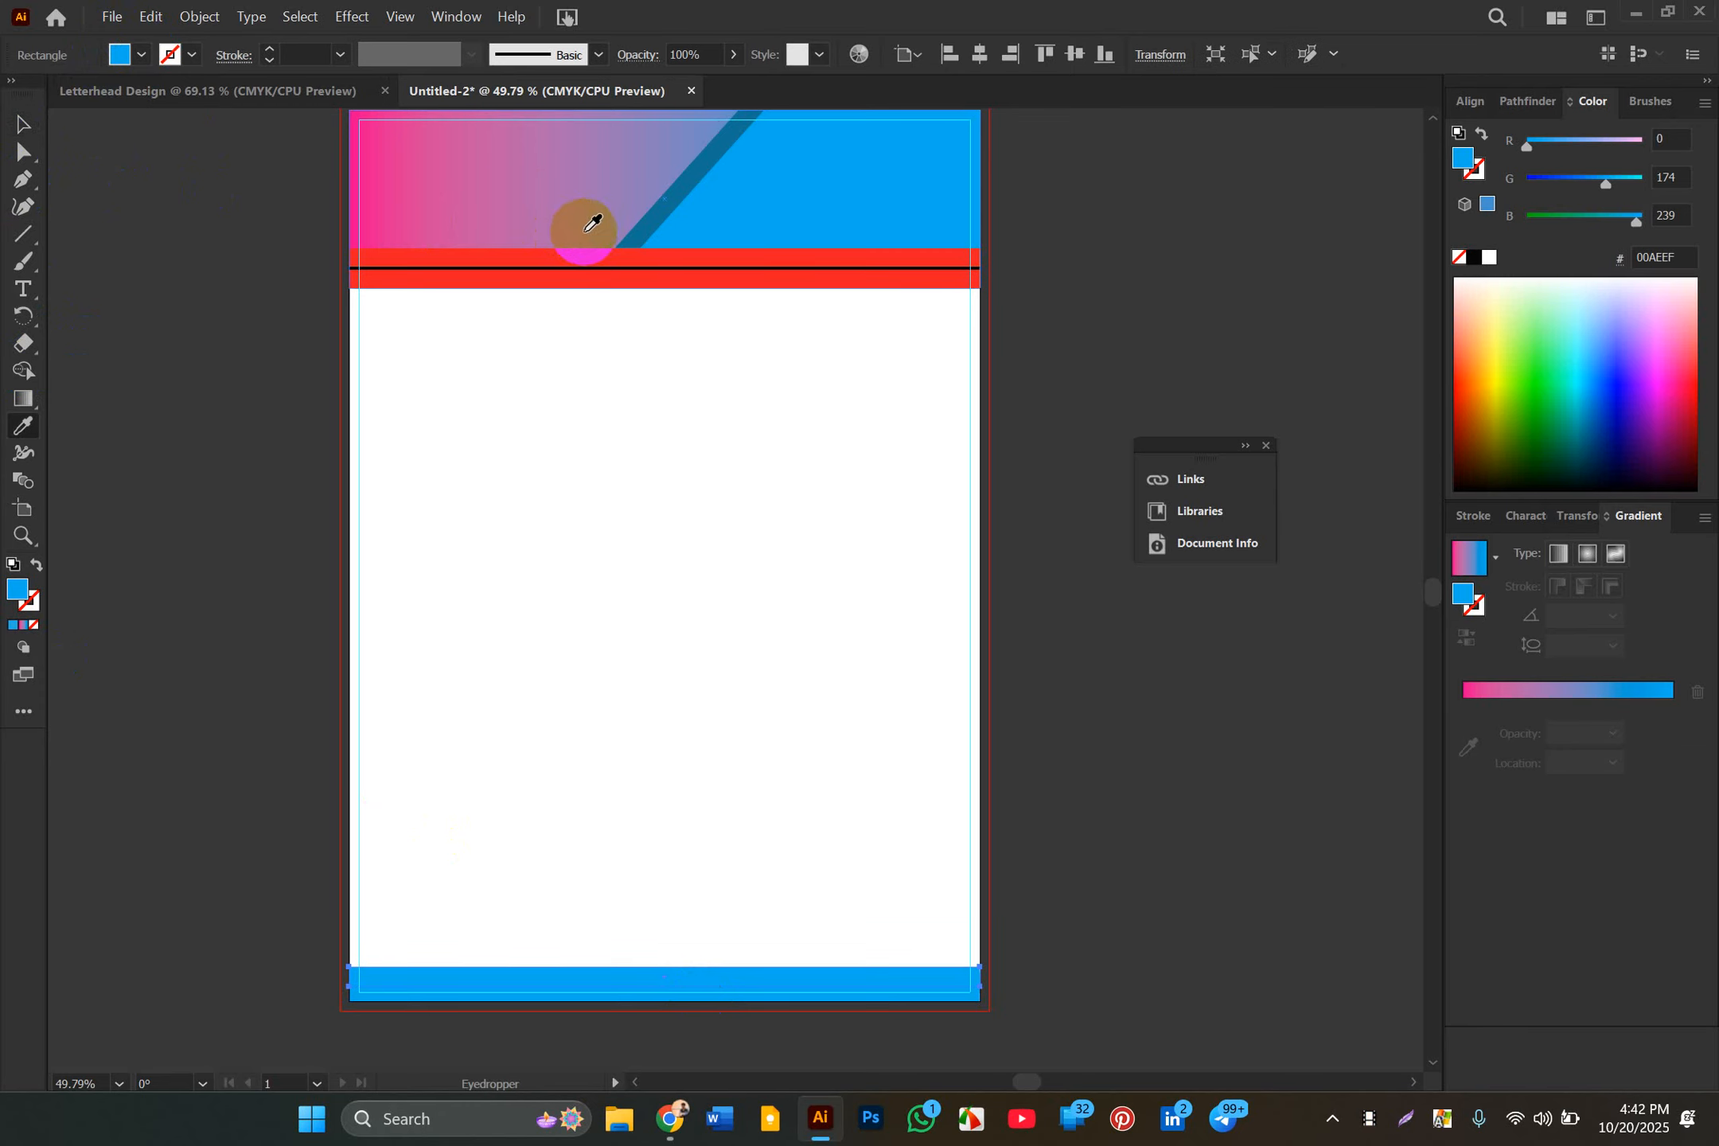
# Step: Fill the raised bar copy with the header's magenta-to-cyan gradient using the Eyedropper and send it behind the dark-blue strip
pyautogui.click(24, 426)
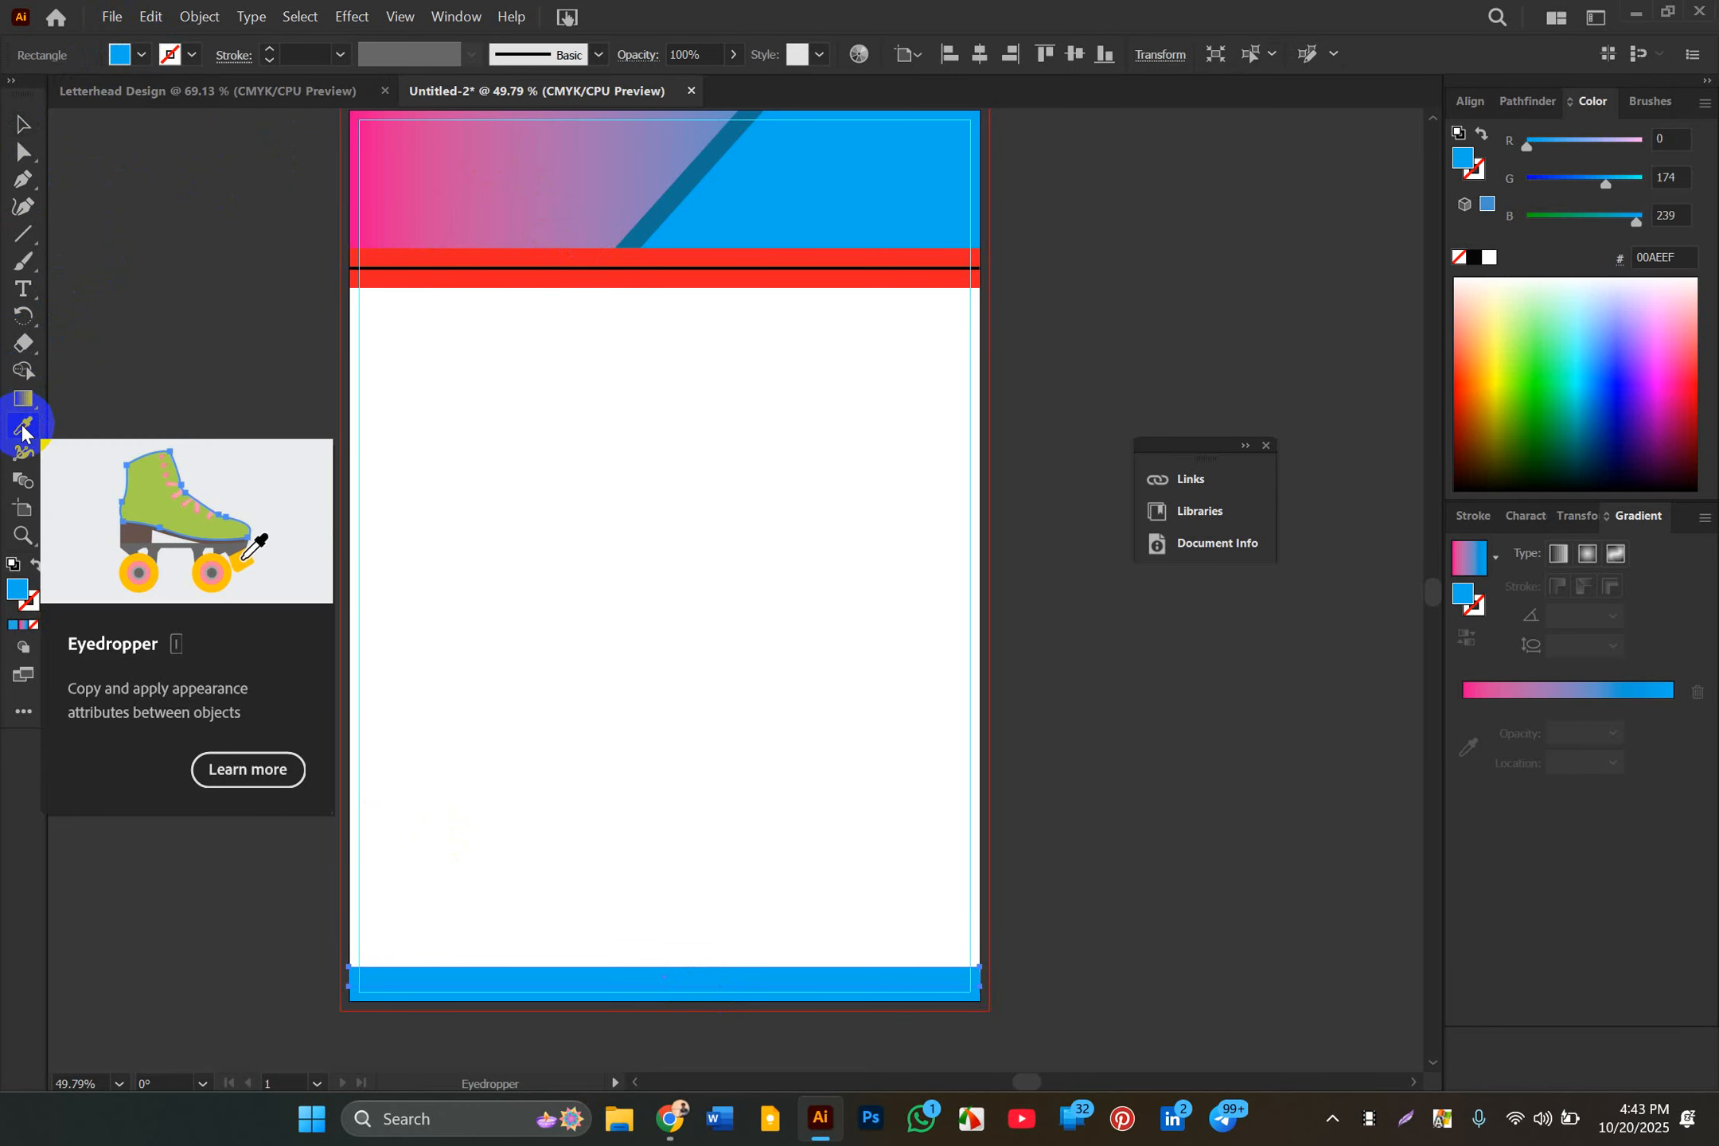
pyautogui.click(443, 209)
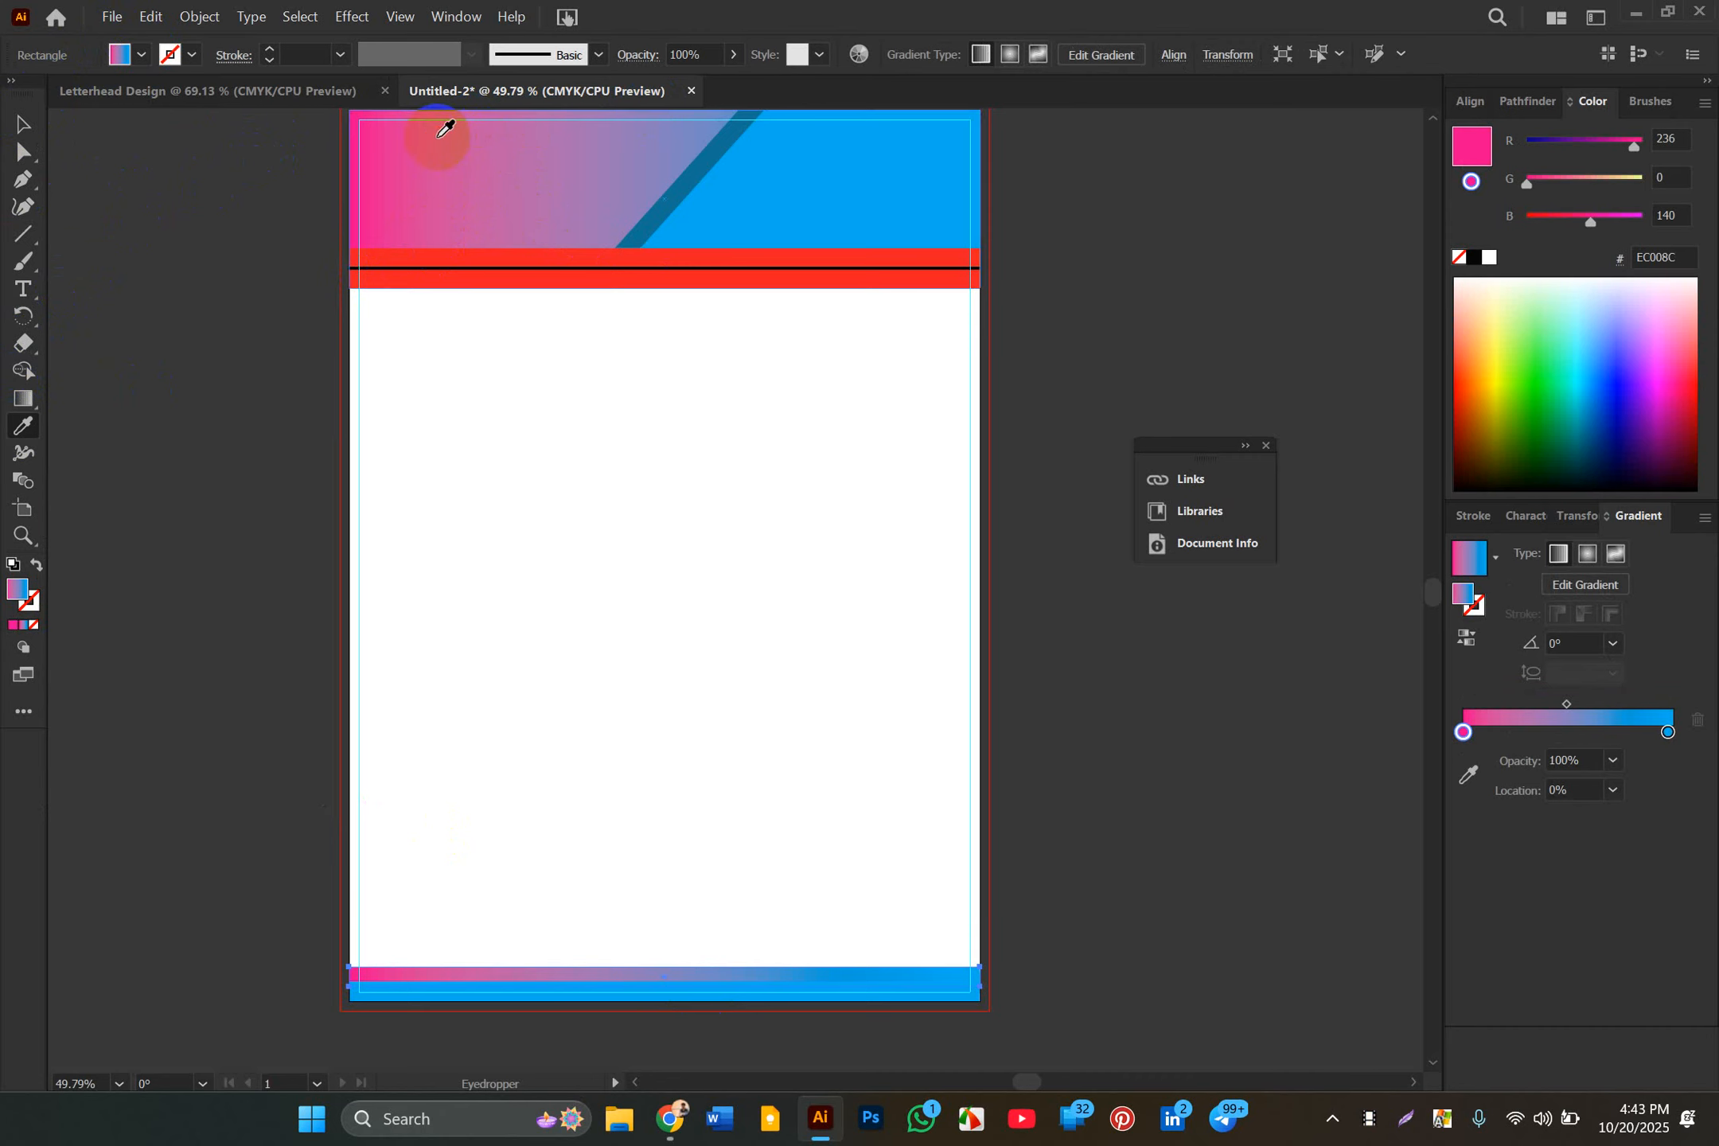
pyautogui.click(22, 124)
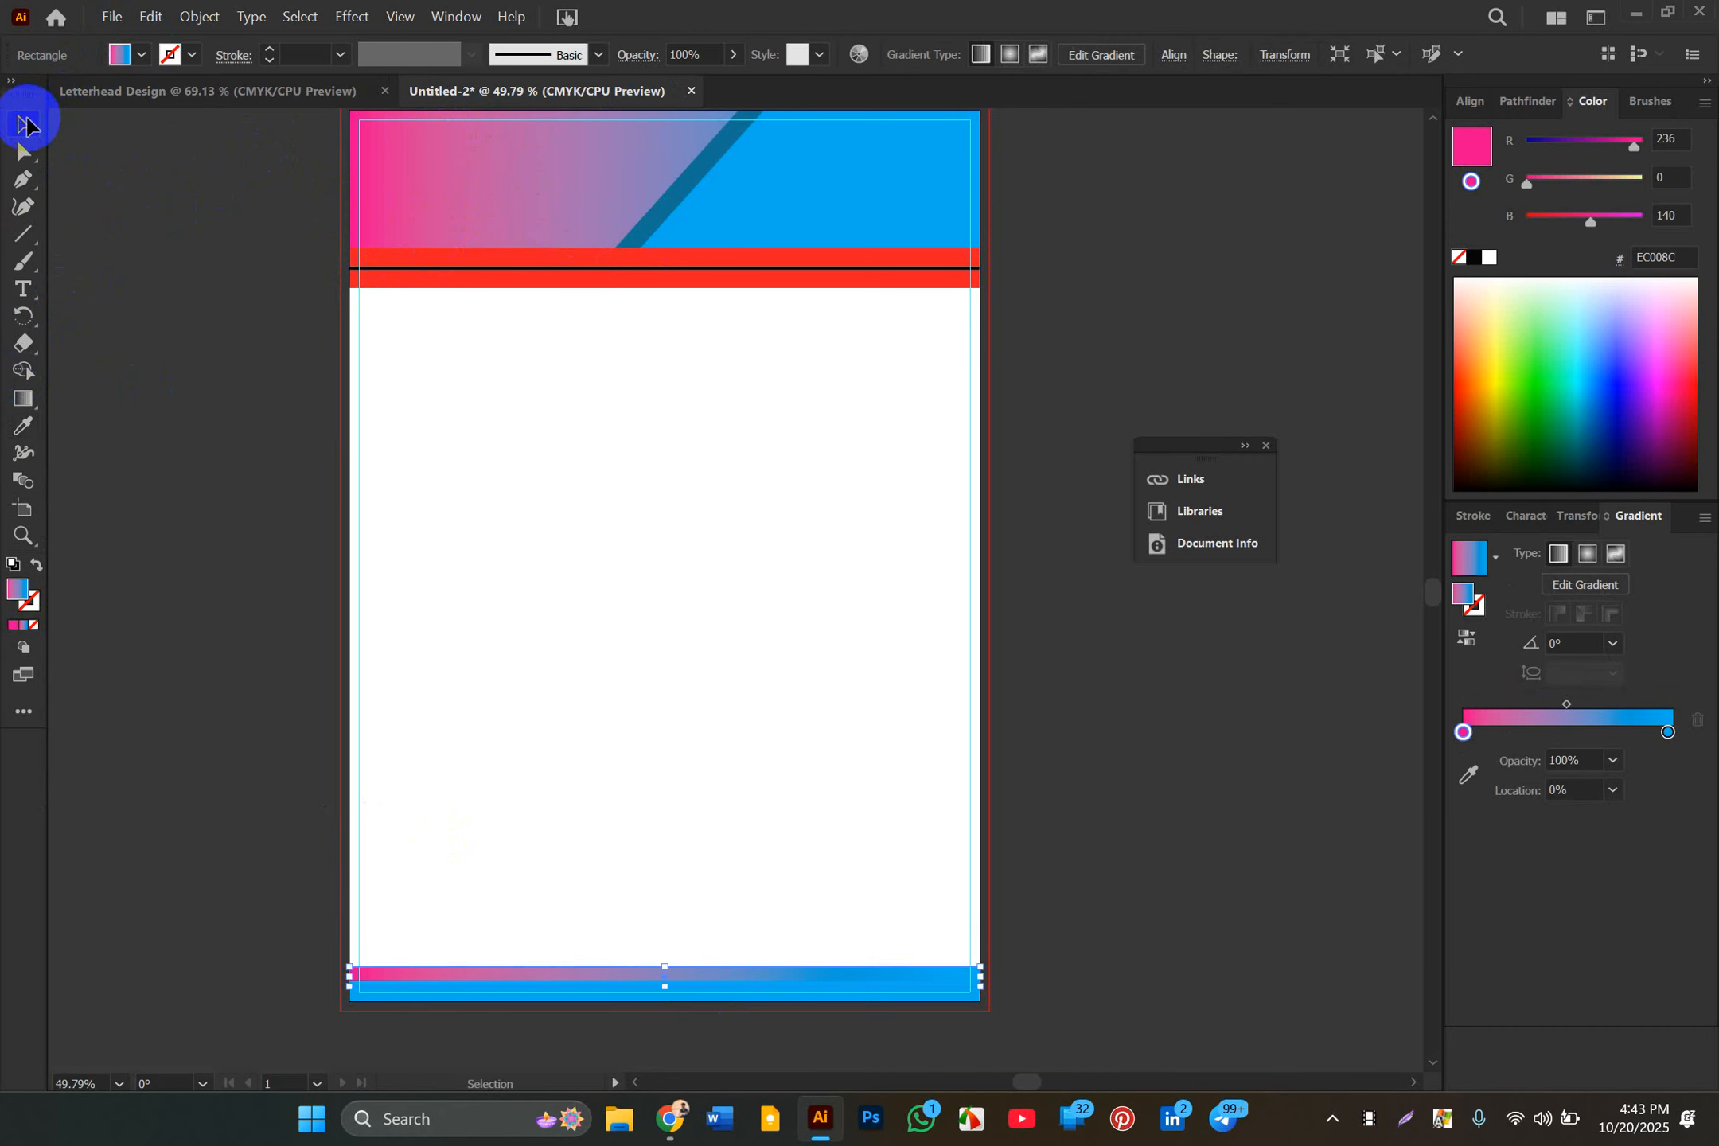
pyautogui.hotkey('ctrl', '[')
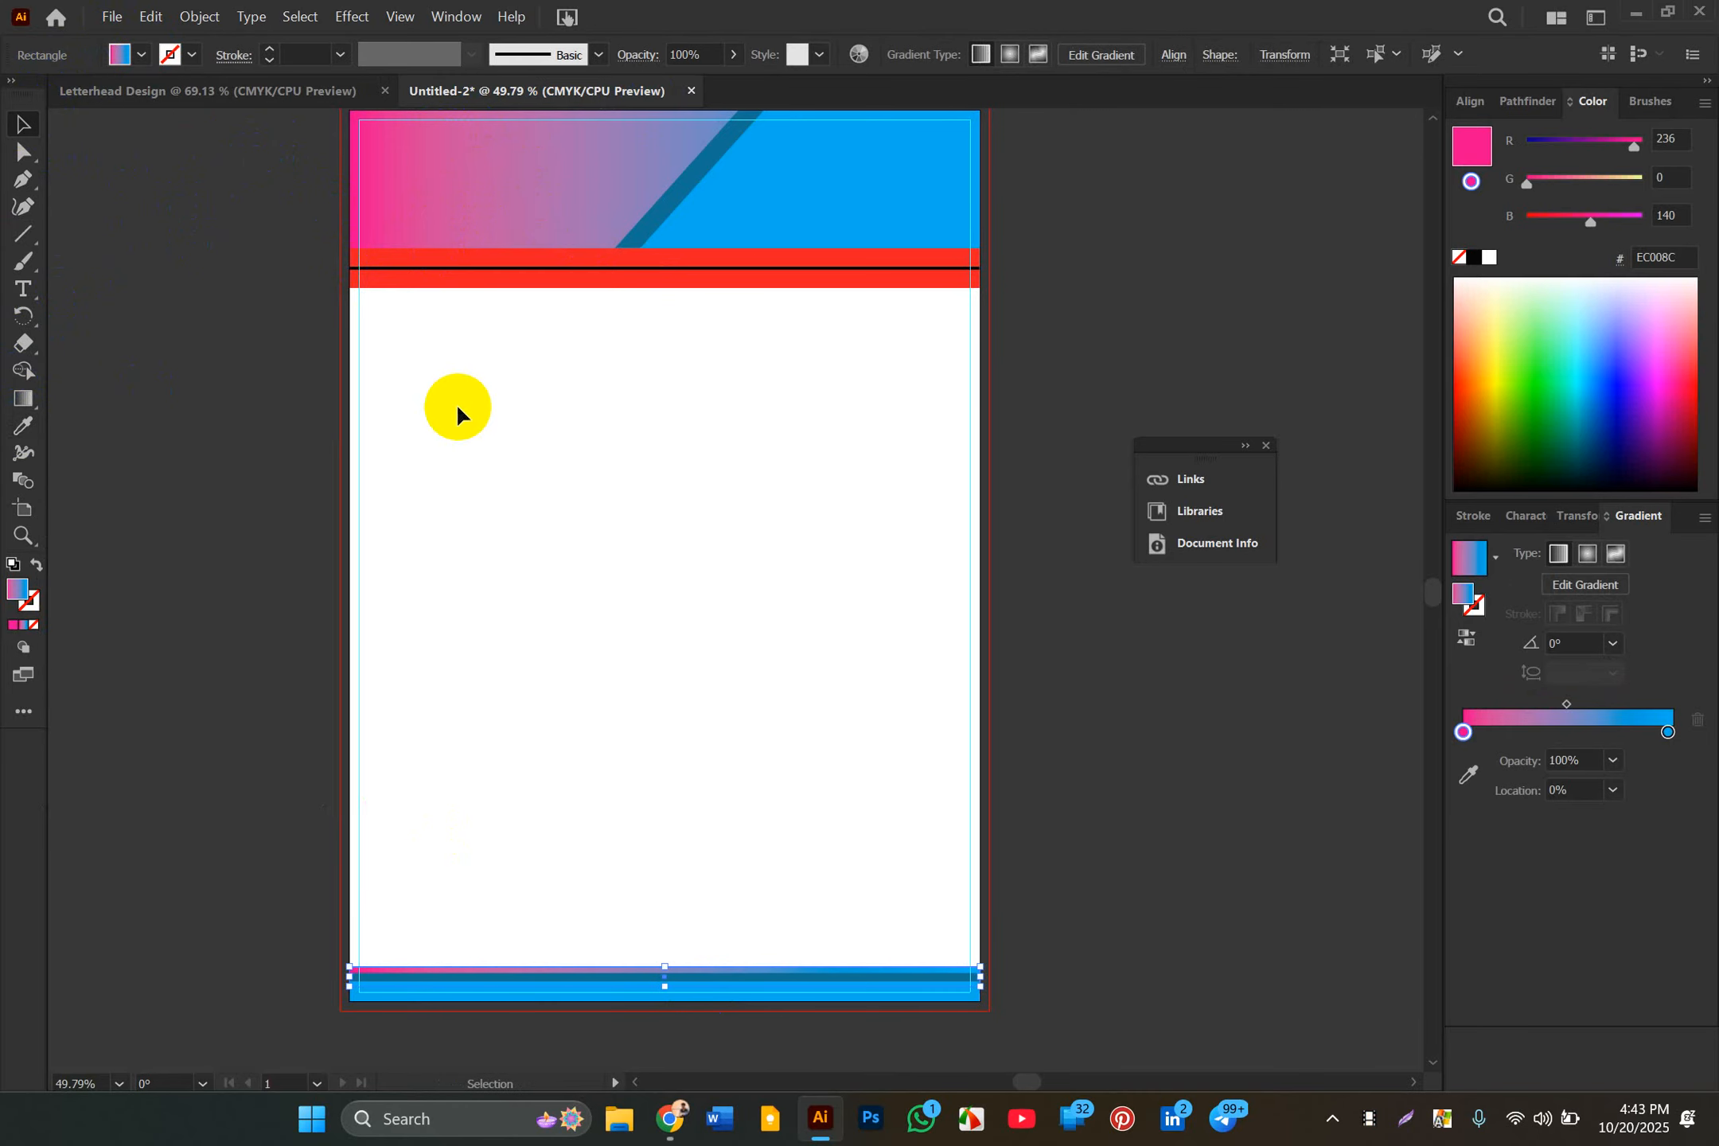
pyautogui.click(1038, 726)
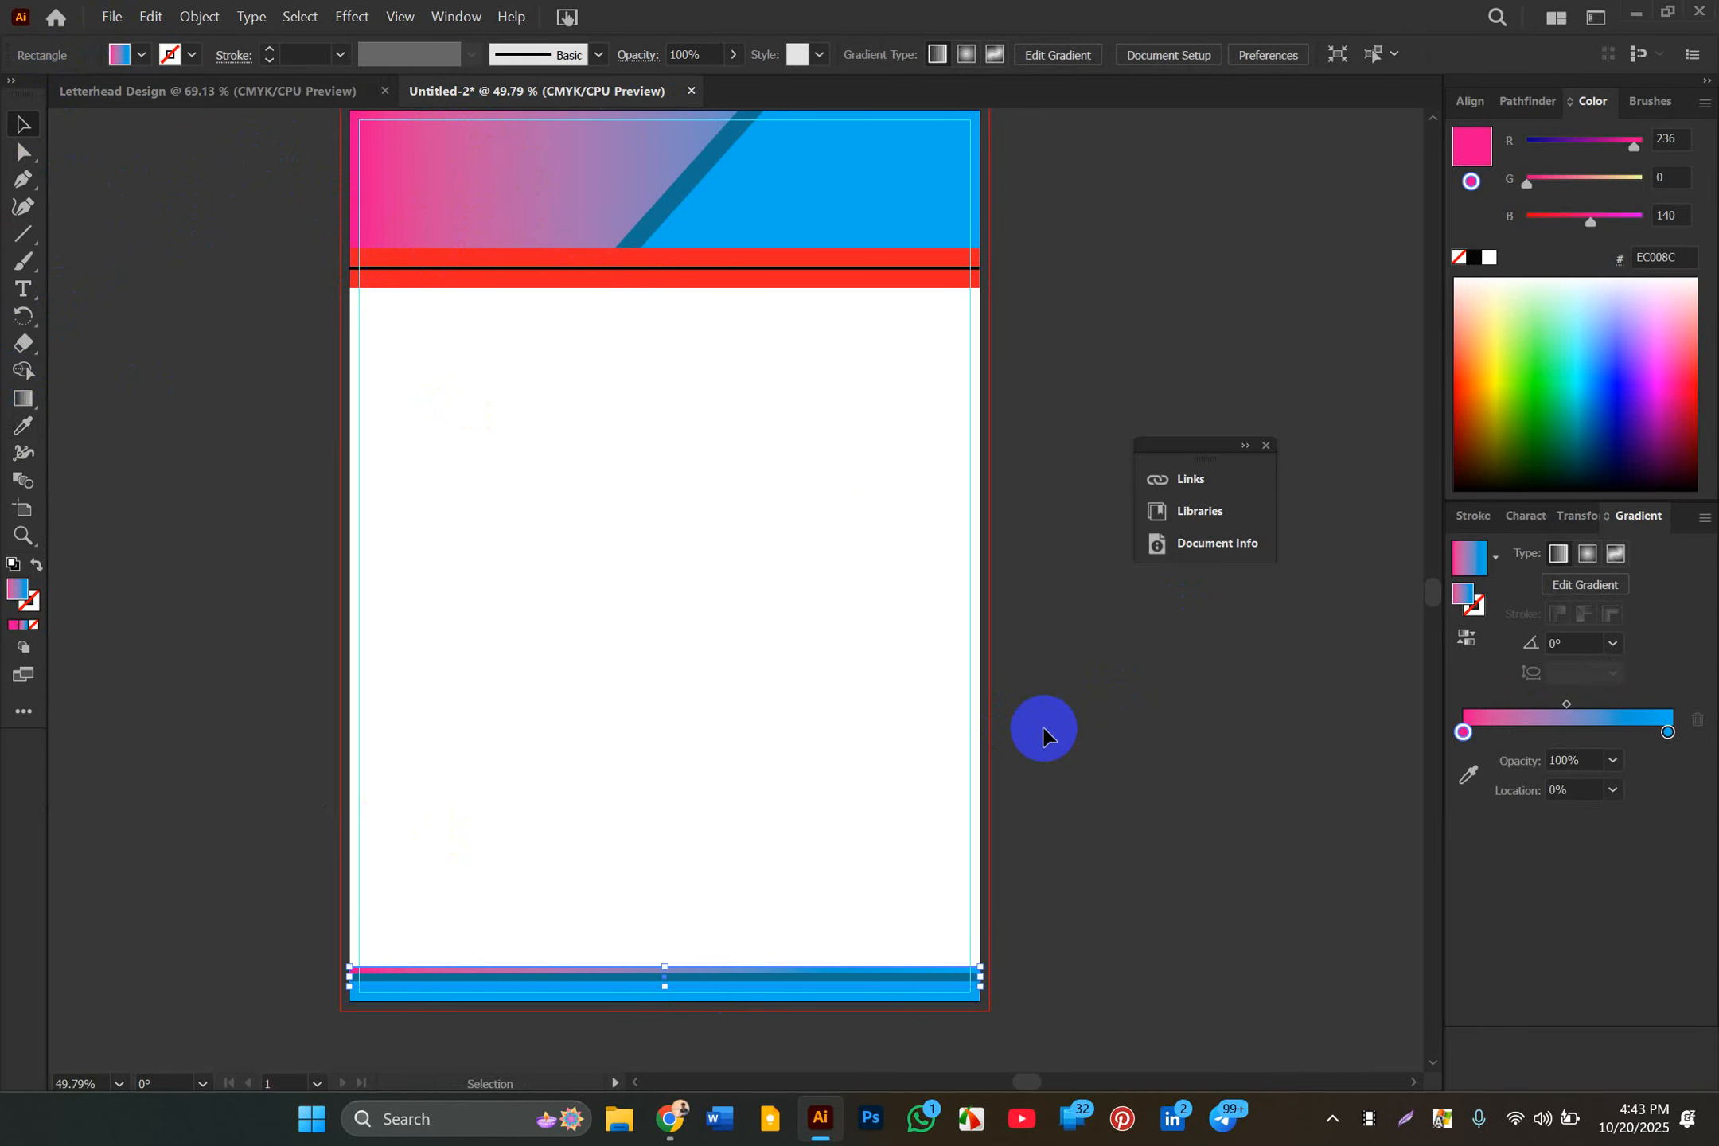
# Step: Recolour the gradient footer strip with the red (ED1C24) sampled from the header's red band, and clear the selection
pyautogui.click(607, 979)
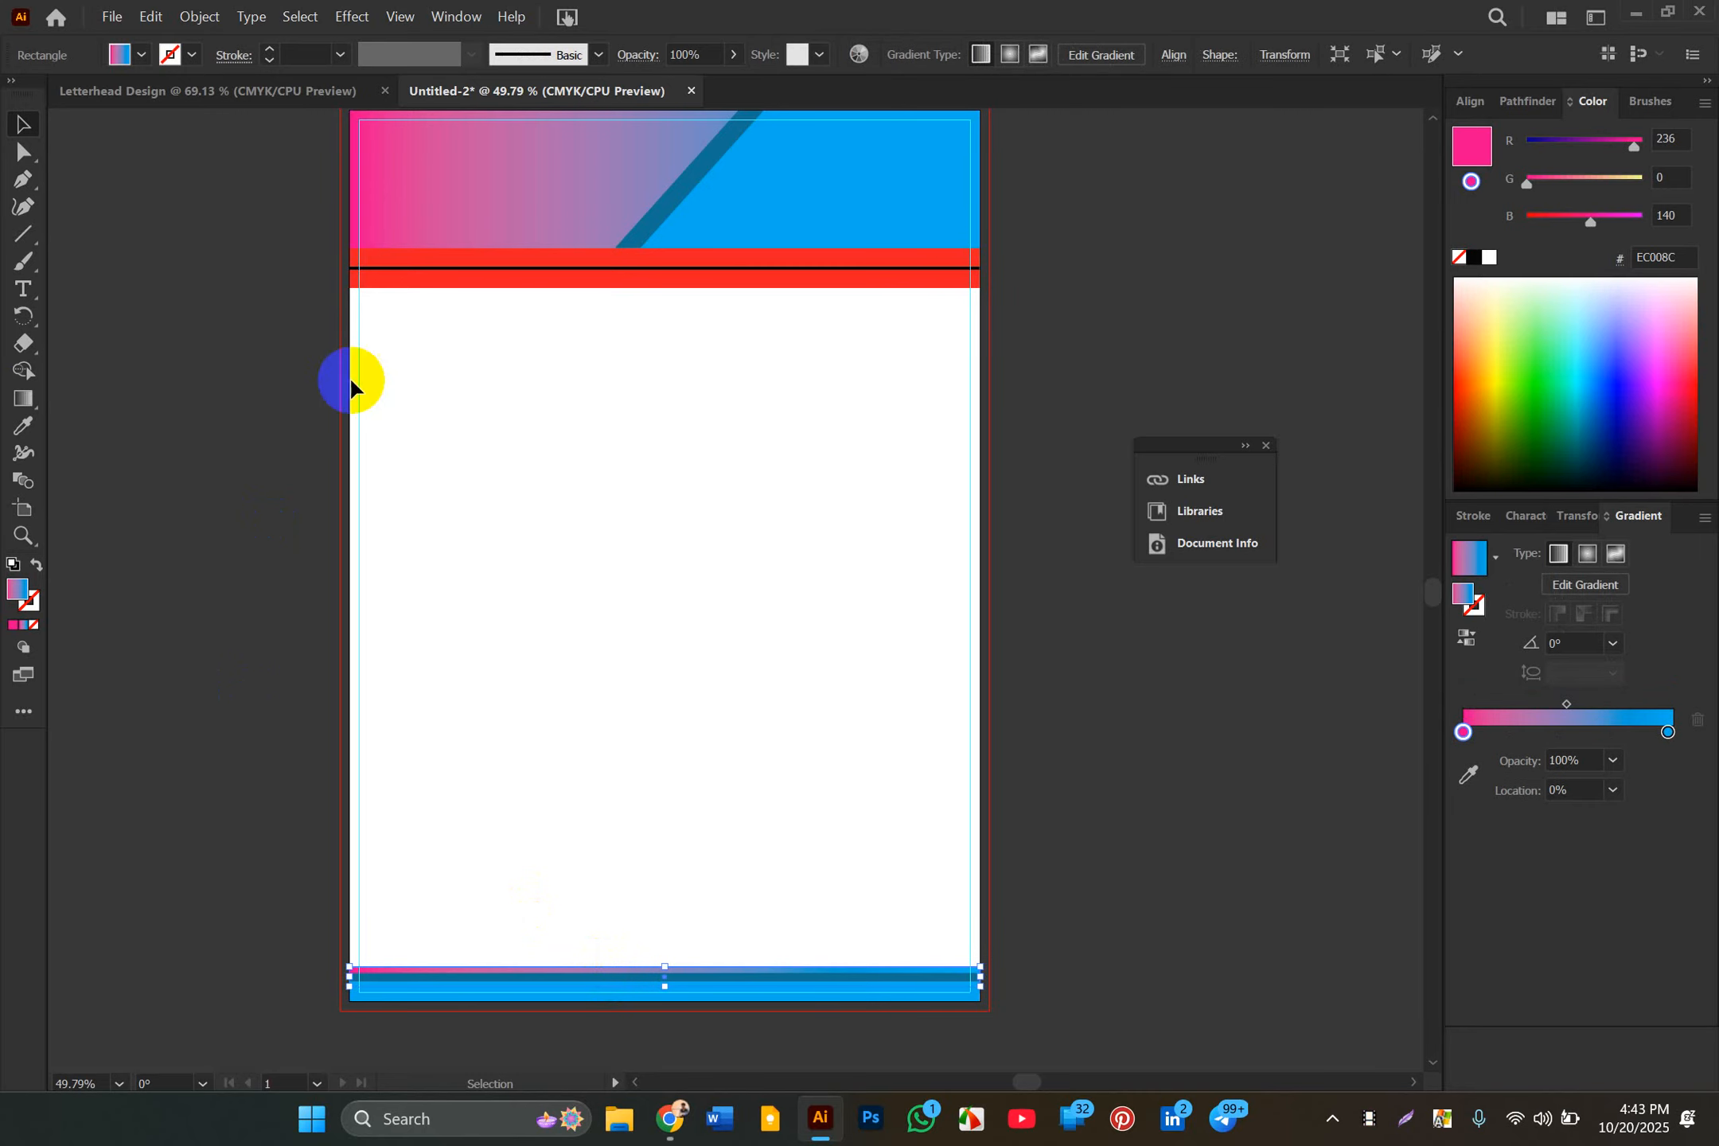
pyautogui.click(23, 426)
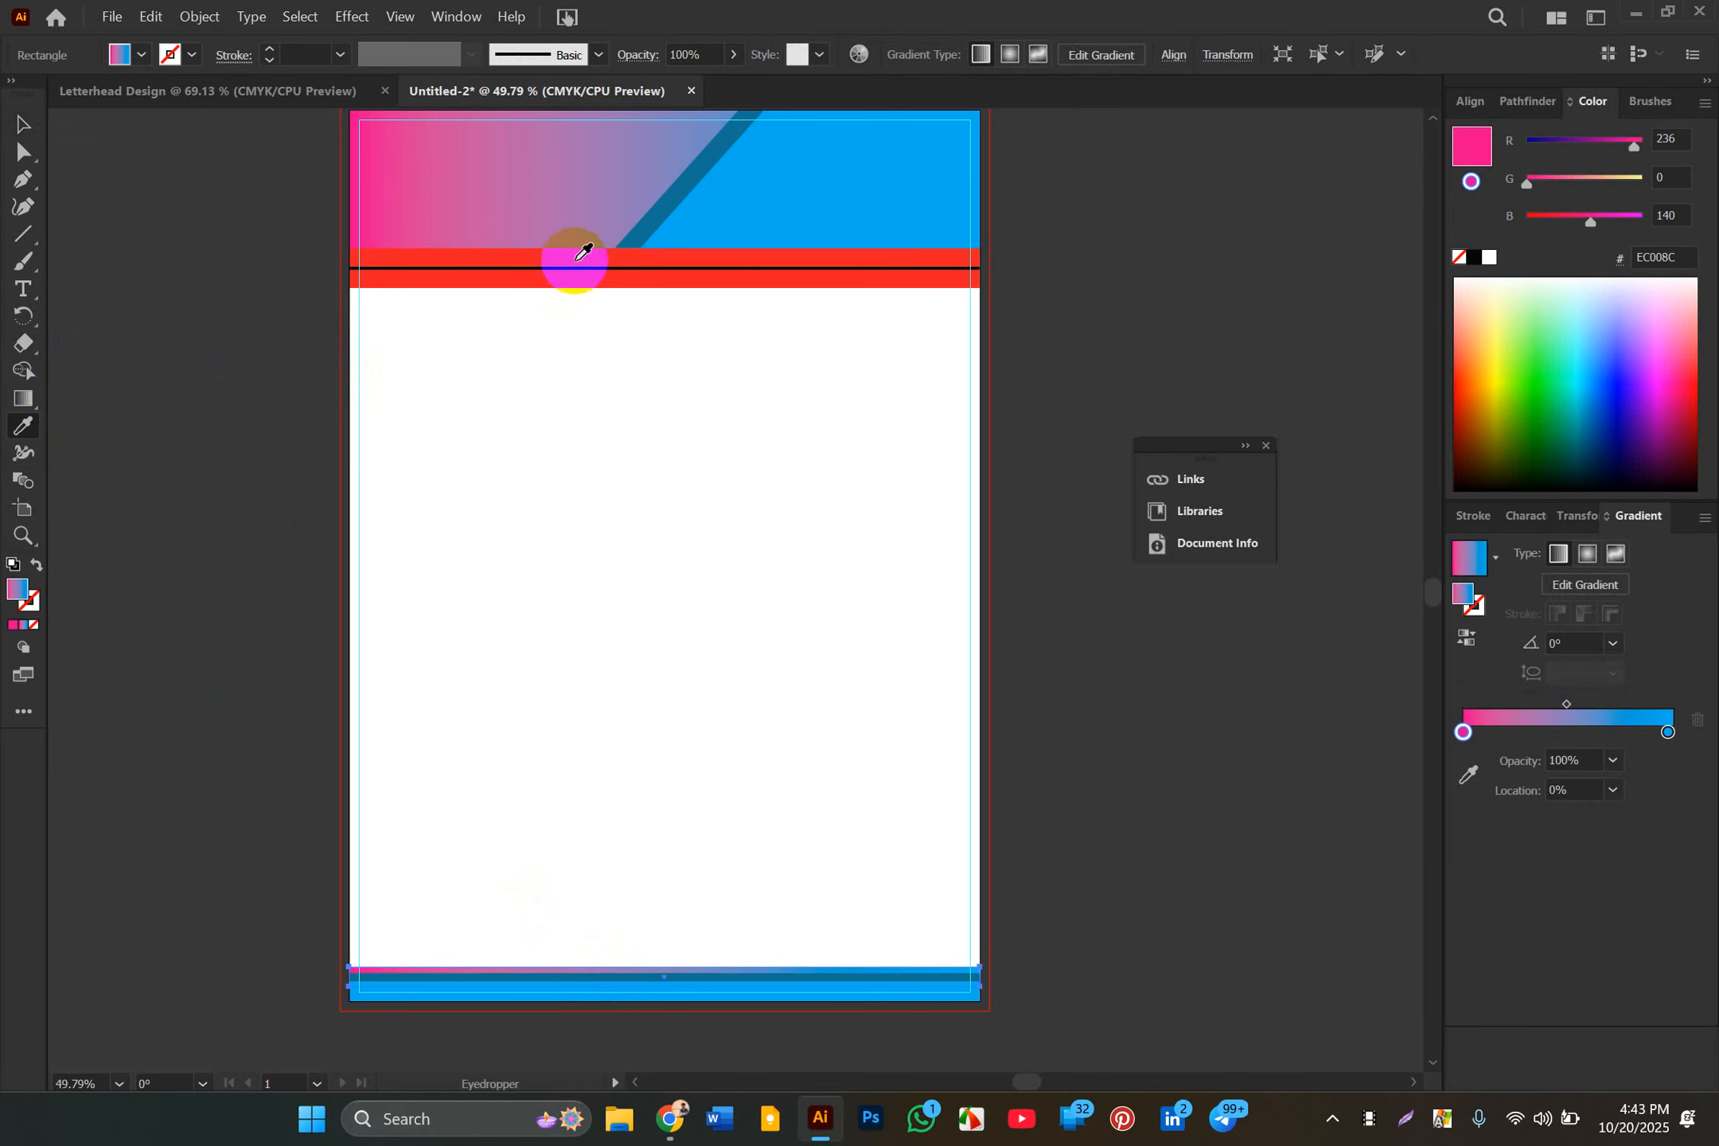
pyautogui.click(581, 255)
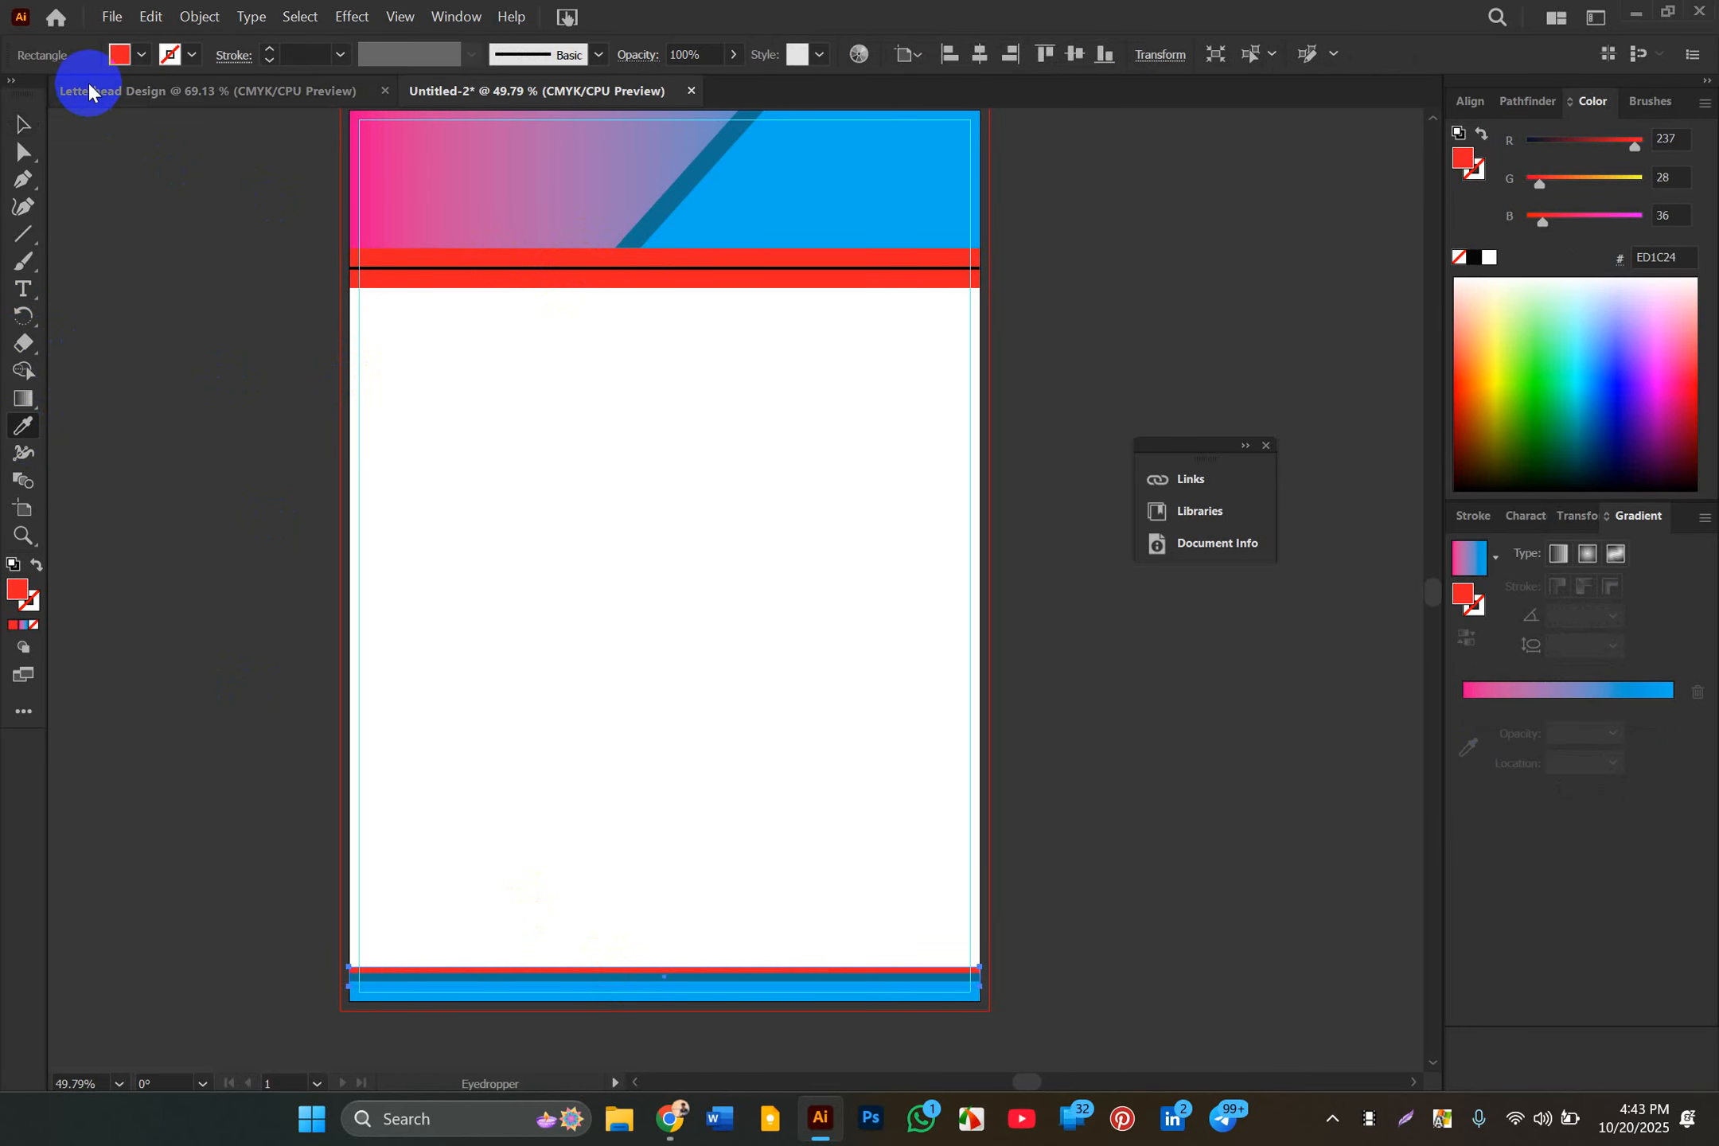
pyautogui.click(22, 125)
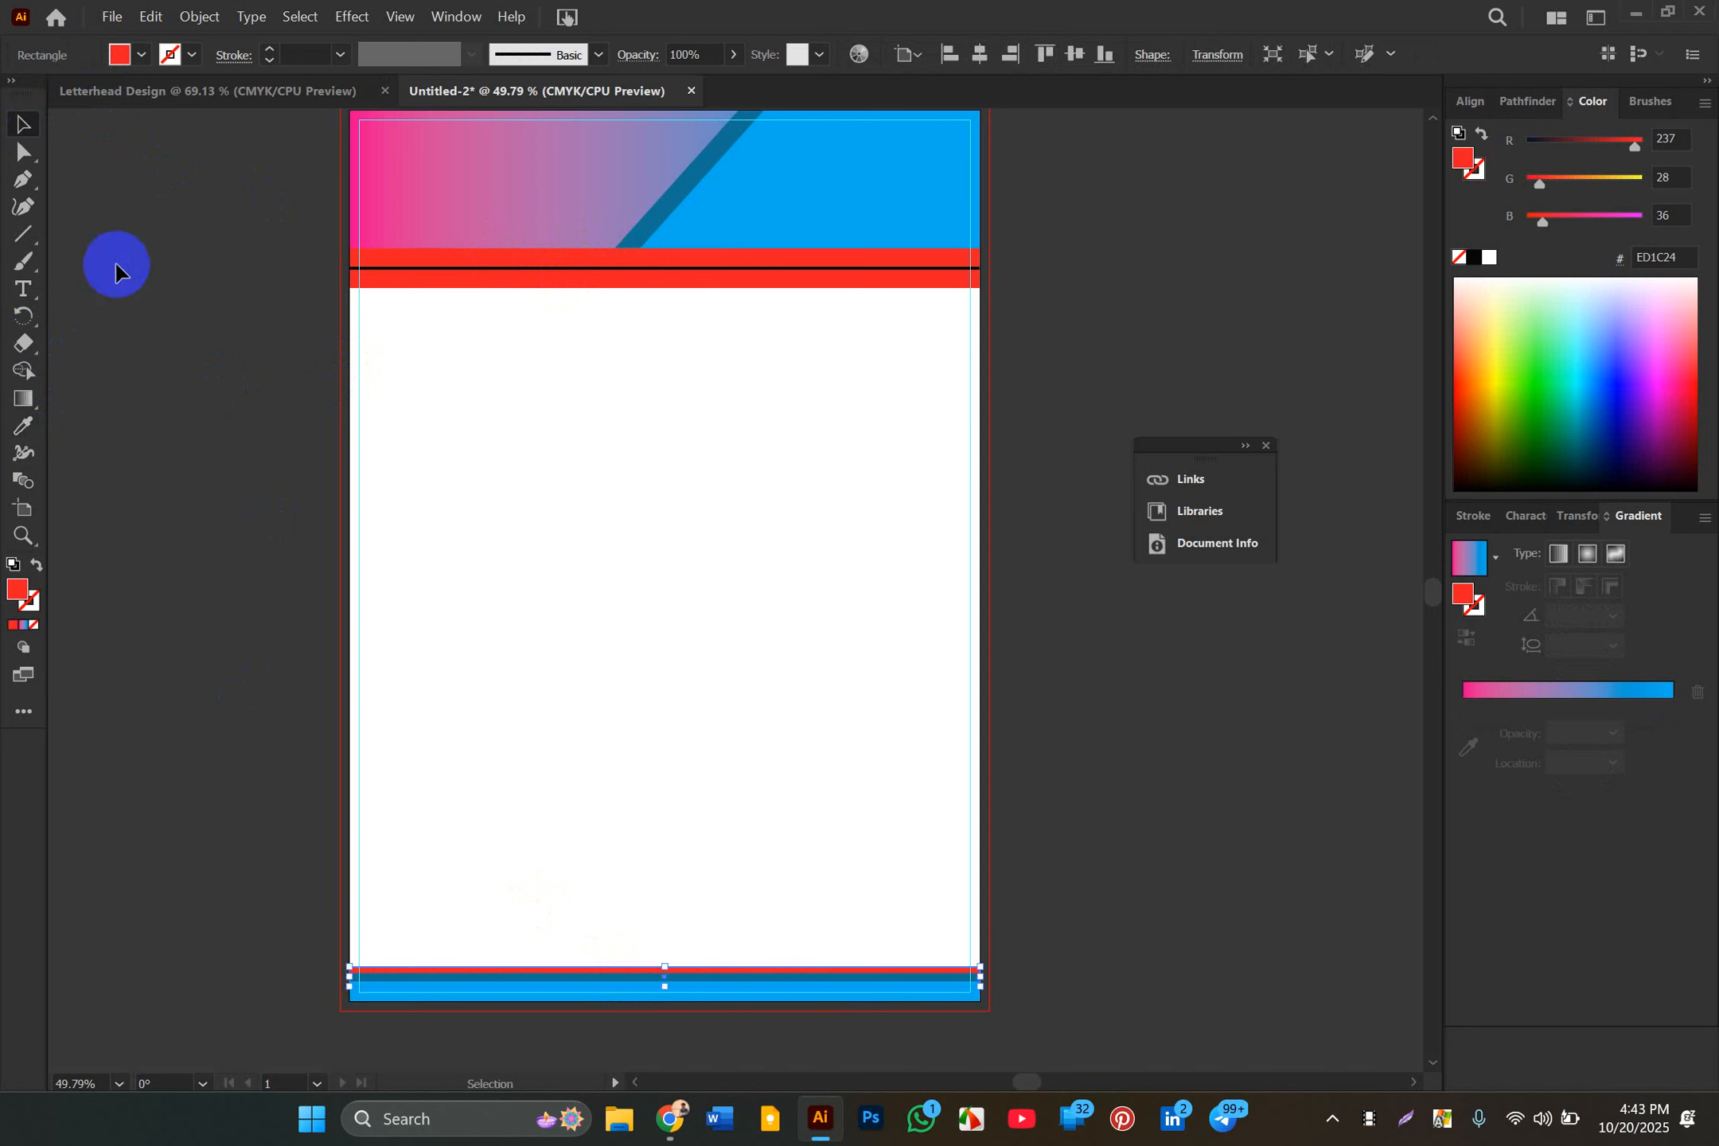
pyautogui.click(253, 501)
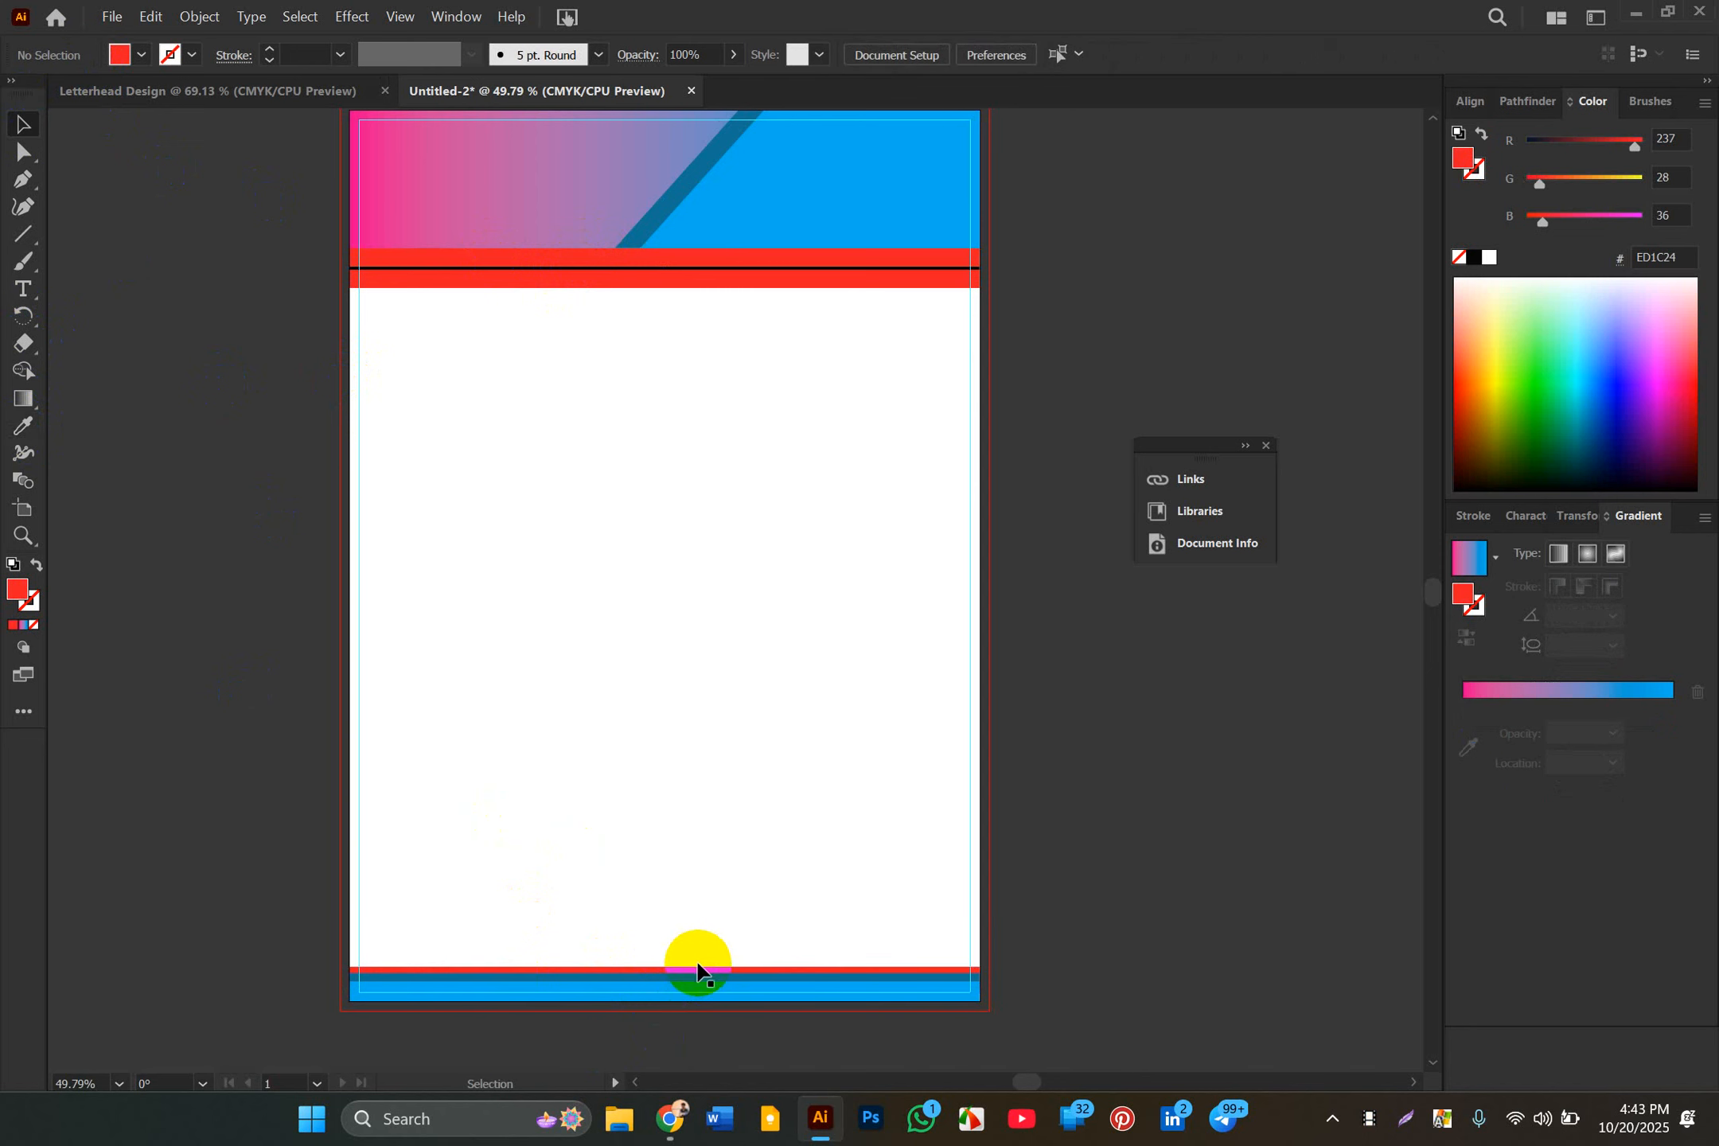
# Step: Shorten the red footer strip so its left edge sits at about X 5.31 in, and raise its top edge to about Y 10.66 in
pyautogui.click(693, 969)
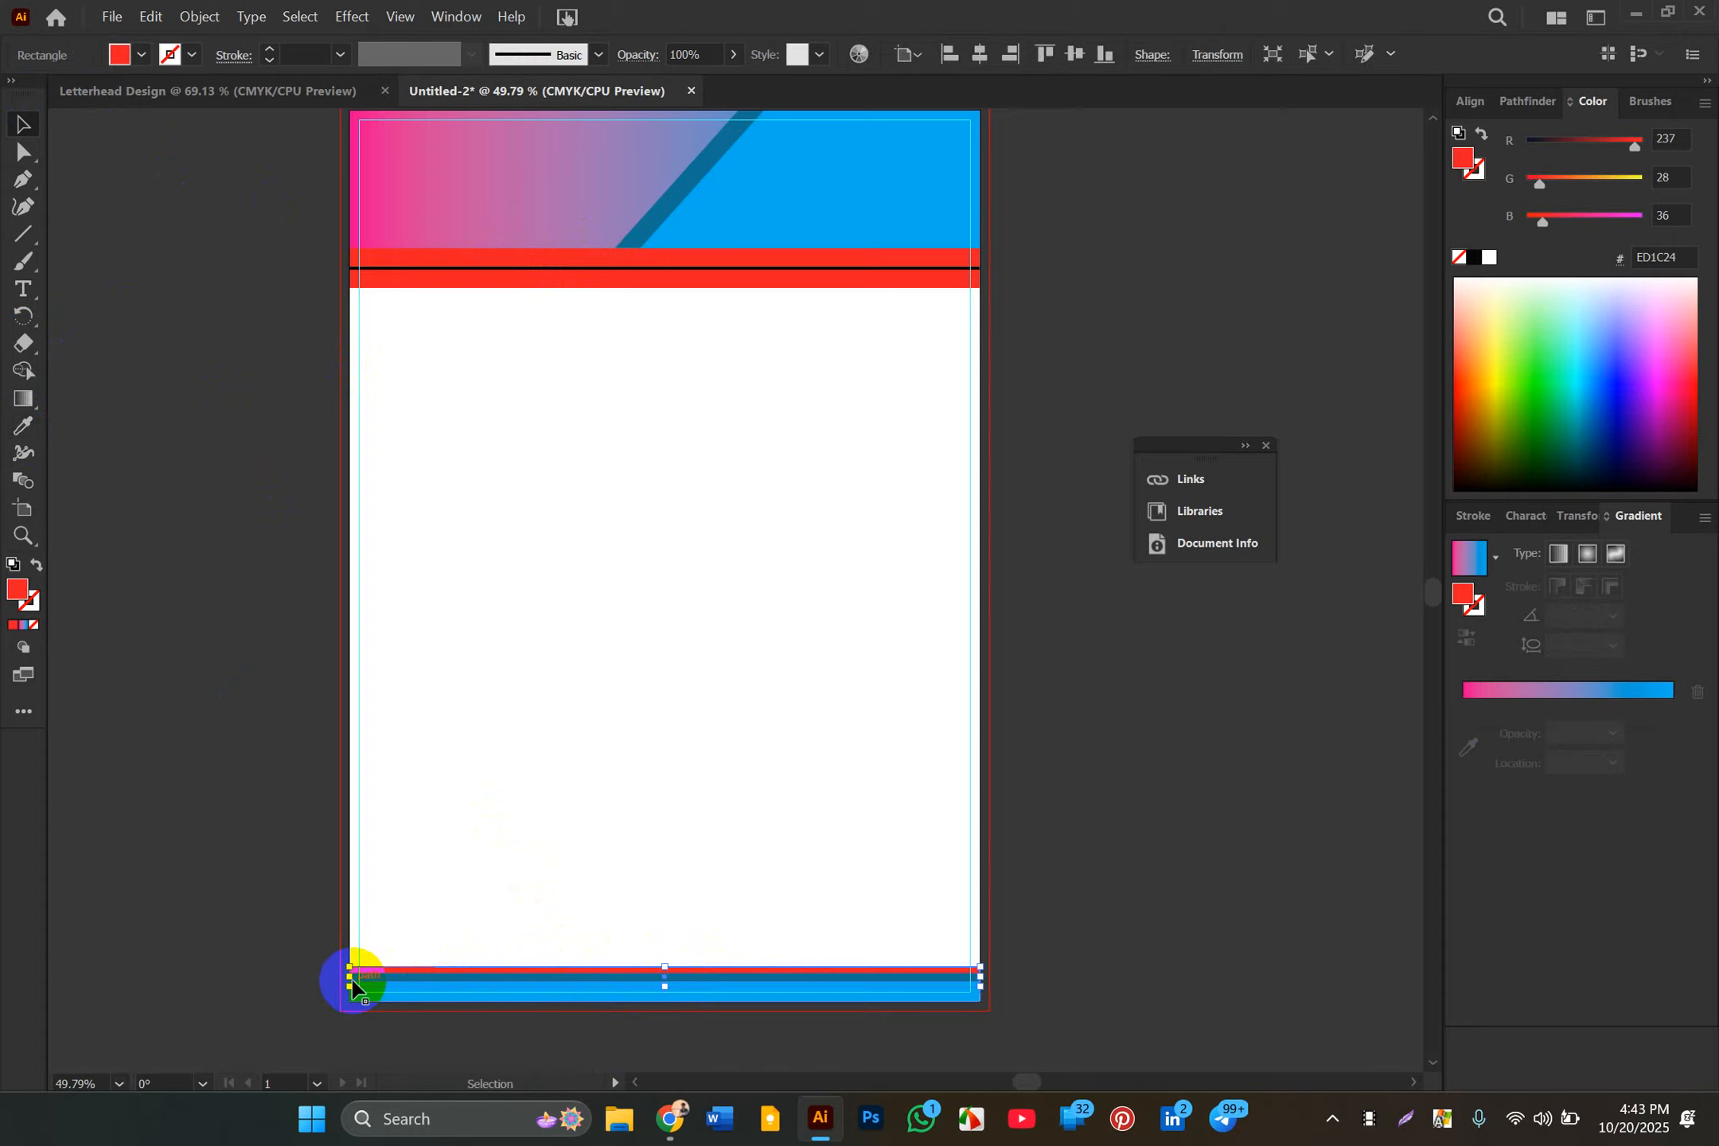
pyautogui.moveTo(350, 977); pyautogui.dragTo(756, 1005)
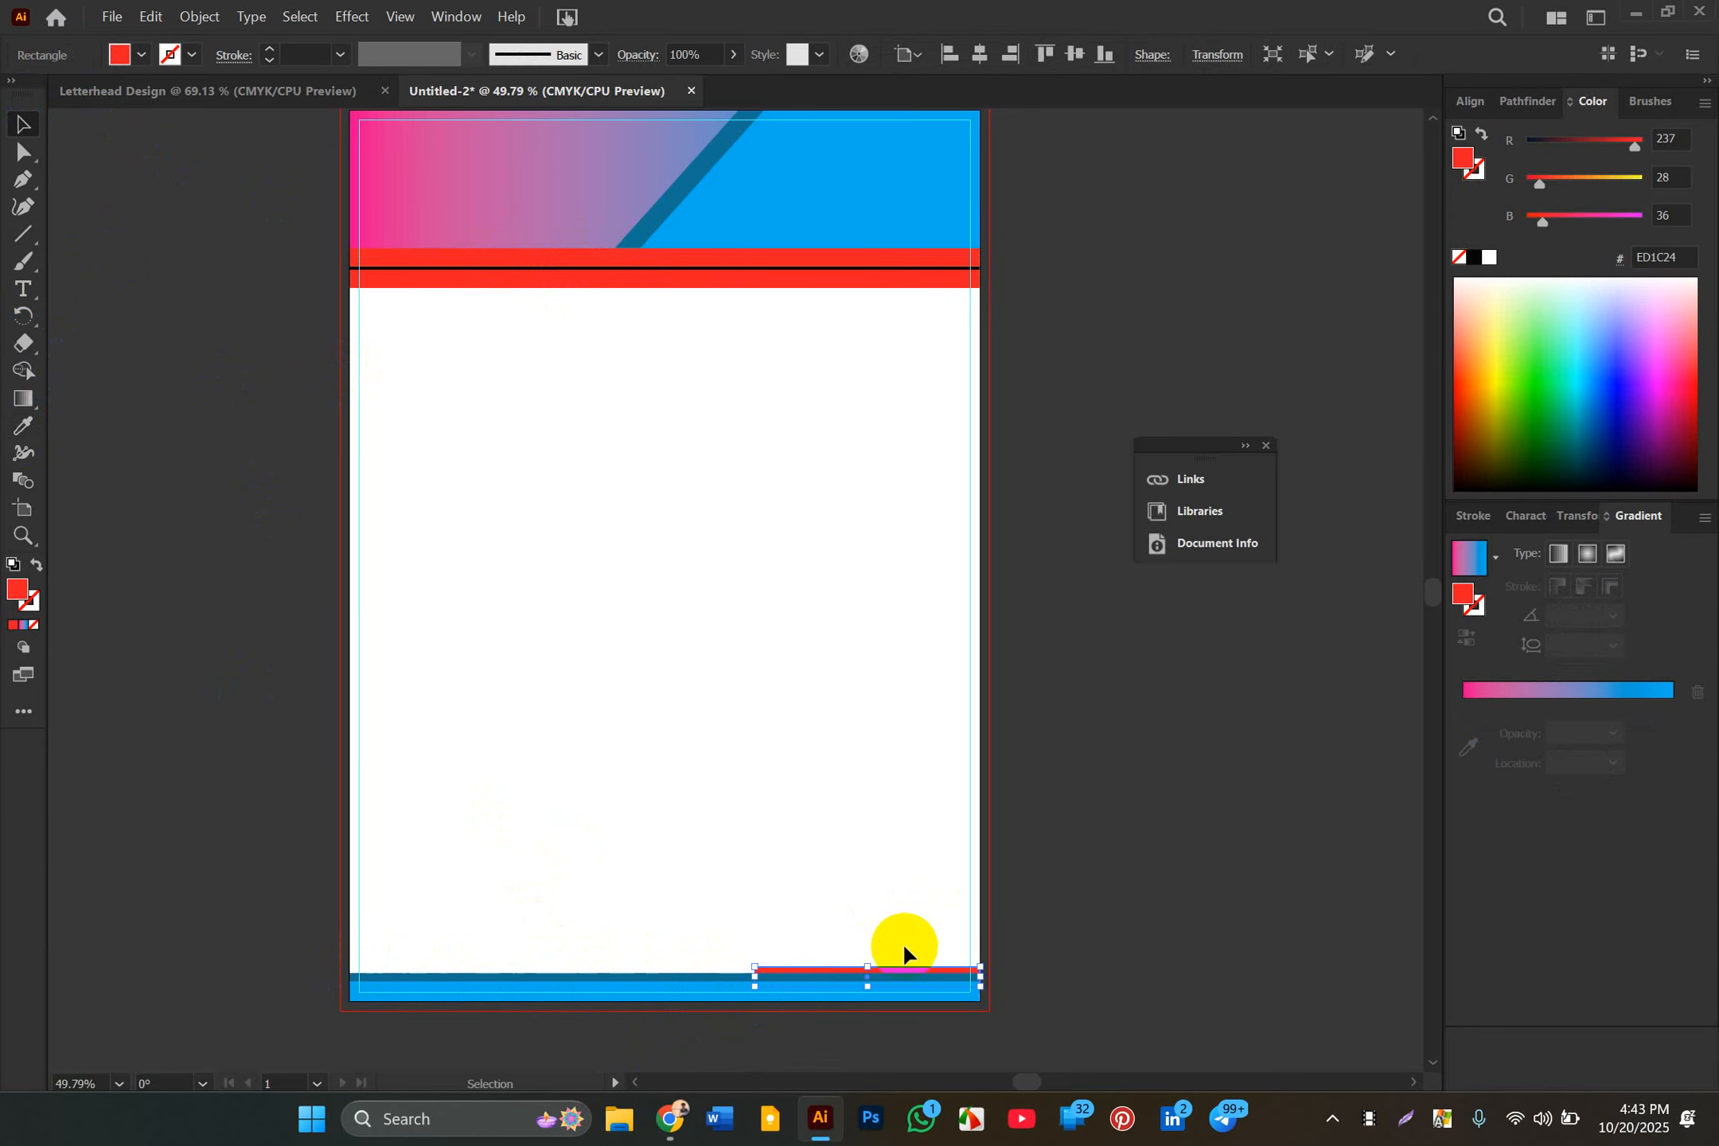
pyautogui.moveTo(867, 967); pyautogui.dragTo(870, 923)
pyautogui.click(1152, 944)
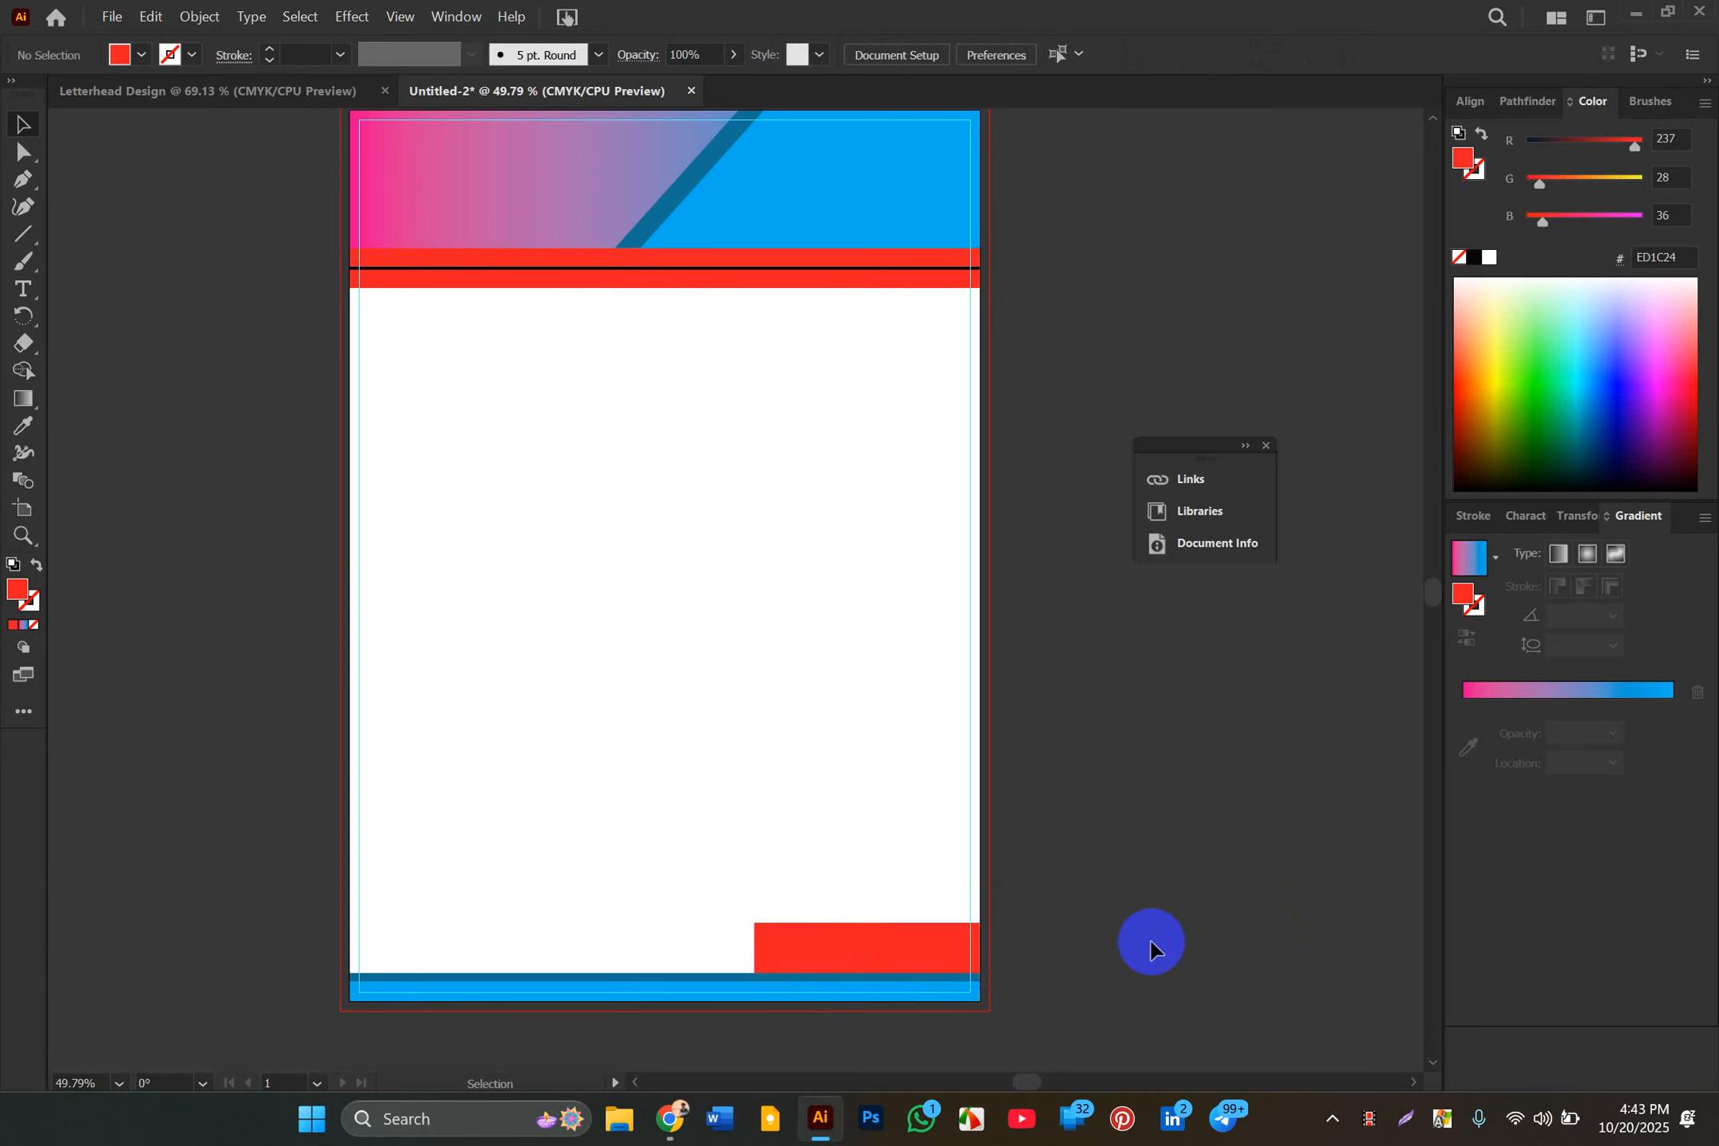
# Step: Bring the red footer block to the front and extend its bottom edge down to the page bottom
pyautogui.click(921, 951)
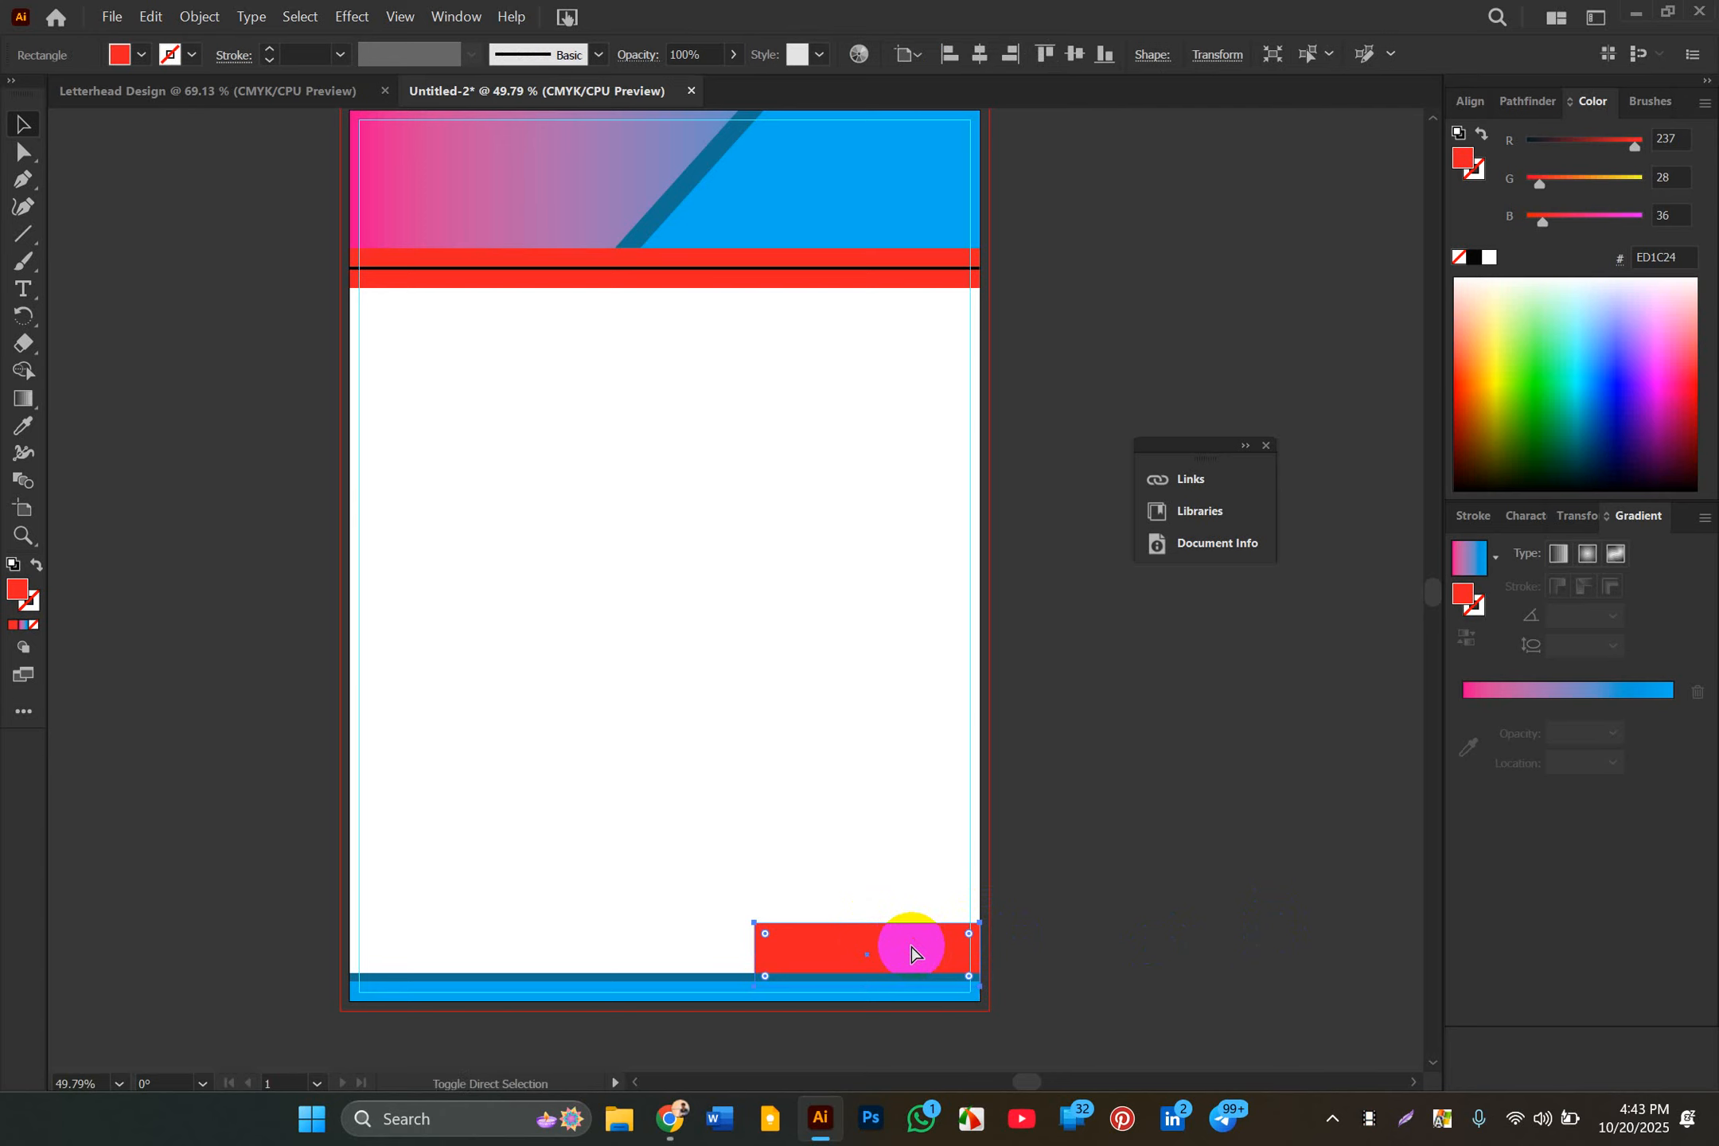
pyautogui.hotkey('ctrl', 'shift', ']')
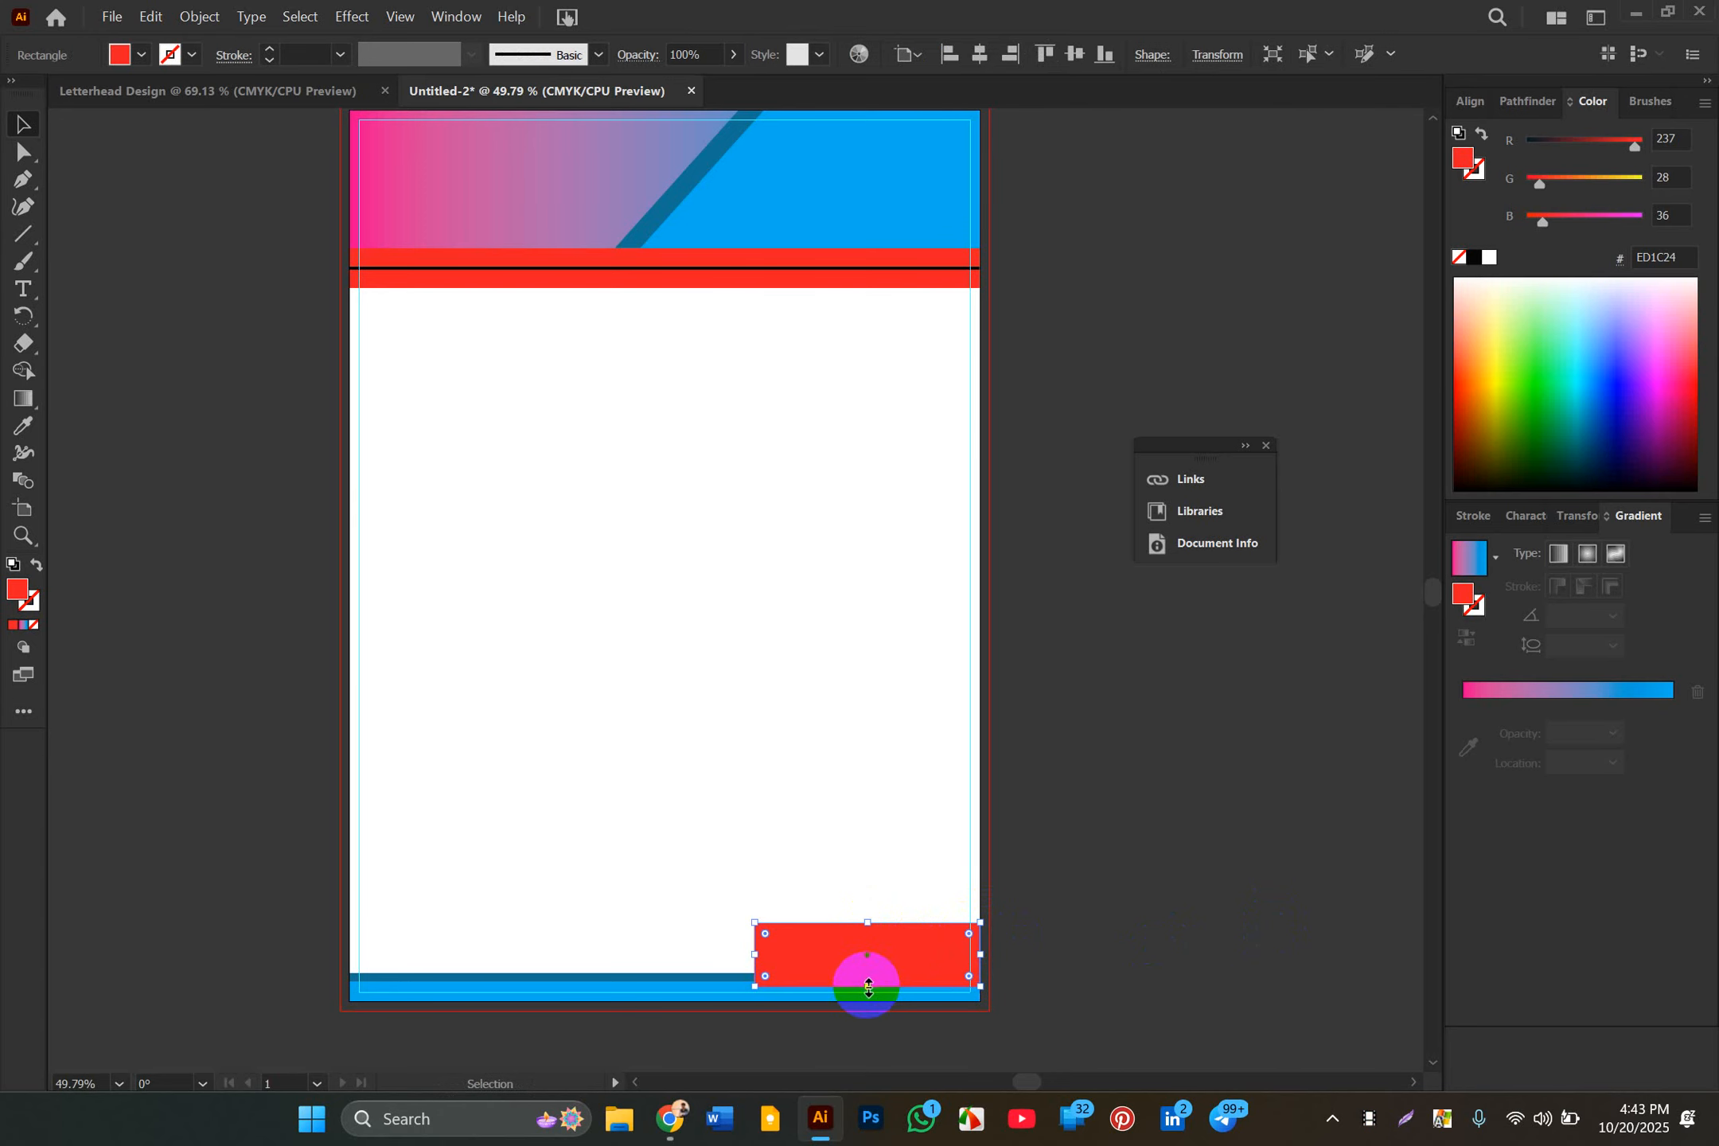
pyautogui.moveTo(867, 987); pyautogui.dragTo(869, 1001)
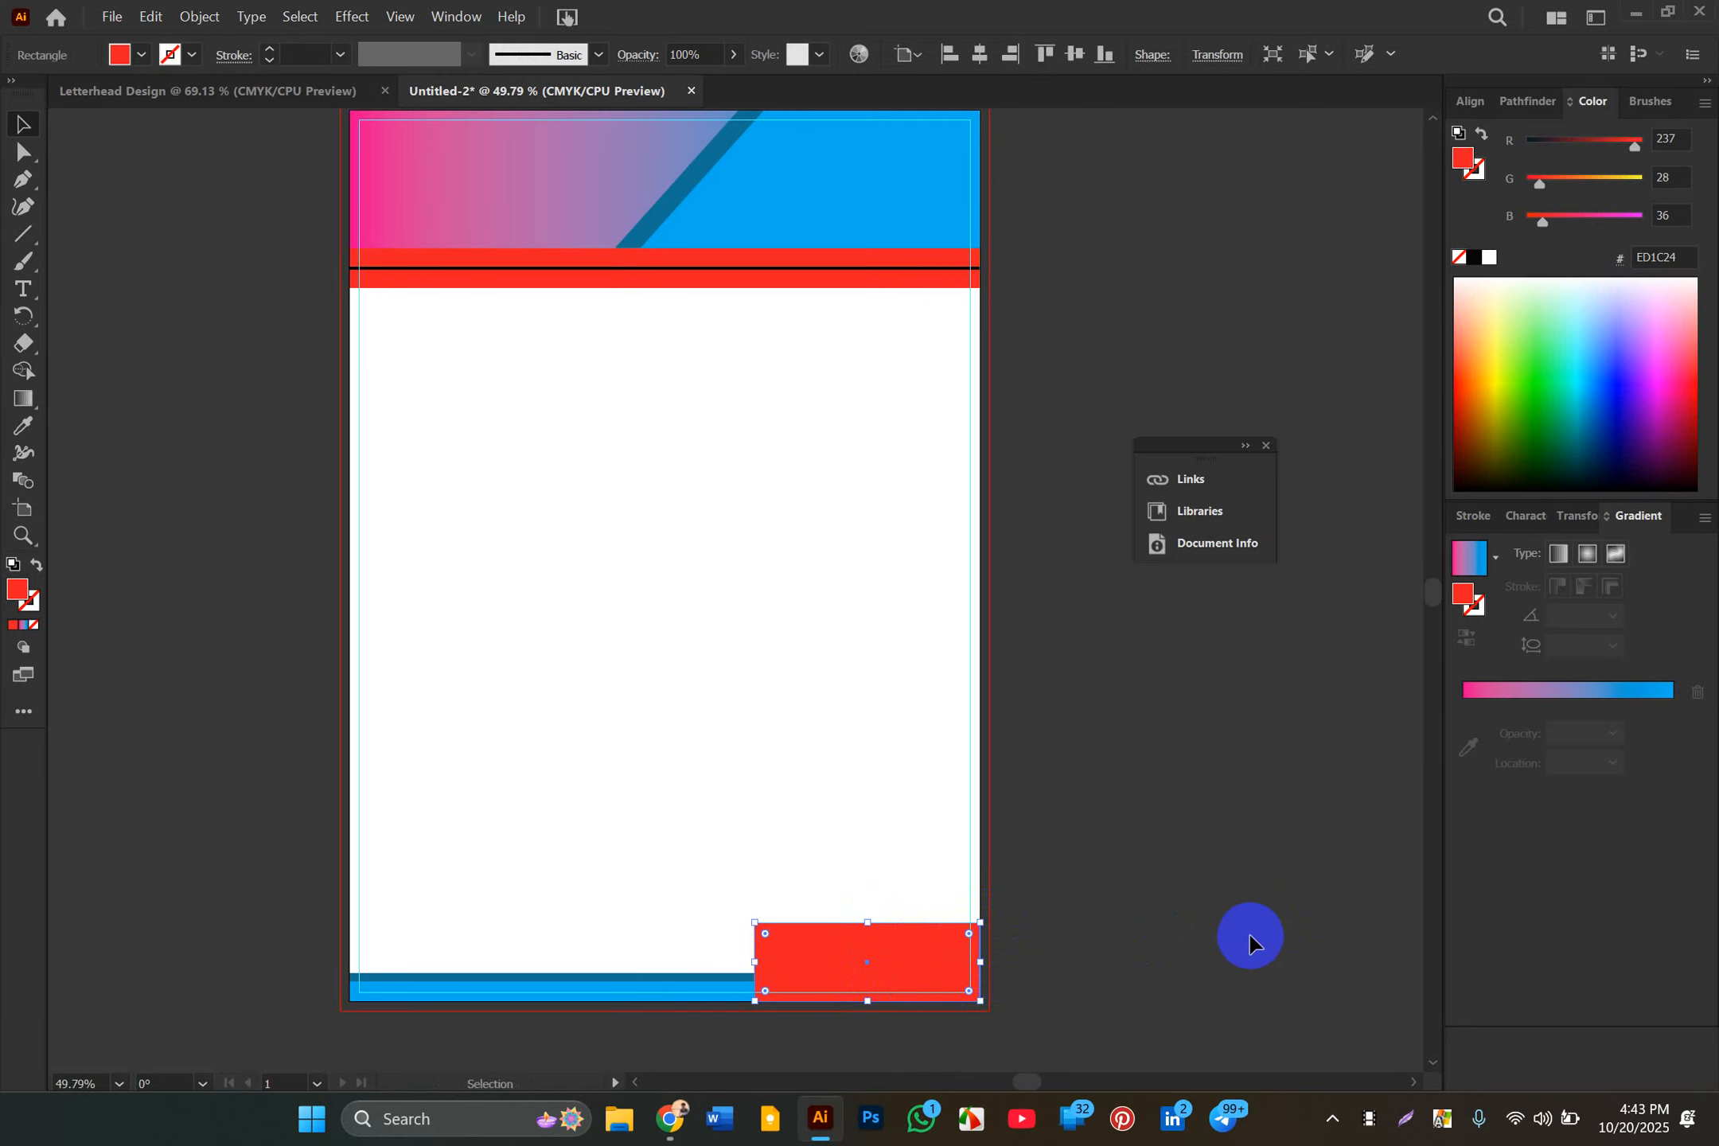
pyautogui.click(1098, 931)
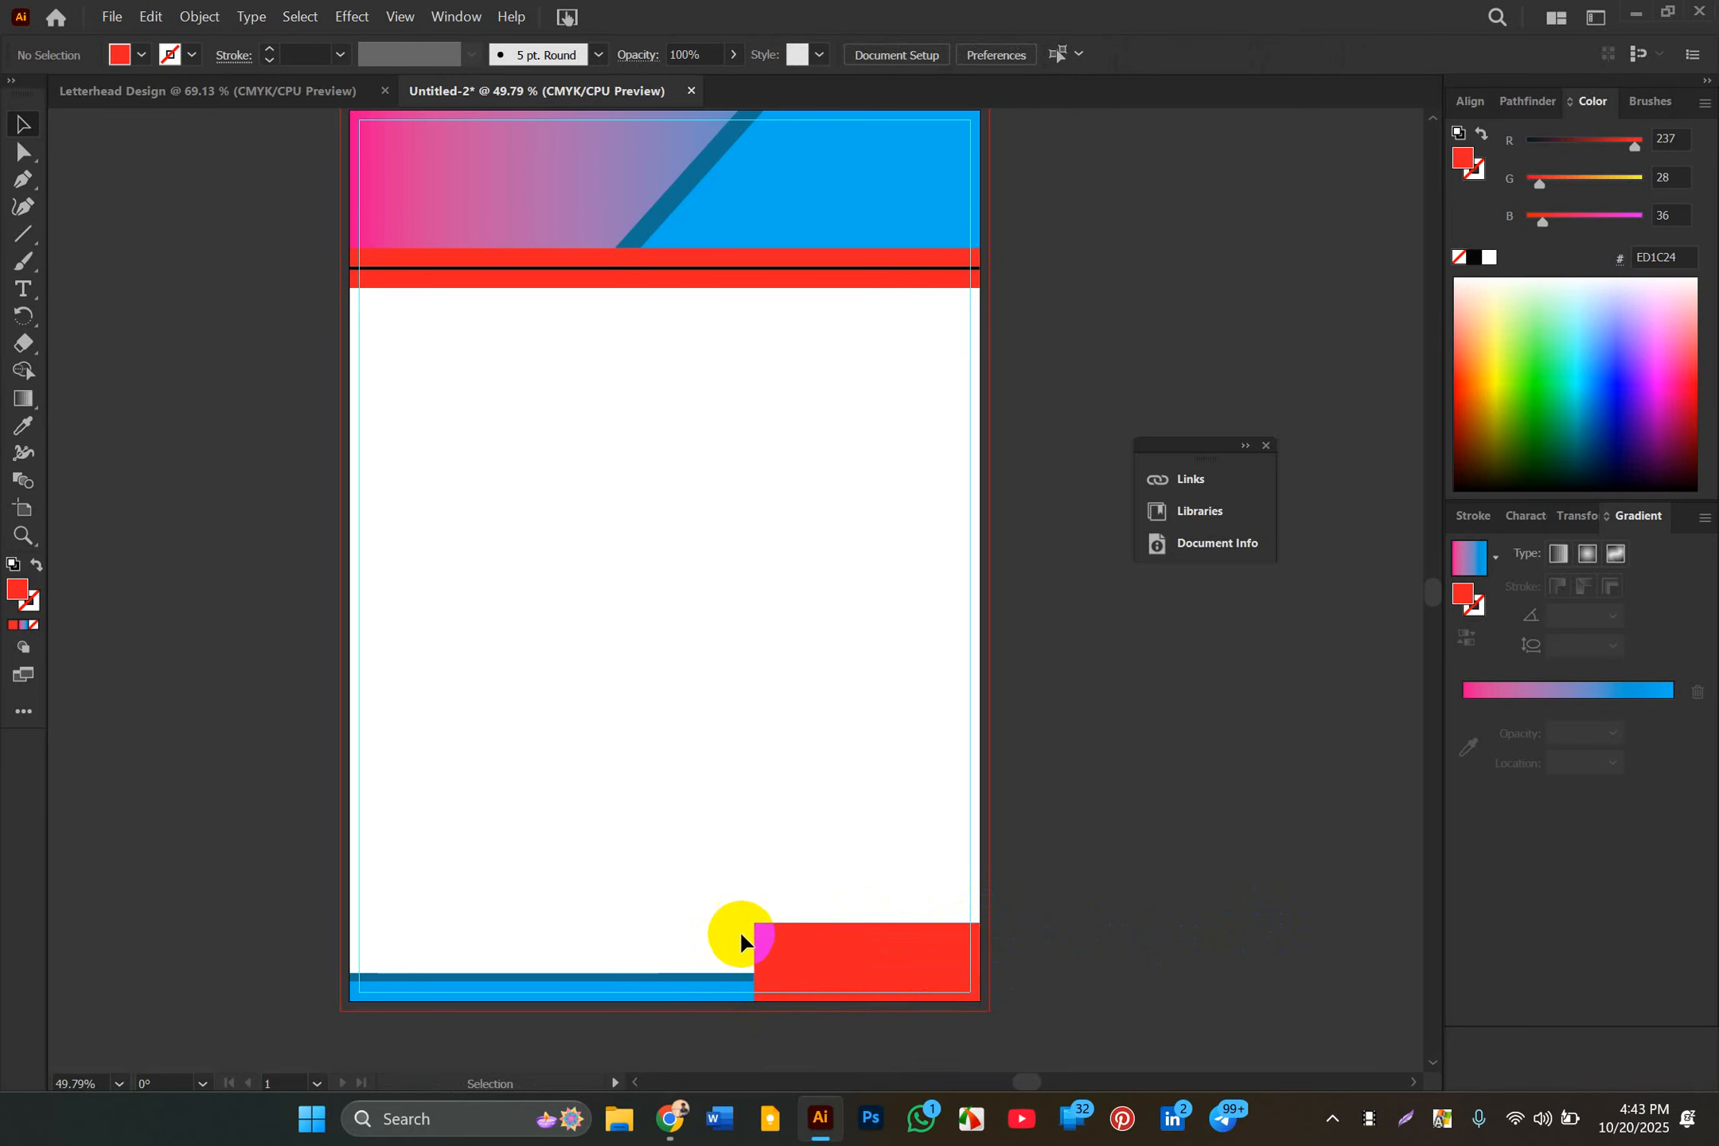
# Step: Slant the red block's left edge by moving its upper-left anchor point horizontally inward to about X 6.39 in with Direct Selection
pyautogui.click(758, 928)
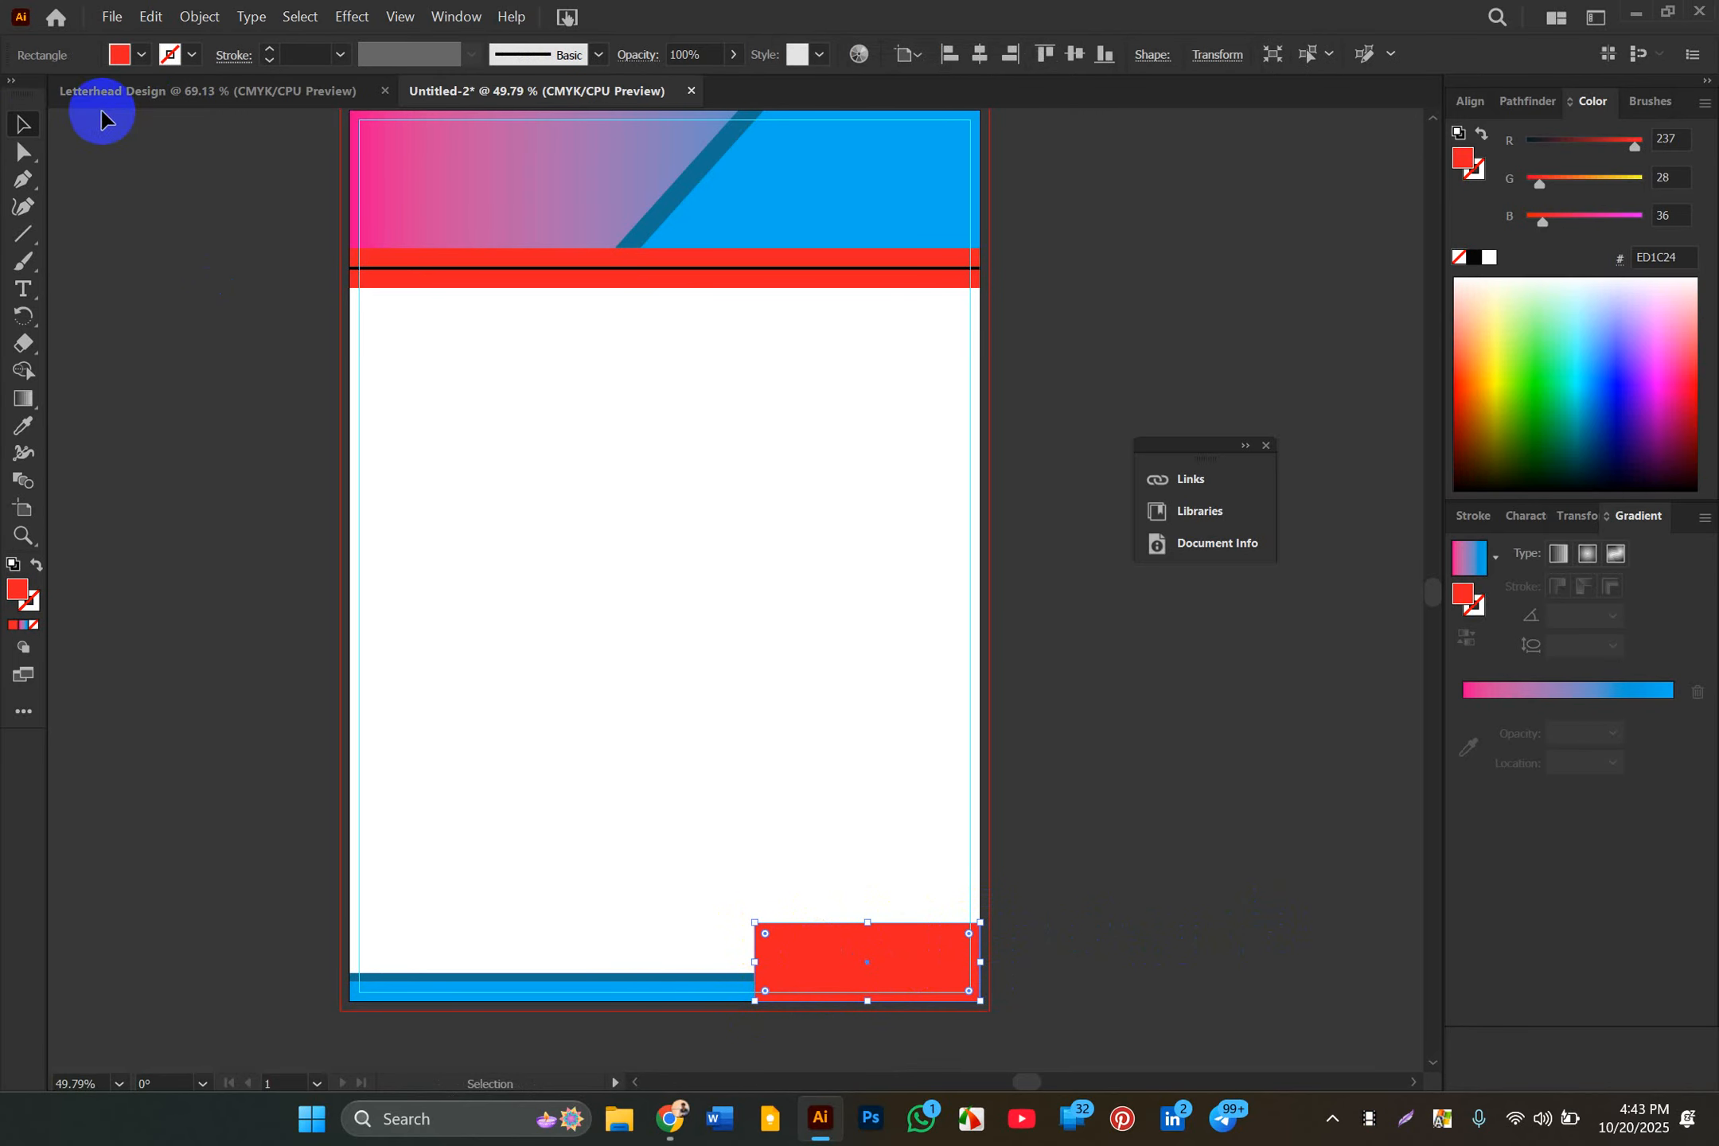
pyautogui.click(22, 151)
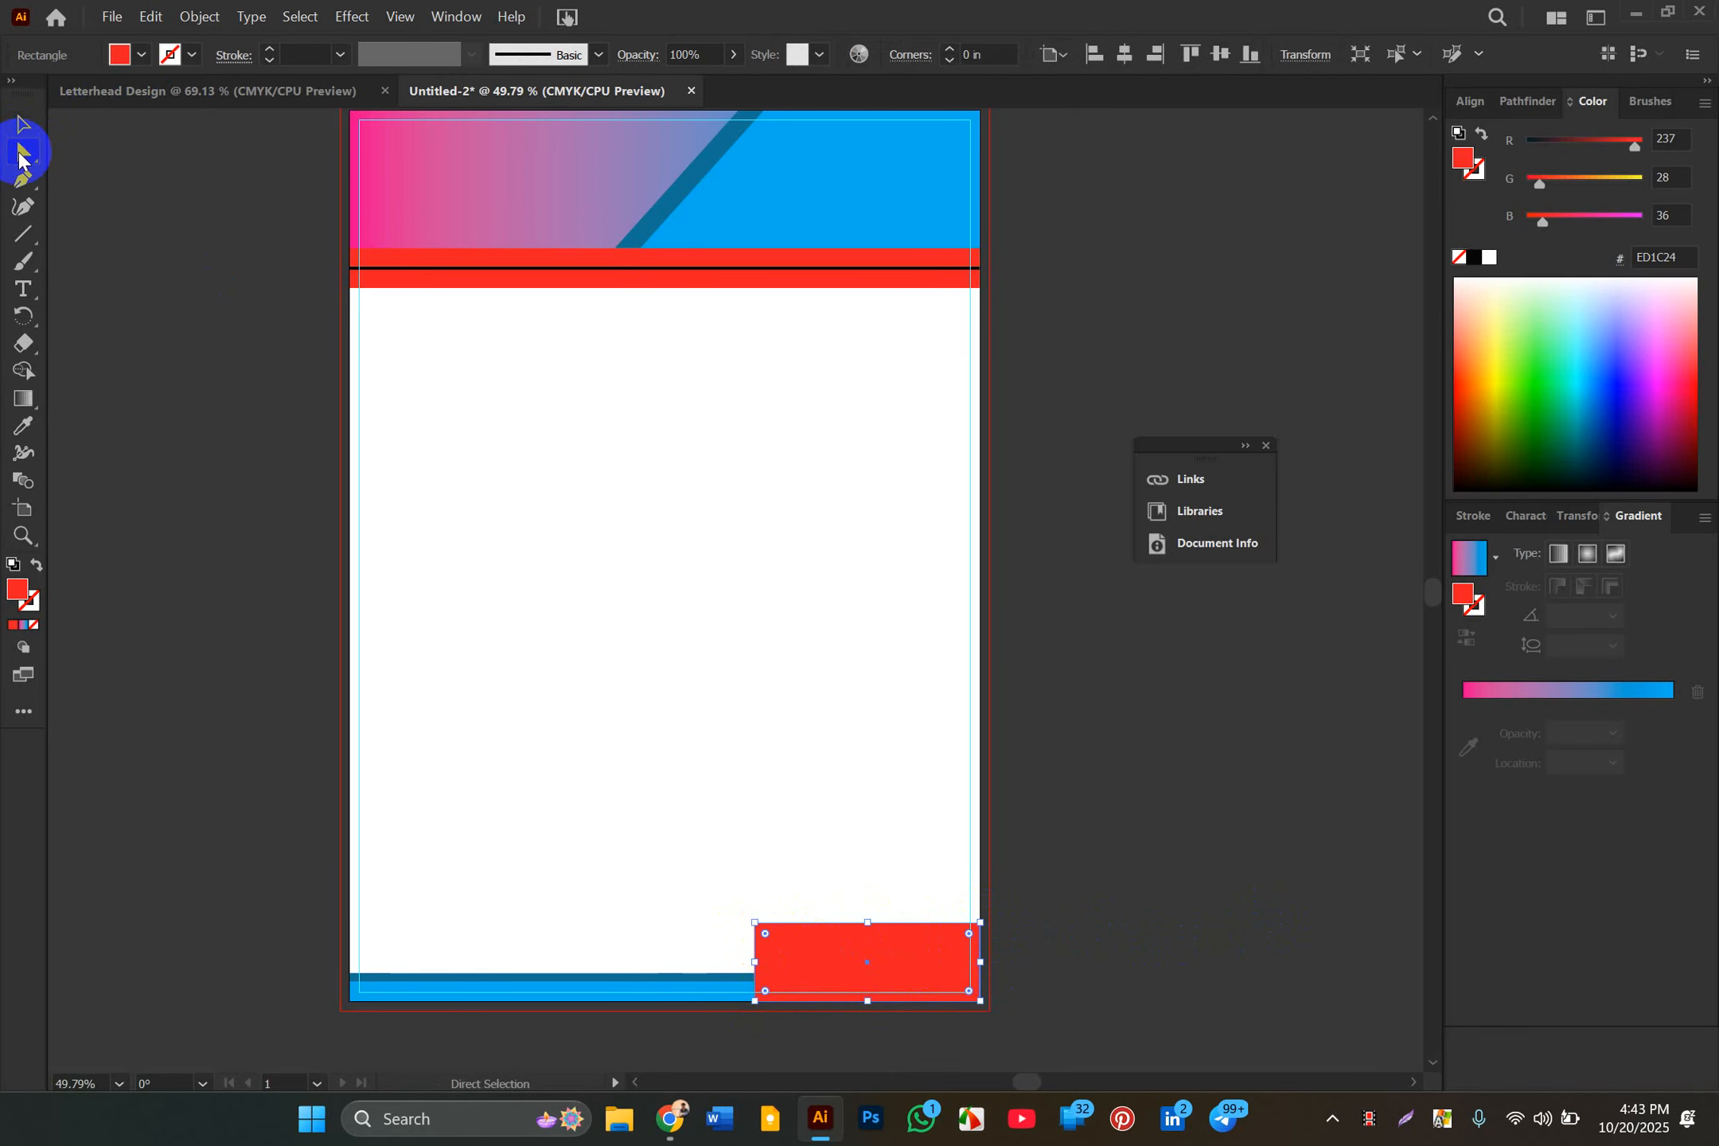
pyautogui.click(755, 924)
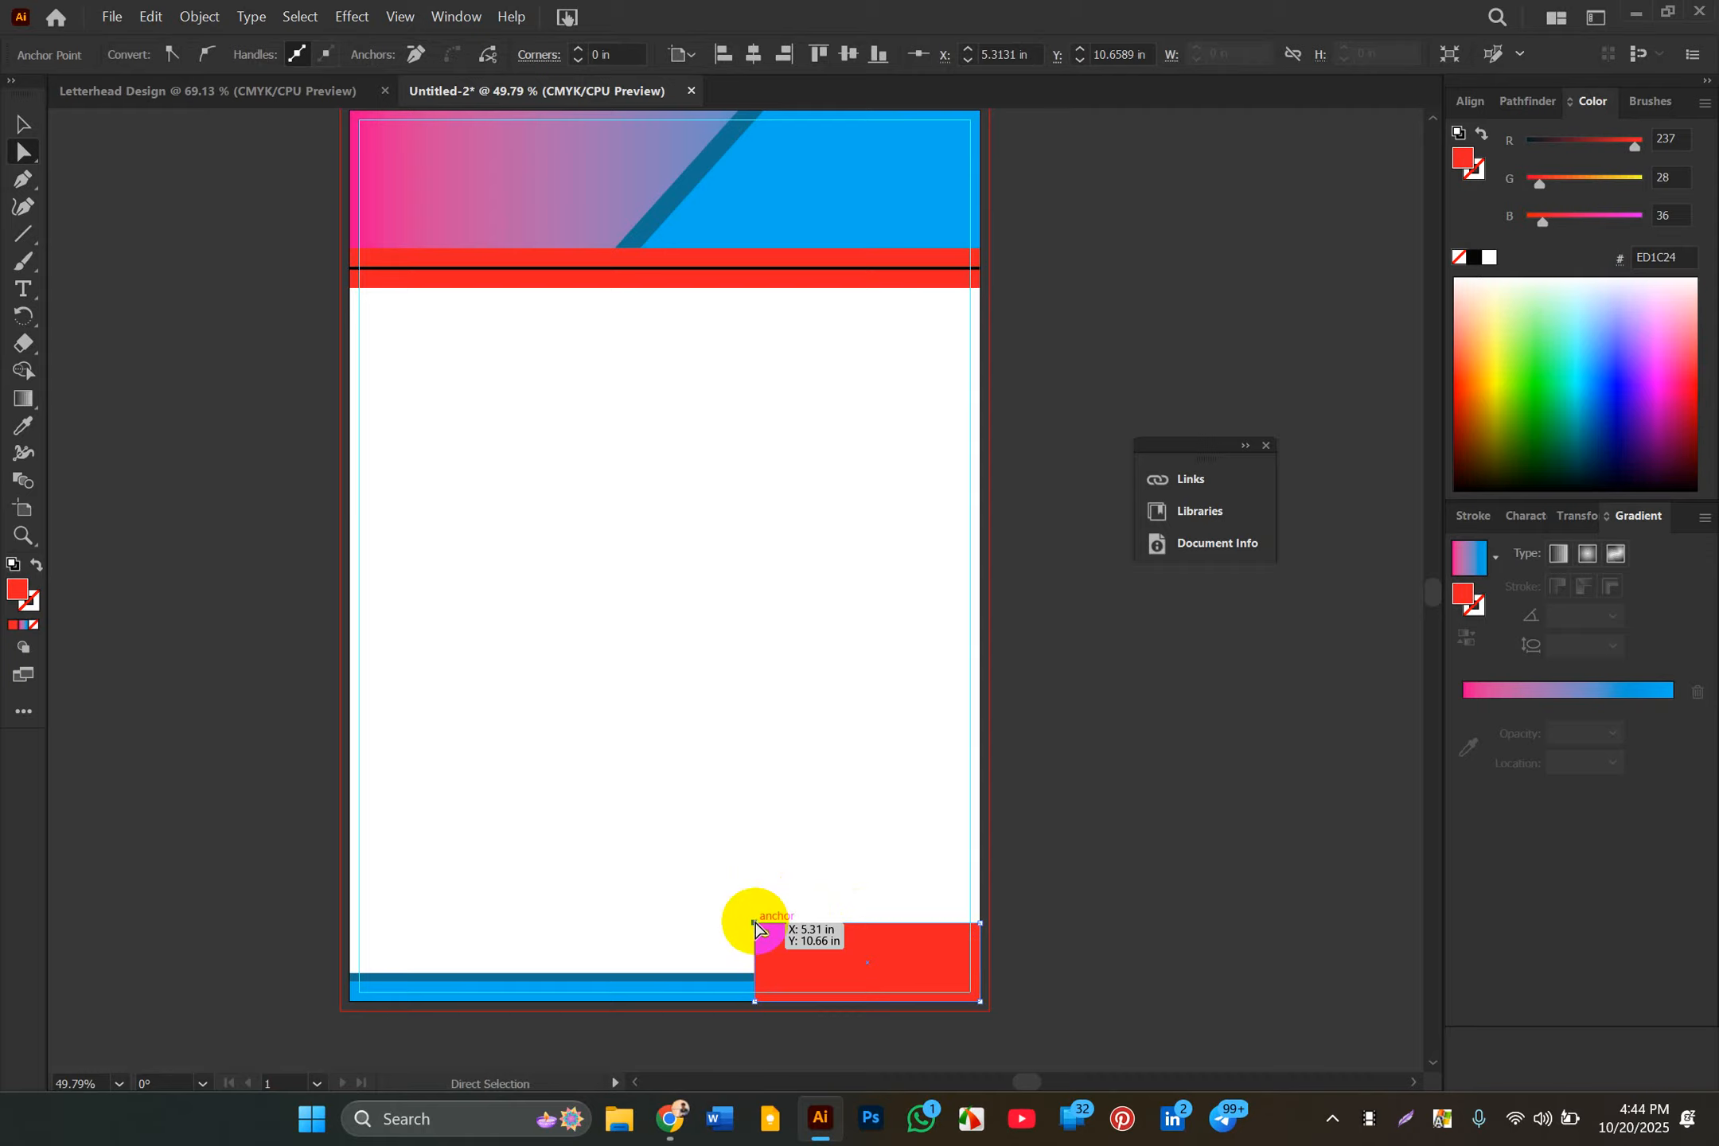
pyautogui.moveTo(756, 924); pyautogui.dragTo(836, 923)
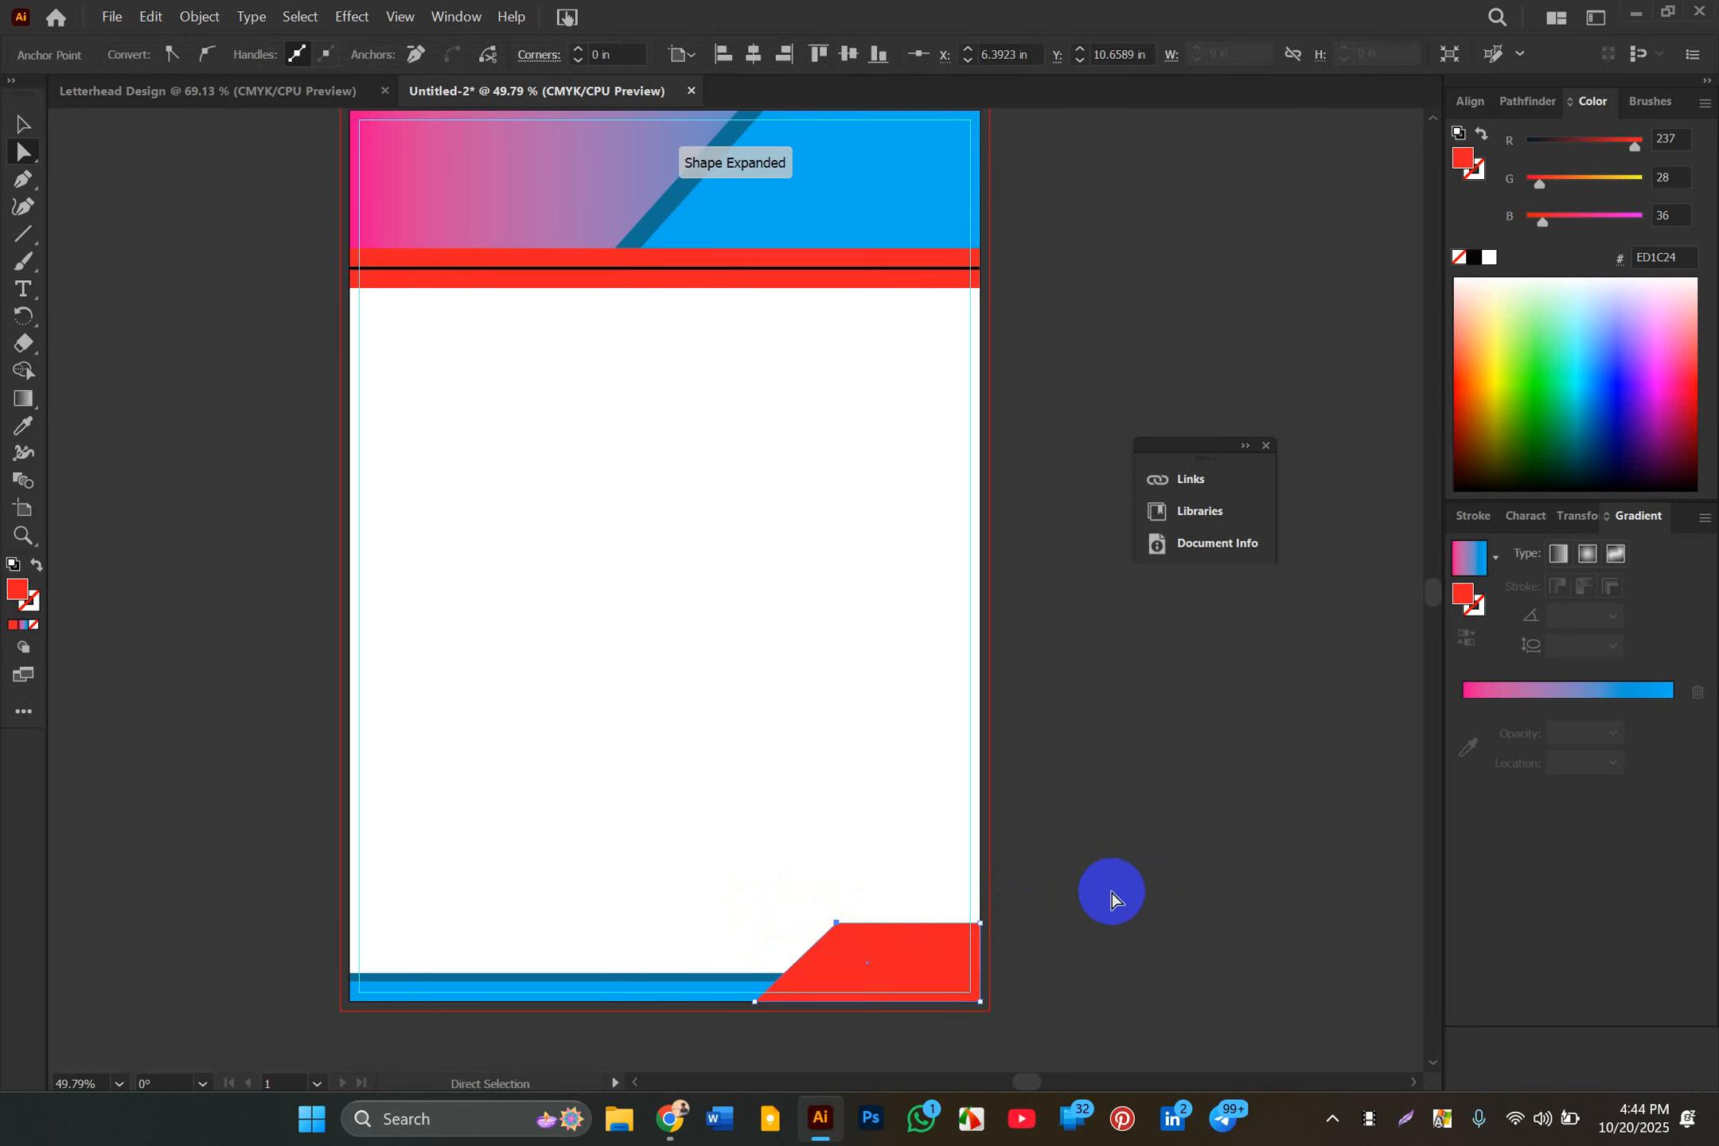
pyautogui.click(1111, 893)
# Step: Select the slanted red footer shape and open the Illustrator Stylize effects for it
pyautogui.click(851, 978)
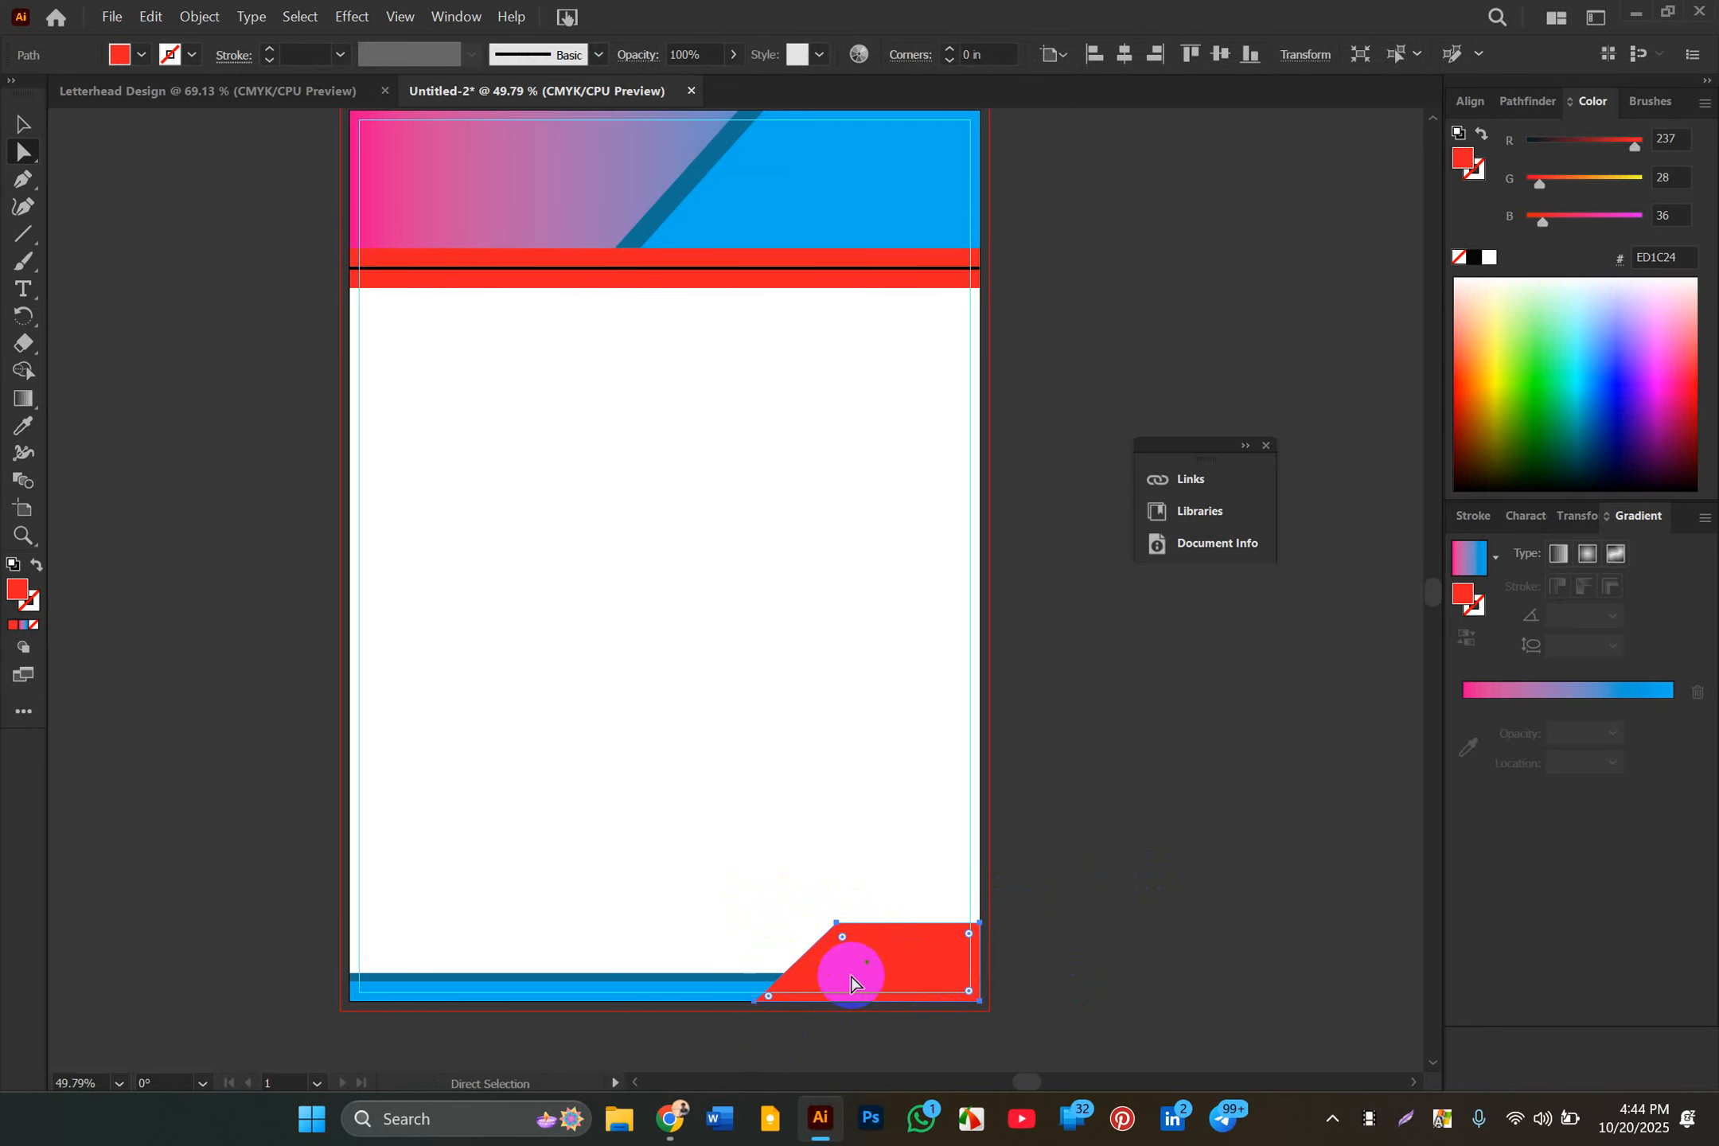
pyautogui.click(21, 127)
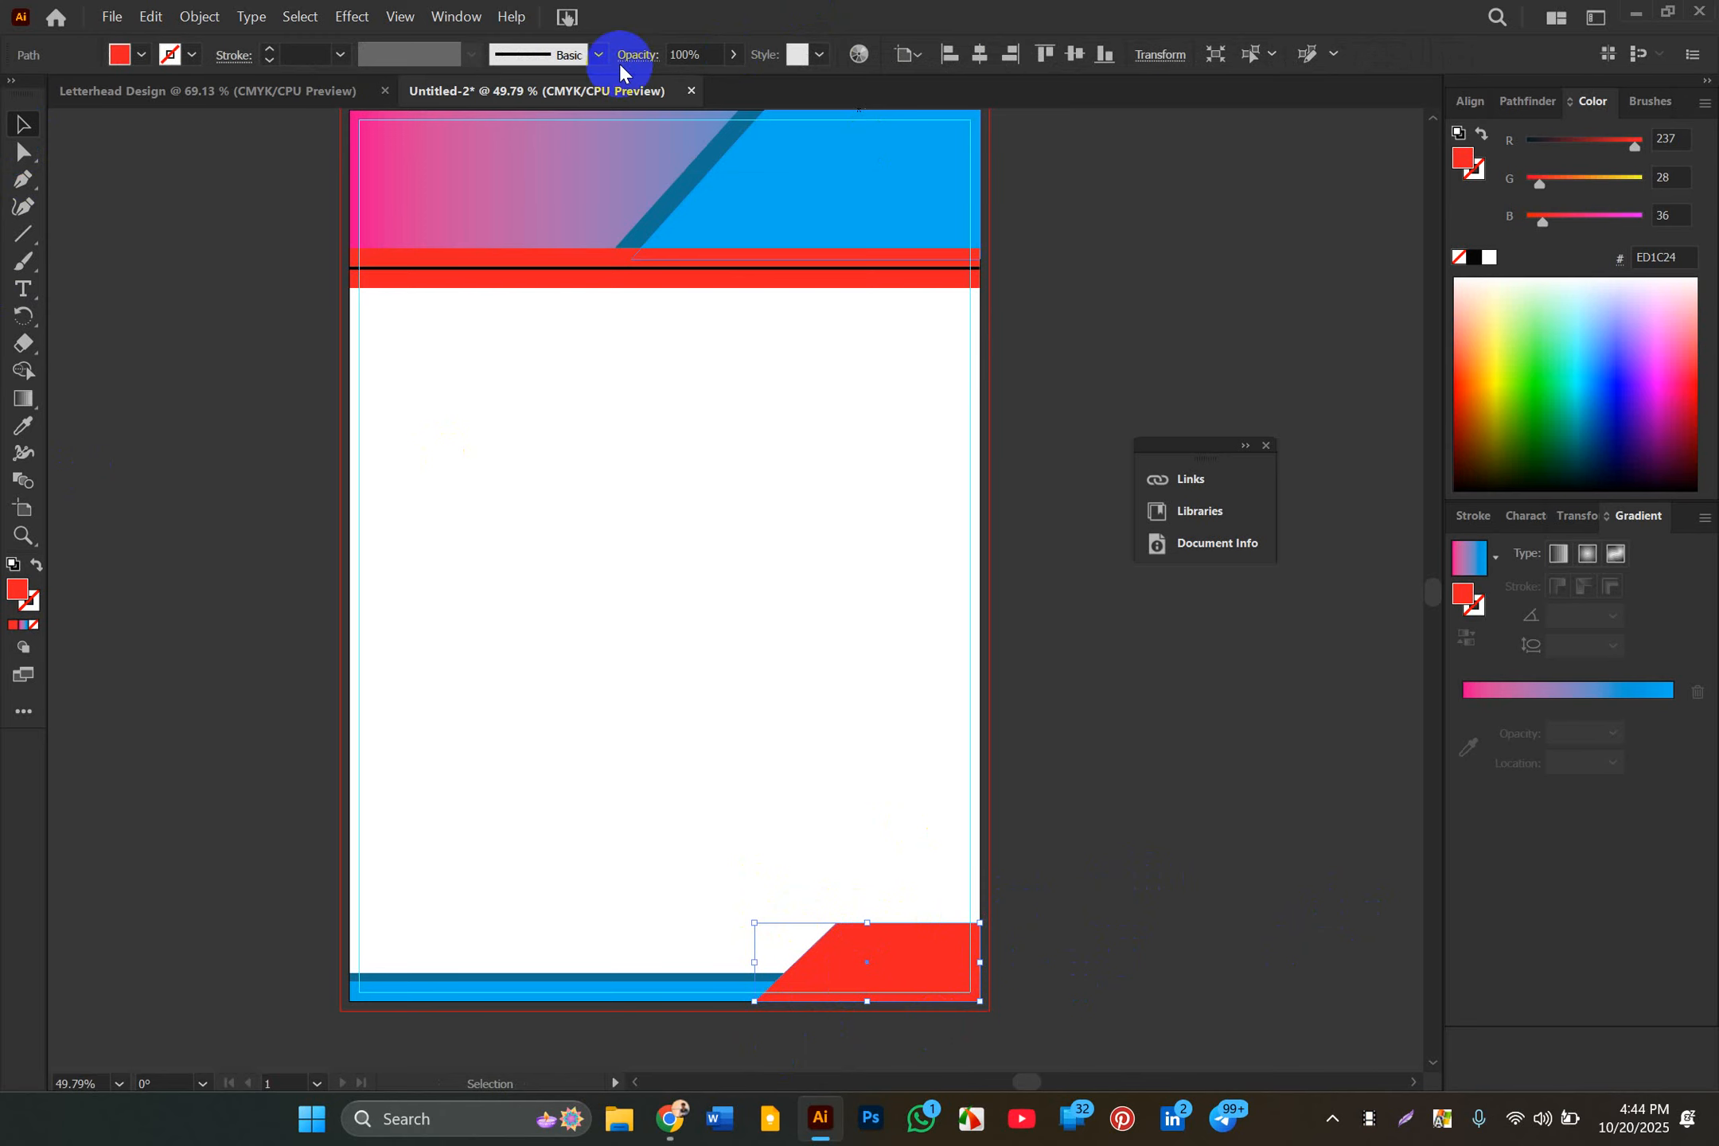
pyautogui.click(341, 16)
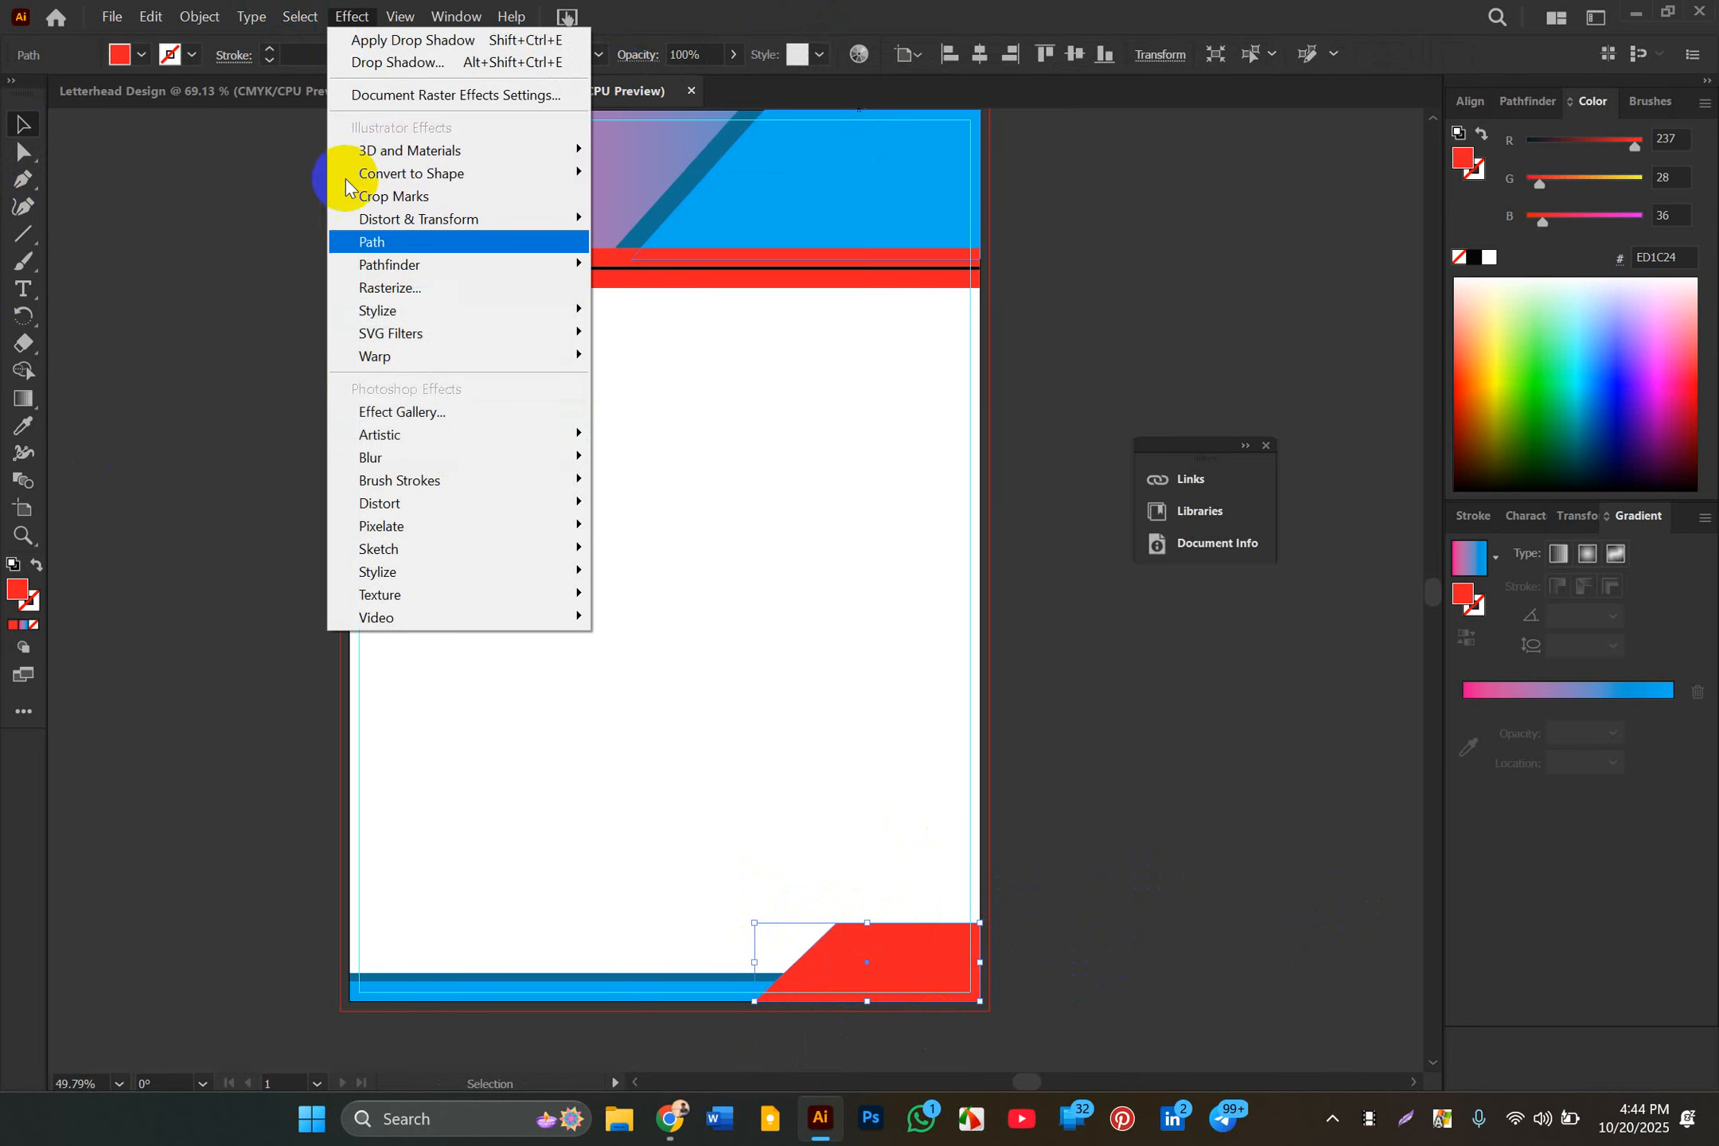
pyautogui.moveTo(430, 308)
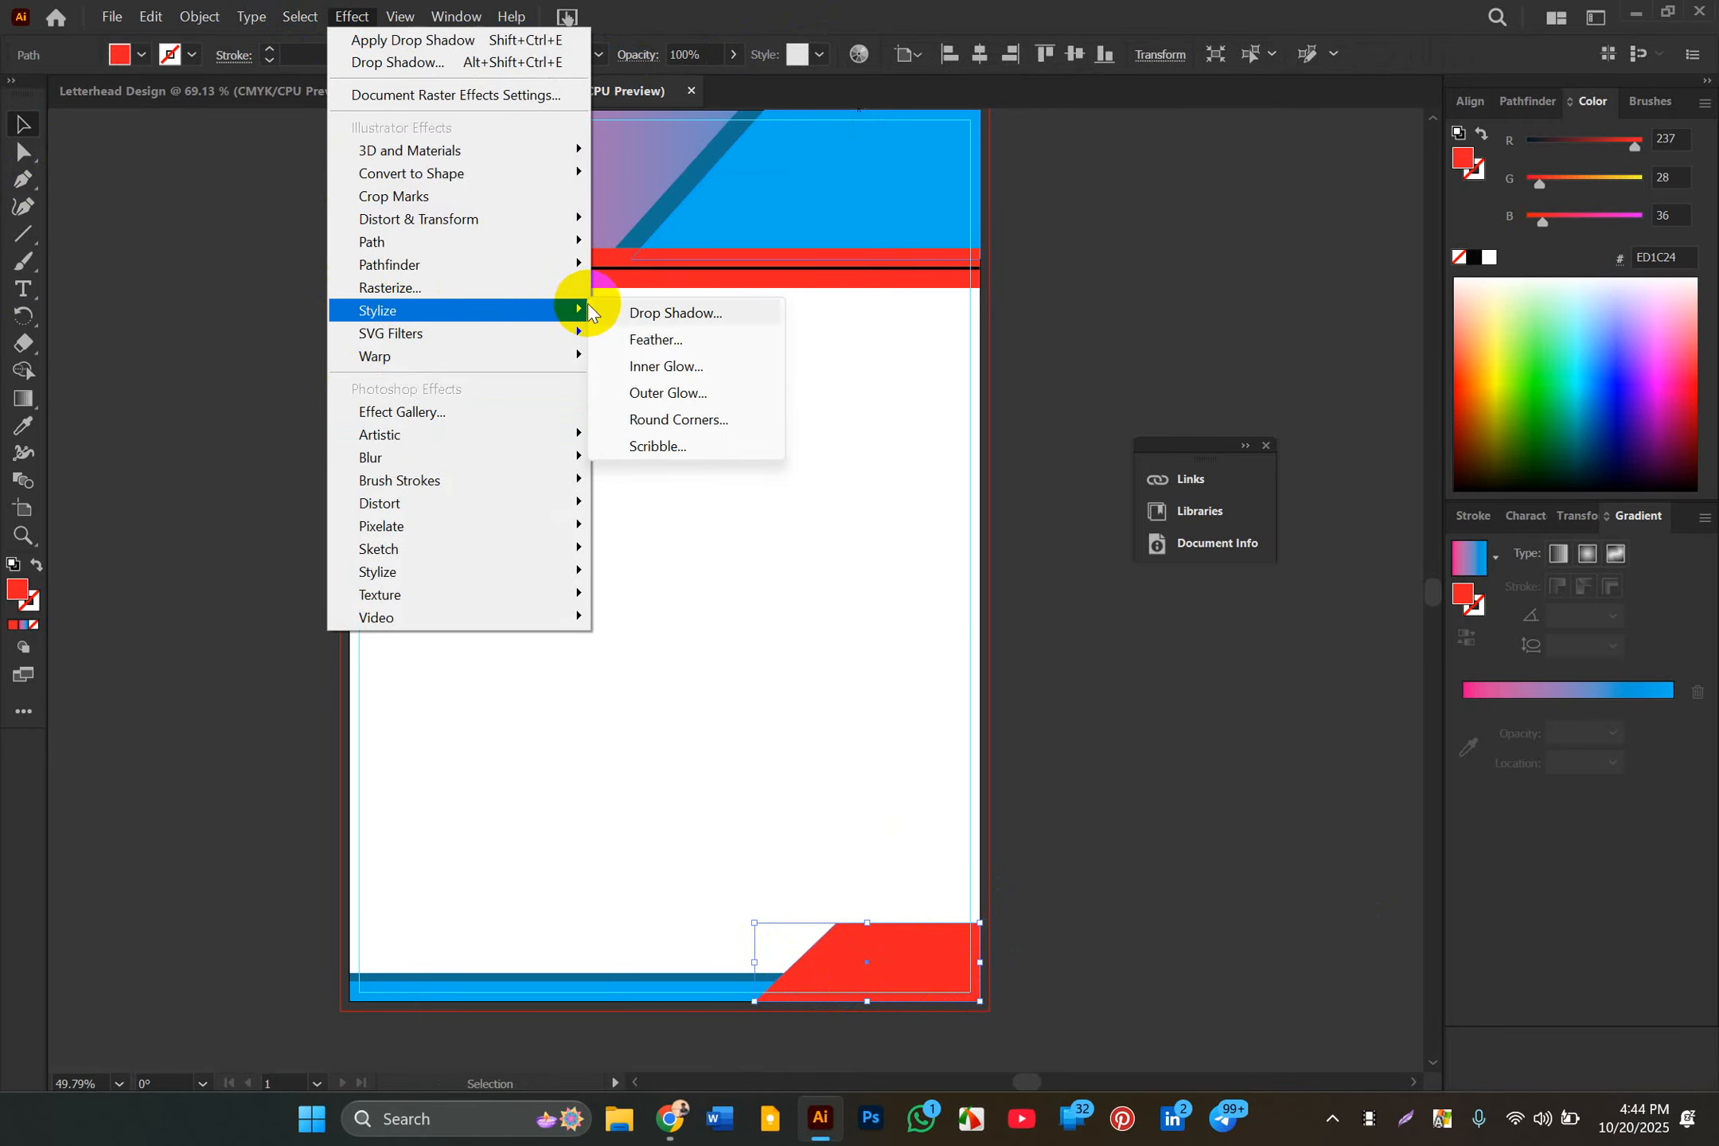
# Step: Start a Drop Shadow effect on the red footer shape and set the shadow colour to dark grey 72696C
pyautogui.click(657, 313)
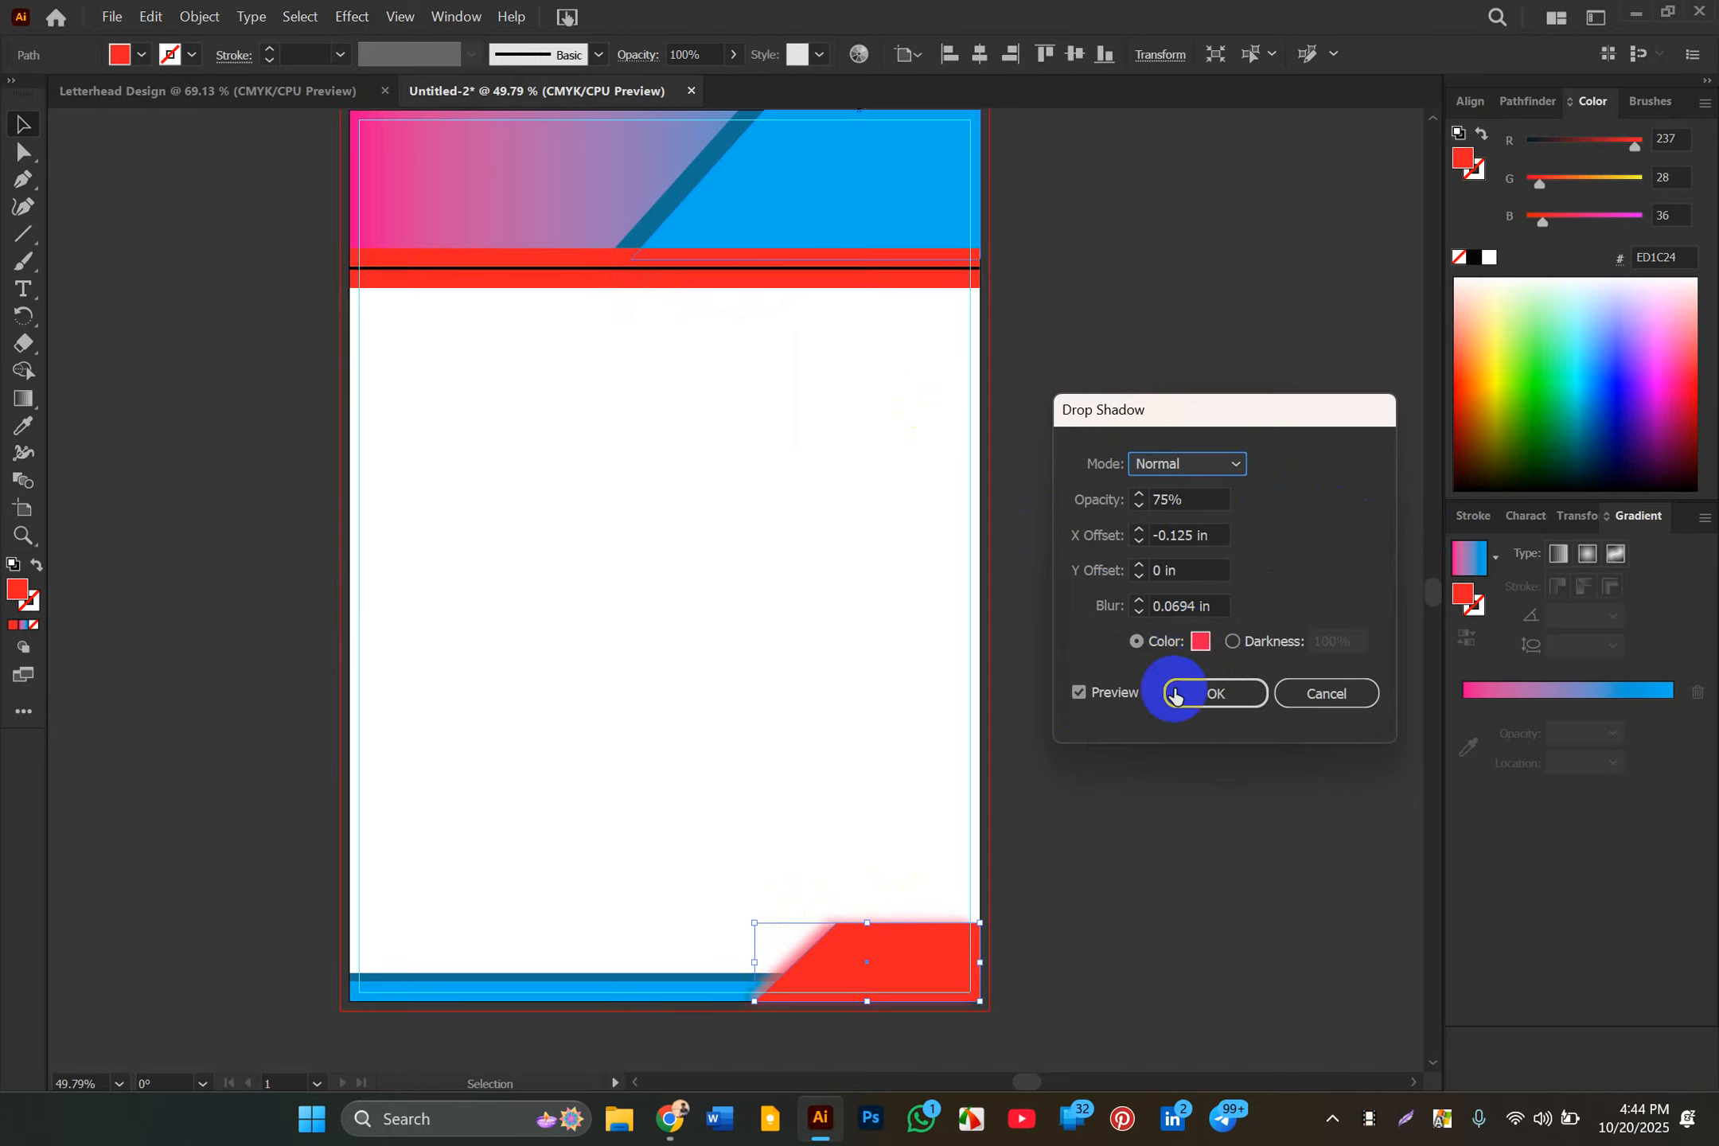
pyautogui.click(1200, 642)
pyautogui.click(1200, 646)
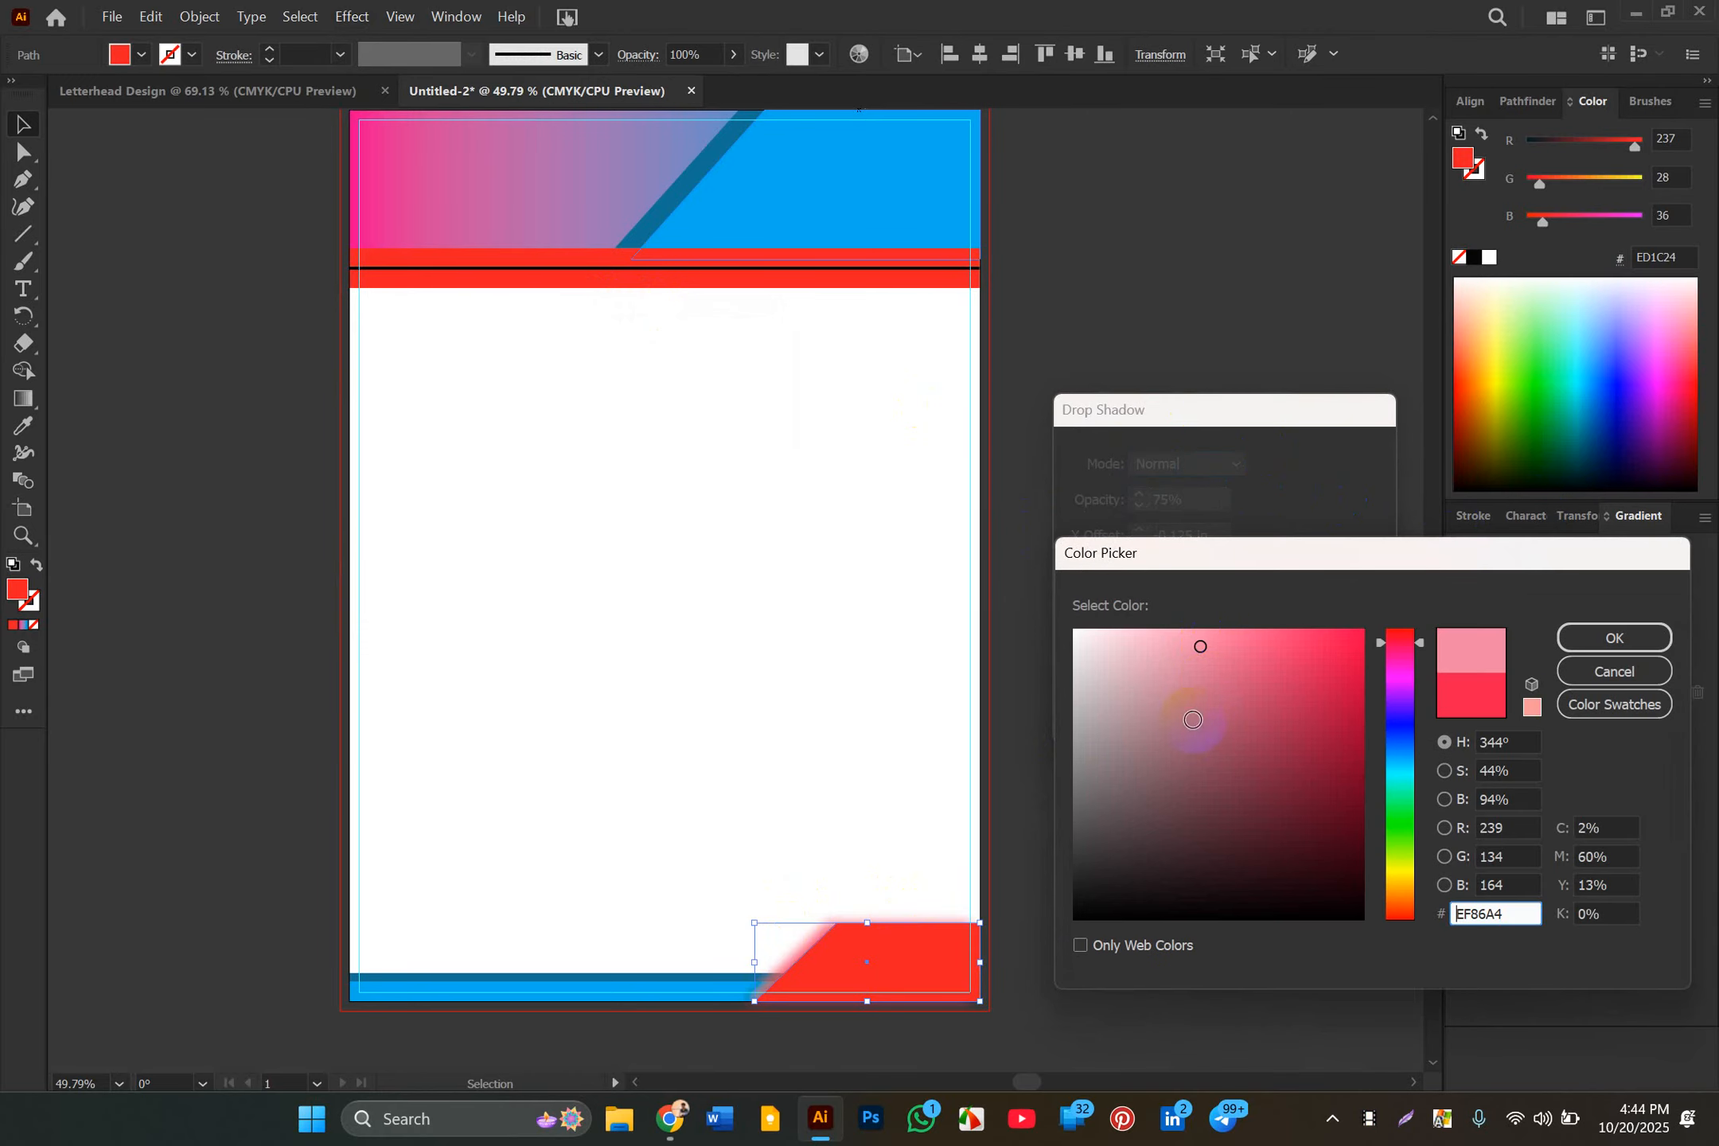
pyautogui.moveTo(1192, 719)
pyautogui.mouseDown()
pyautogui.moveTo(1108, 802)
pyautogui.moveTo(1097, 788)
pyautogui.mouseUp()
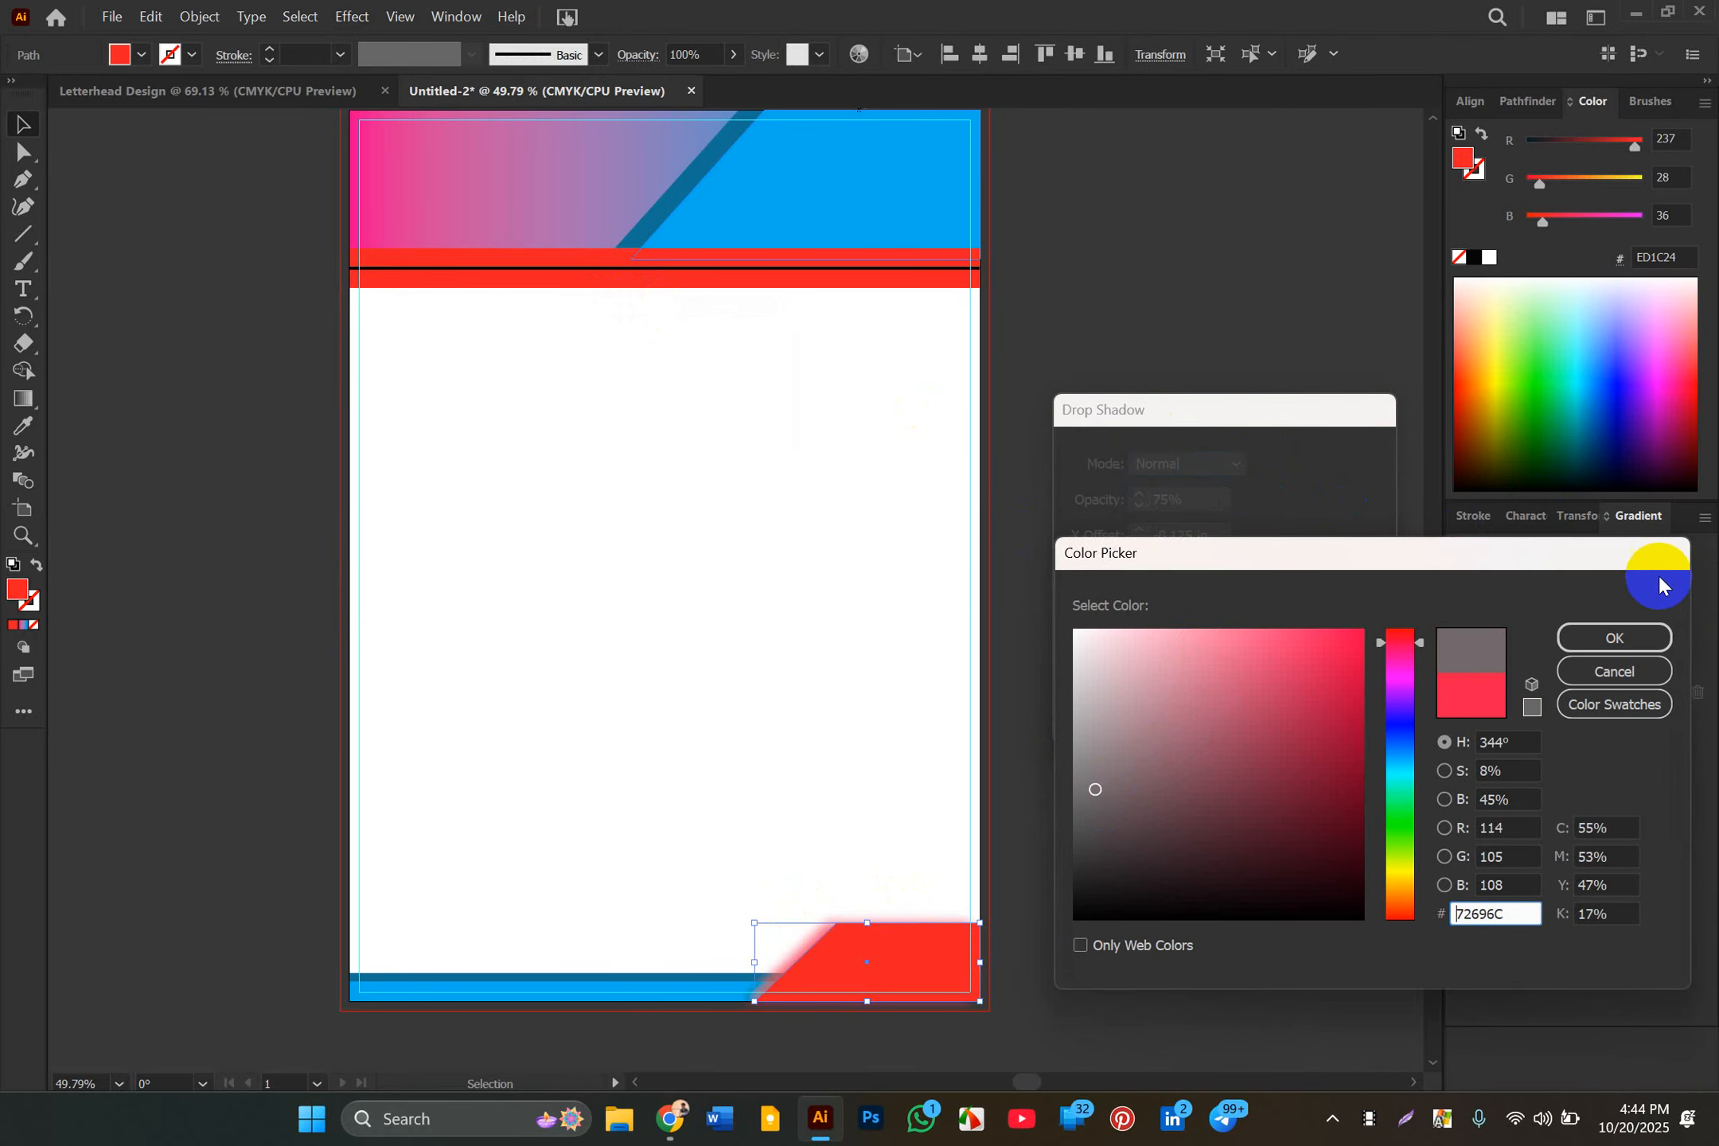
pyautogui.click(1612, 638)
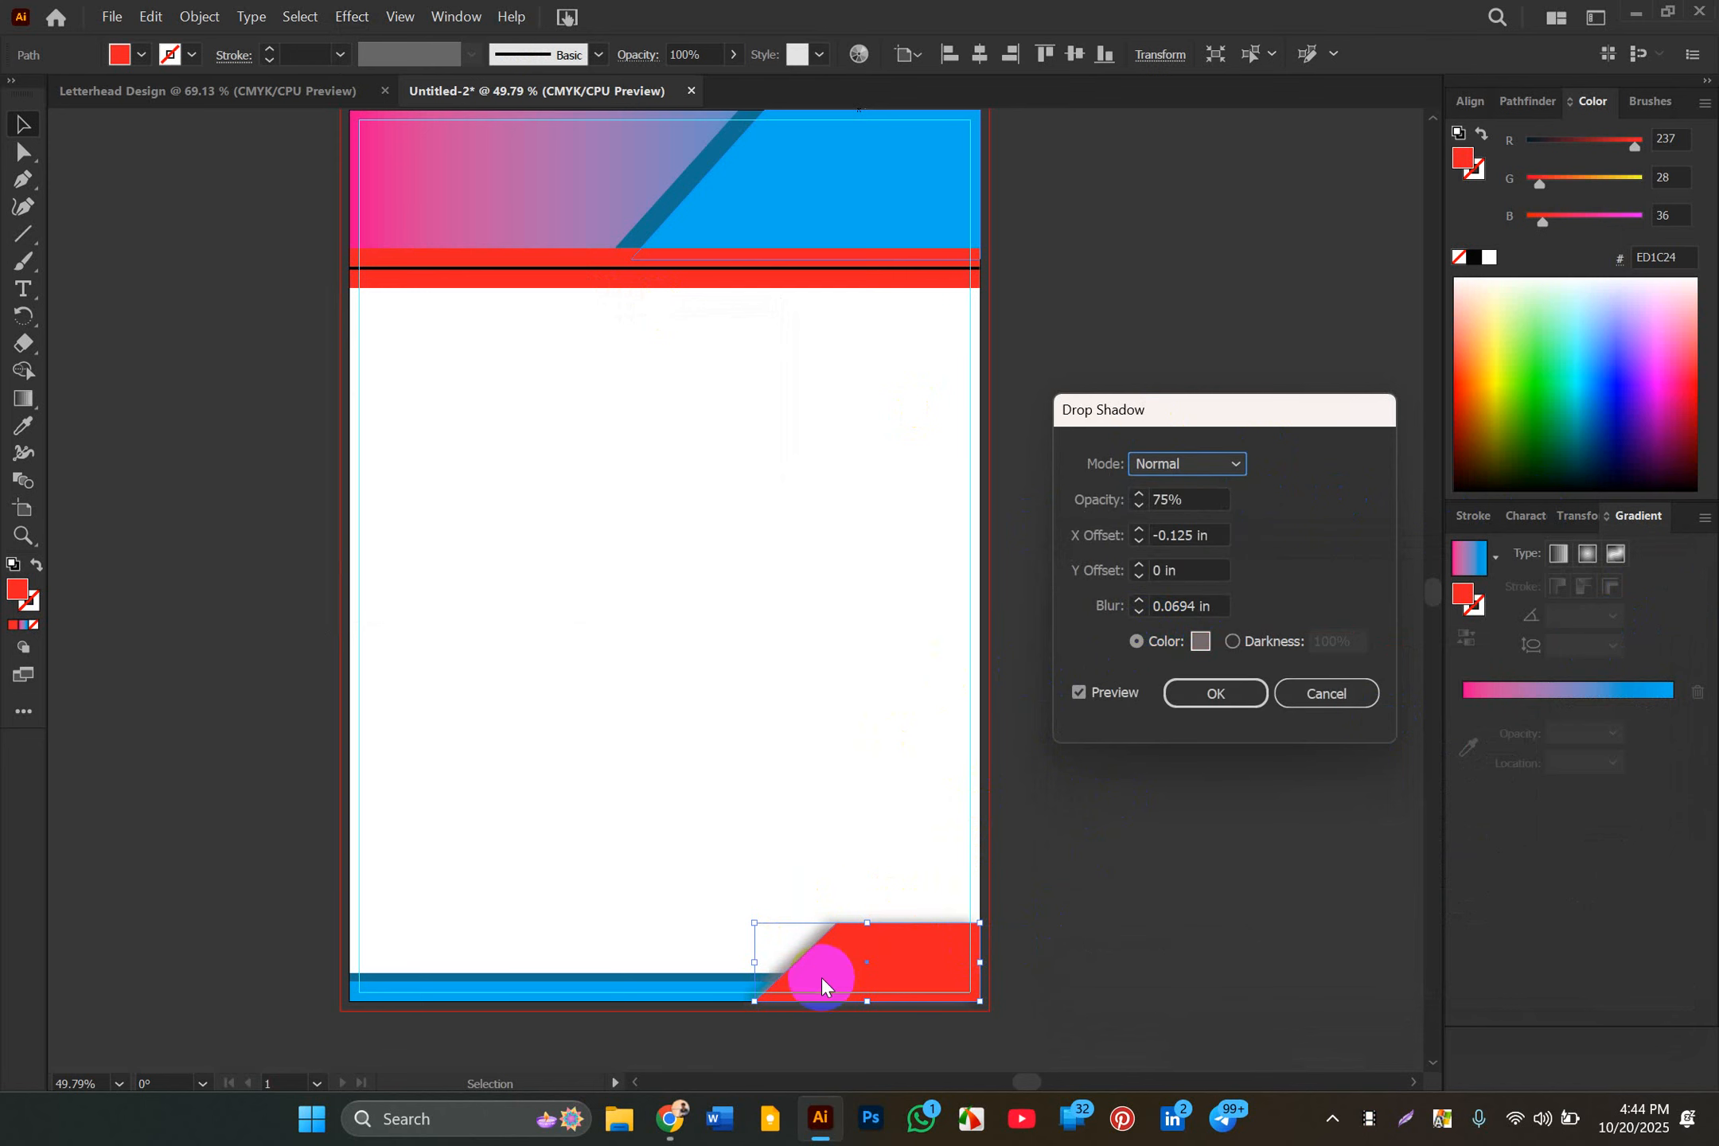
# Step: Compare the Soft Light and Color Dodge blend modes for the drop shadow and choose Soft Light
pyautogui.click(1185, 462)
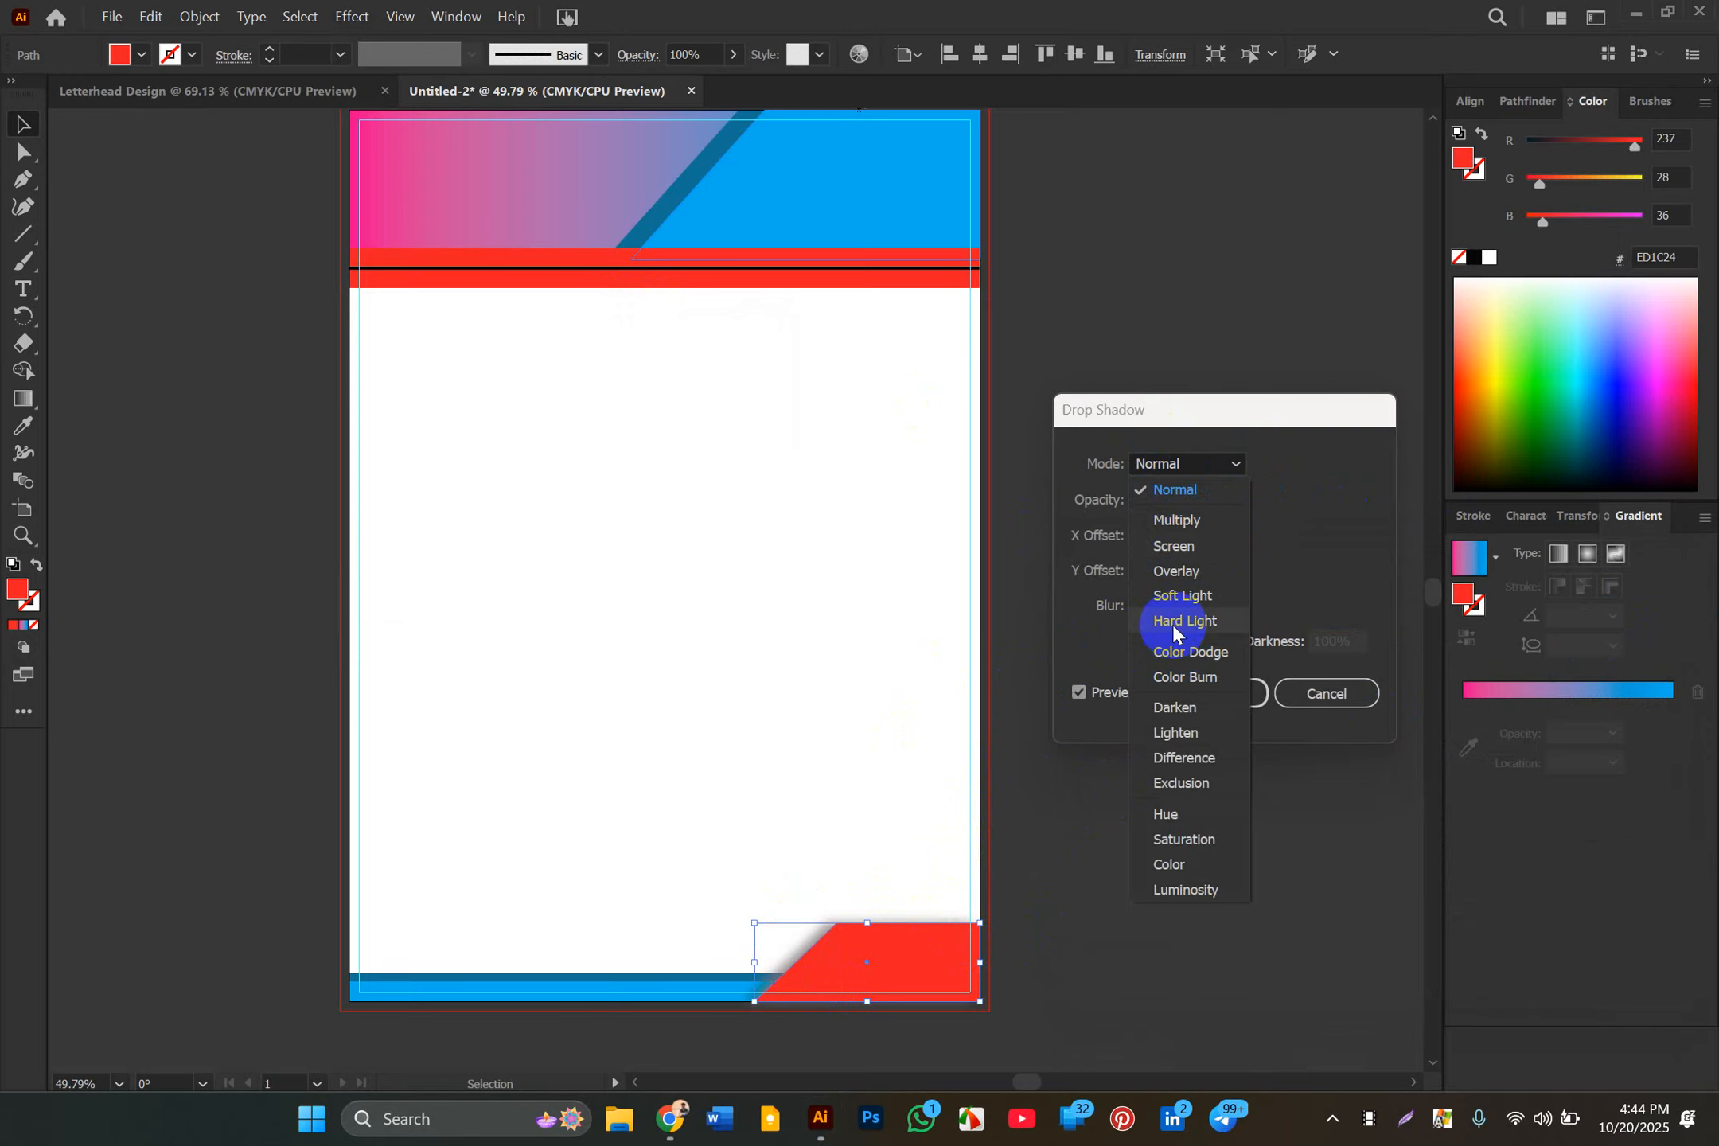
pyautogui.click(1180, 597)
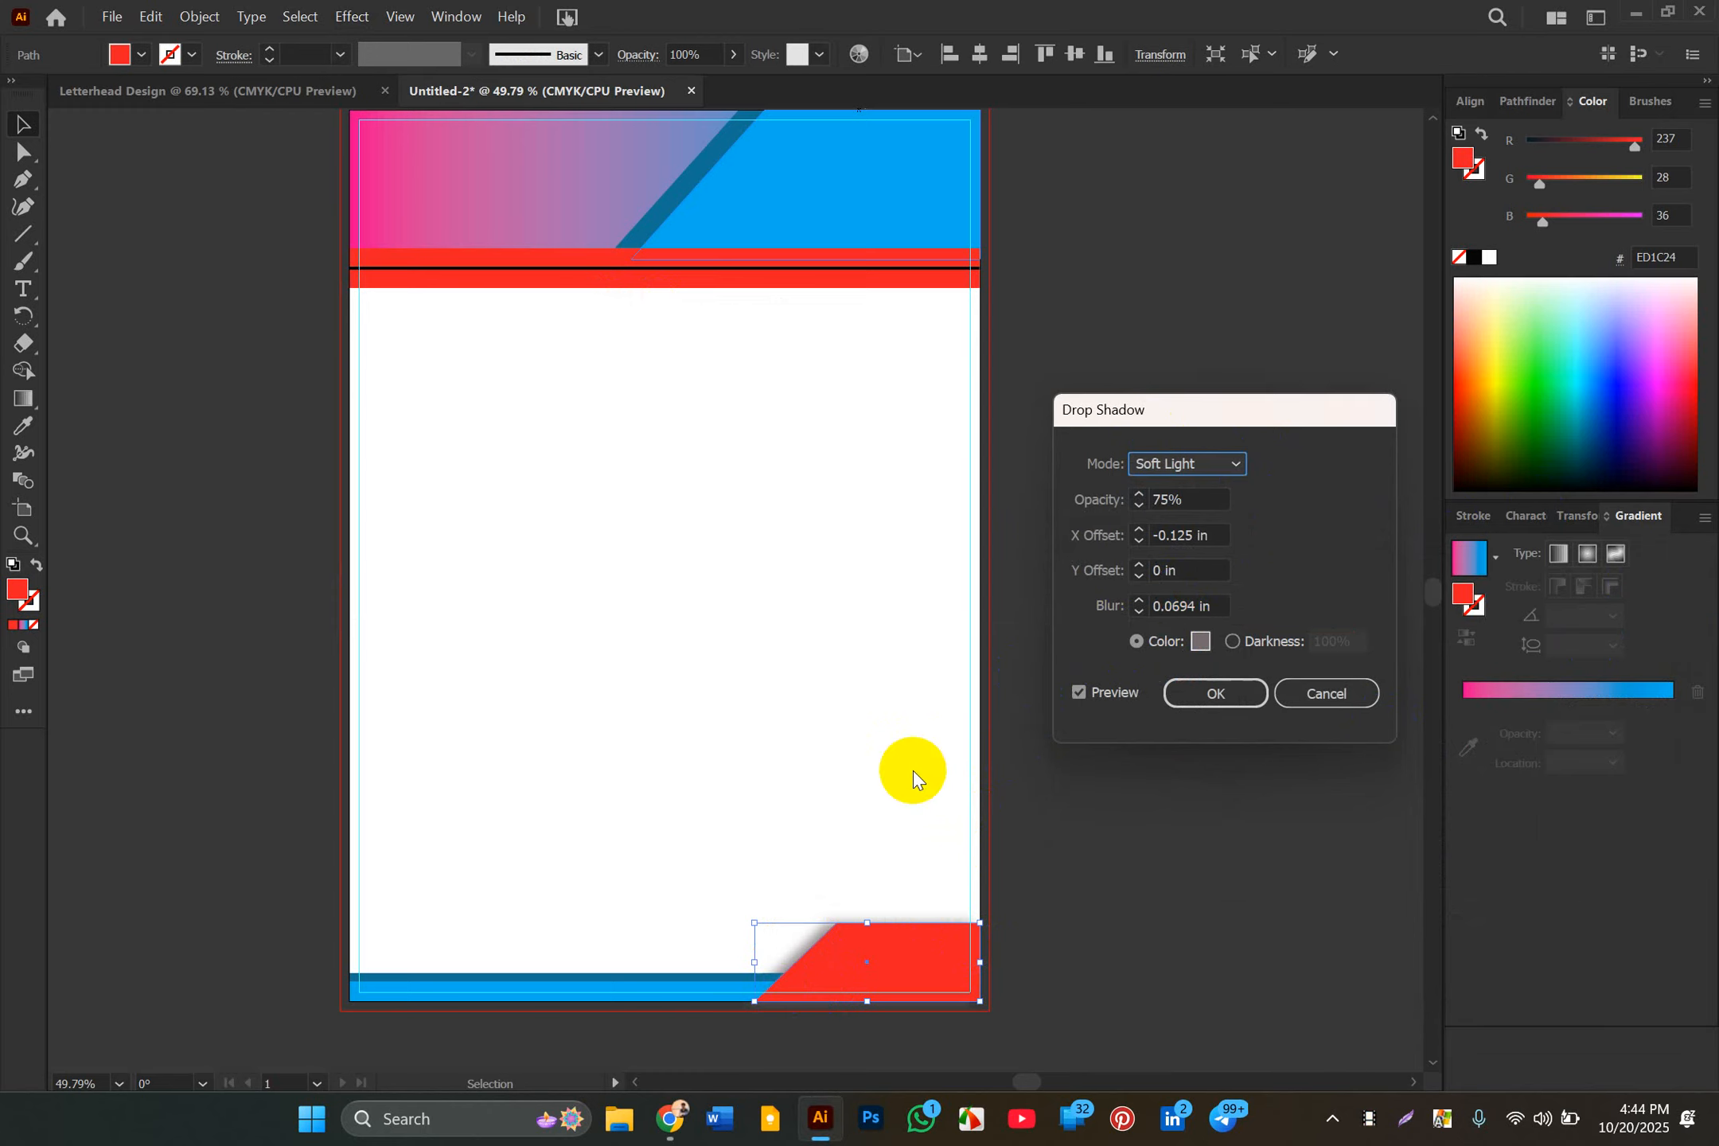
pyautogui.click(1113, 573)
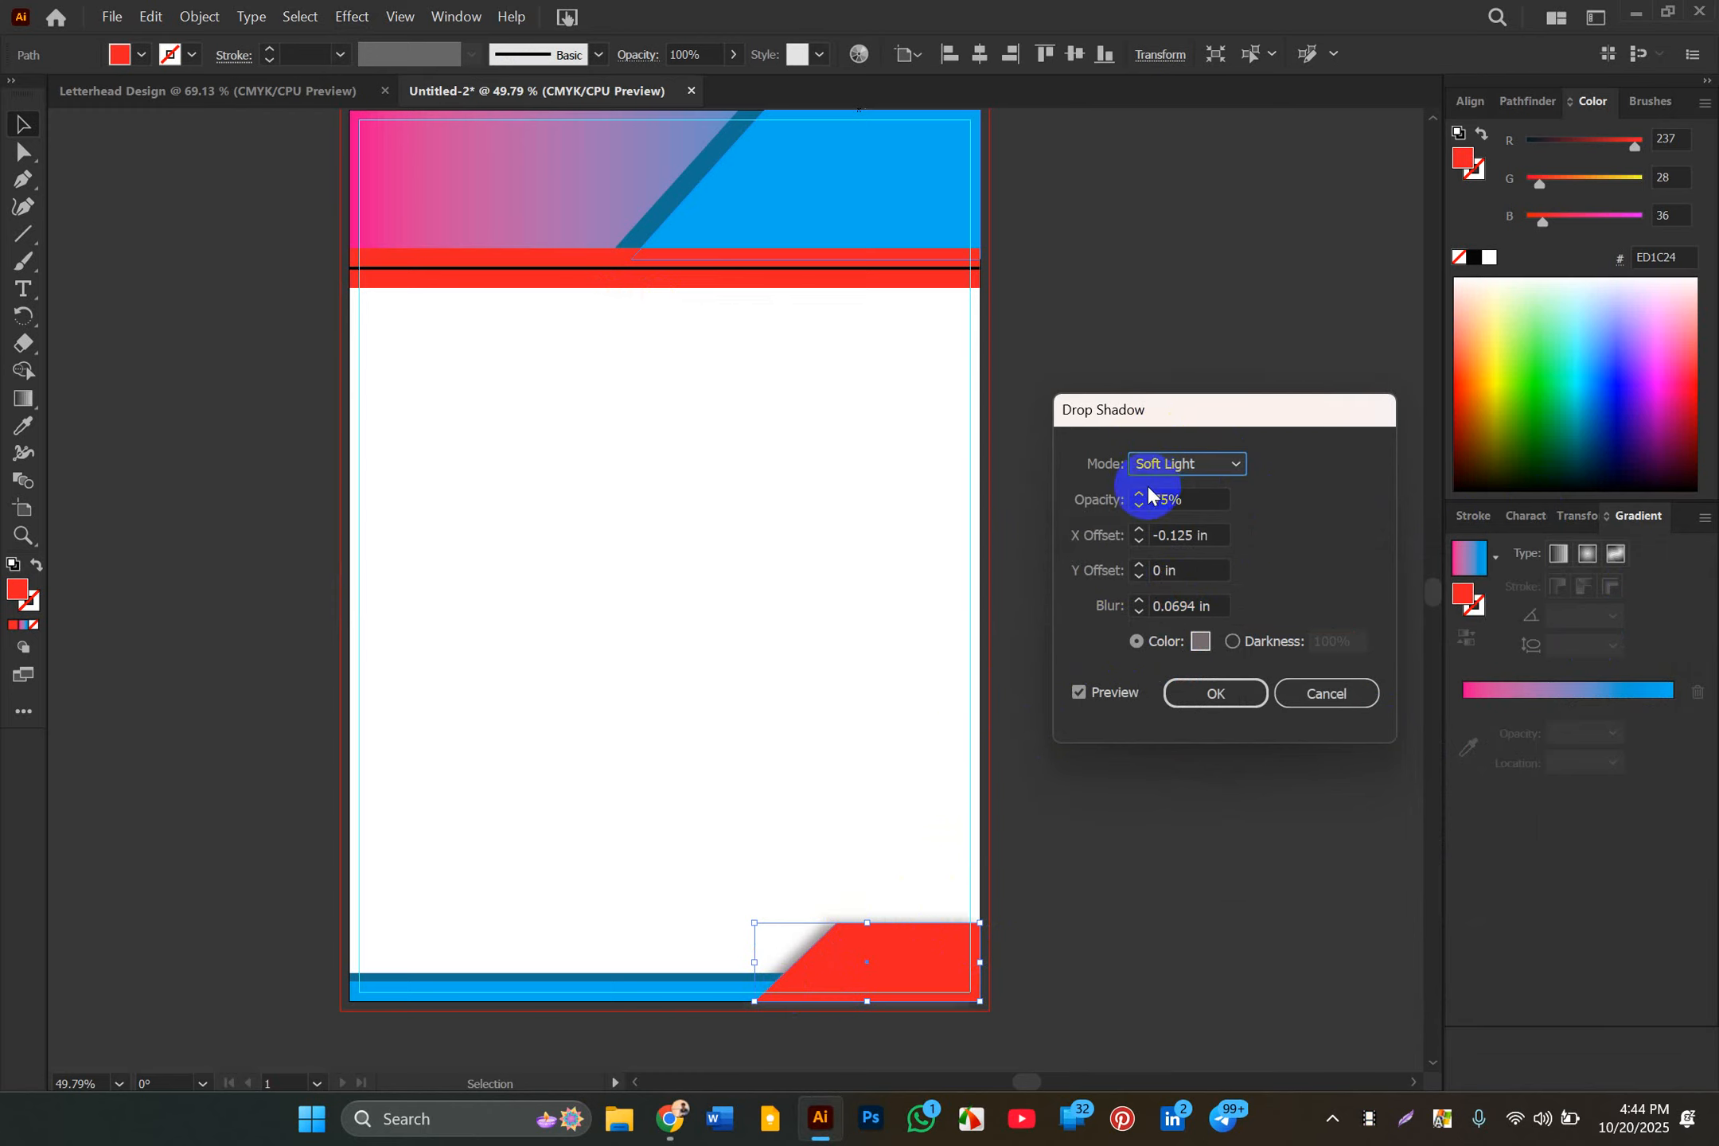
pyautogui.click(1199, 468)
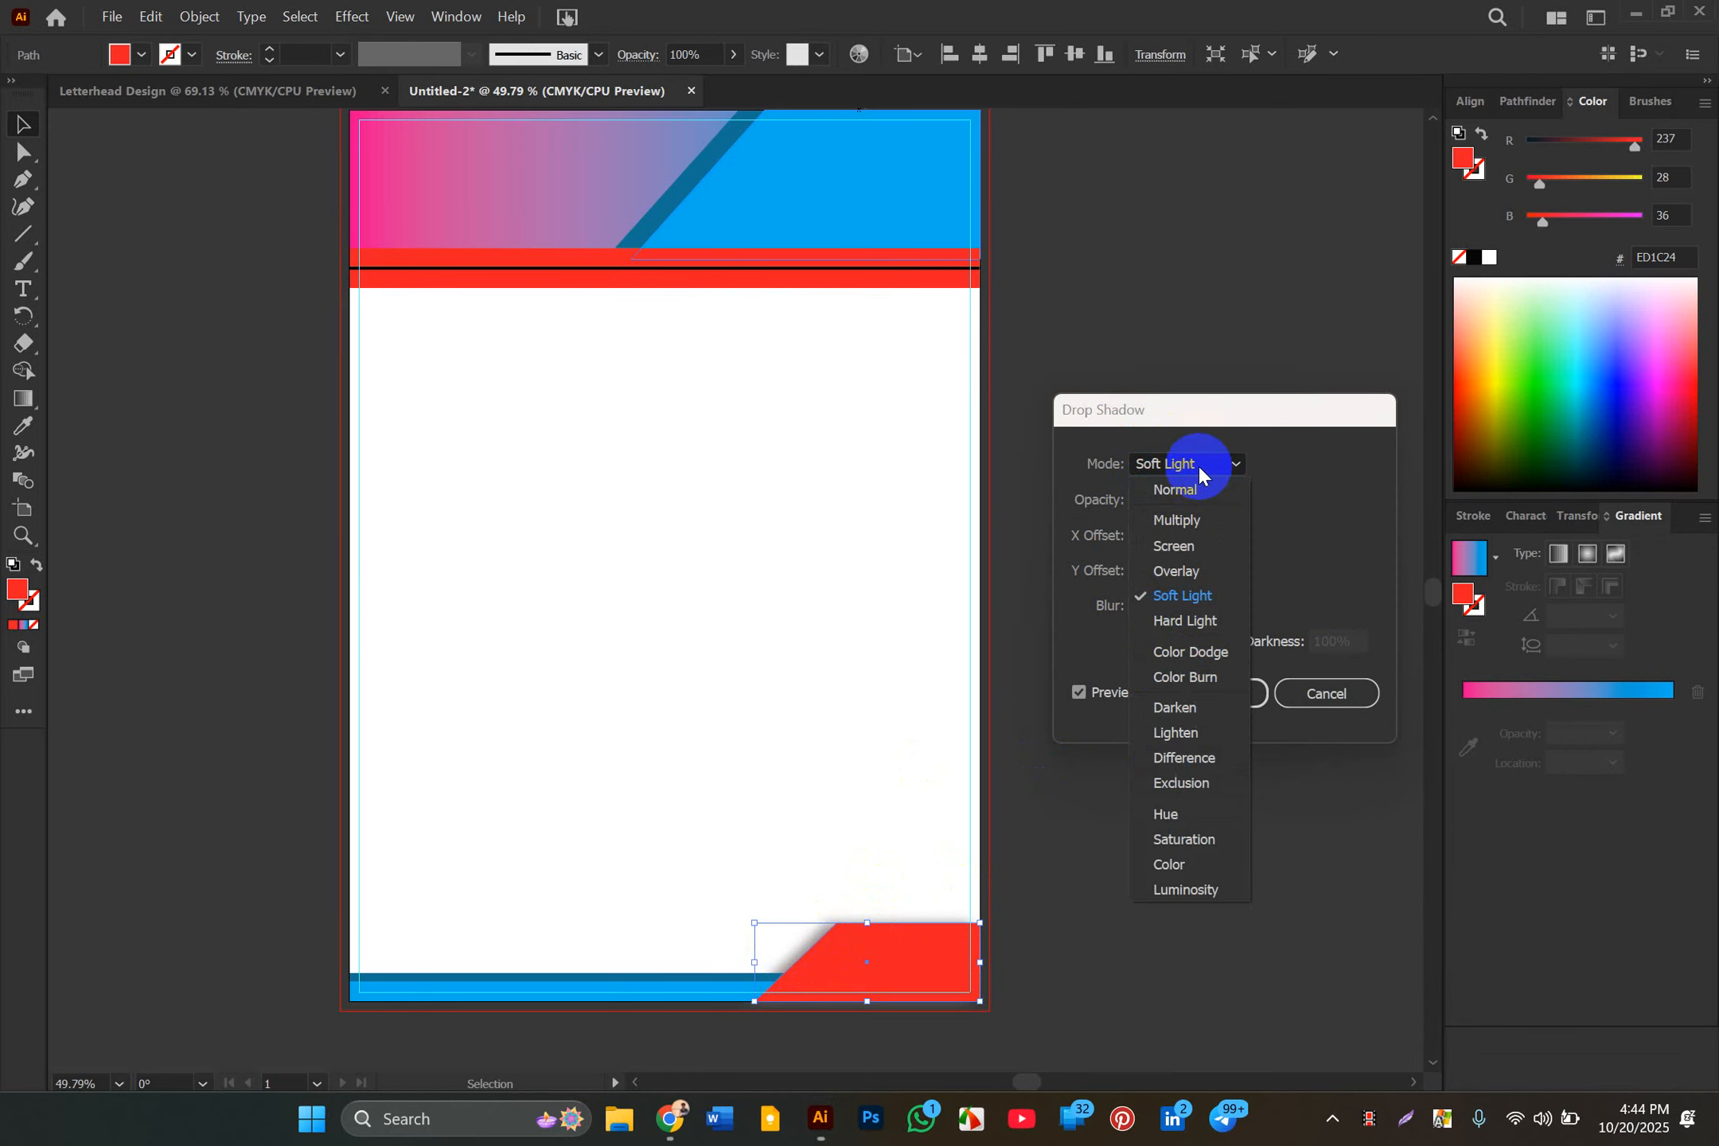
pyautogui.click(1186, 653)
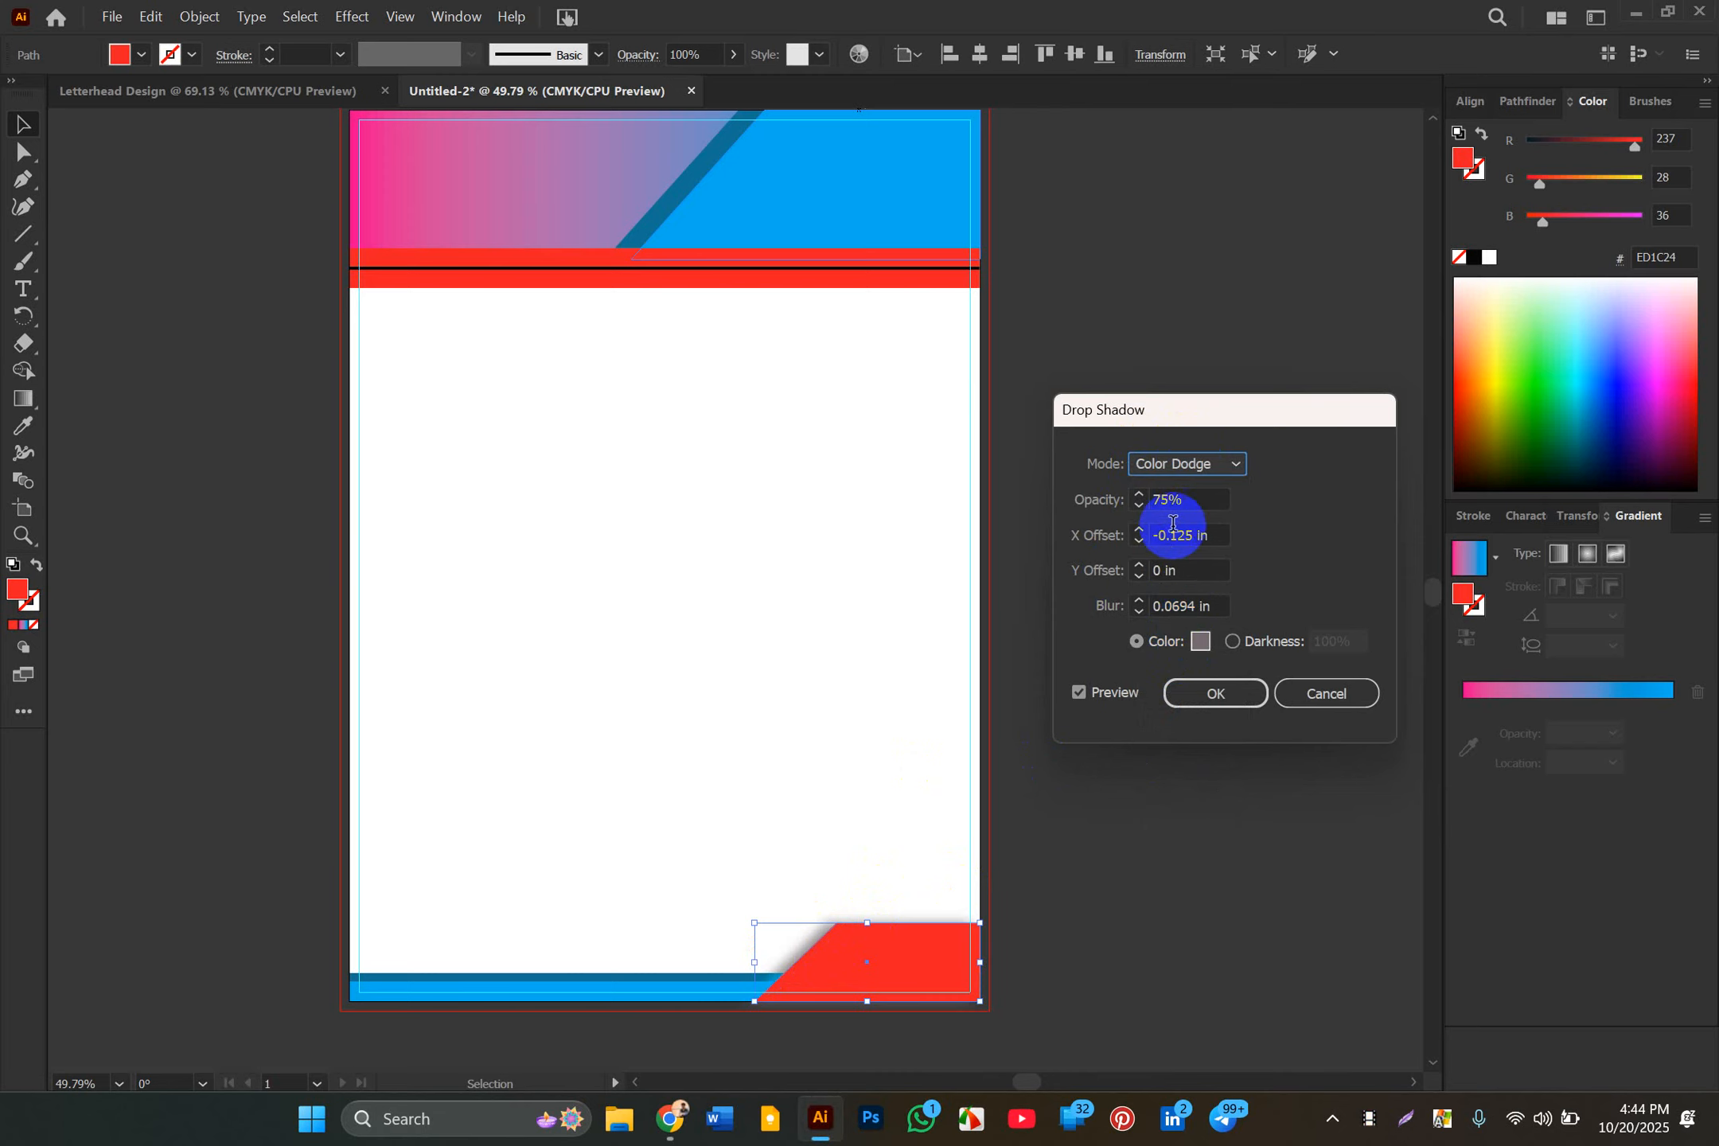
pyautogui.click(1179, 468)
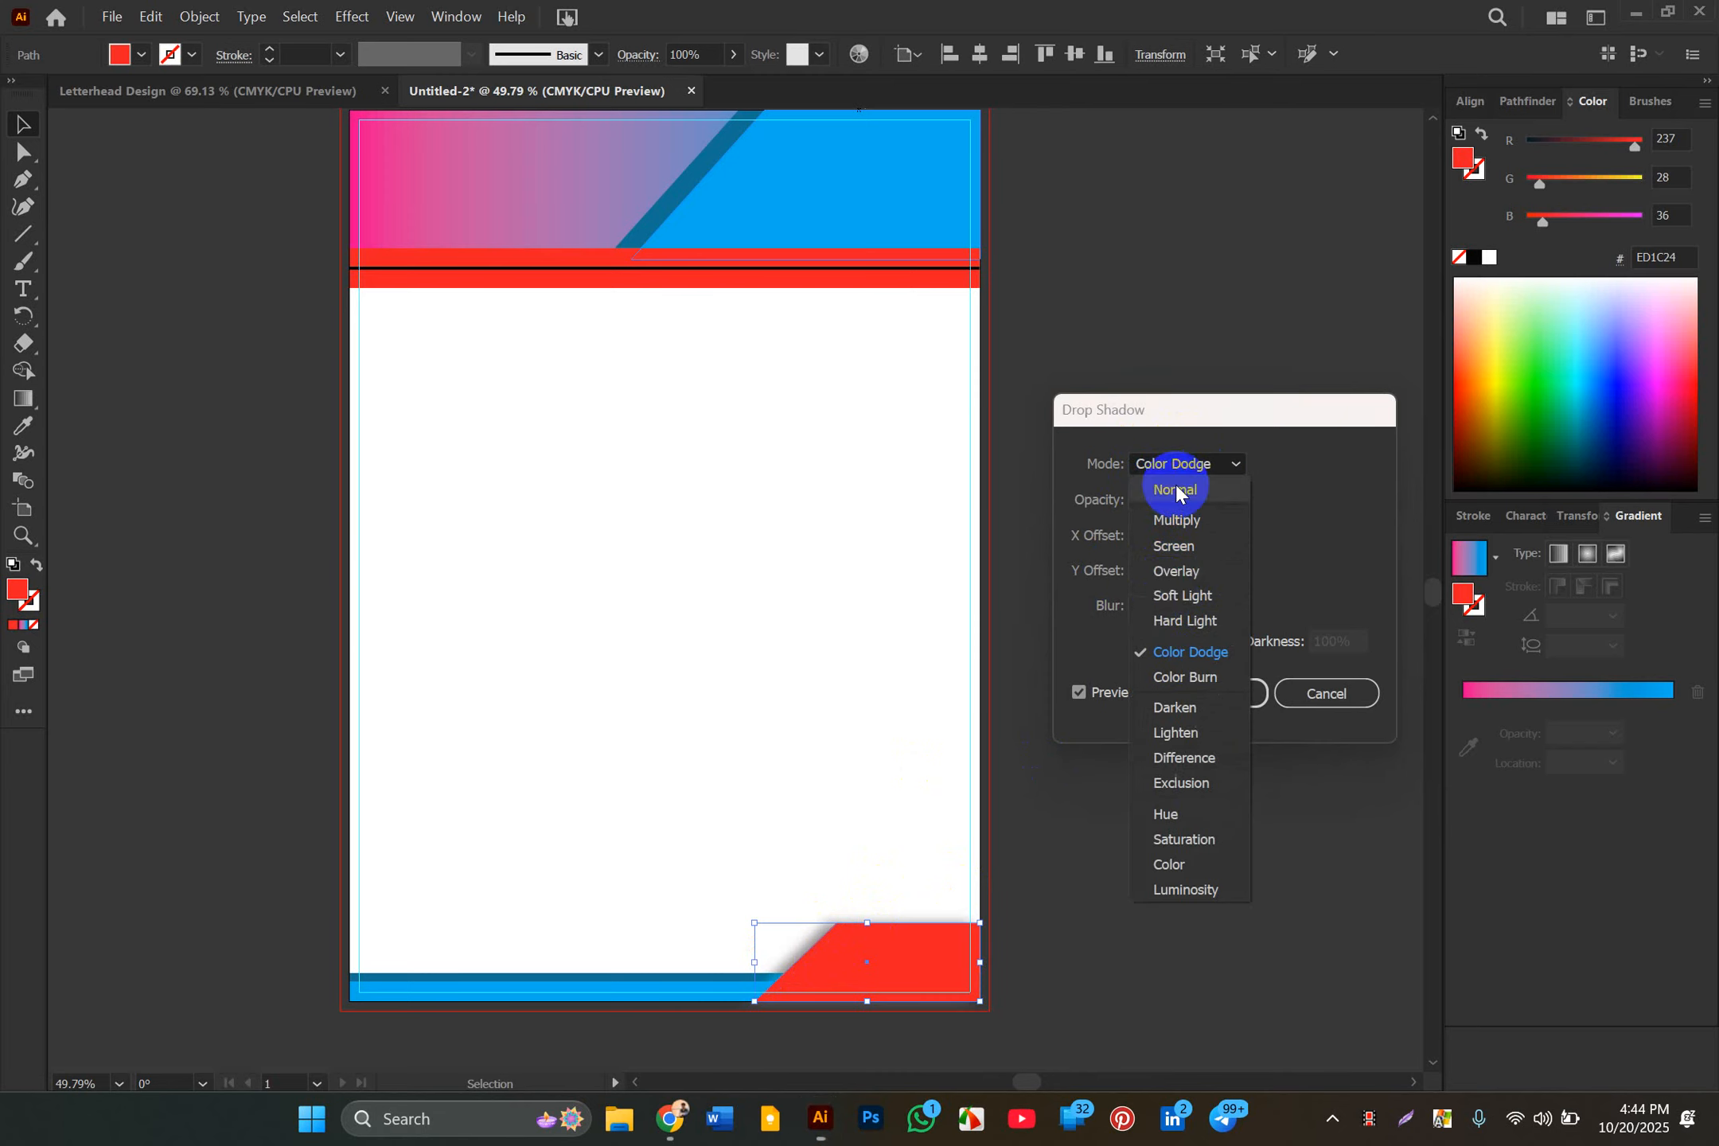
pyautogui.click(1169, 596)
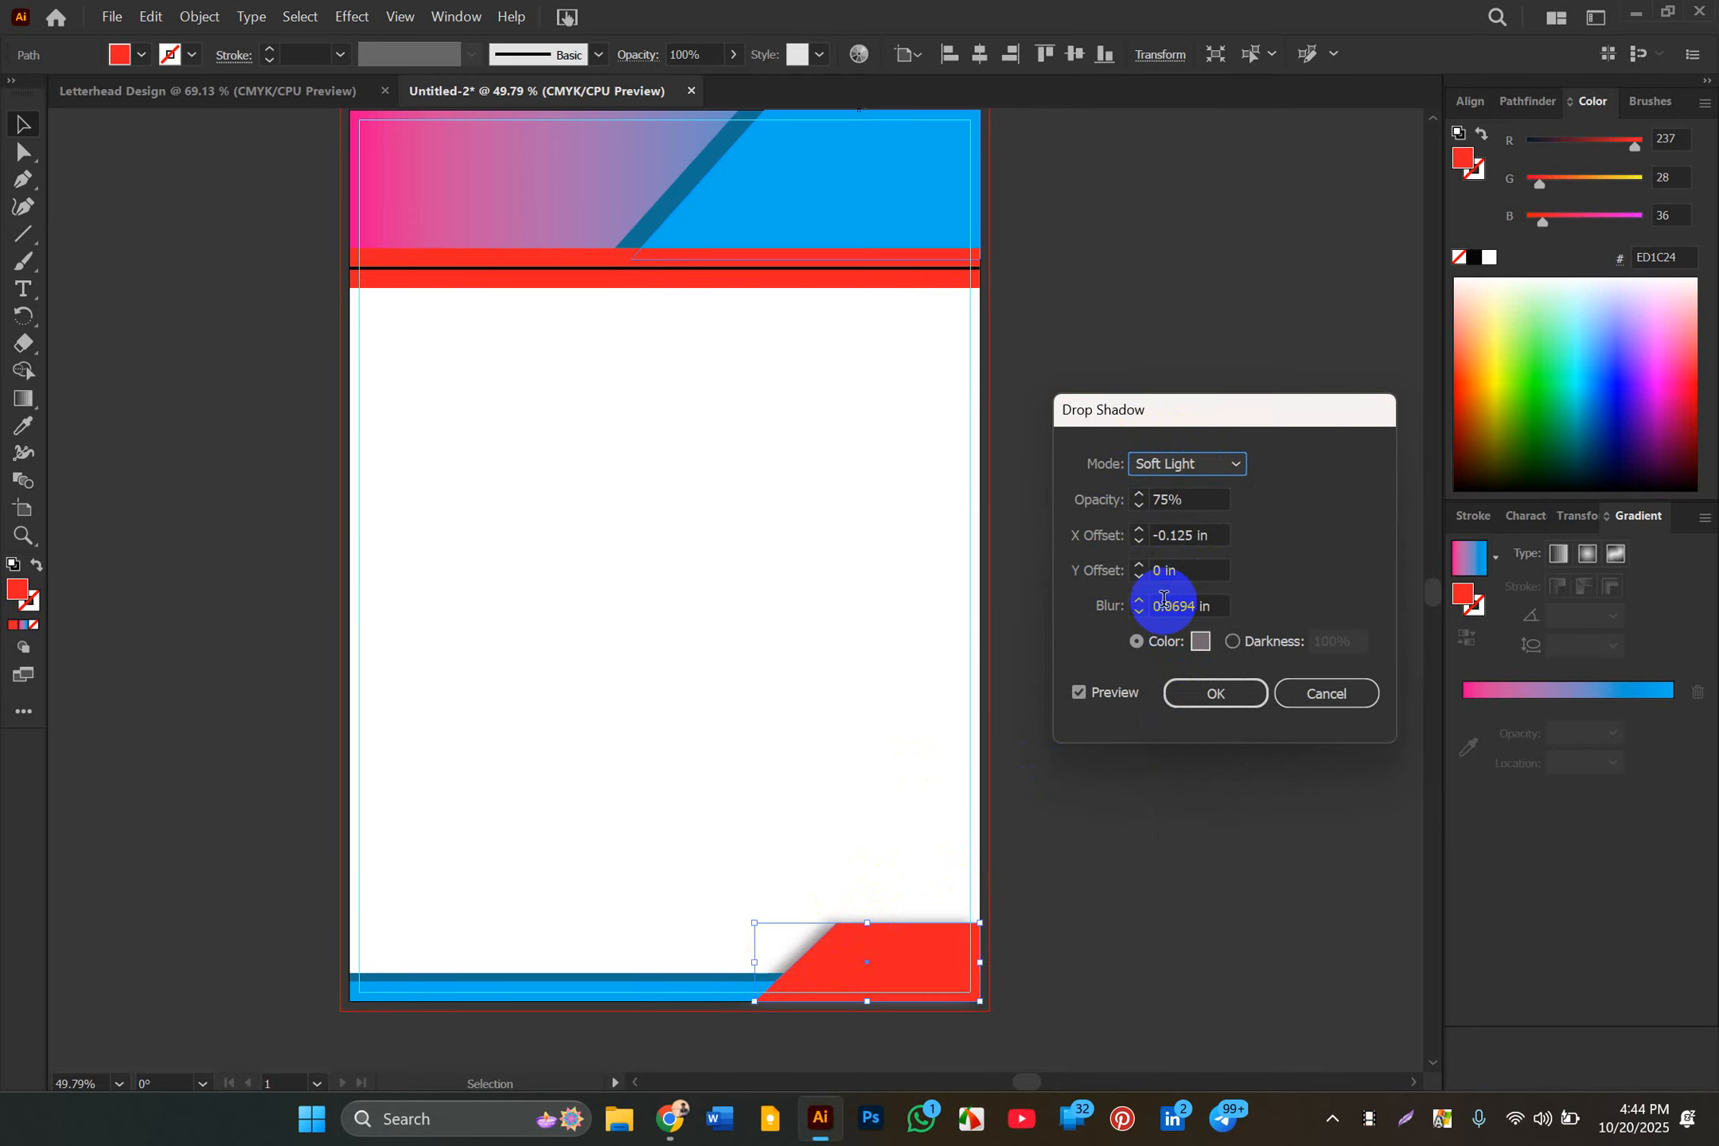
# Step: Try X offsets between 1.25 in and -0.25 in for the shadow and apply it with an X offset of -0.25 in
pyautogui.click(1140, 531)
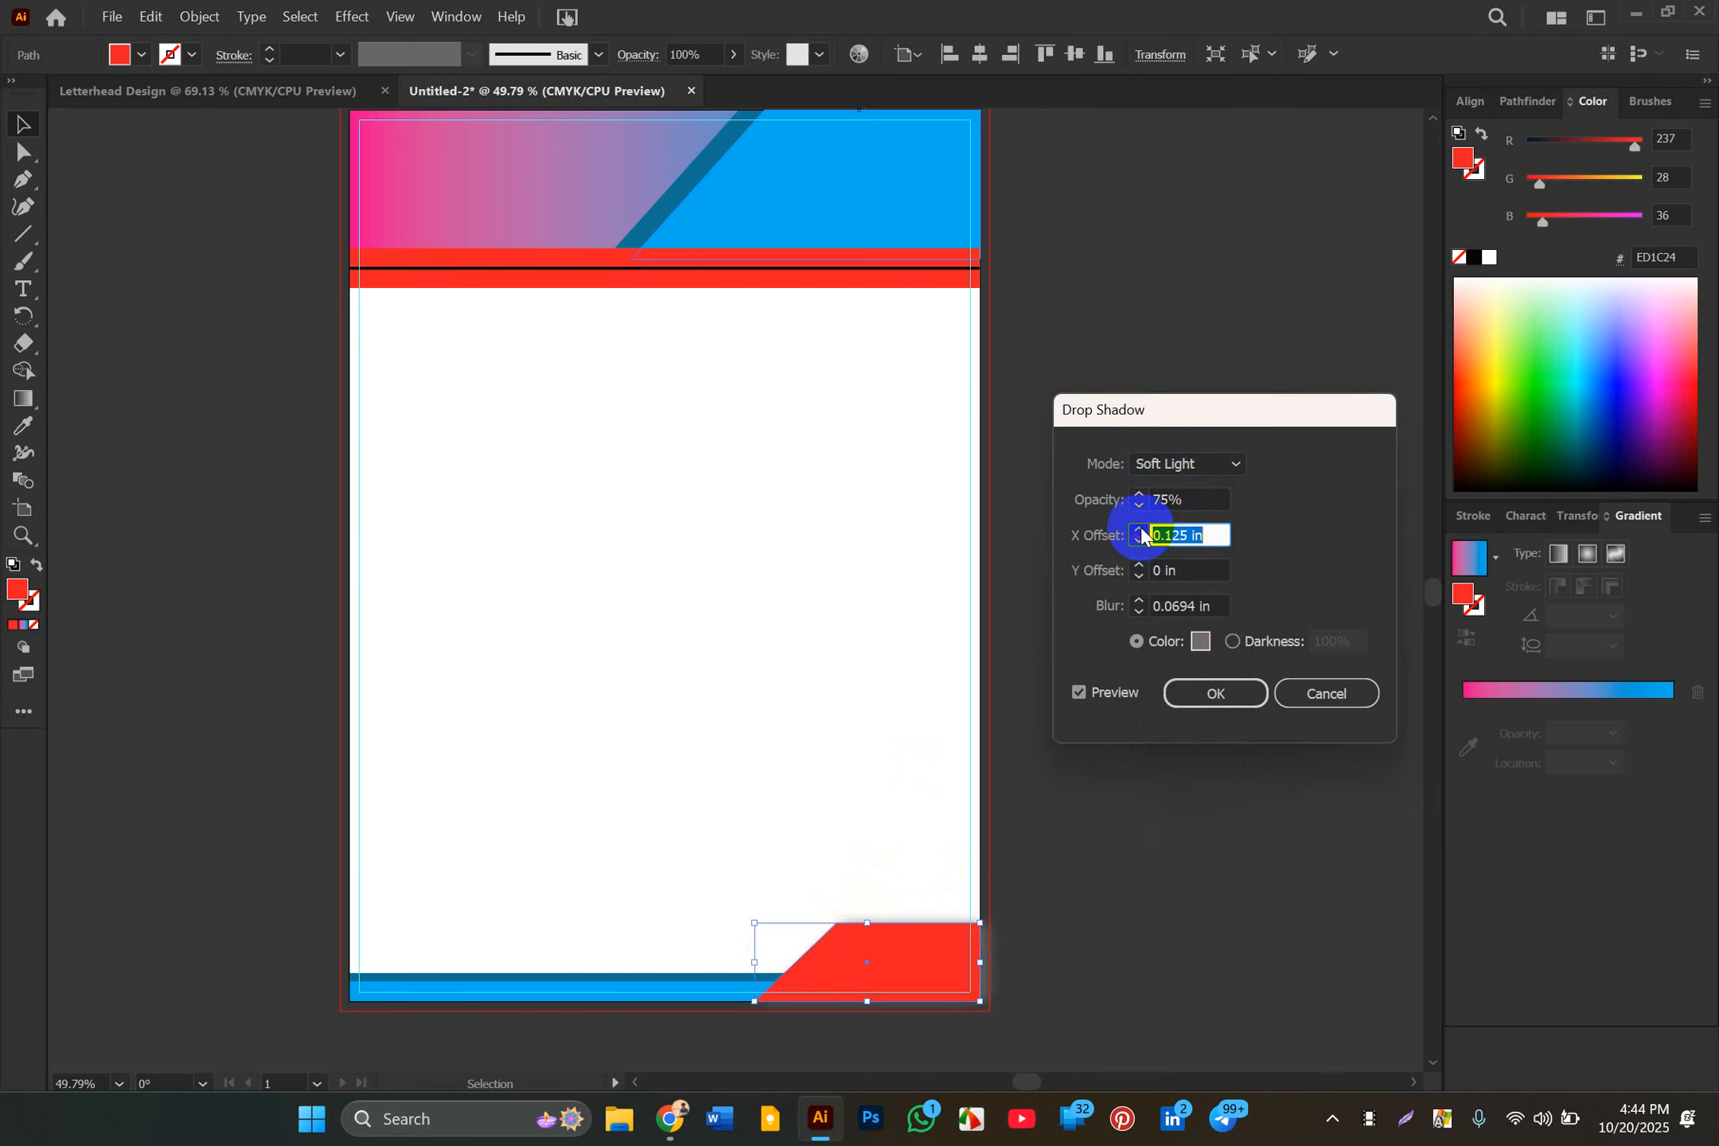
pyautogui.click(1140, 532)
pyautogui.click(1141, 531)
pyautogui.click(1140, 532)
pyautogui.click(1141, 532)
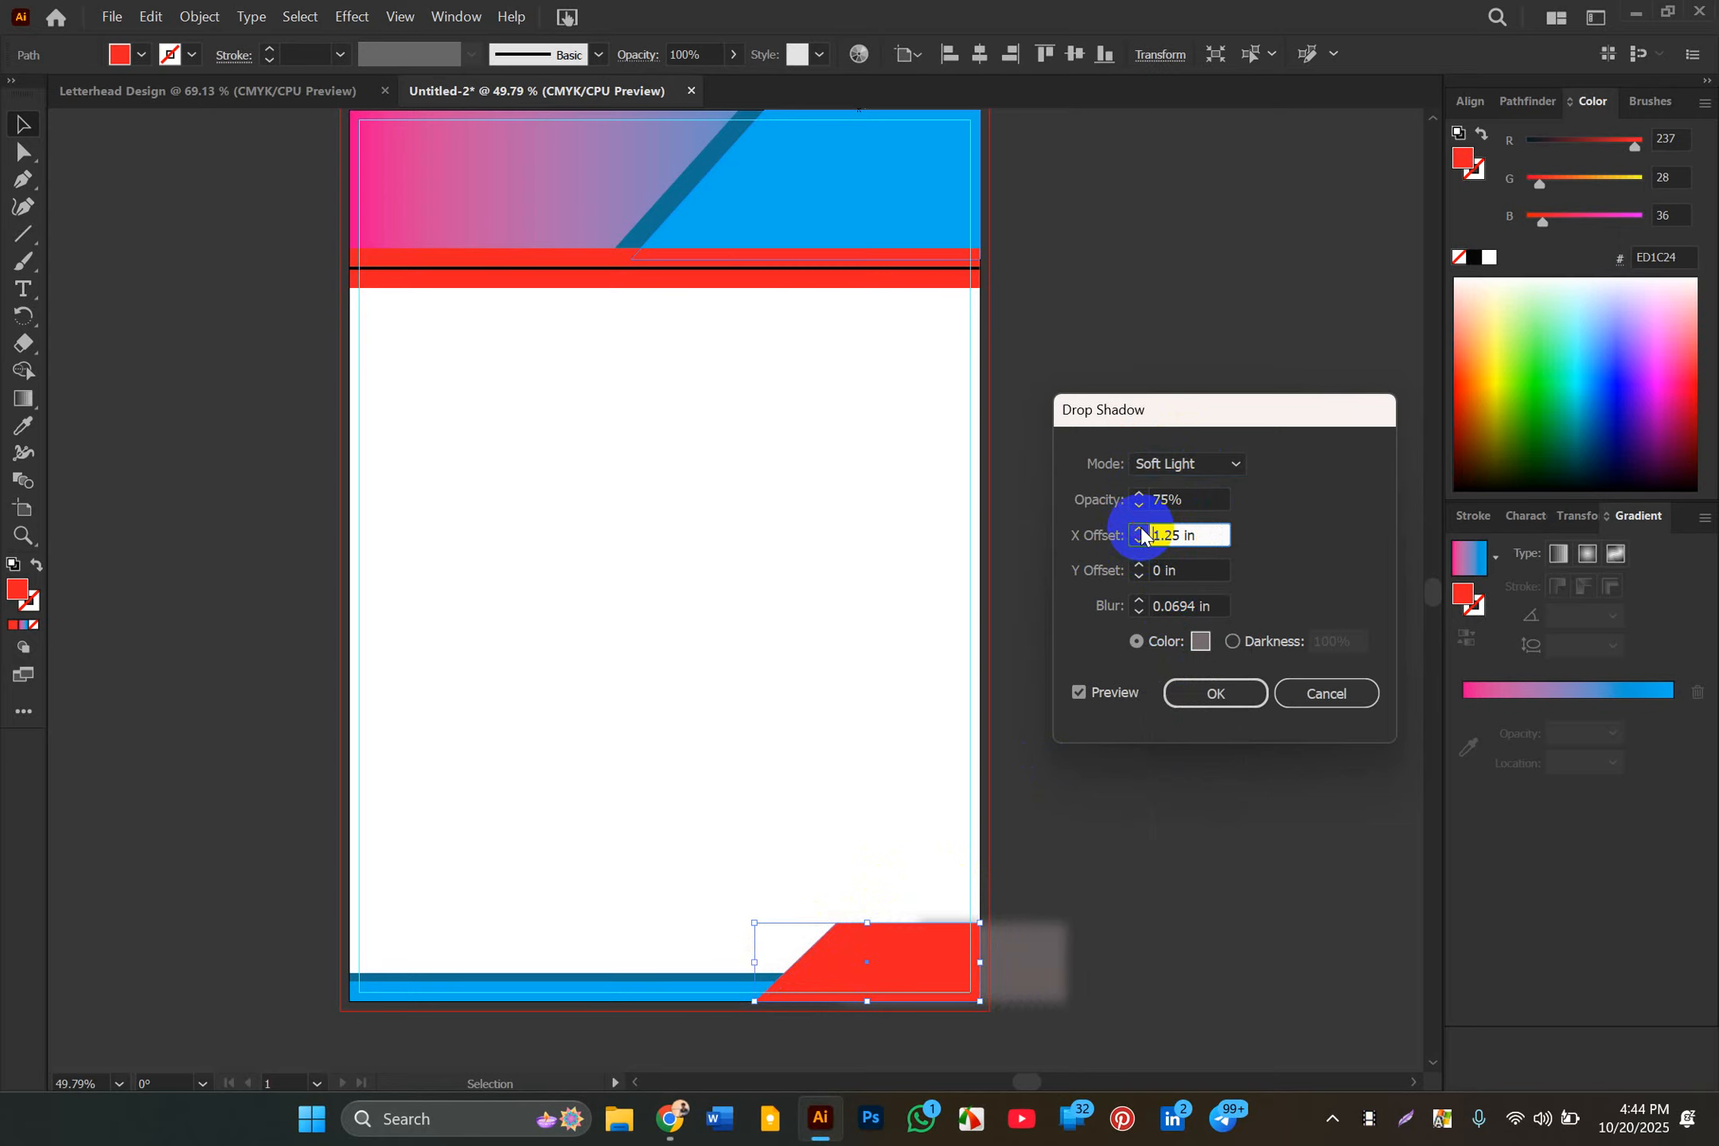
pyautogui.click(1141, 541)
pyautogui.click(1140, 541)
pyautogui.click(1141, 541)
pyautogui.click(1140, 541)
pyautogui.click(1140, 541)
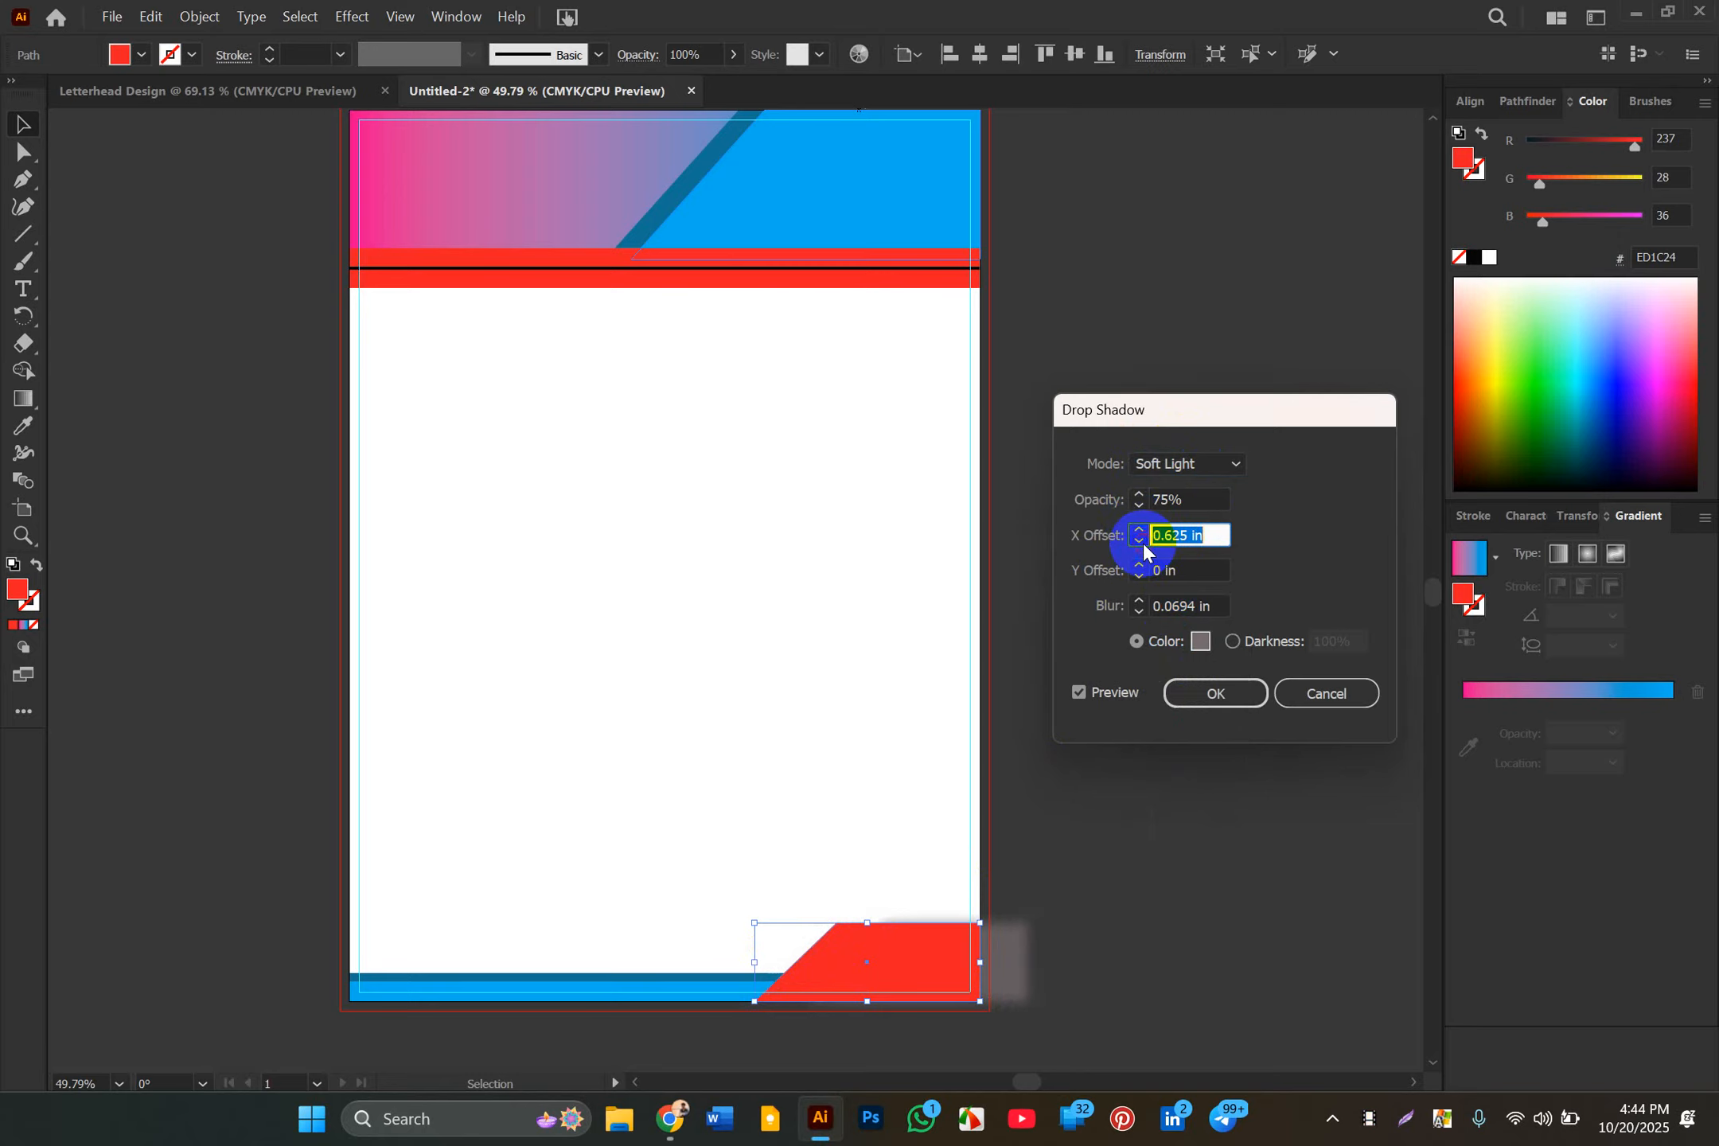
pyautogui.click(1140, 541)
pyautogui.click(1140, 541)
pyautogui.click(1140, 541)
pyautogui.click(1140, 541)
pyautogui.click(1140, 541)
pyautogui.click(1140, 541)
pyautogui.click(1140, 541)
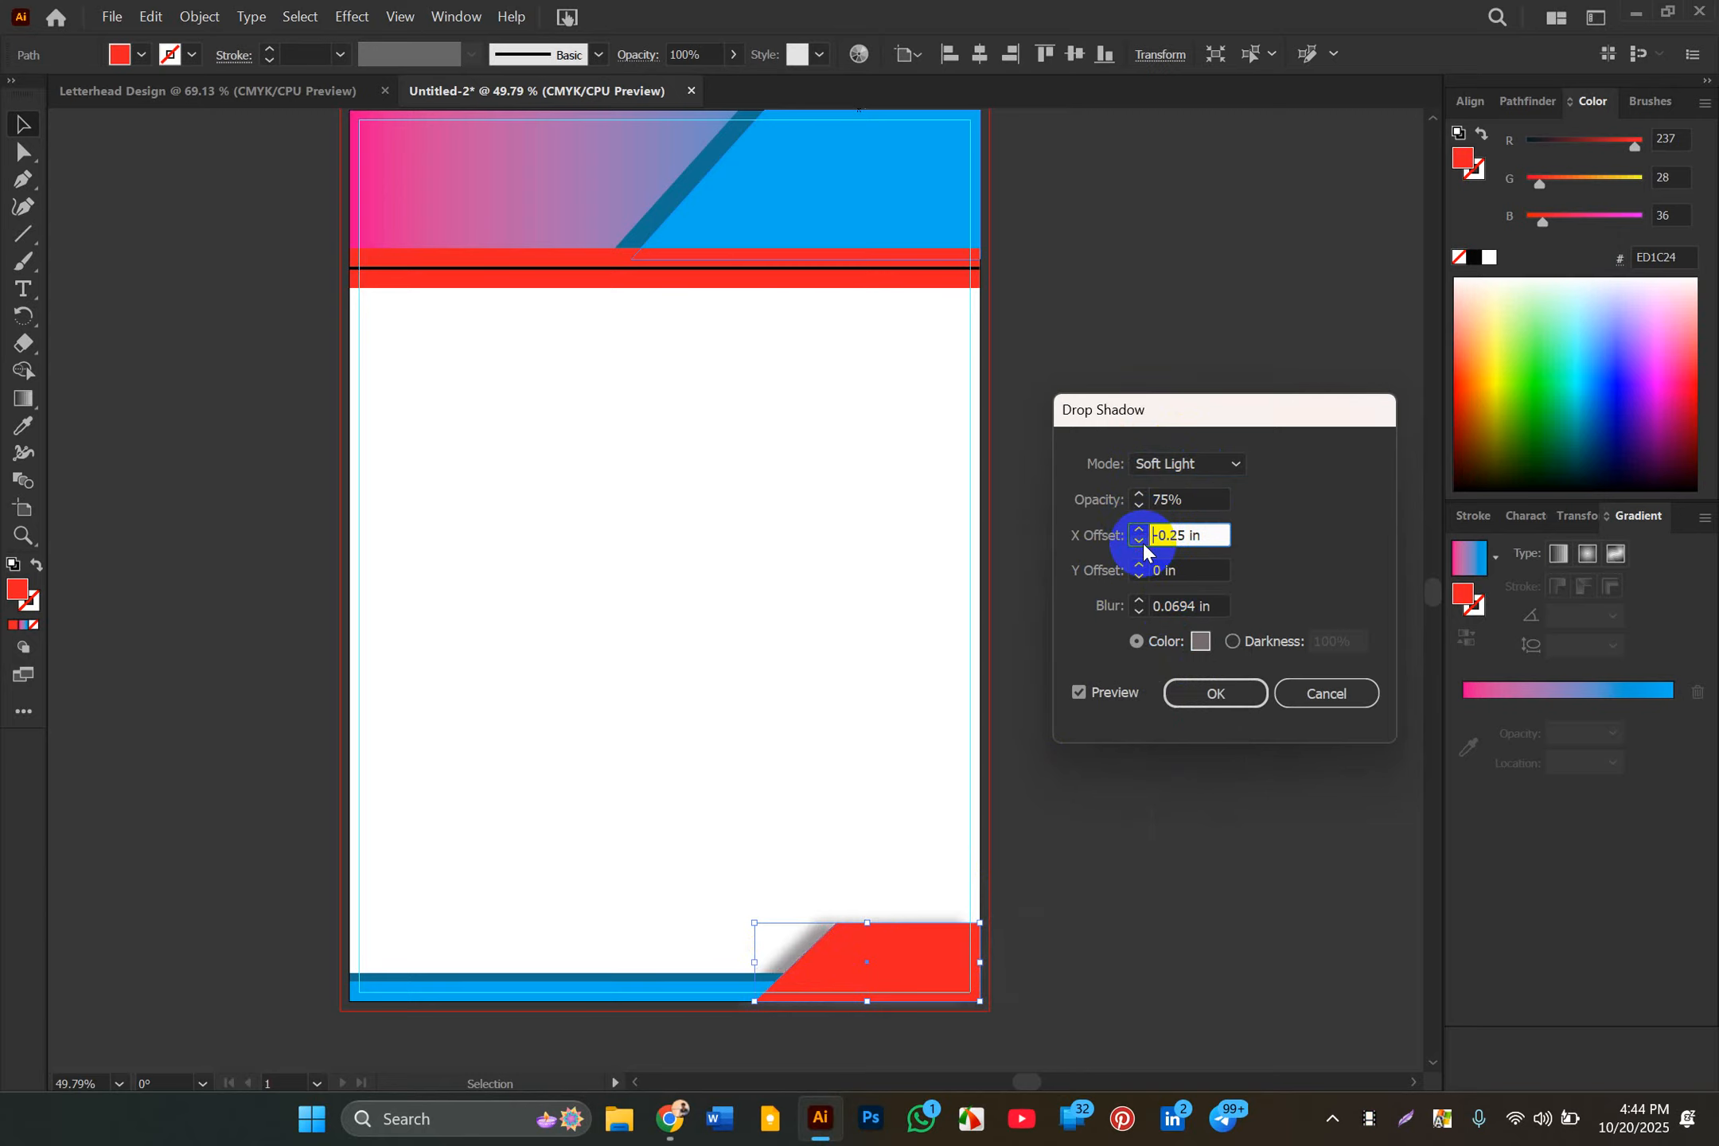
pyautogui.click(1140, 532)
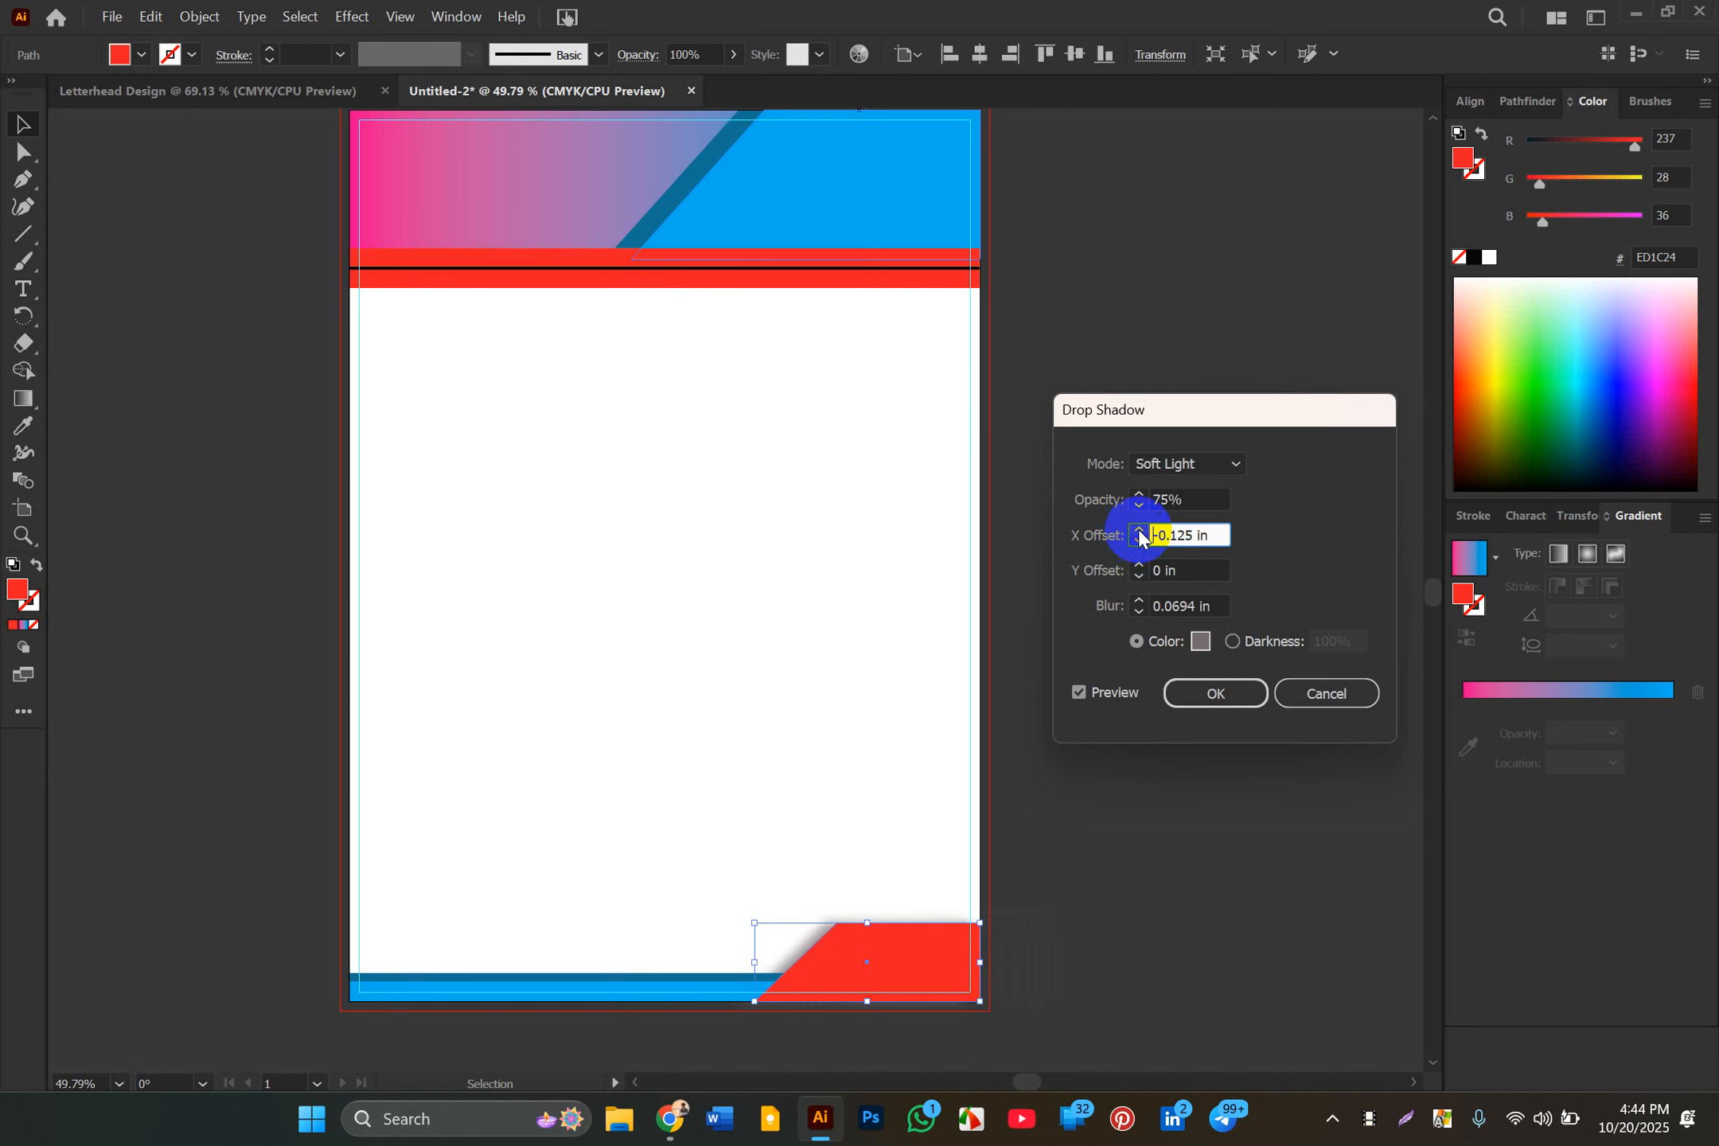
pyautogui.click(1140, 532)
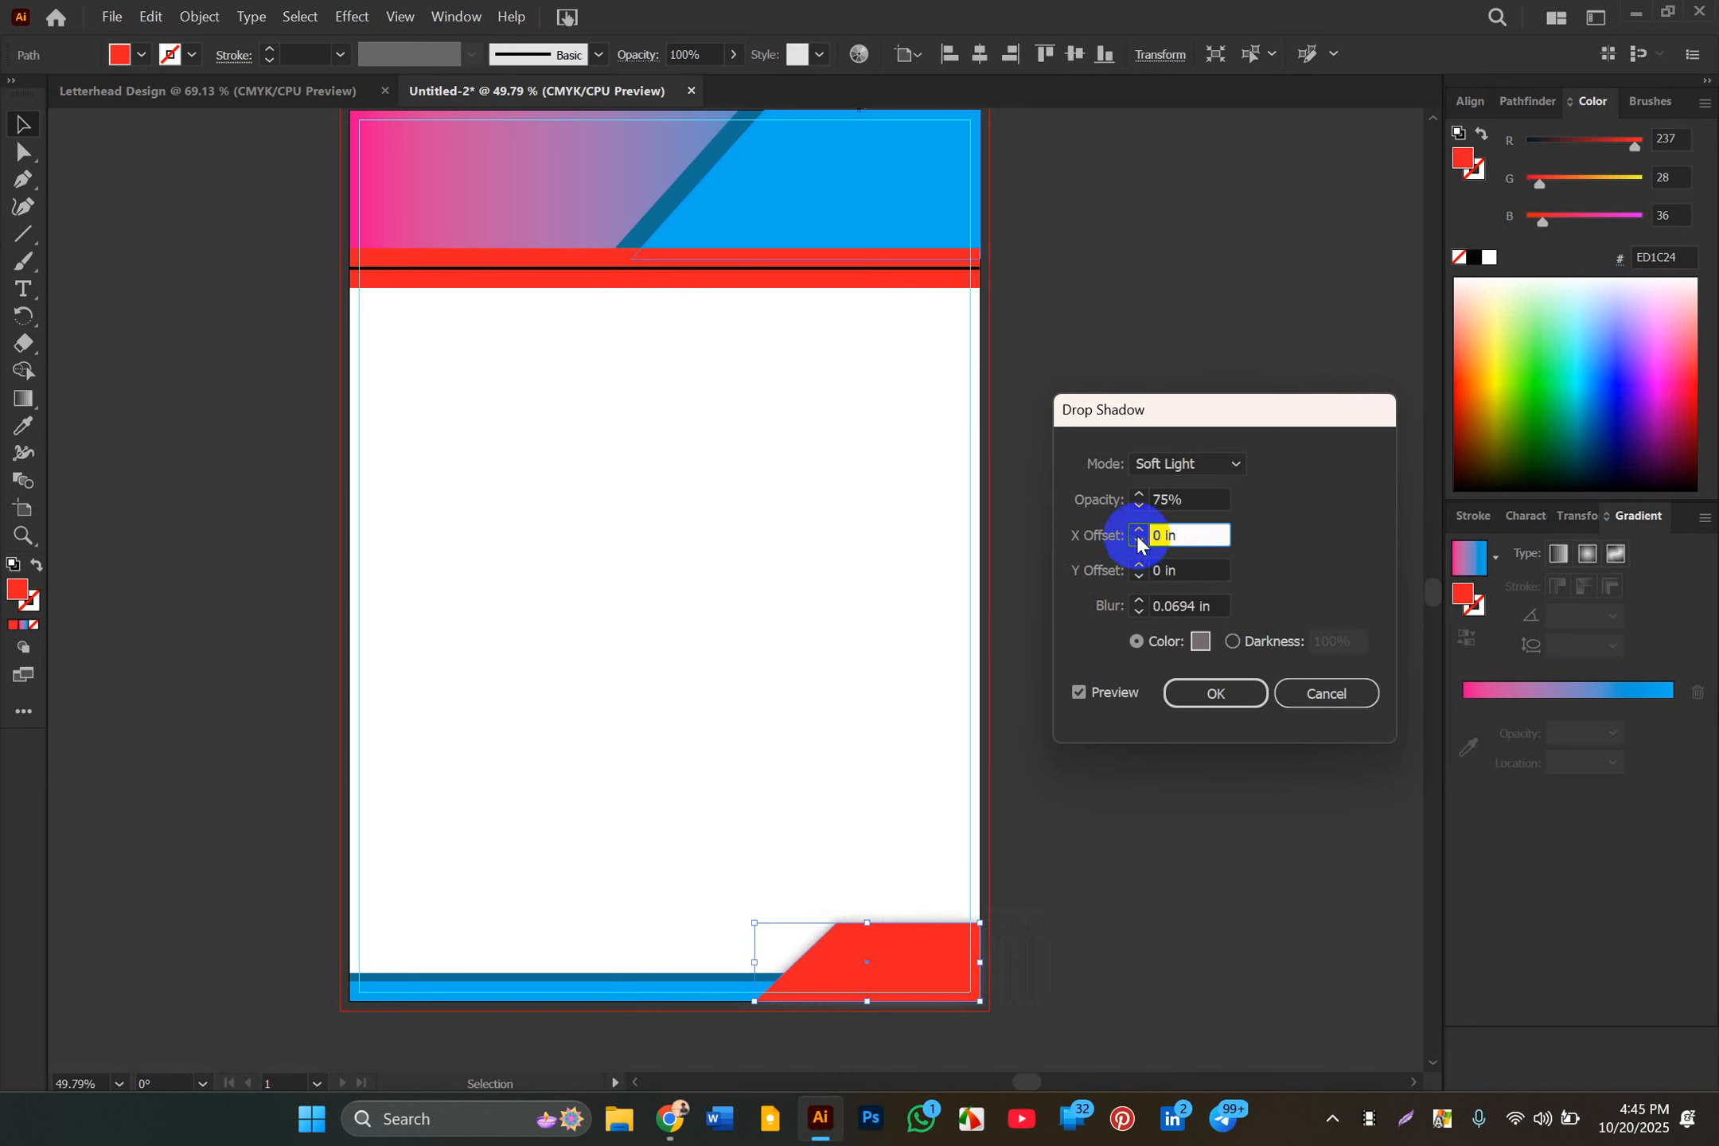
pyautogui.click(1138, 540)
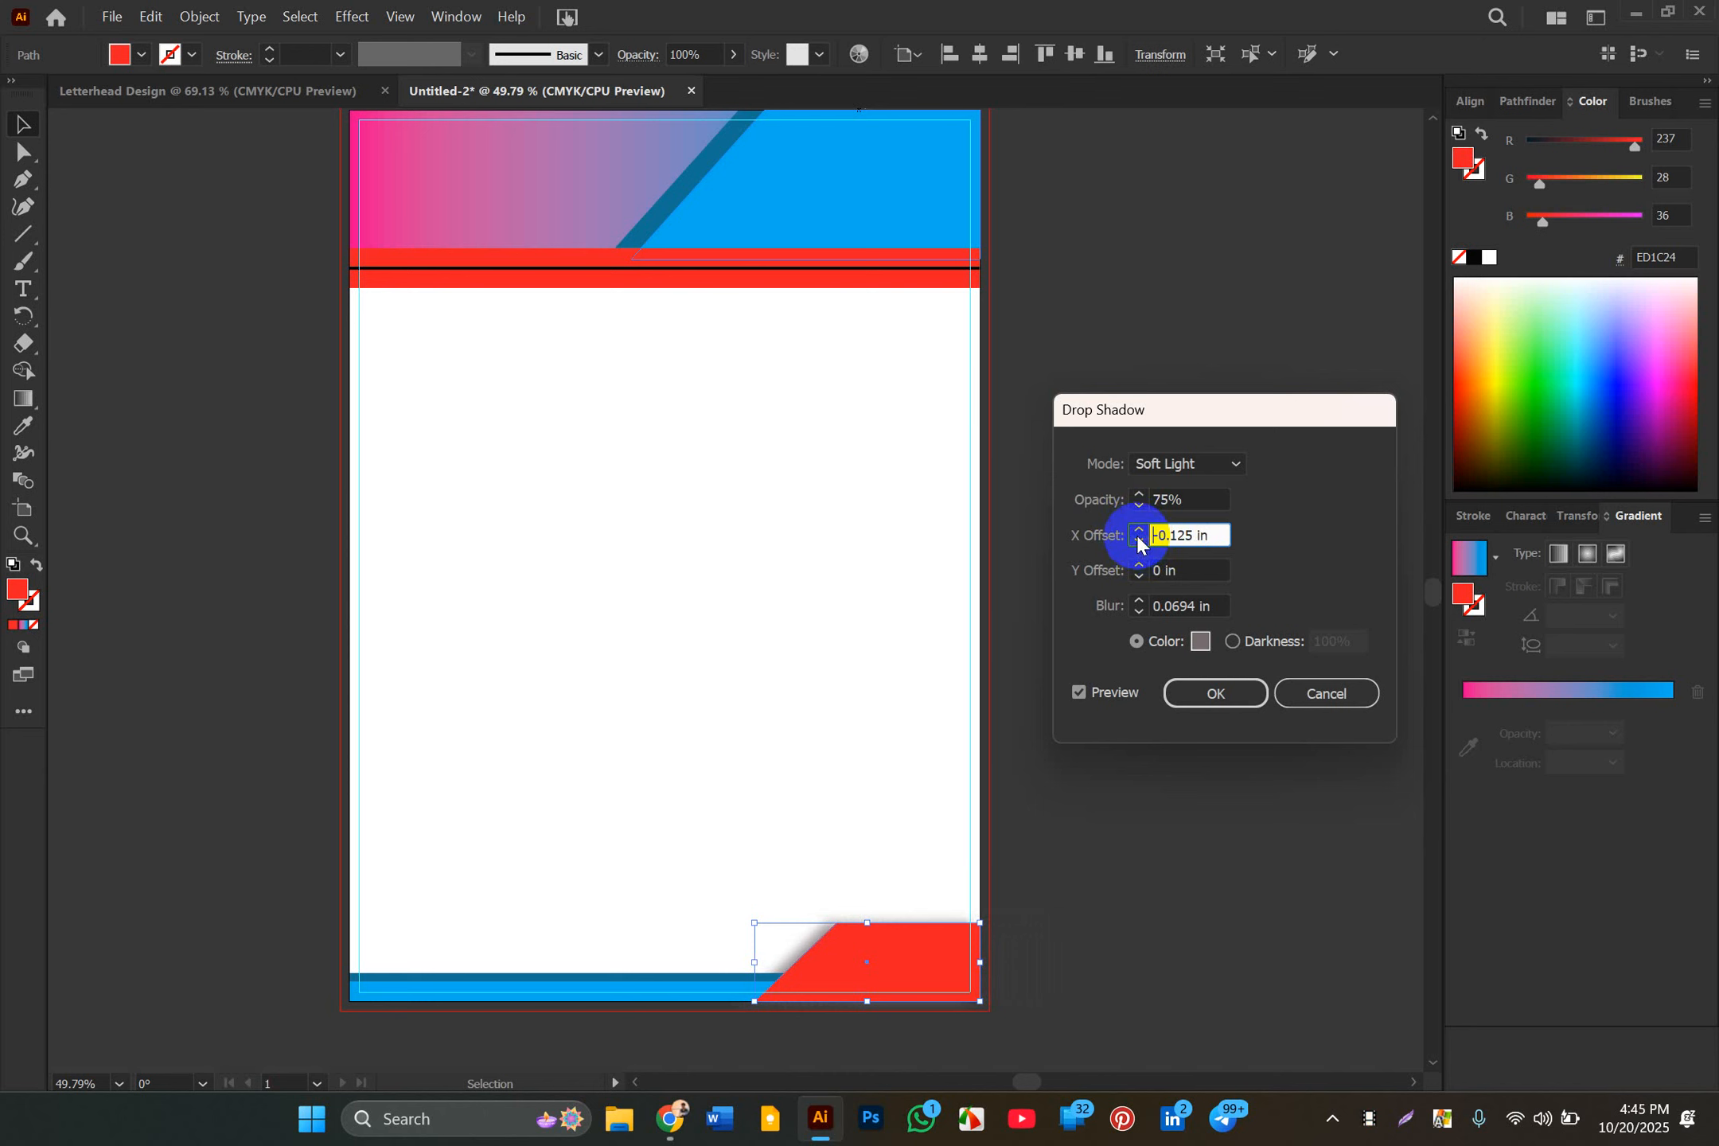
pyautogui.doubleClick(1201, 540)
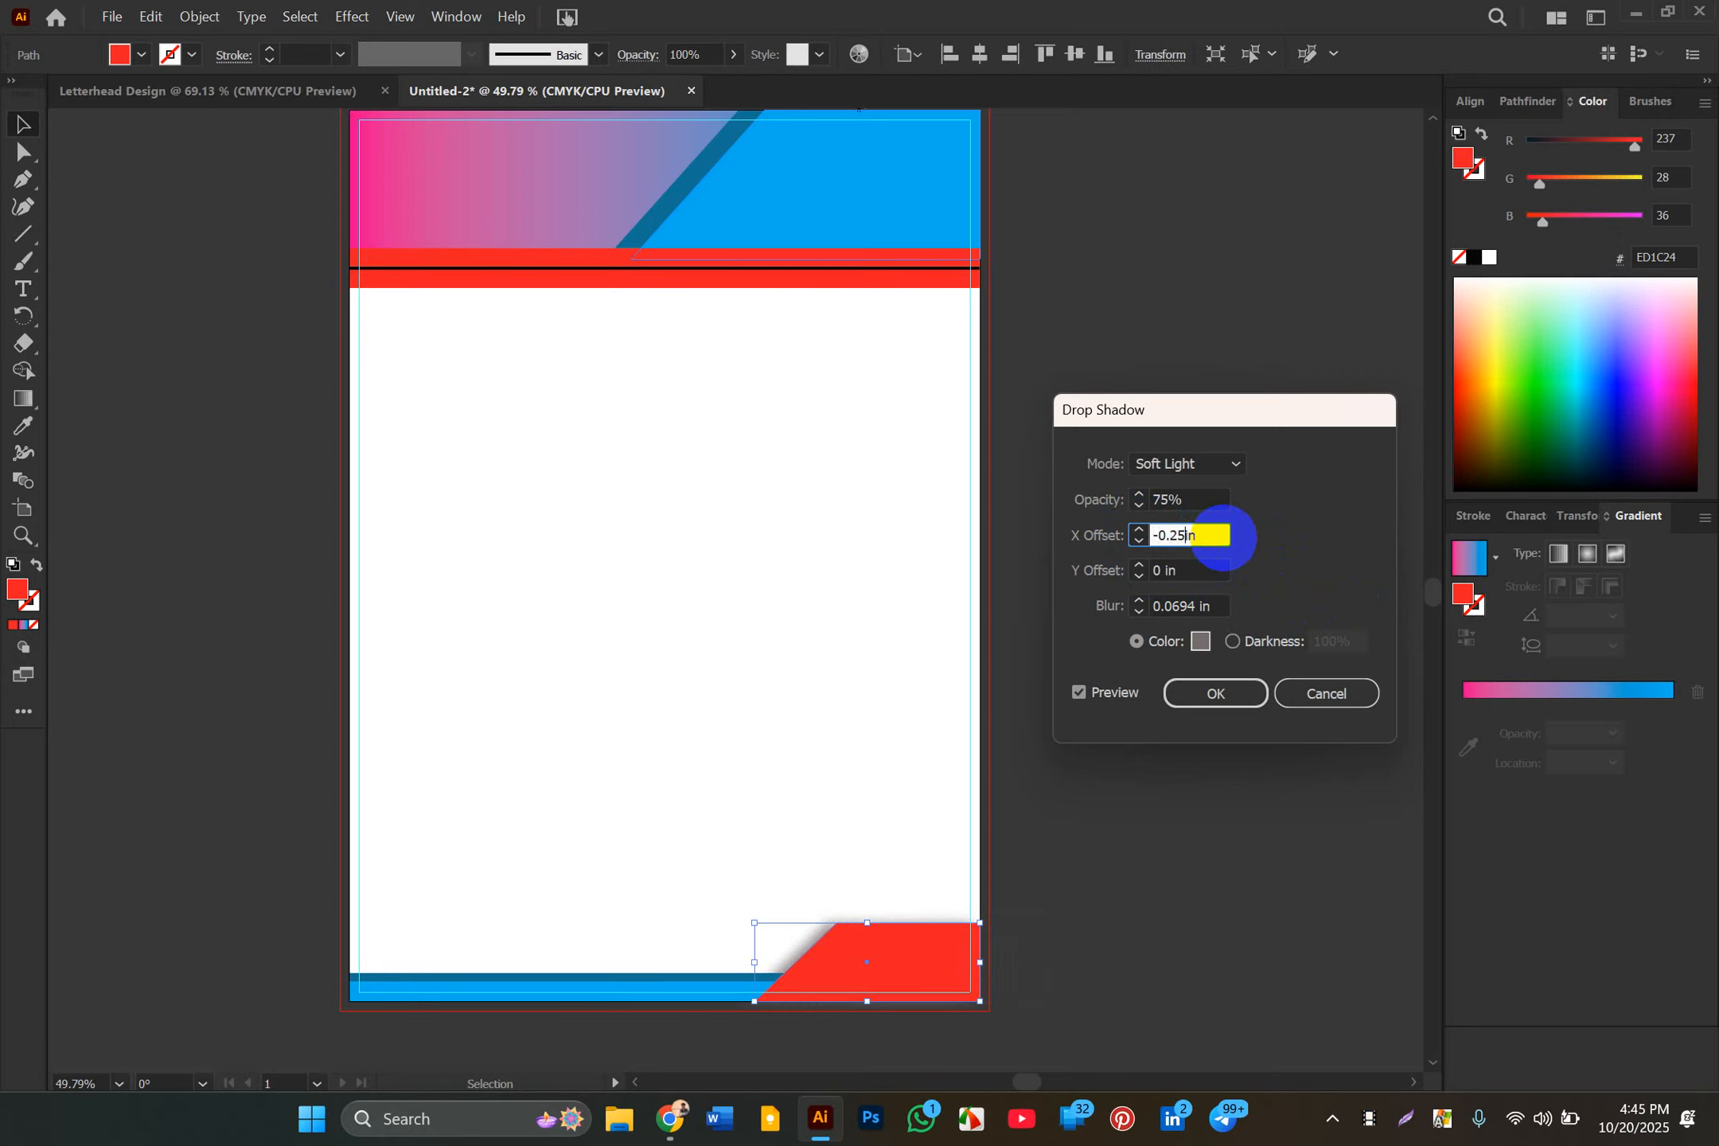
pyautogui.press('Return')
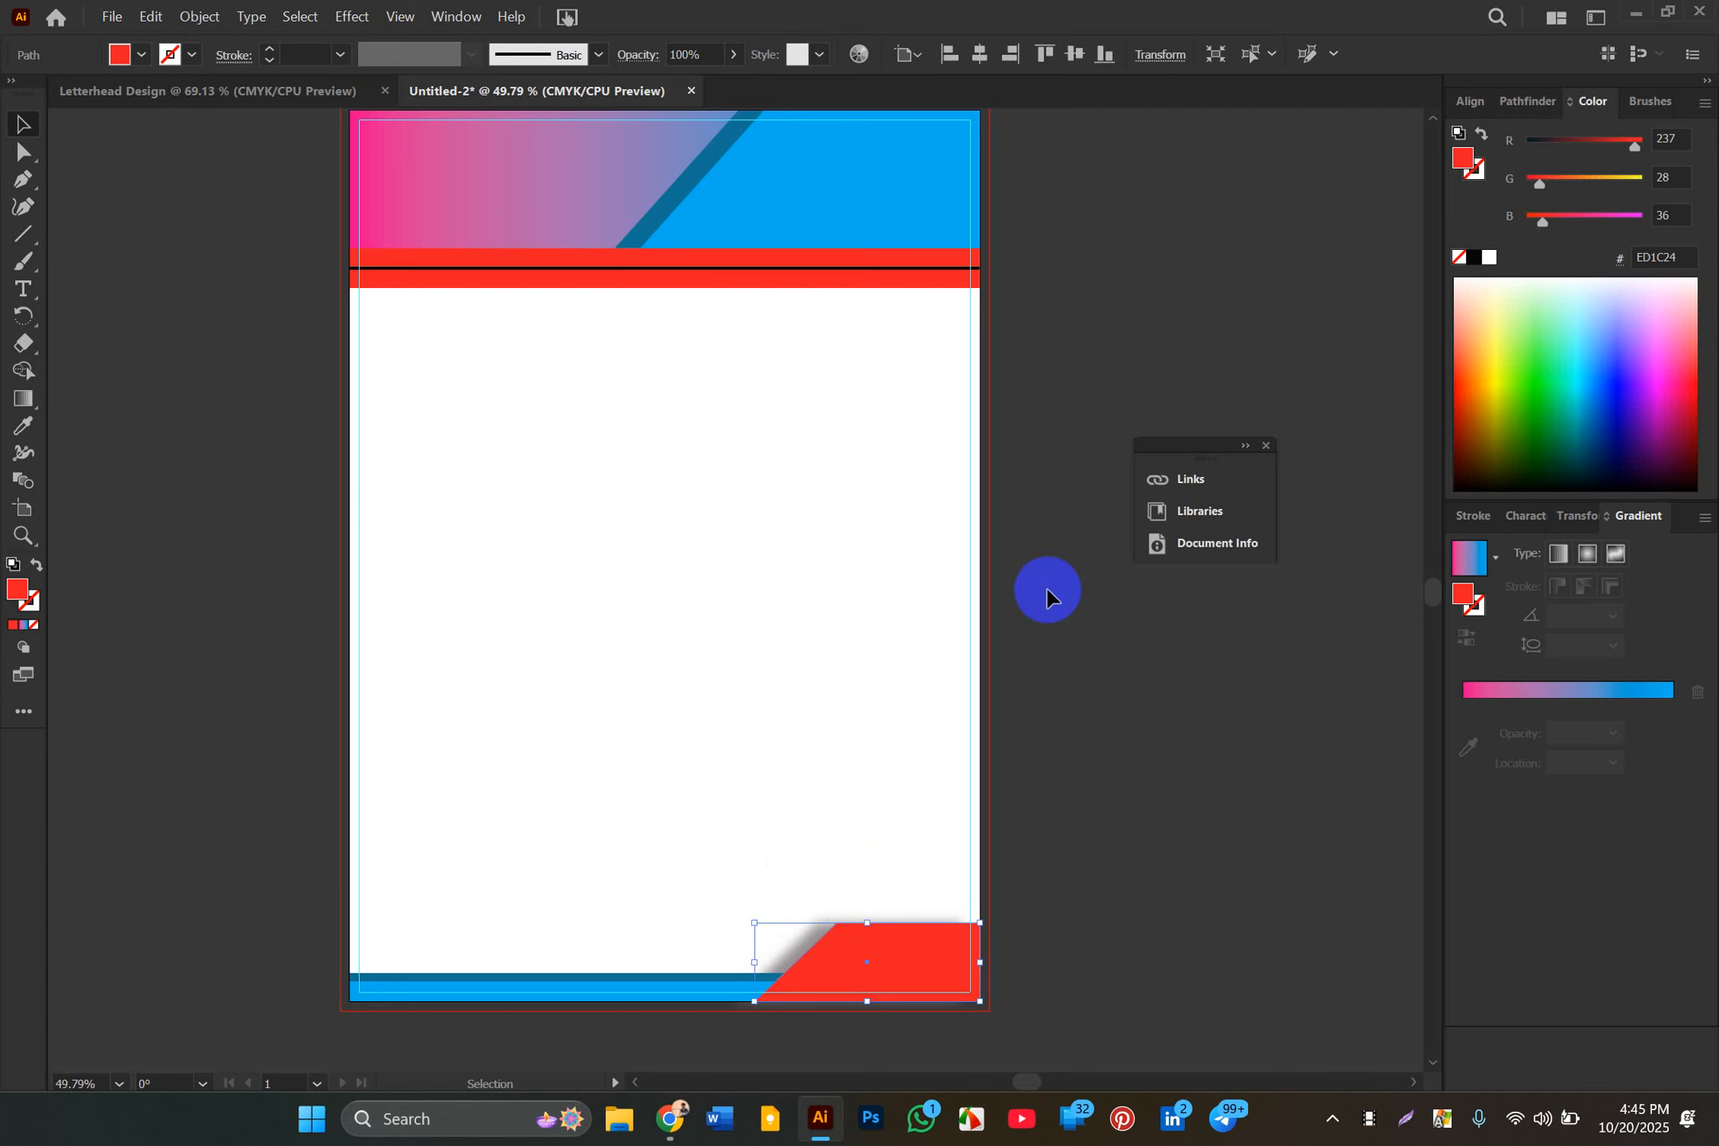
# Step: Reopen Drop Shadow for the red footer shape and set its X offset to -0.125 in with the preview on
pyautogui.click(351, 15)
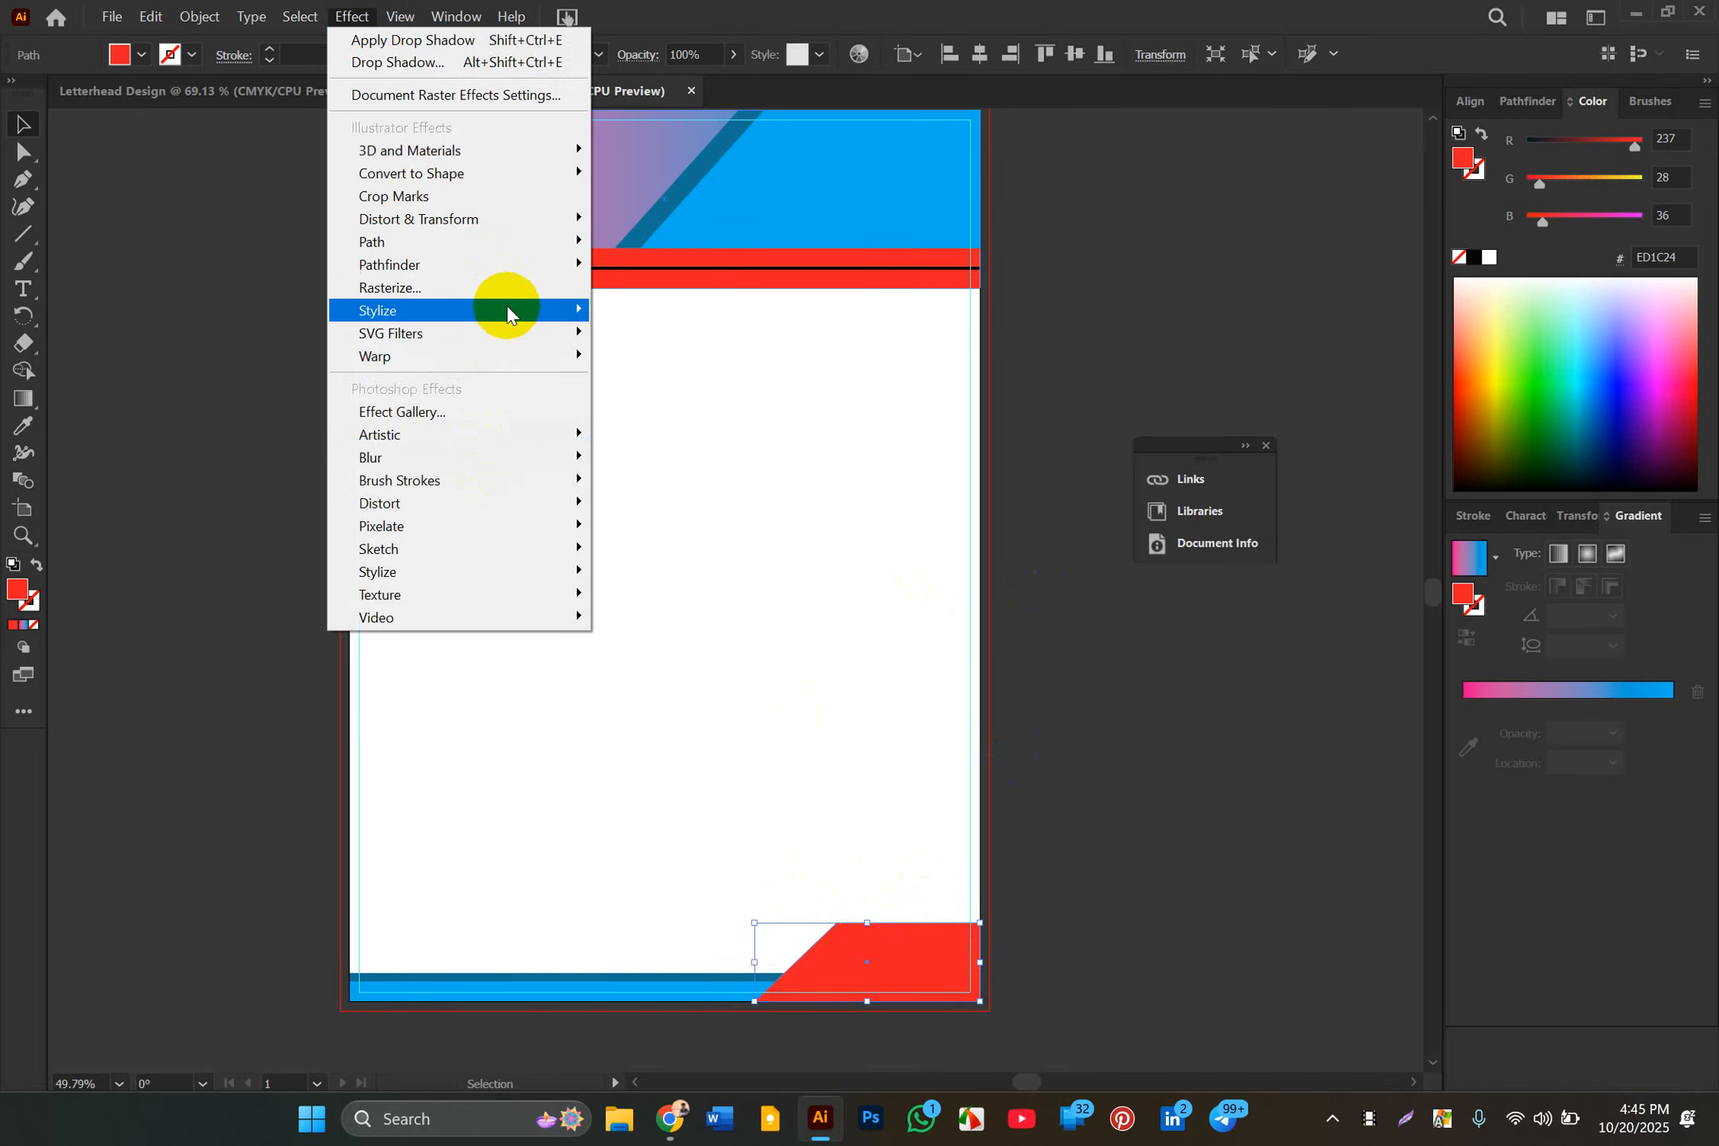
pyautogui.moveTo(508, 312)
pyautogui.click(626, 312)
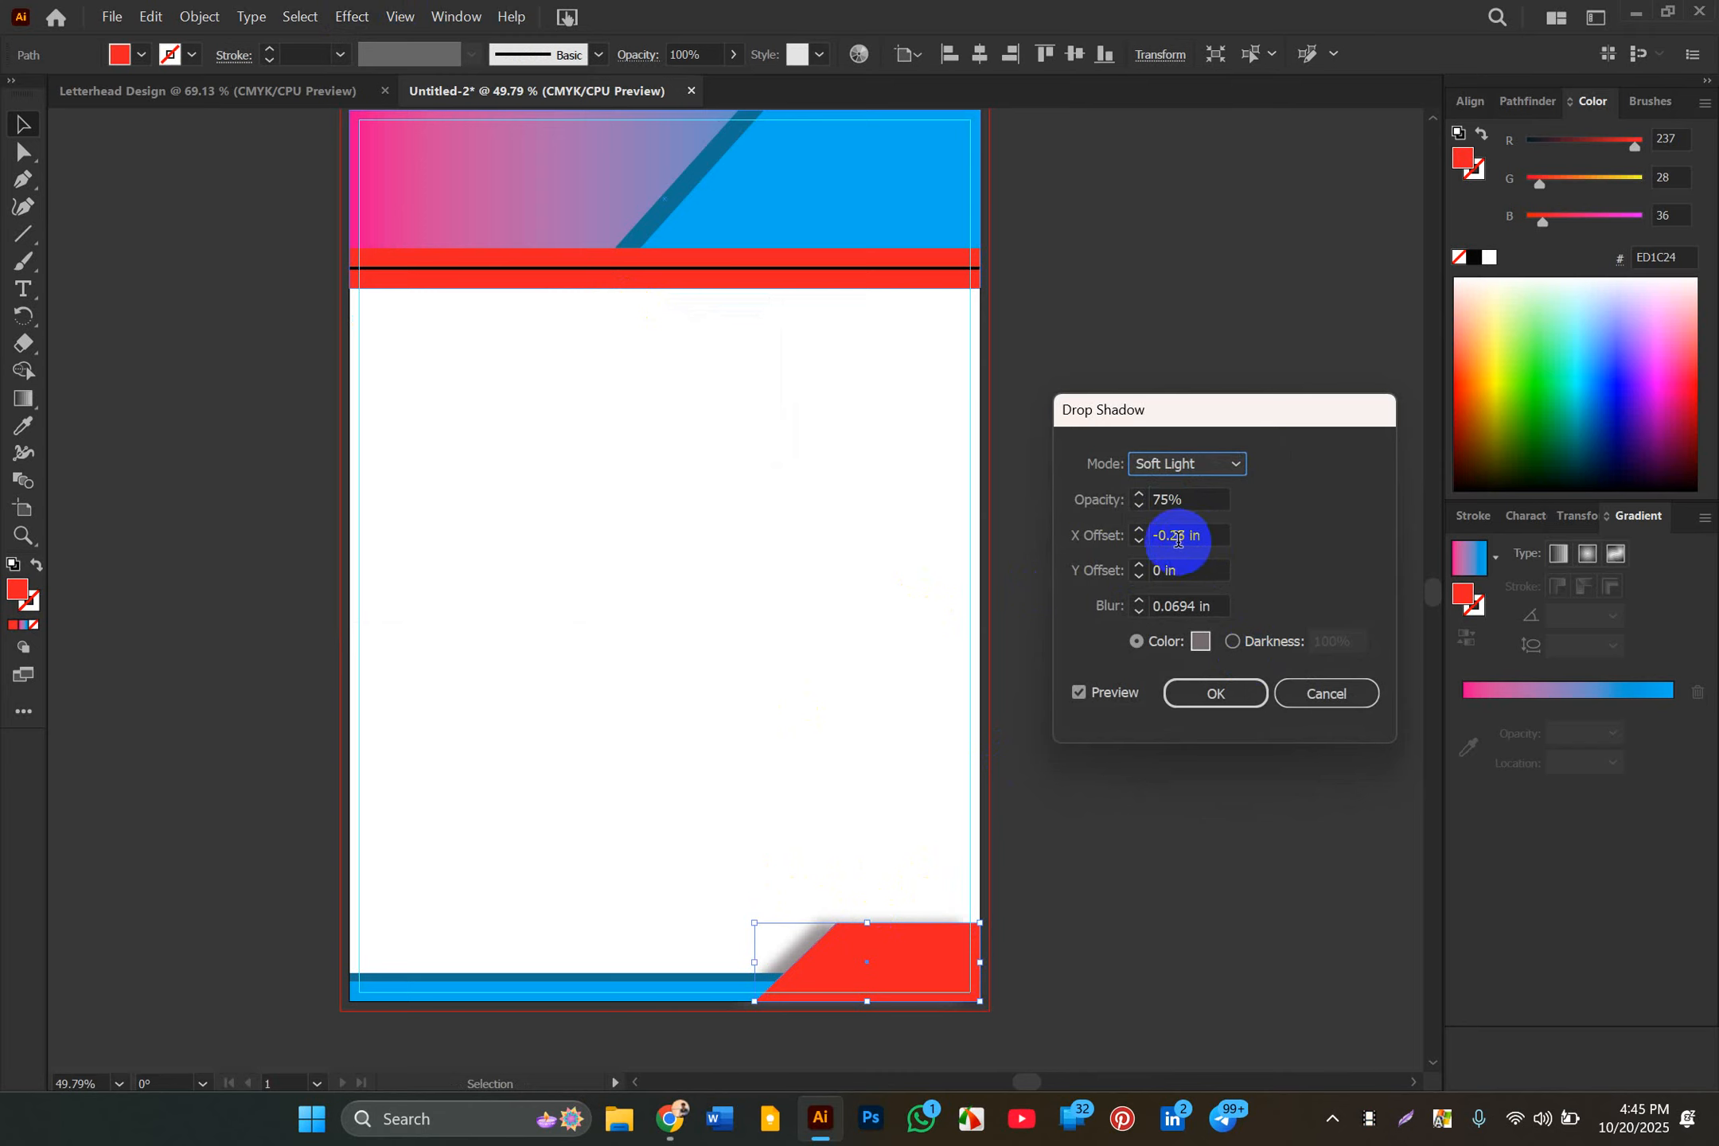
pyautogui.click(1176, 536)
pyautogui.click(1170, 535)
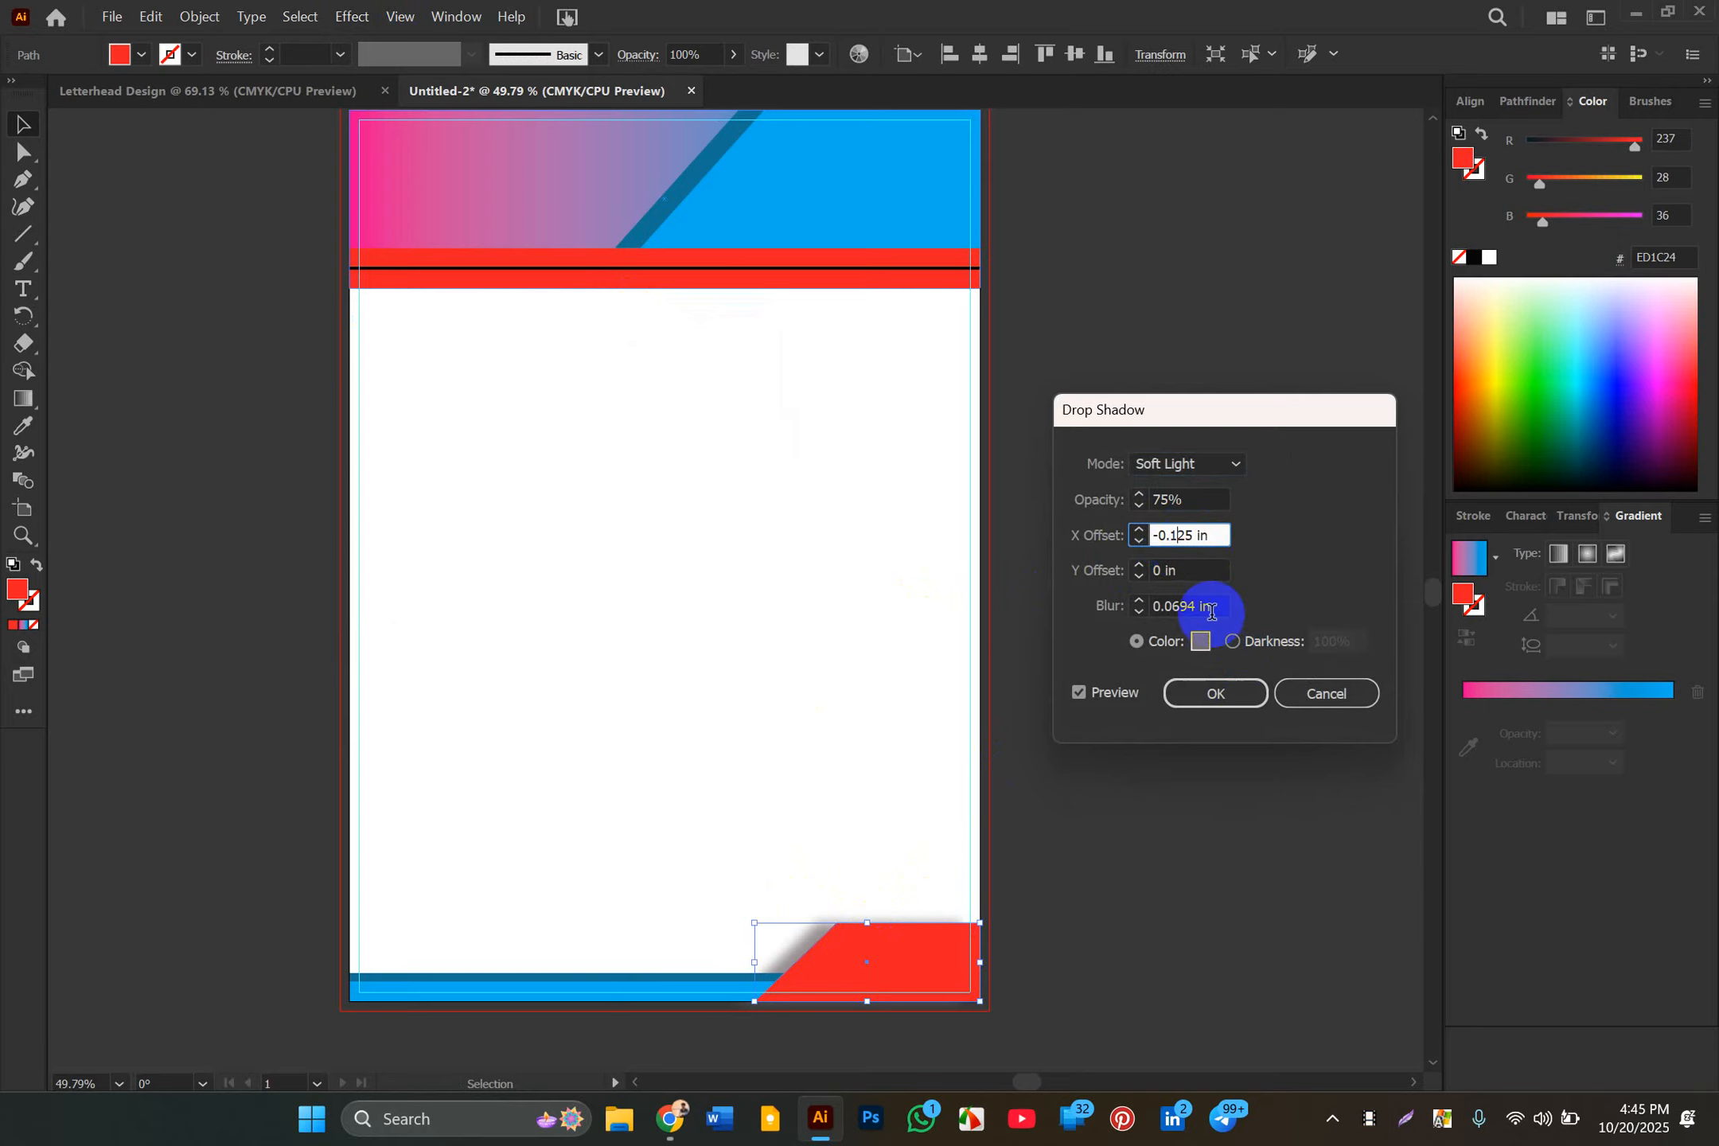
pyautogui.click(1081, 692)
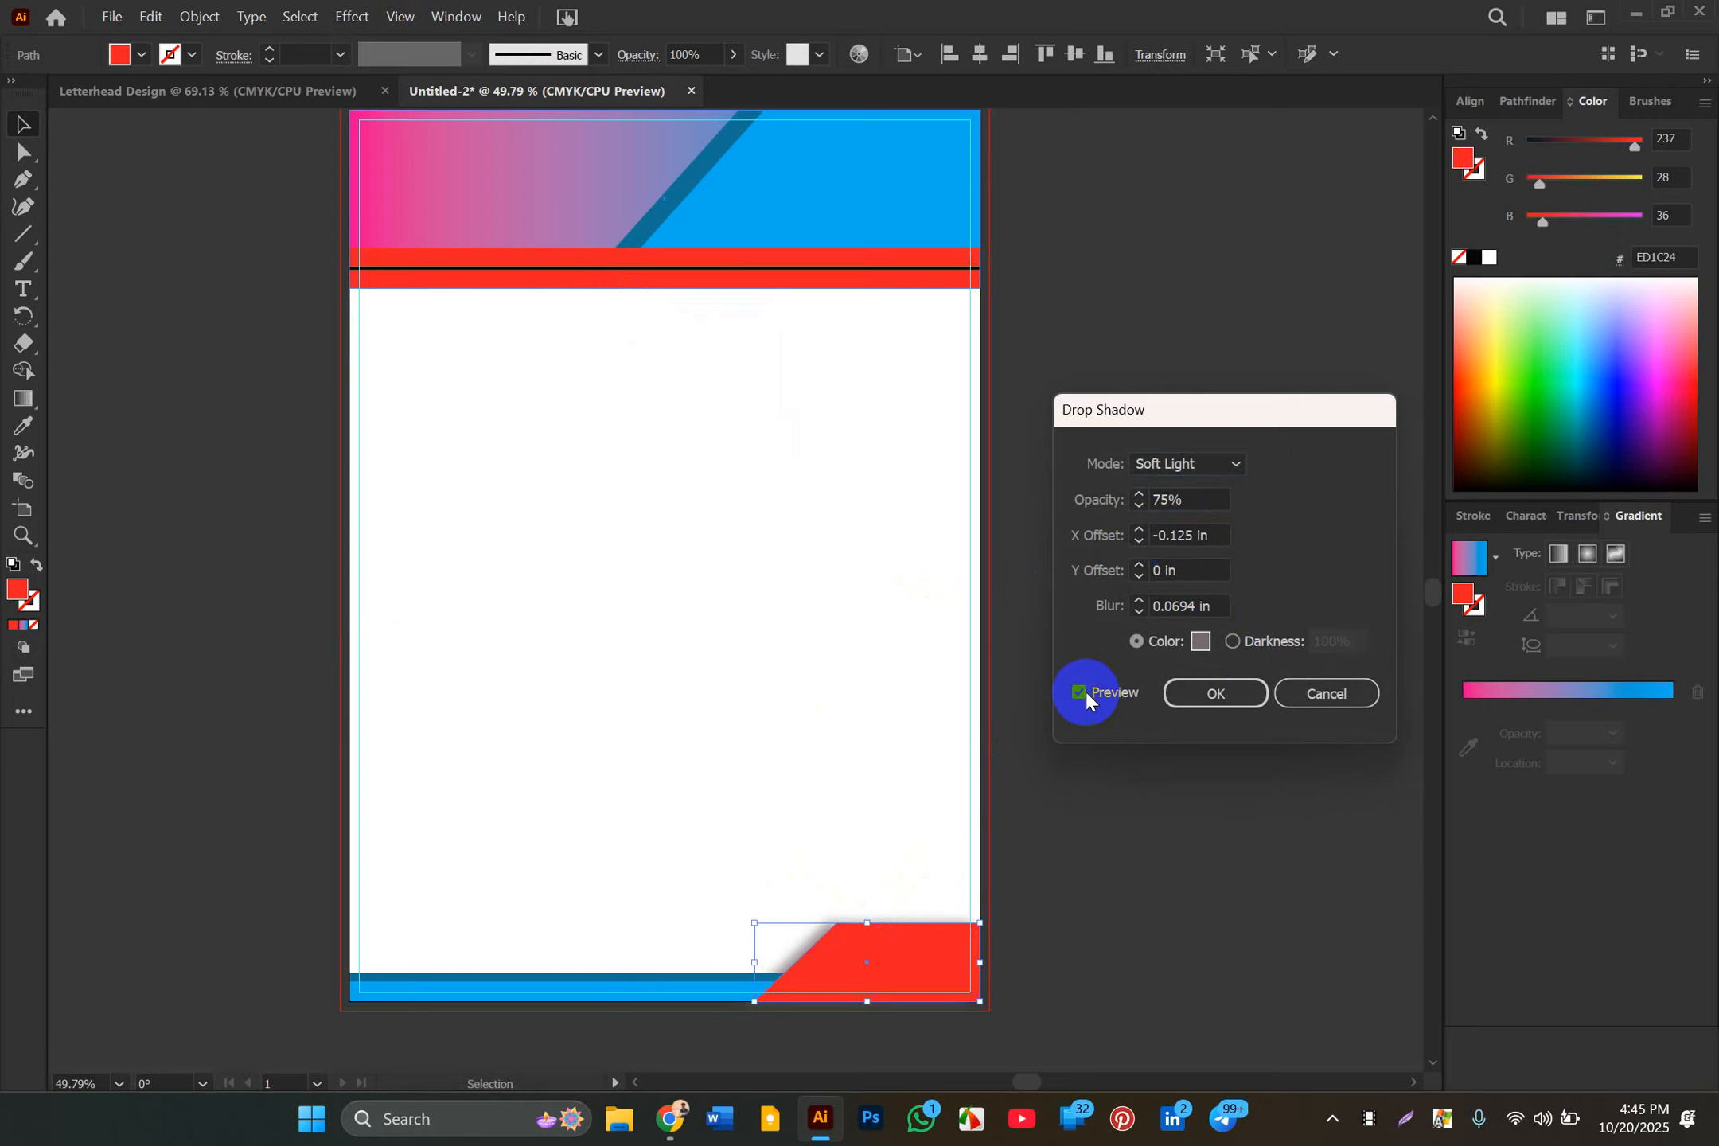
# Step: Change the shadow colour to a lighter neutral grey, apply the drop shadow and deselect the footer shape
pyautogui.click(1202, 642)
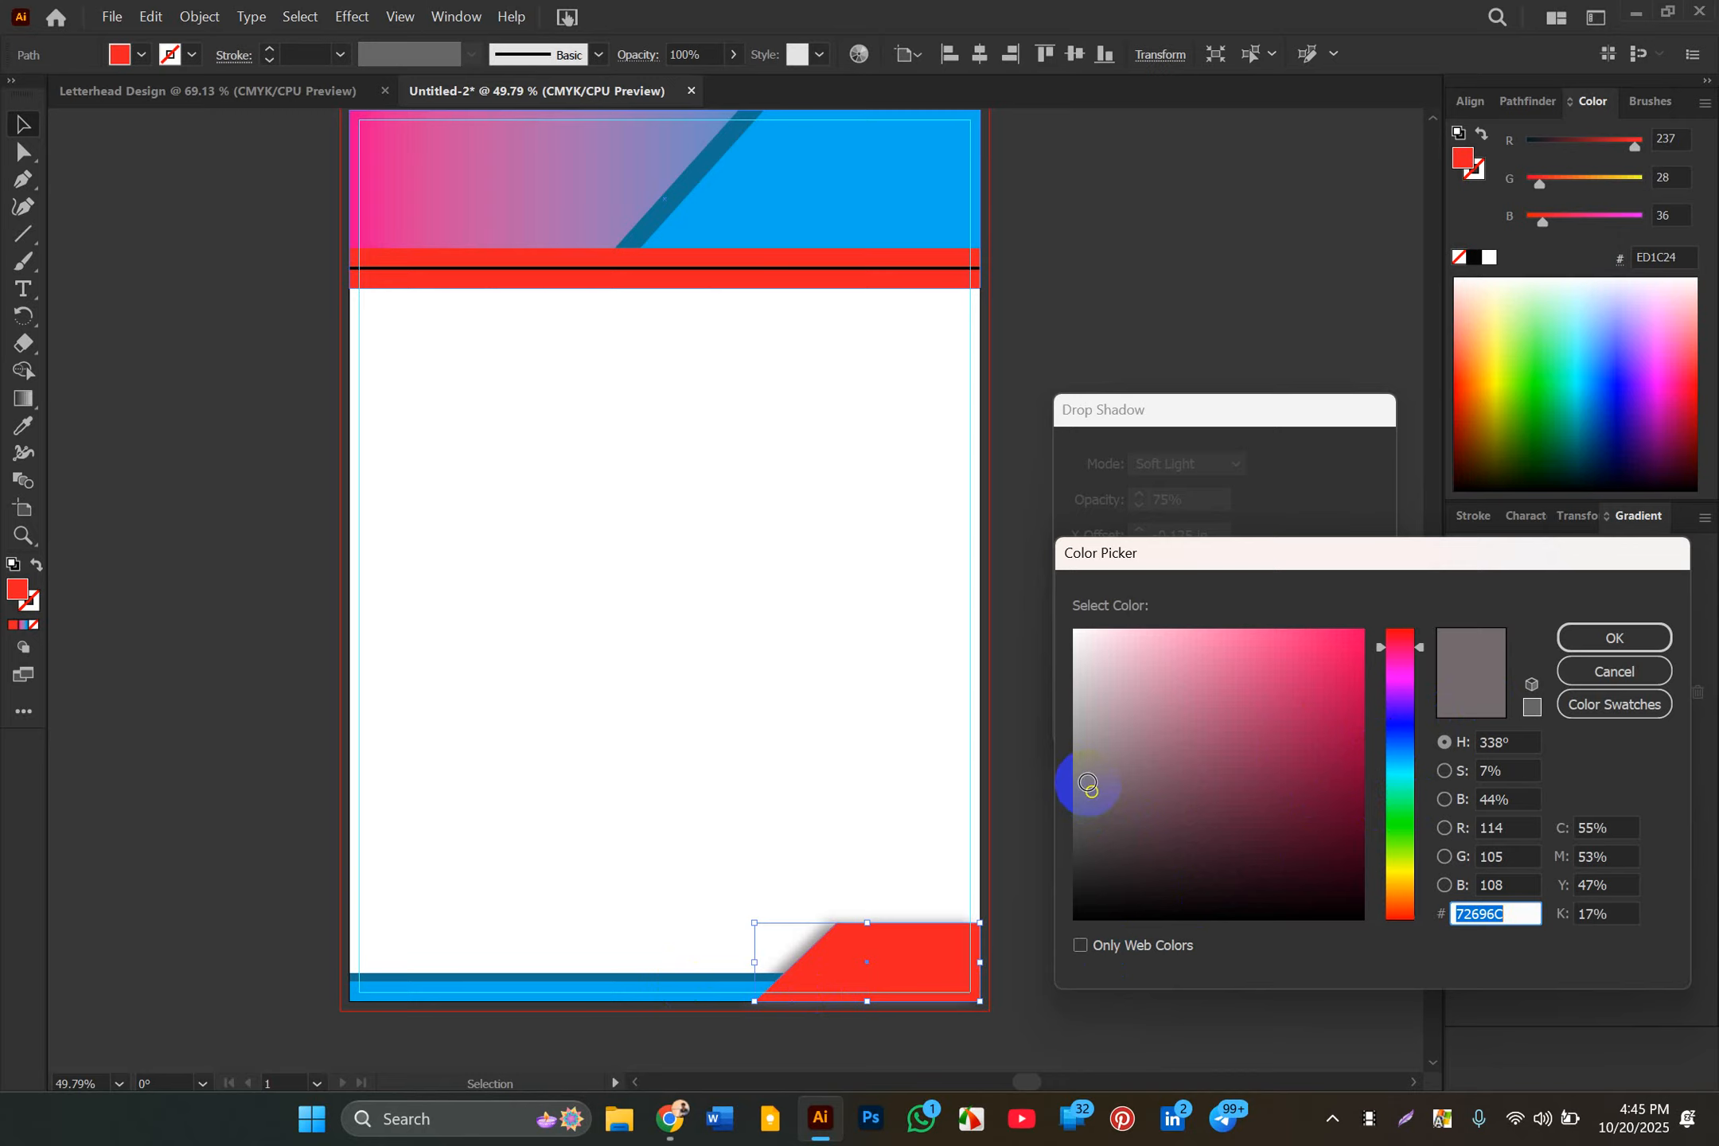
pyautogui.click(1076, 749)
pyautogui.click(1612, 636)
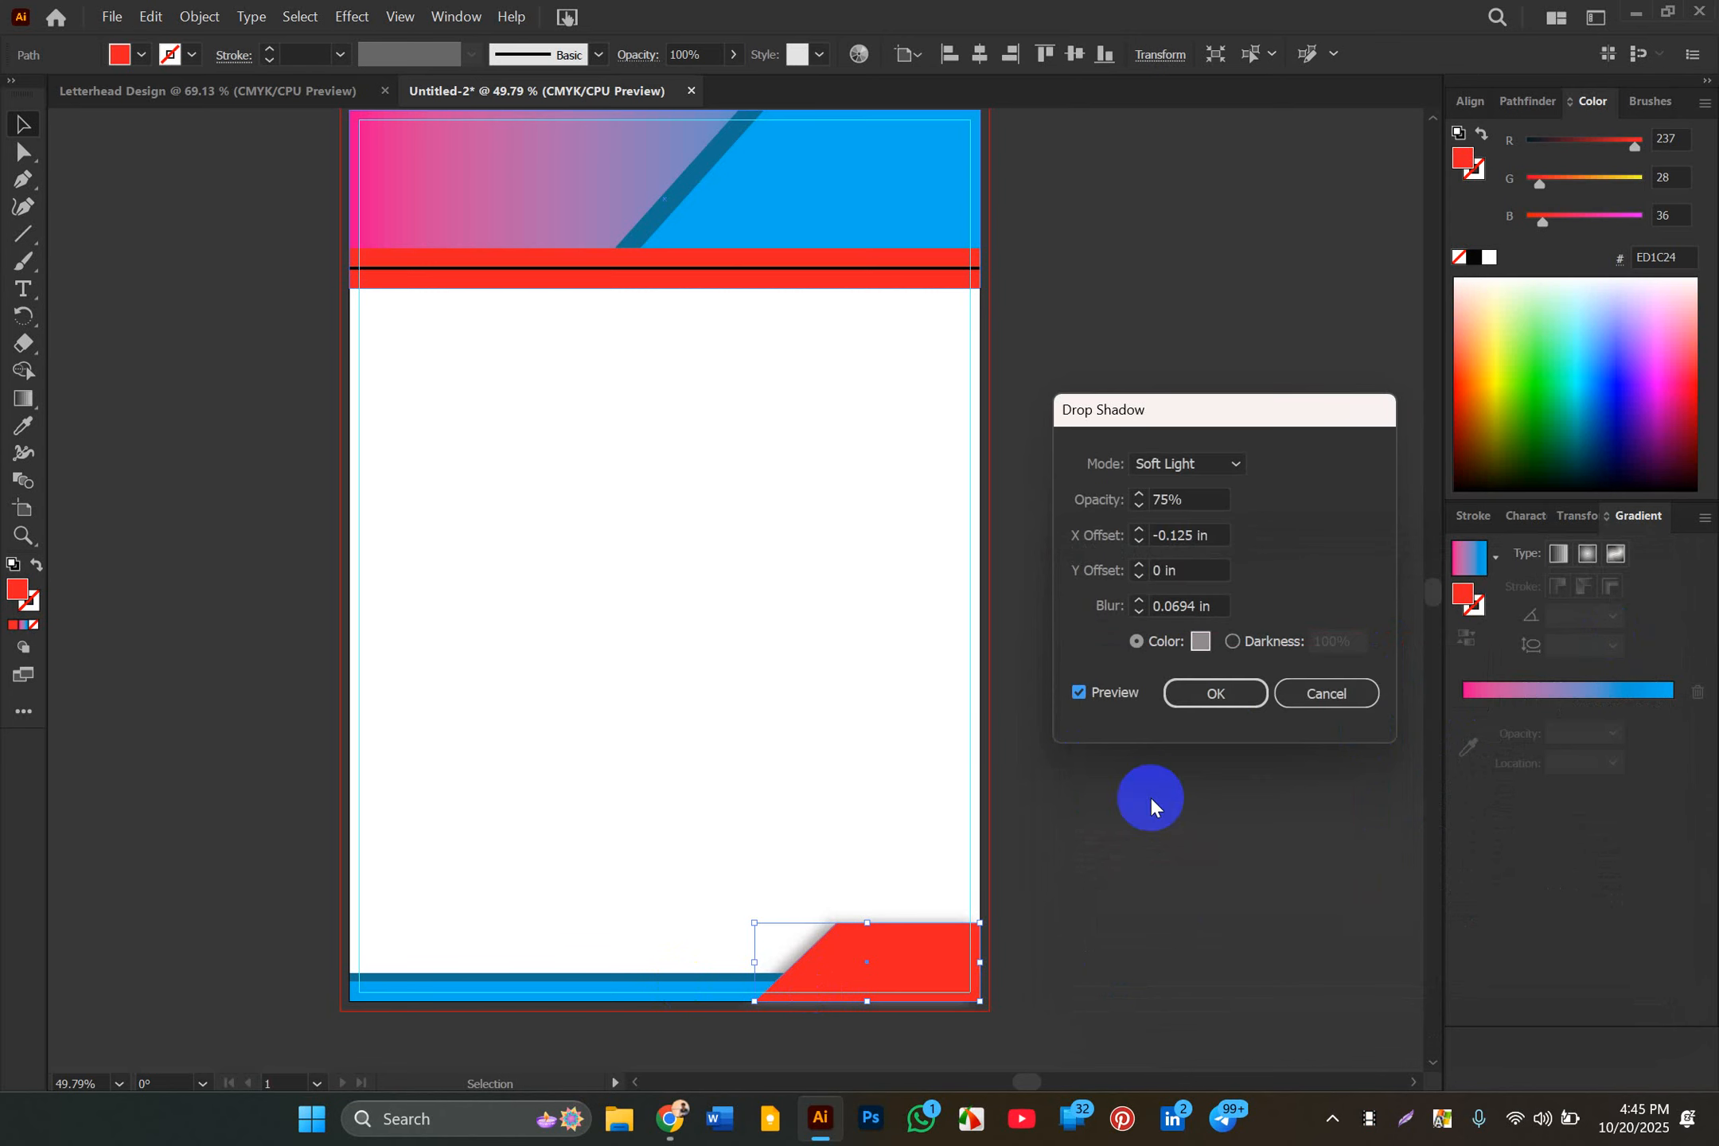
pyautogui.click(1217, 694)
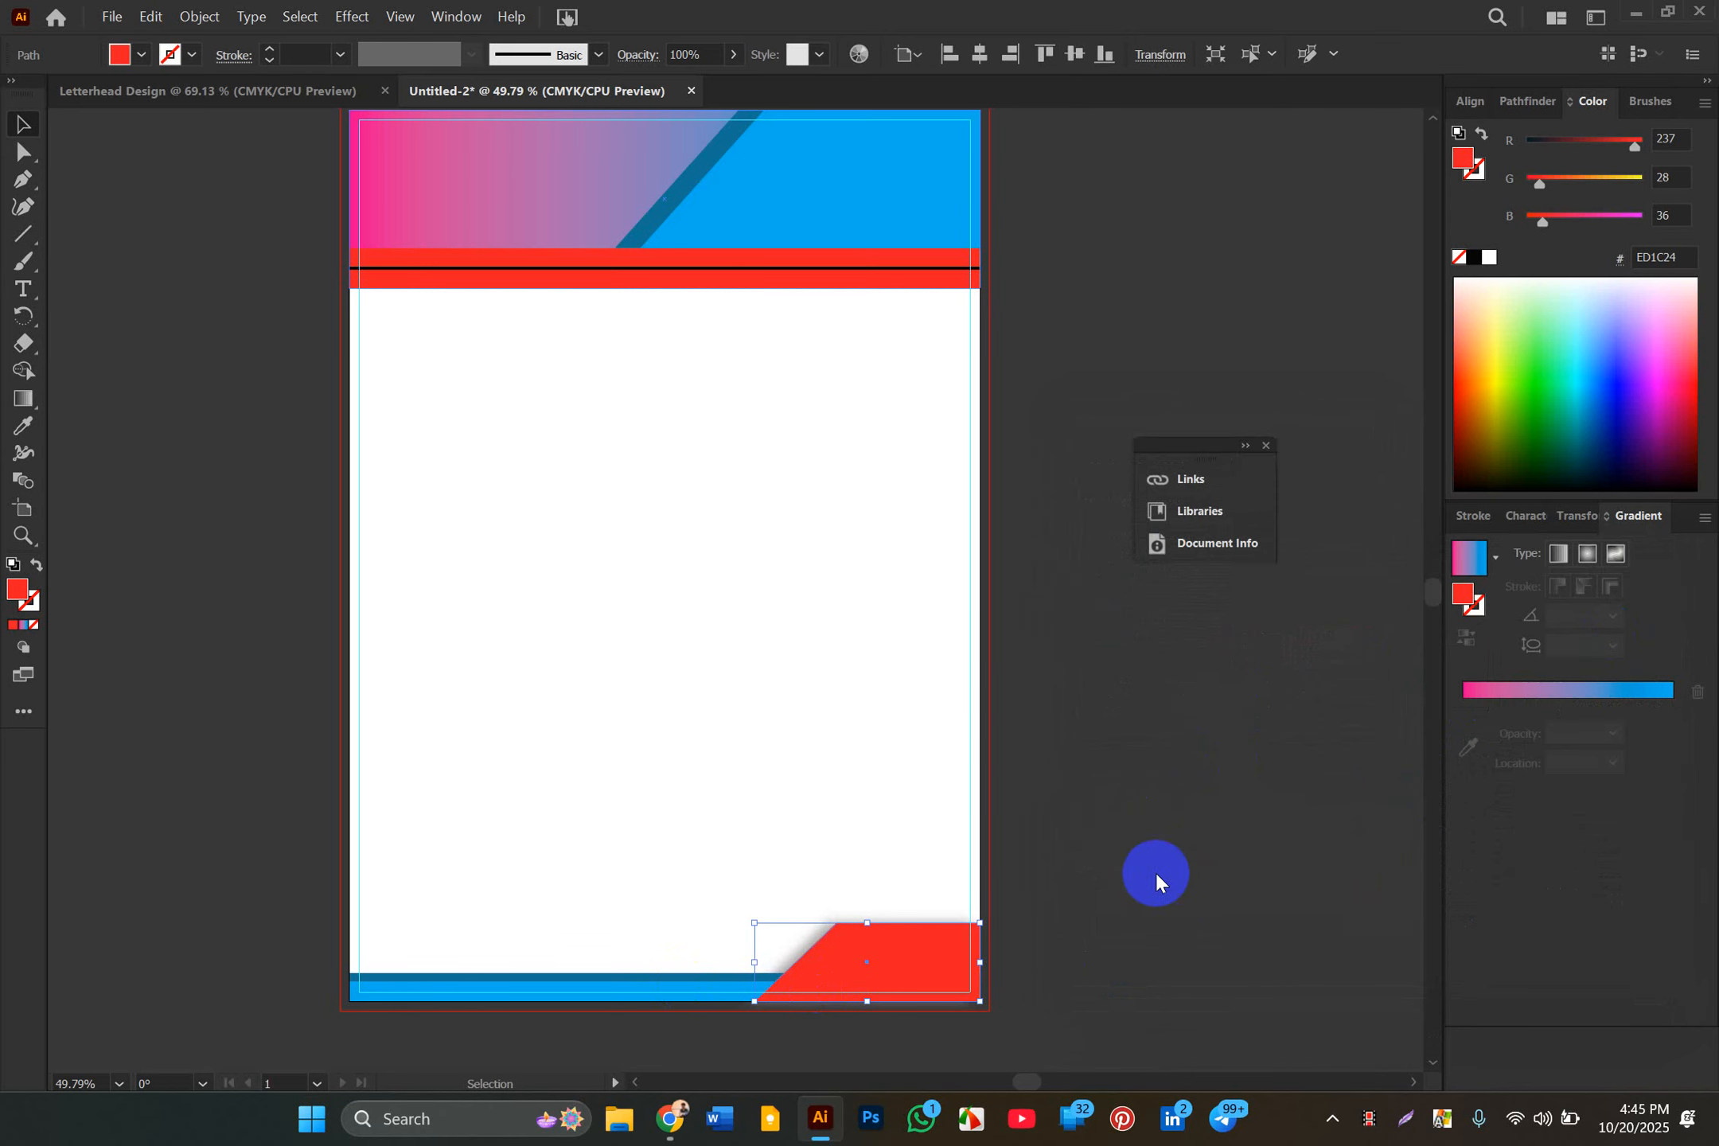
pyautogui.click(1087, 837)
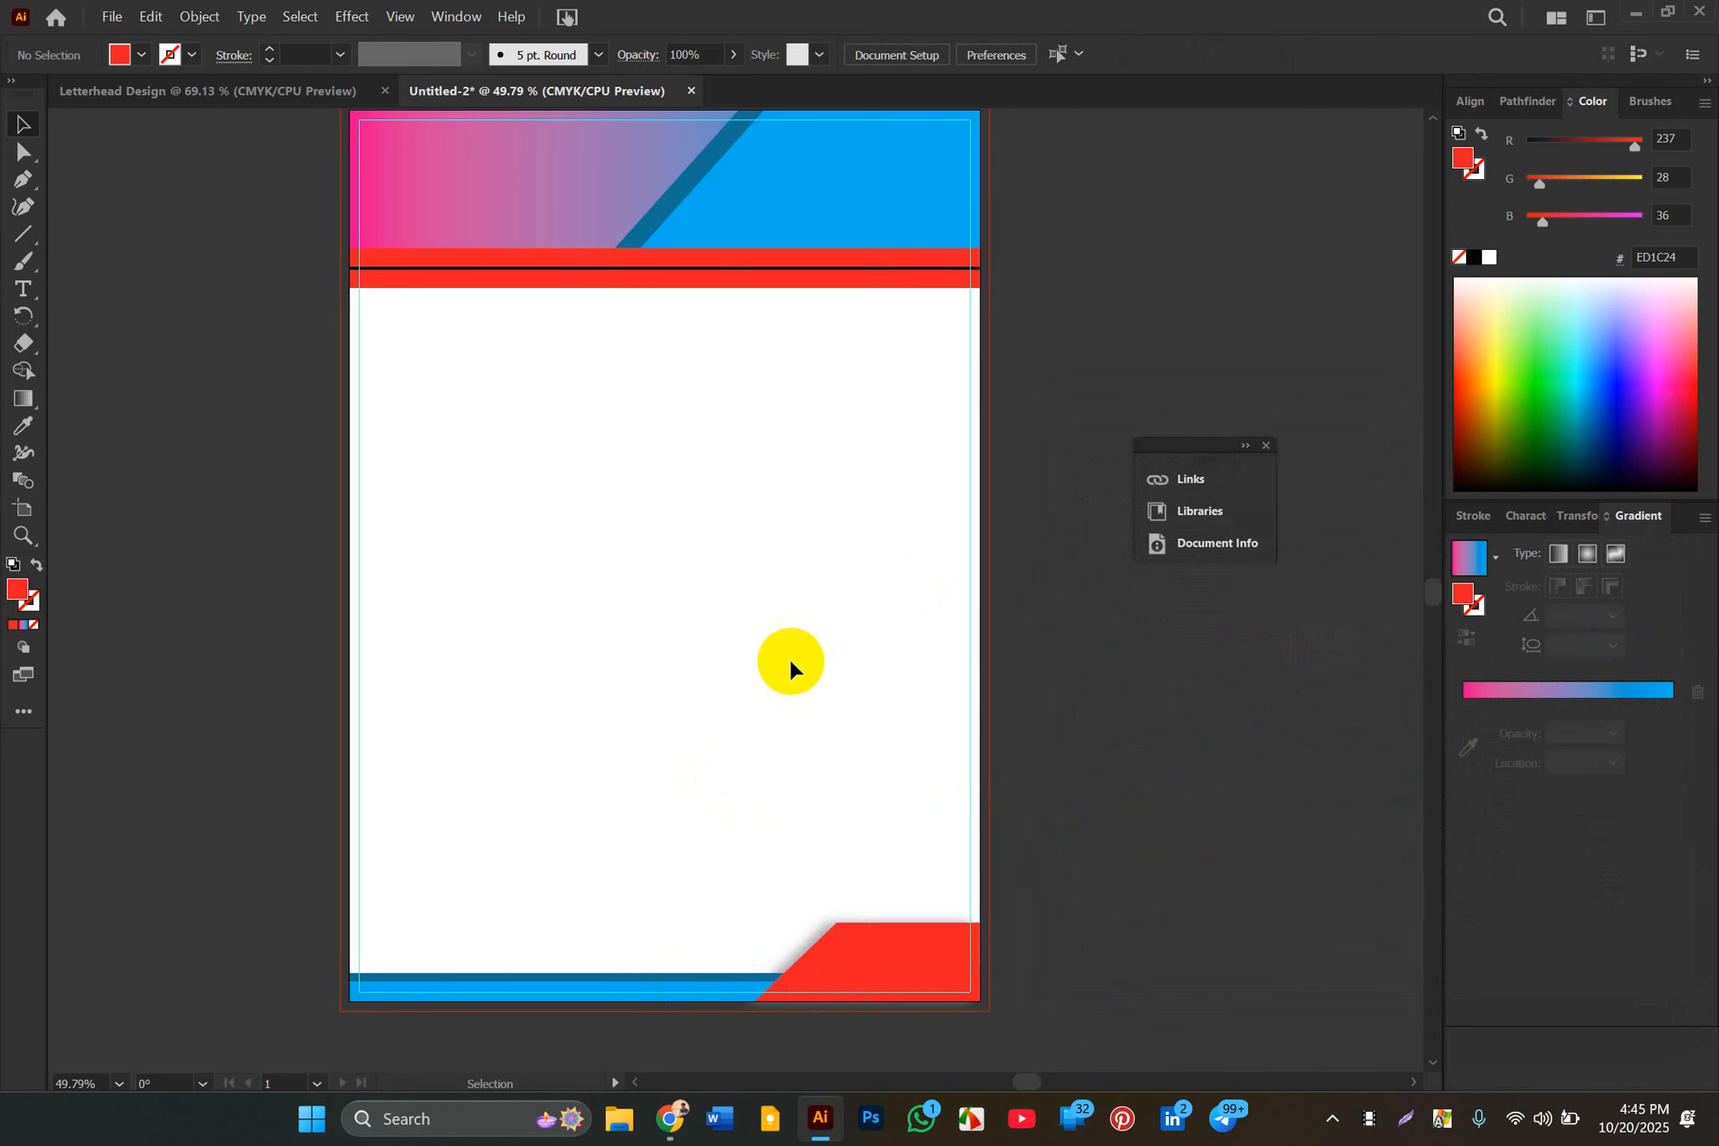
# Step: Replace the gradient fill of the header rectangle with the solid black swatch after trying white, and deselect it
pyautogui.scroll(2, 1048, 575)
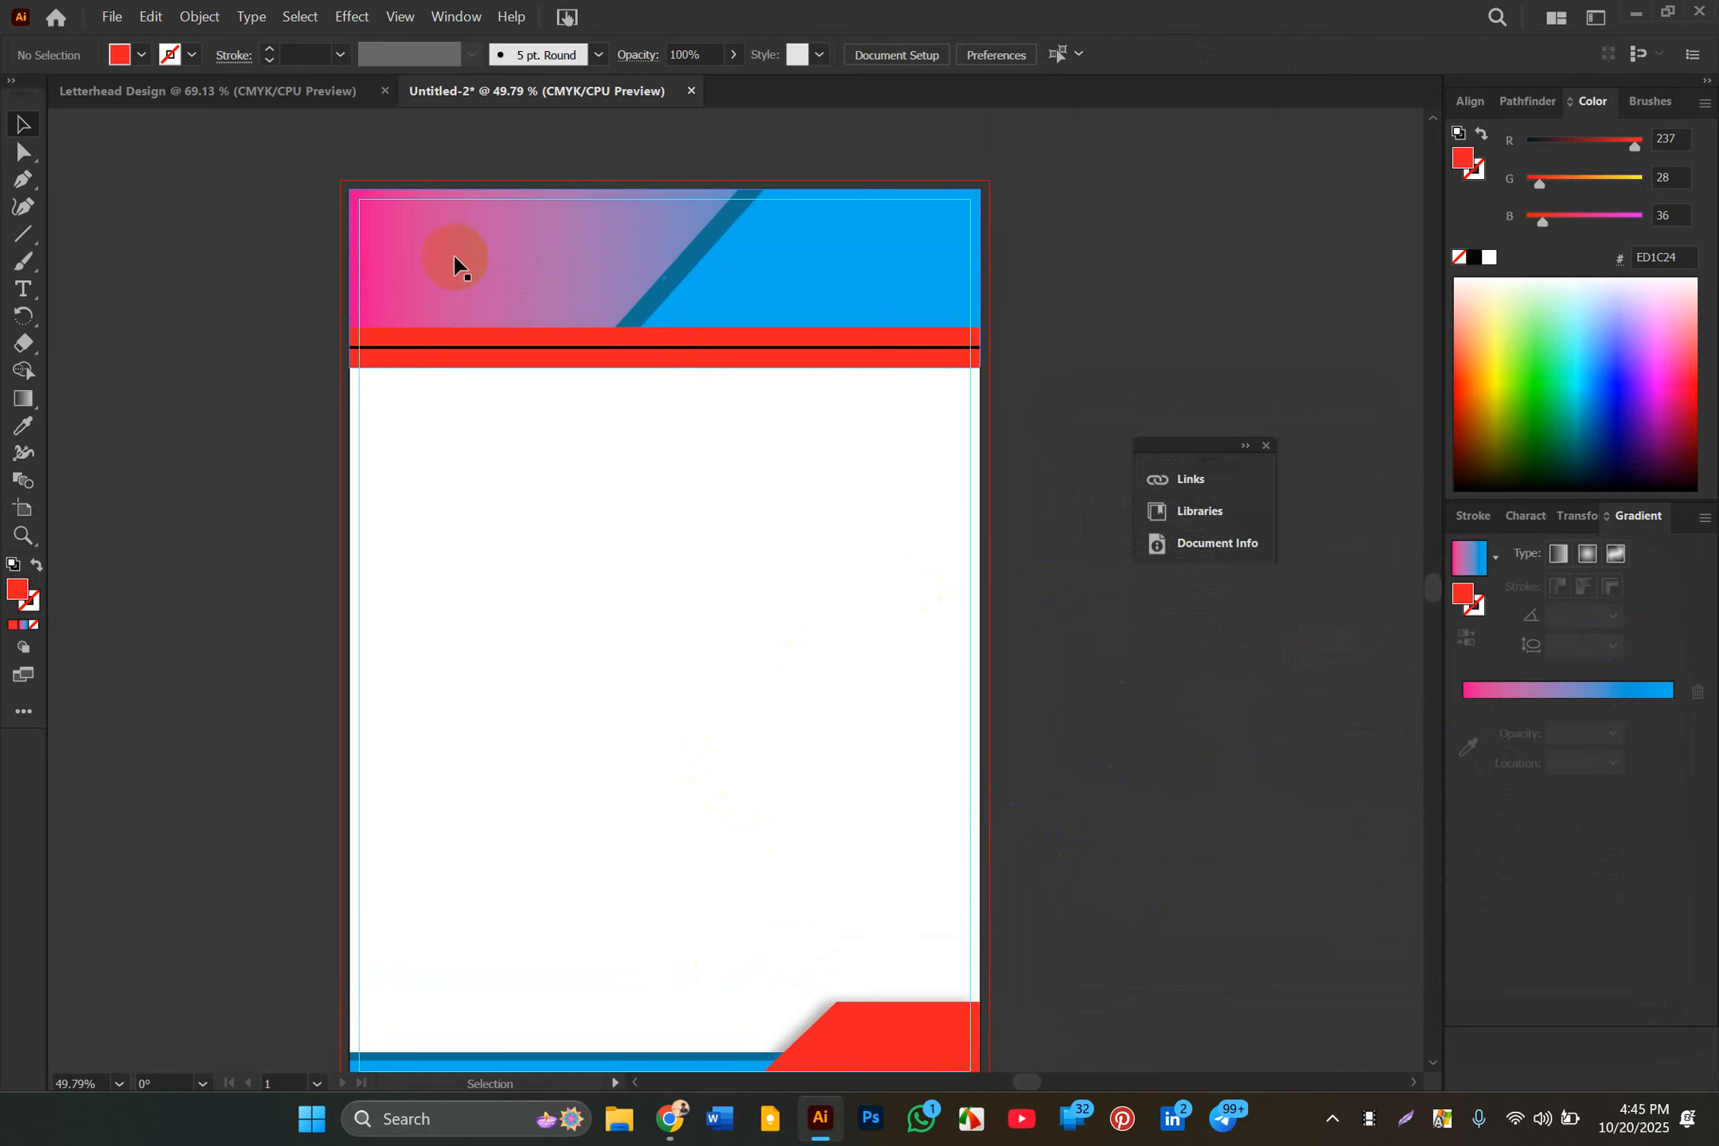
pyautogui.click(553, 261)
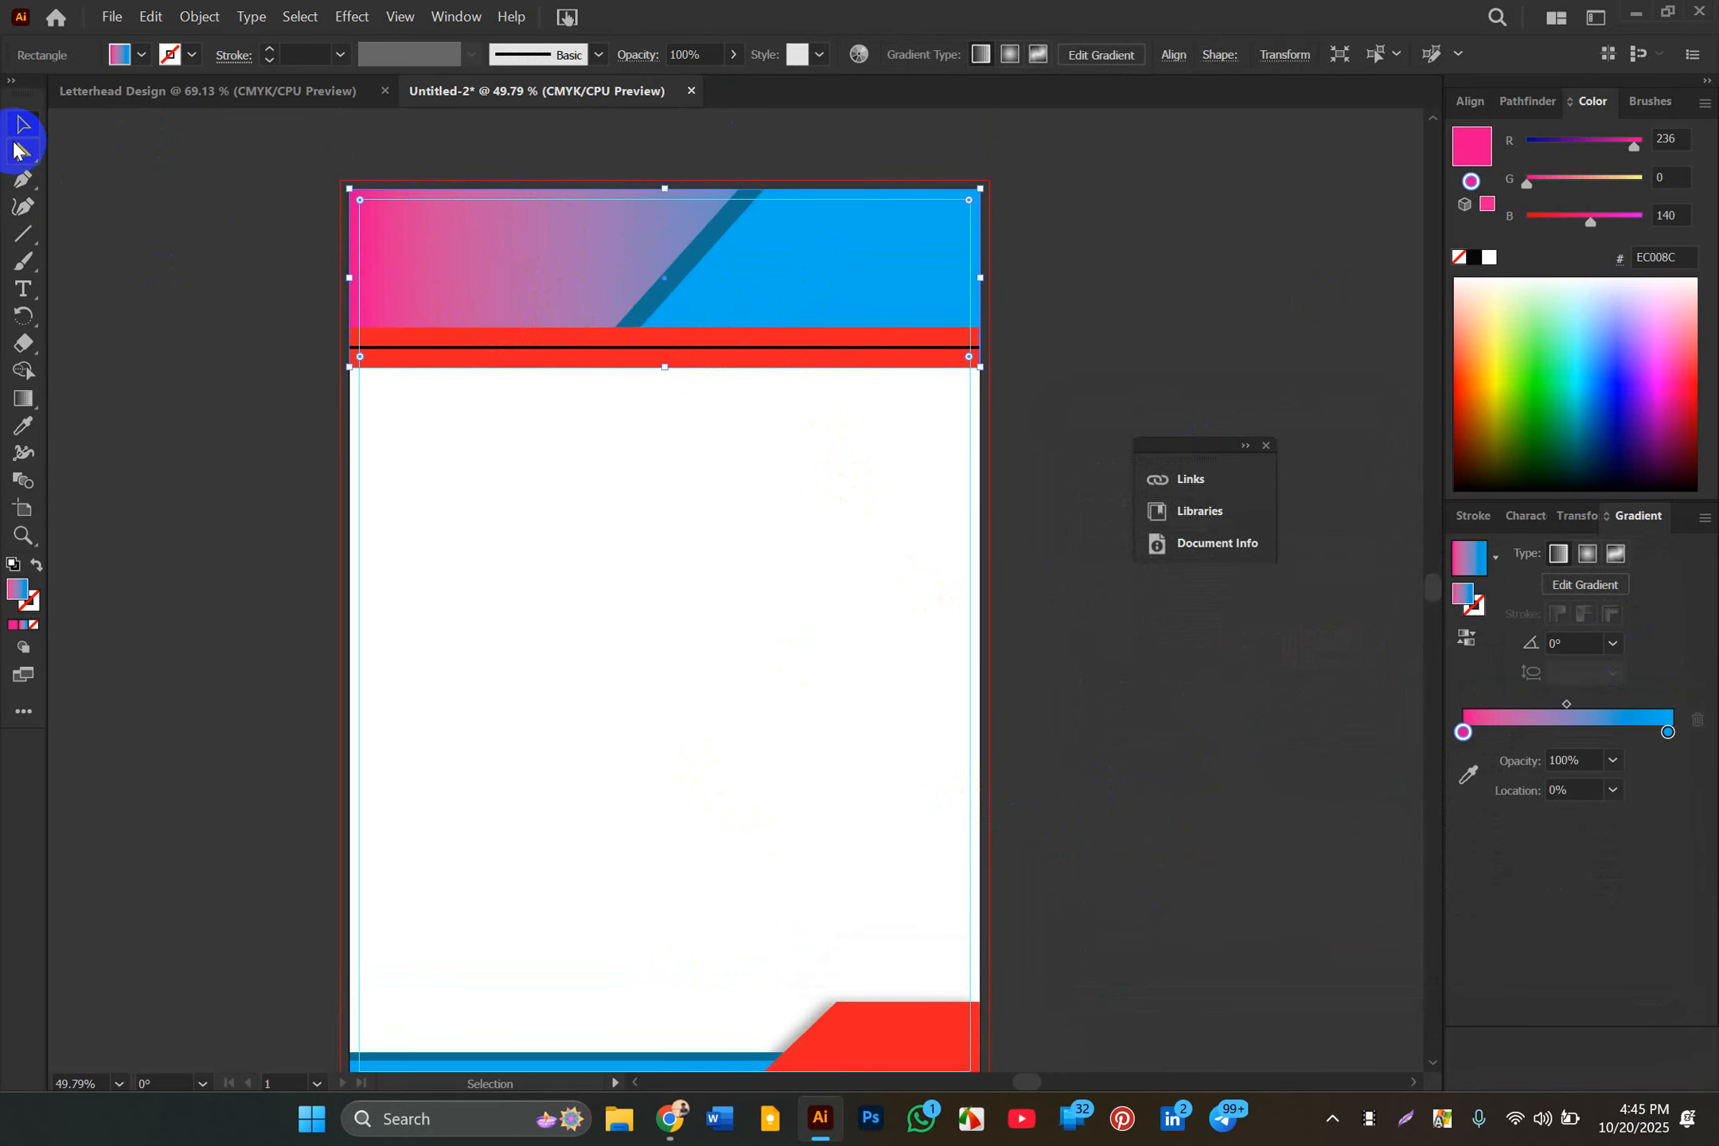
pyautogui.click(139, 54)
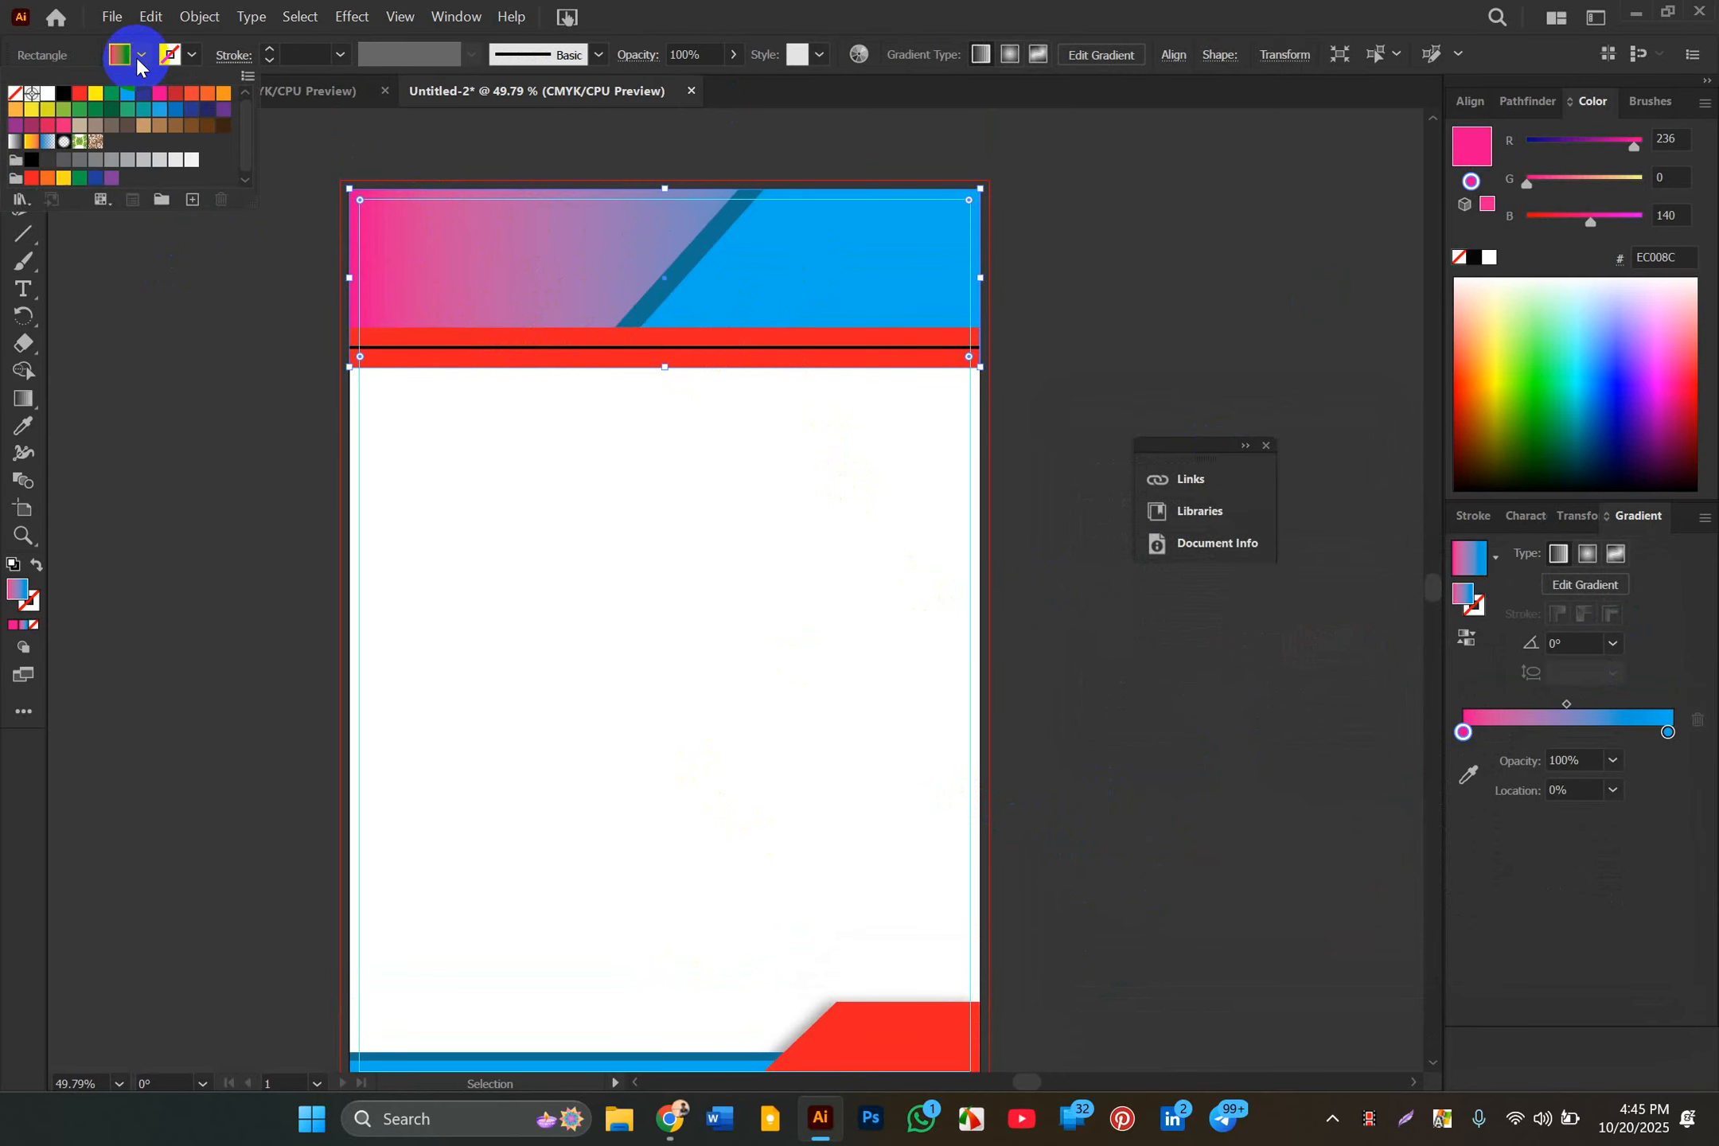
pyautogui.click(49, 92)
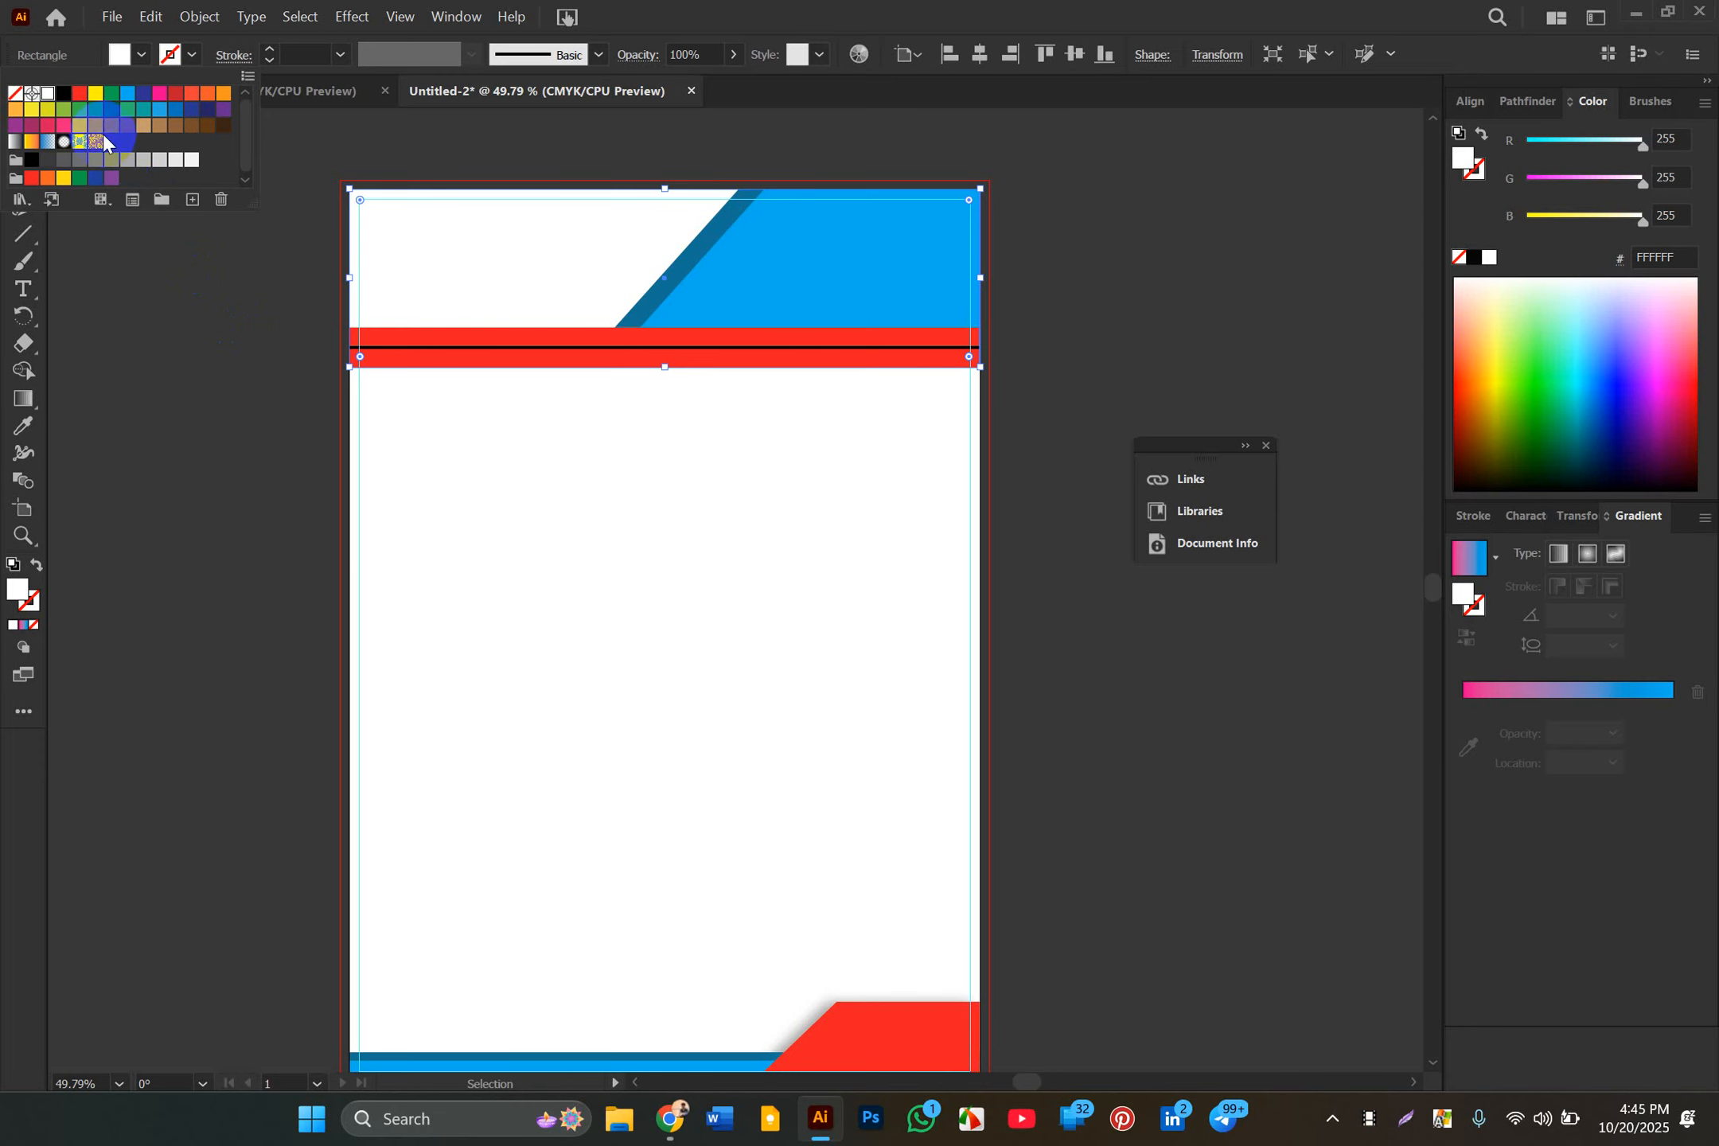
pyautogui.click(62, 93)
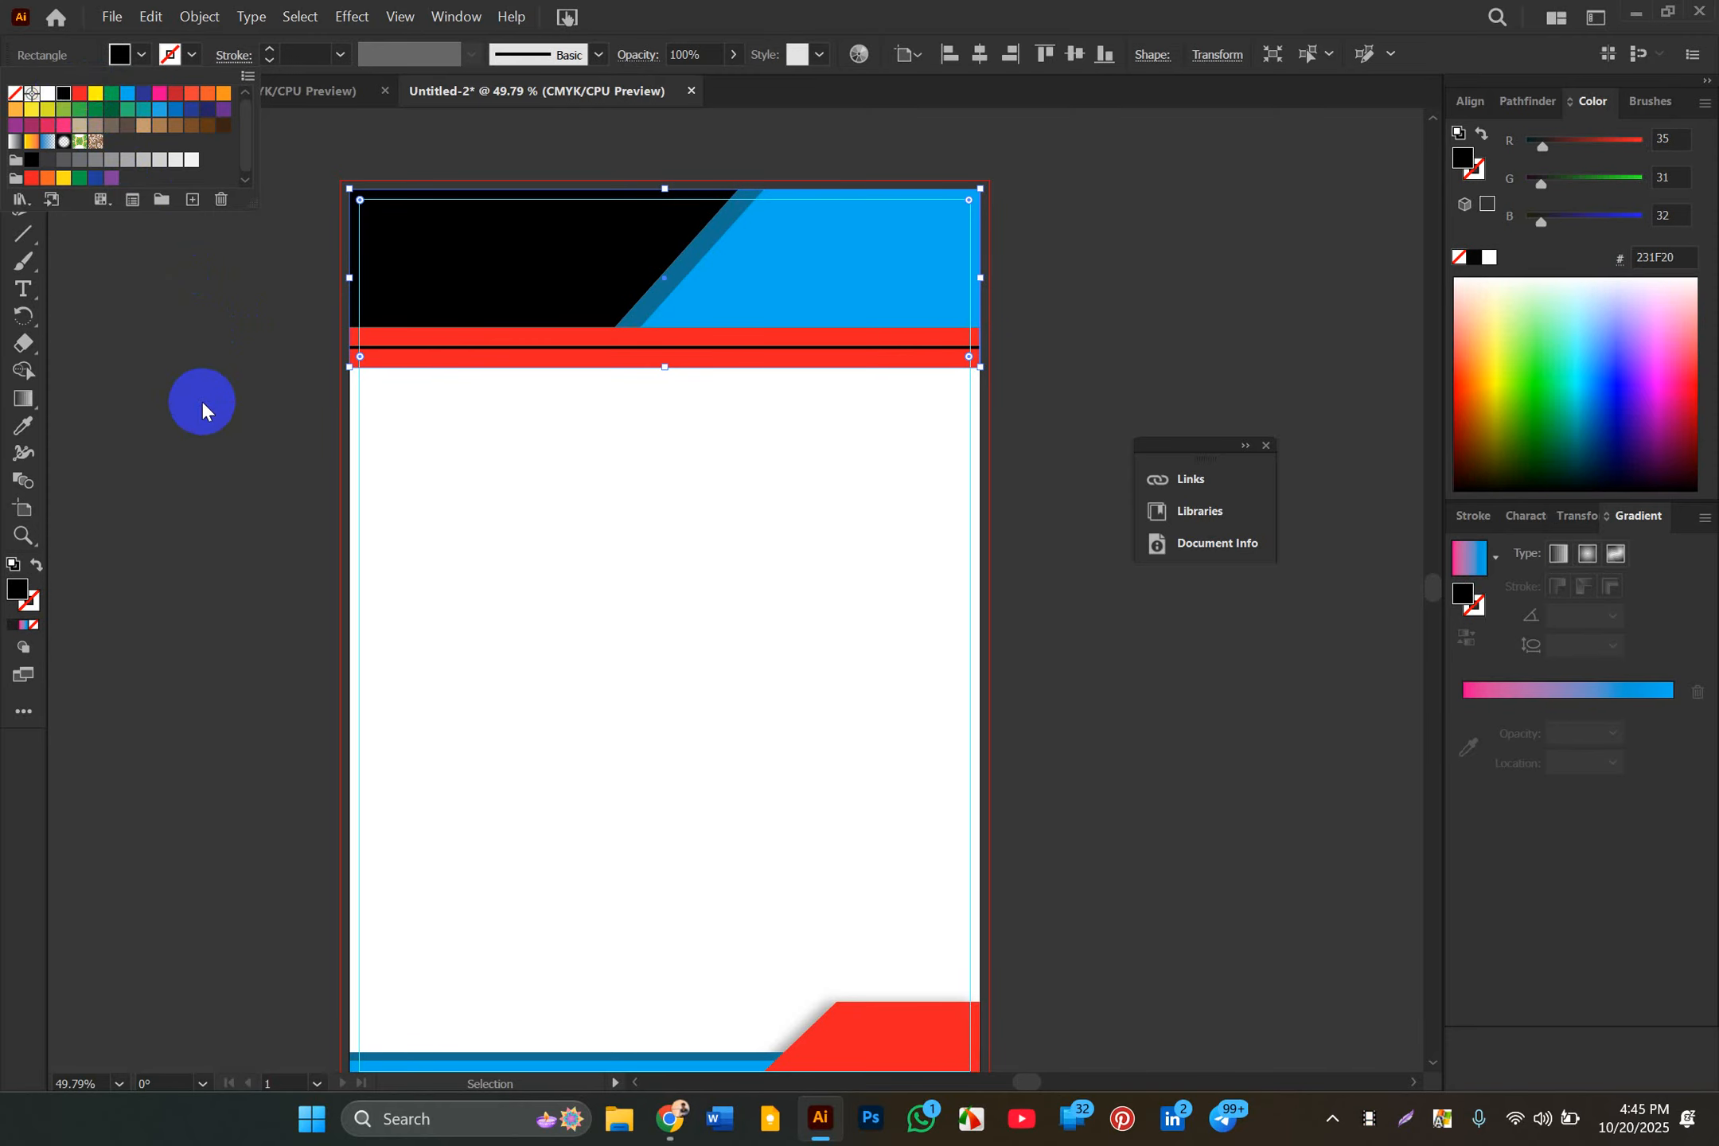
pyautogui.click(201, 407)
pyautogui.click(202, 407)
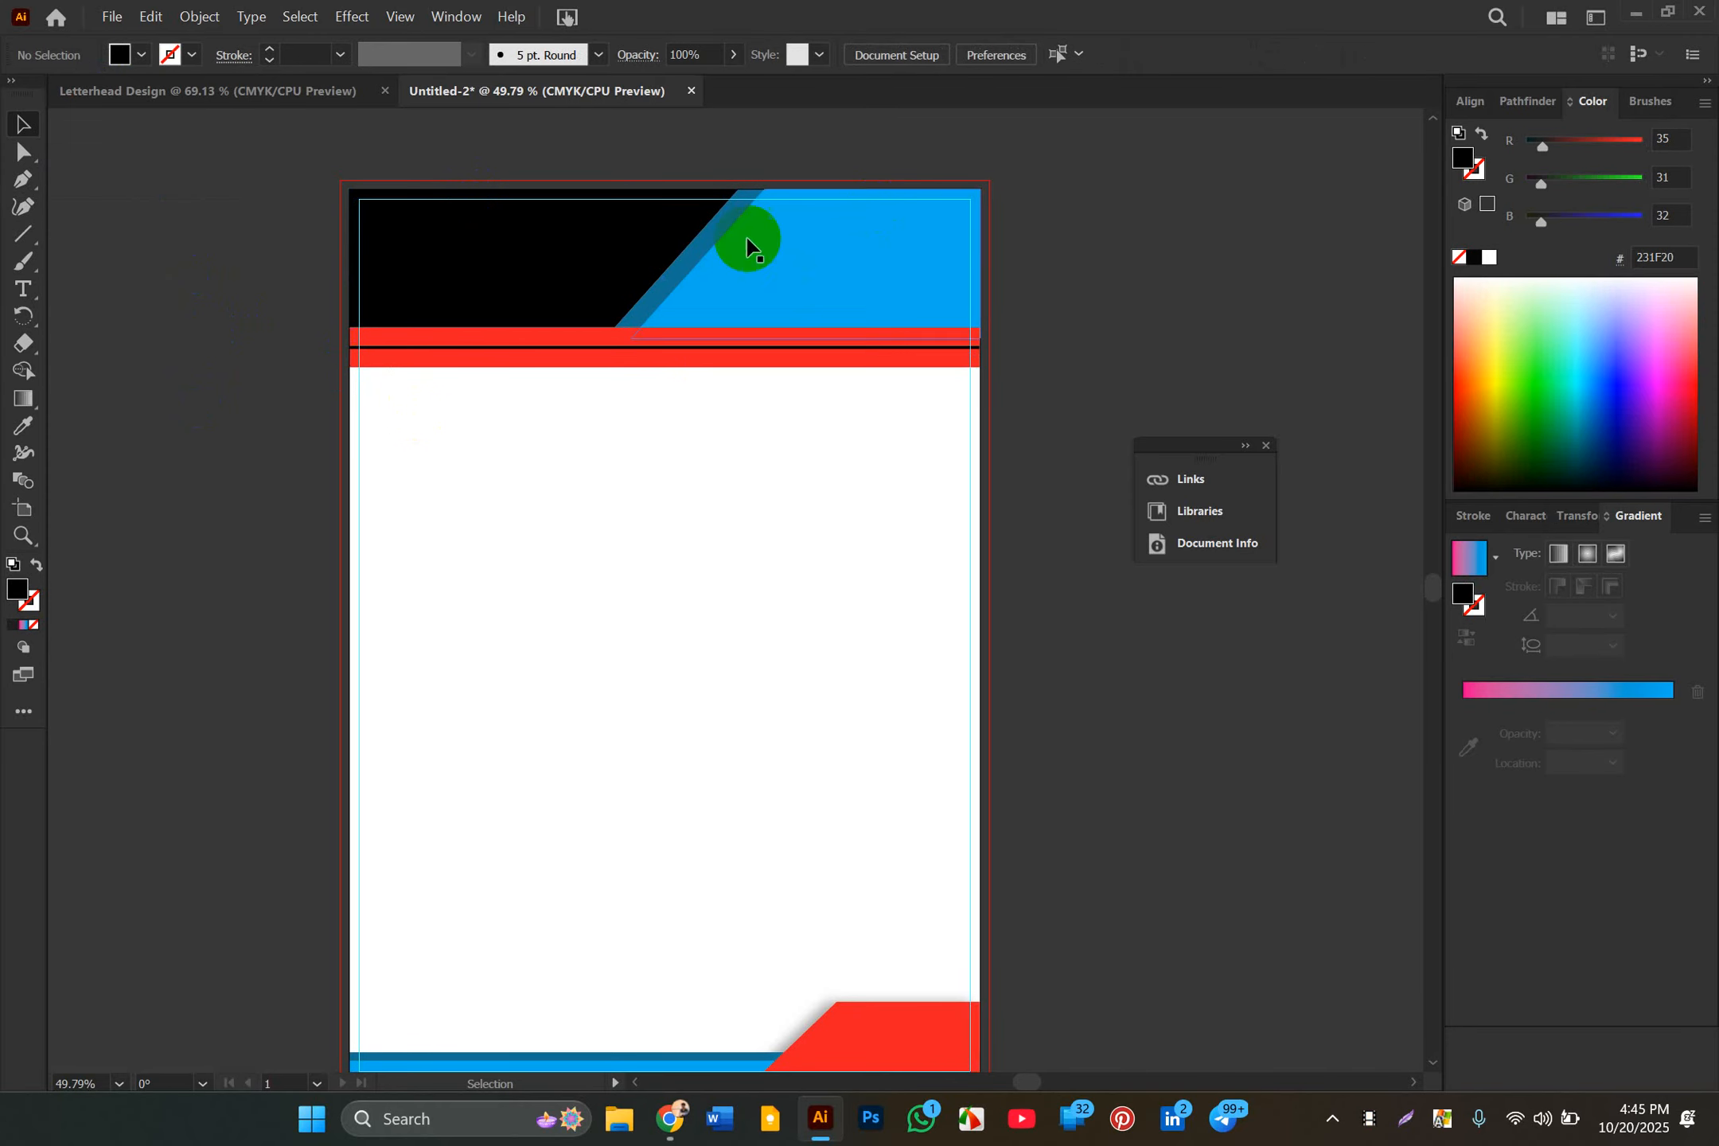
pyautogui.click(1057, 358)
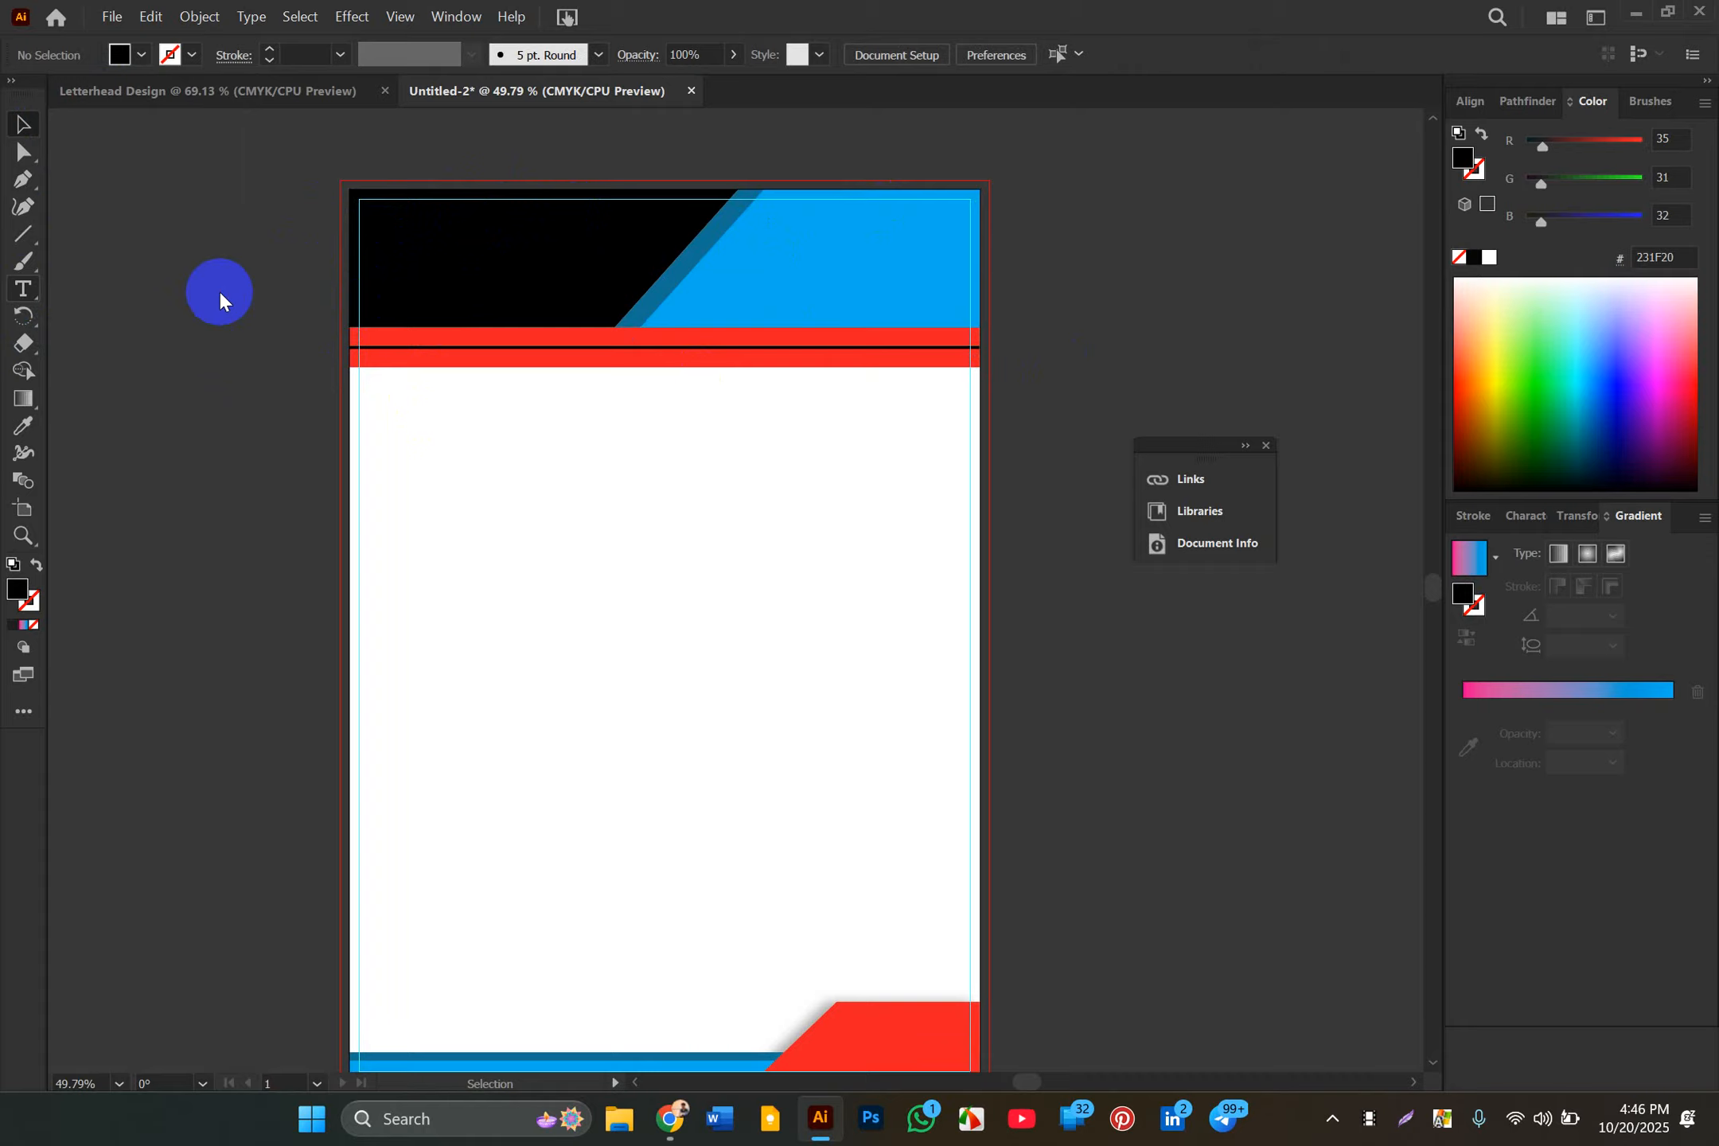
# Step: Add a point text object with the default placeholder text on the pasteboard left of the letterhead header
pyautogui.click(23, 134)
pyautogui.moveTo(182, 253); pyautogui.dragTo(299, 358)
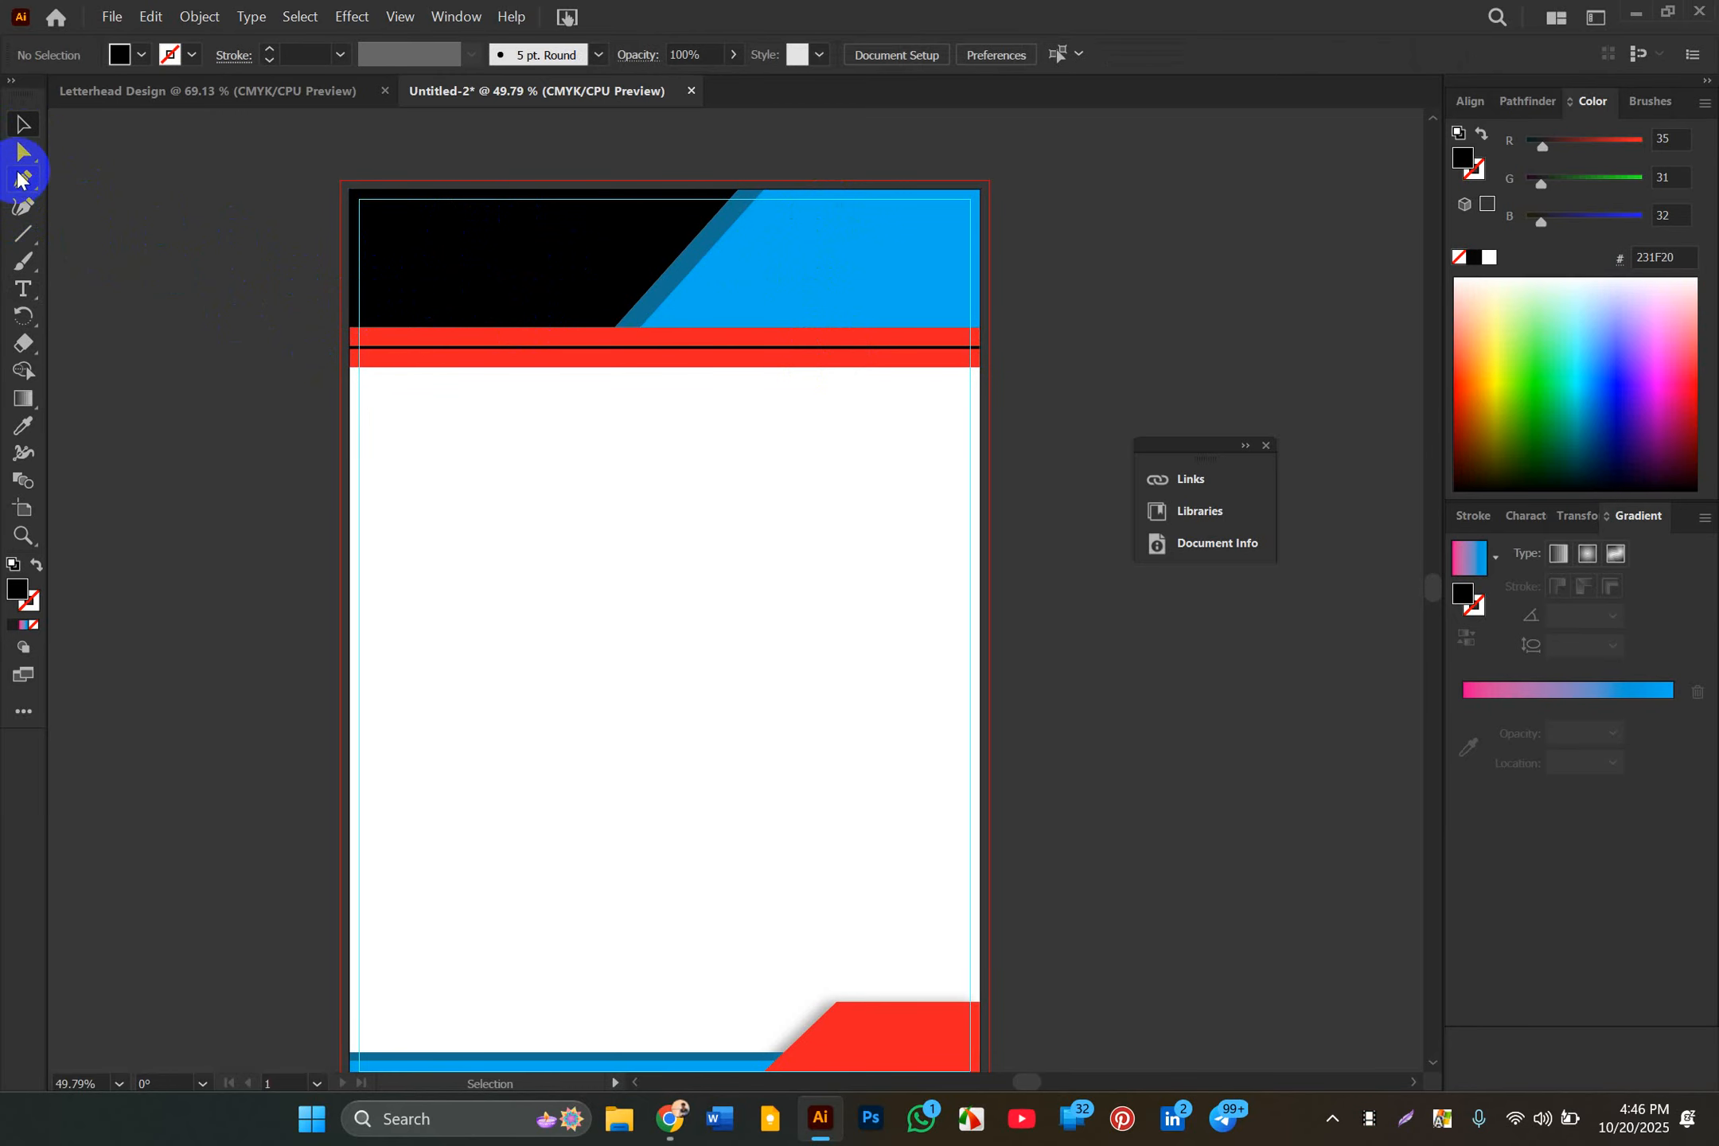
pyautogui.click(24, 291)
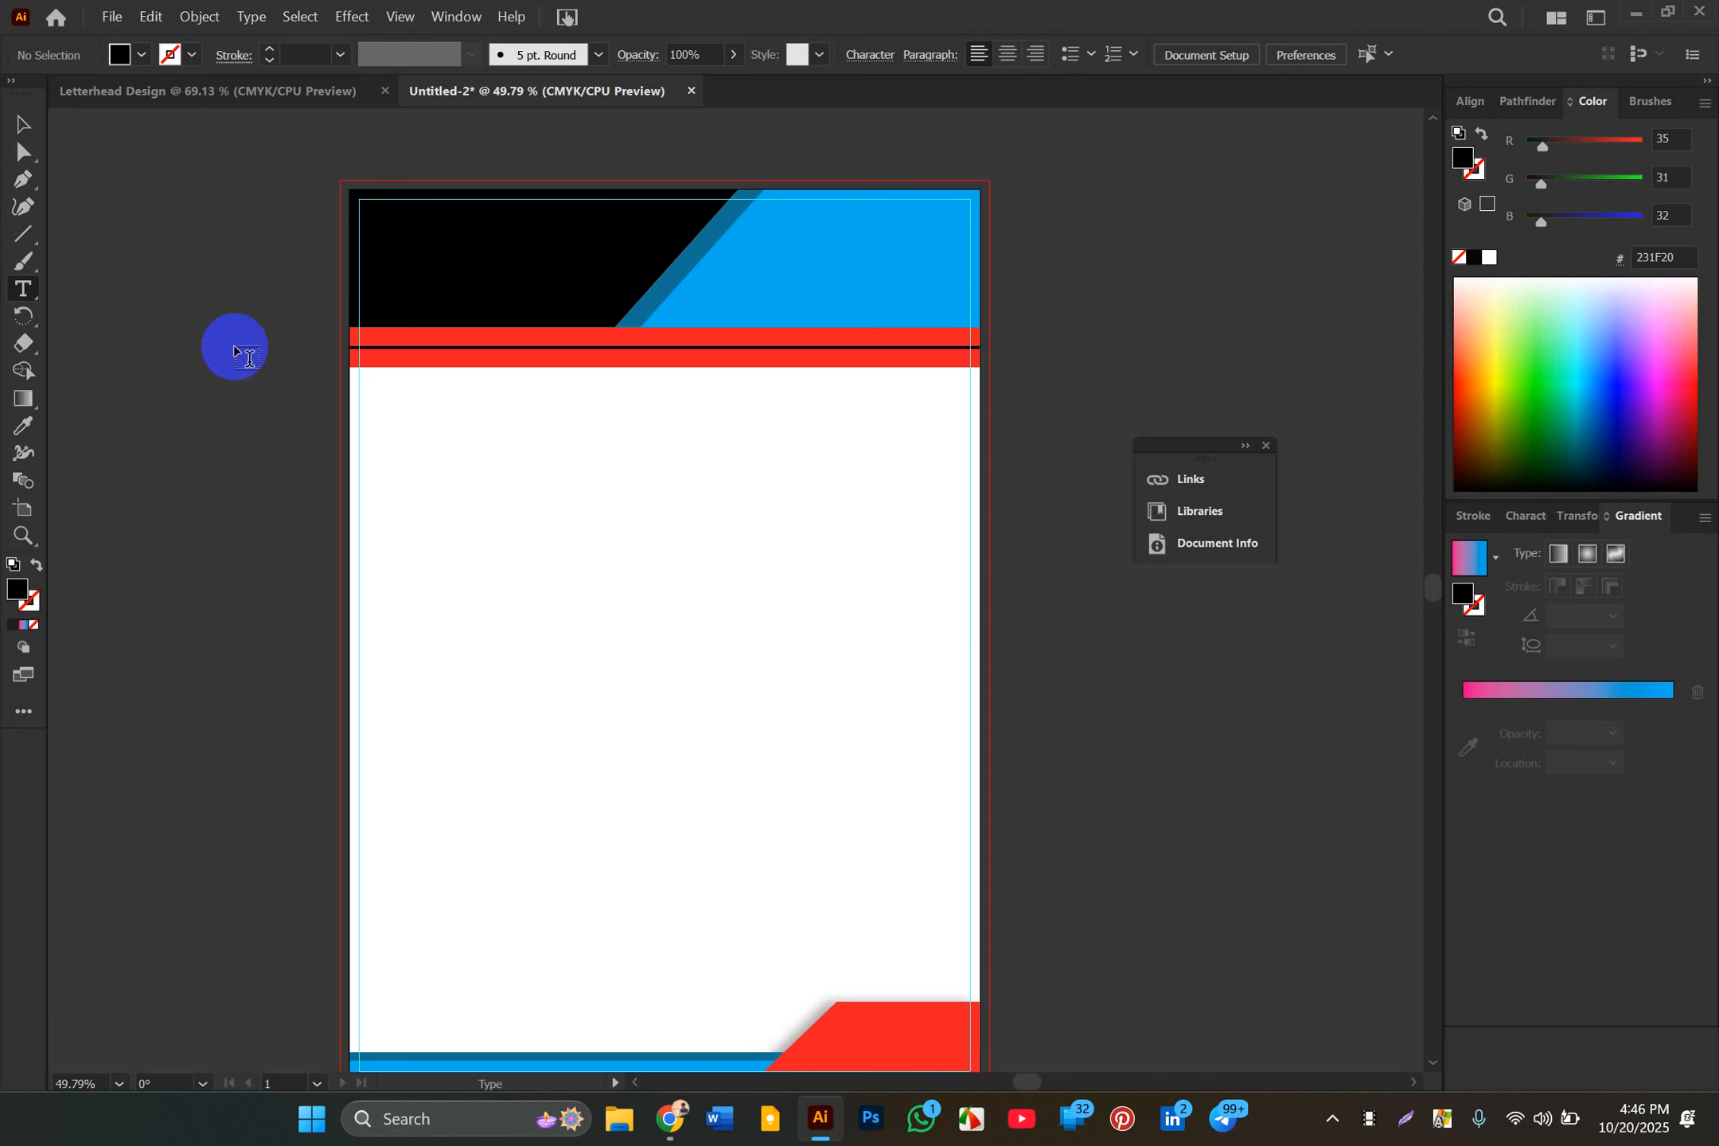
pyautogui.click(230, 347)
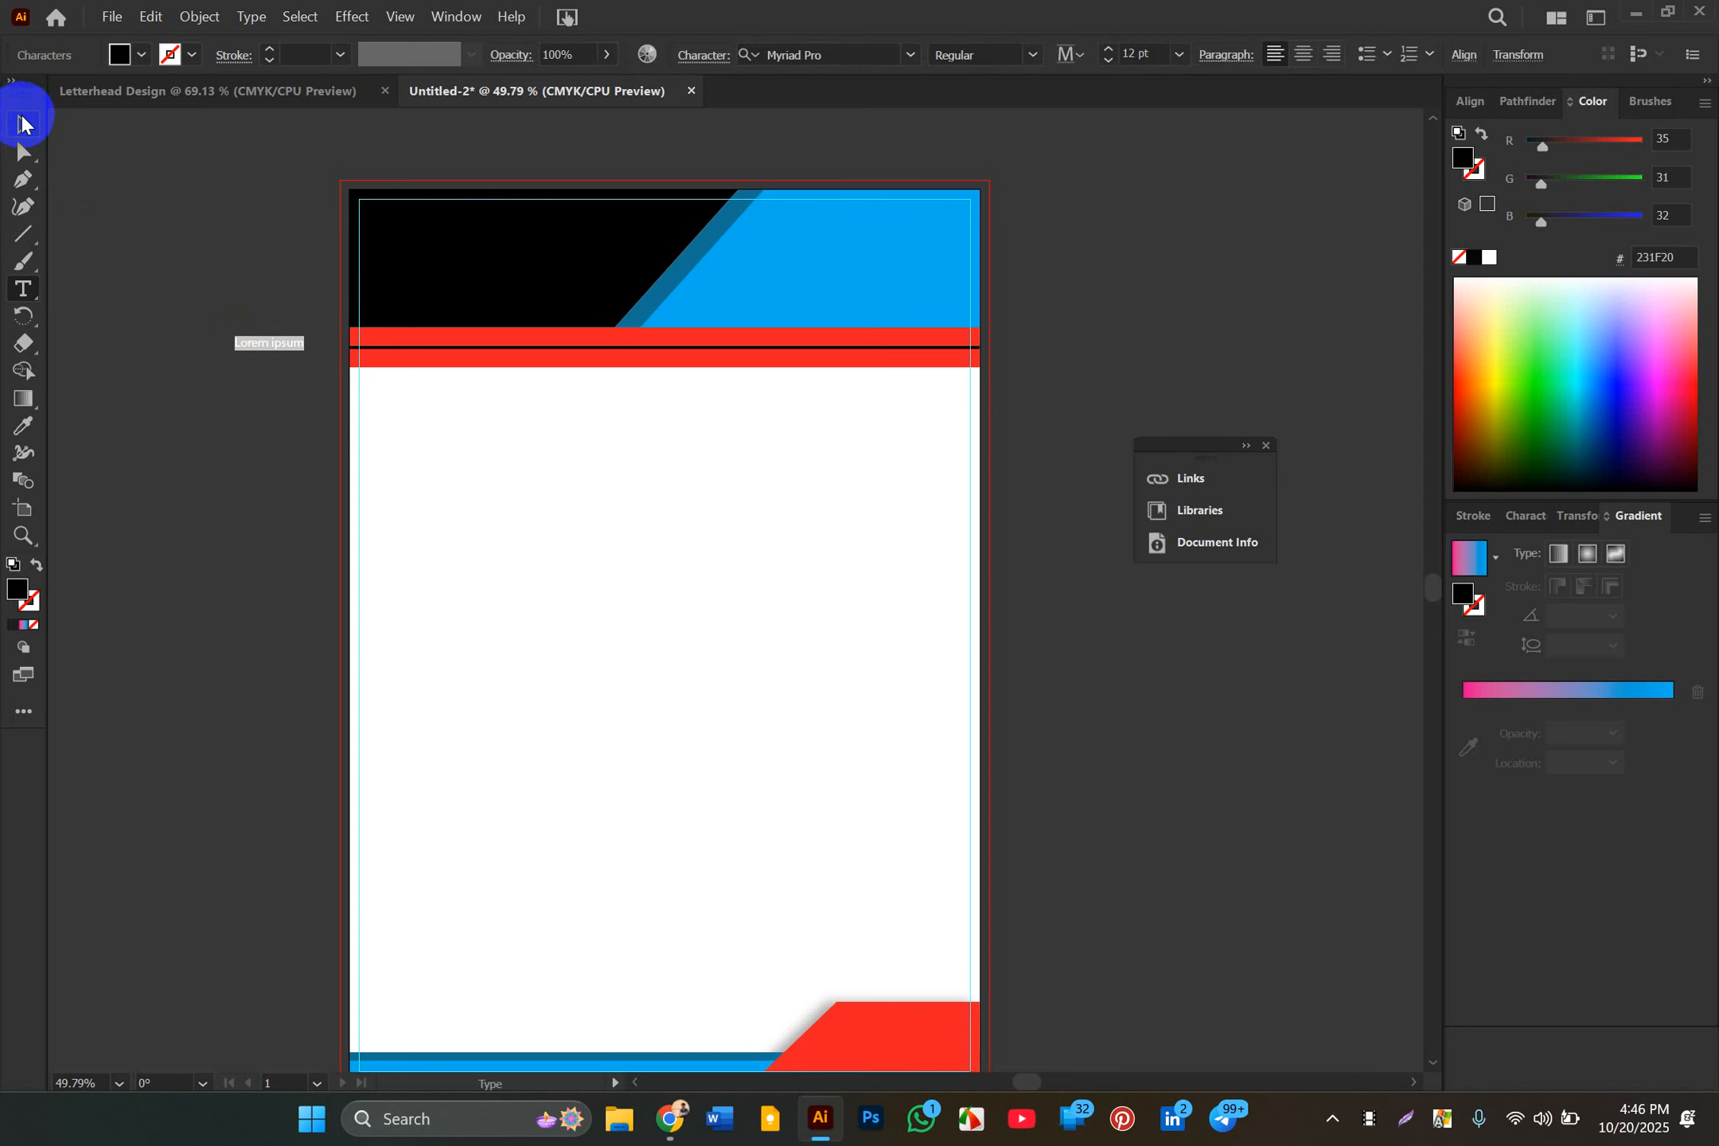
pyautogui.click(22, 124)
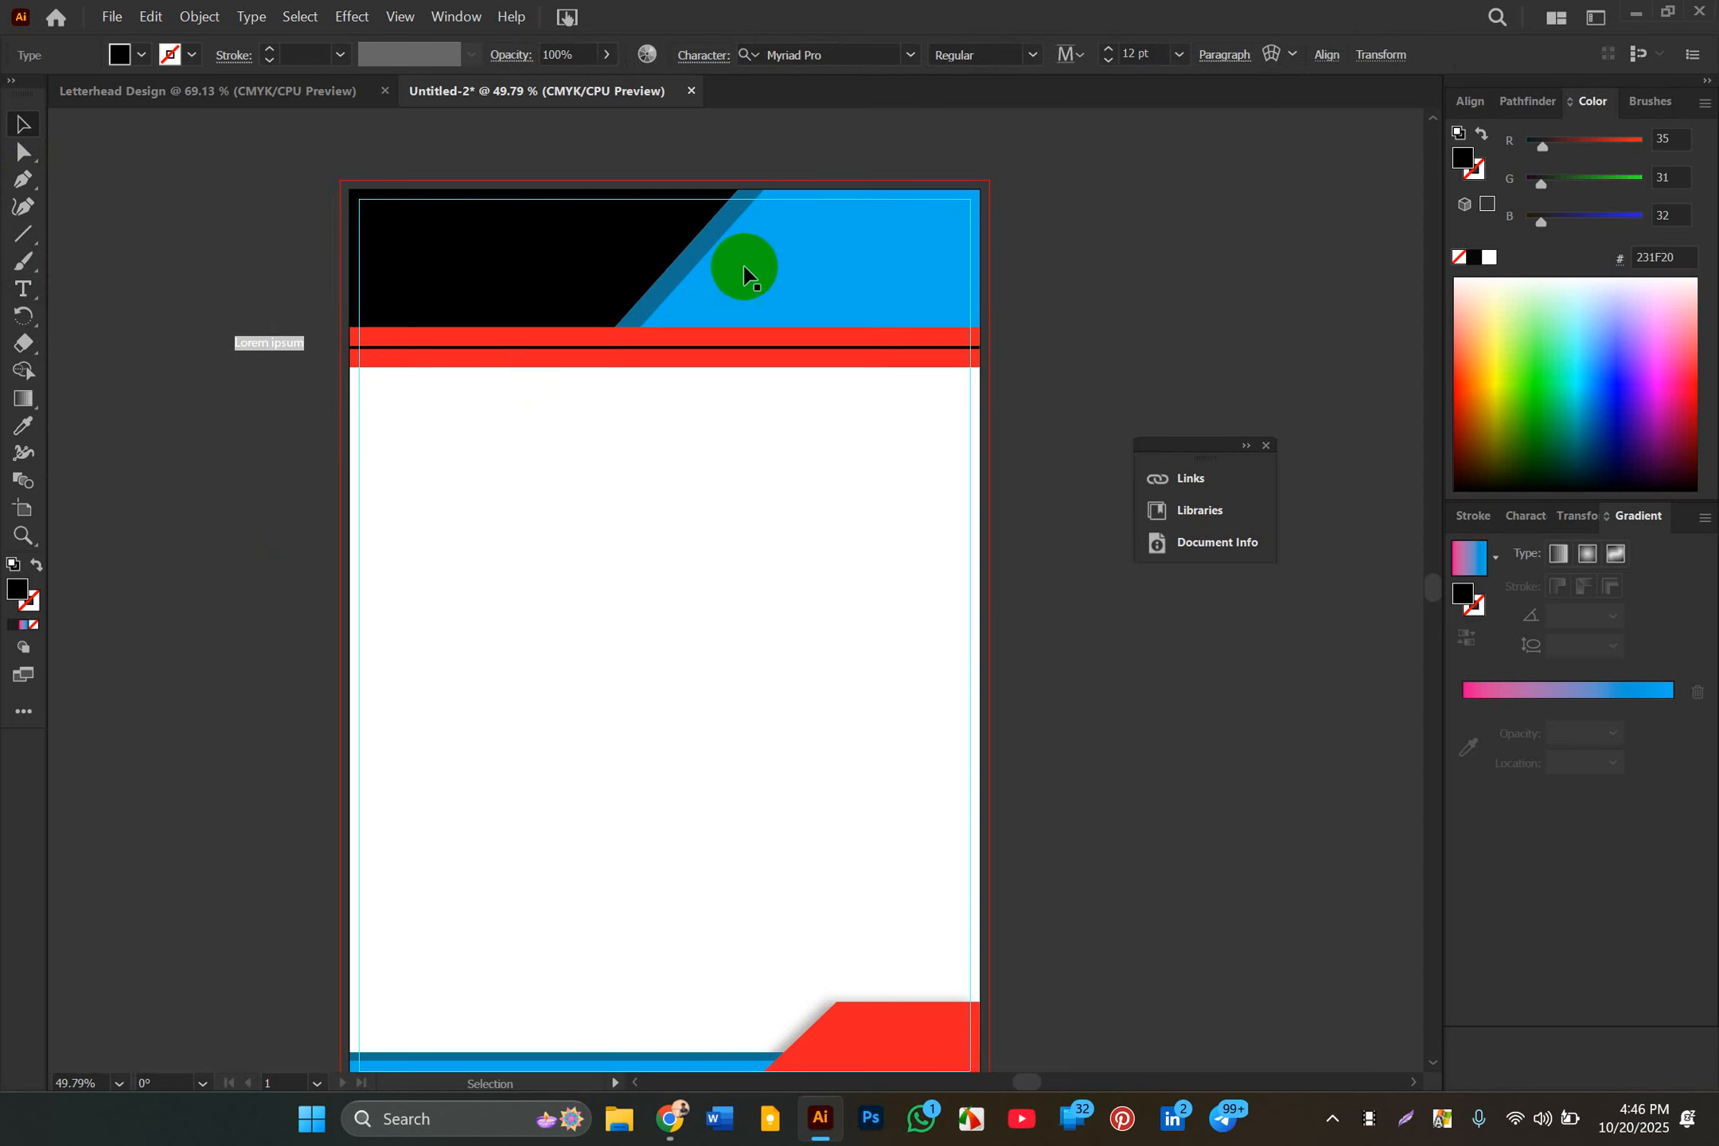
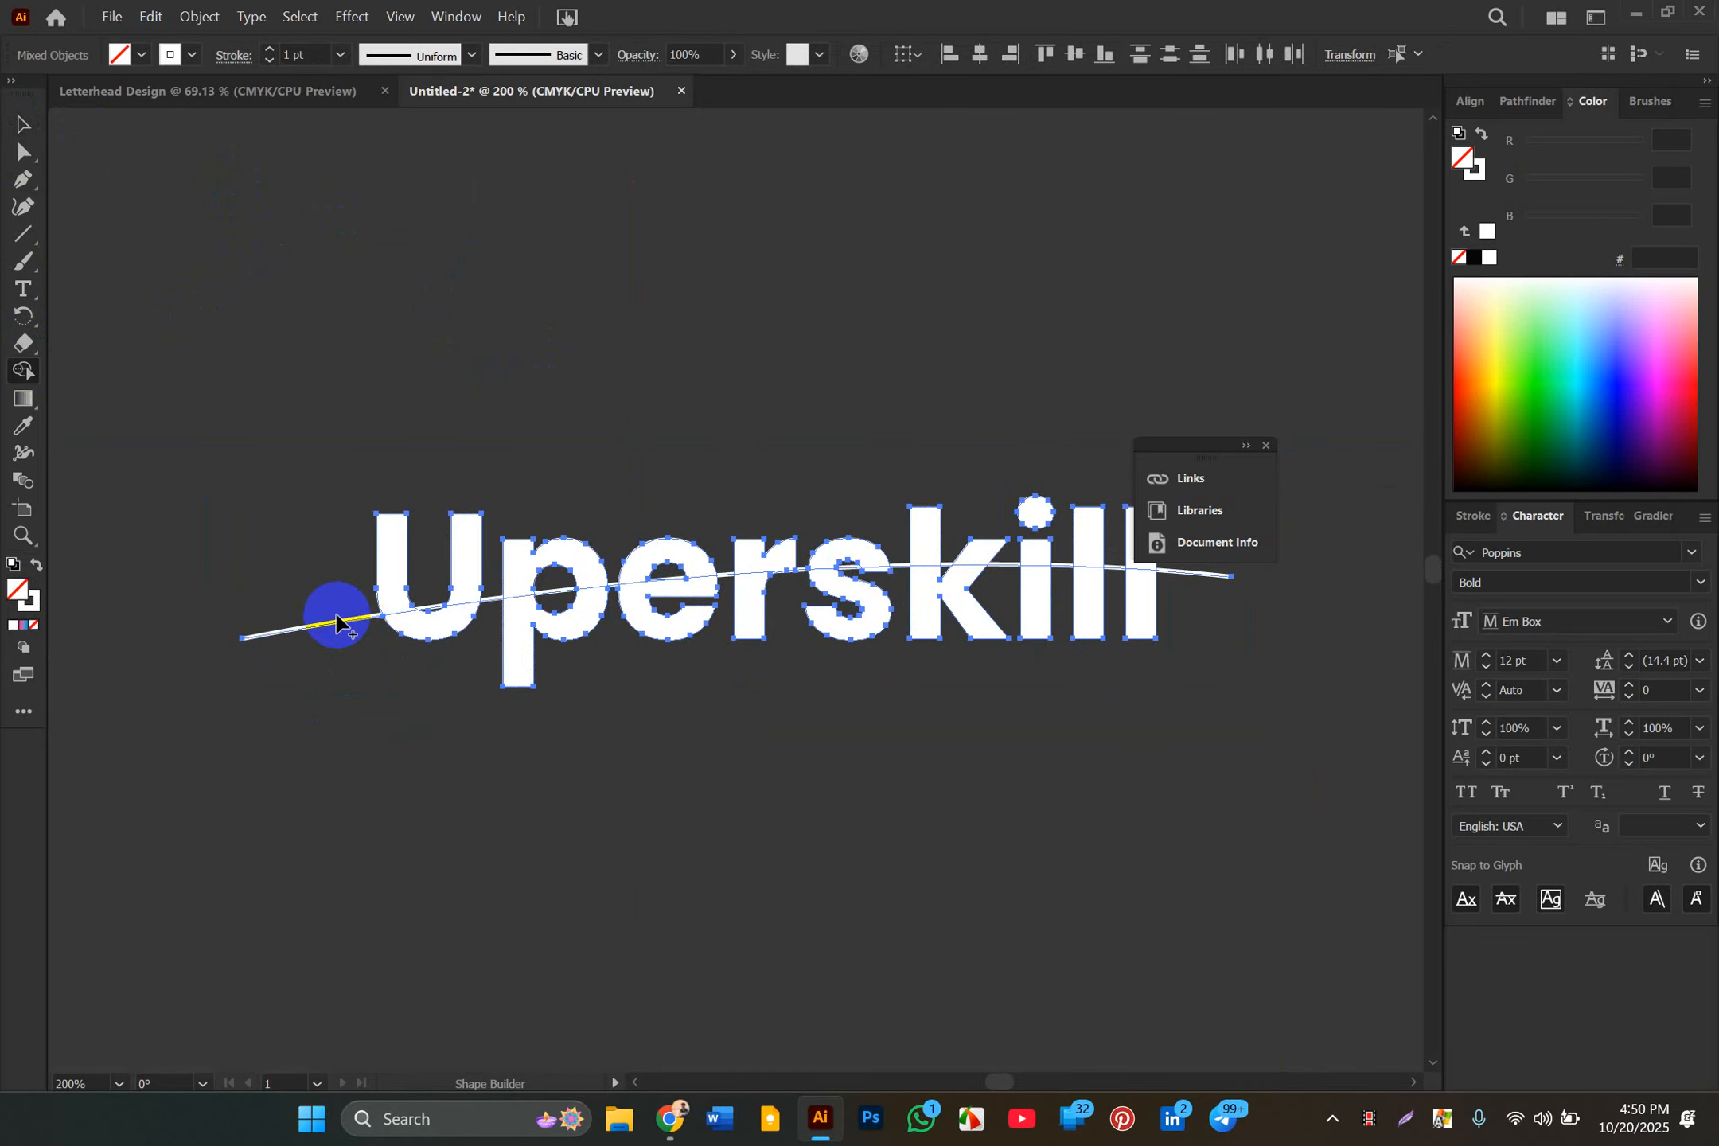
# Step: Try to trim the curved line's overhanging ends beside the Uperskill lettering with Shape Builder, and restore the full line
pyautogui.keyDown('alt'); pyautogui.click(334, 624); pyautogui.keyUp('alt')
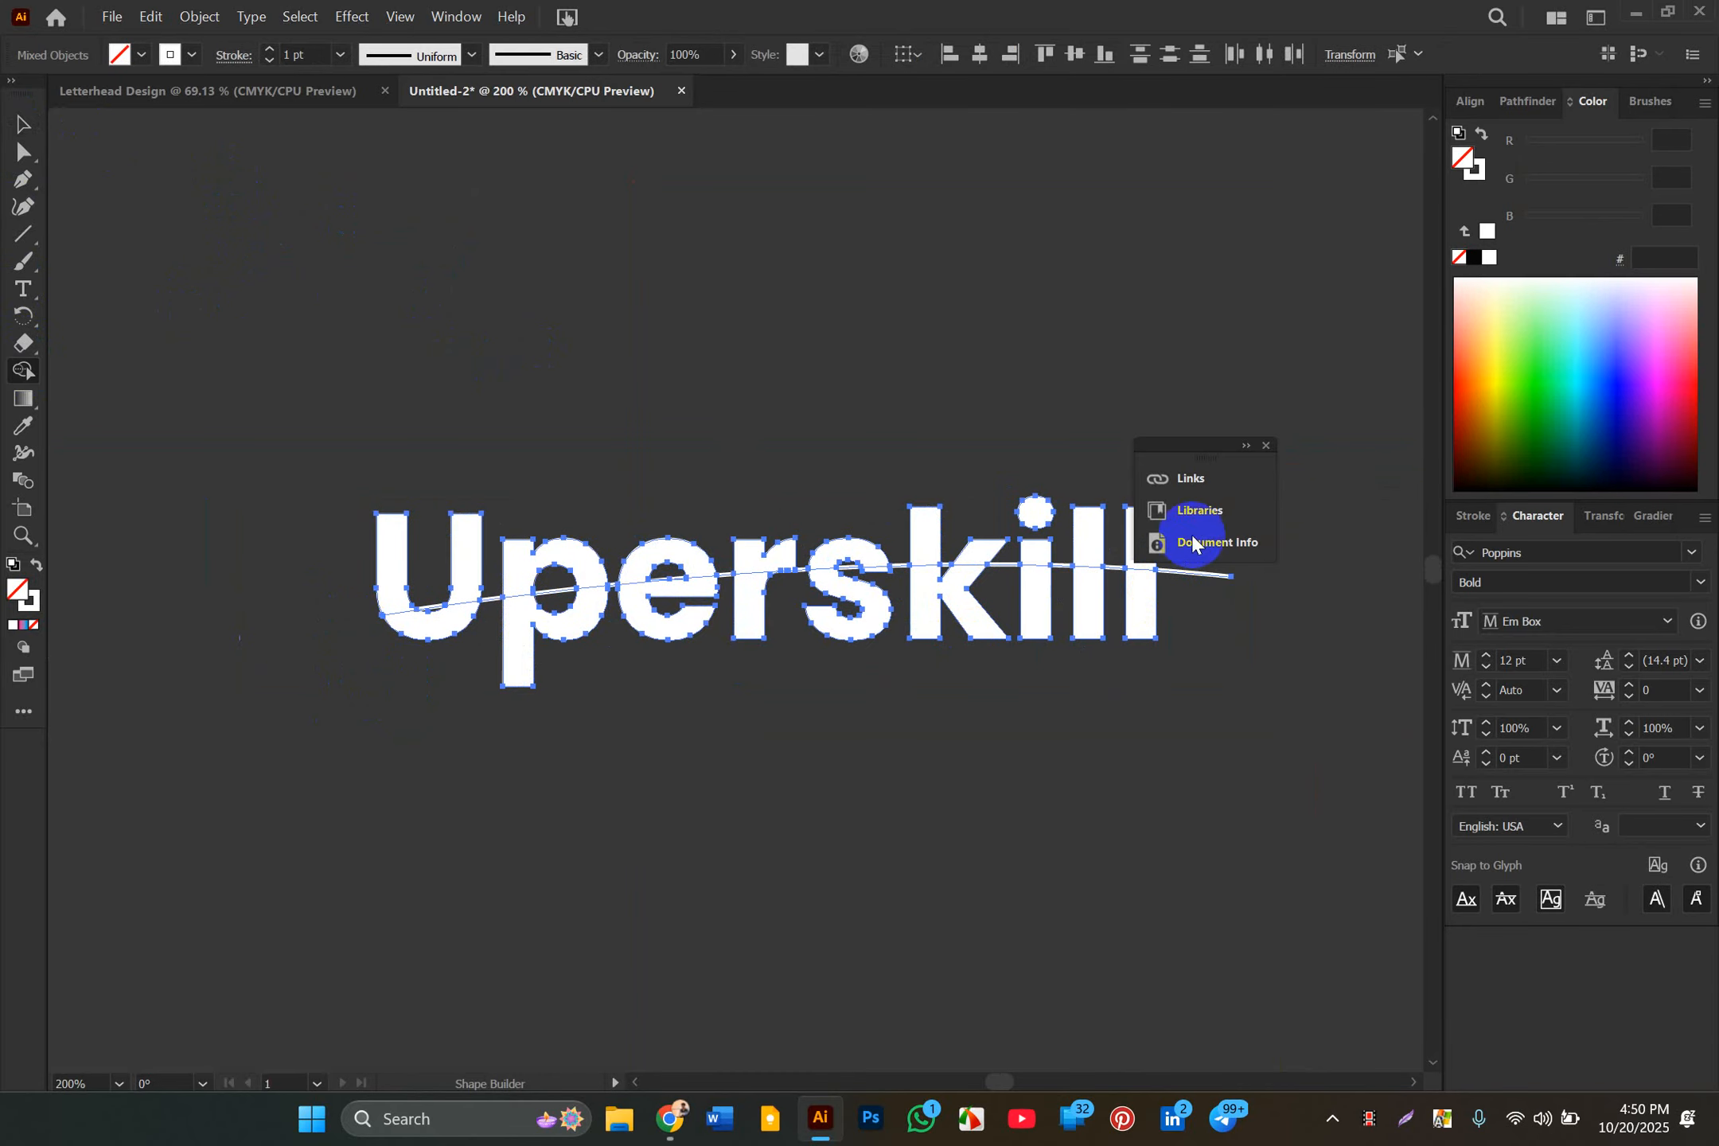
pyautogui.scroll(3, 1228, 603)
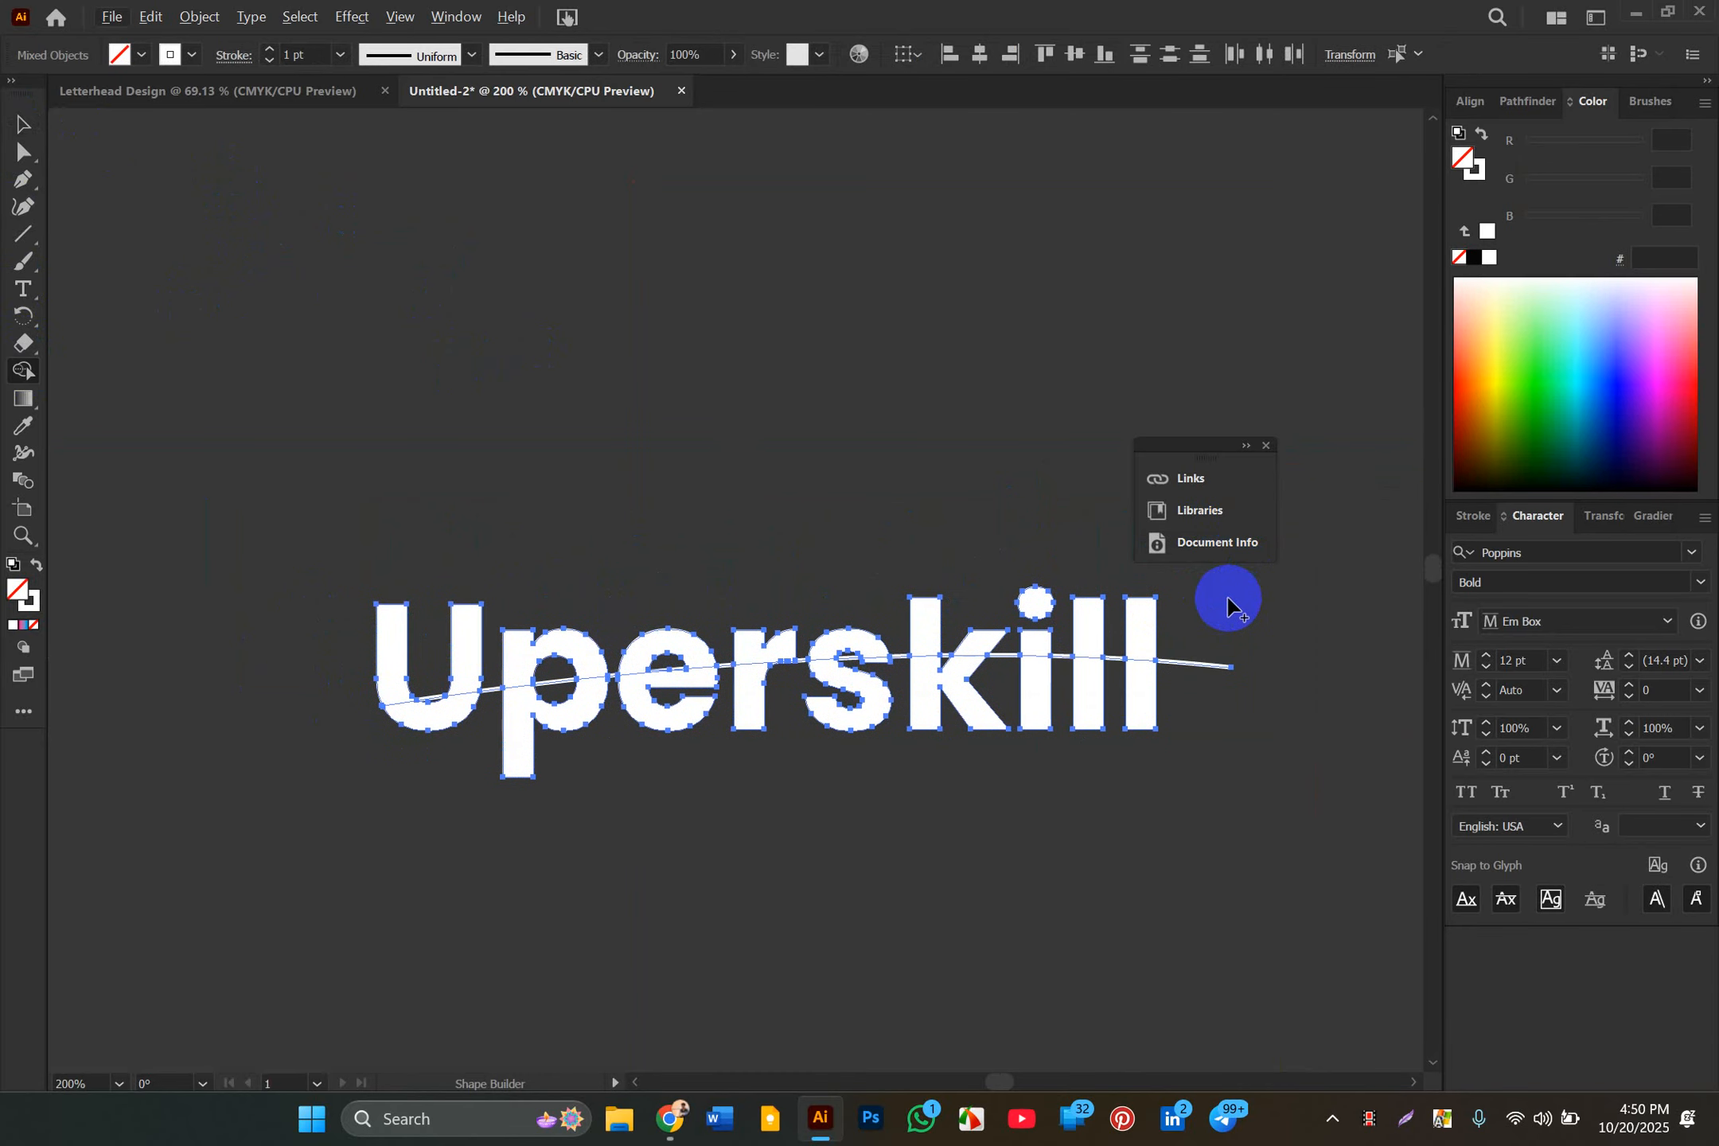
pyautogui.moveTo(1208, 645); pyautogui.dragTo(1202, 708)
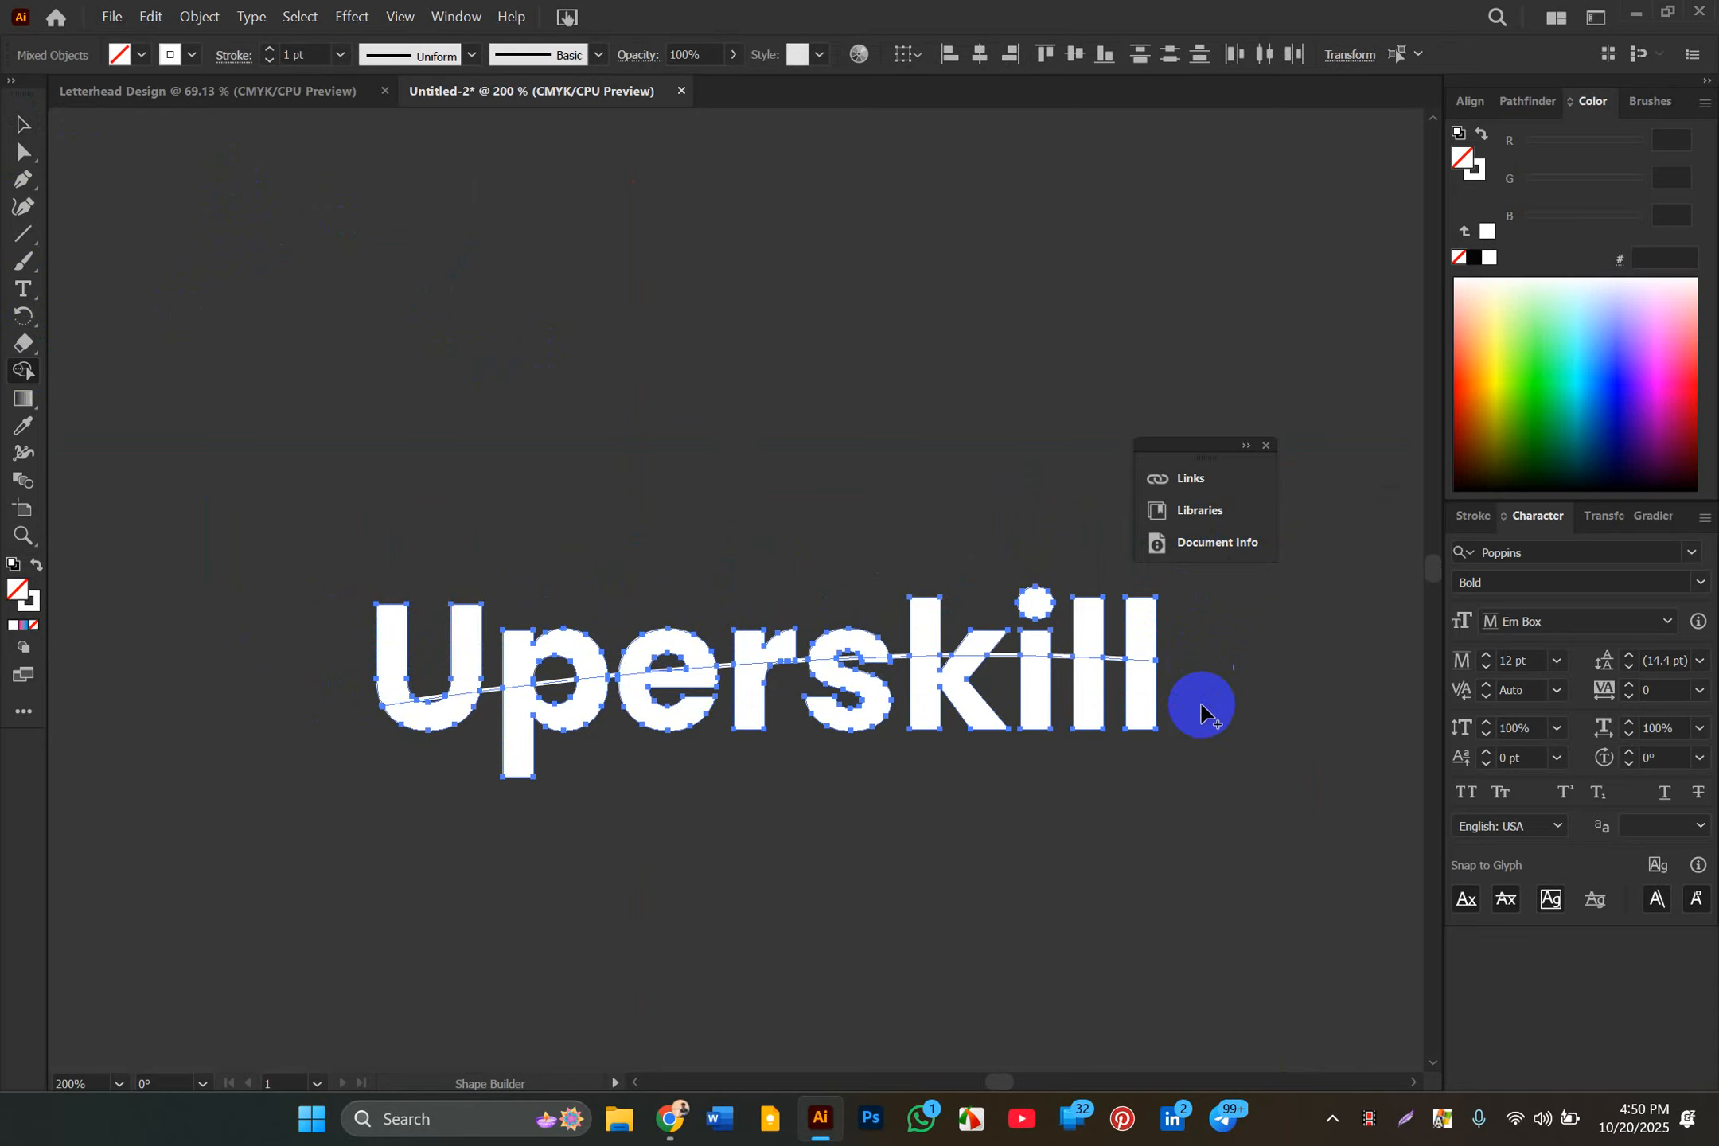
pyautogui.click(20, 126)
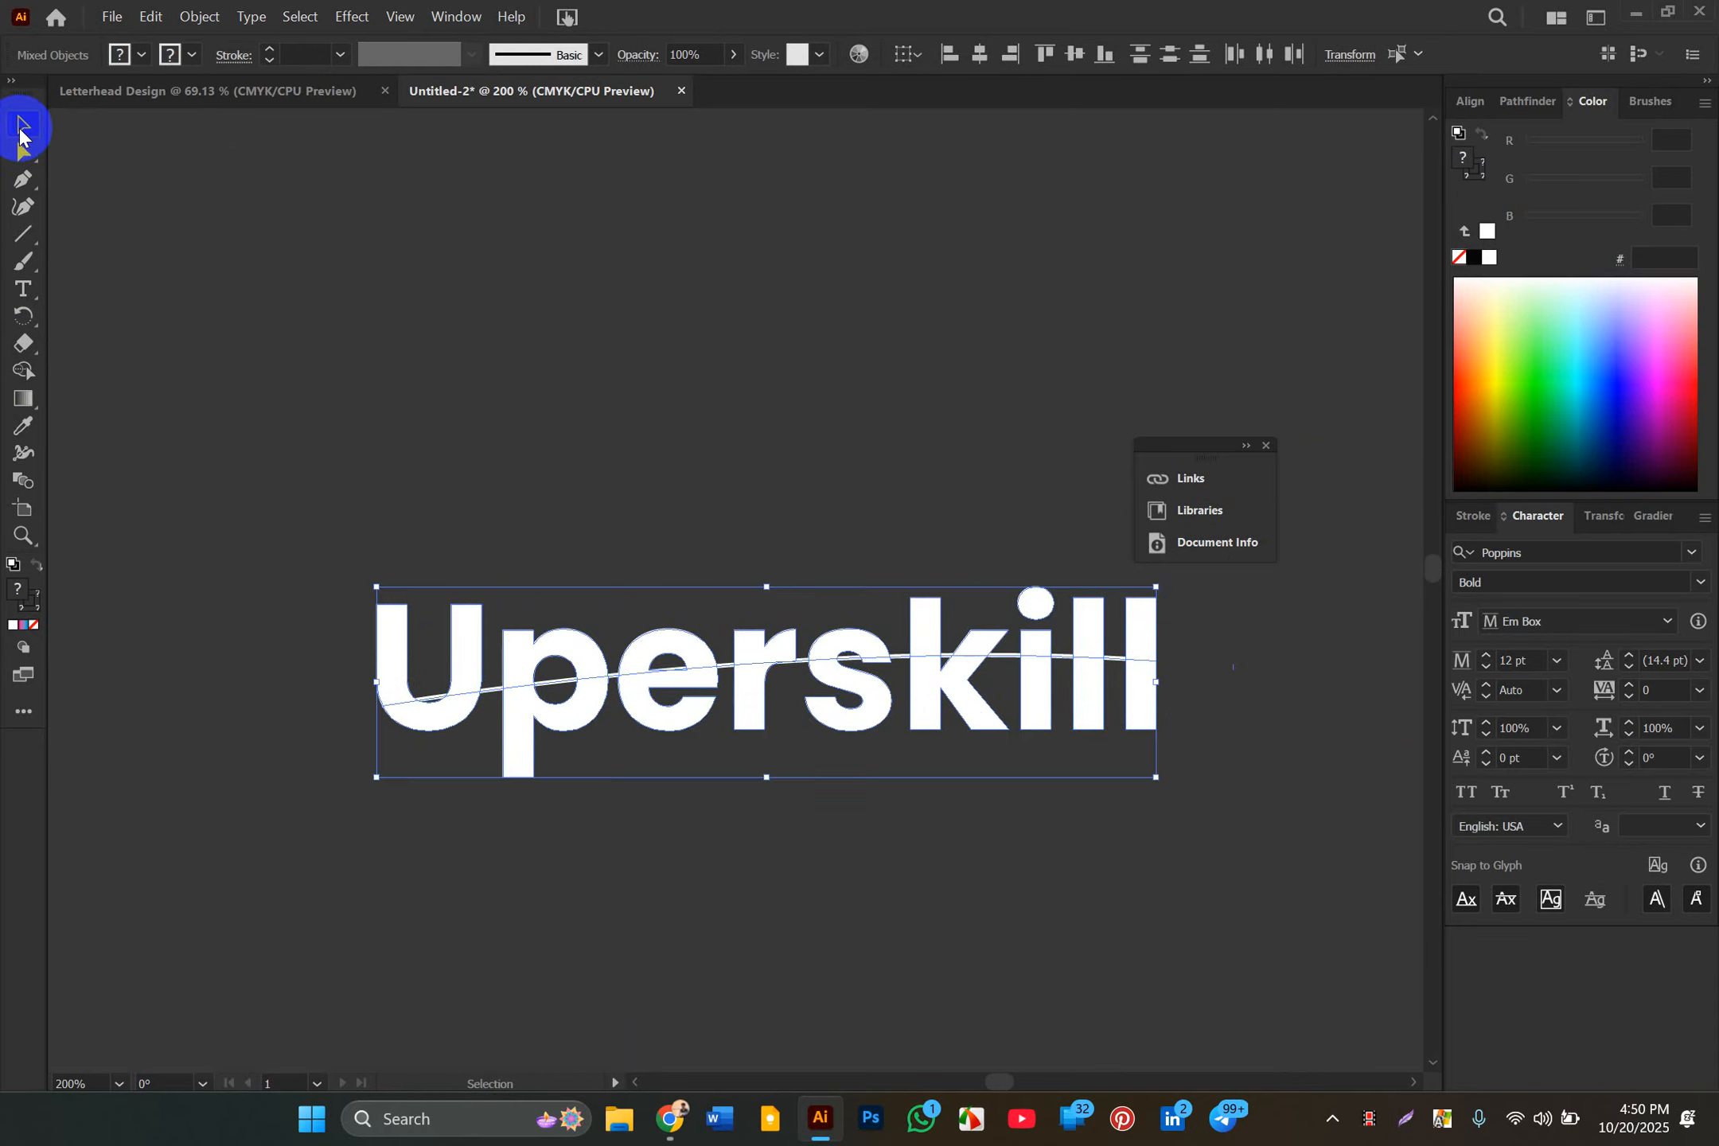
pyautogui.press('a')
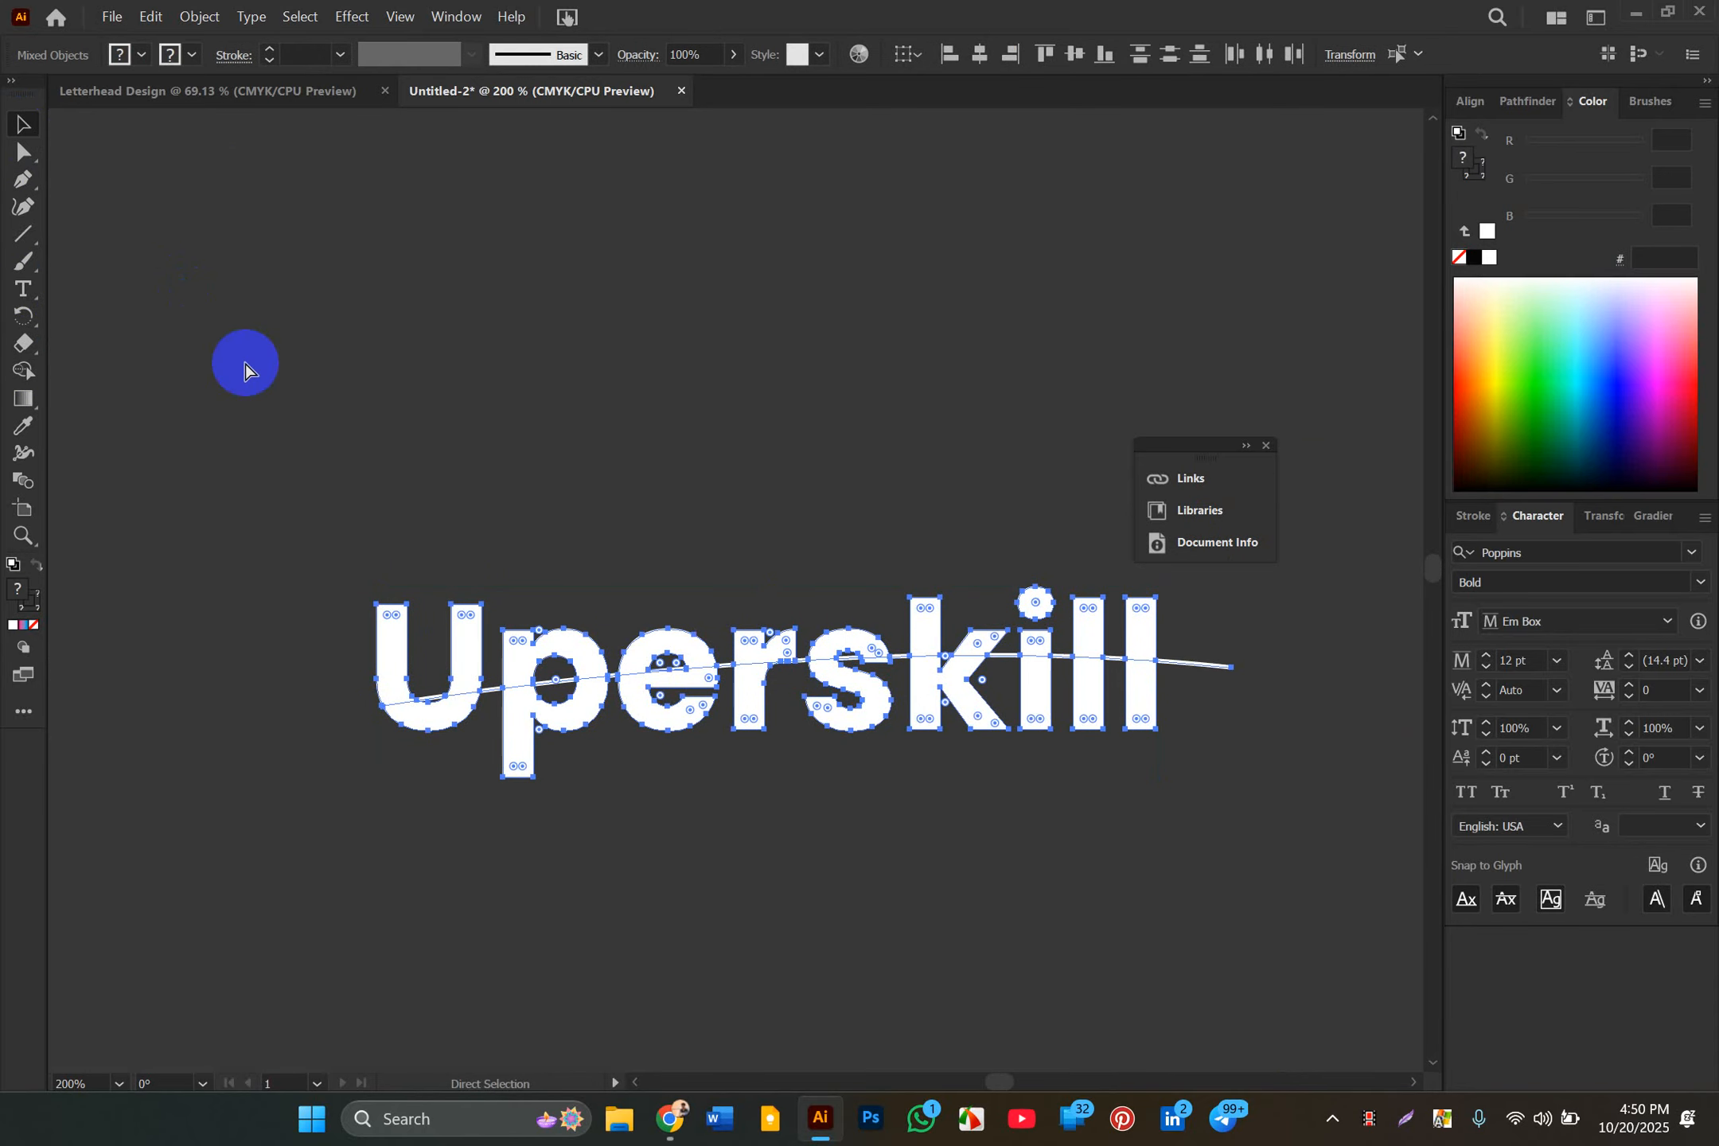
pyautogui.press('v')
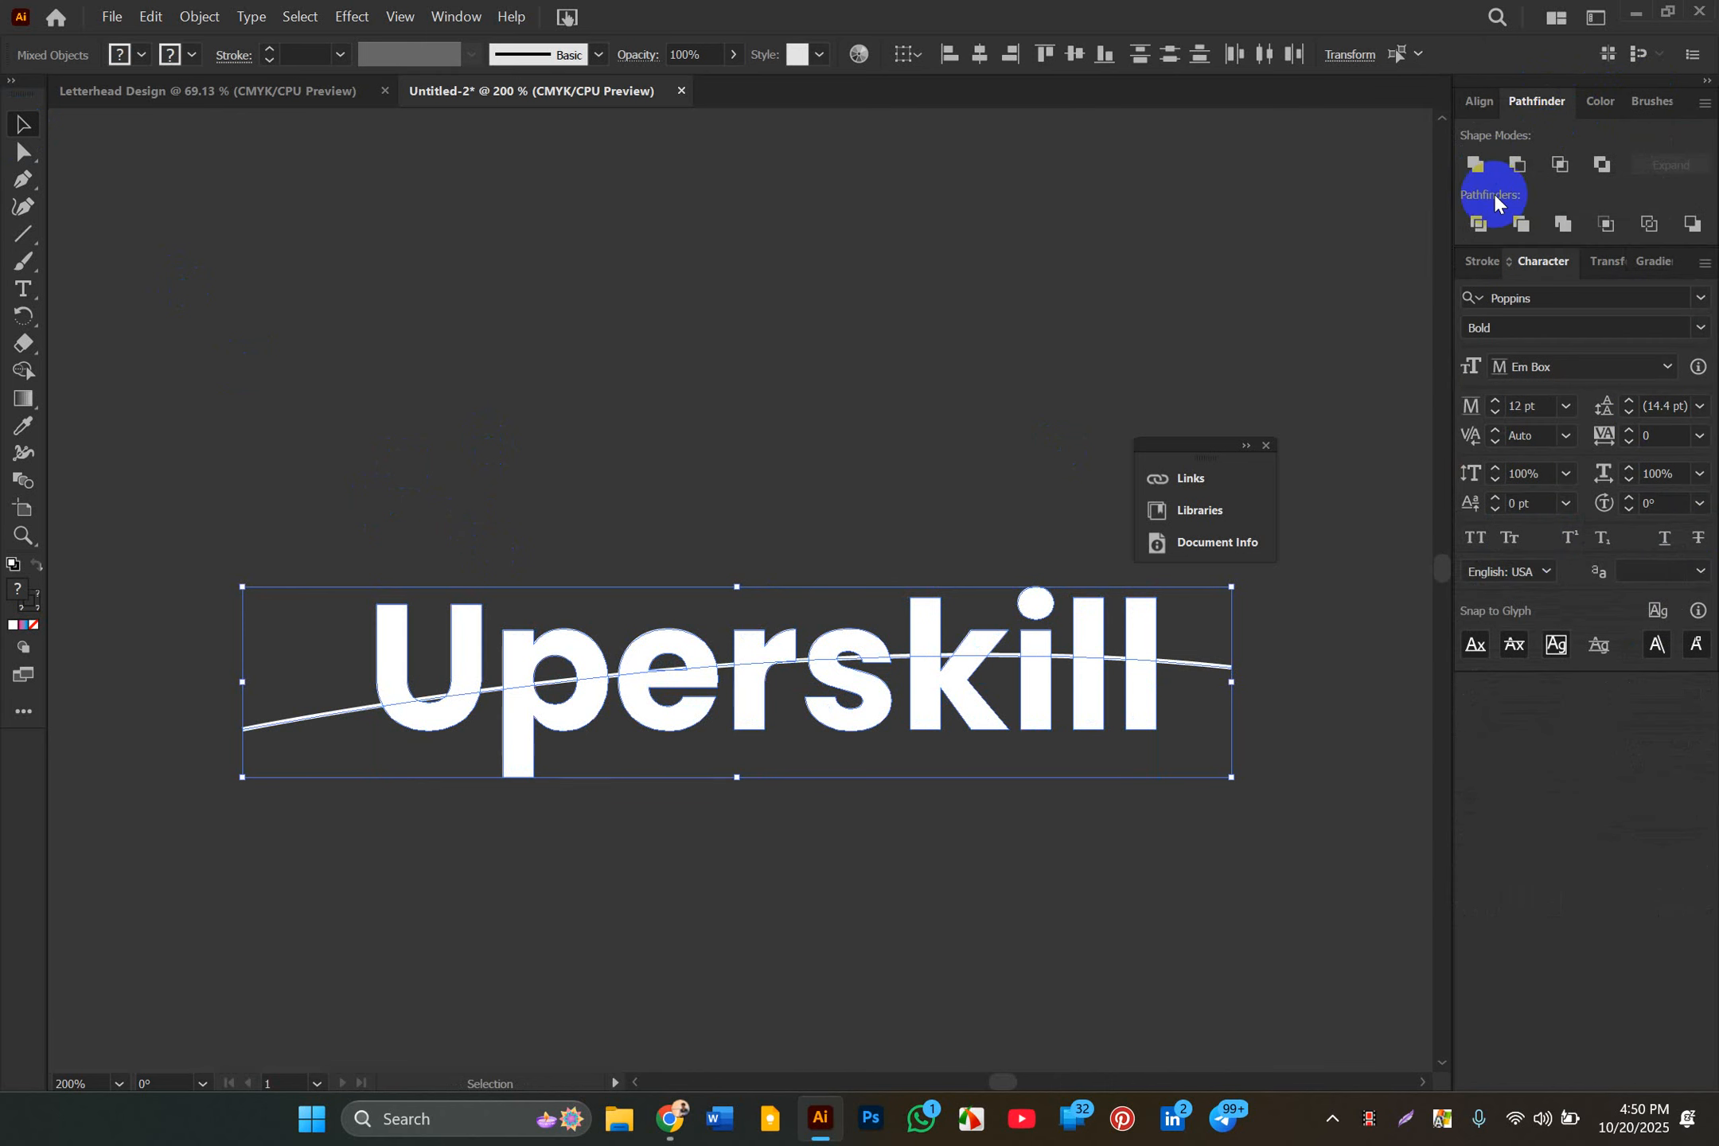
# Step: Divide the outlined Uperskill lettering along the curved line with the Pathfinder Divide operation
pyautogui.press('F5')
pyautogui.click(1481, 226)
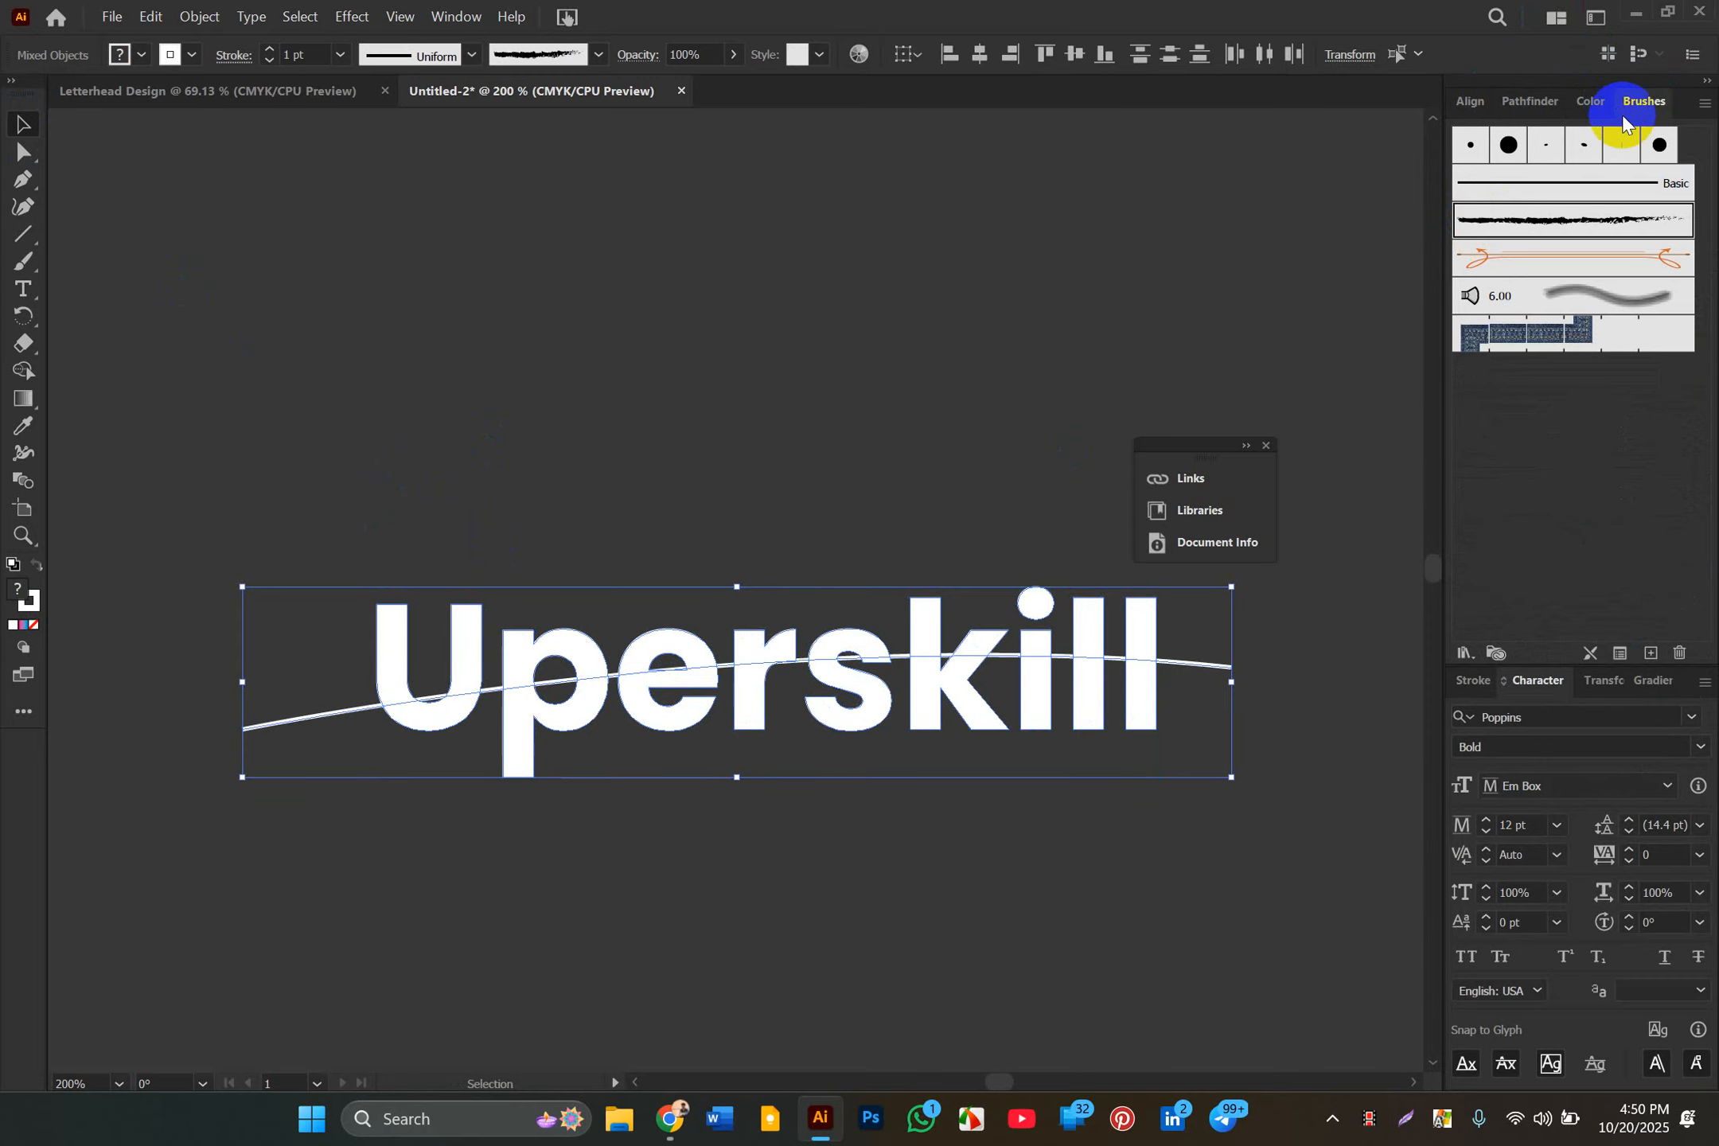
pyautogui.click(1624, 130)
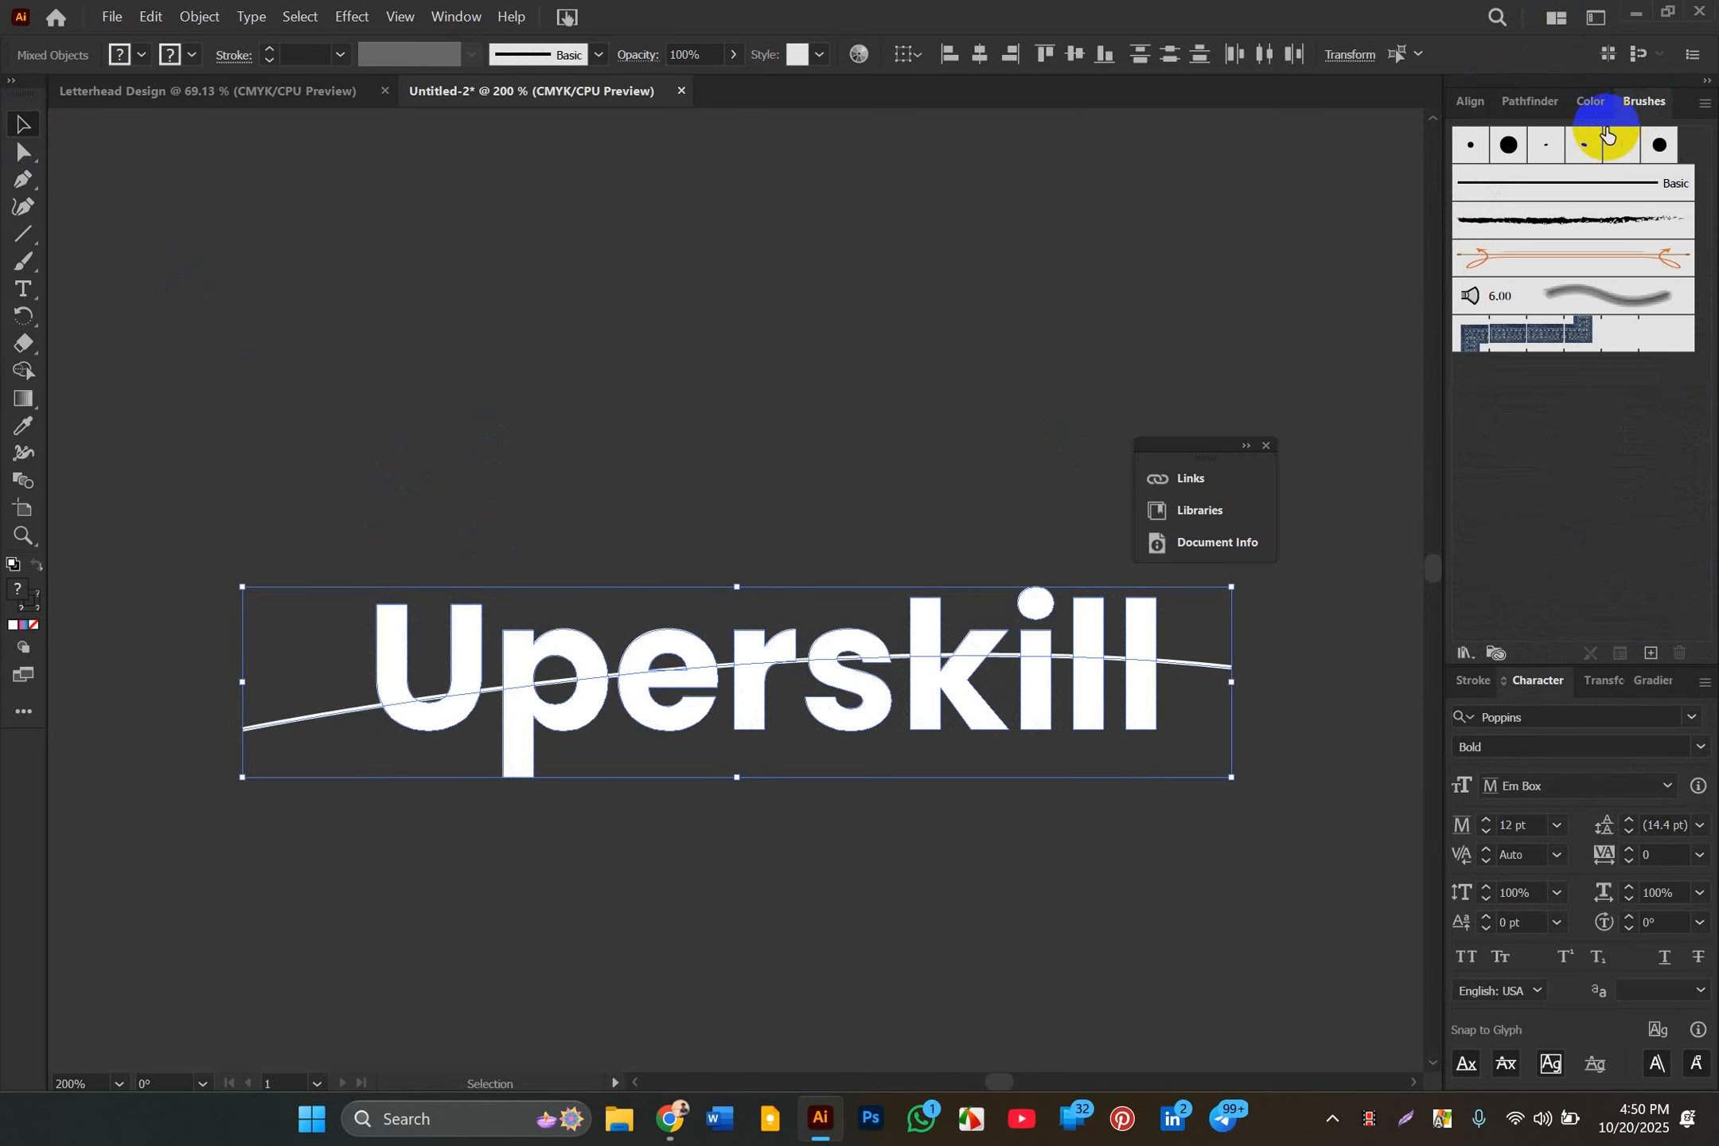
pyautogui.click(1535, 110)
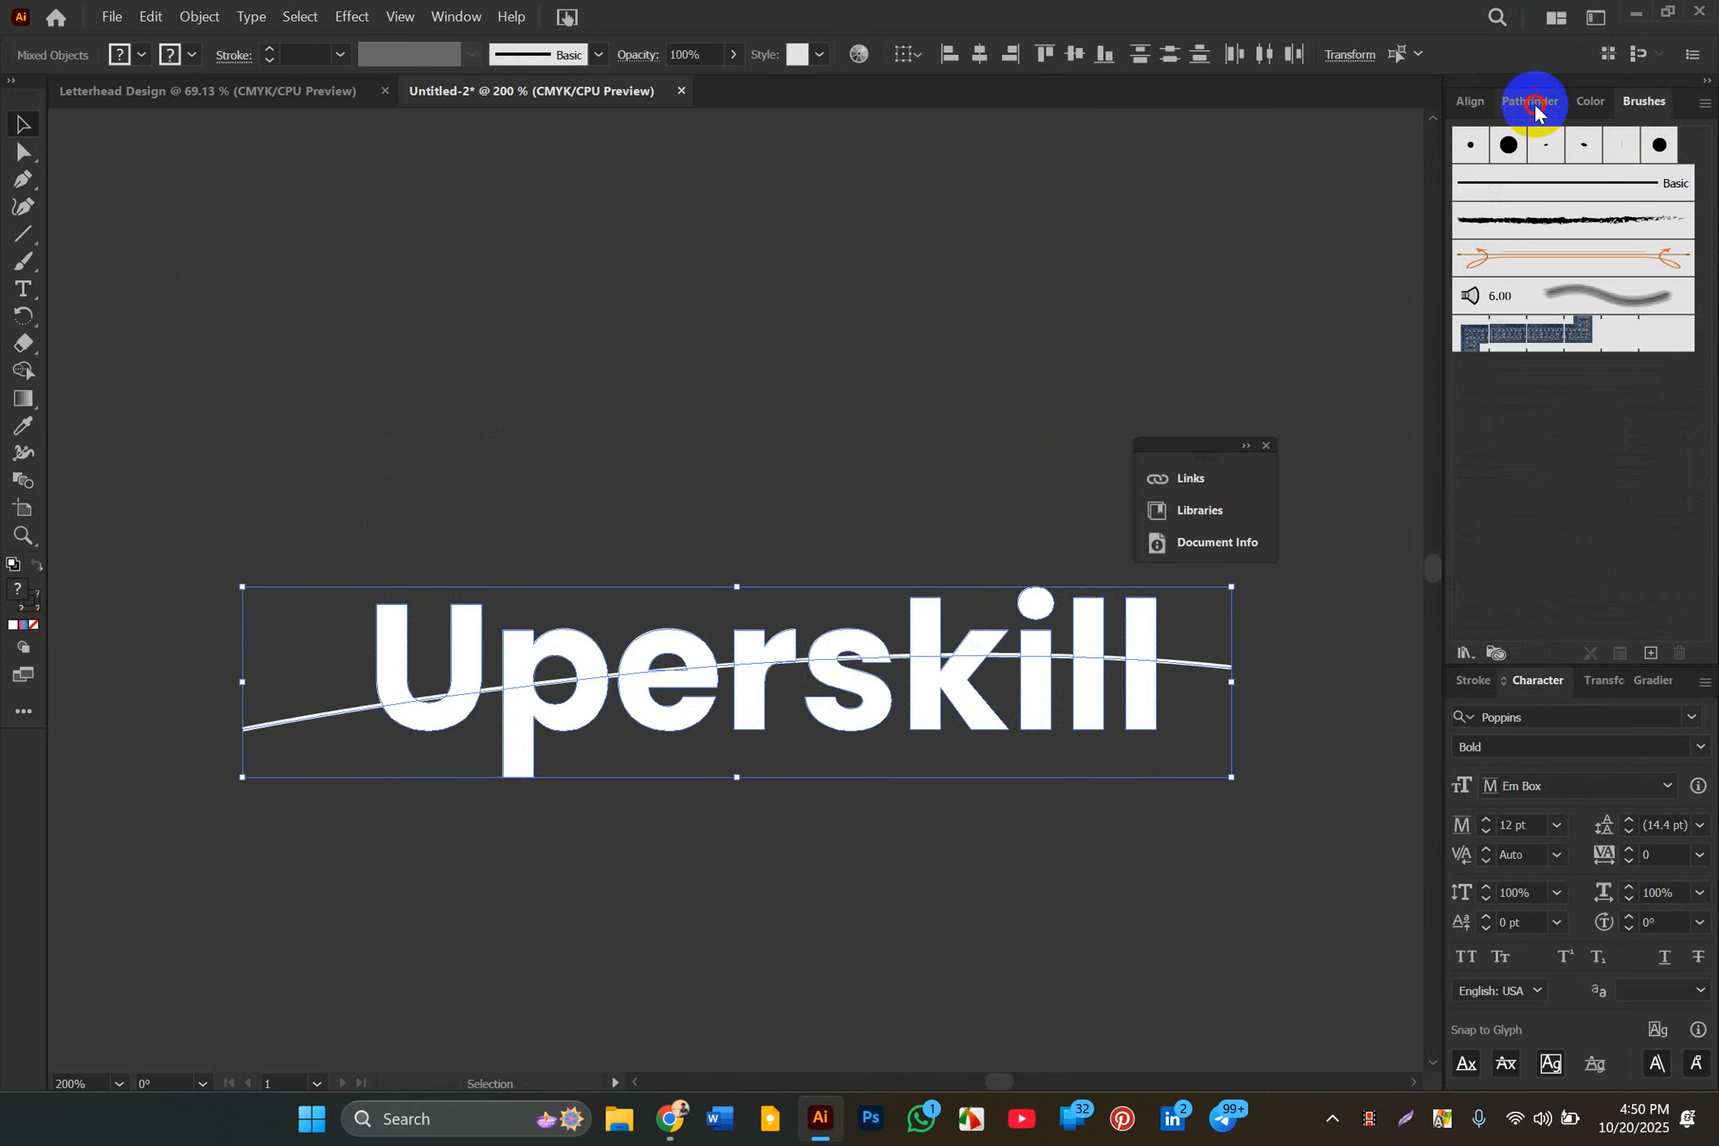
pyautogui.click(1478, 224)
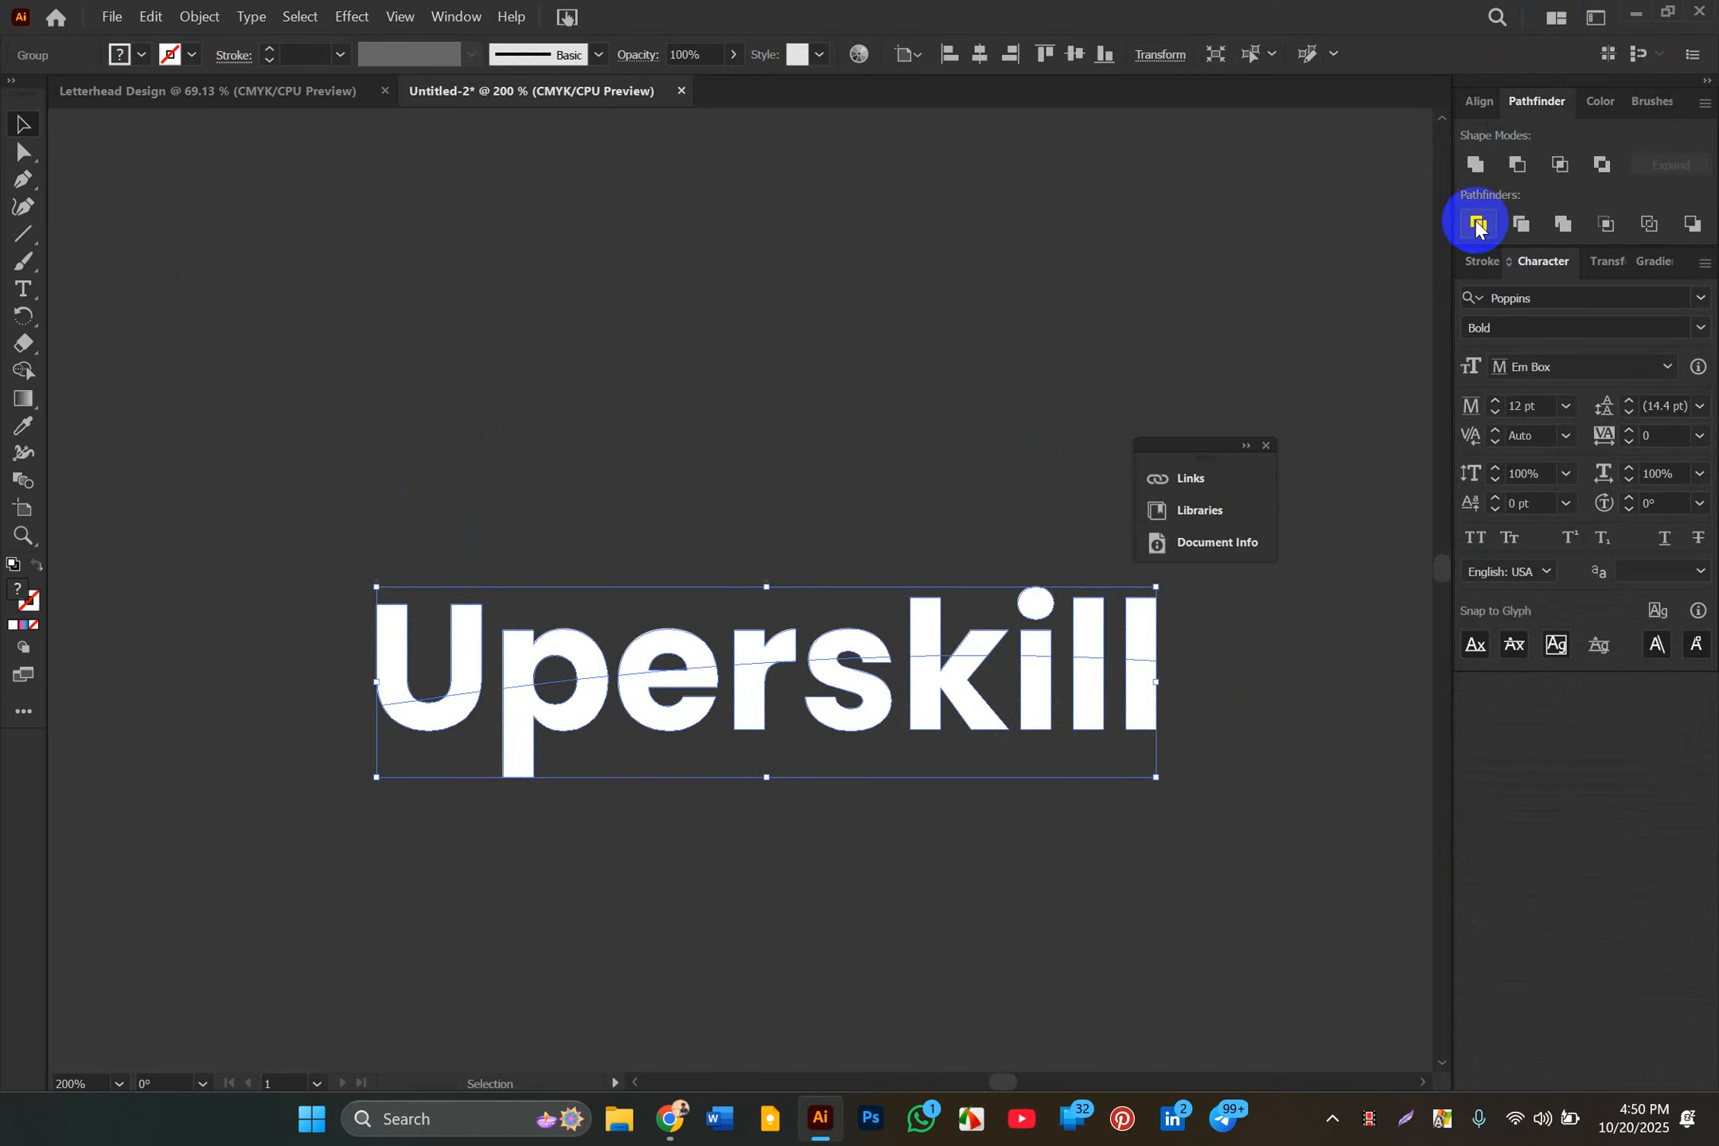
# Step: Ungroup the divided Uperskill pieces and clear the selection
pyautogui.click(460, 654)
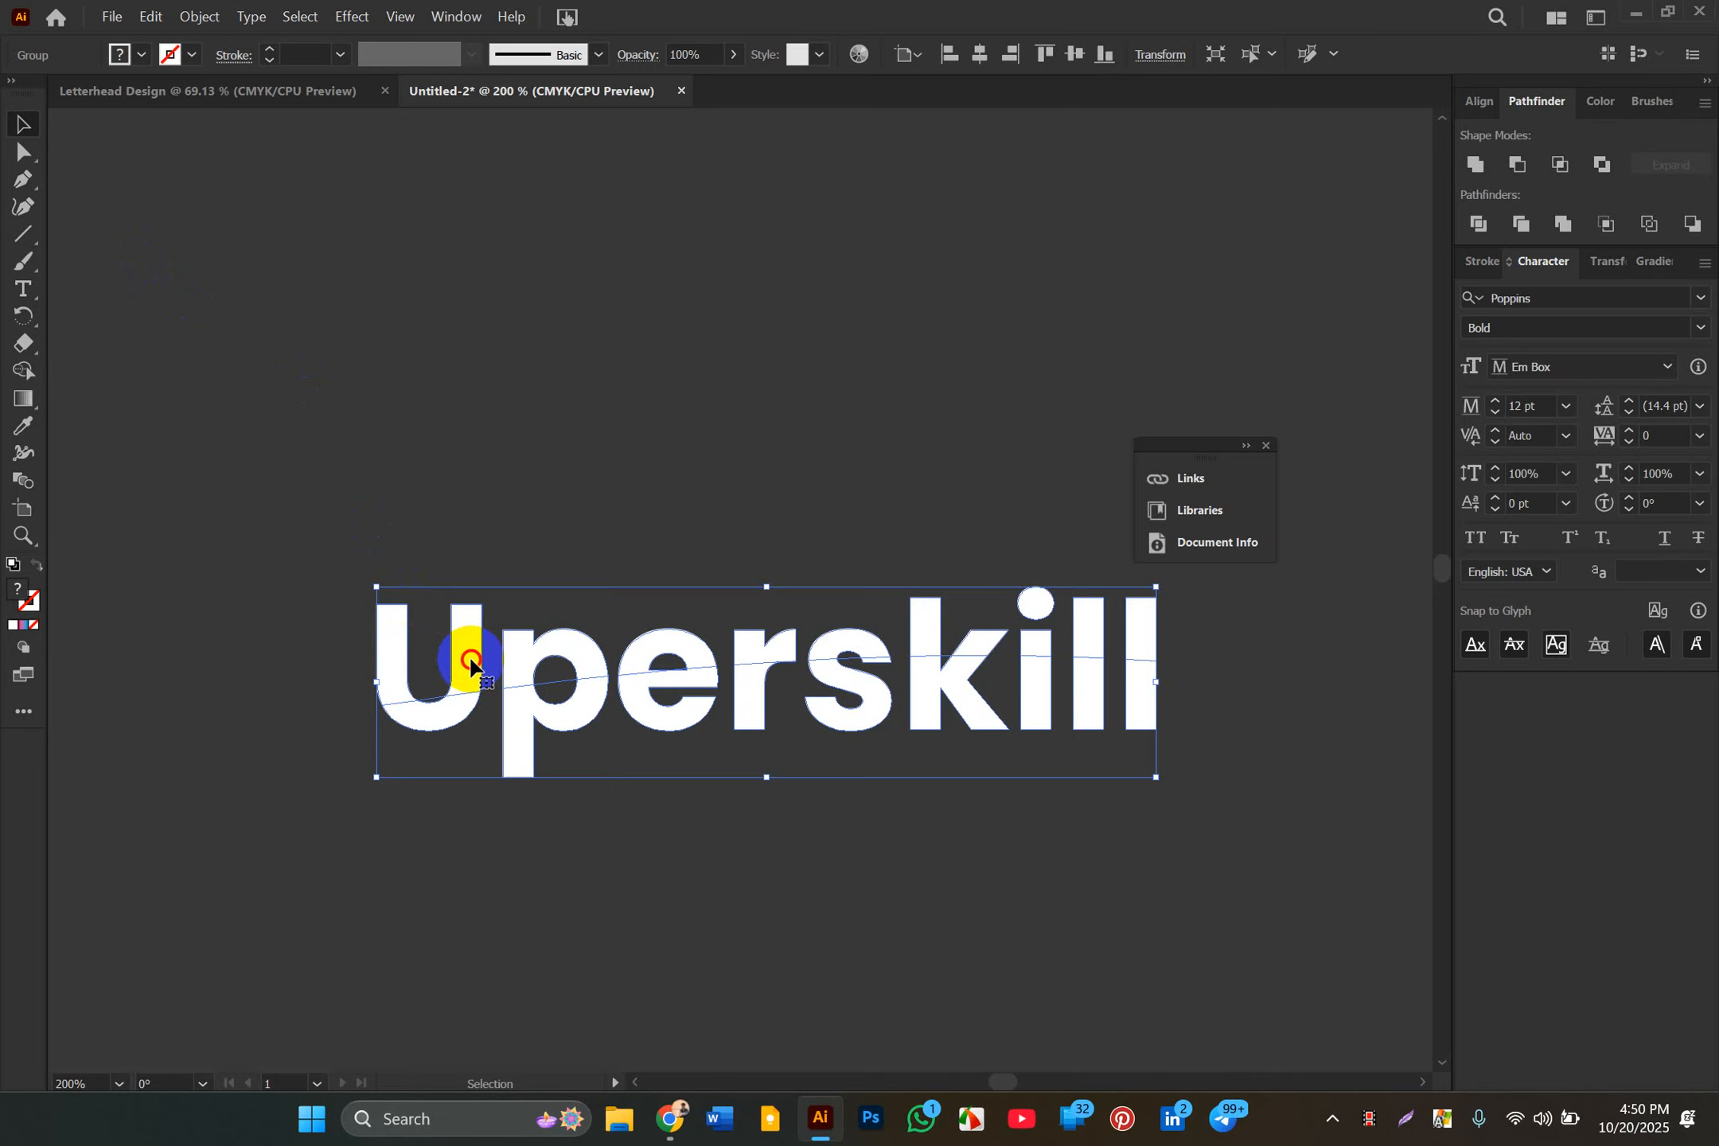
pyautogui.rightClick(469, 664)
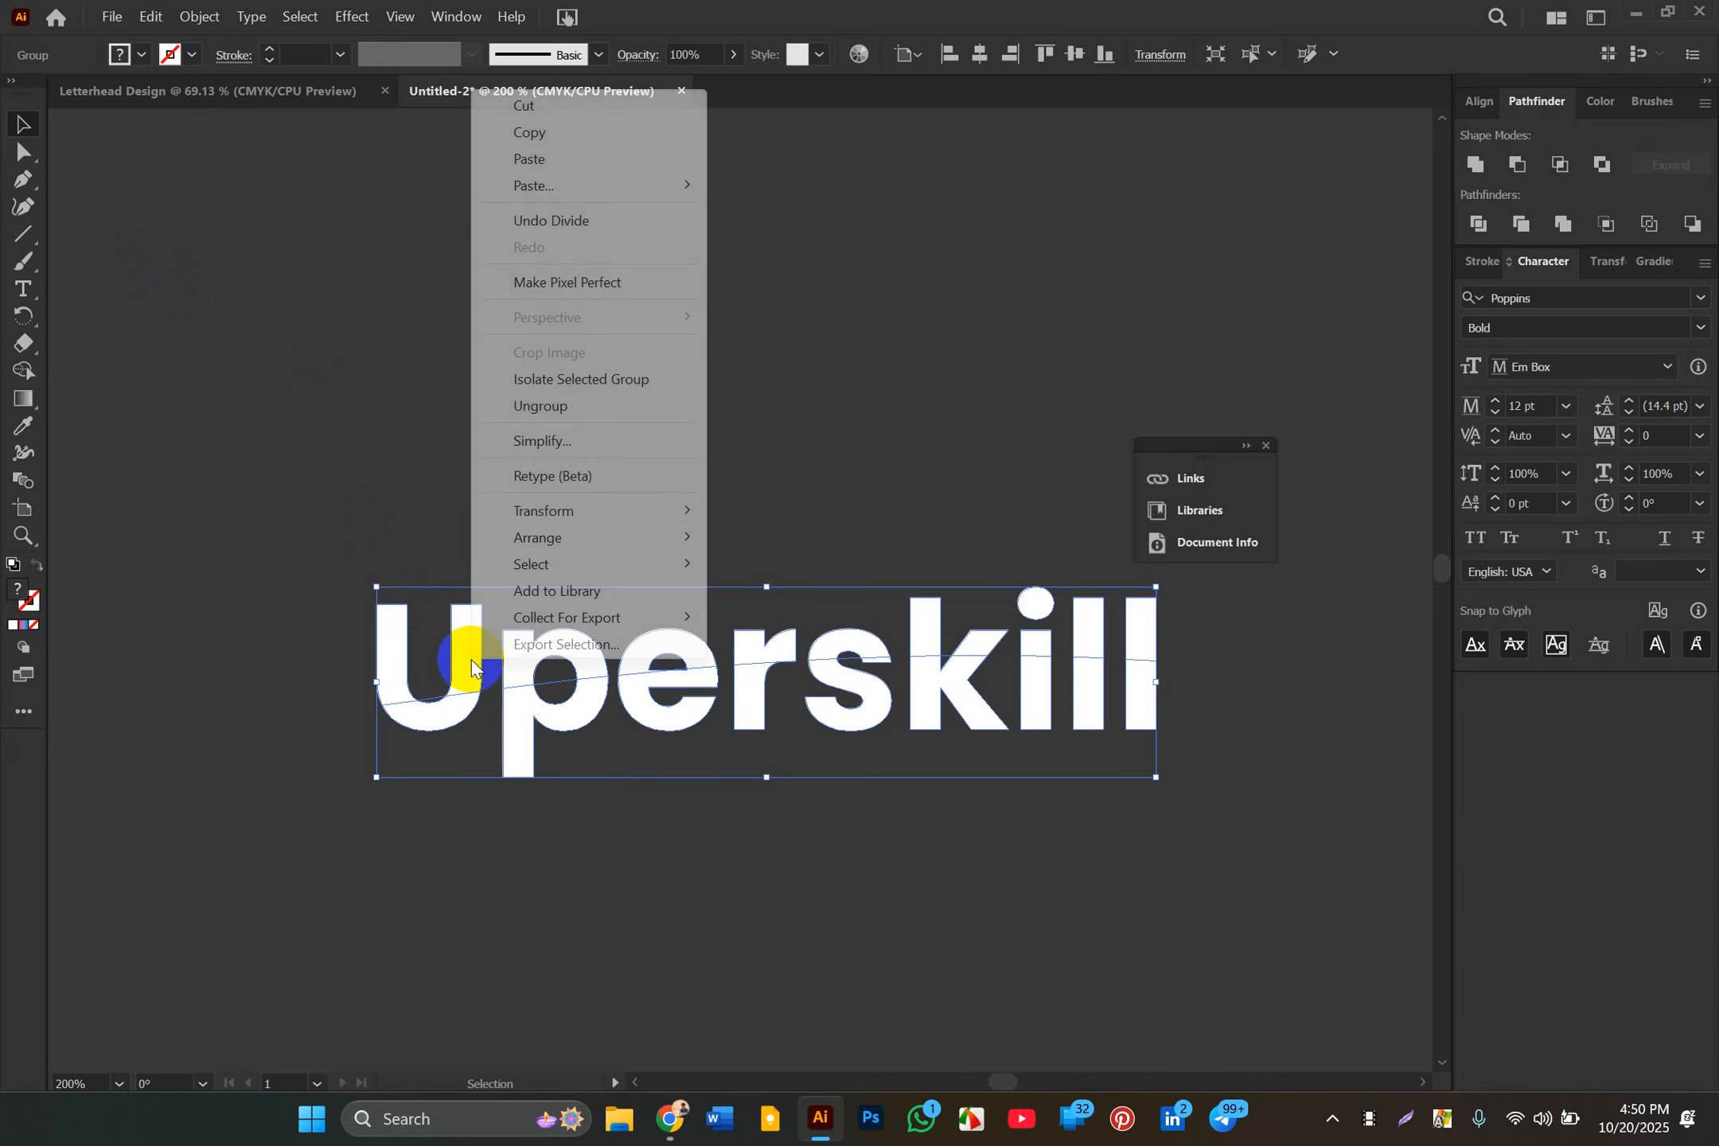
pyautogui.click(559, 406)
pyautogui.click(556, 690)
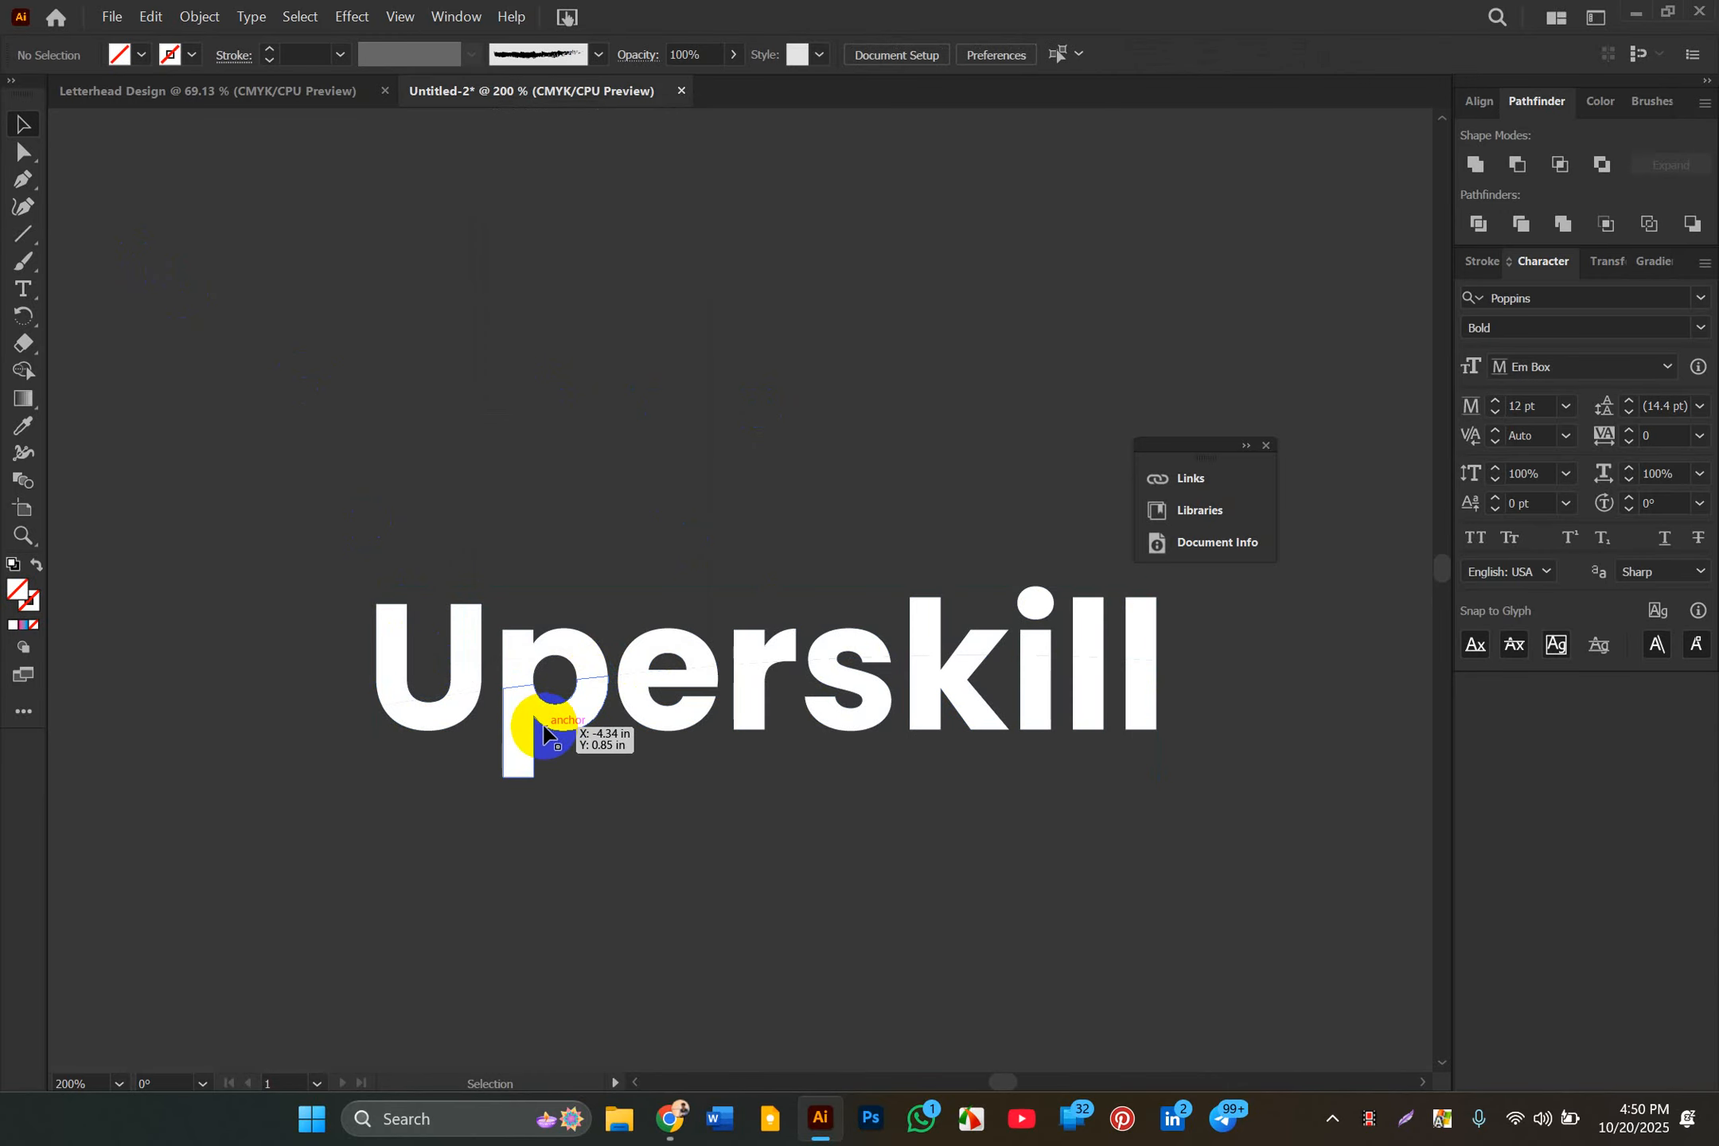
# Step: Select the lower piece of every Uperskill letter below the curve, fill them with the red swatch, and deselect
pyautogui.click(430, 726)
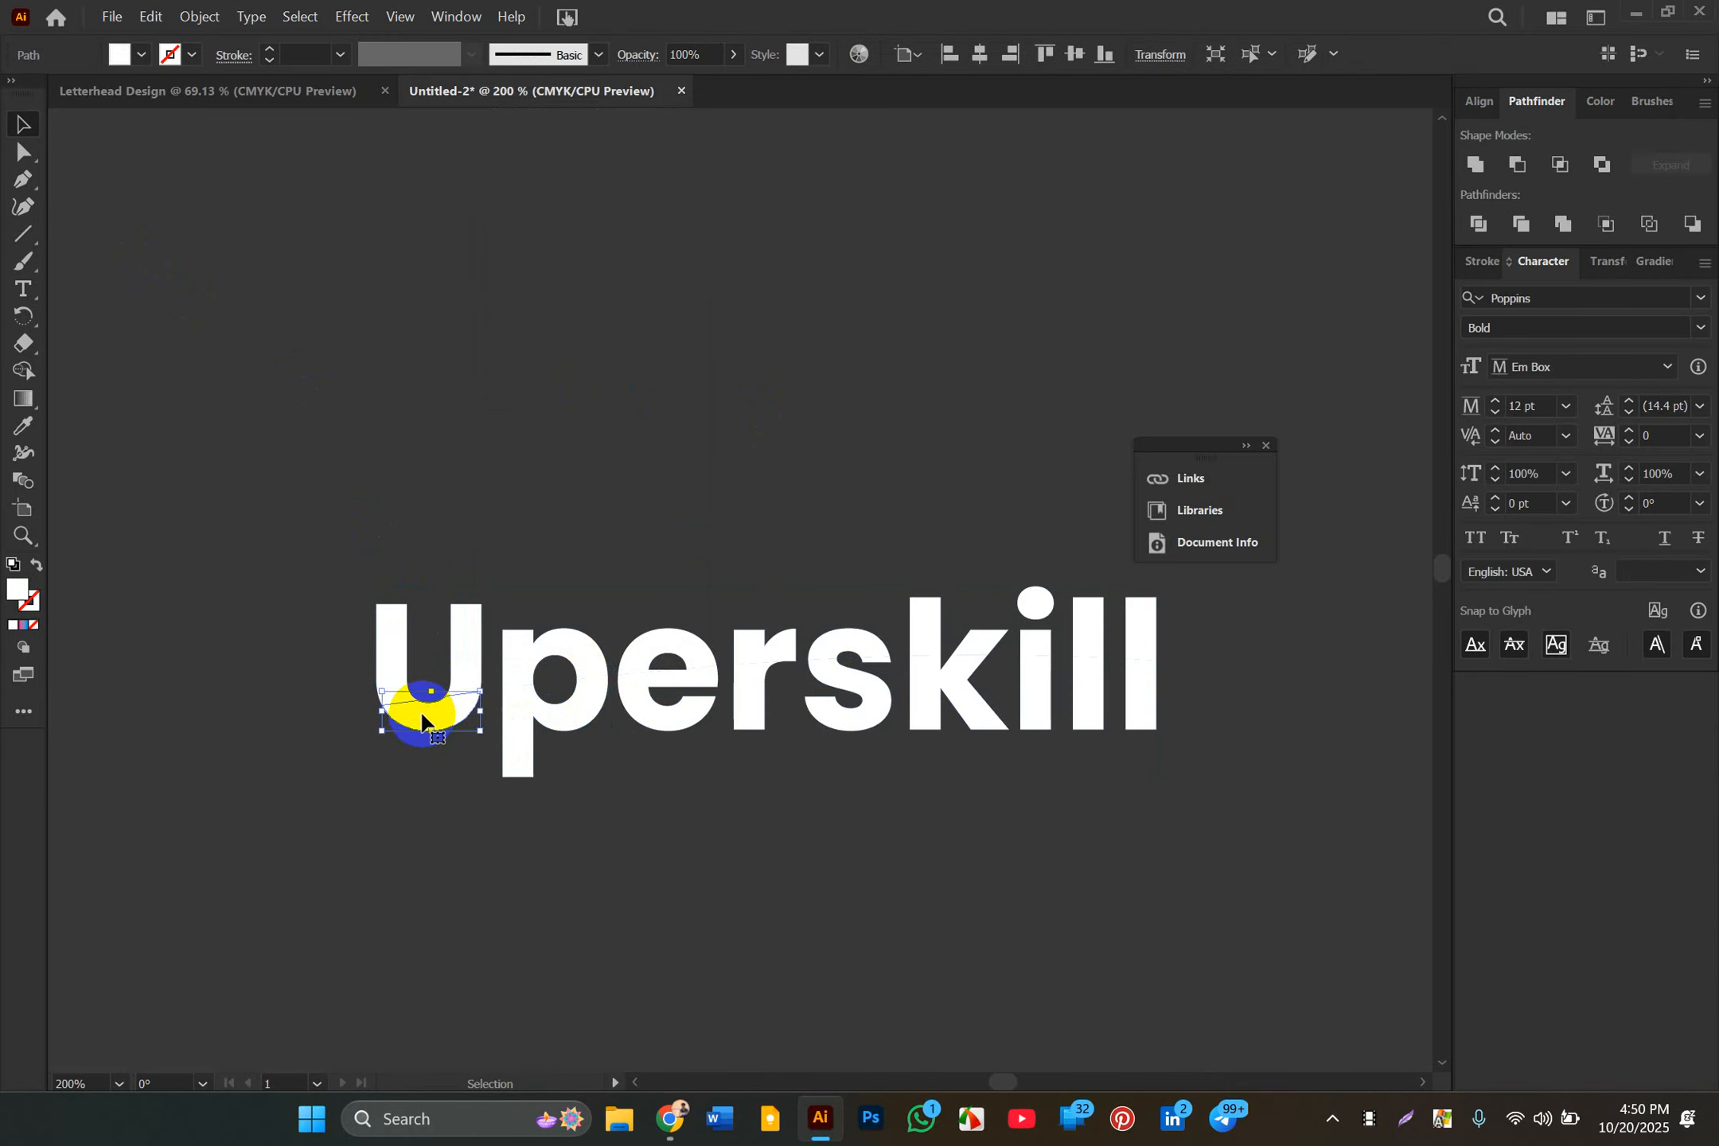
pyautogui.keyDown('shift'); pyautogui.click(524, 744); pyautogui.keyUp('shift')
pyautogui.keyDown('shift'); pyautogui.click(670, 716); pyautogui.keyUp('shift')
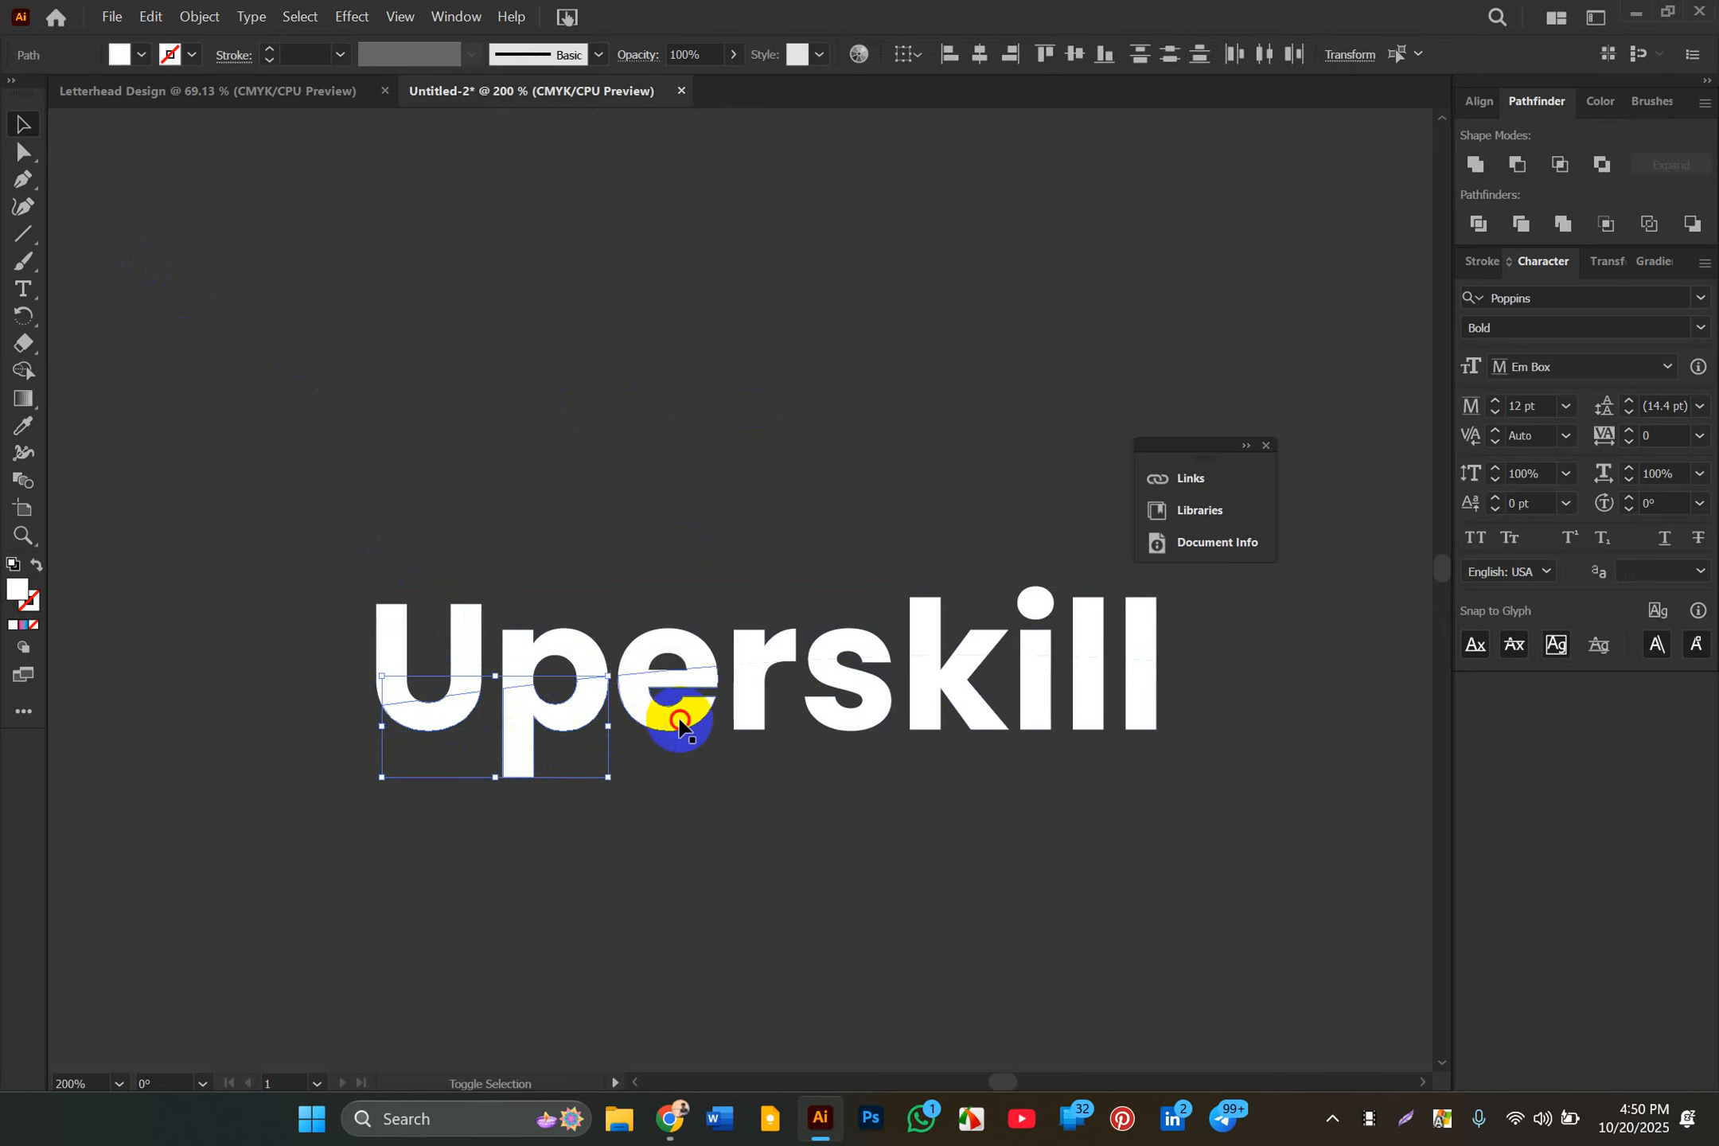
pyautogui.keyDown('shift'); pyautogui.click(749, 726); pyautogui.keyUp('shift')
pyautogui.keyDown('shift'); pyautogui.click(848, 716); pyautogui.keyUp('shift')
pyautogui.keyDown('shift'); pyautogui.click(924, 721); pyautogui.keyUp('shift')
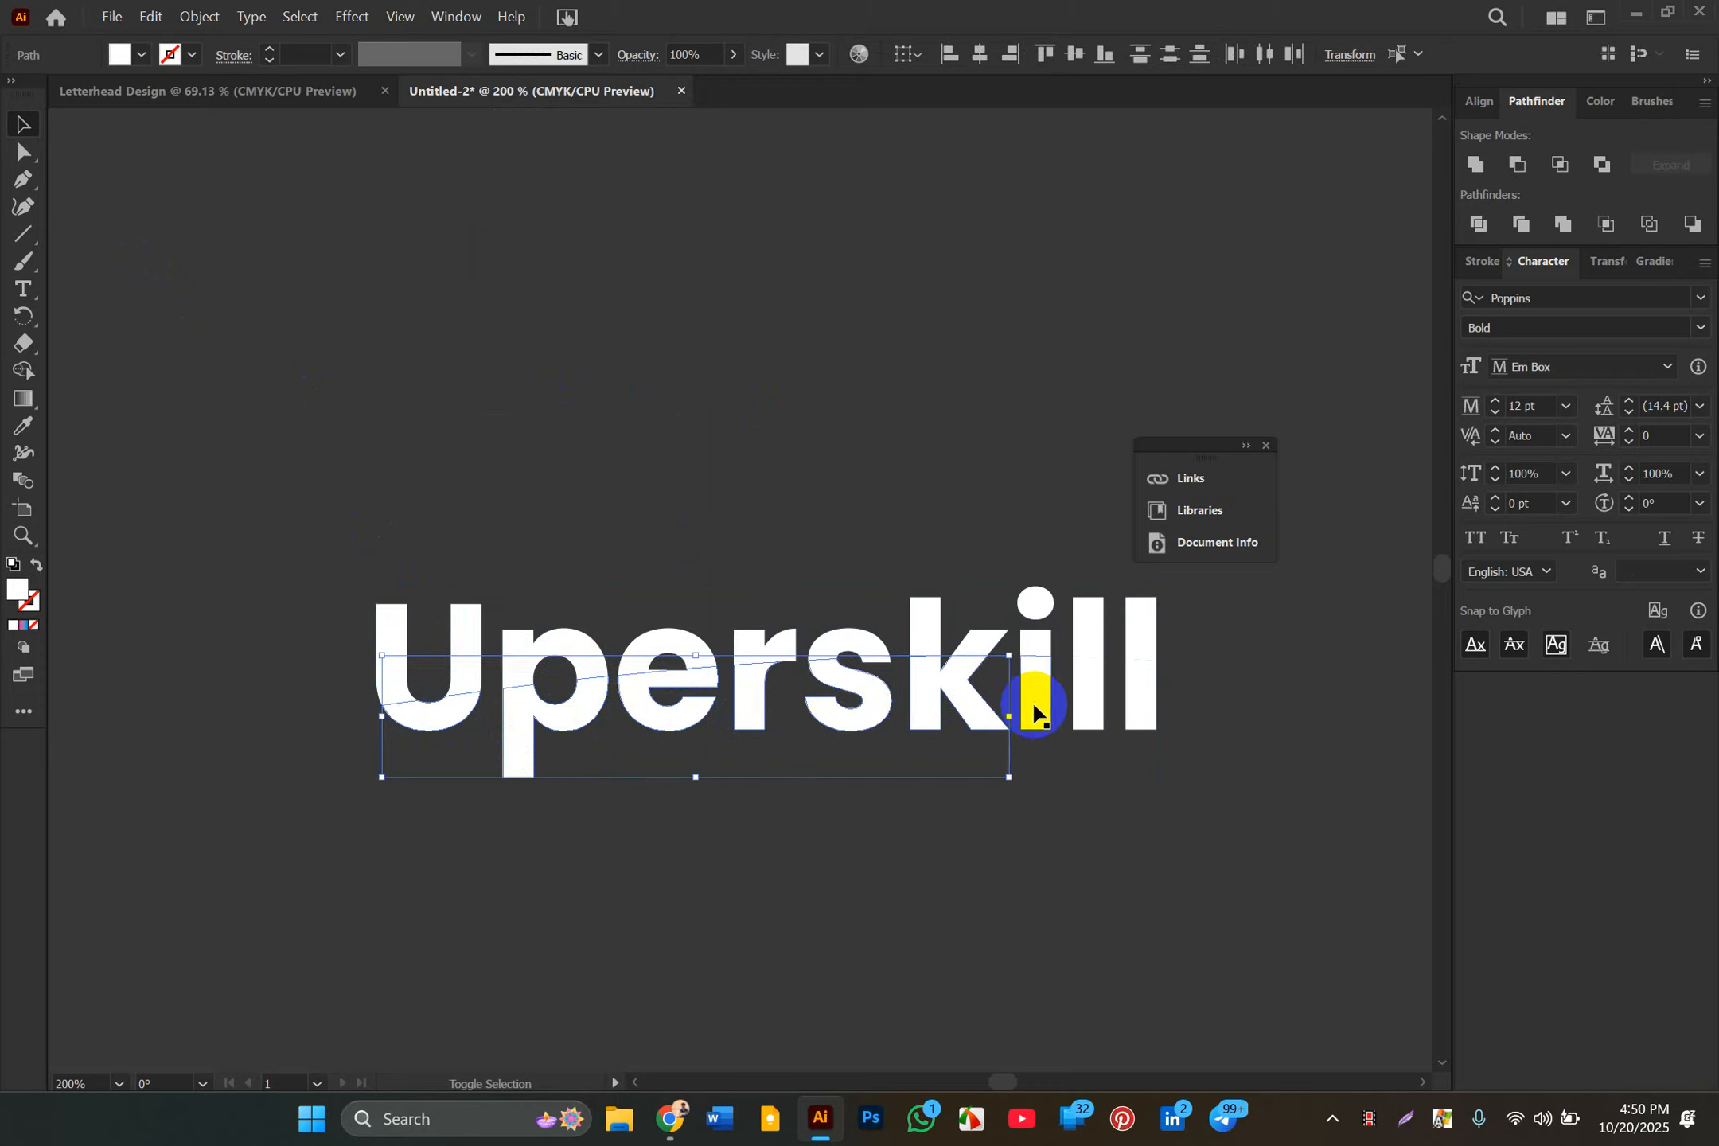
pyautogui.keyDown('shift'); pyautogui.click(1032, 706); pyautogui.keyUp('shift')
pyautogui.keyDown('shift'); pyautogui.click(1087, 704); pyautogui.keyUp('shift')
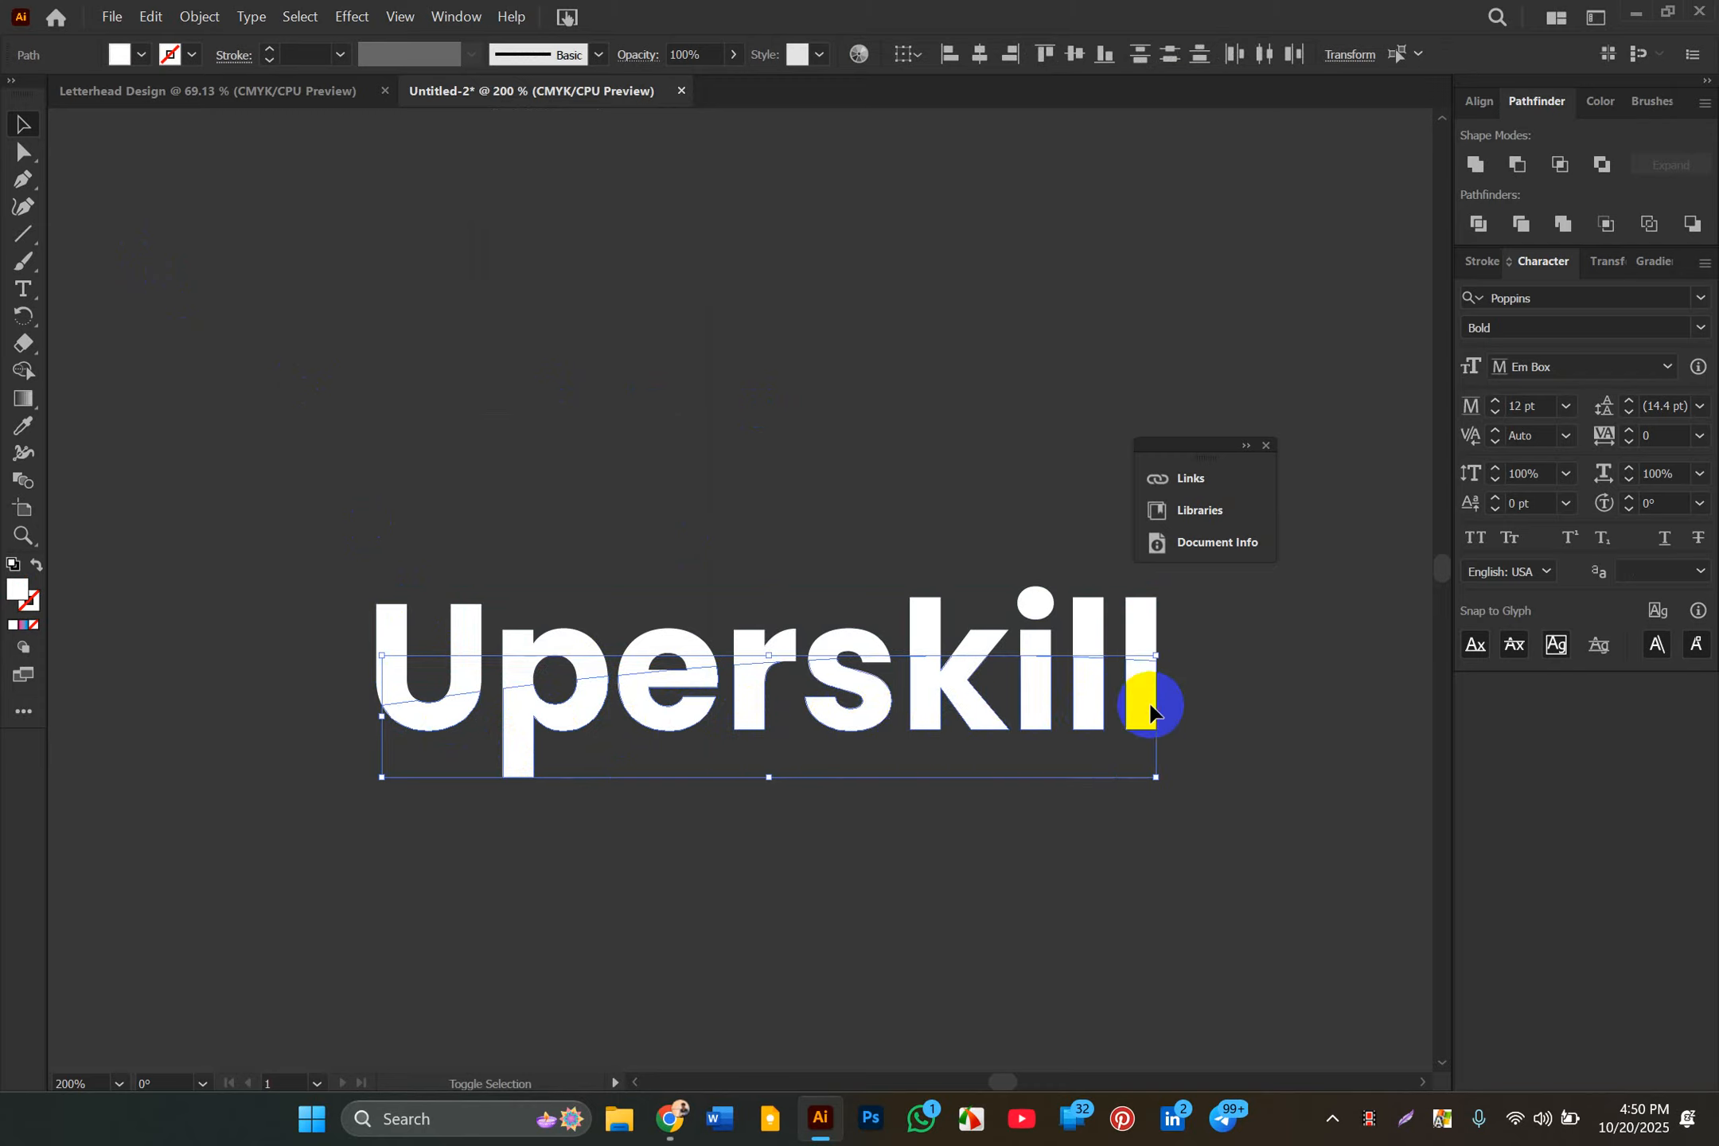
pyautogui.click(137, 64)
pyautogui.click(77, 95)
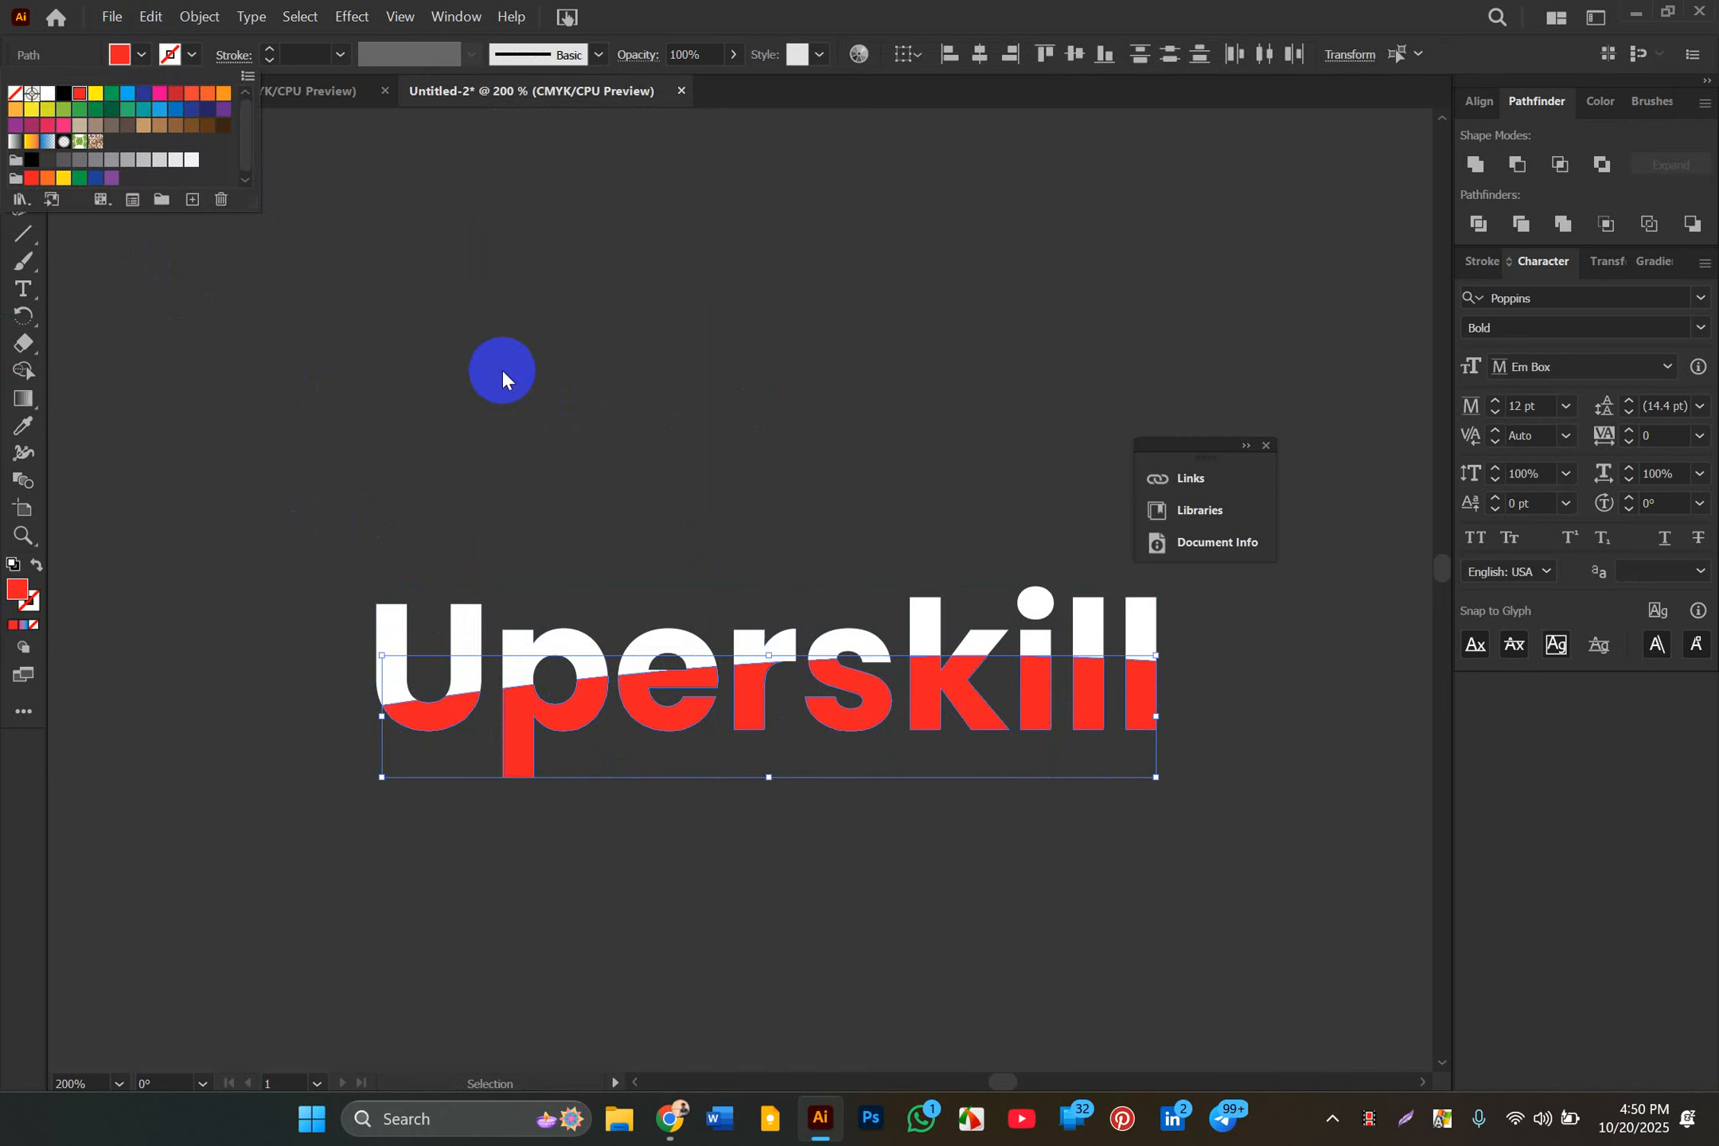
pyautogui.click(556, 399)
pyautogui.click(557, 399)
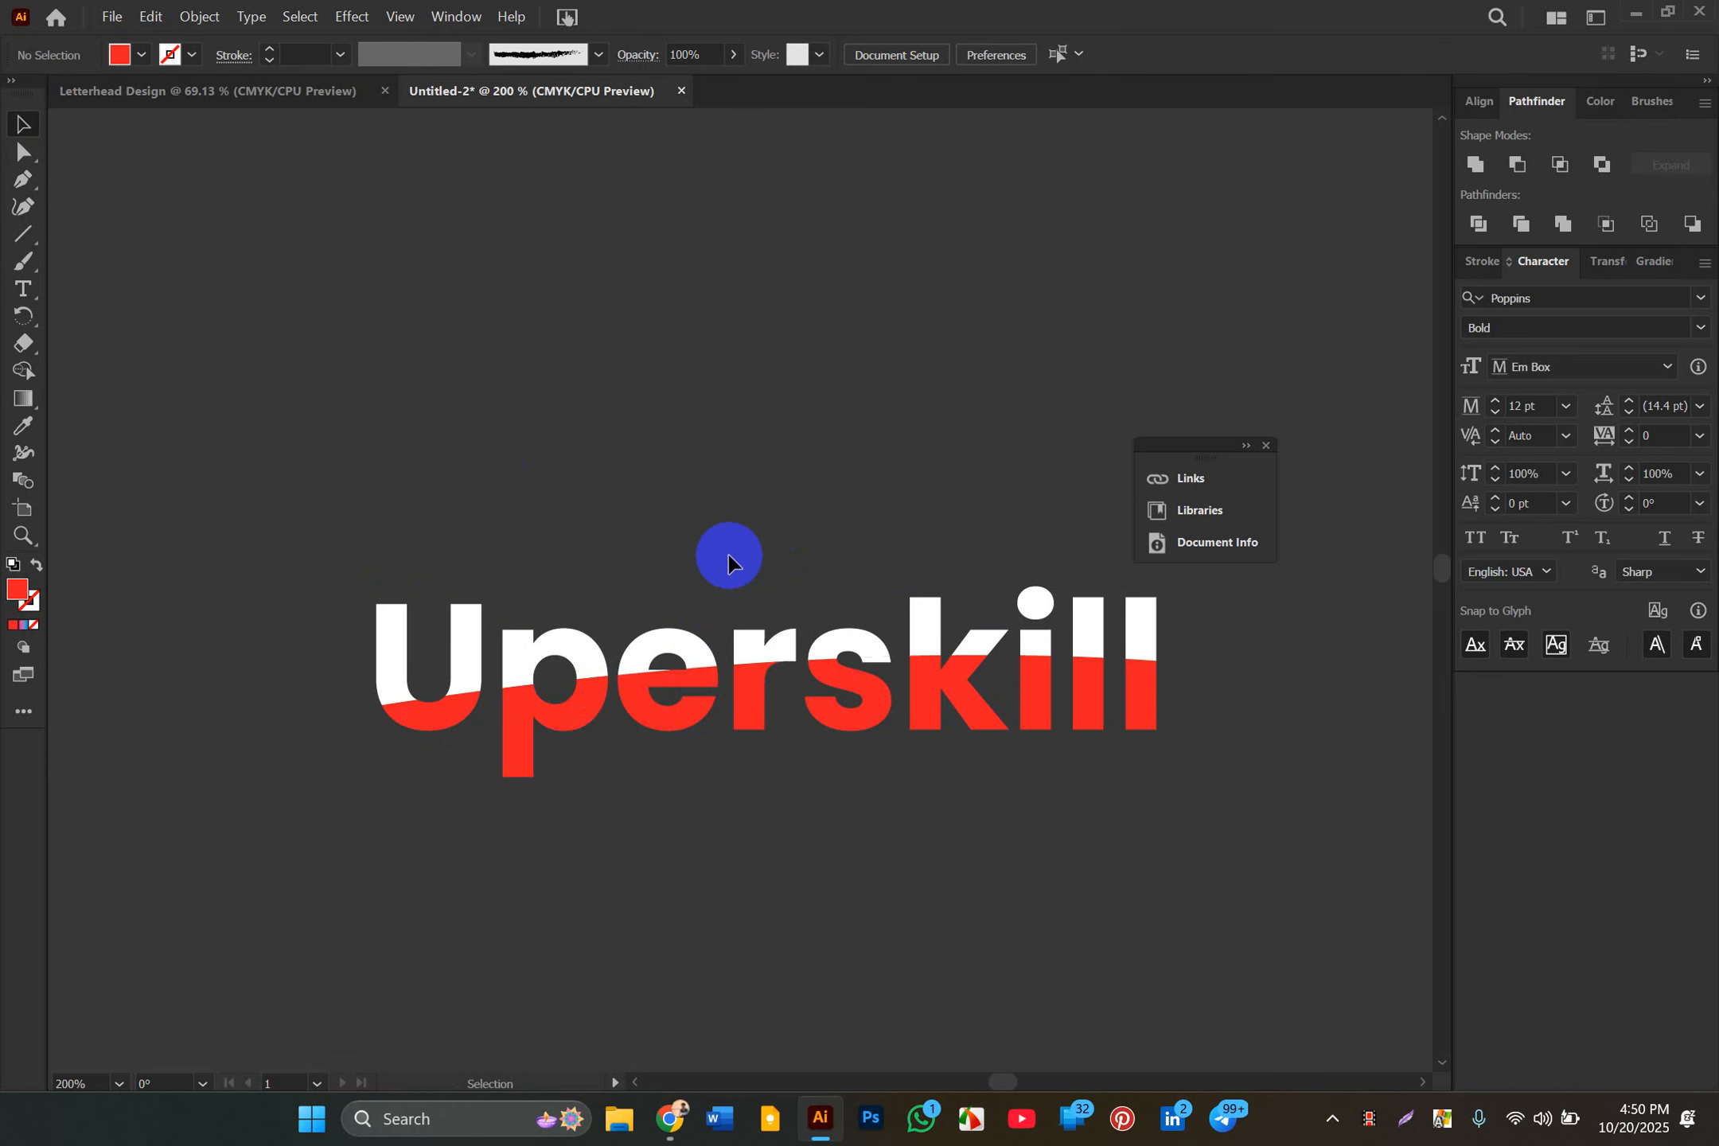
# Step: Delete the two-tone Uperskill lettering from the pasteboard and fit the letterhead artboard in the window
pyautogui.hscroll(3, 703, 791)
pyautogui.scroll(-2, 703, 791)
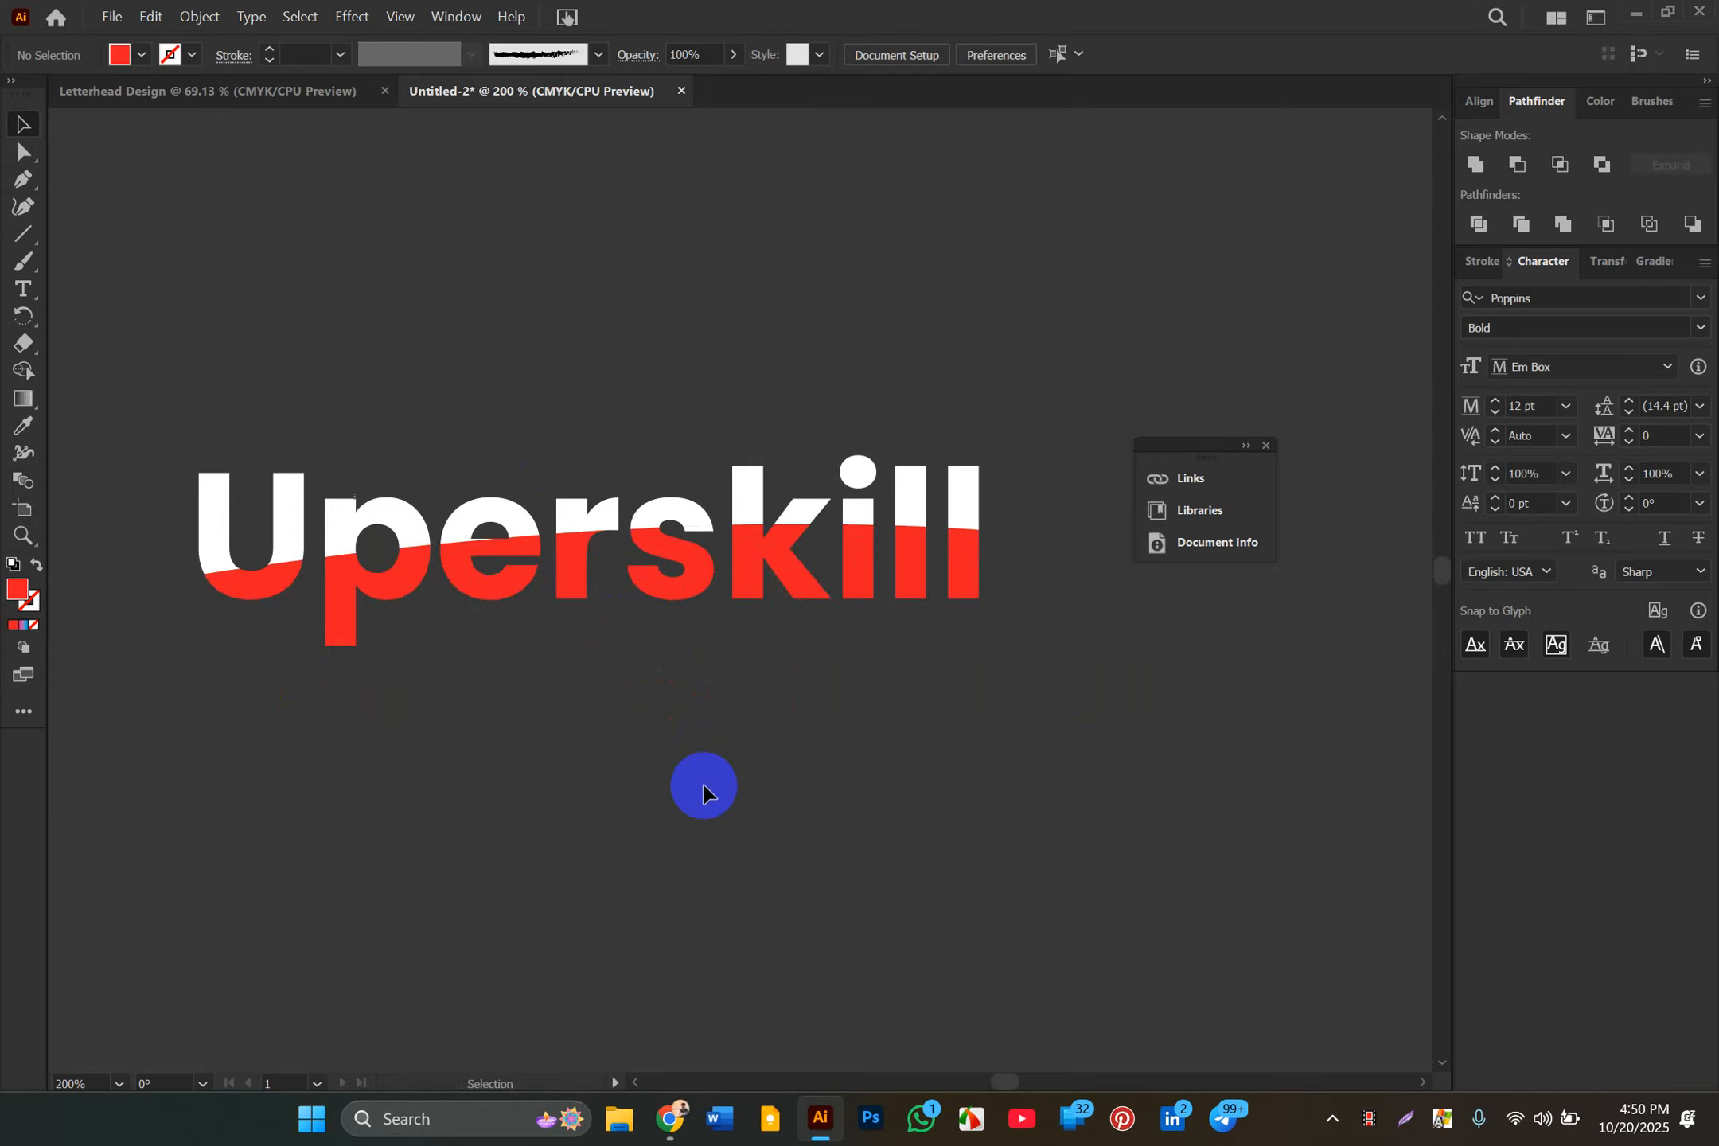
pyautogui.moveTo(167, 443); pyautogui.dragTo(1183, 772)
pyautogui.click(1183, 772)
pyautogui.hotkey('ctrl', '0')
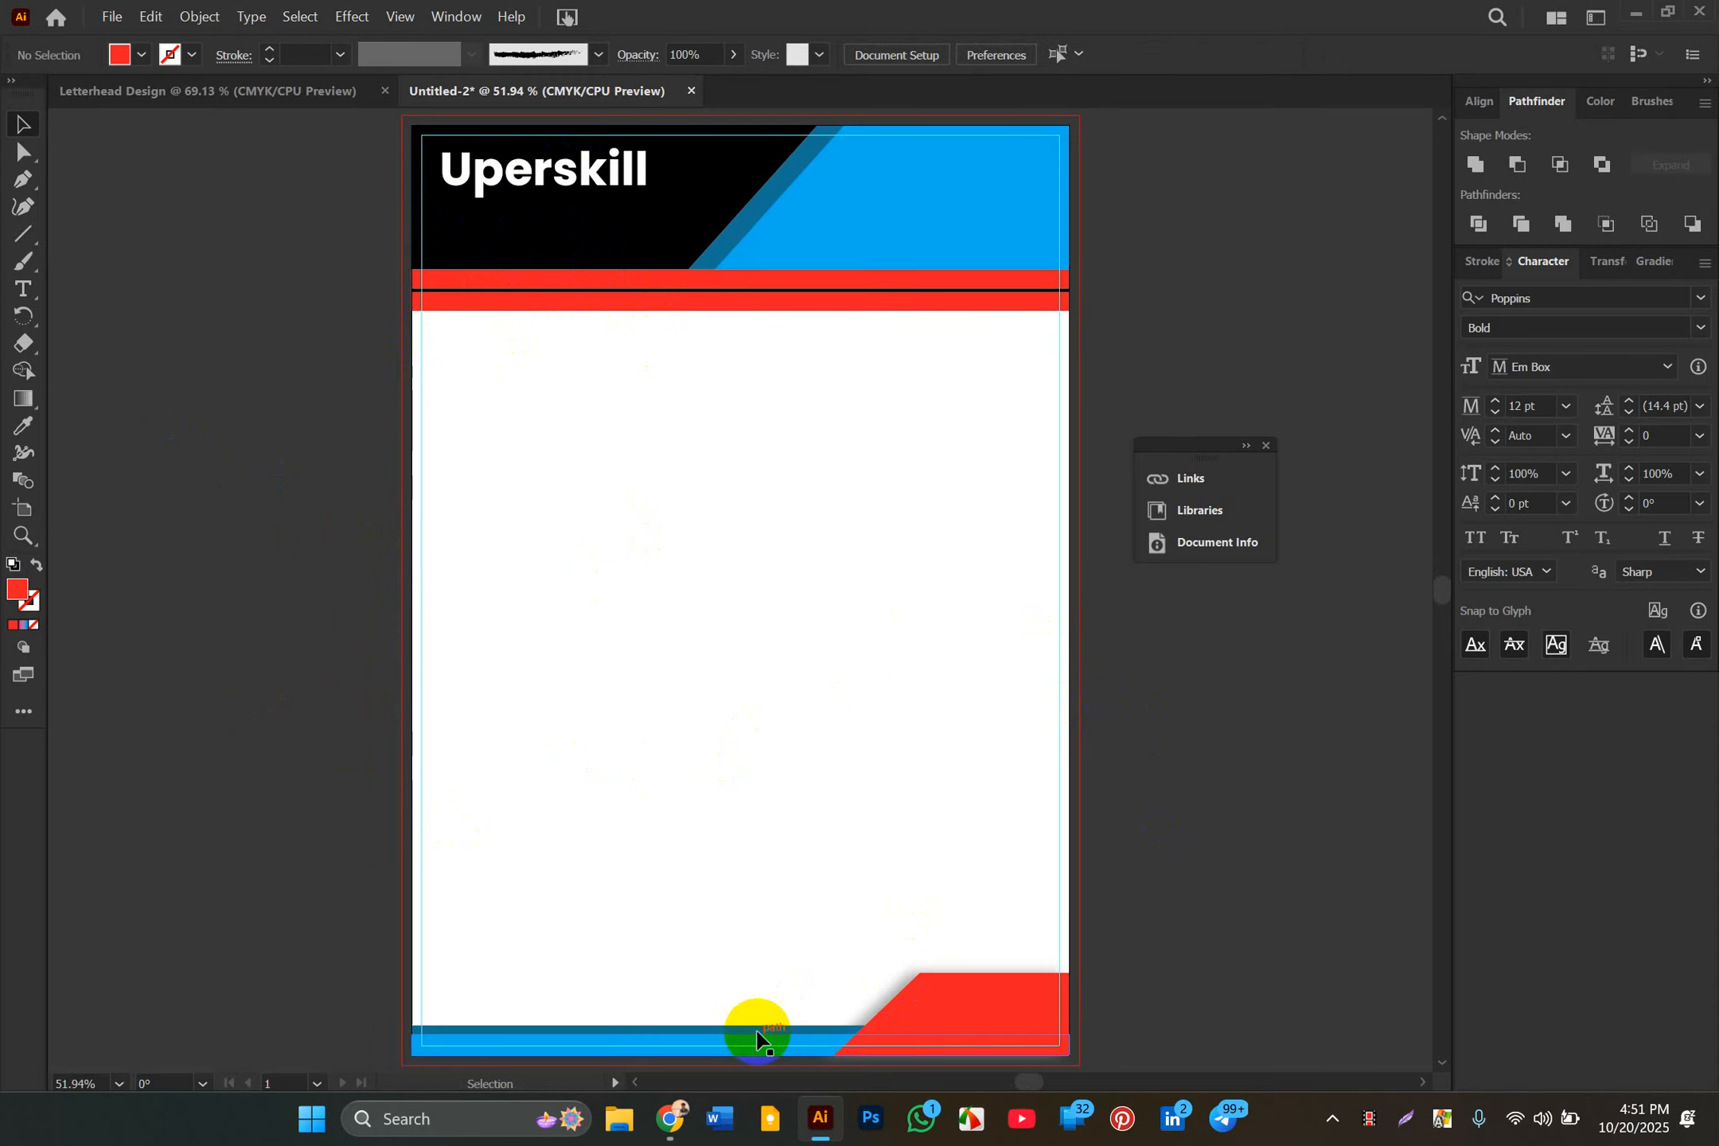
# Step: Switch to Chrome, load the bookmarked Uperskill Academy site in a new tab, and copy its address uperskillacademy.com
pyautogui.click(673, 1130)
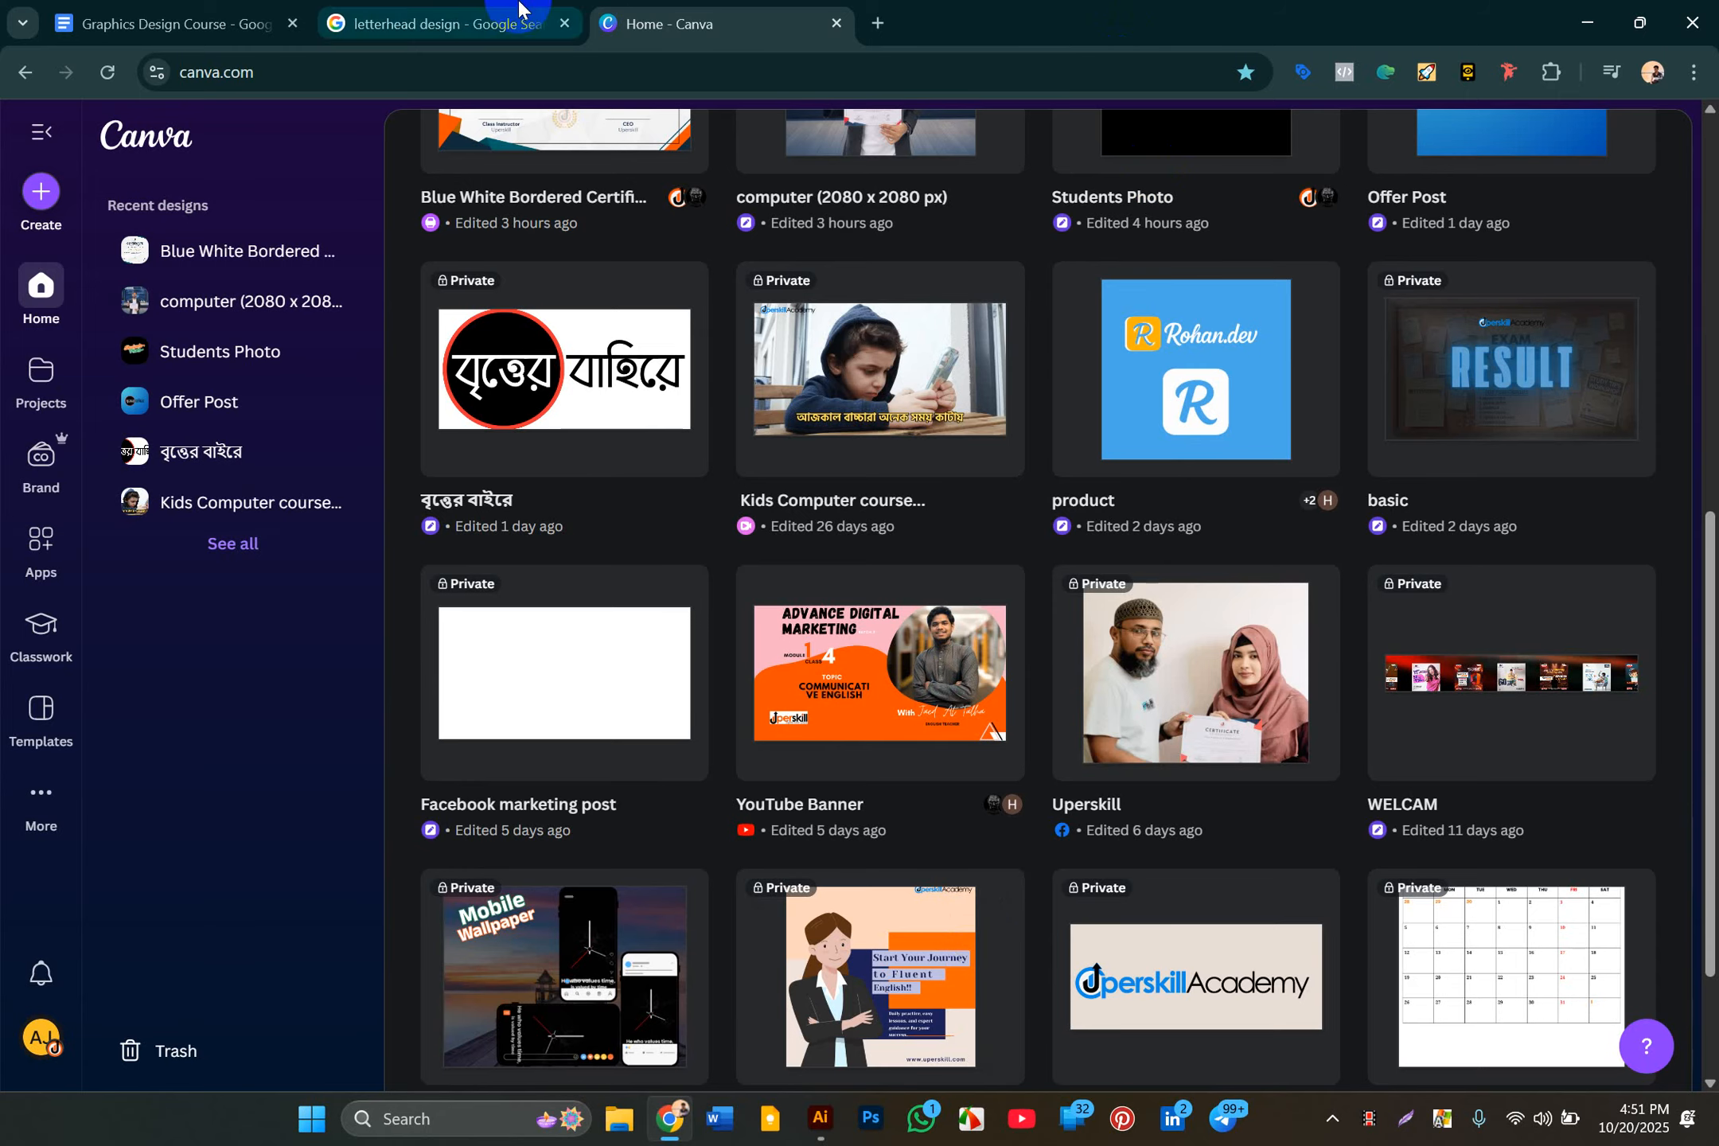
pyautogui.click(889, 28)
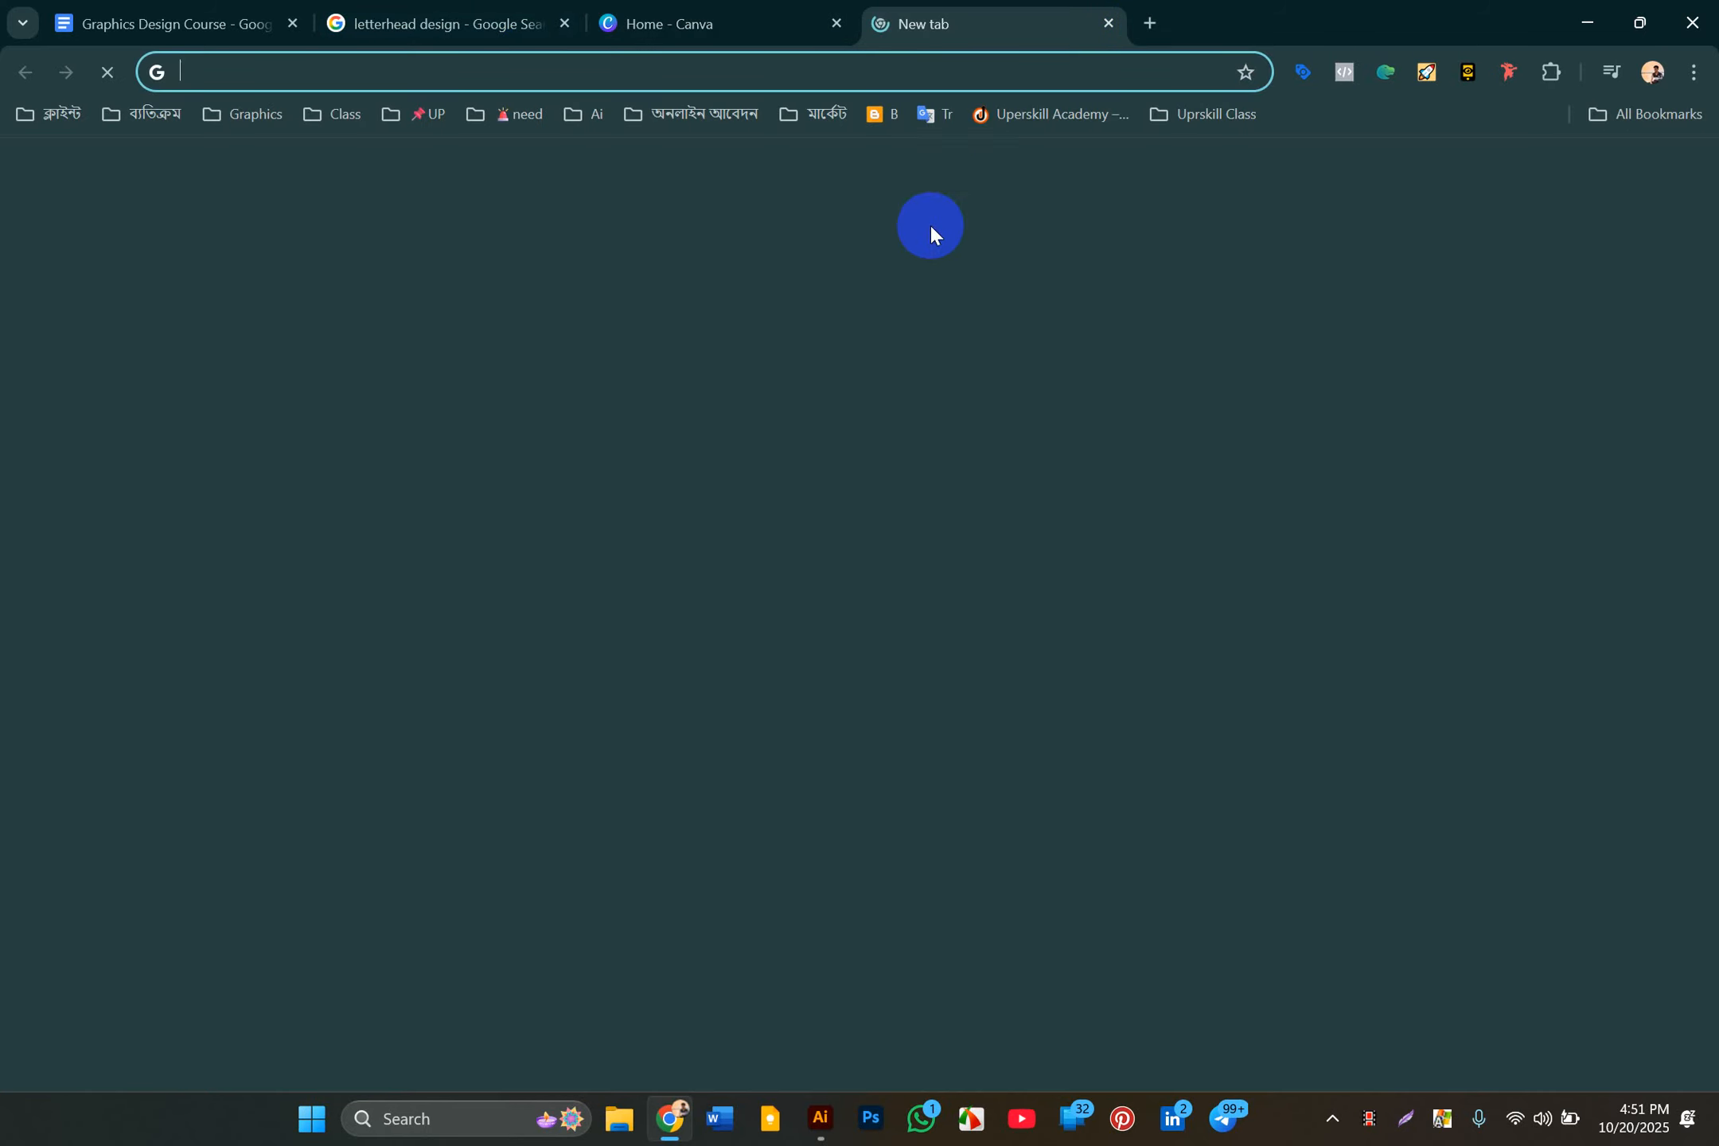
pyautogui.click(1005, 113)
pyautogui.click(351, 77)
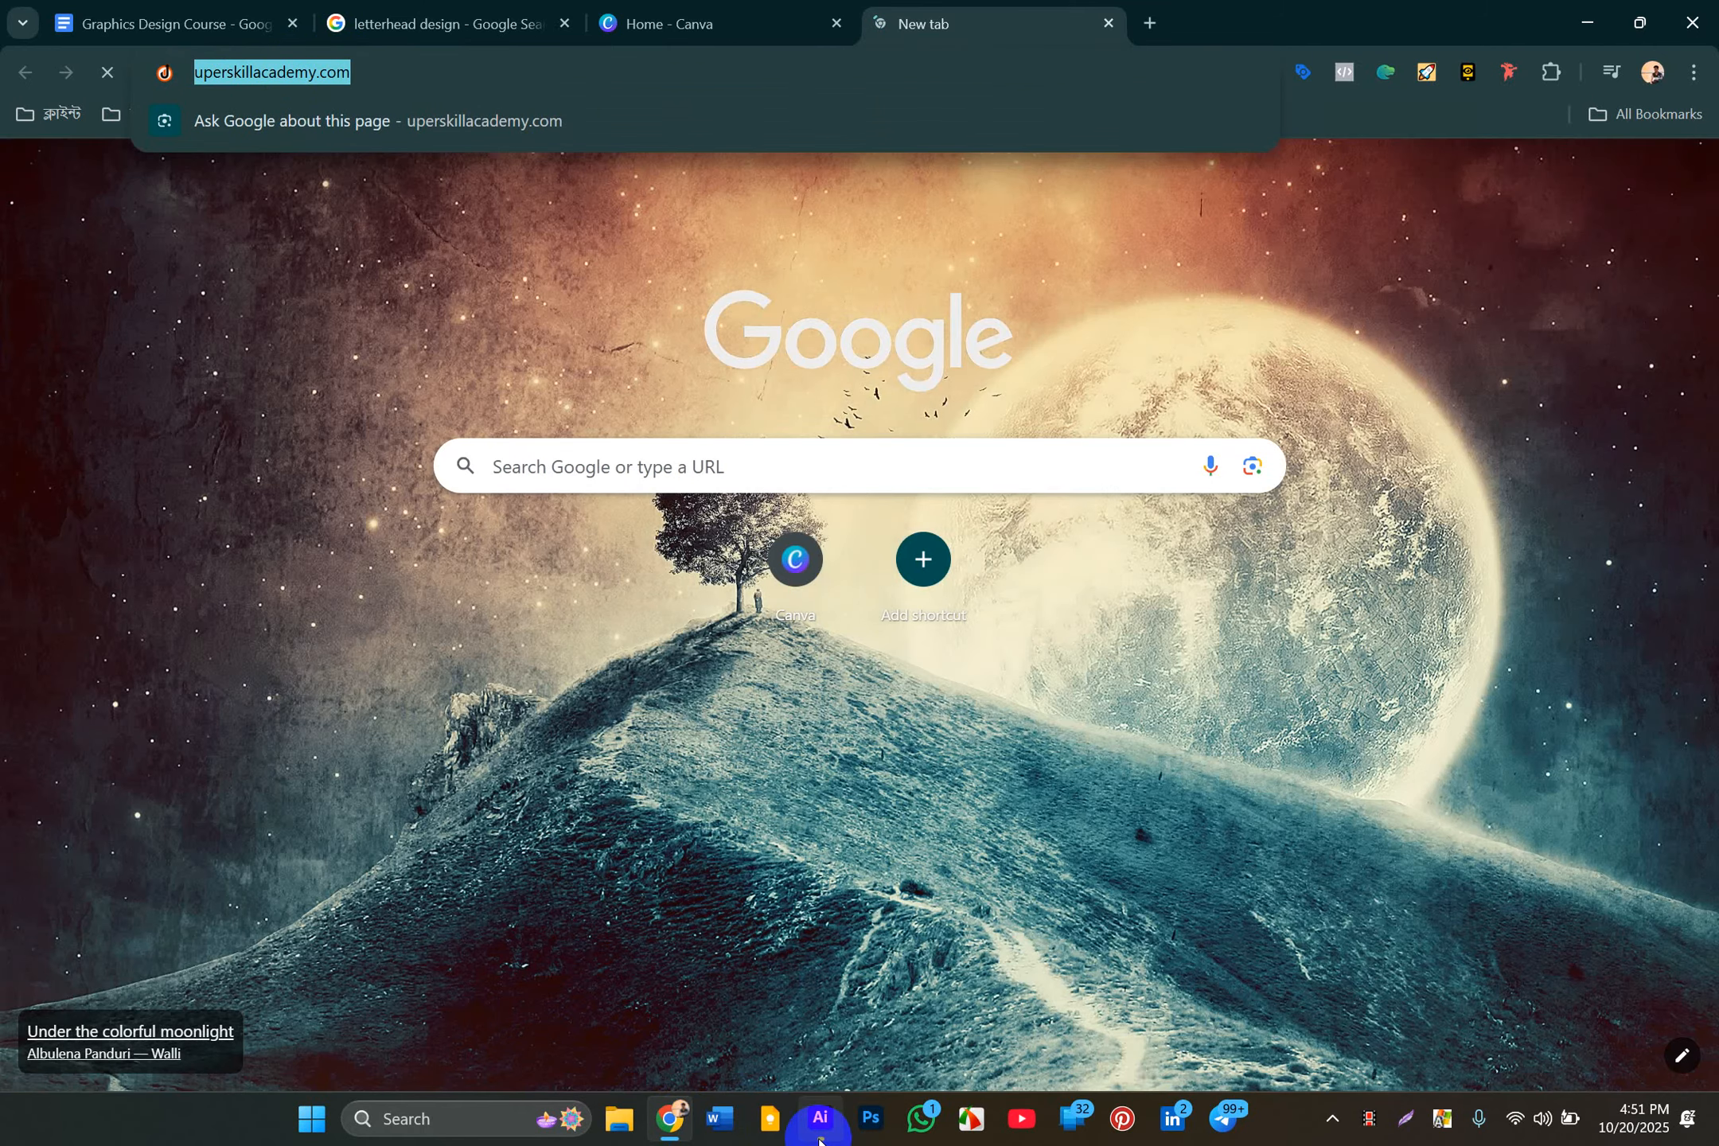
# Step: Back in Illustrator, duplicate the header's Uperskill text onto the pasteboard left of the artboard and replace its wording with the copied address
pyautogui.click(820, 1118)
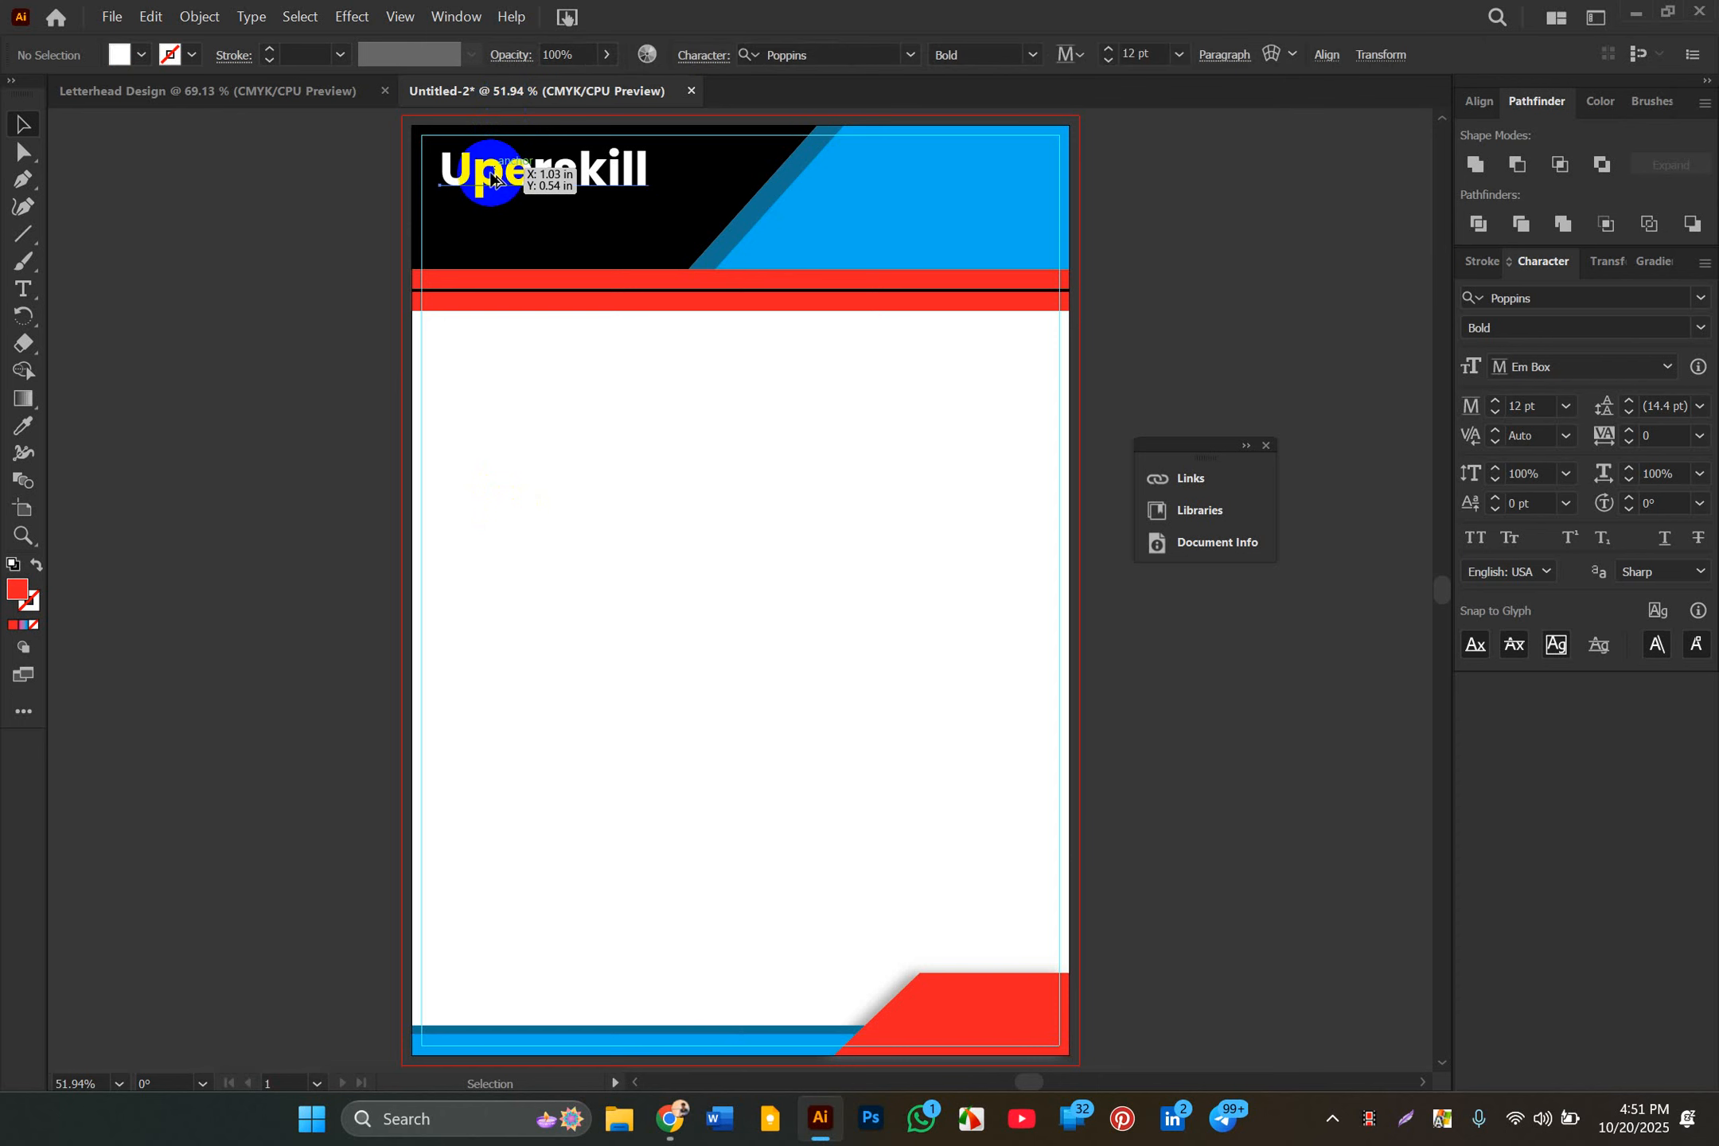
pyautogui.moveTo(491, 178); pyautogui.dragTo(205, 357)
pyautogui.doubleClick(206, 360)
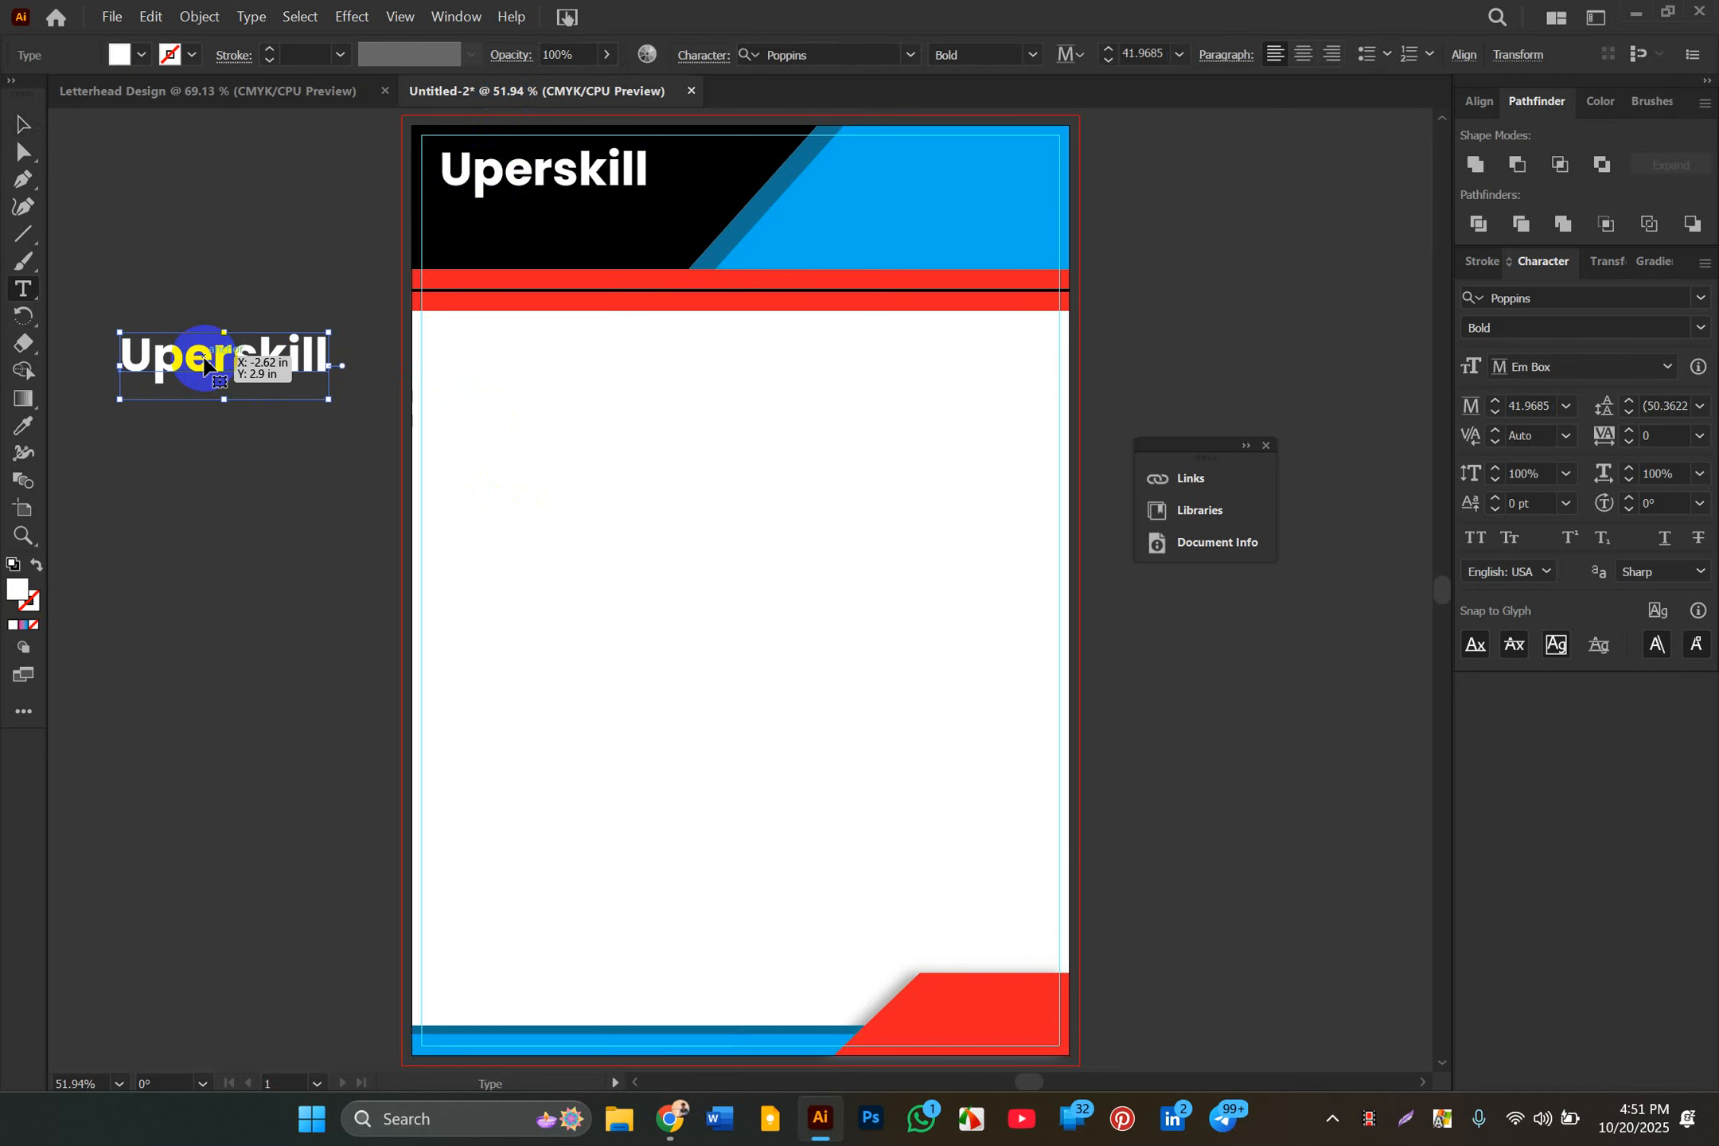
pyautogui.hotkey('ctrl', 'a')
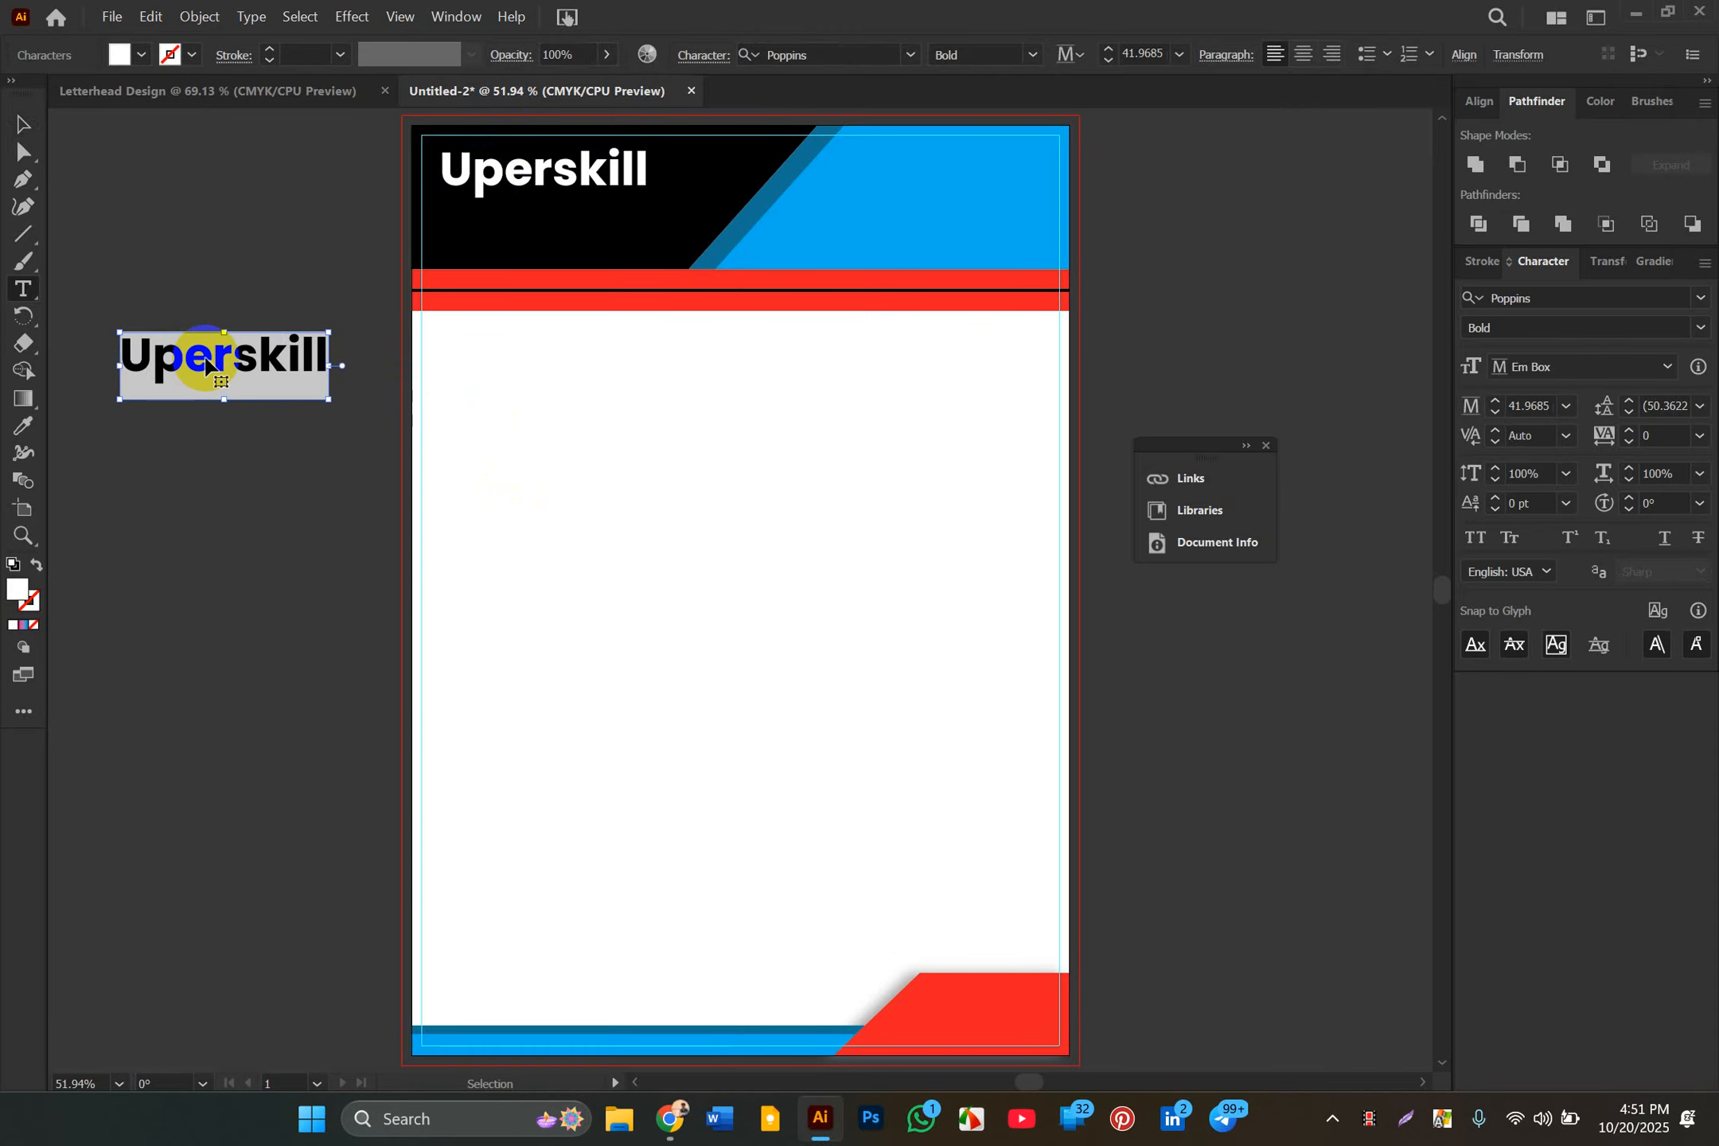
pyautogui.hotkey('ctrl', 'v')
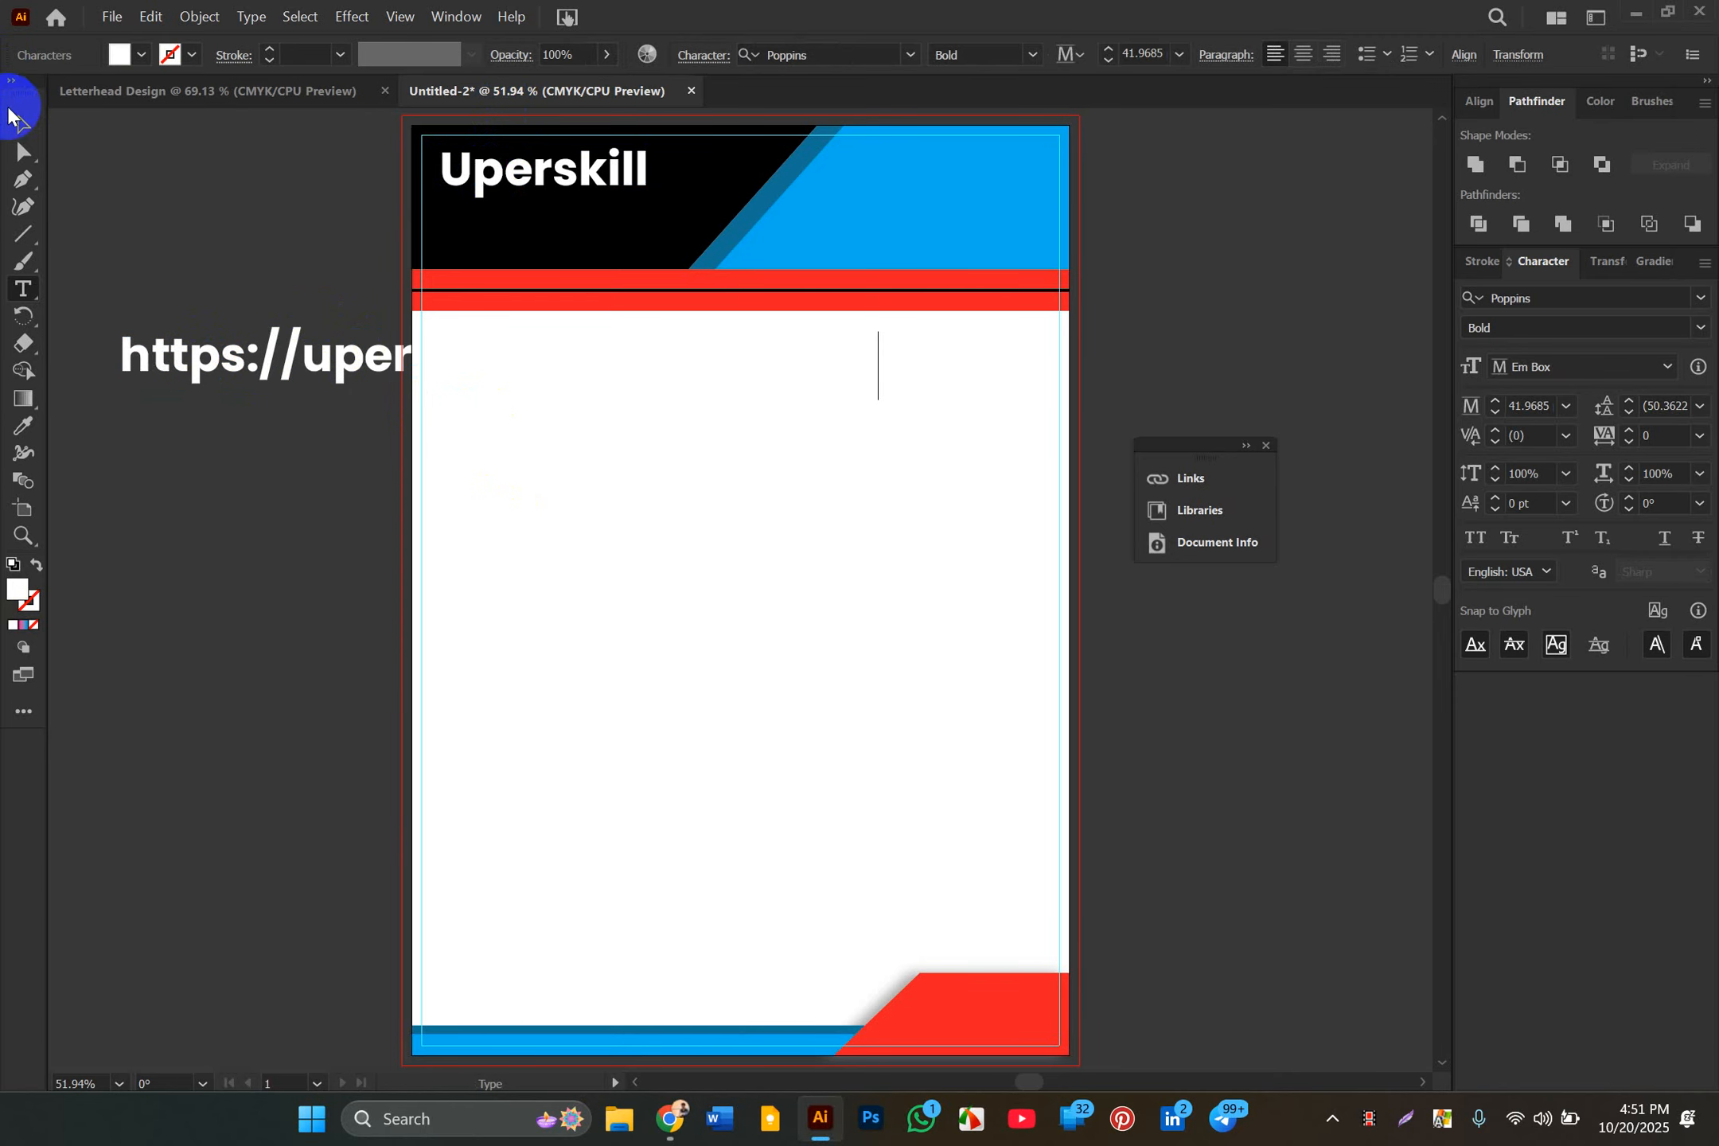
pyautogui.click(10, 116)
pyautogui.moveTo(269, 394); pyautogui.dragTo(128, 335)
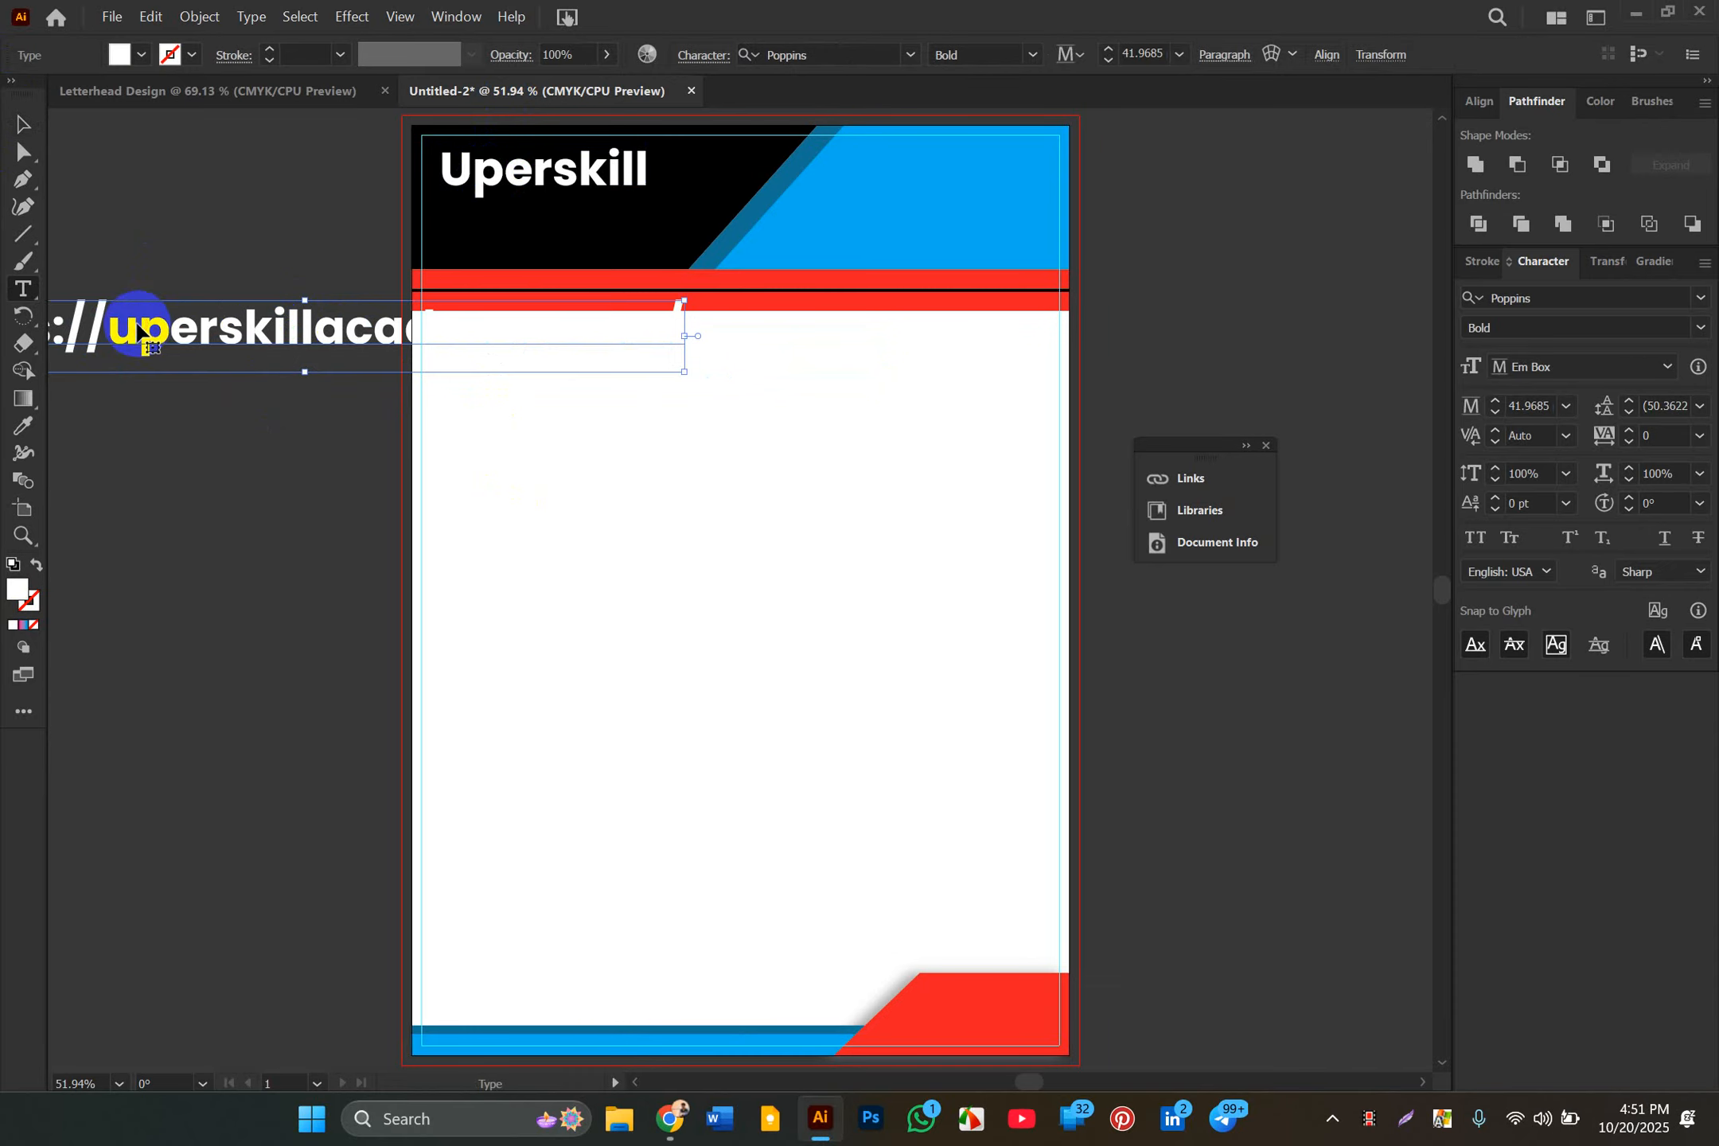
pyautogui.click(116, 333)
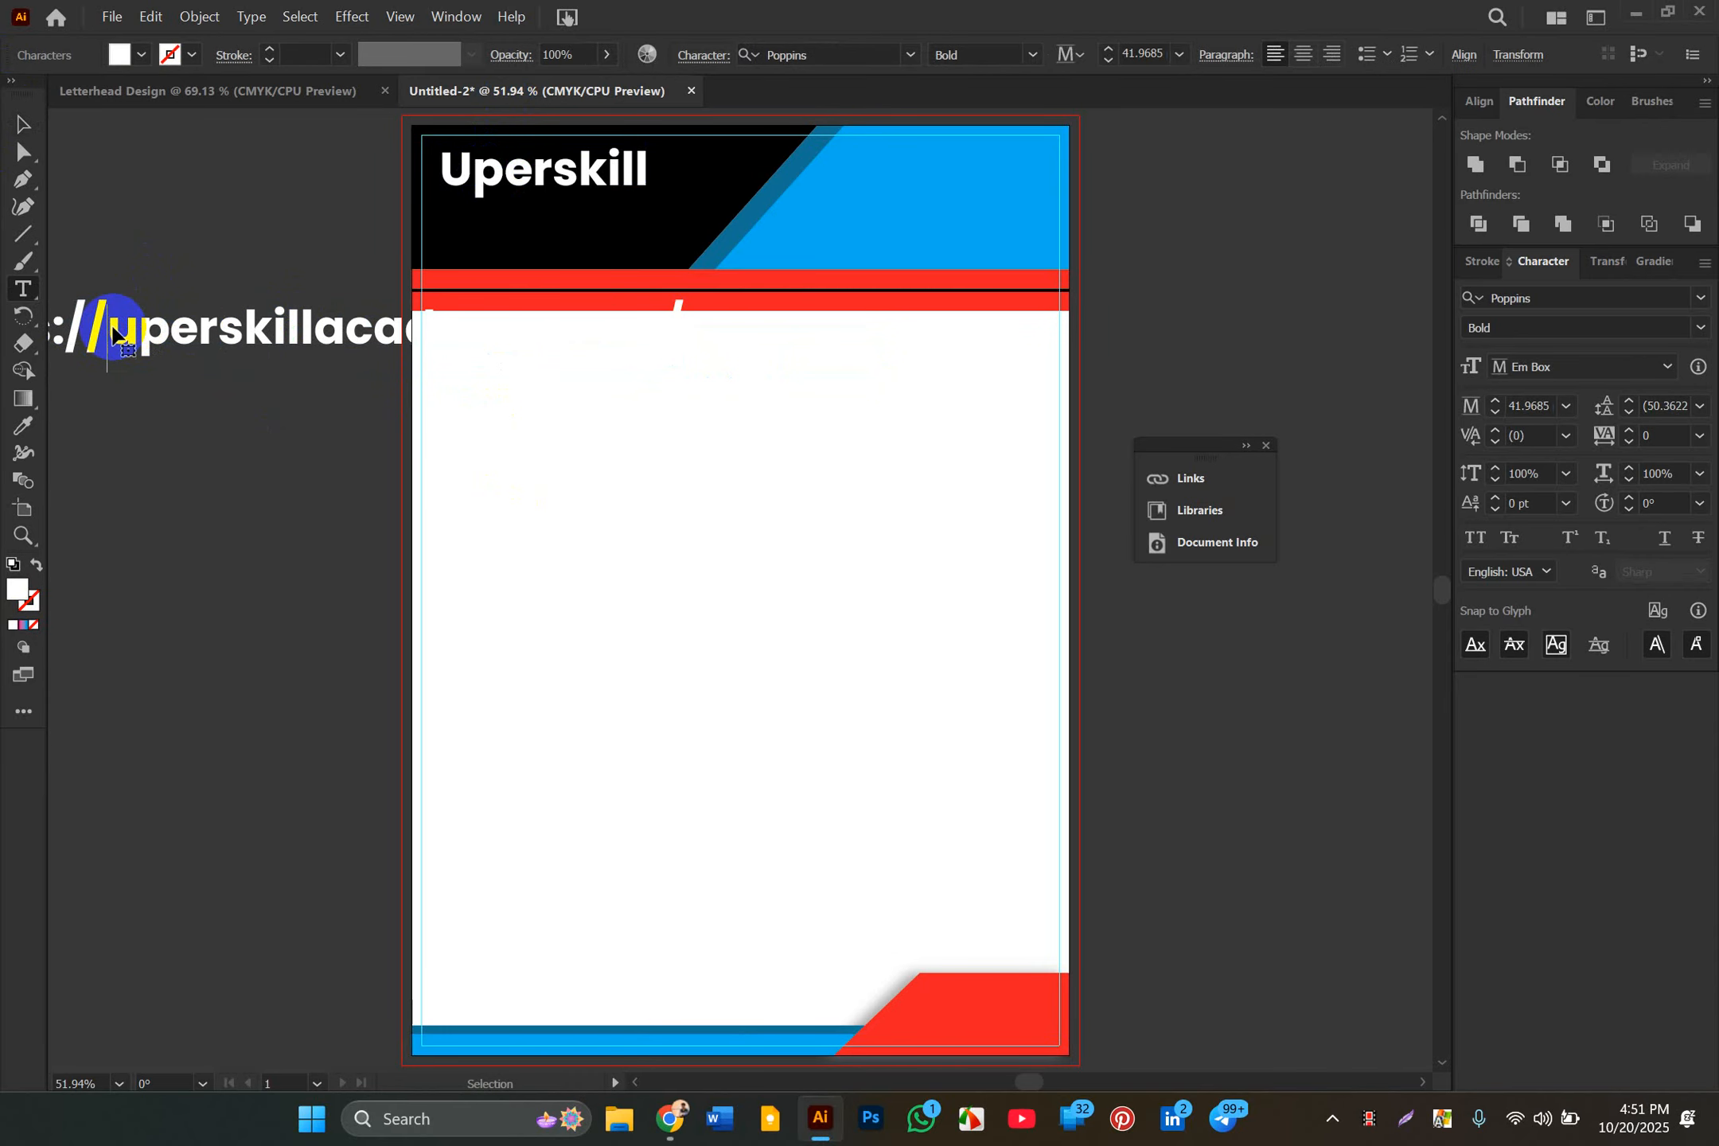
pyautogui.hotkey('shift', 'Left')
pyautogui.hotkey('shift', 'Left')
pyautogui.press('BackSpace')
pyautogui.press('BackSpace')
pyautogui.press('BackSpace')
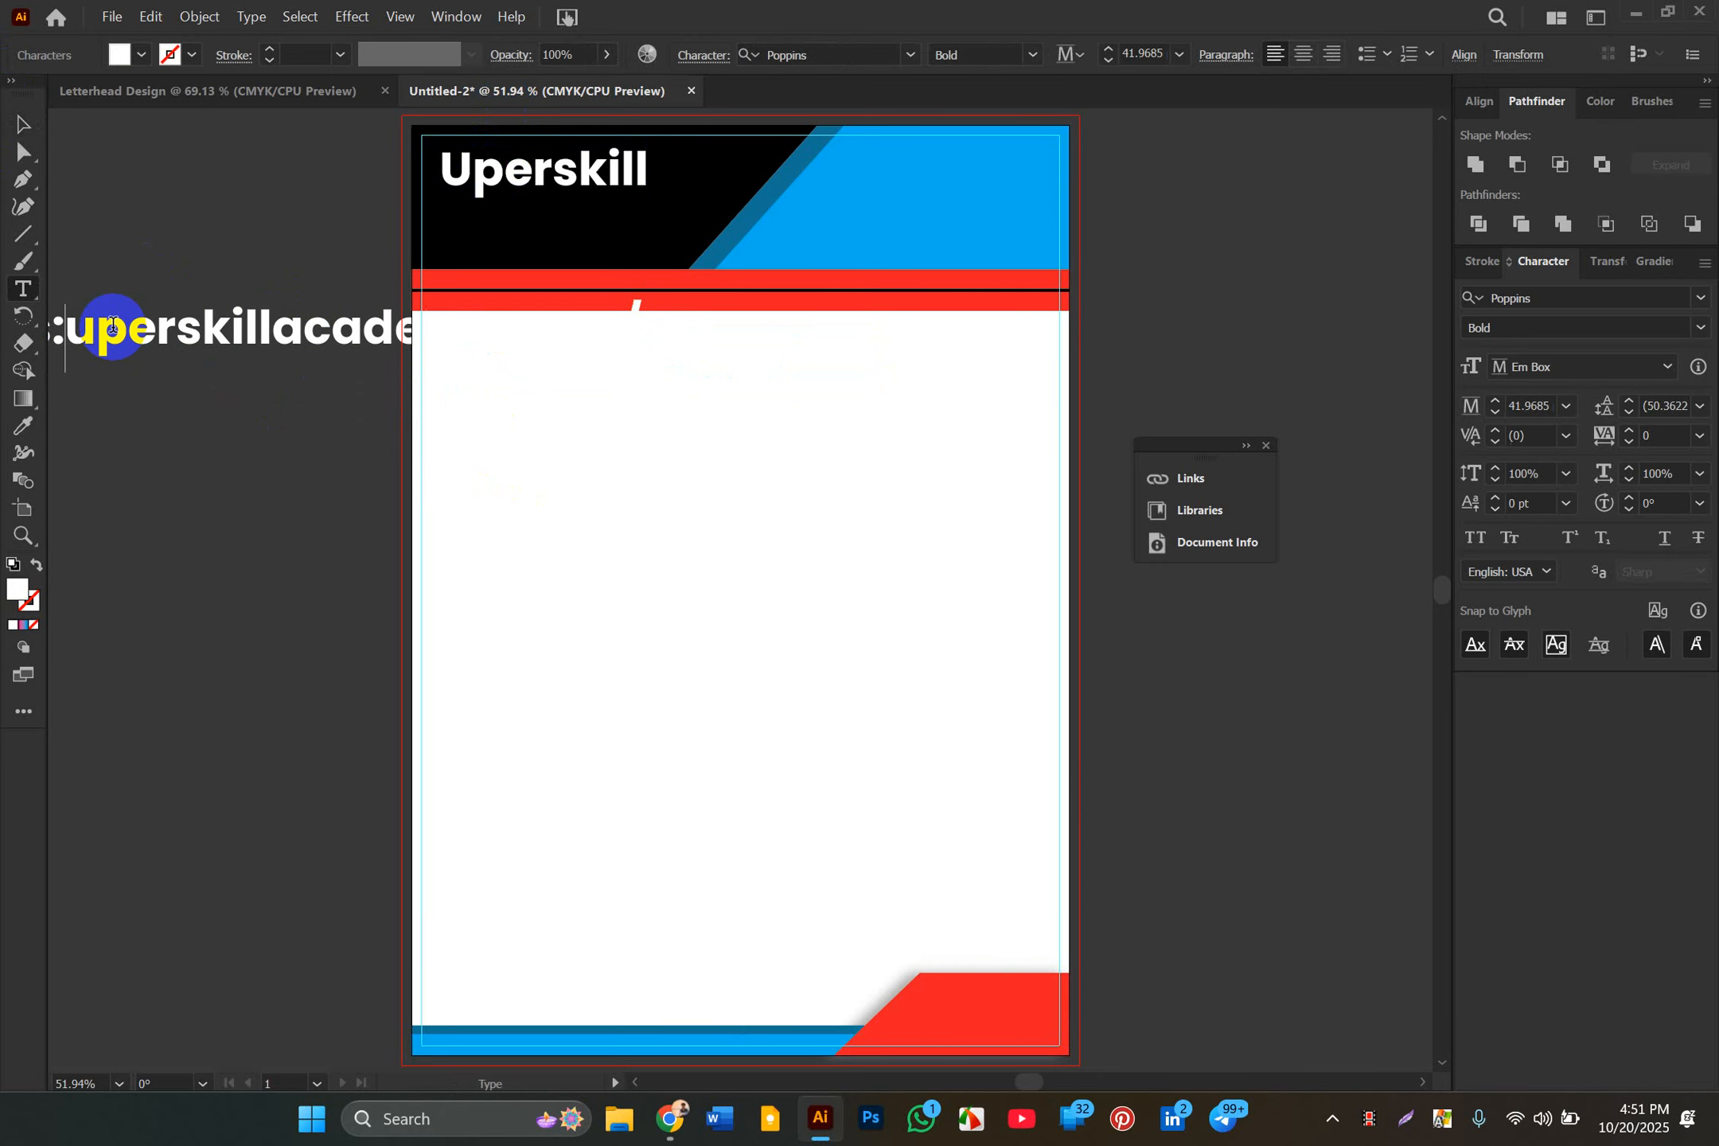
pyautogui.press('BackSpace')
pyautogui.press('BackSpace')
pyautogui.press('BackSpace')
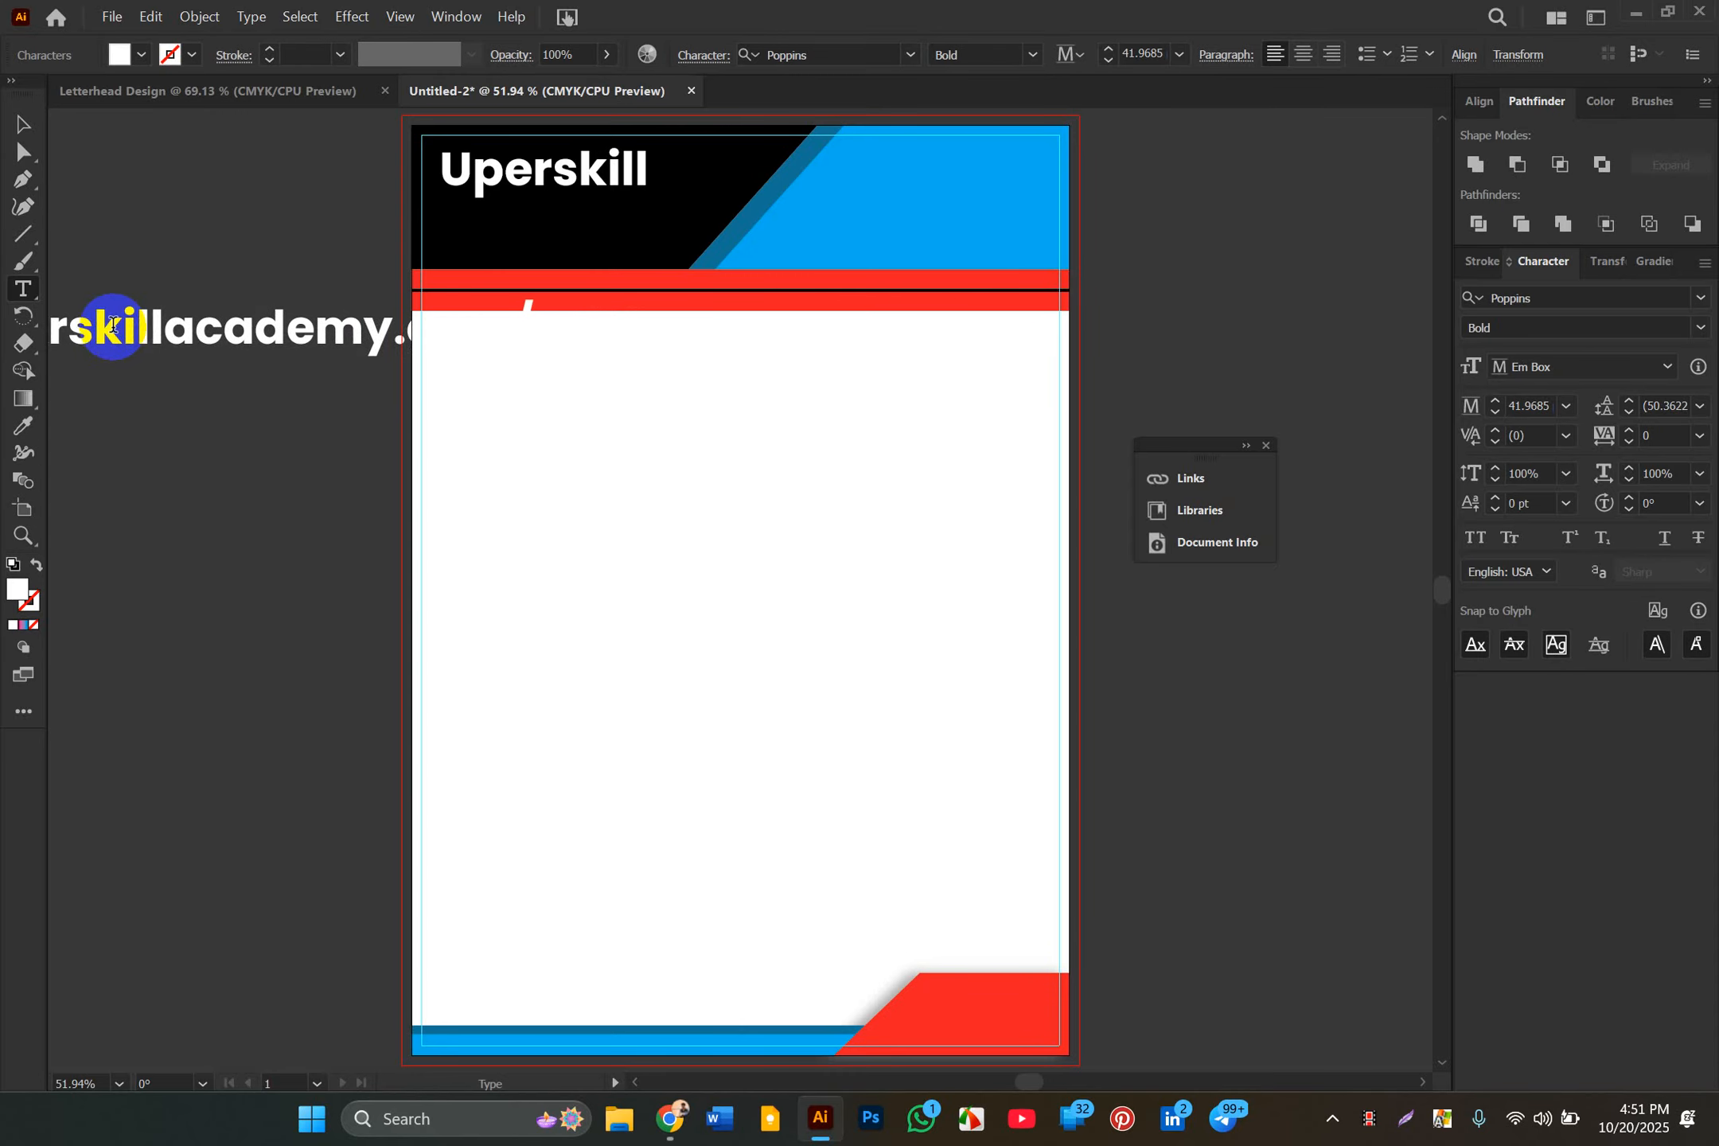
pyautogui.press('Escape')
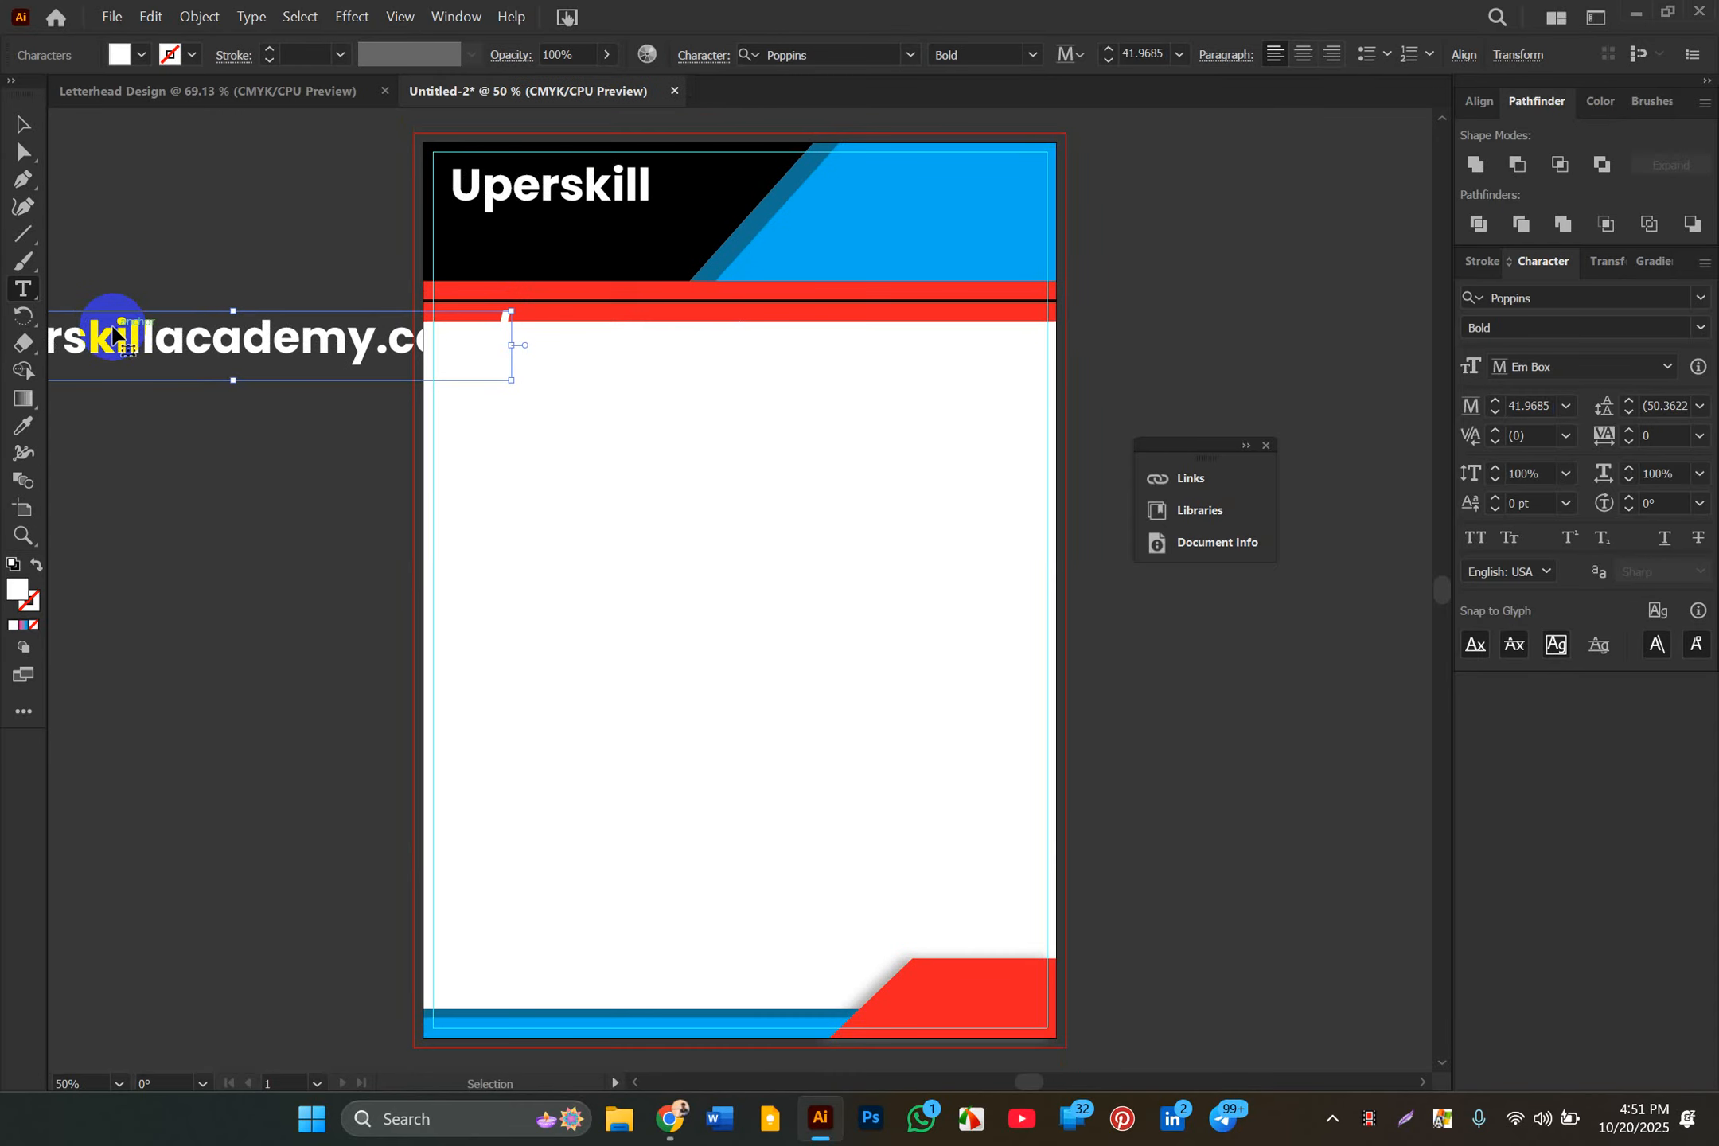
pyautogui.hotkey('ctrl', '-')
pyautogui.hotkey('ctrl', 'shift', 'a')
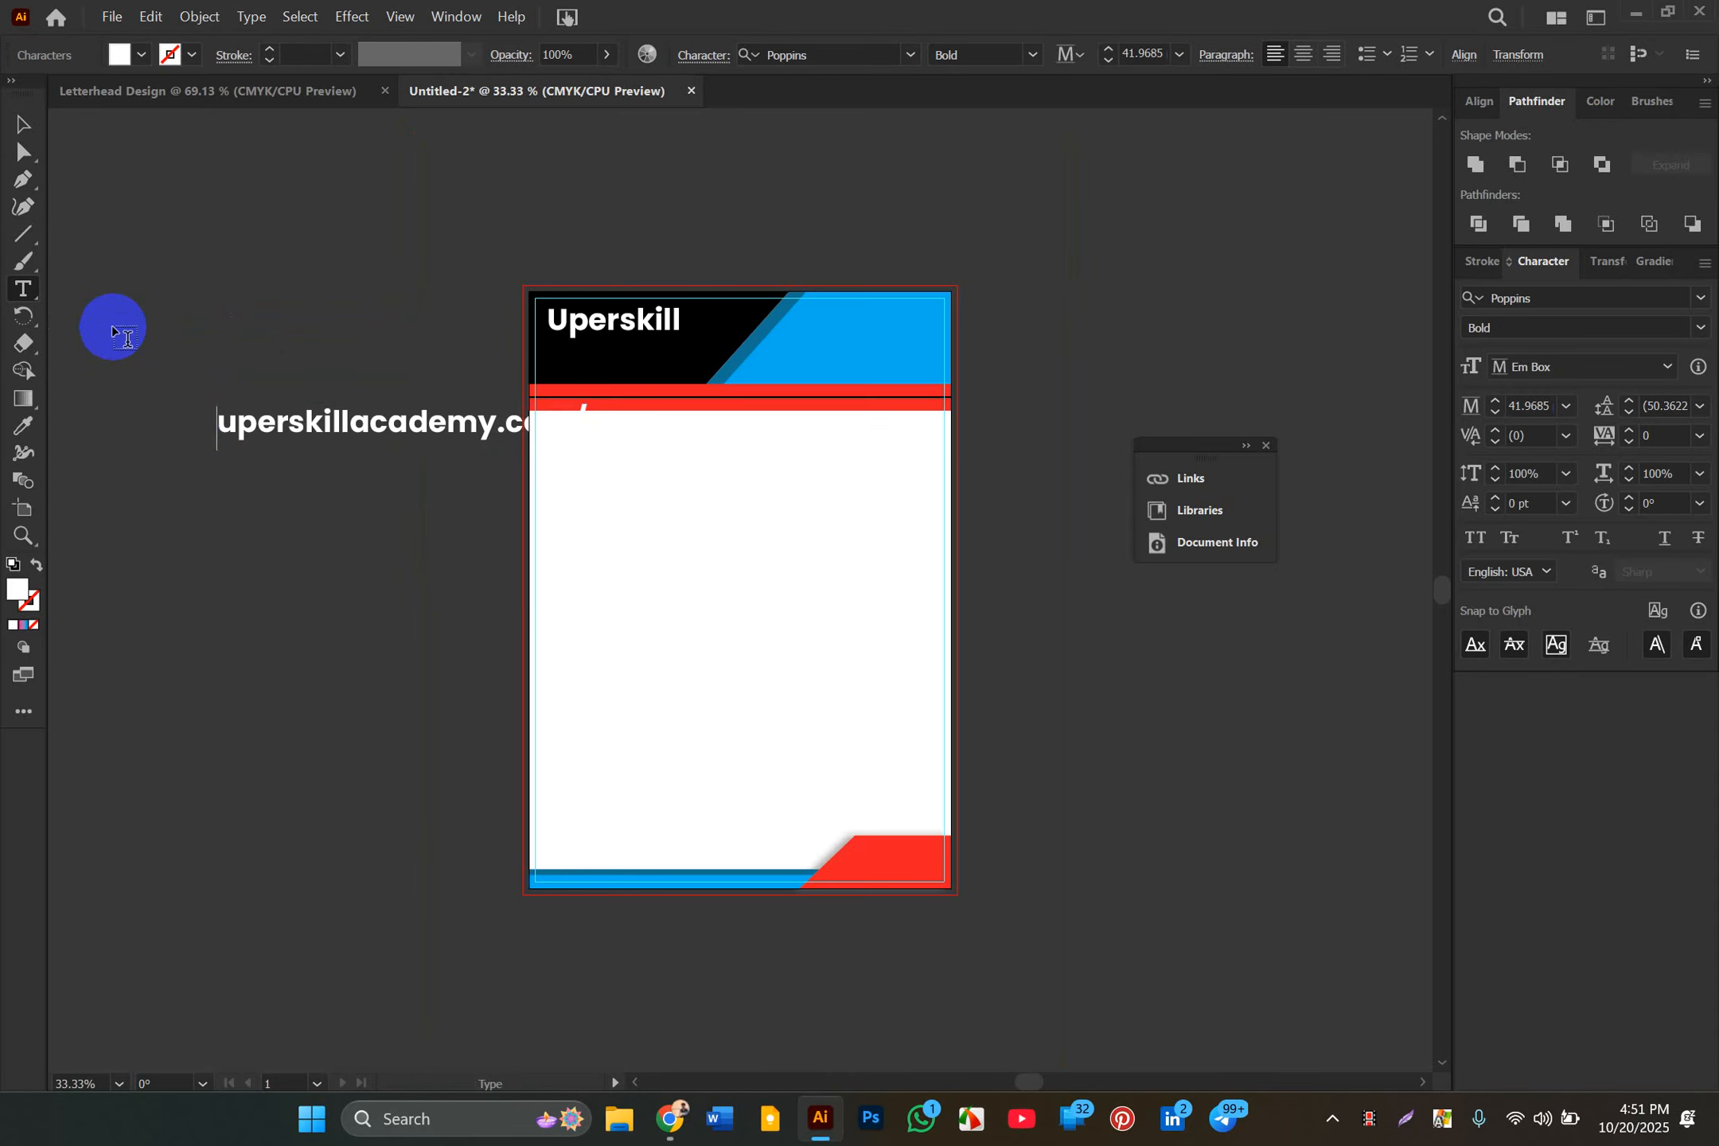
# Step: Move the address text clear of the artboard's edge and shorten its wording to uperskillacademy
pyautogui.click(22, 123)
pyautogui.moveTo(326, 402); pyautogui.dragTo(229, 347)
pyautogui.doubleClick(380, 352)
pyautogui.press('BackSpace')
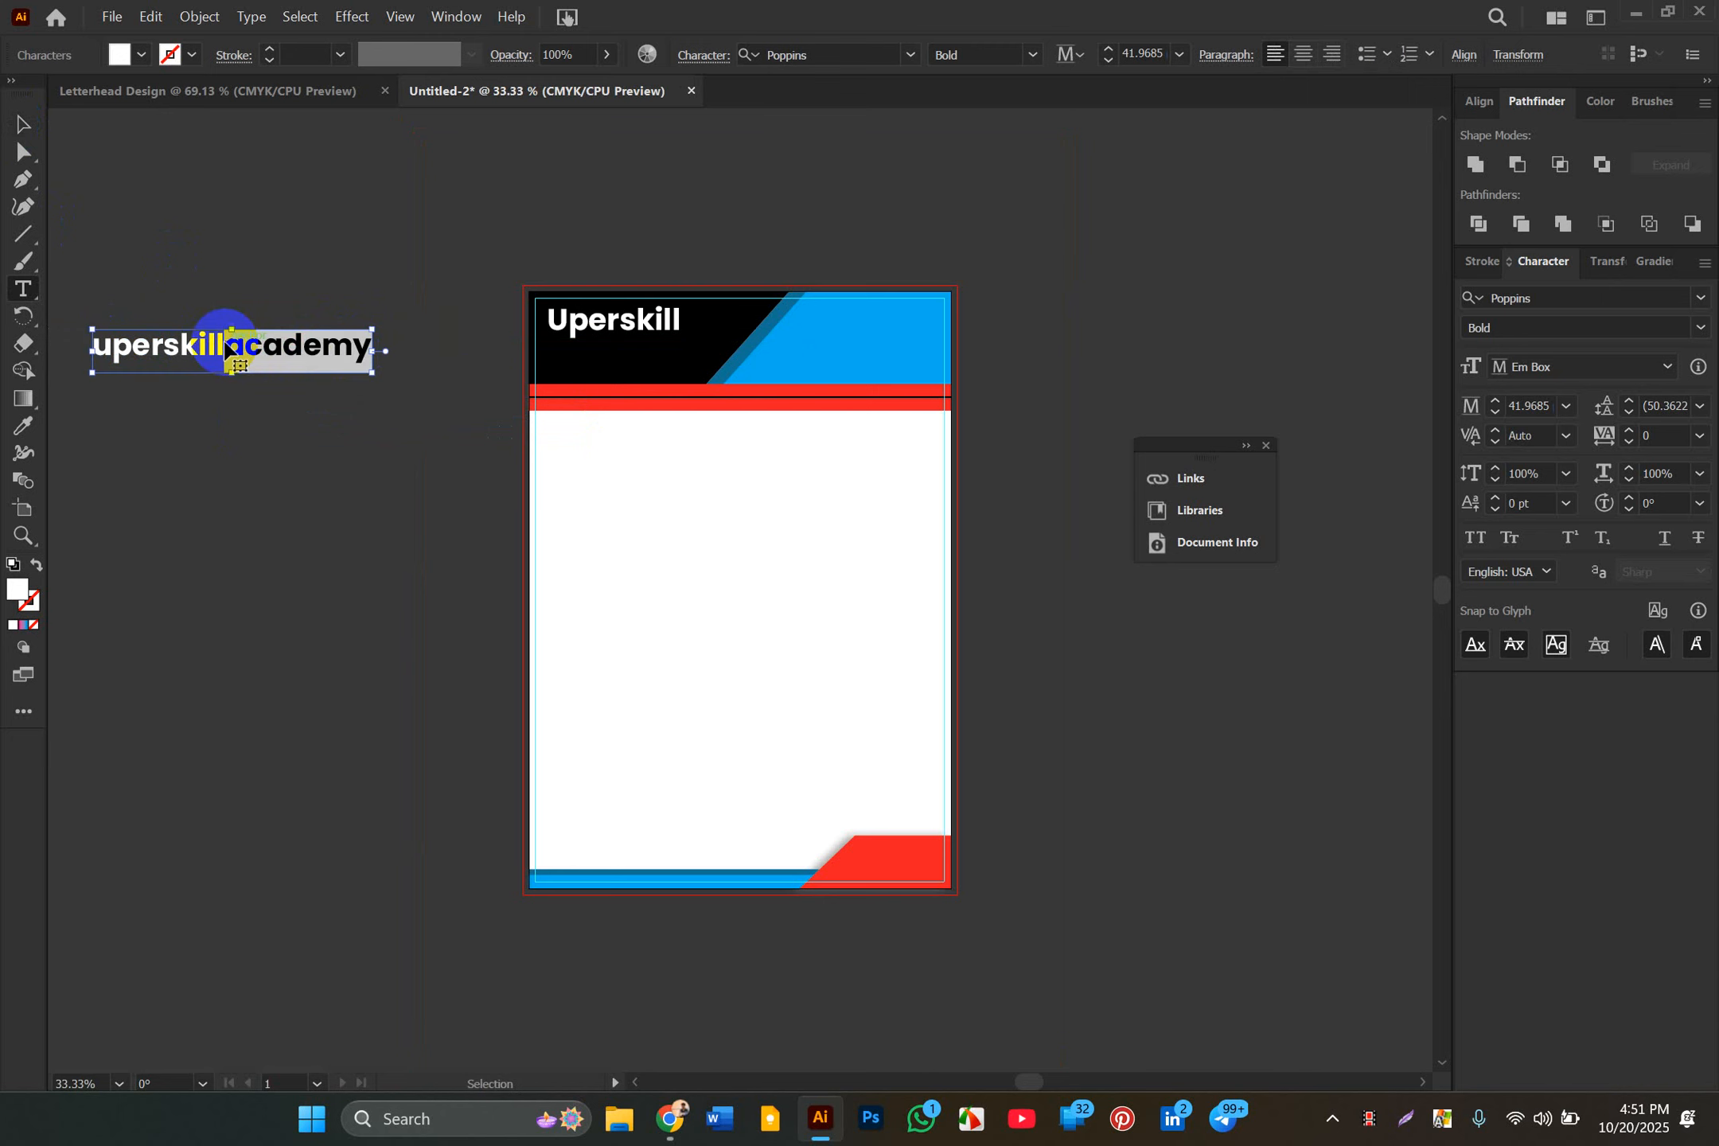
pyautogui.click(23, 124)
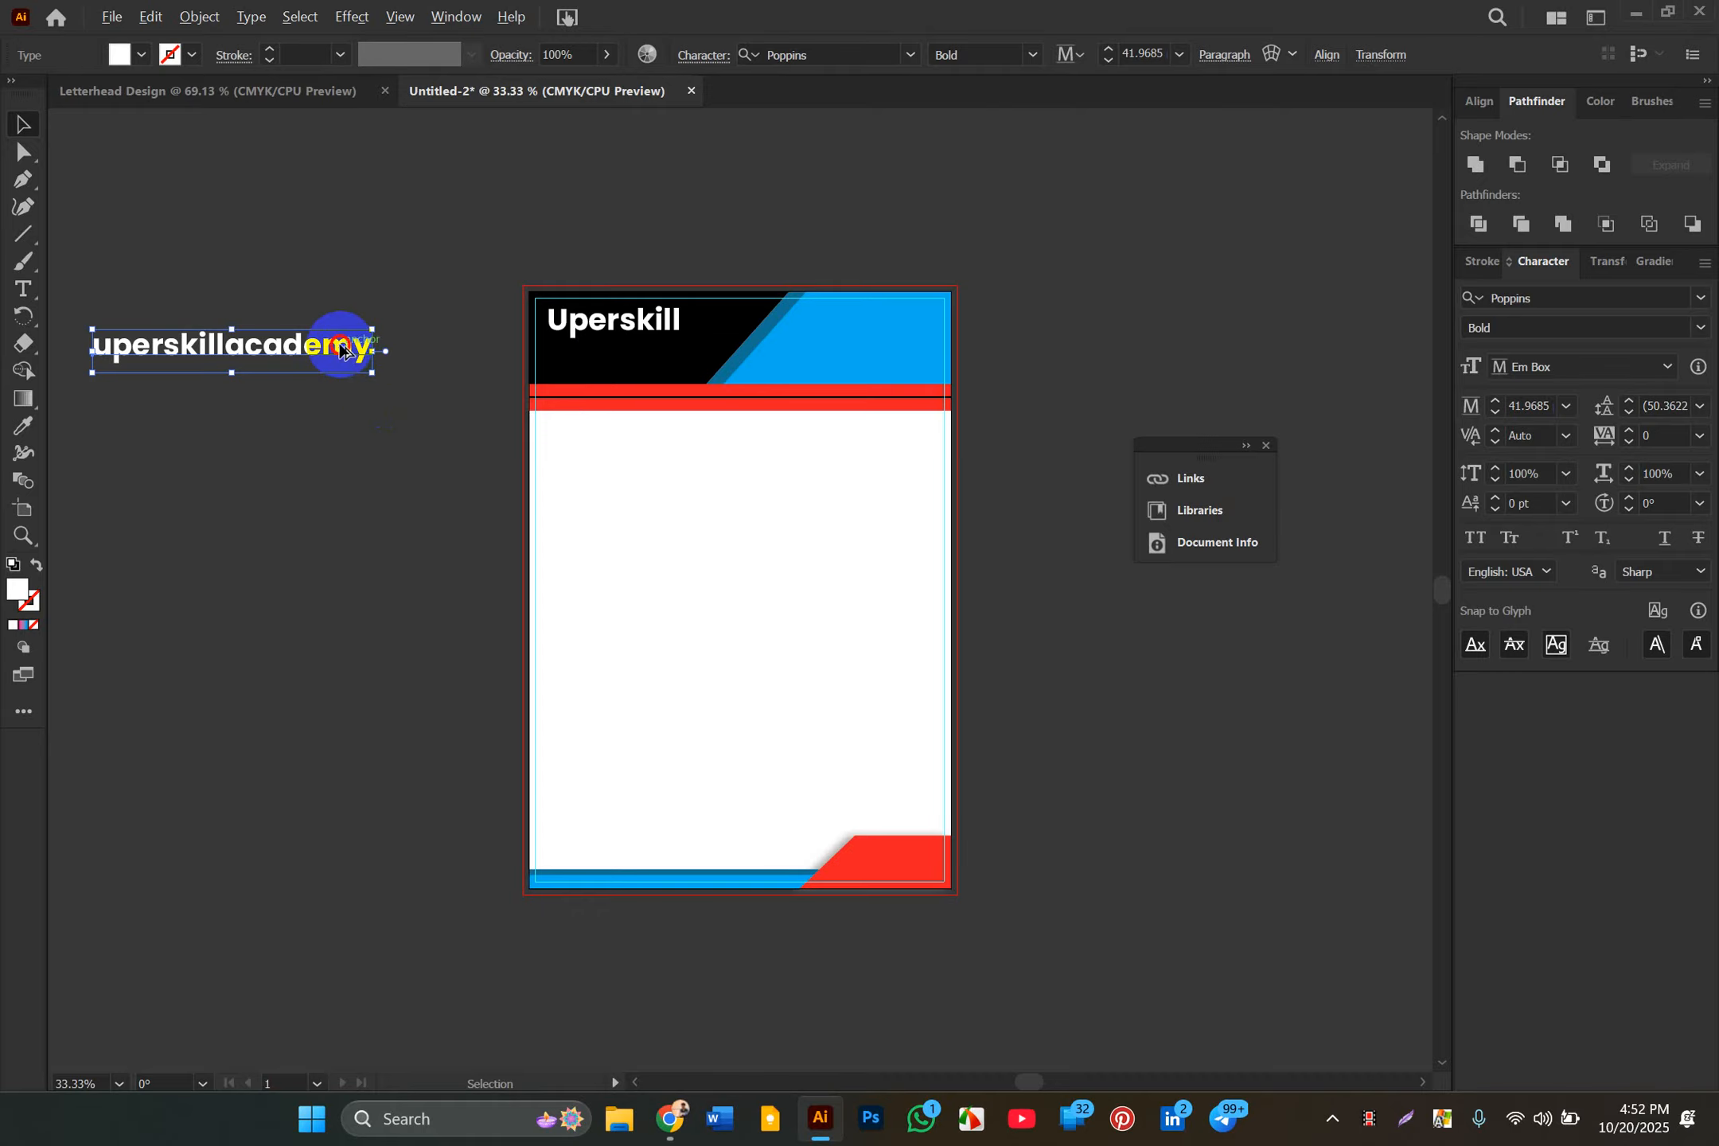
# Step: Duplicate the uperskillacademy text below the original, replace the copy's wording with academy, and reposition it on the pasteboard
pyautogui.moveTo(340, 349); pyautogui.dragTo(372, 545)
pyautogui.doubleClick(371, 544)
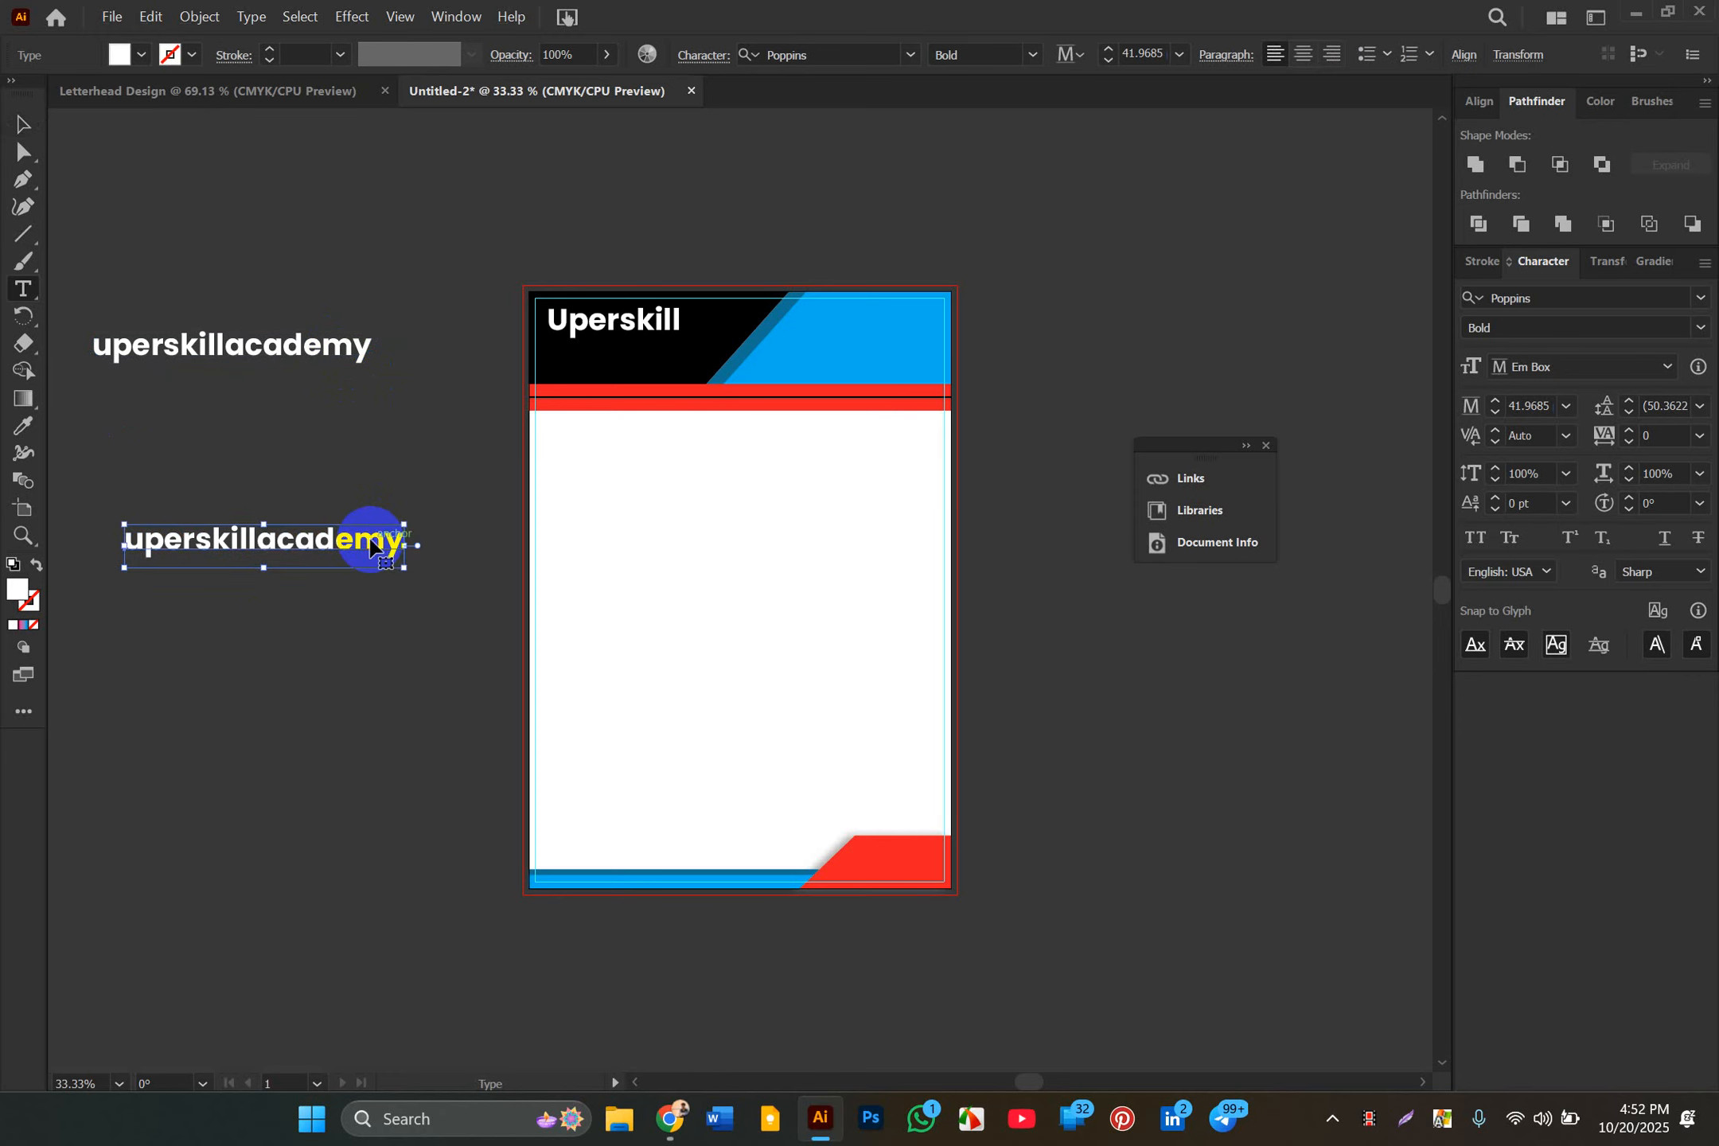
pyautogui.hotkey('ctrl', 'a')
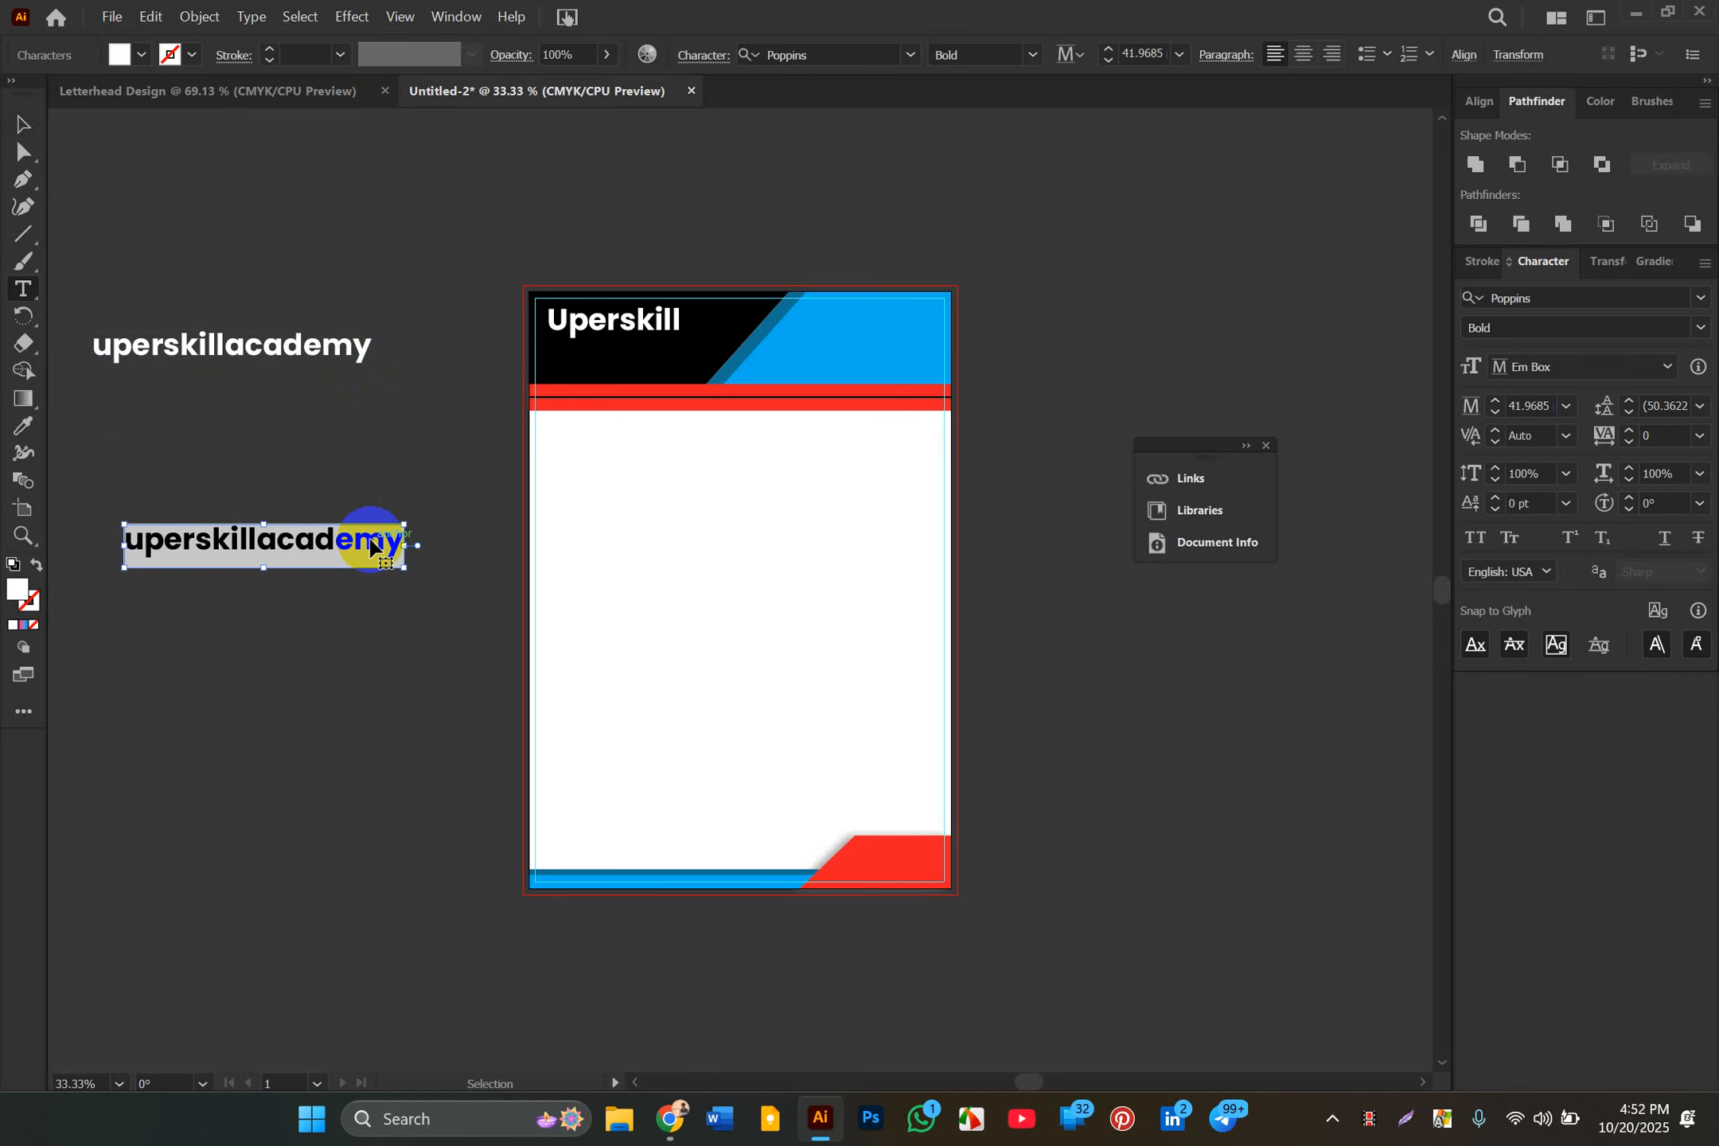
pyautogui.write('academy')
pyautogui.click(27, 132)
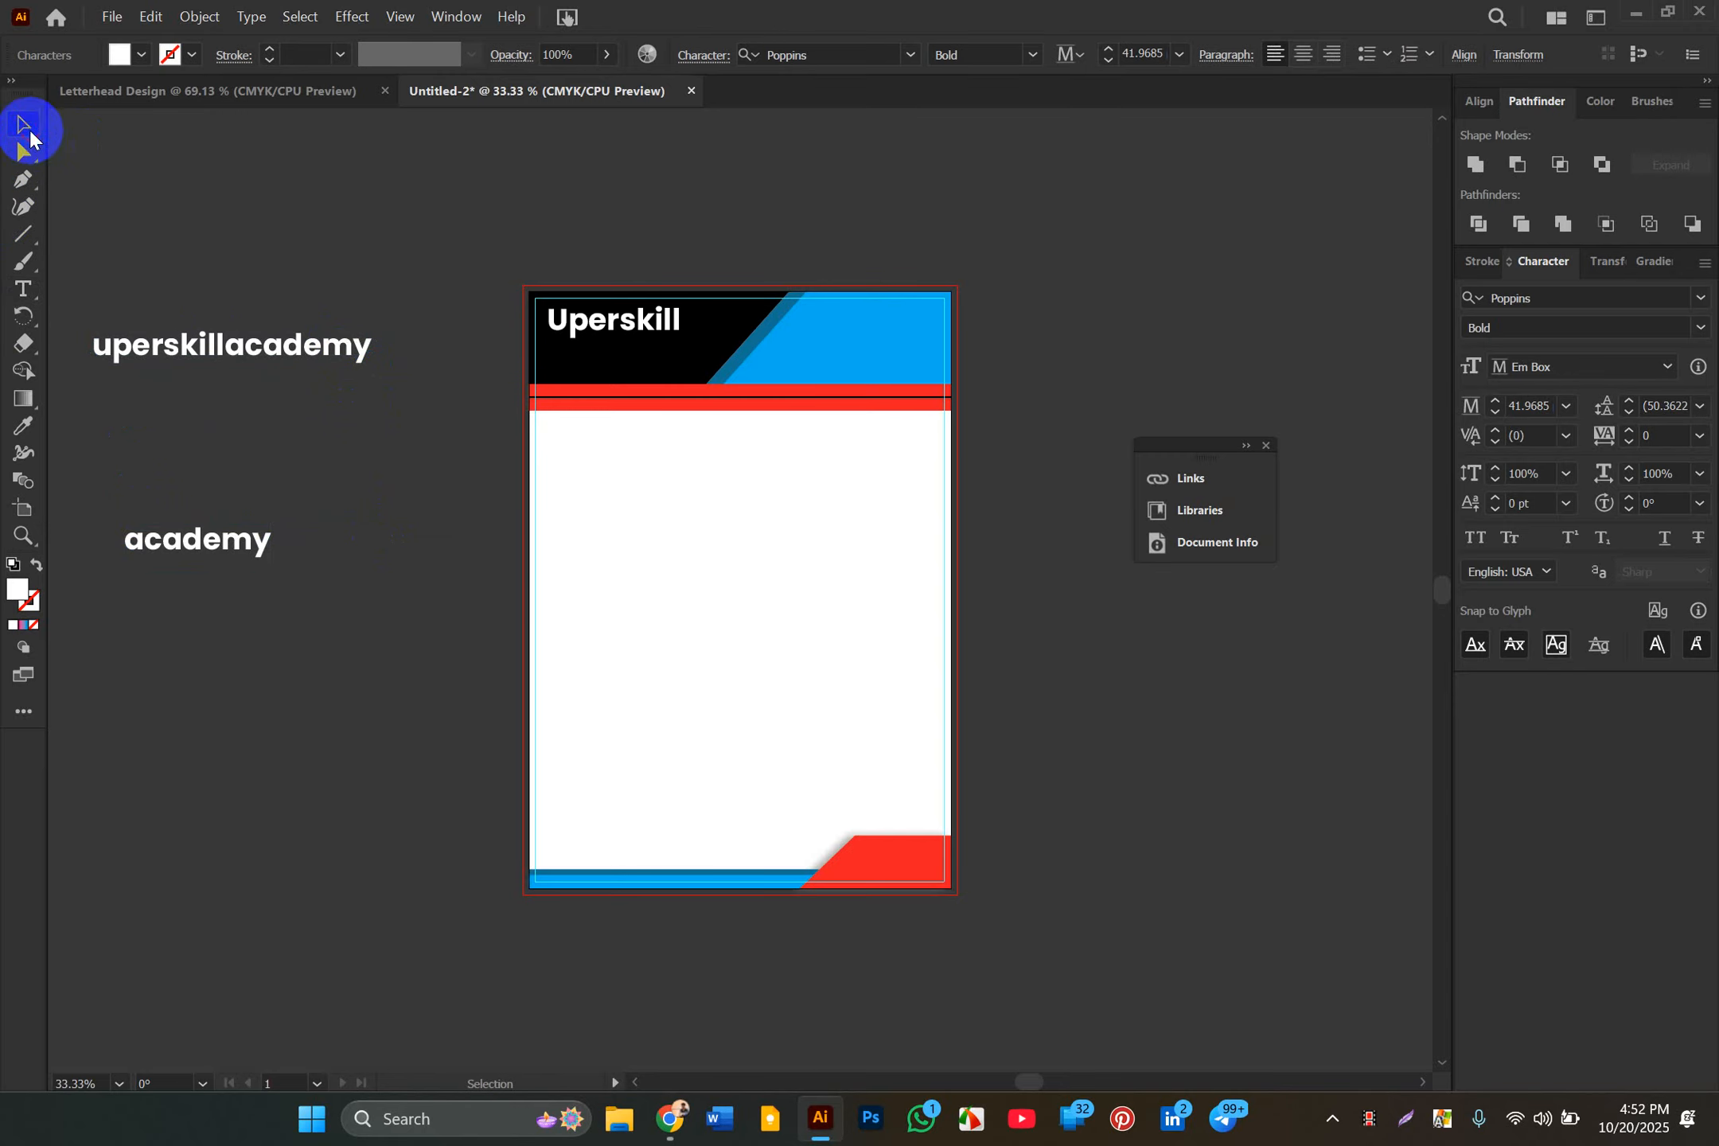
pyautogui.moveTo(215, 549); pyautogui.dragTo(277, 514)
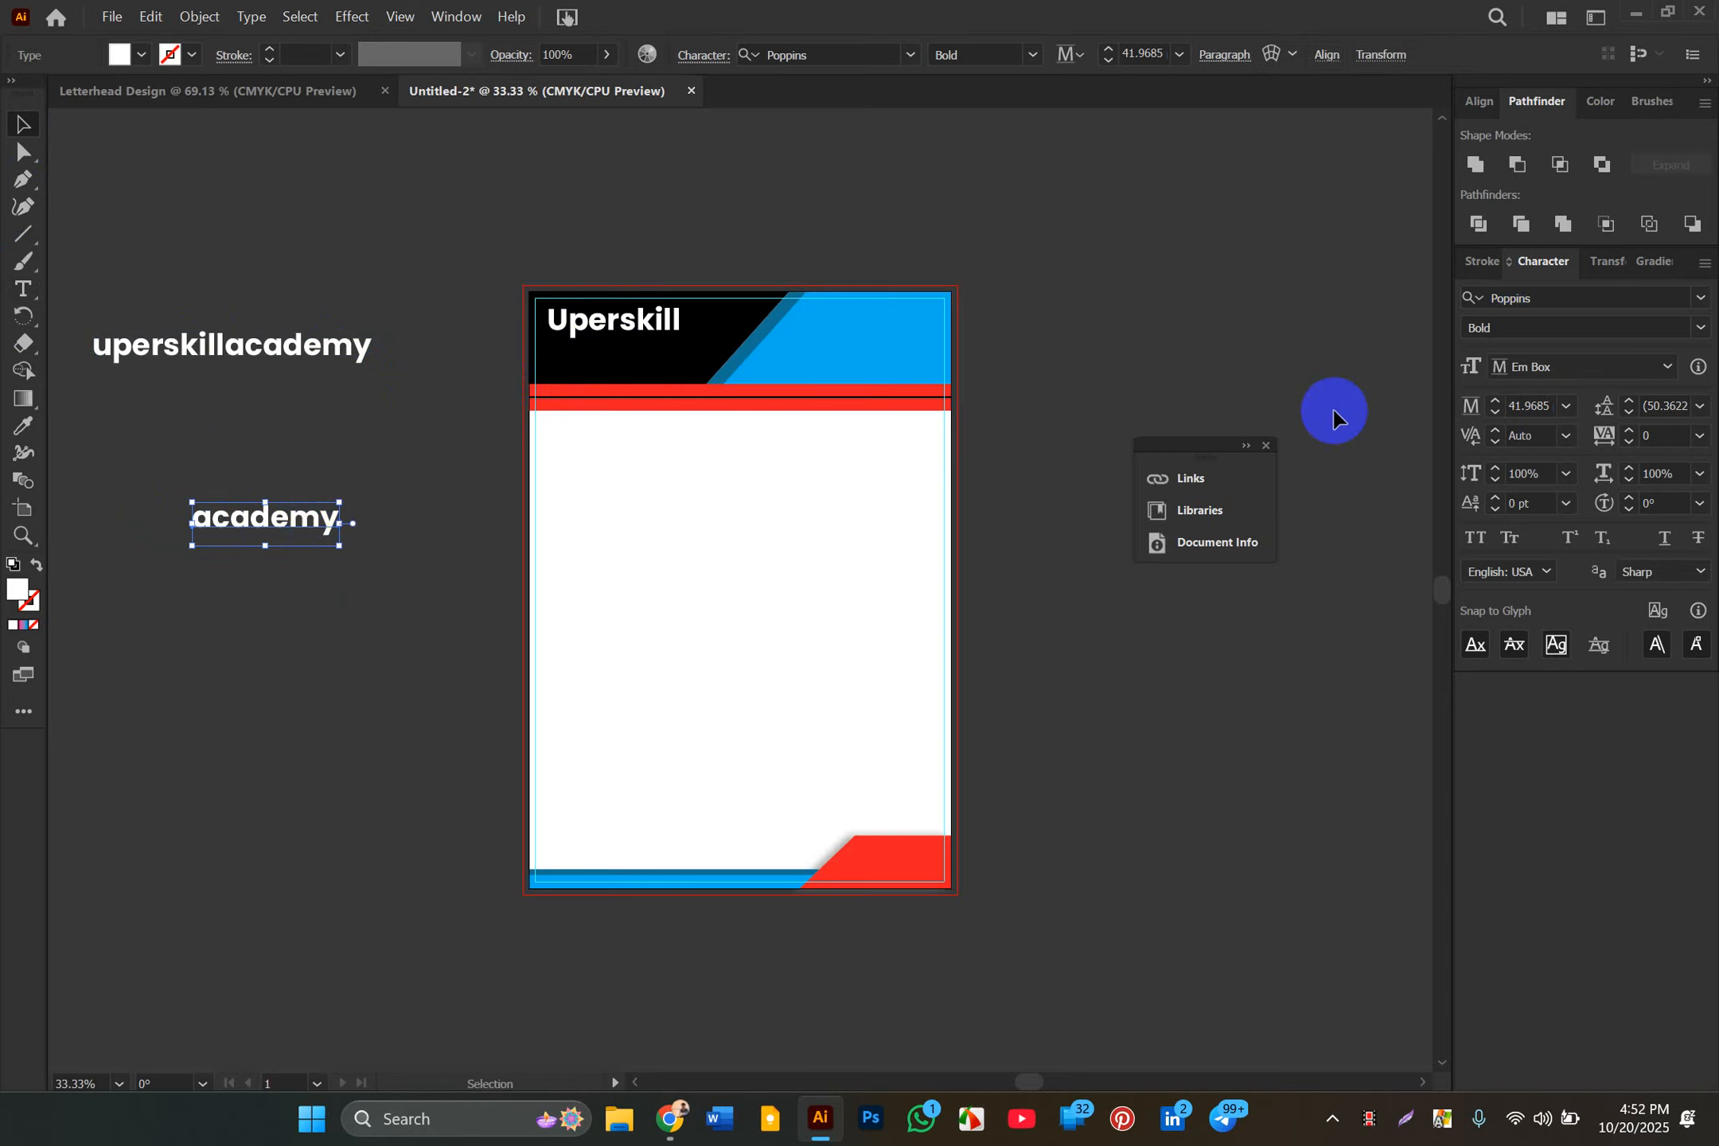
# Step: Format the academy text as 18 pt Poppins Regular with a tracking of 100
pyautogui.click(558, 328)
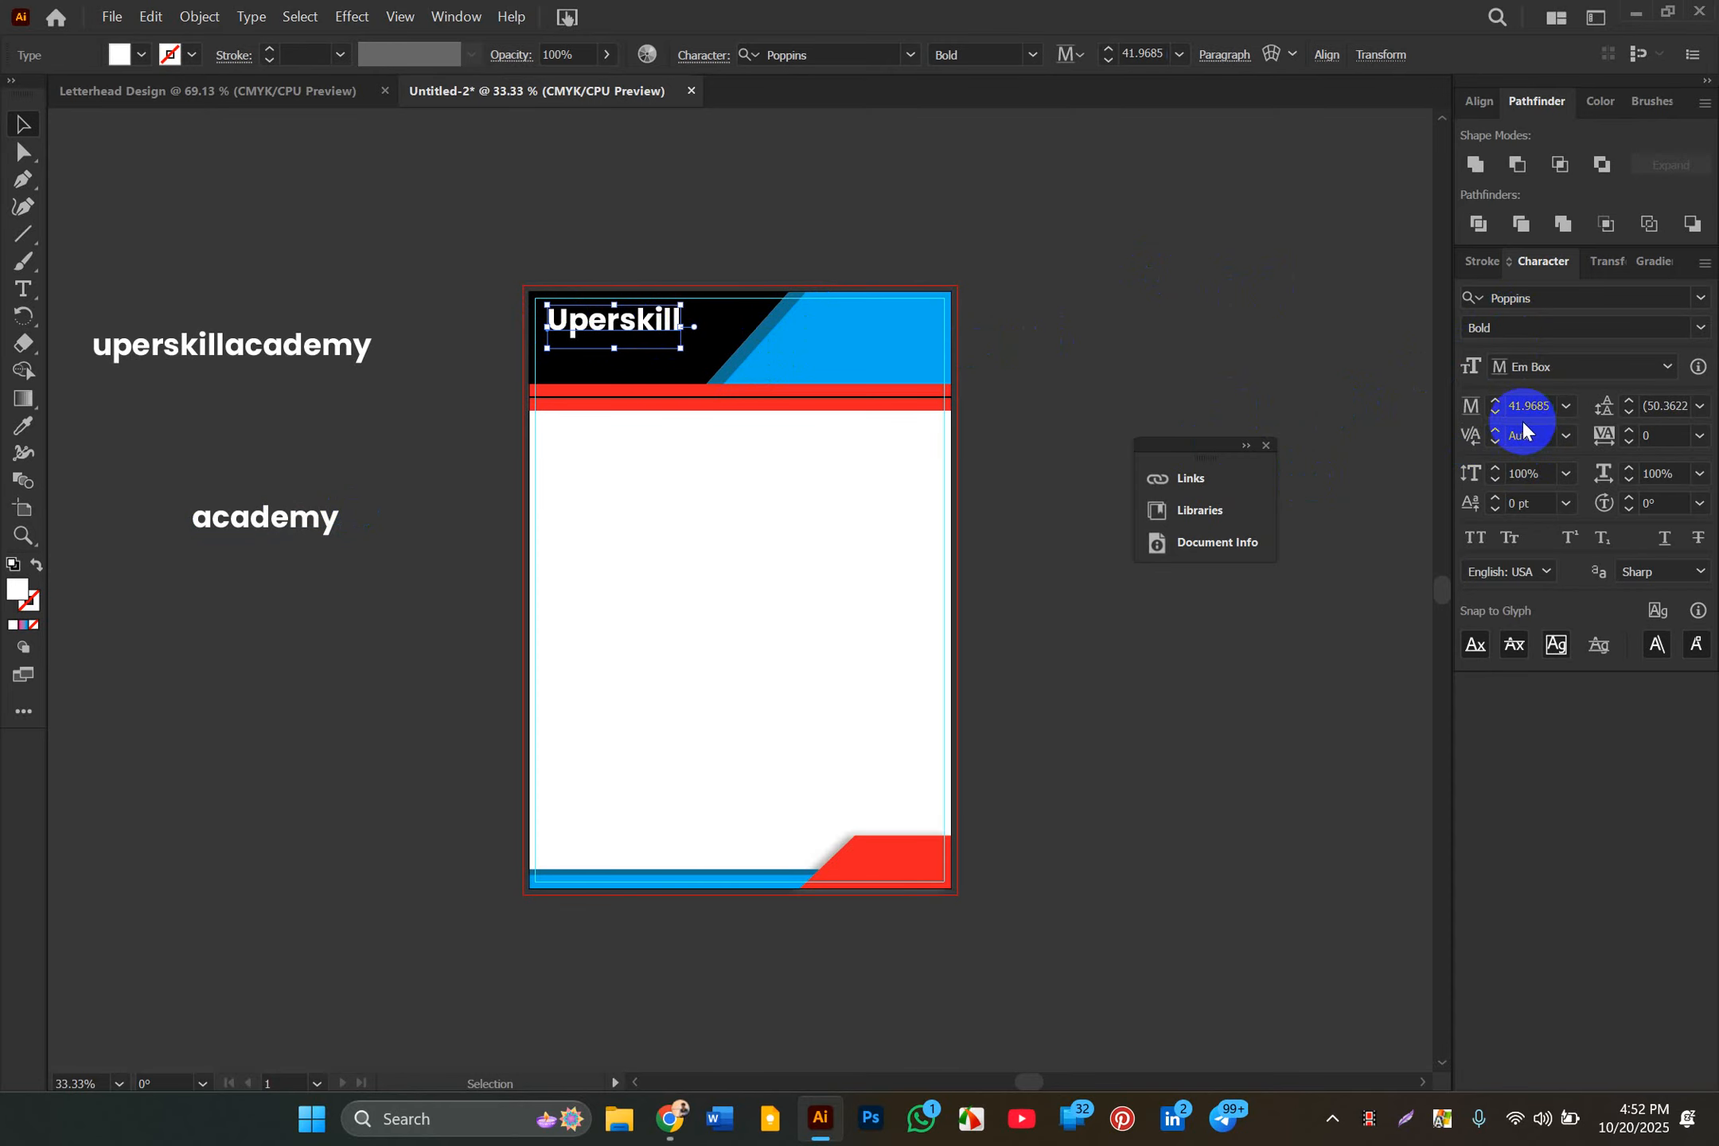
pyautogui.click(323, 517)
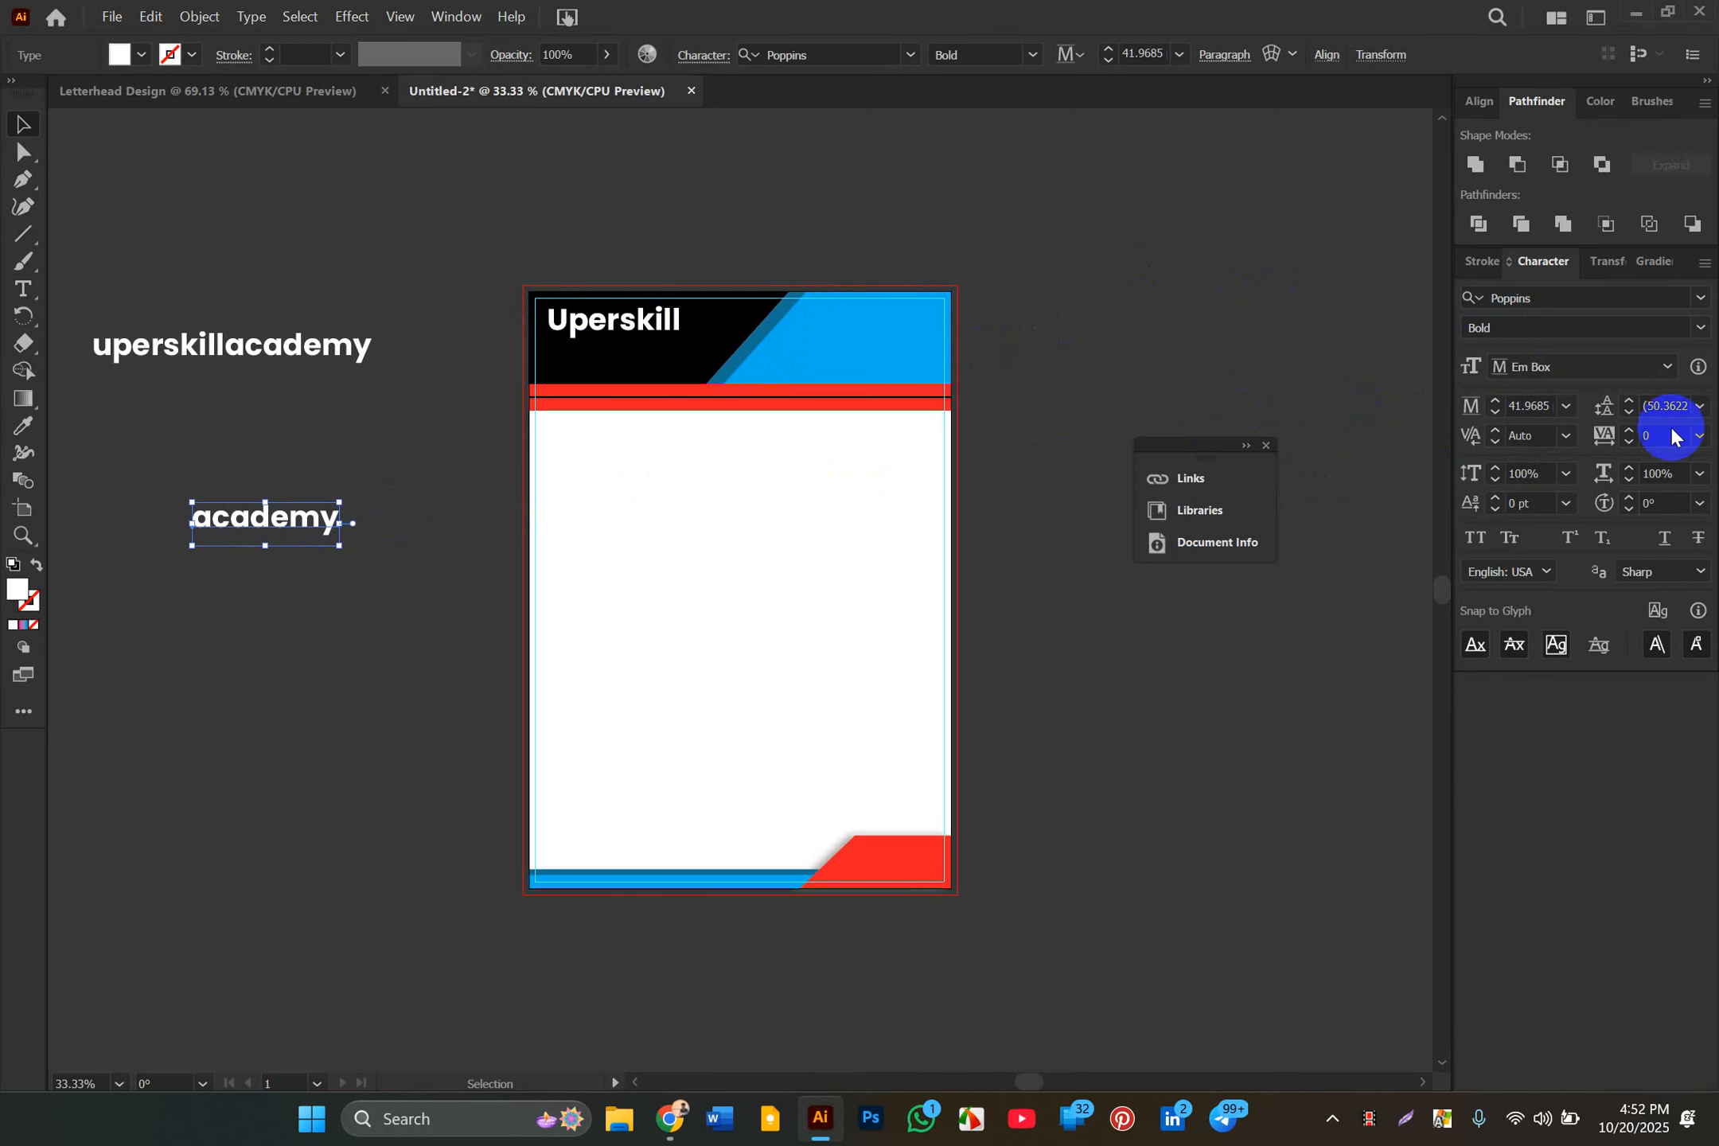
pyautogui.click(1567, 406)
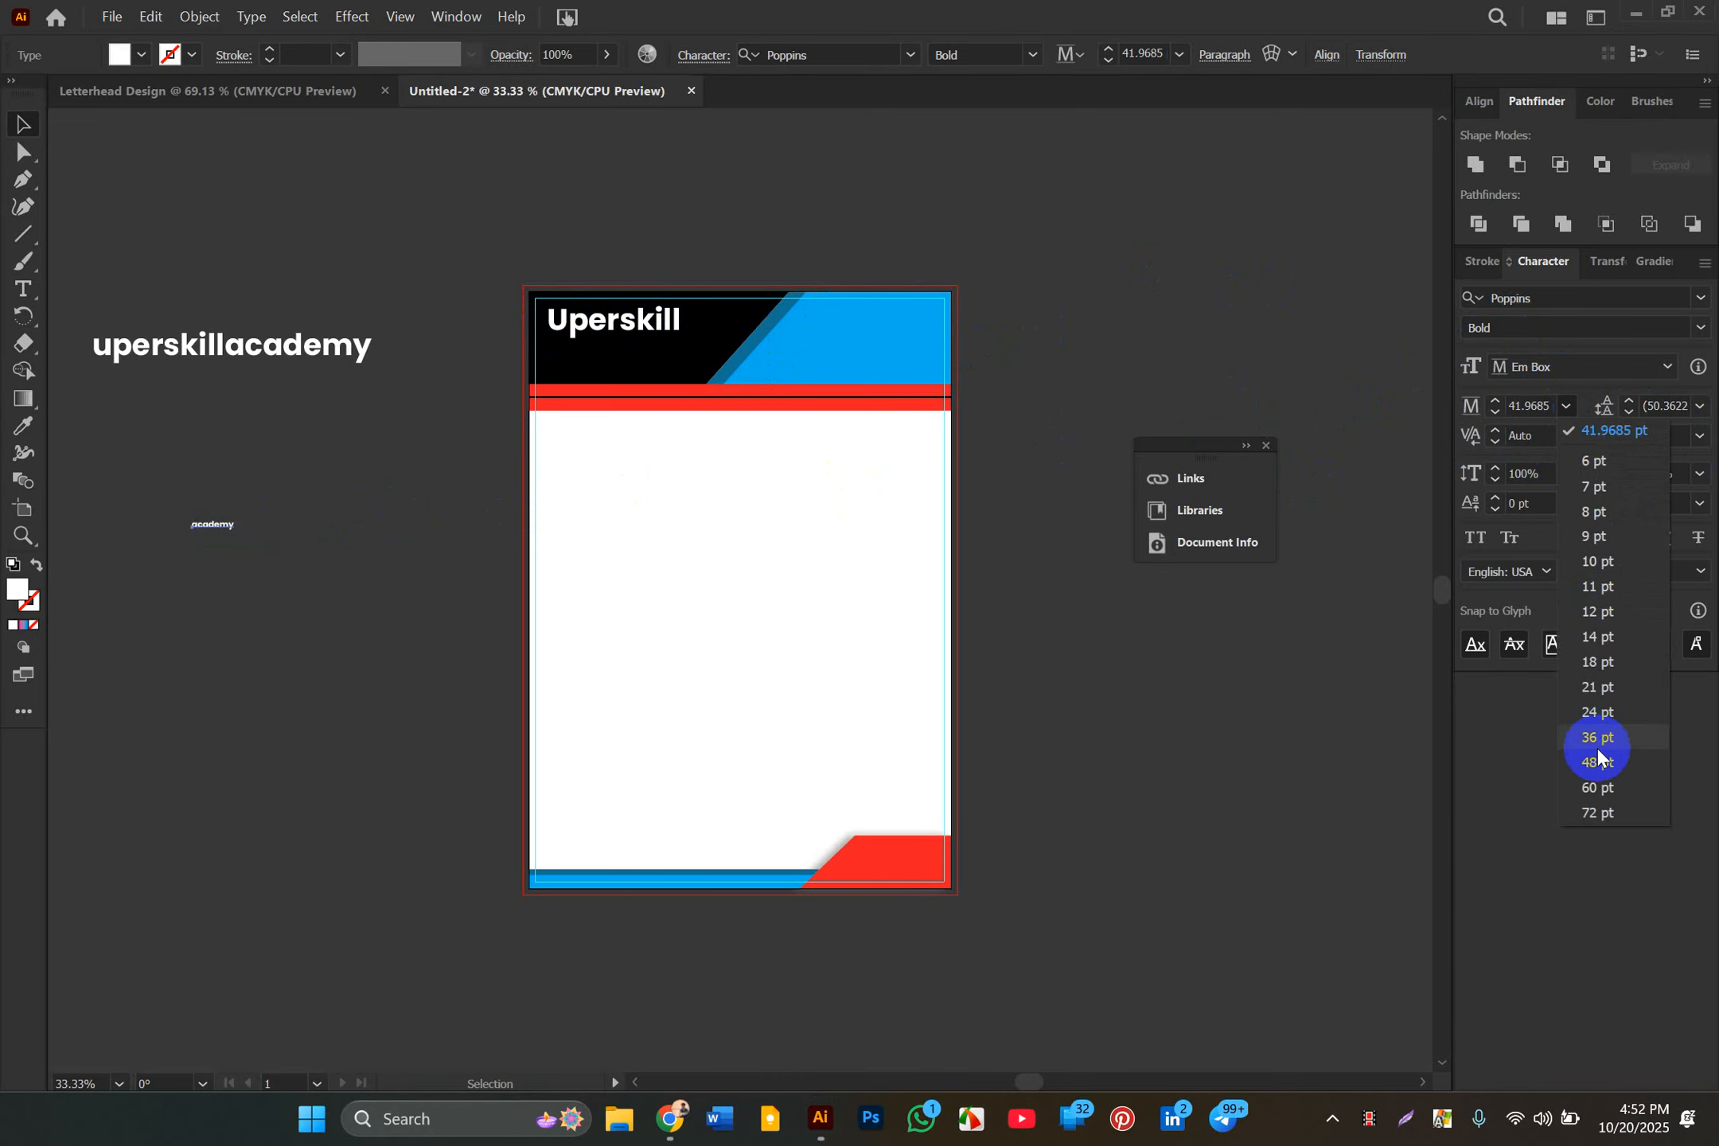
pyautogui.click(1602, 651)
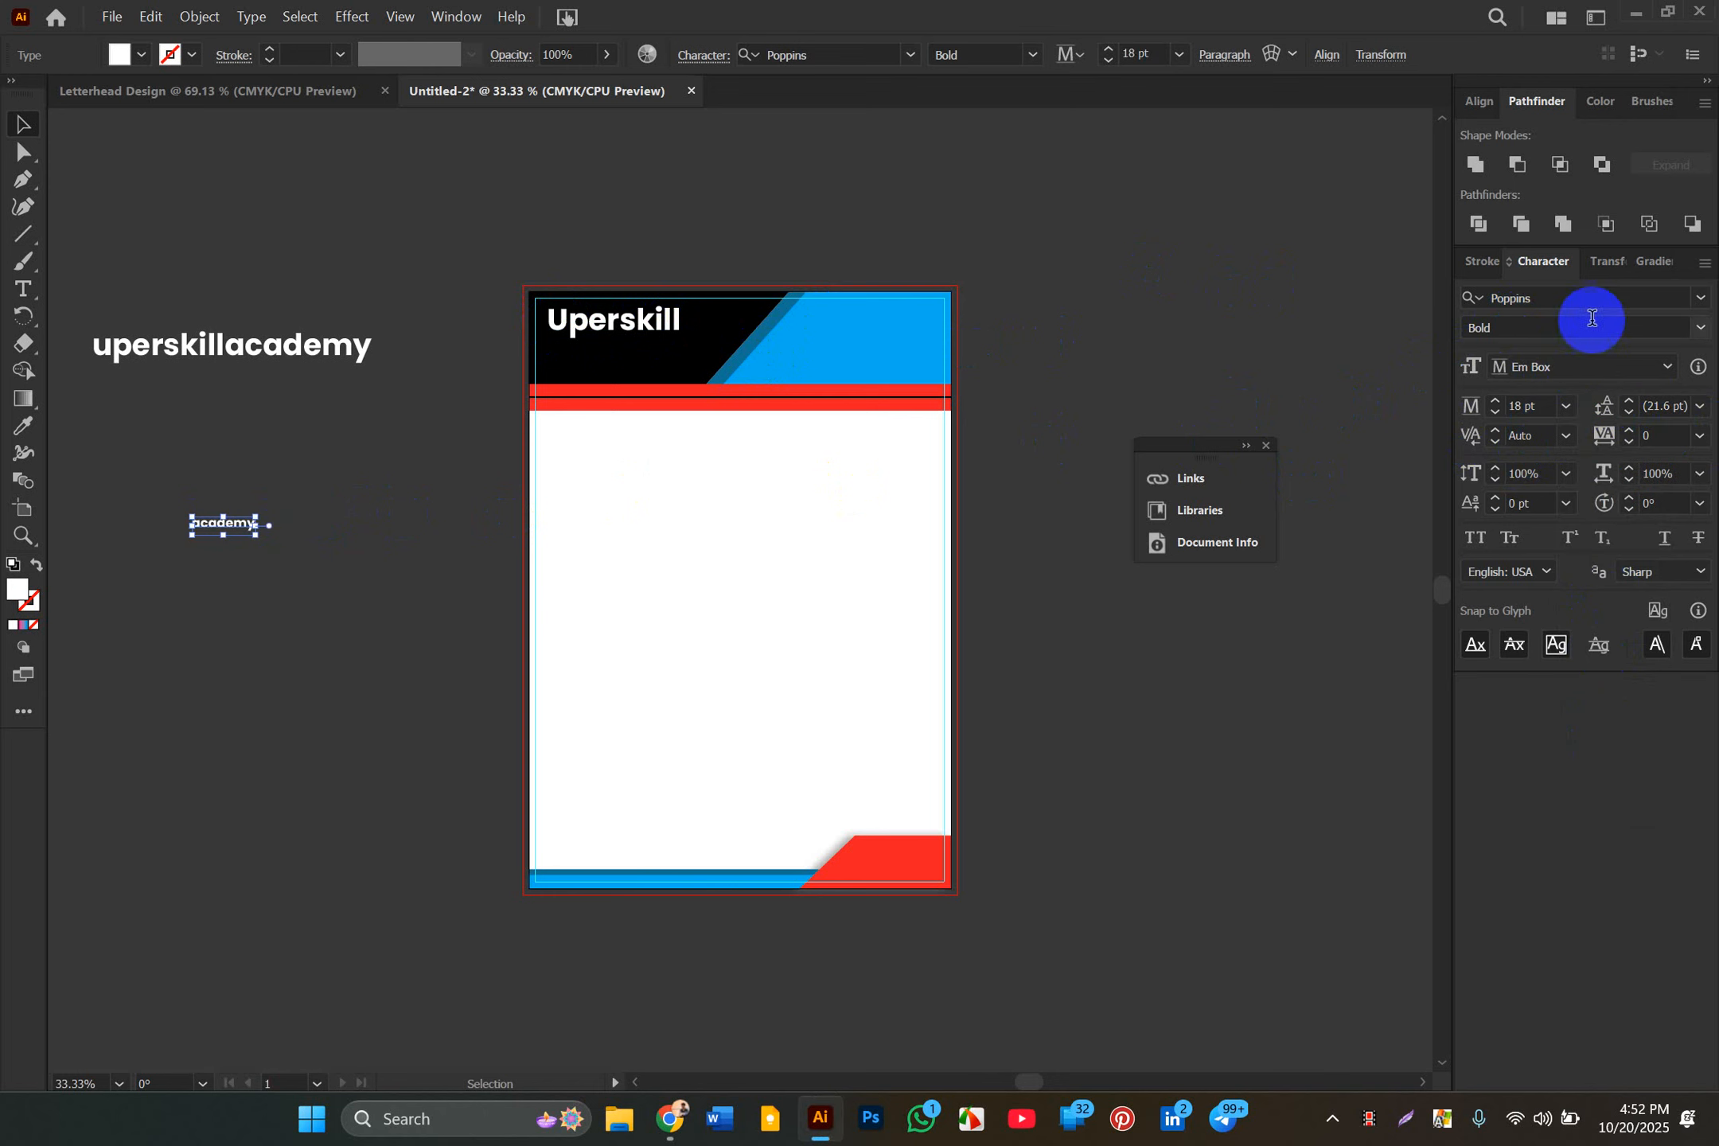
pyautogui.click(1698, 328)
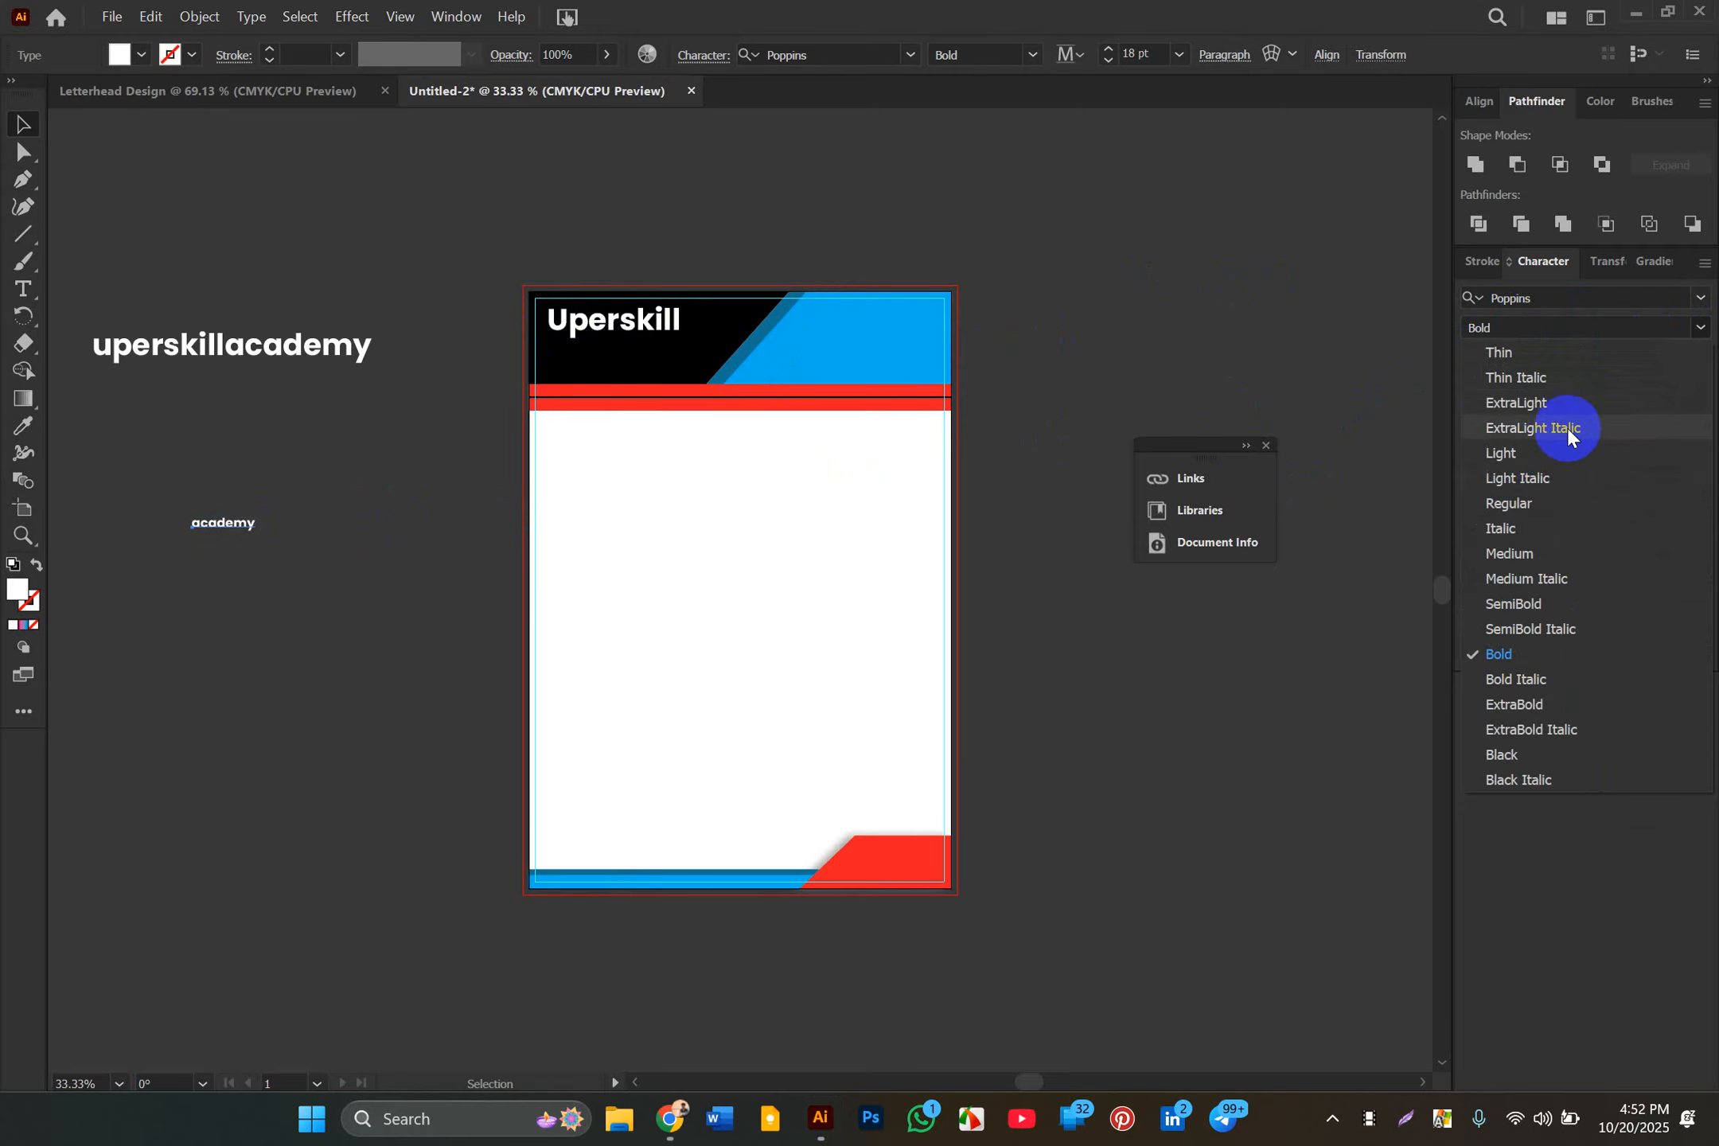
pyautogui.click(1529, 505)
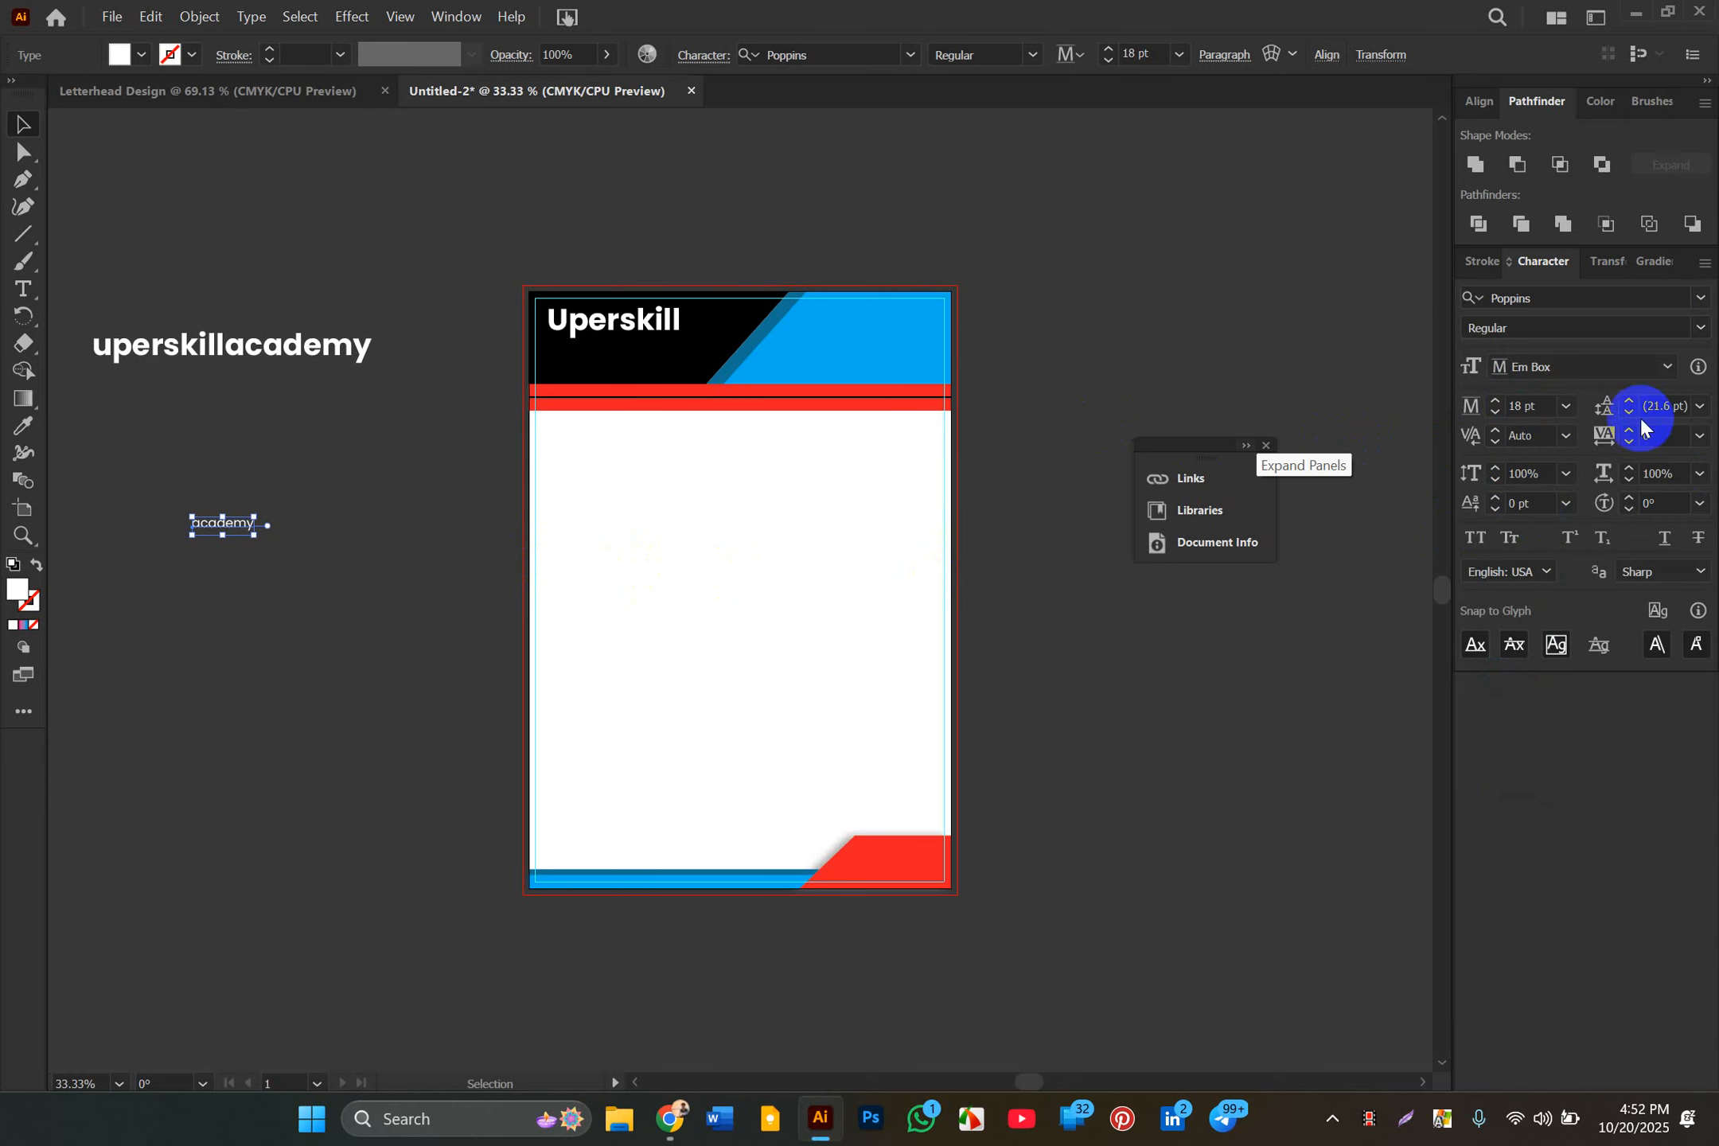
pyautogui.click(1699, 436)
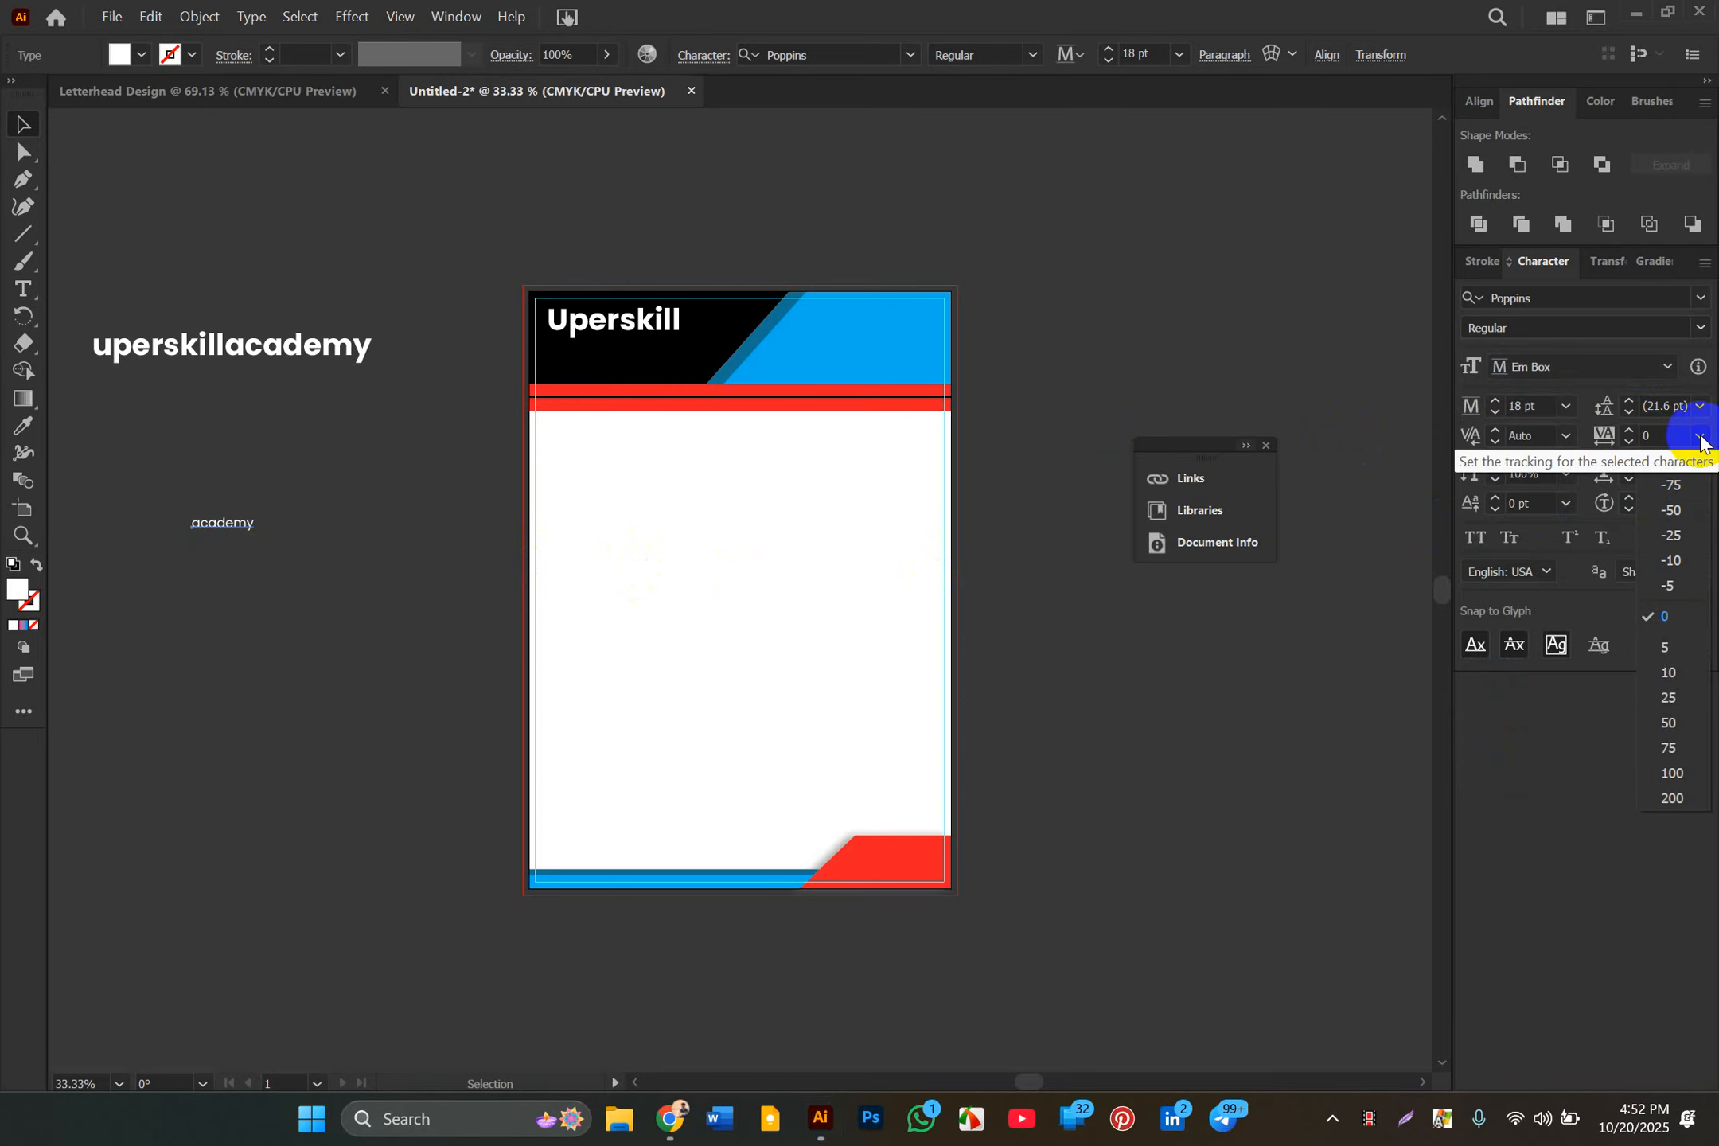
pyautogui.click(1673, 773)
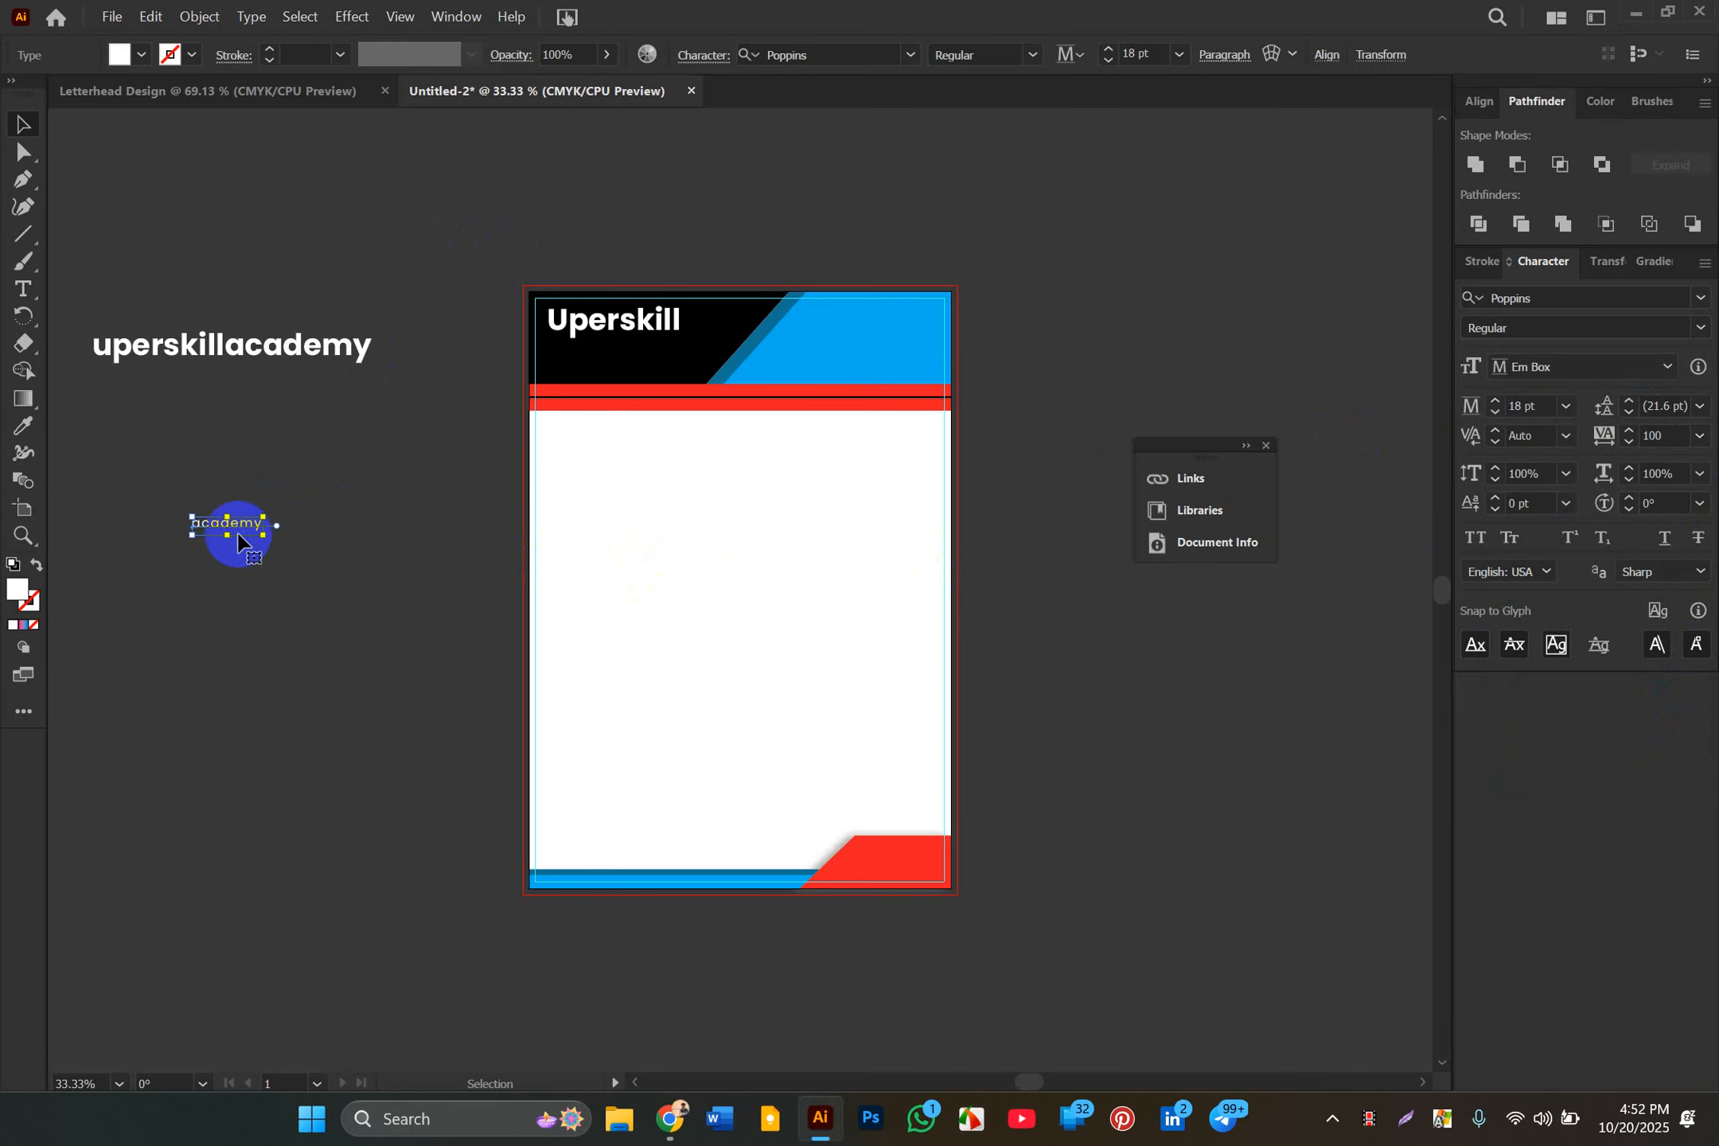
# Step: Move the academy text into the black header area directly beneath the Uperskill title and check its placement
pyautogui.moveTo(237, 541); pyautogui.dragTo(660, 320)
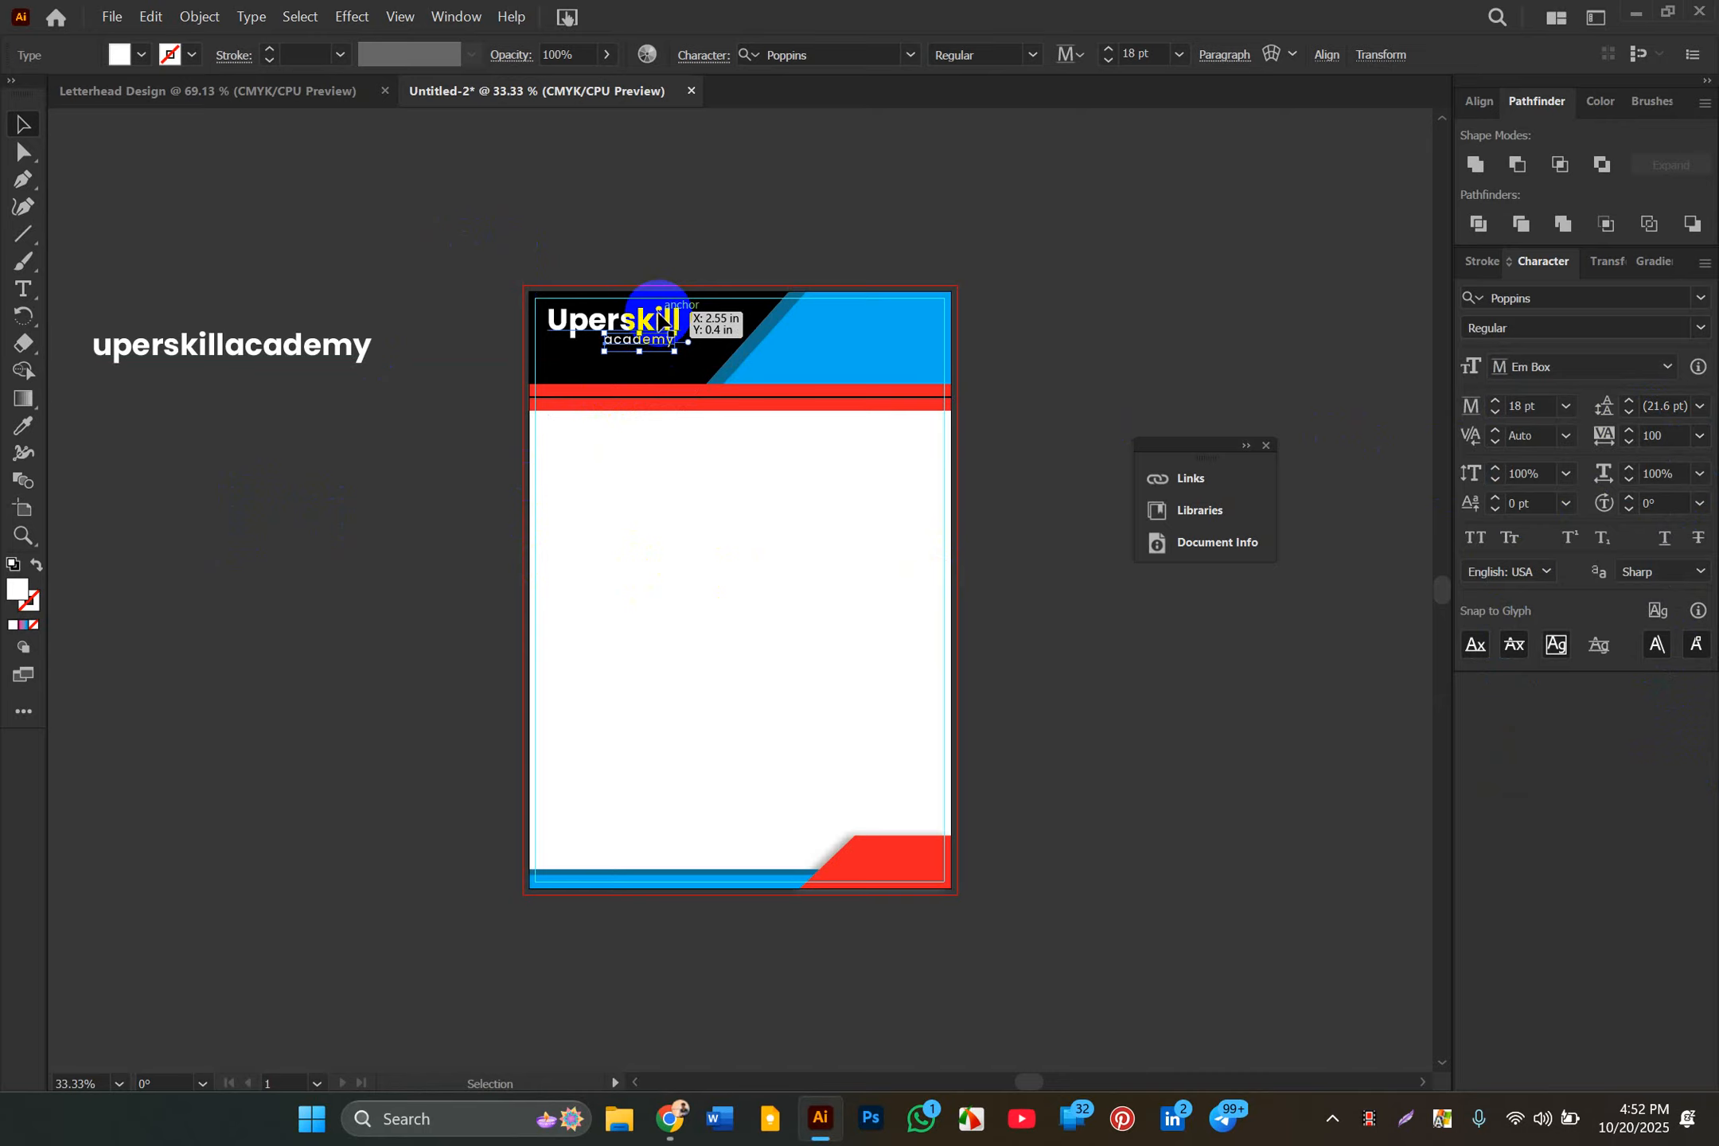
pyautogui.hotkey('ctrl', 'space')
pyautogui.moveTo(500, 300); pyautogui.dragTo(699, 366)
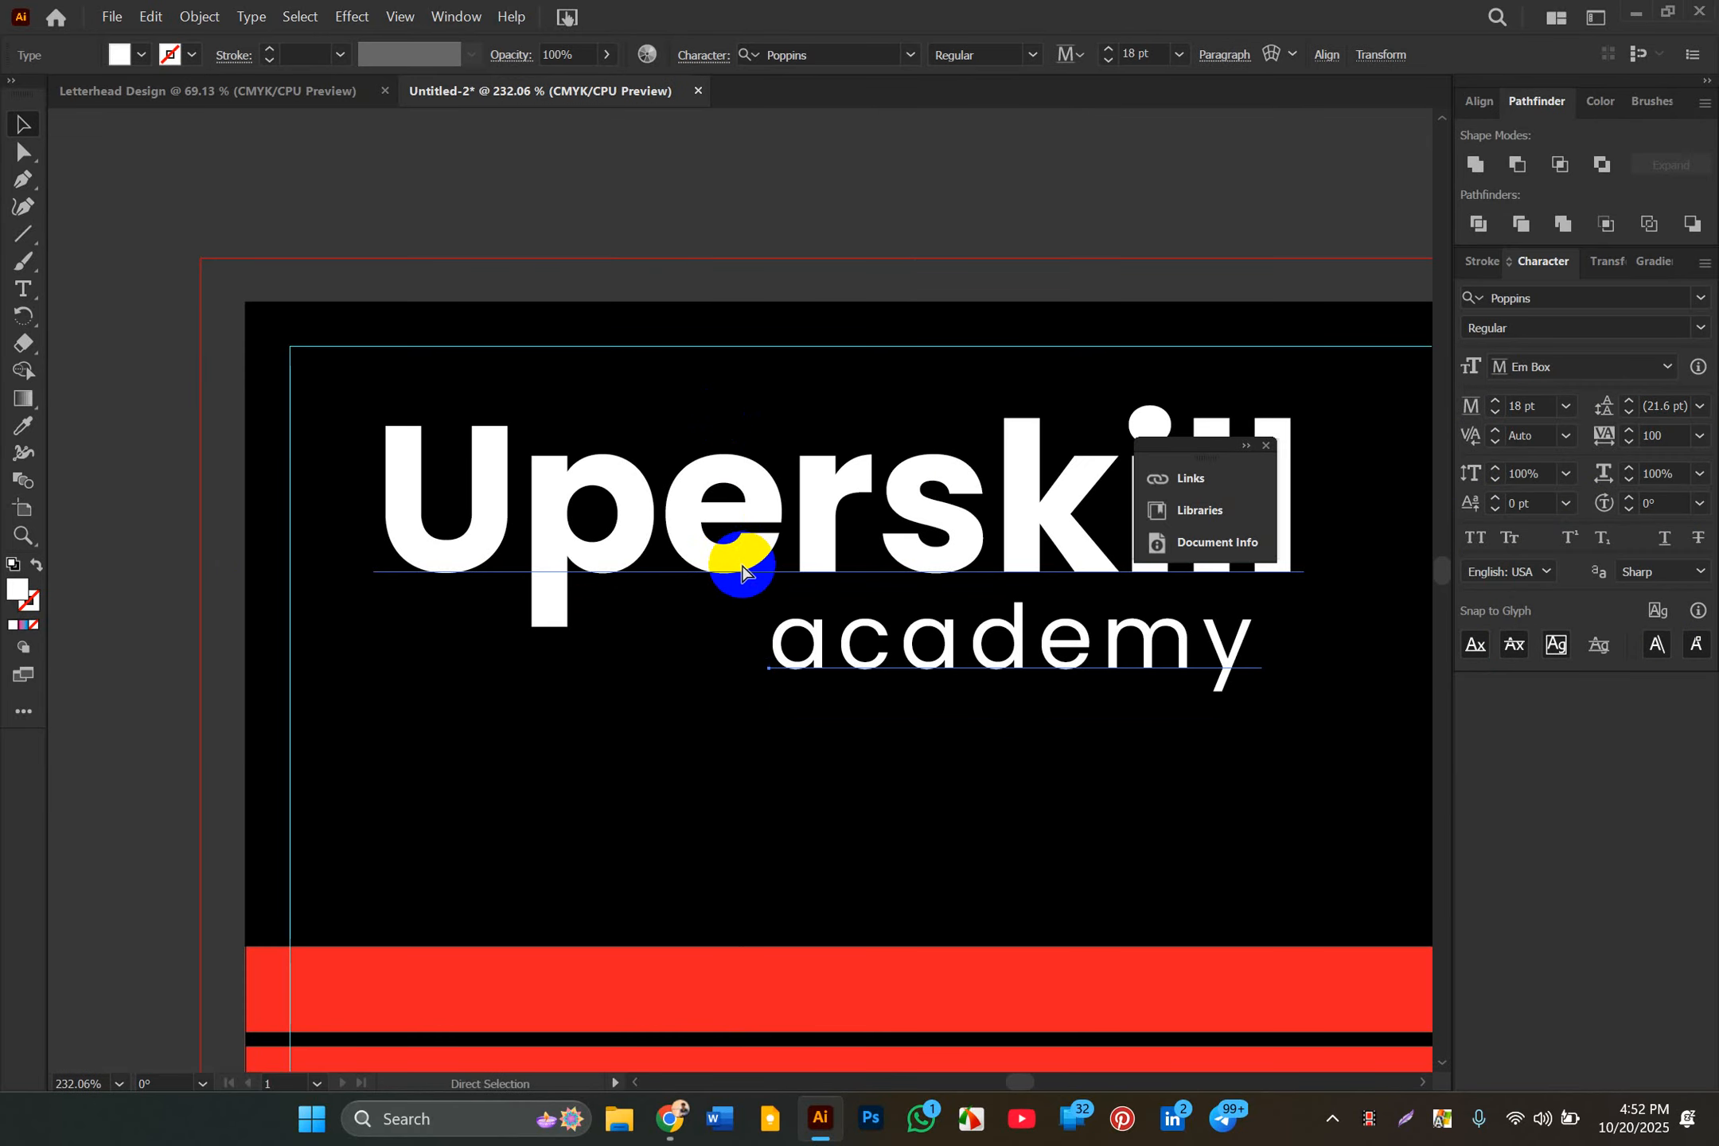
pyautogui.hotkey('ctrl', '-')
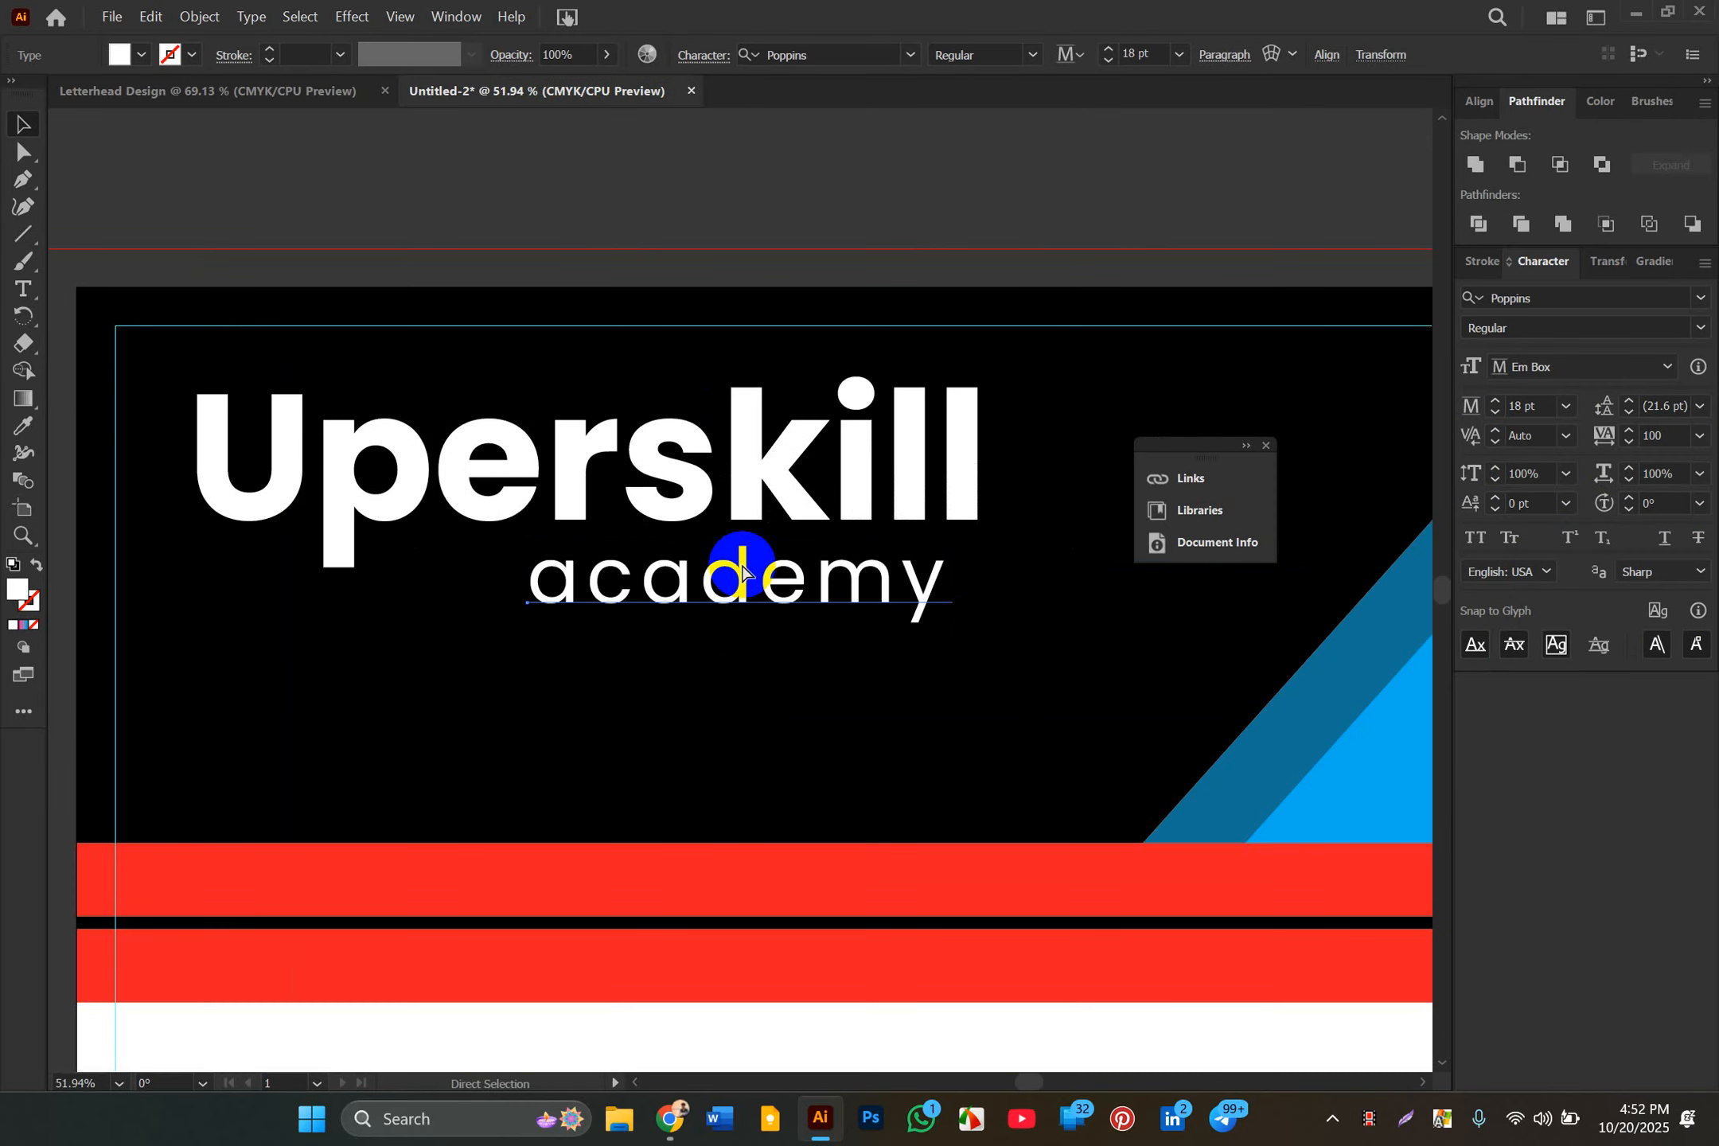
pyautogui.hotkey('ctrl', '0')
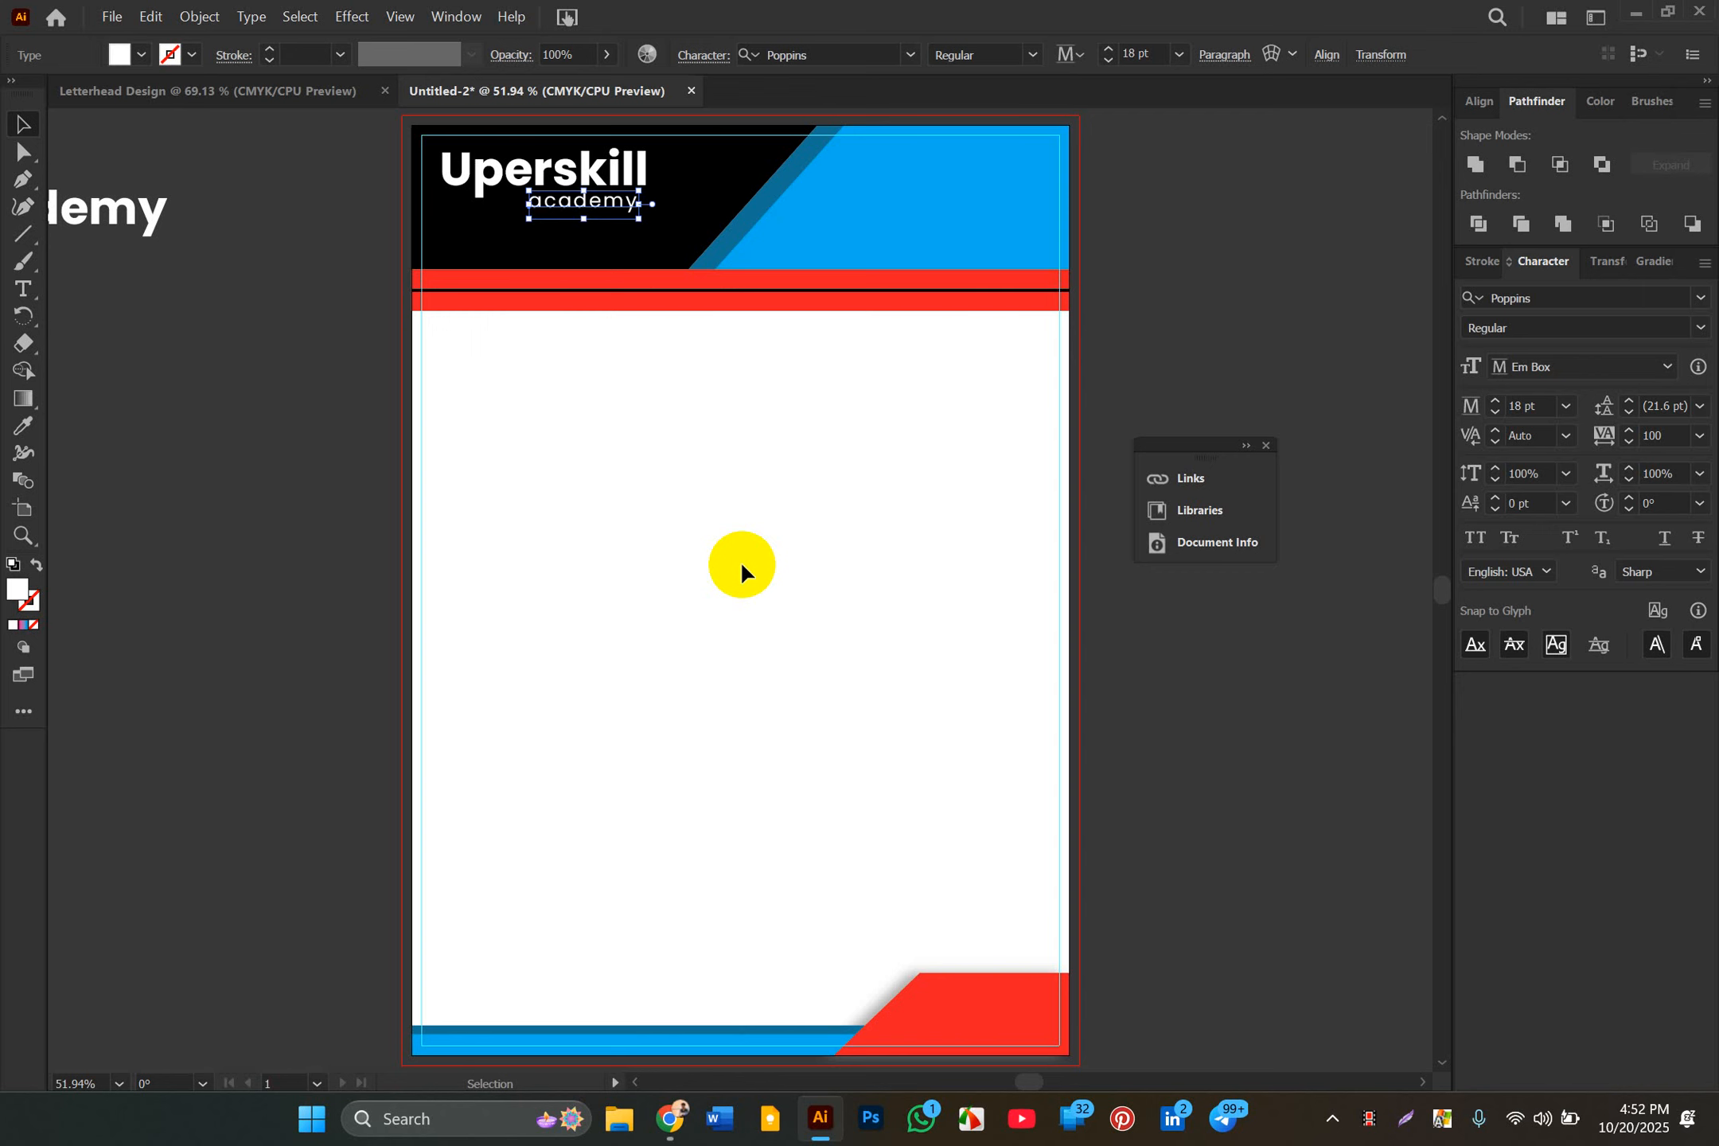
# Step: Set the academy text's tracking to 400 and shift it so it ends beneath the end of the Uperskill title
pyautogui.press('a')
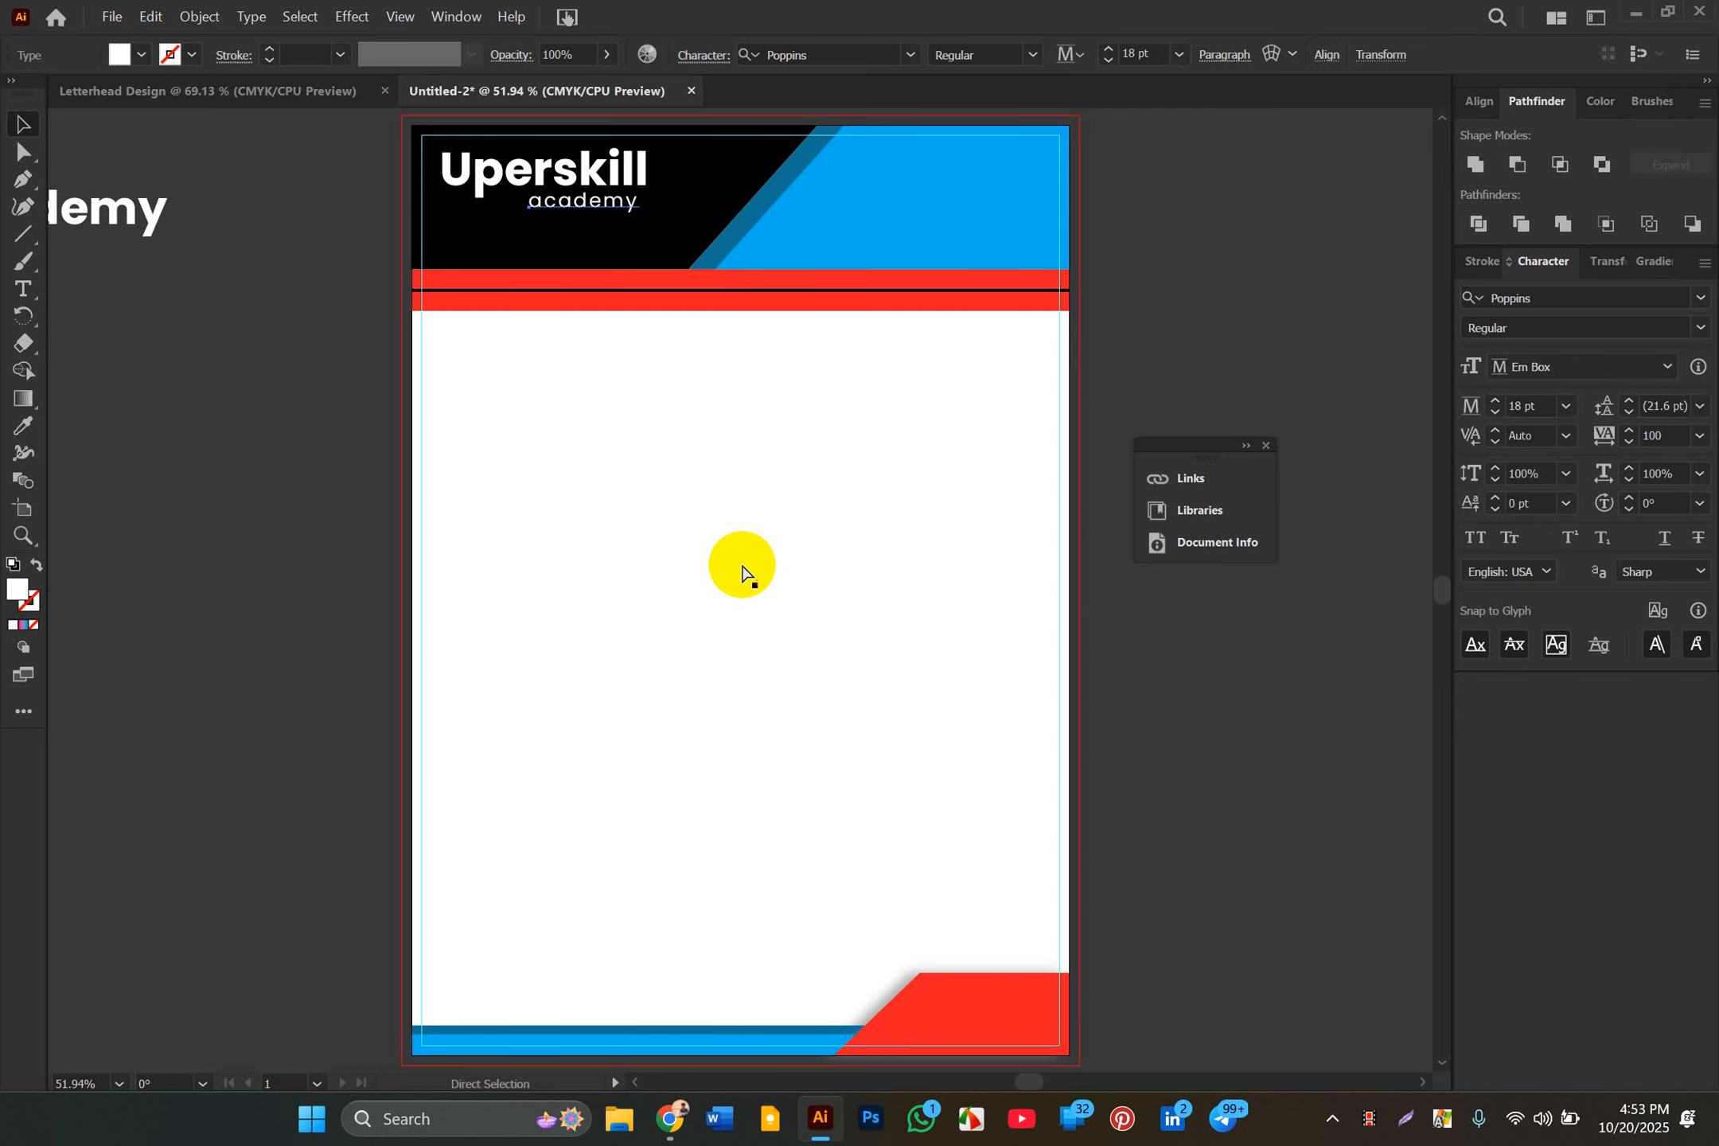
pyautogui.hotkey('ctrl', '1')
pyautogui.hotkey('ctrl', '+')
pyautogui.press('v')
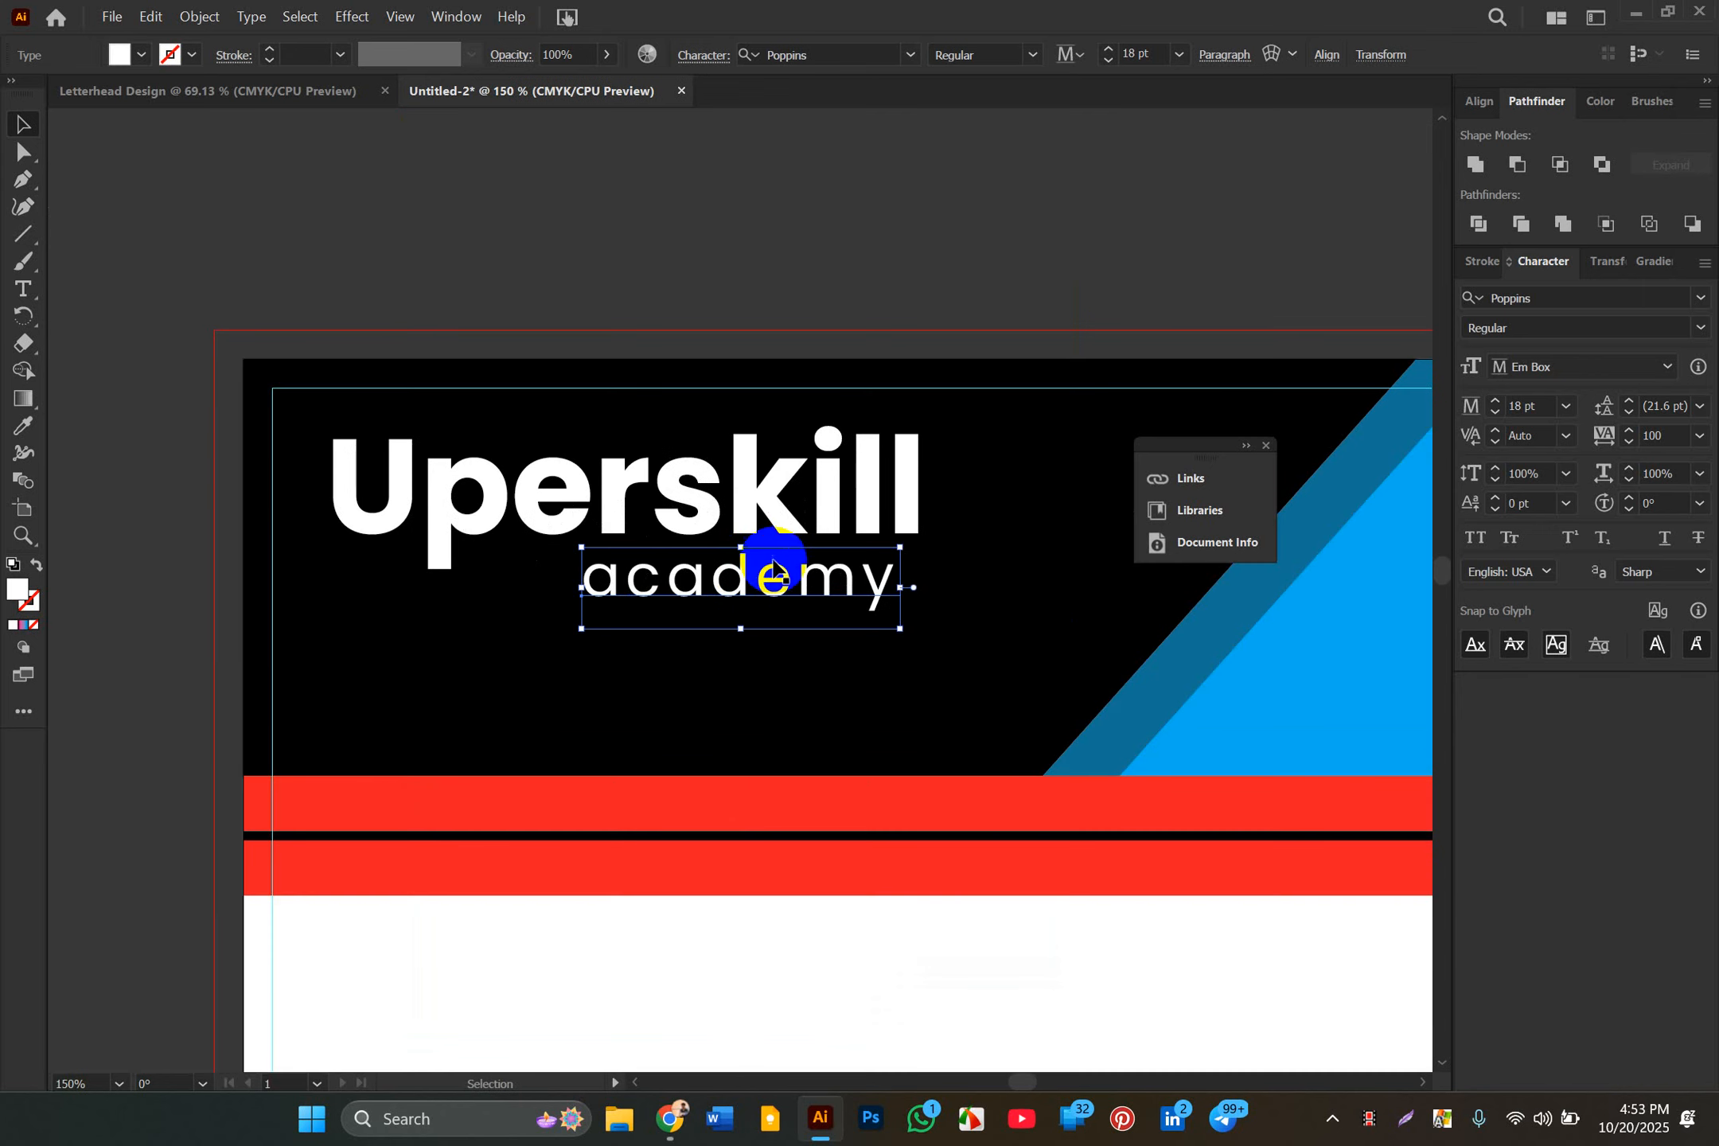
pyautogui.click(1700, 436)
pyautogui.click(1685, 802)
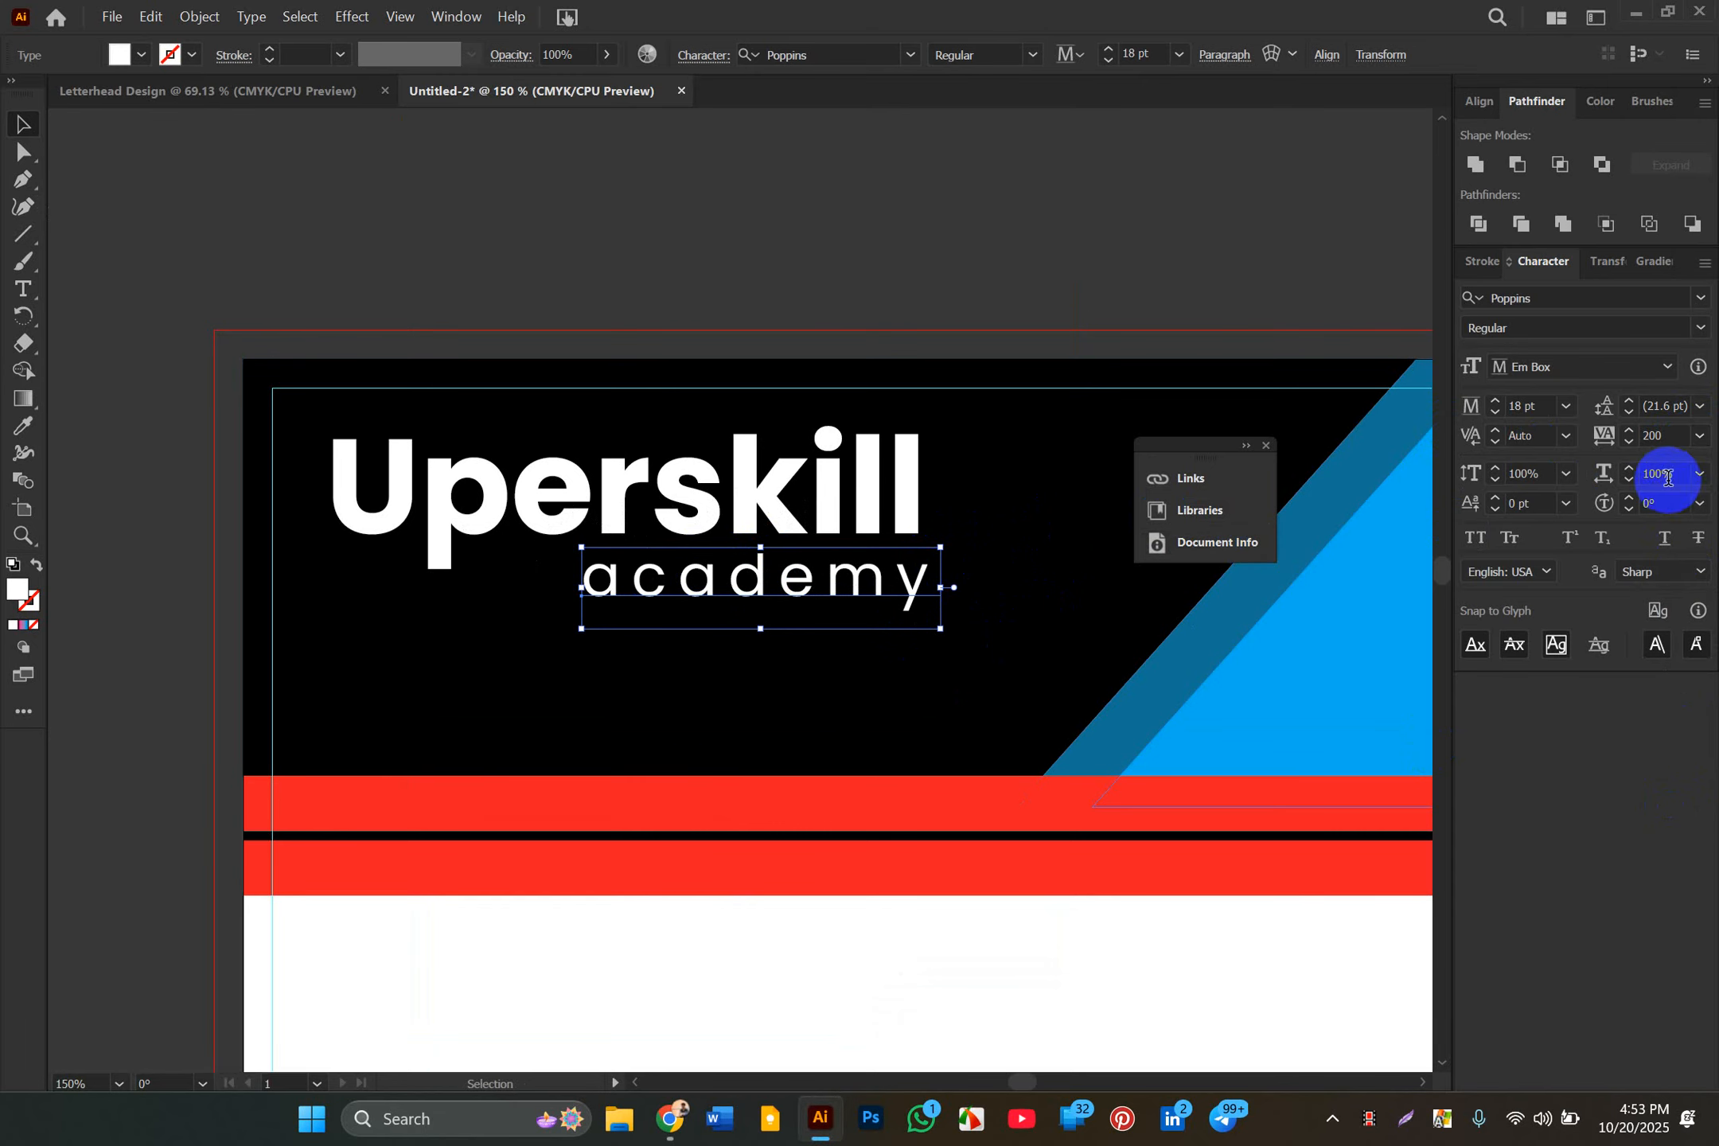
pyautogui.click(1649, 436)
pyautogui.doubleClick(1649, 436)
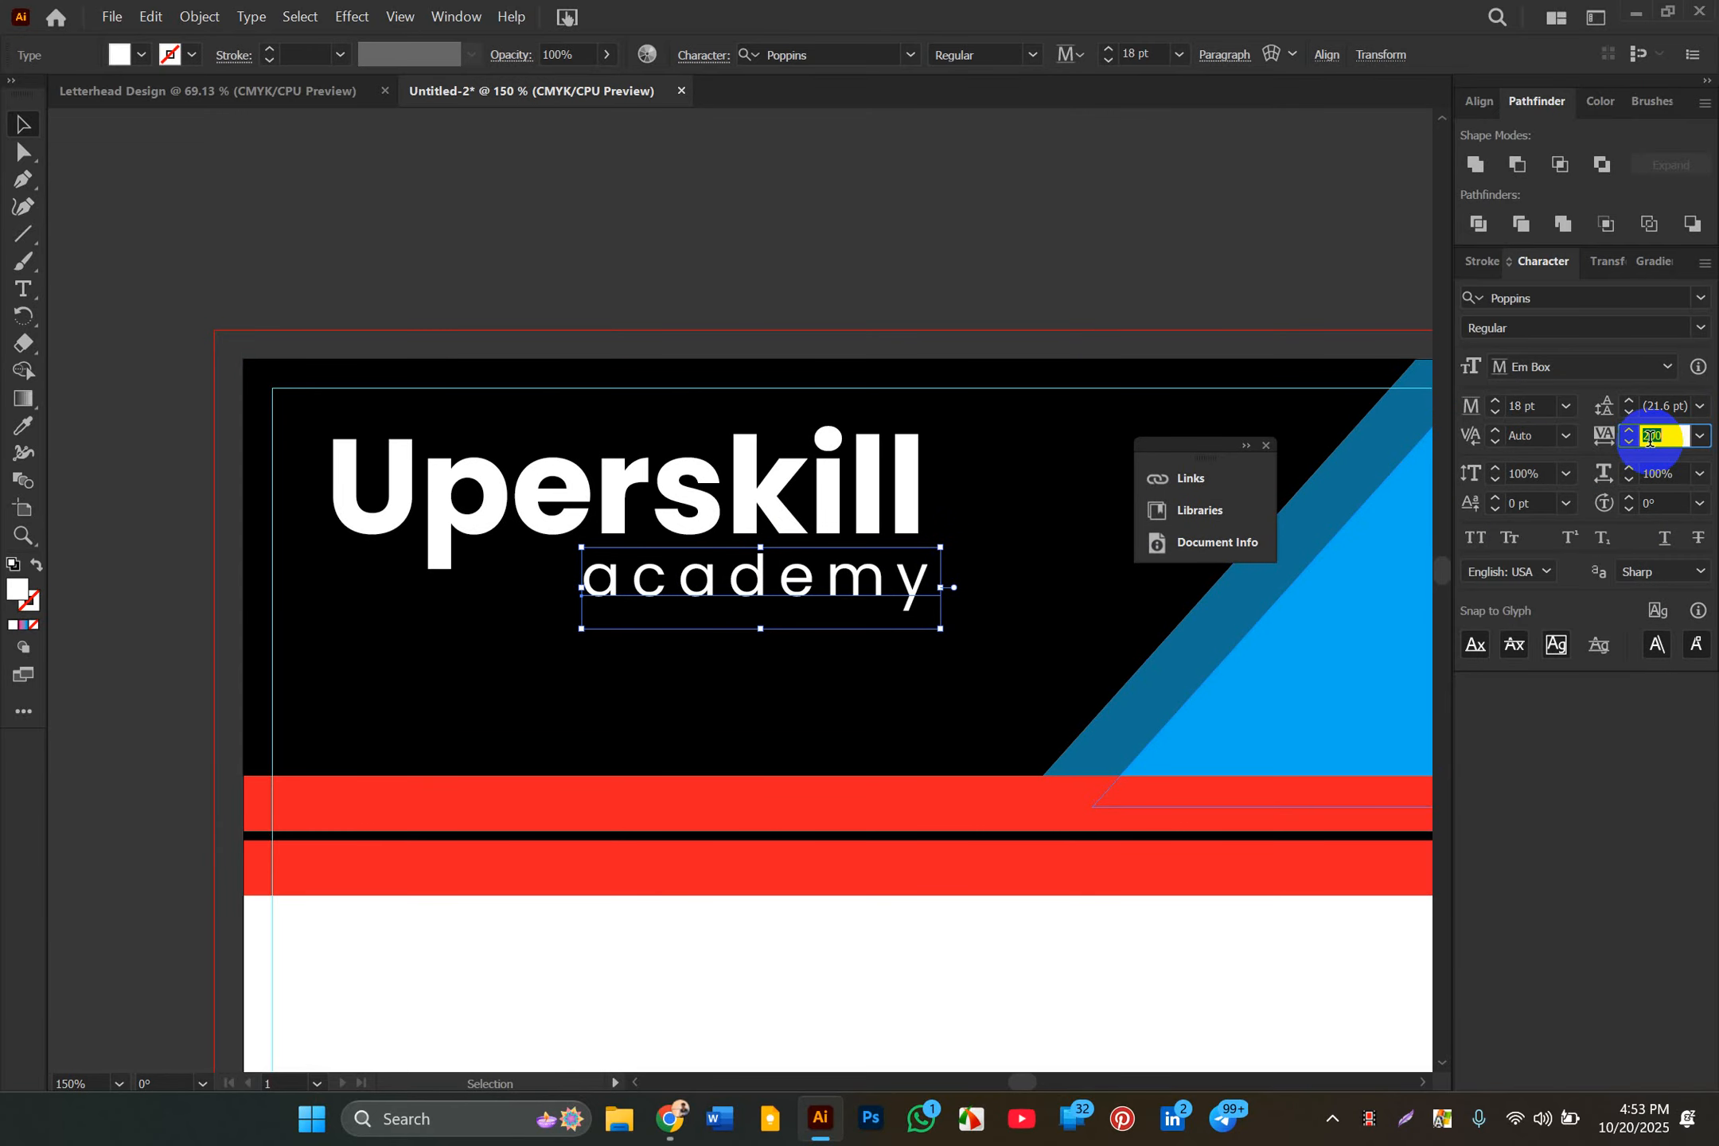
pyautogui.press('Return')
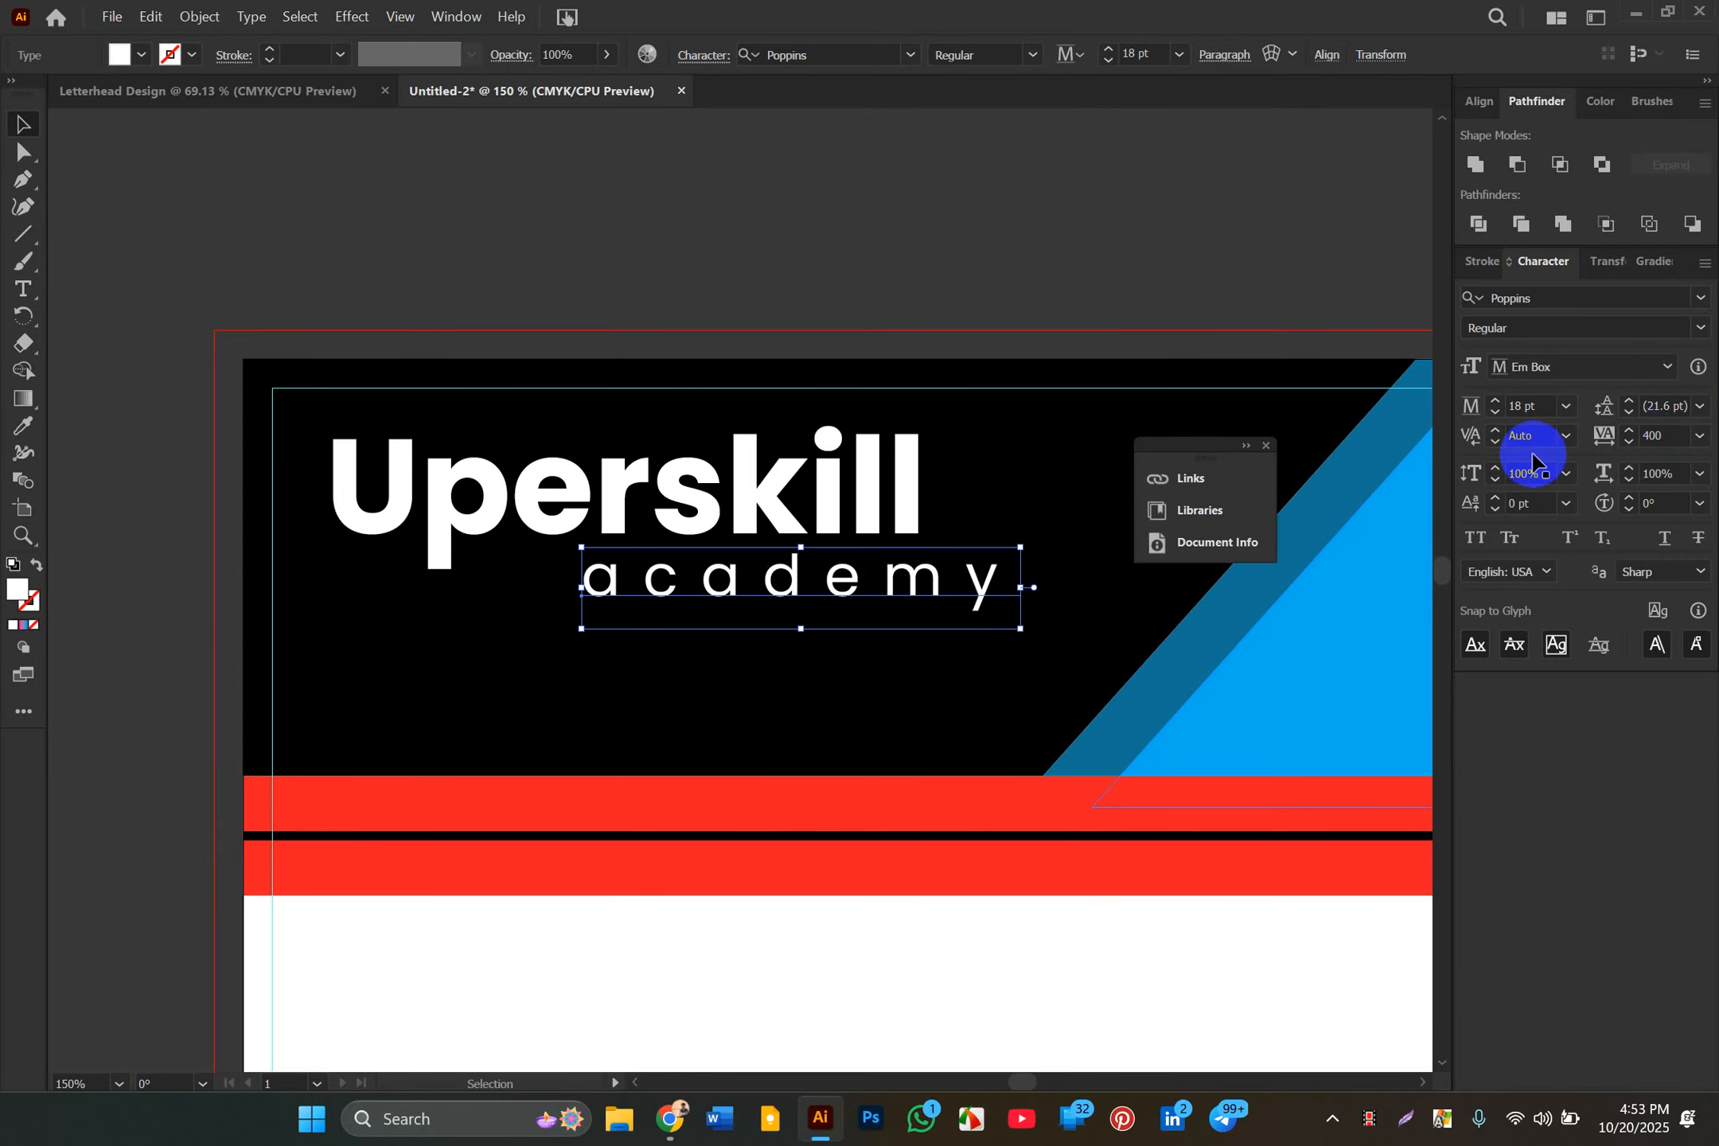
pyautogui.moveTo(906, 576); pyautogui.dragTo(834, 580)
# Step: Try stretching the academy text horizontally by its bounding box, and undo the stretching
pyautogui.moveTo(782, 585); pyautogui.dragTo(1336, 570)
pyautogui.click(845, 566)
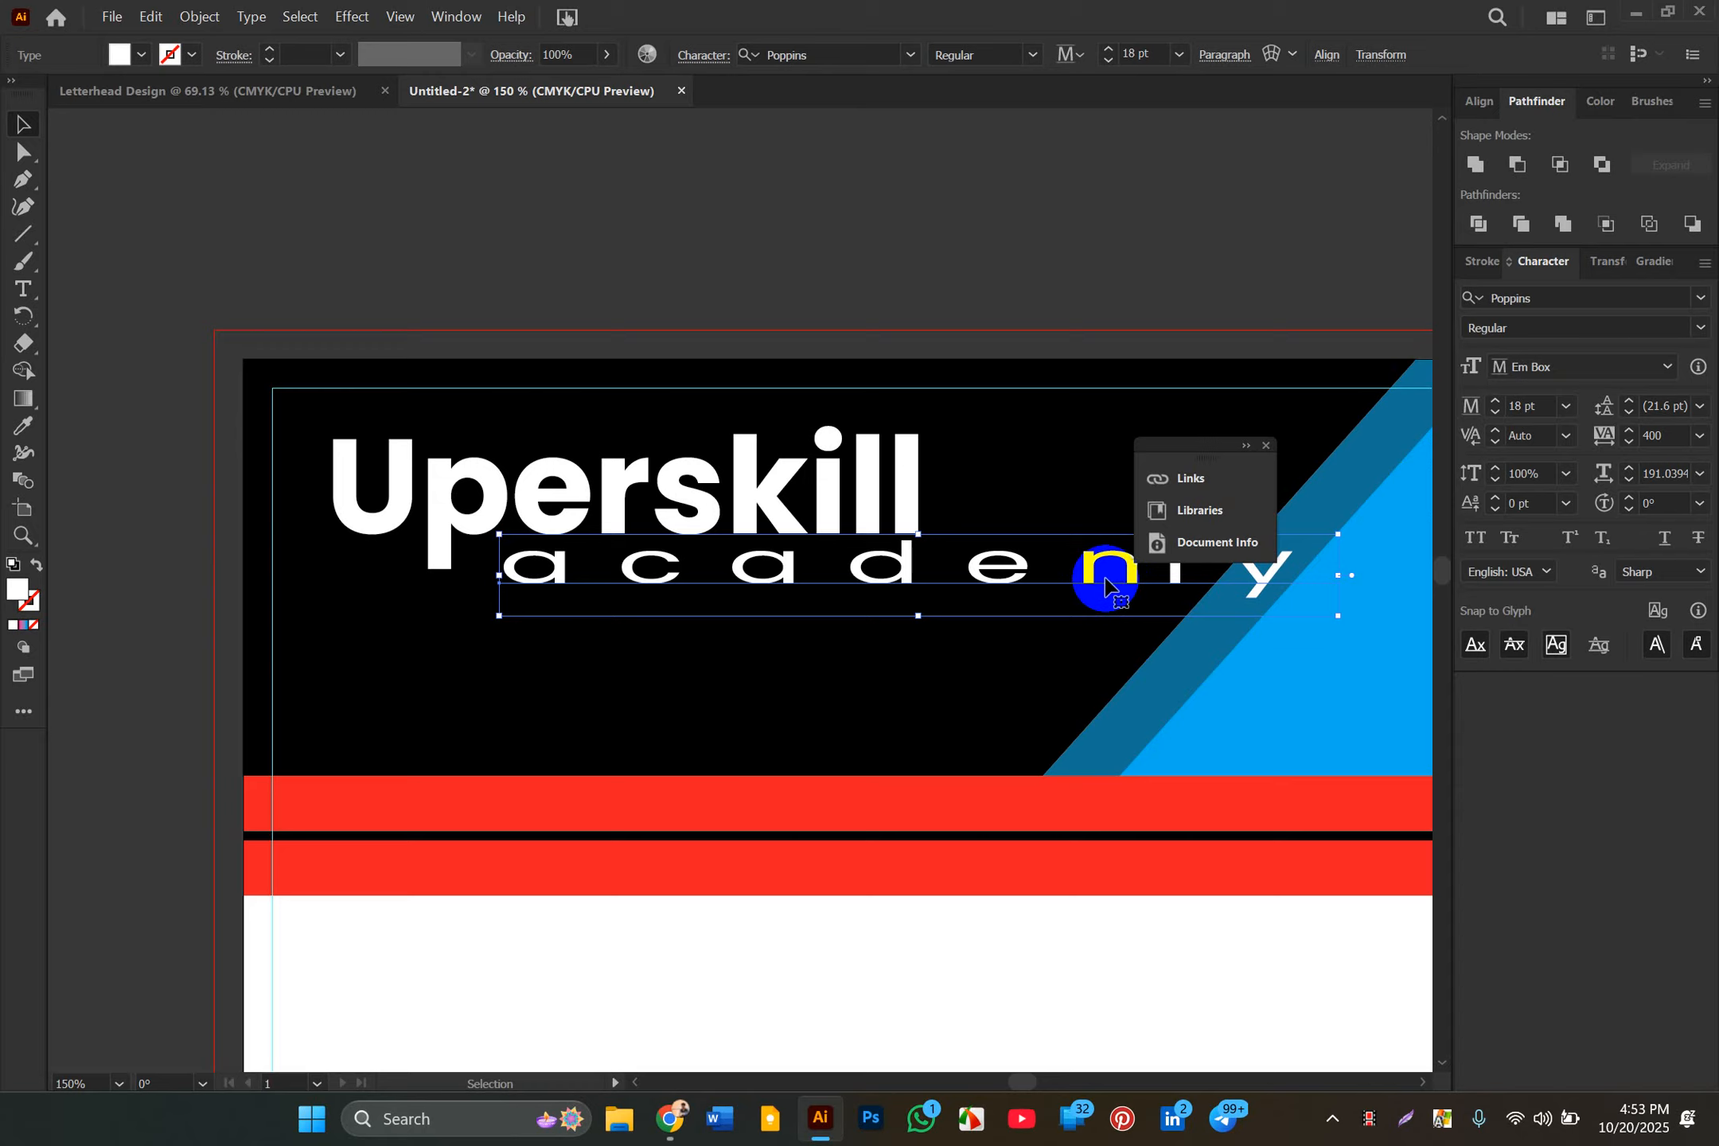
pyautogui.press('a')
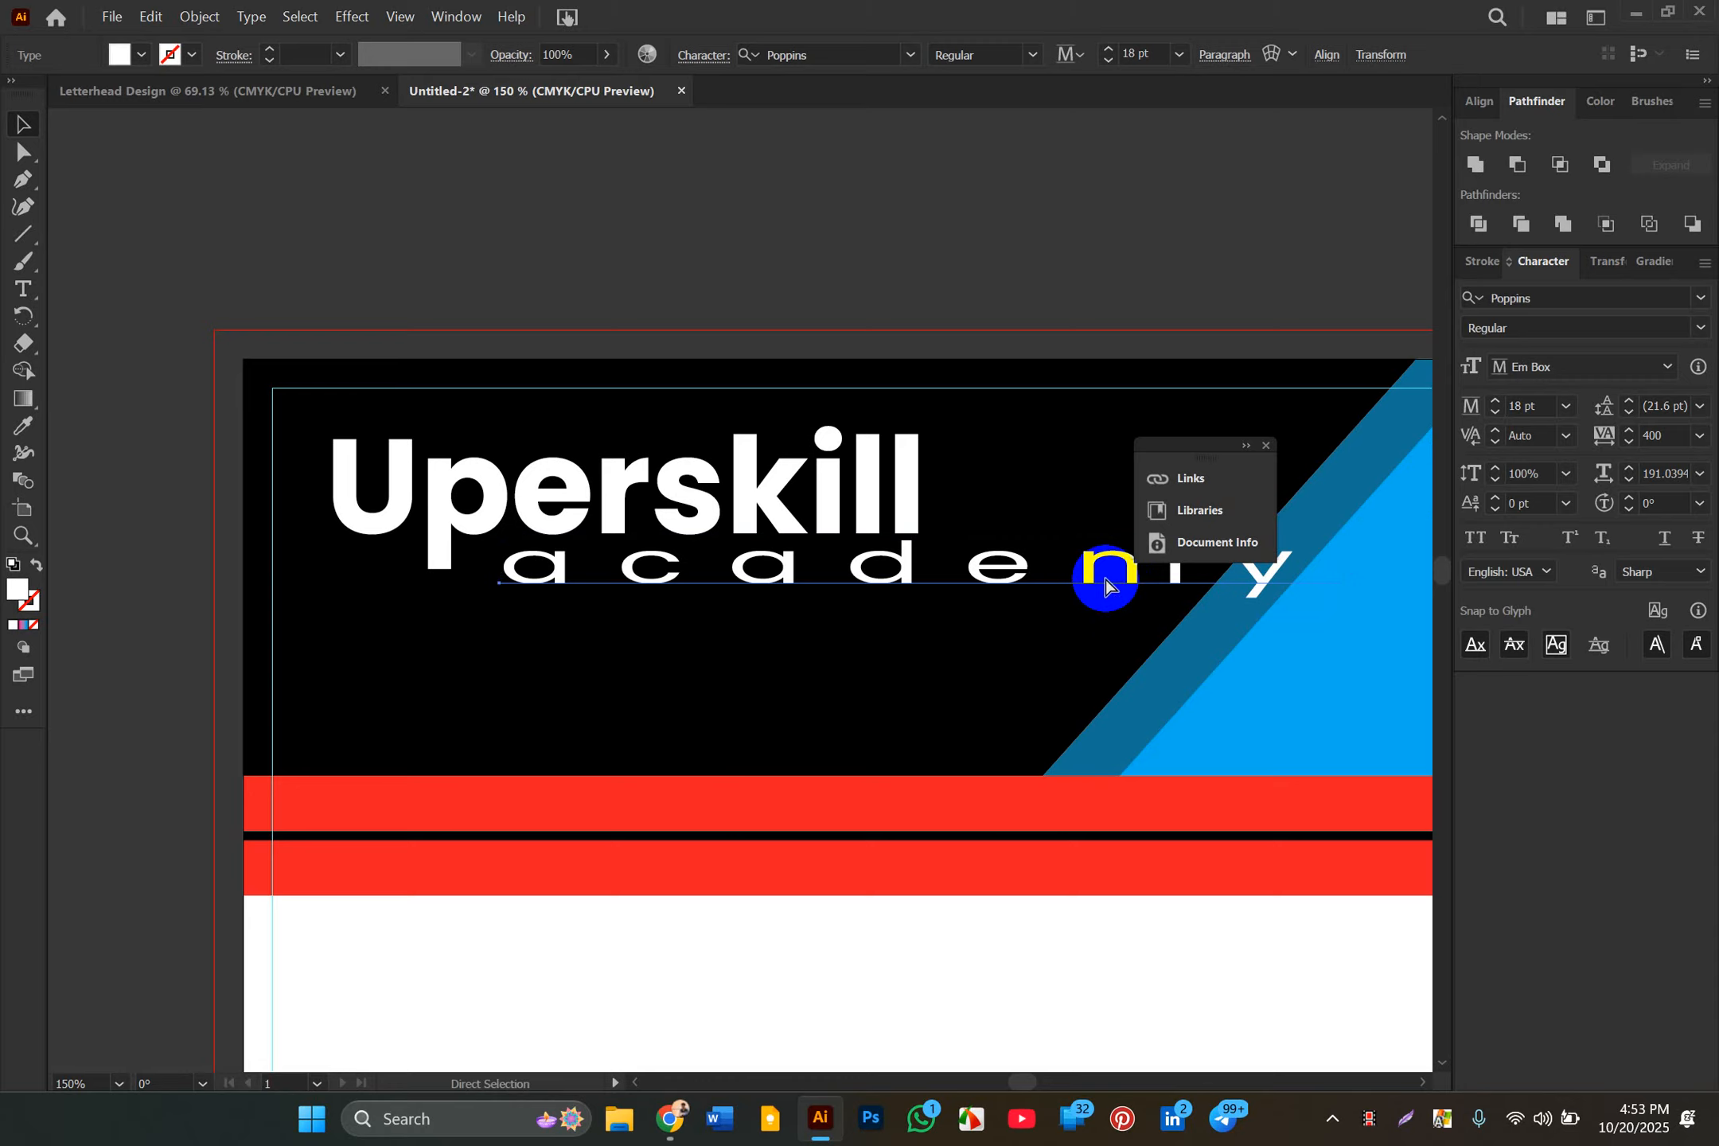
pyautogui.hotkey('ctrl', 'z')
pyautogui.press('v')
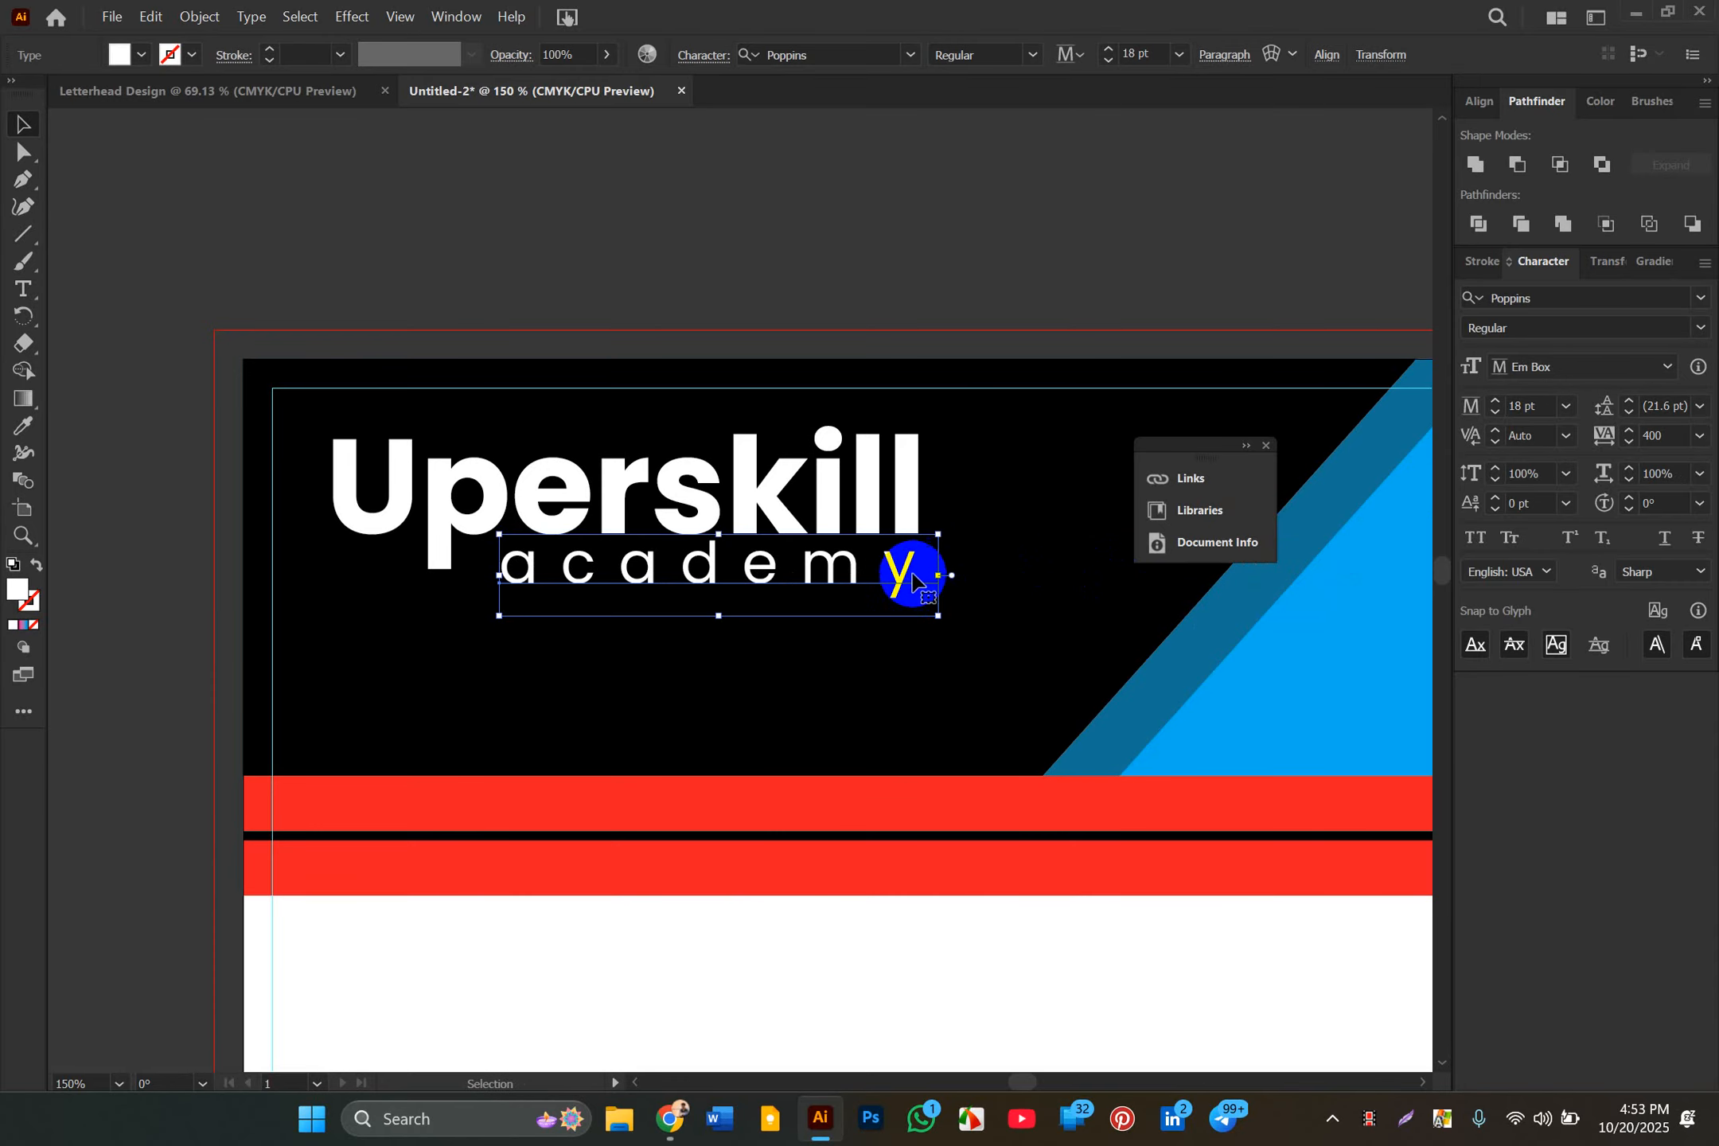
pyautogui.moveTo(940, 576); pyautogui.dragTo(1143, 589)
pyautogui.hotkey('ctrl', 'z')
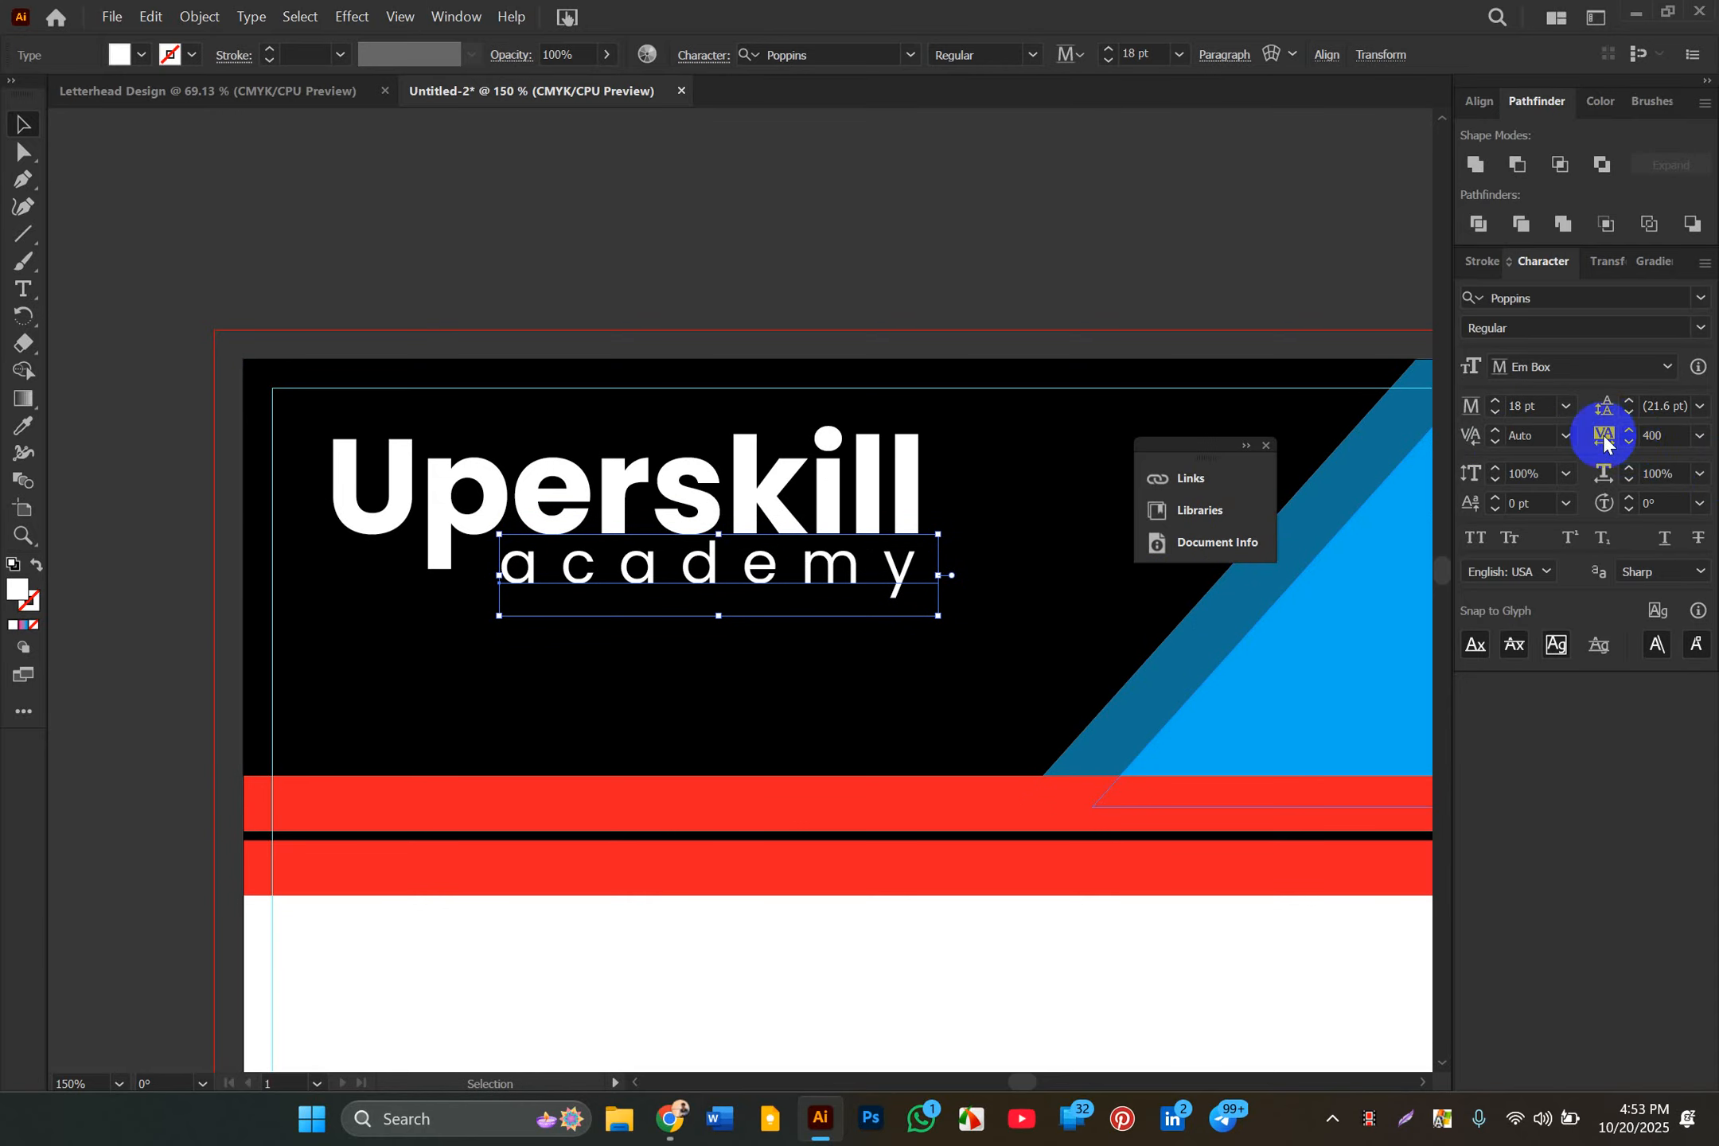
# Step: Right-align the Uperskill title and the academy text with each other using the Align options
pyautogui.click(1628, 430)
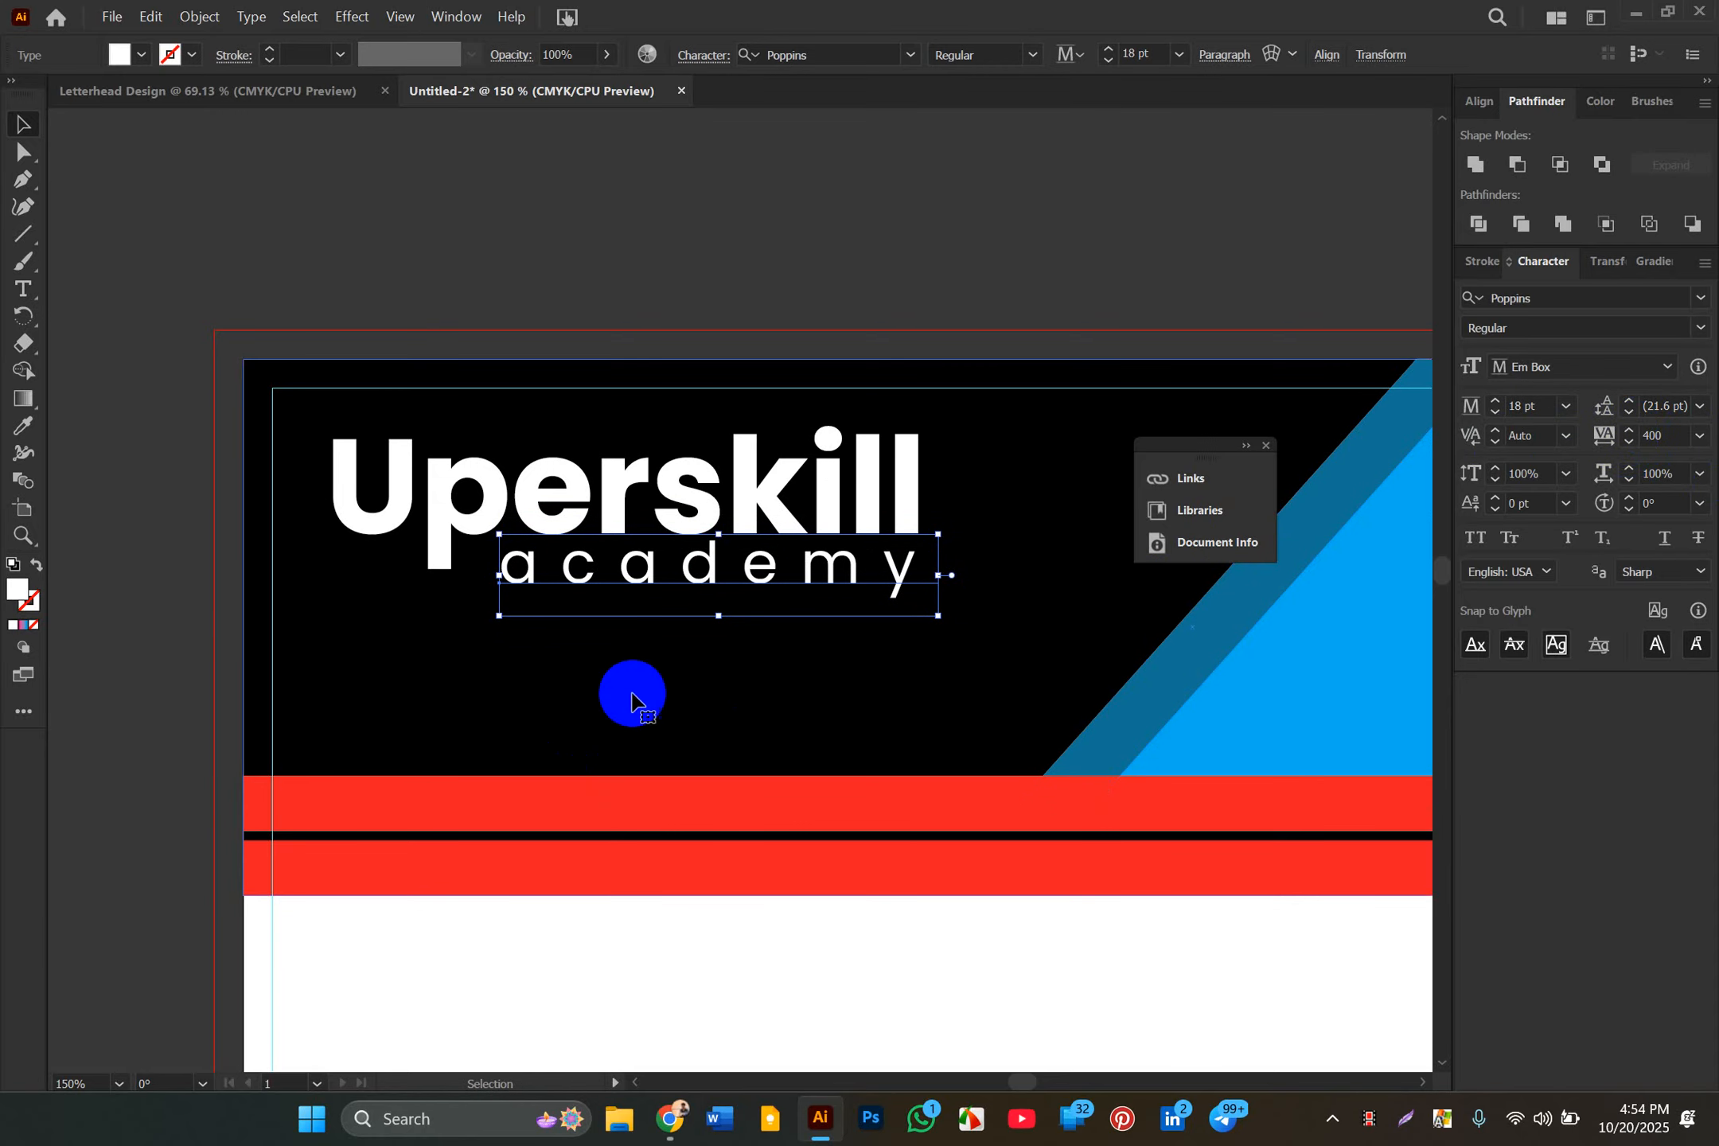
pyautogui.click(894, 490)
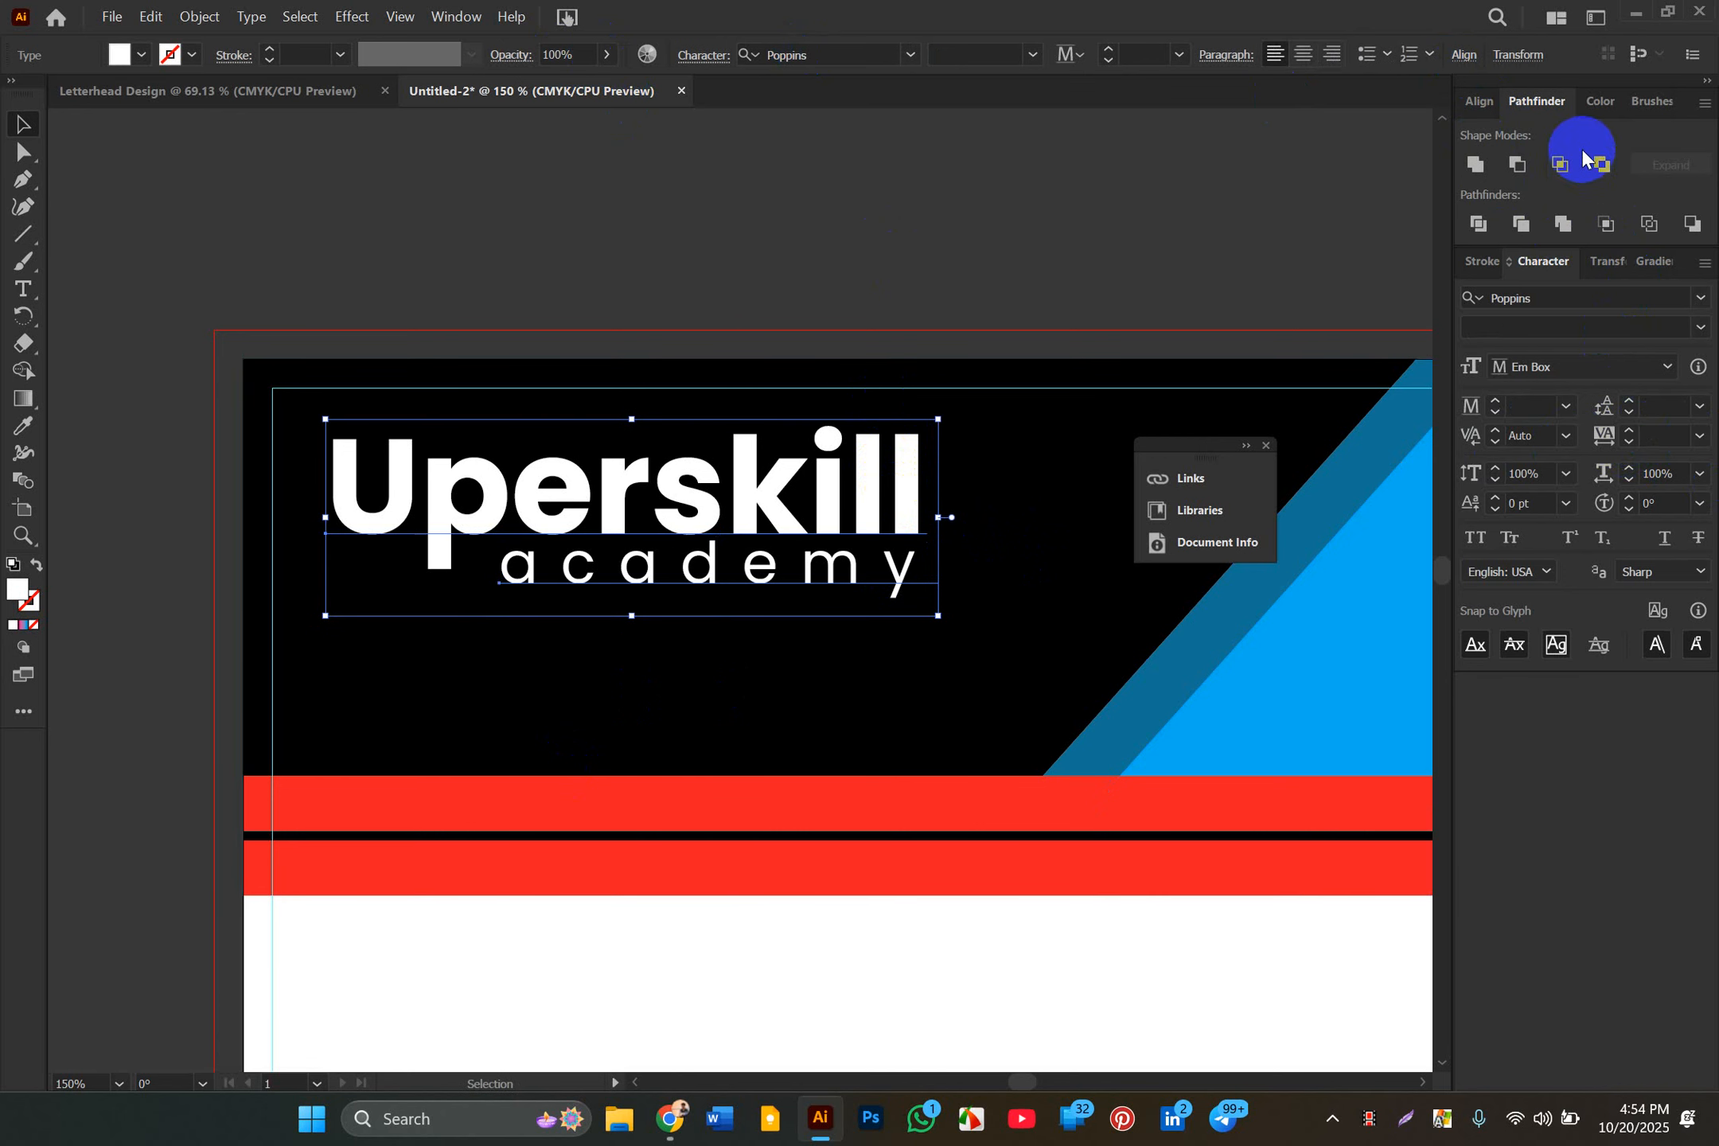
pyautogui.click(1482, 102)
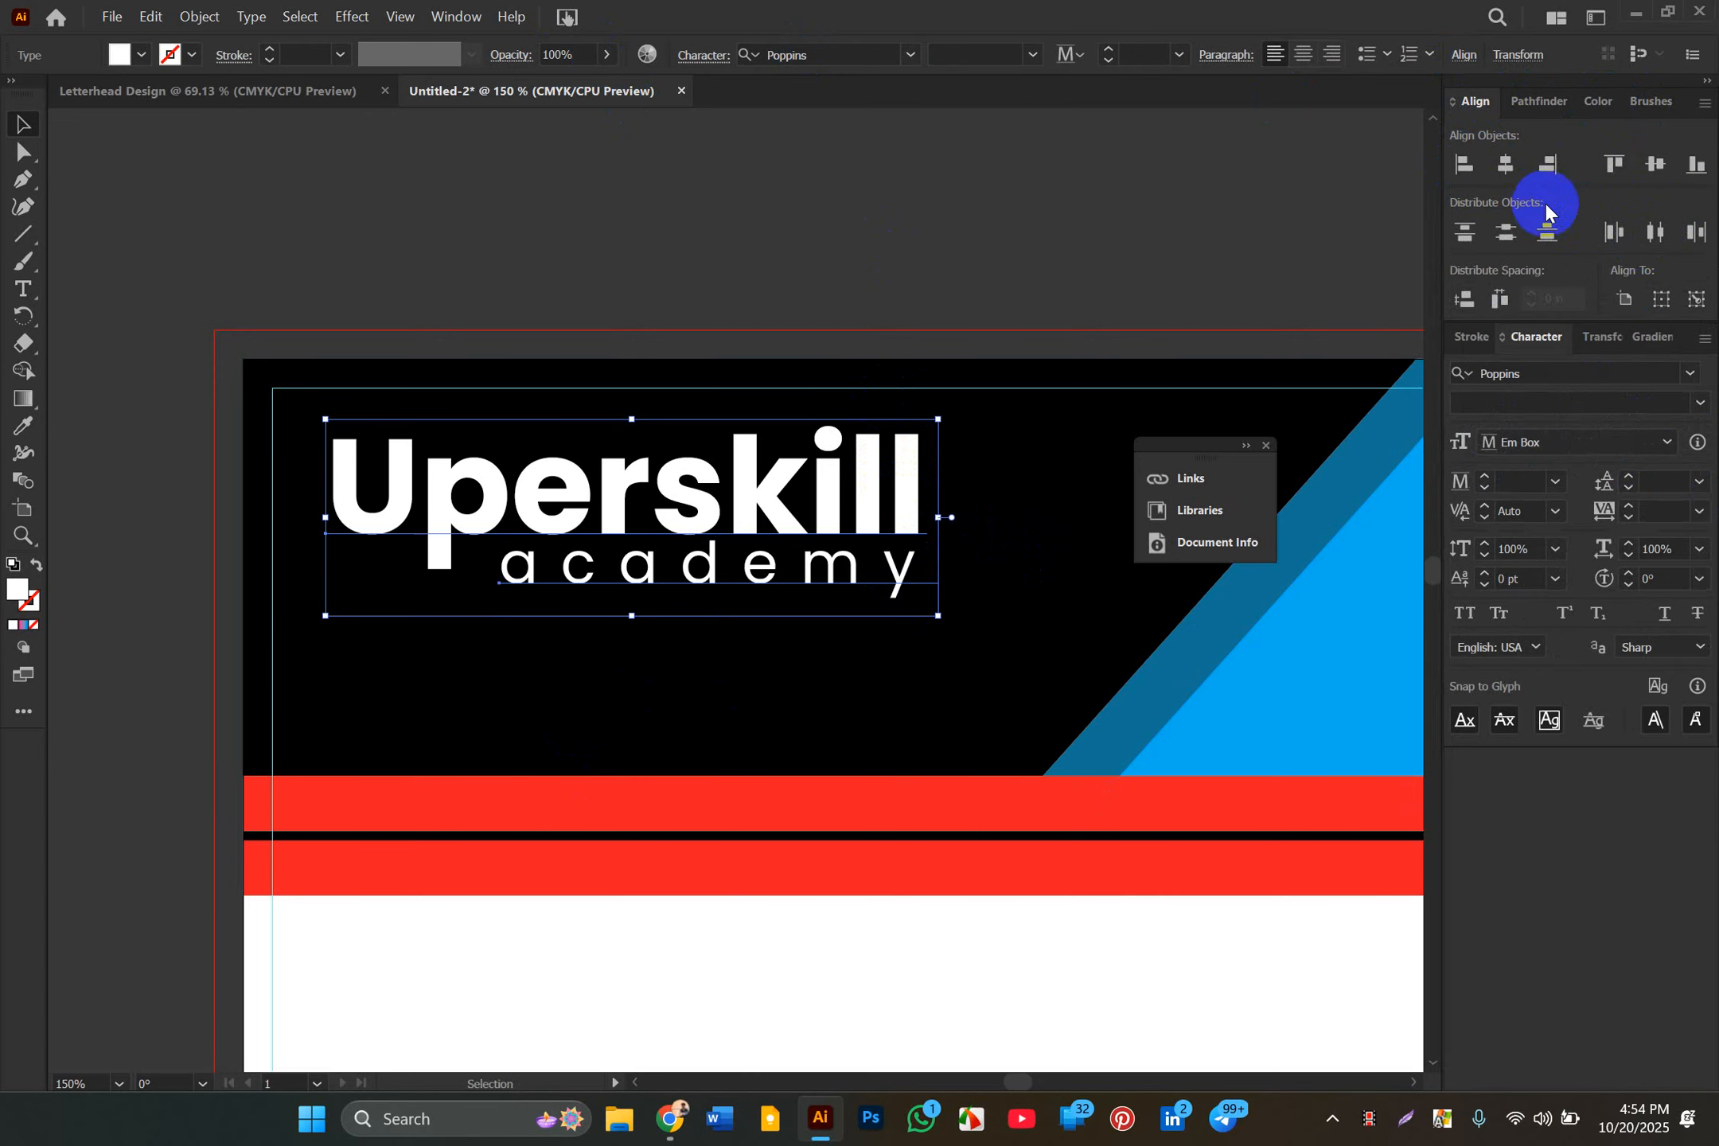
pyautogui.click(1542, 168)
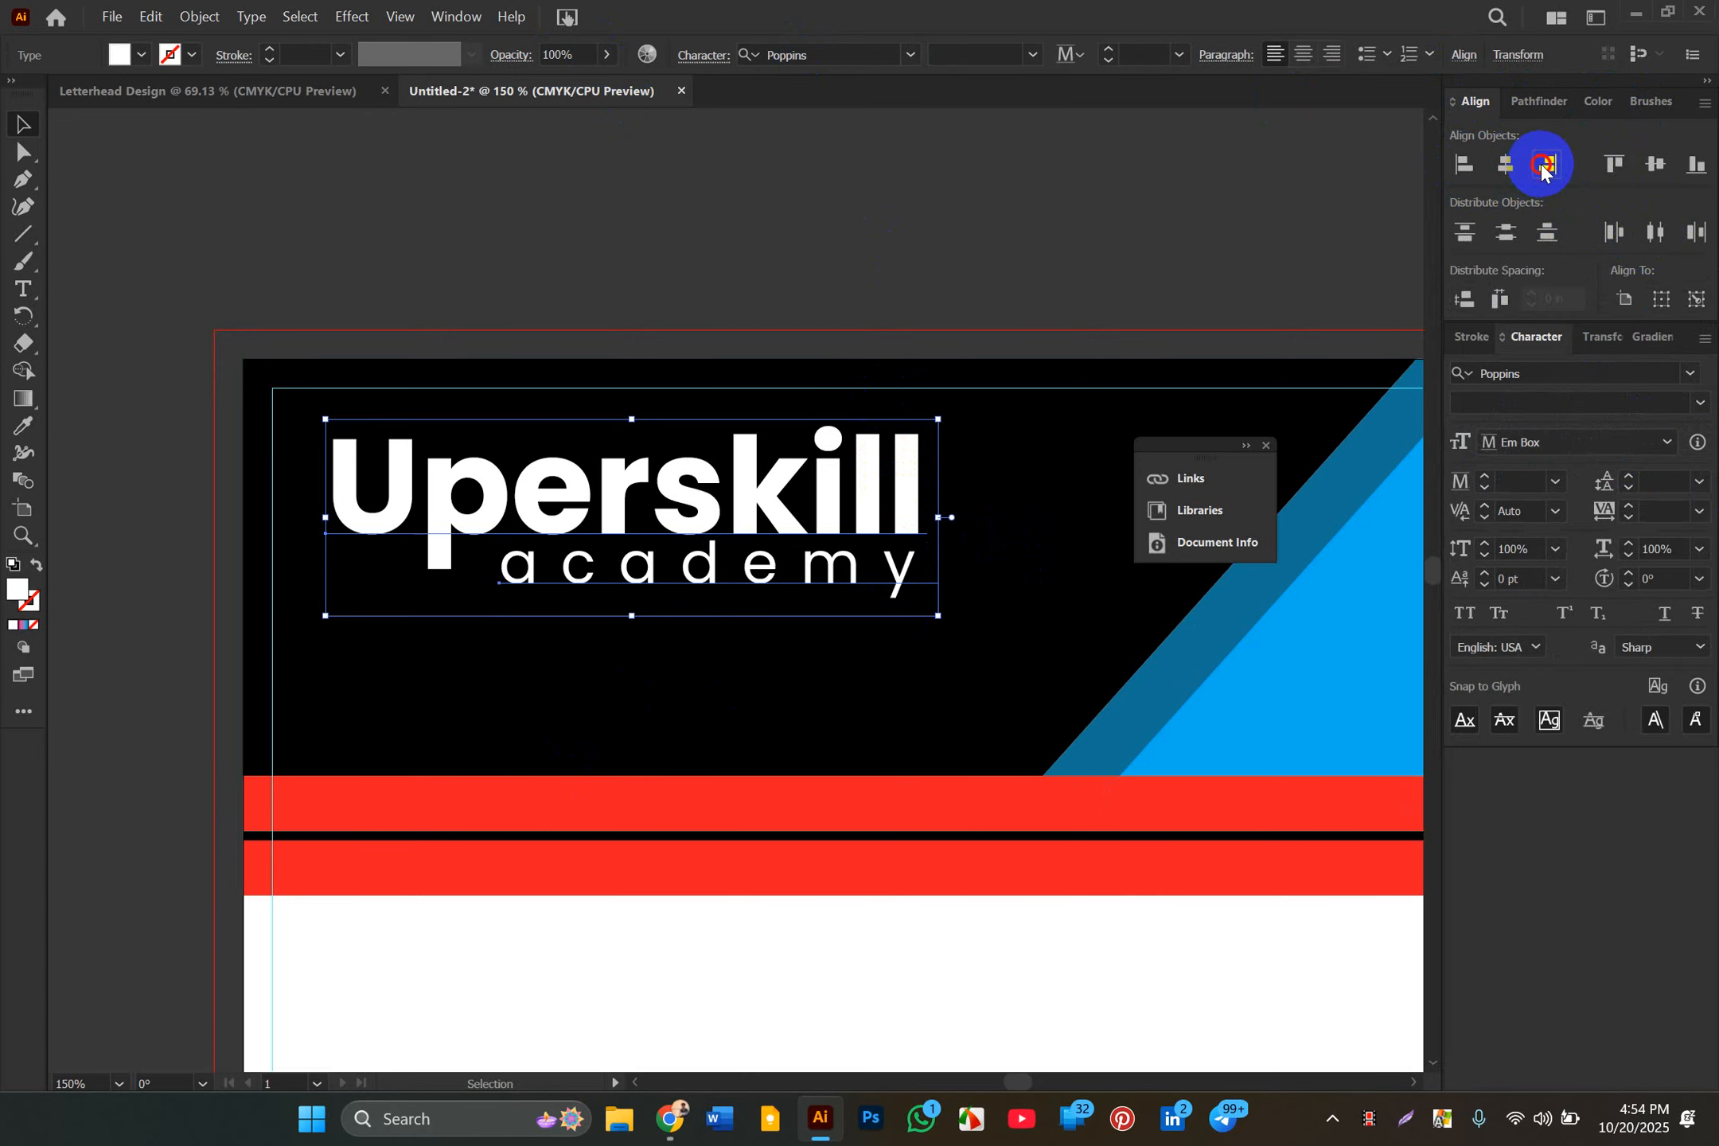
pyautogui.click(1025, 684)
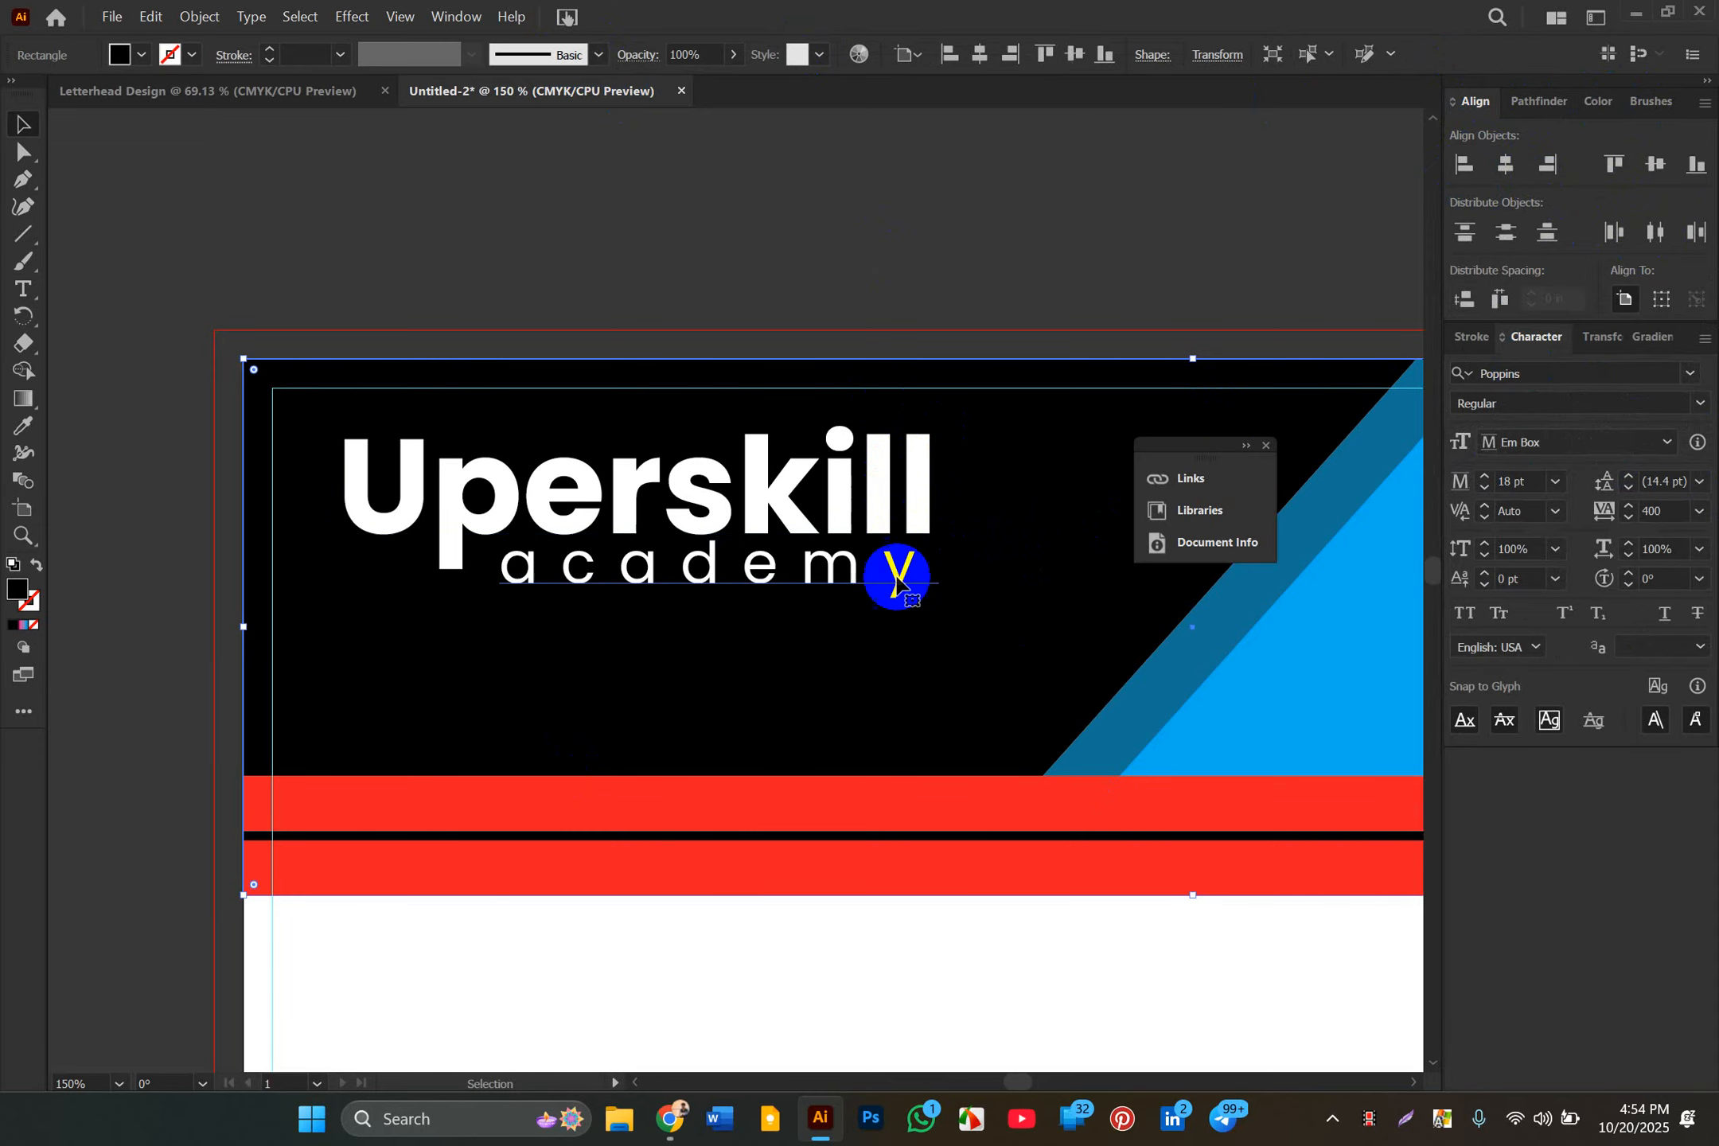
# Step: Draw a small black rounded square near the top of the blue header area, just beside its slanted edge
pyautogui.hotkey('ctrl', '1')
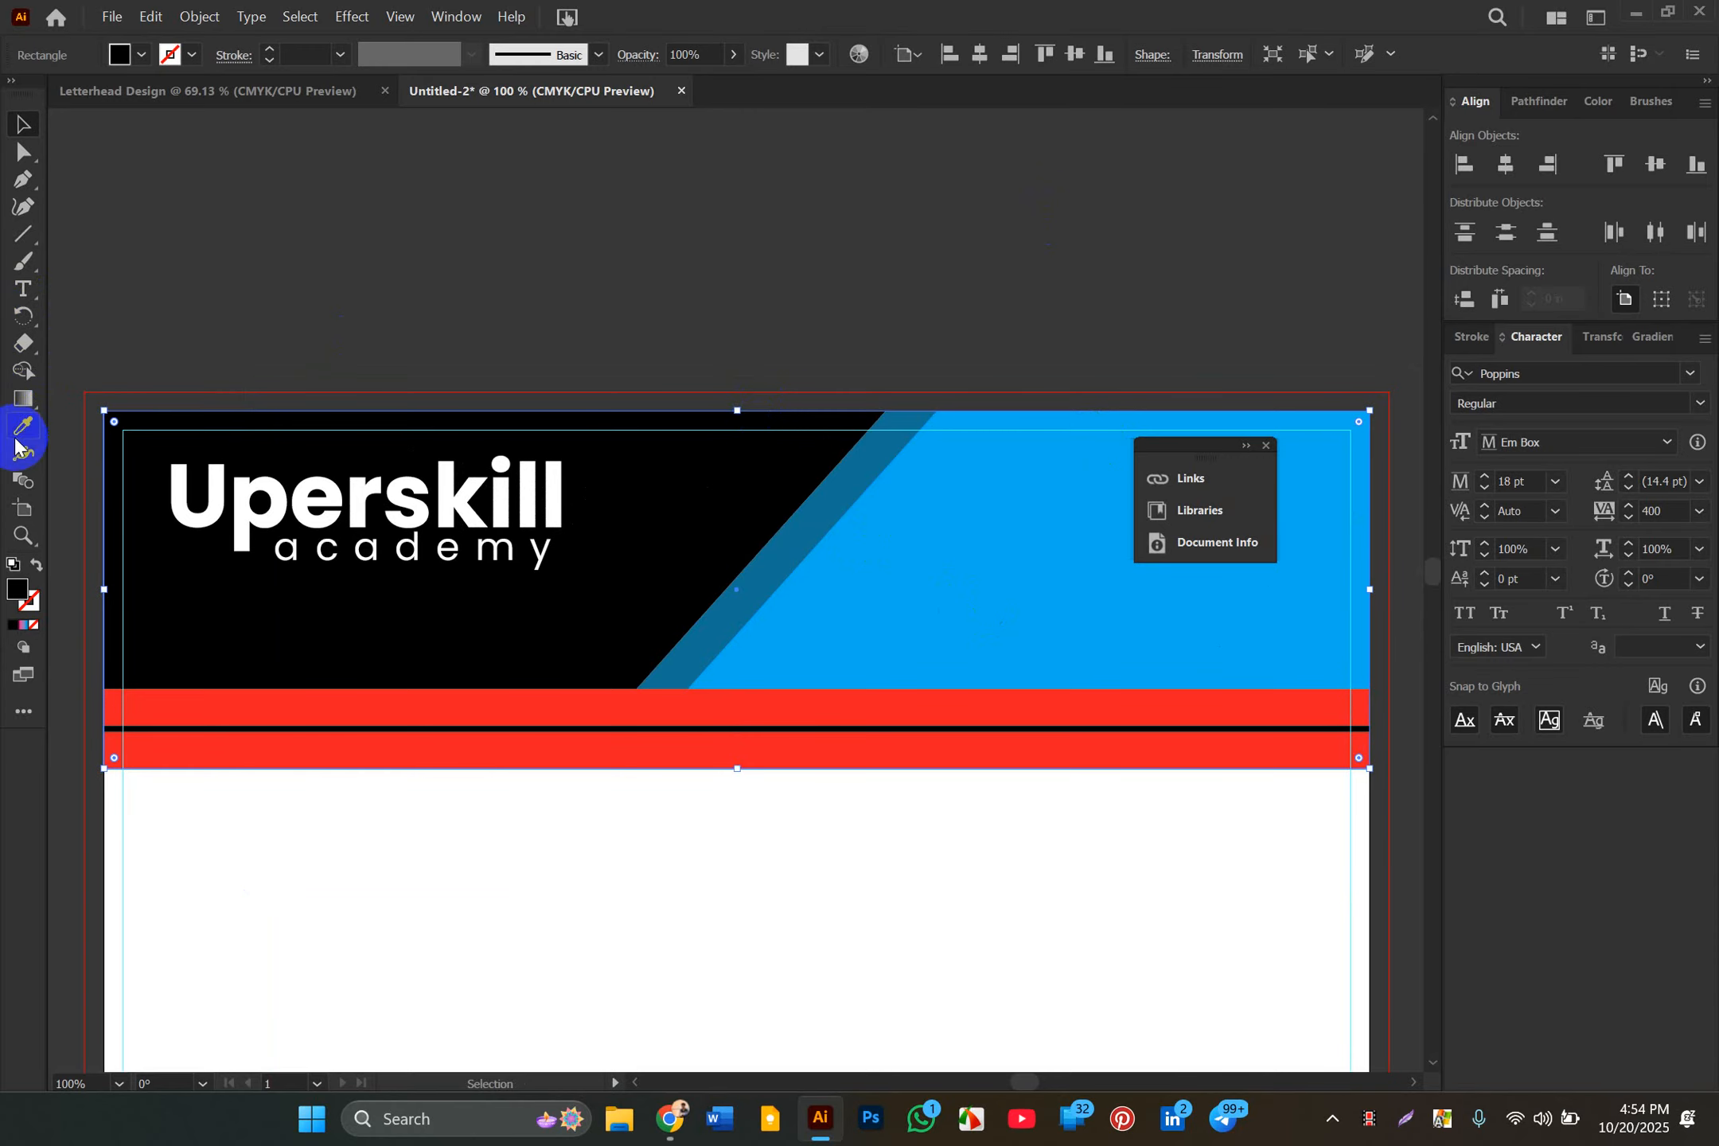
pyautogui.moveTo(23, 234); pyautogui.dragTo(69, 230)
pyautogui.hscroll(2, 881, 488)
pyautogui.hscroll(1, 880, 488)
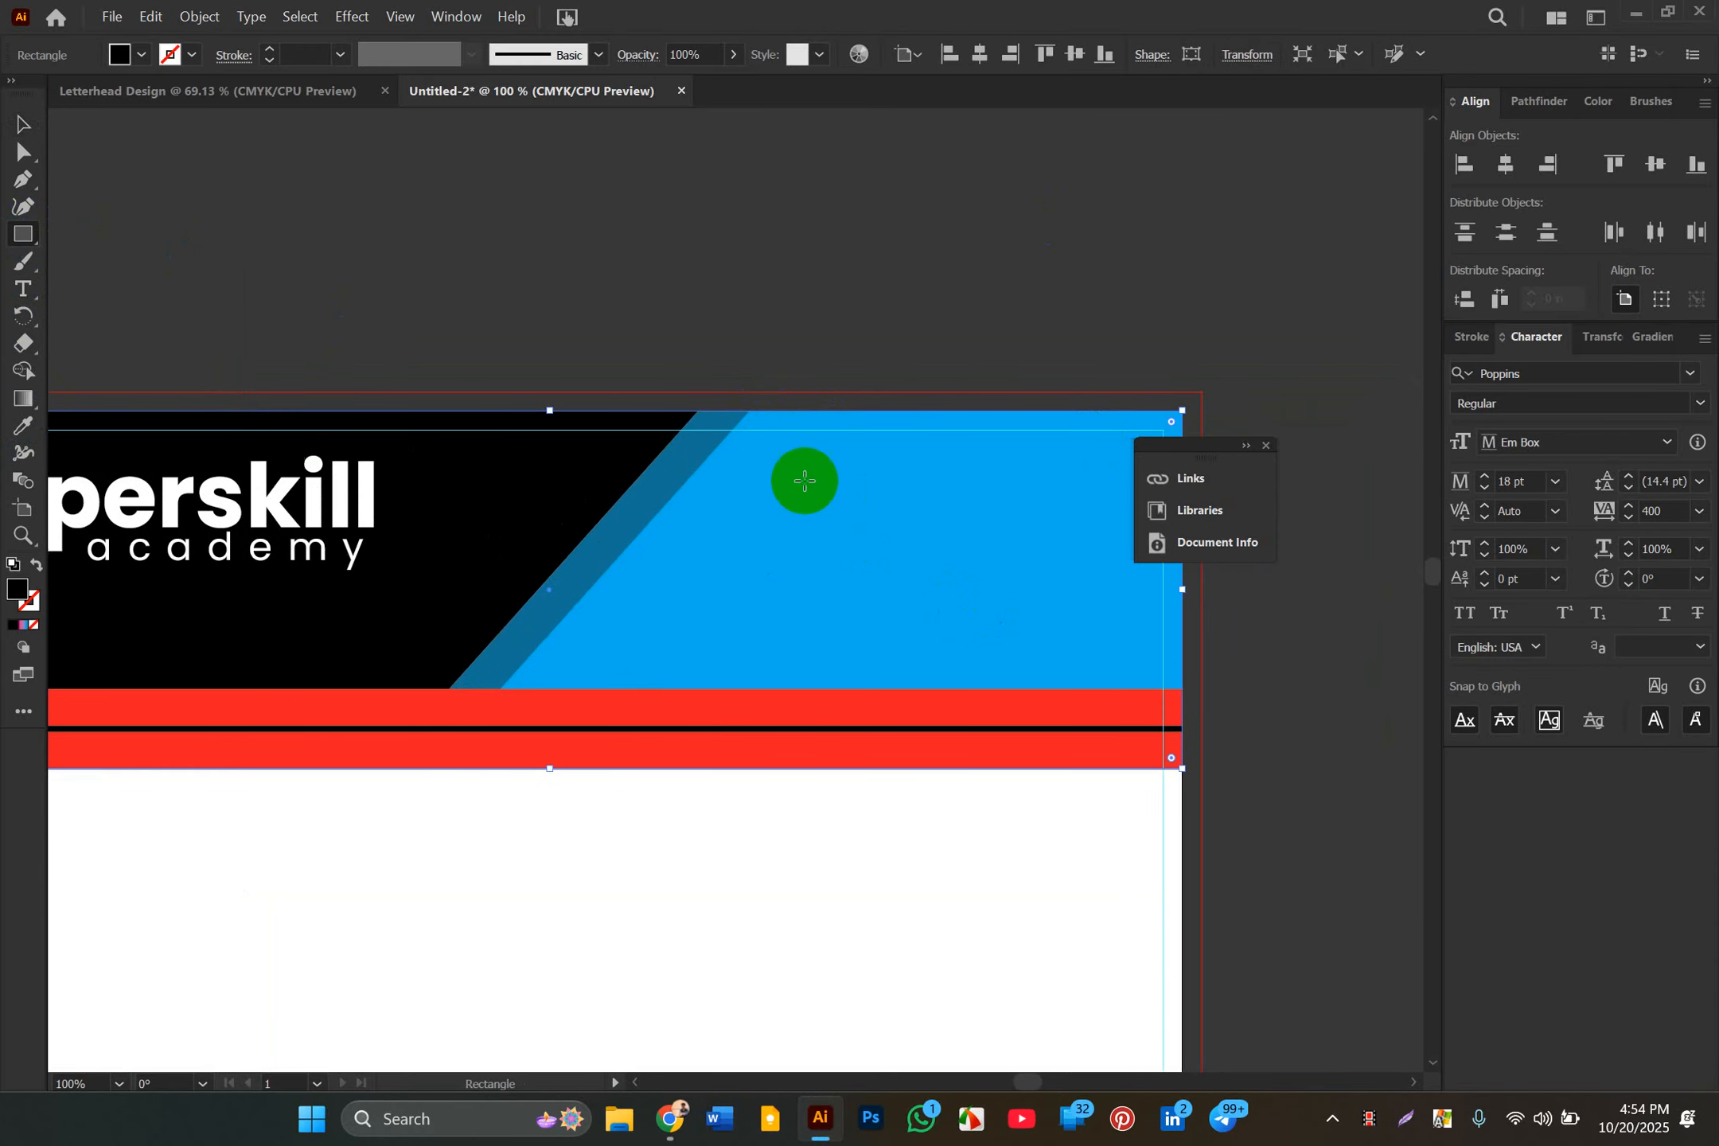
pyautogui.moveTo(768, 465)
pyautogui.mouseDown()
pyautogui.moveTo(810, 506)
pyautogui.moveTo(777, 472)
pyautogui.mouseUp()
pyautogui.click(21, 126)
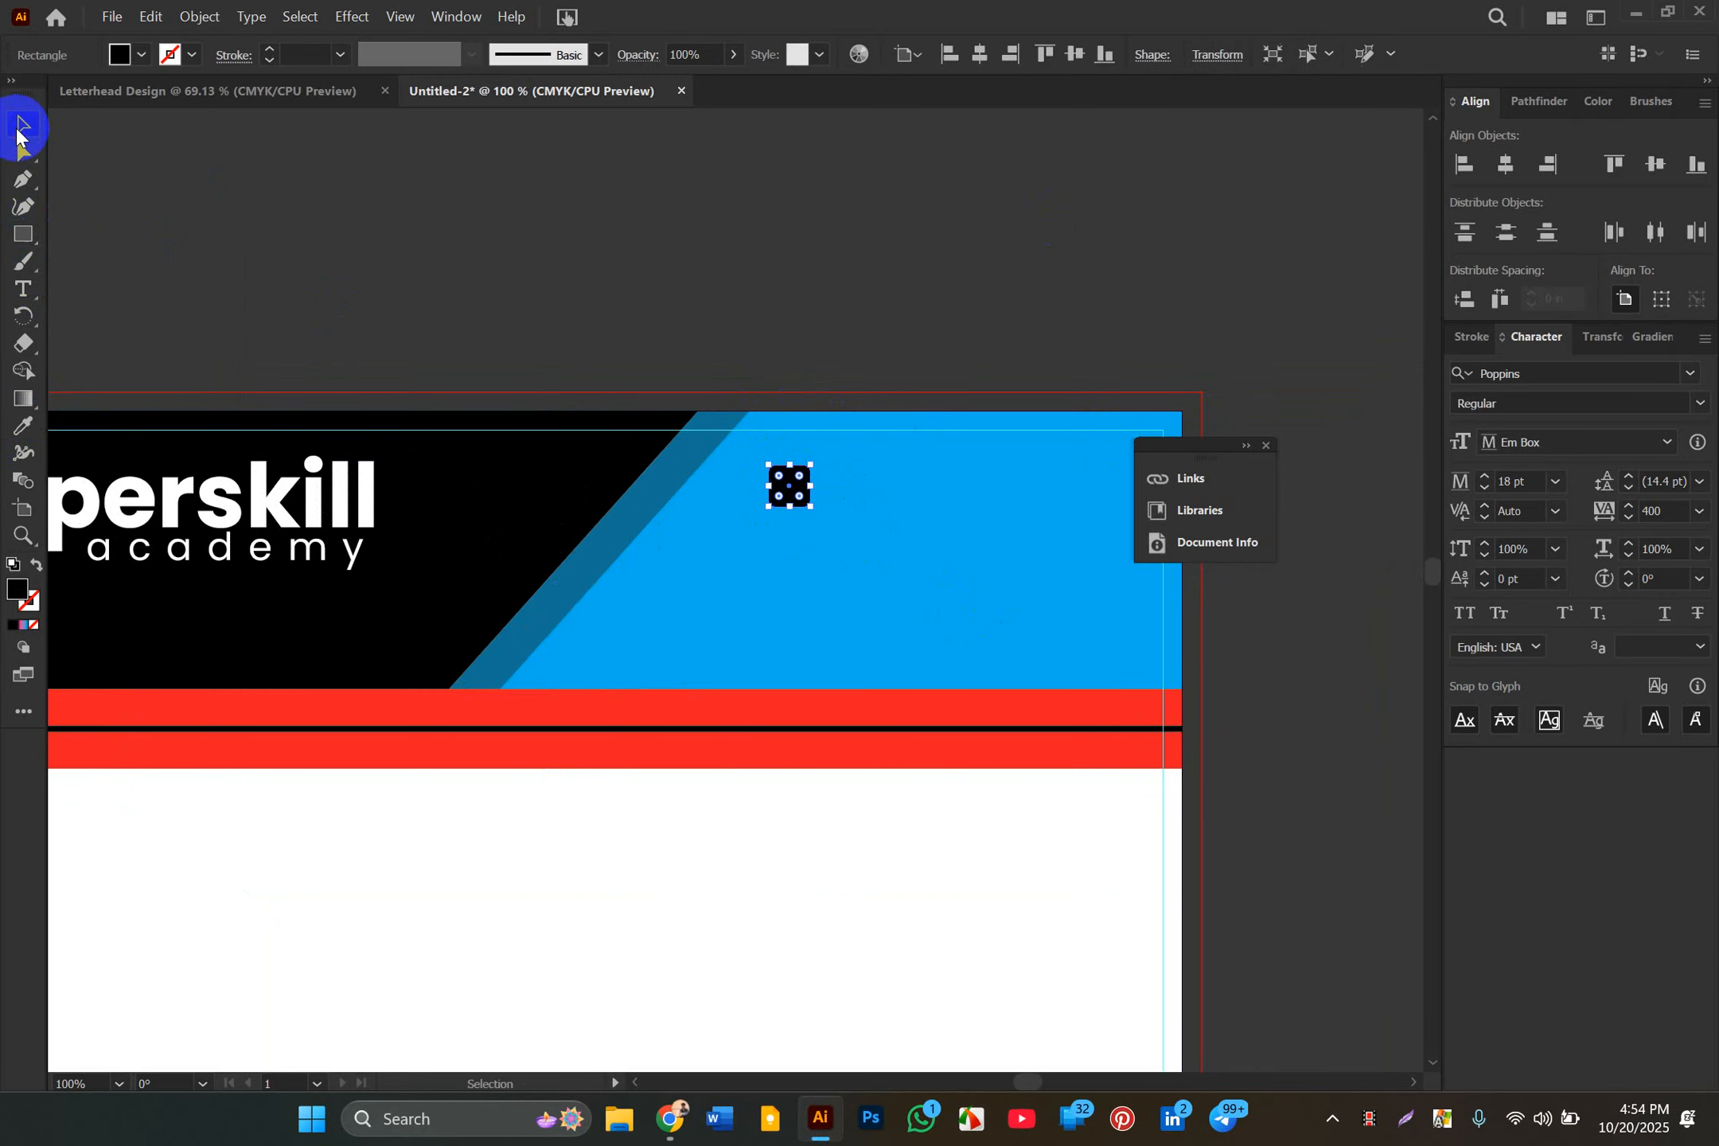
pyautogui.click(878, 353)
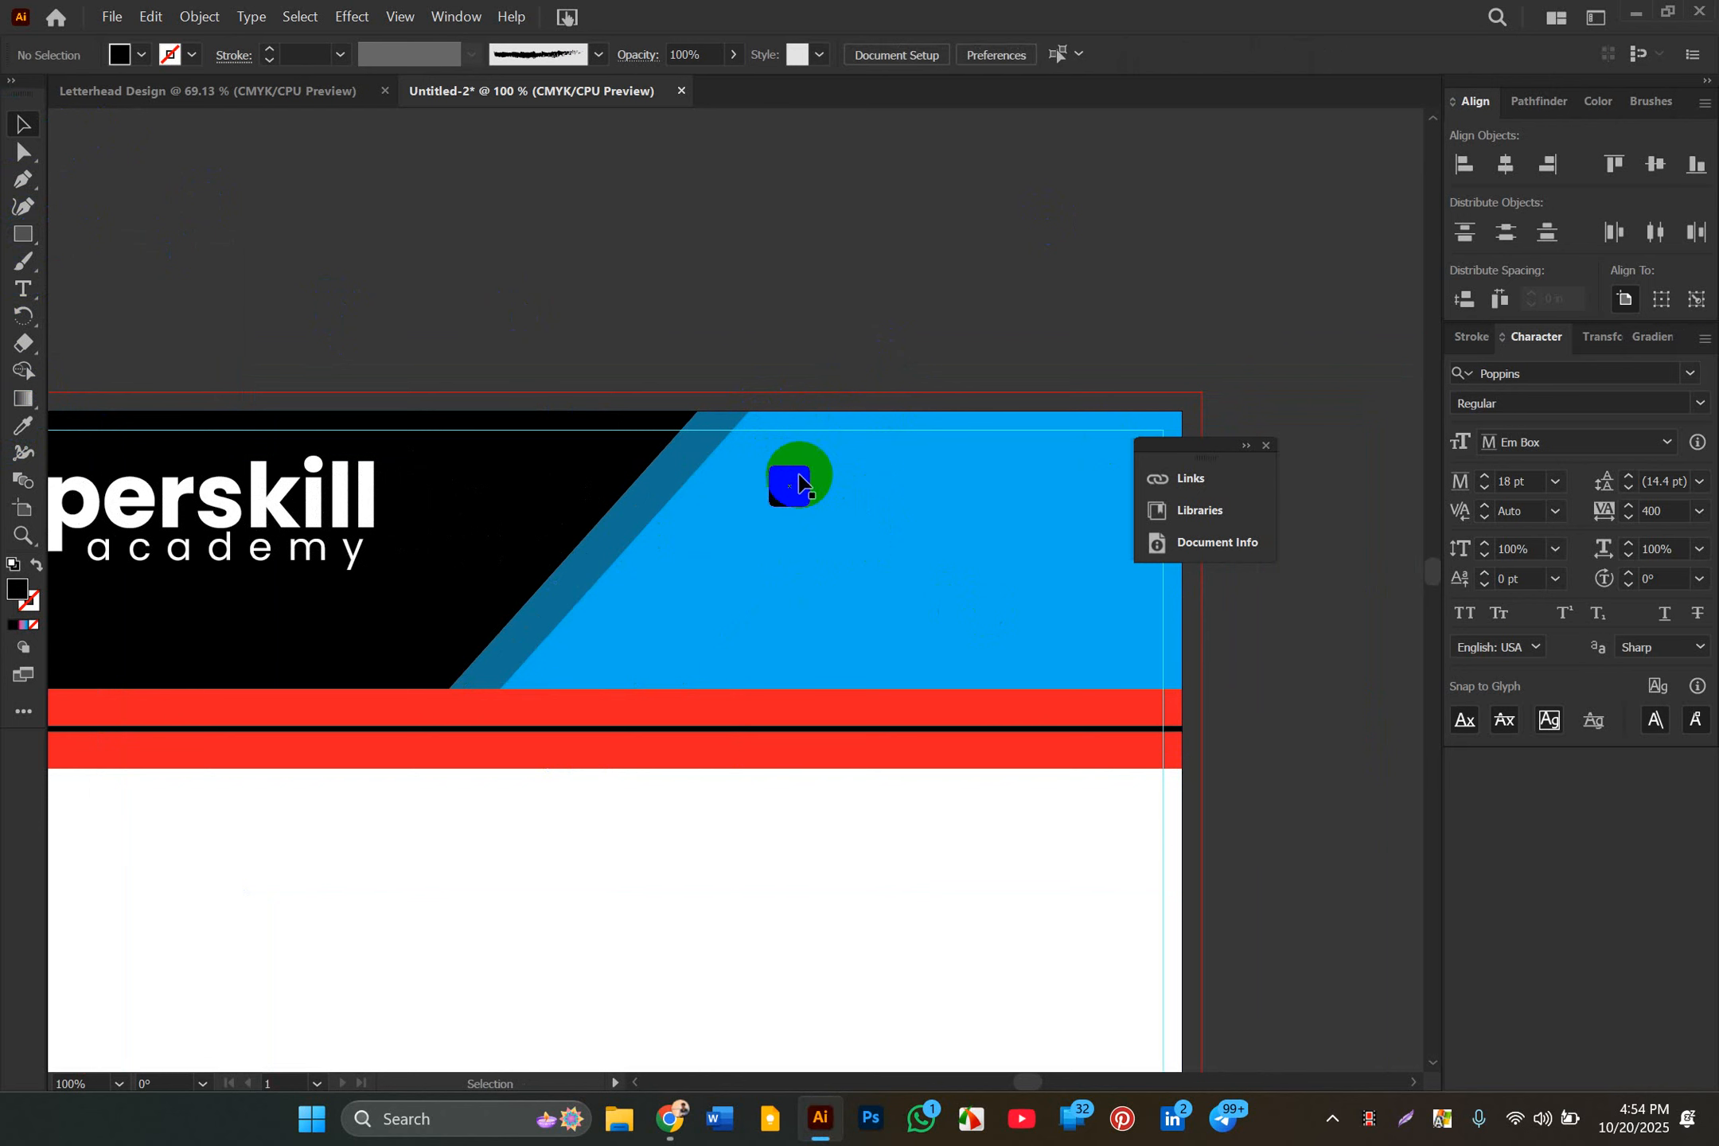
# Step: Copy the black square straight down at a spacing of about 0.3 in to make a column of four squares
pyautogui.moveTo(799, 475); pyautogui.dragTo(783, 535)
pyautogui.click(793, 496)
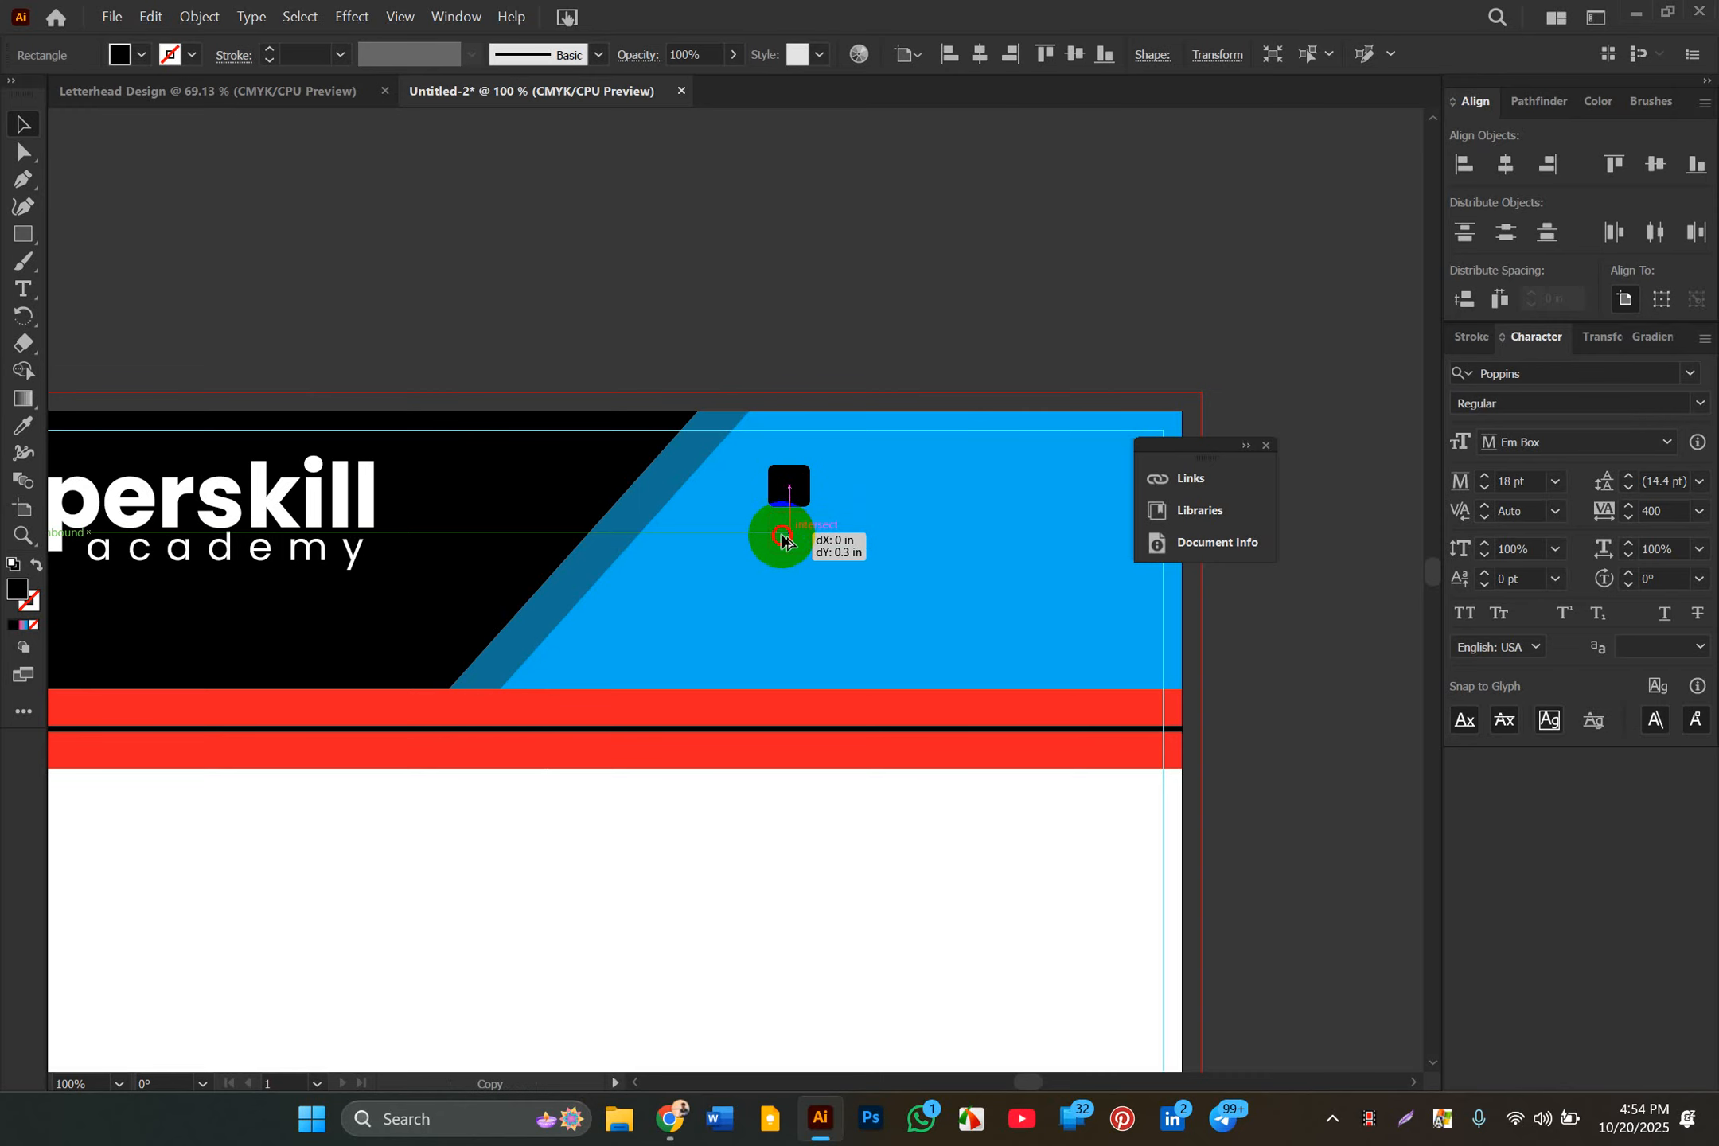
pyautogui.moveTo(783, 537)
pyautogui.mouseDown()
pyautogui.moveTo(795, 647)
pyautogui.moveTo(892, 590)
pyautogui.moveTo(798, 567)
pyautogui.moveTo(802, 547)
pyautogui.moveTo(901, 512)
pyautogui.moveTo(668, 540)
pyautogui.moveTo(679, 513)
pyautogui.moveTo(667, 608)
pyautogui.moveTo(698, 576)
pyautogui.moveTo(644, 626)
pyautogui.moveTo(758, 523)
pyautogui.moveTo(711, 567)
pyautogui.moveTo(786, 476)
pyautogui.moveTo(780, 423)
pyautogui.moveTo(803, 541)
pyautogui.mouseUp()
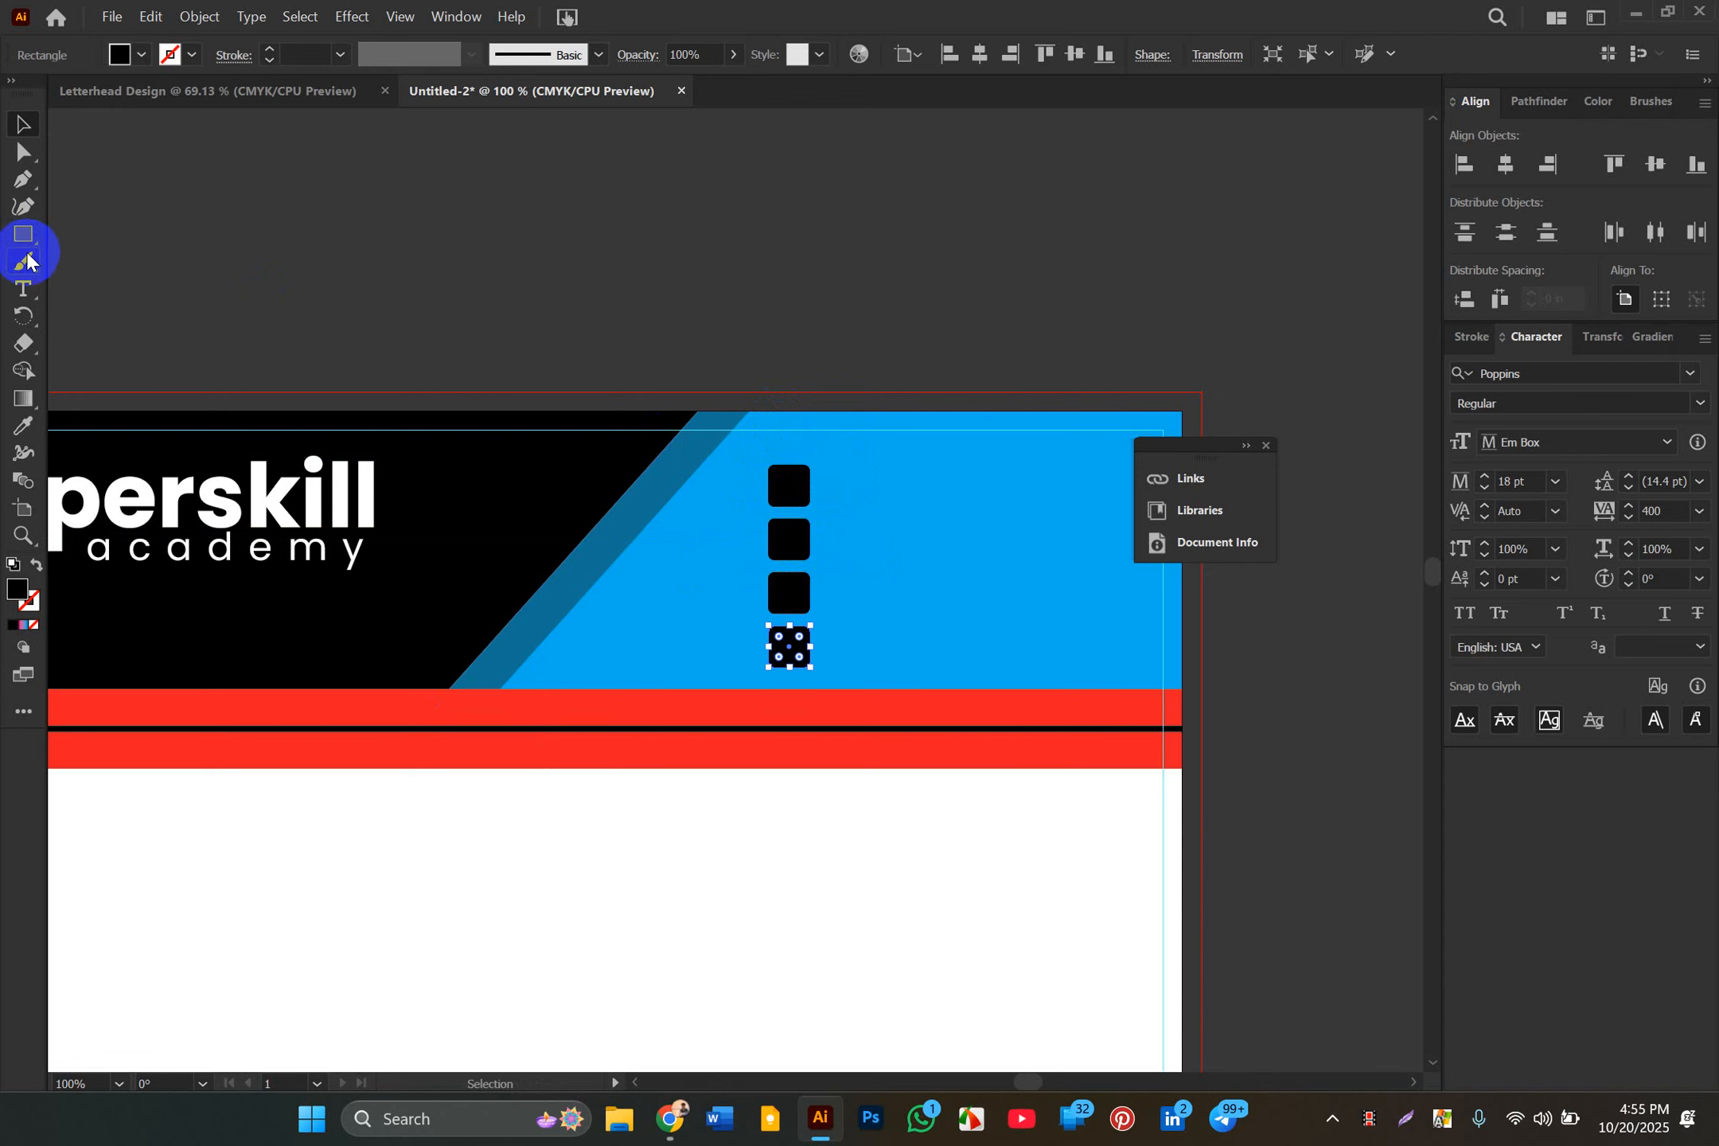
pyautogui.click(470, 296)
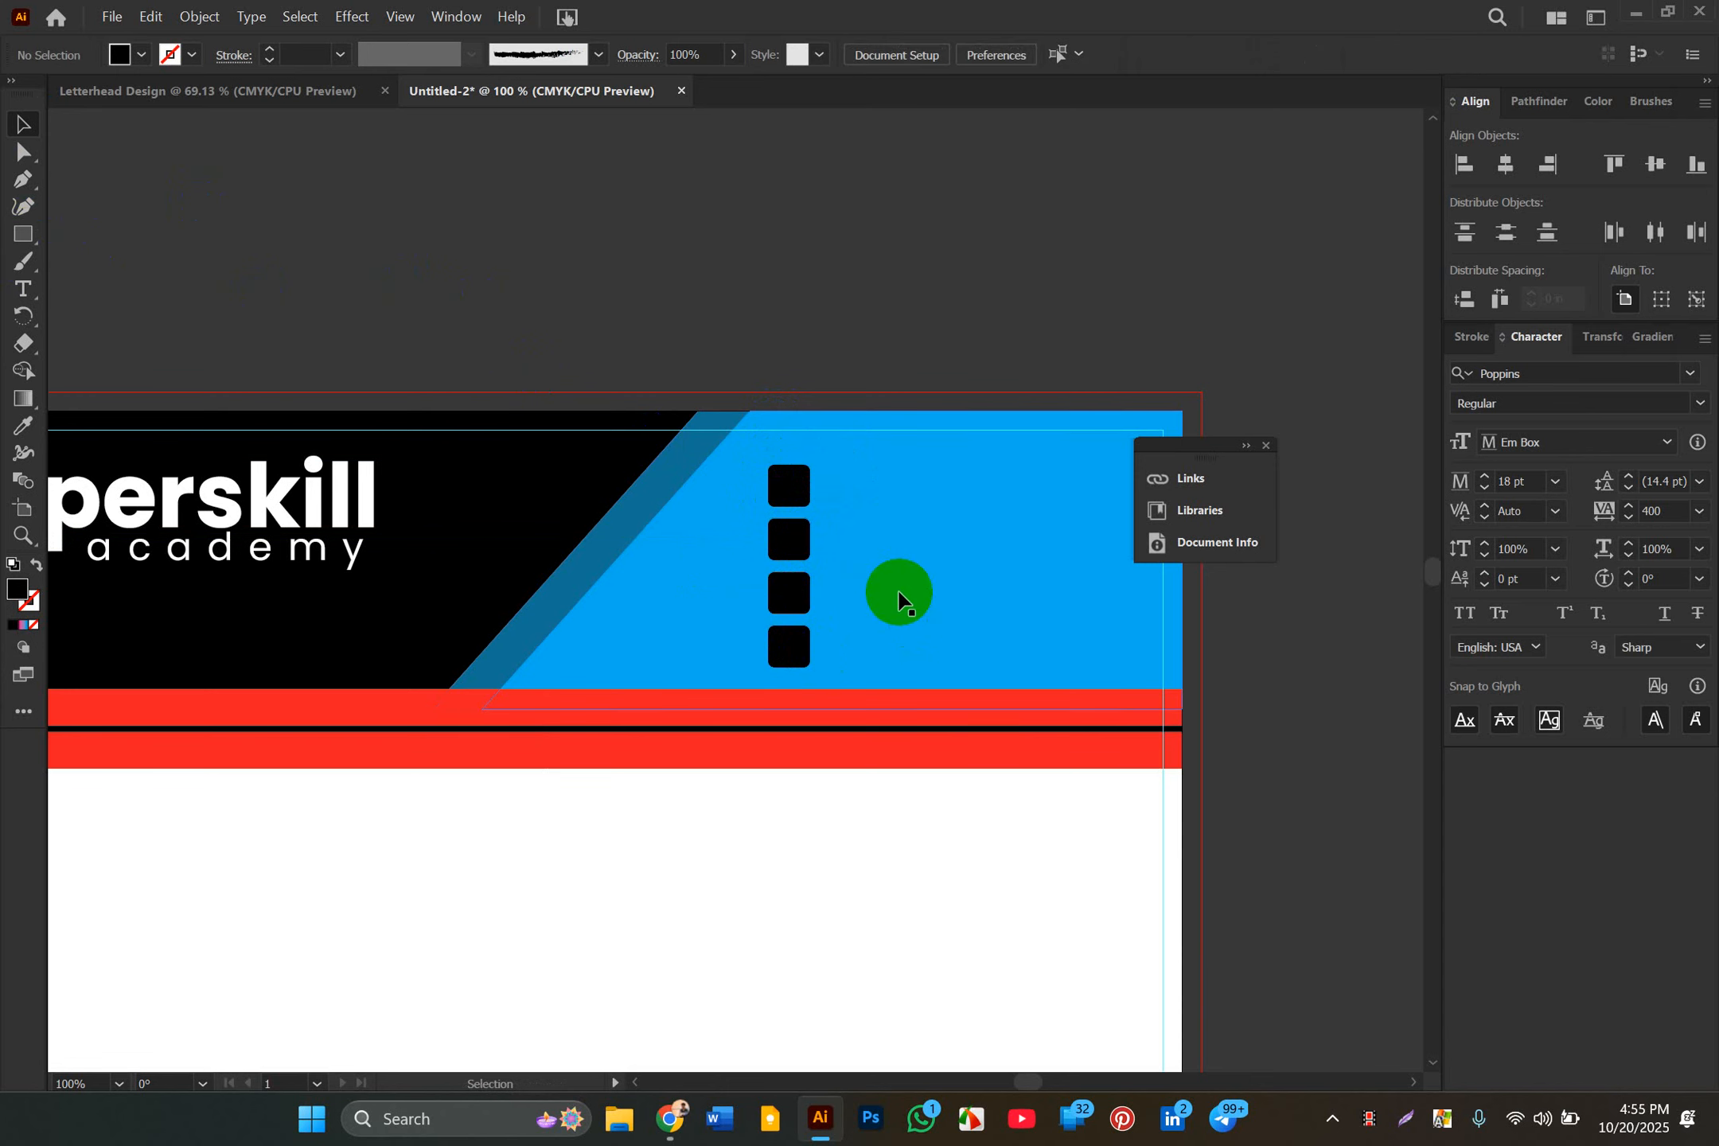
# Step: Move the academy text beside the top black square and centre it vertically with that square as key object
pyautogui.click(268, 567)
pyautogui.moveTo(271, 567); pyautogui.dragTo(987, 491)
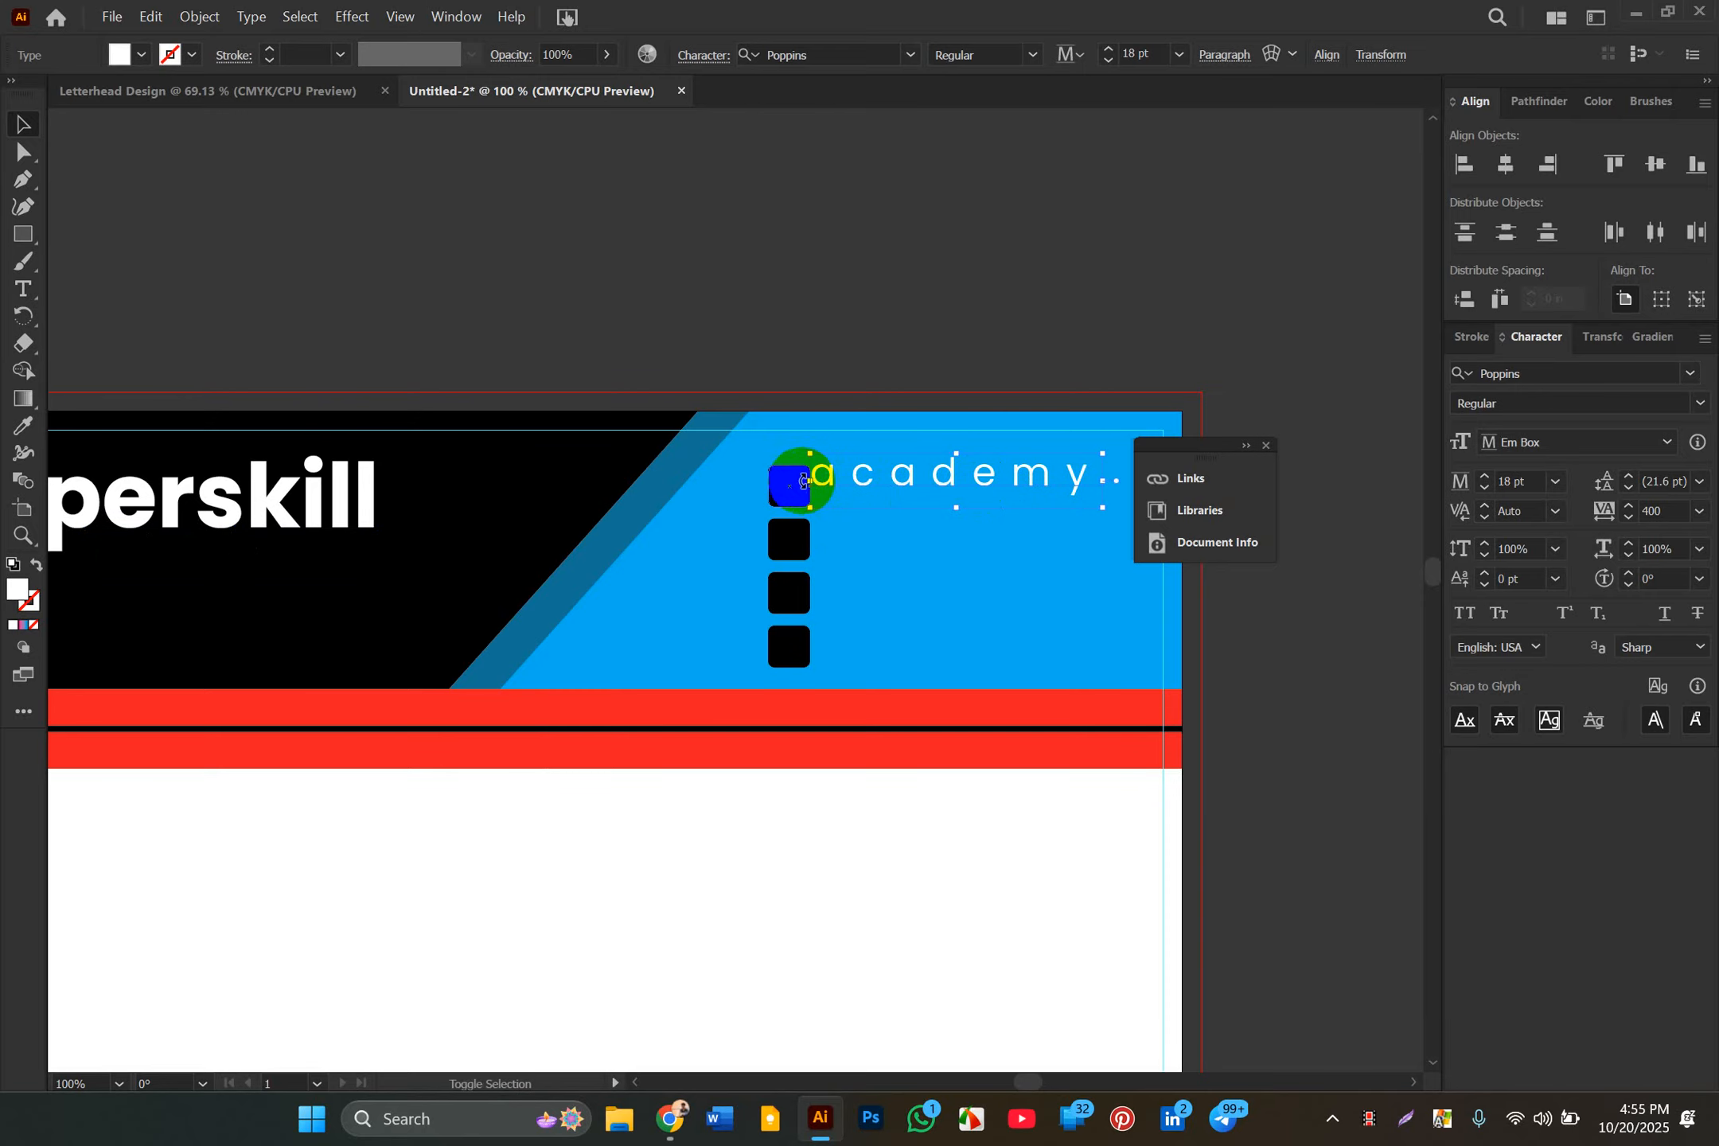
pyautogui.keyDown('shift'); pyautogui.click(792, 490); pyautogui.keyUp('shift')
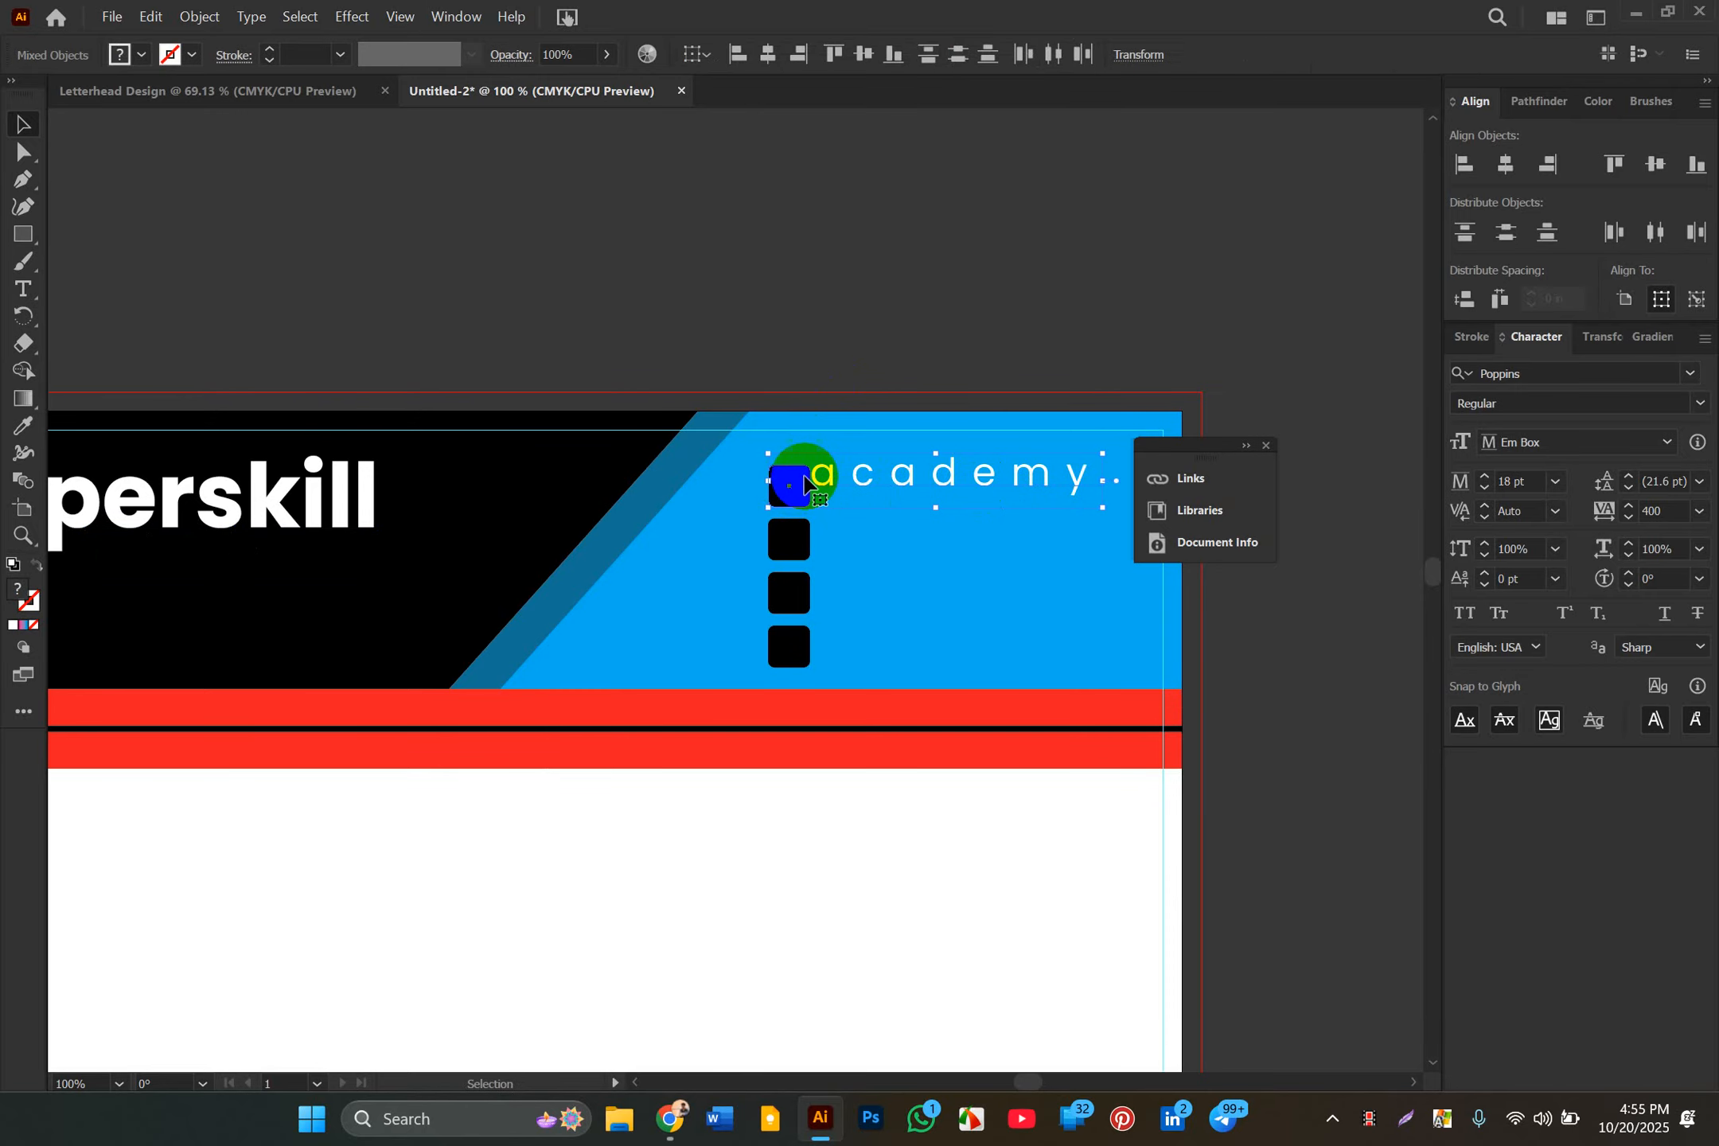
pyautogui.click(780, 490)
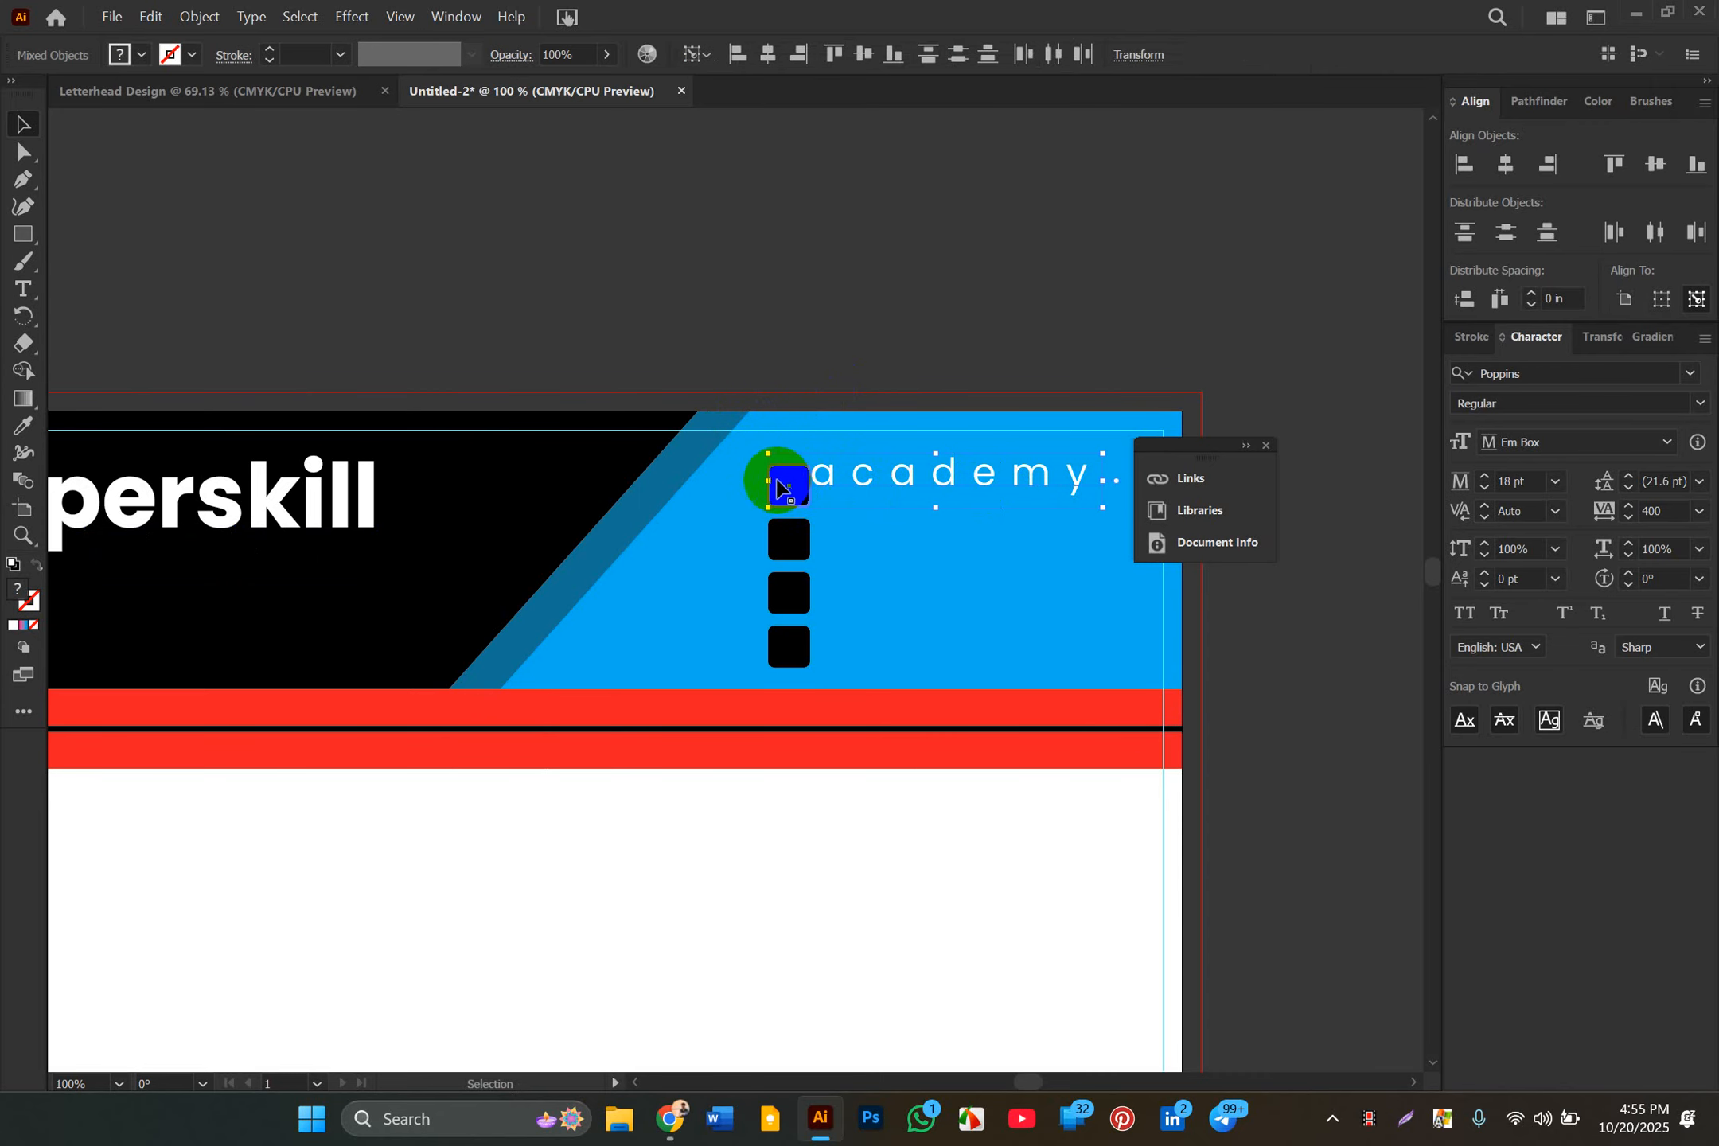
pyautogui.click(869, 56)
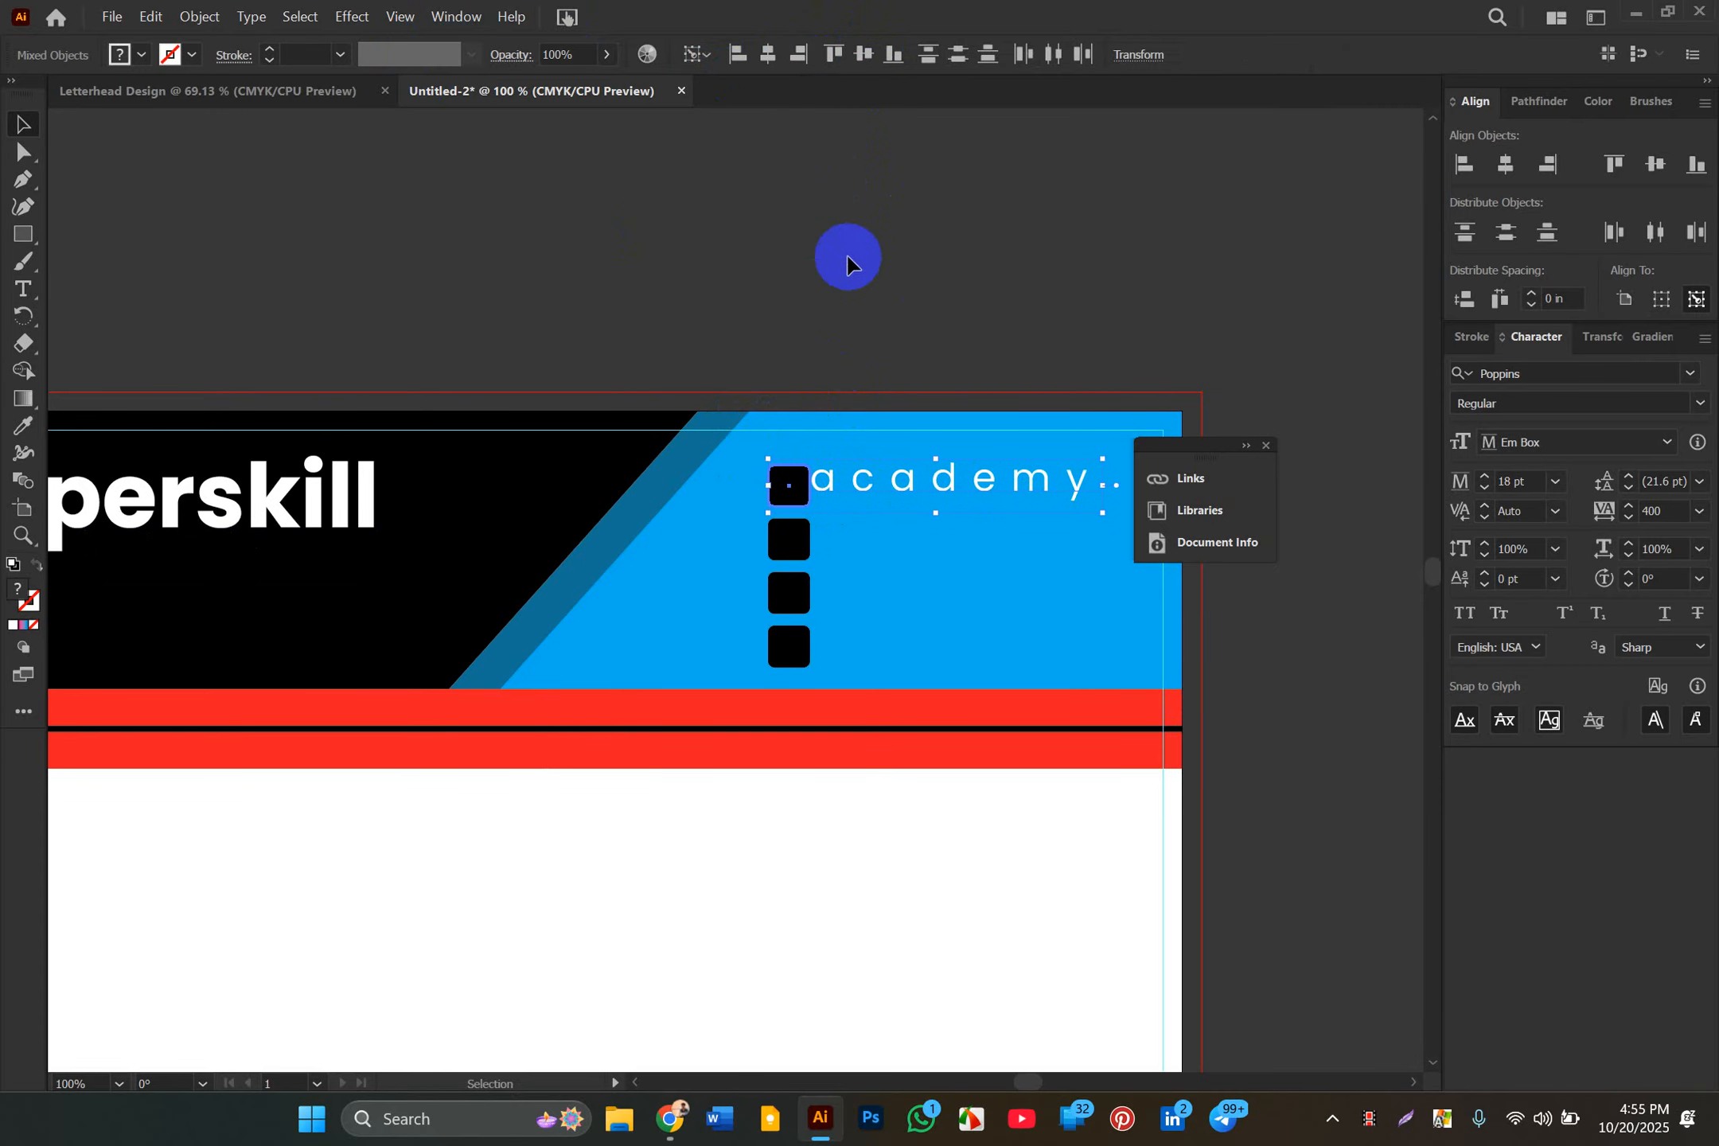
pyautogui.click(845, 262)
# Step: Nudge the academy text slightly away from the top square and set its tracking to 0
pyautogui.click(883, 471)
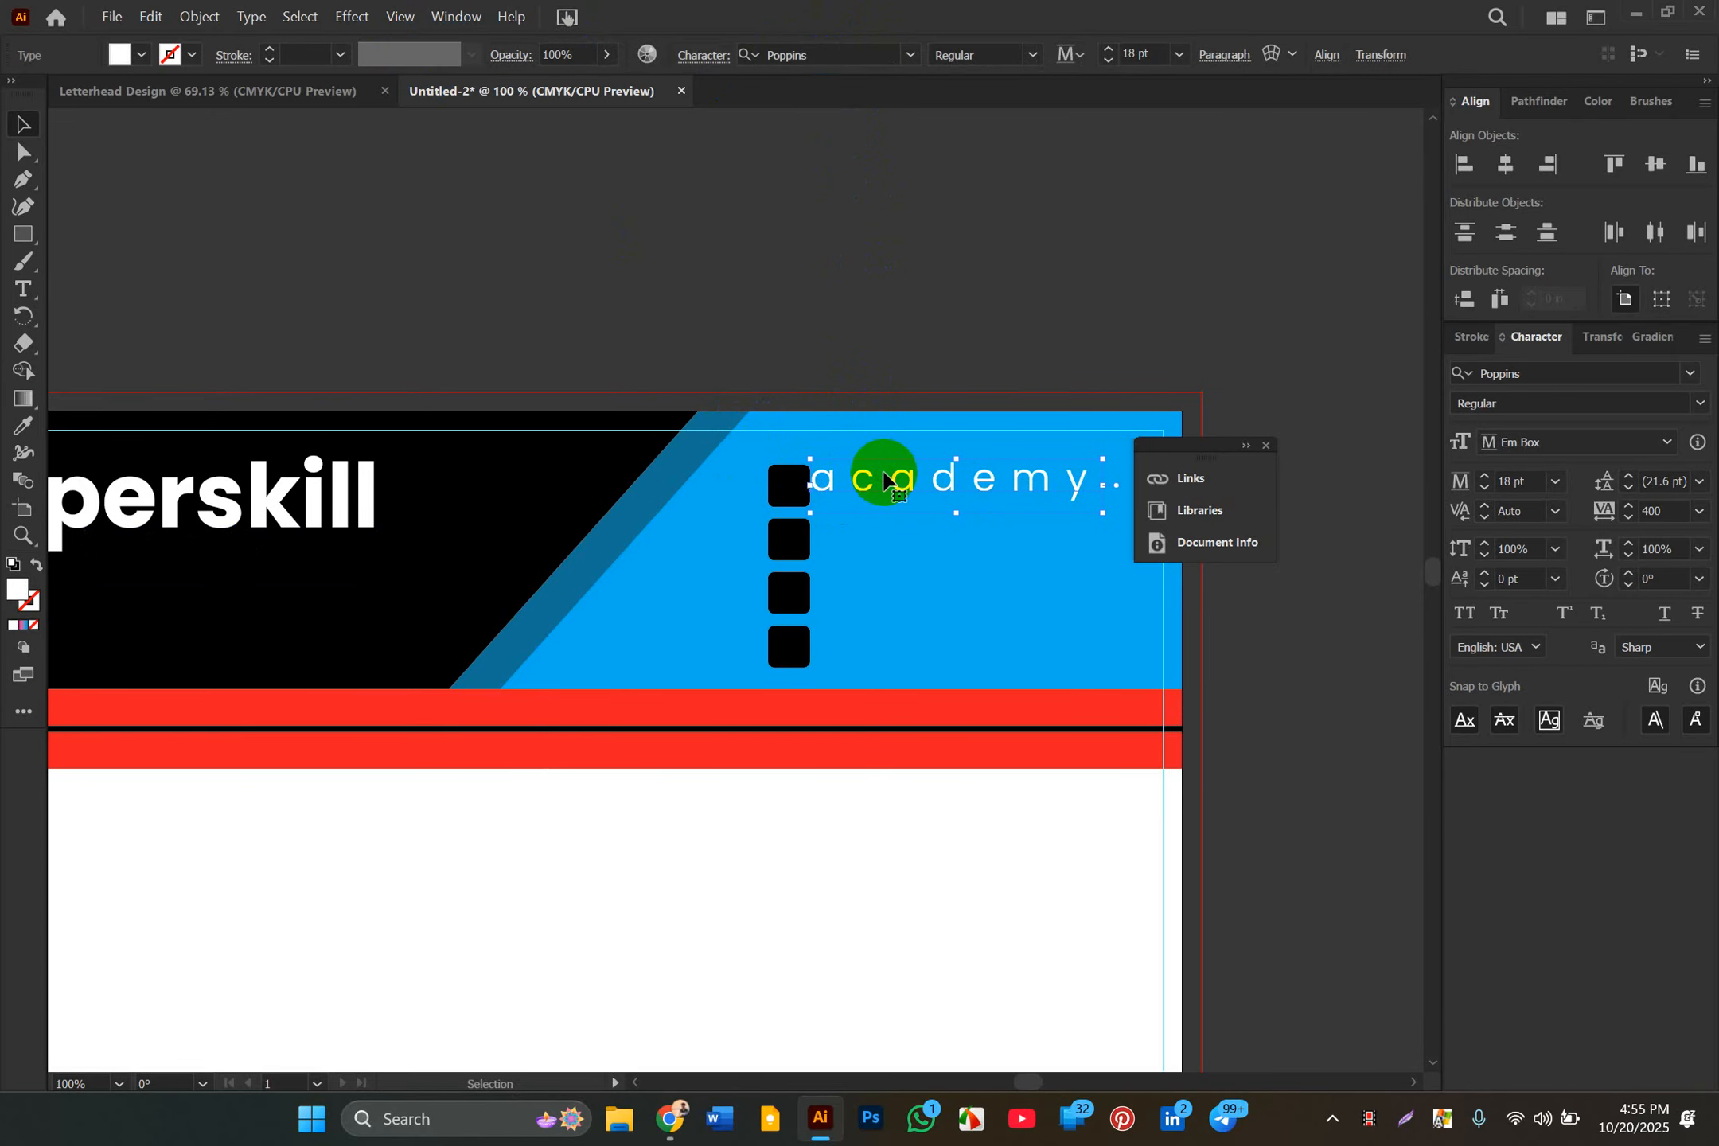
pyautogui.press('Right')
pyautogui.press('Right')
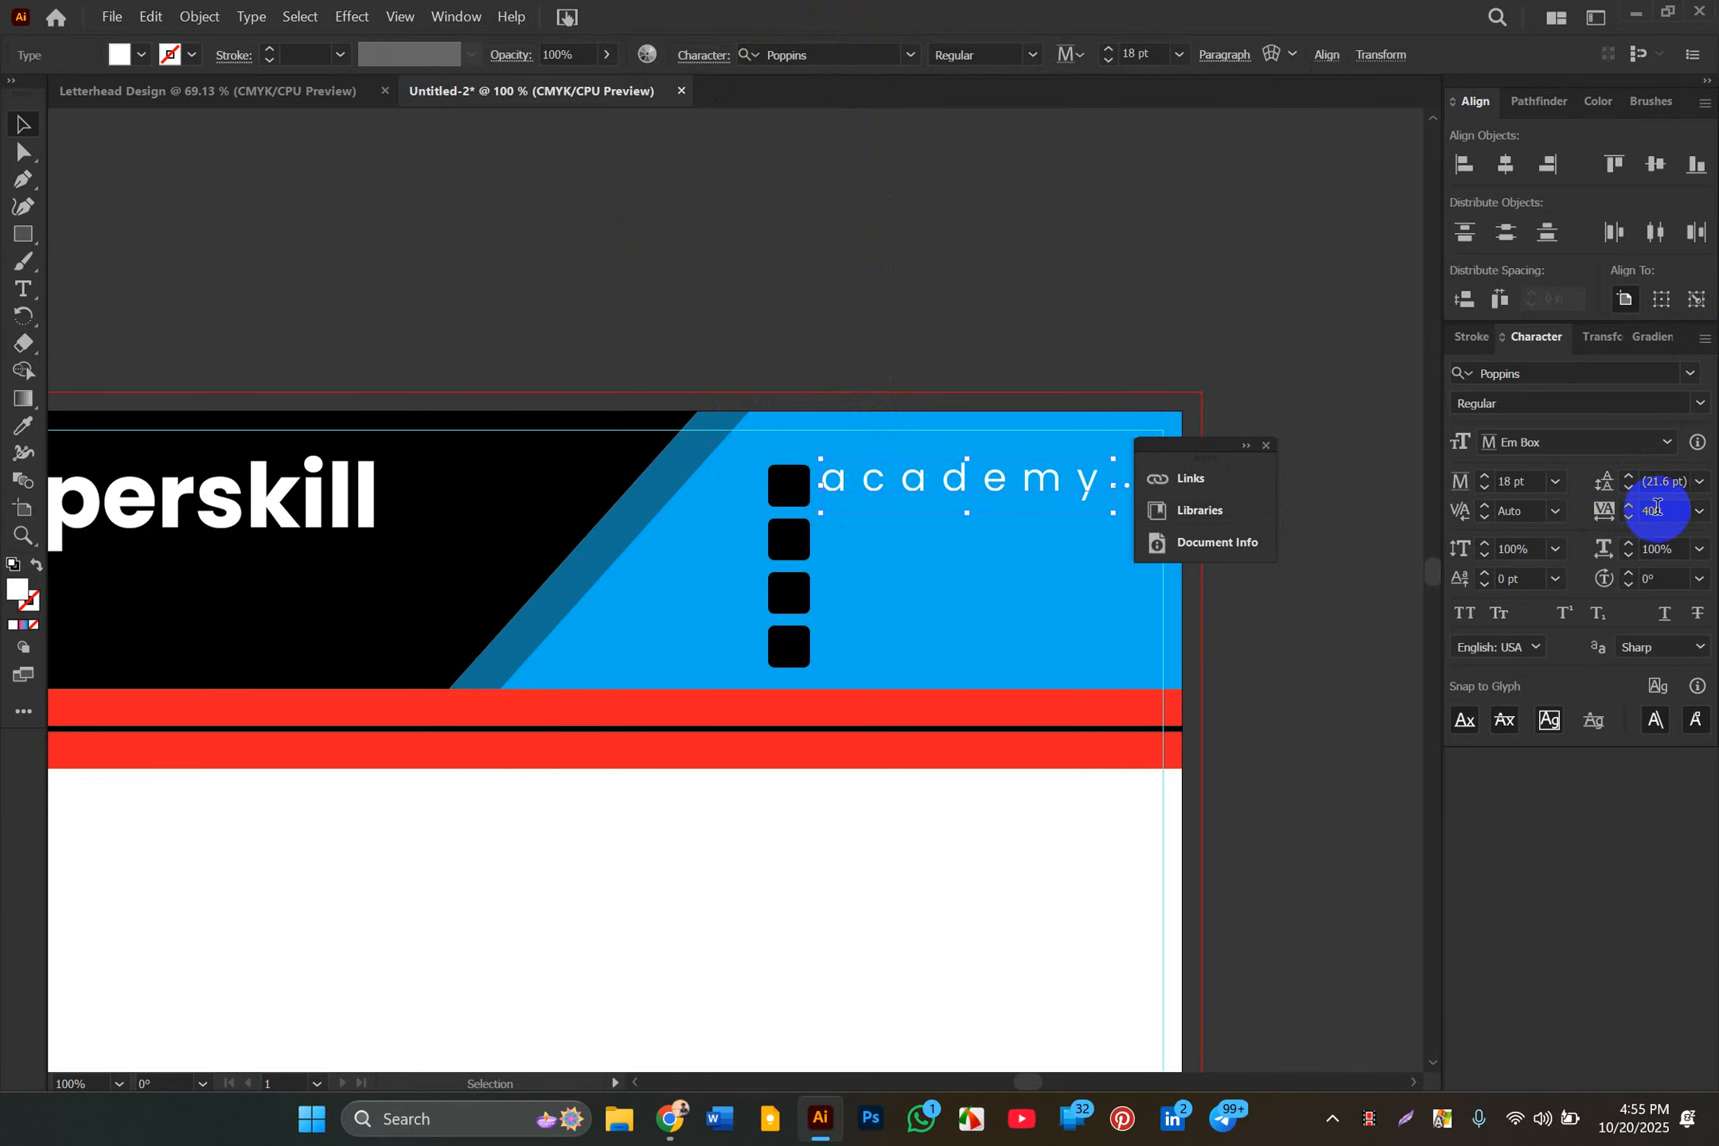
pyautogui.click(1699, 511)
pyautogui.click(1665, 689)
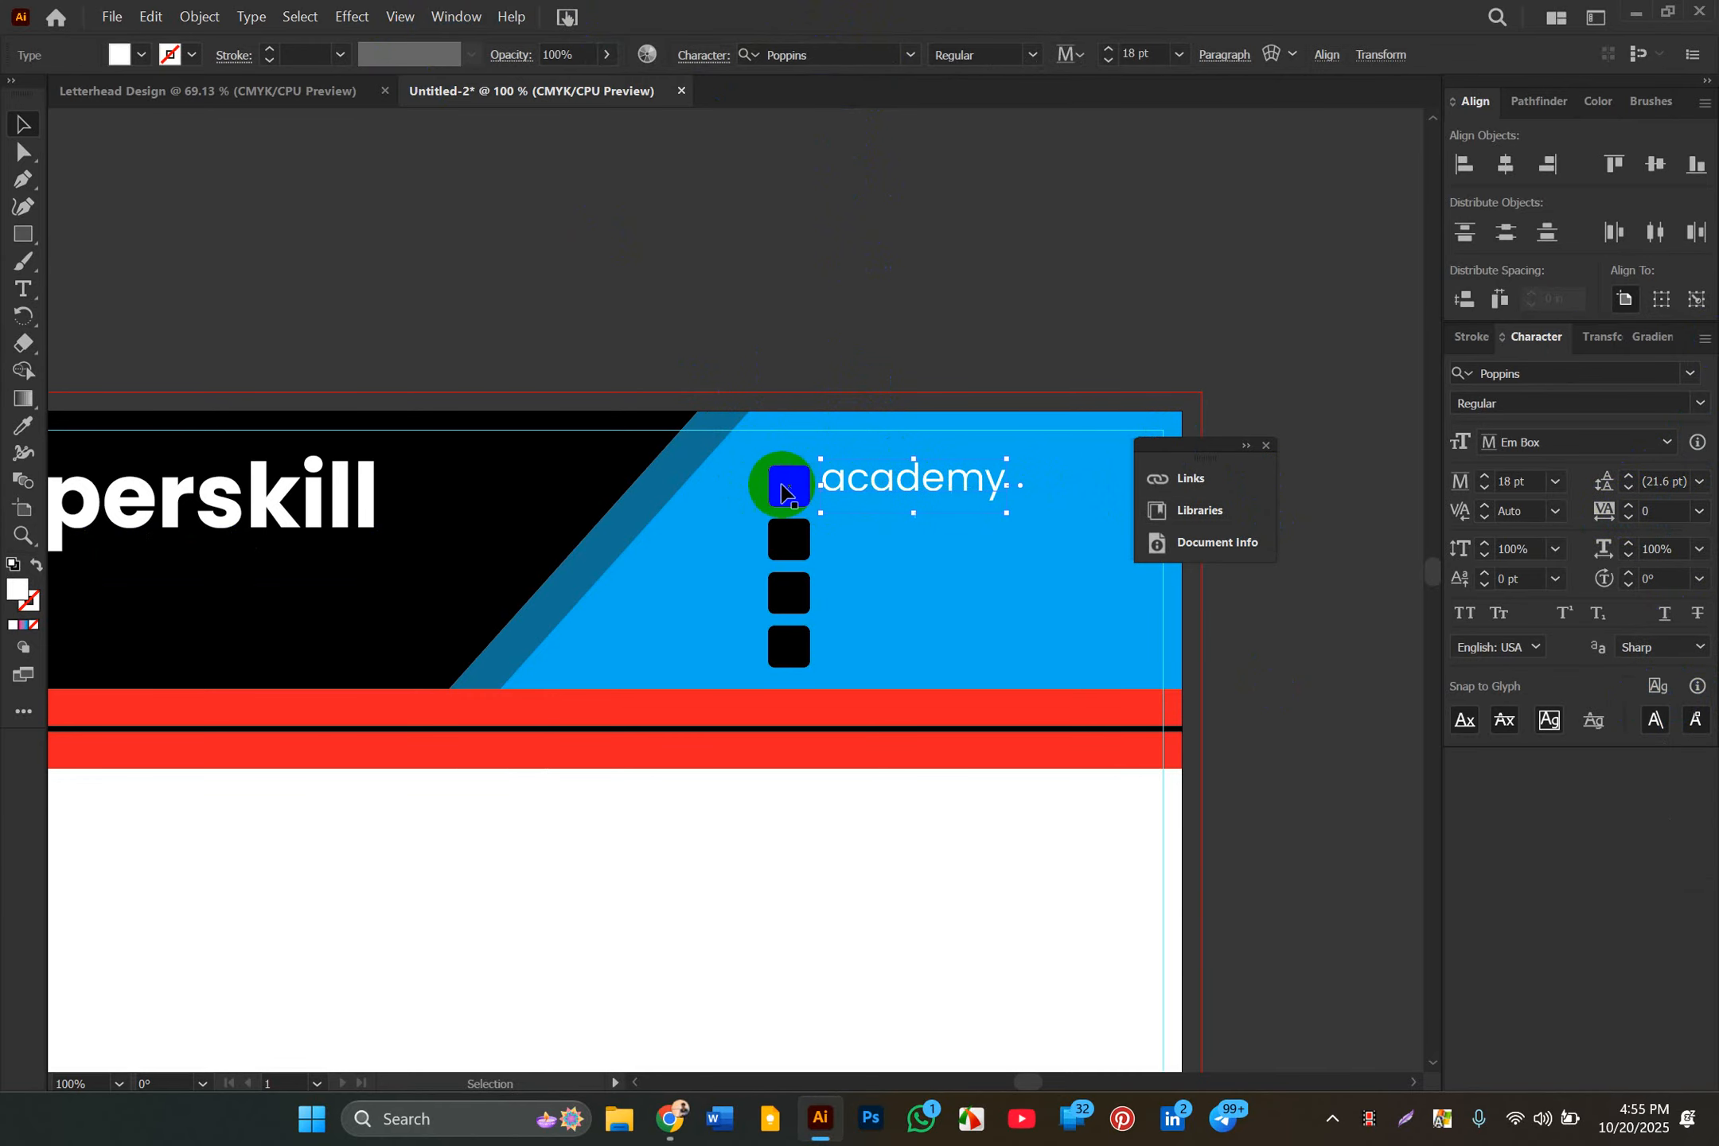
pyautogui.click(878, 282)
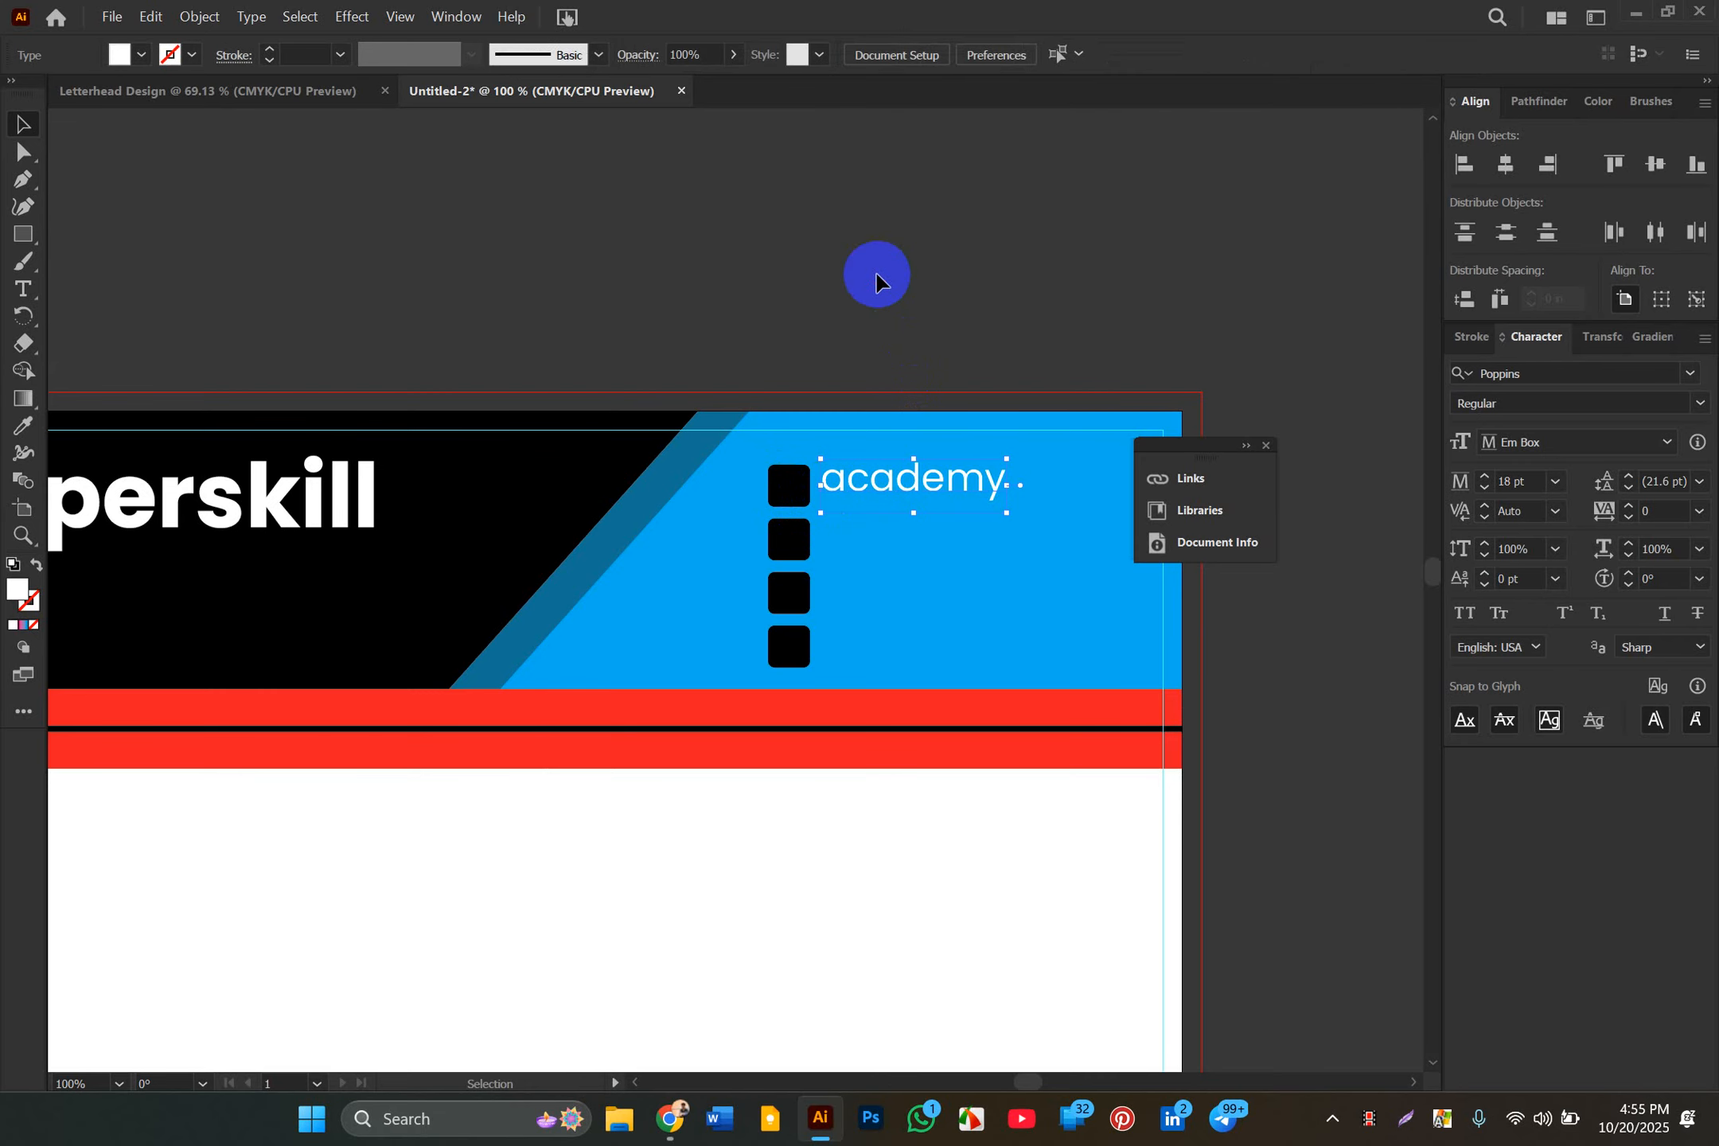
# Step: Switch to Chrome and open pngtree.com in a new tab
pyautogui.click(670, 1118)
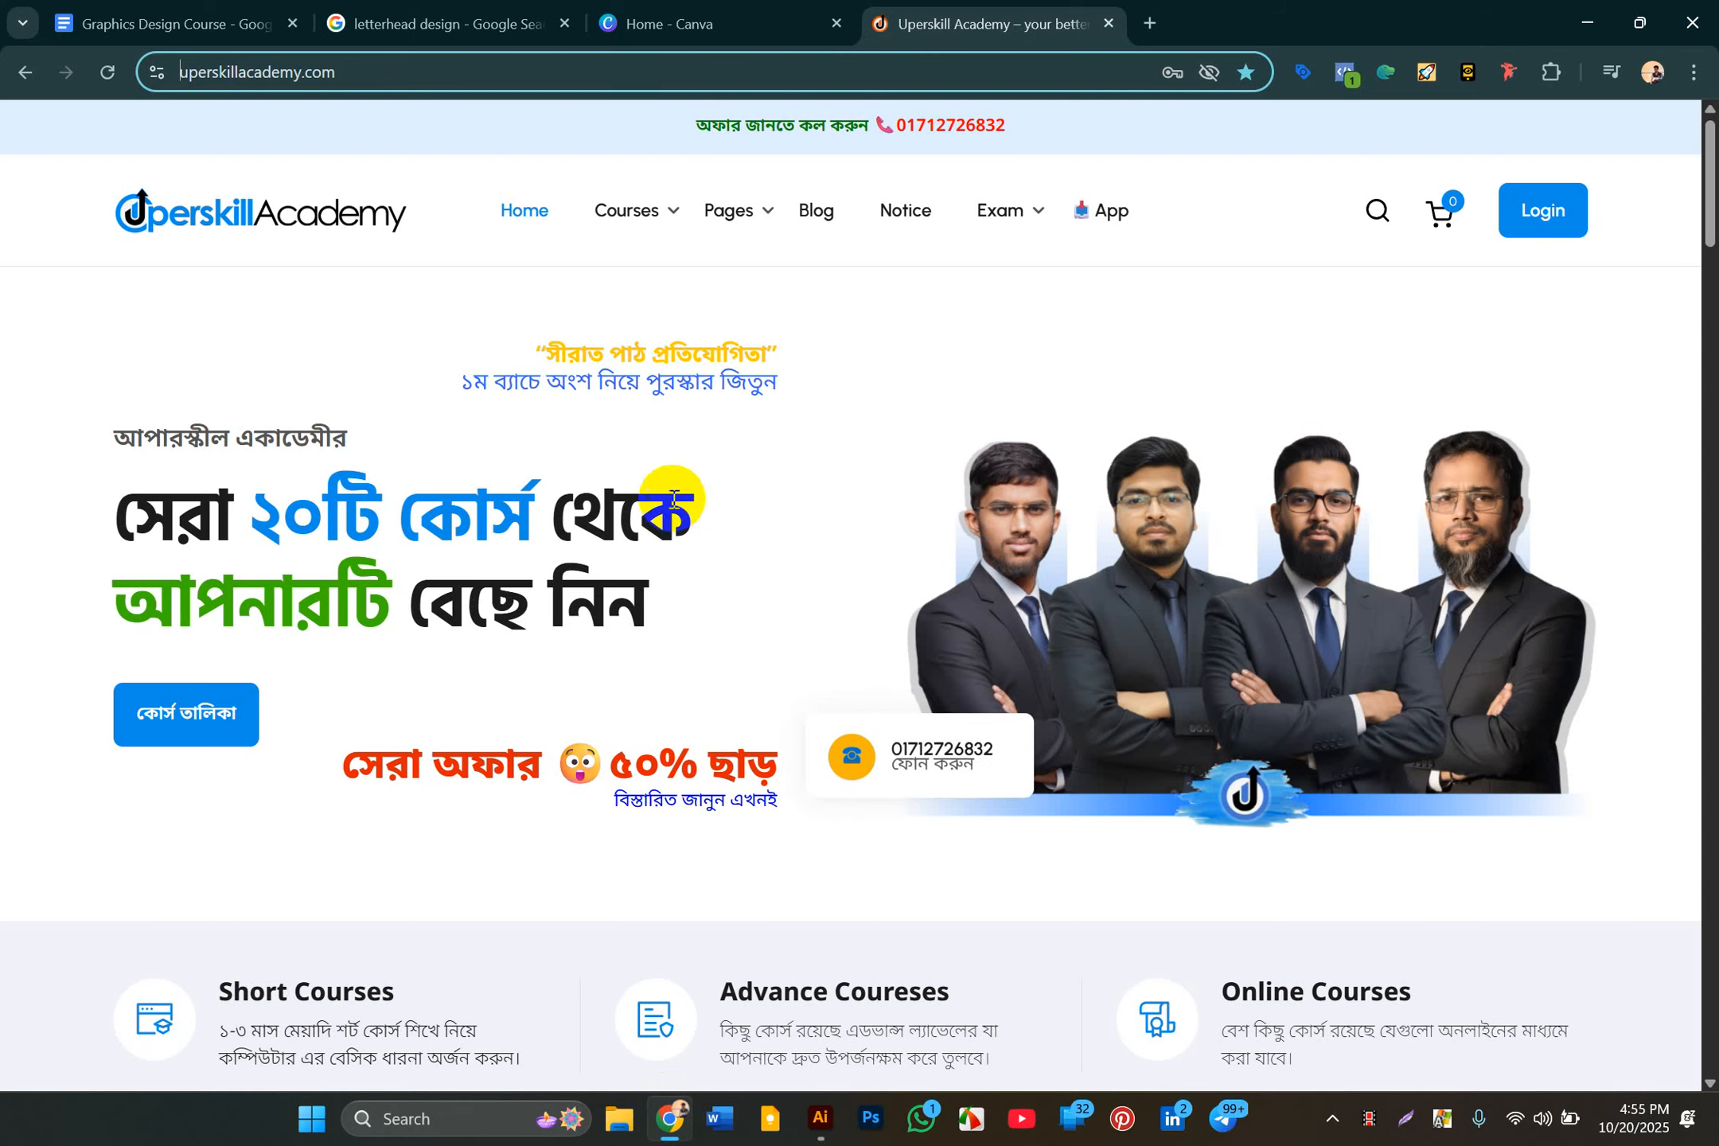
pyautogui.hotkey('ctrl', 't')
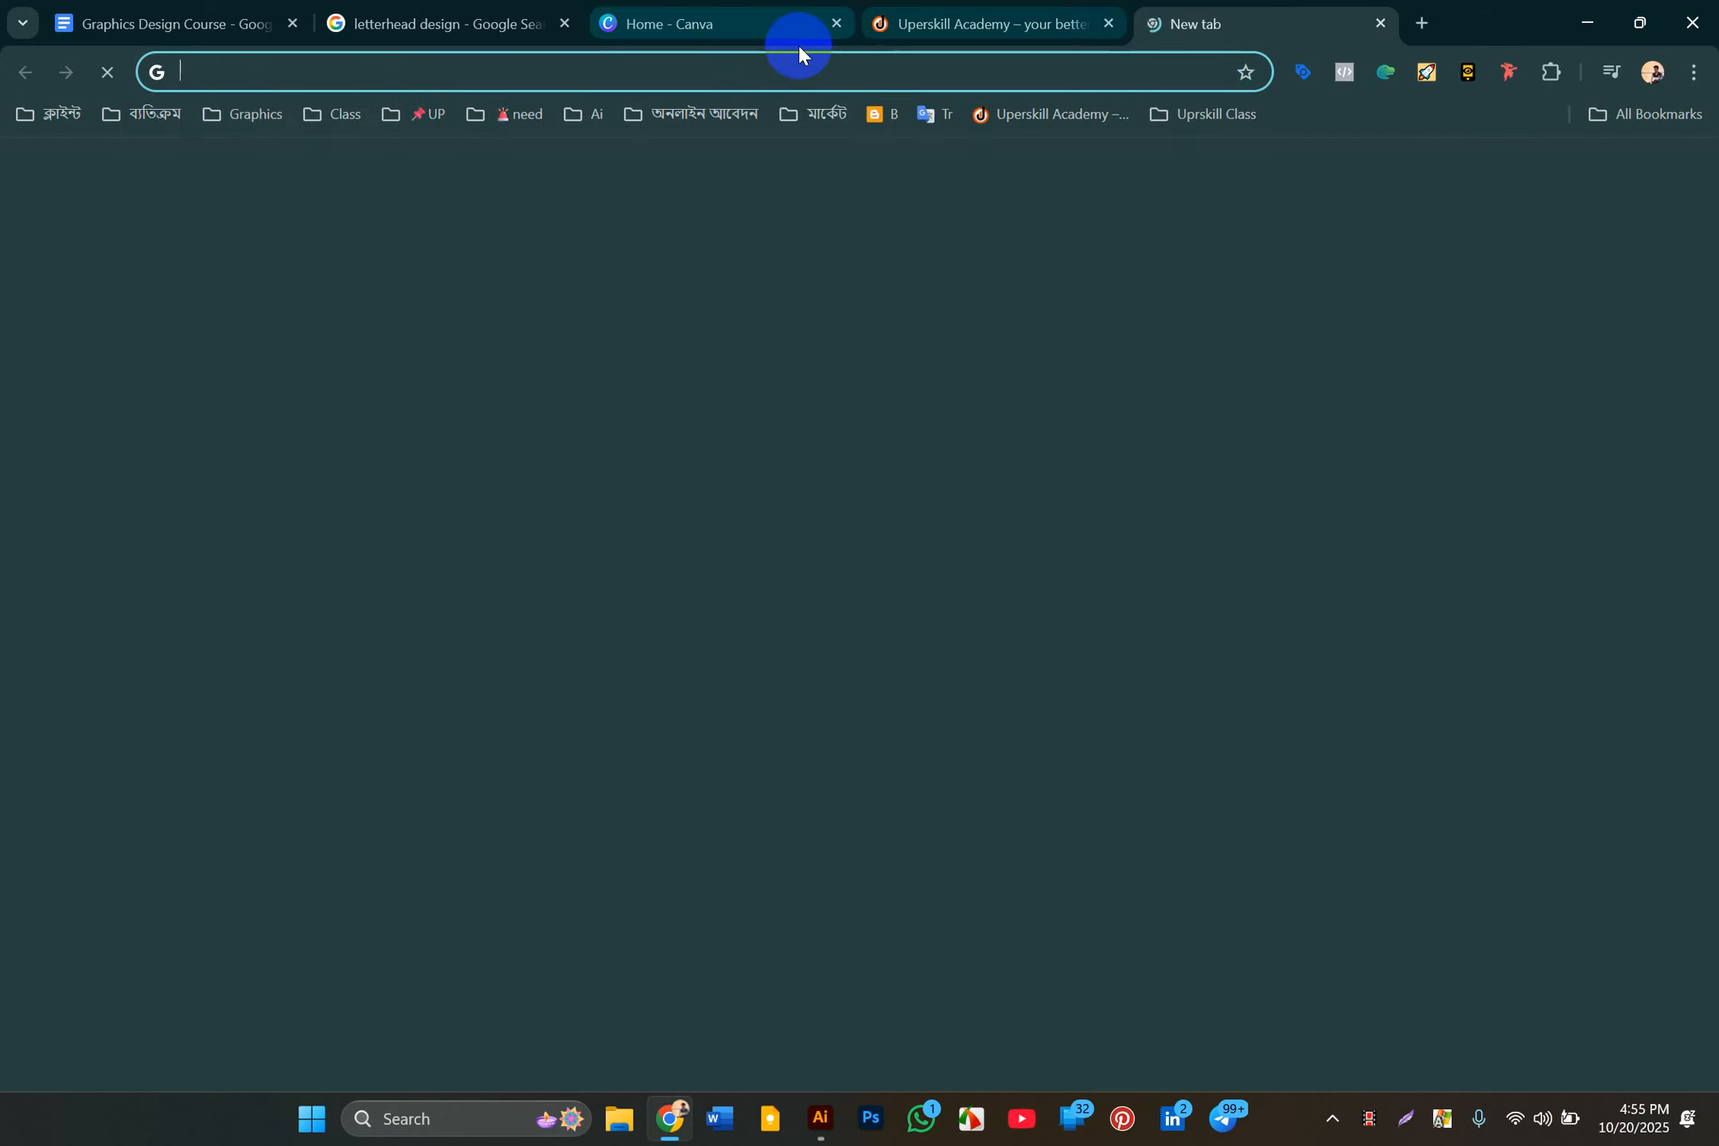
pyautogui.click(765, 64)
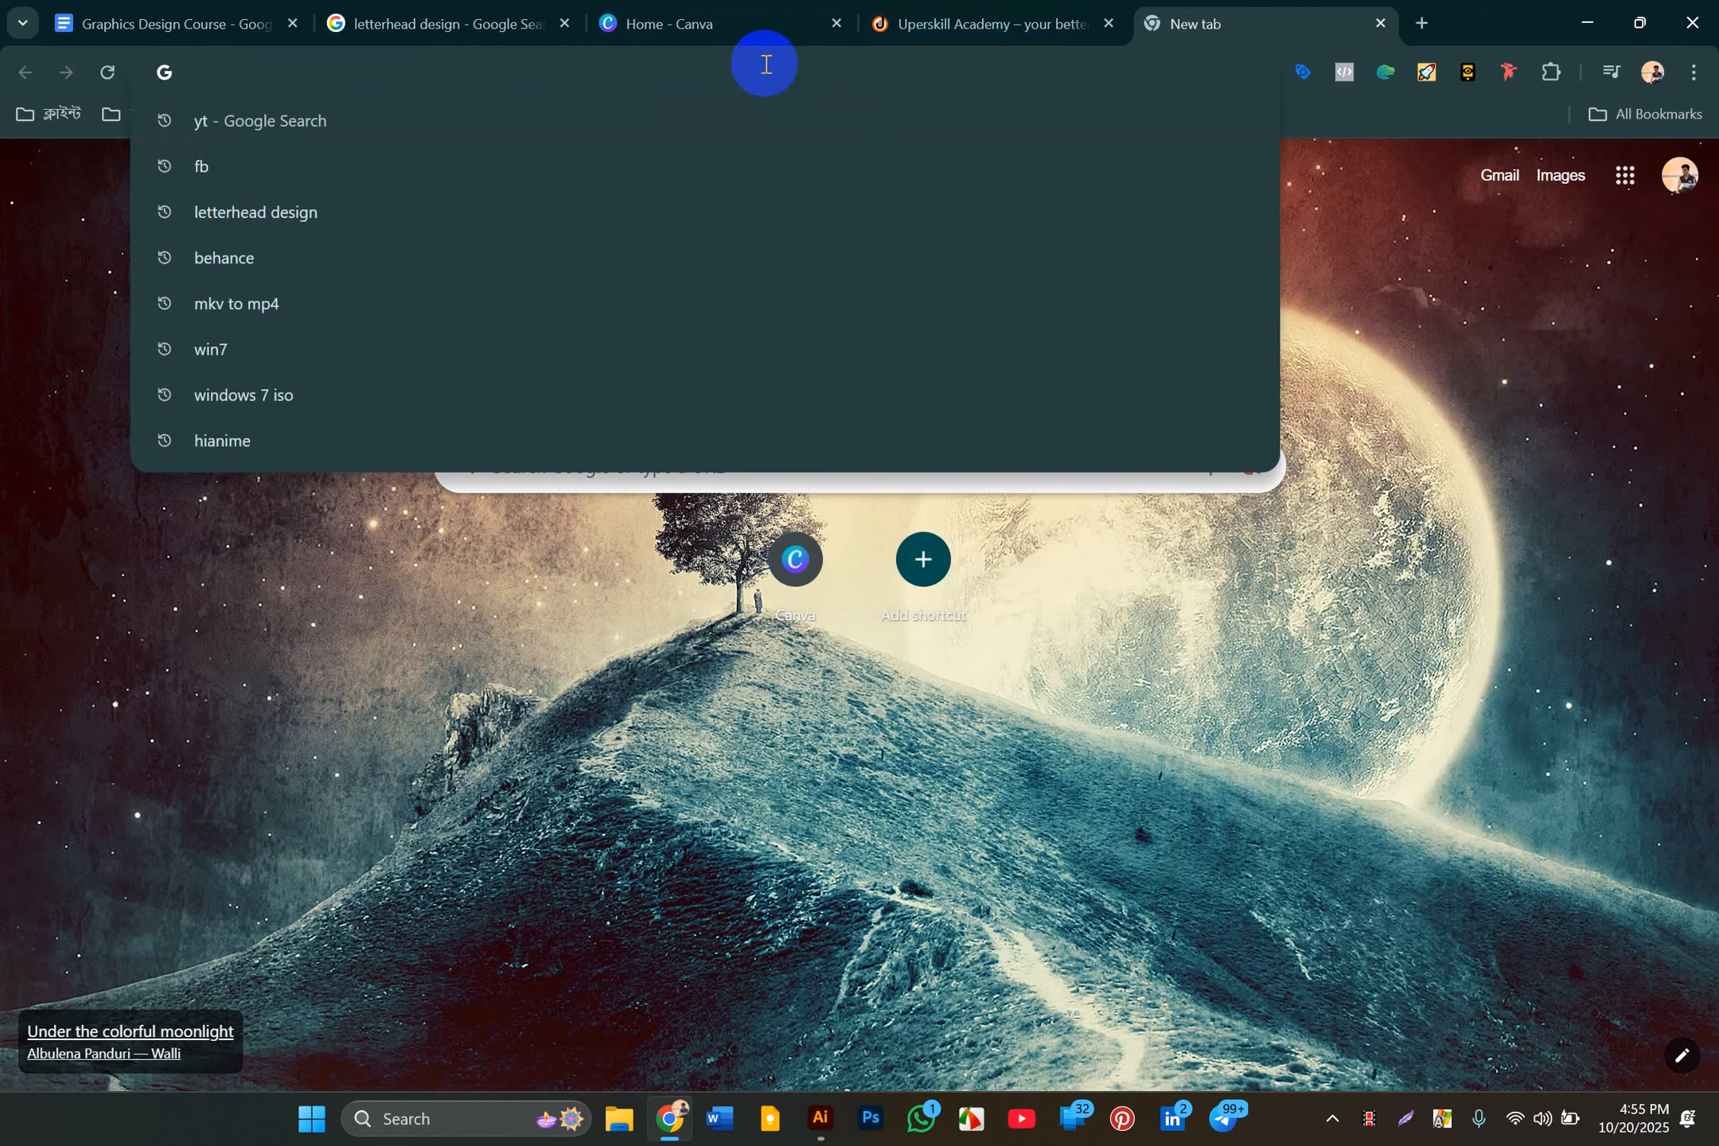
pyautogui.write('n')
pyautogui.press('BackSpace')
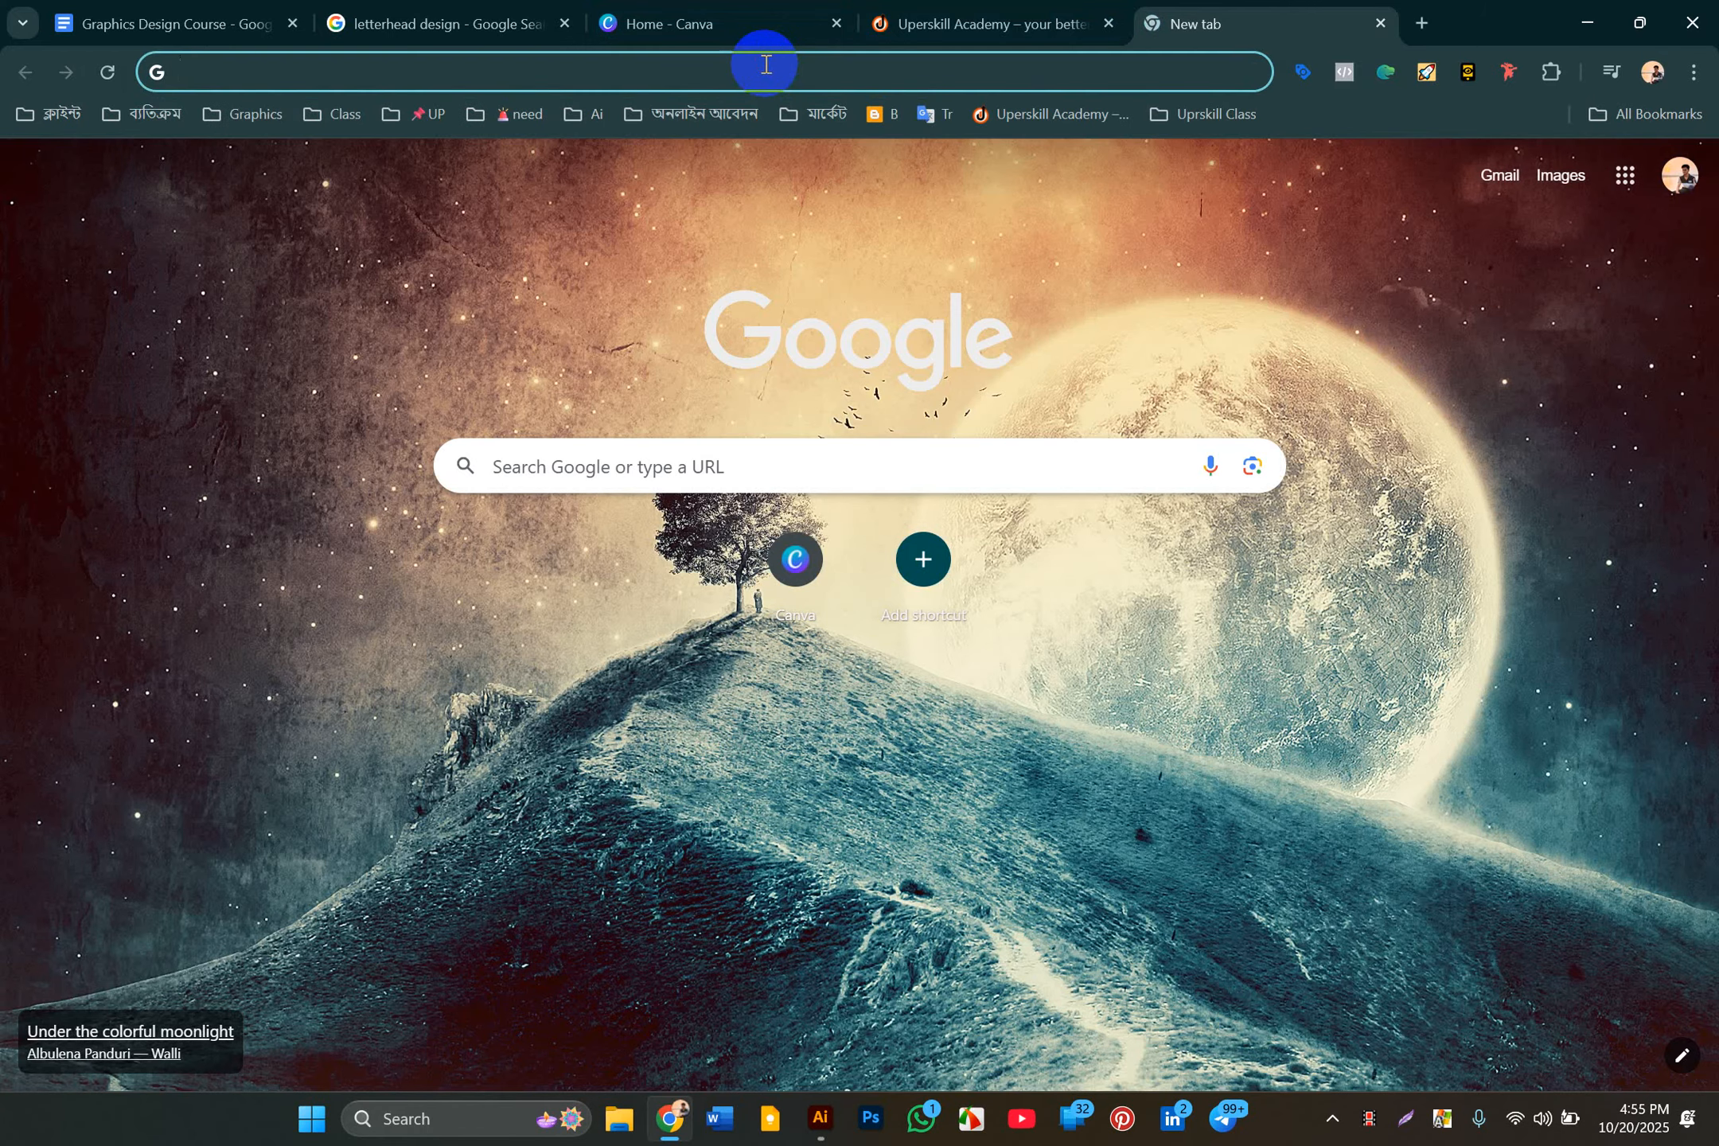
pyautogui.write('p')
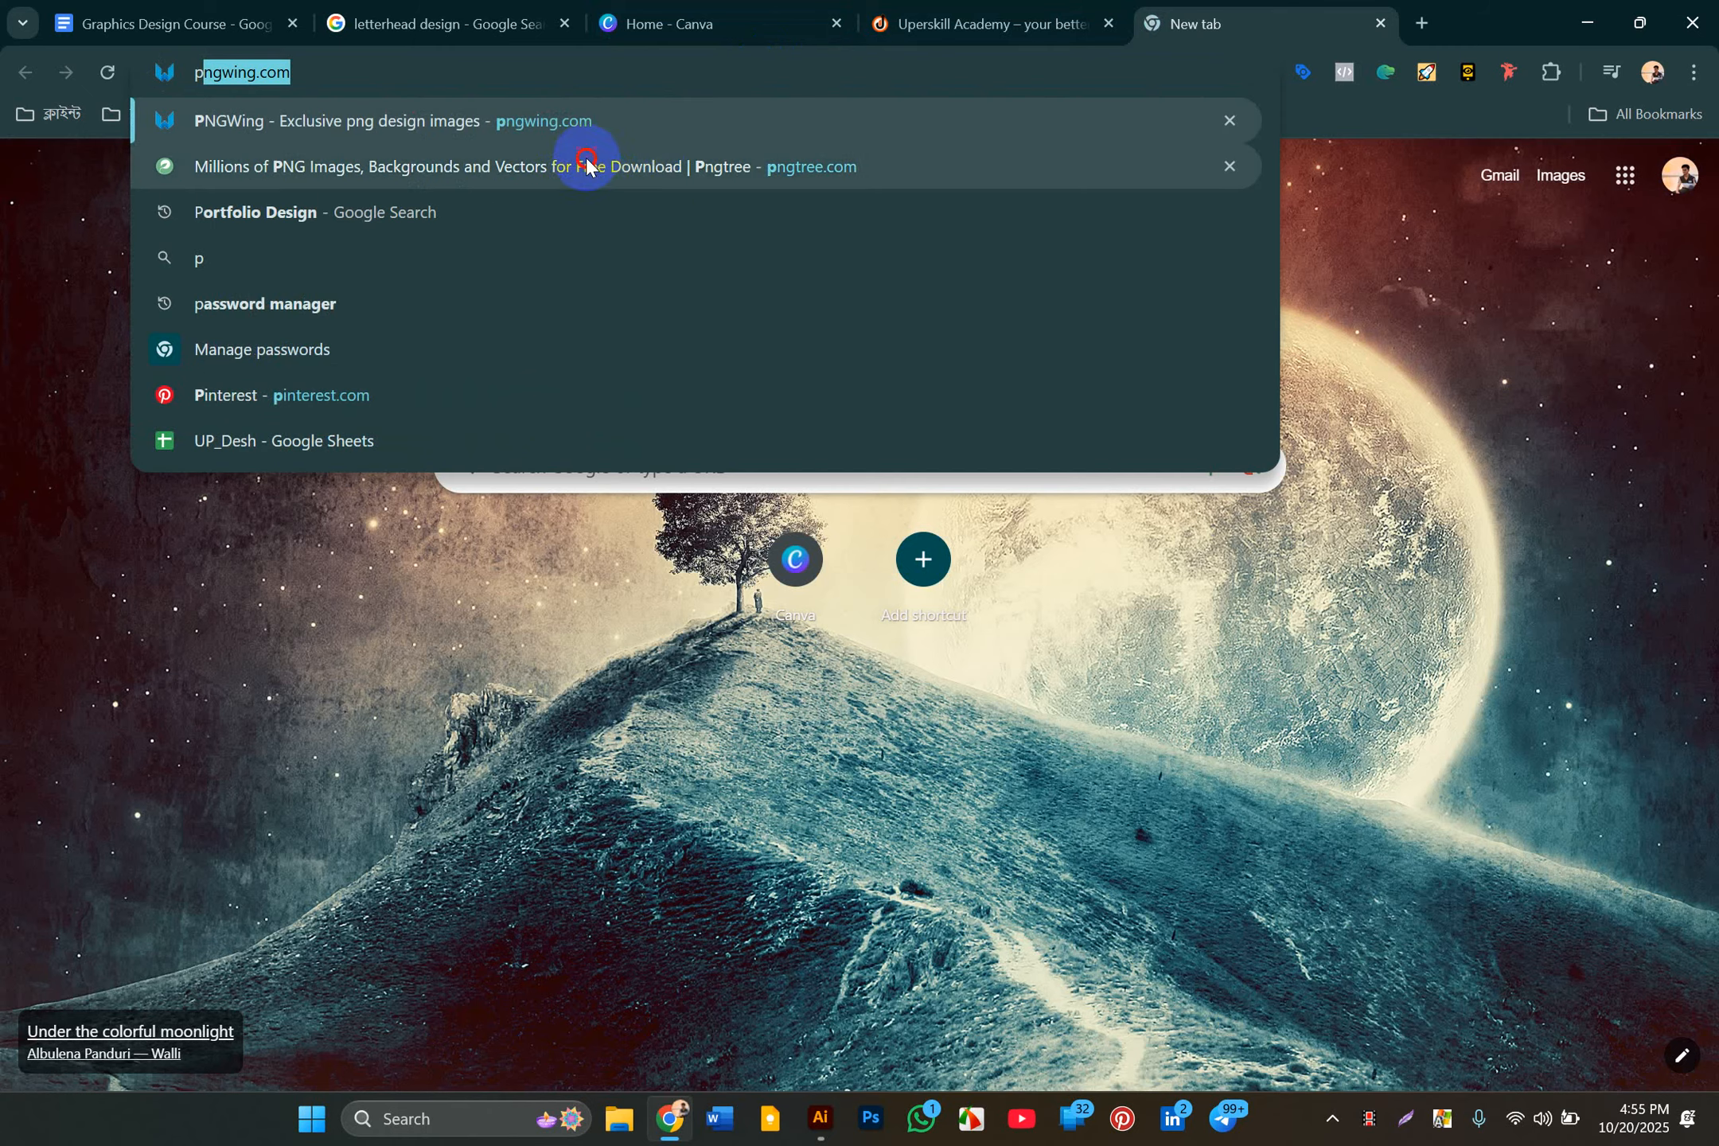
pyautogui.click(586, 165)
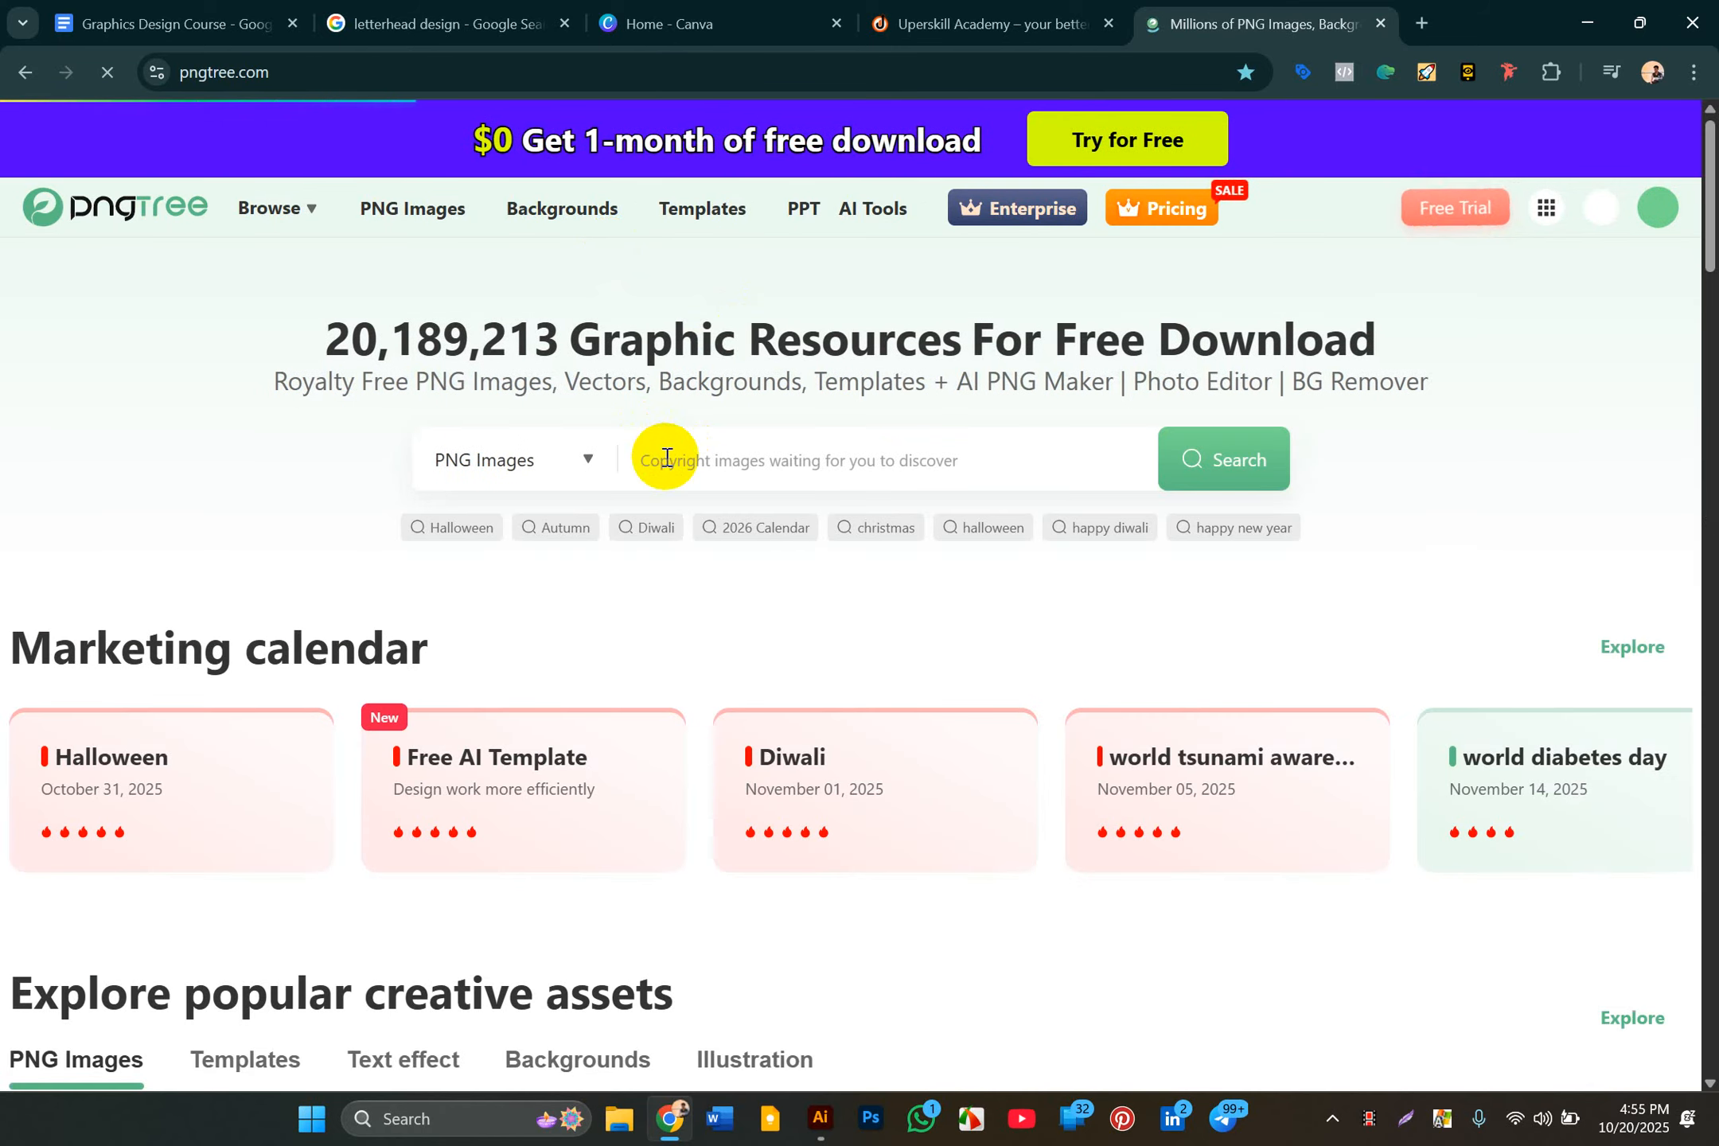
# Step: Search Pngtree's PNG images for "call", closing the sale pop-up
pyautogui.click(667, 457)
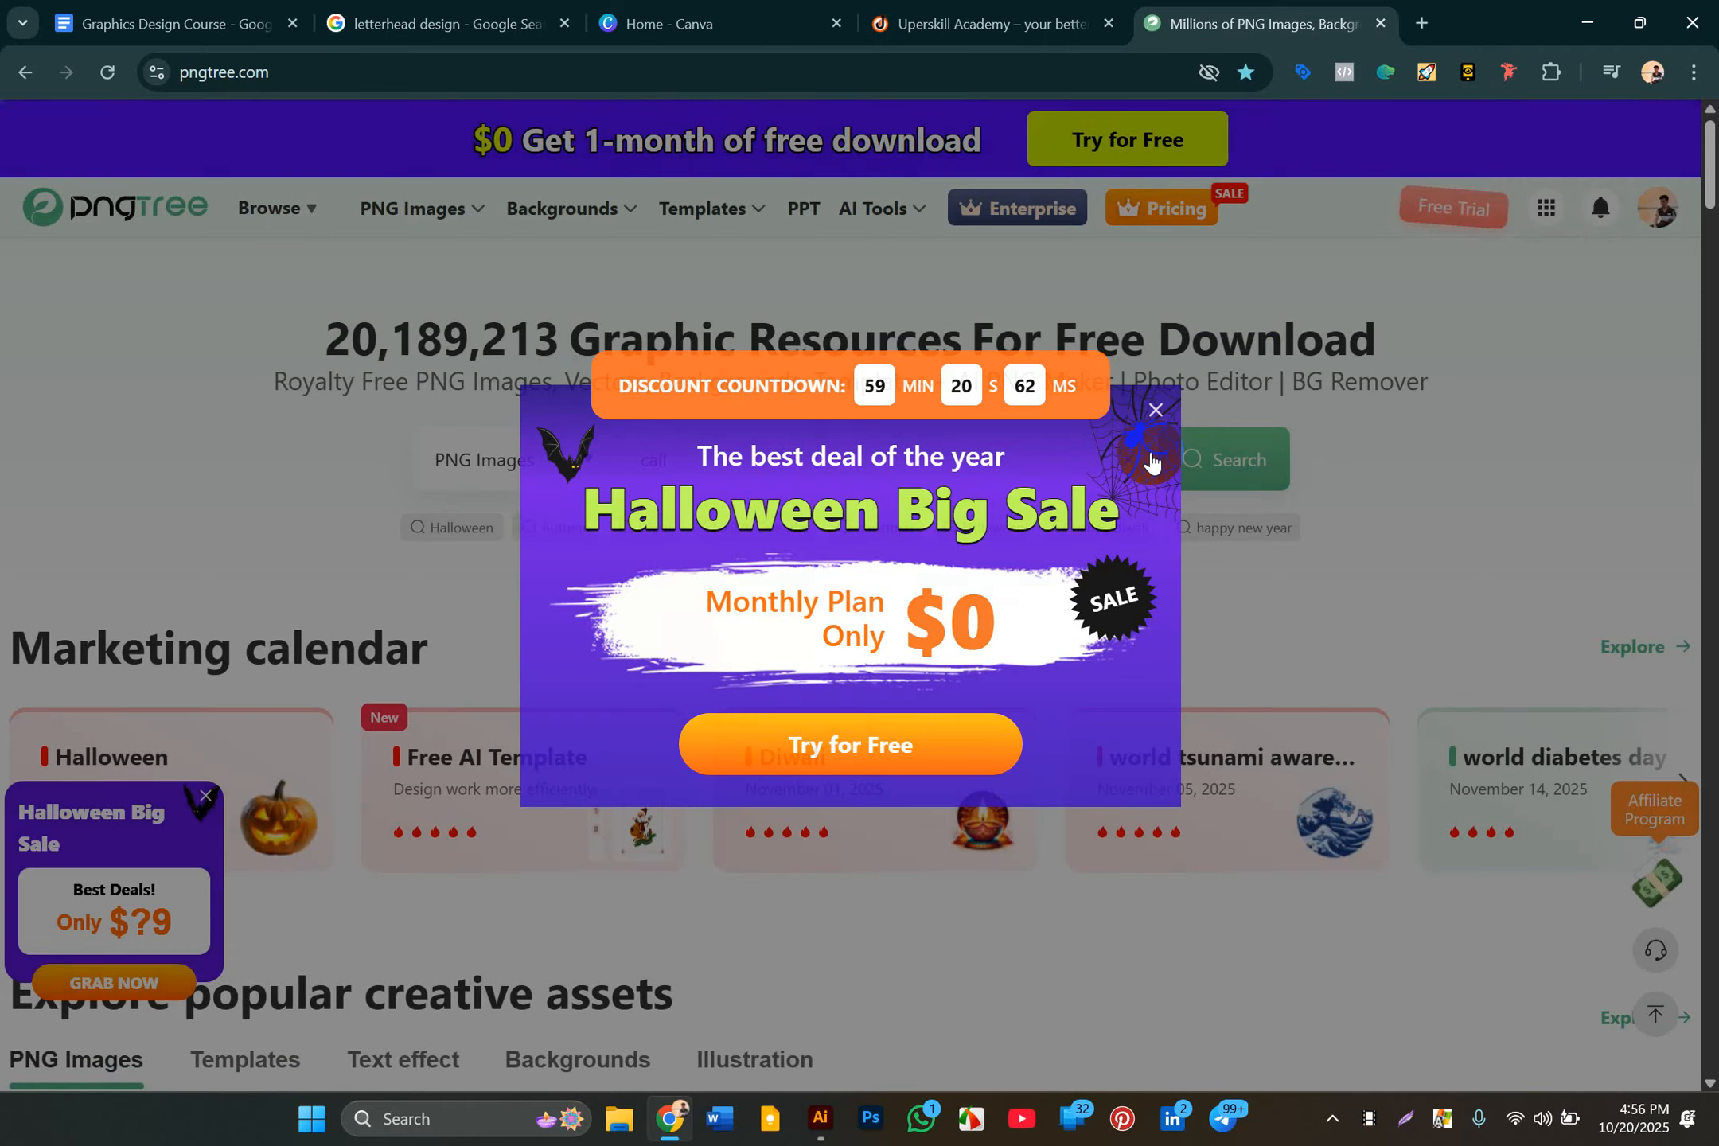
pyautogui.click(1156, 410)
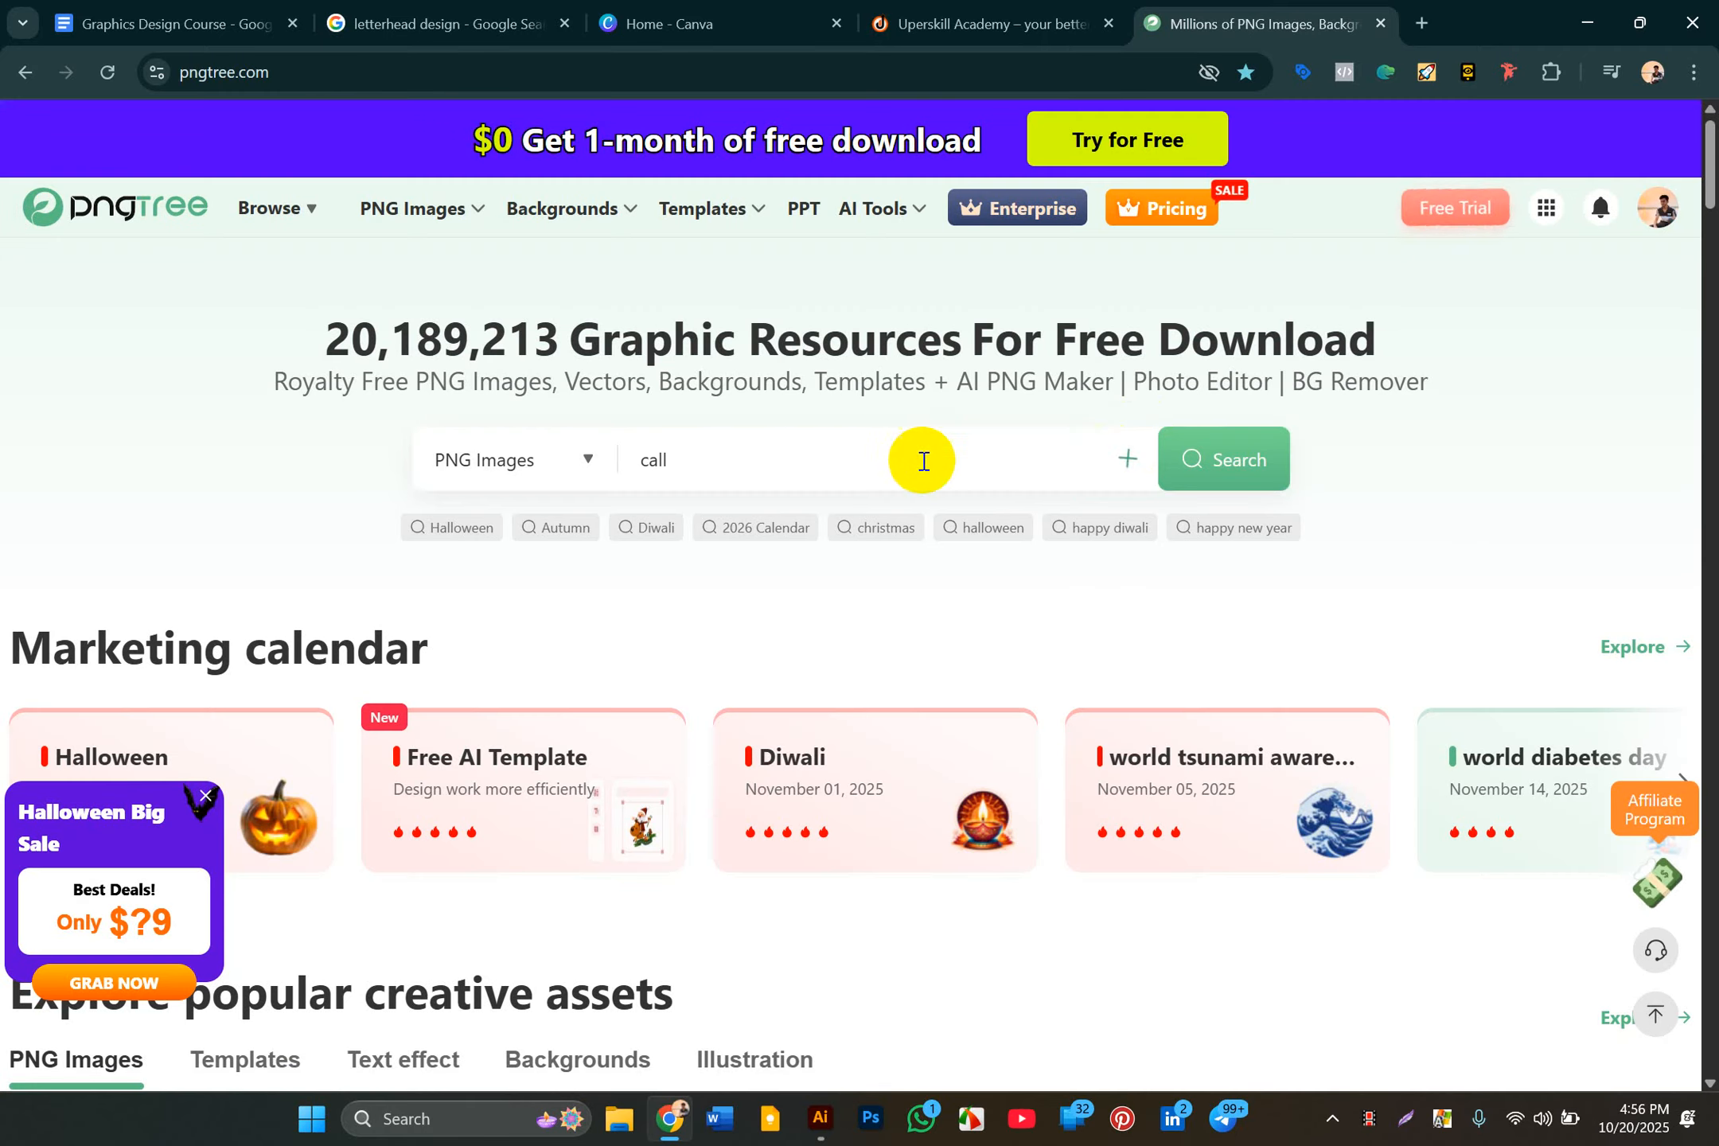
pyautogui.click(923, 462)
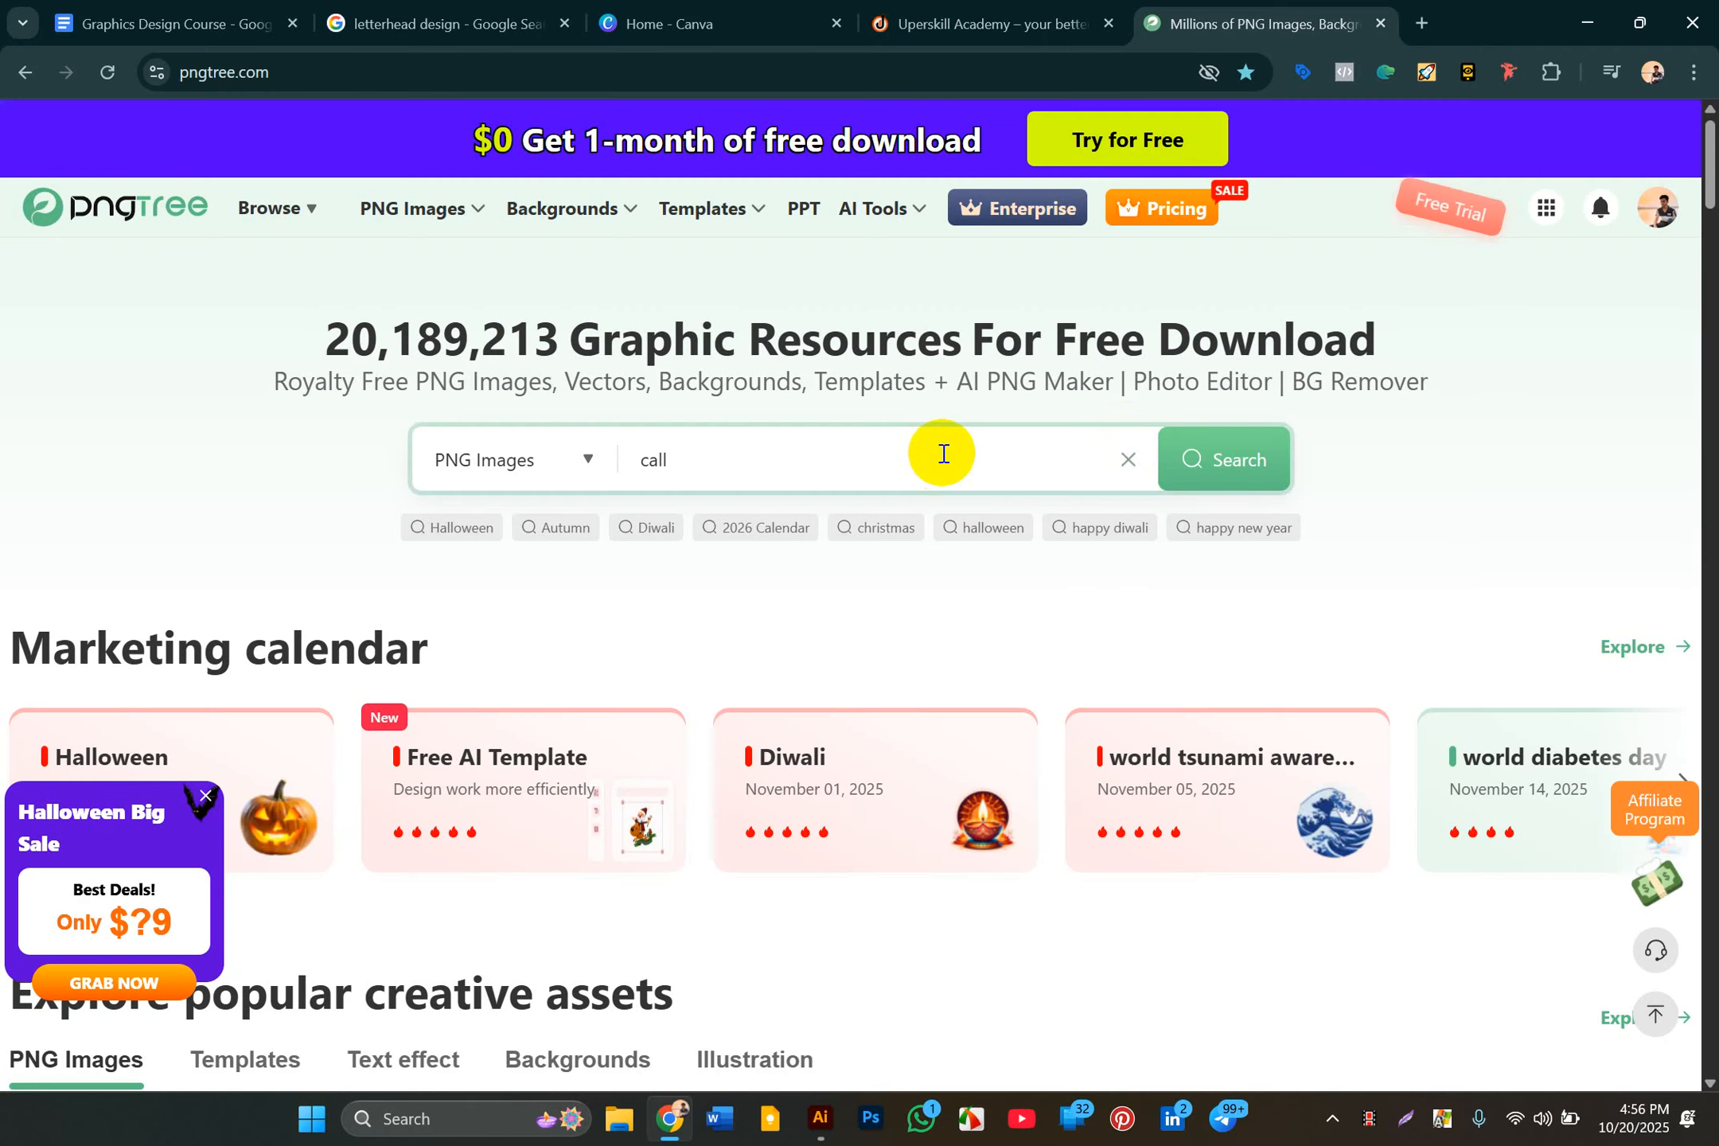
pyautogui.click(1224, 477)
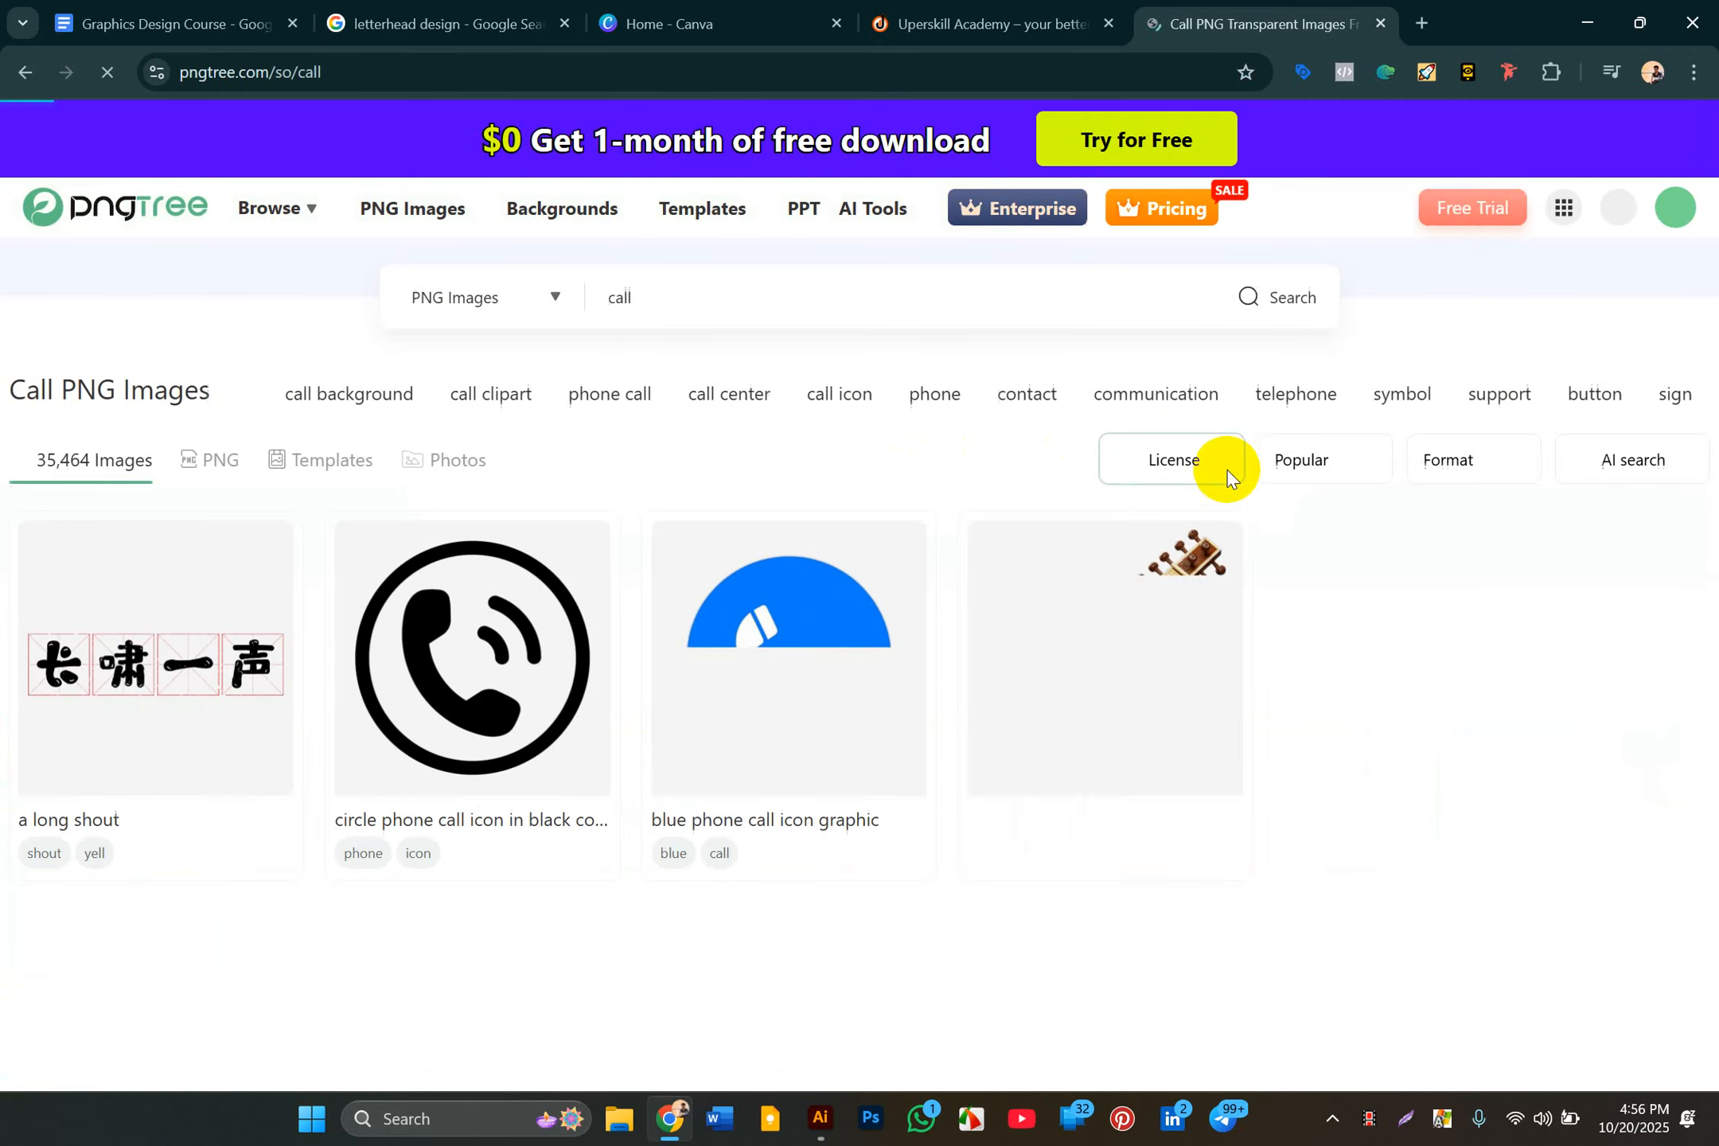
# Step: Browse the call images, open the simple black and white phone call icon in its own tab, and return to the search results
pyautogui.scroll(-2, 891, 955)
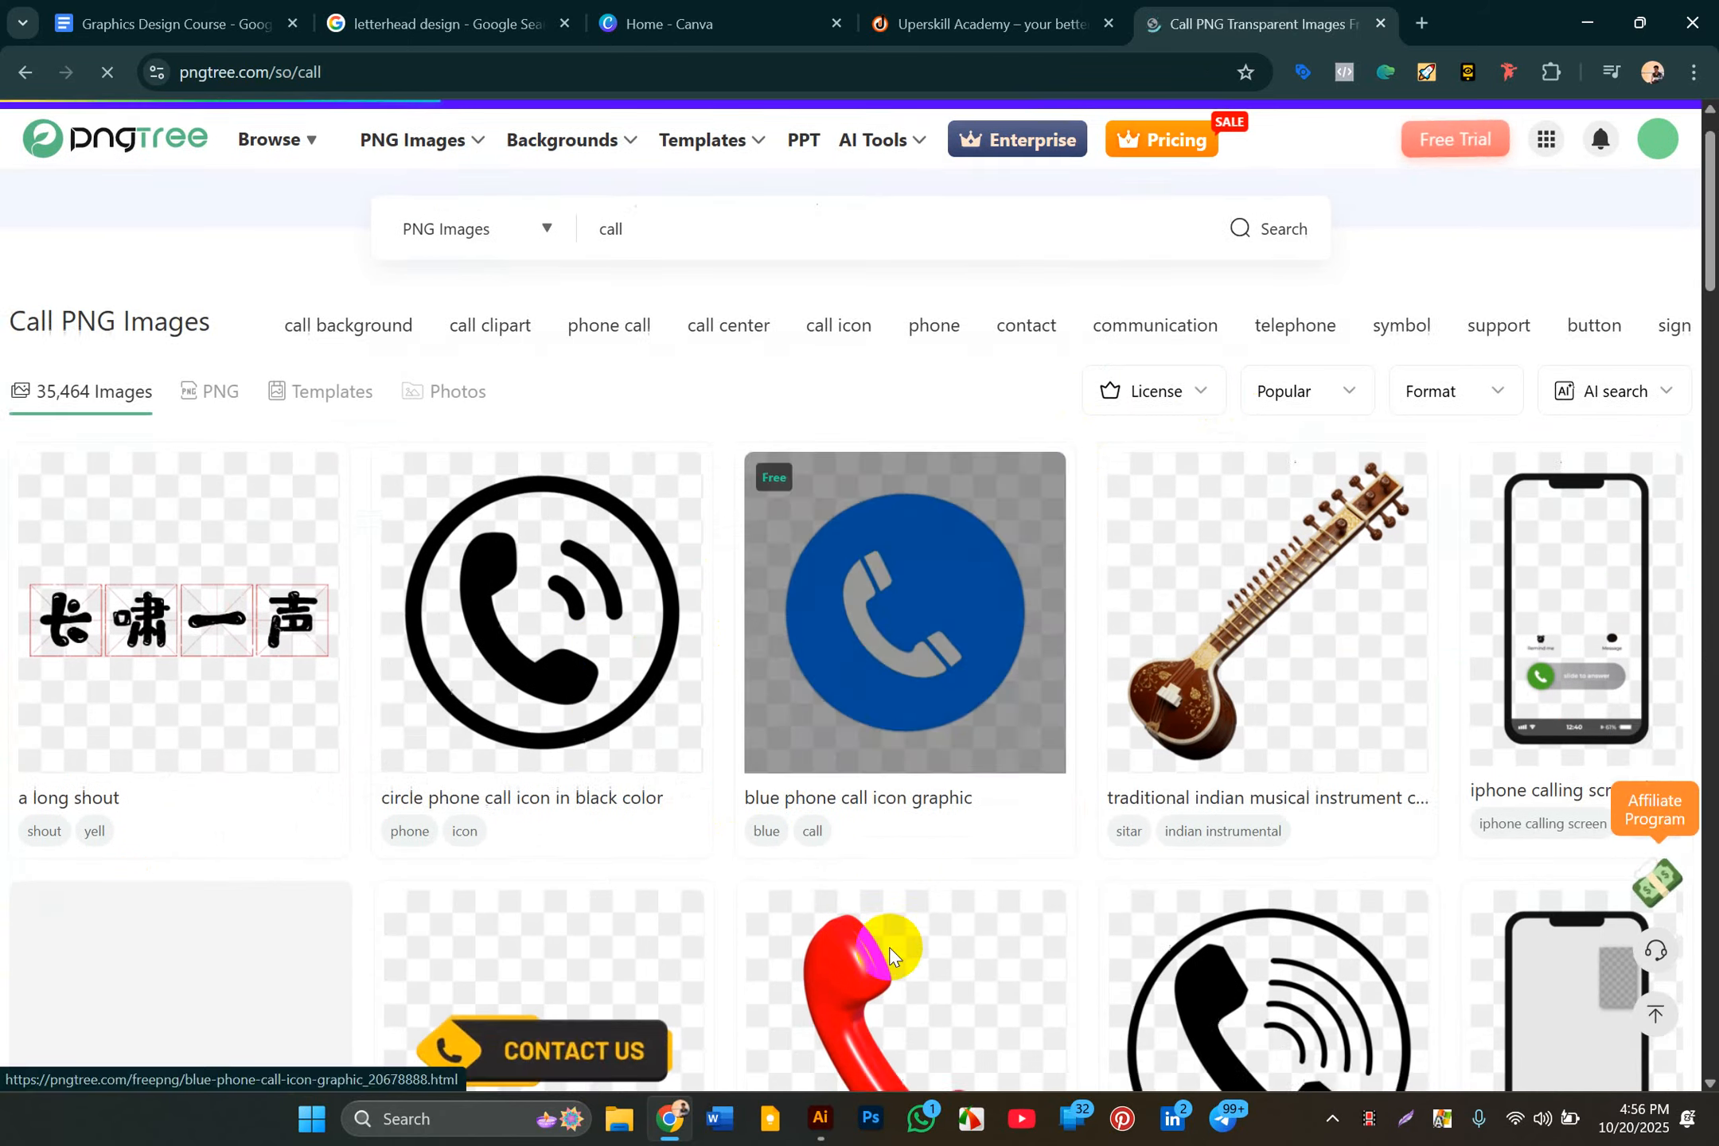
pyautogui.scroll(-6, 891, 951)
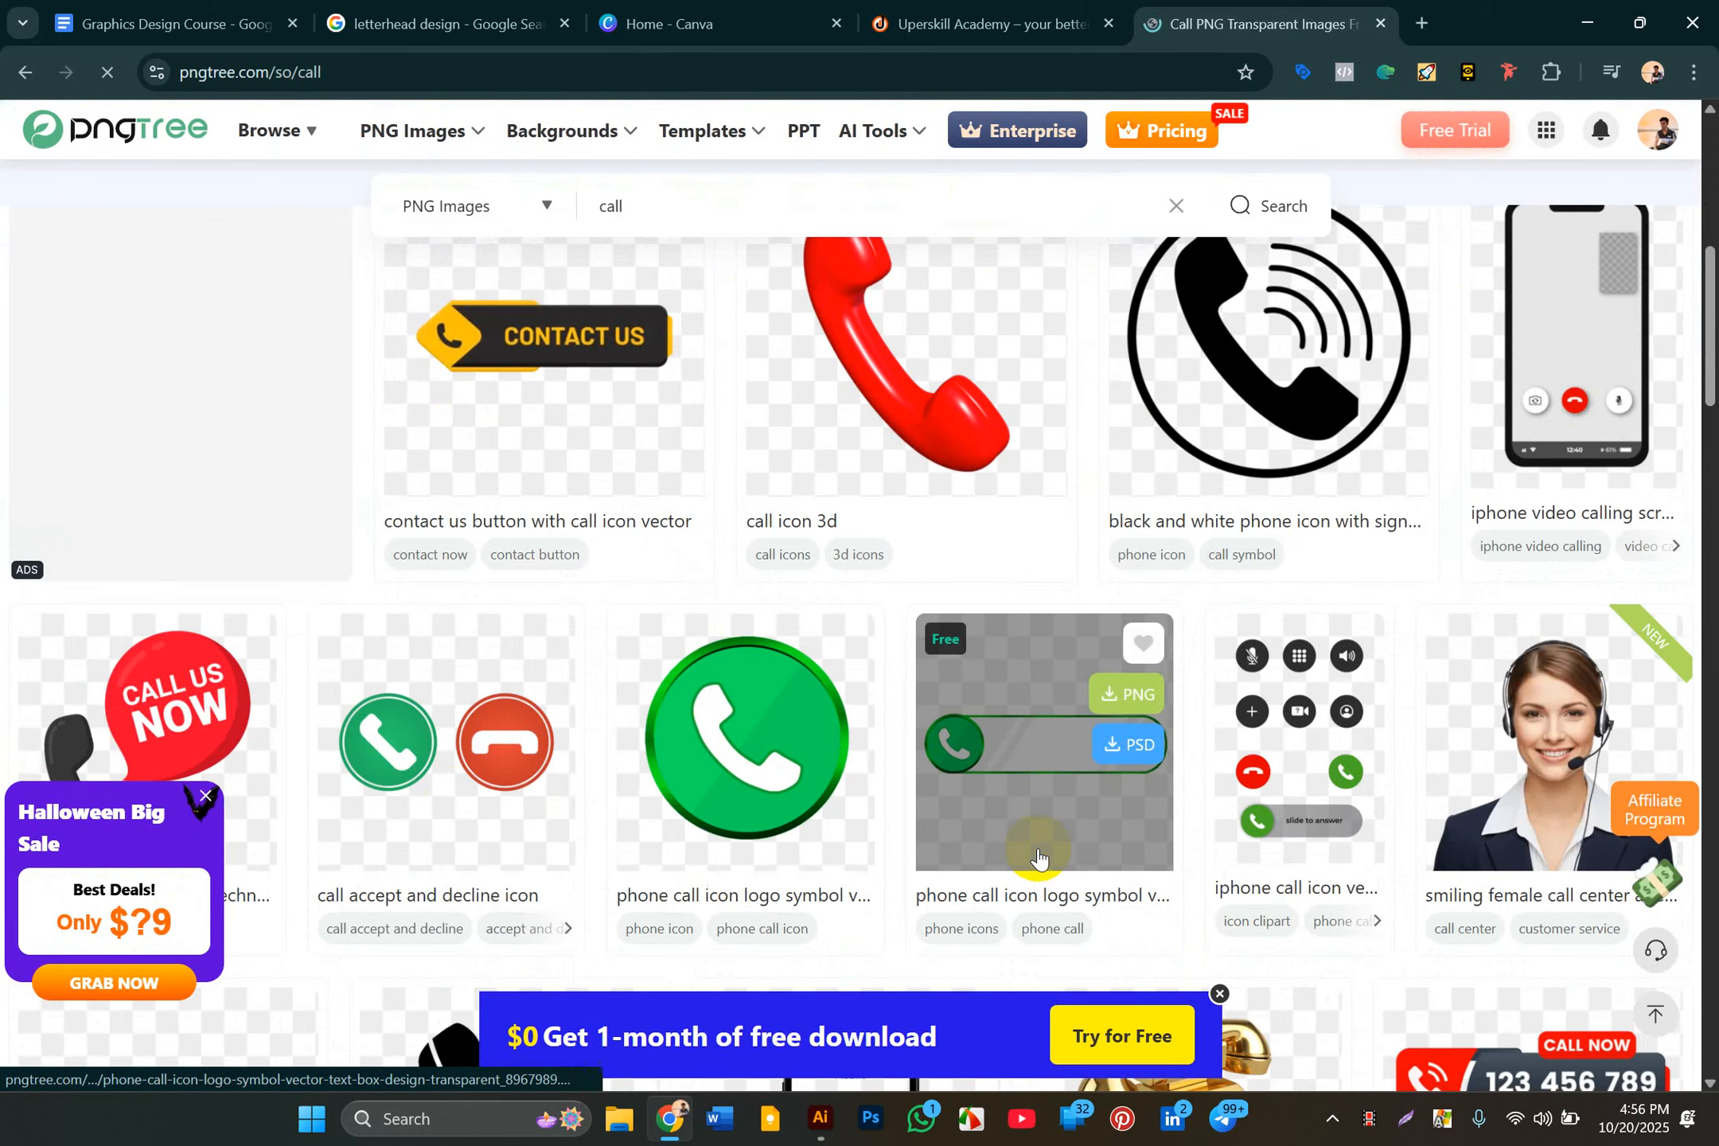
pyautogui.scroll(-2, 1003, 827)
pyautogui.scroll(-3, 576, 855)
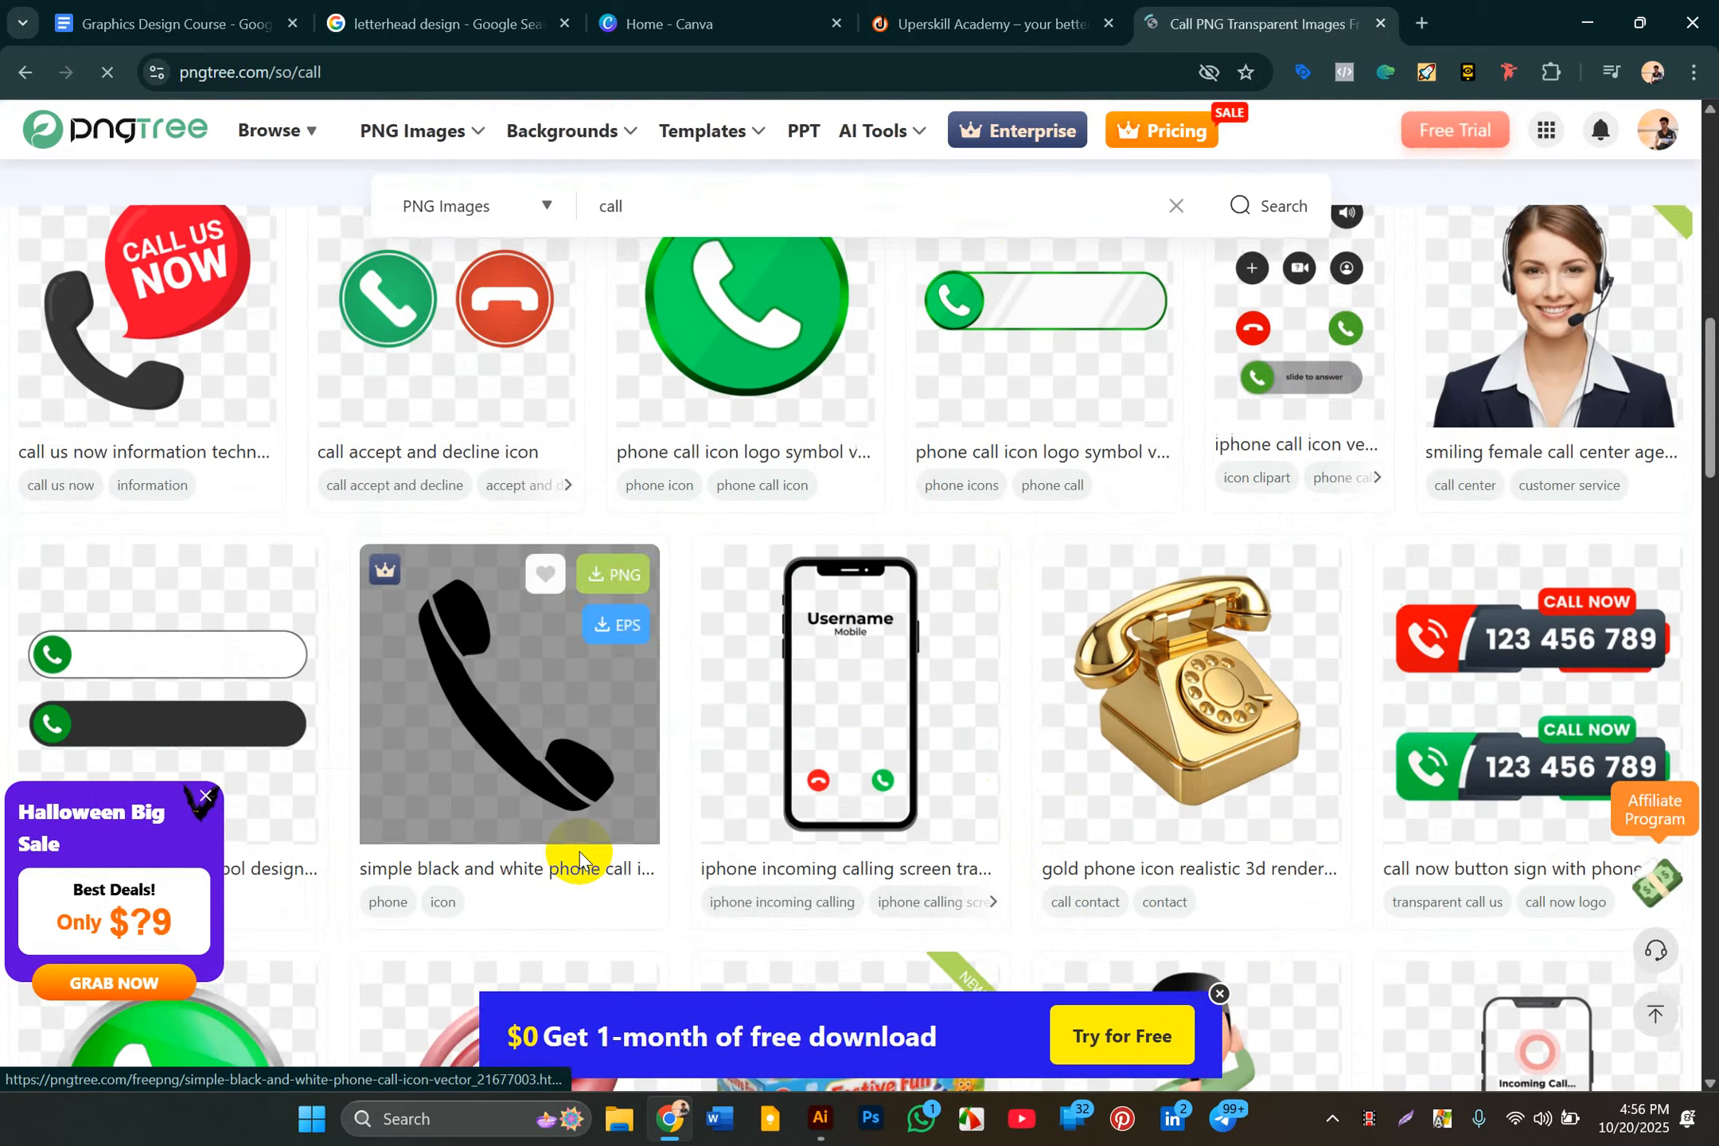
pyautogui.click(609, 581)
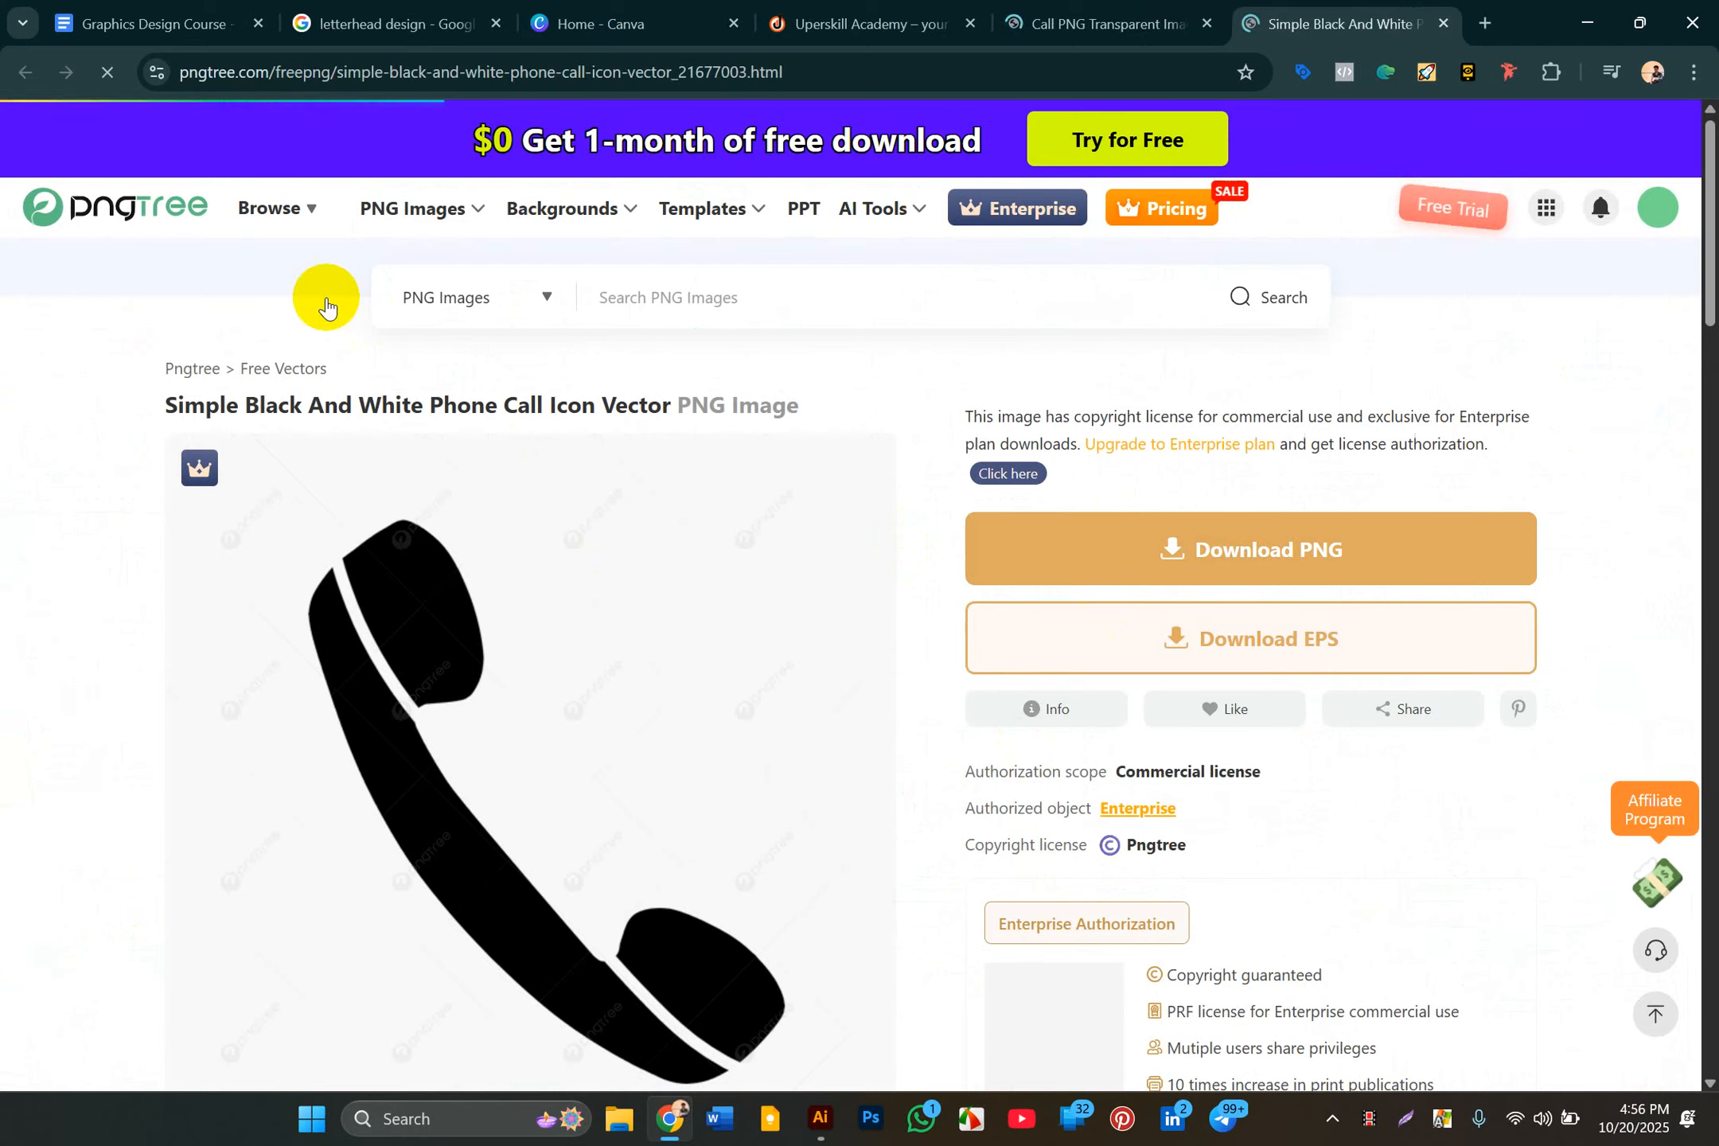
pyautogui.click(1111, 3)
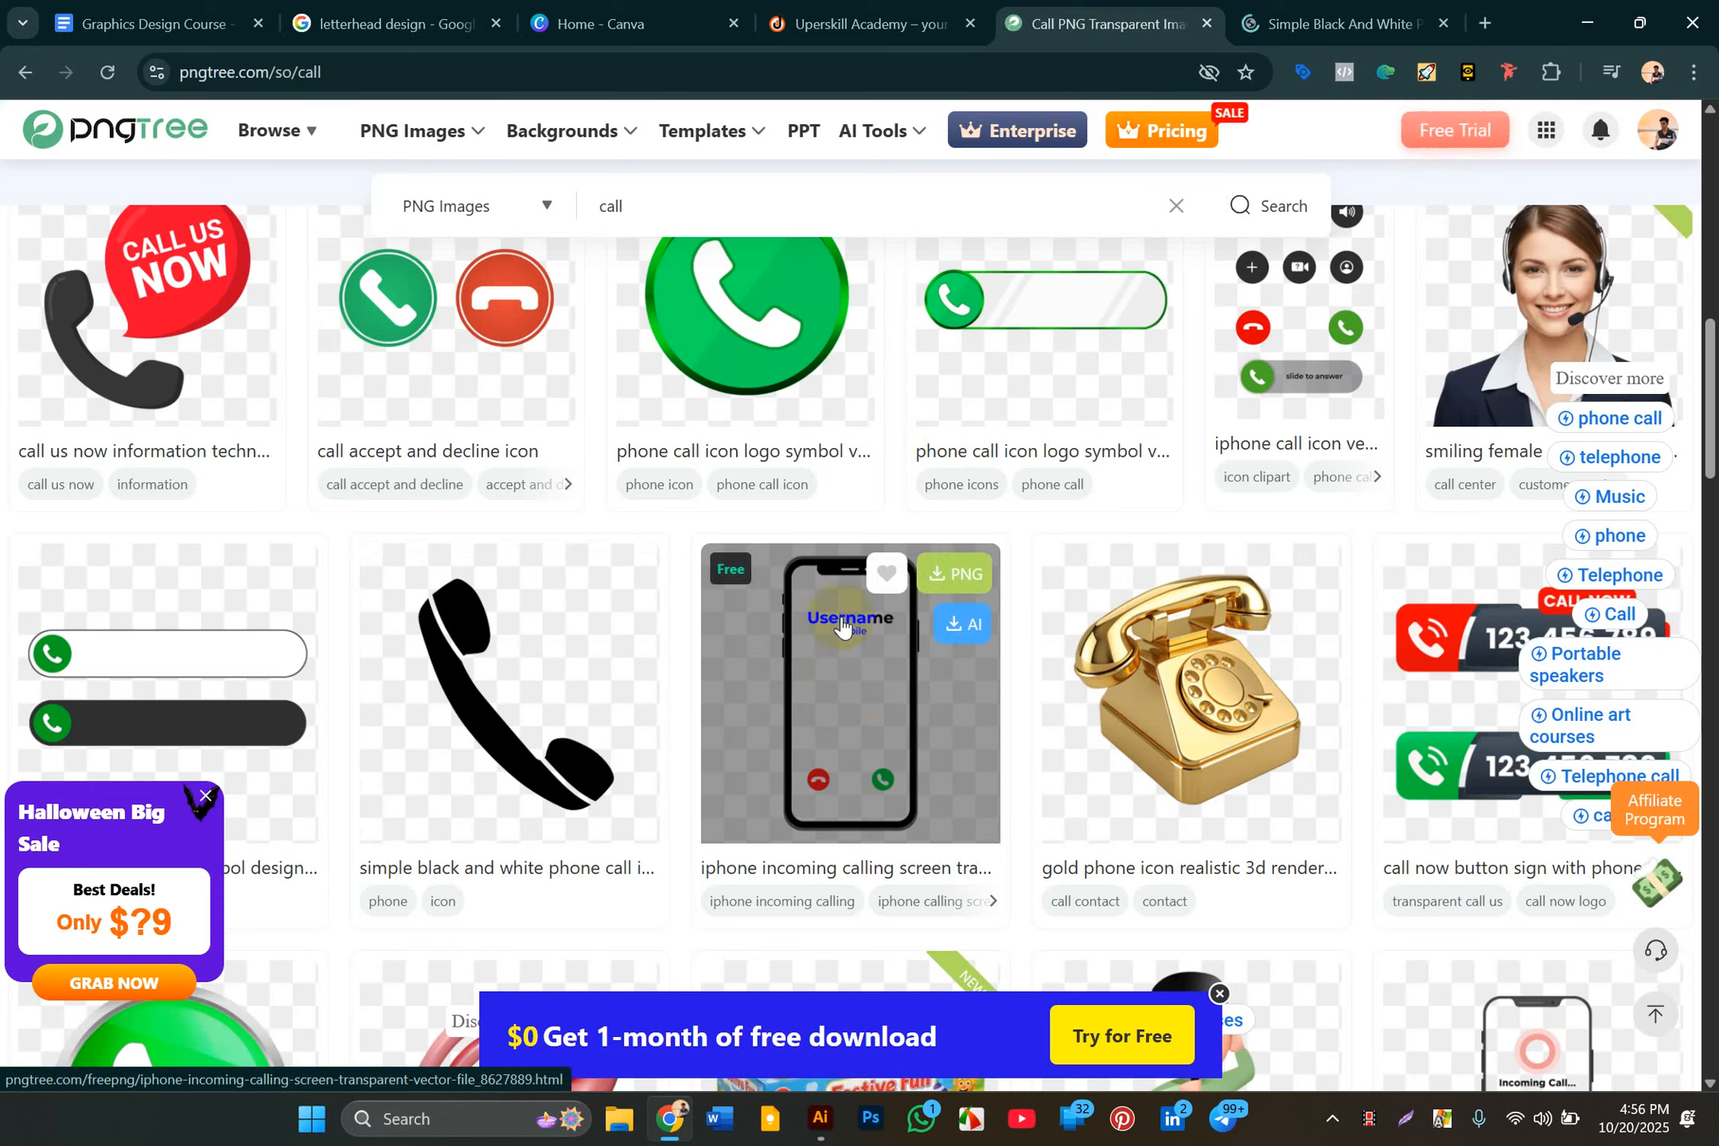
# Step: Browse the call results and request the PNG of the free circle phone call icon in black color
pyautogui.scroll(-1, 868, 697)
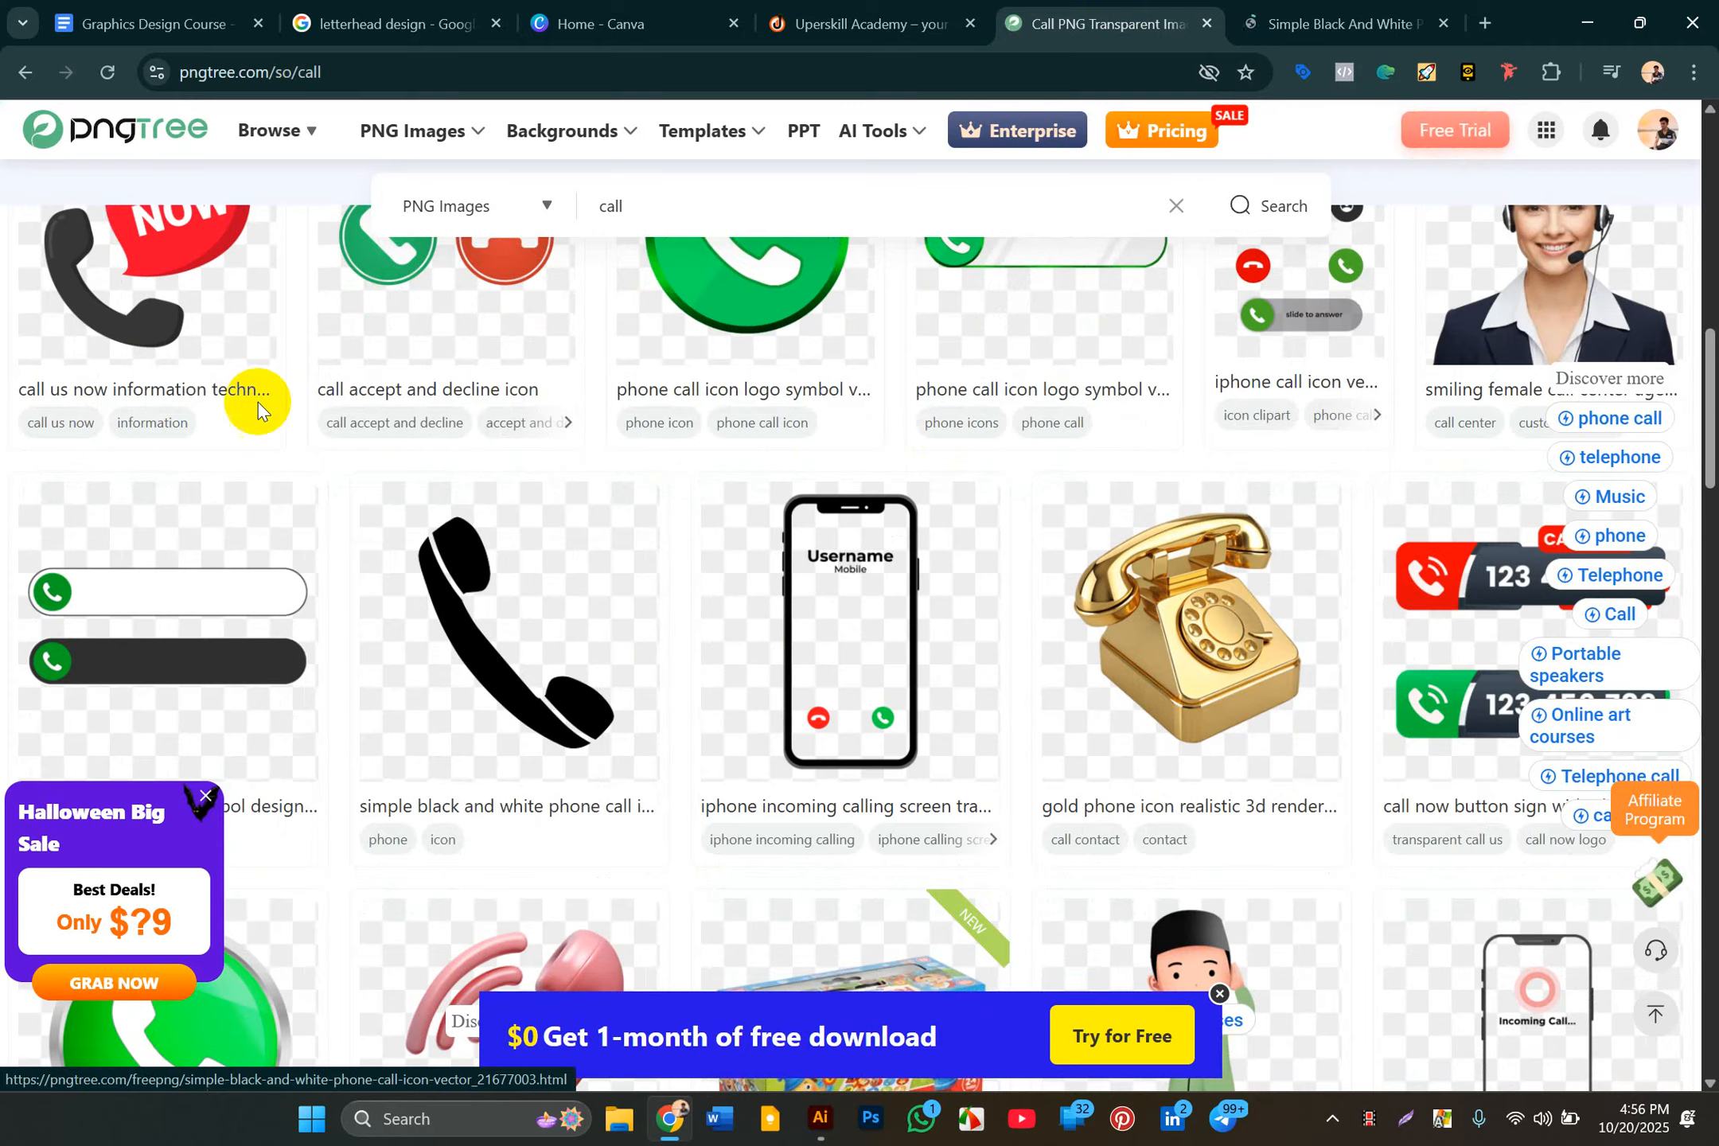
pyautogui.scroll(7, 424, 689)
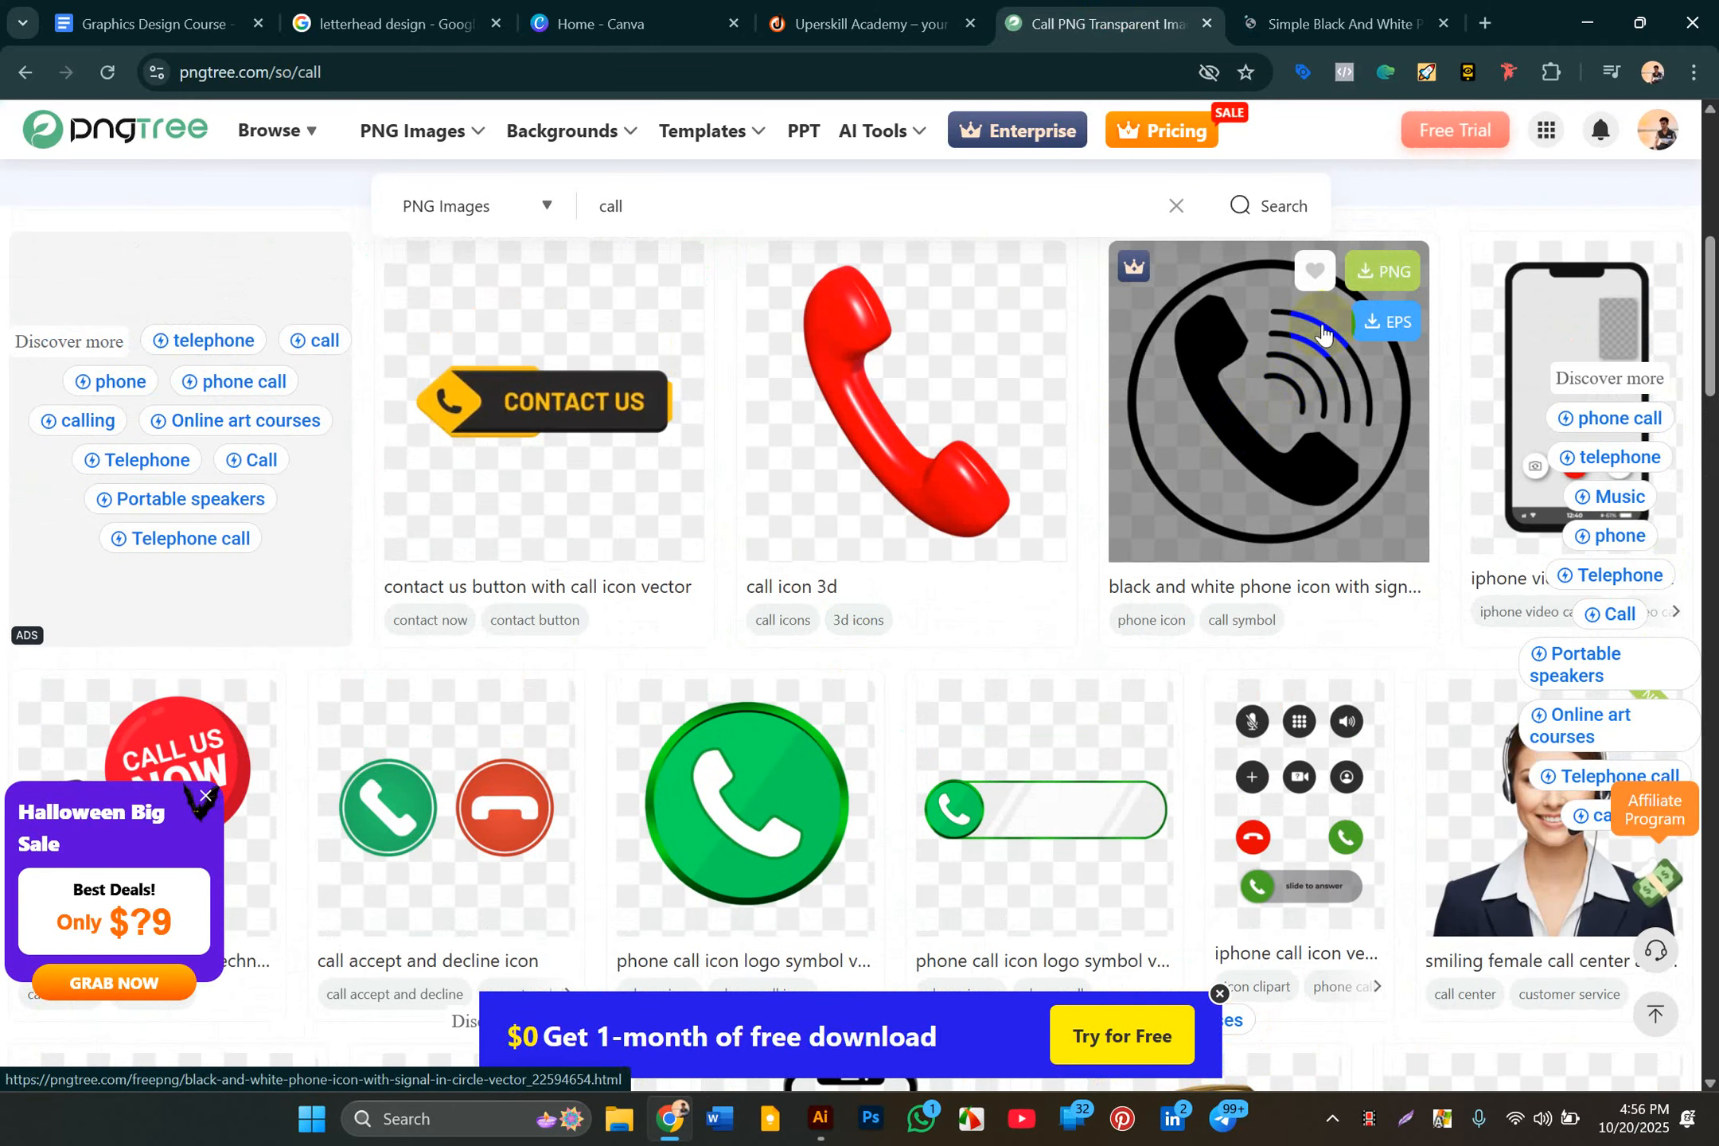
pyautogui.scroll(1, 1140, 275)
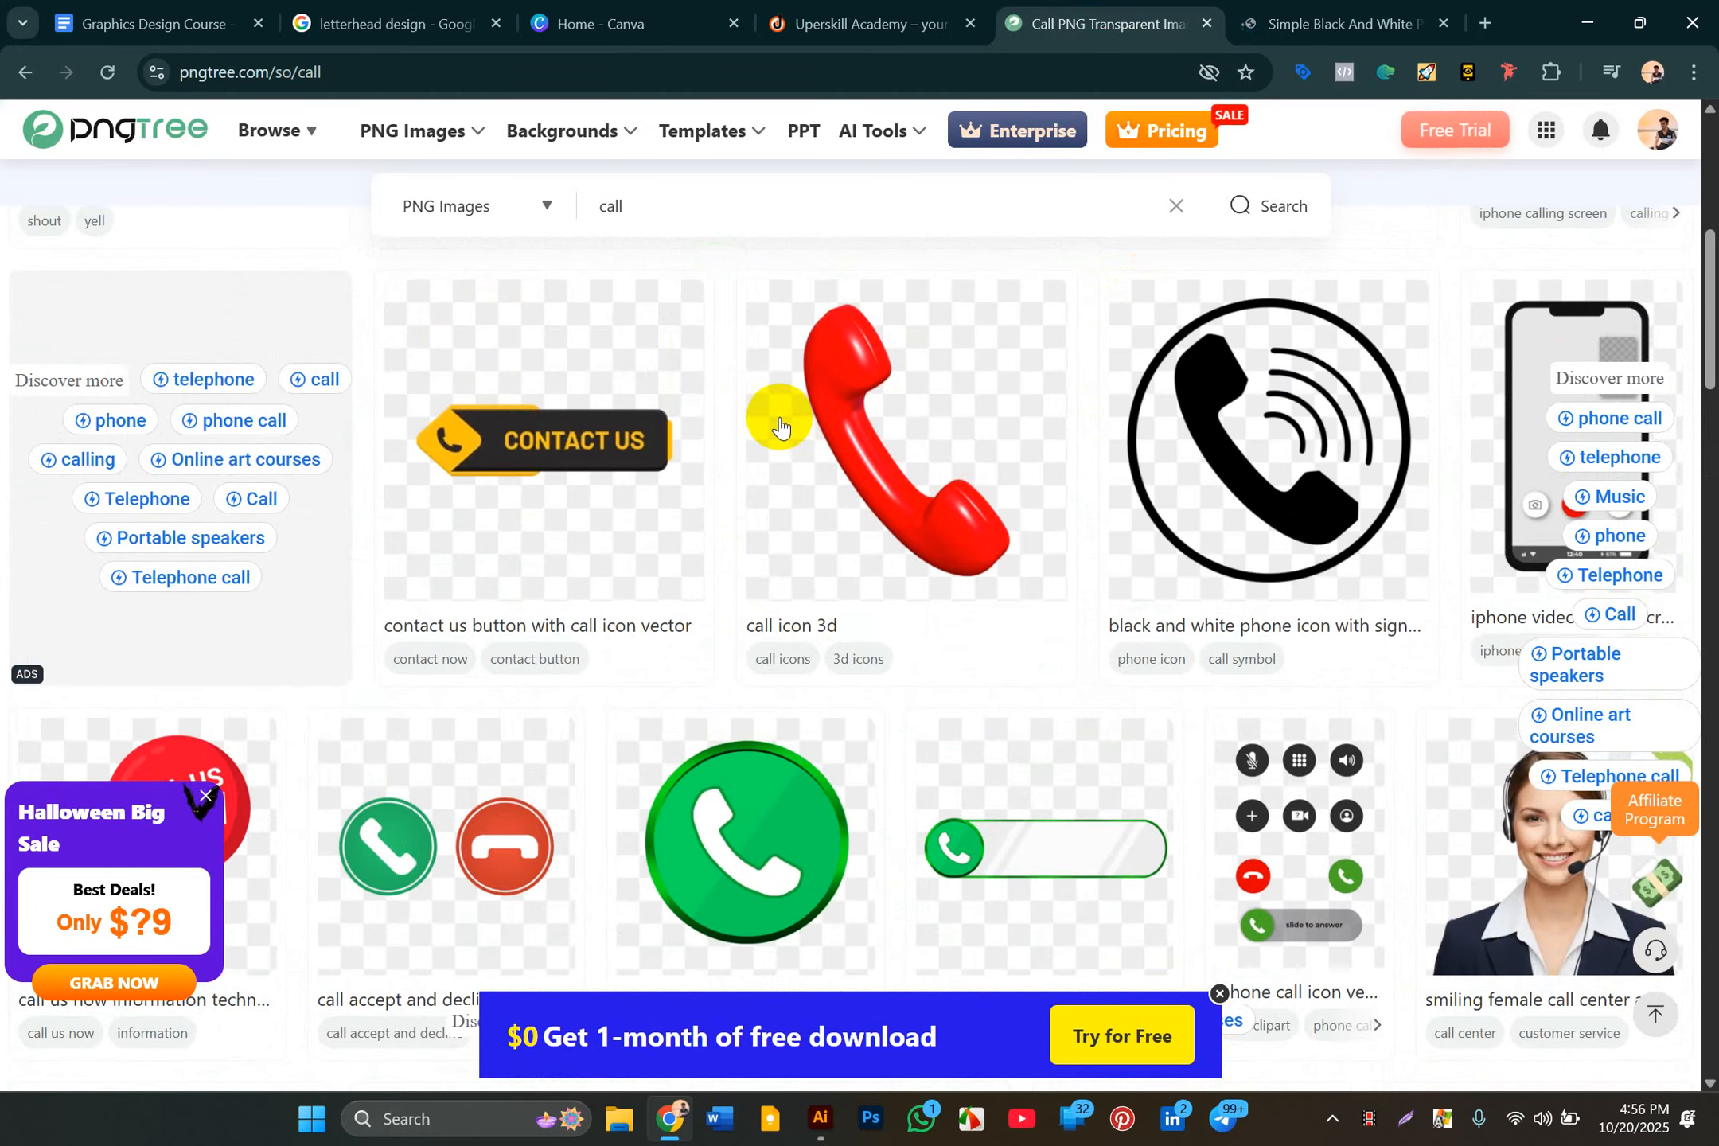
pyautogui.scroll(1, 850, 455)
pyautogui.scroll(5, 850, 455)
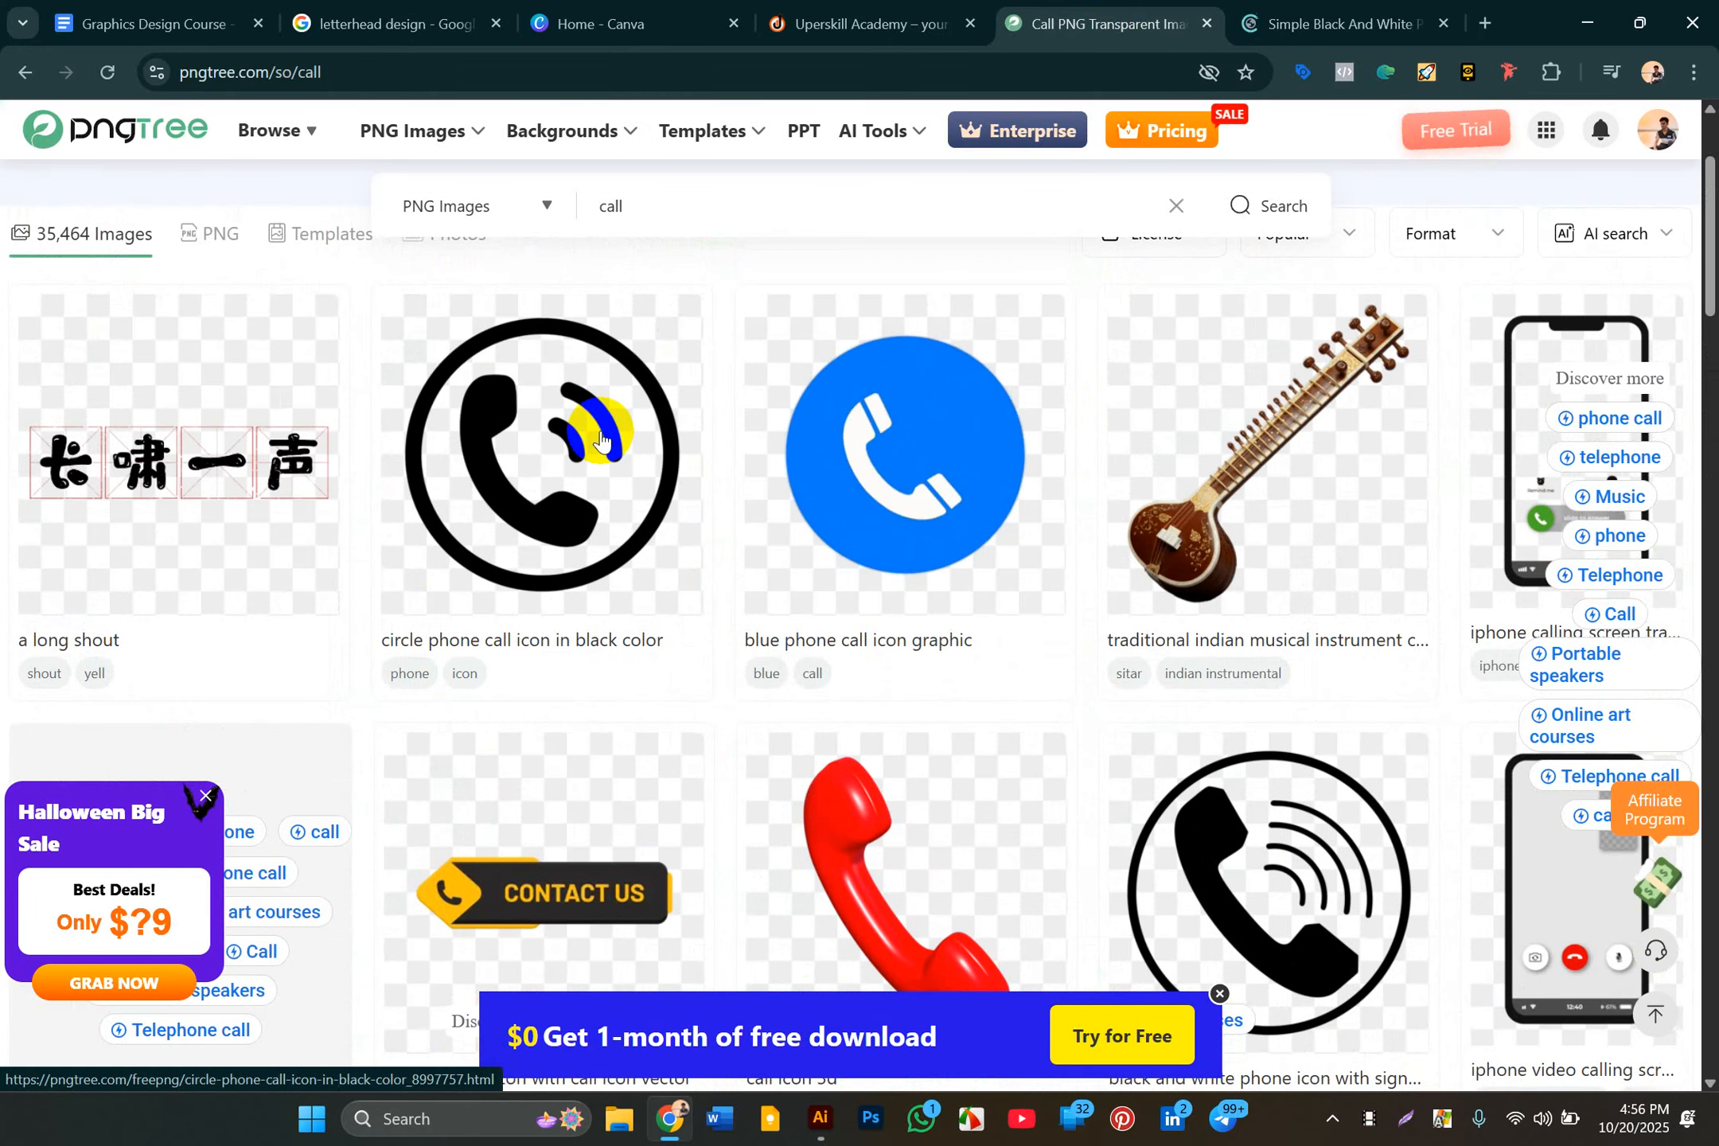
pyautogui.moveTo(603, 442)
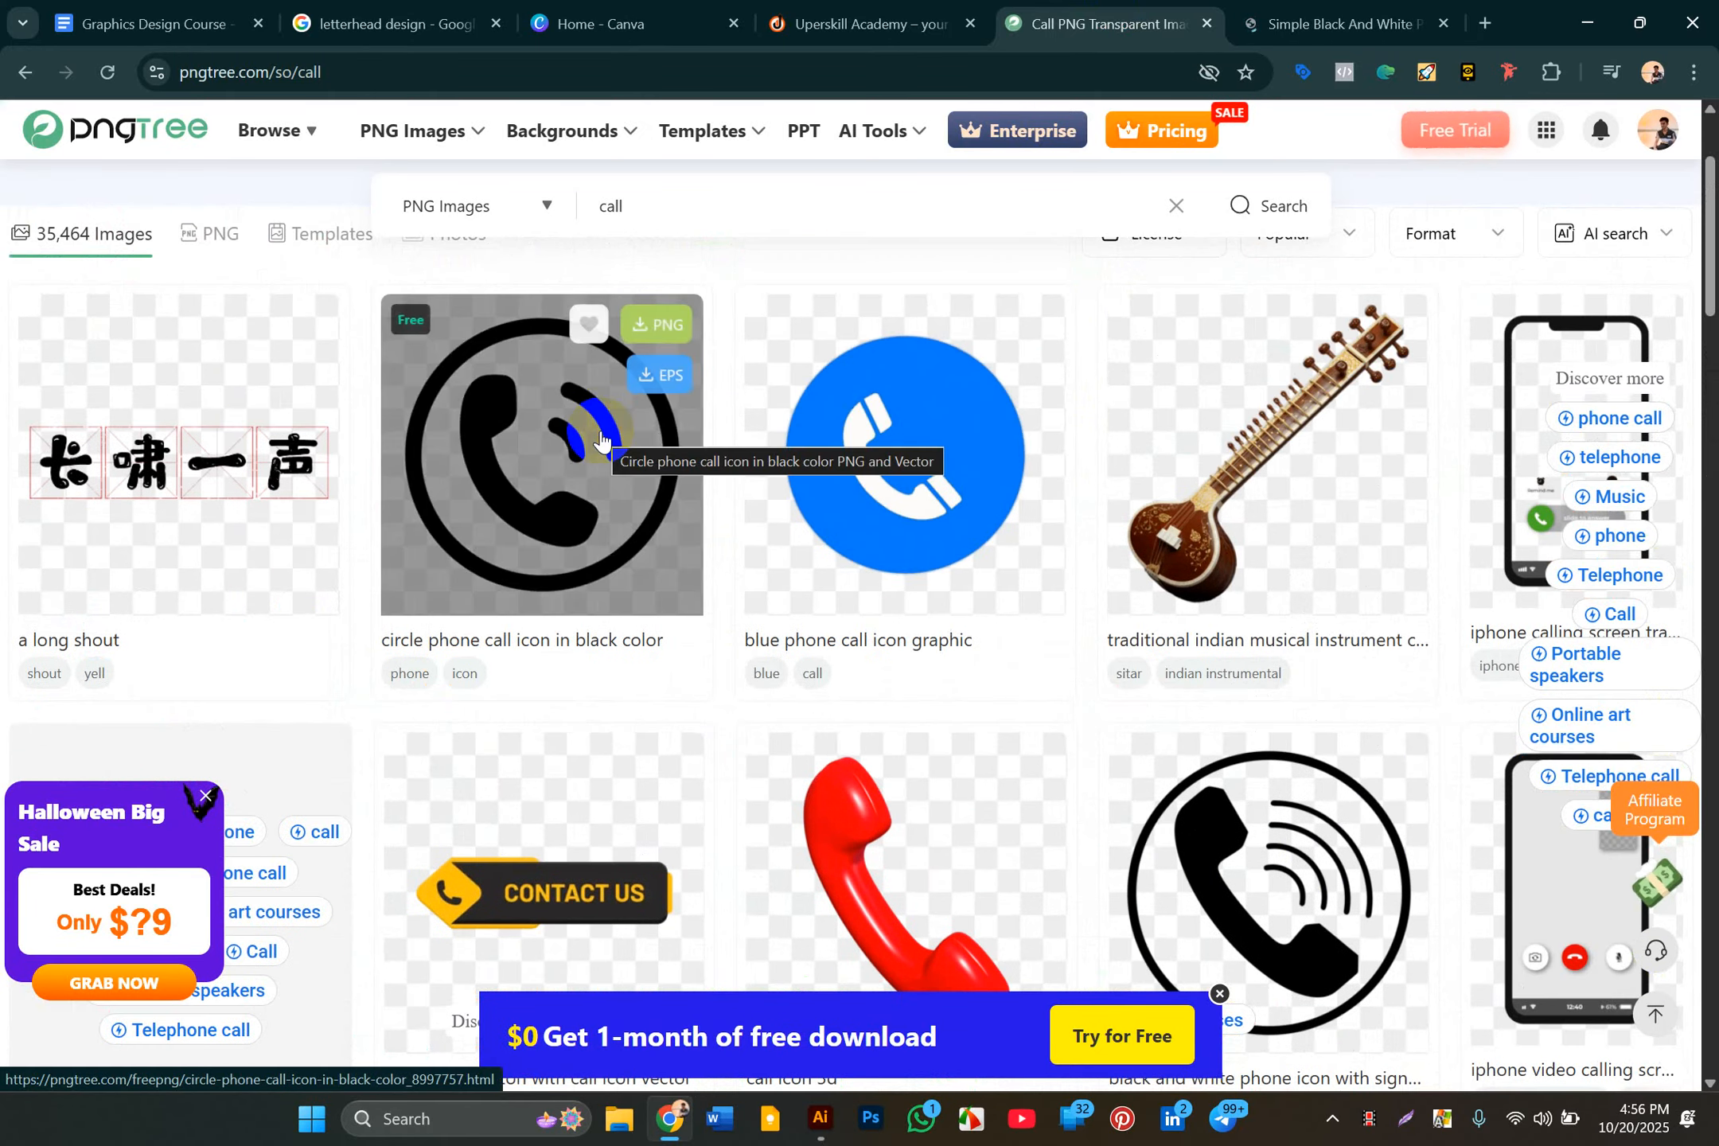
pyautogui.click(665, 324)
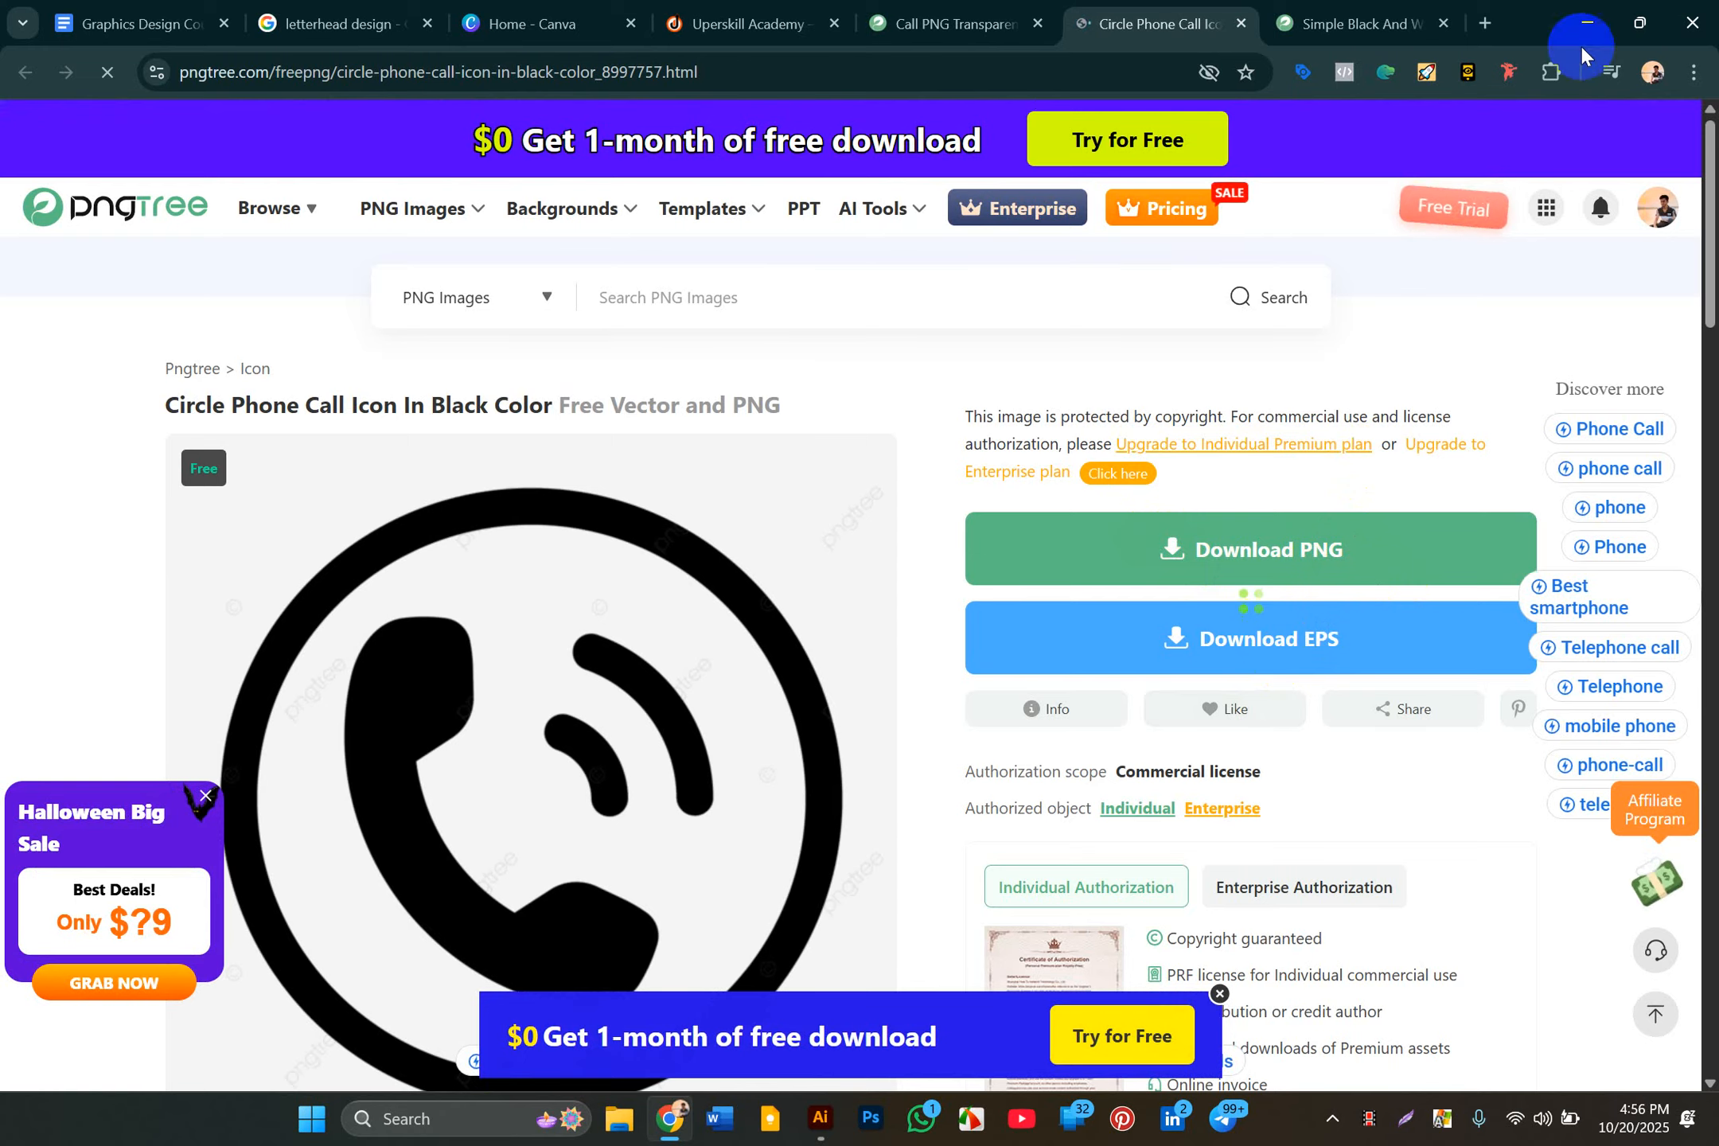
# Step: Close the simple black and white phone call icon's tab, then switch to Illustrator and fit the letterhead artboard in view
pyautogui.click(1407, 28)
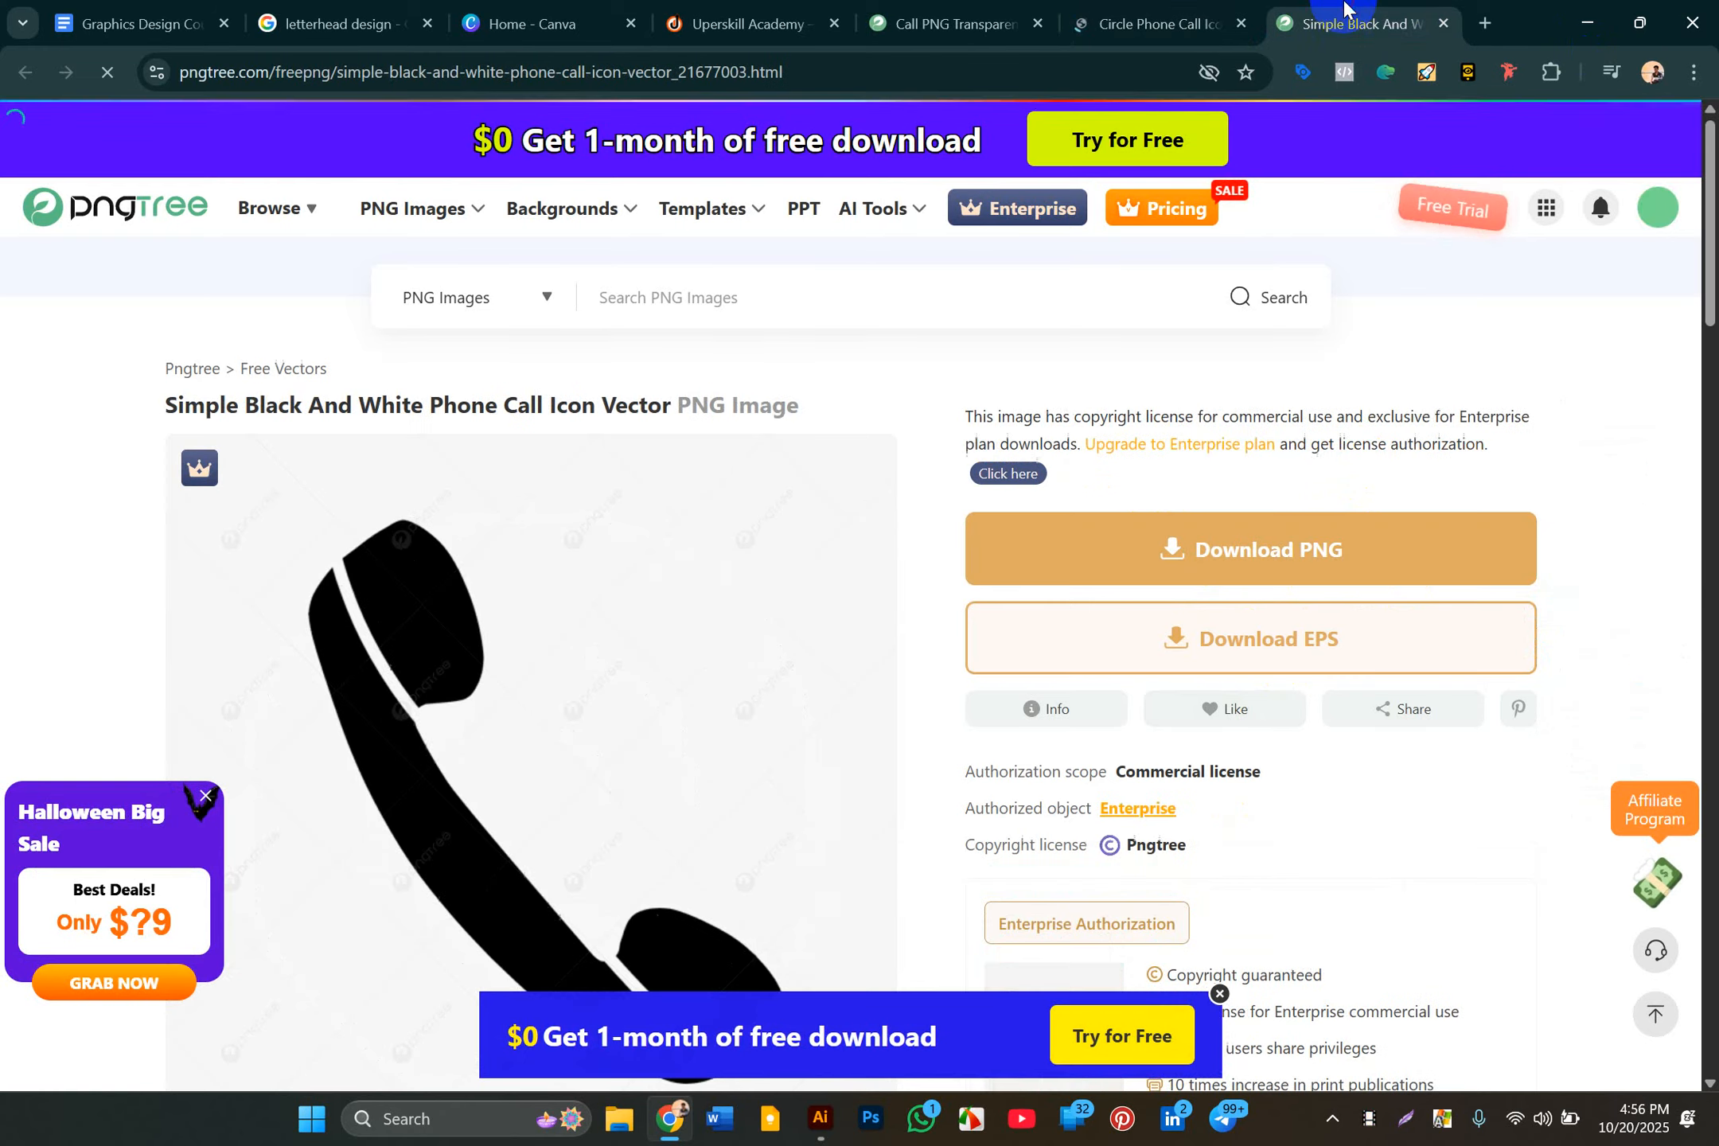
pyautogui.click(1443, 23)
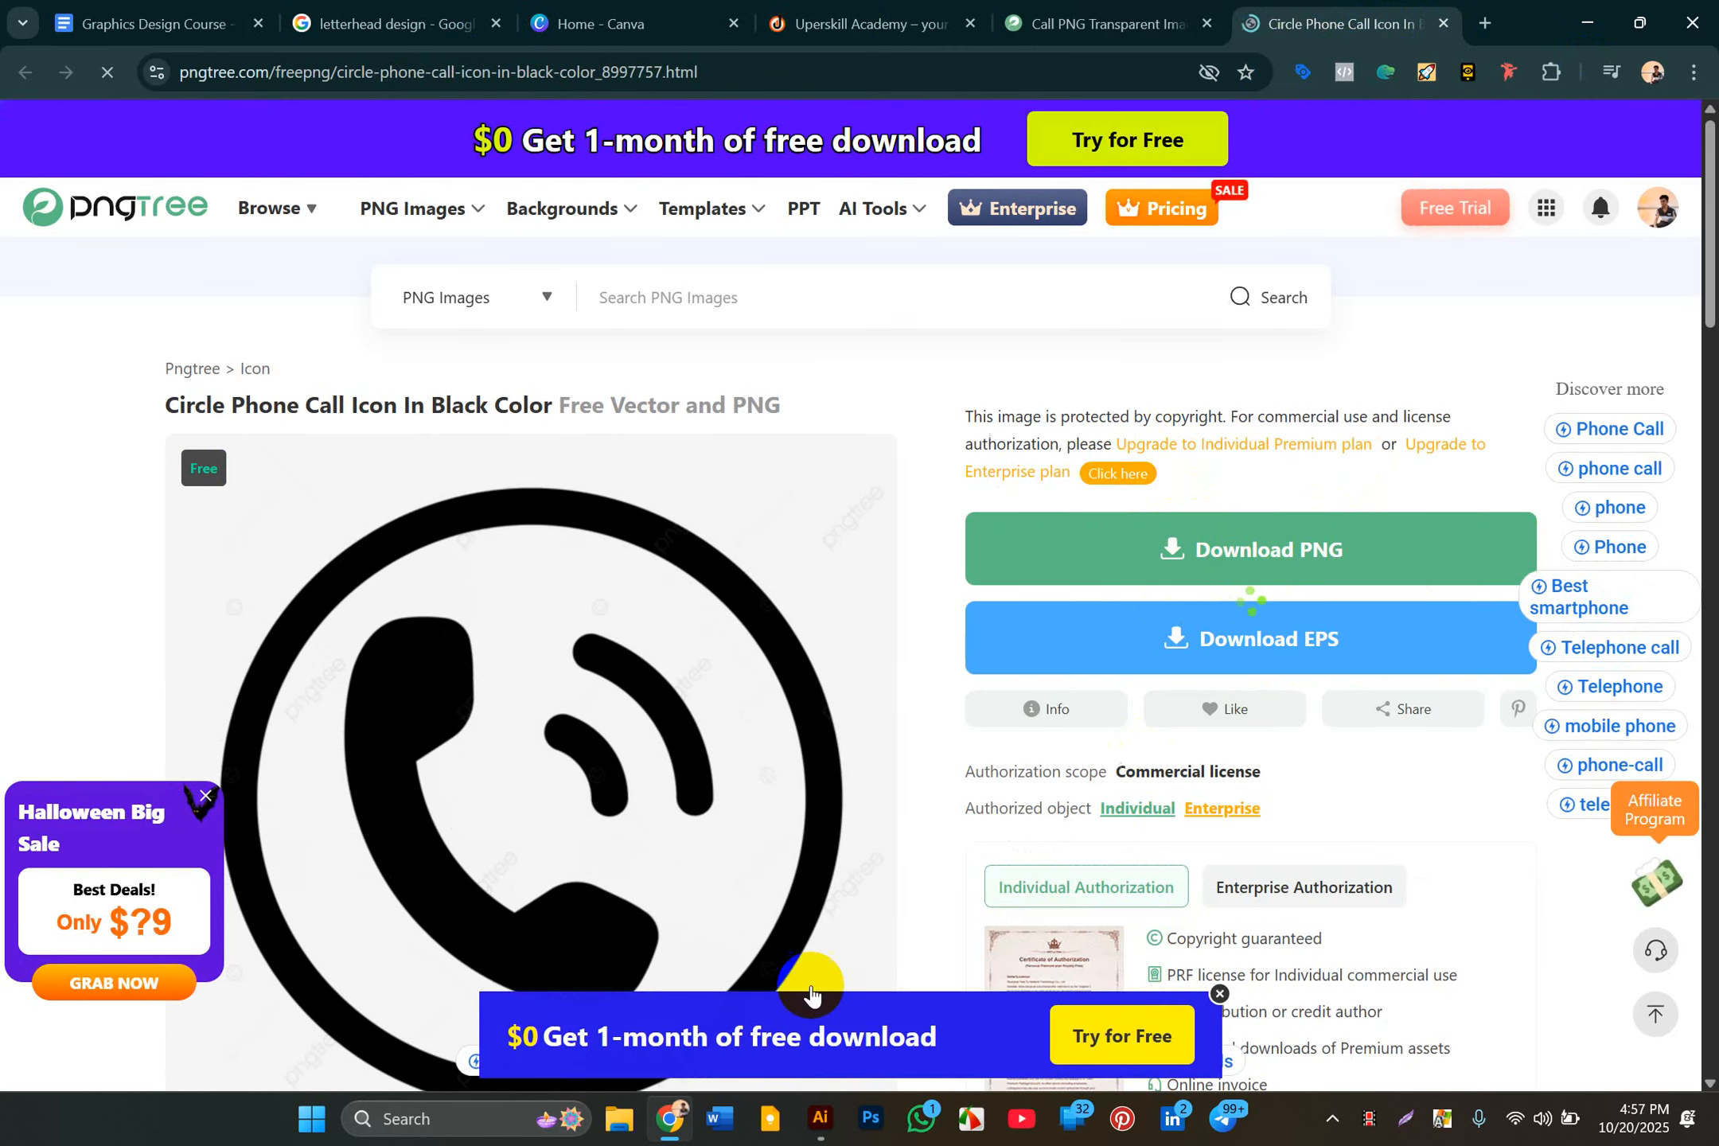
pyautogui.click(813, 1130)
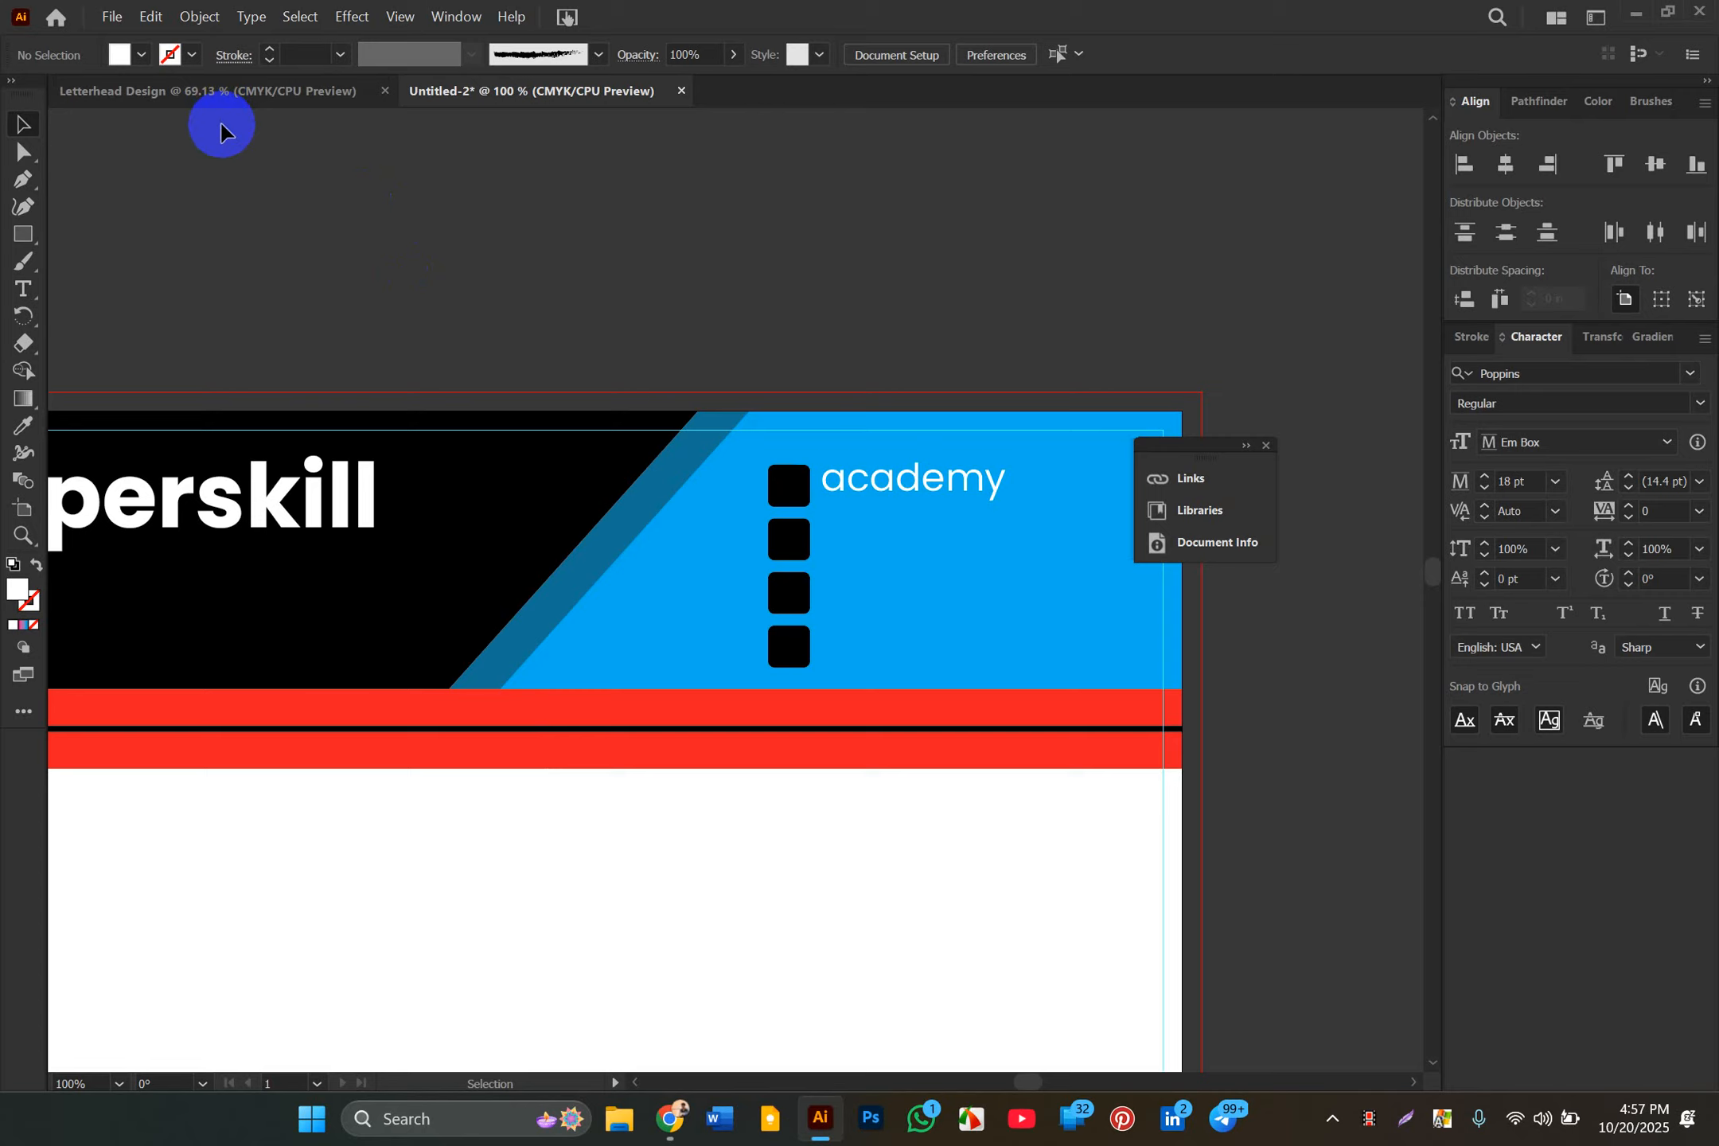
pyautogui.hotkey('ctrl', '0')
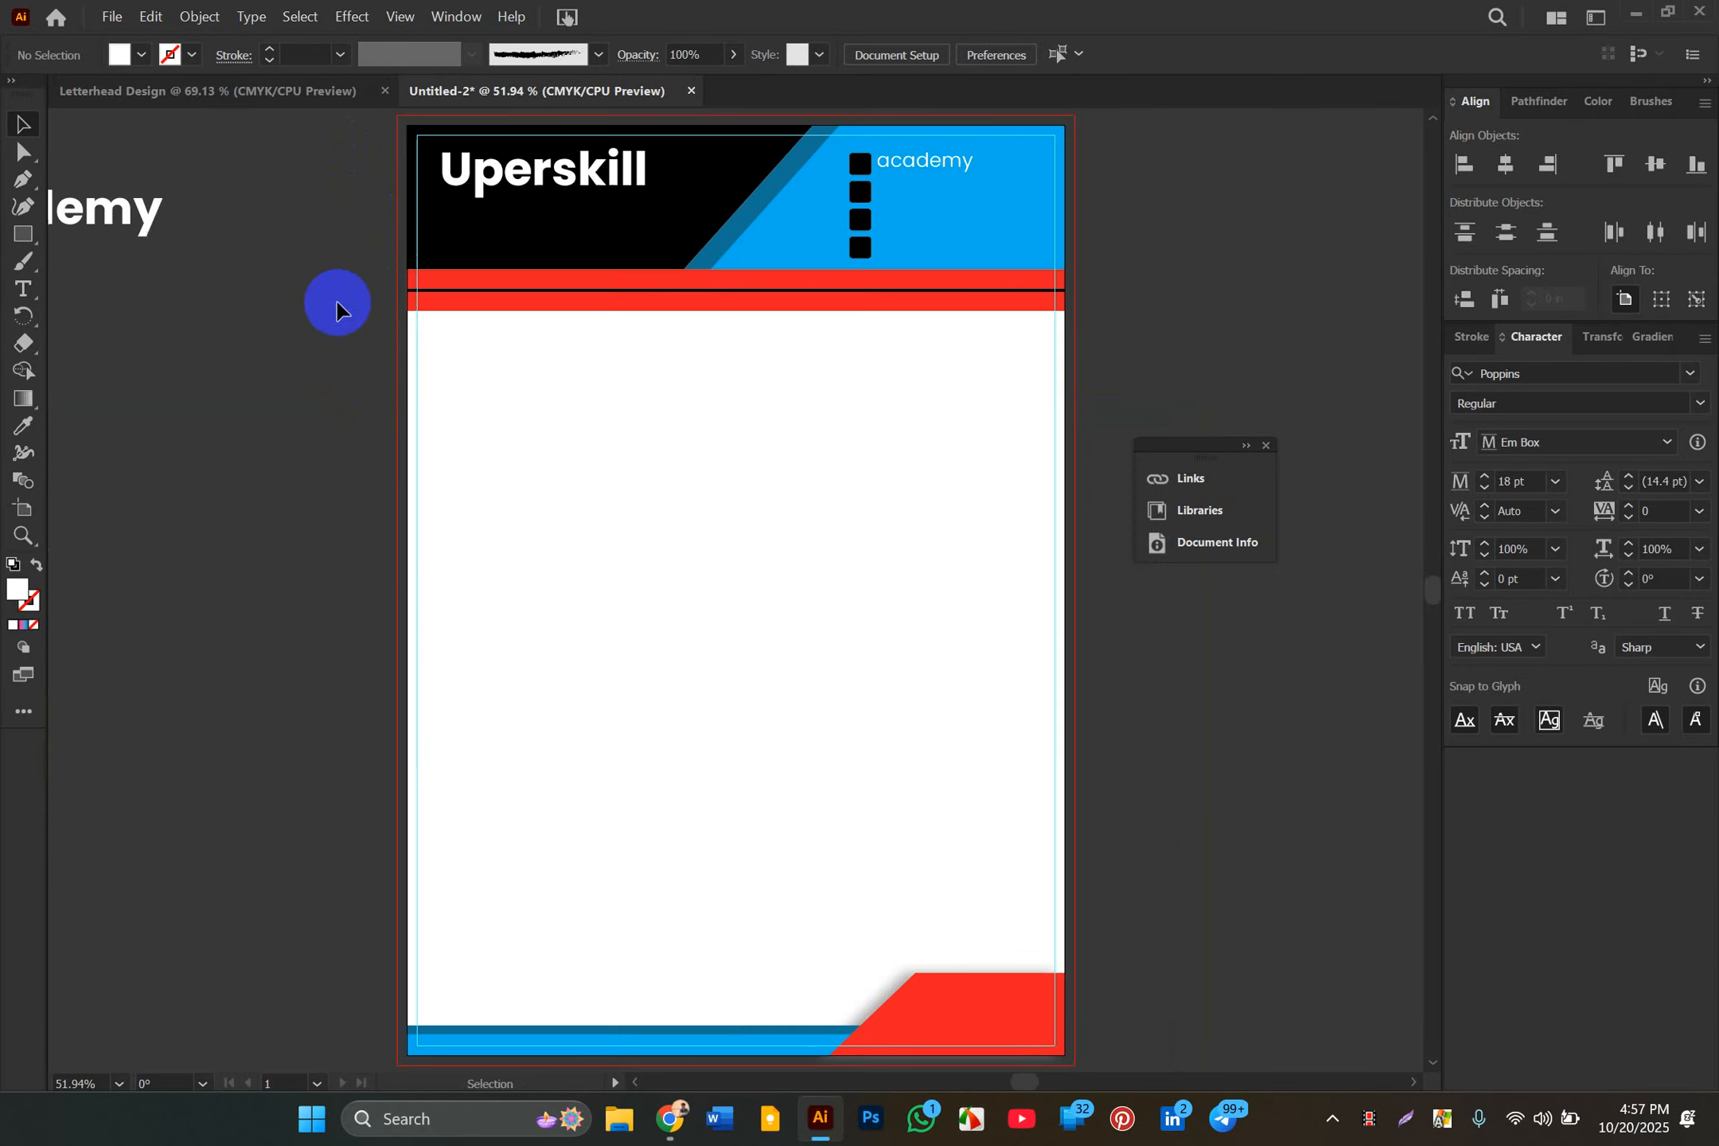
pyautogui.click(110, 16)
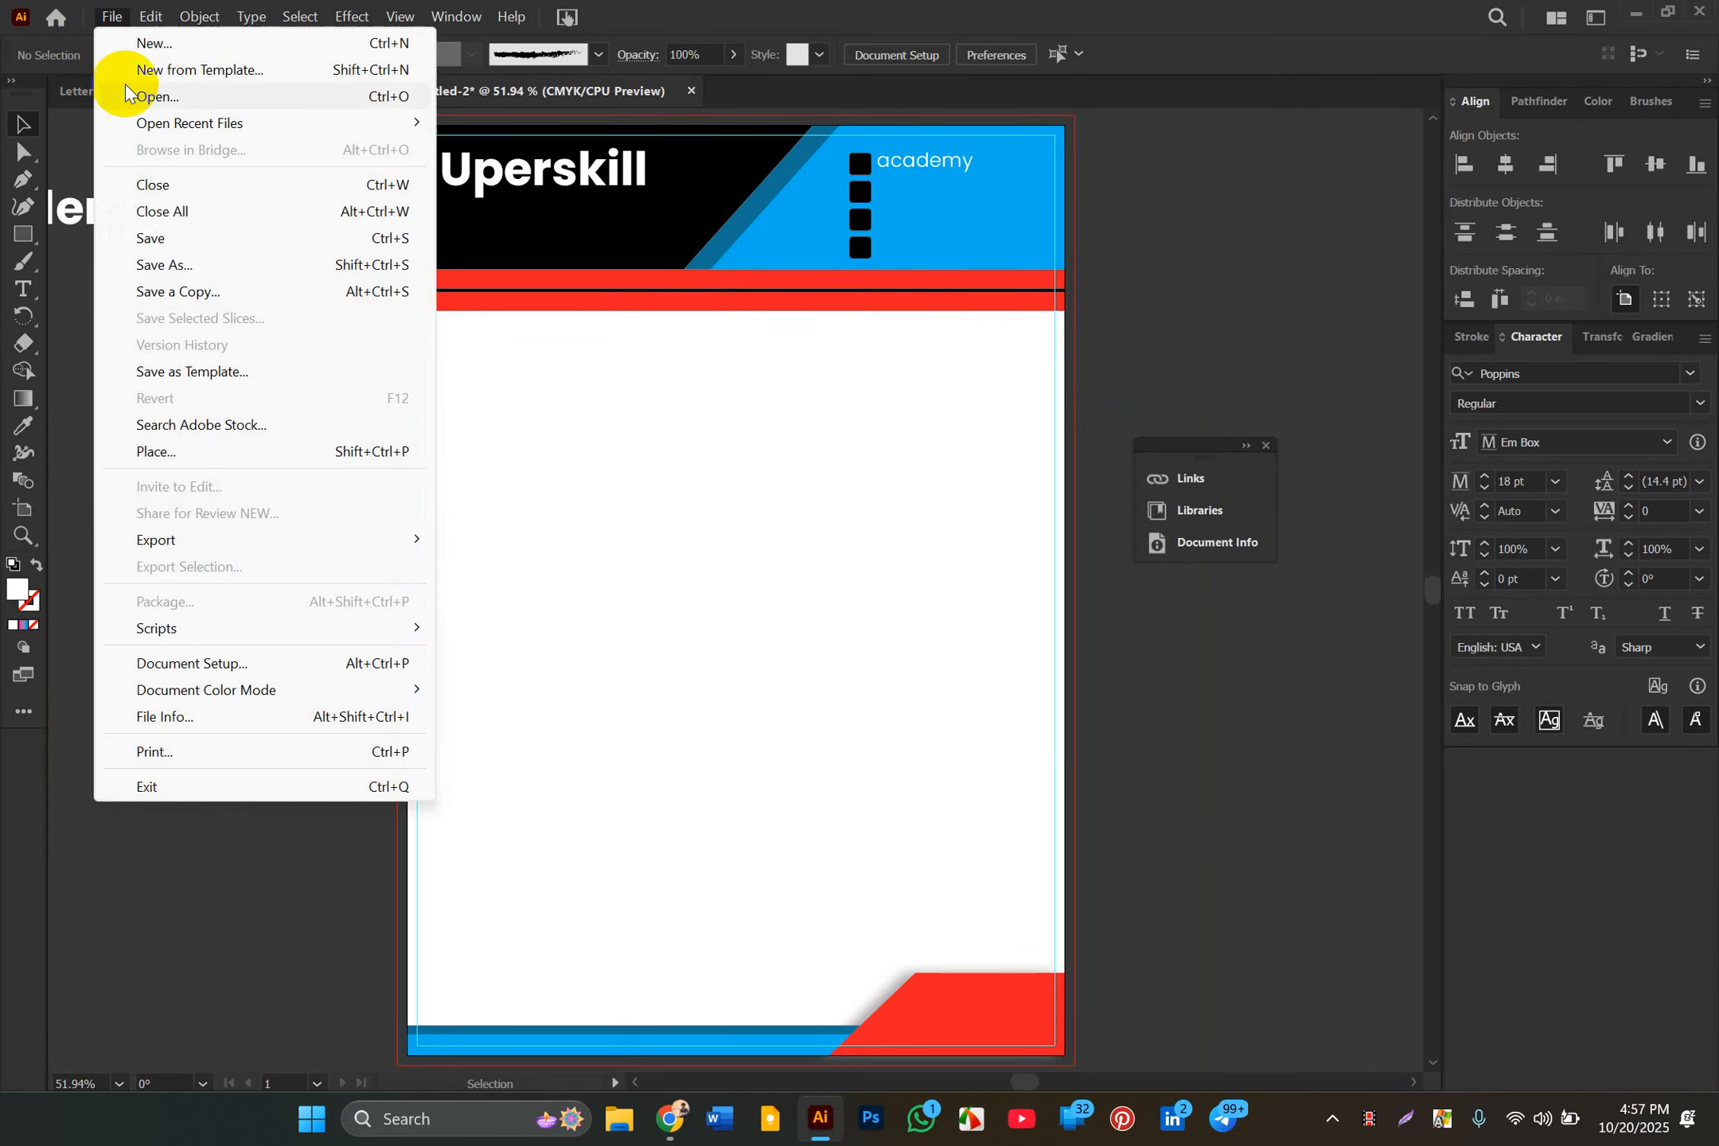
pyautogui.click(136, 96)
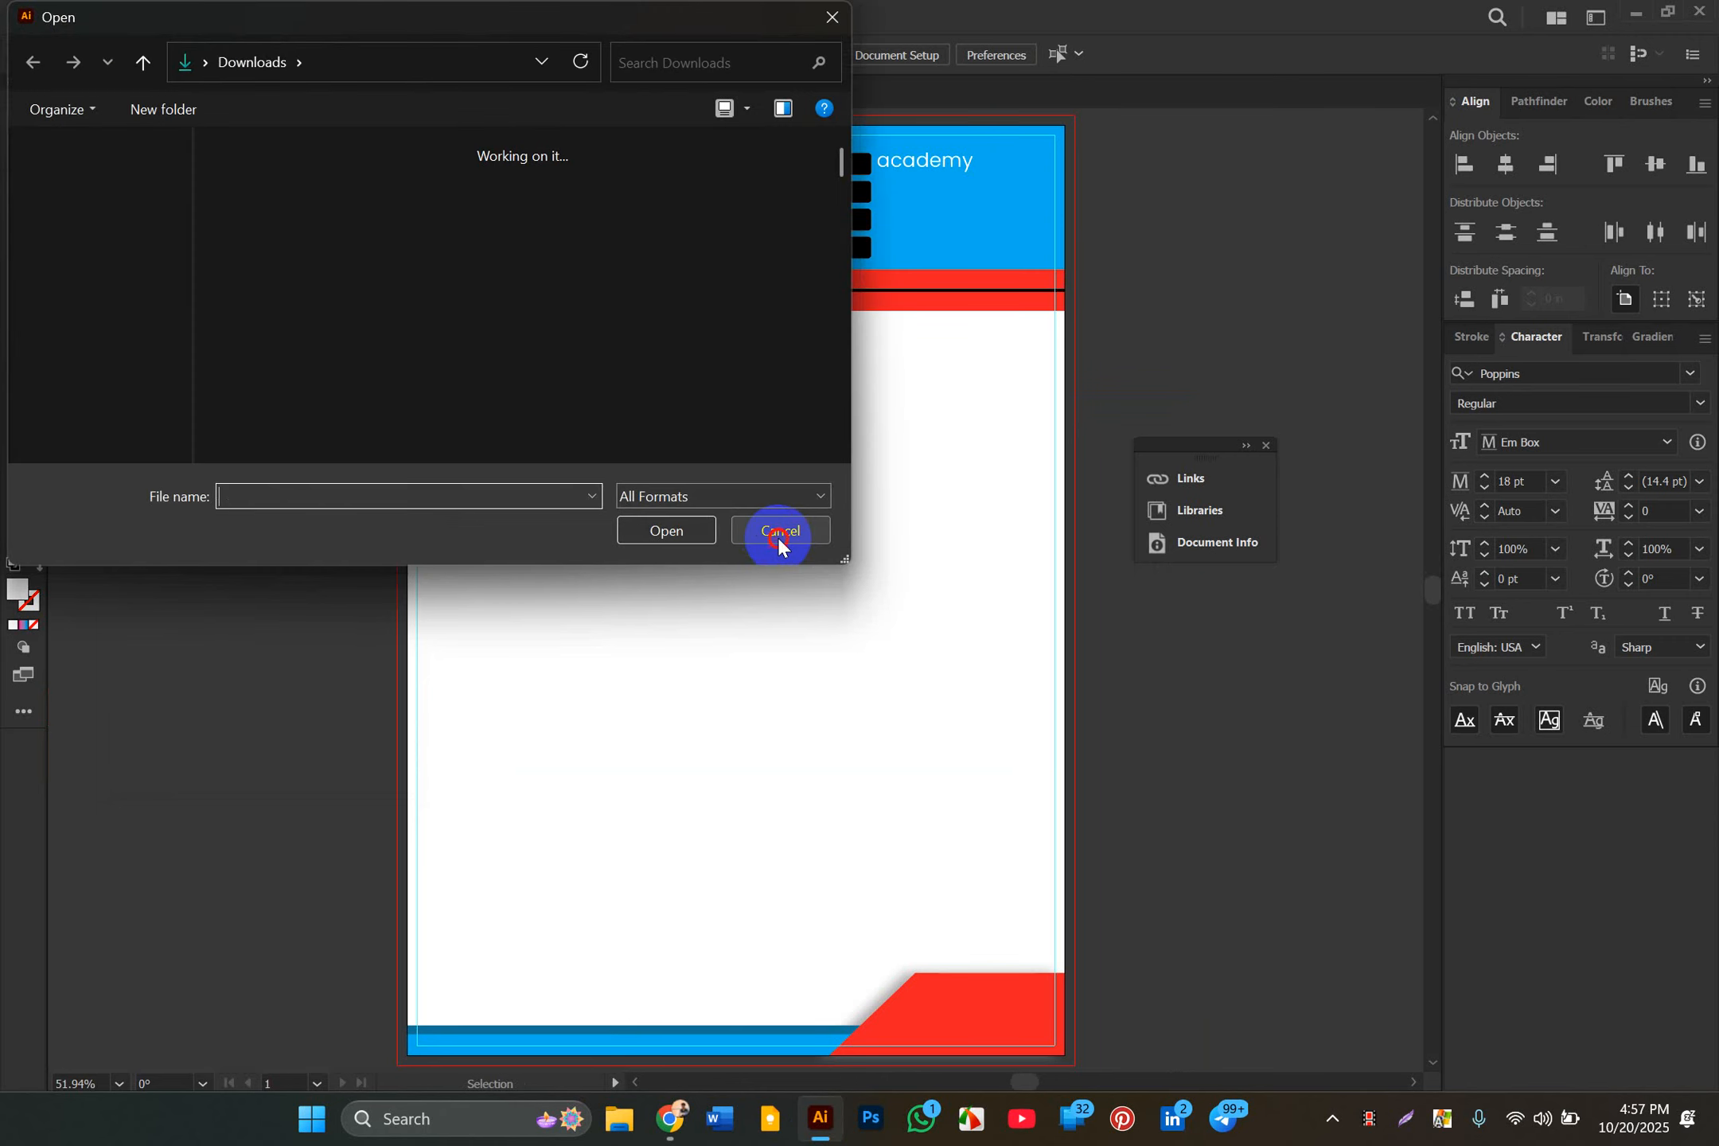
pyautogui.click(780, 532)
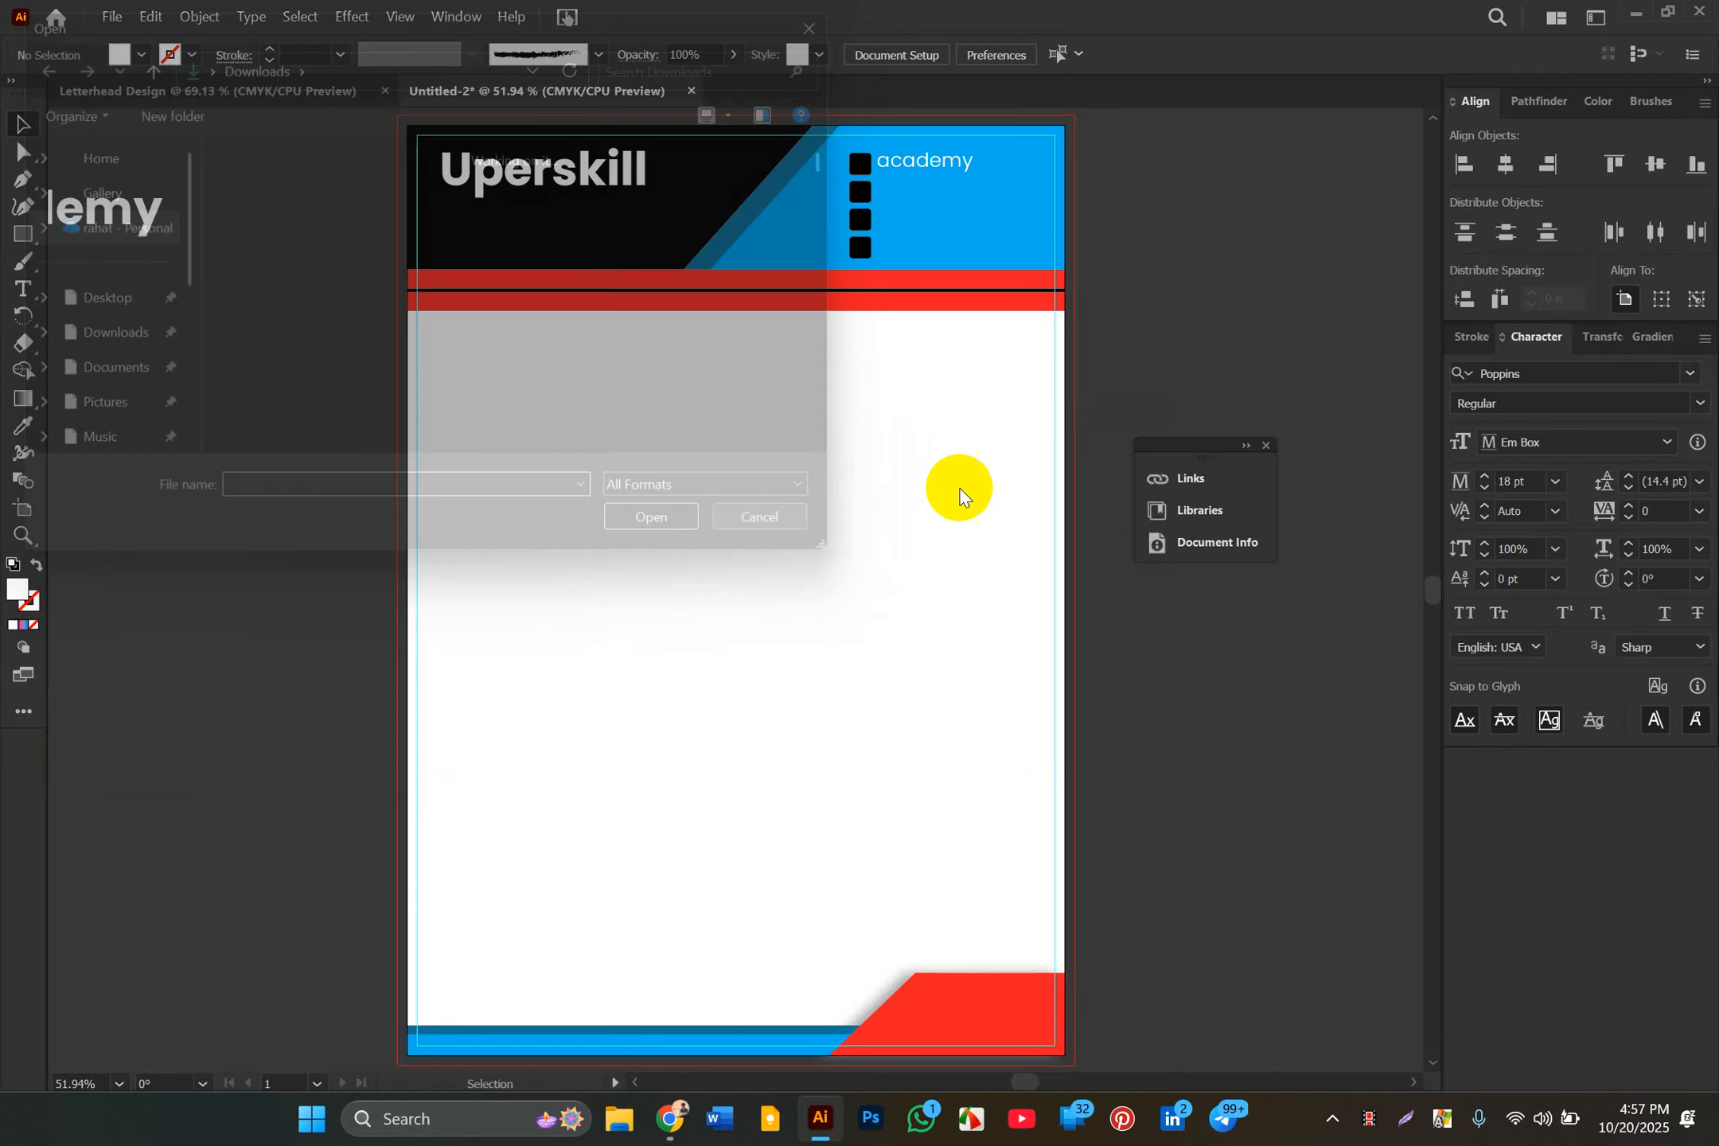
pyautogui.click(59, 188)
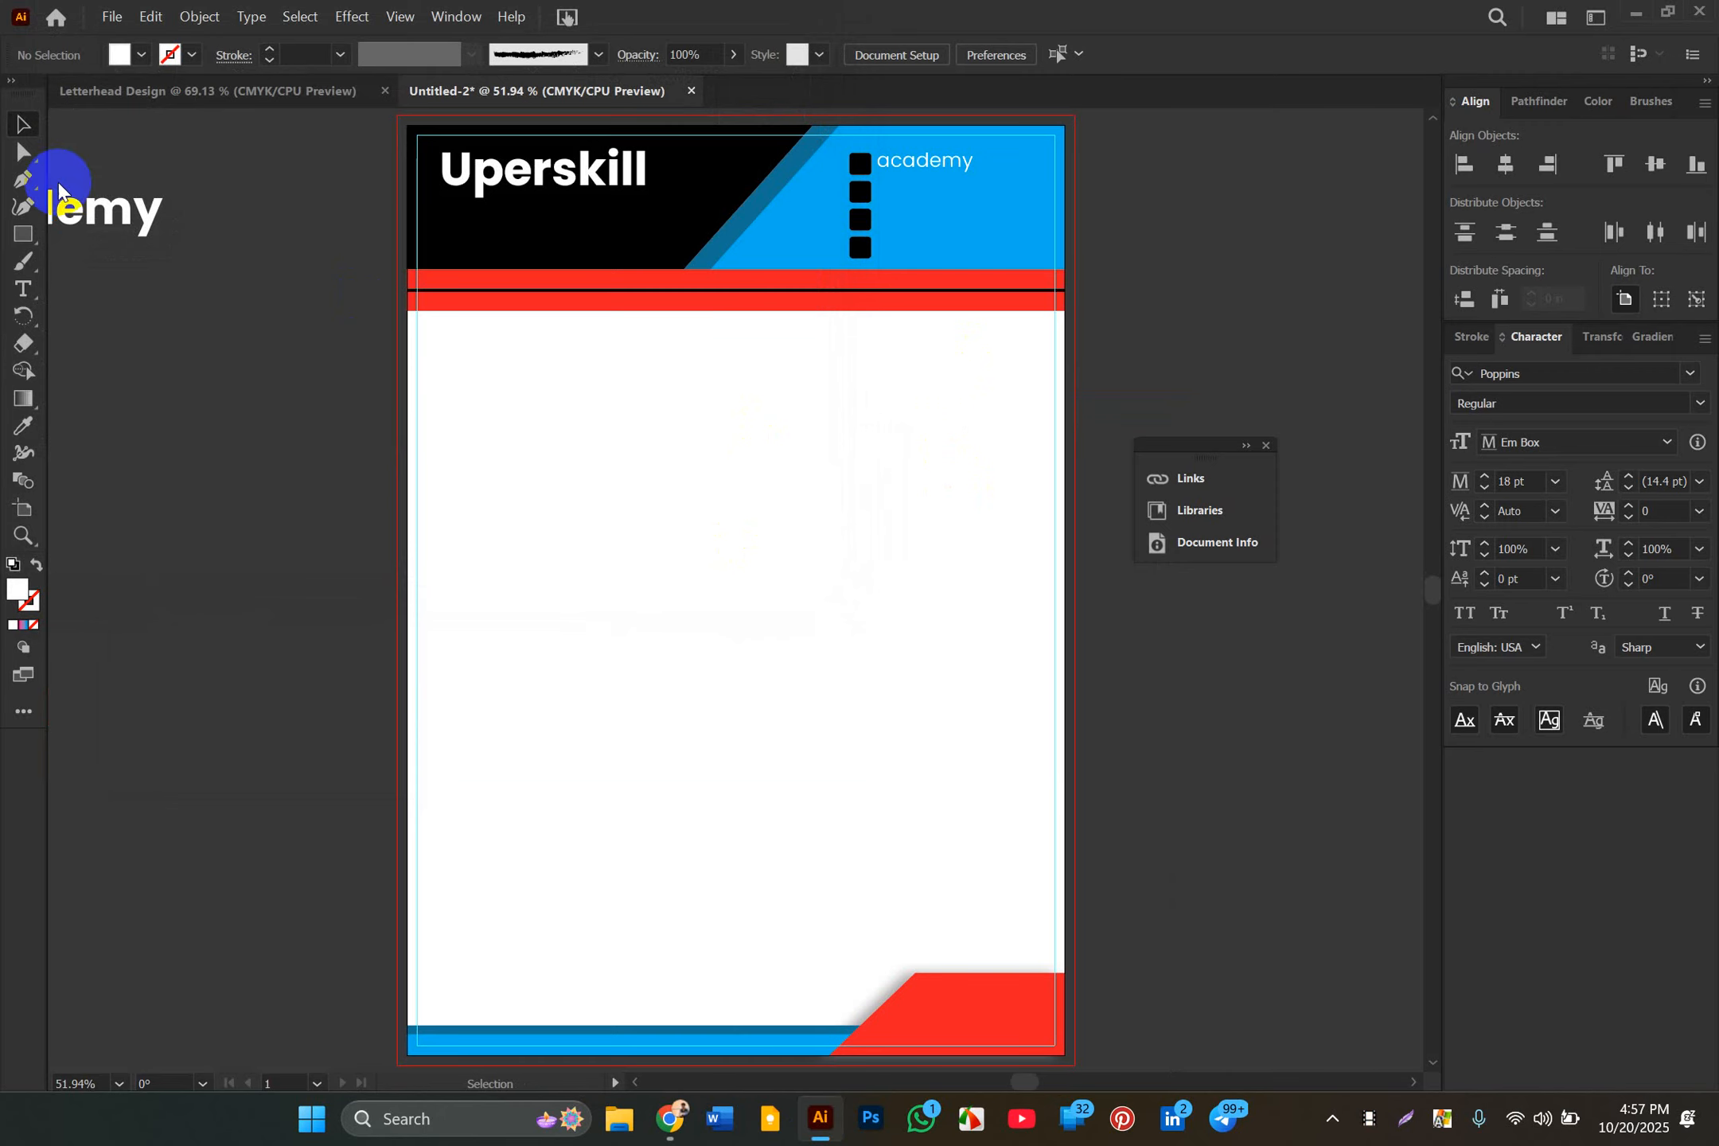
# Step: Place the mouse icon image Students Photo (71) from the Downloads folder onto the white area of the letterhead
pyautogui.click(111, 18)
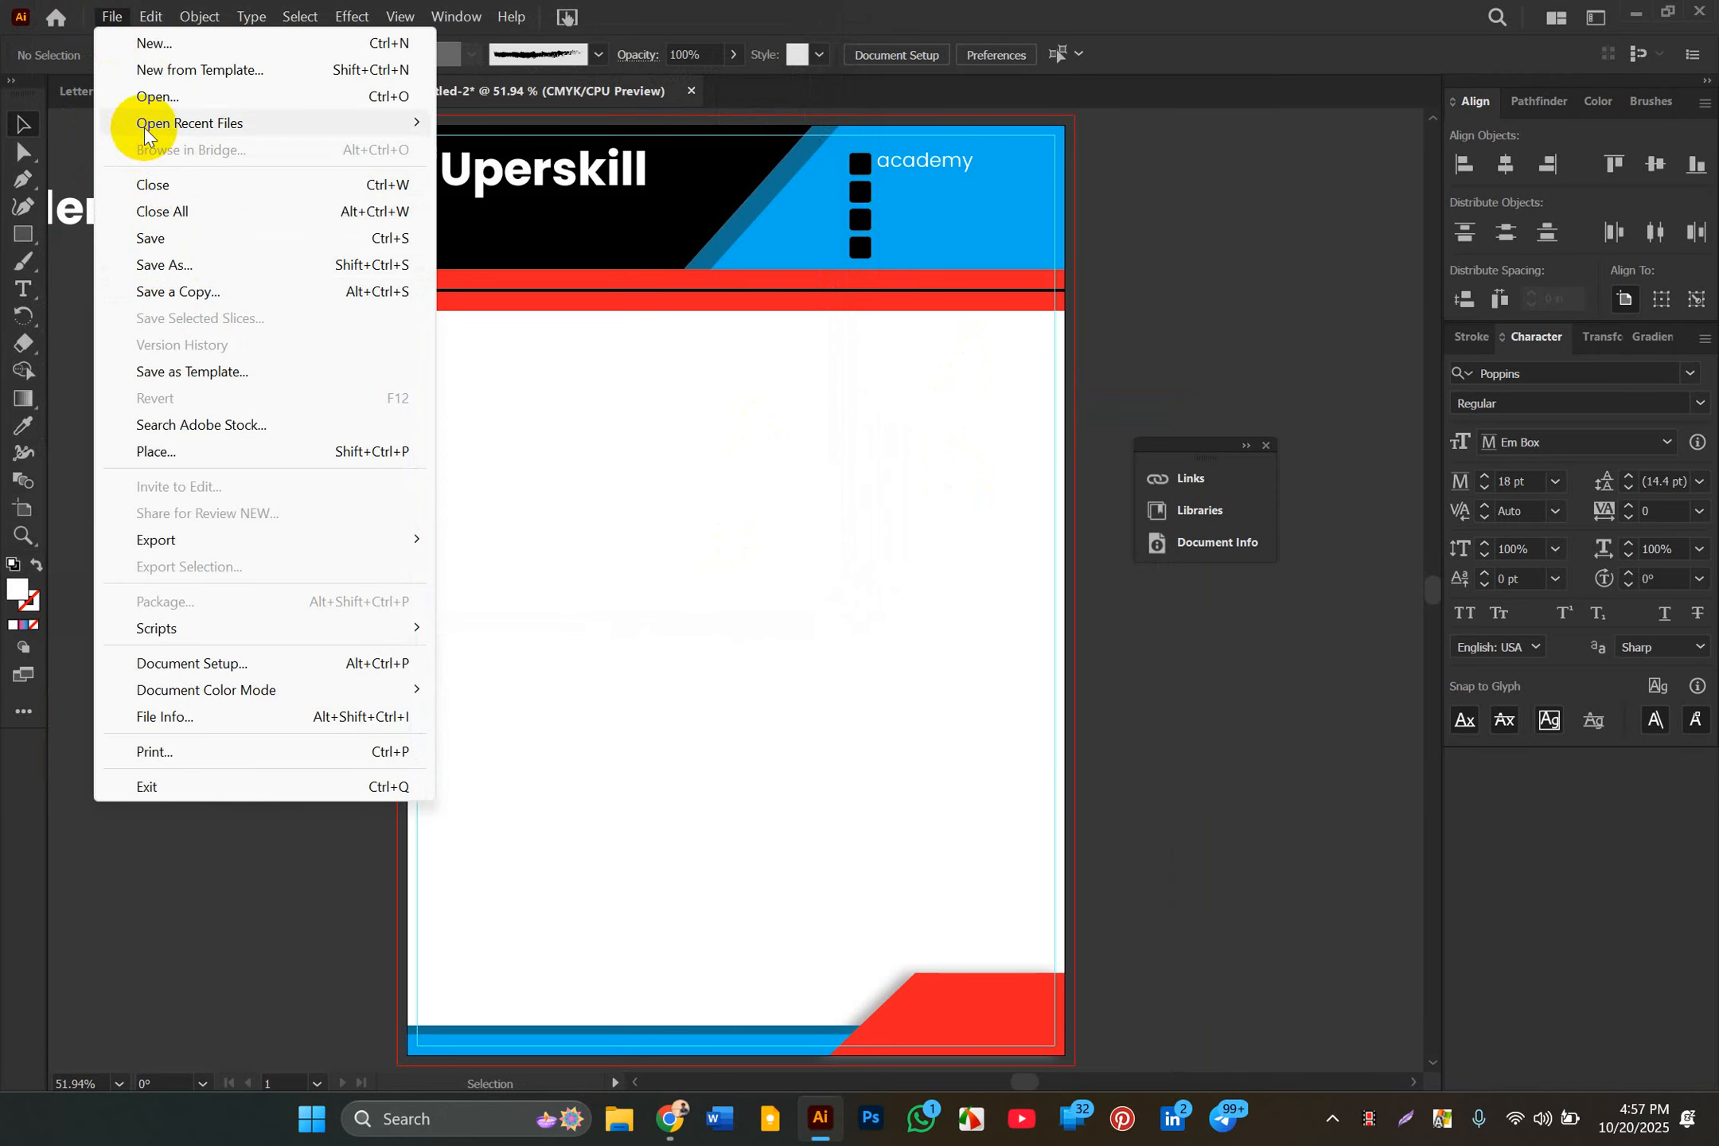
pyautogui.click(184, 447)
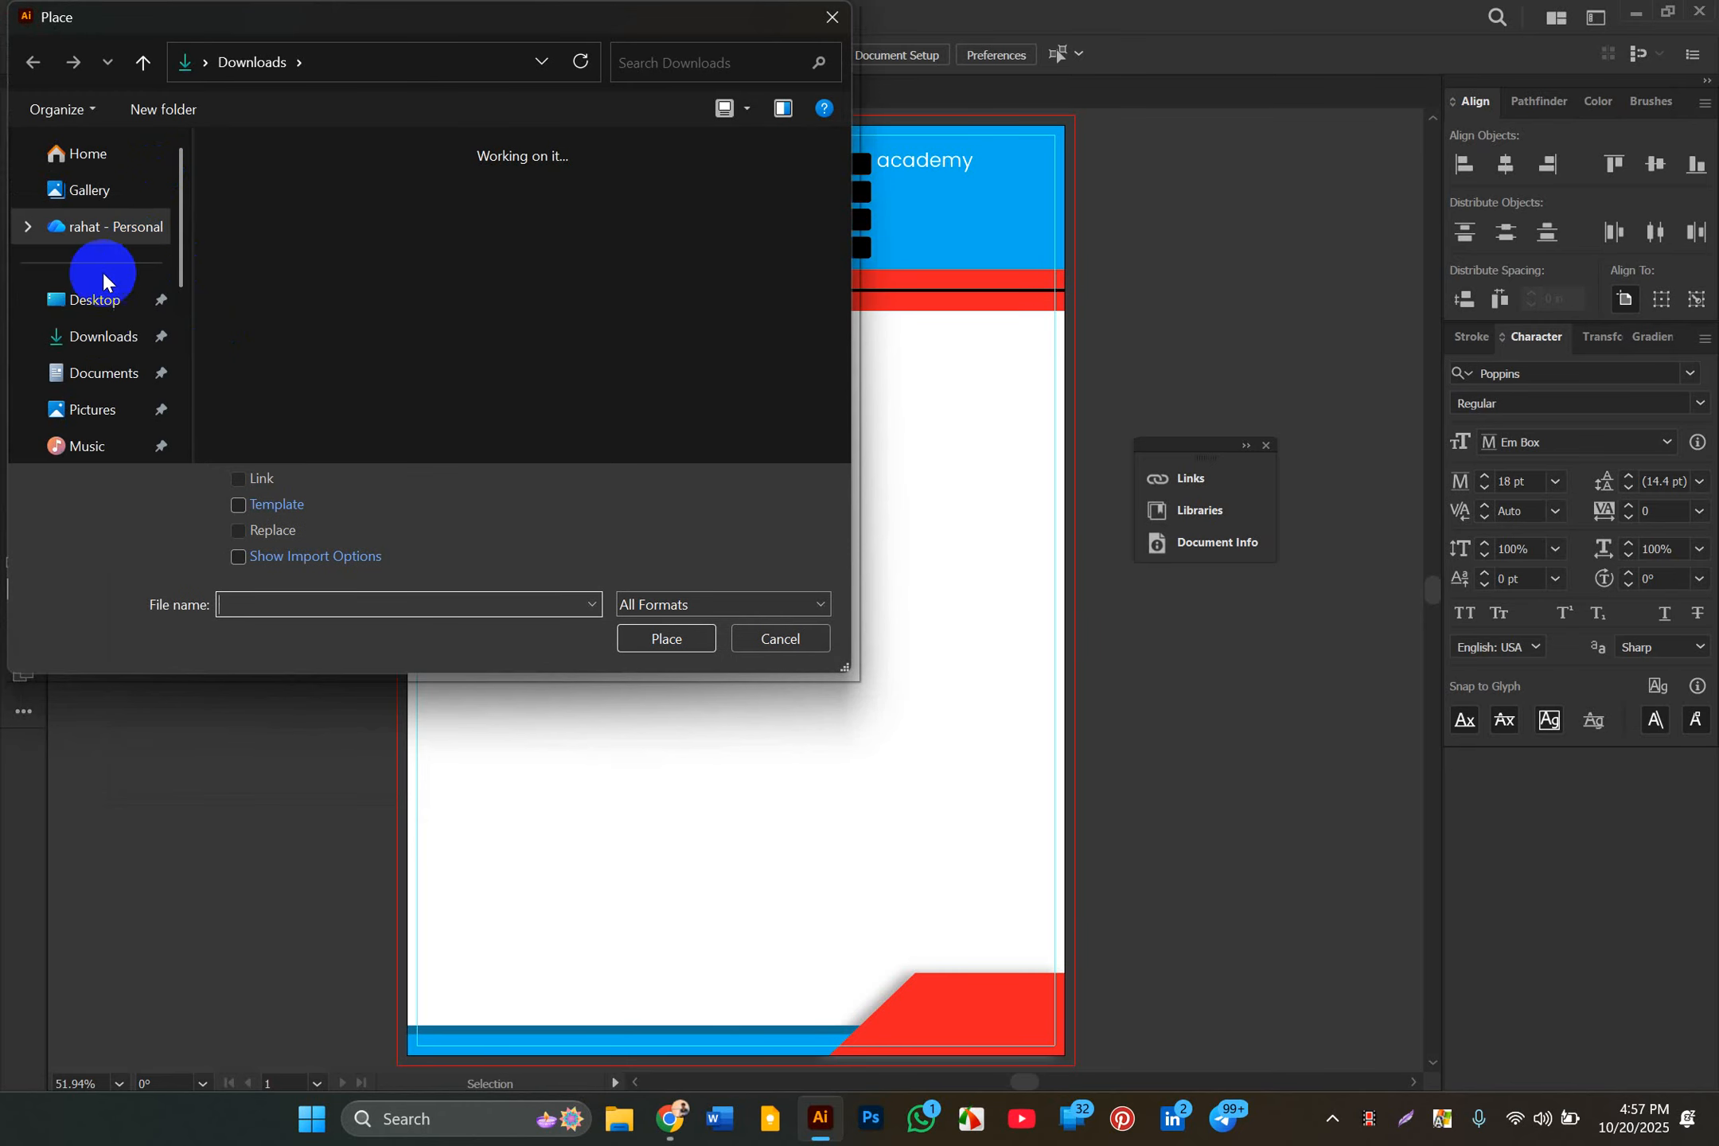
pyautogui.click(90, 338)
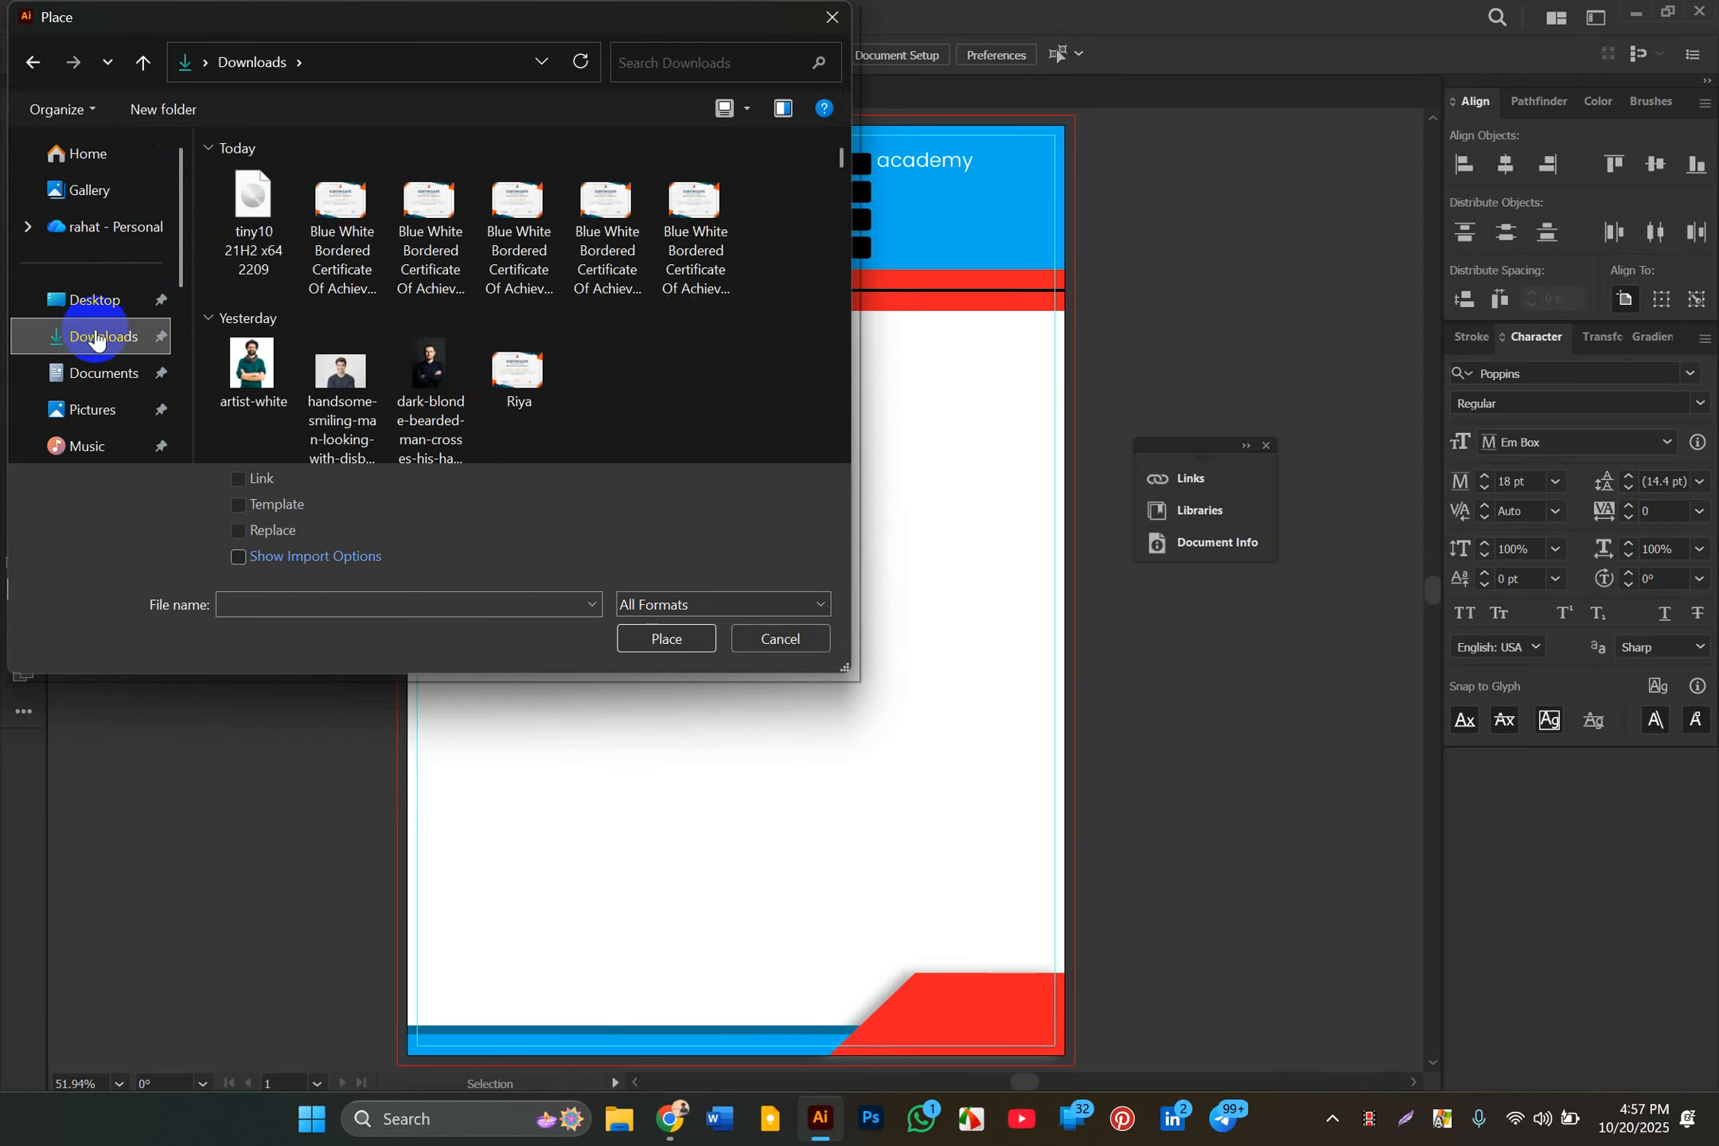
pyautogui.scroll(-10, 403, 310)
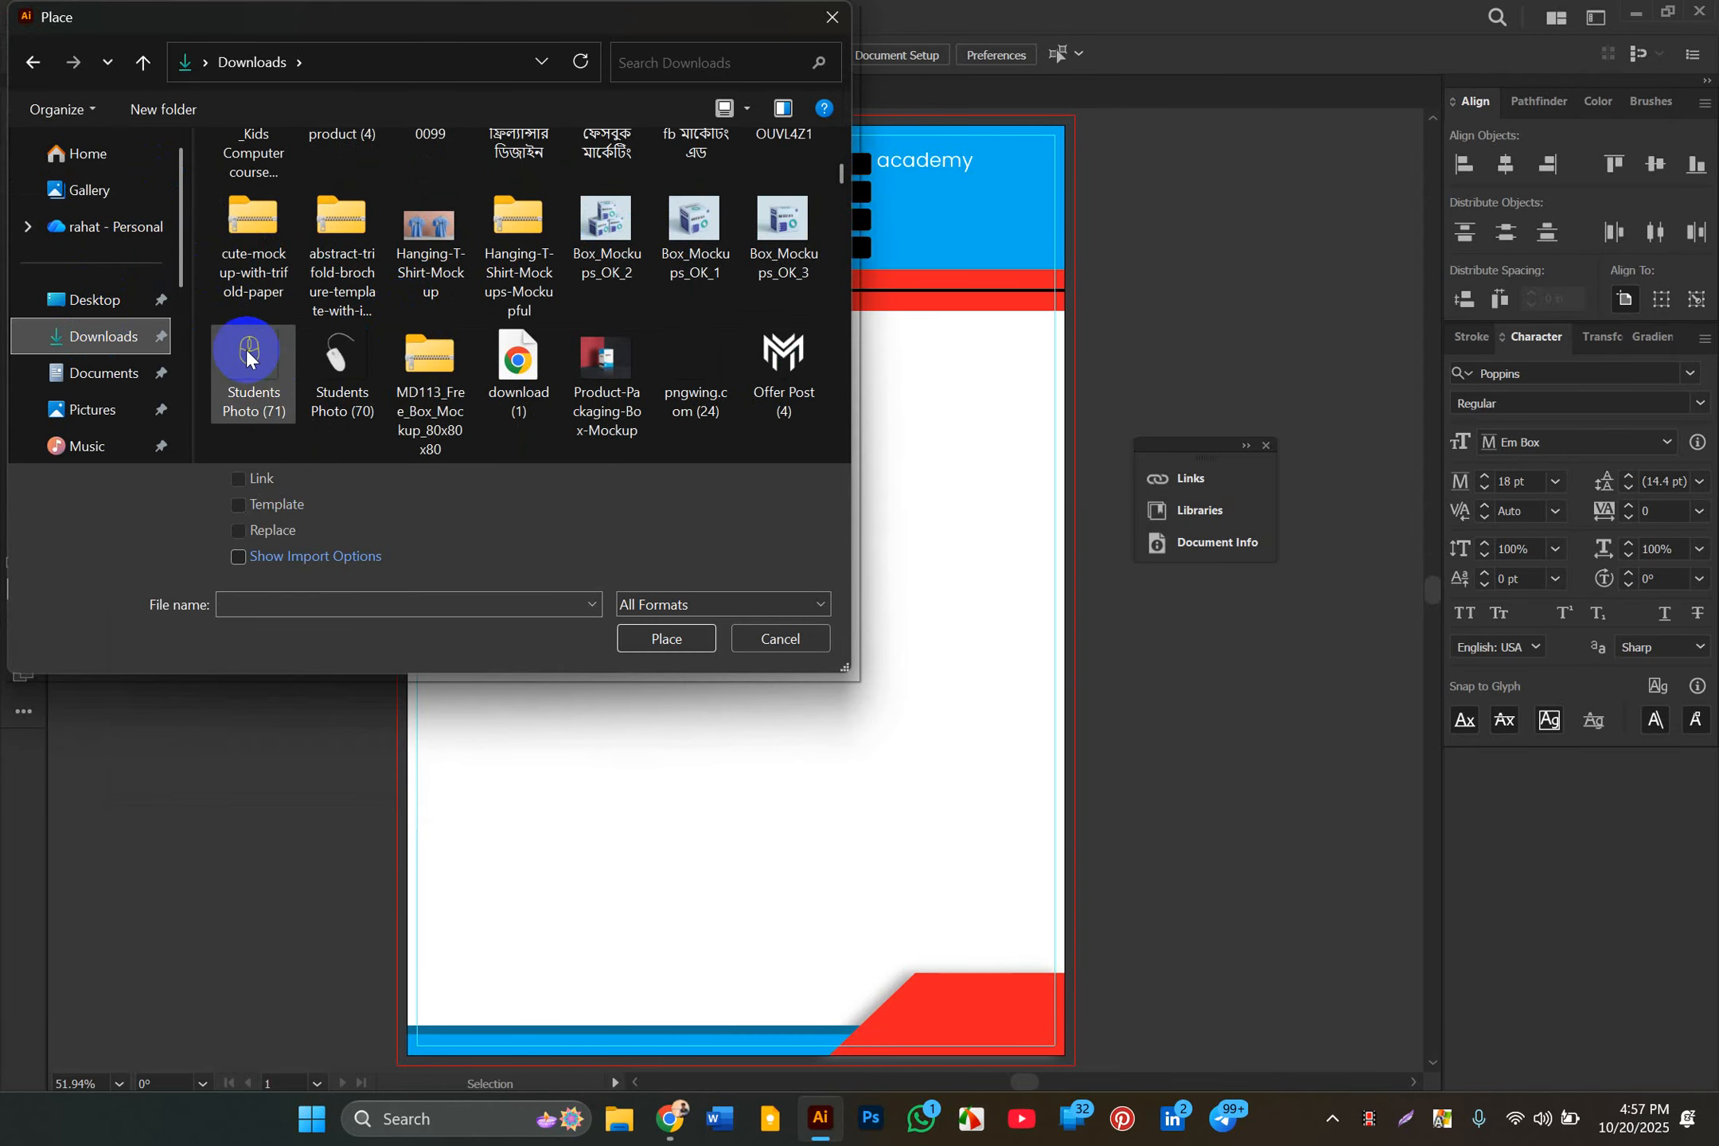
pyautogui.doubleClick(247, 354)
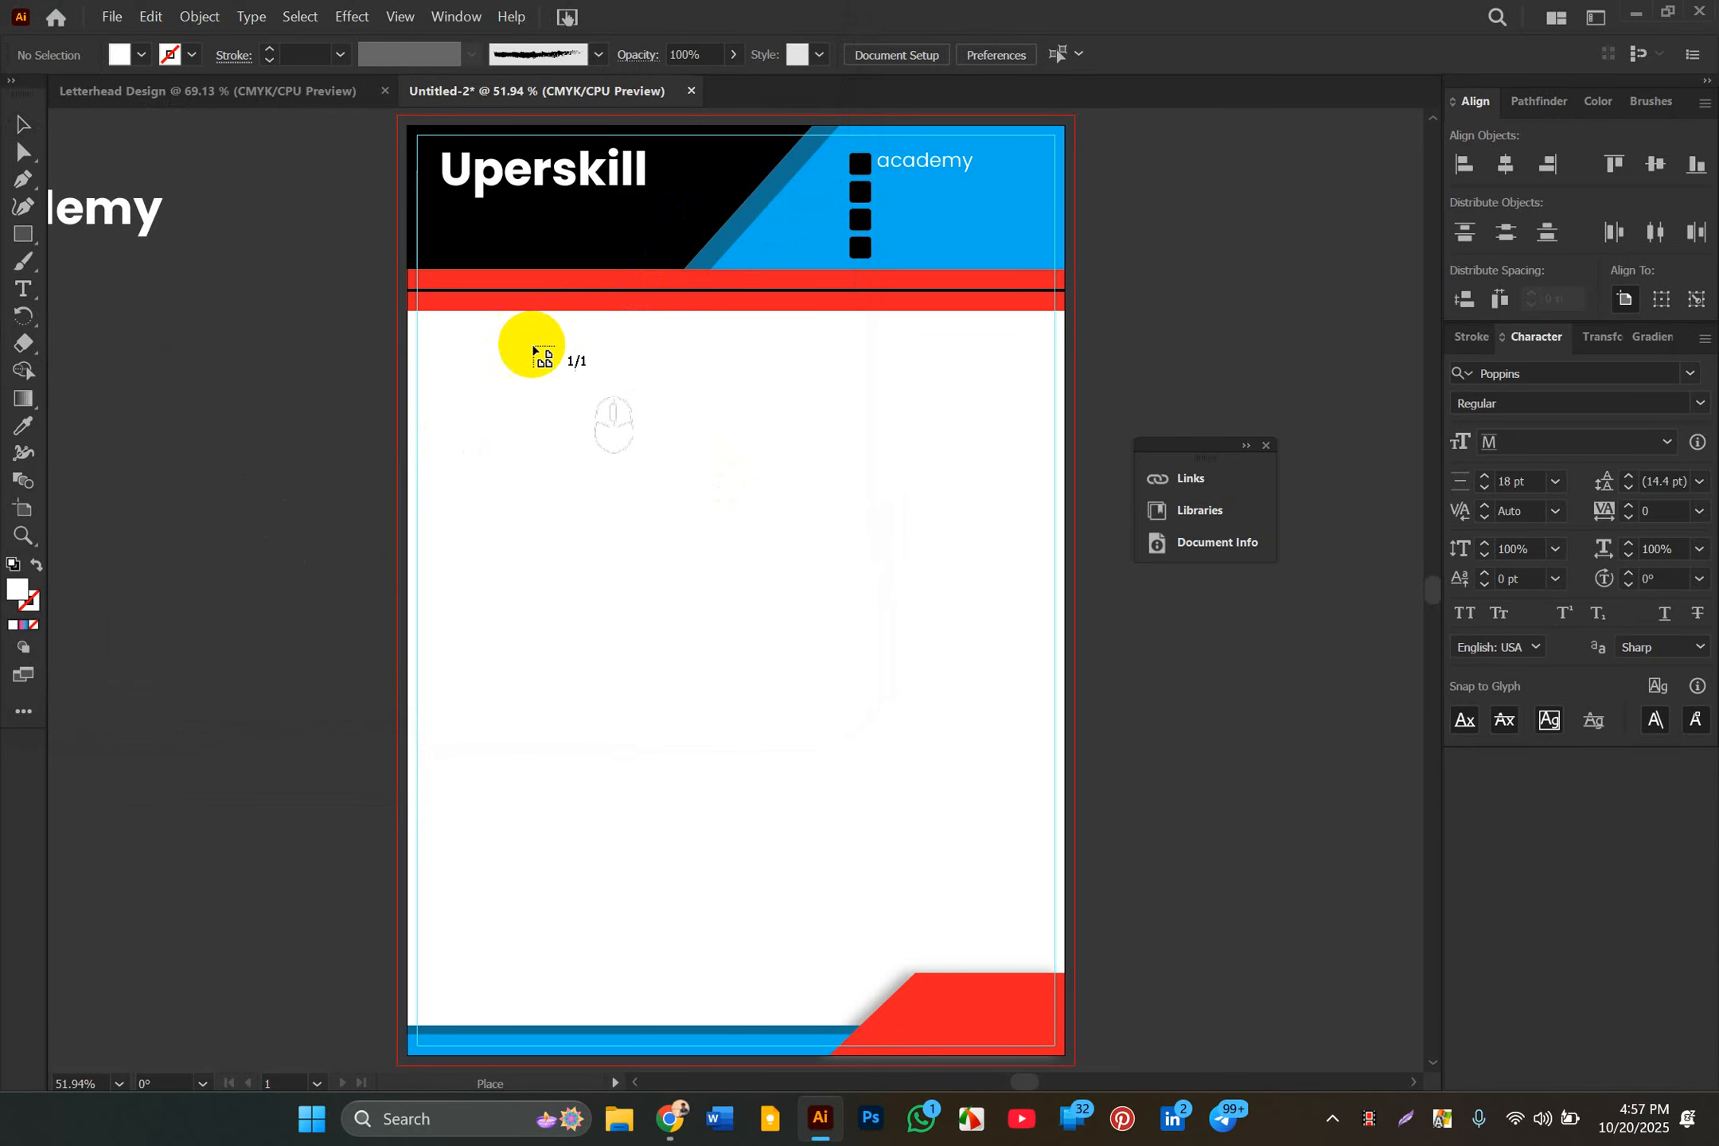
pyautogui.click(691, 504)
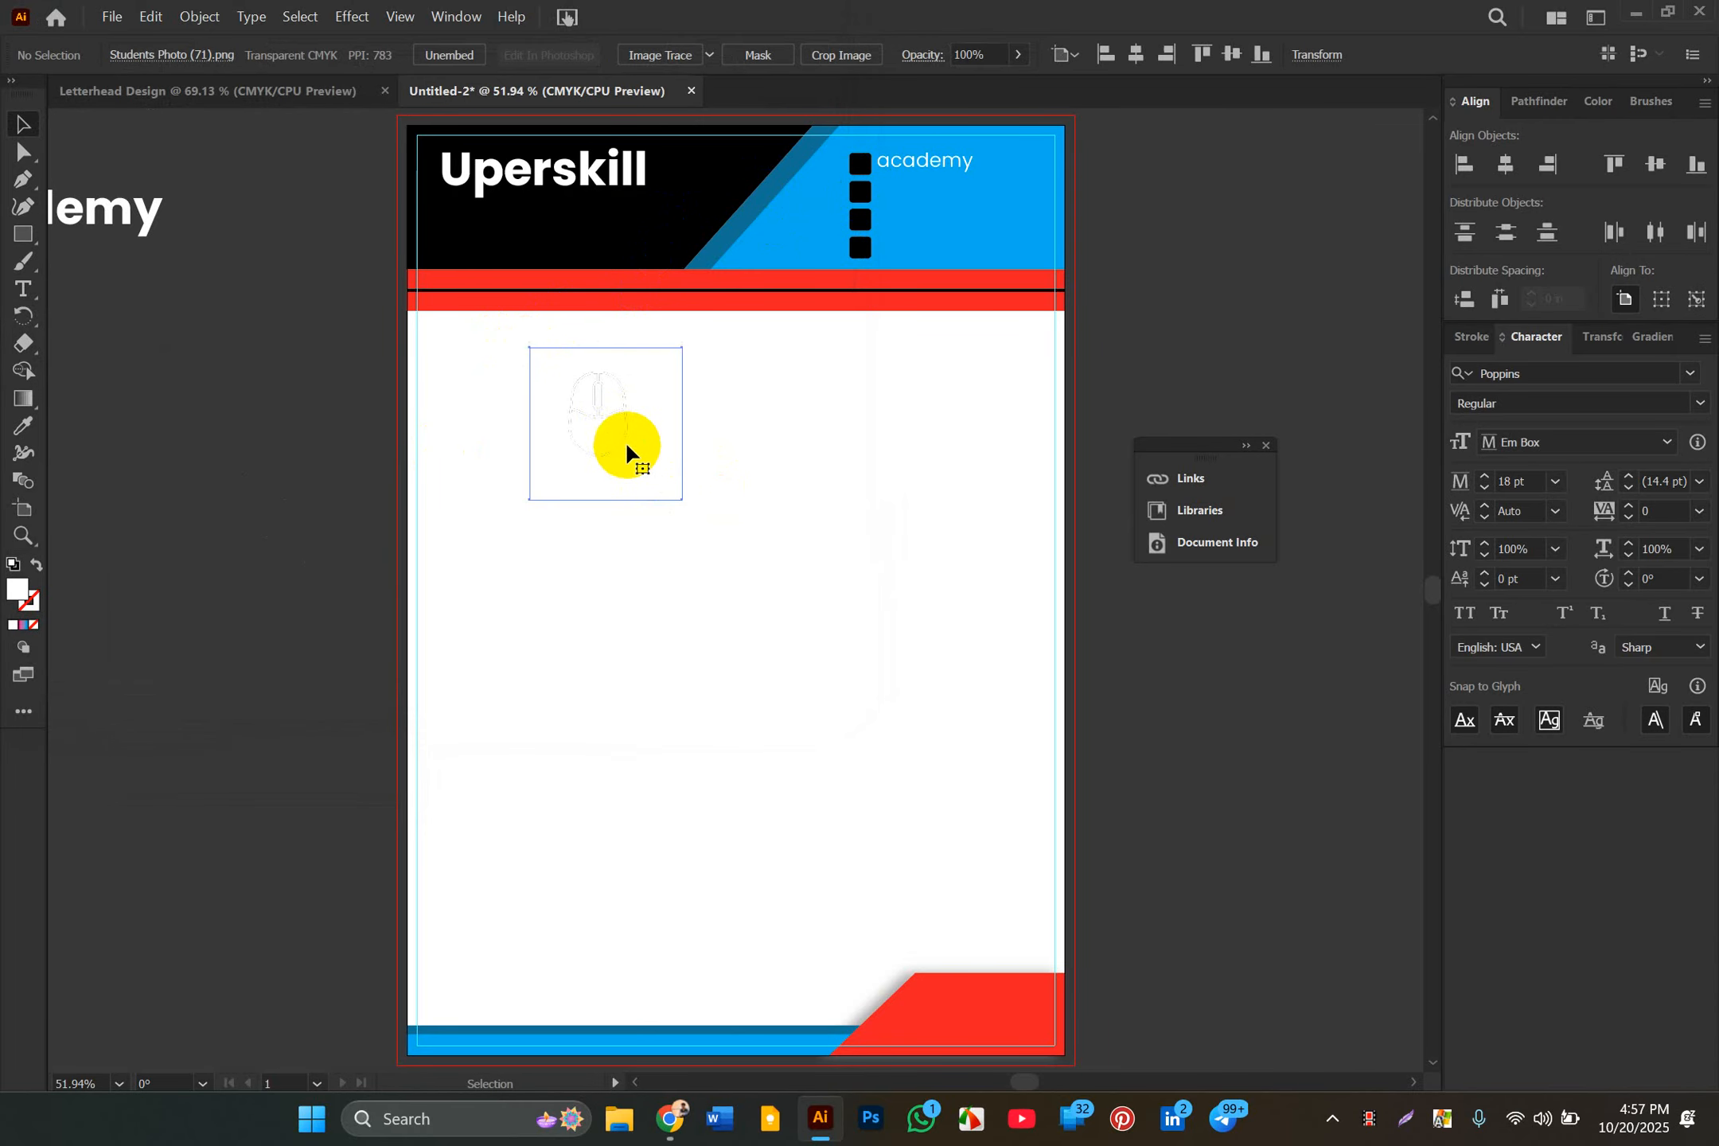
# Step: Move the mouse icon onto the top black square in the header and shrink it to fit inside
pyautogui.moveTo(614, 433); pyautogui.dragTo(866, 165)
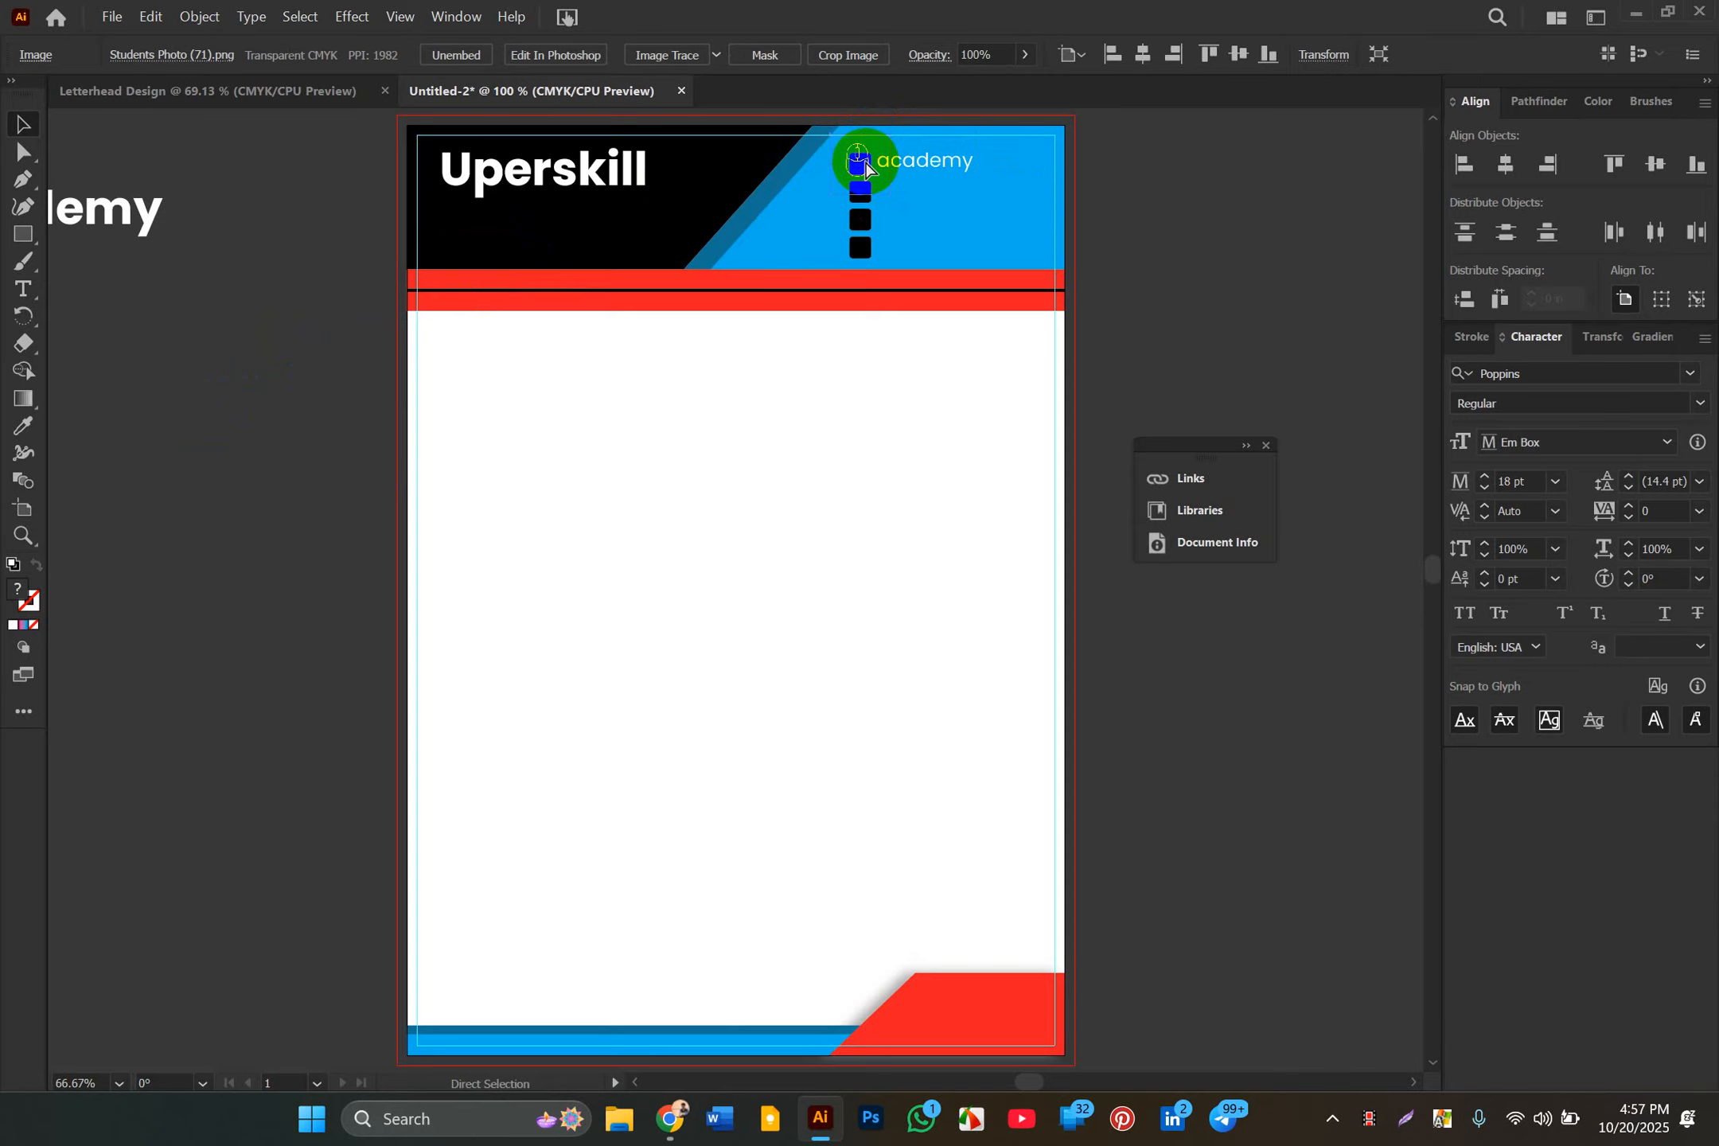
pyautogui.hotkey('ctrl', '=')
pyautogui.hotkey('ctrl', '=')
pyautogui.hotkey('ctrl', '=')
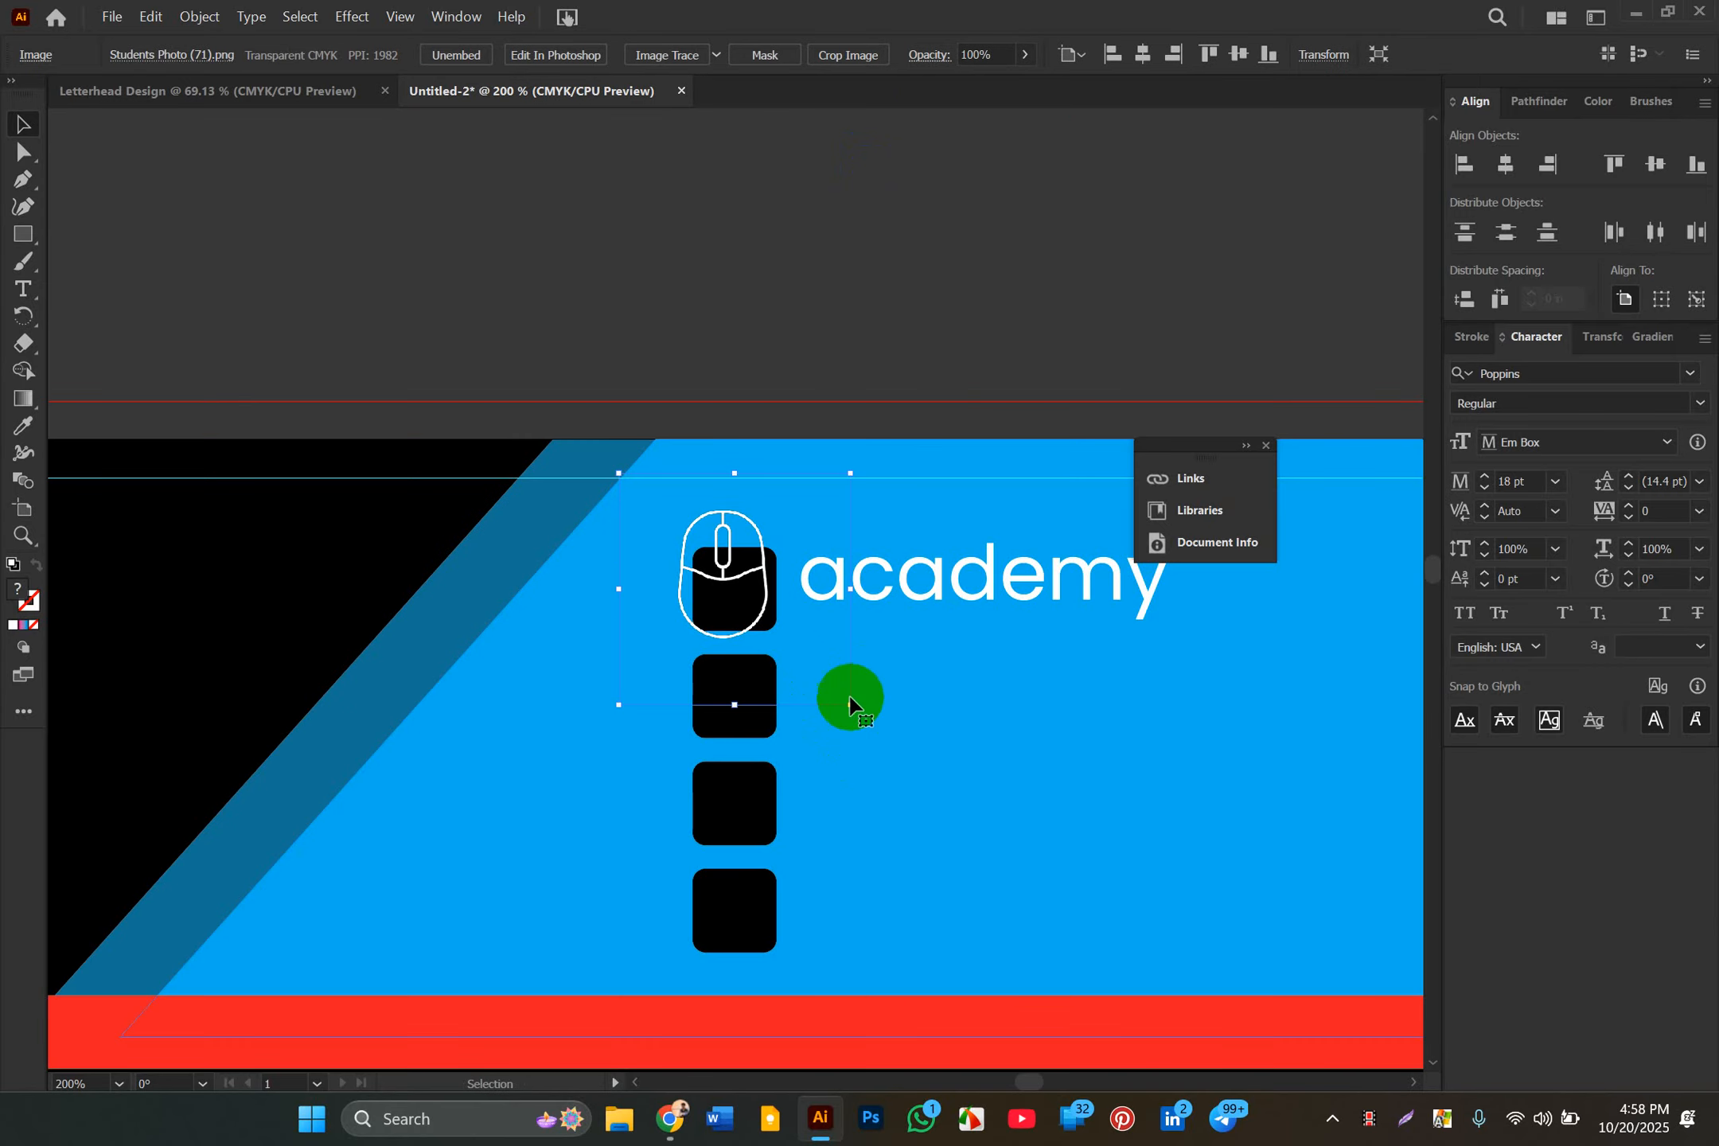
pyautogui.moveTo(849, 702); pyautogui.dragTo(738, 597)
pyautogui.click(917, 697)
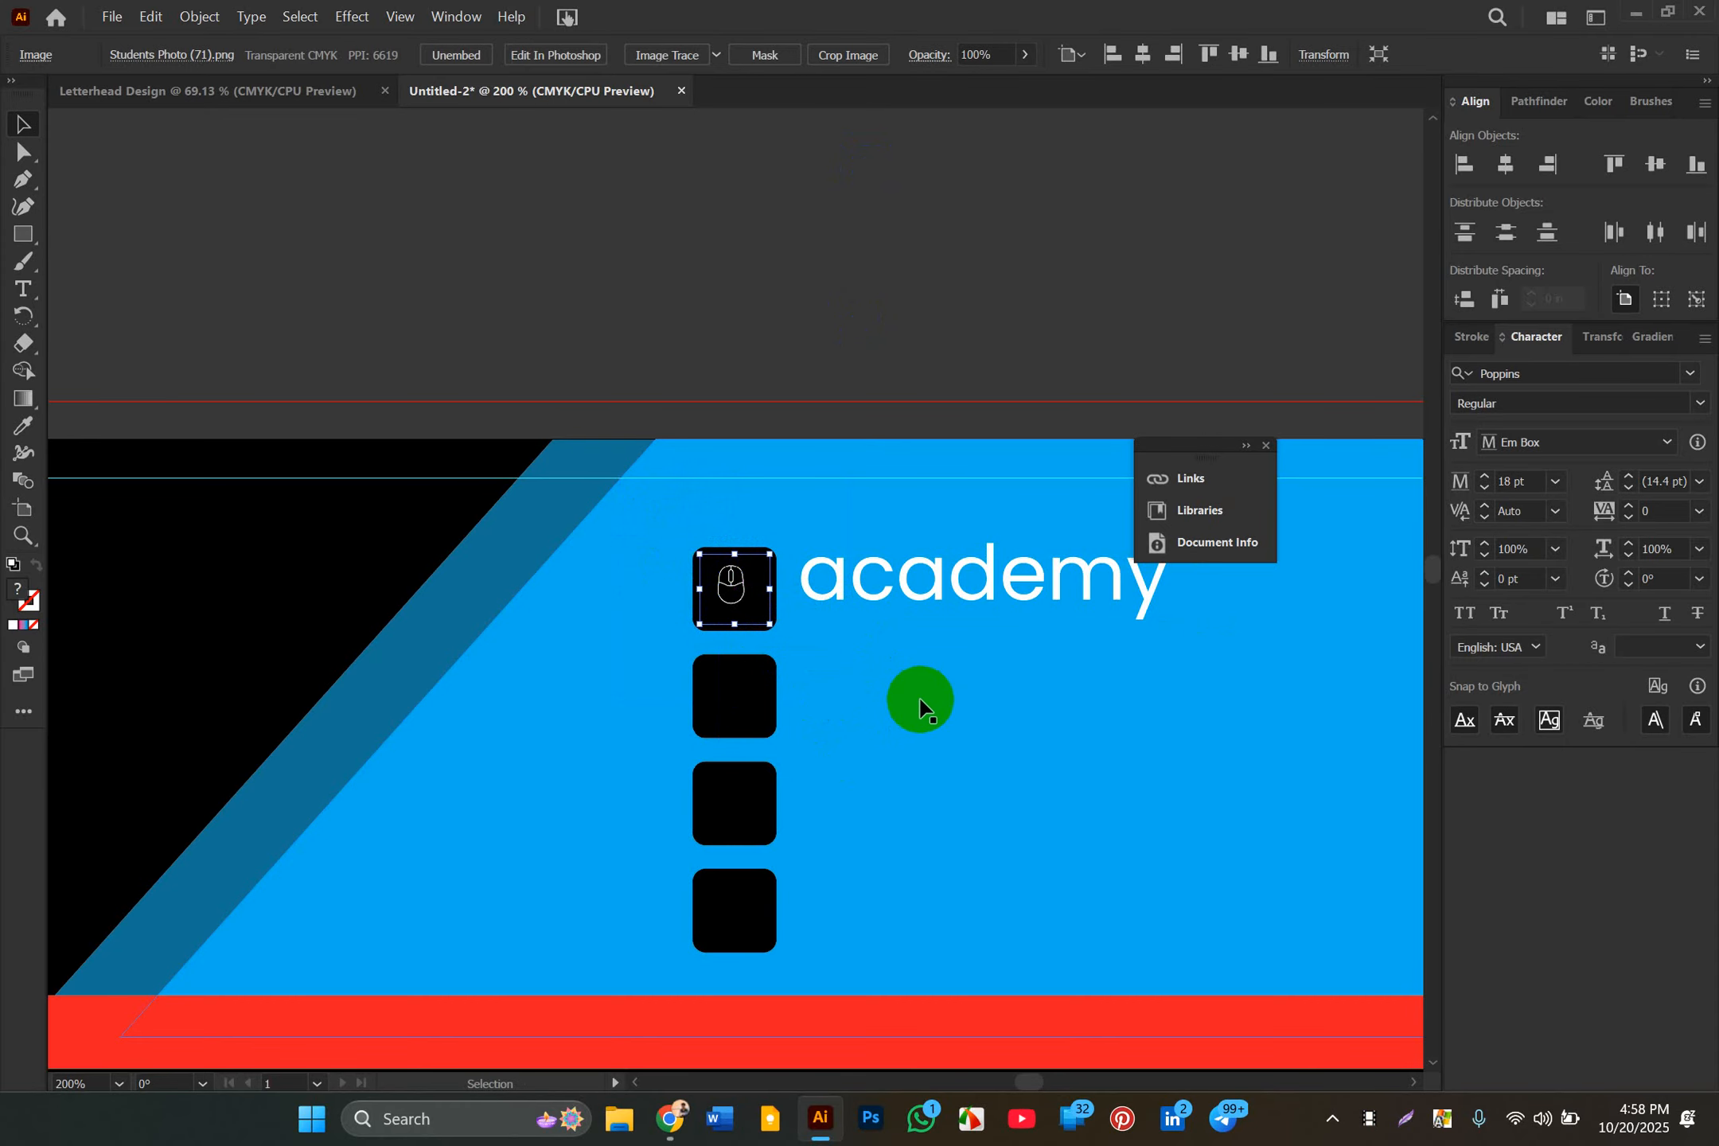
# Step: Try to centre the mouse icon and the top black square horizontally on each other
pyautogui.click(763, 603)
pyautogui.keyDown('shift'); pyautogui.click(712, 561); pyautogui.keyUp('shift')
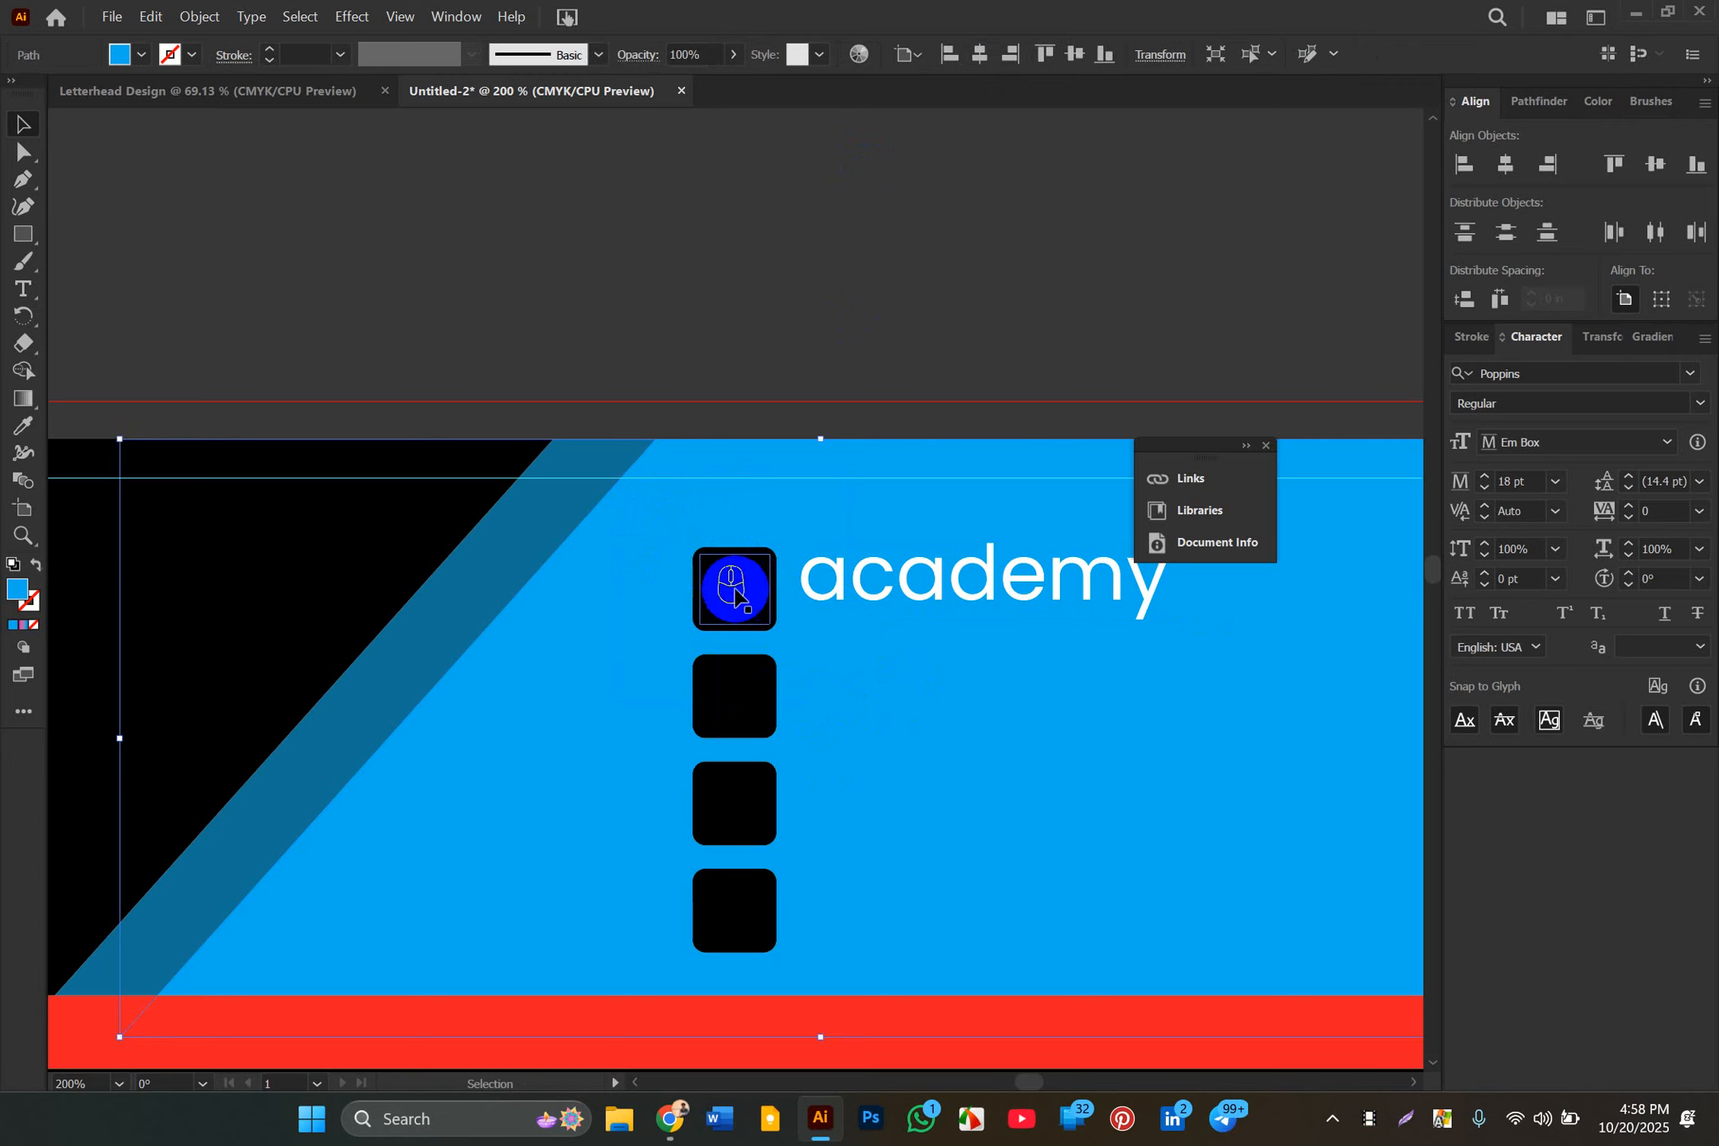
pyautogui.keyDown('shift'); pyautogui.click(774, 618); pyautogui.keyUp('shift')
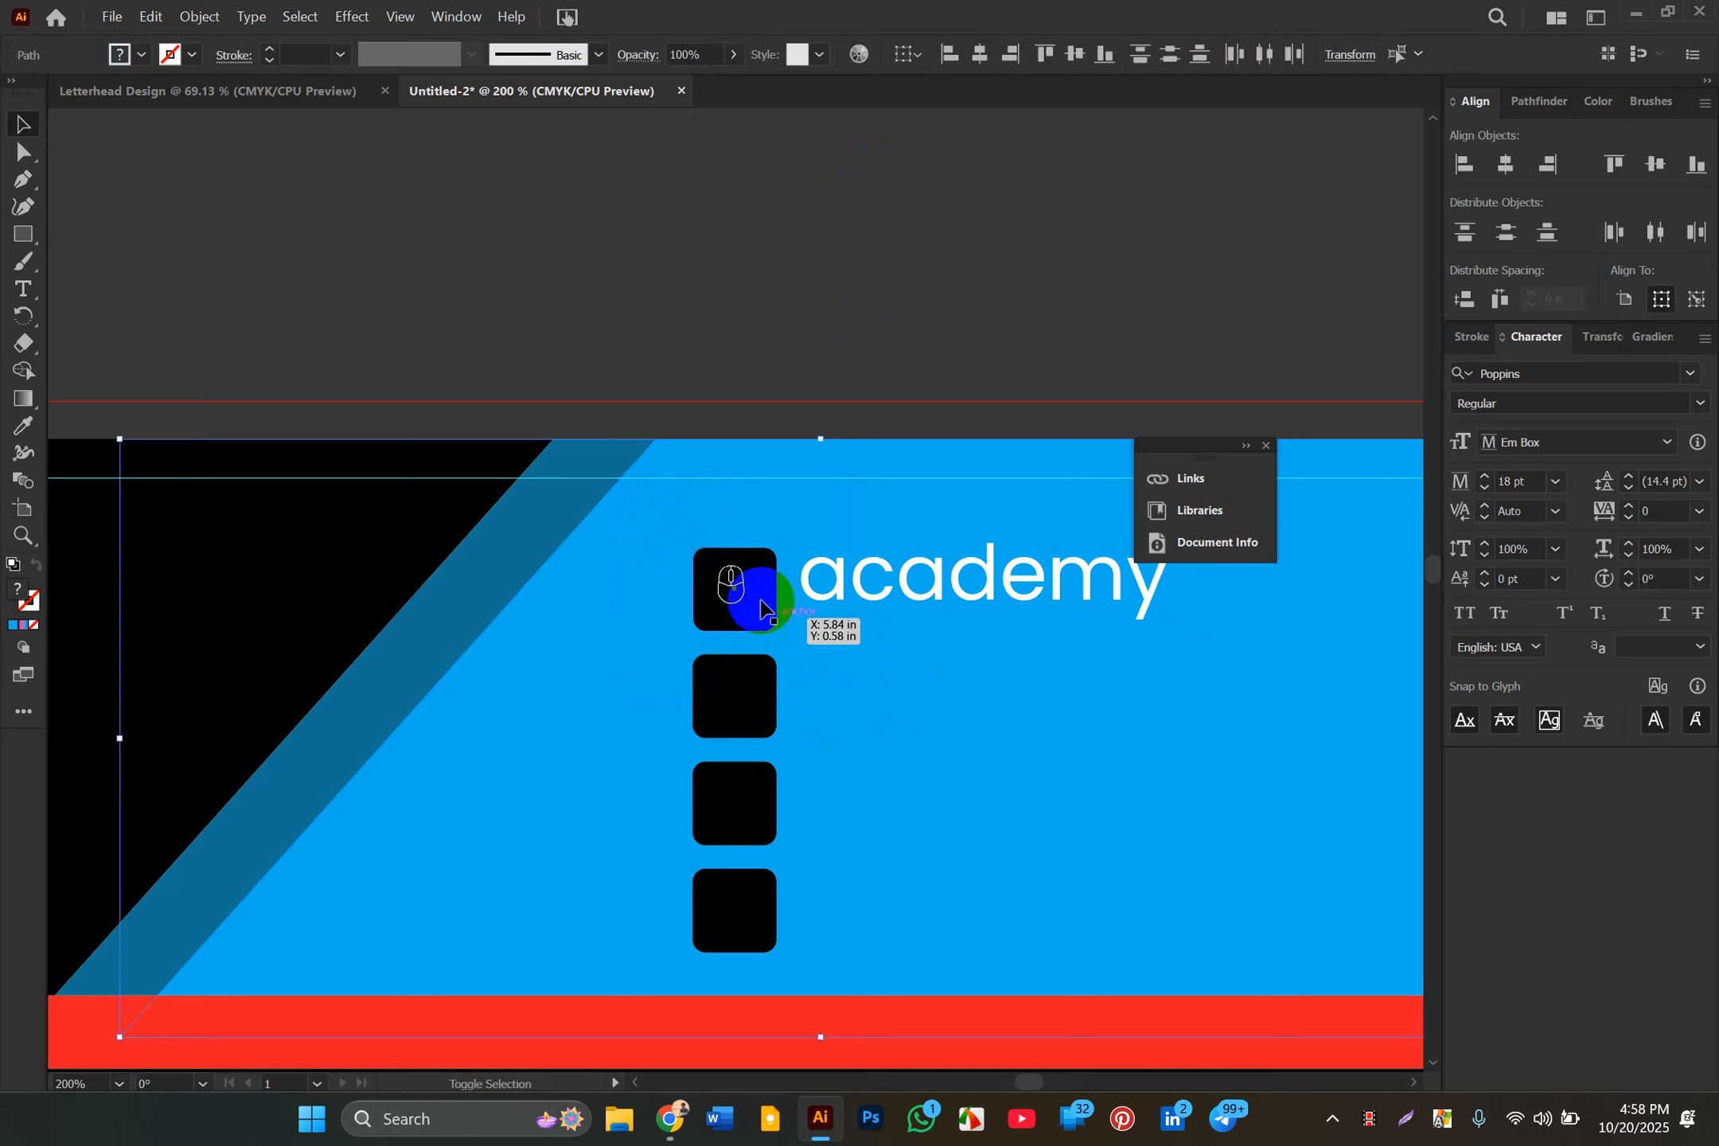
pyautogui.click(774, 617)
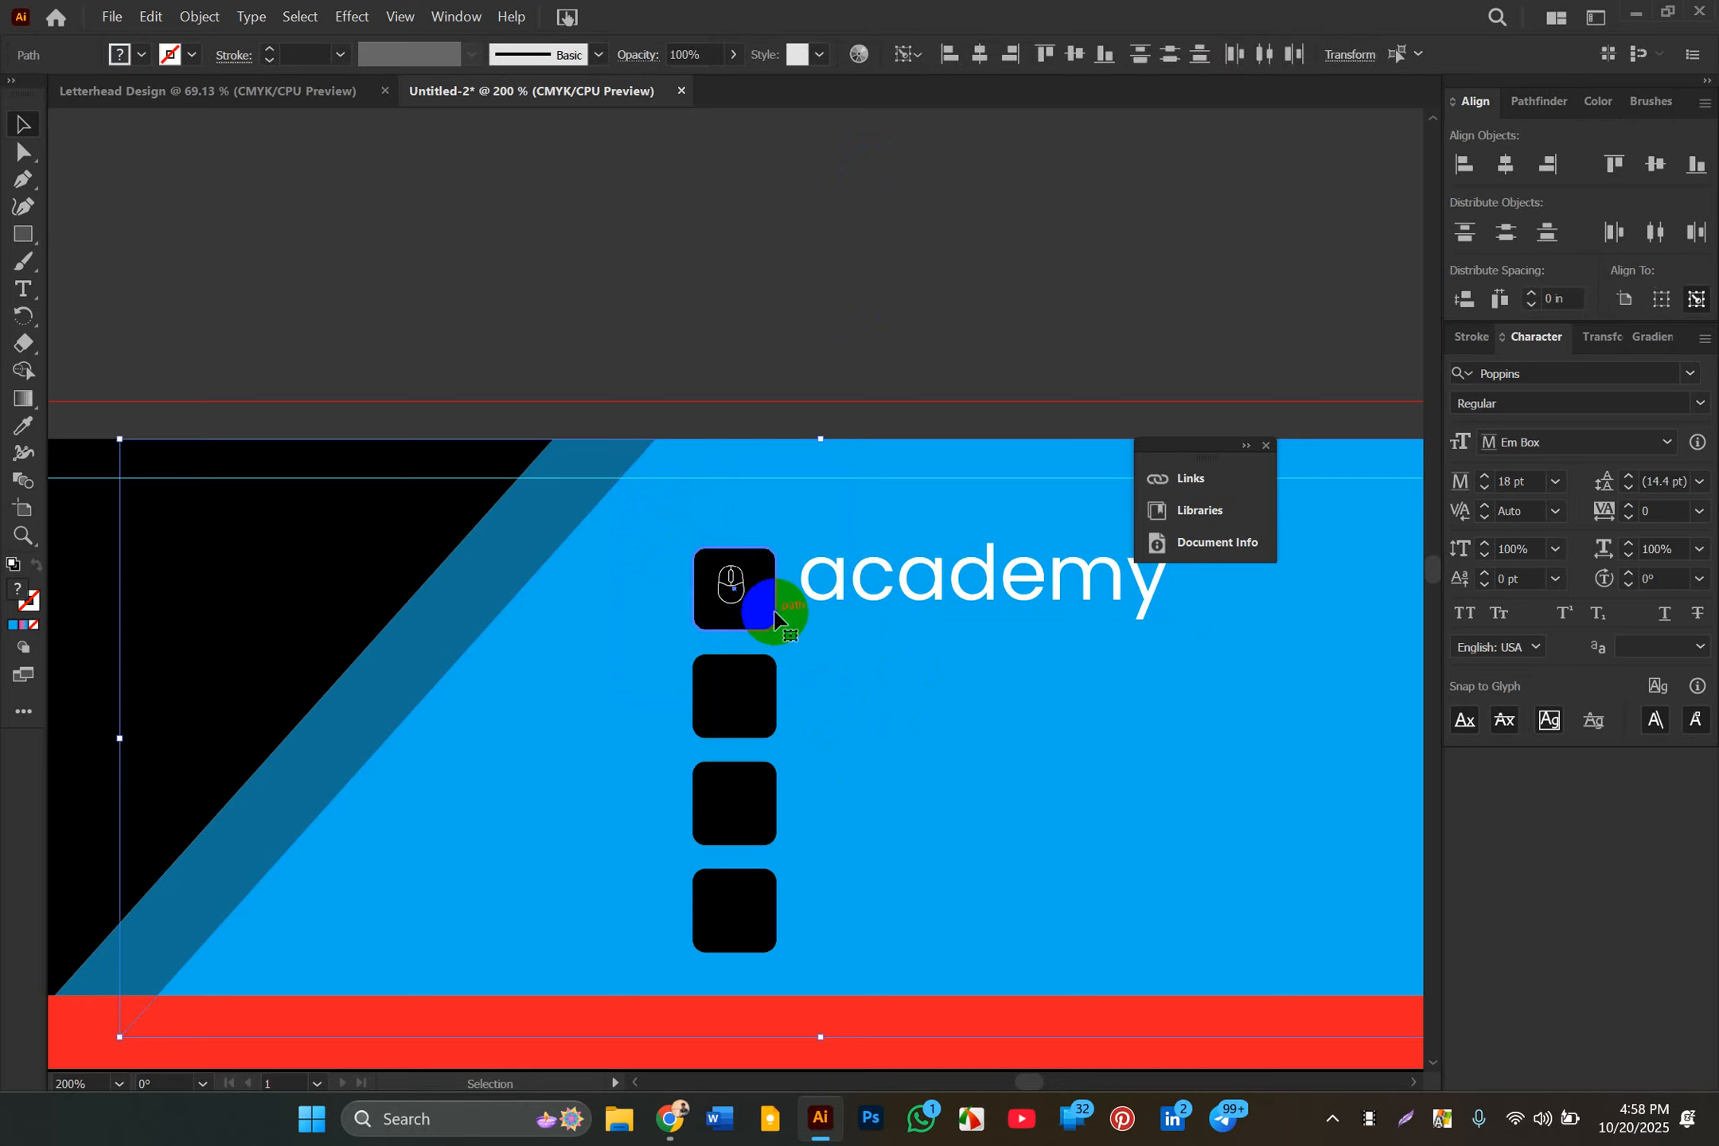
pyautogui.click(731, 585)
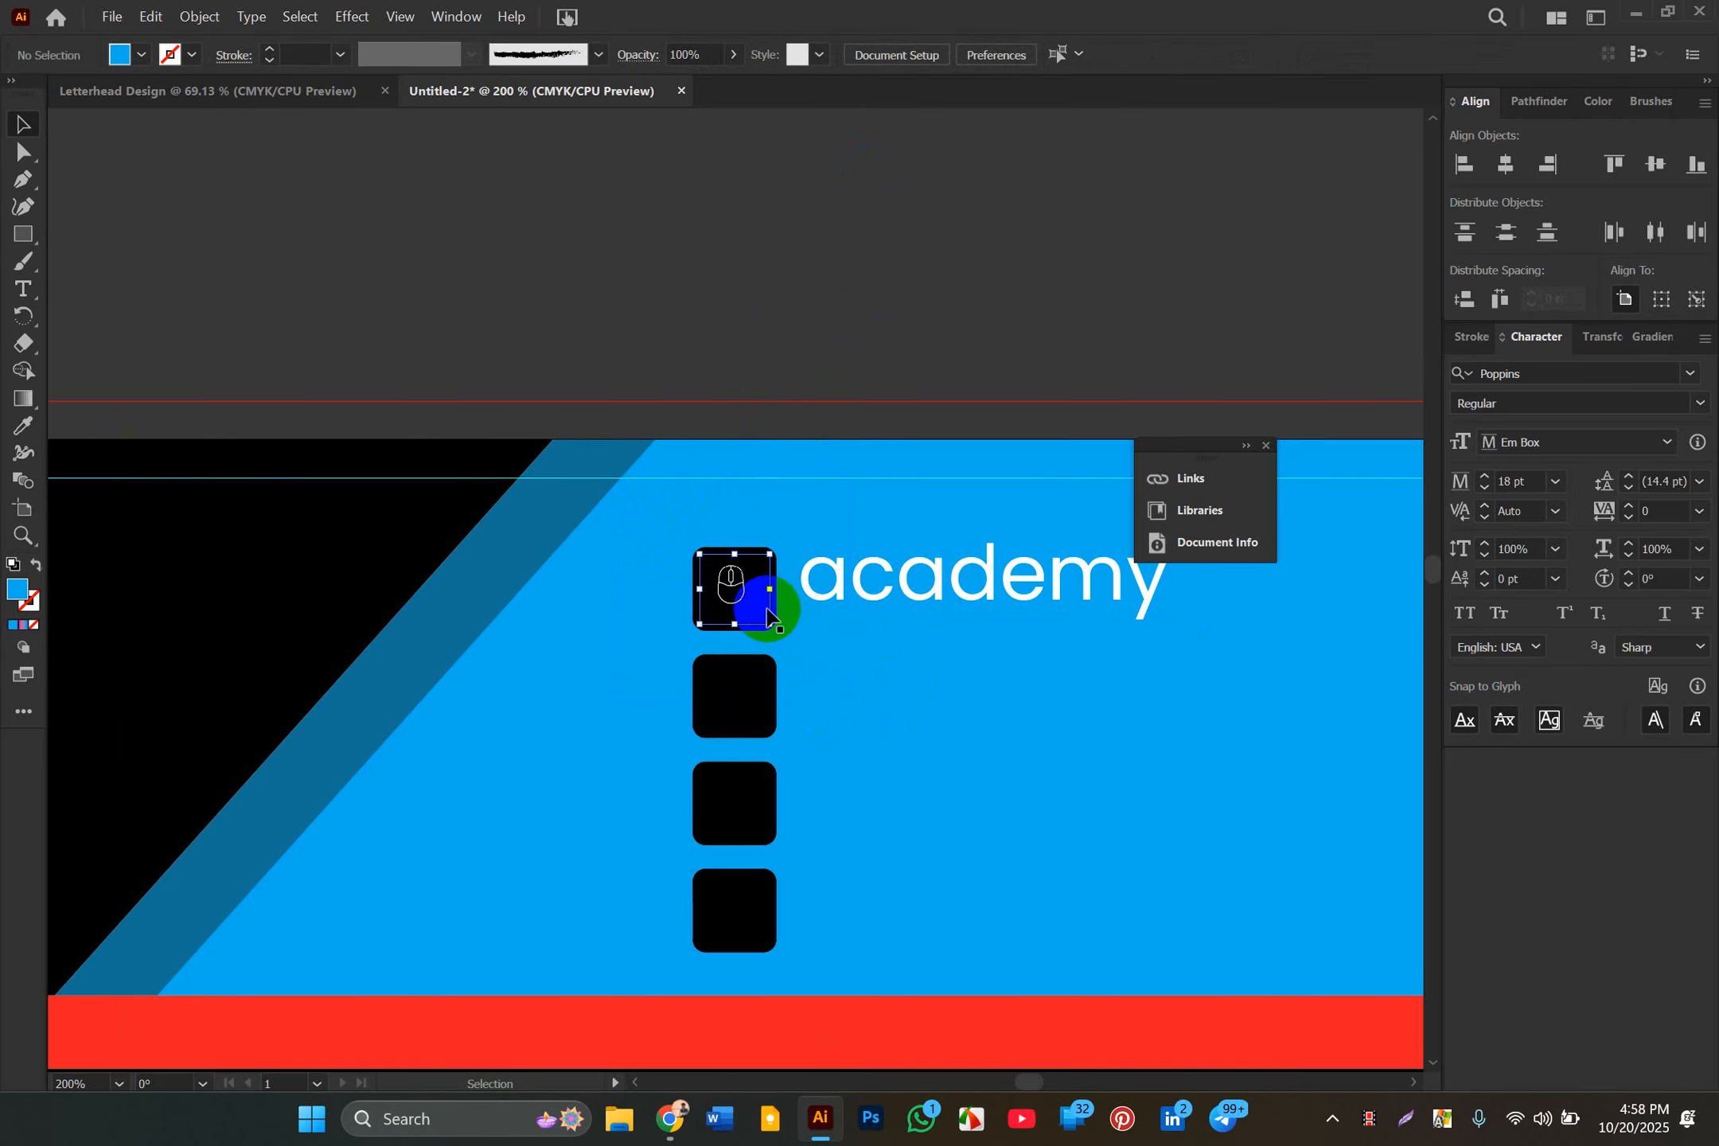
pyautogui.click(780, 615)
pyautogui.click(732, 587)
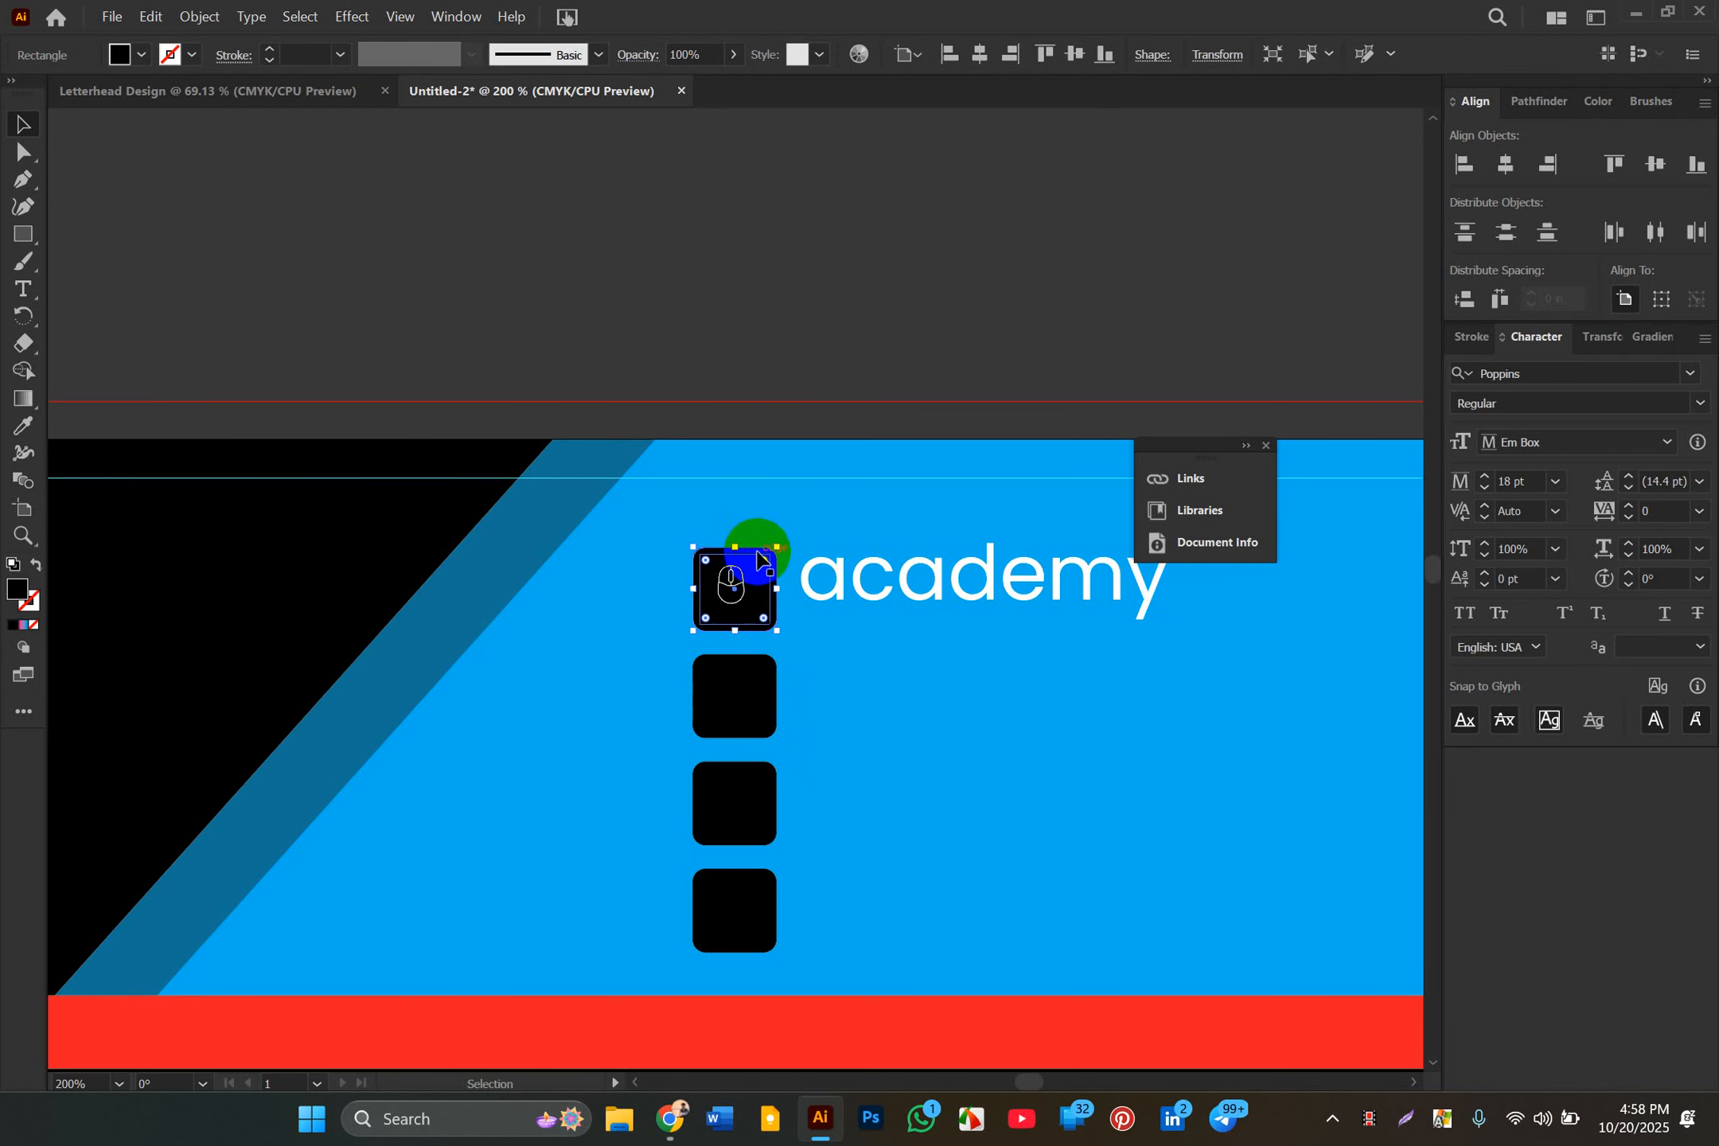
pyautogui.click(980, 53)
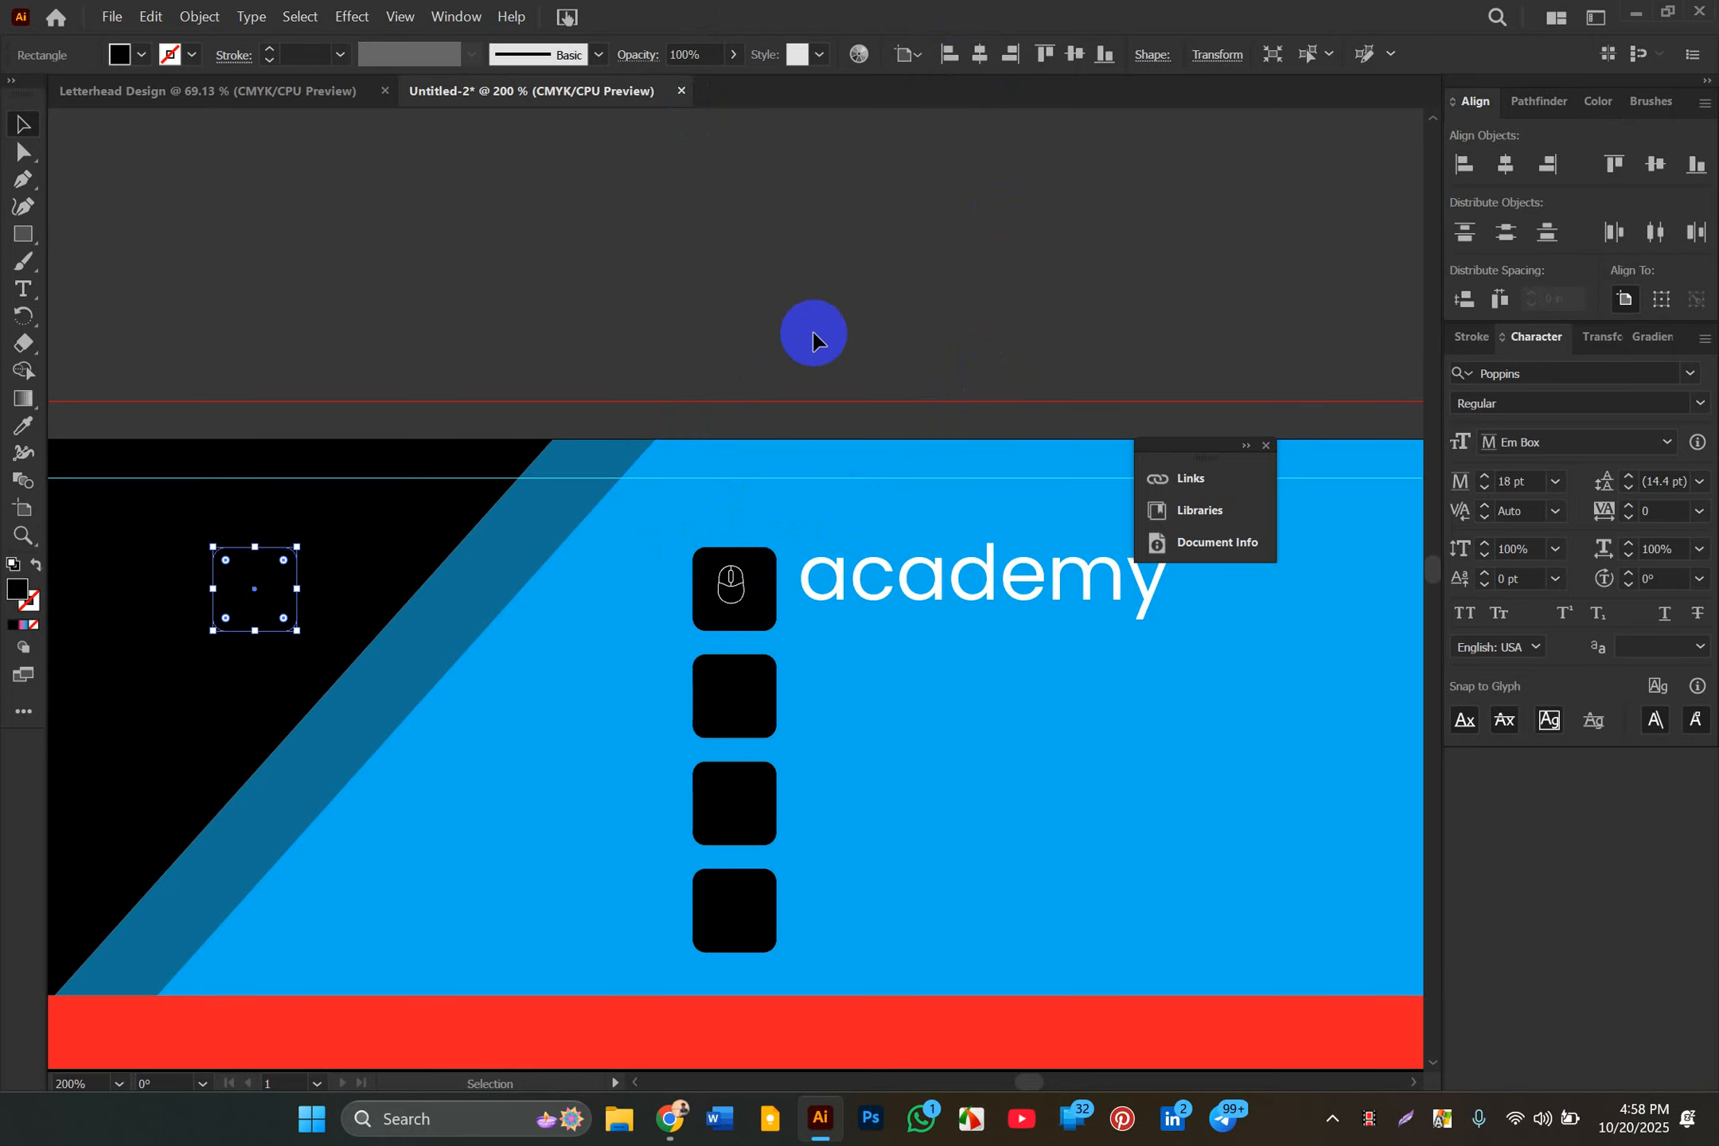
# Step: Move the stray square from the black header area to above the artboard, and undo the move
pyautogui.click(813, 340)
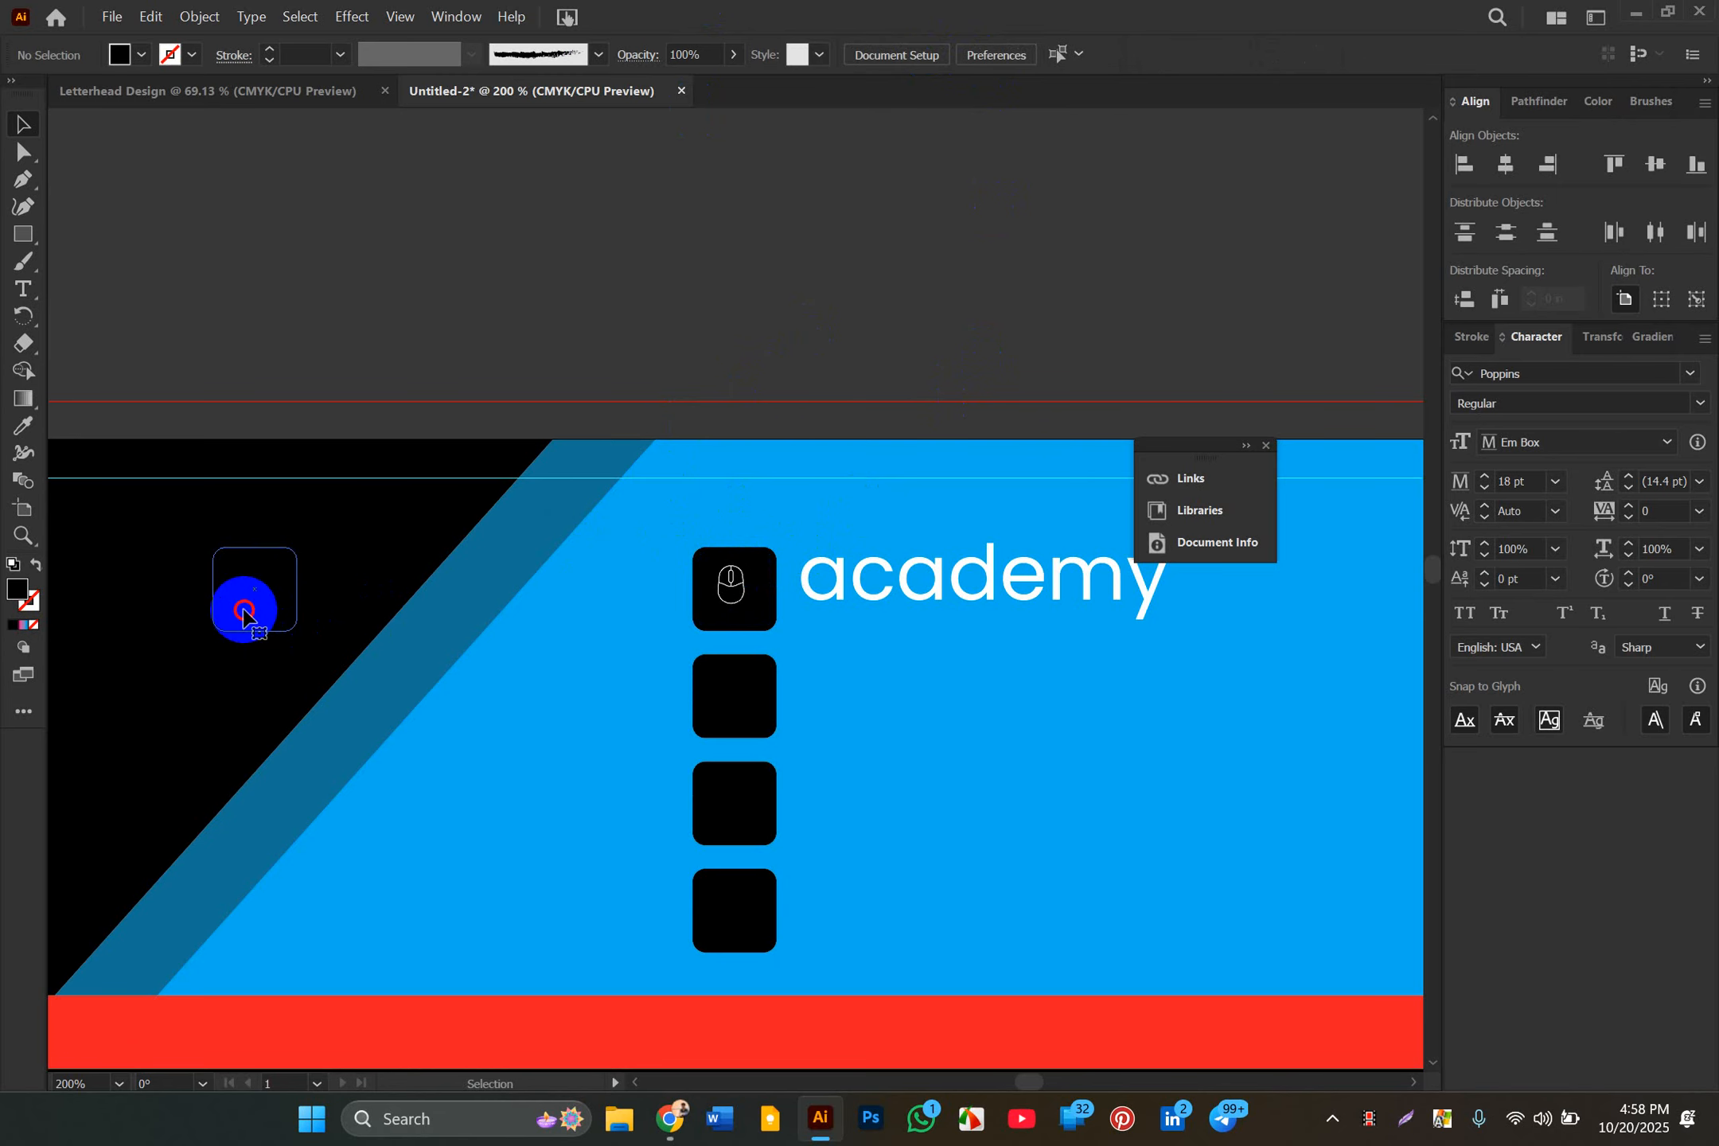
pyautogui.moveTo(244, 611); pyautogui.dragTo(666, 314)
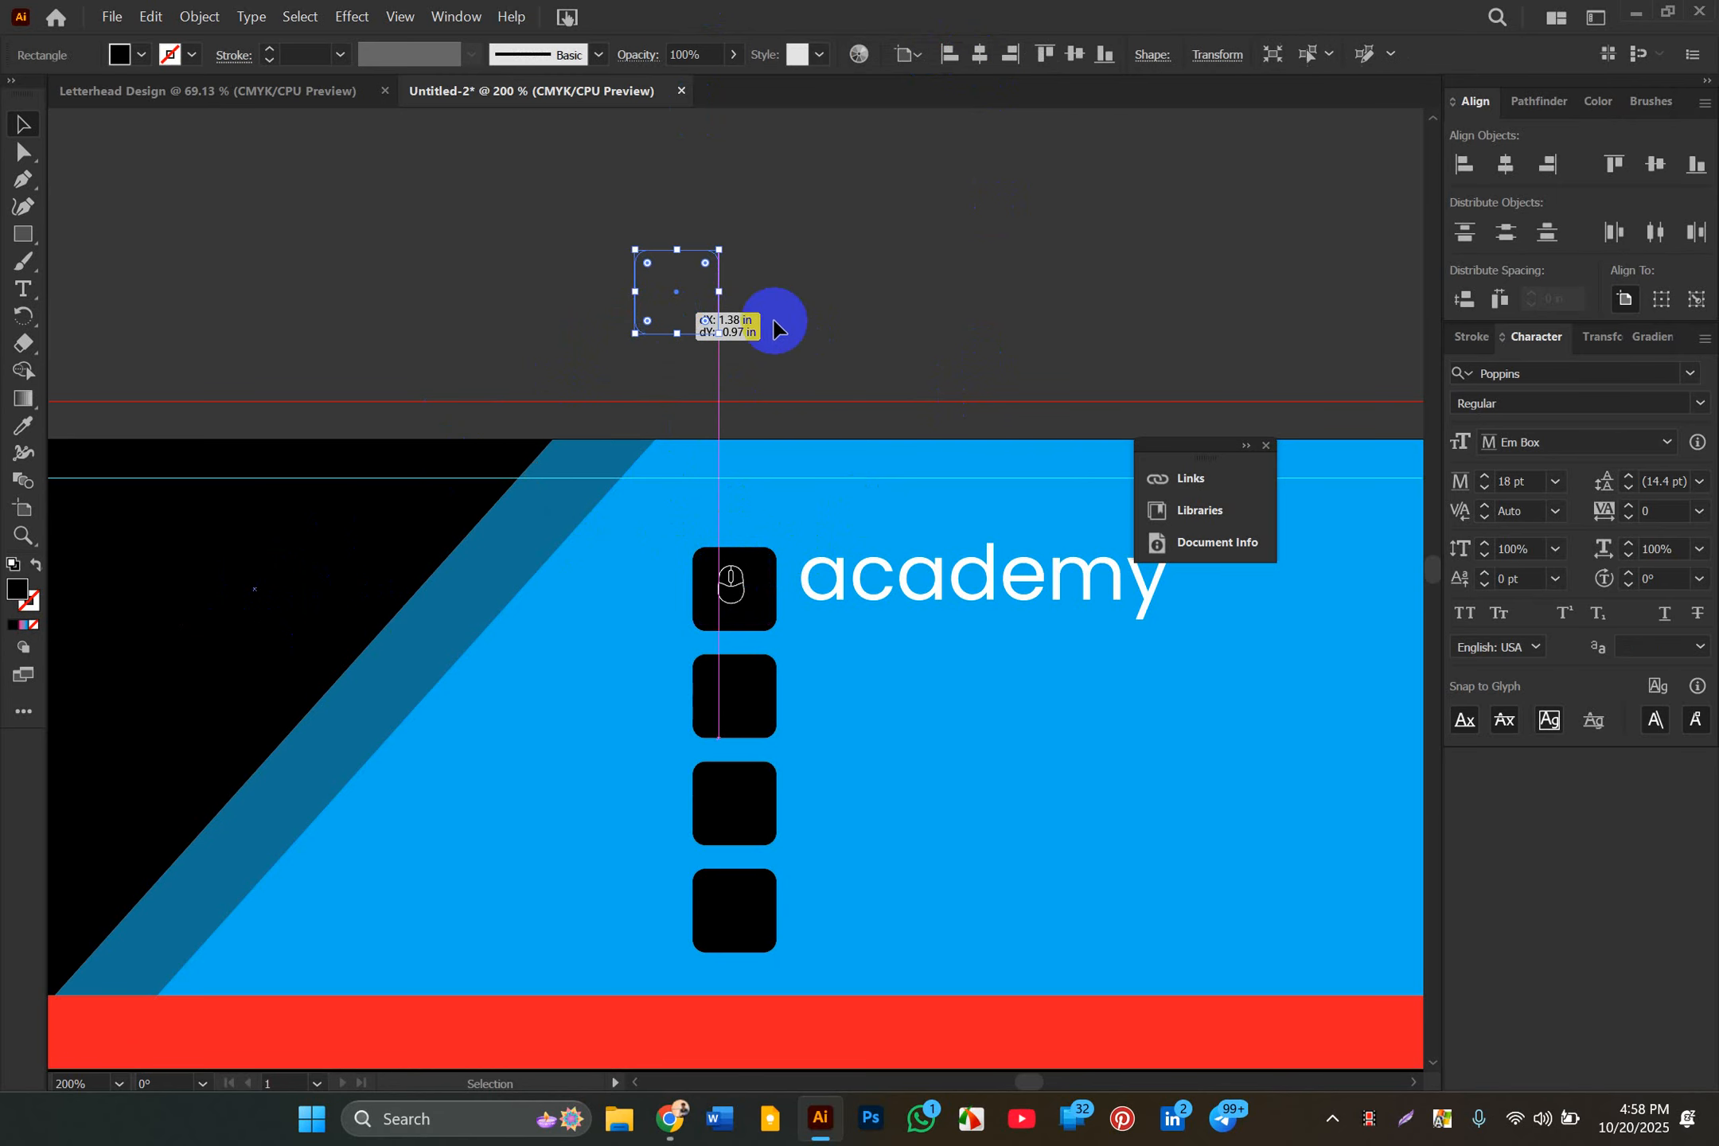
pyautogui.click(911, 279)
pyautogui.hotkey('ctrl', 'z')
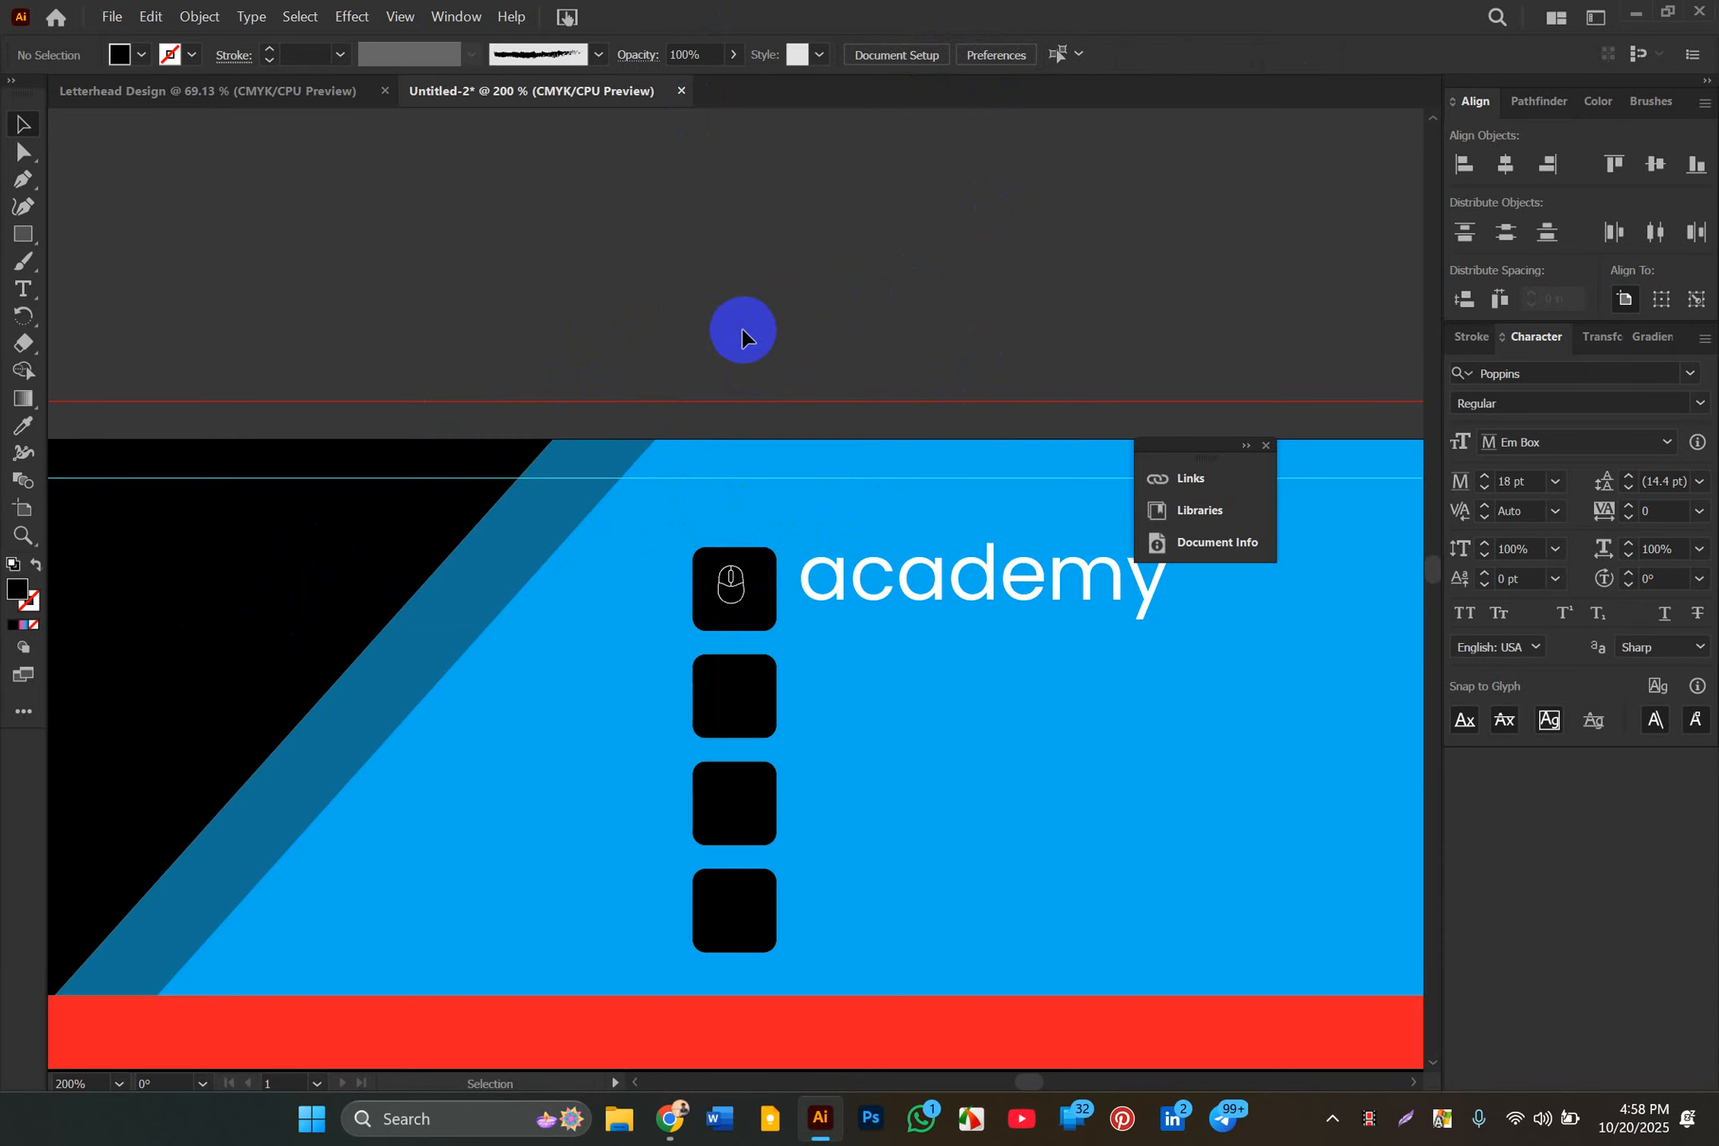
# Step: Duplicate the academy text beside the header squares and place the copy next to the second black square
pyautogui.scroll(-2, 798, 720)
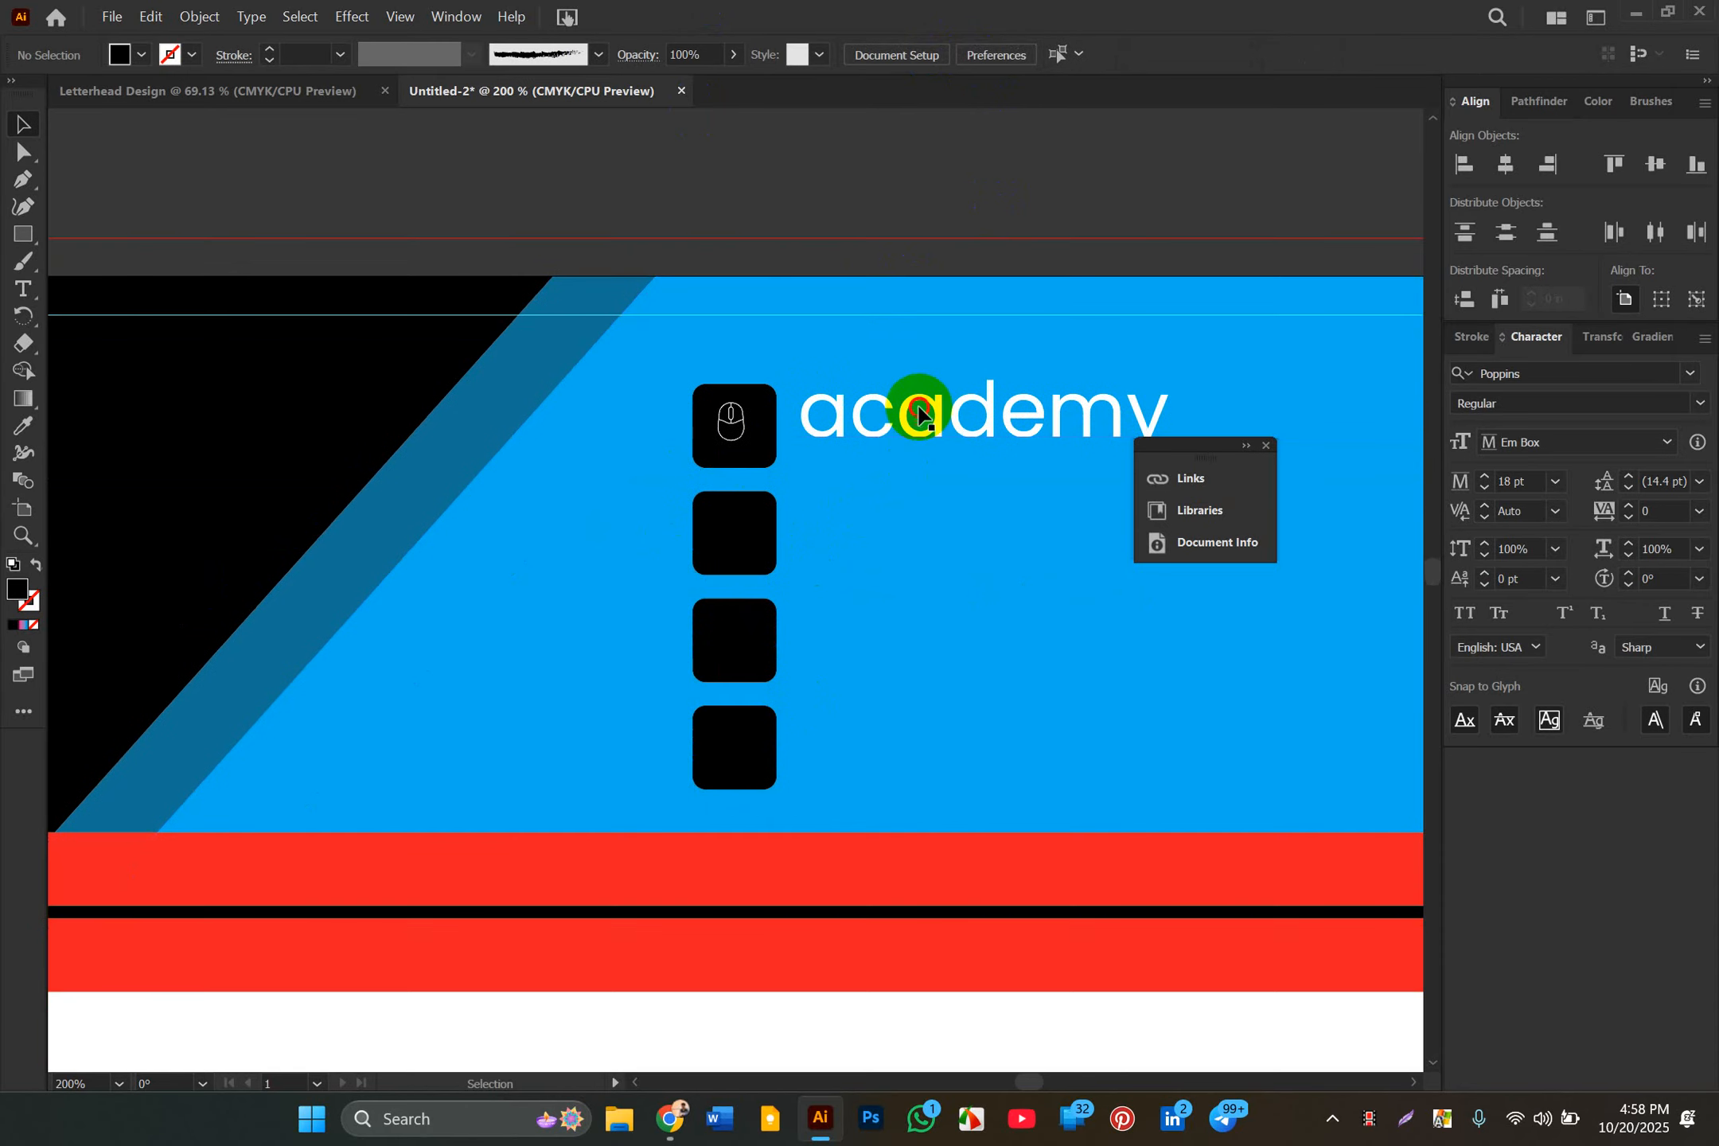
pyautogui.click(877, 425)
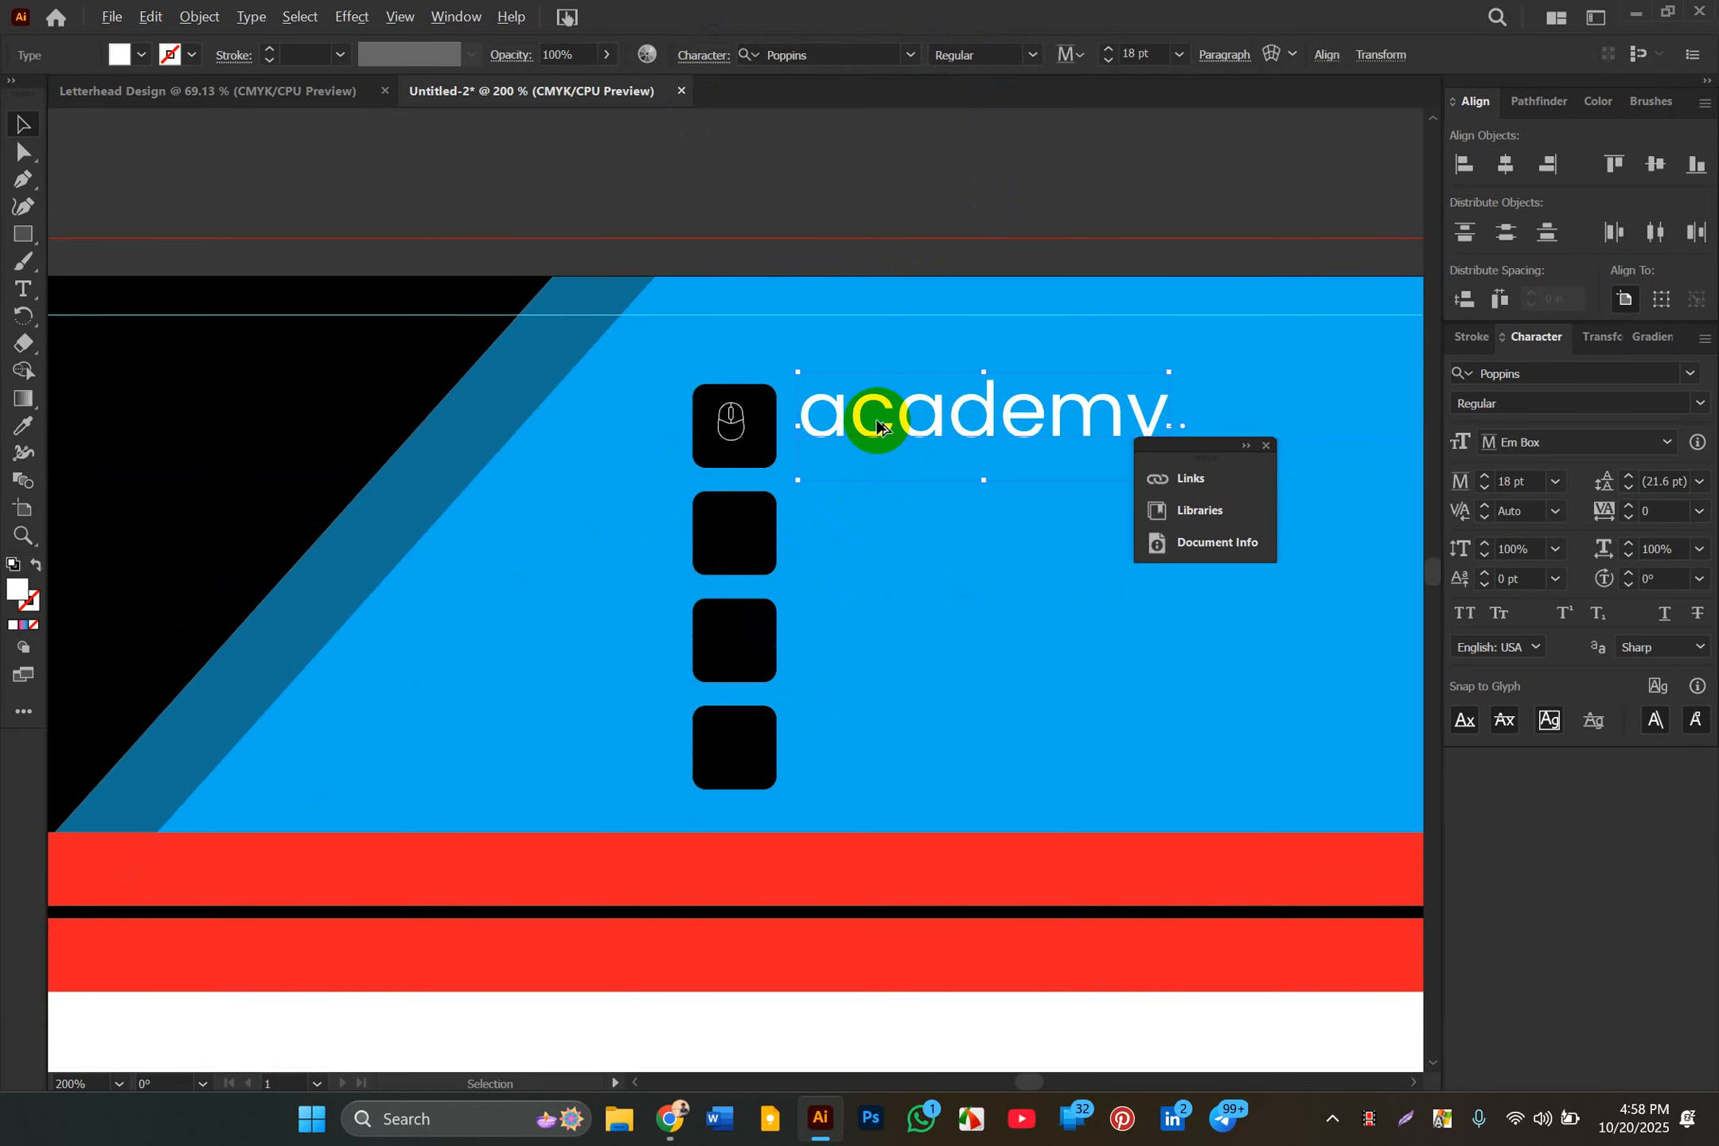
pyautogui.moveTo(877, 425); pyautogui.dragTo(847, 530)
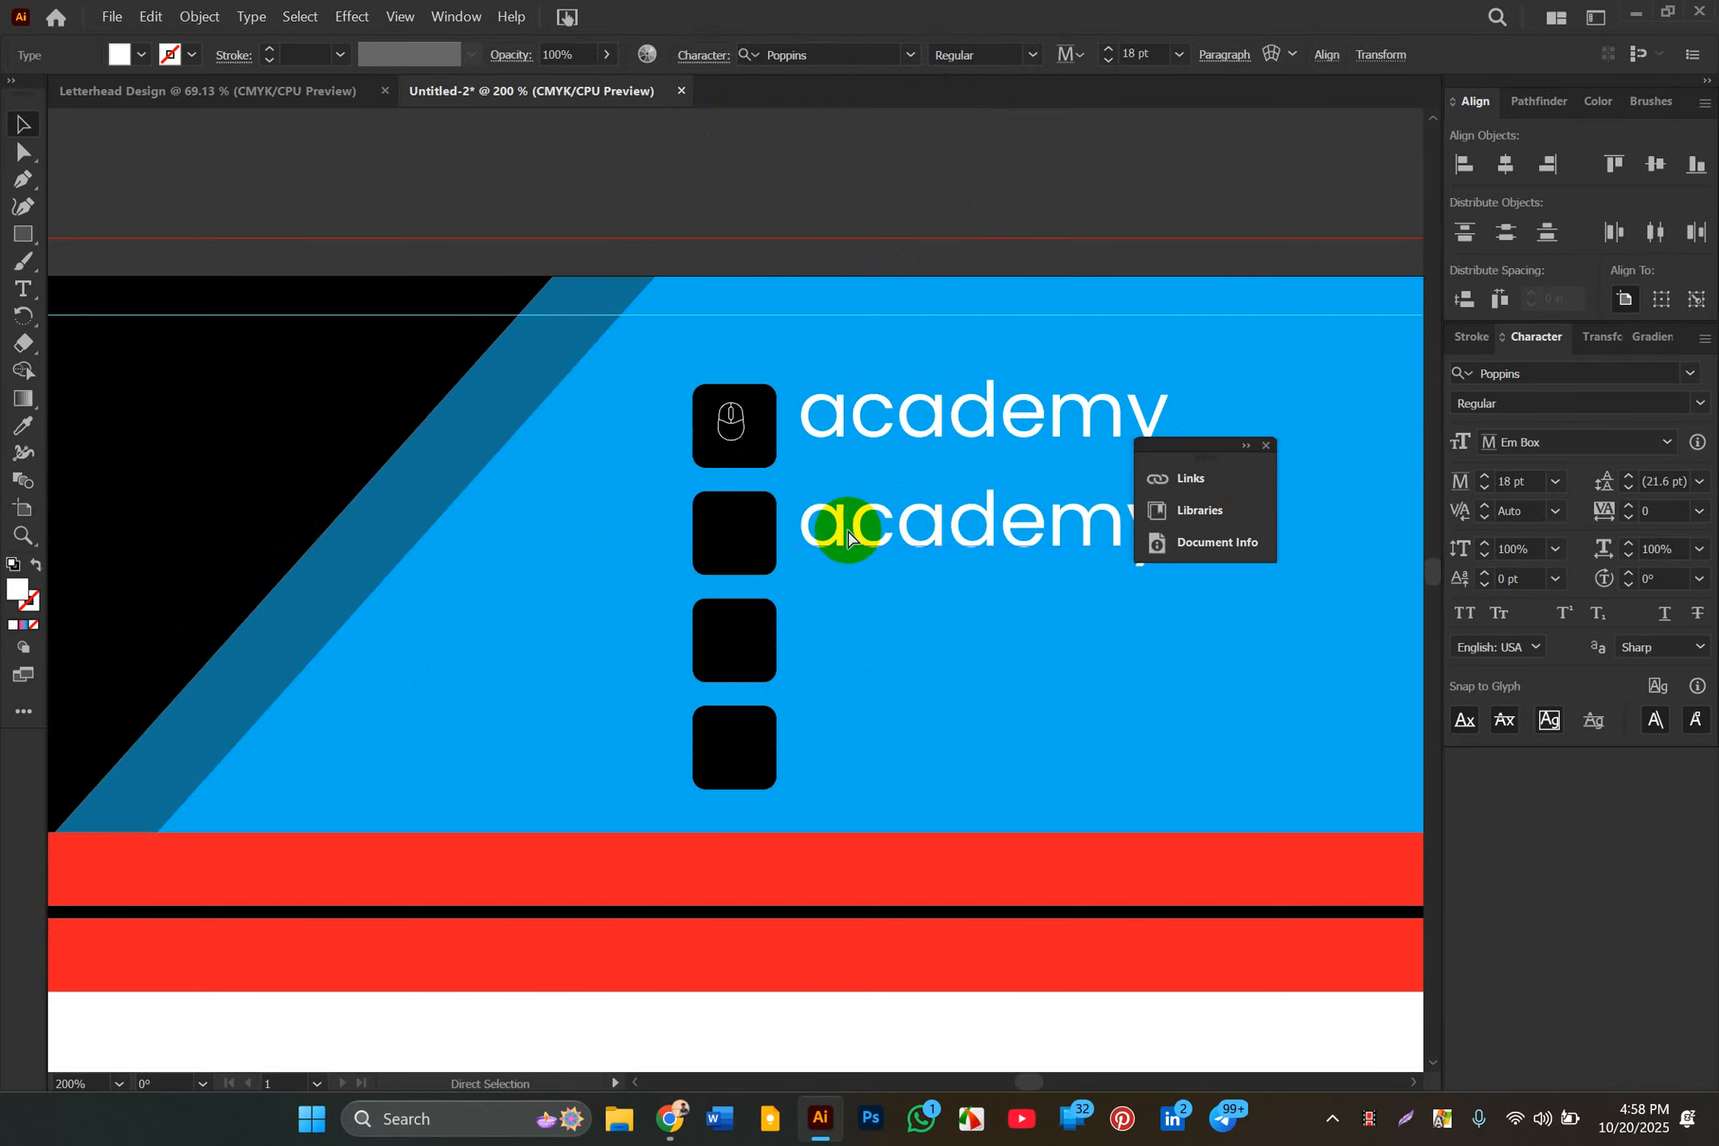
# Step: Repeat the academy text copy beside the third and fourth black squares, and replace the second line with a placeholder phone number
pyautogui.hotkey('ctrl', 'd')
pyautogui.hotkey('ctrl', 'd')
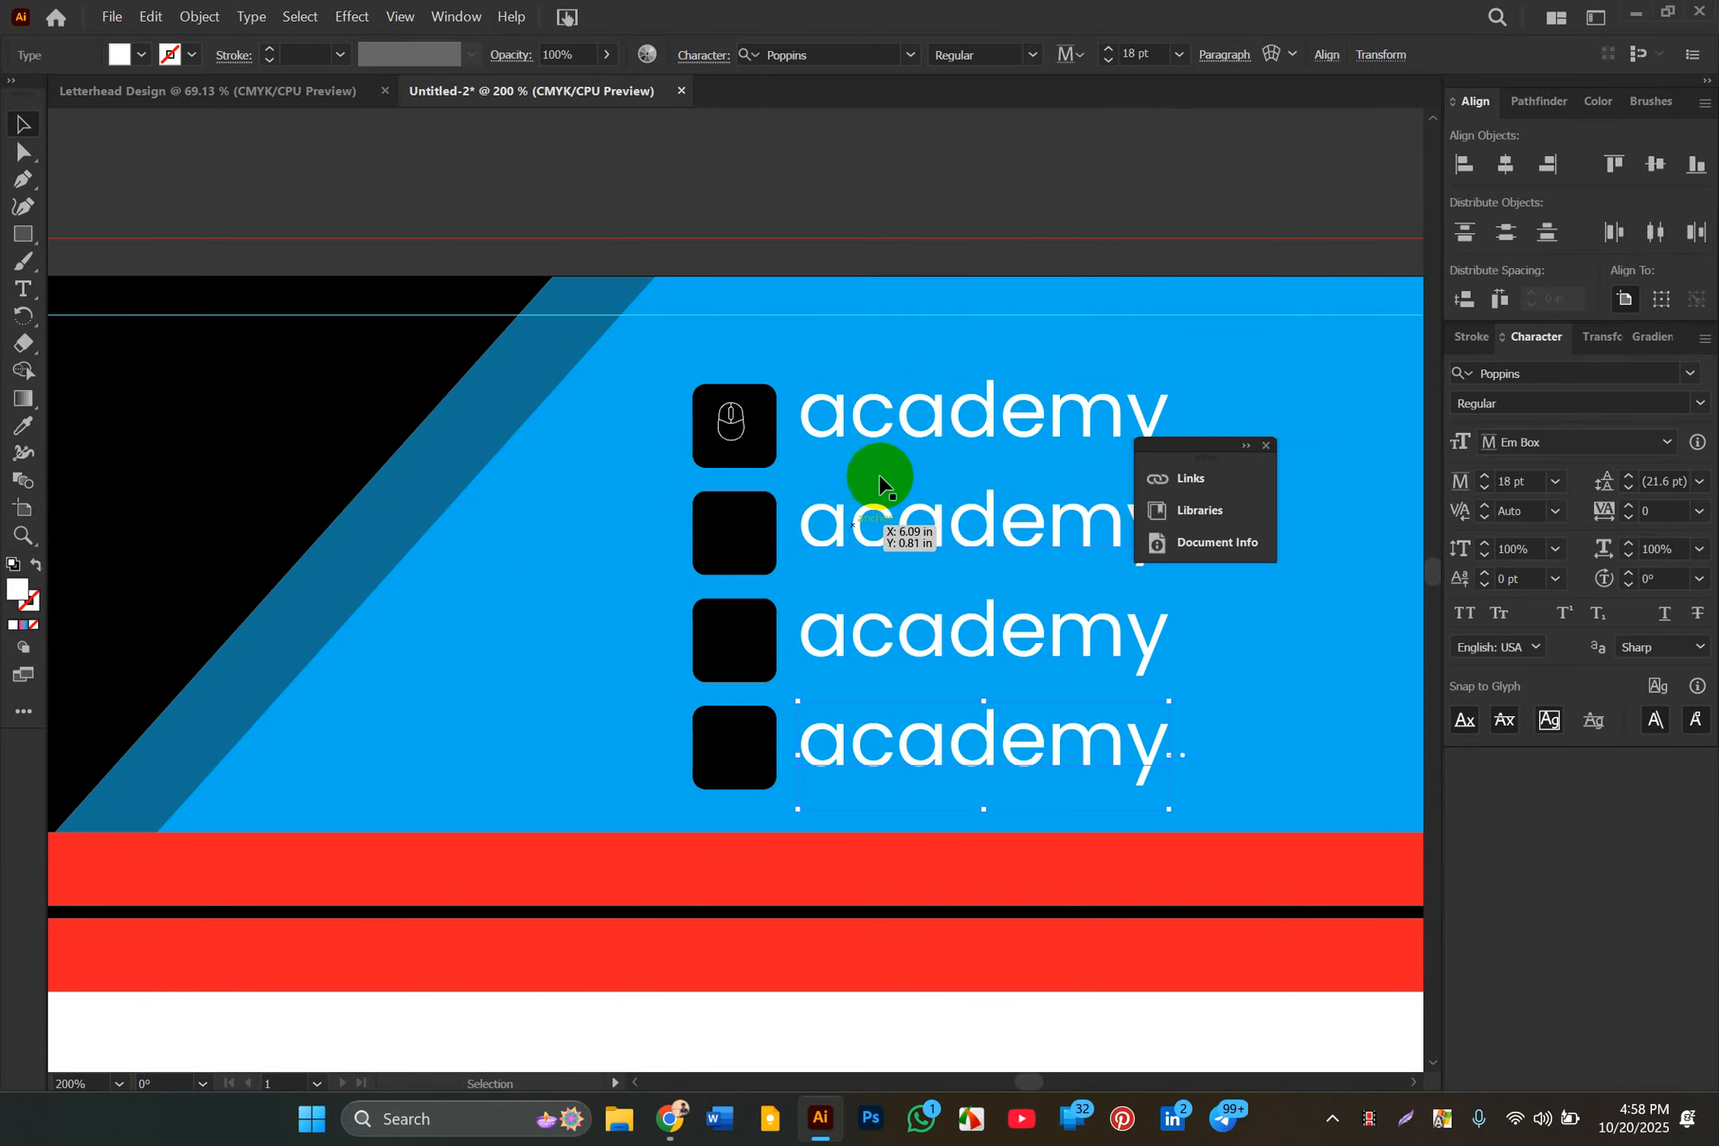
pyautogui.doubleClick(913, 549)
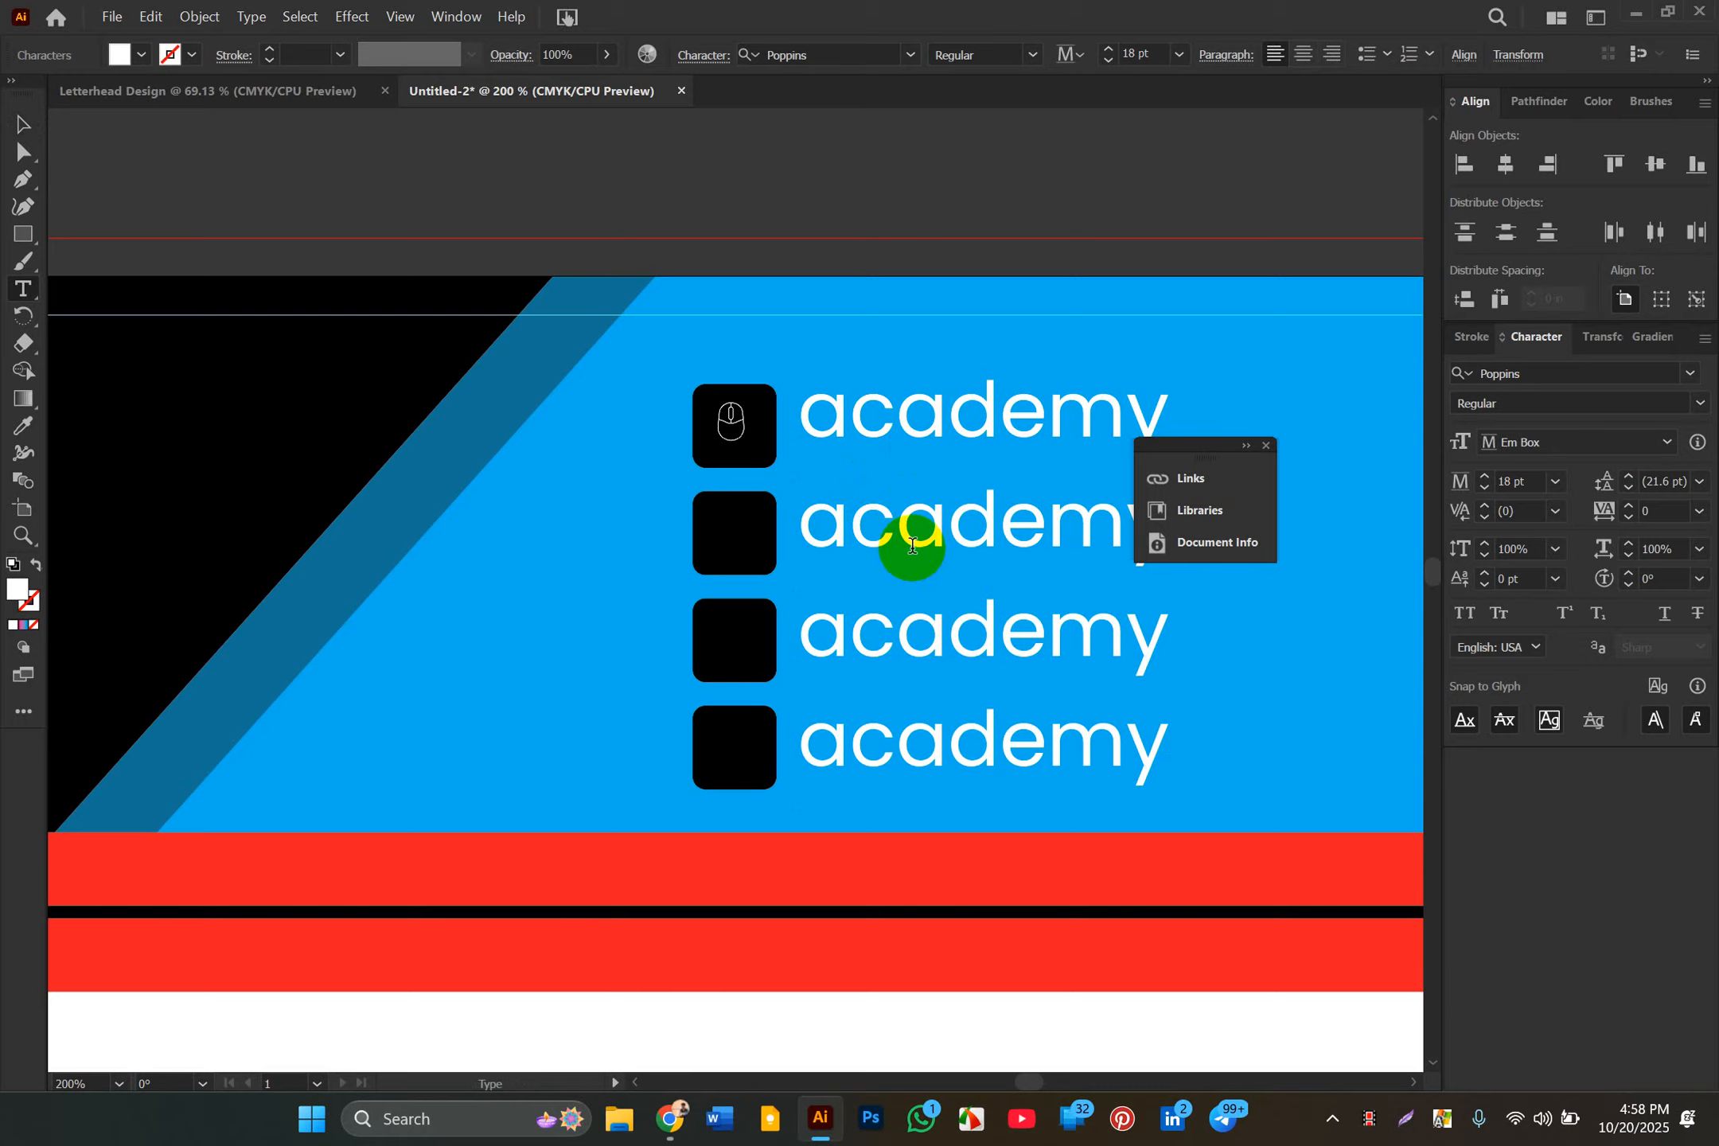
pyautogui.doubleClick(913, 547)
pyautogui.write('000')
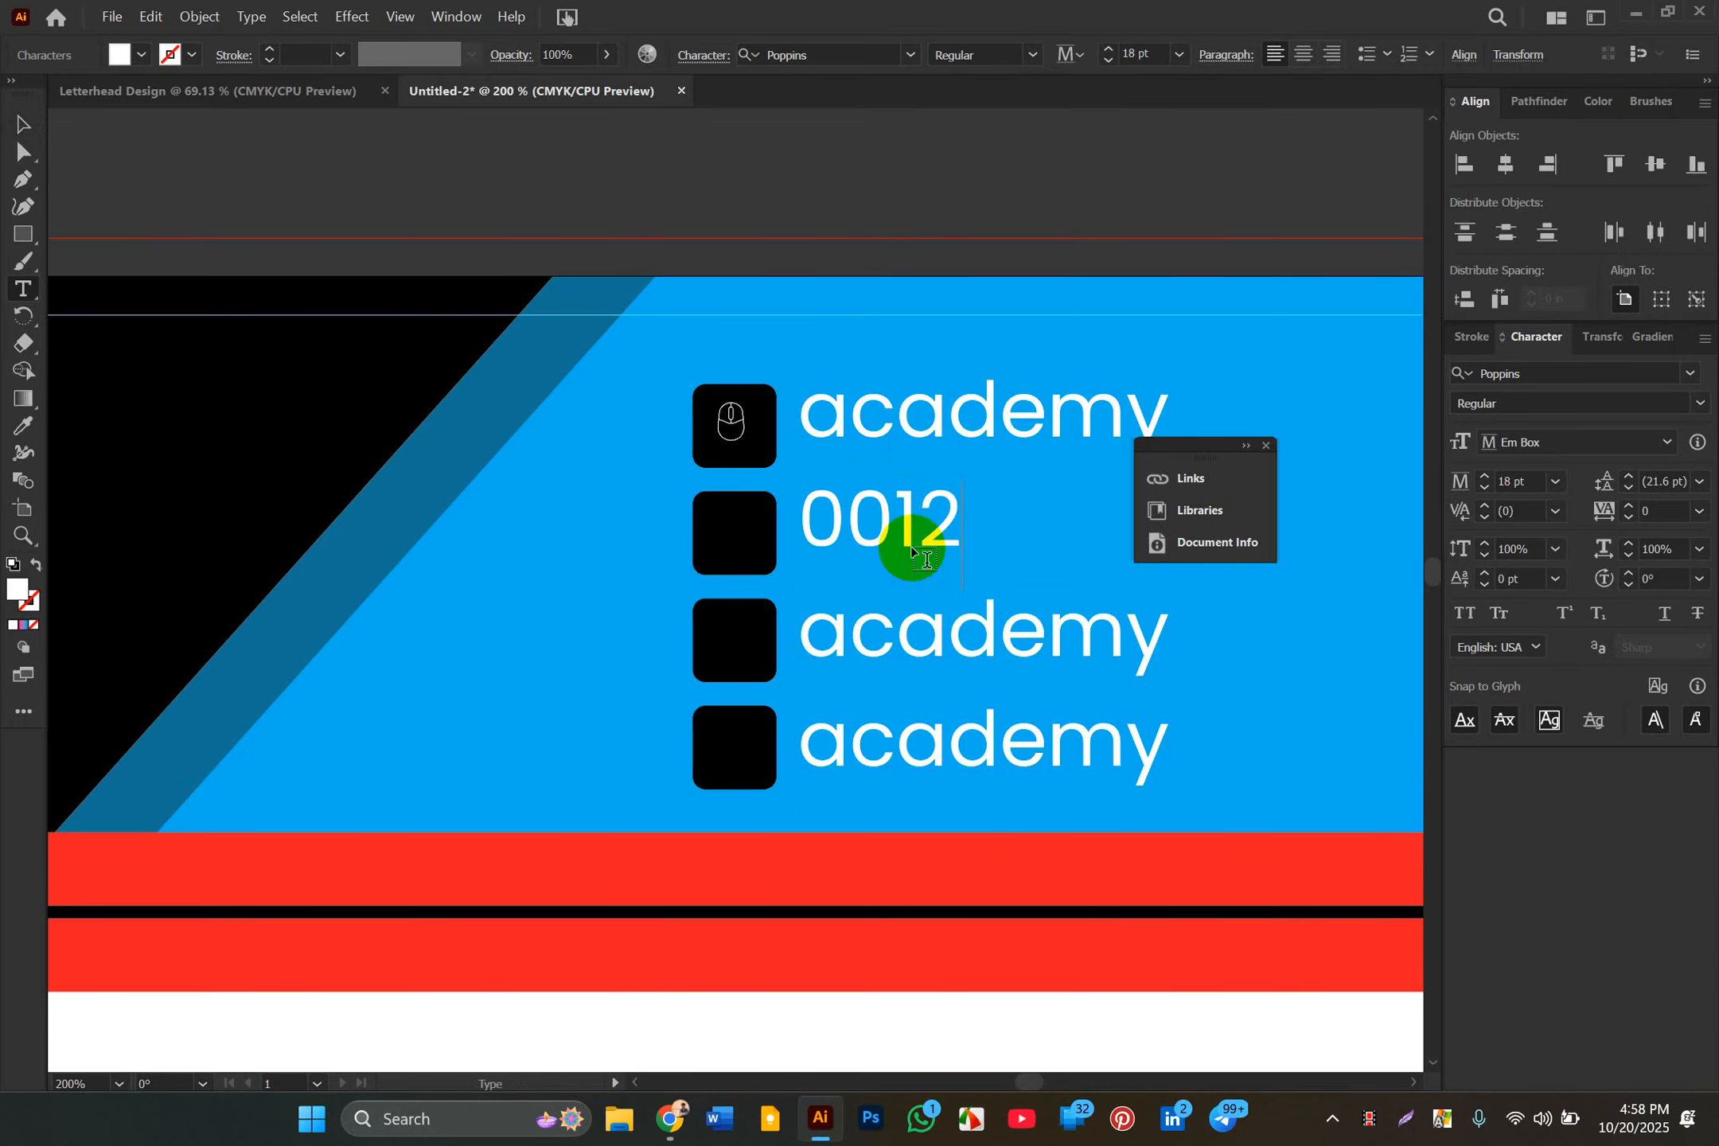
pyautogui.write('23456')
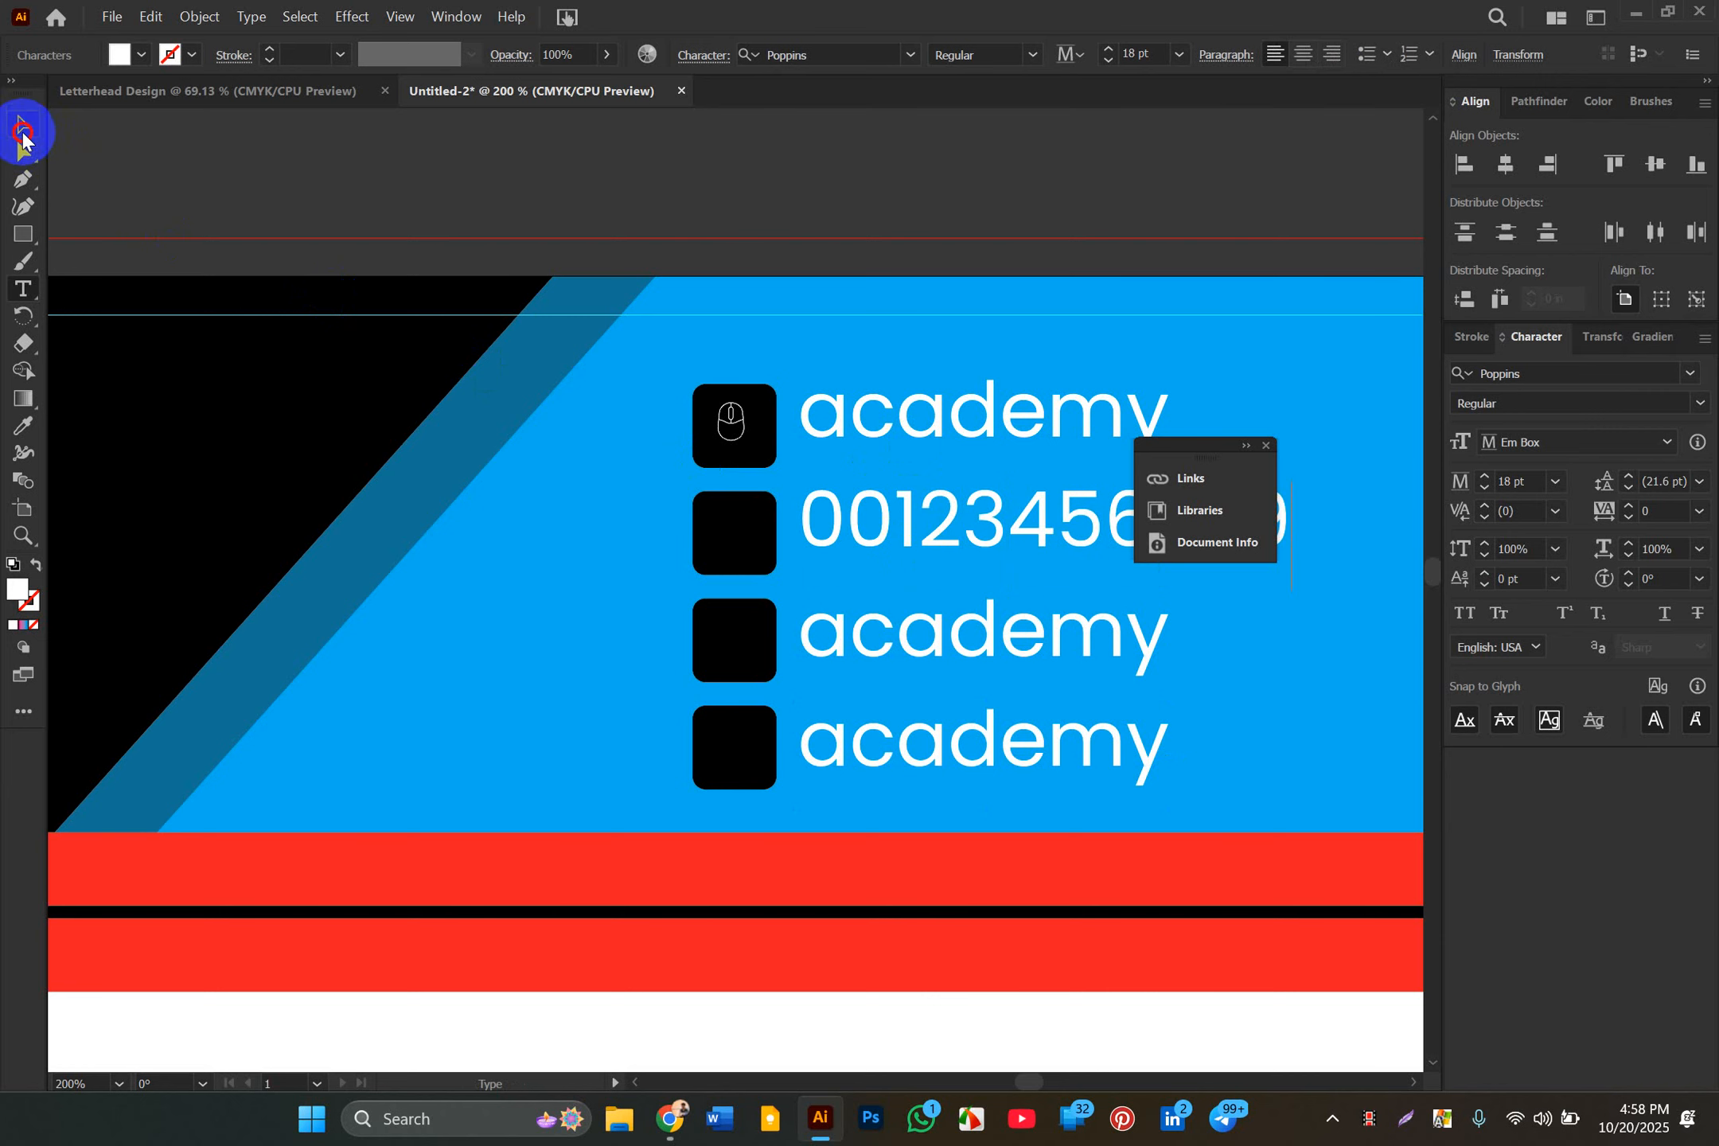
pyautogui.click(22, 124)
# Step: Replace the academy text beside the third black square with the same placeholder phone number
pyautogui.doubleClick(985, 646)
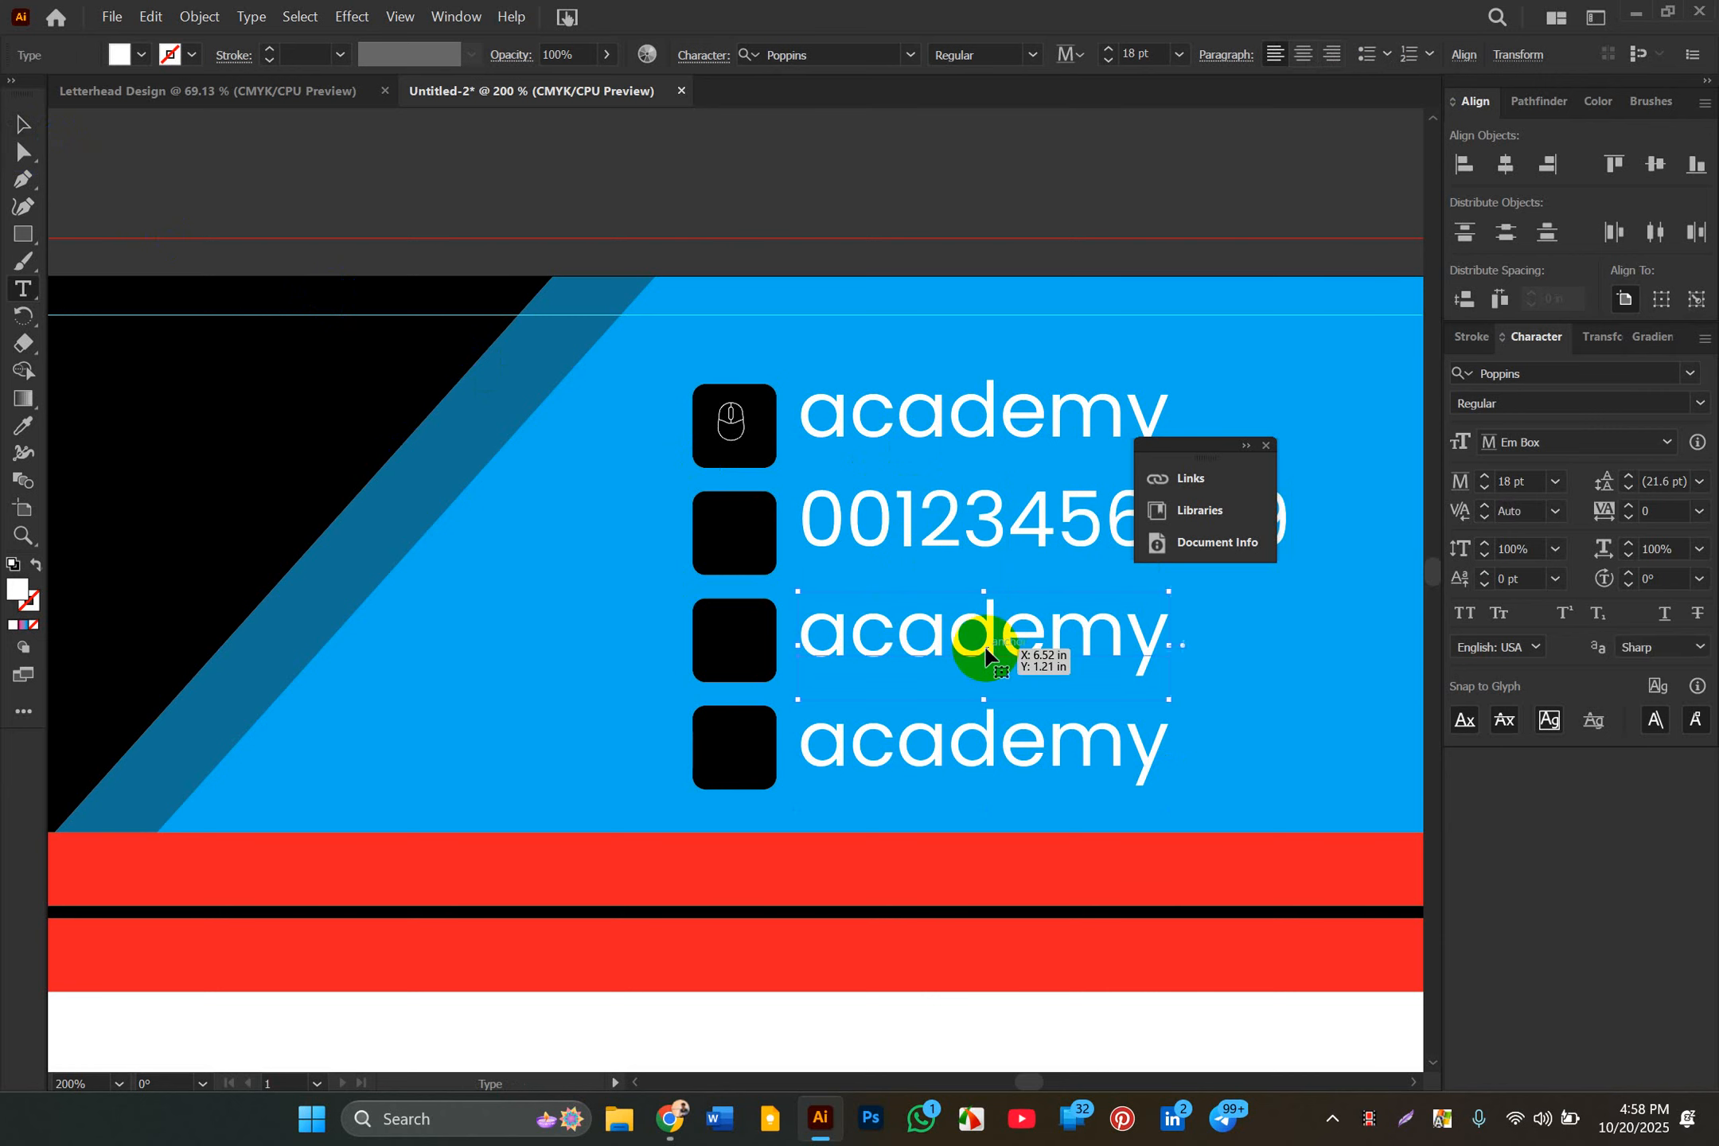
pyautogui.doubleClick(985, 646)
pyautogui.write('0')
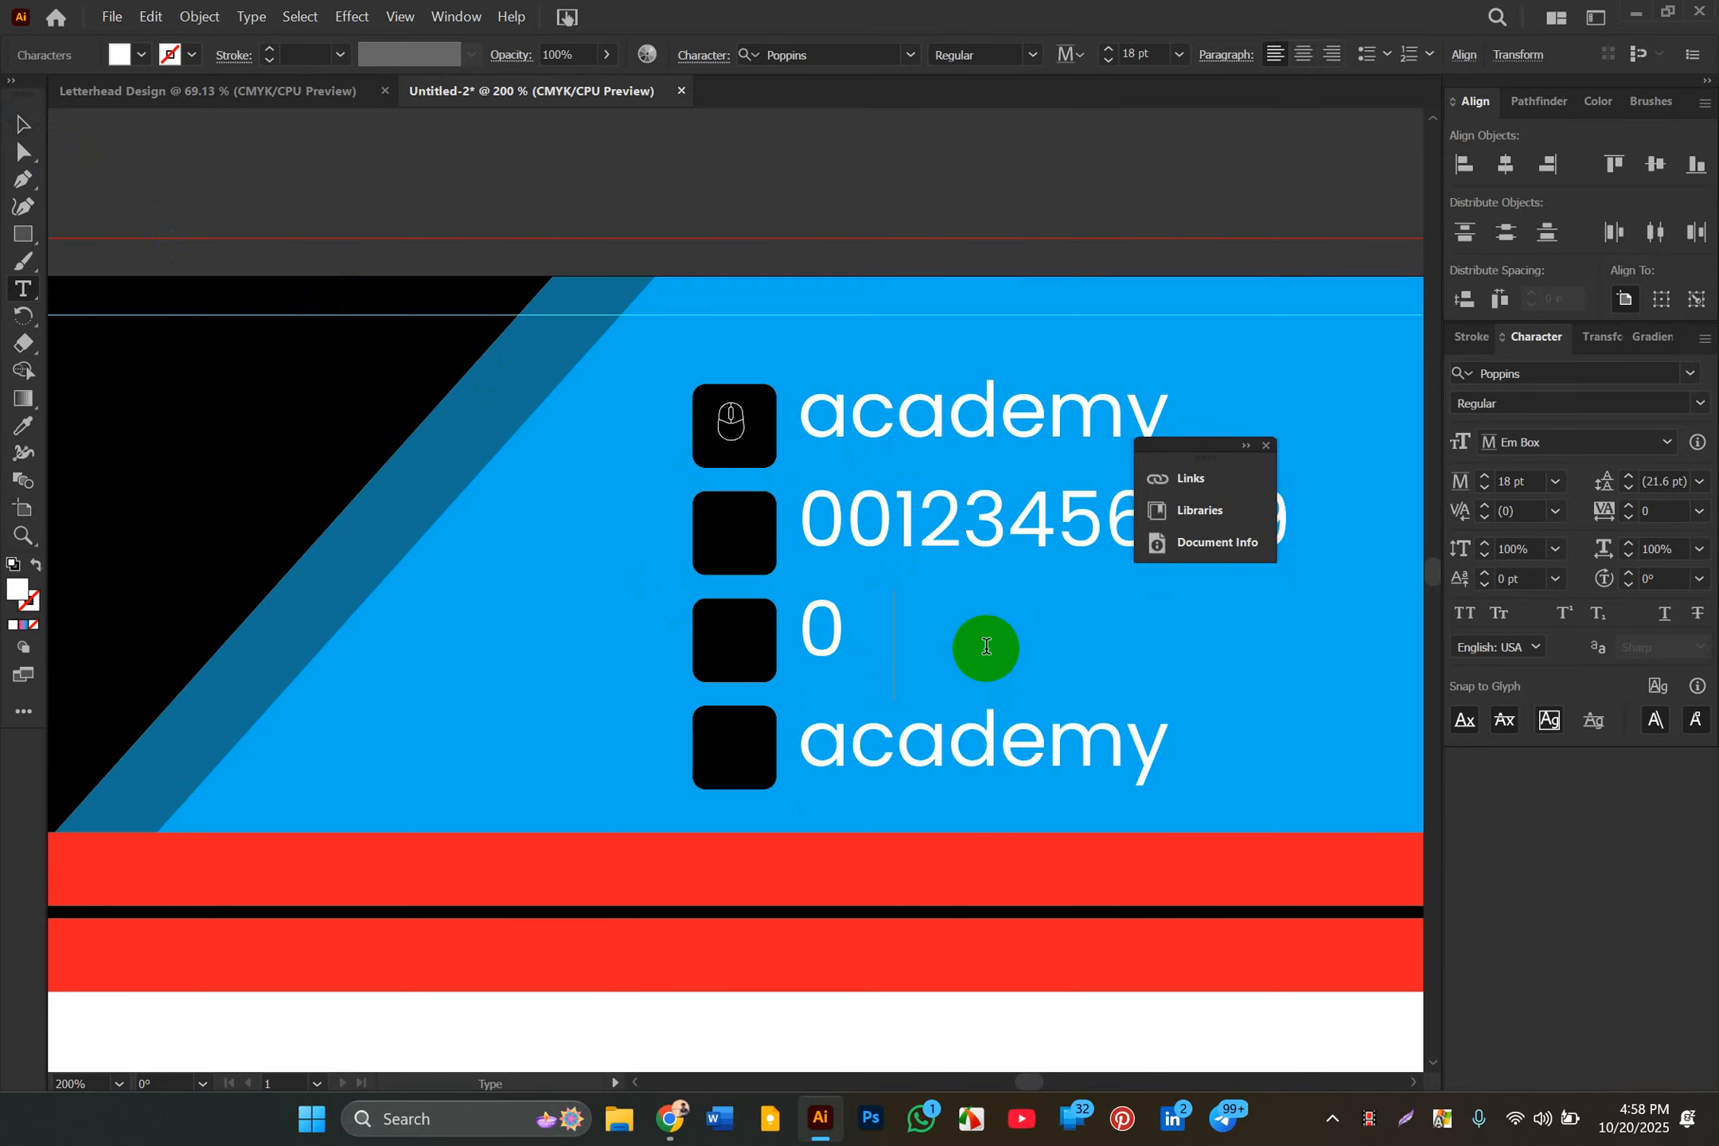
pyautogui.write('01234')
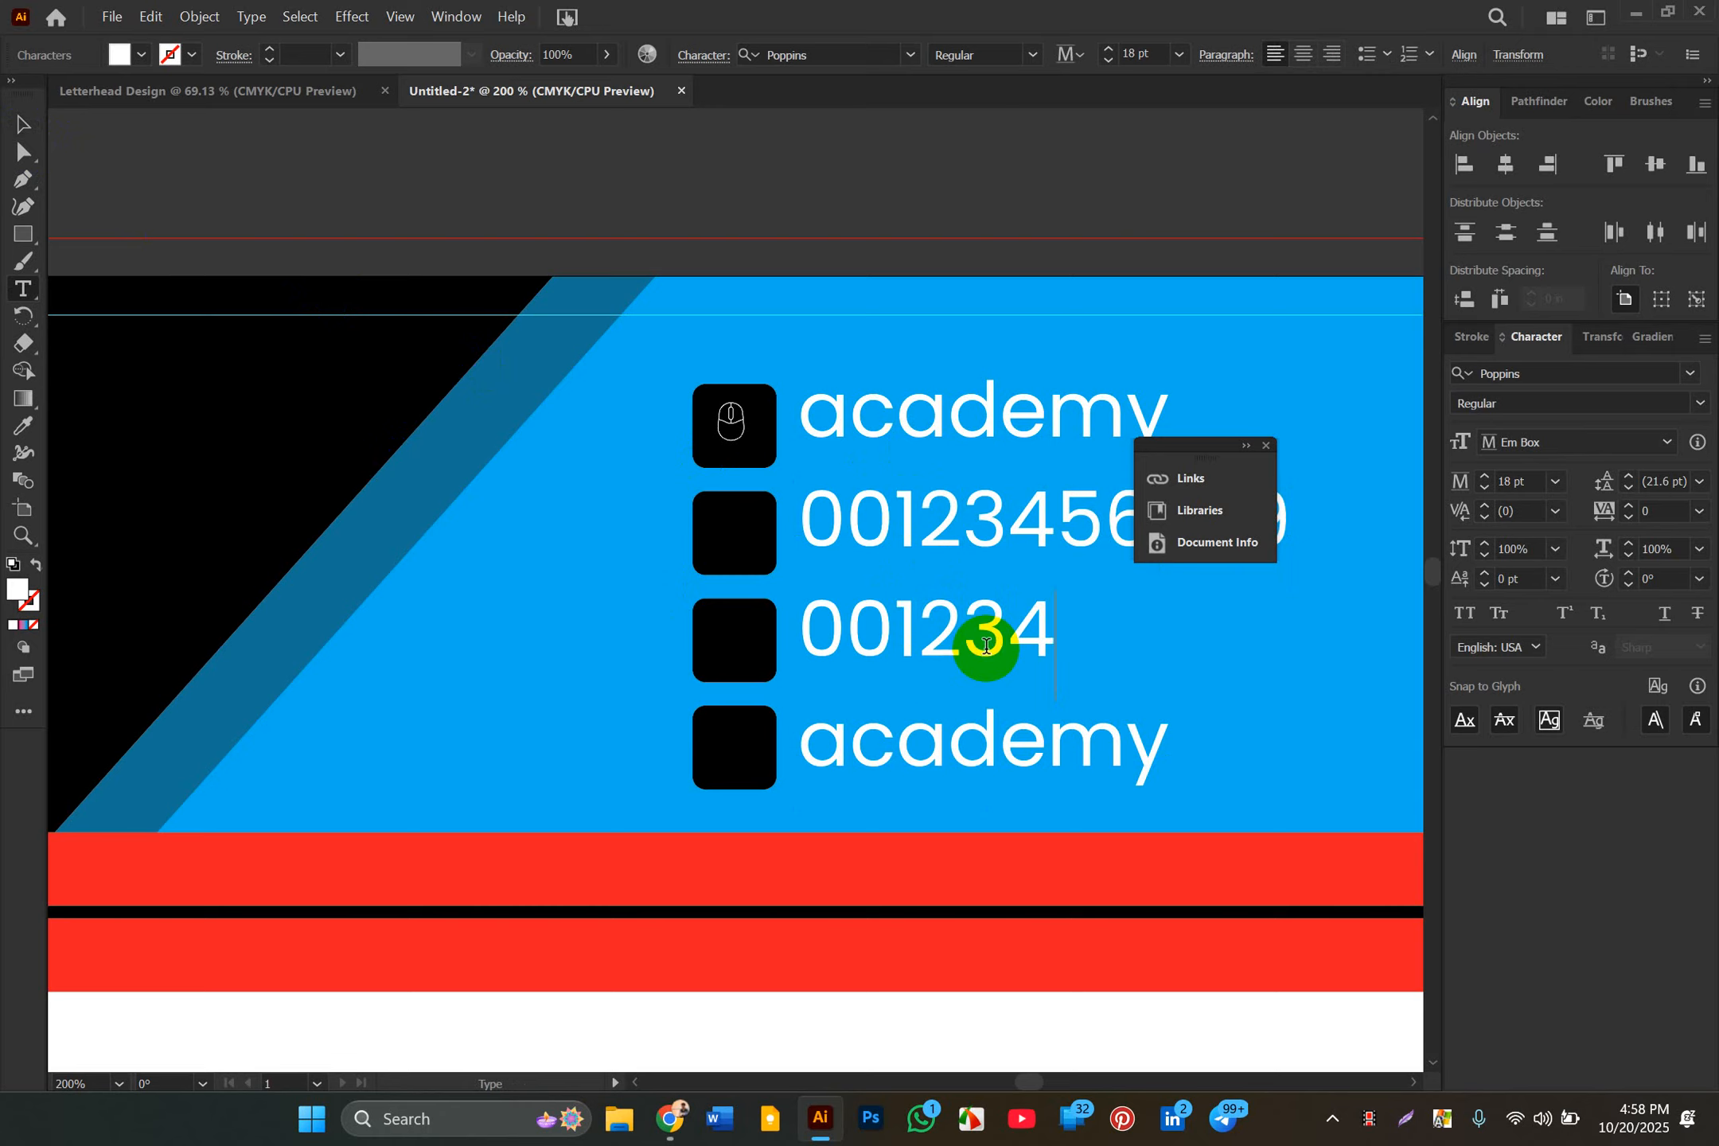
pyautogui.write('56789')
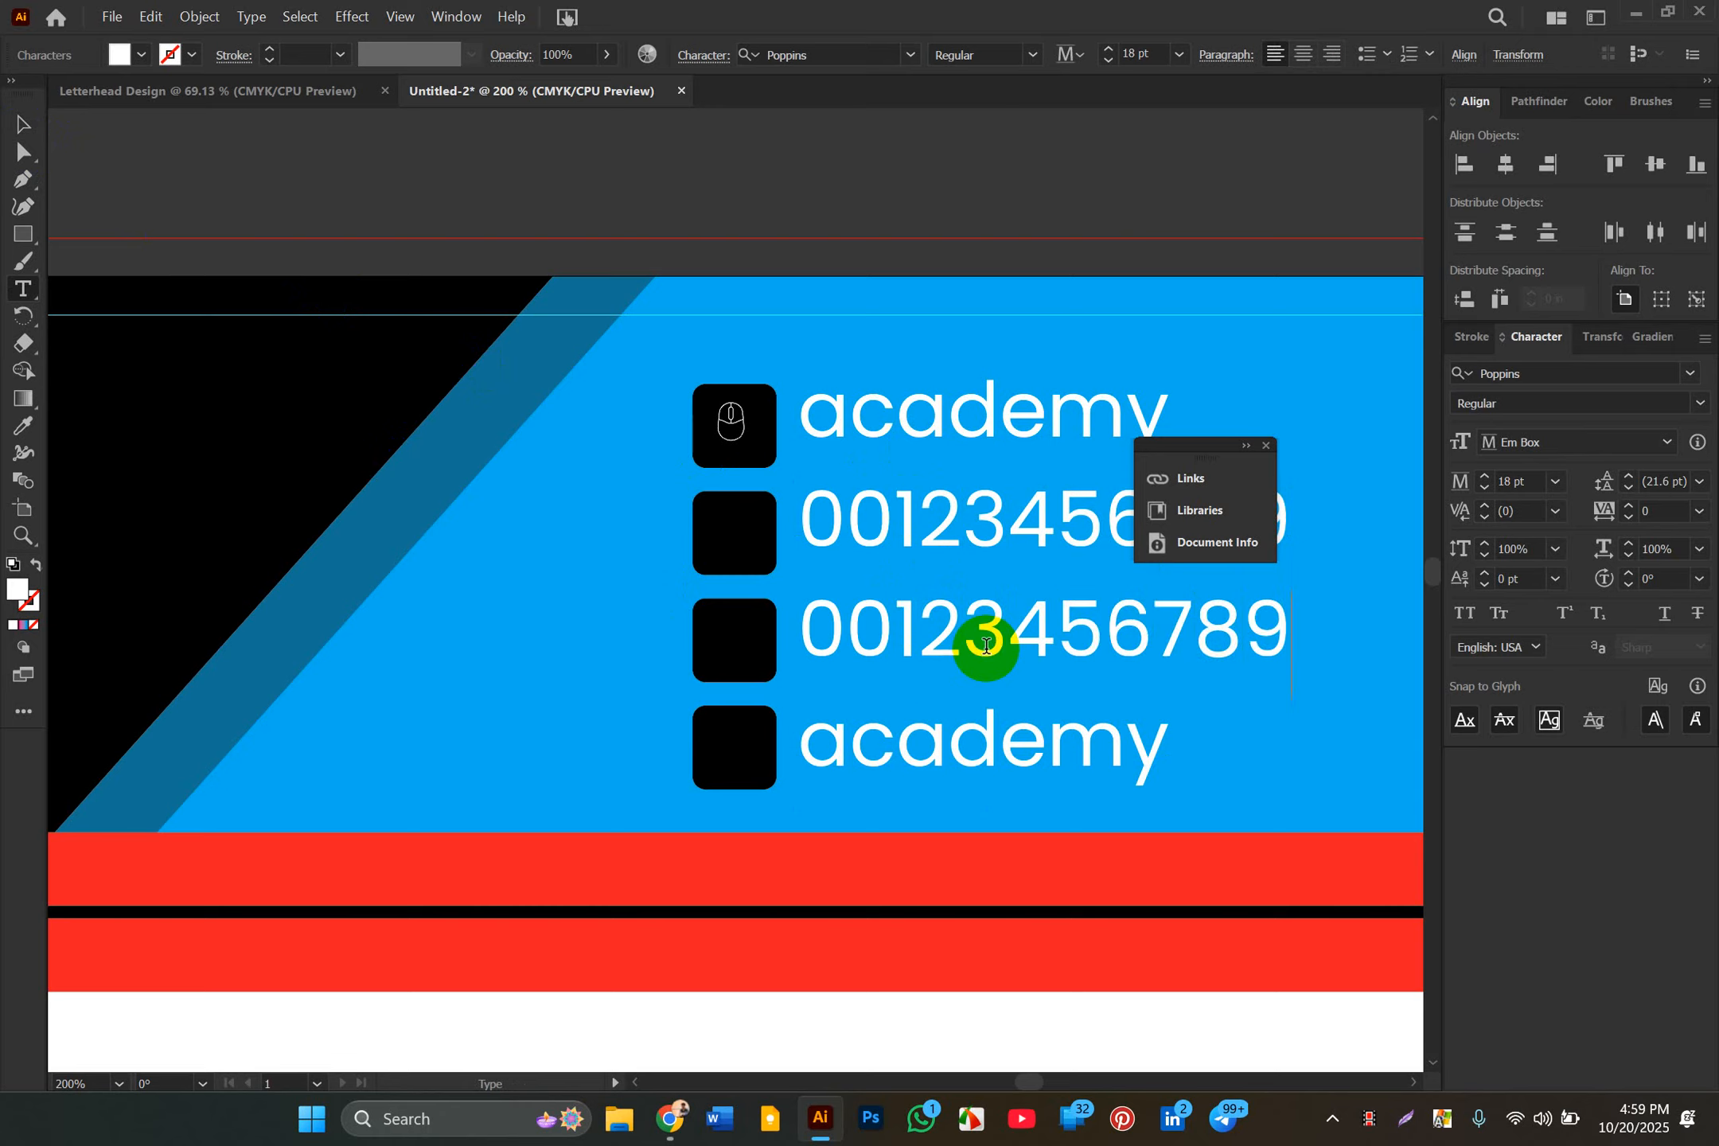
pyautogui.click(22, 124)
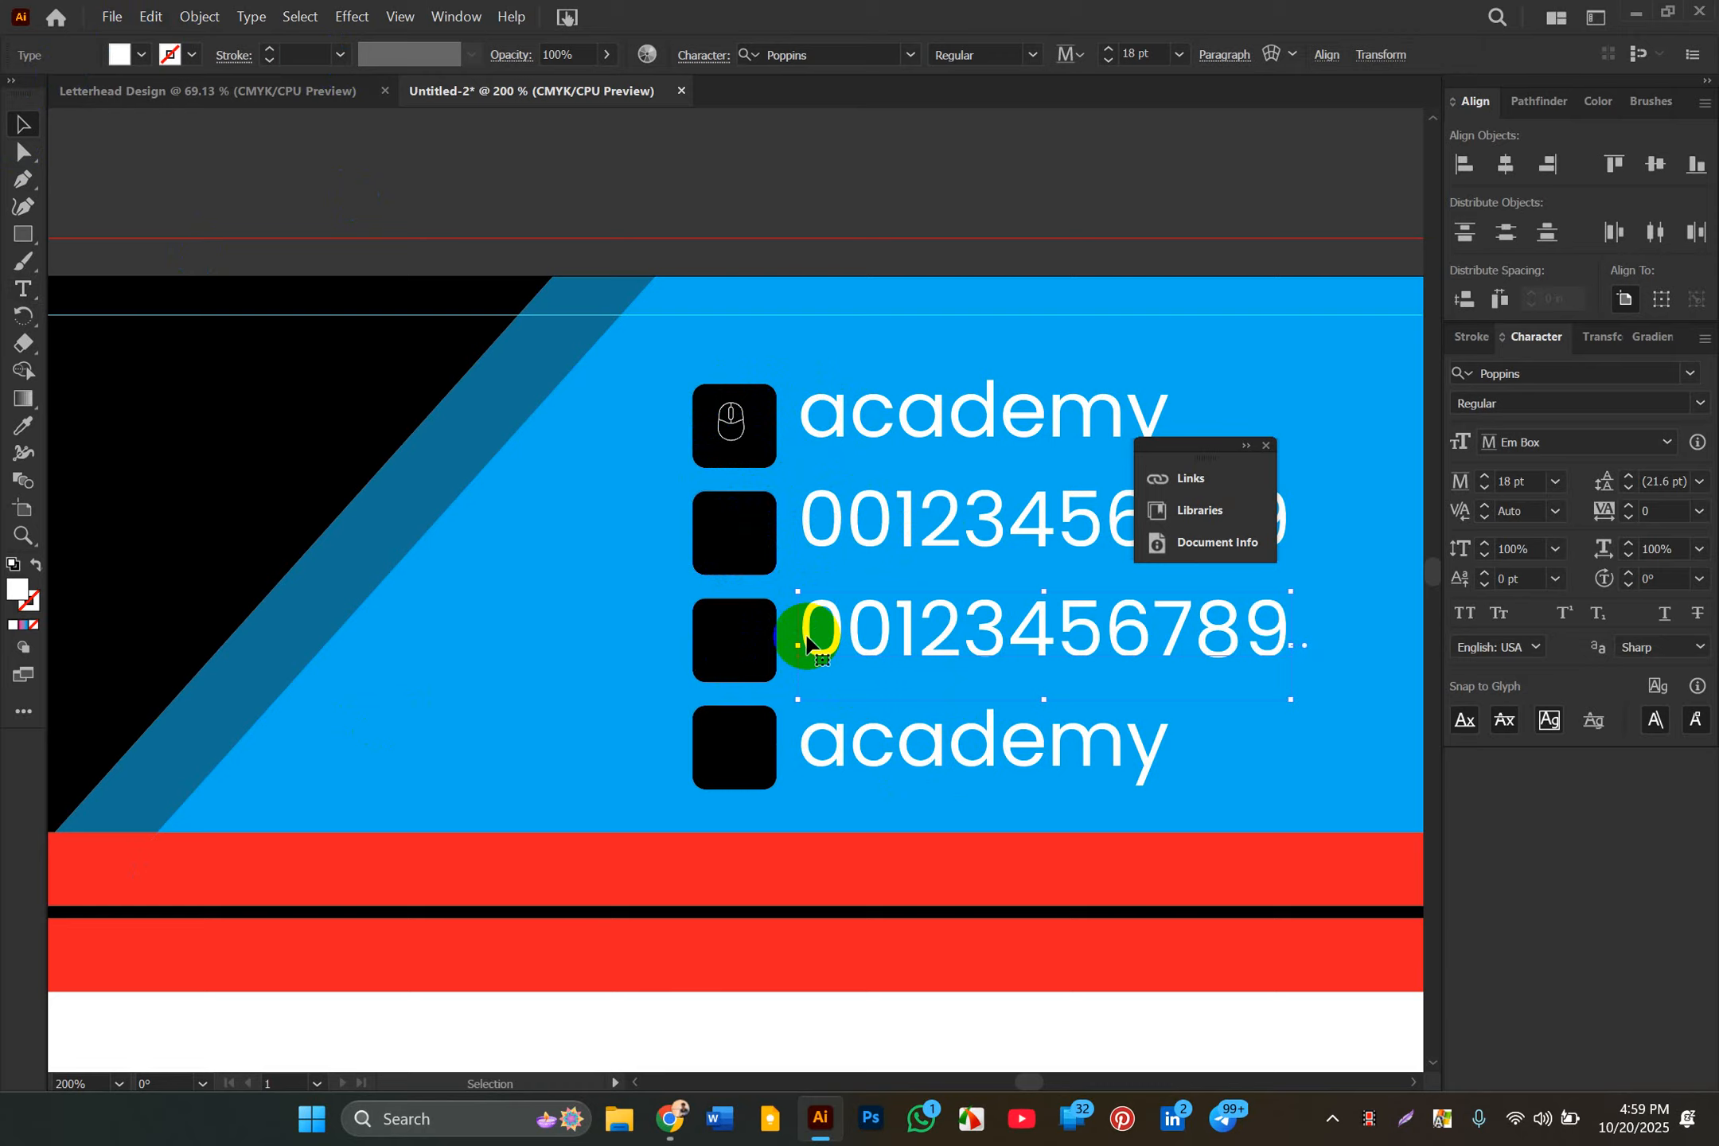
# Step: Switch to Chrome, search Pngtree's PNG images for "name icon" and look through the results for a suitable icon
pyautogui.click(671, 1118)
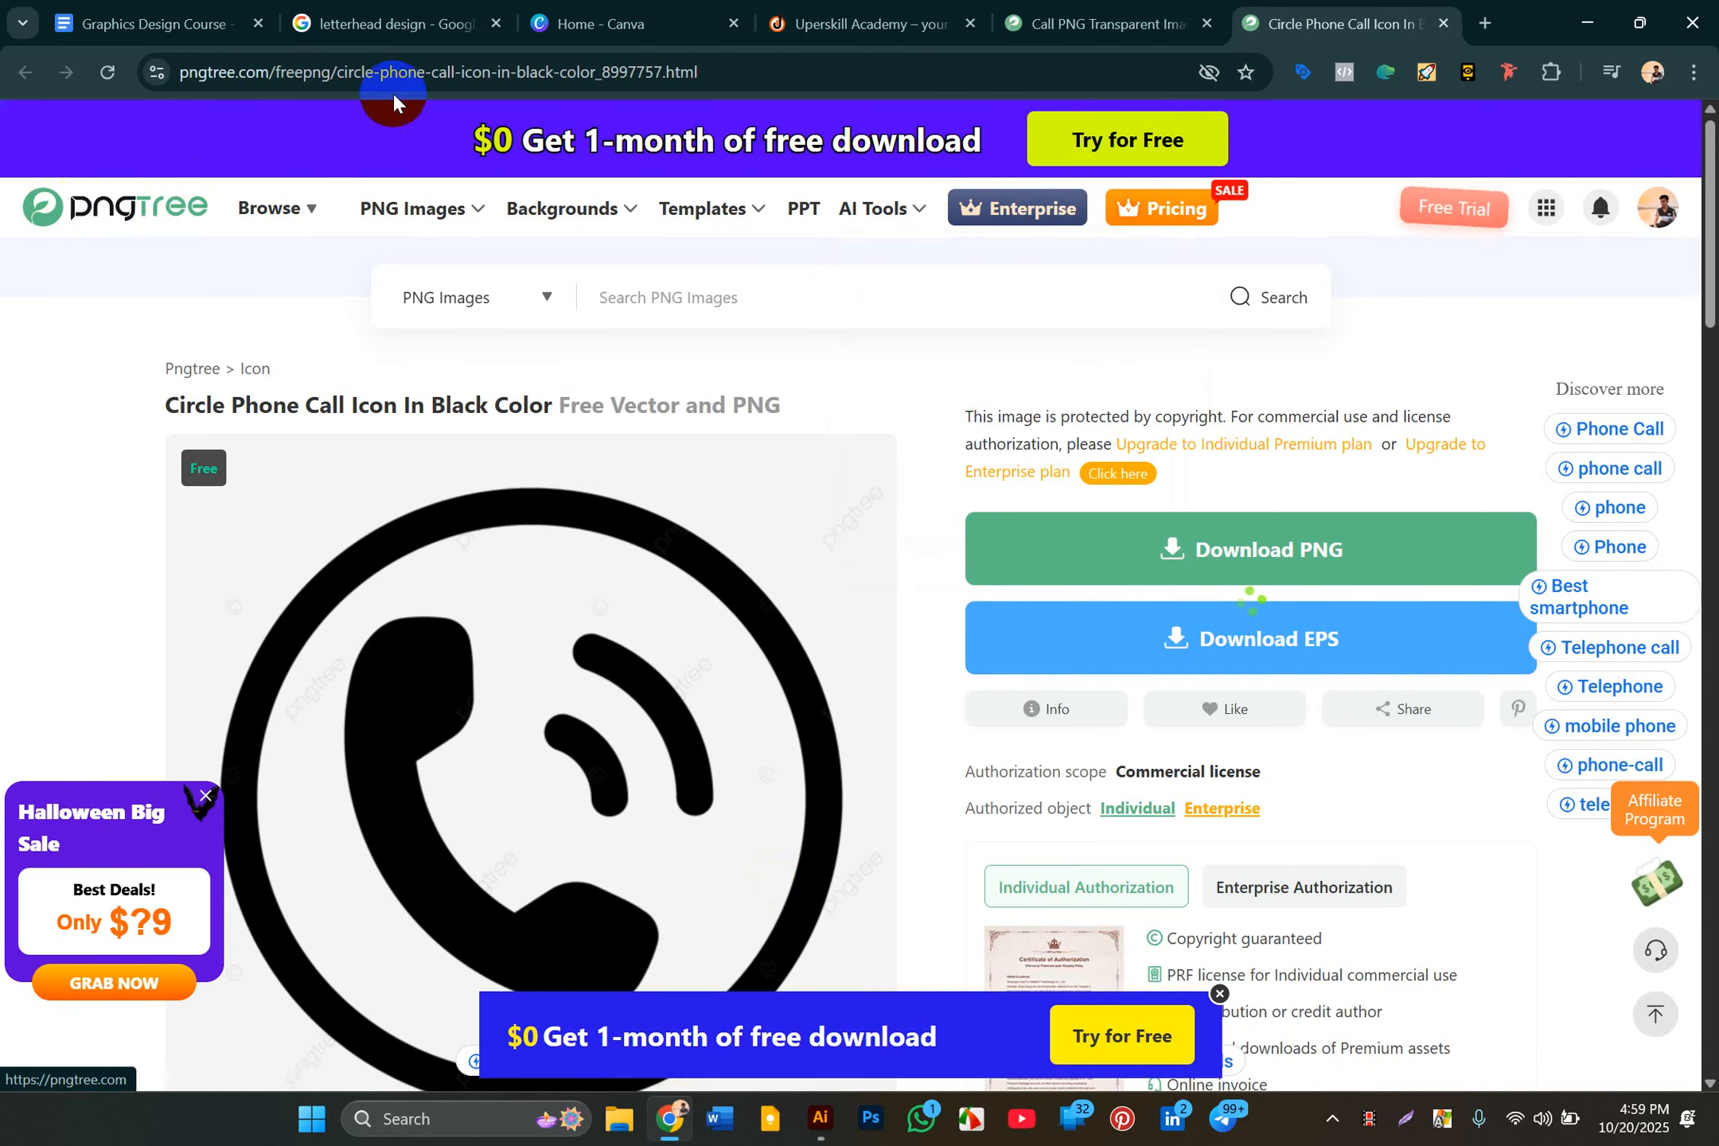
pyautogui.click(1098, 23)
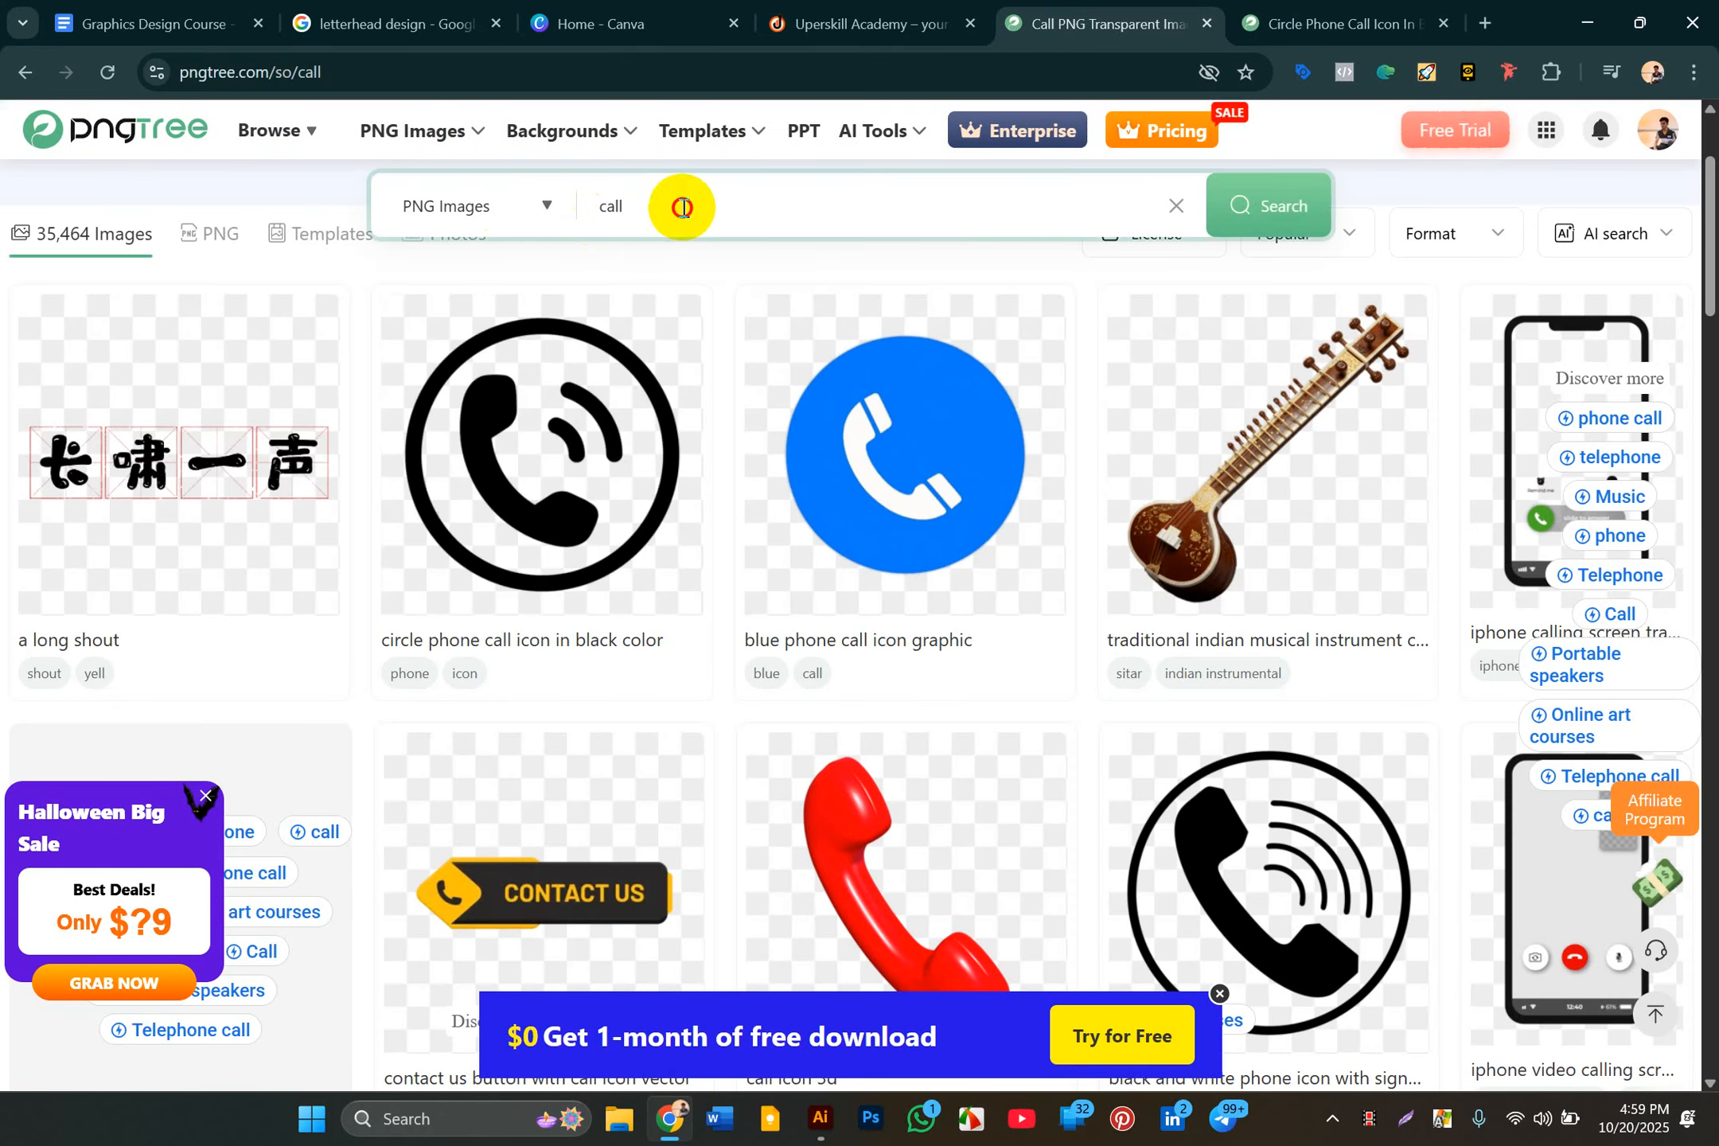
pyautogui.moveTo(682, 207); pyautogui.dragTo(504, 205)
pyautogui.press('BackSpace')
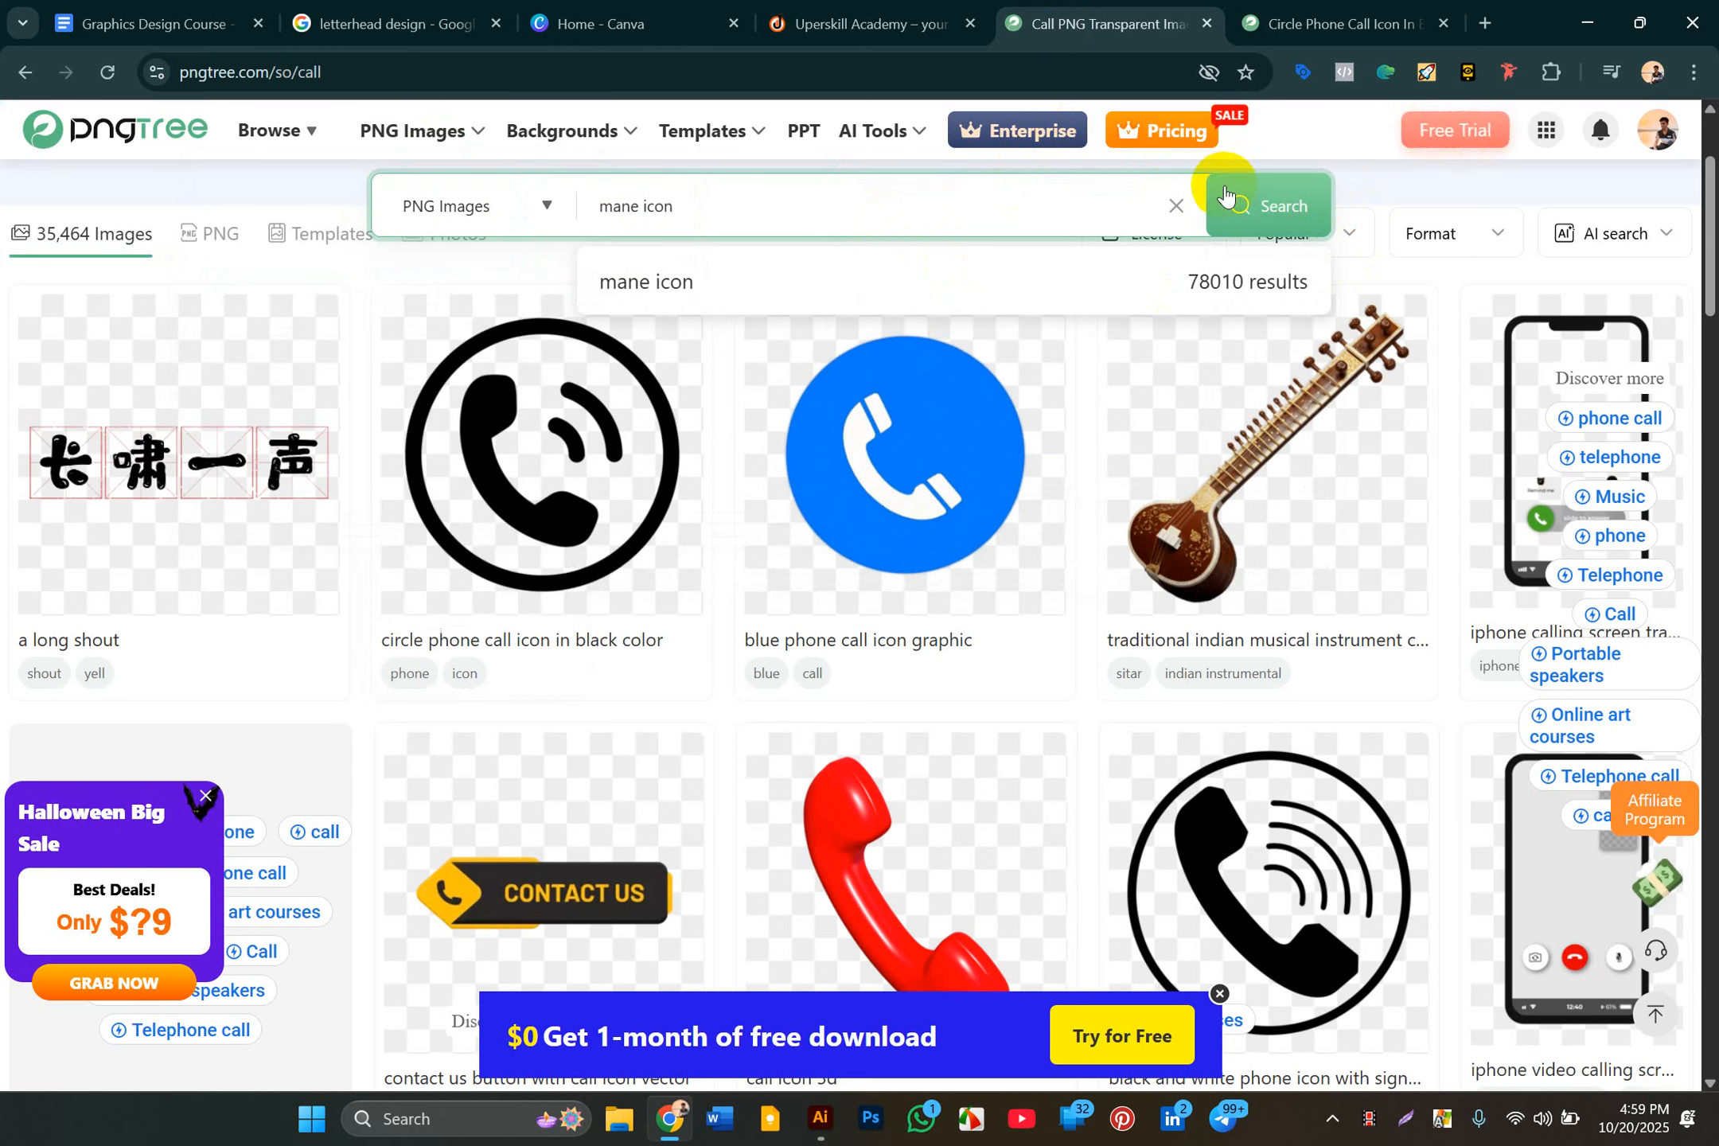
pyautogui.click(639, 208)
pyautogui.click(546, 208)
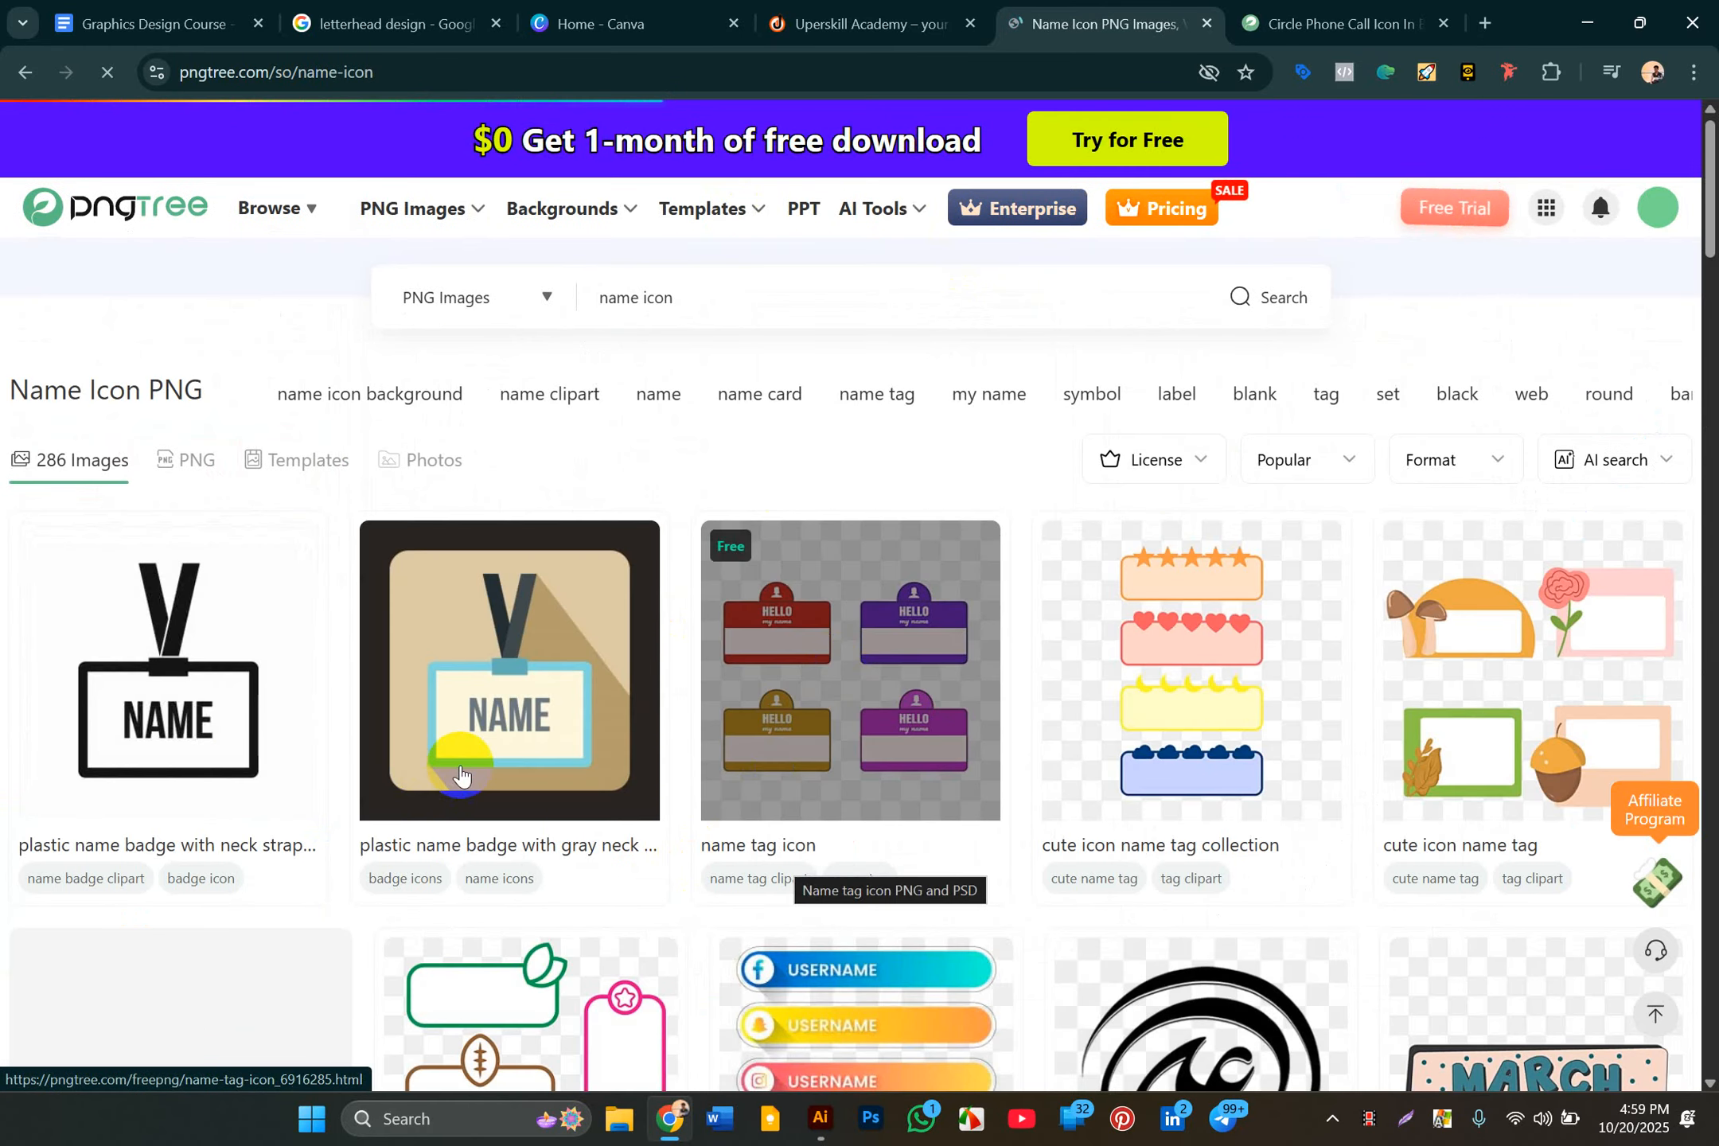
pyautogui.scroll(-5, 588, 772)
pyautogui.scroll(-5, 588, 770)
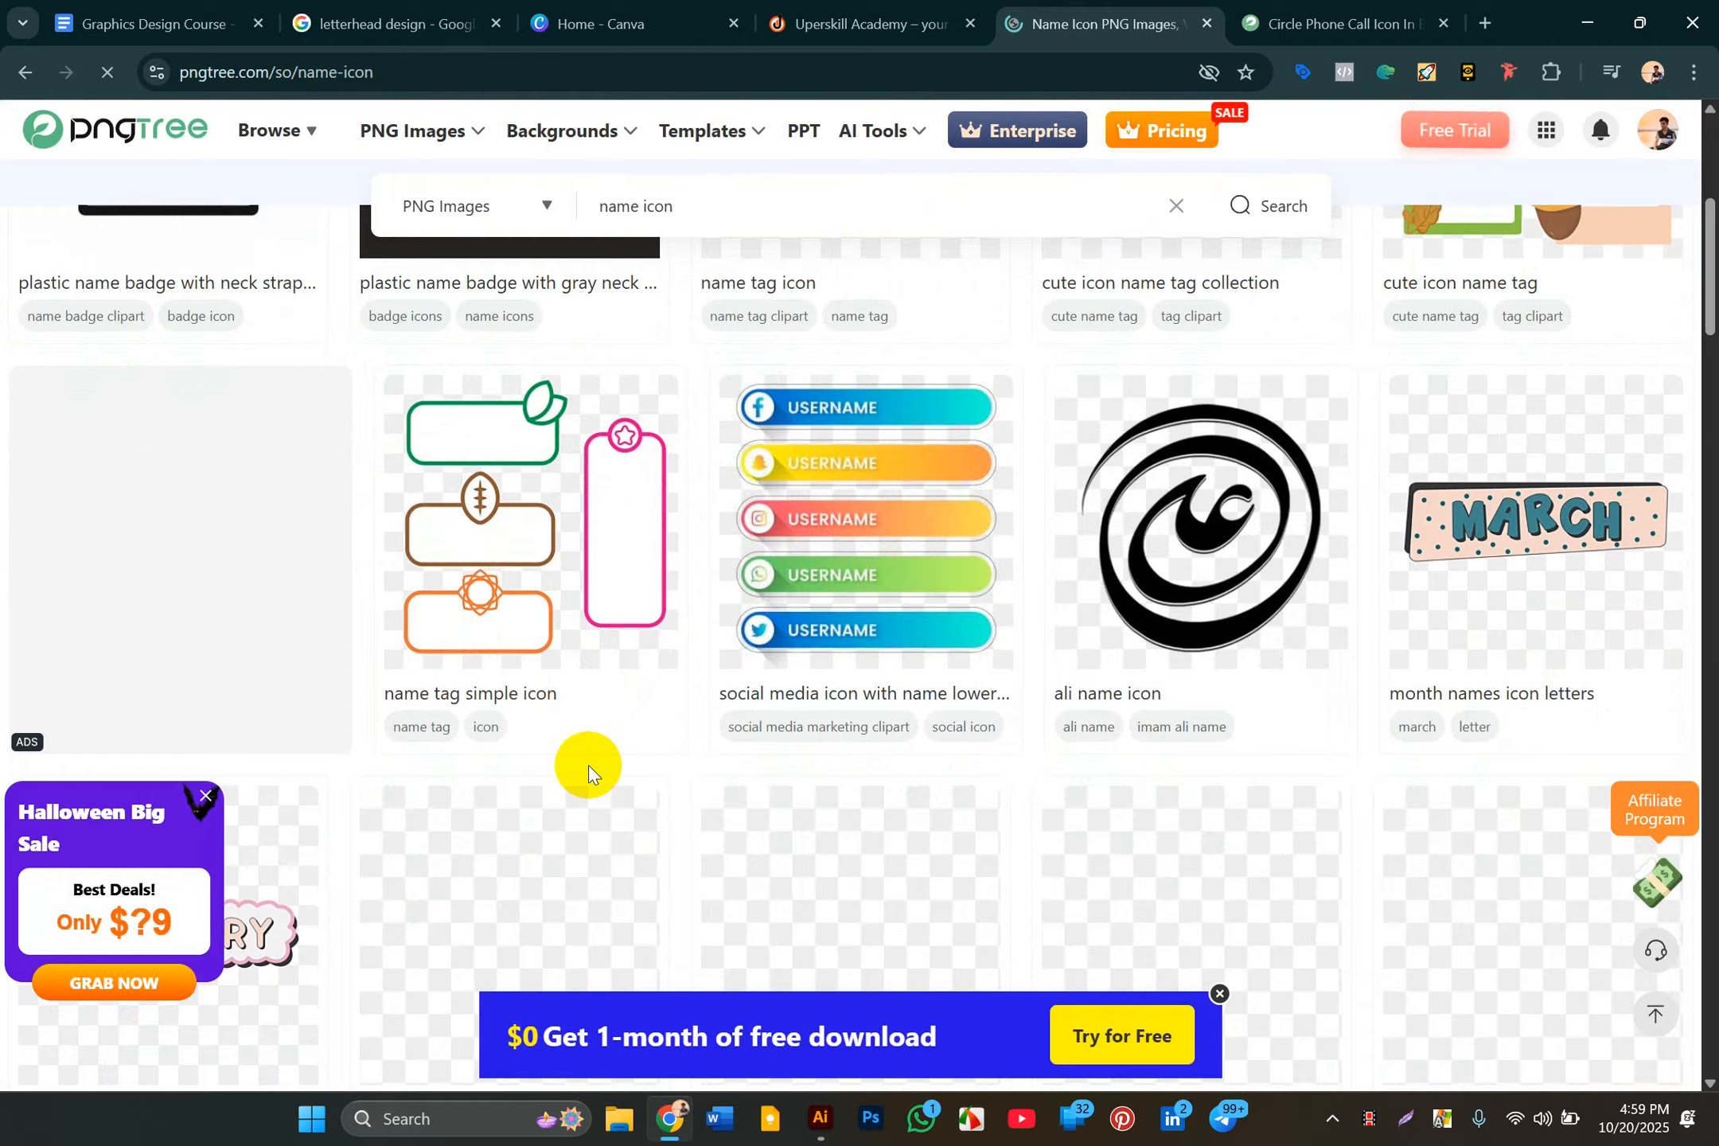
pyautogui.scroll(-2, 588, 764)
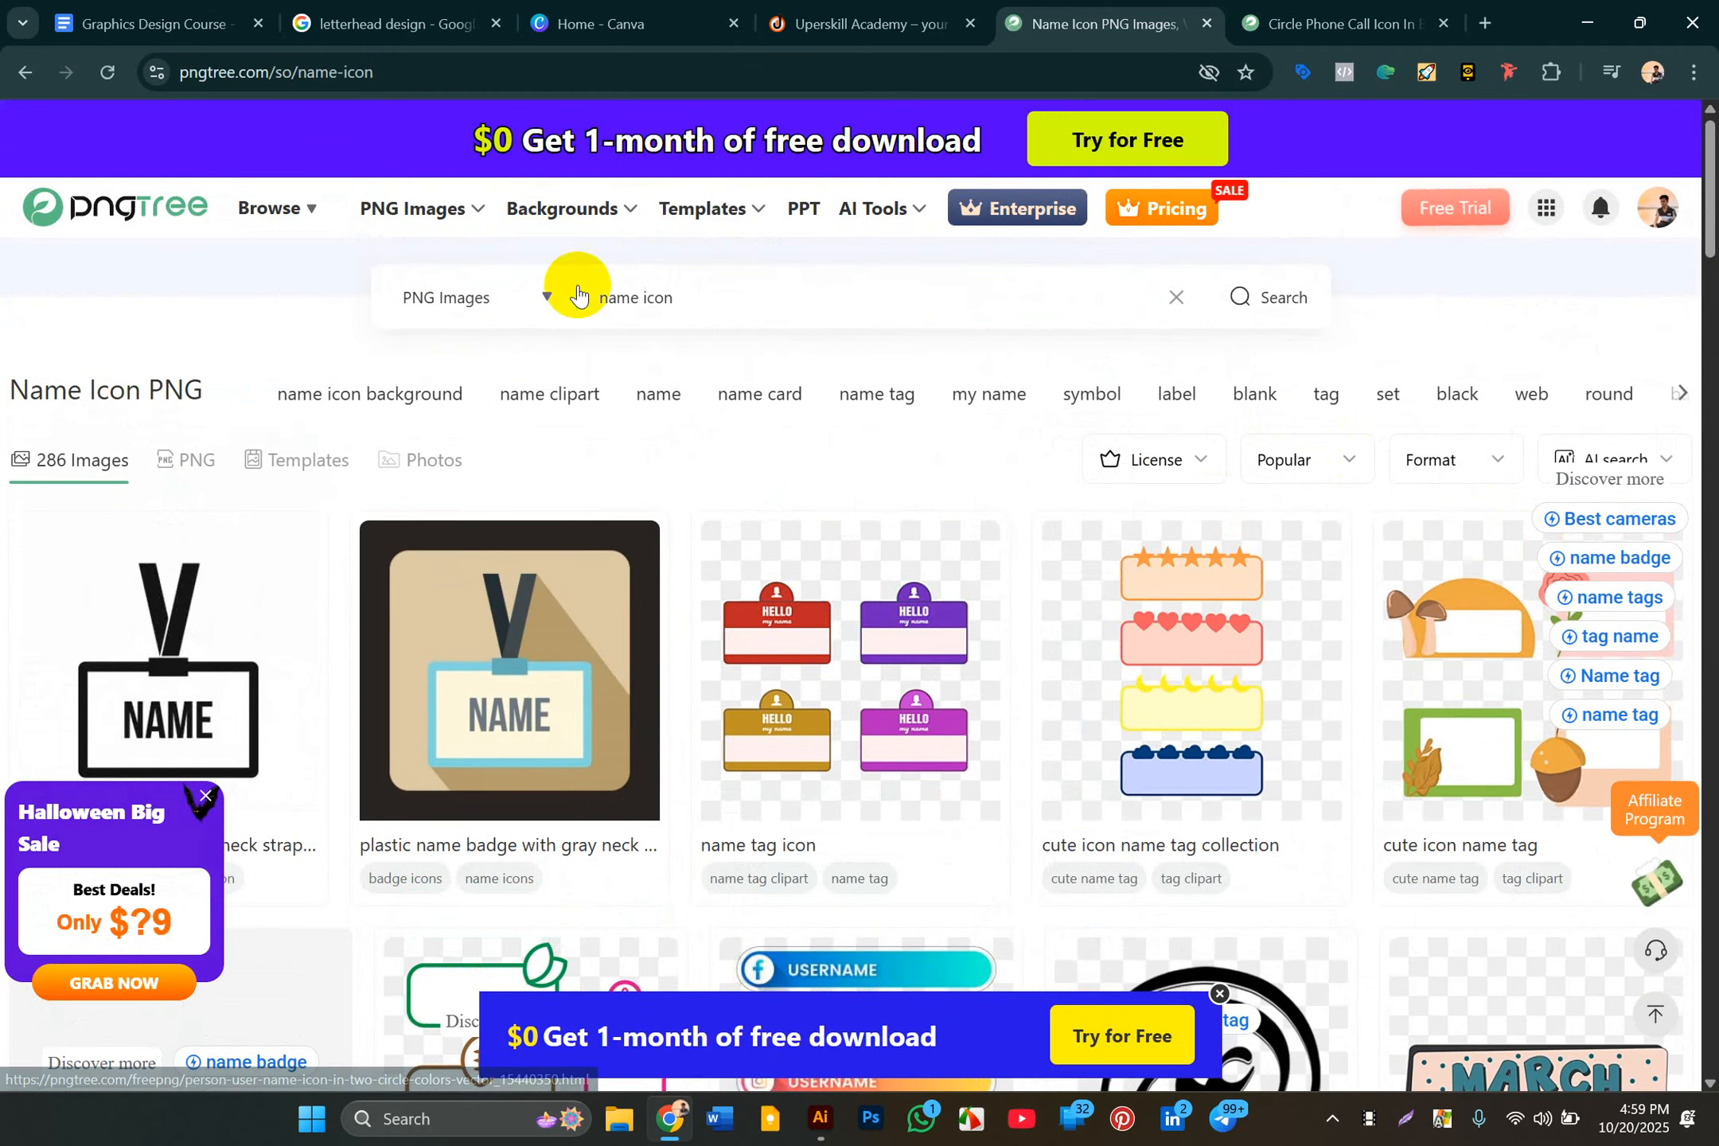
# Step: Search Pngtree for "man icon" and open the business male icon vector with the suited man in a red tie
pyautogui.doubleClick(618, 296)
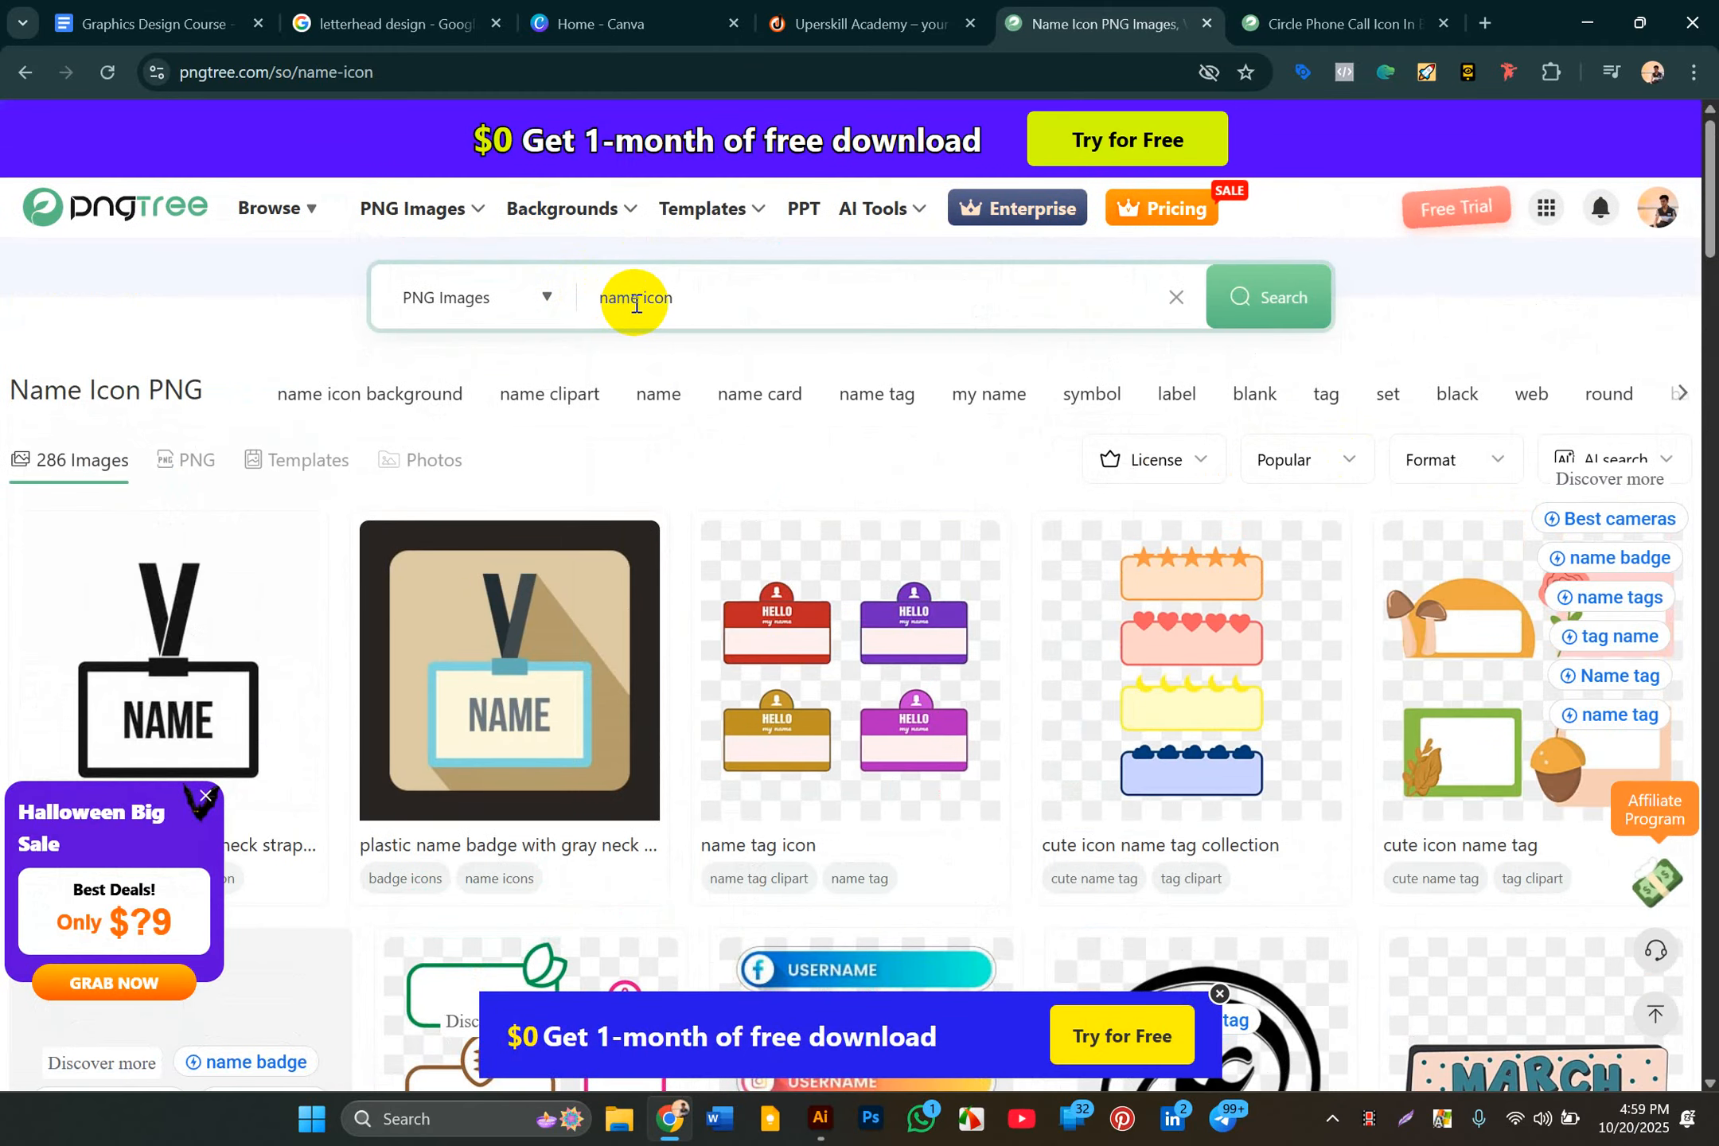
pyautogui.click(554, 317)
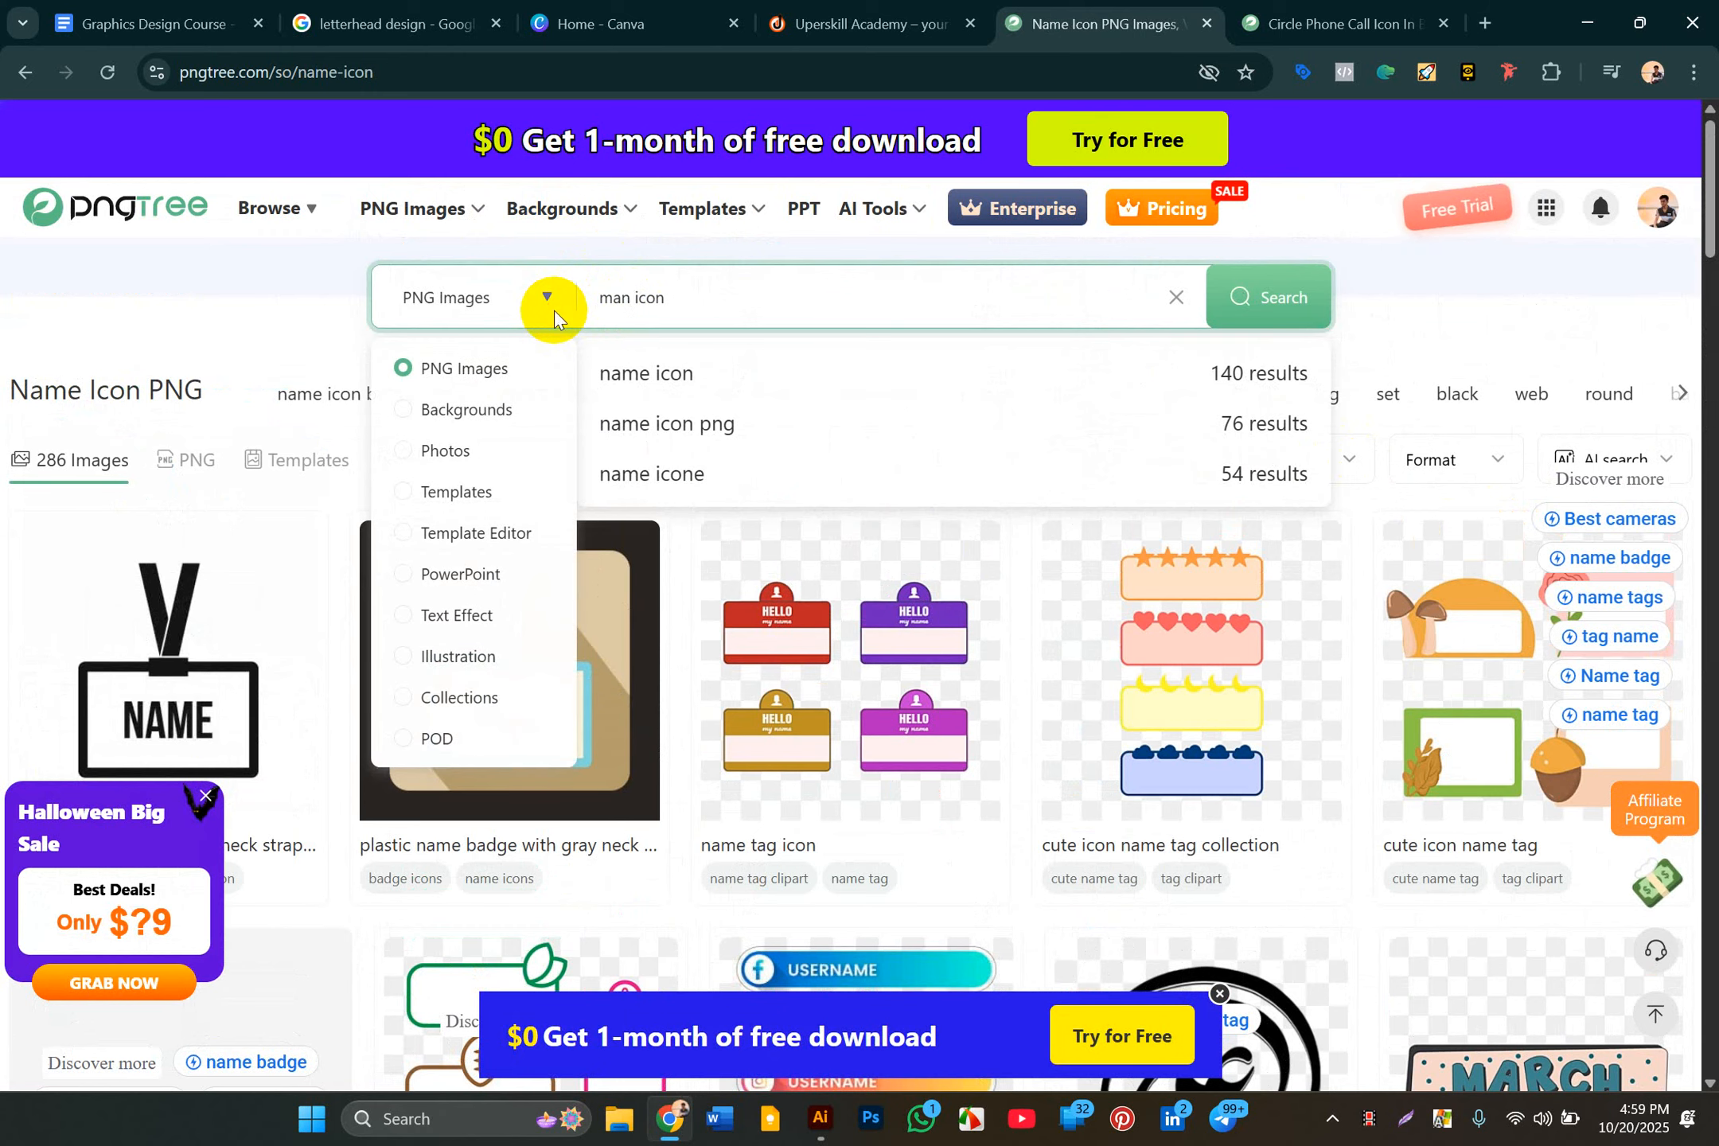
pyautogui.press('Return')
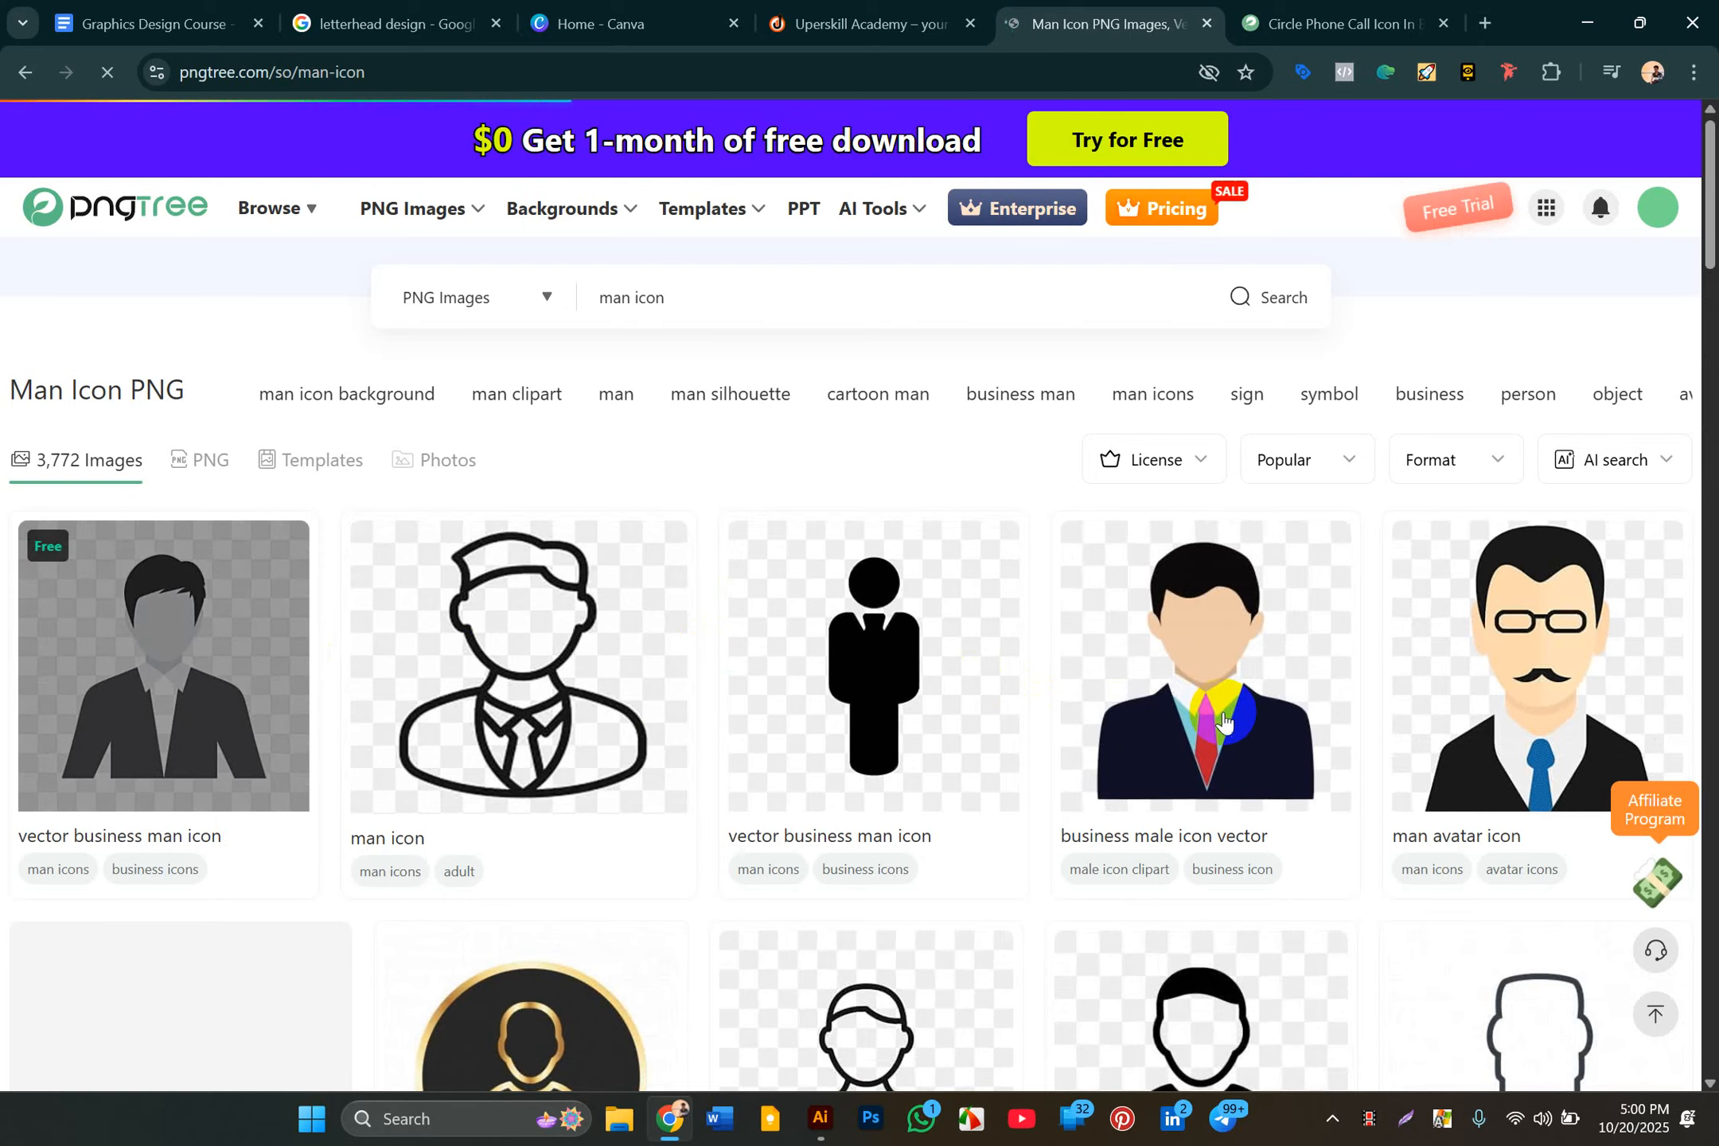
pyautogui.moveTo(1225, 722)
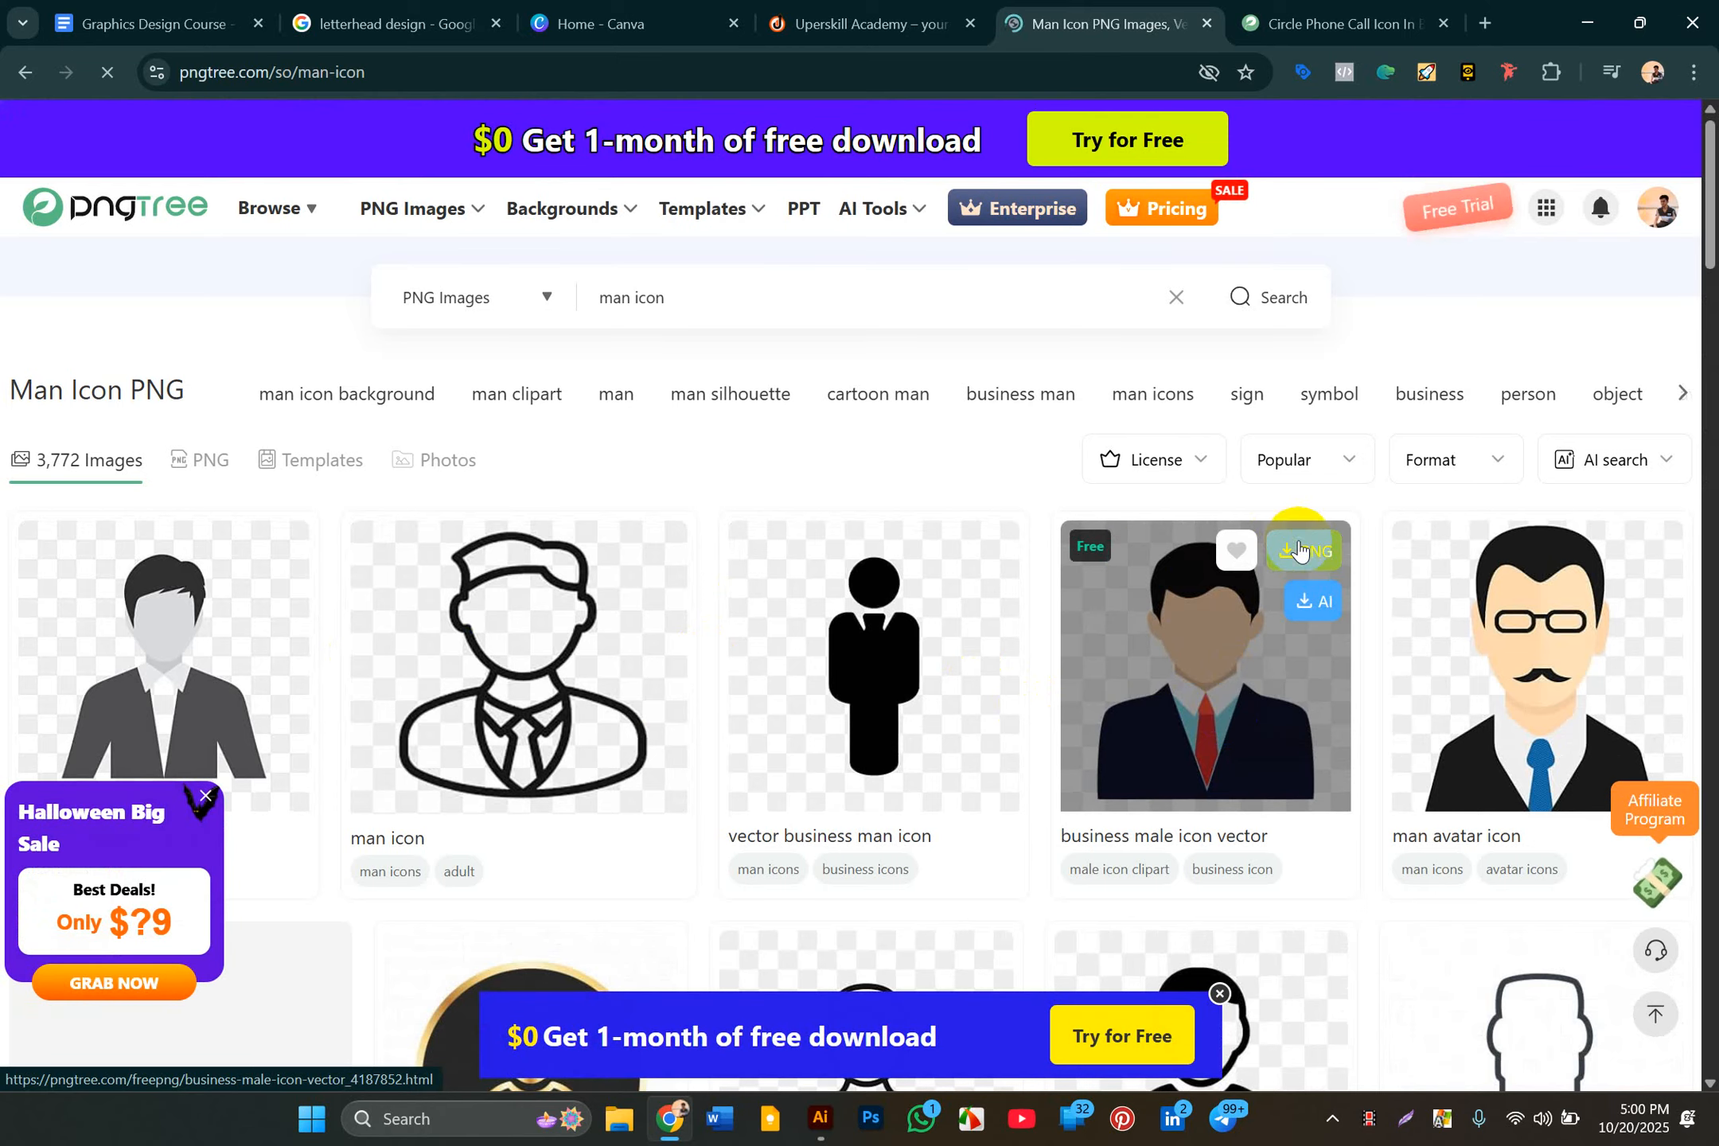
pyautogui.scroll(-2, 878, 506)
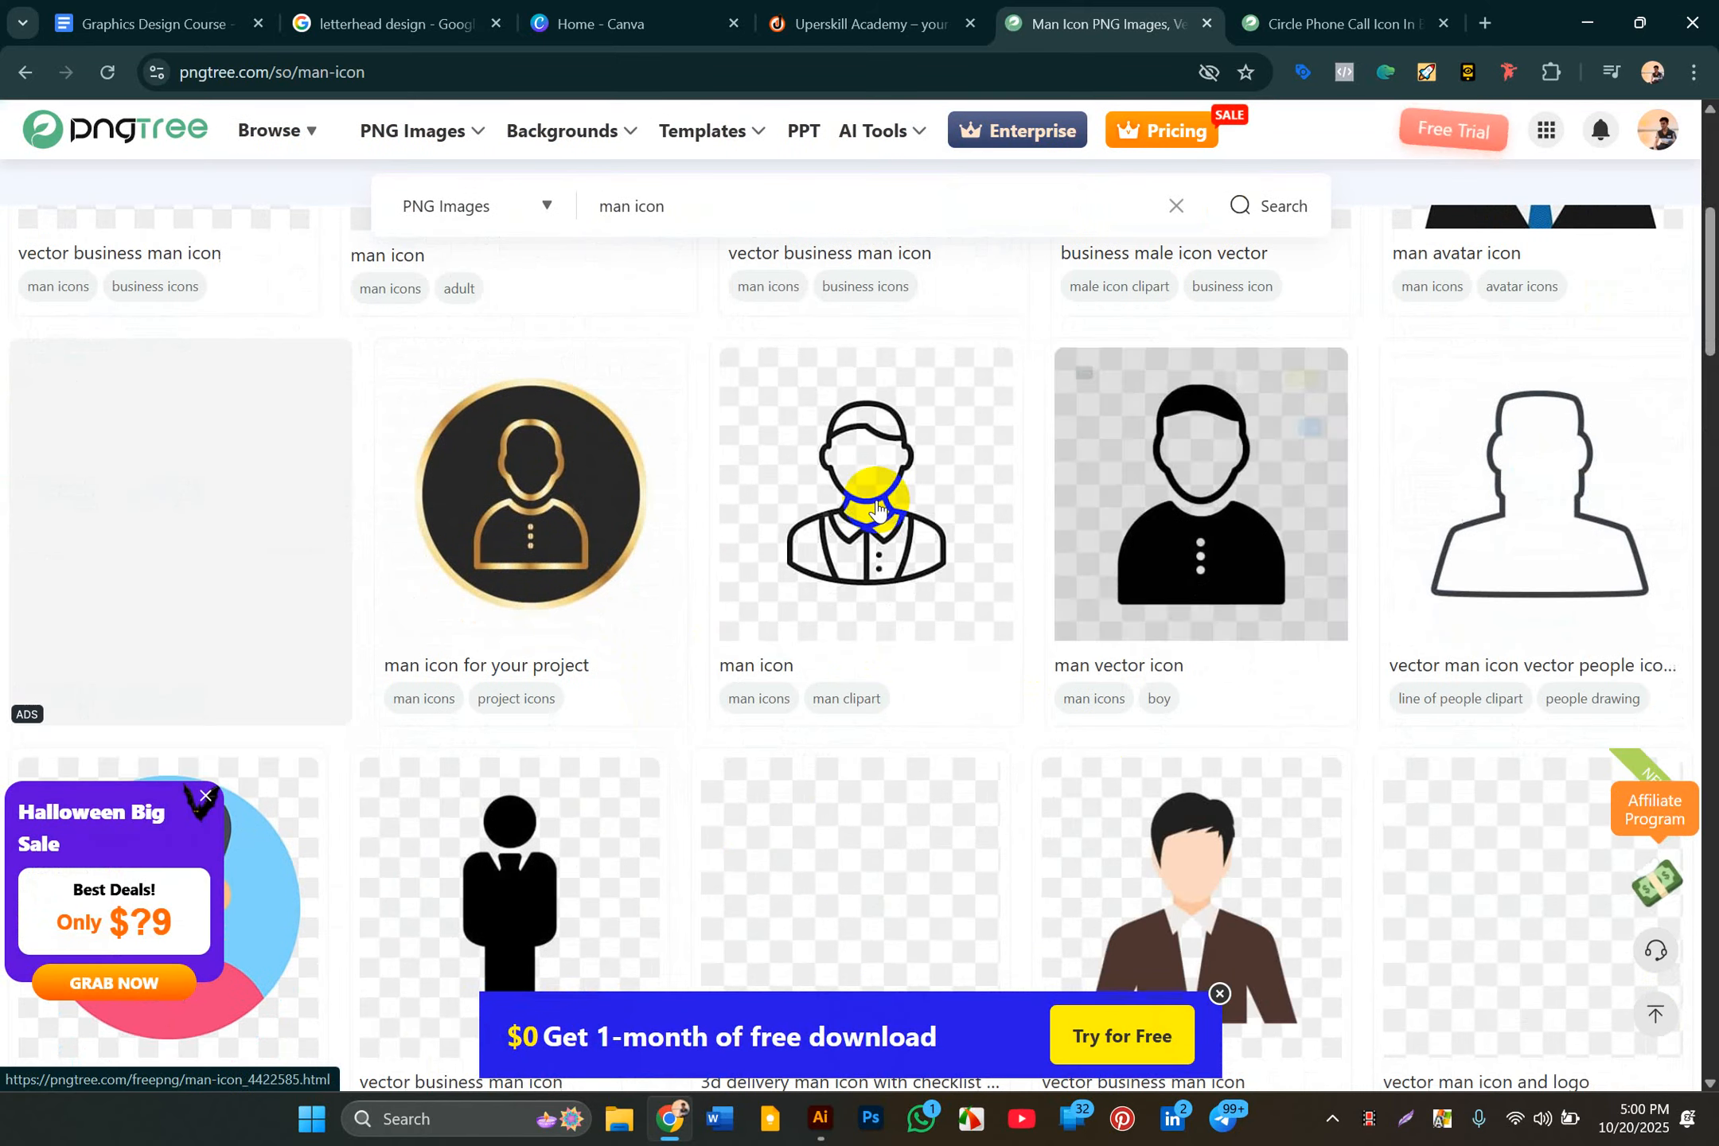
pyautogui.scroll(5, 1138, 613)
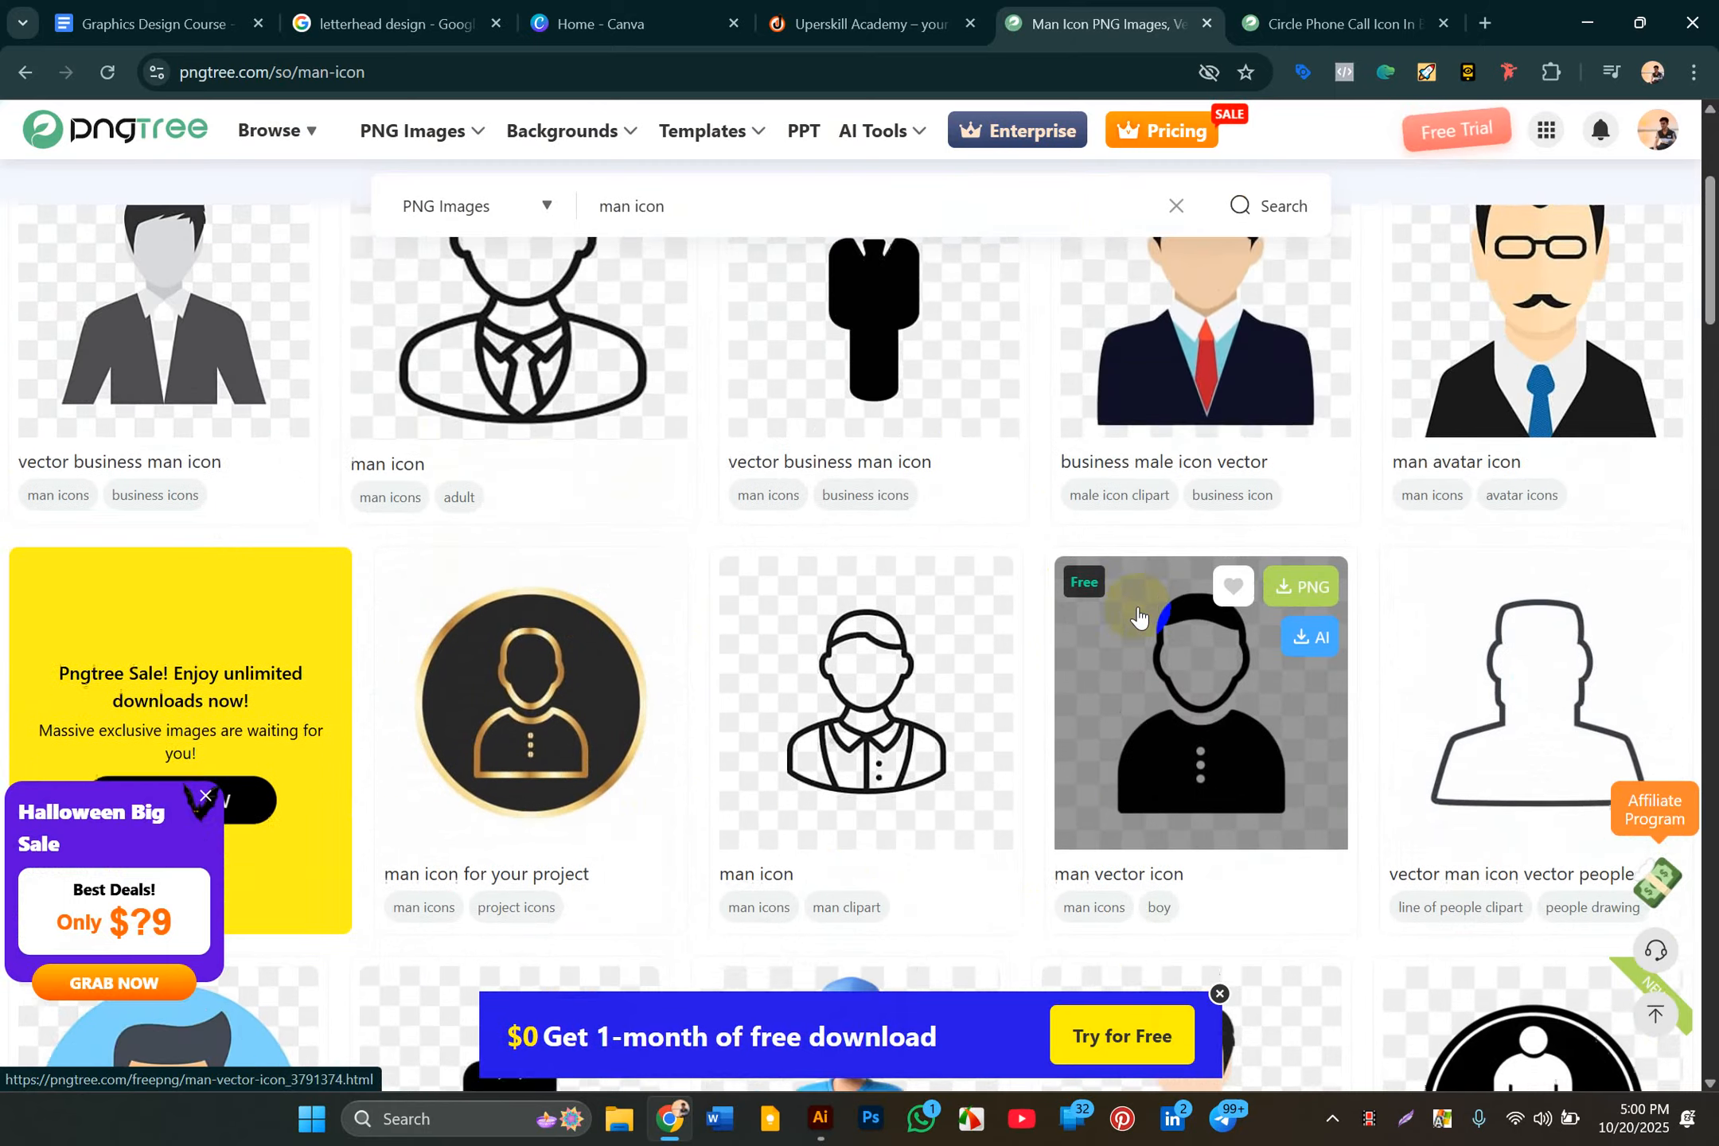
pyautogui.moveTo(1238, 557)
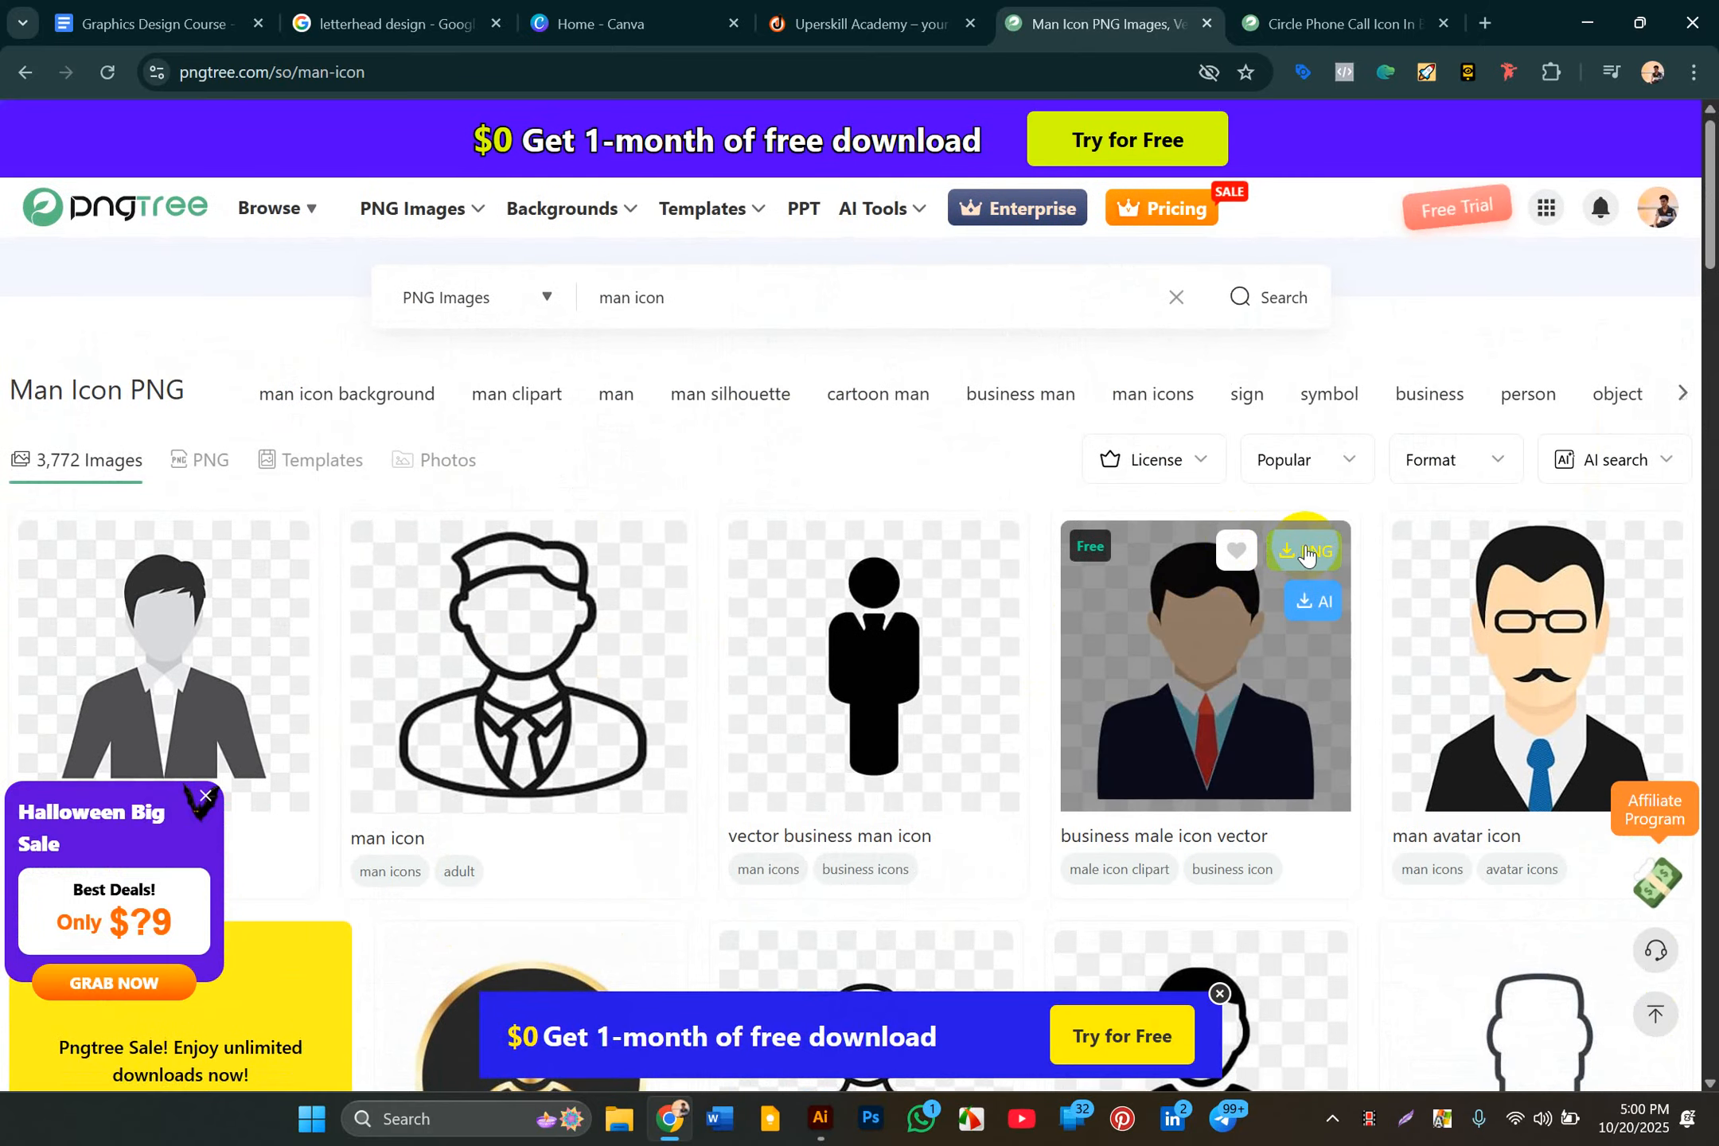
pyautogui.click(1305, 552)
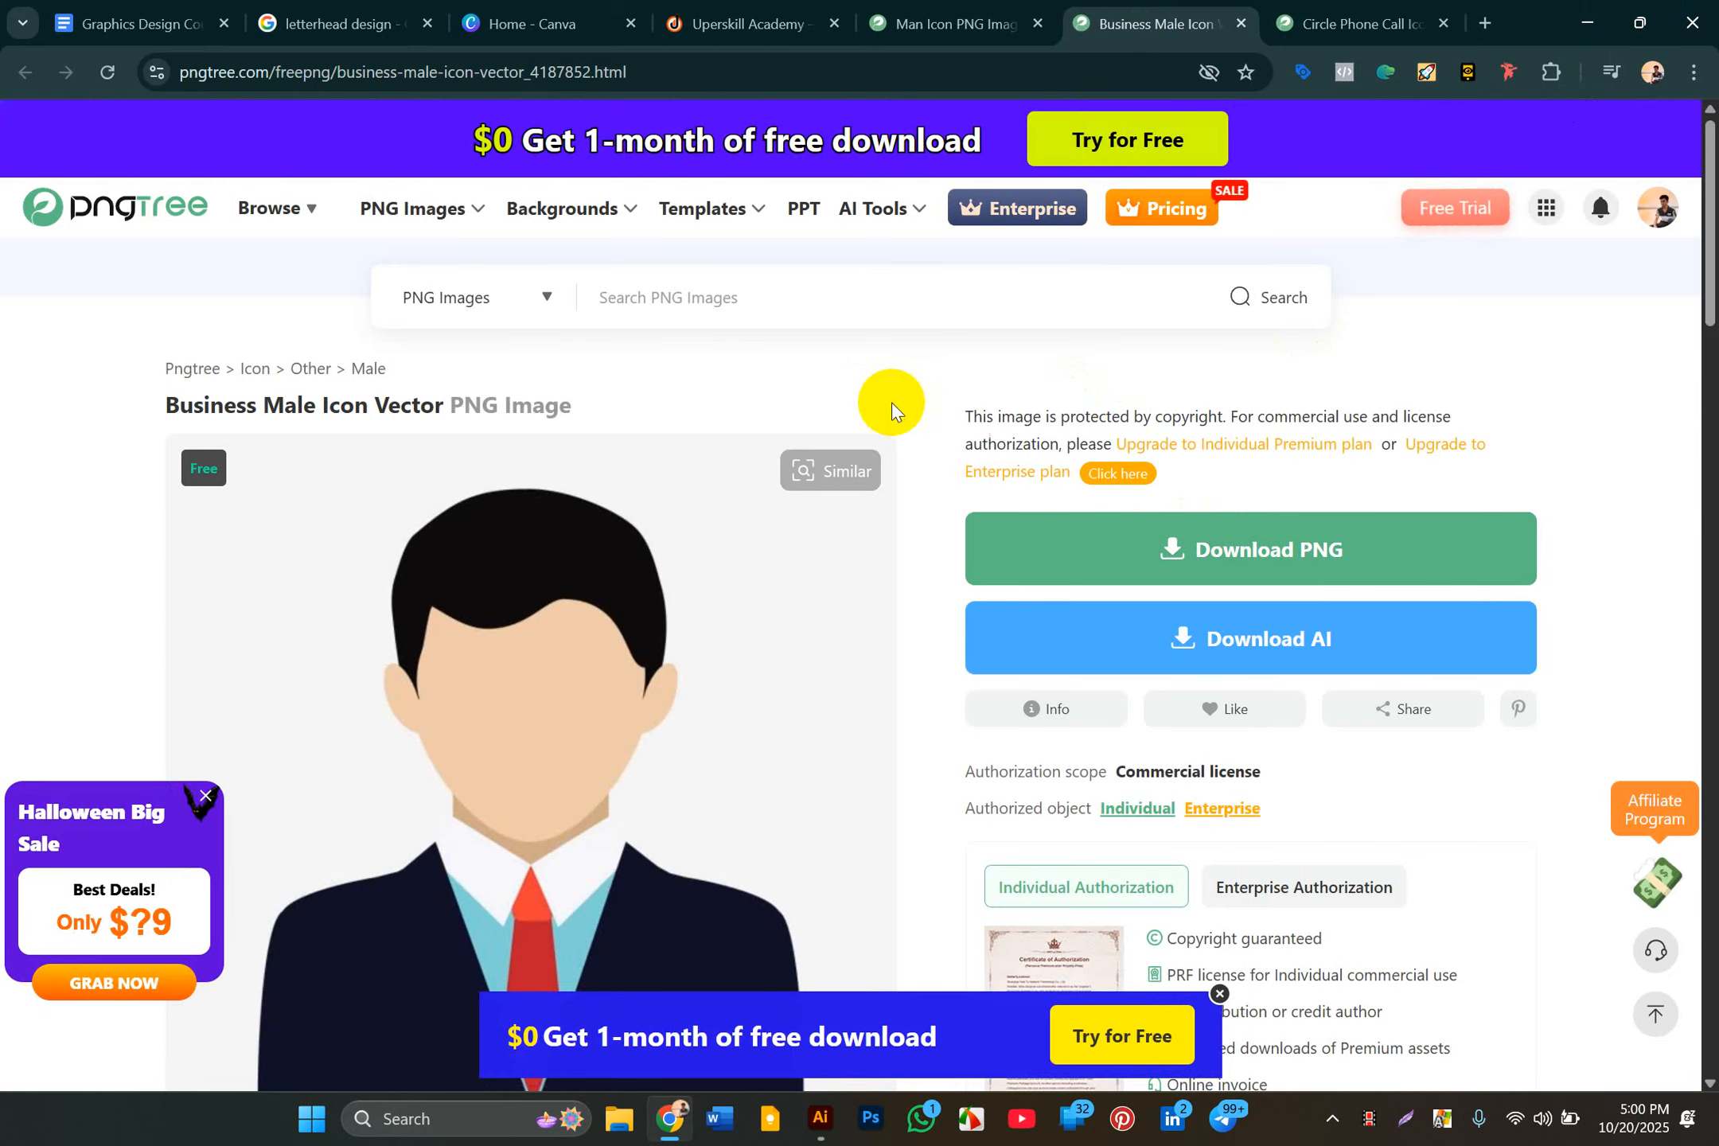
# Step: Download the business male icon vector as a PNG using the free plan's Relax Download option
pyautogui.rightClick(573, 578)
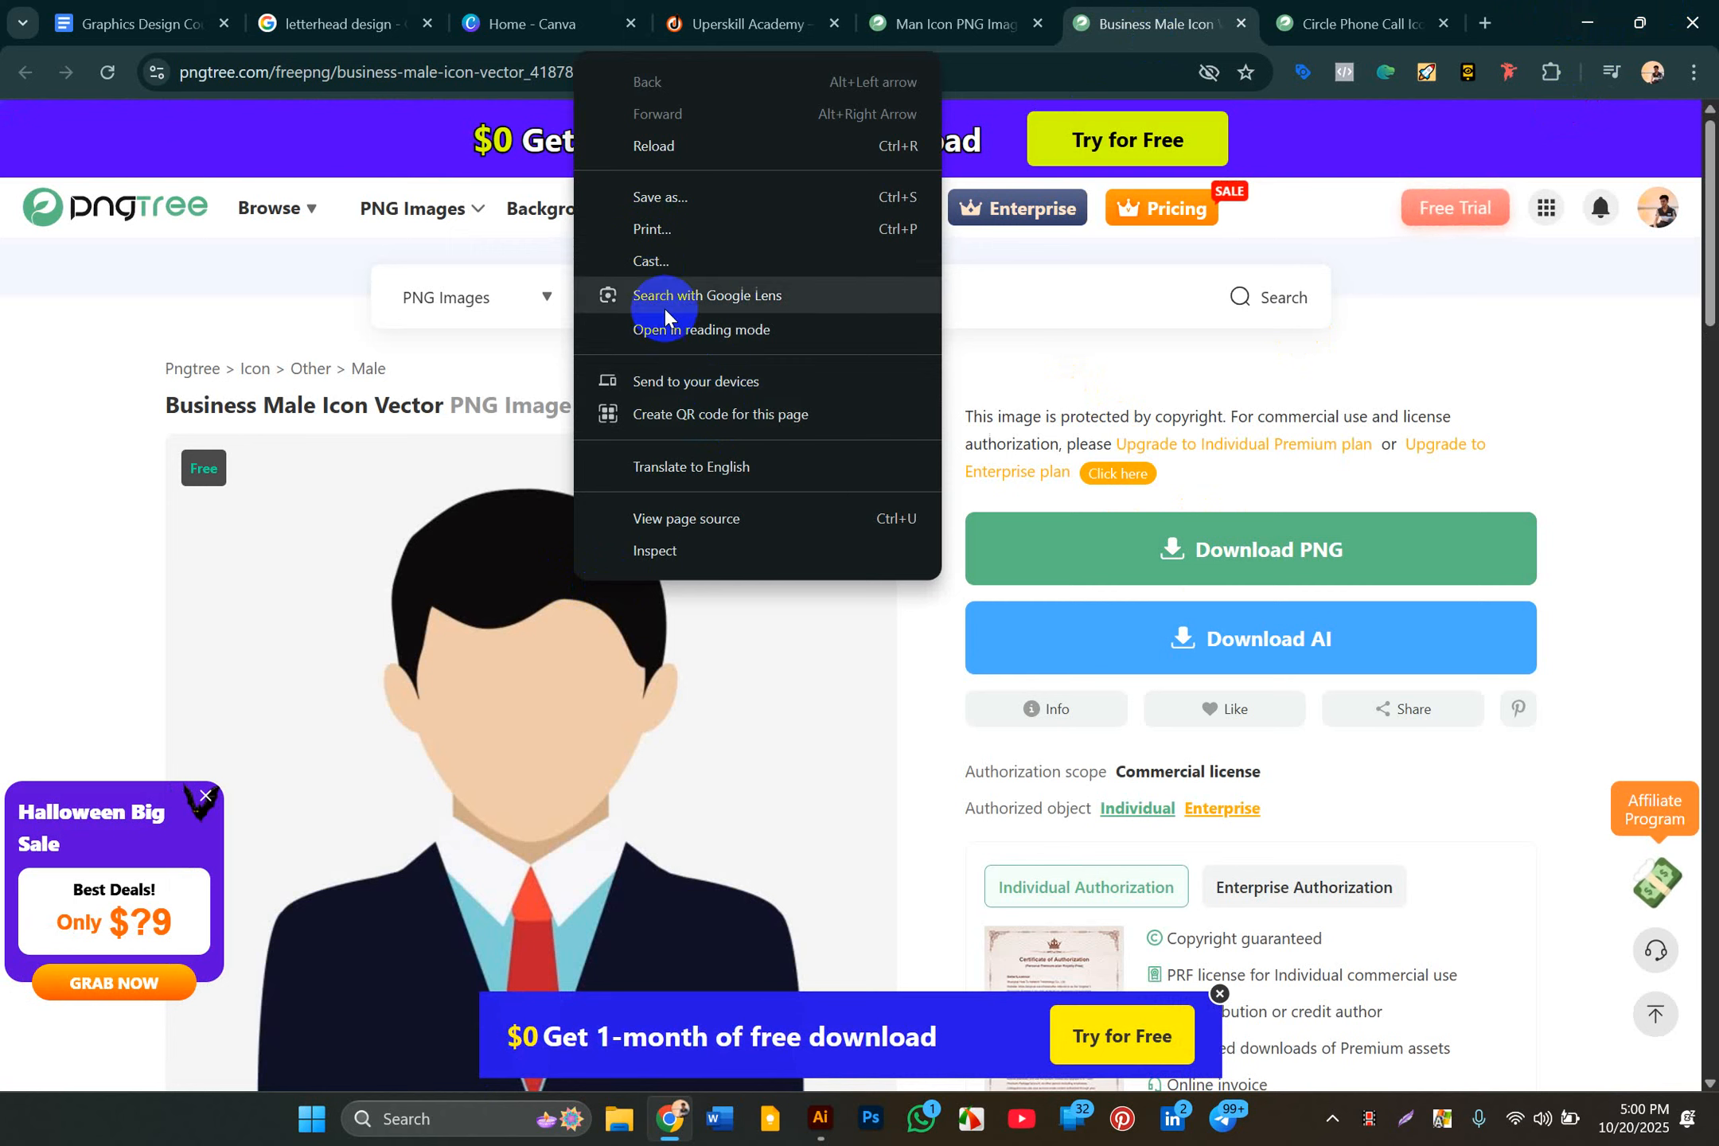
pyautogui.click(176, 589)
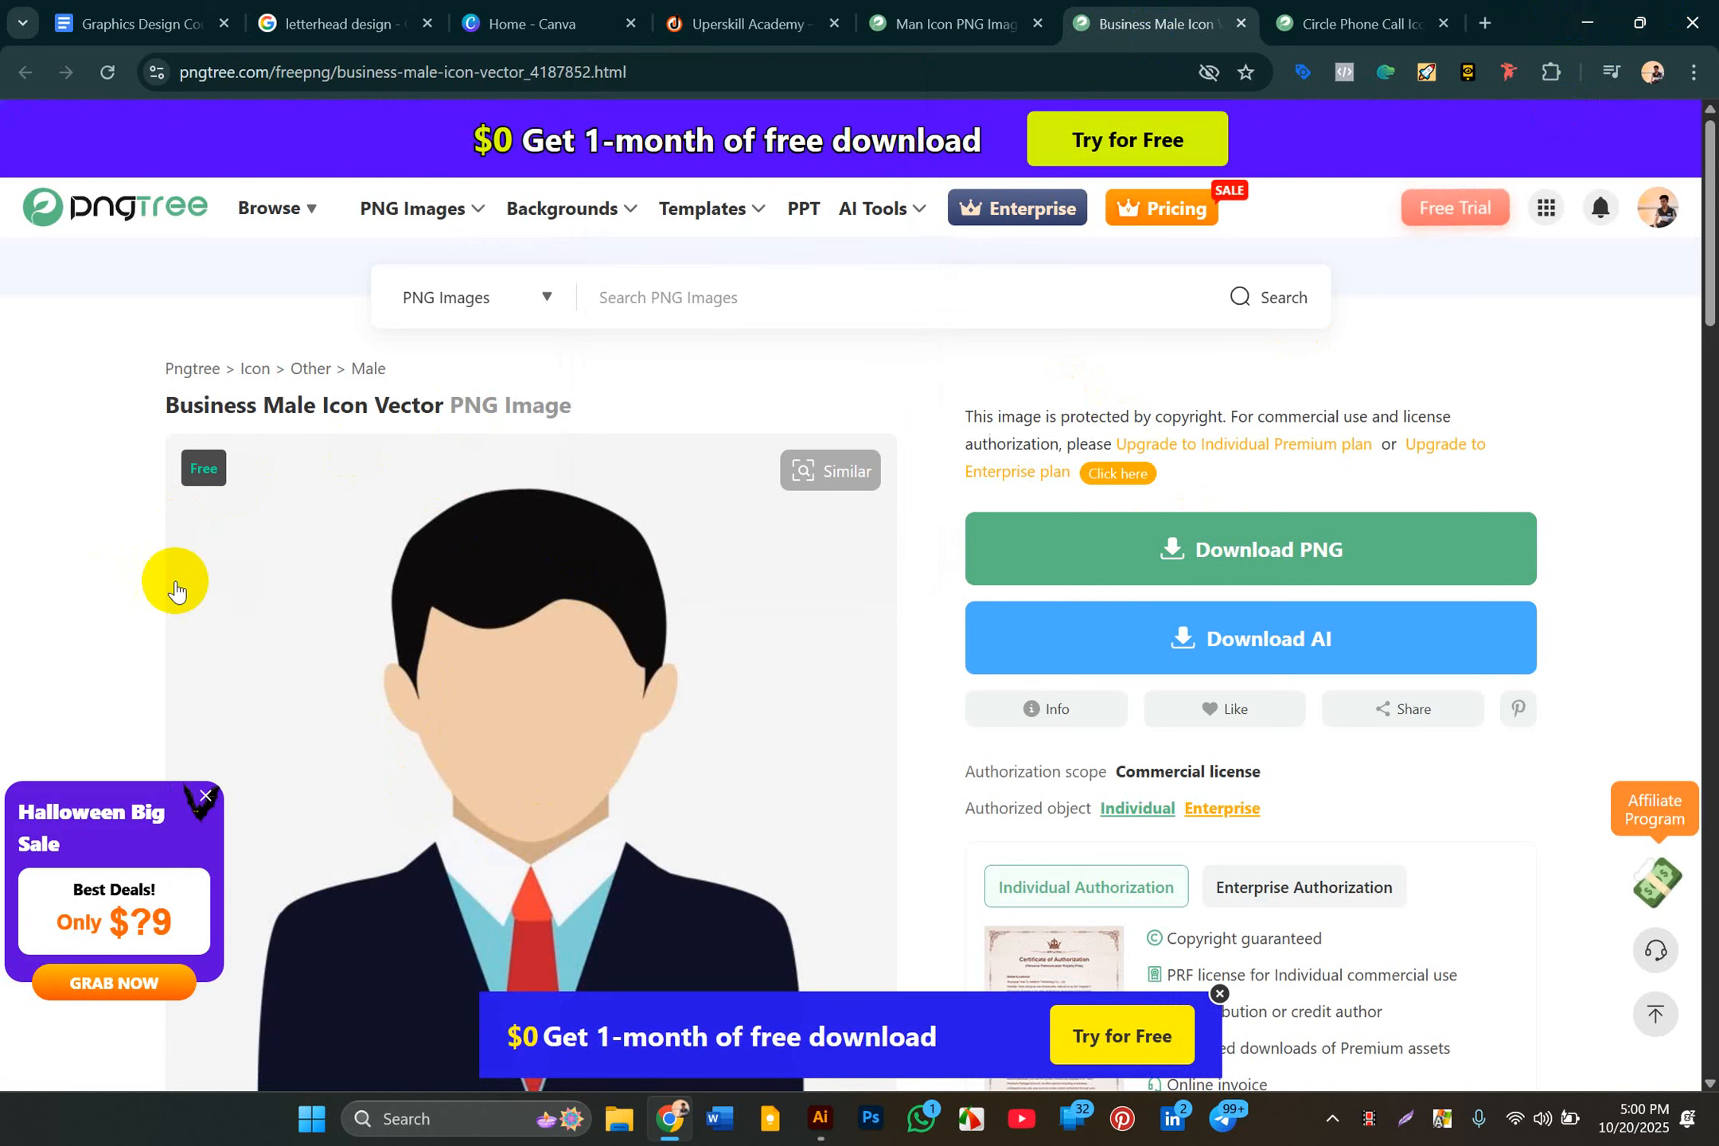
pyautogui.click(1283, 546)
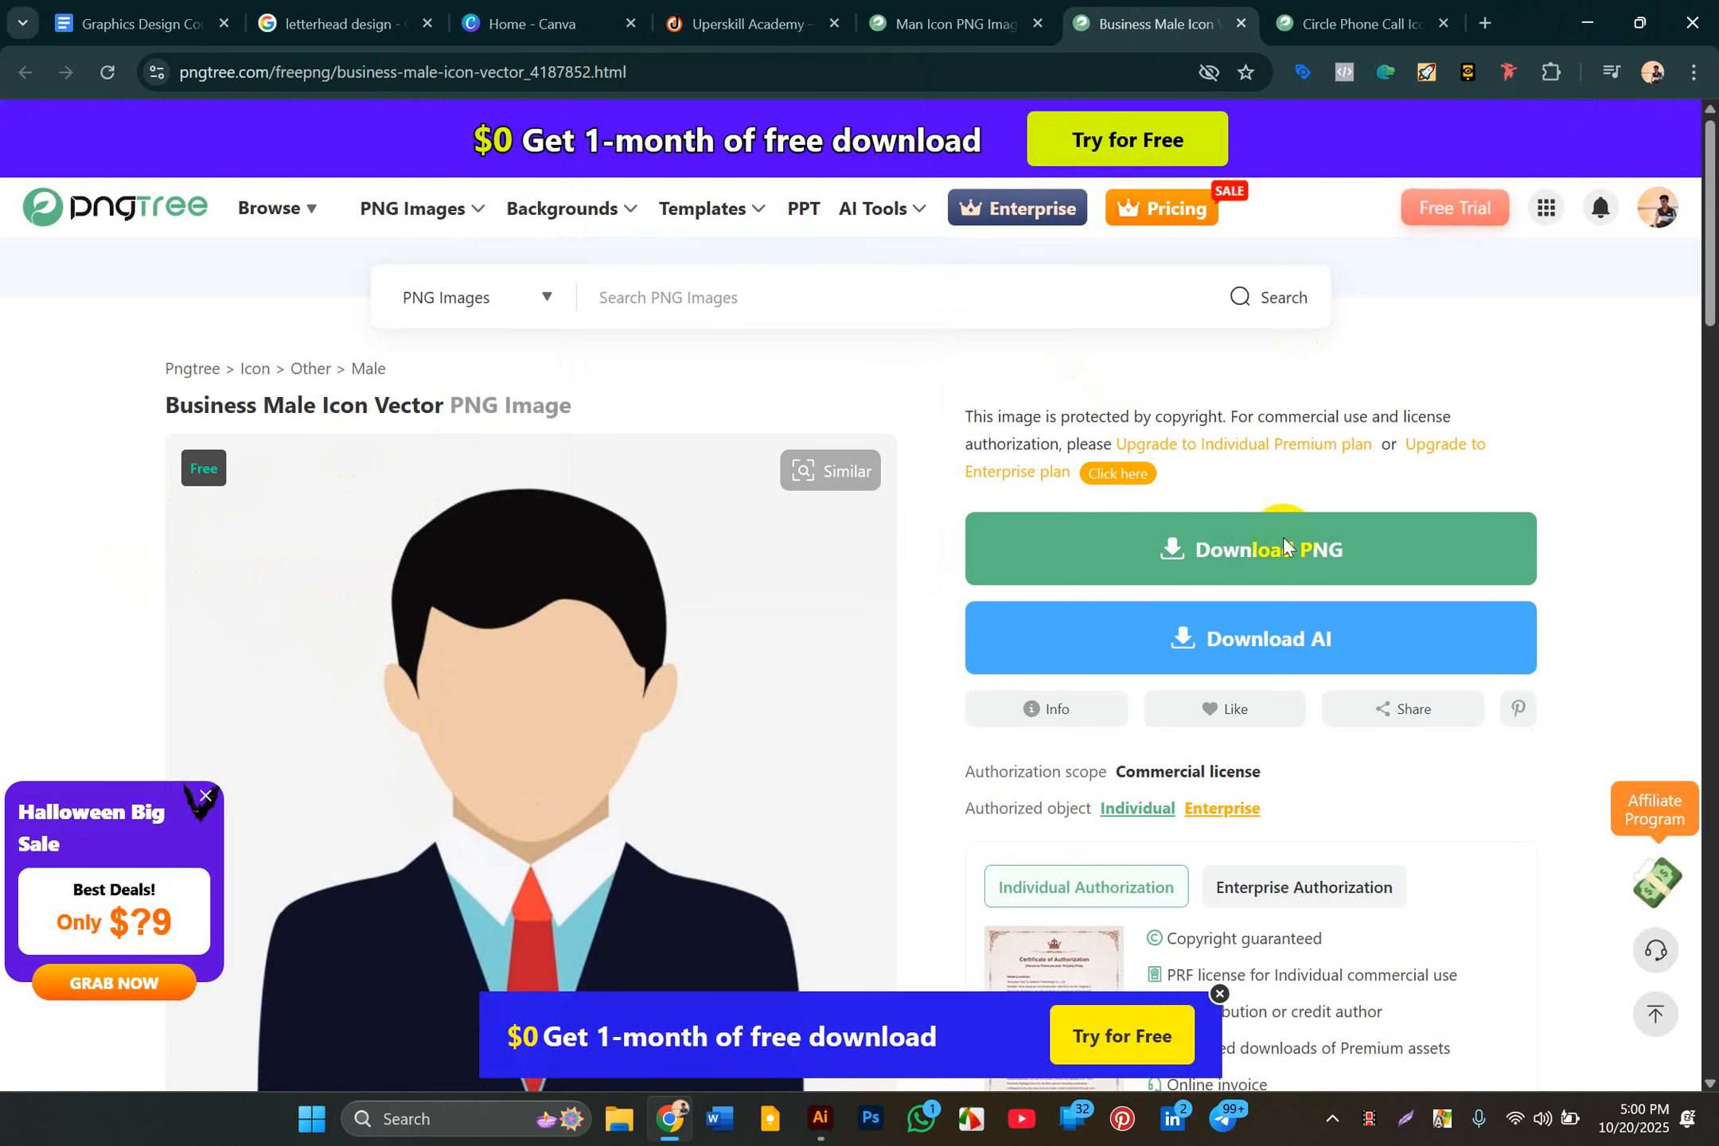
pyautogui.click(1264, 561)
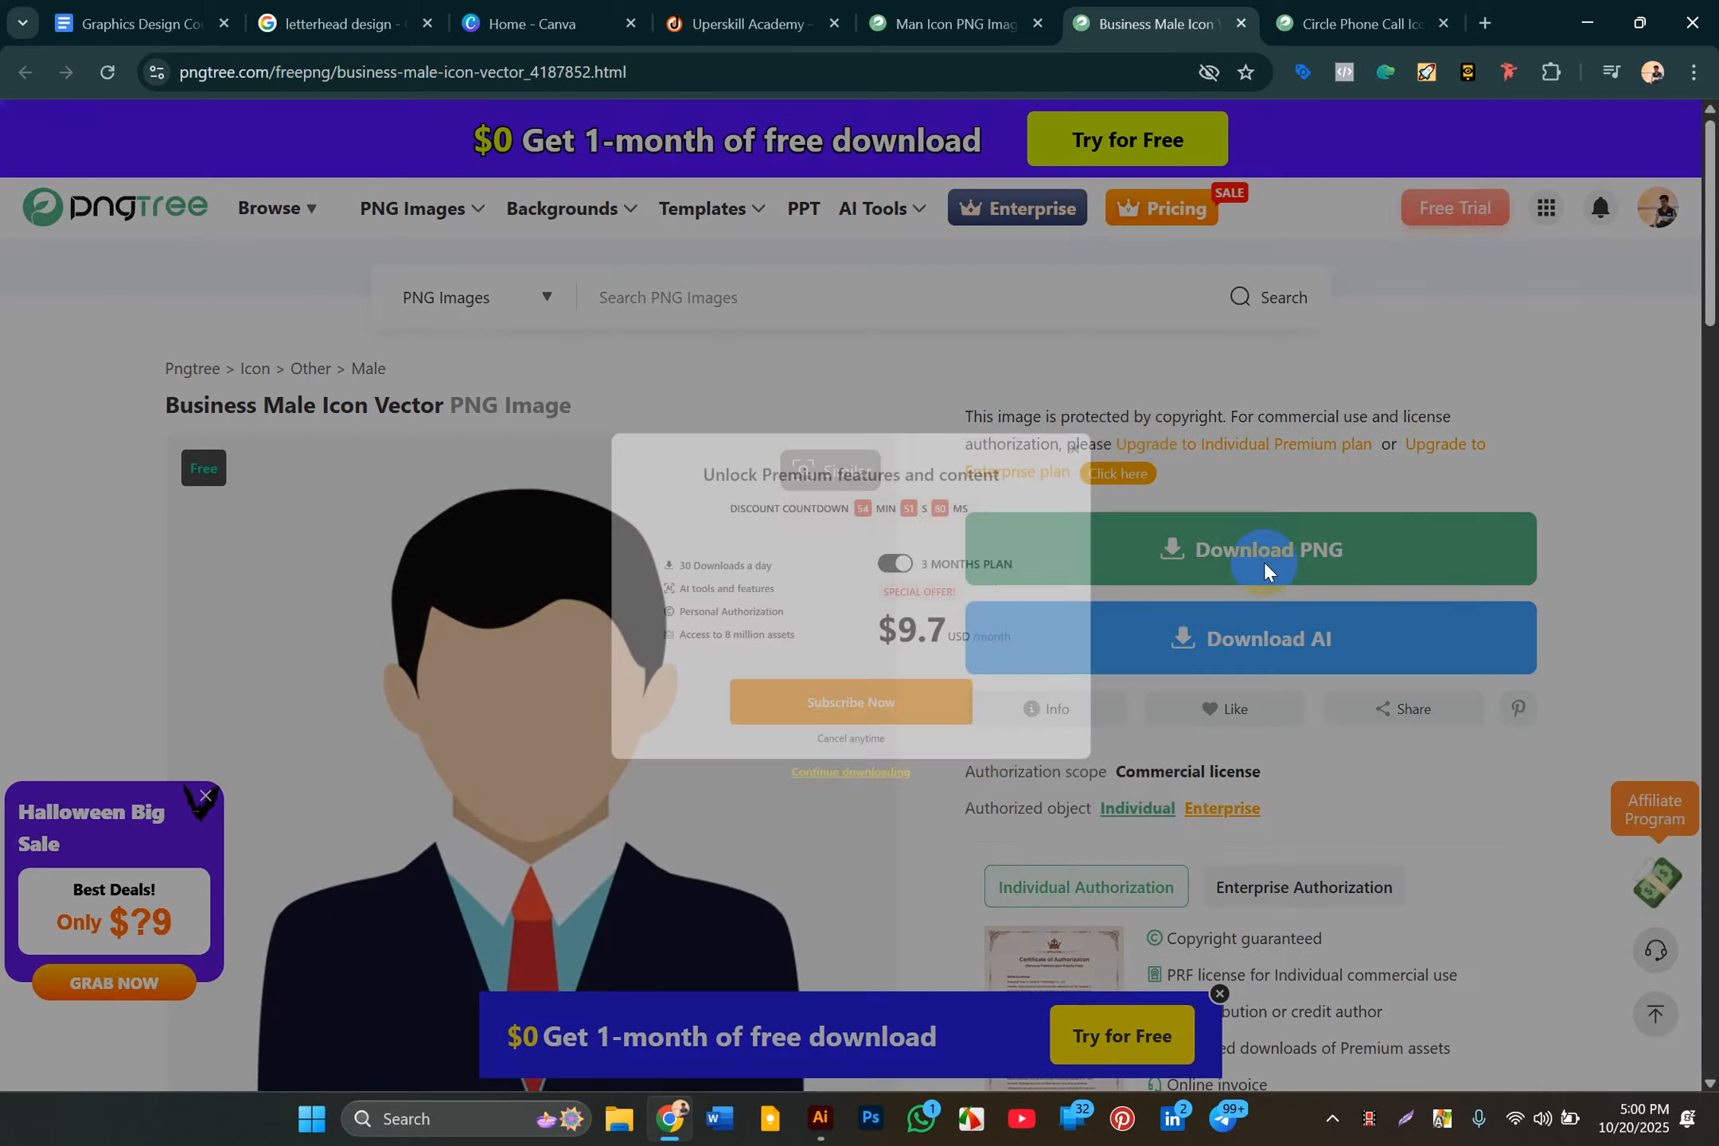
pyautogui.click(1206, 362)
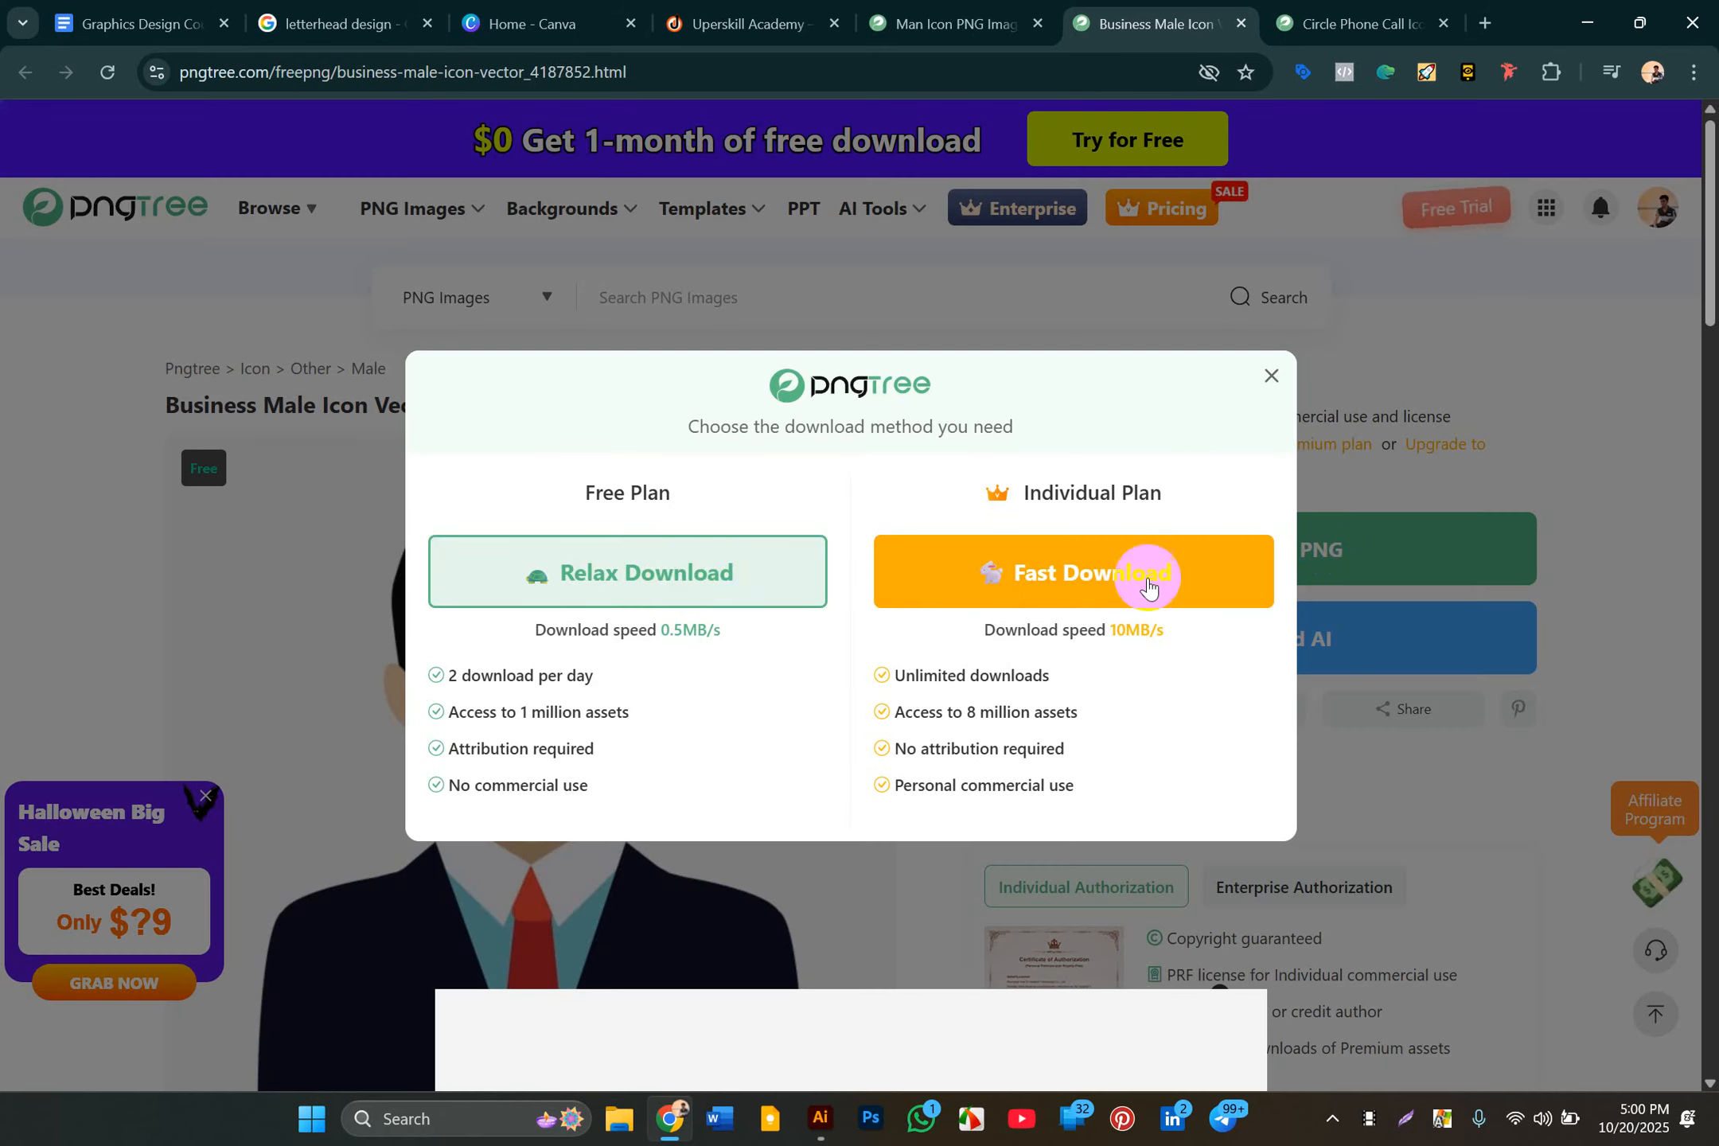
pyautogui.click(679, 580)
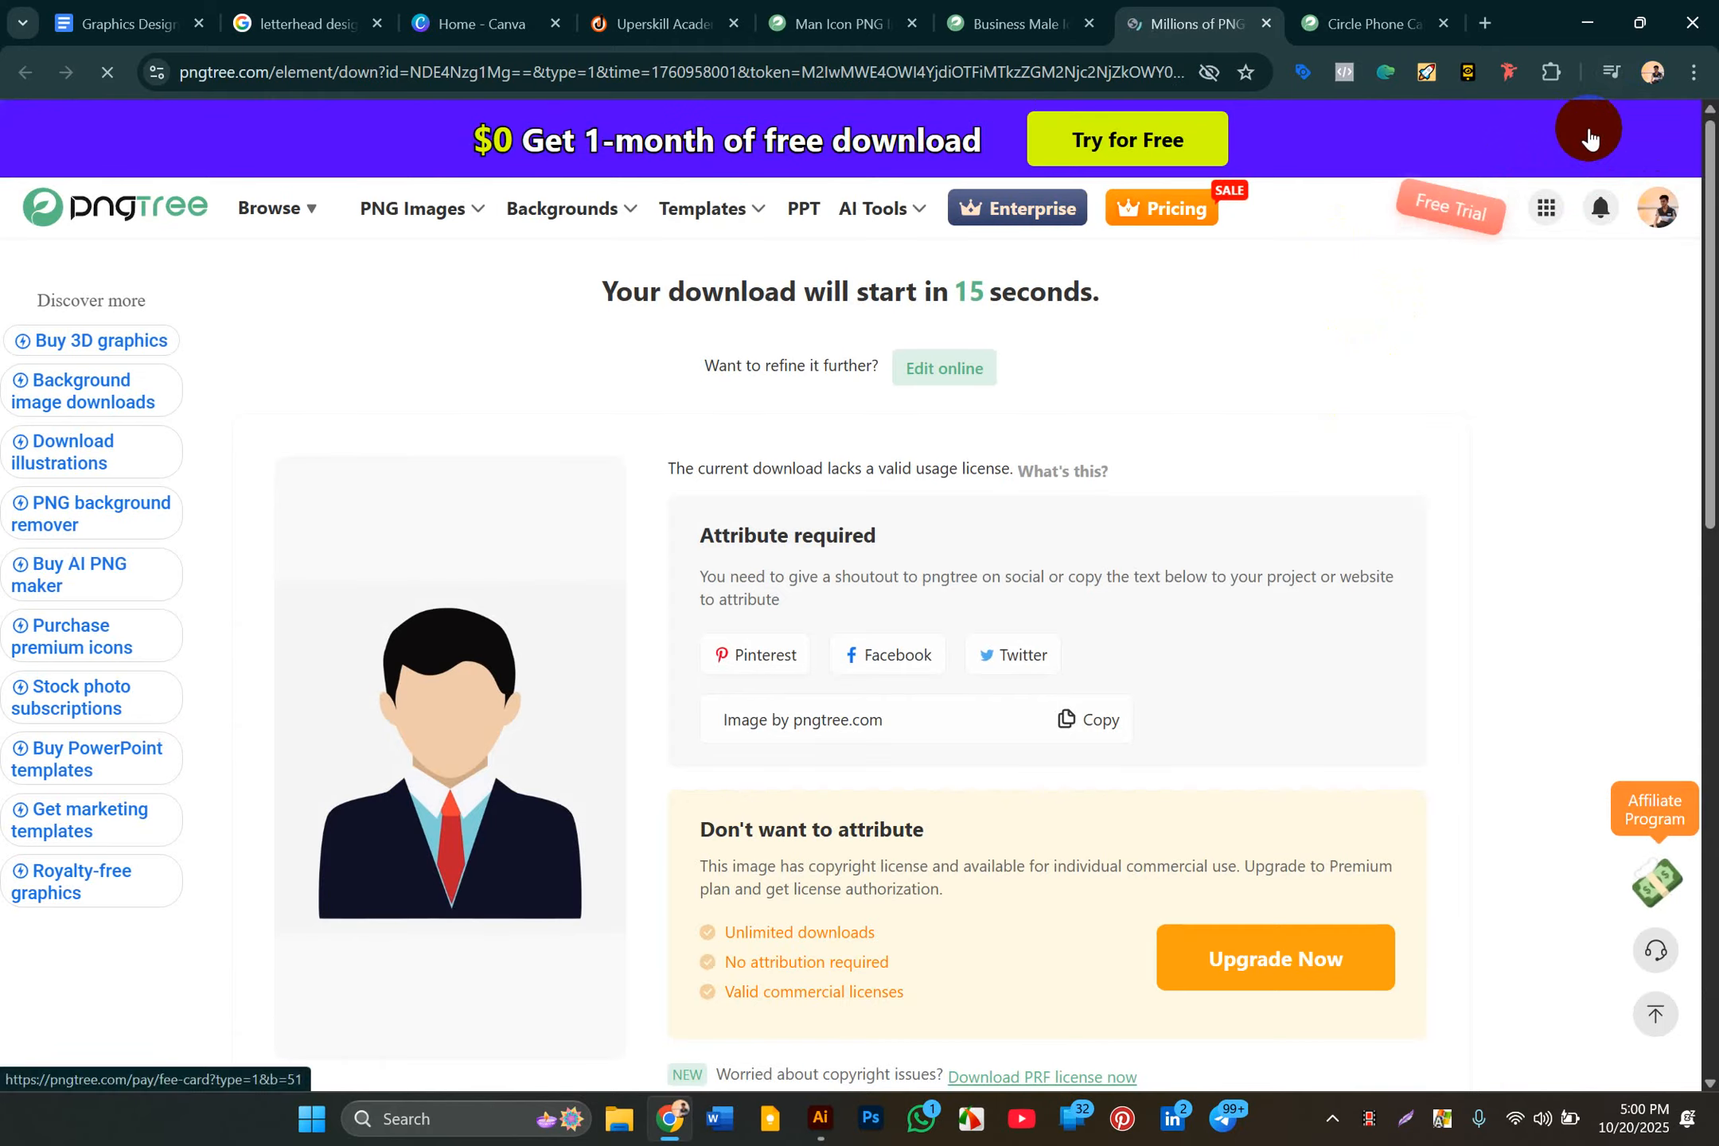
pyautogui.scroll(-4, 935, 768)
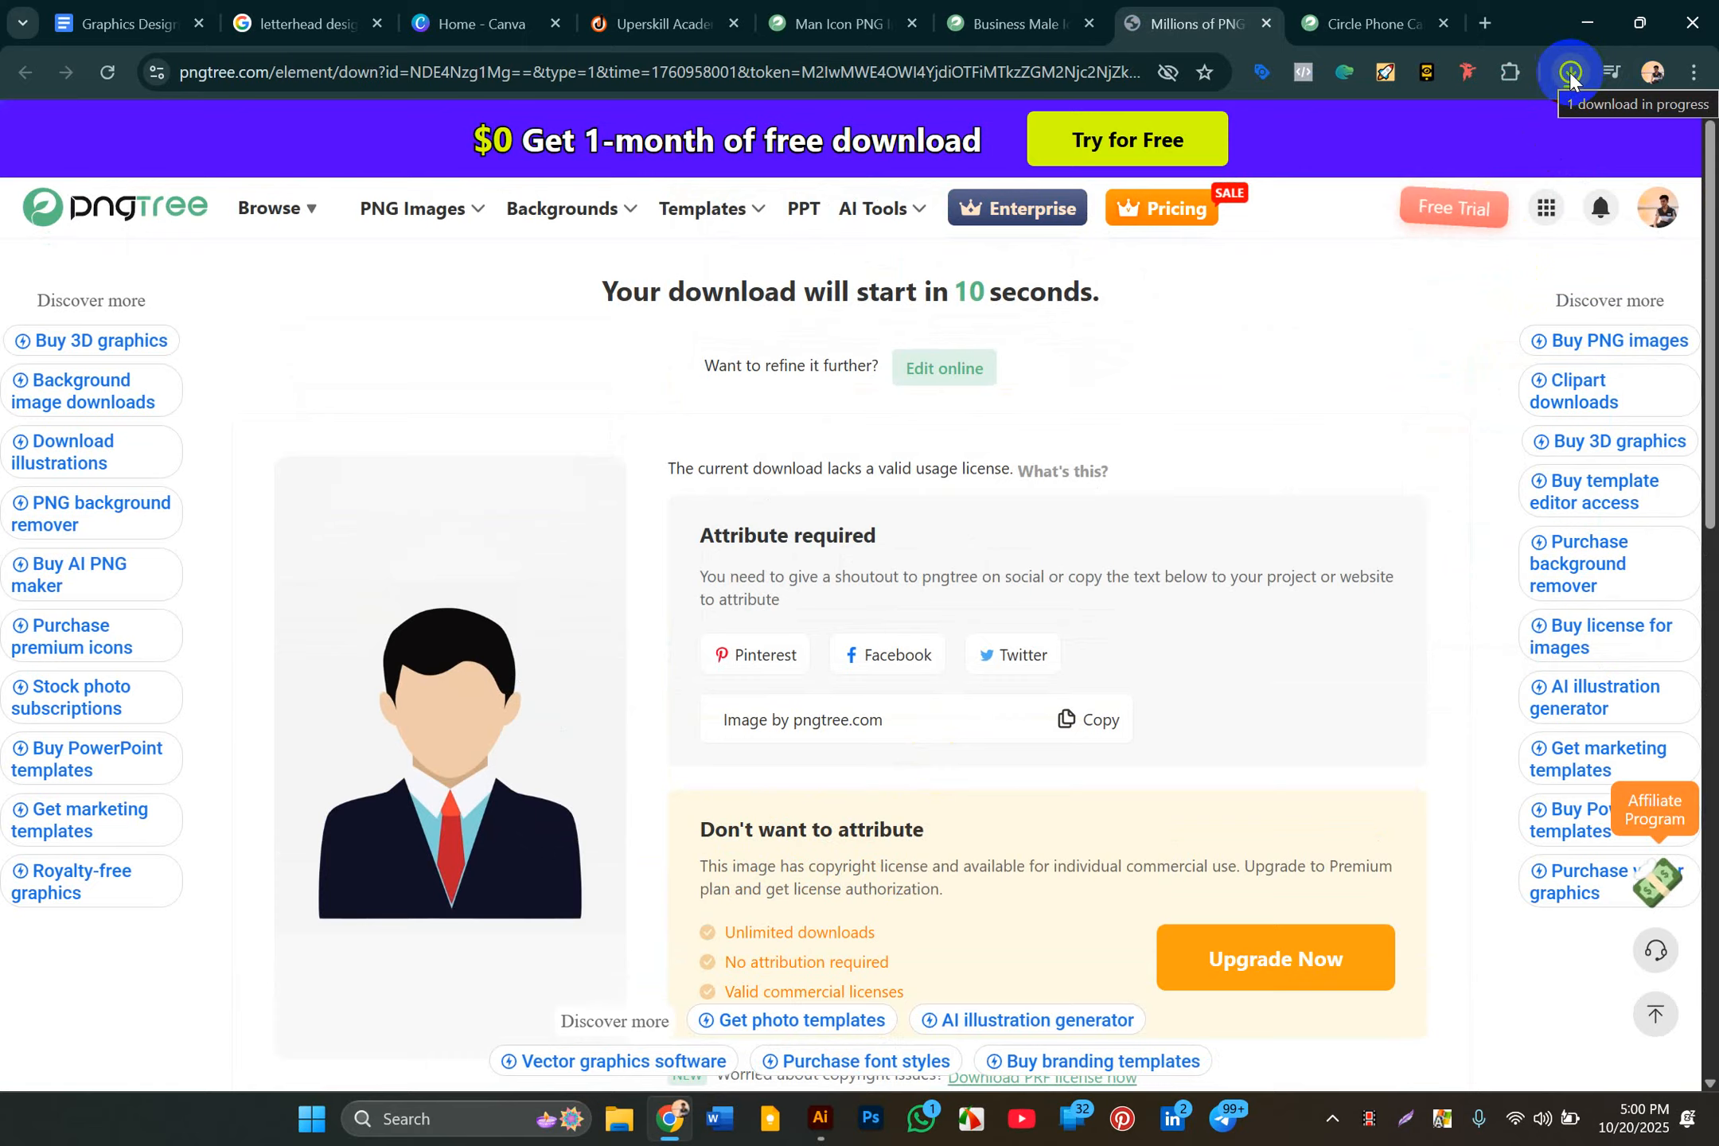
# Step: Minimize the browser and open the Downloads folder in File Explorer to reach the downloaded icon
pyautogui.click(1593, 19)
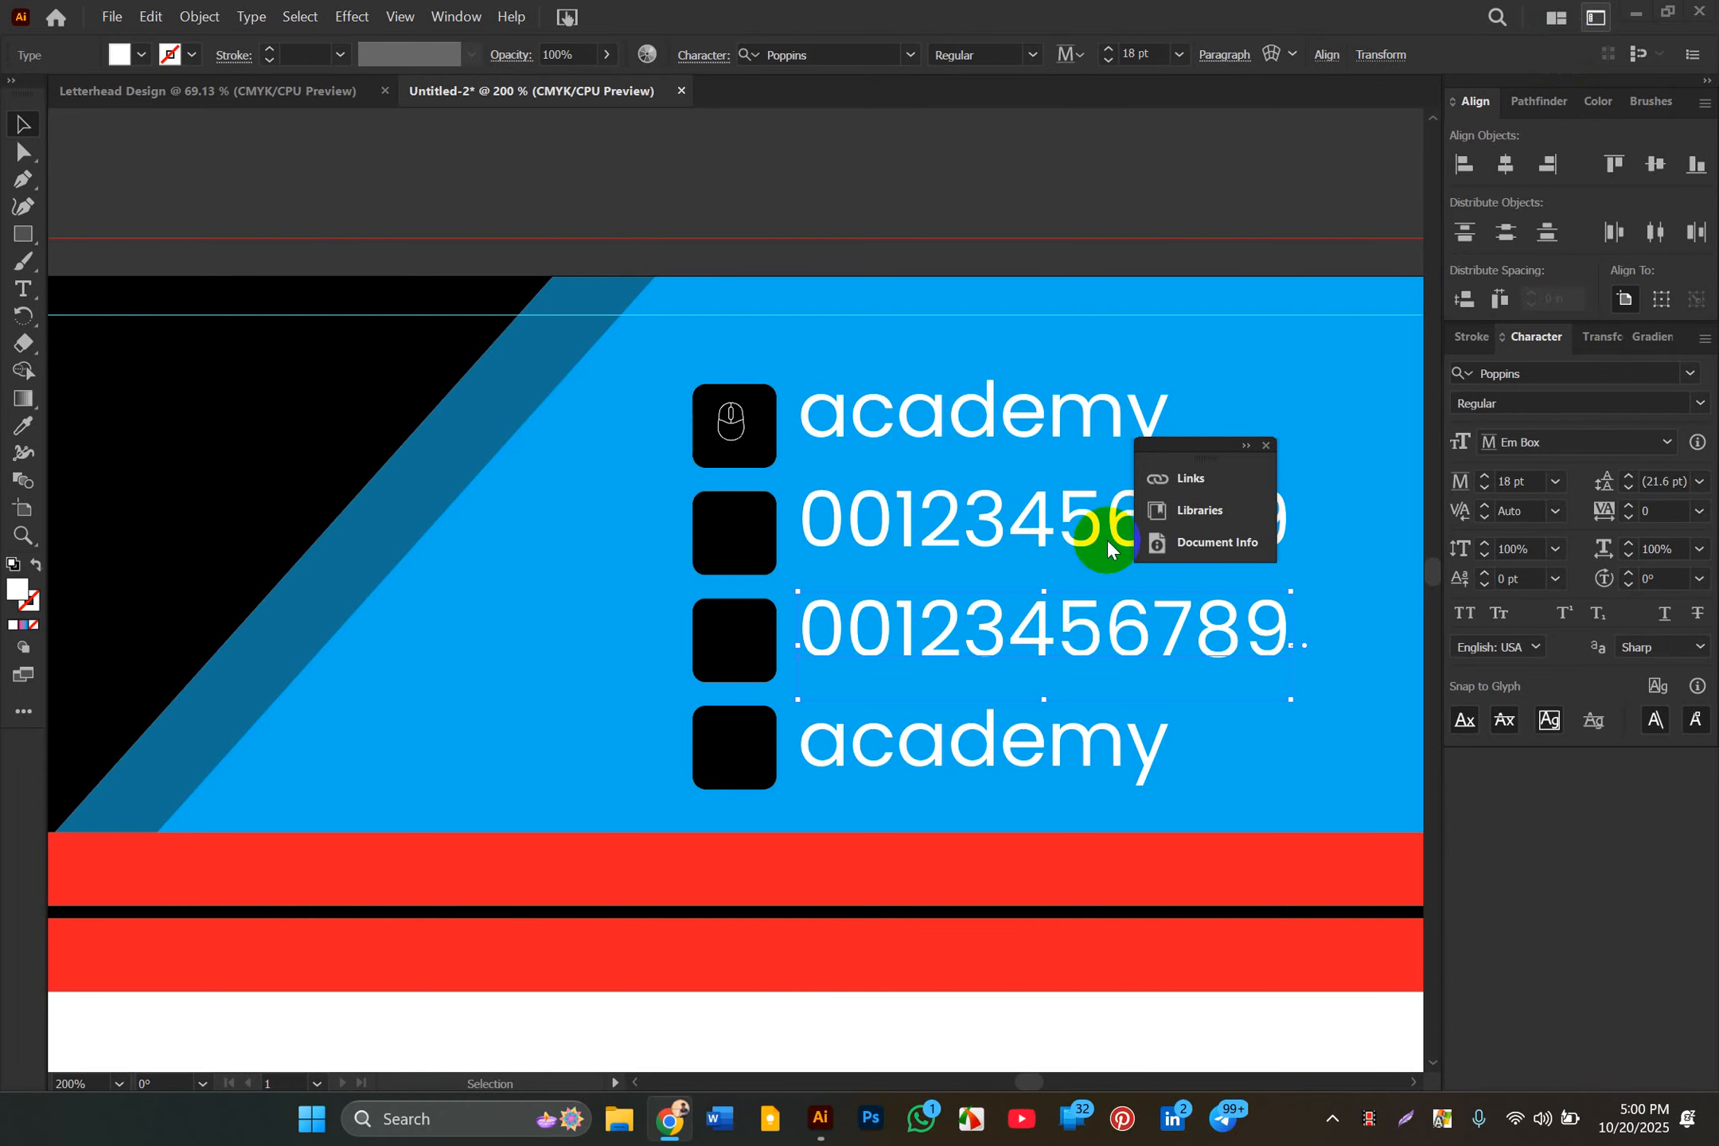
pyautogui.click(613, 1120)
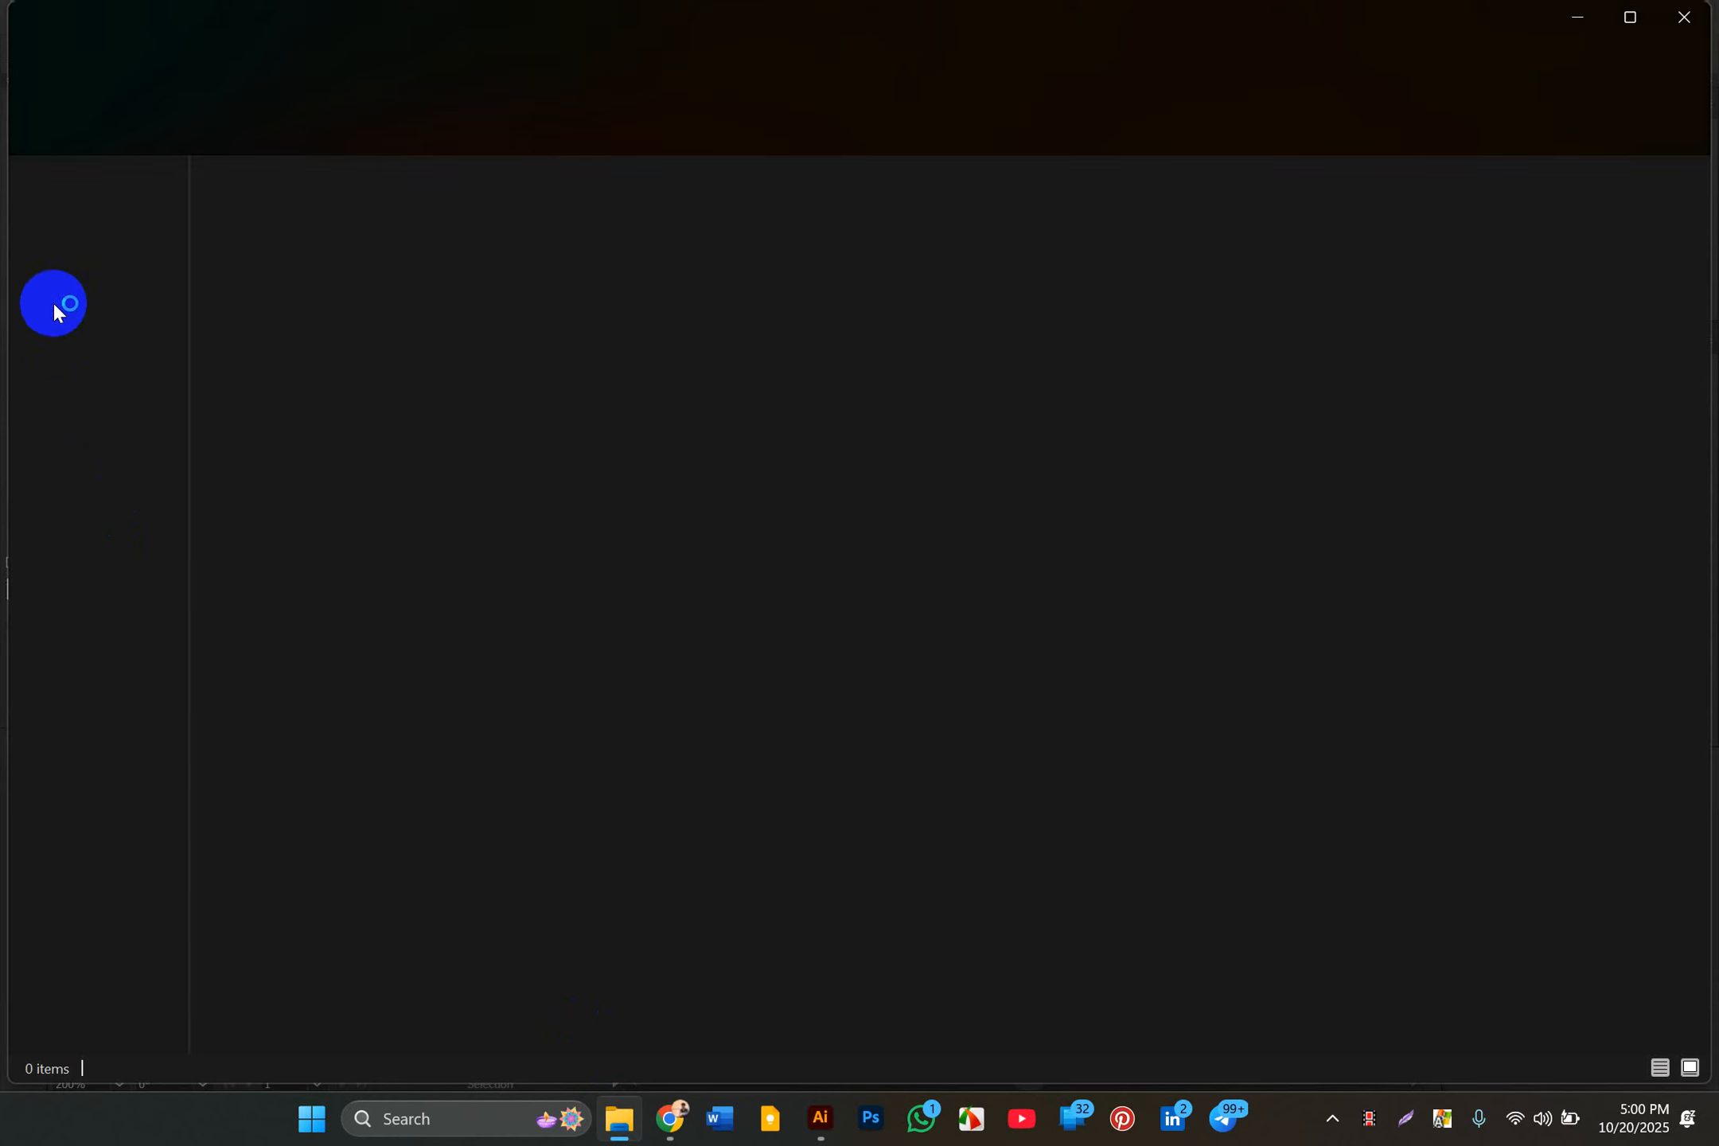
pyautogui.click(41, 368)
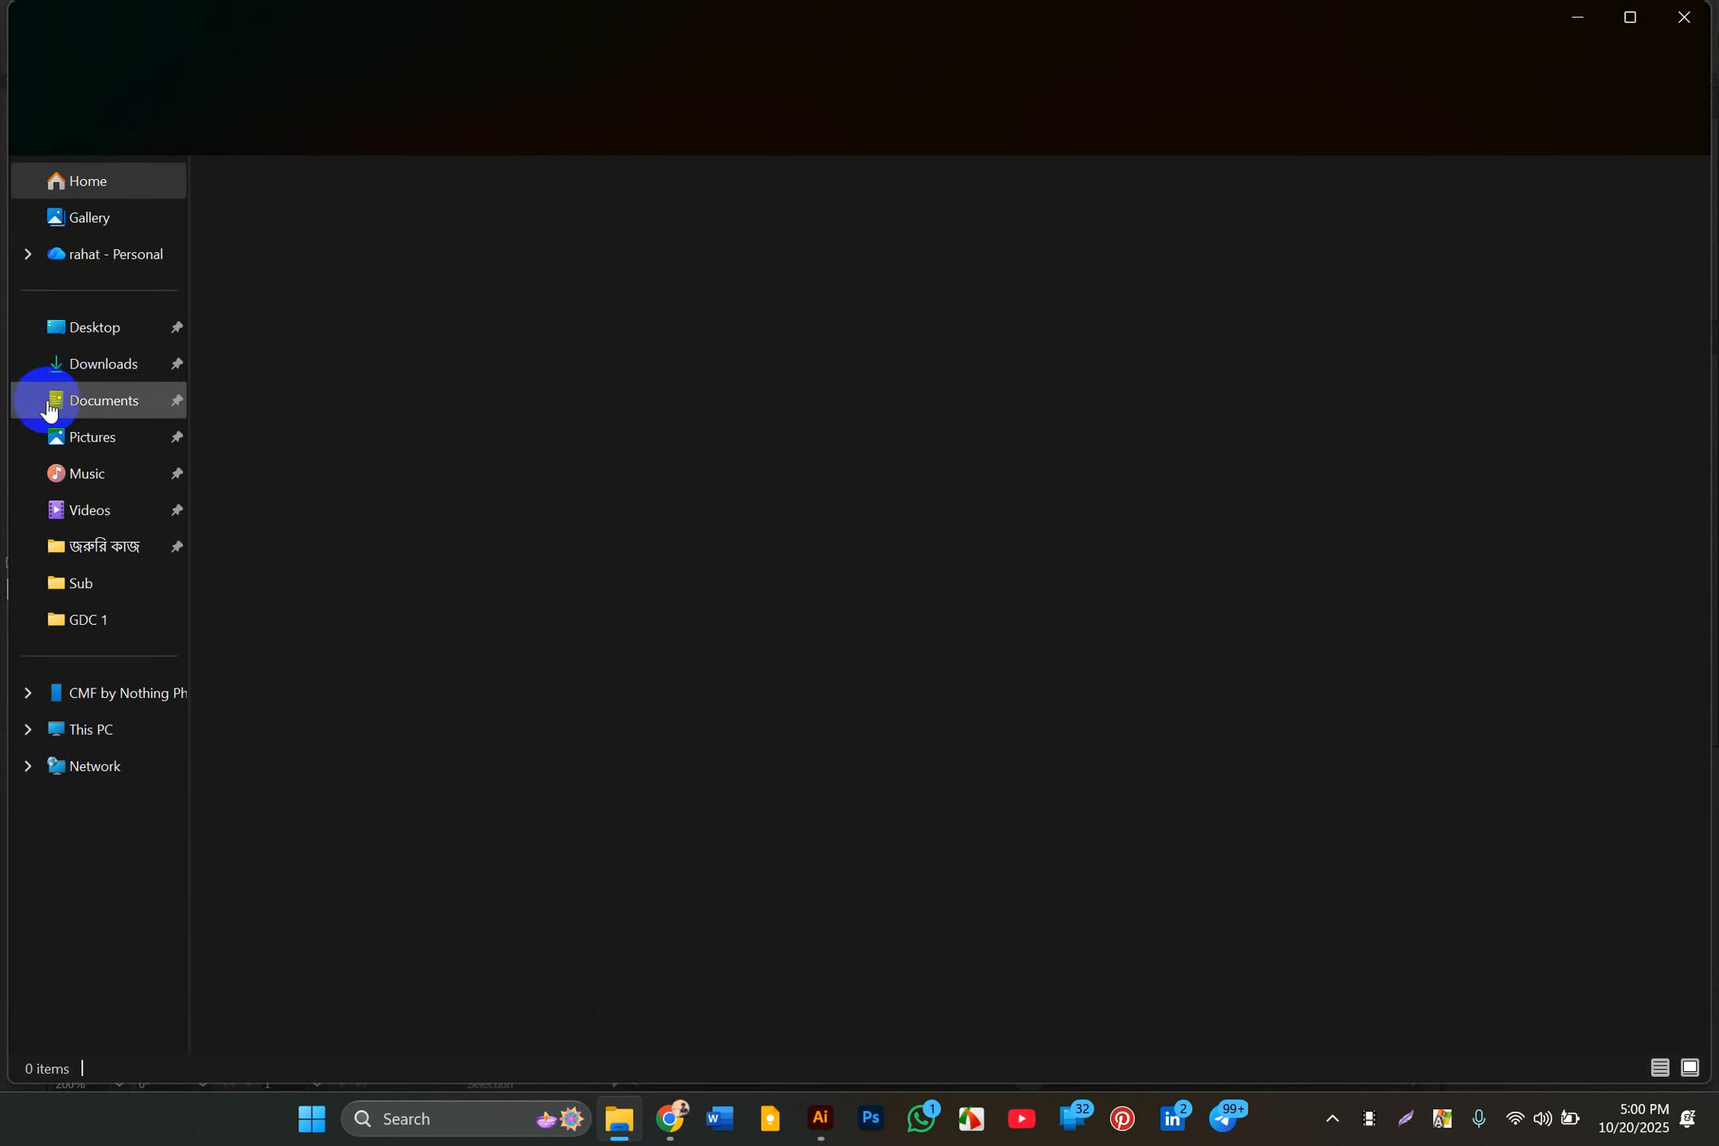
pyautogui.click(86, 359)
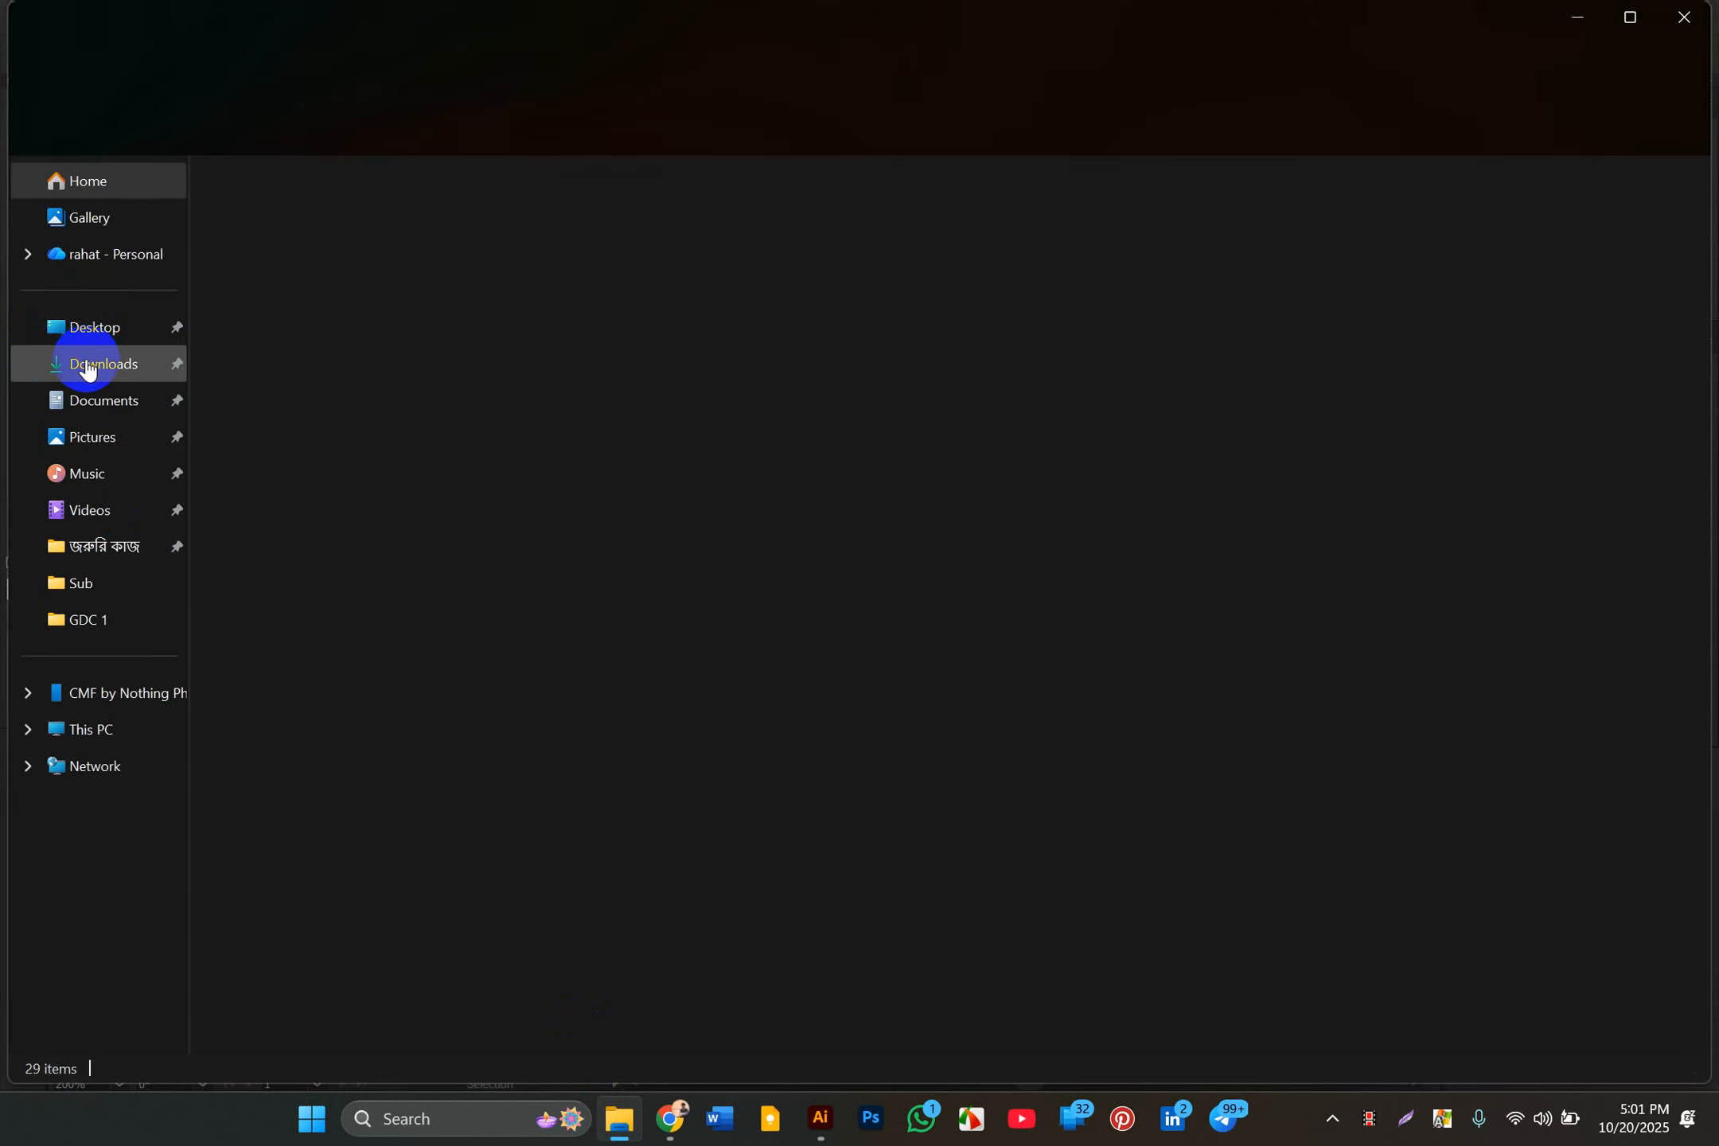
pyautogui.click(87, 366)
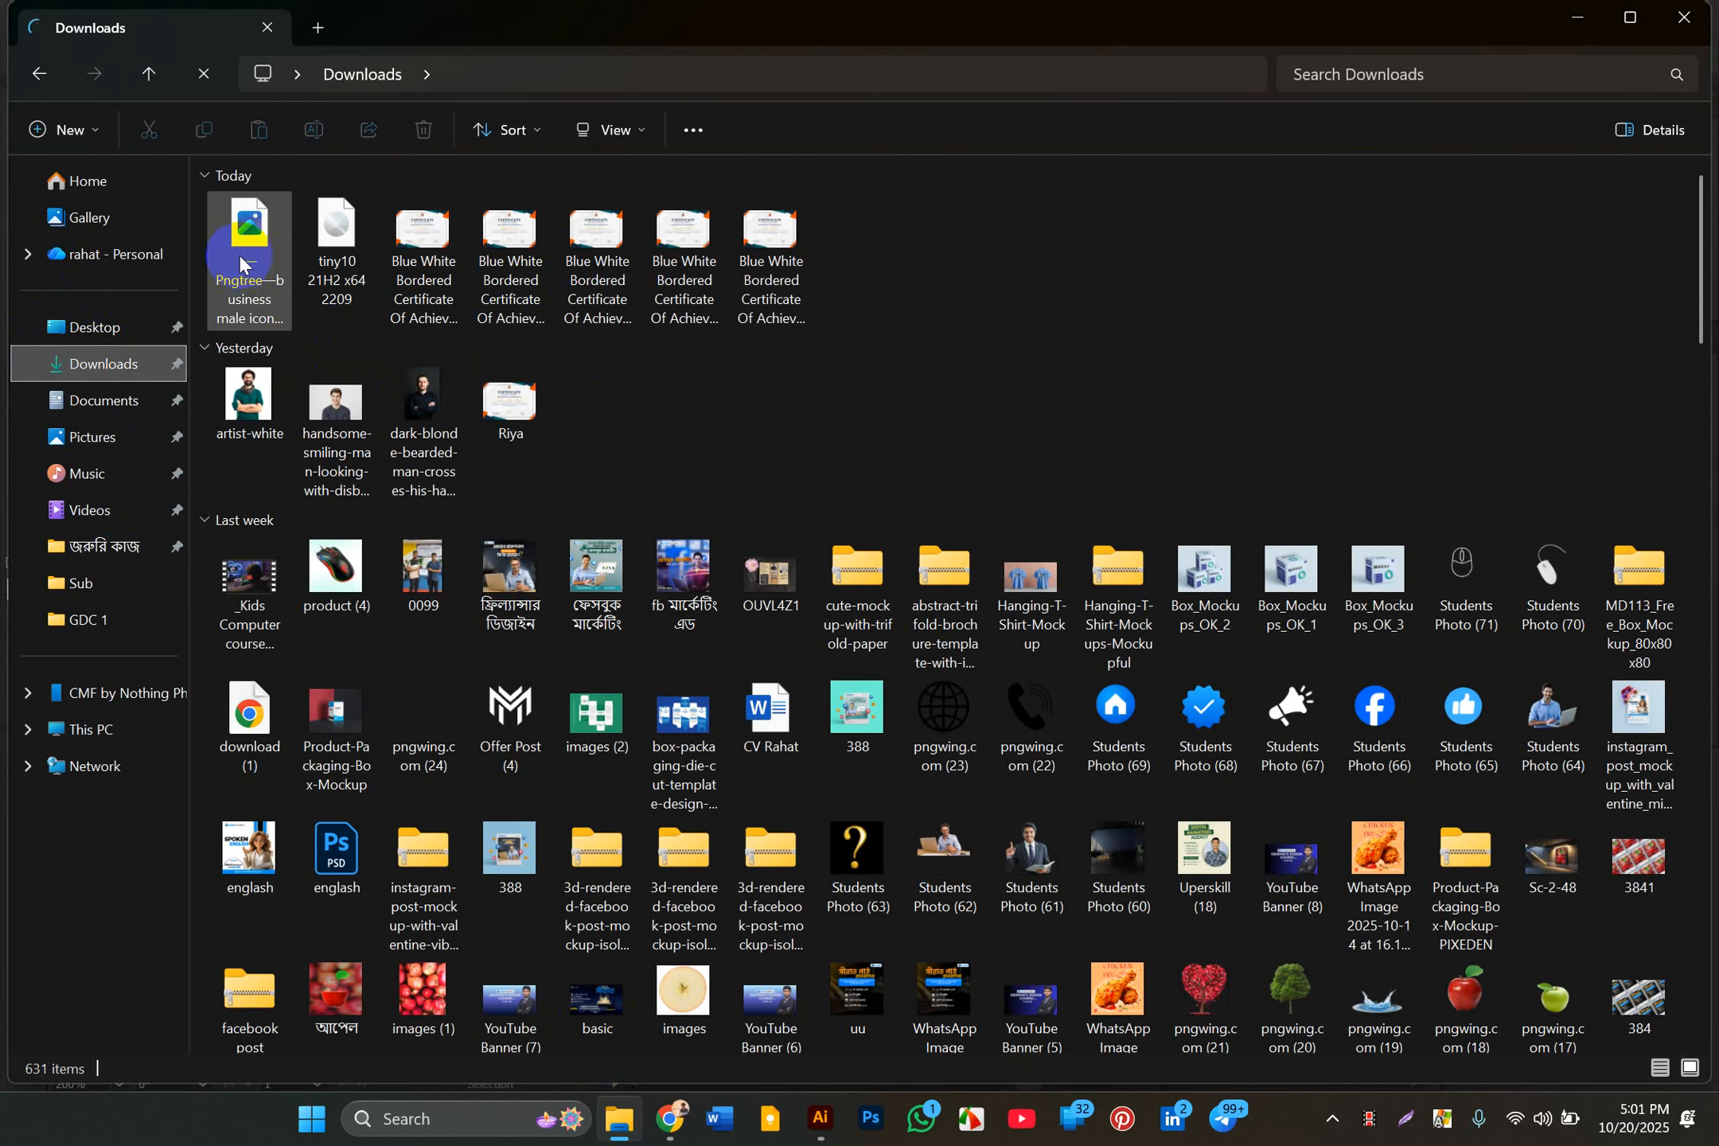
# Step: Switch to Illustrator and place the downloaded business male icon from Downloads, sized to fit inside the first black header square
pyautogui.moveTo(255, 260)
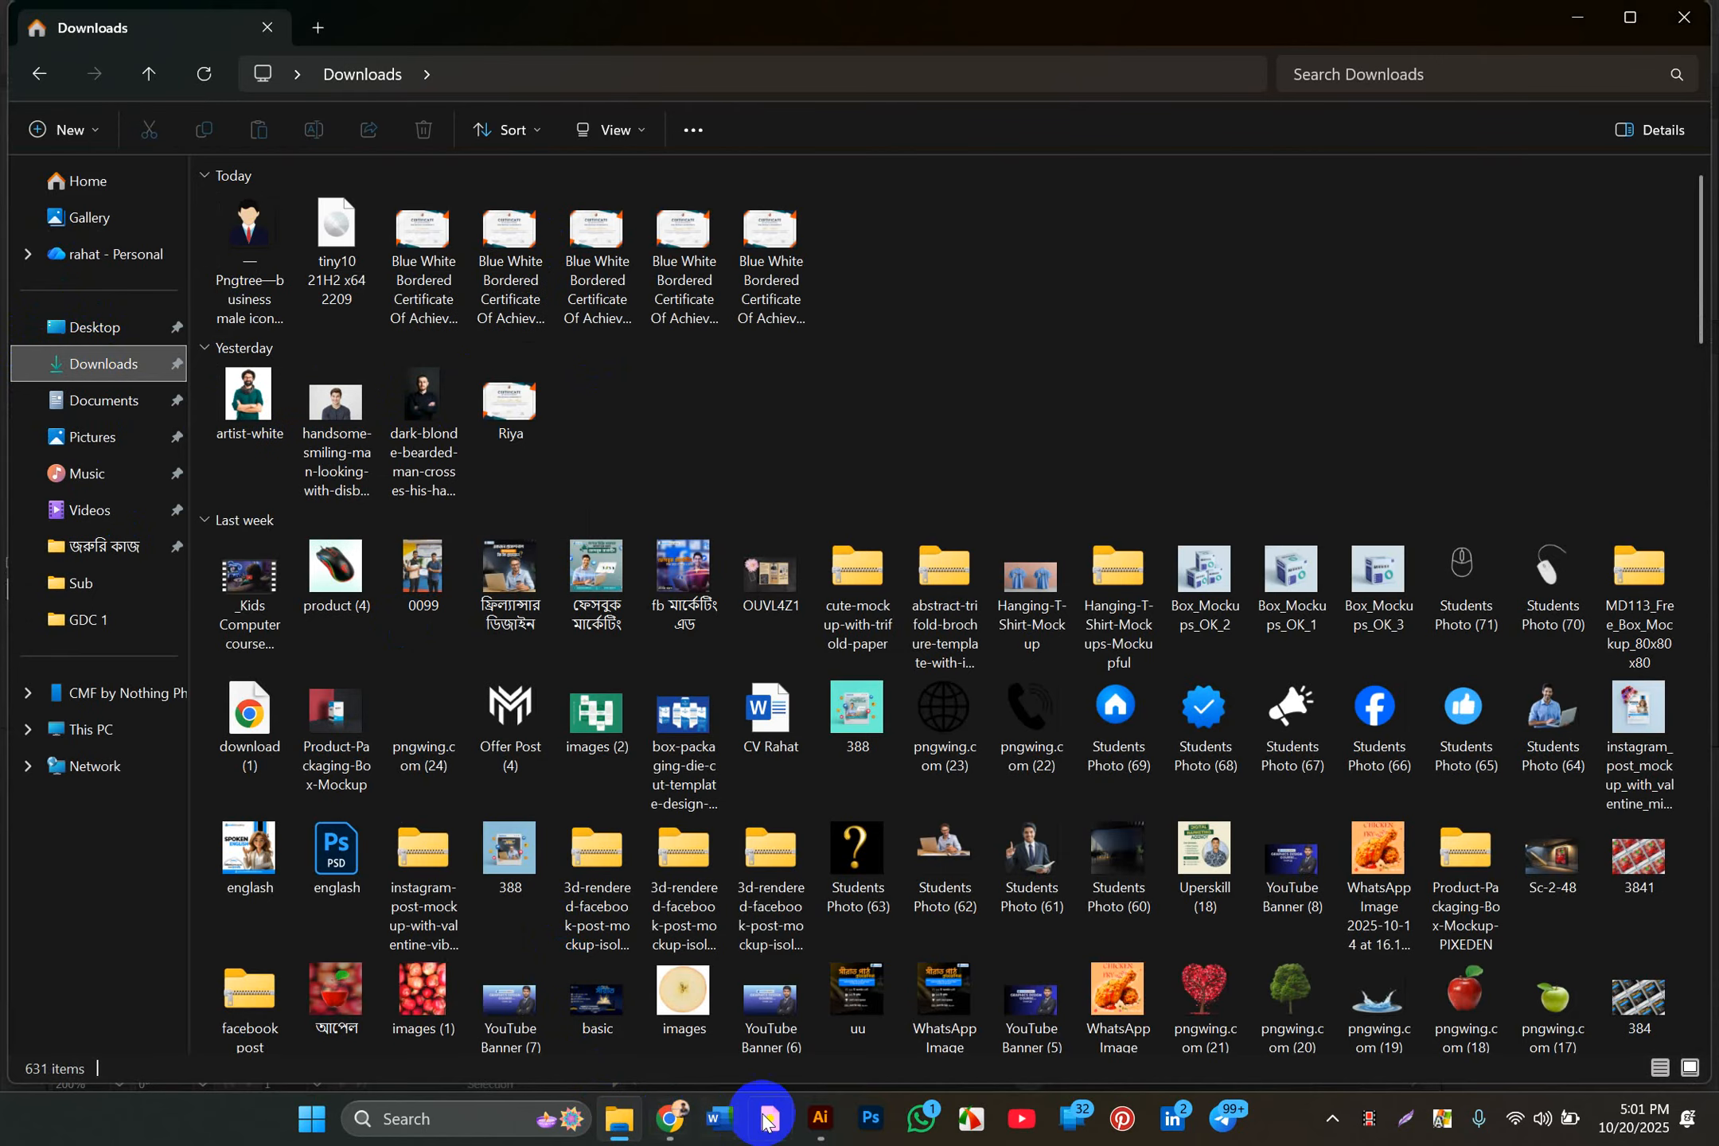
pyautogui.click(823, 1121)
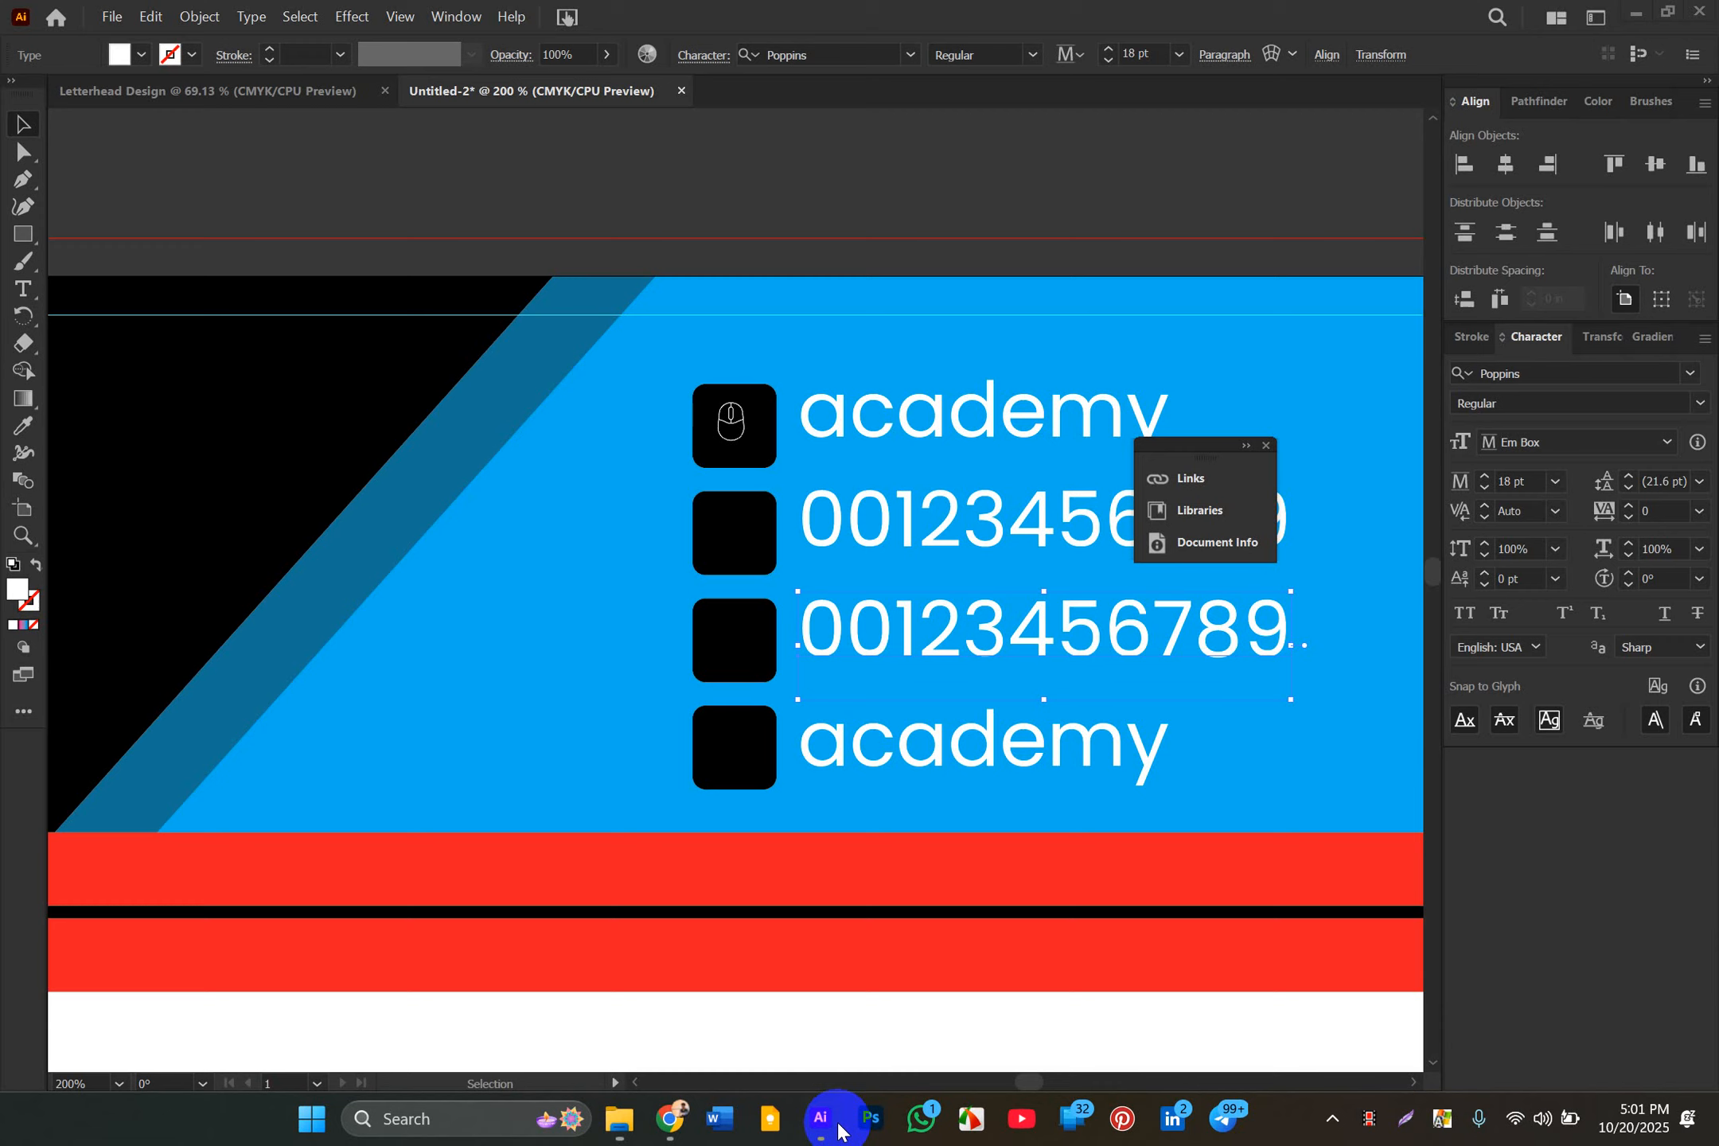
pyautogui.click(107, 19)
pyautogui.click(161, 451)
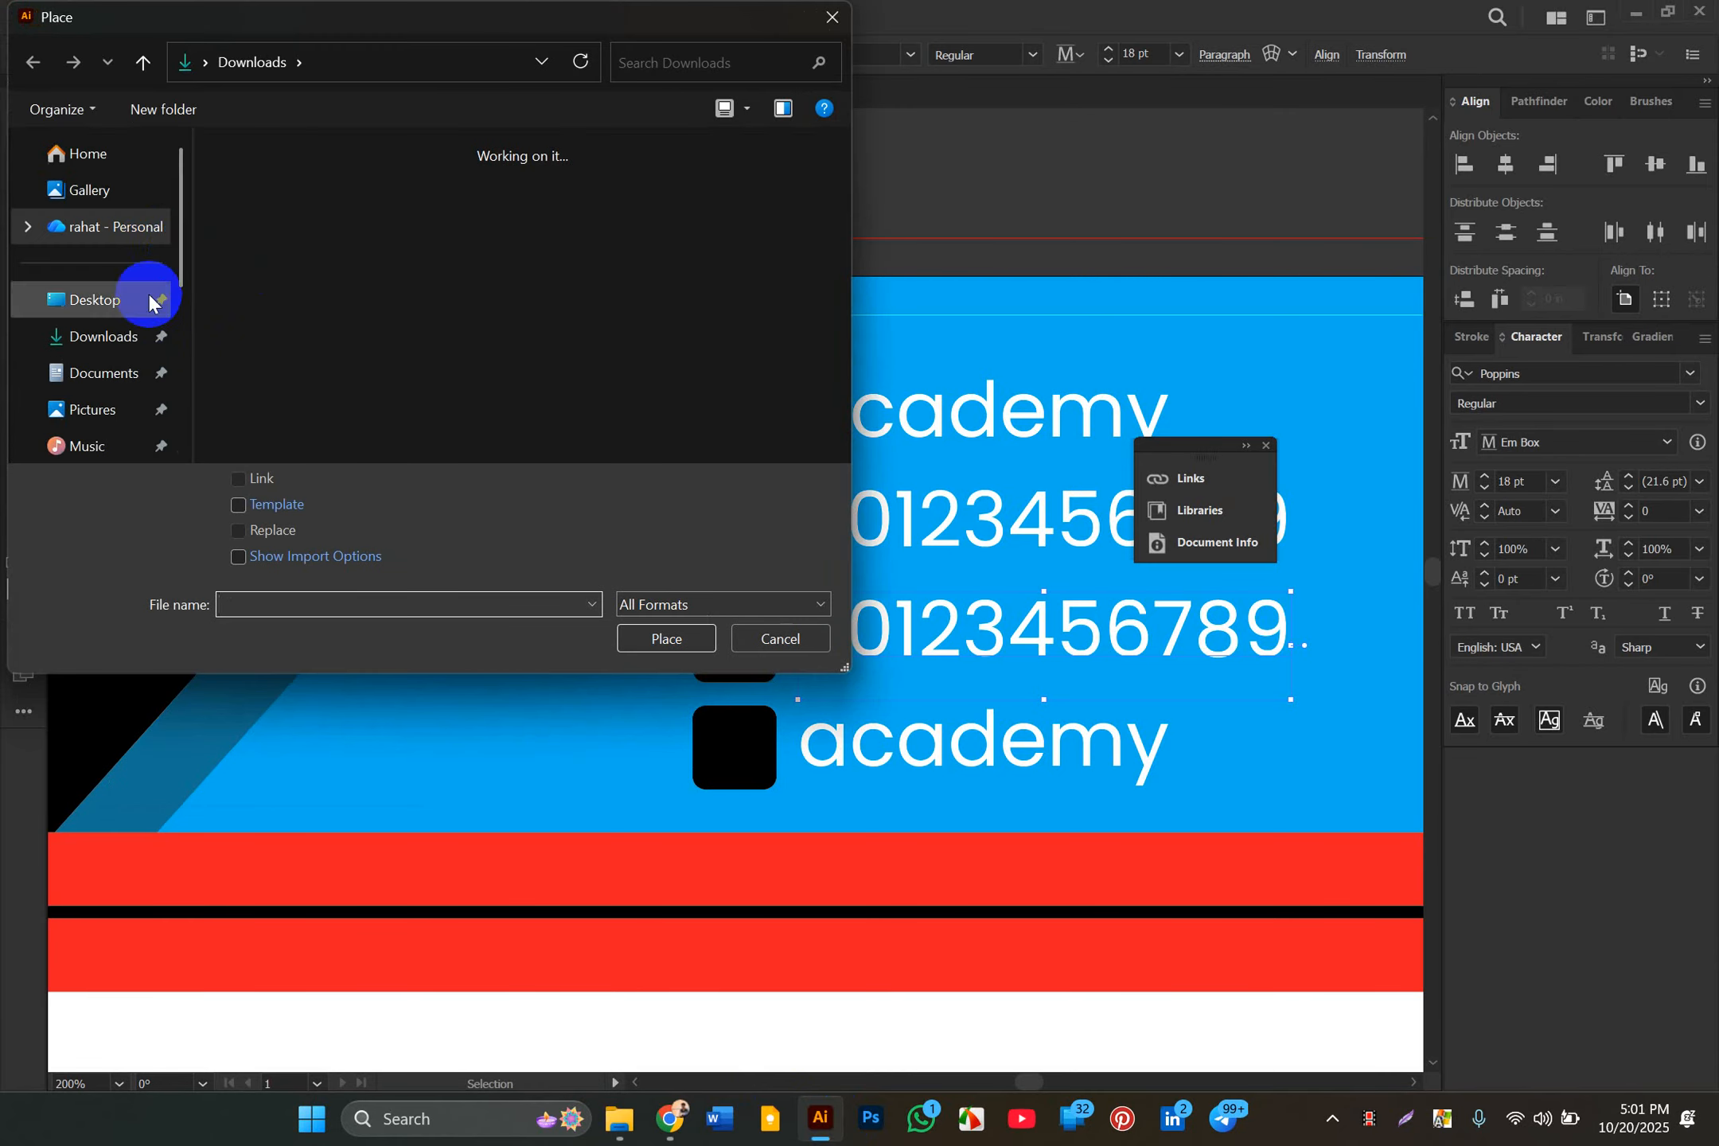
pyautogui.click(94, 340)
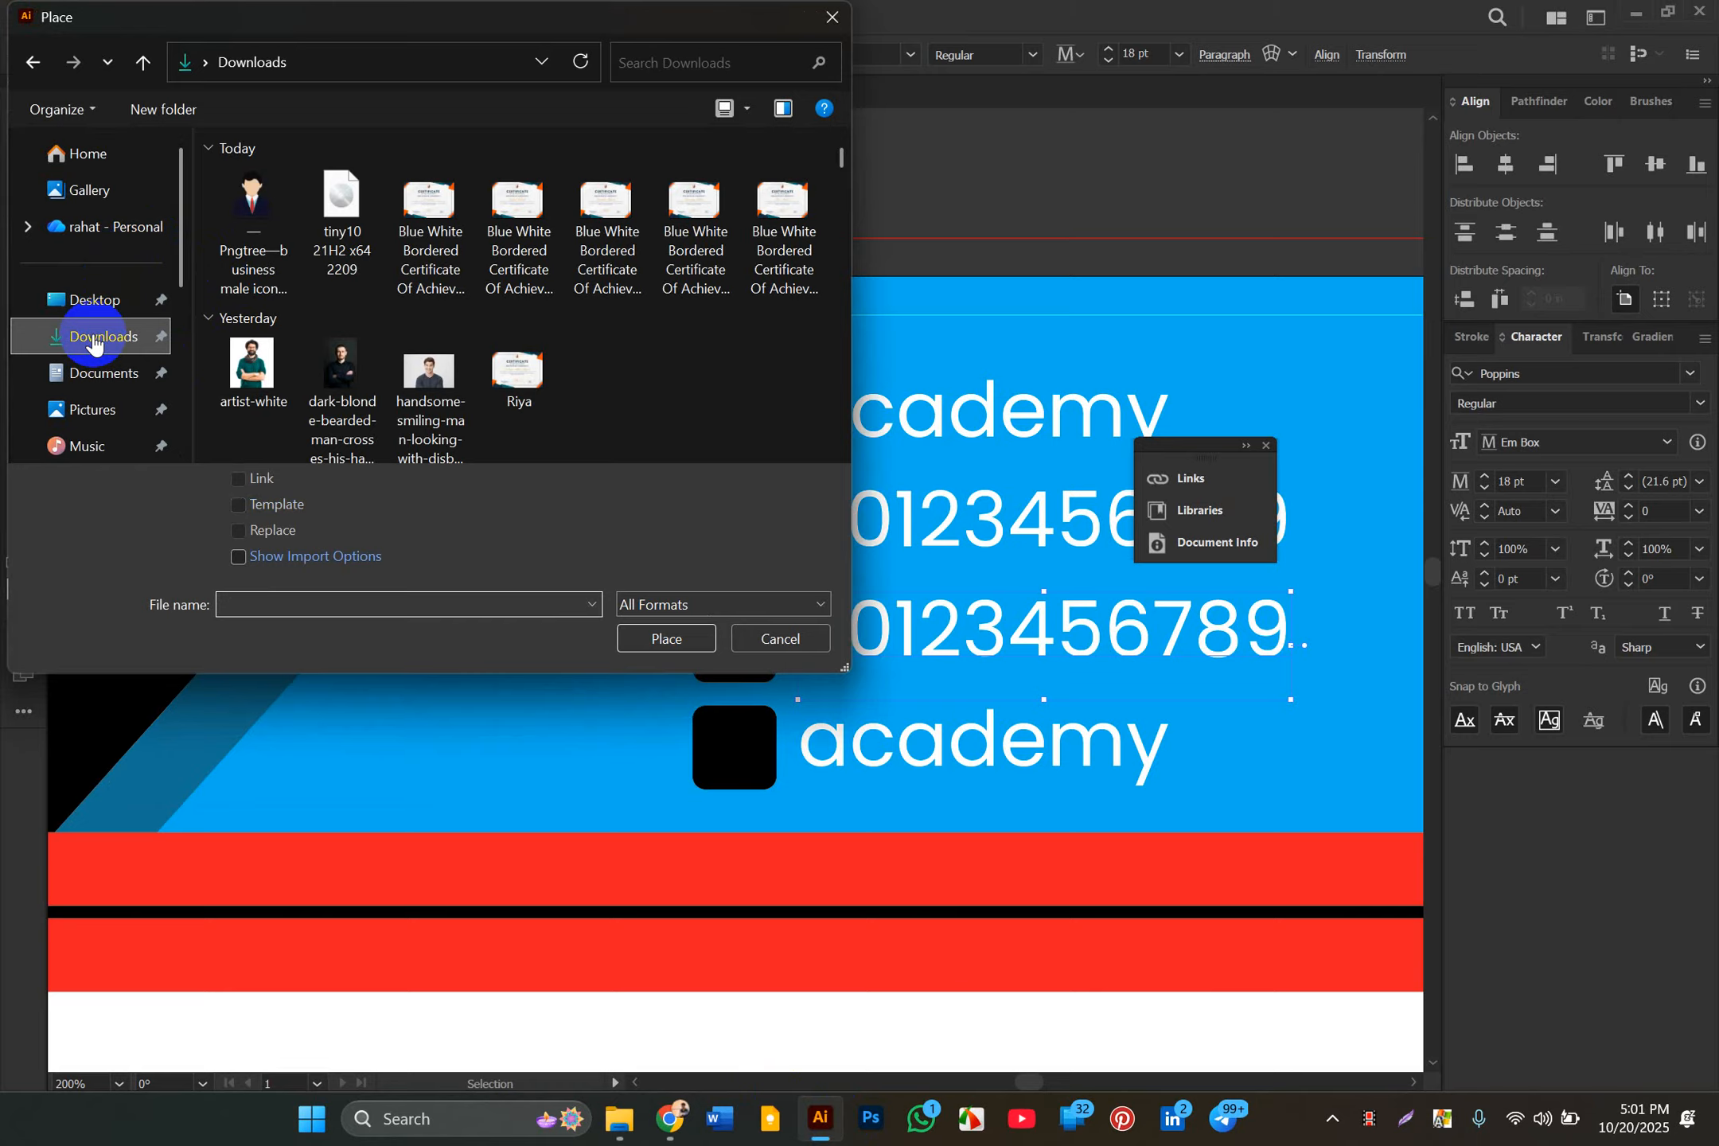
pyautogui.doubleClick(242, 239)
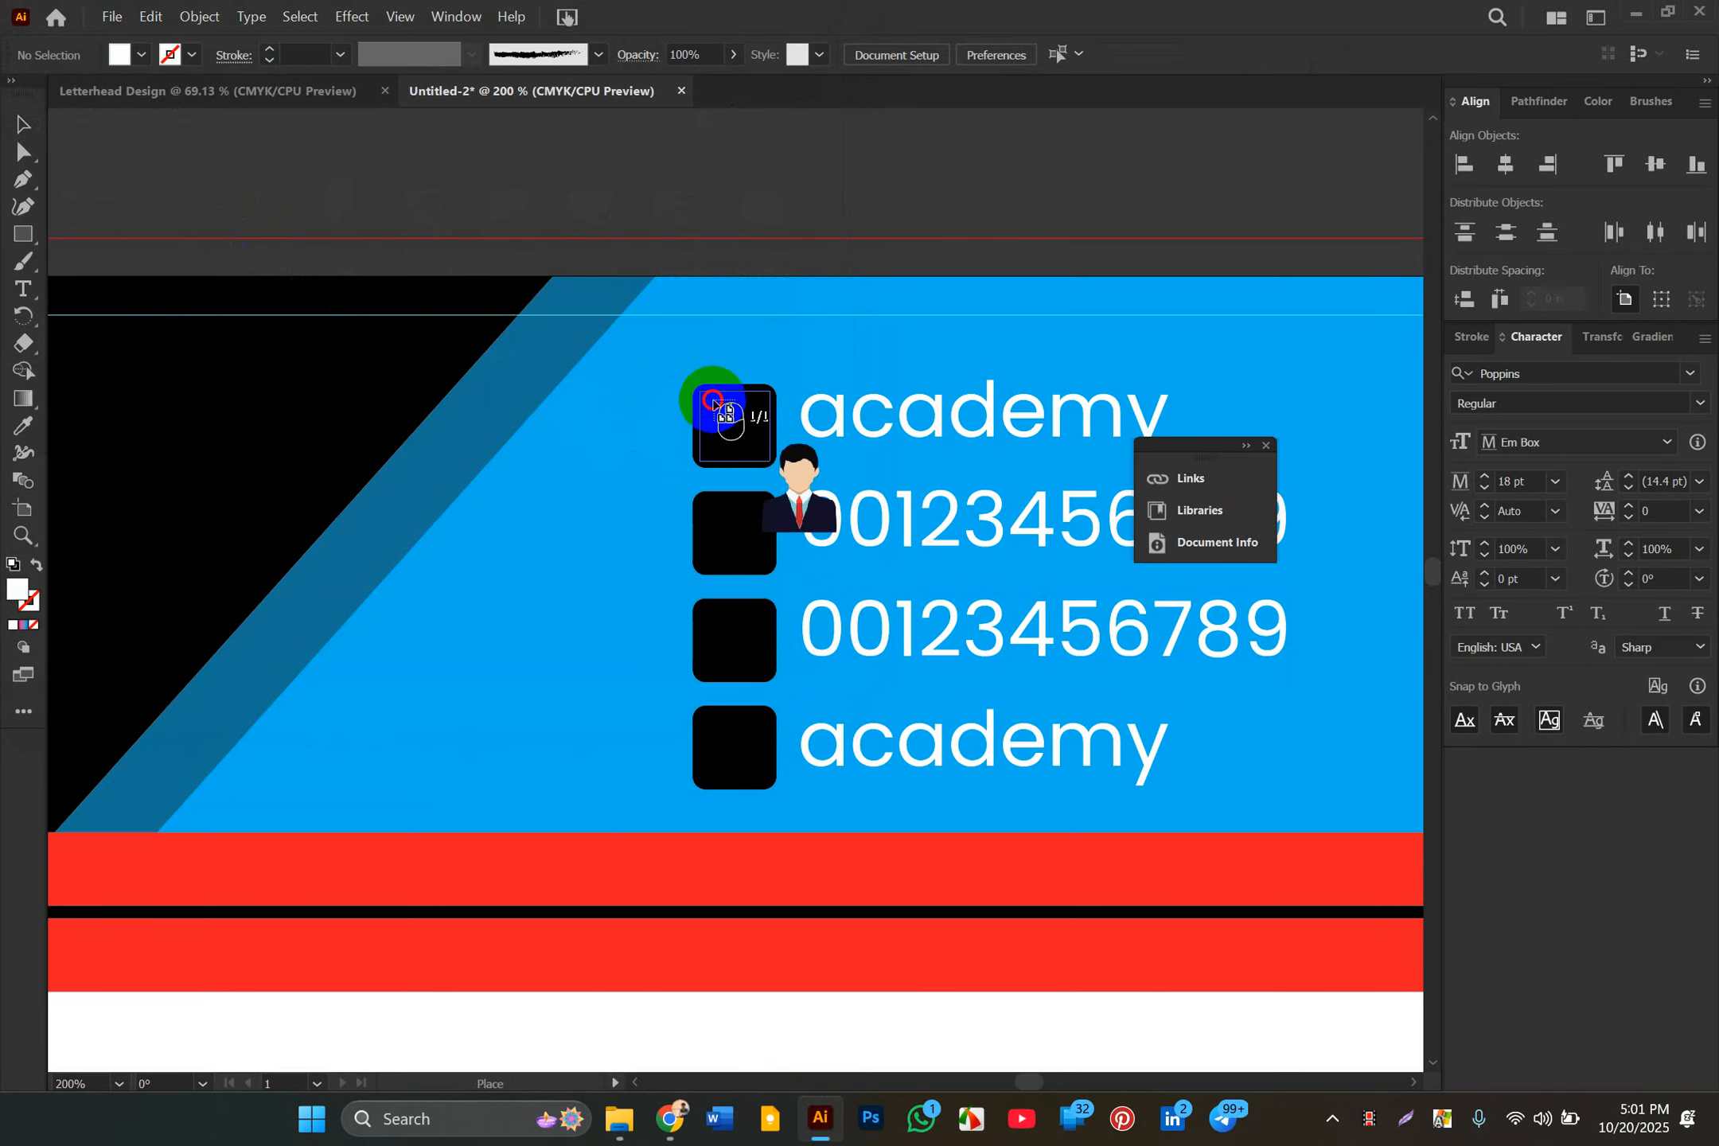
pyautogui.moveTo(714, 398); pyautogui.dragTo(760, 448)
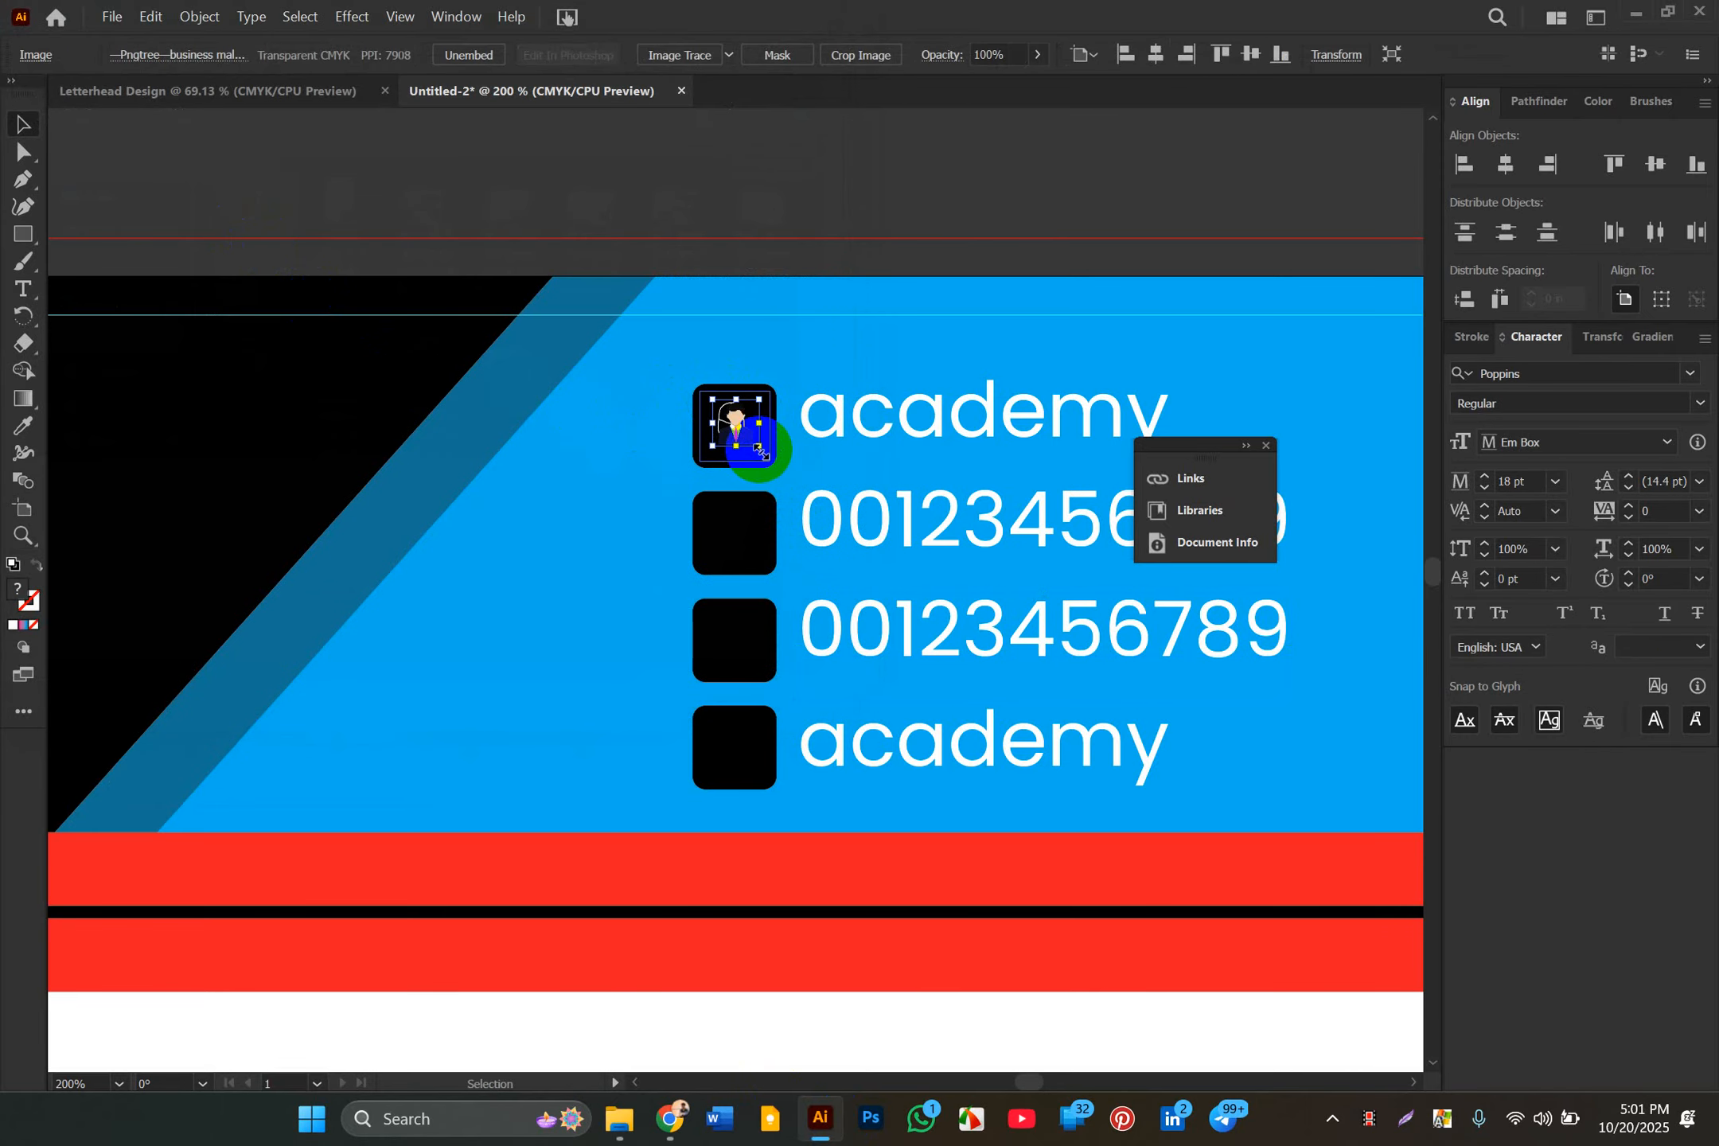
# Step: Remove the old mouse icon from the first header square, keeping the business male icon
pyautogui.click(740, 434)
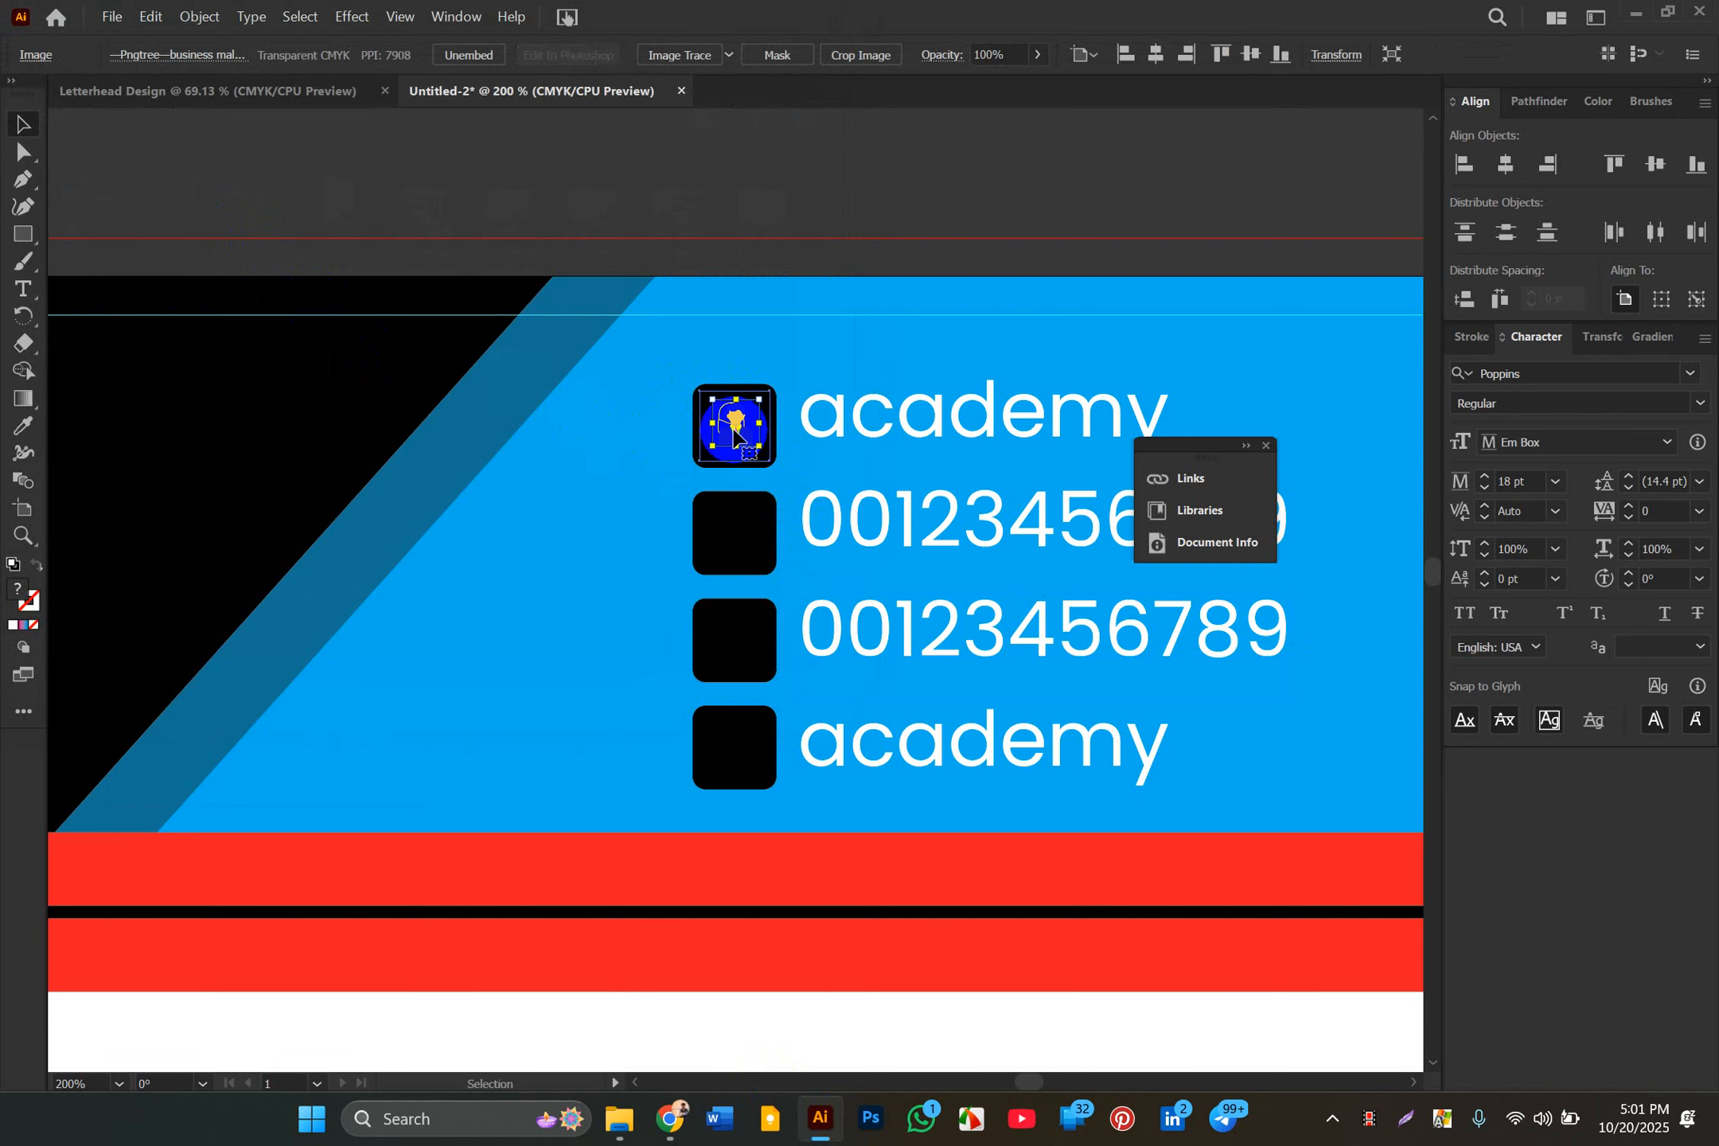
pyautogui.click(734, 431)
pyautogui.hotkey('ctrl', 'z')
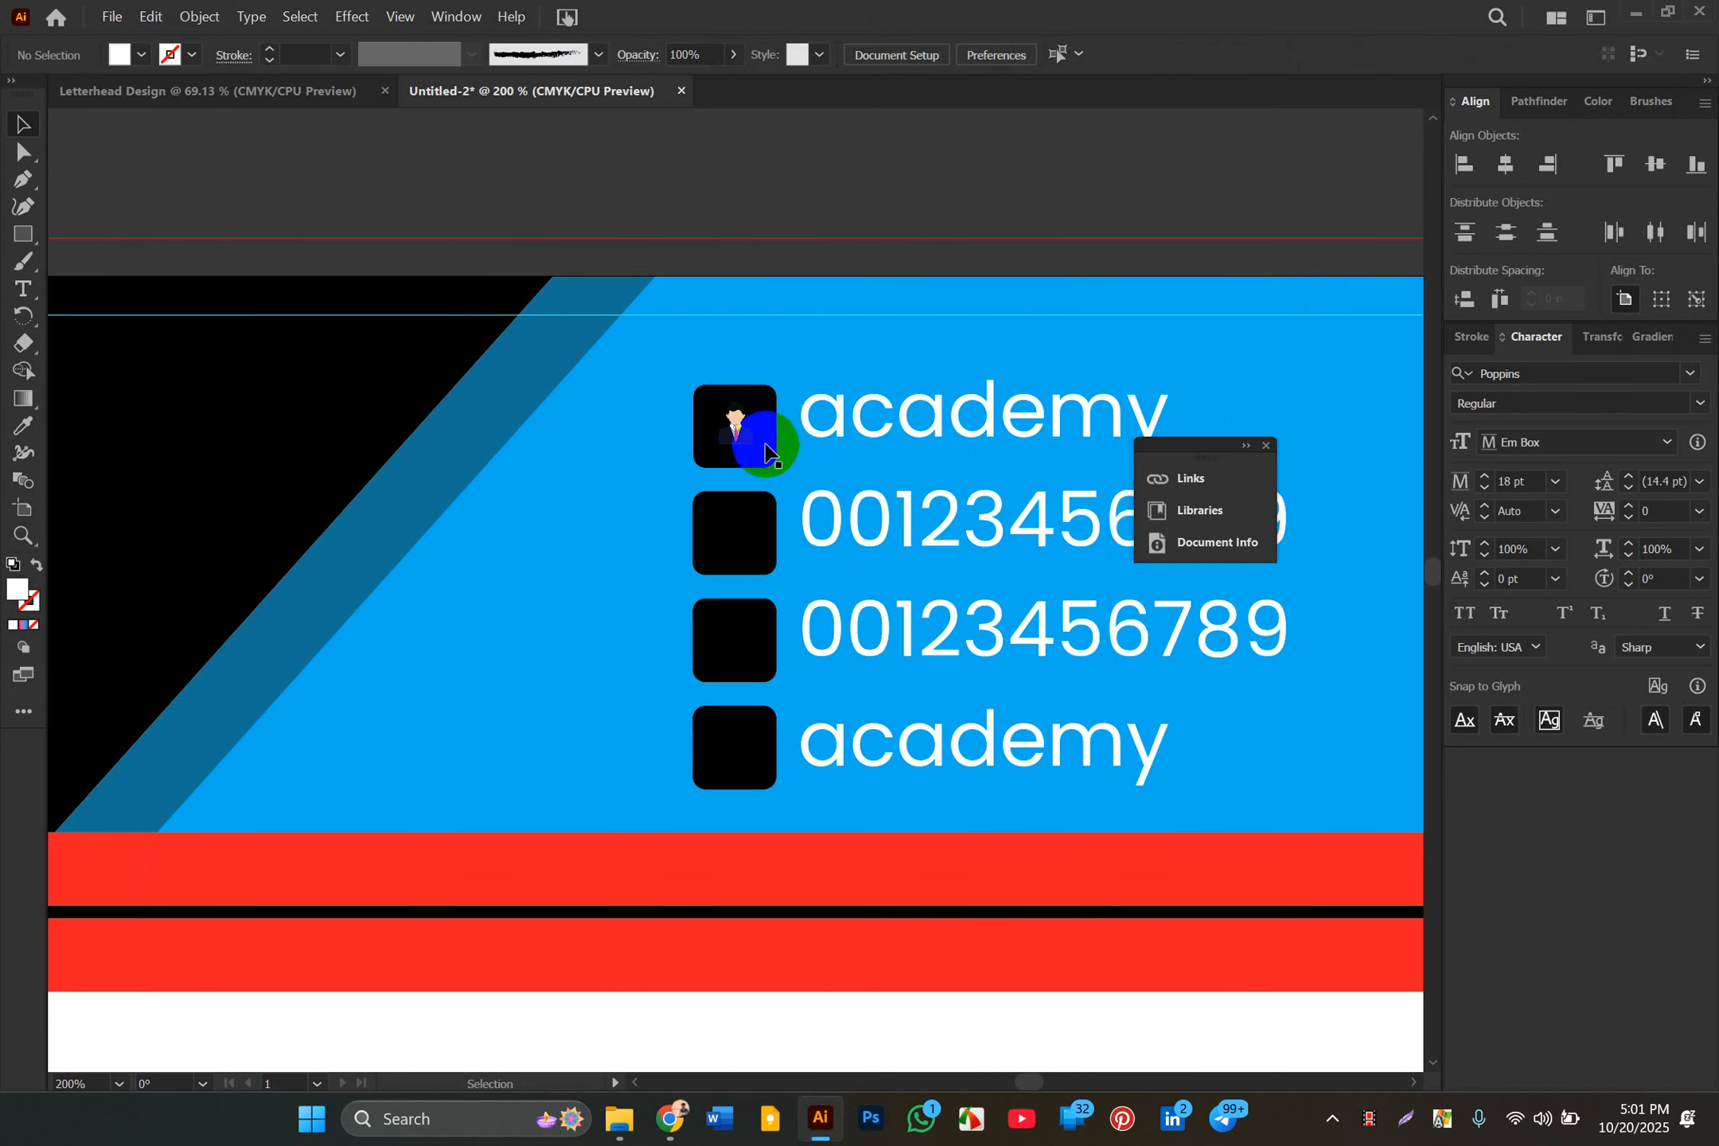
# Step: Fill the first header square behind the business male icon with white
pyautogui.click(766, 412)
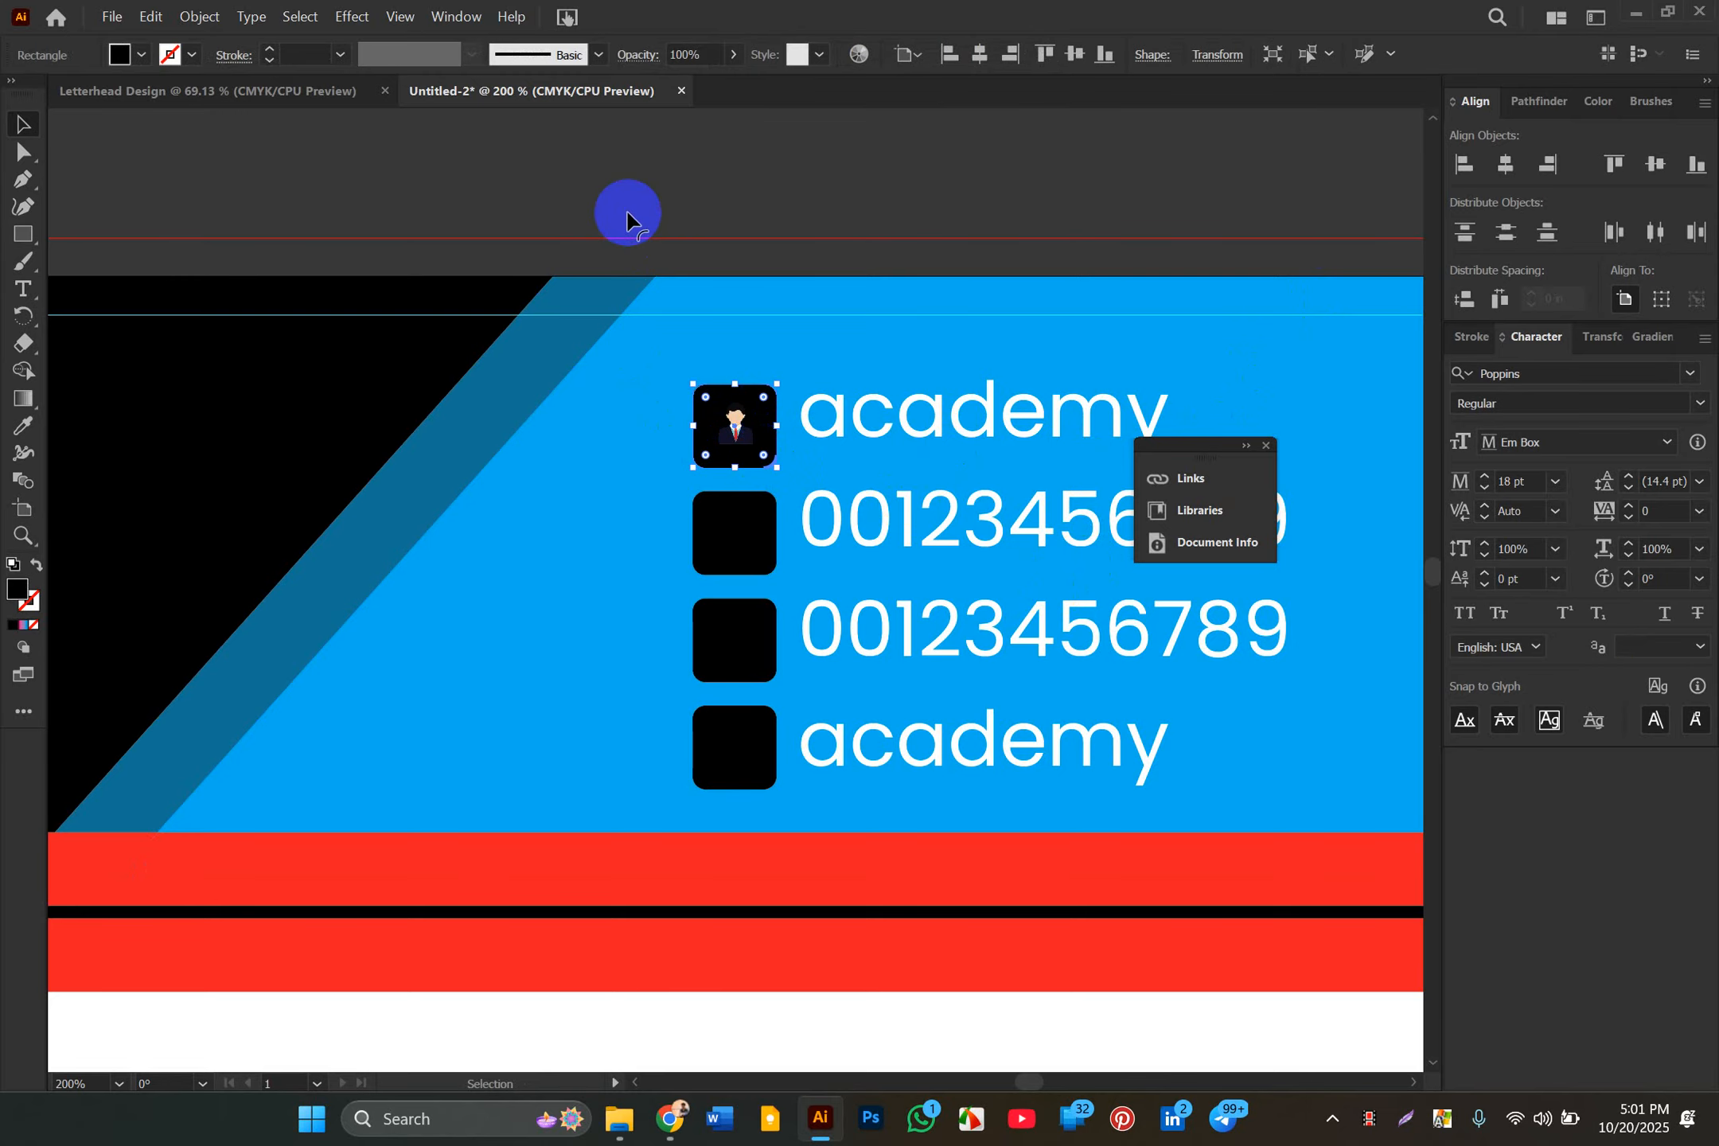
pyautogui.click(140, 54)
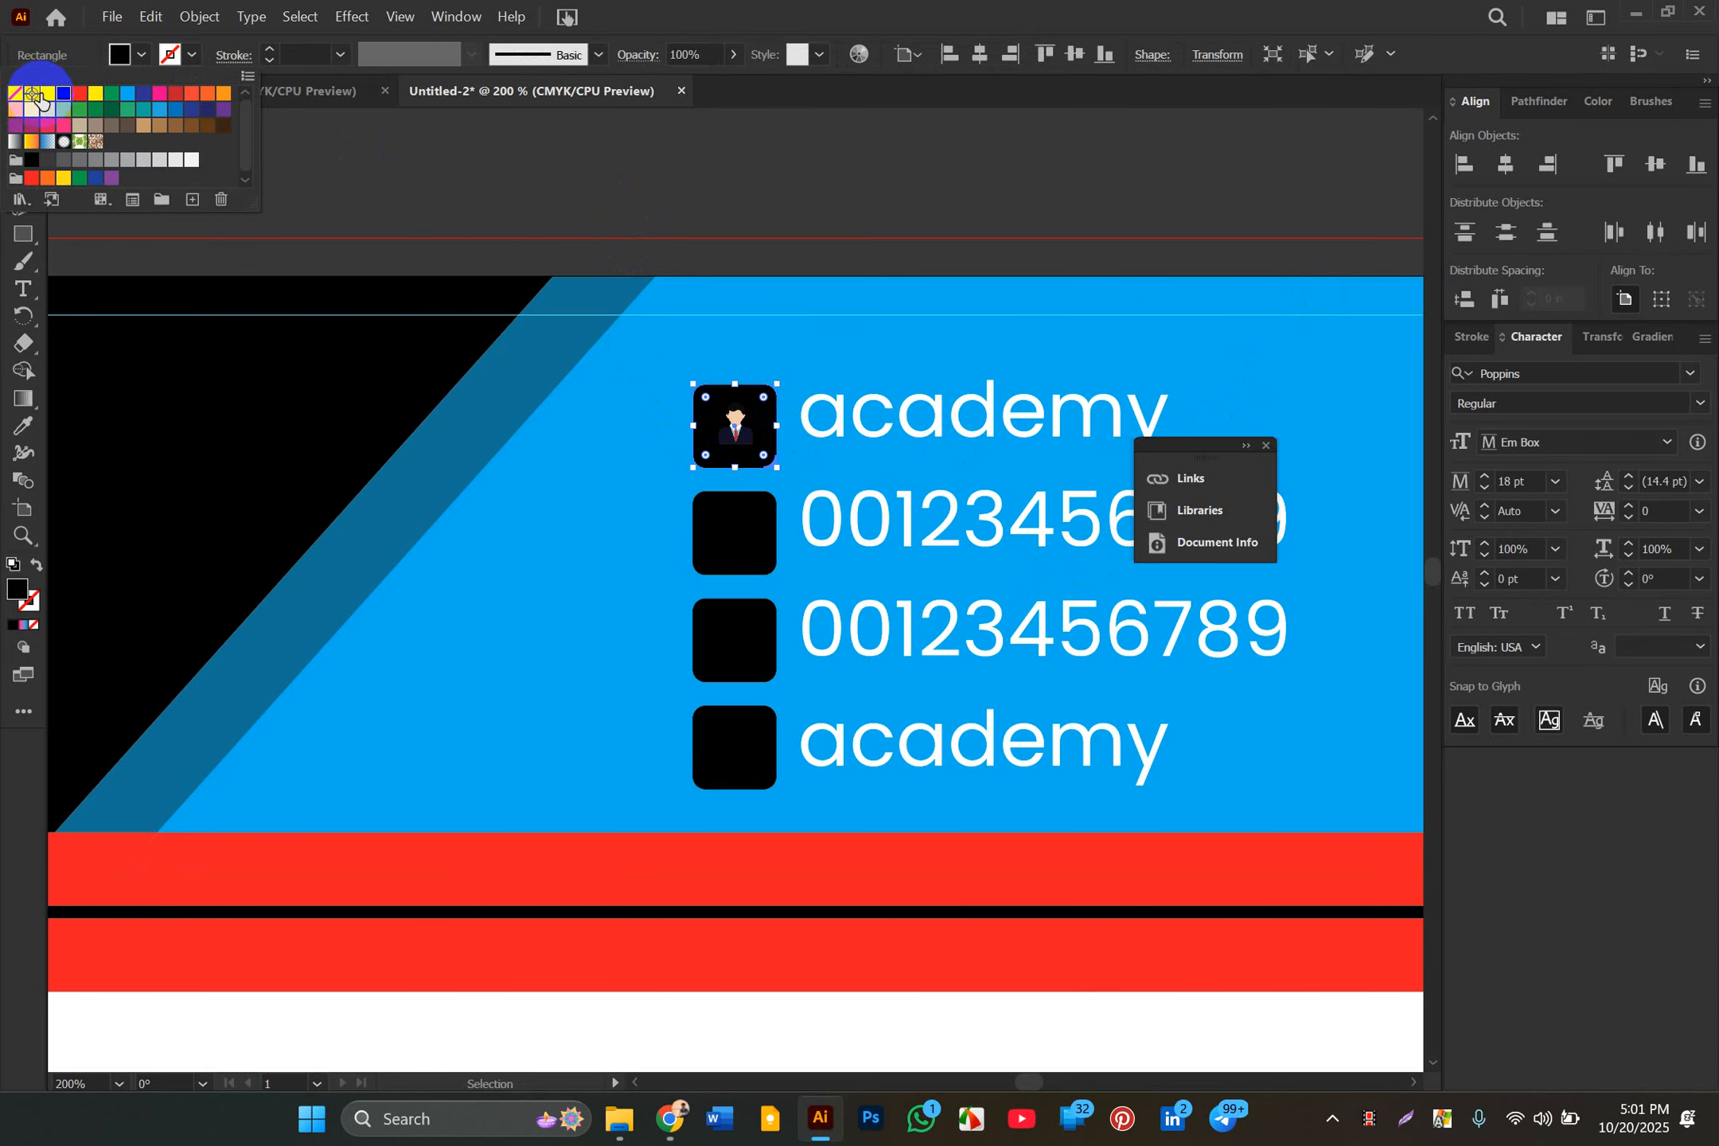
pyautogui.click(72, 103)
pyautogui.click(626, 138)
pyautogui.click(626, 138)
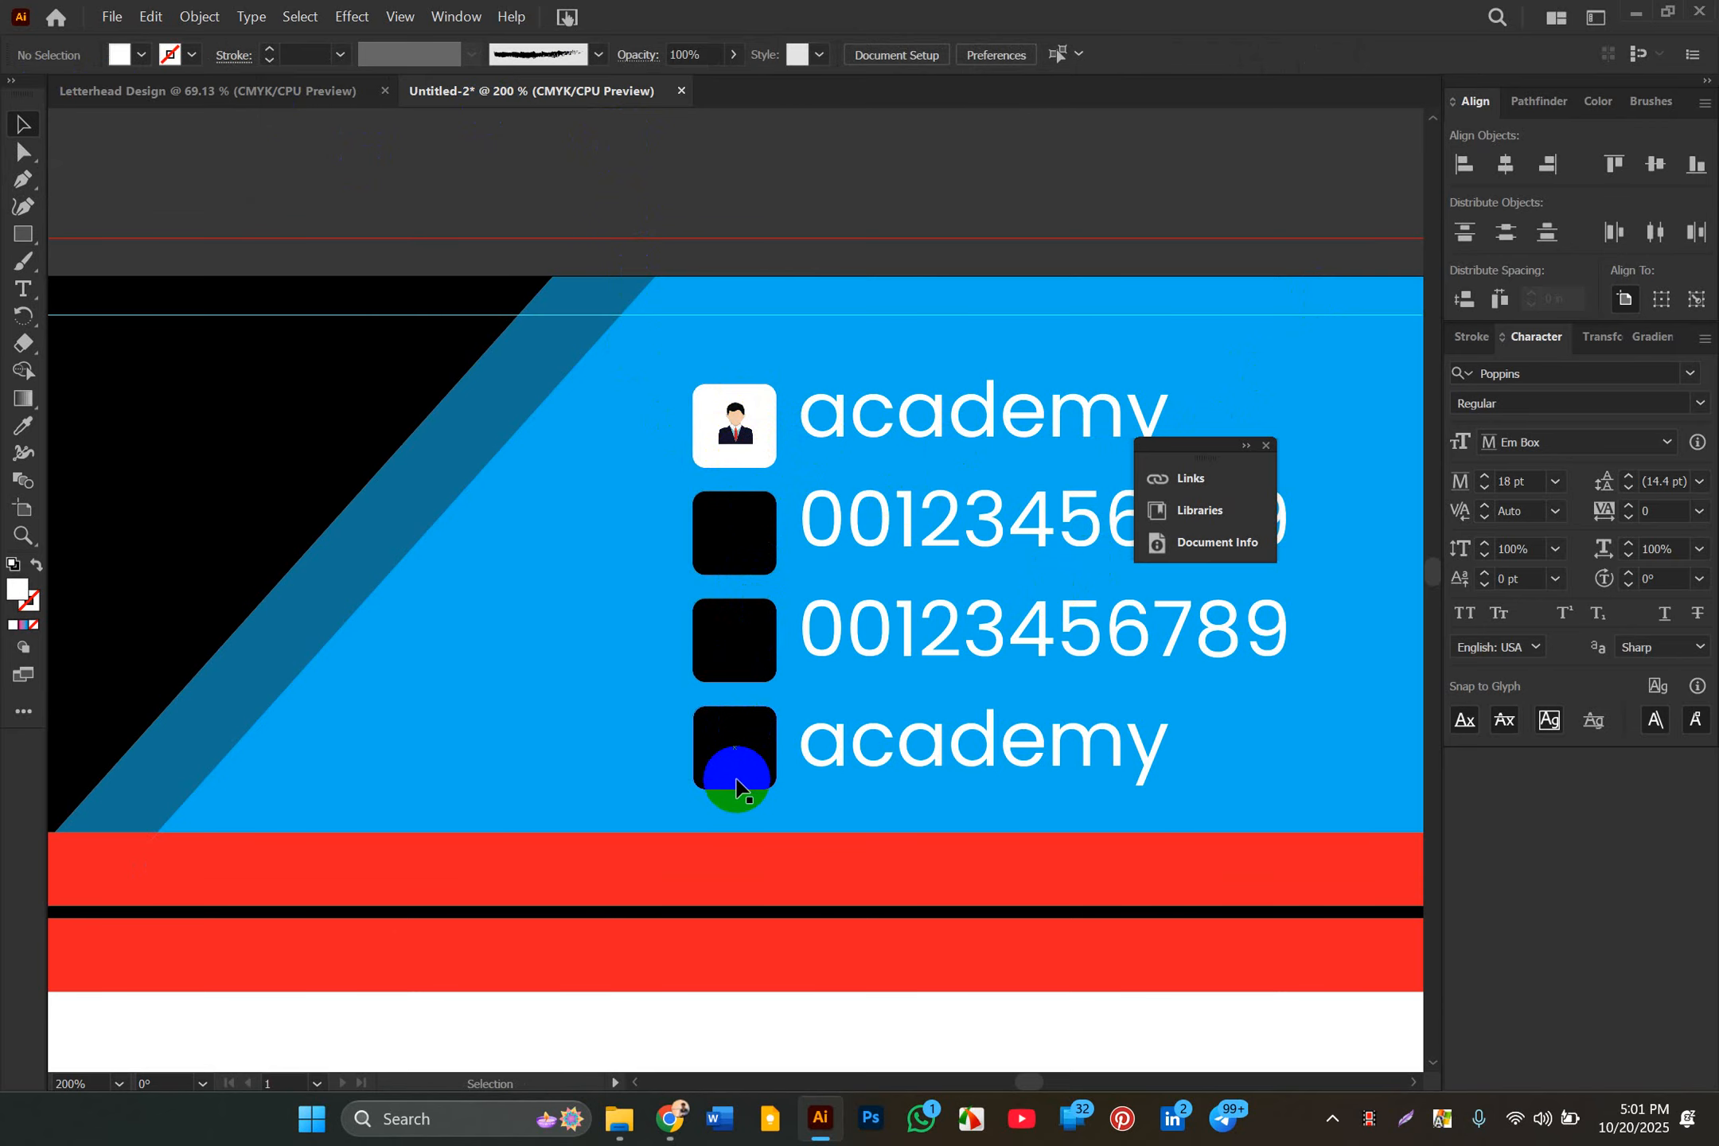
# Step: Delete the spare bold academy text lying outside the artboard
pyautogui.press('a')
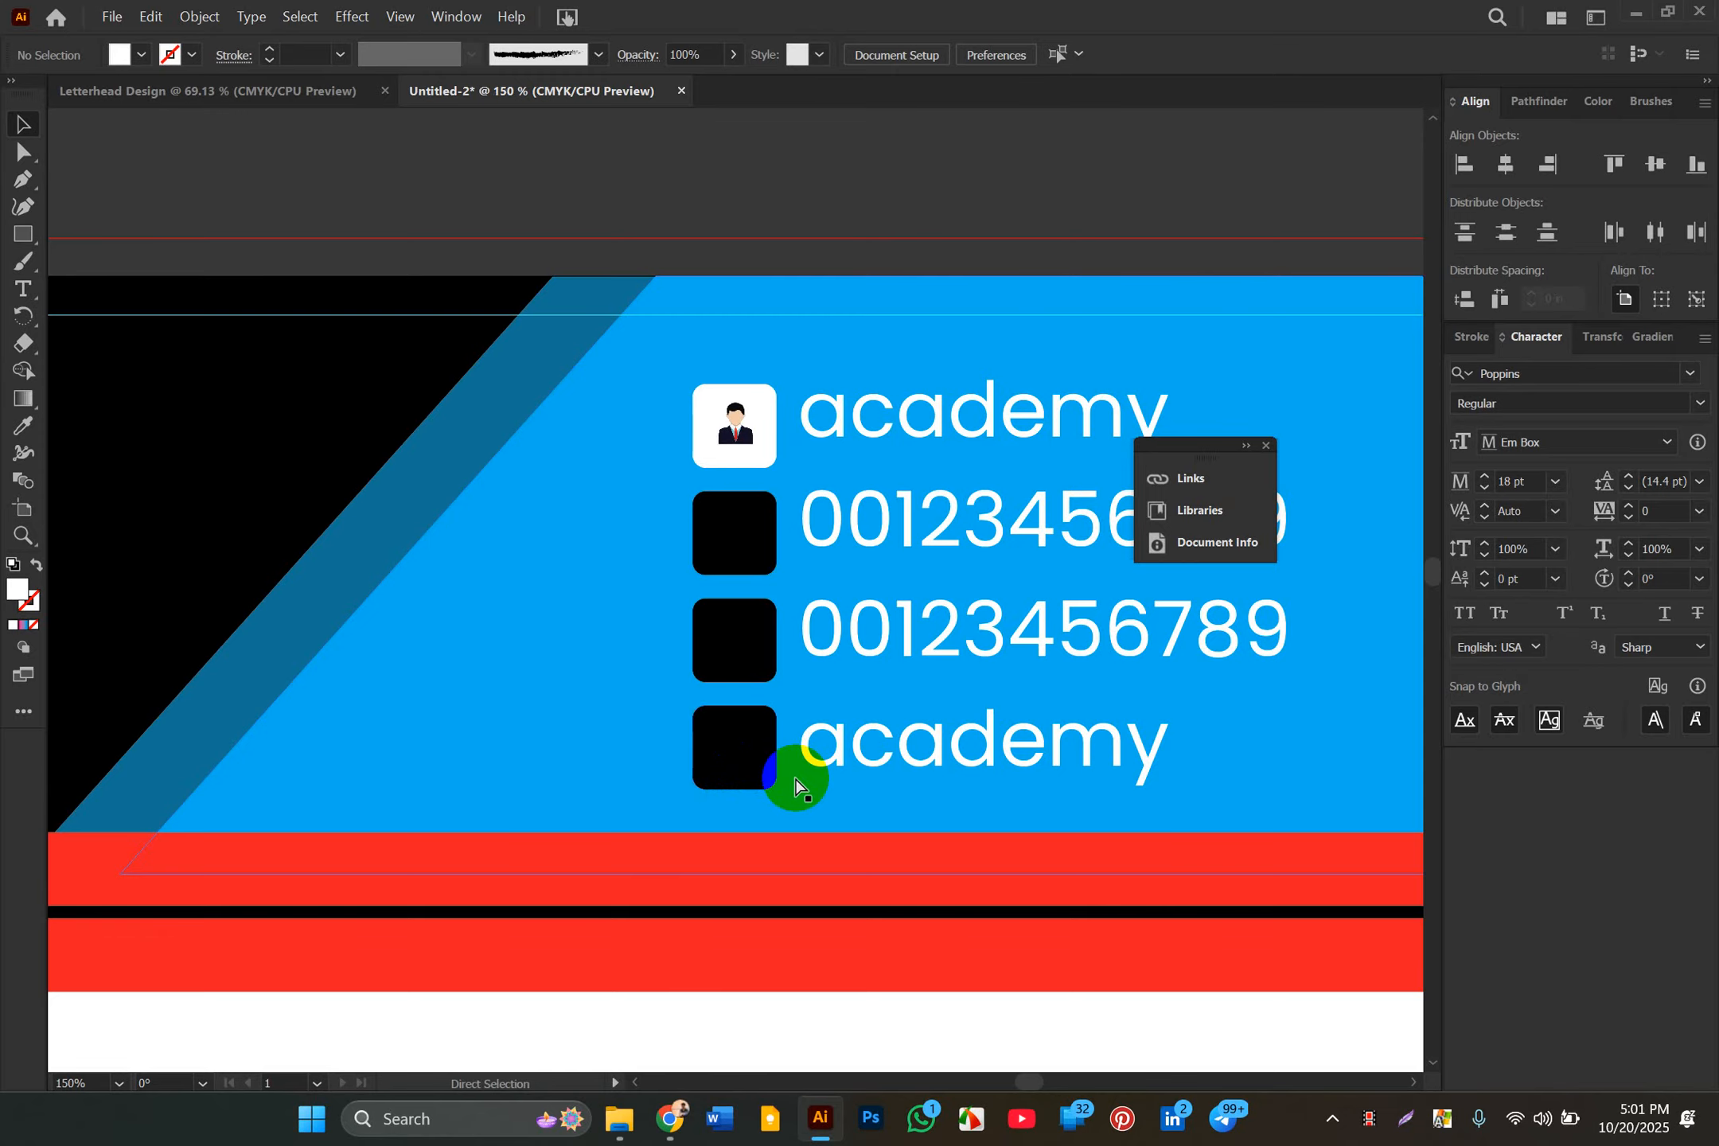
pyautogui.hotkey('ctrl', '-')
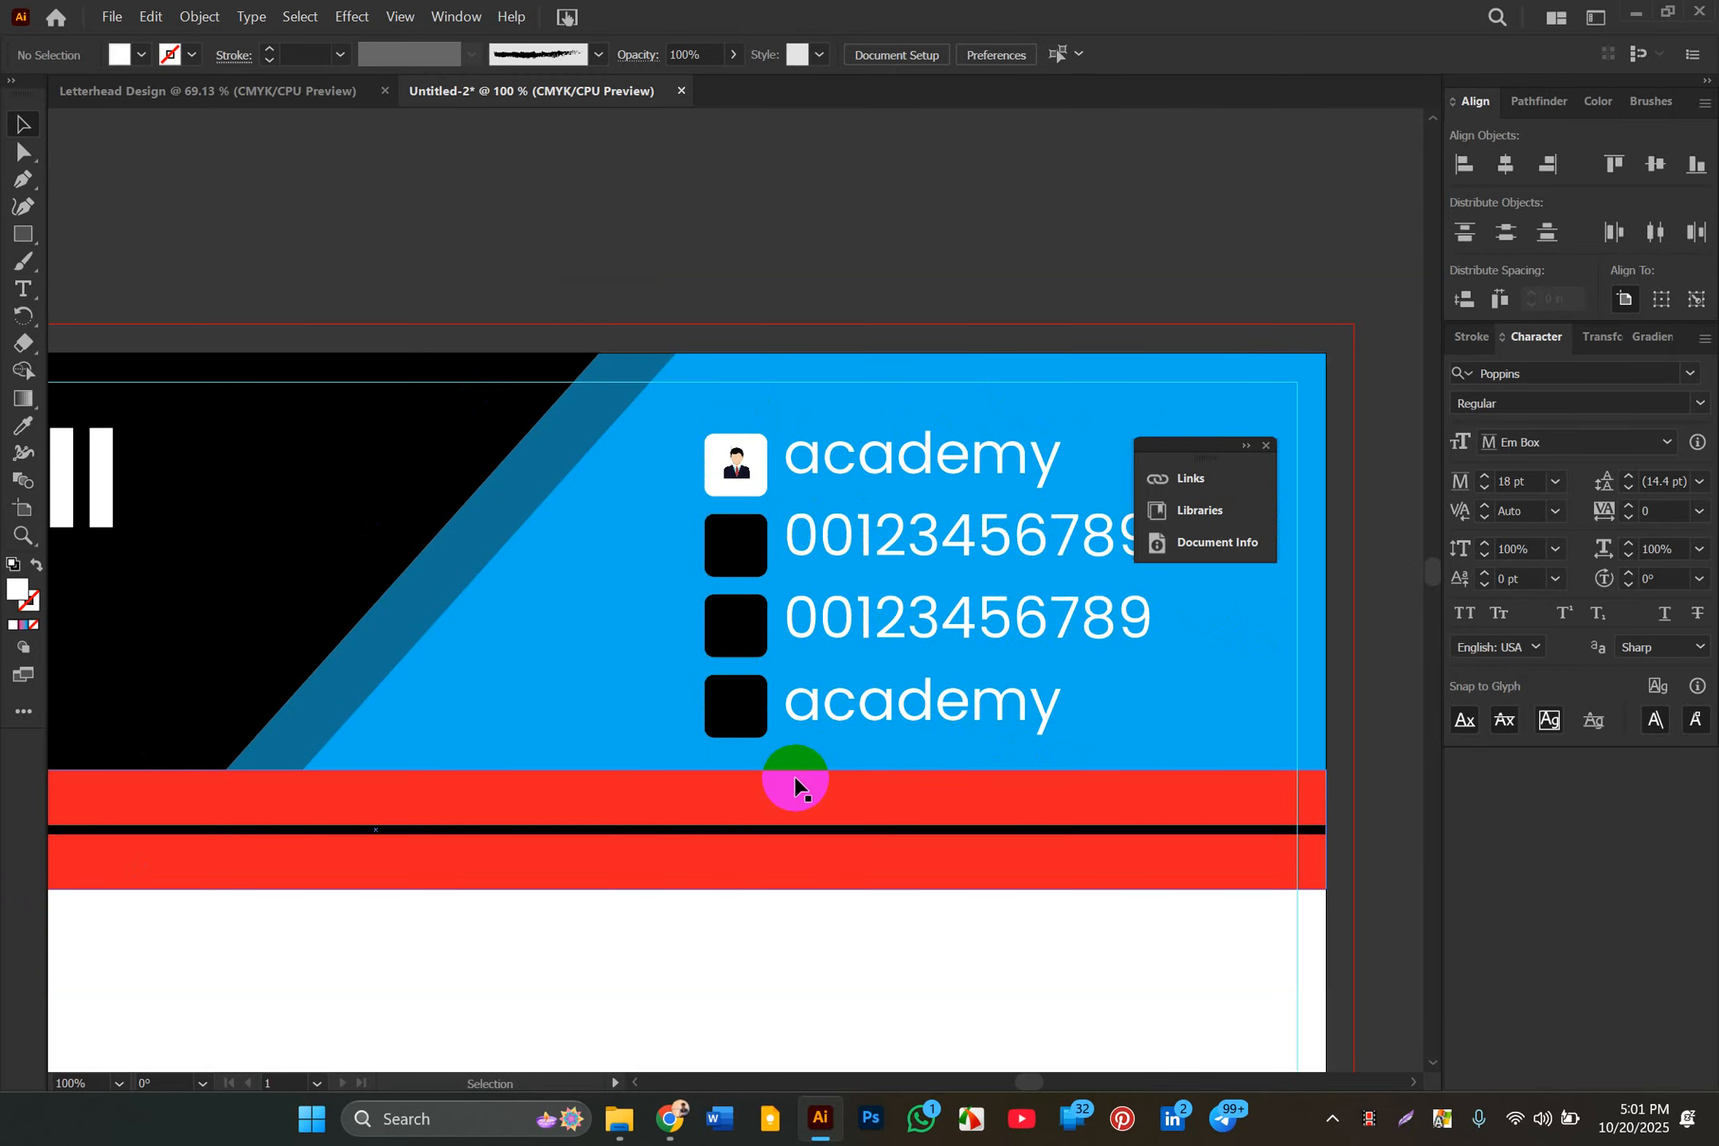
pyautogui.hotkey('ctrl', '-')
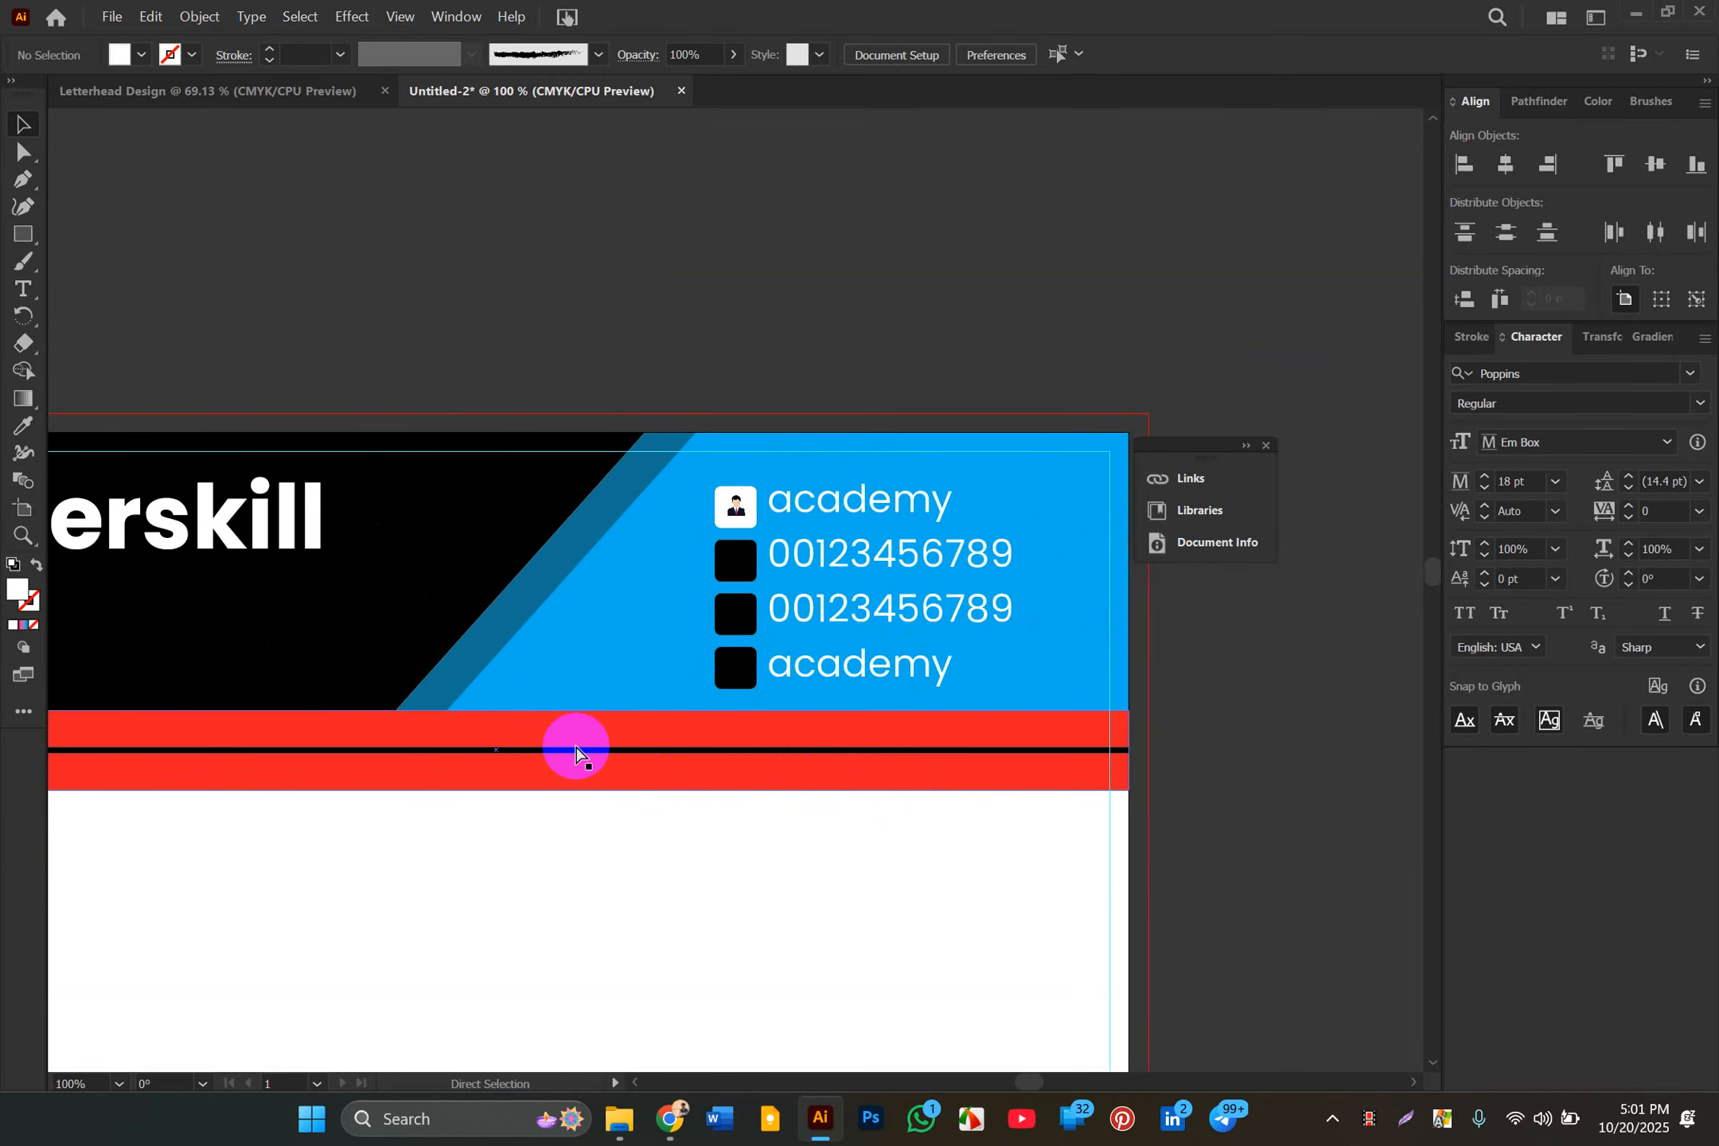
pyautogui.scroll(-4, 576, 751)
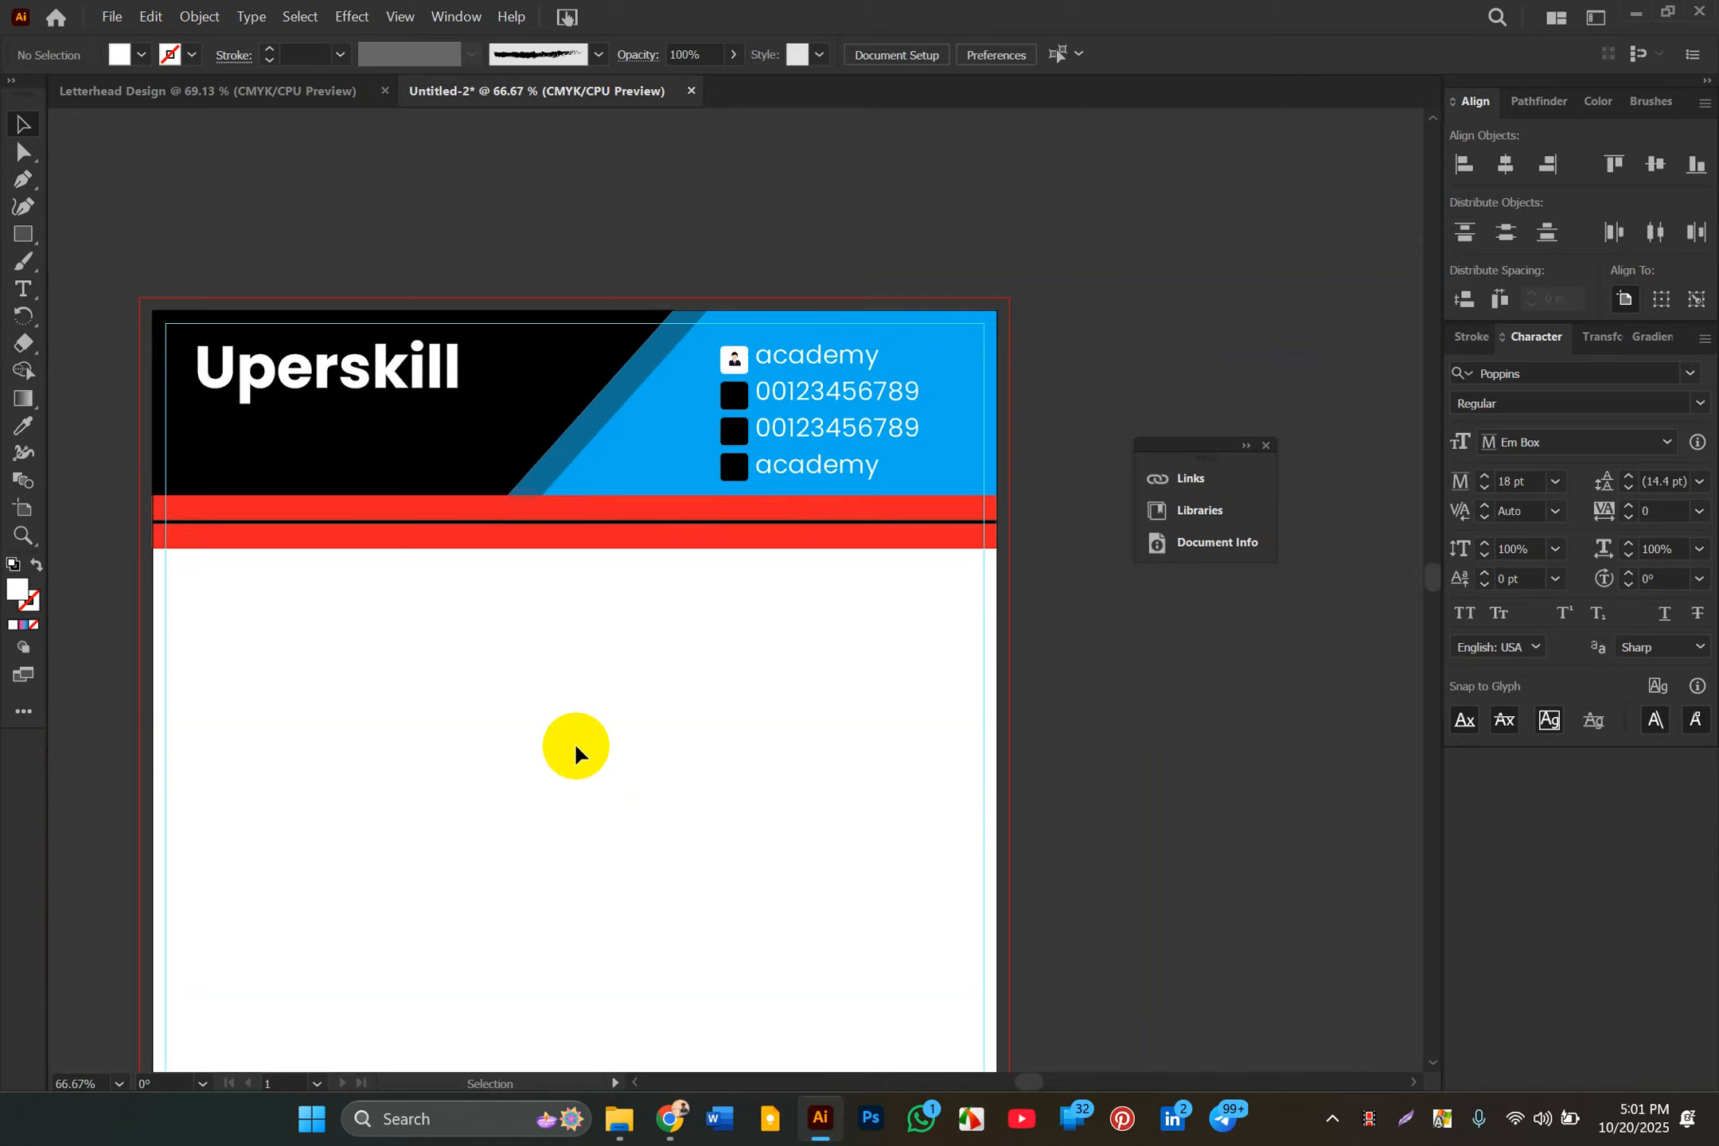
pyautogui.hotkey('ctrl', '0')
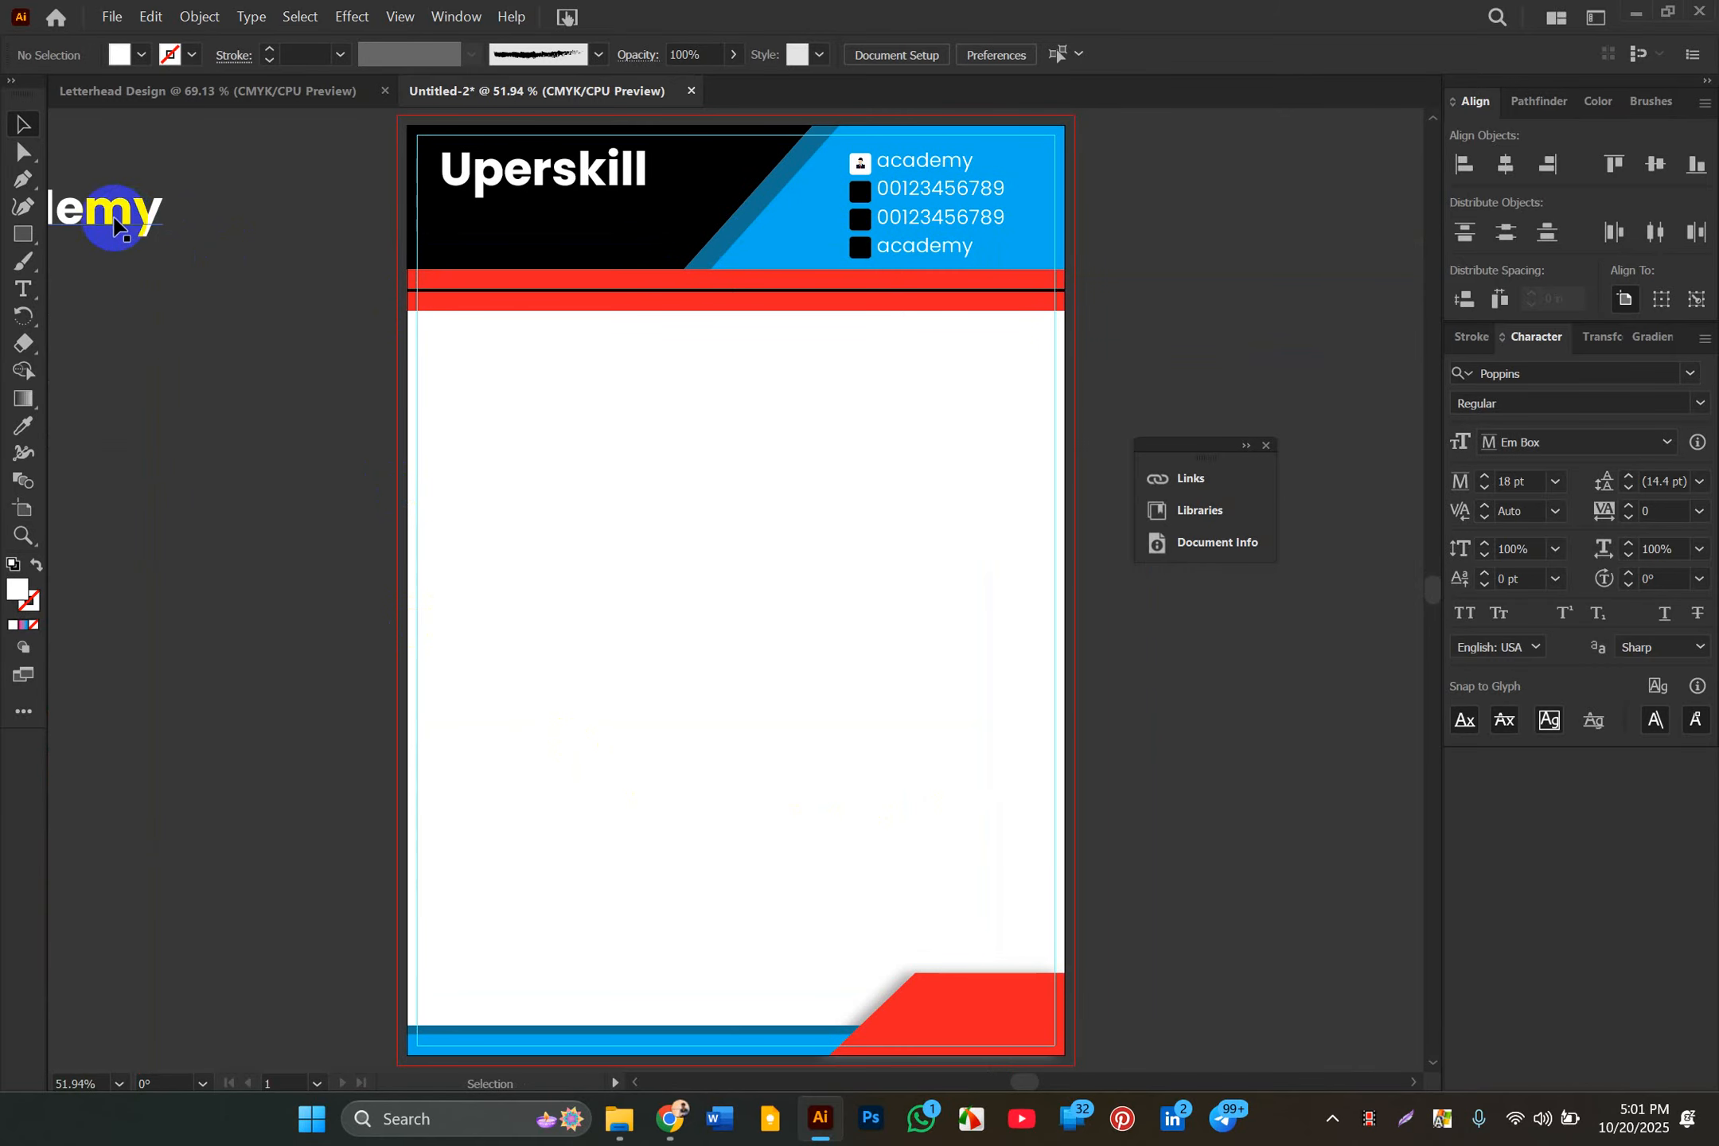
pyautogui.scroll(1, 484, 215)
pyautogui.scroll(-1, 484, 215)
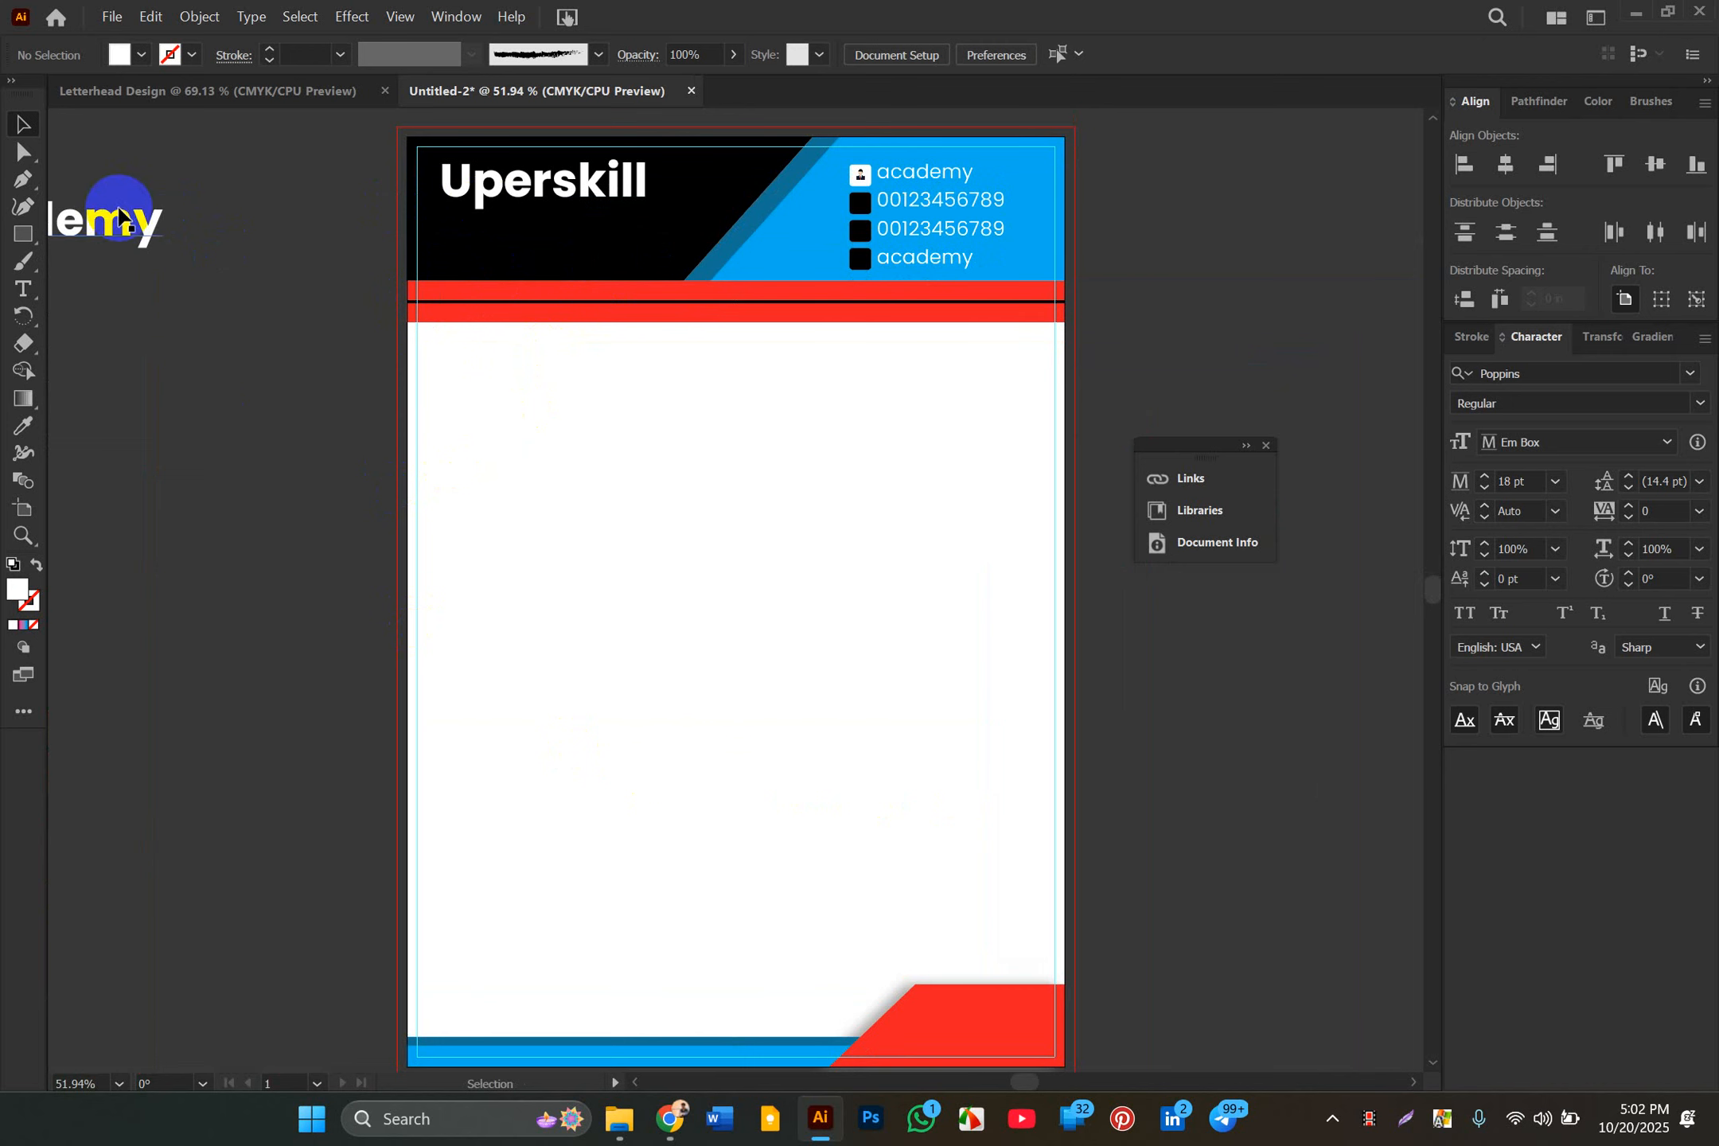
pyautogui.moveTo(118, 222); pyautogui.dragTo(225, 386)
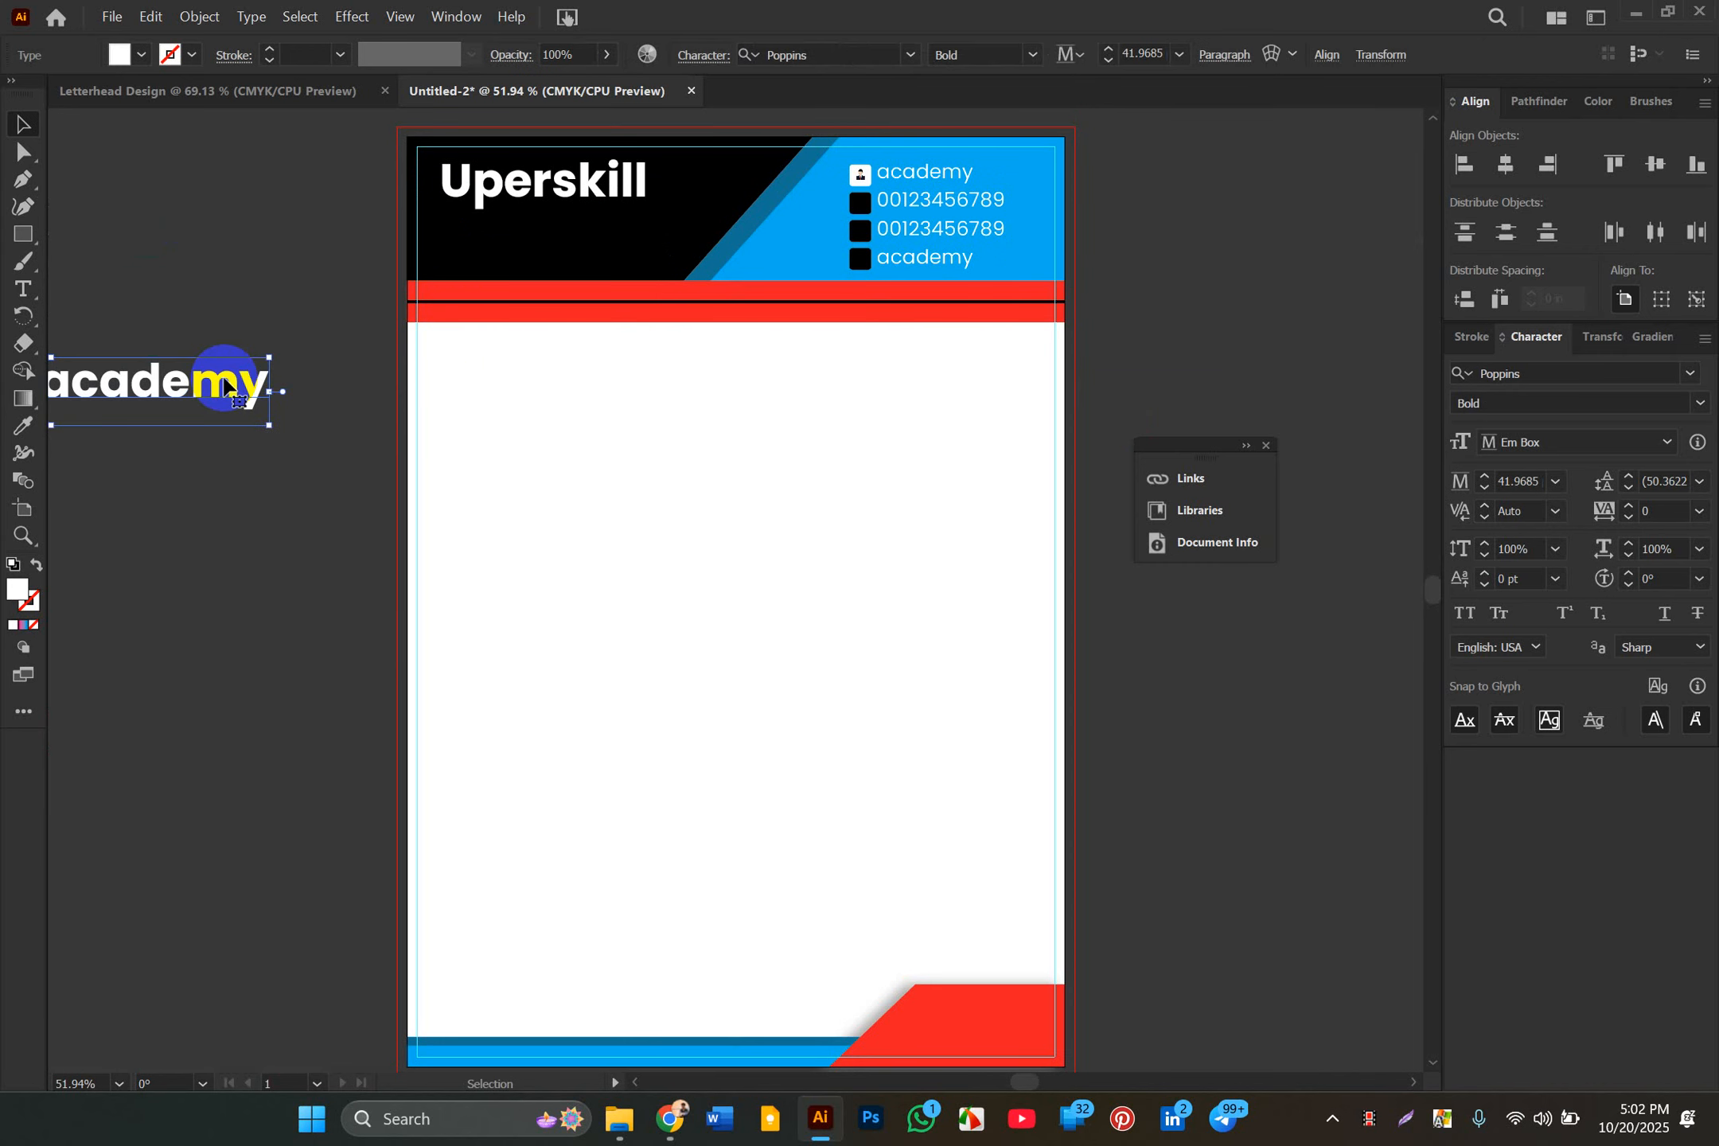
pyautogui.press('Delete')
pyautogui.click(322, 459)
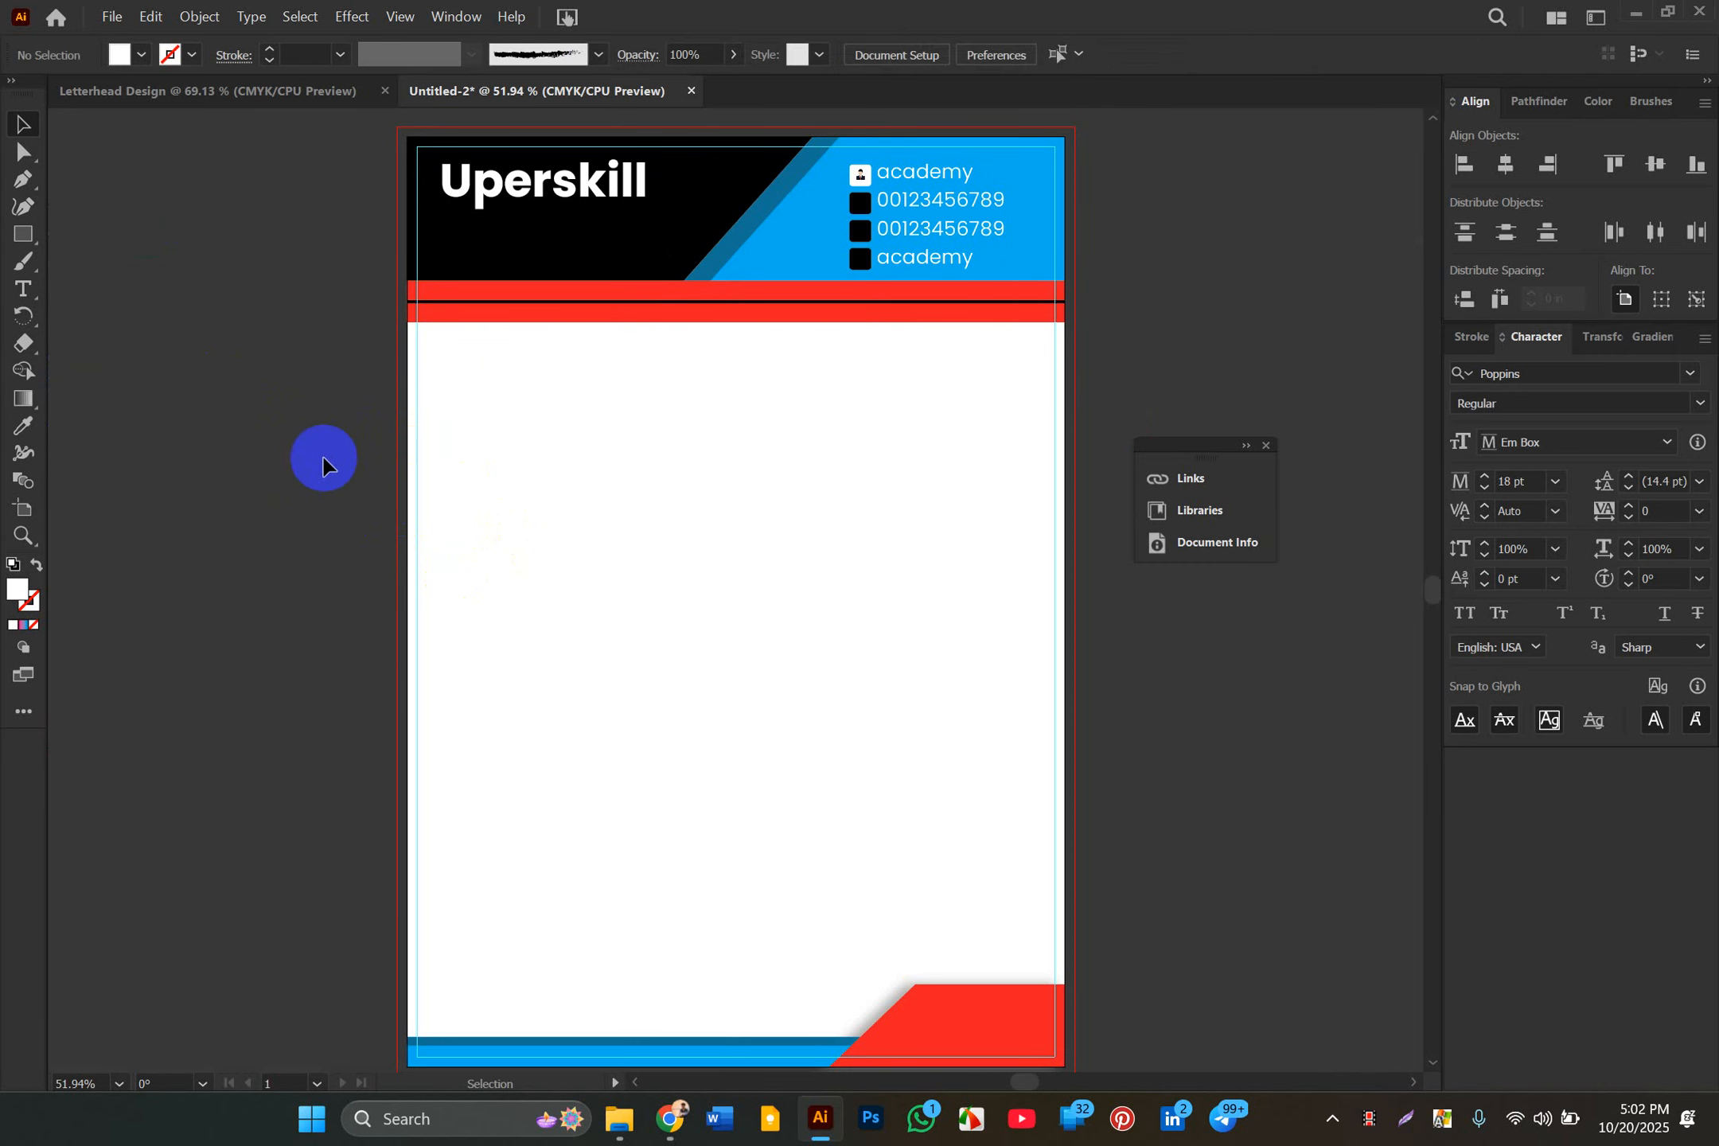
# Step: Select the blue and red footer shapes at the bottom of the letterhead and delete them
pyautogui.scroll(-1, 484, 682)
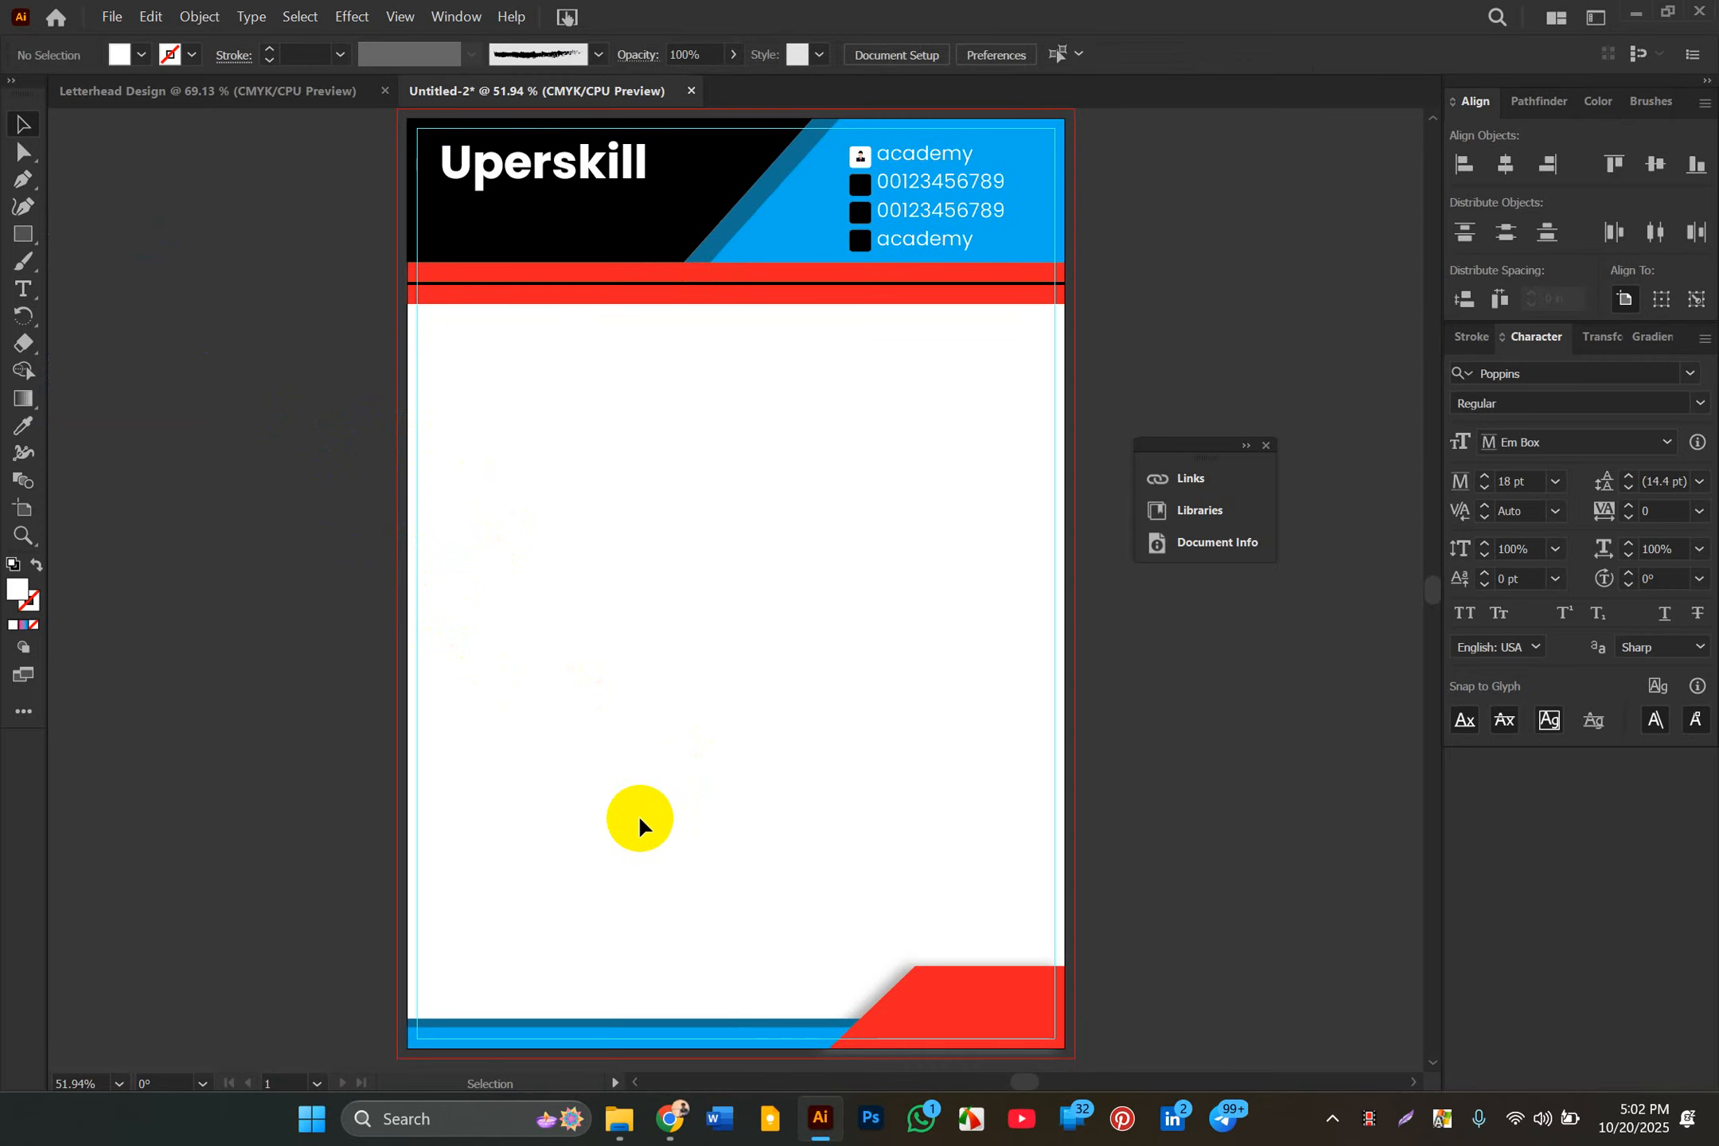
pyautogui.scroll(2, 417, 857)
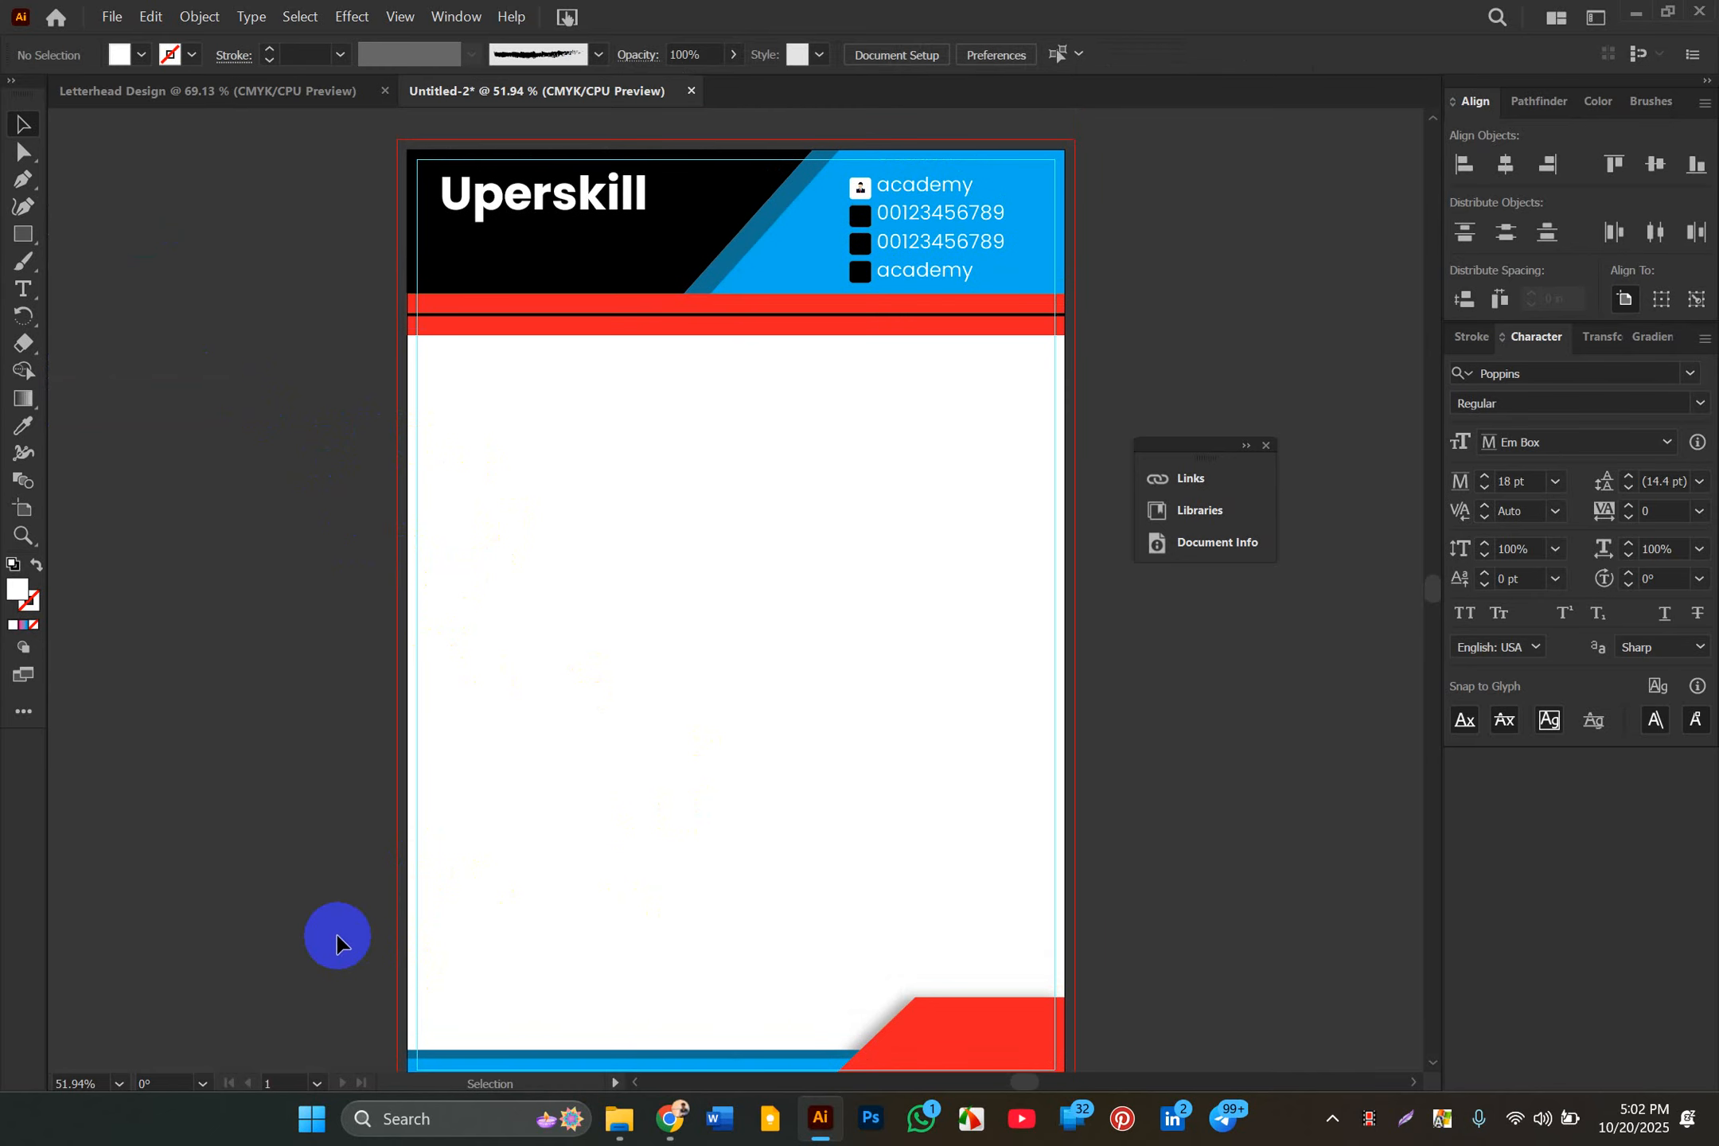
pyautogui.scroll(-5, 356, 887)
pyautogui.moveTo(307, 794); pyautogui.dragTo(1158, 1067)
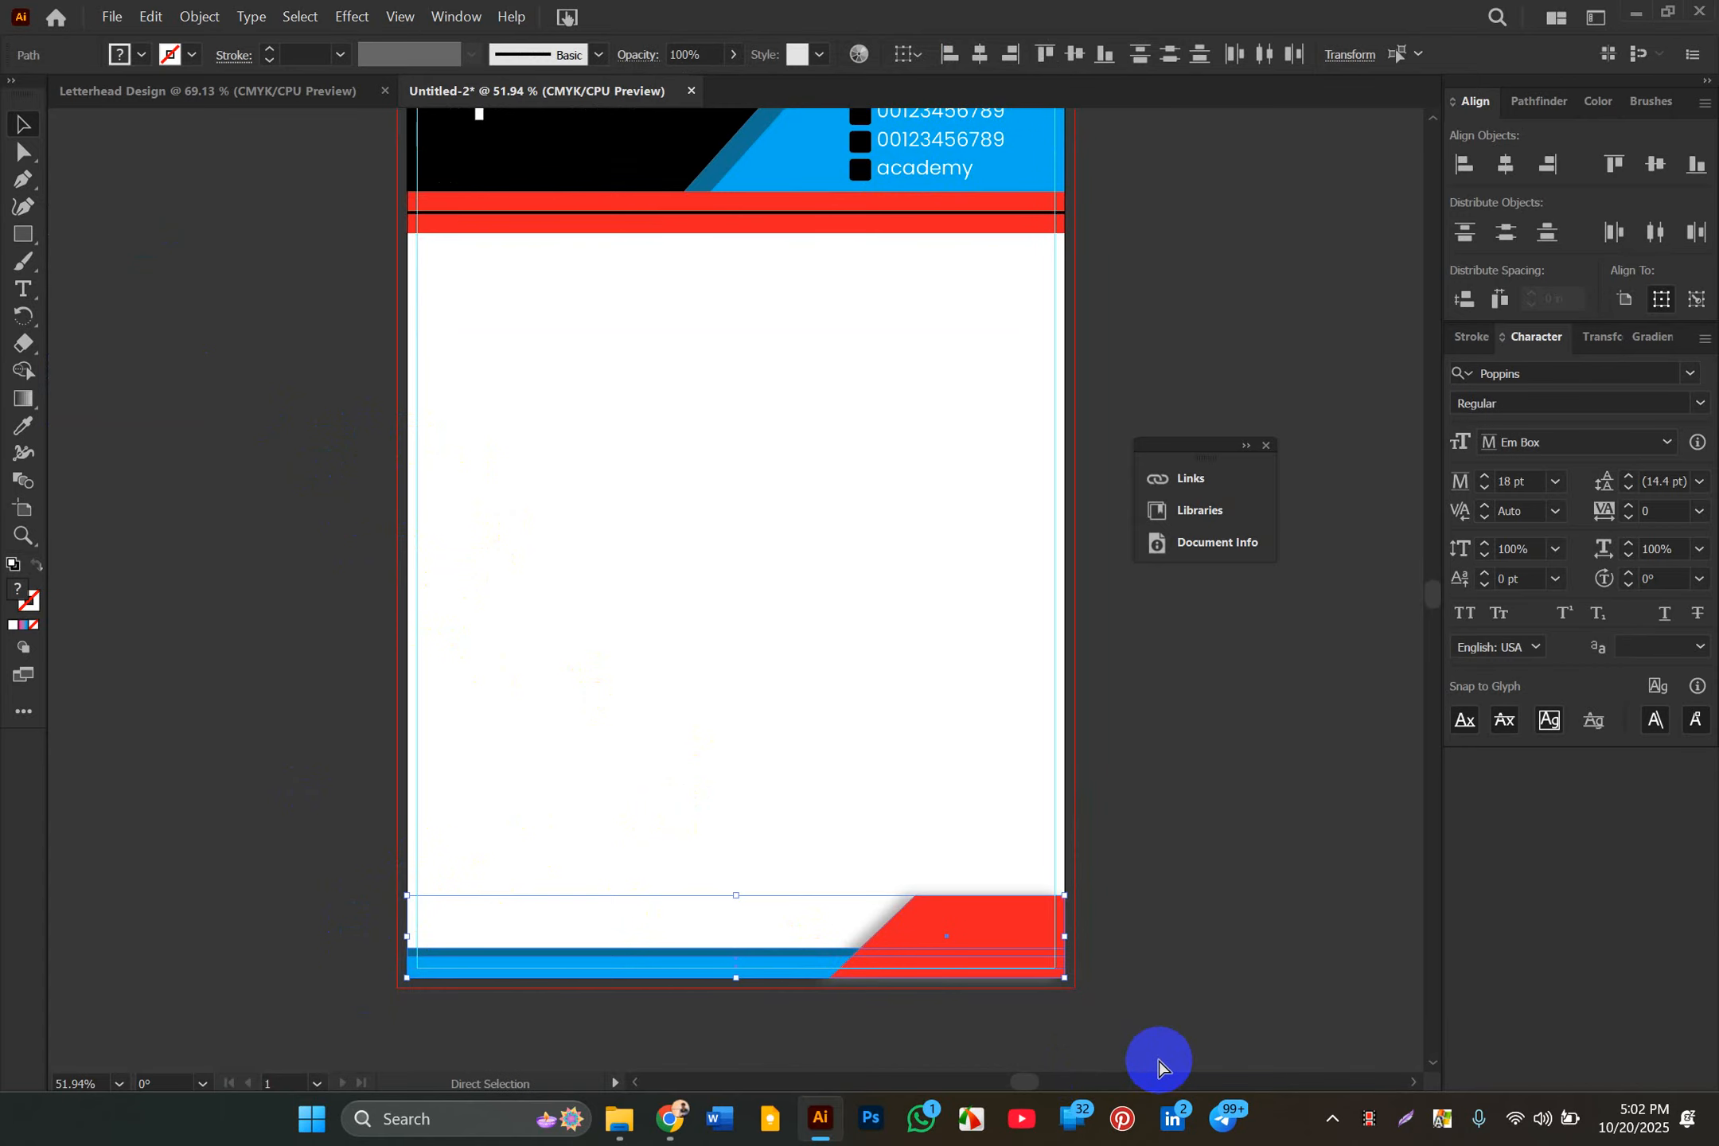
pyautogui.press('Delete')
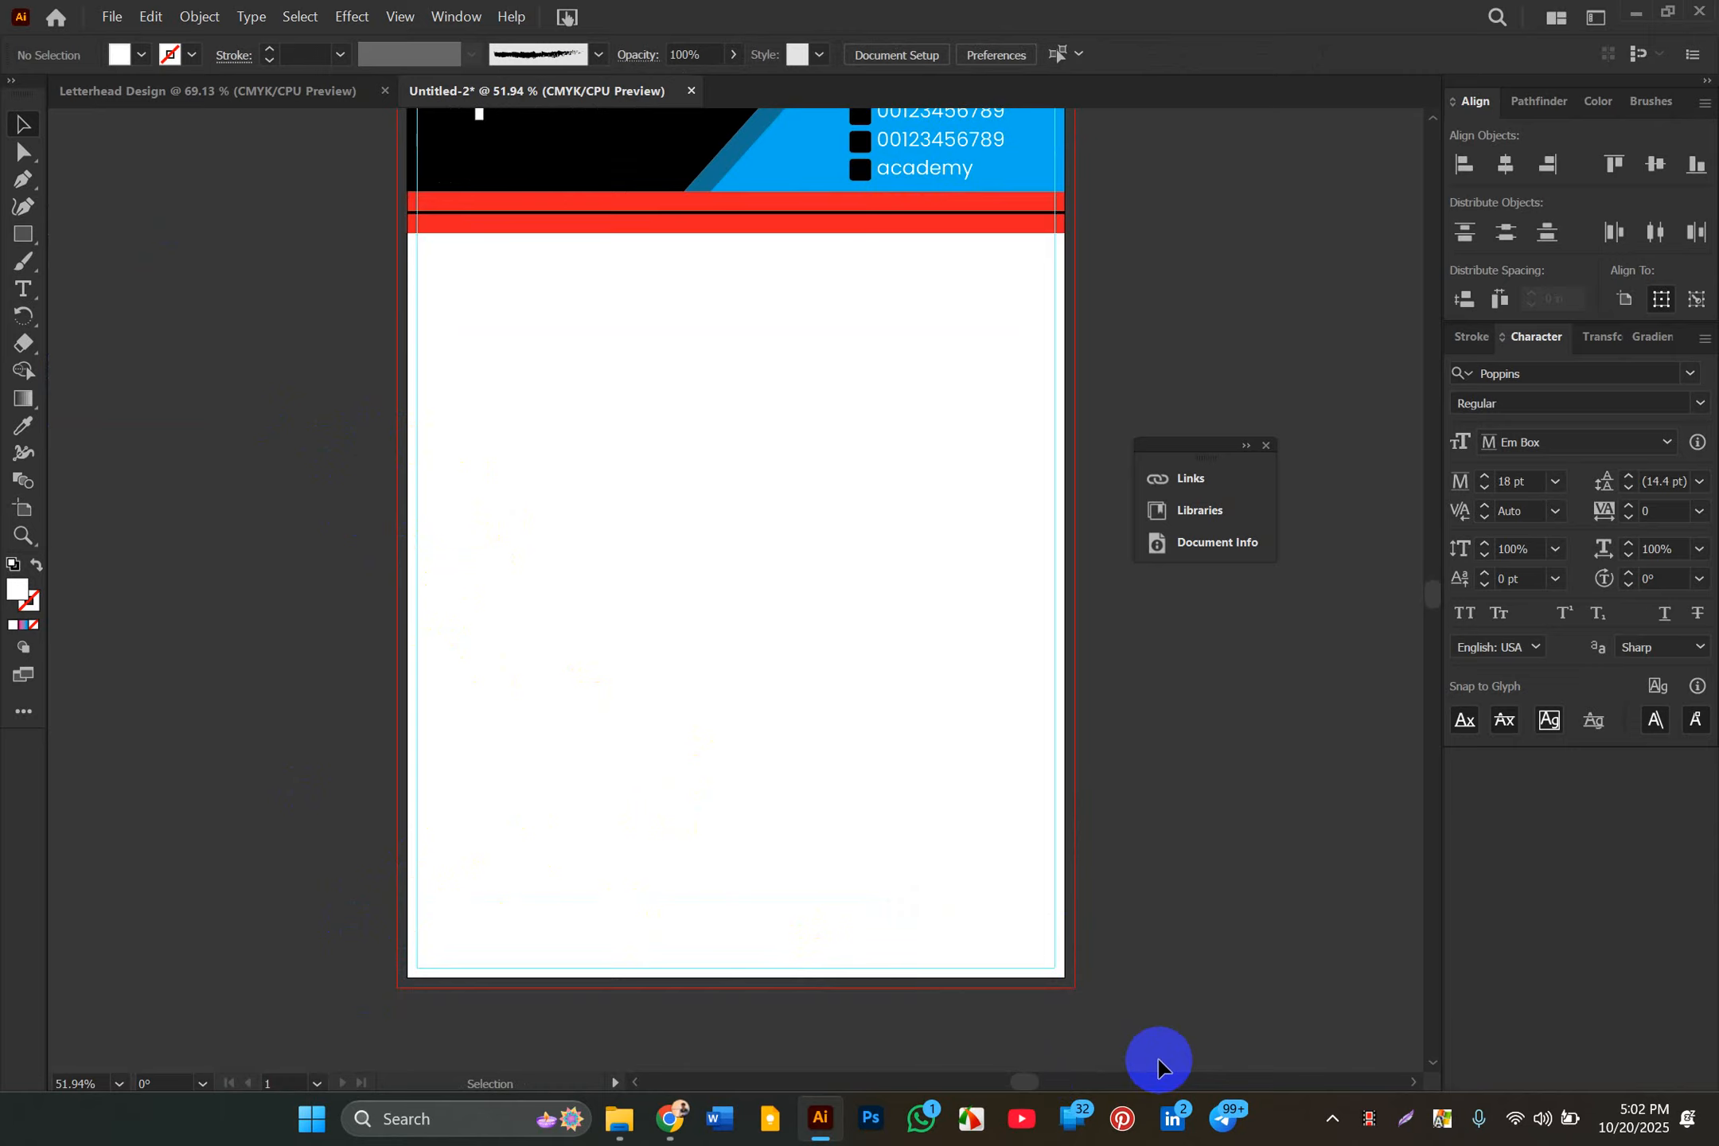
# Step: Export the header-only artwork to Downloads as a PNG named yyry instead of replacing the existing Untitled-2 file
pyautogui.scroll(2, 1158, 1067)
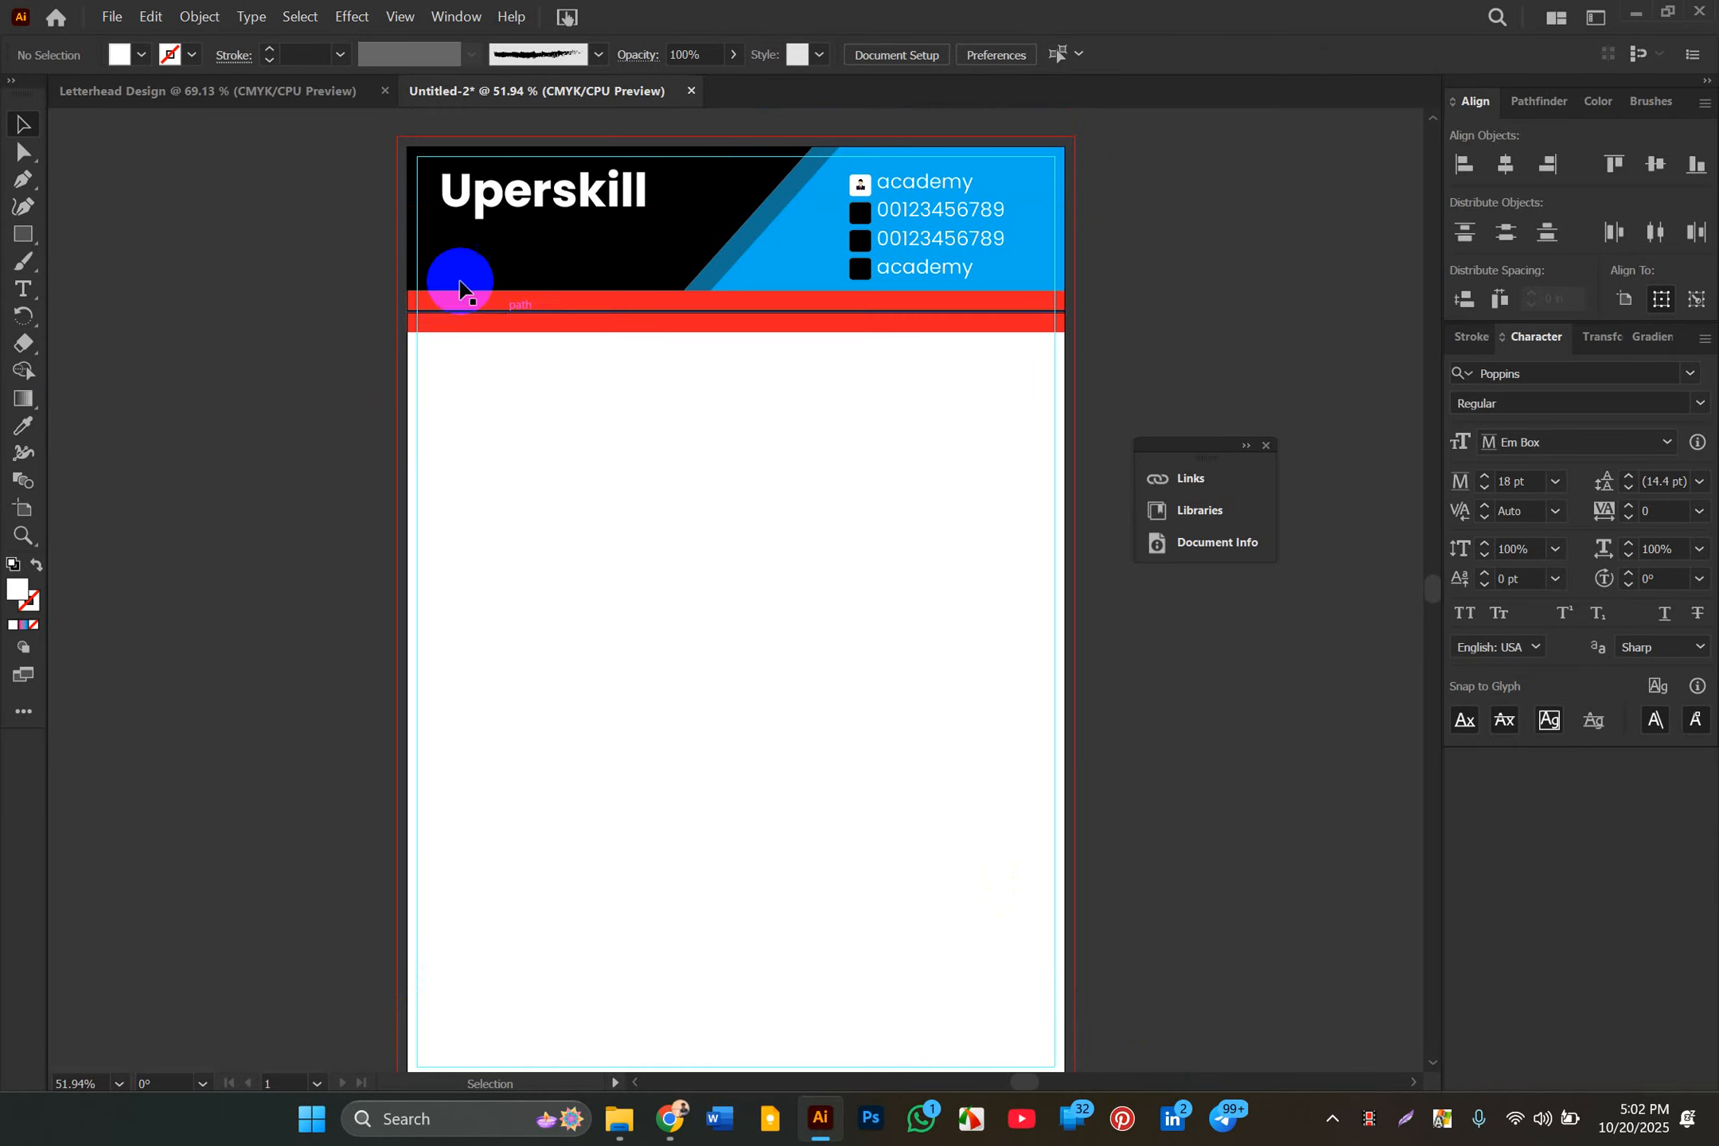
pyautogui.click(106, 11)
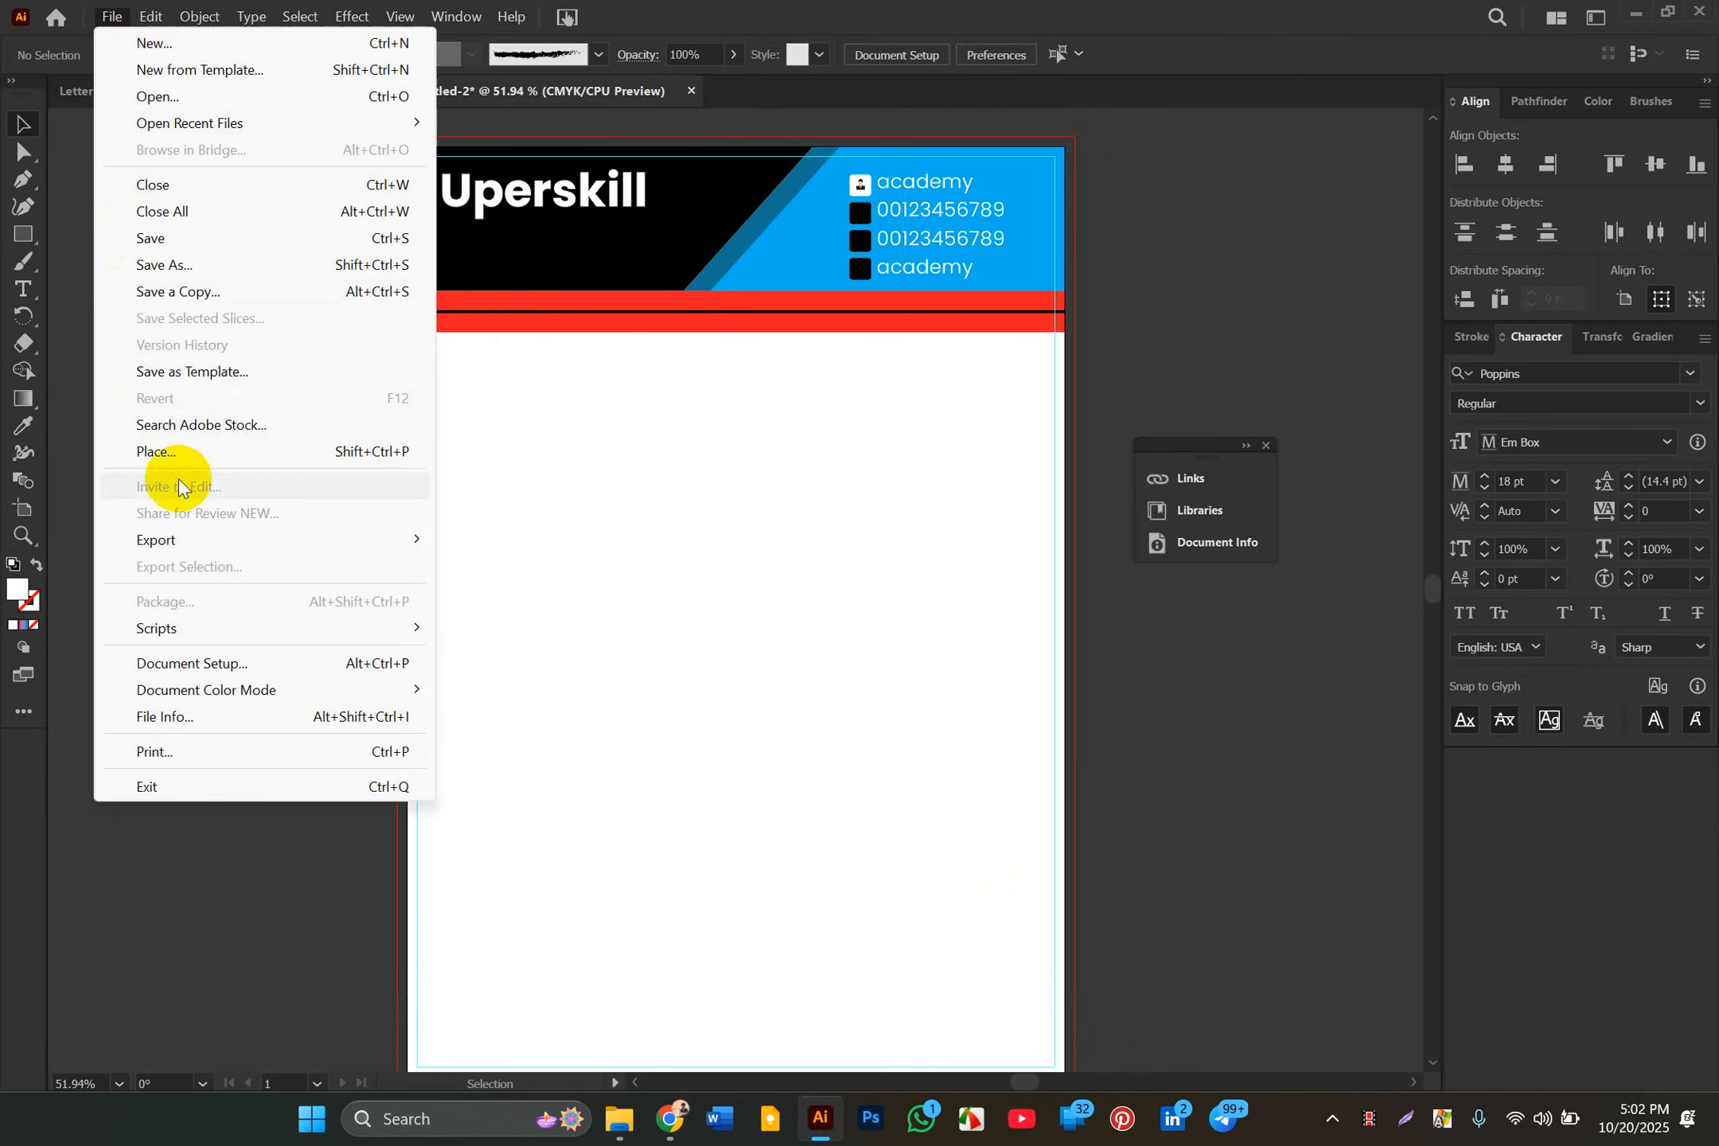
pyautogui.moveTo(205, 533)
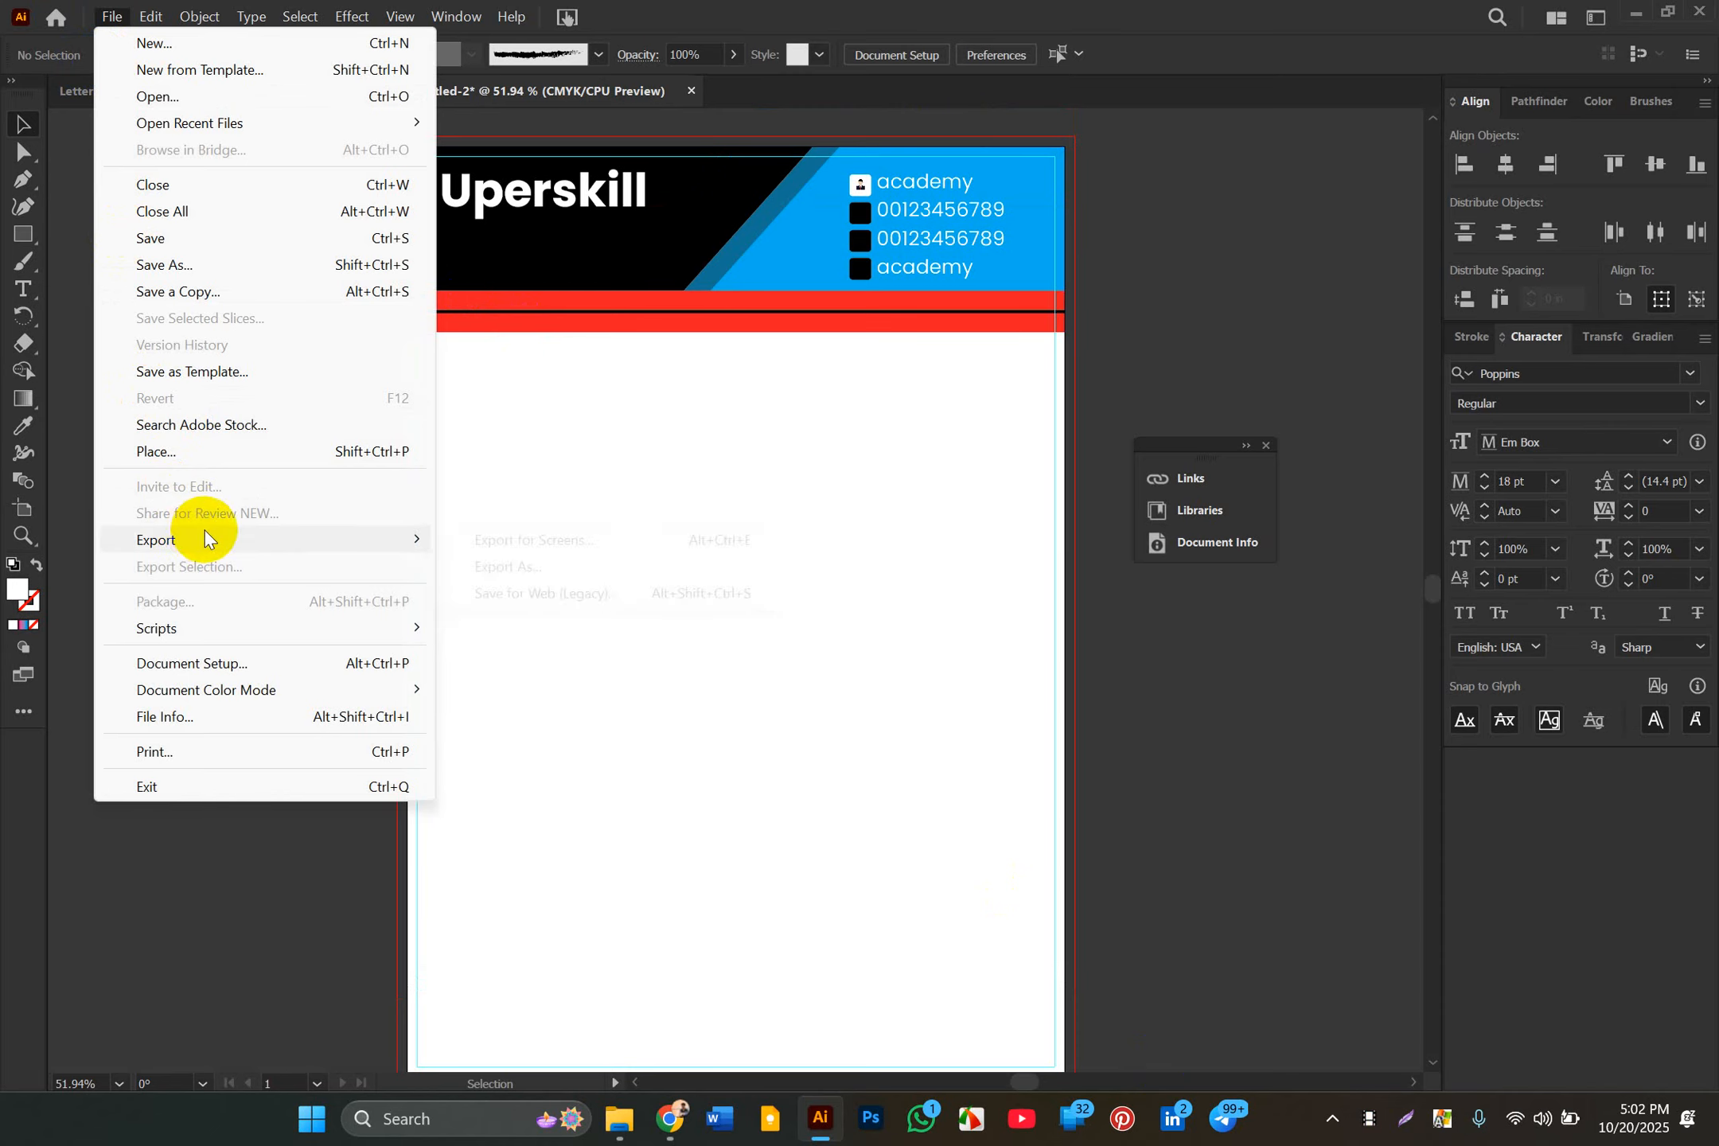
pyautogui.click(515, 567)
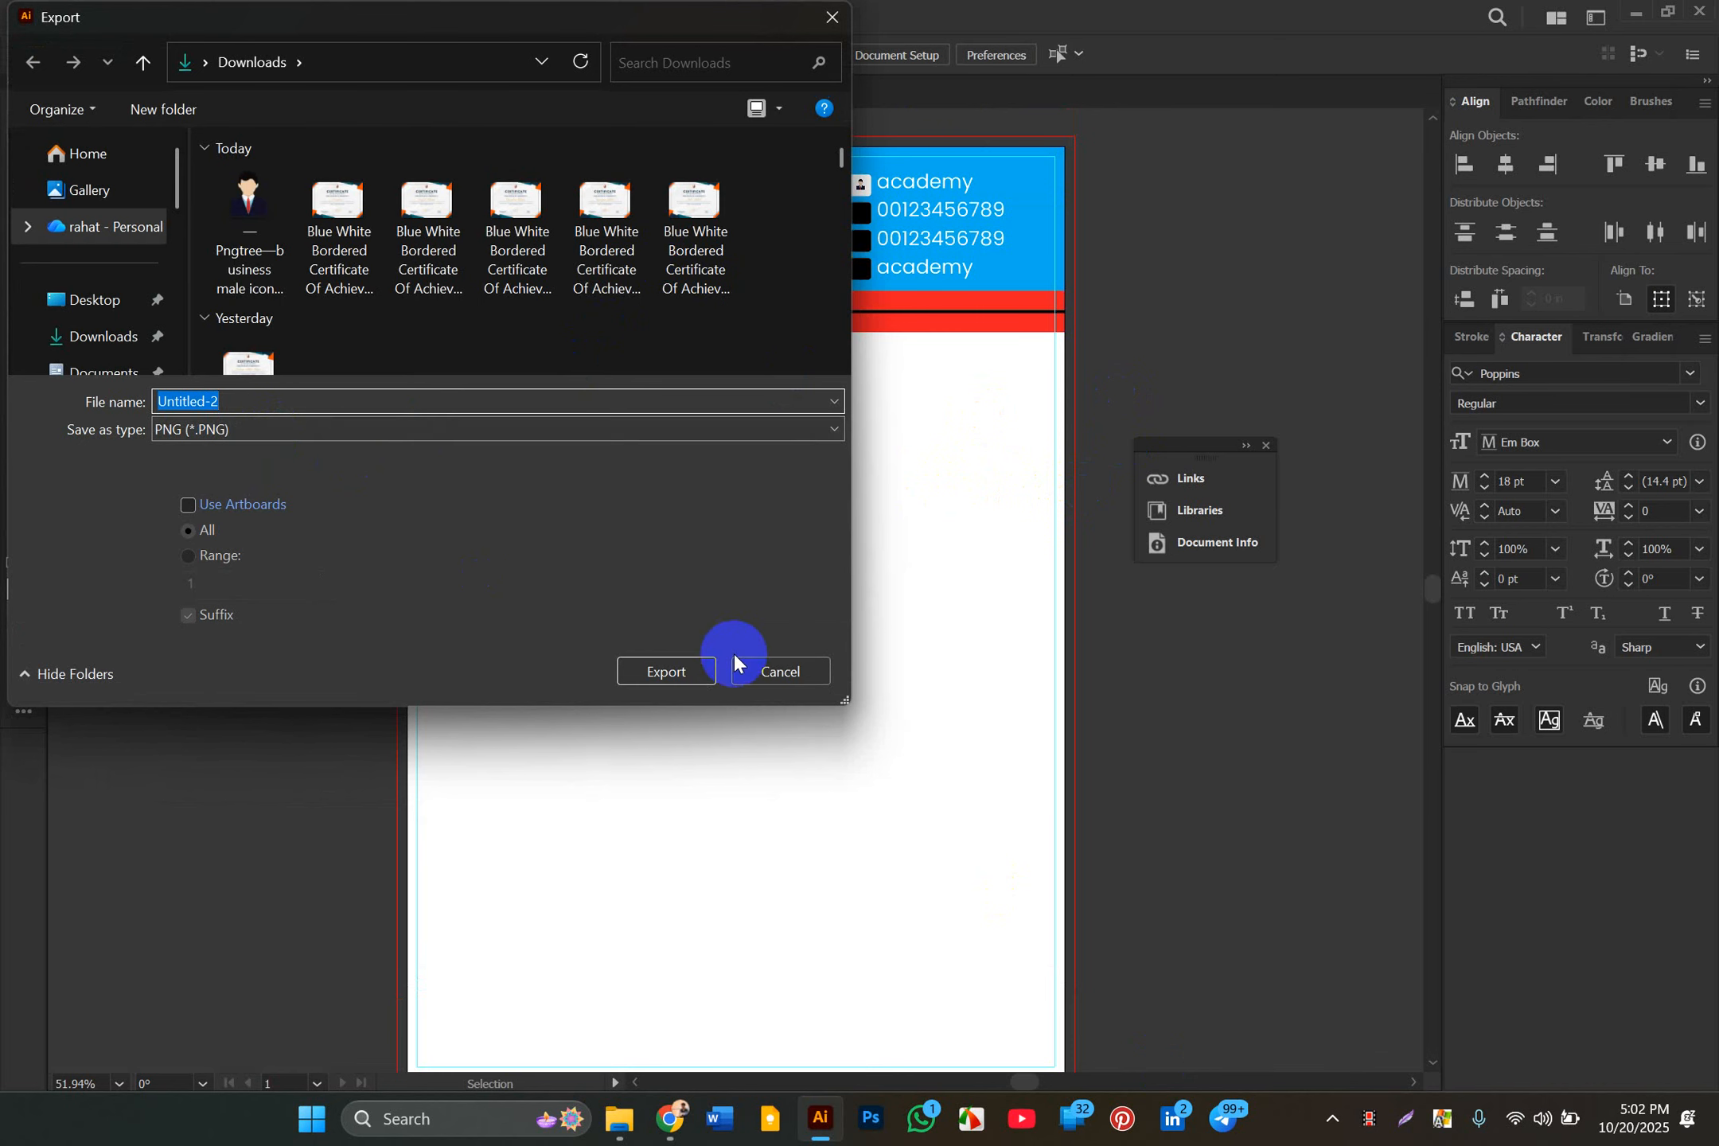
pyautogui.click(670, 669)
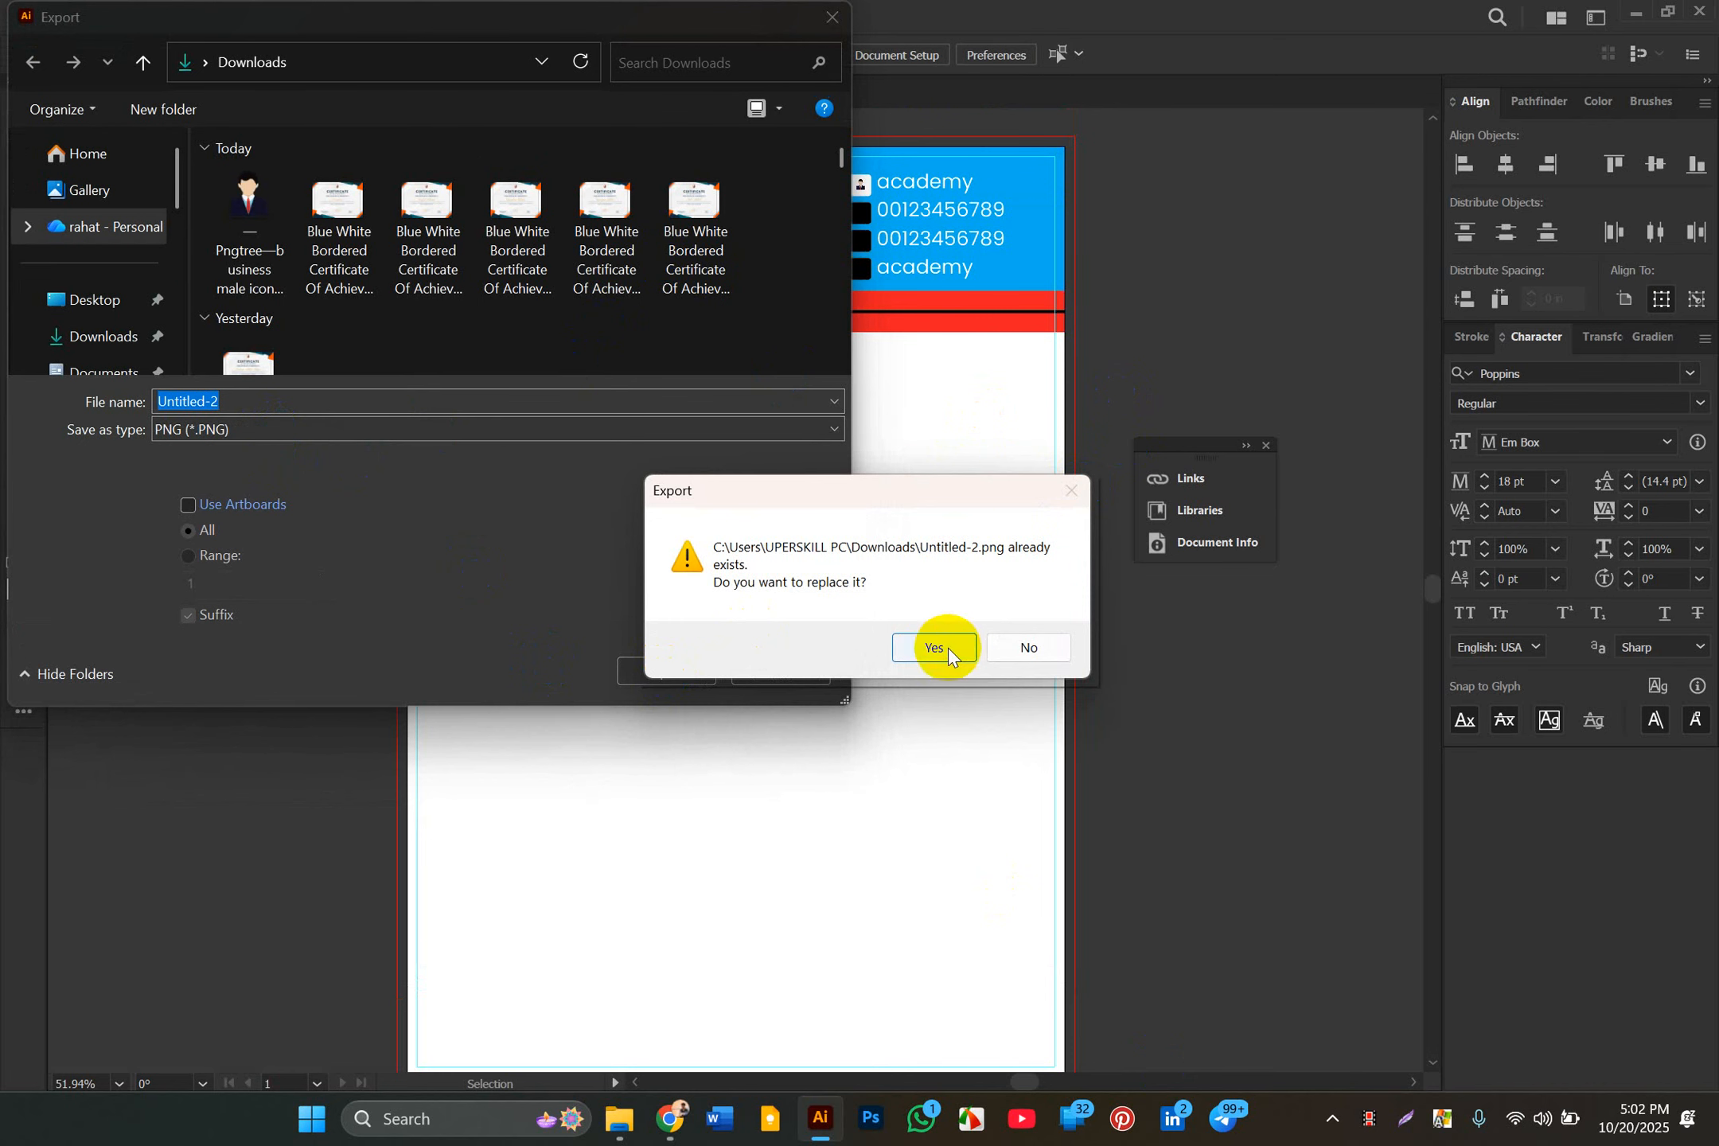
pyautogui.click(1035, 646)
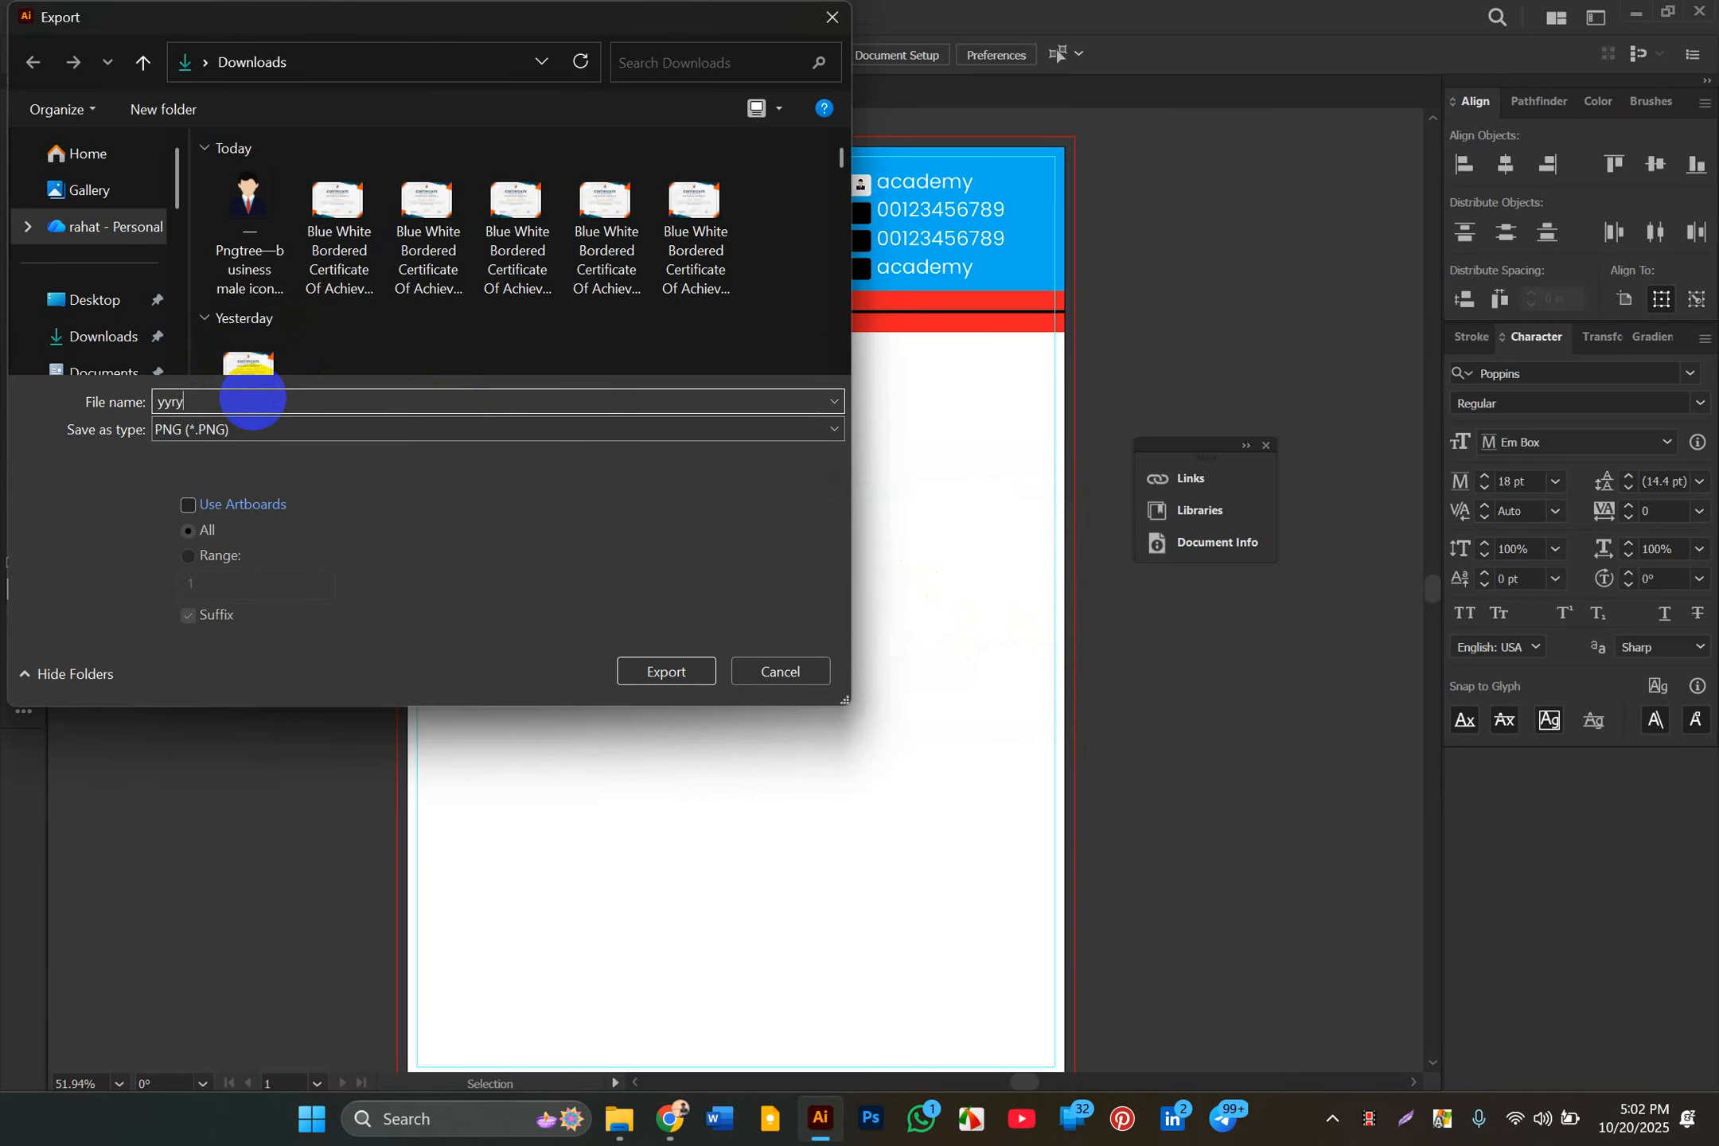
pyautogui.click(660, 668)
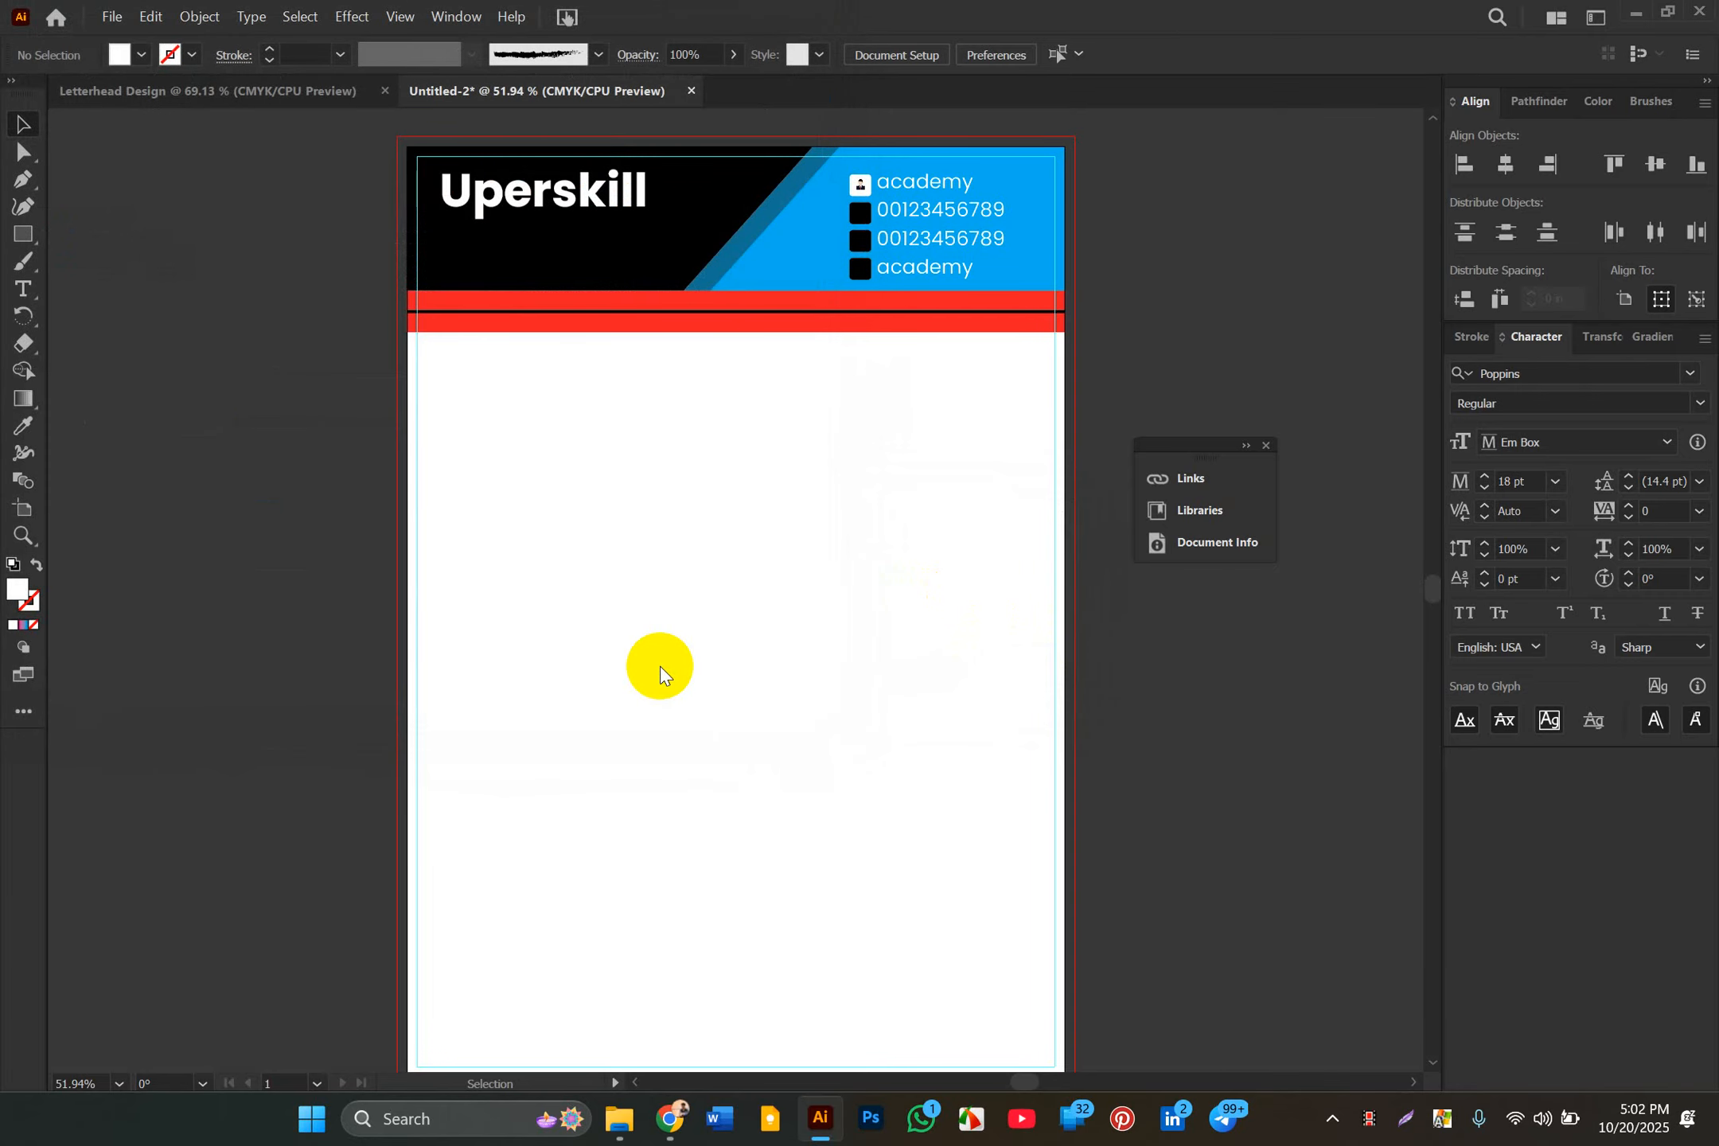
pyautogui.click(1379, 818)
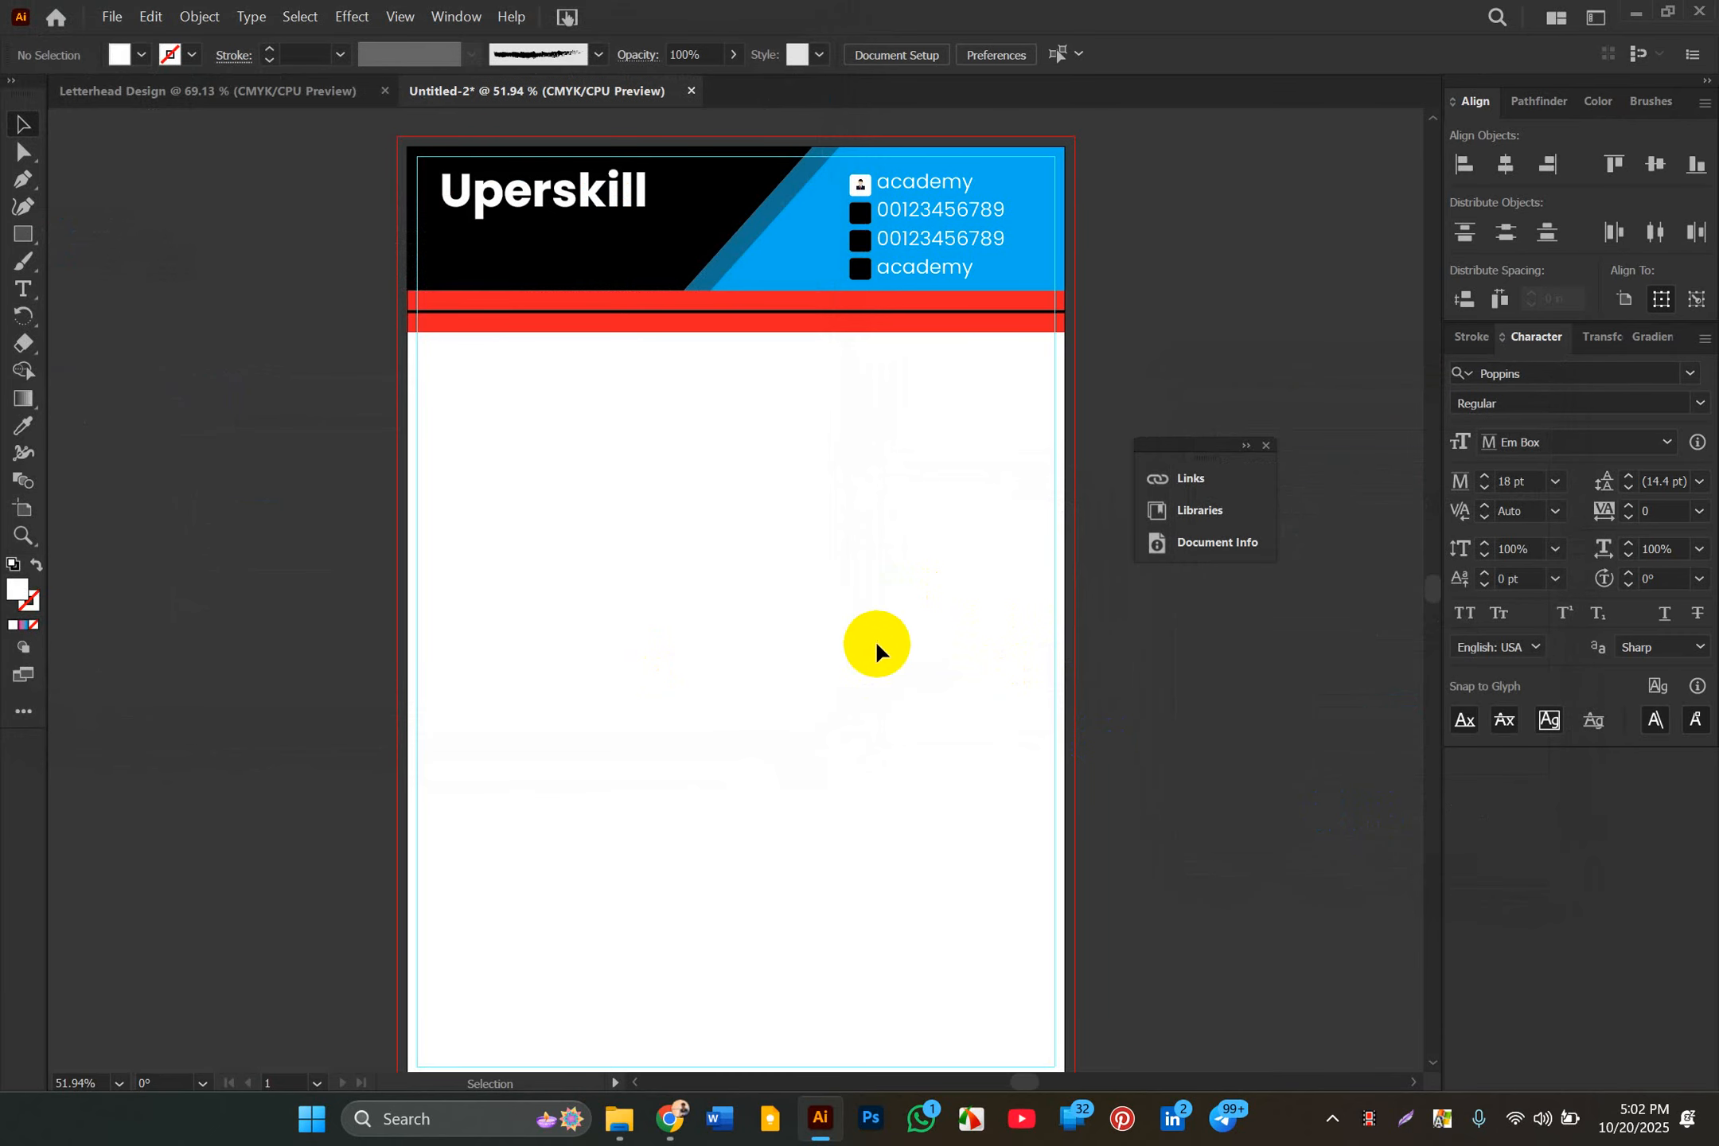
# Step: Undo the footer deletion to restore the blue and red footer shapes
pyautogui.hotkey('ctrl', 'a')
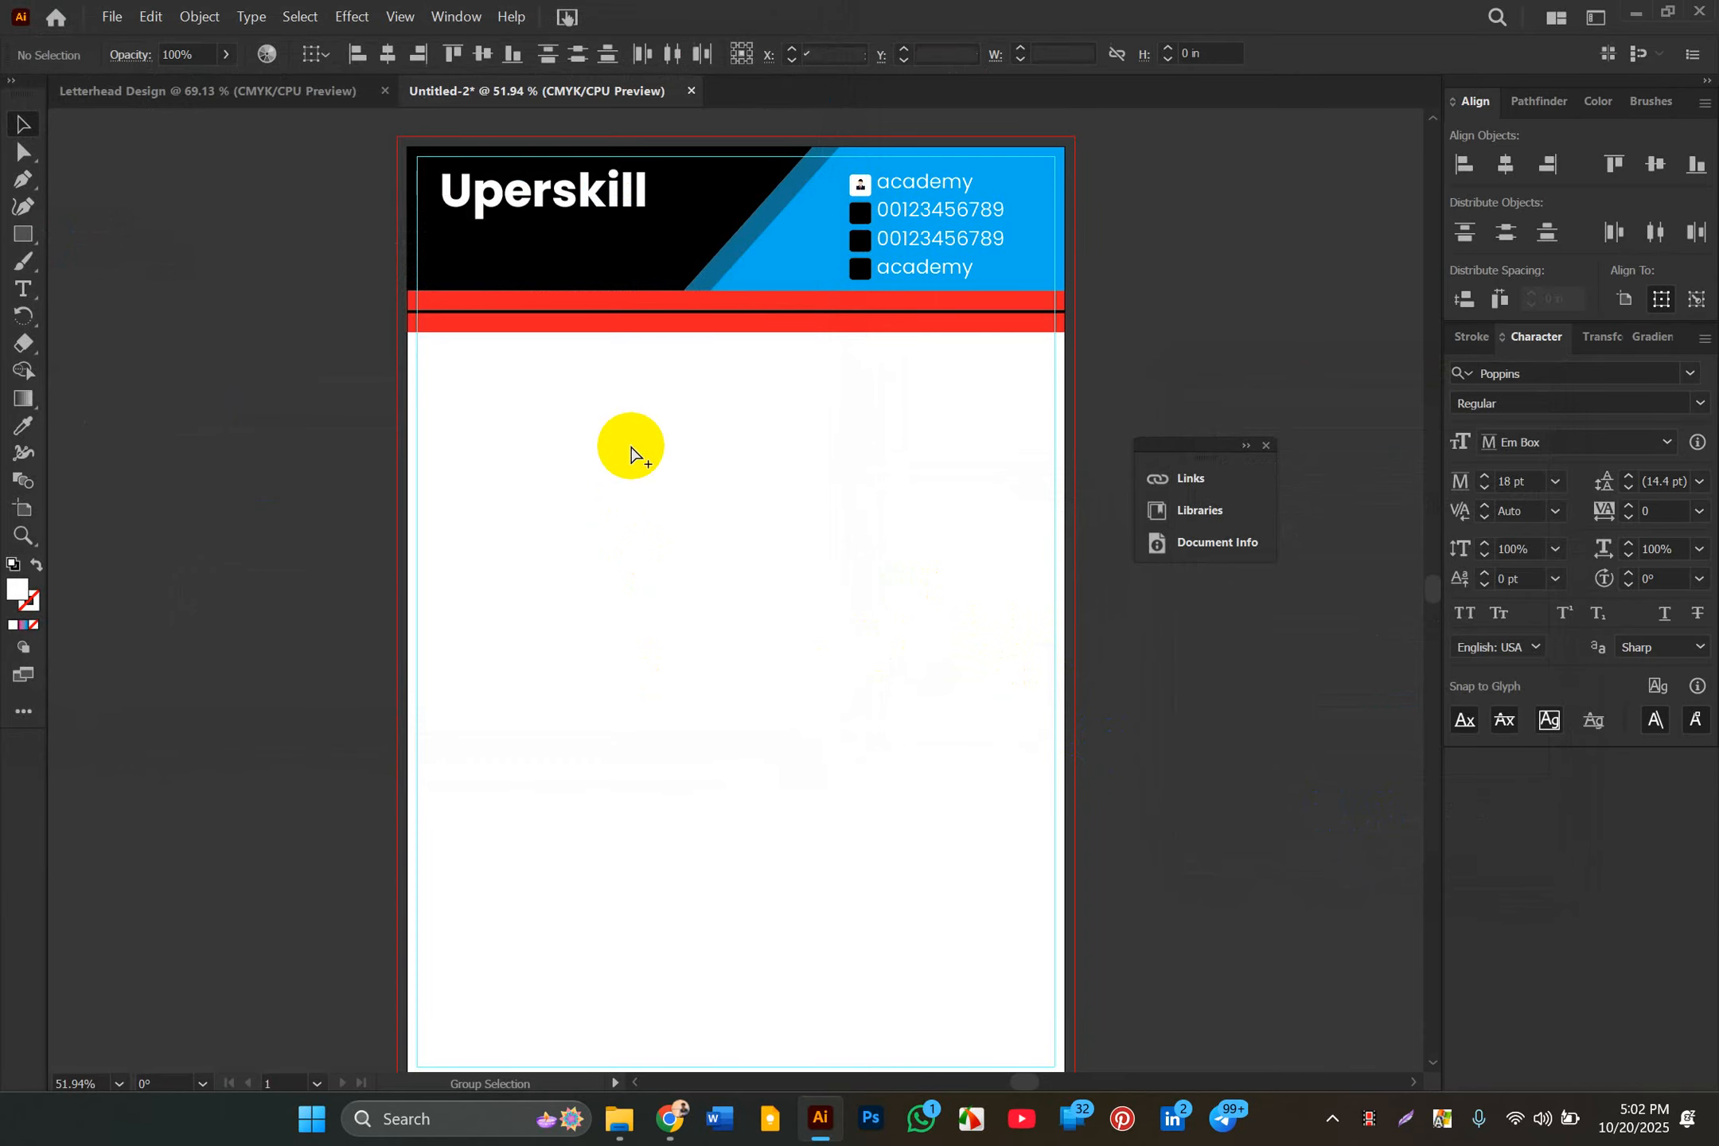
pyautogui.scroll(-3, 742, 688)
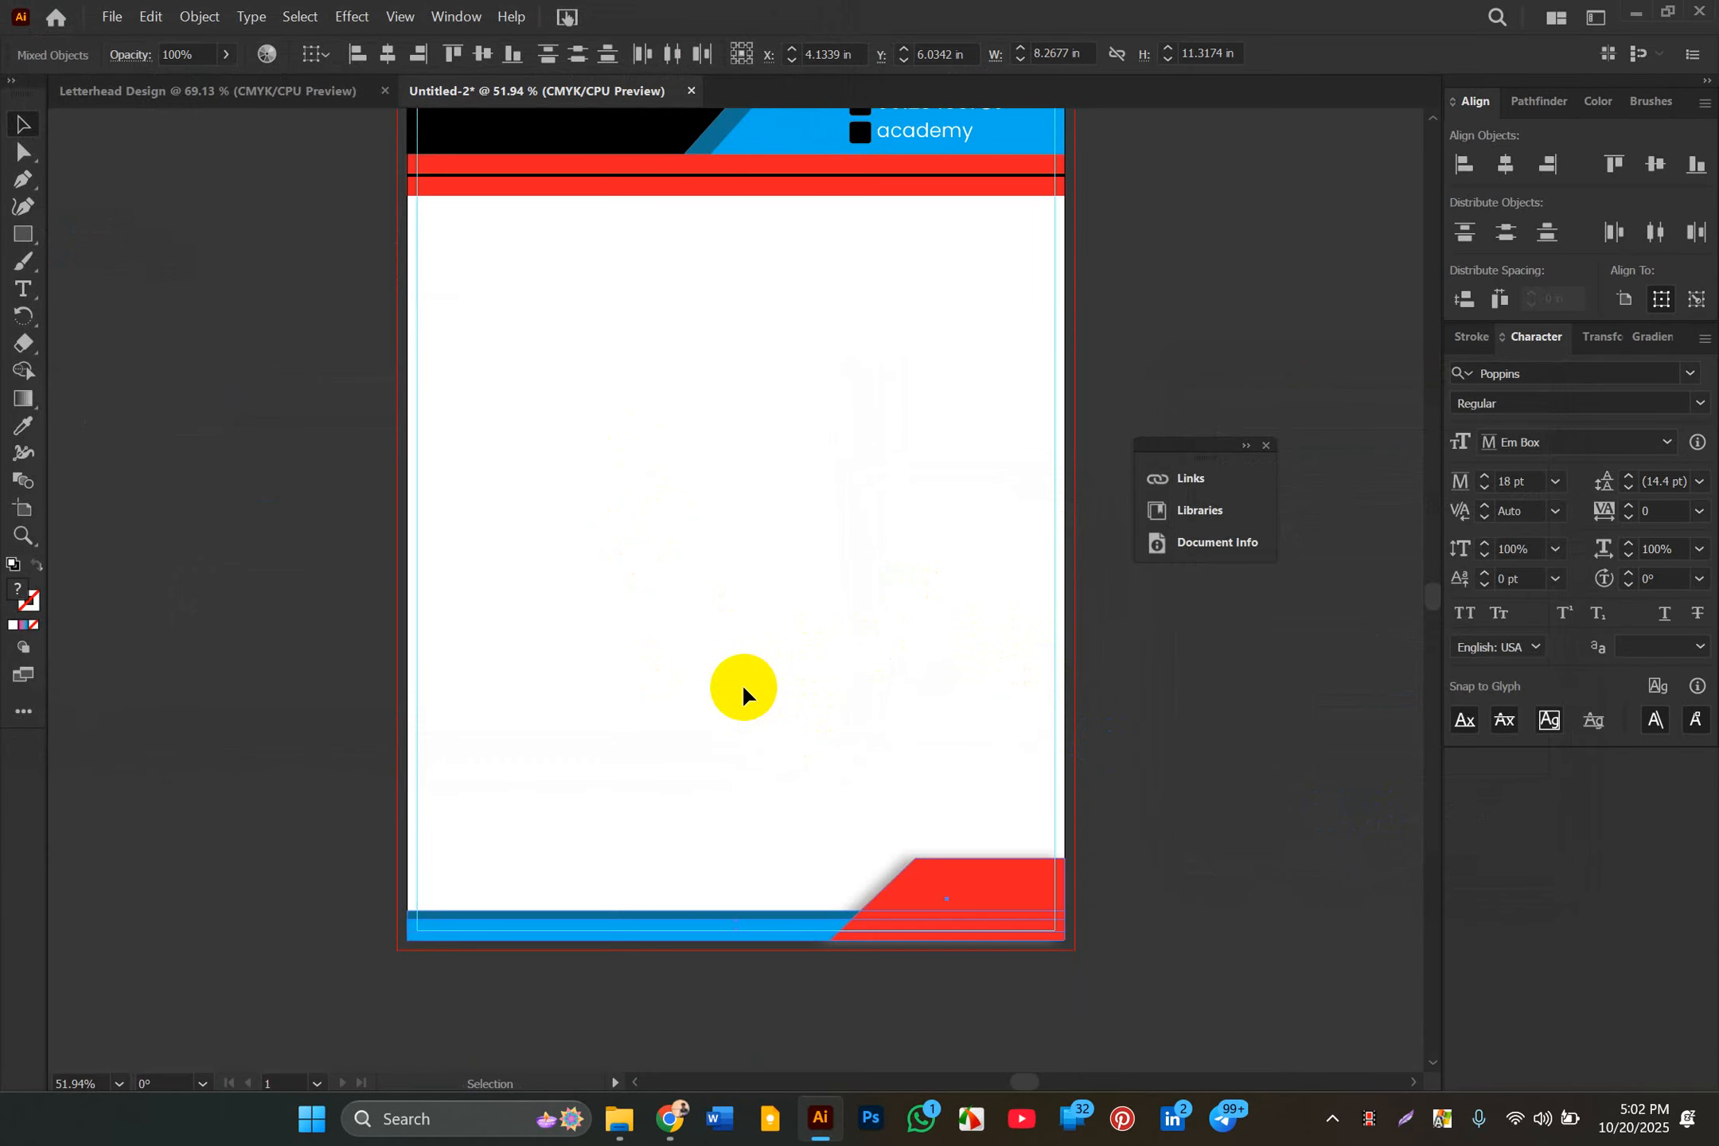
pyautogui.scroll(3, 771, 604)
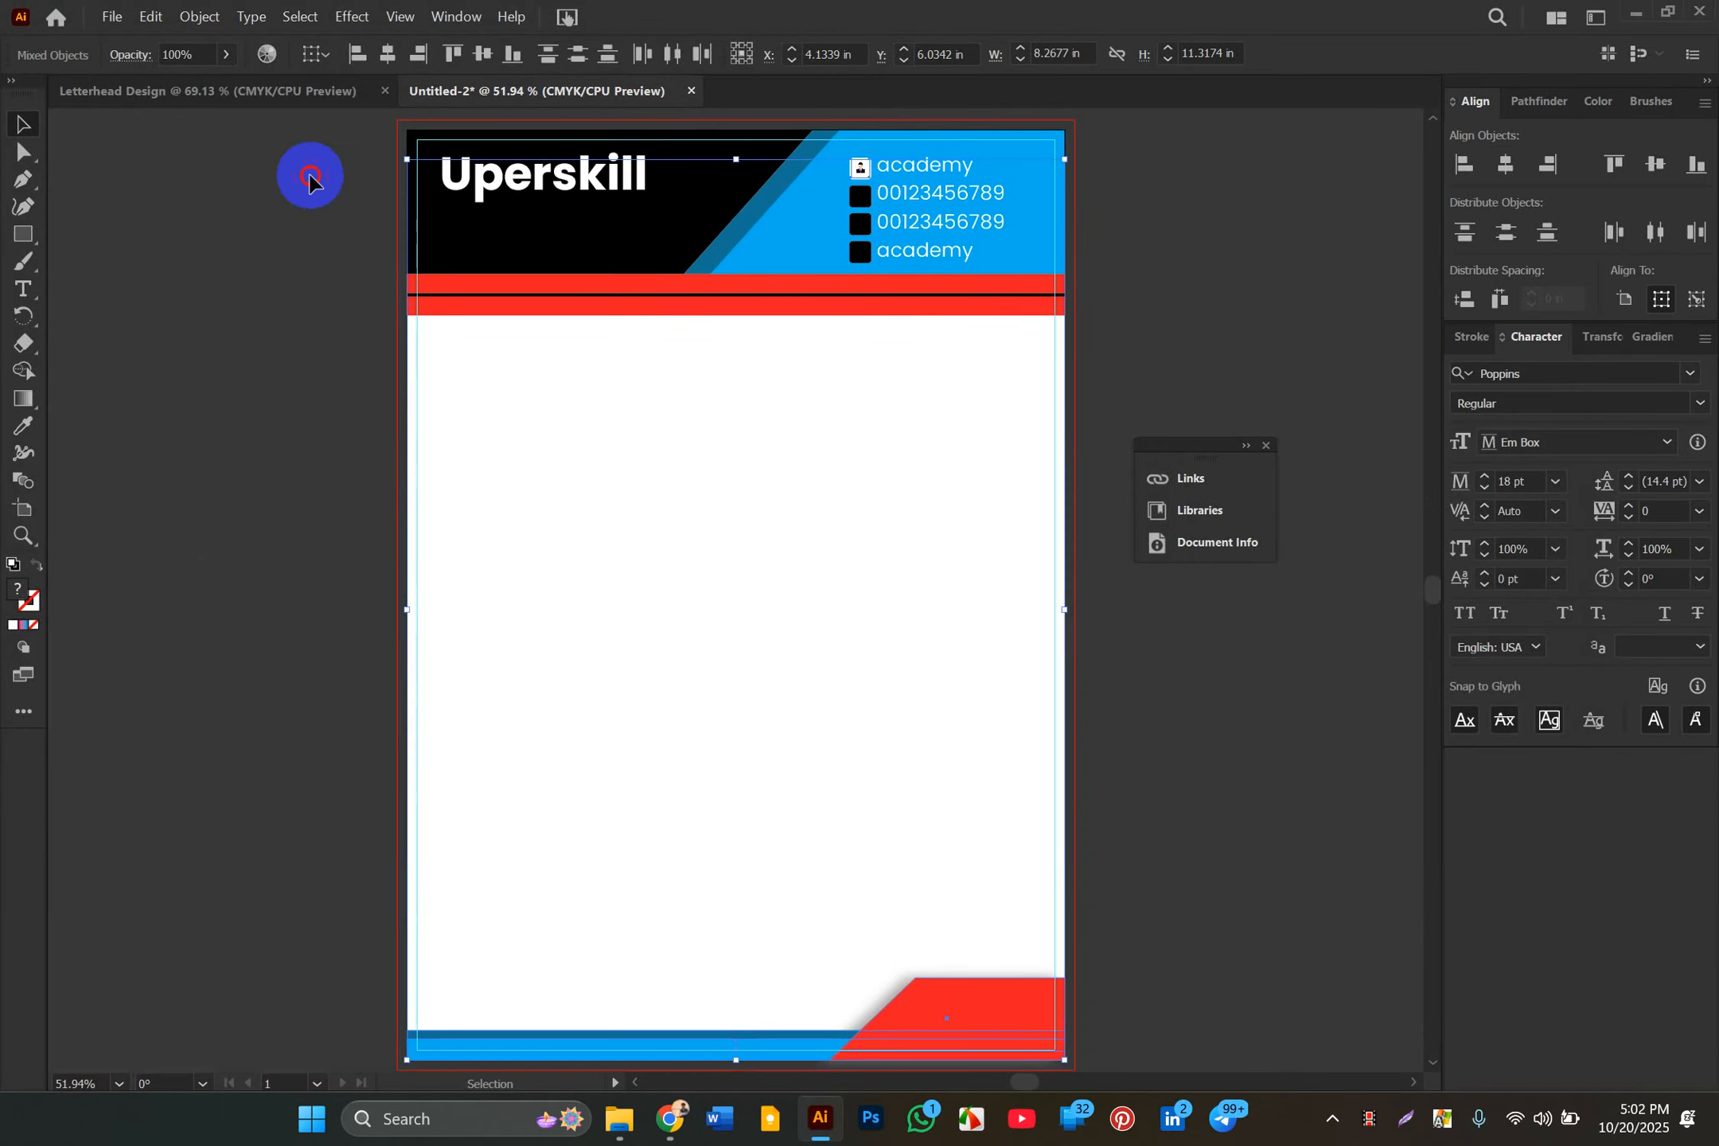
# Step: Delete all the header artwork above the white body of the letterhead, and undo that deletion
pyautogui.click(337, 126)
pyautogui.moveTo(343, 117); pyautogui.dragTo(1098, 380)
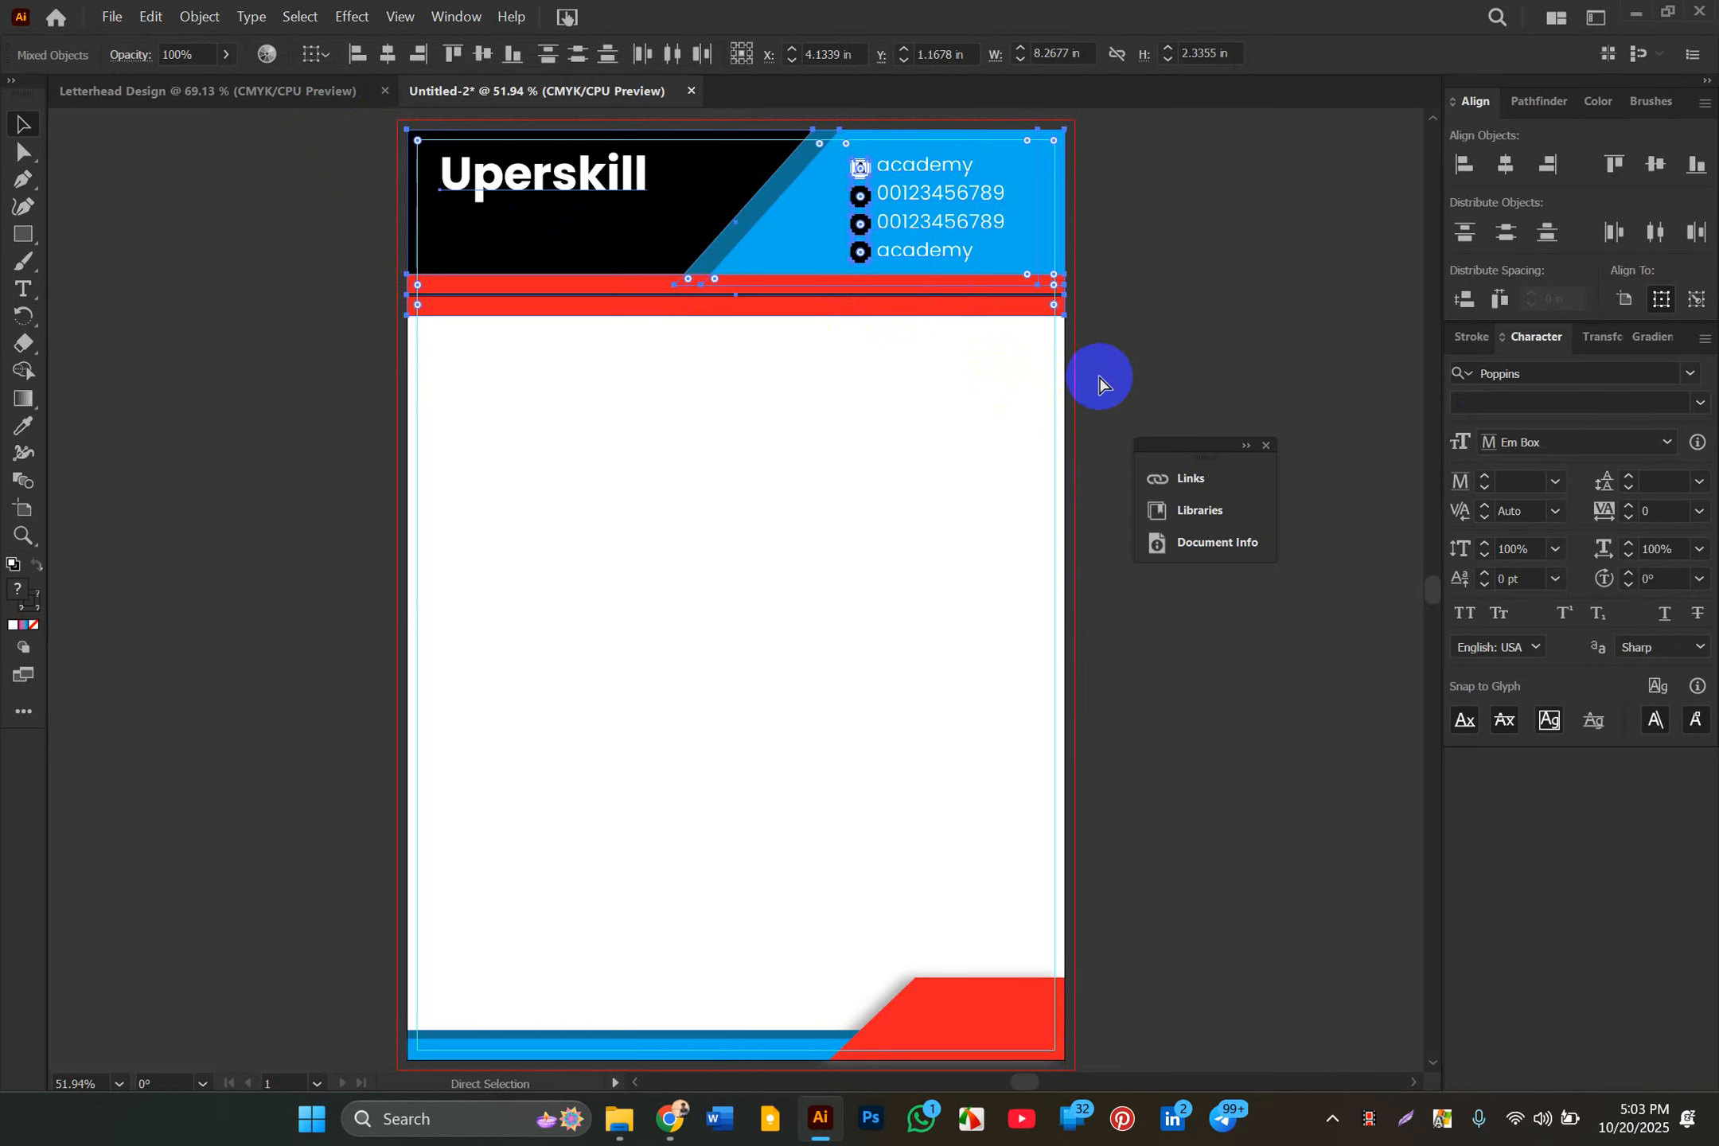
pyautogui.press('Delete')
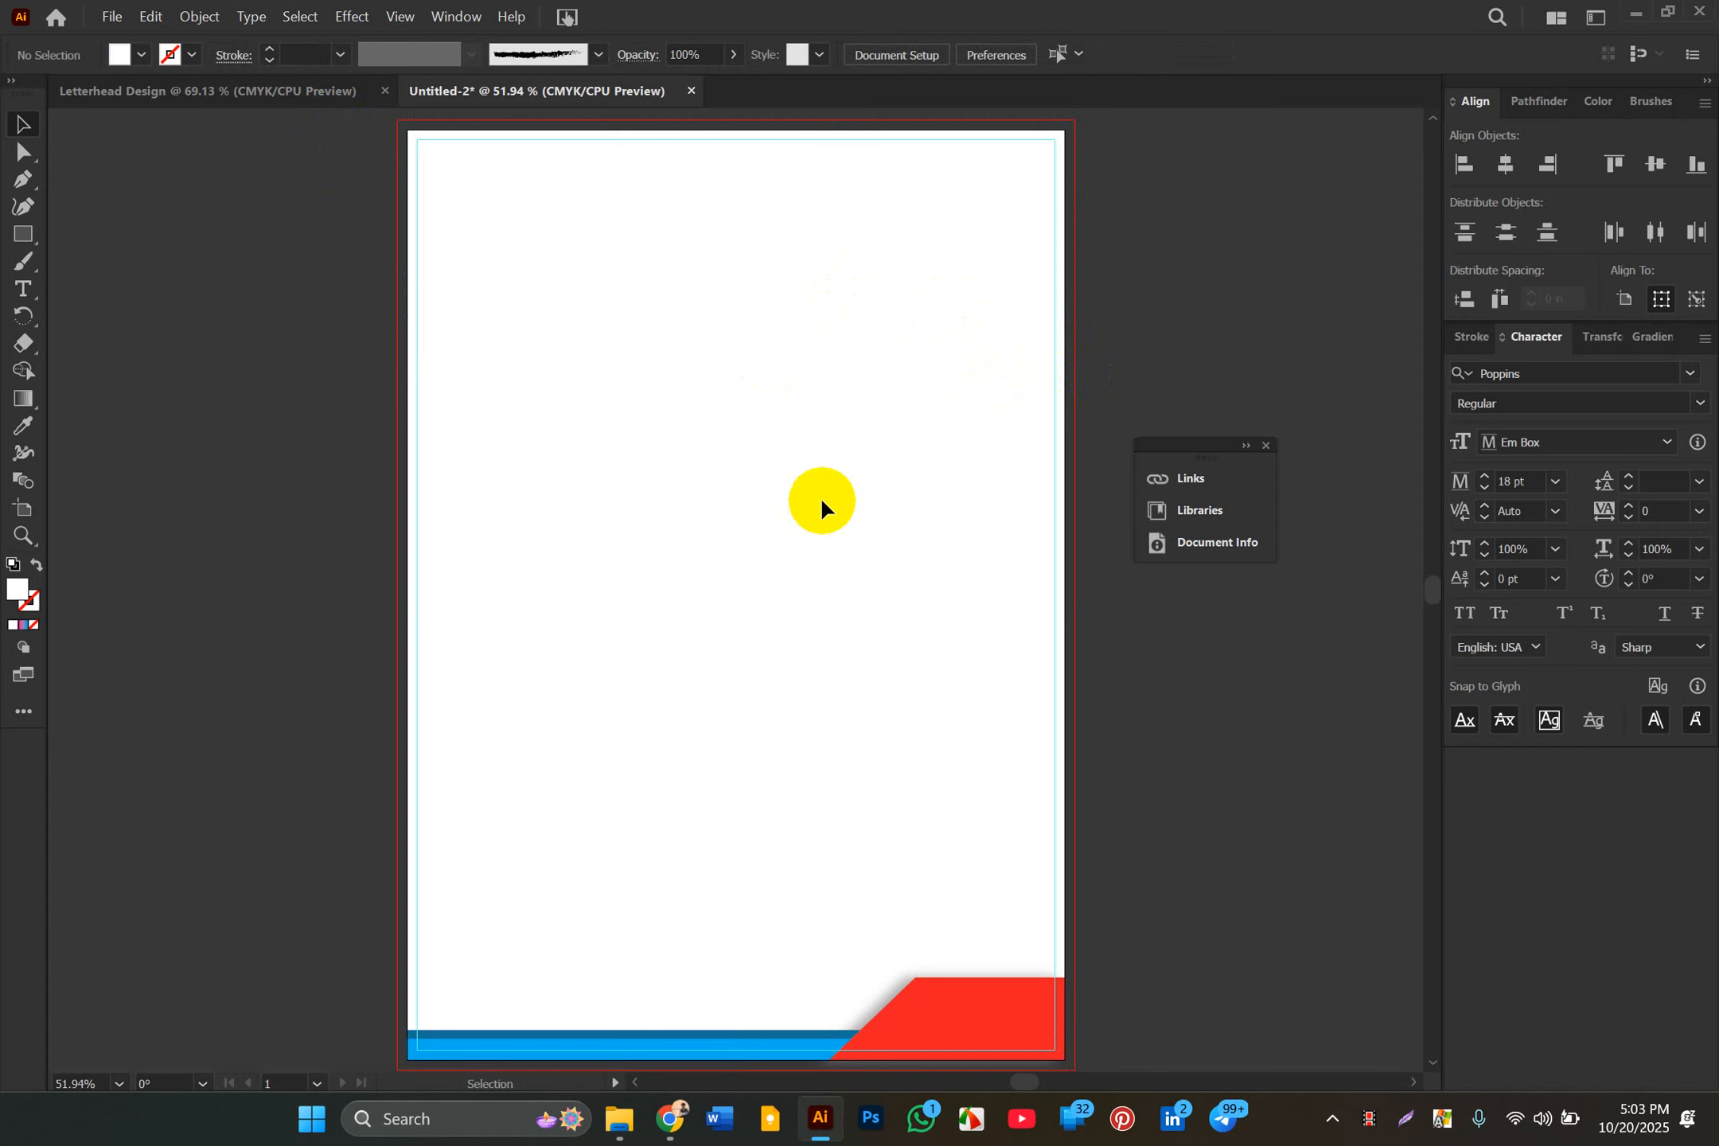
pyautogui.hotkey('ctrl', 'z')
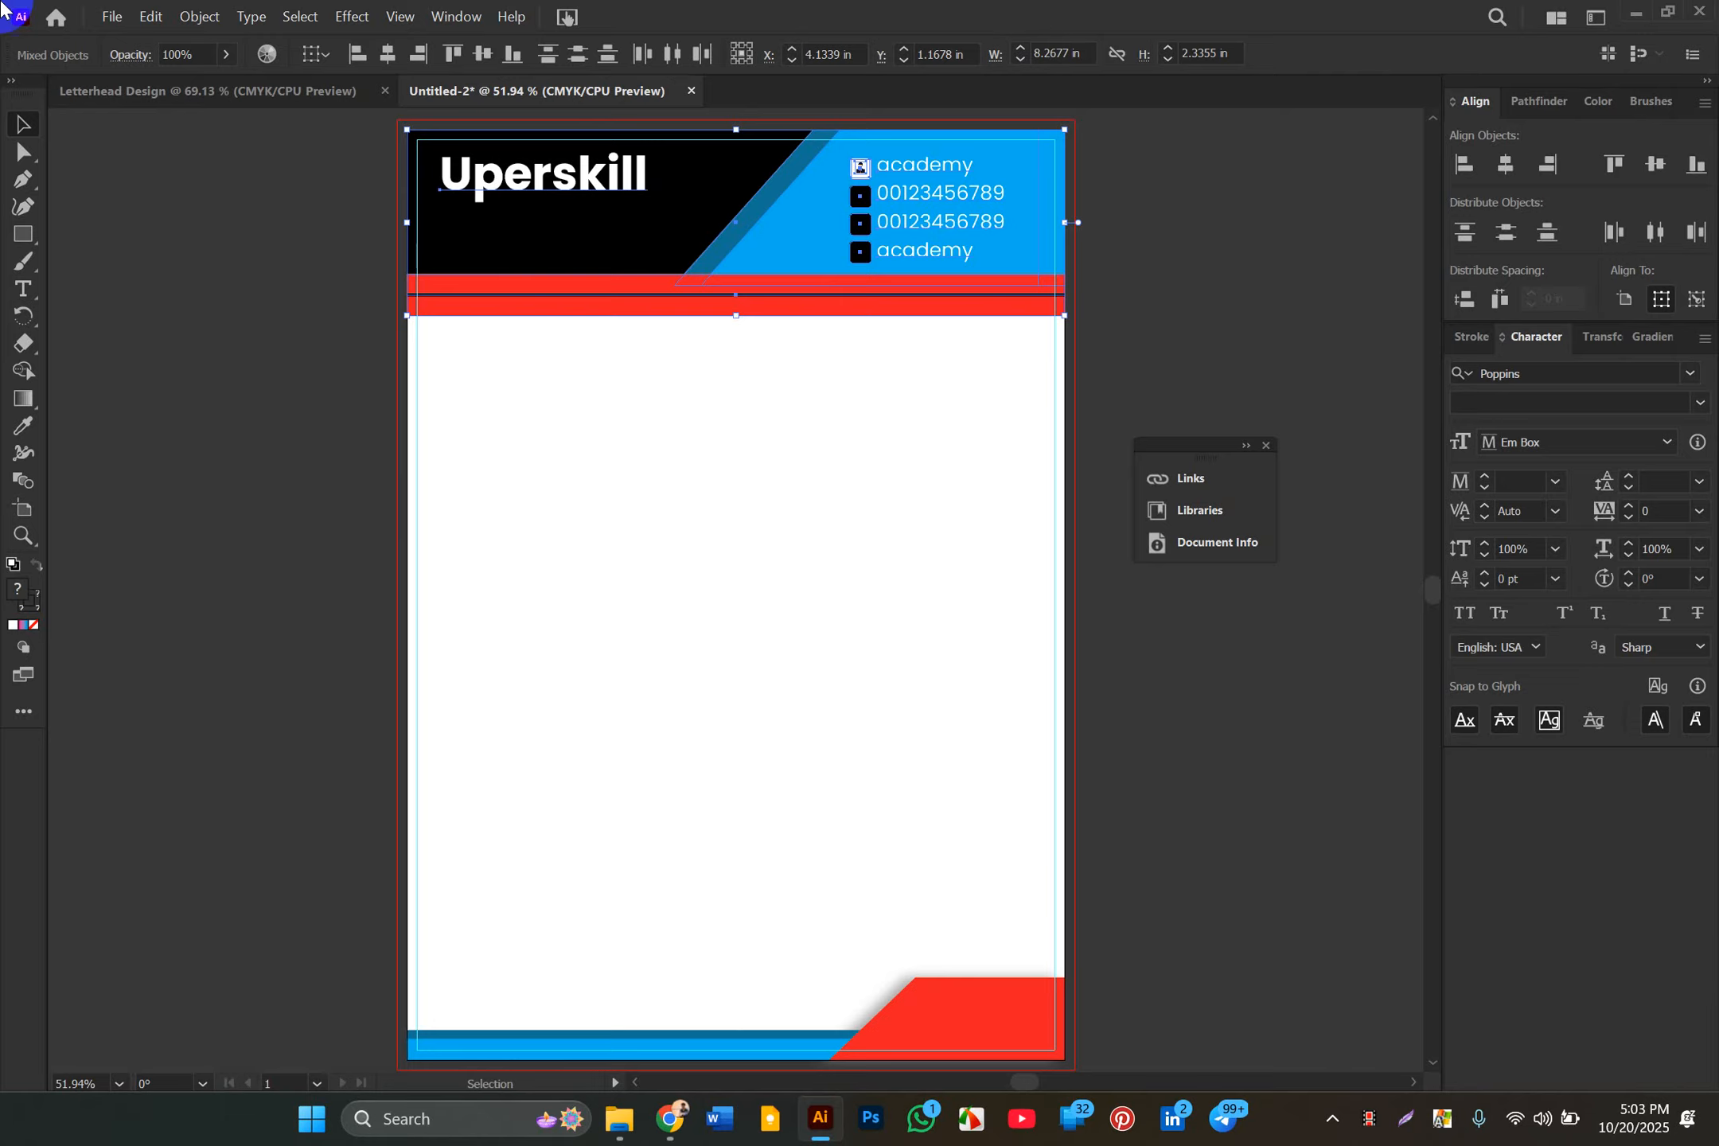
pyautogui.click(113, 16)
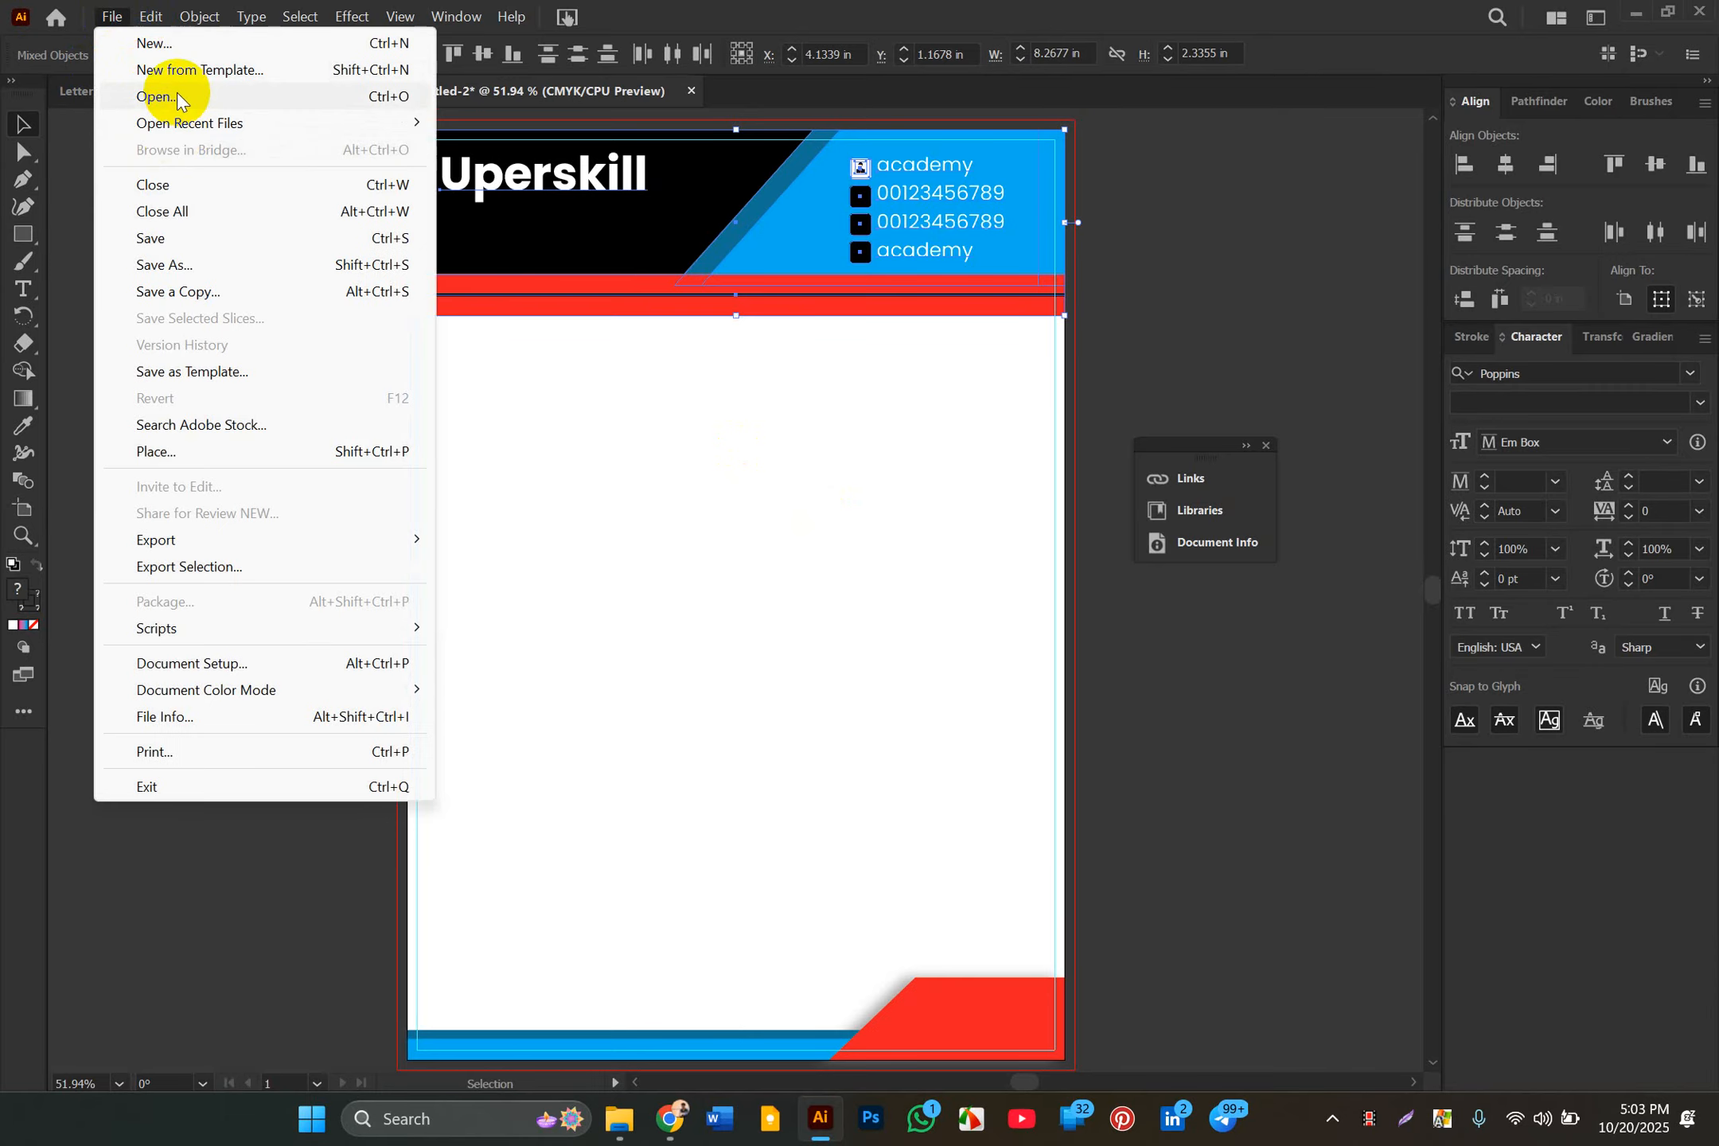
pyautogui.click(178, 264)
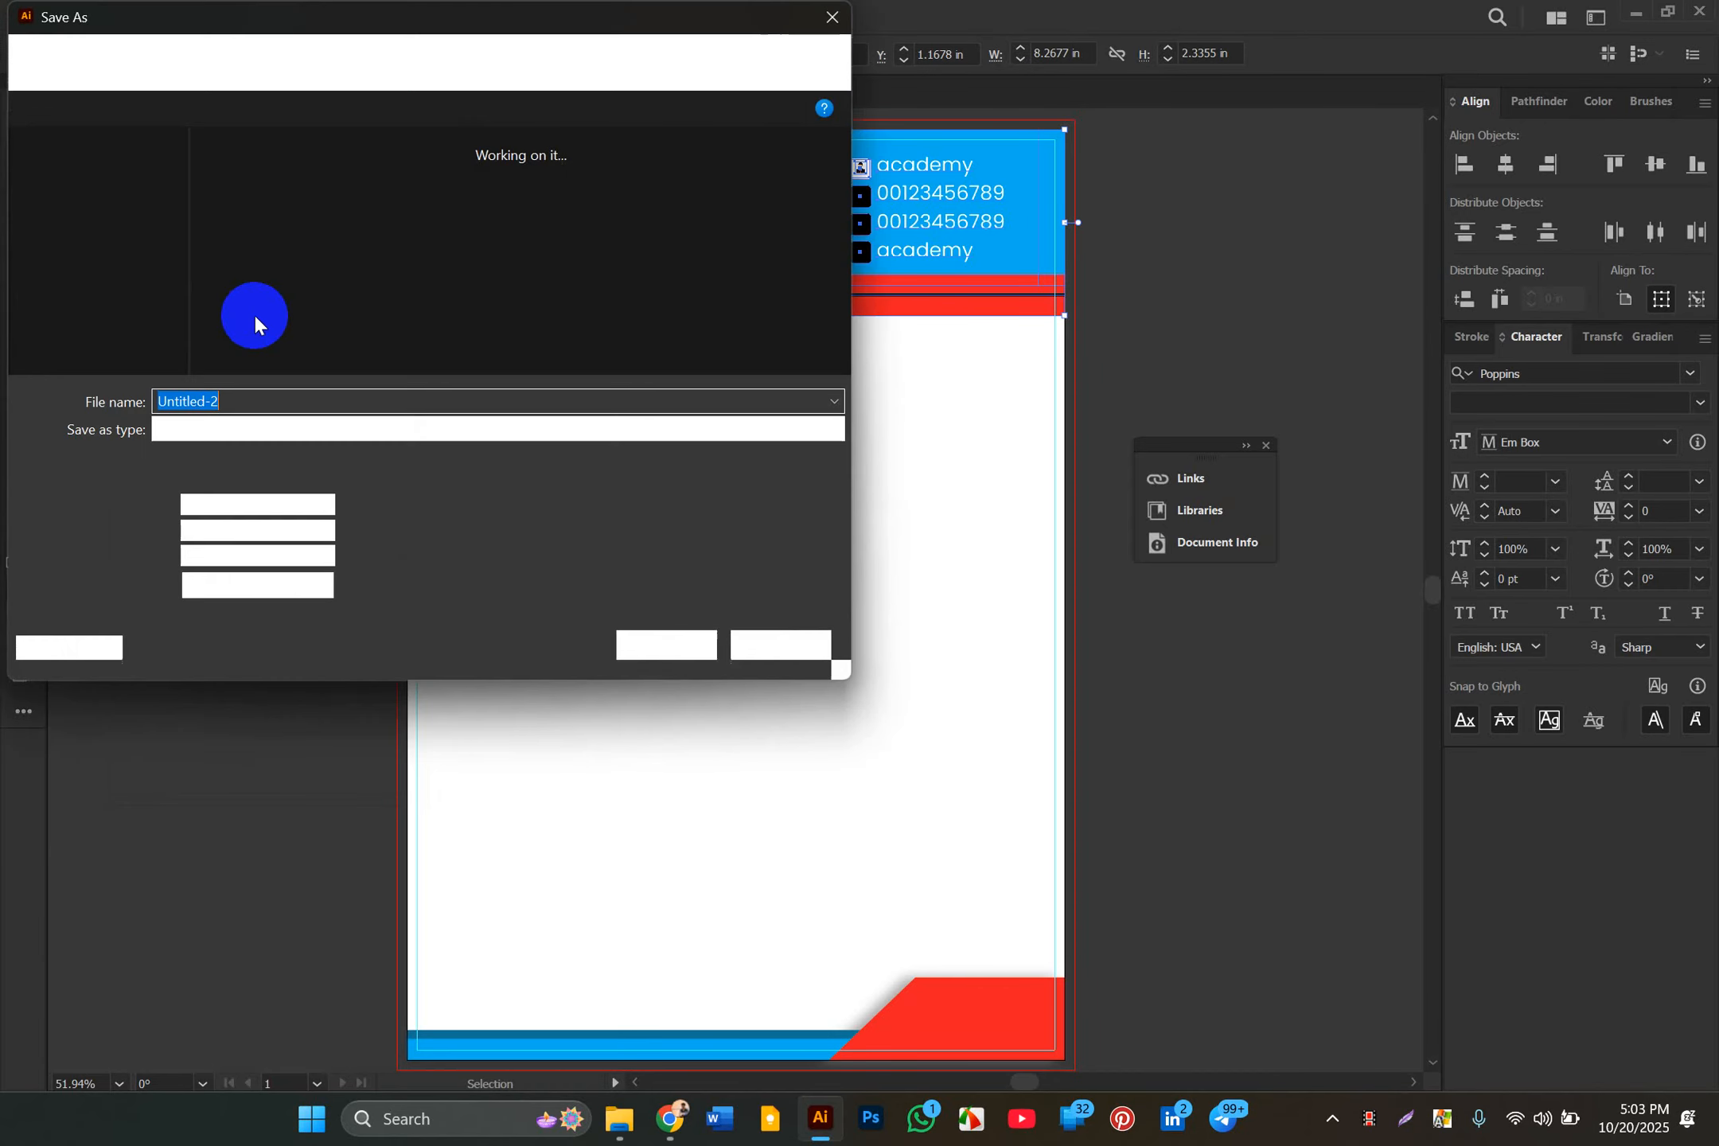
pyautogui.click(252, 434)
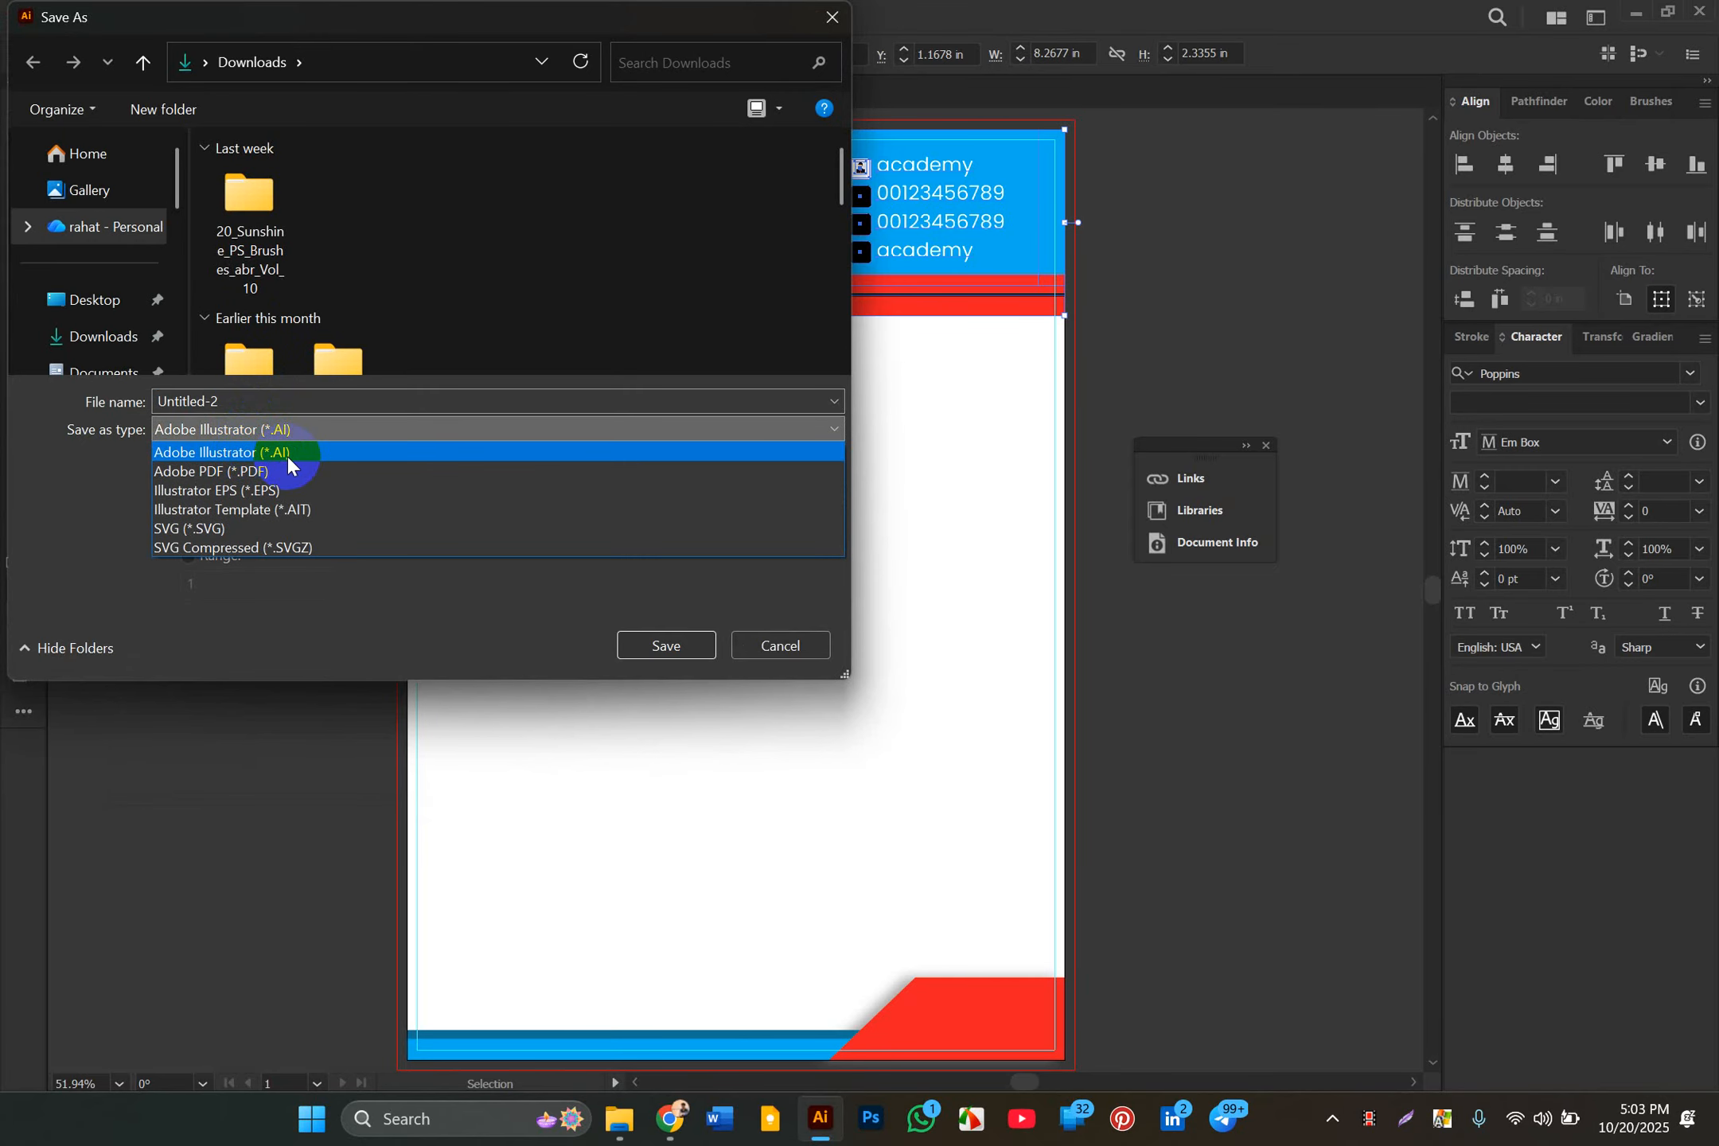
pyautogui.click(285, 453)
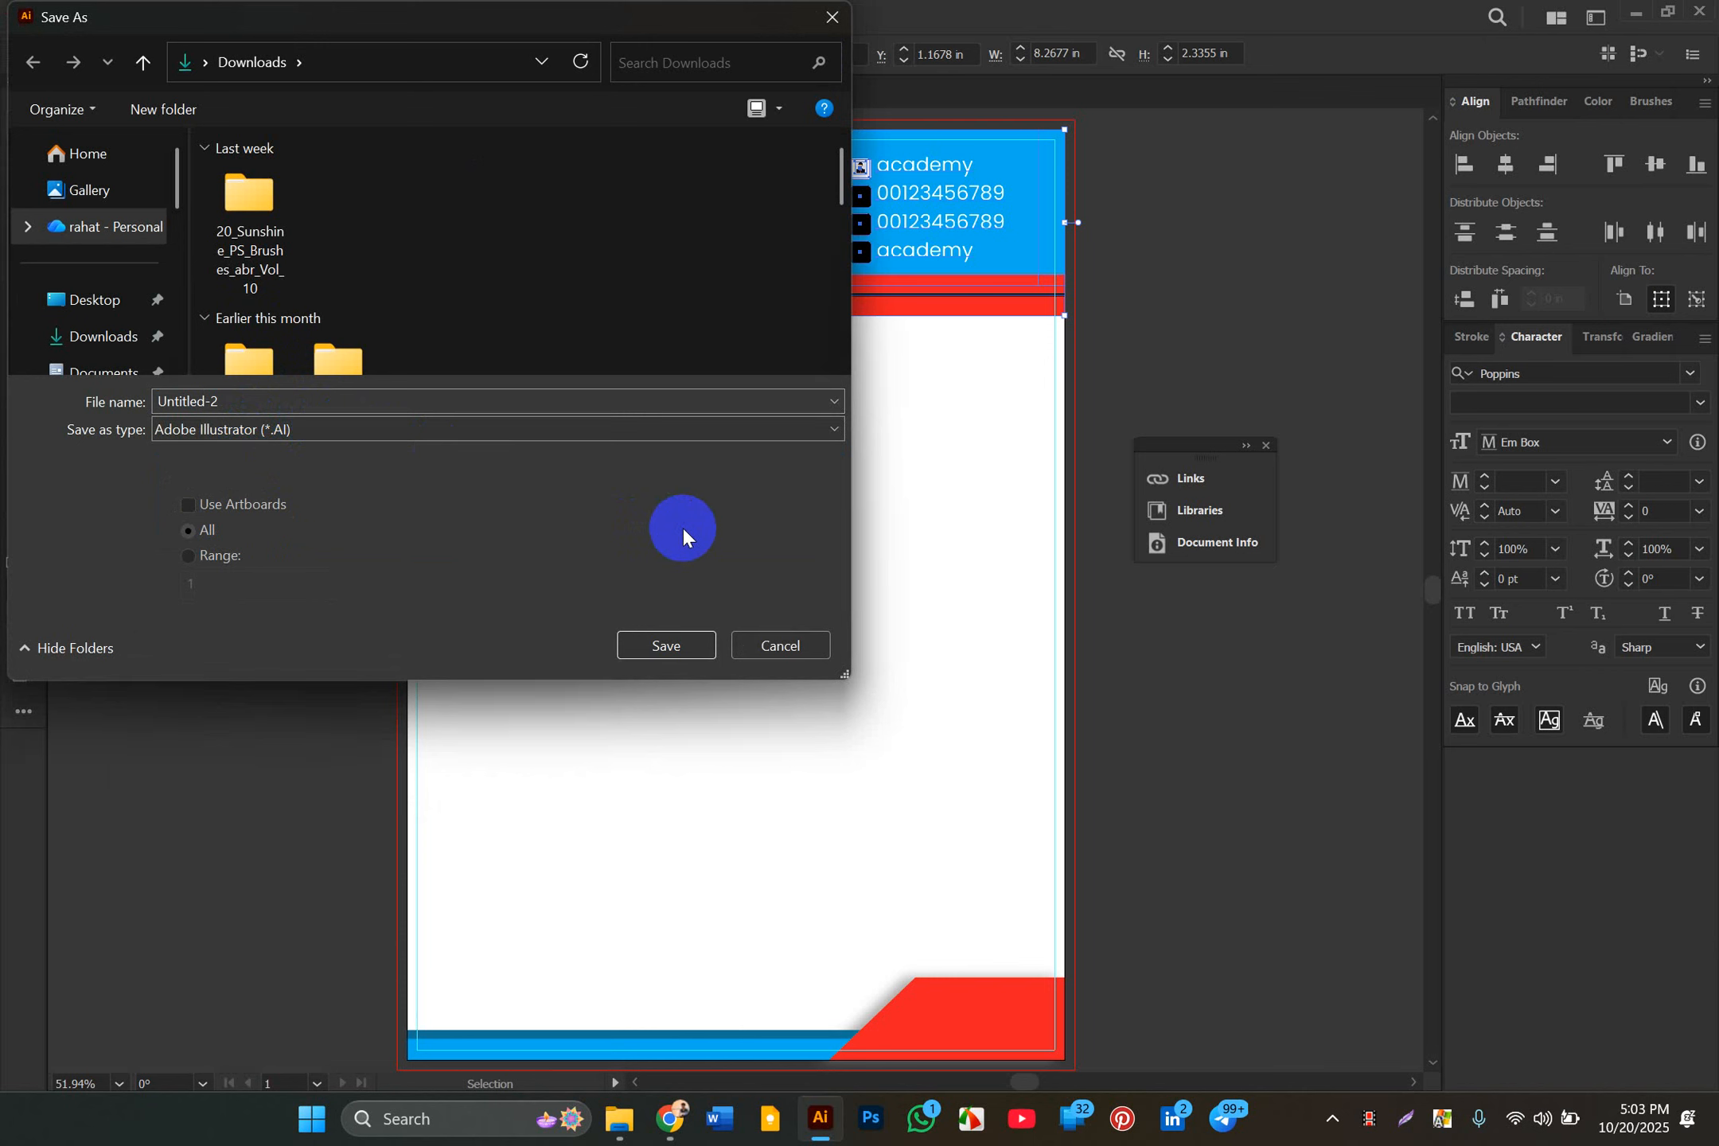
pyautogui.click(743, 649)
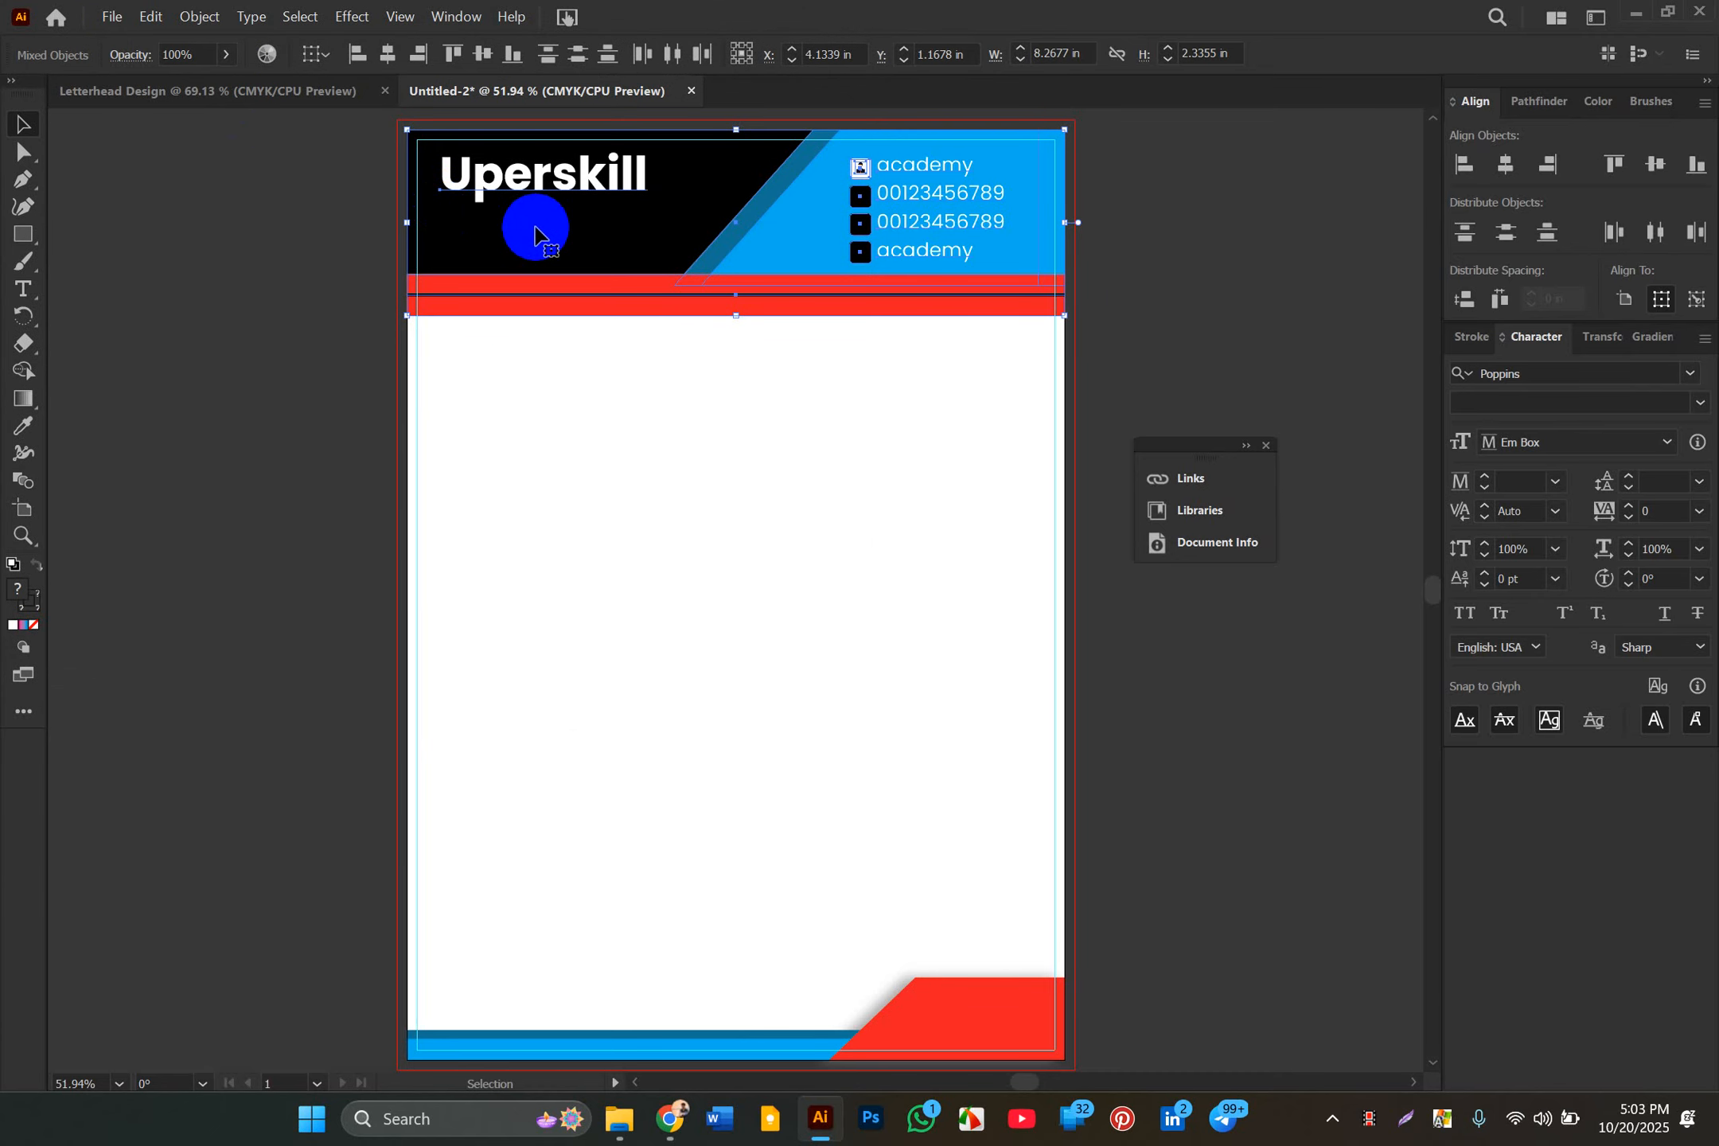
pyautogui.click(111, 16)
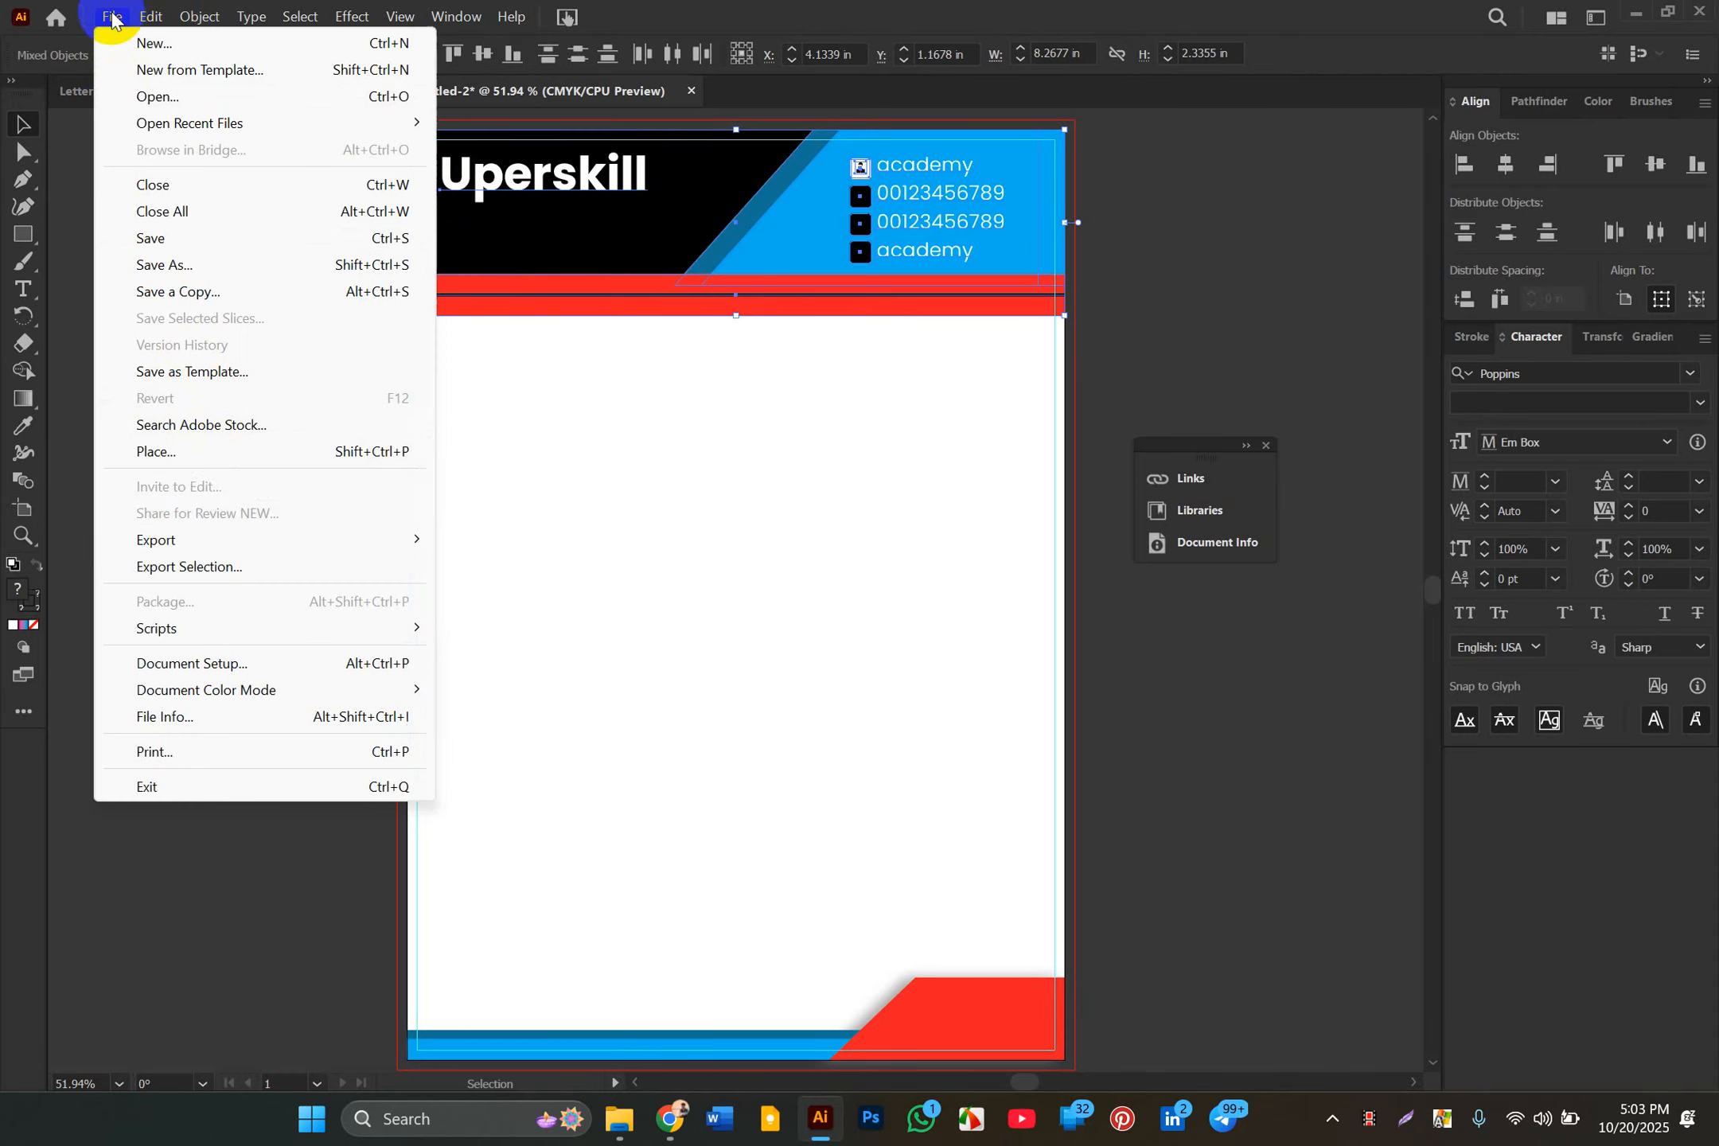
pyautogui.moveTo(226, 541)
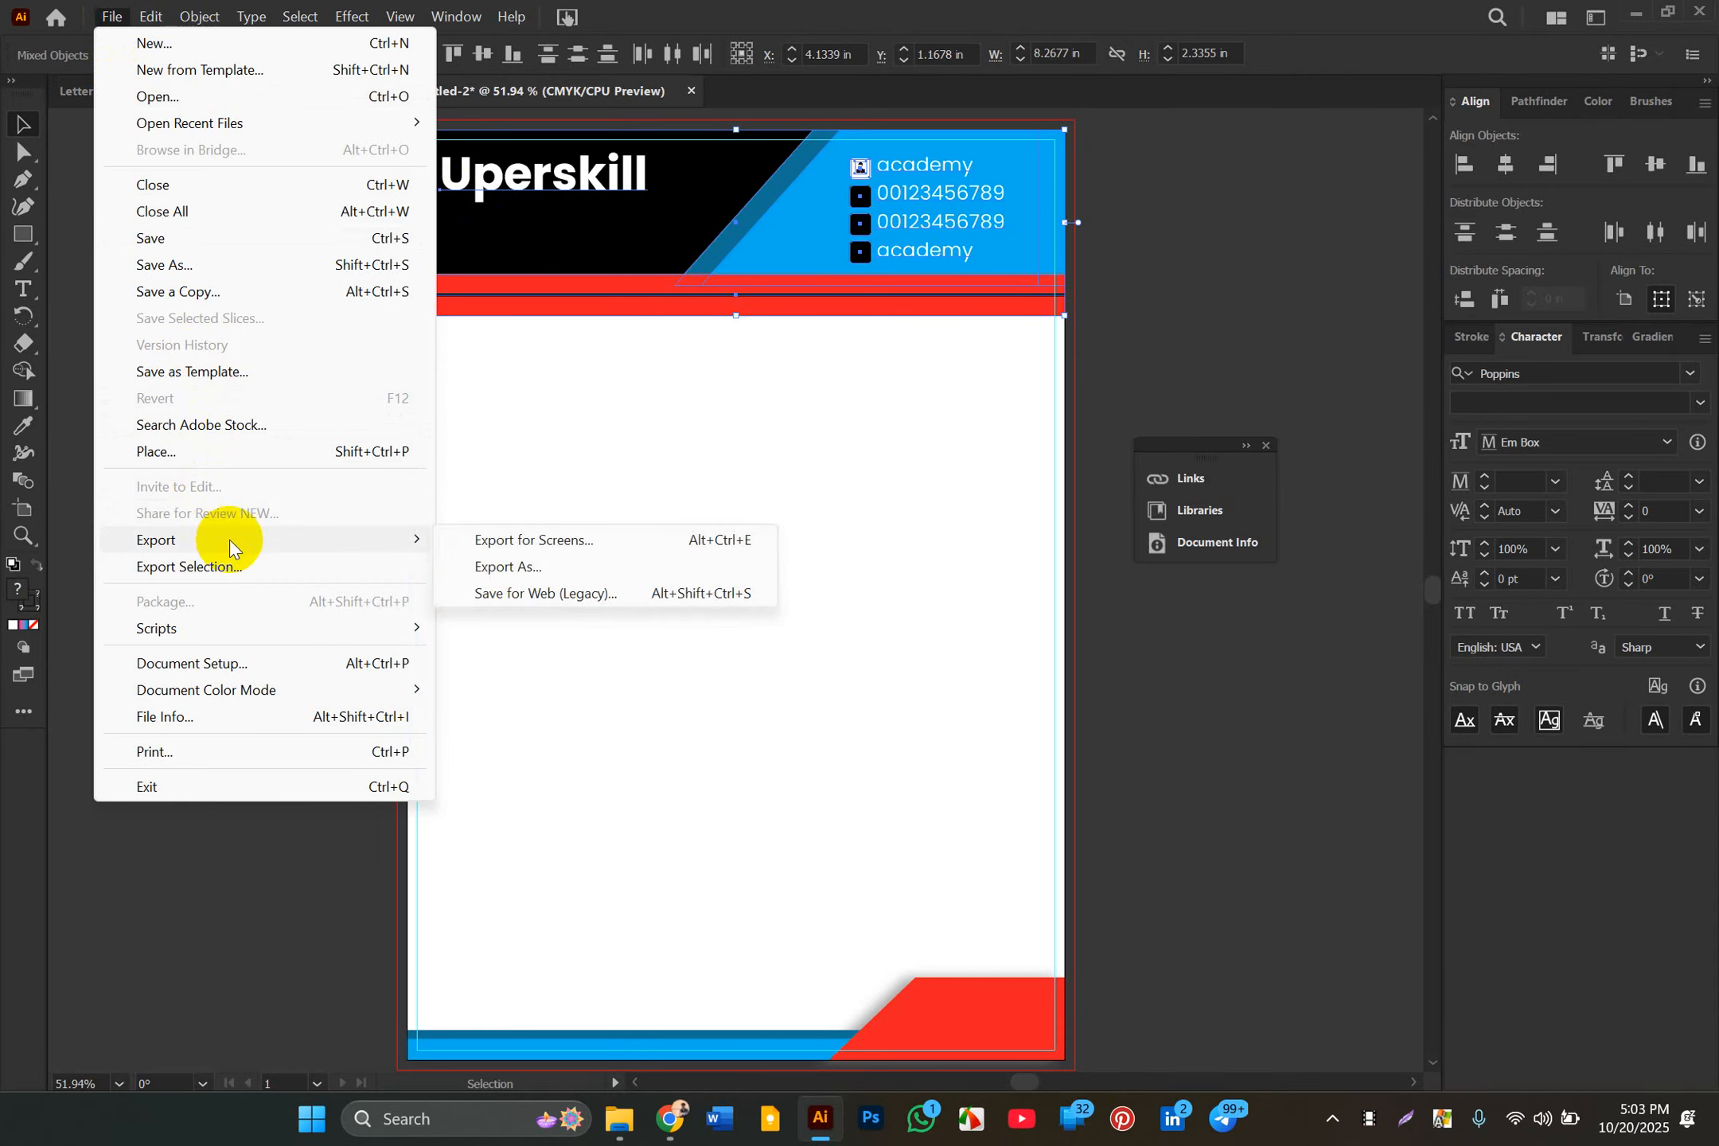
pyautogui.click(510, 563)
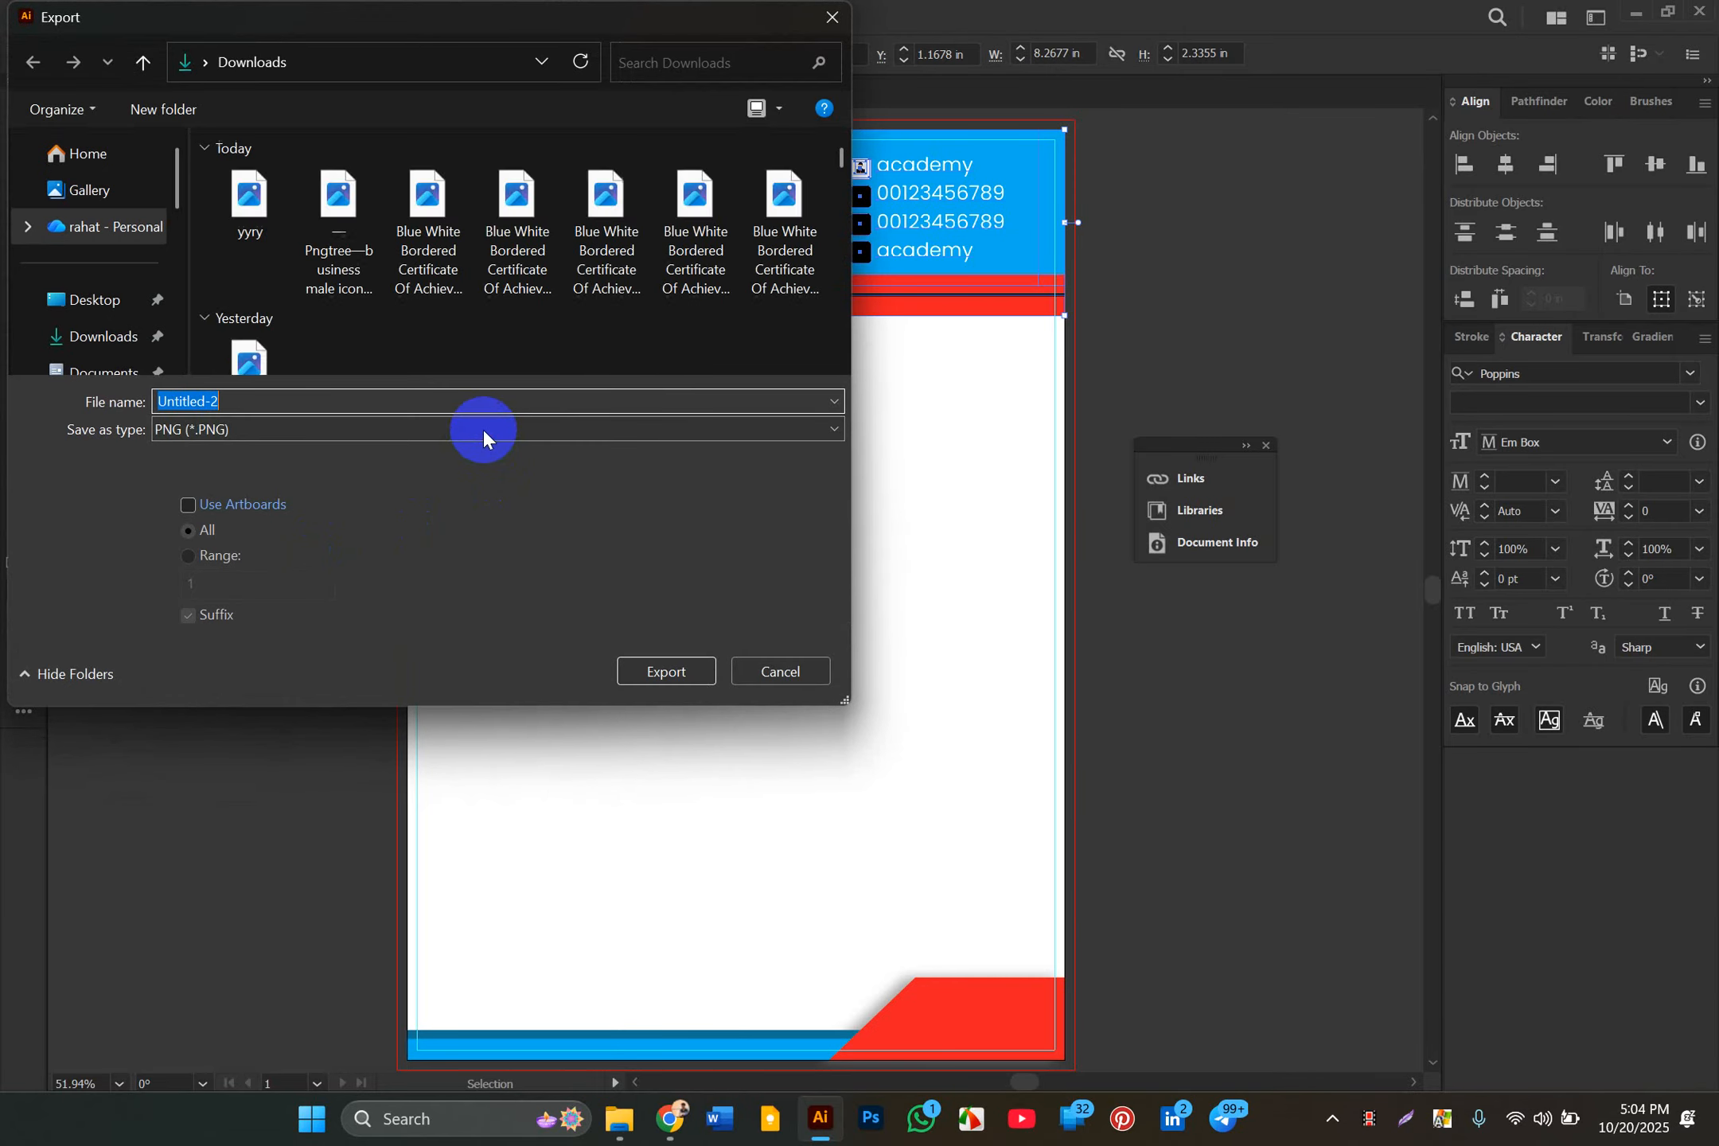
pyautogui.click(482, 429)
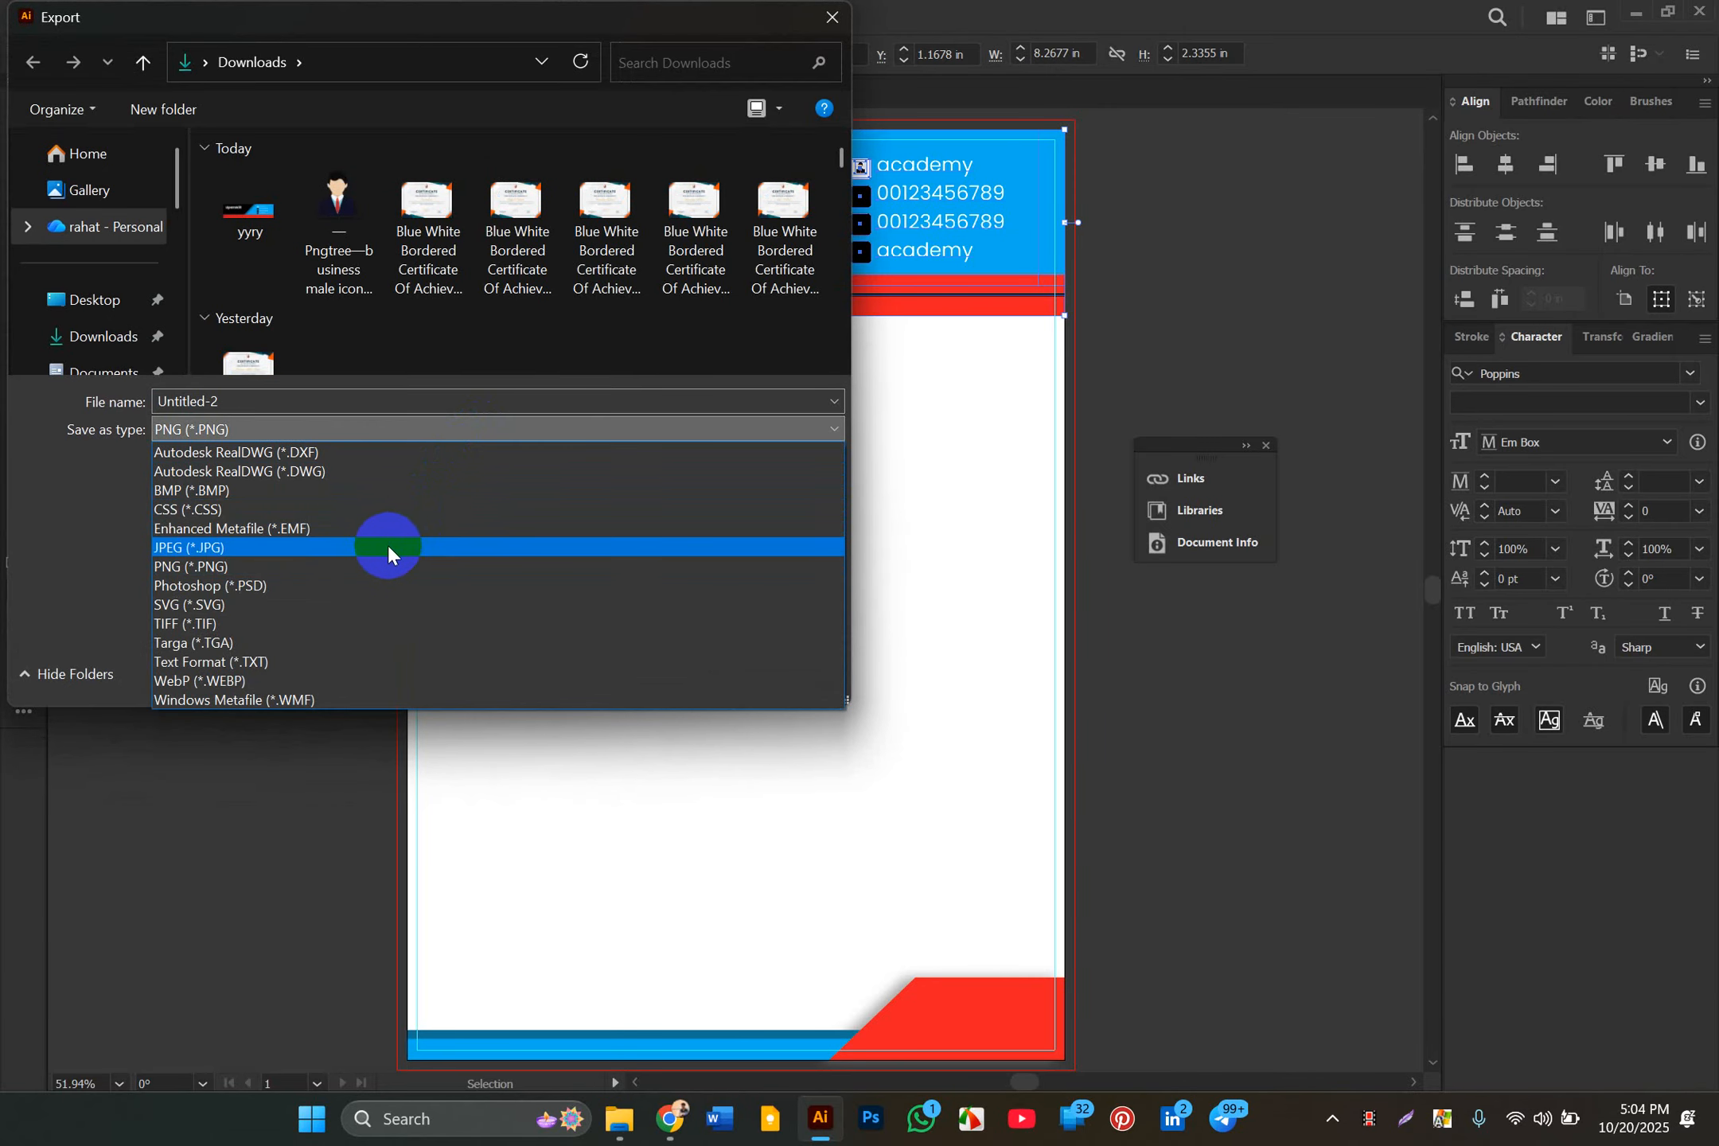
pyautogui.click(385, 543)
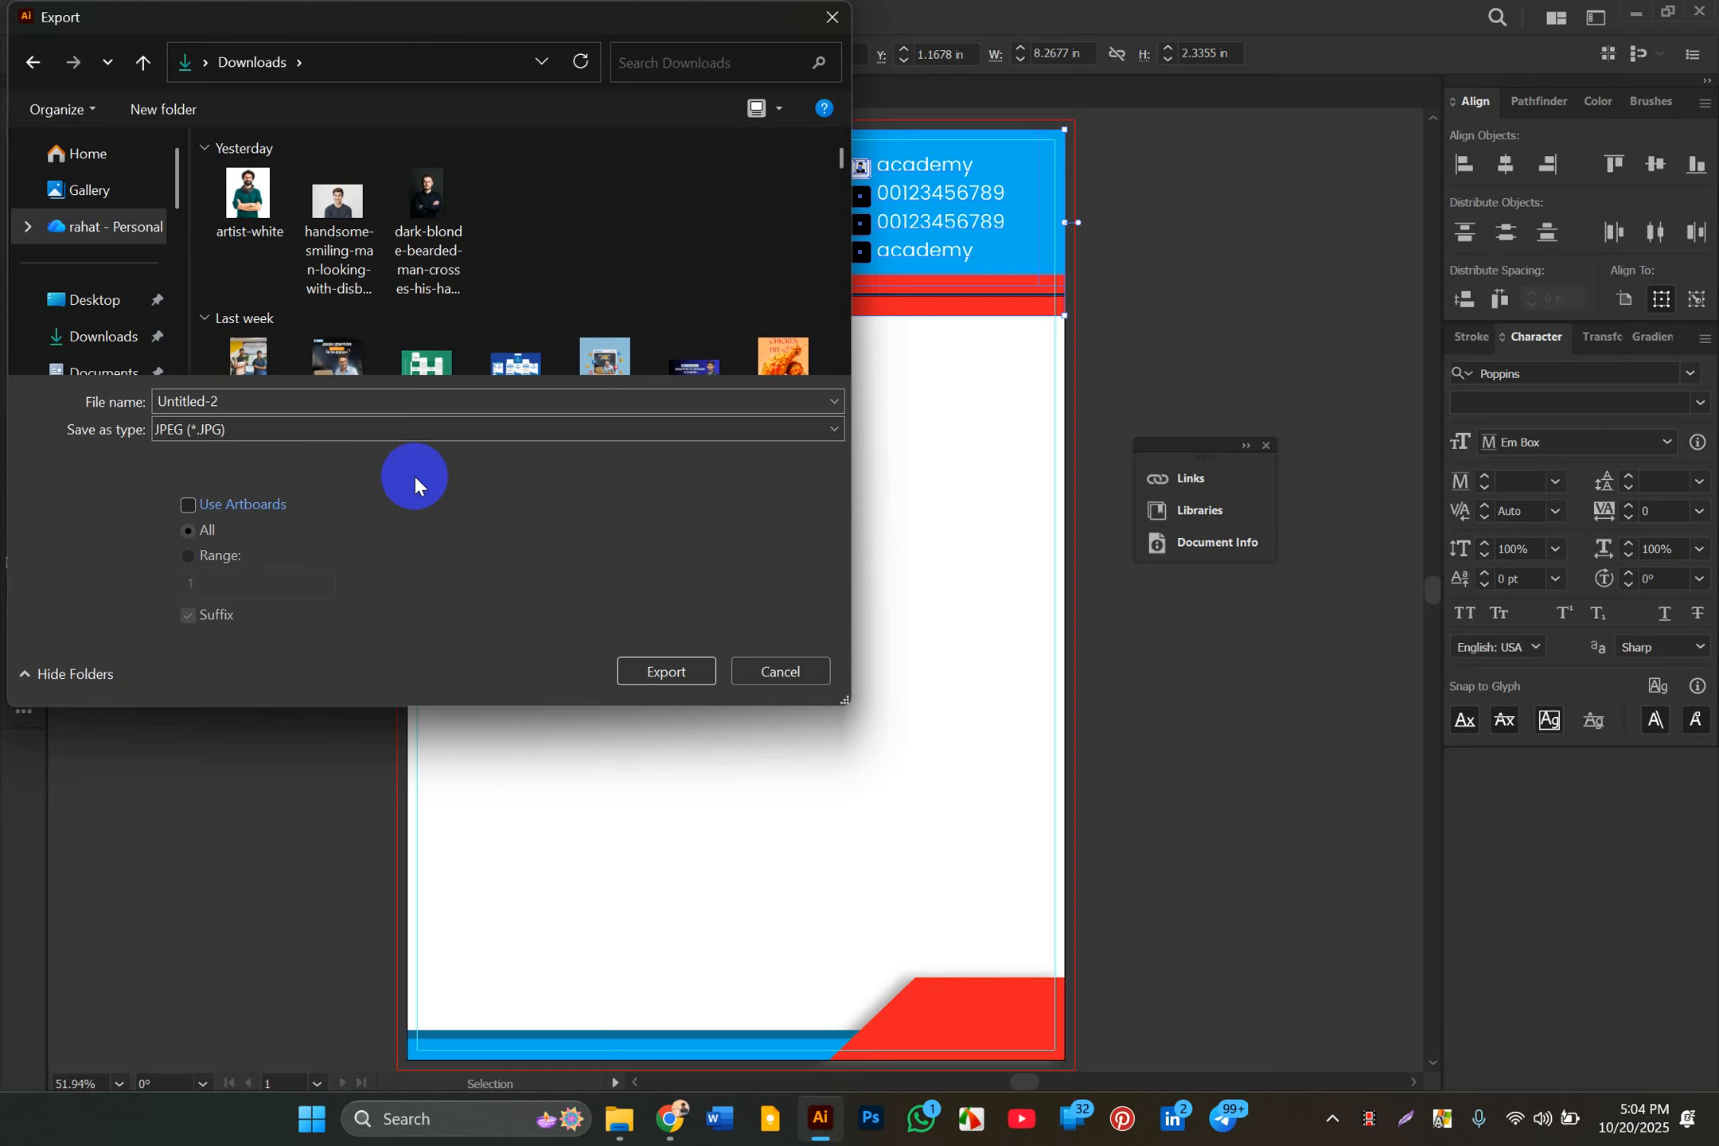
pyautogui.doubleClick(235, 398)
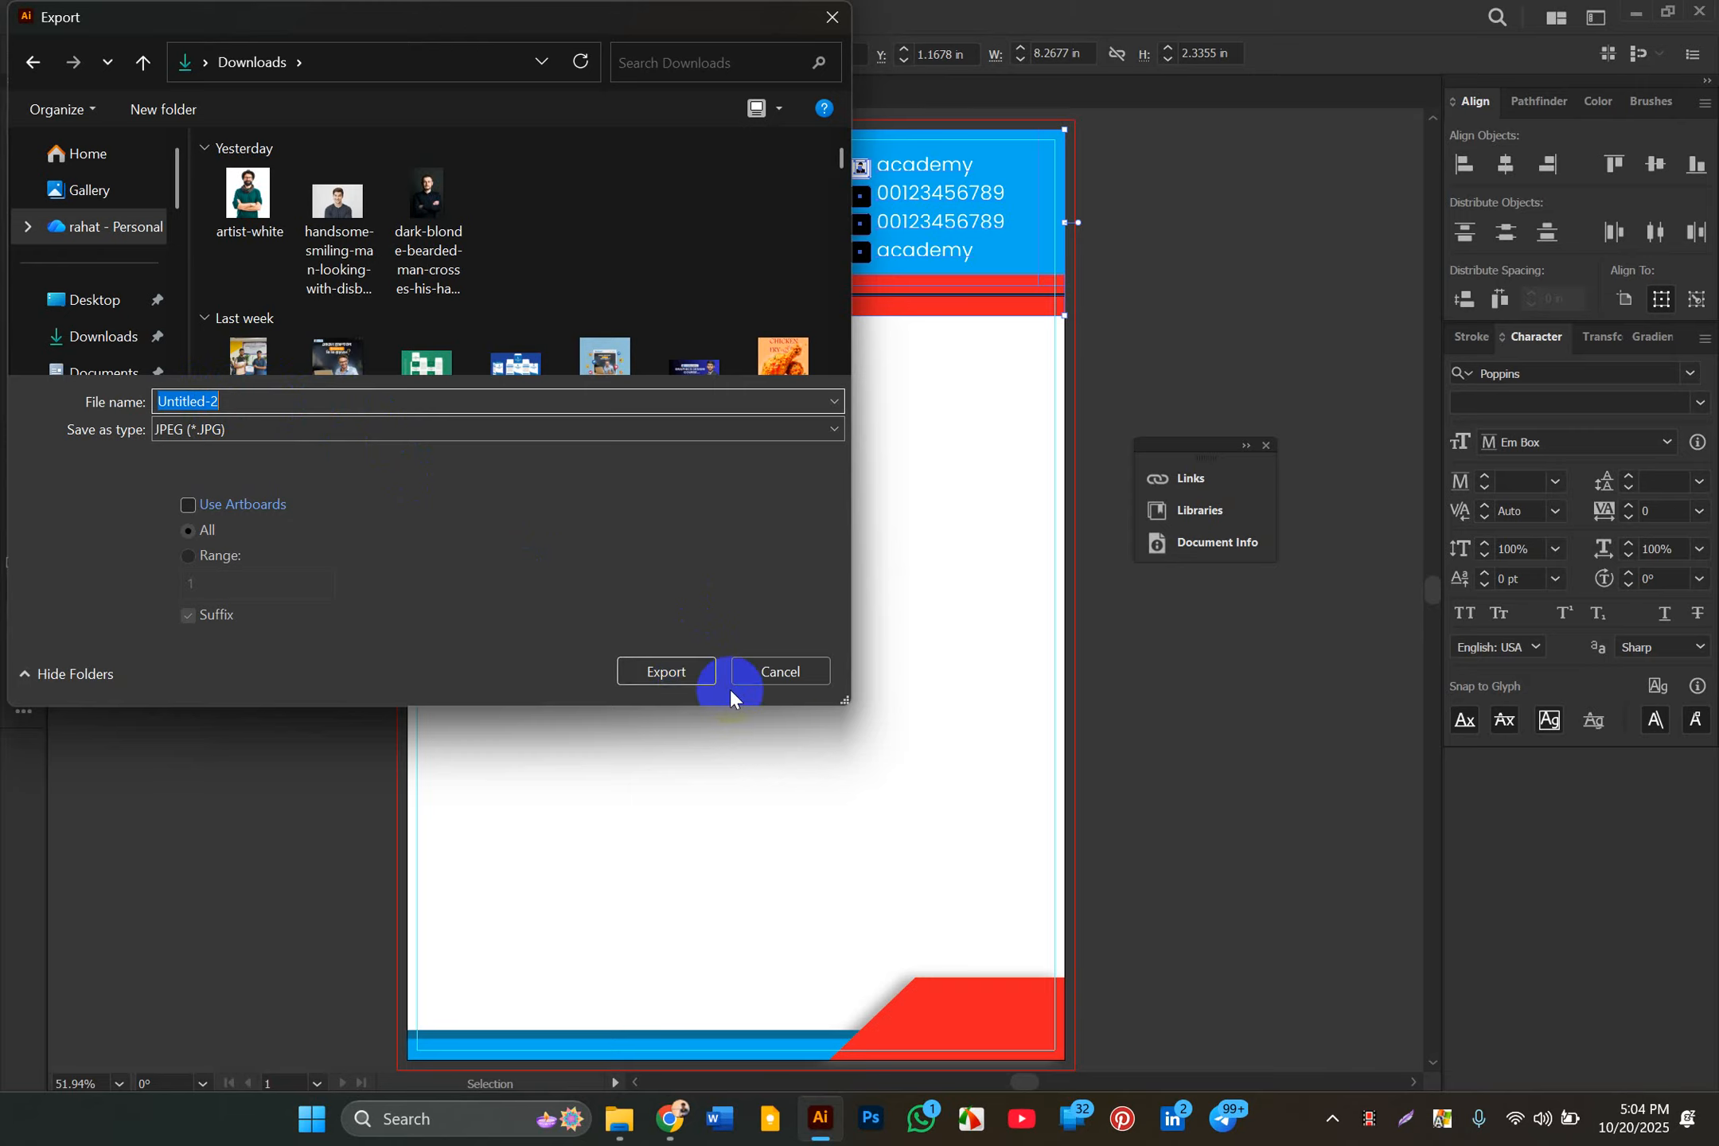
pyautogui.click(82, 317)
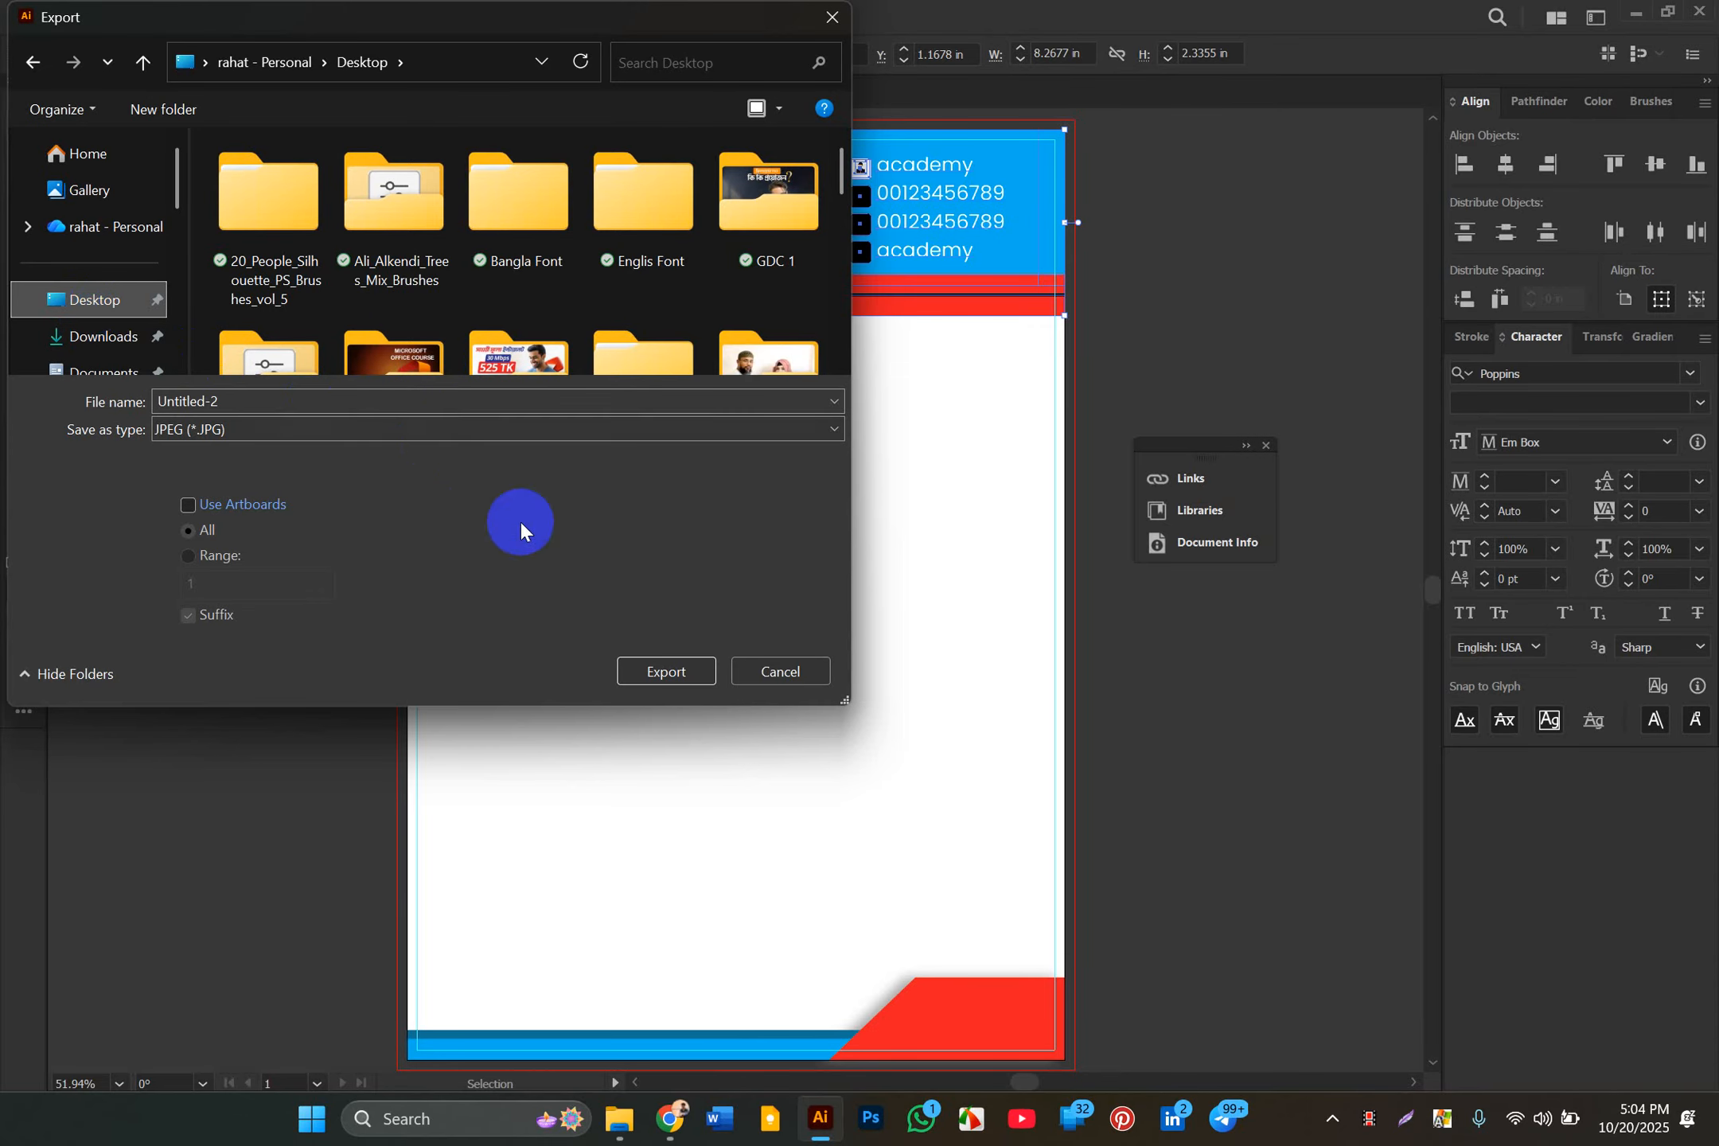
pyautogui.click(776, 674)
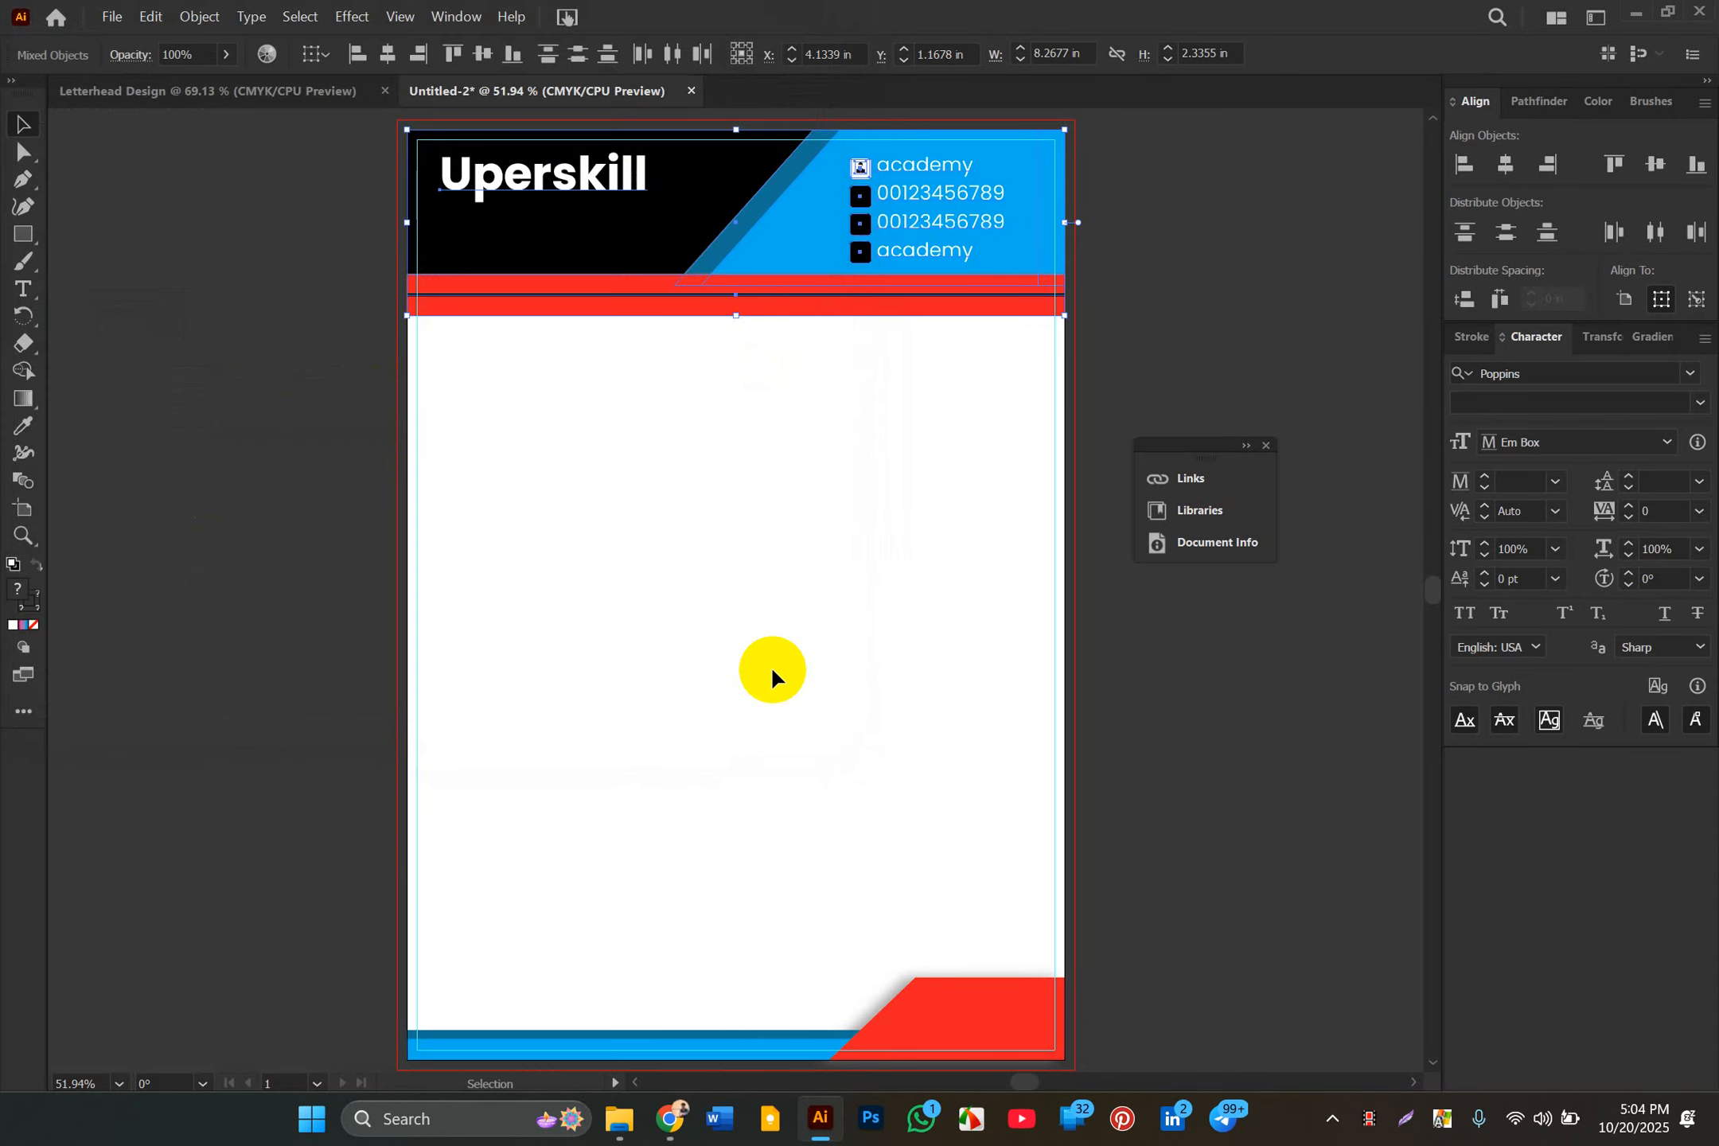
# Step: Deselect the artwork and start saving the document, choosing the GDC 1 folder on the Desktop as the location
pyautogui.click(1144, 693)
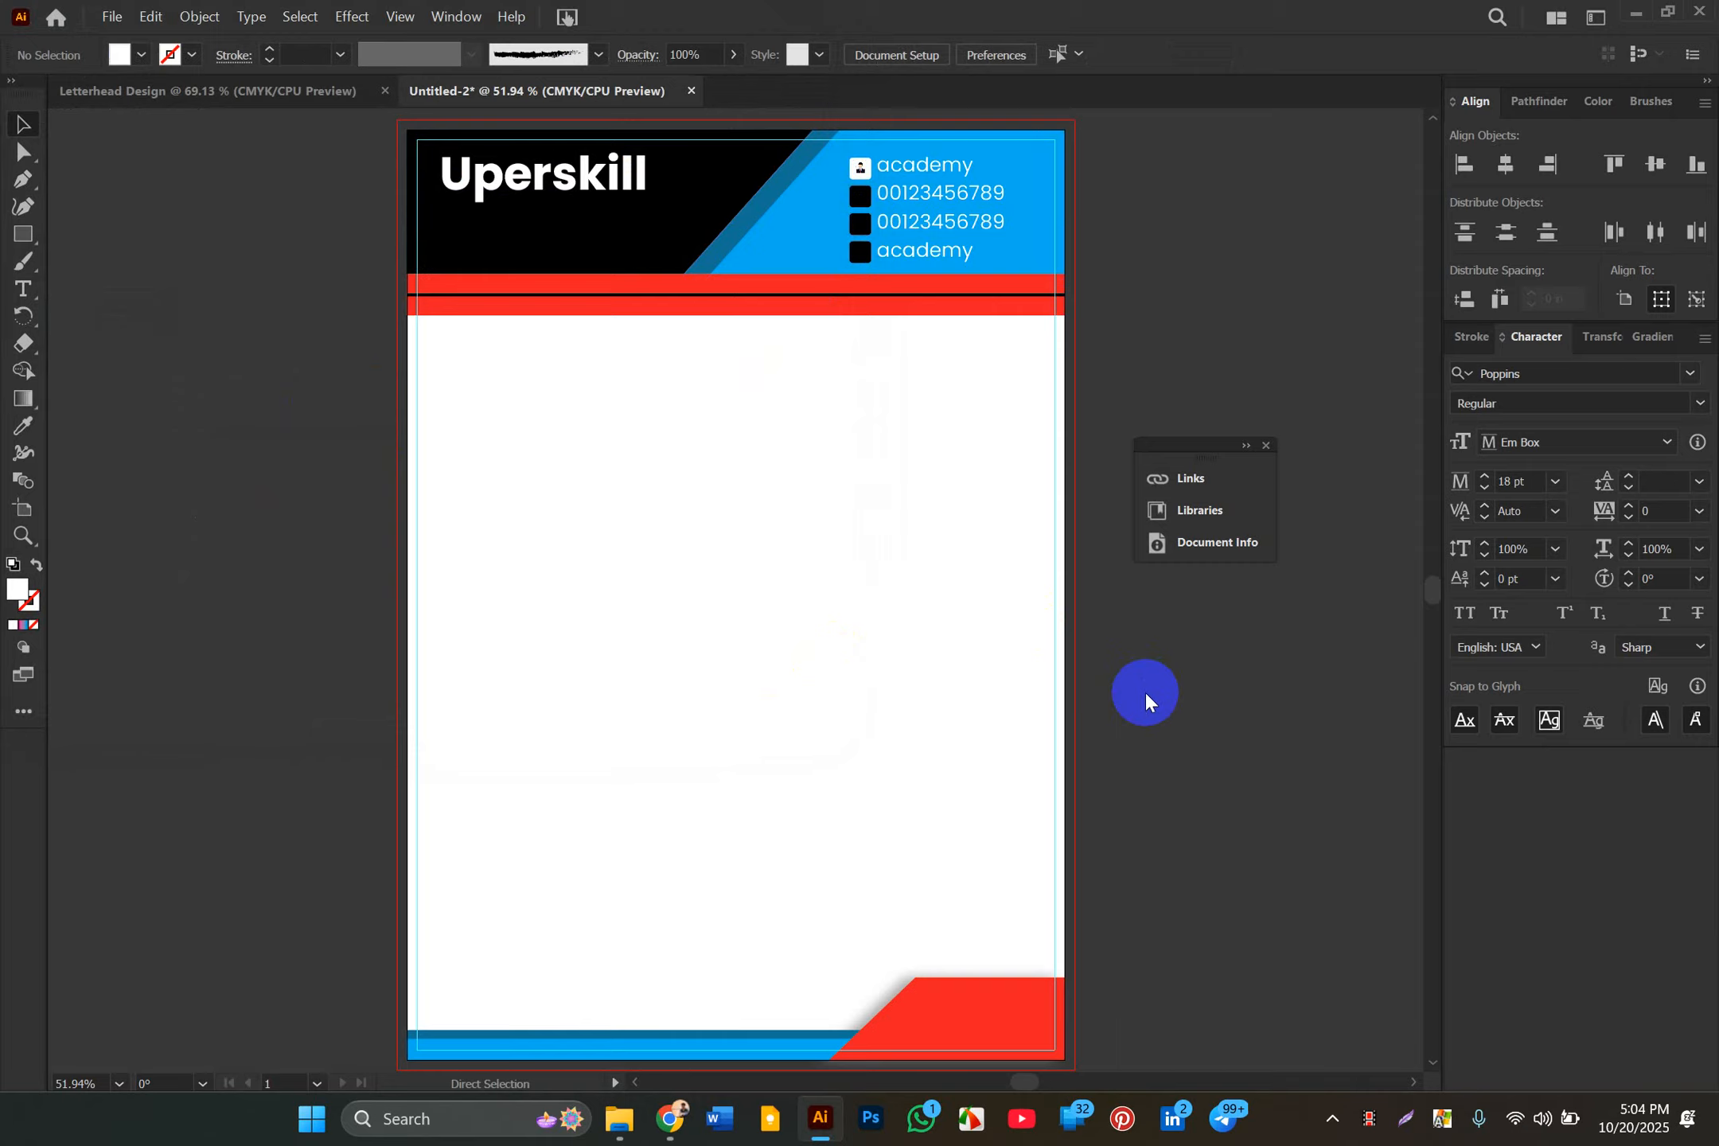
pyautogui.hotkey('ctrl', 's')
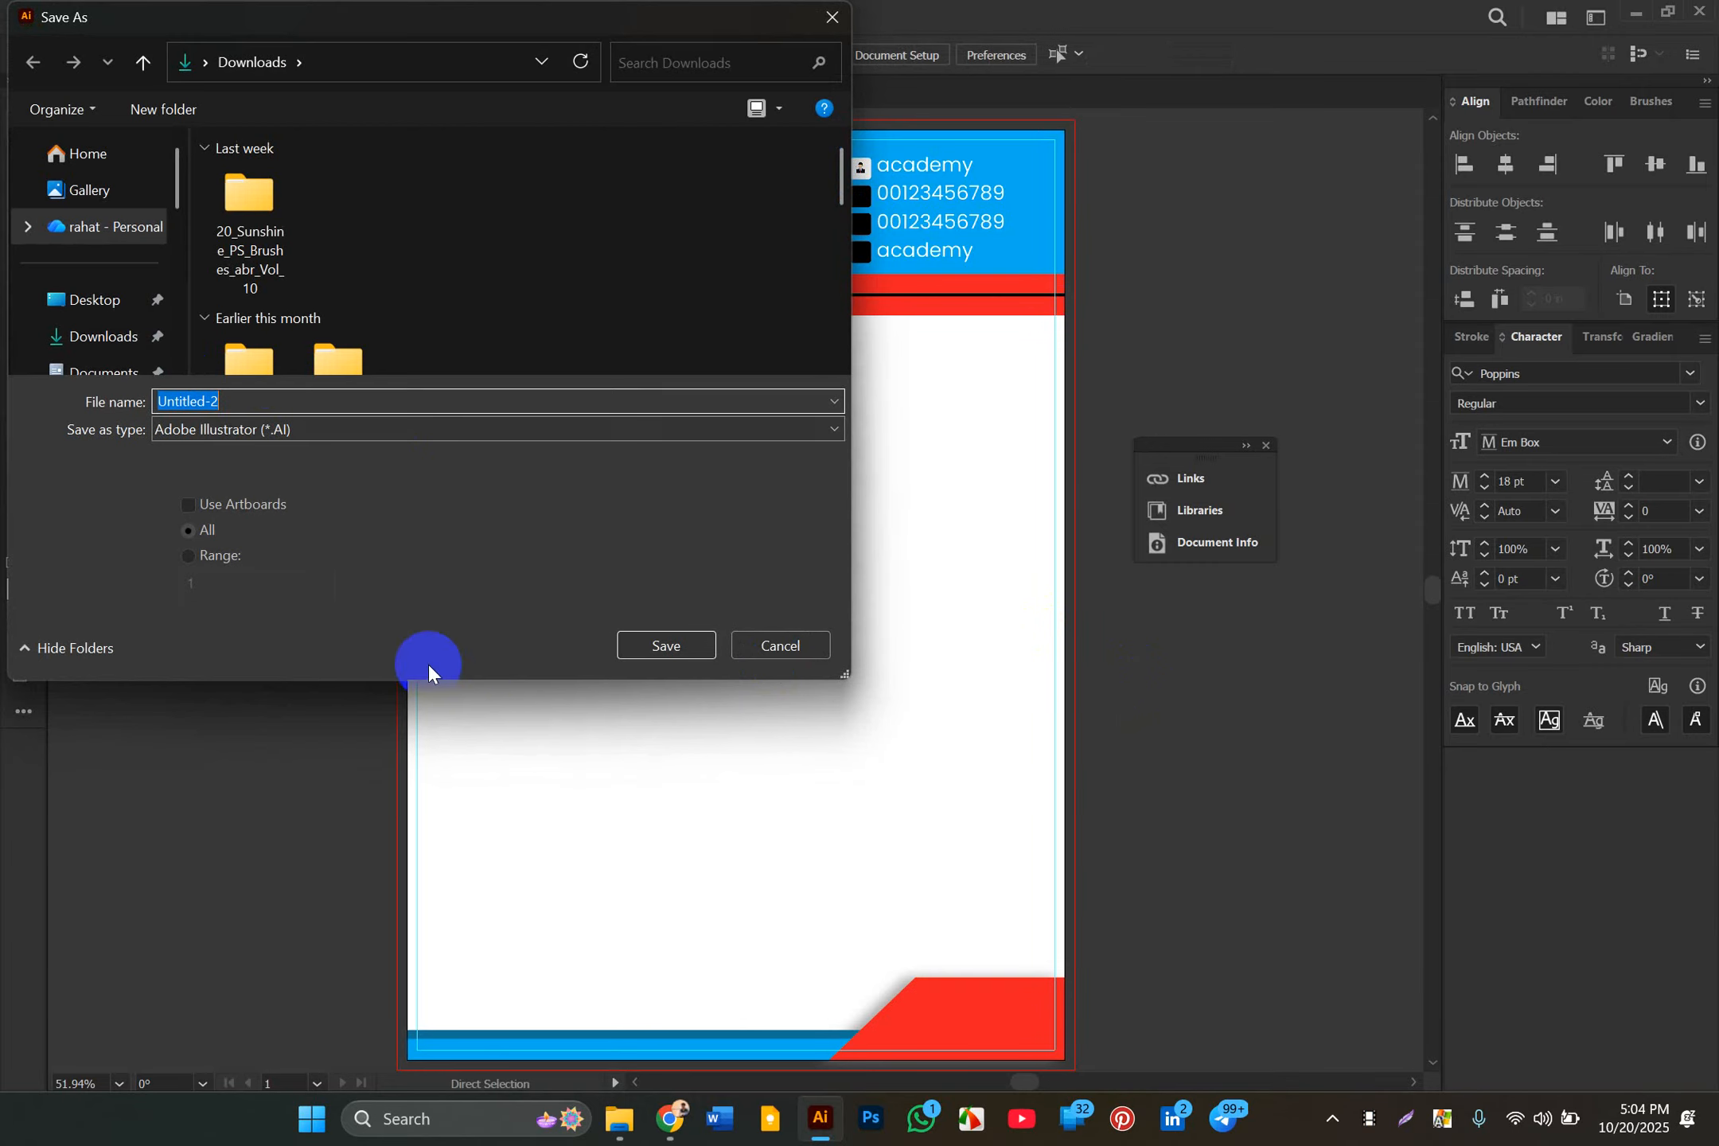
pyautogui.click(99, 301)
pyautogui.click(93, 338)
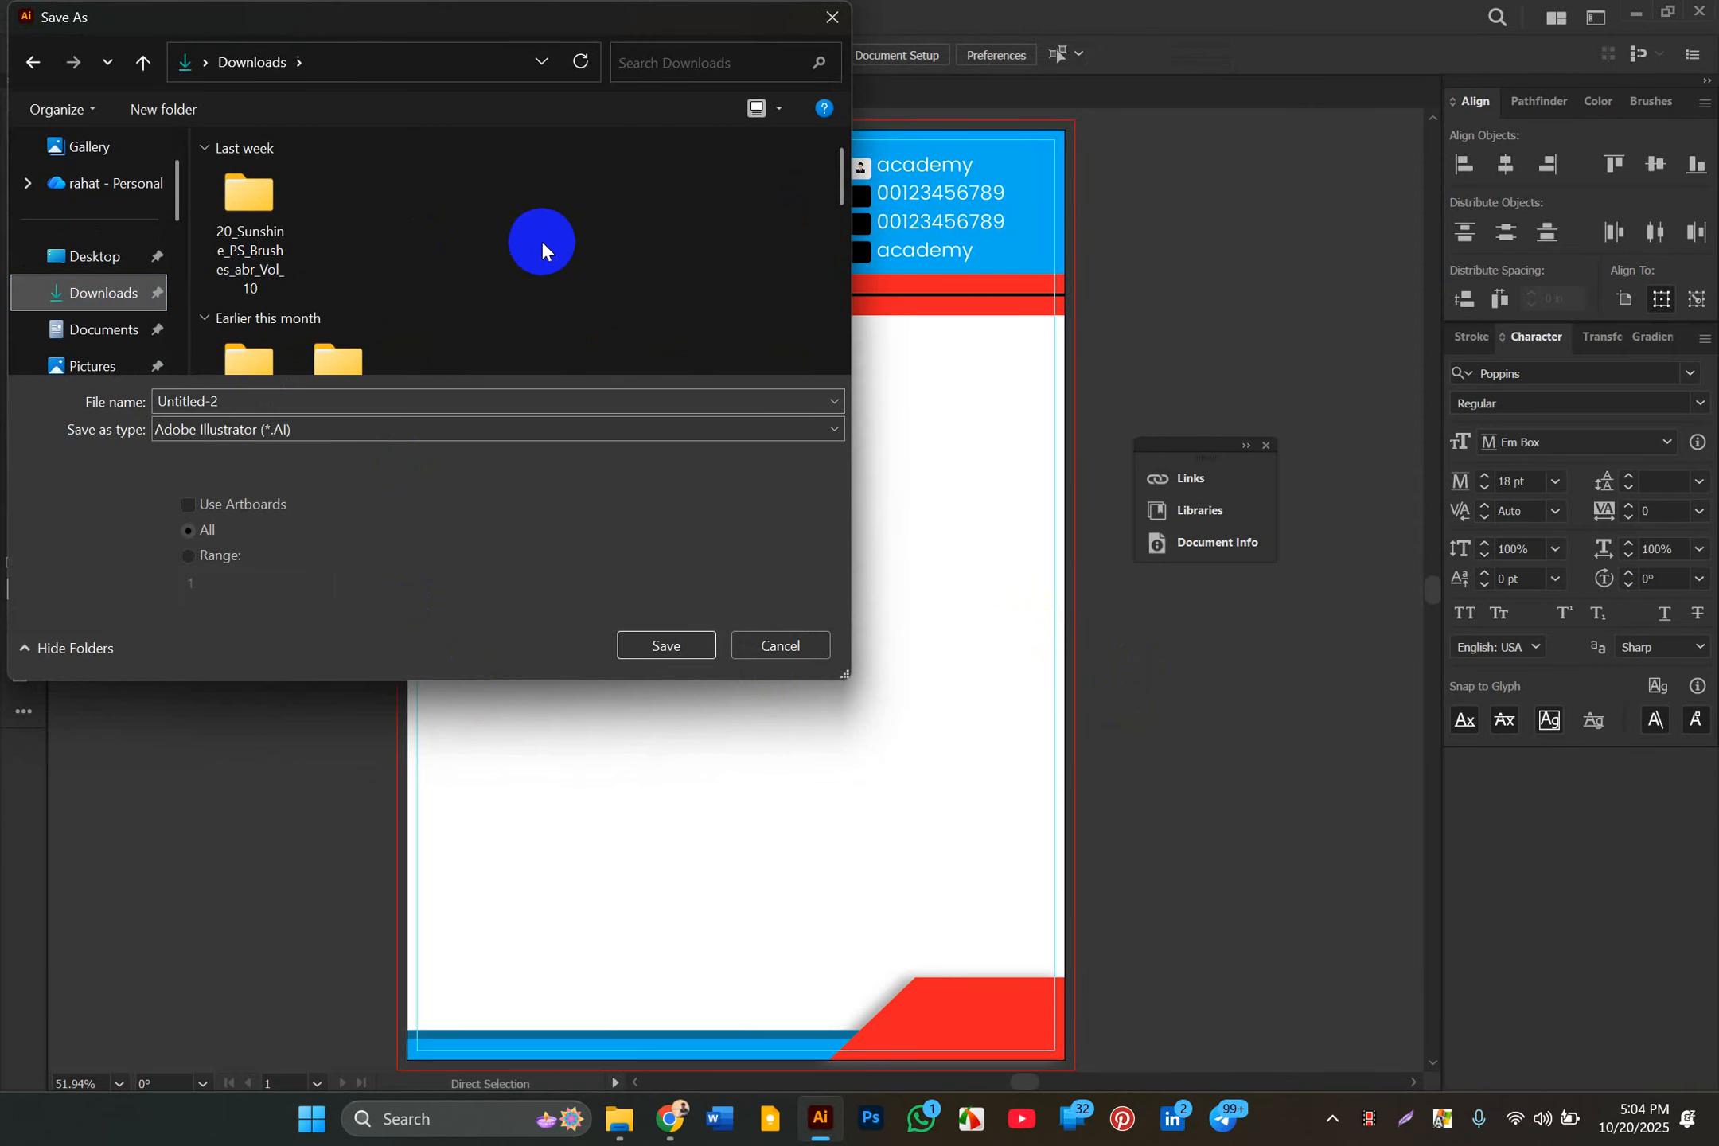
pyautogui.scroll(-3, 298, 274)
pyautogui.scroll(3, 325, 316)
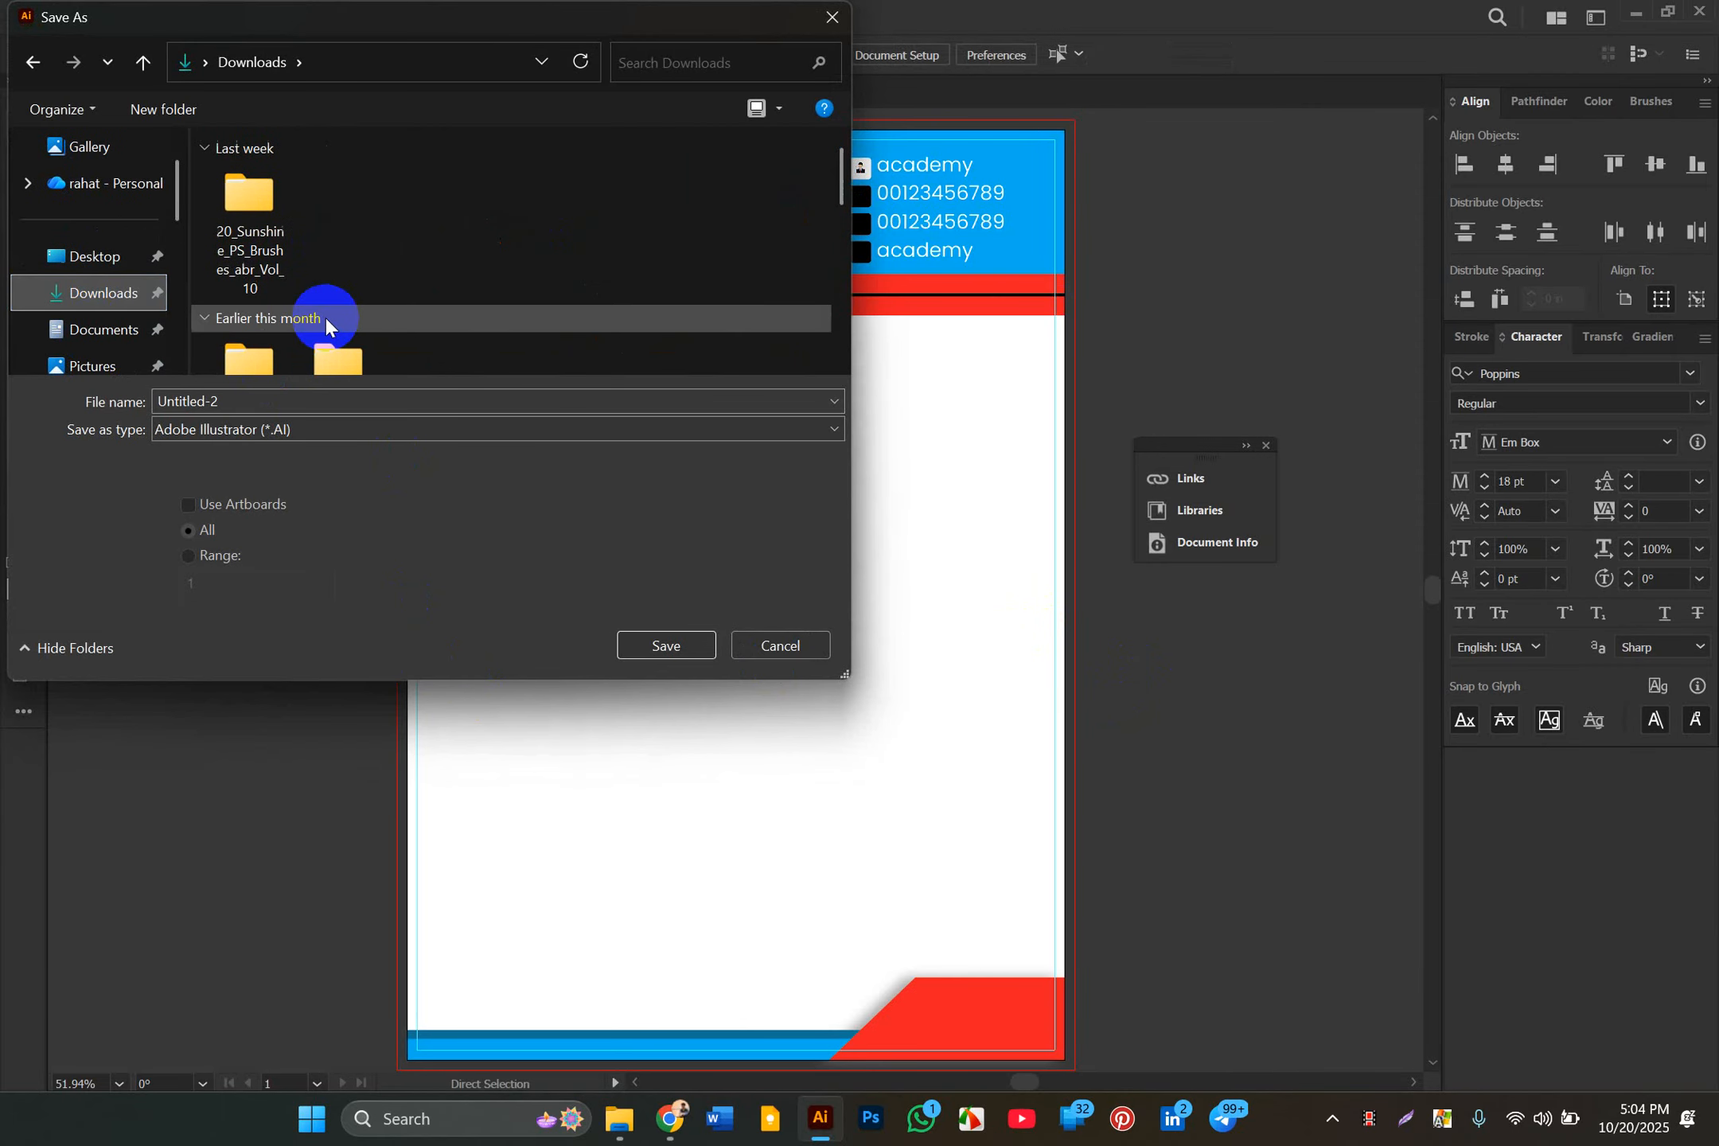
pyautogui.click(108, 242)
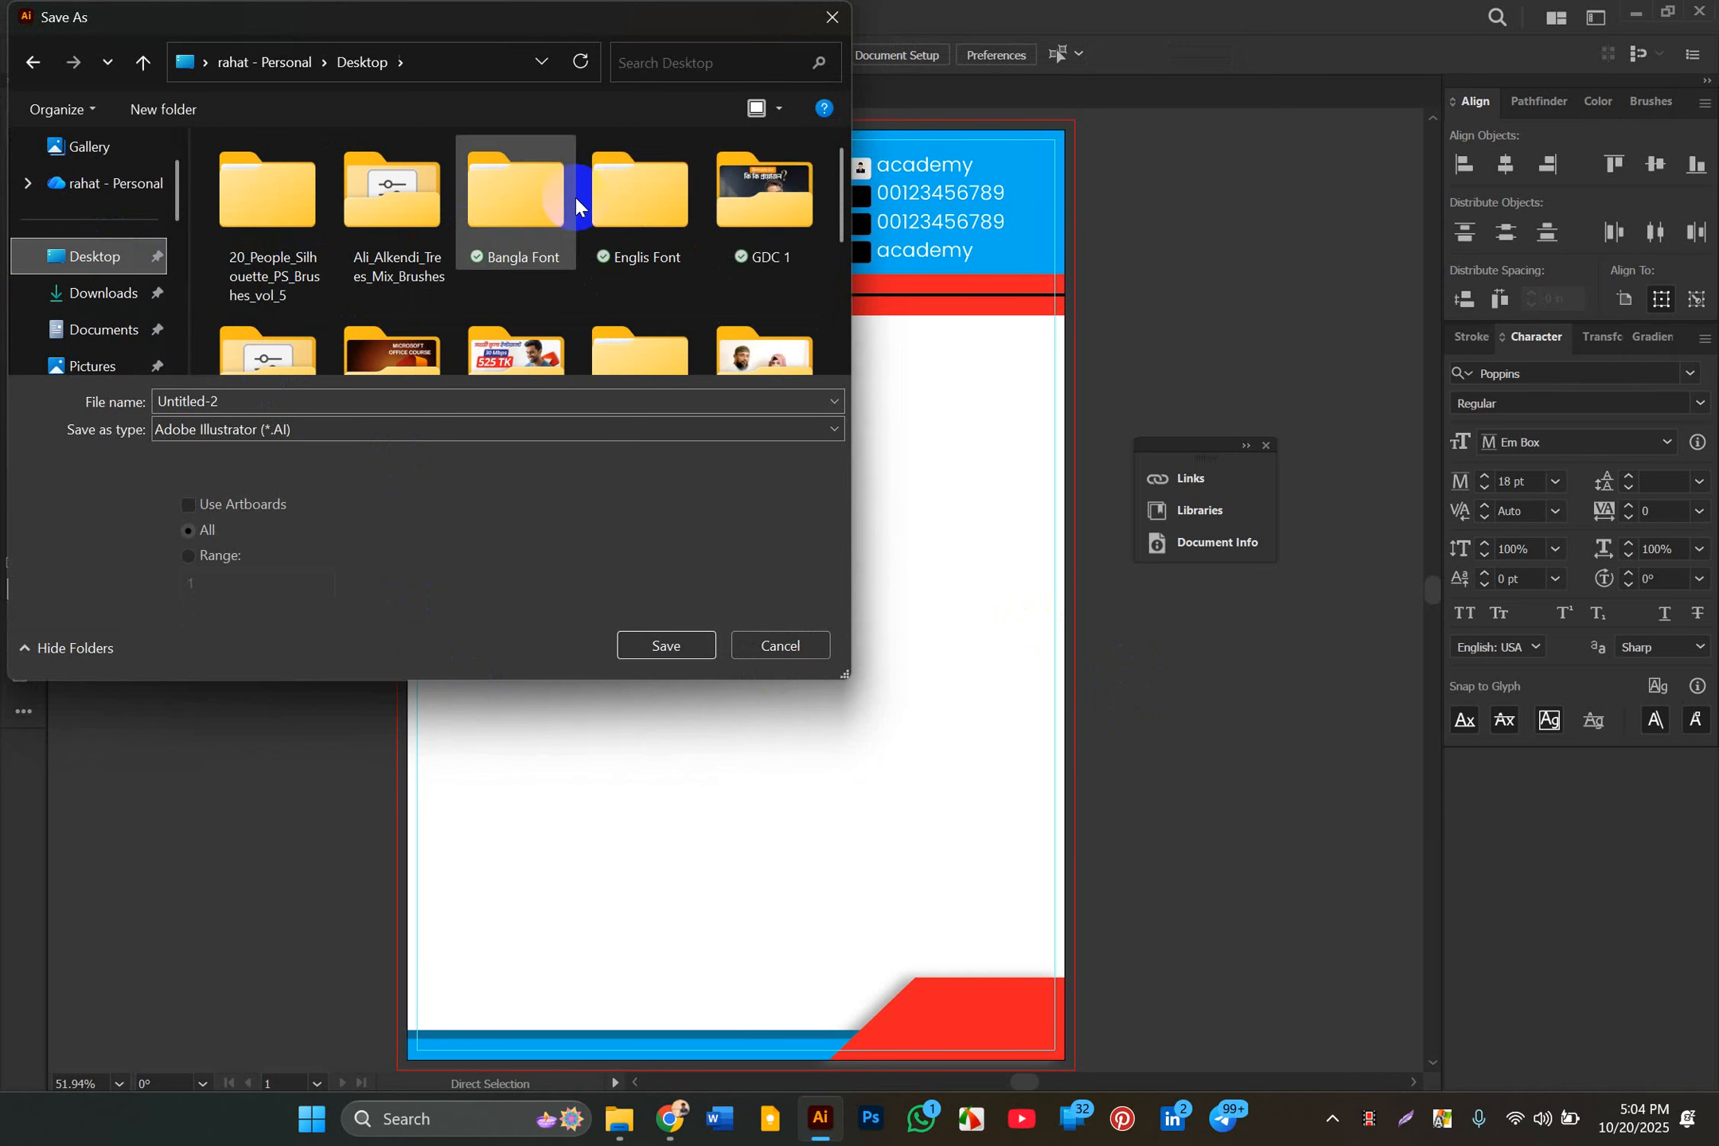
pyautogui.click(771, 222)
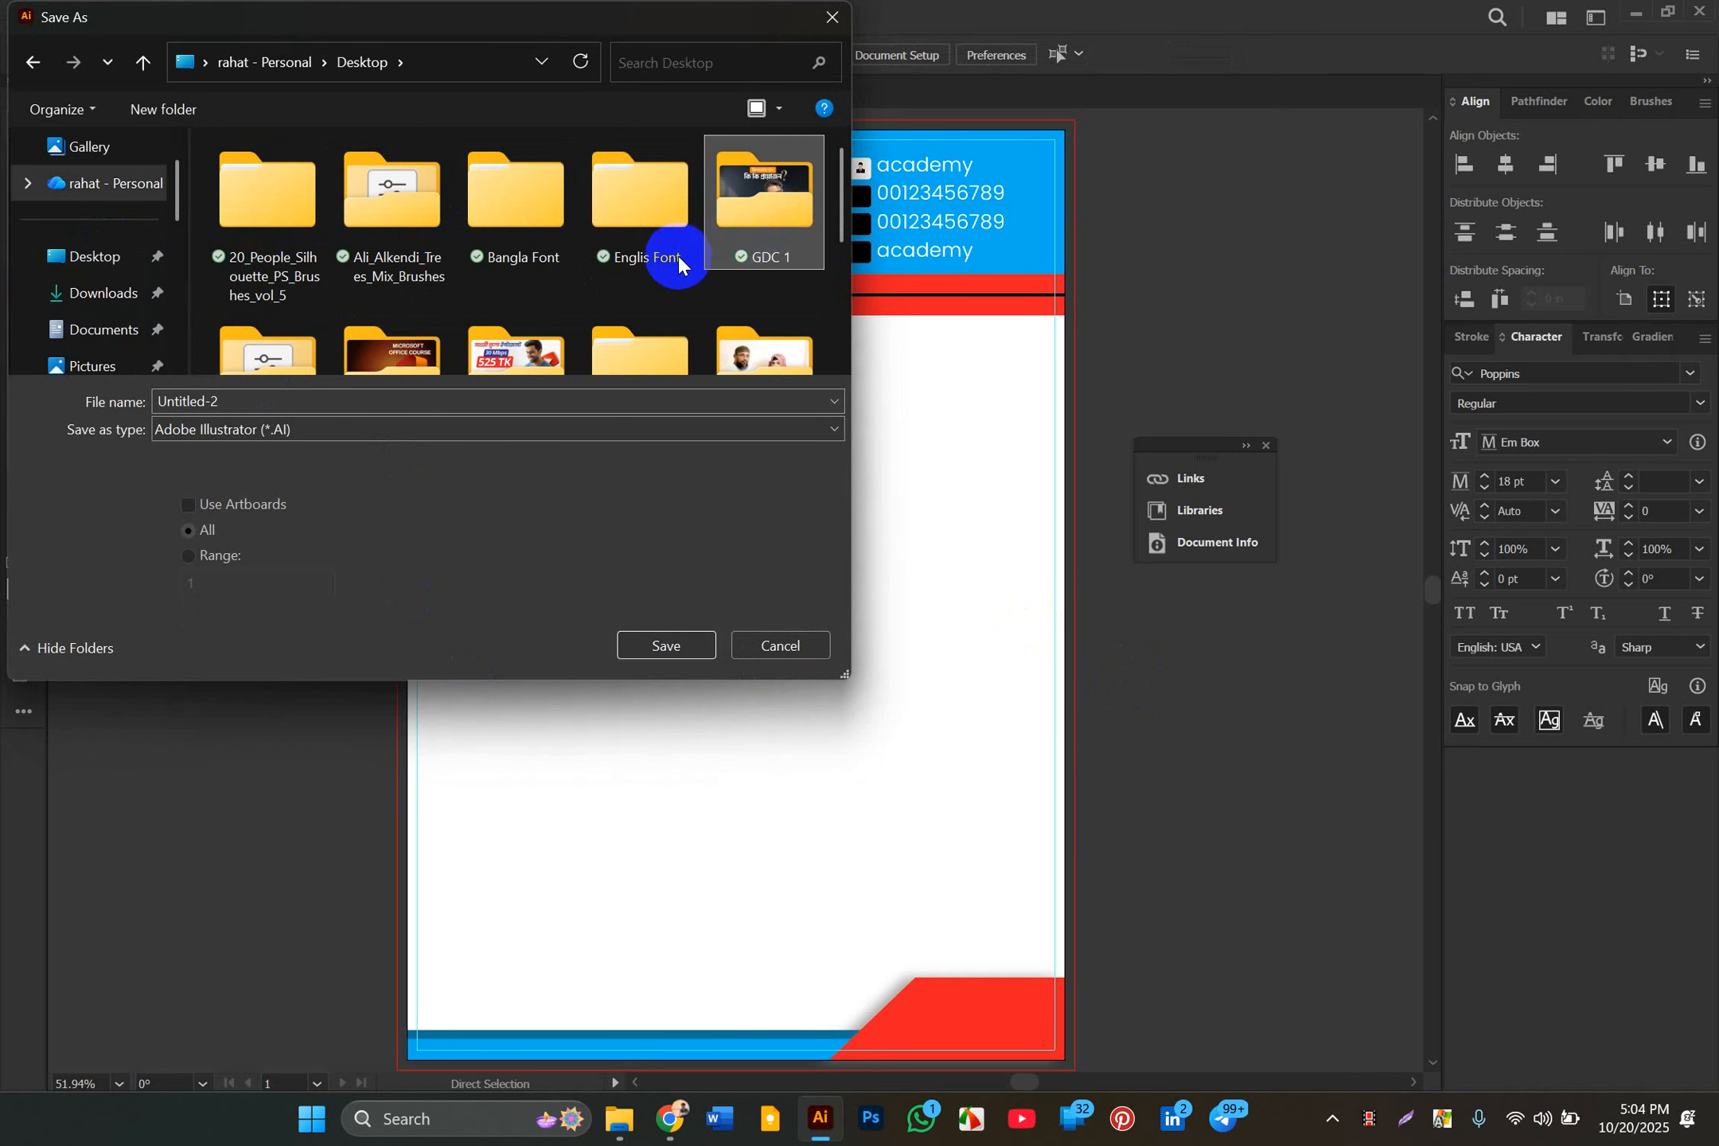
# Step: Name the file Letterhead Design using the clipboard history entry, and save it as an Adobe Illustrator file in Illustrator 2020 version
pyautogui.click(322, 404)
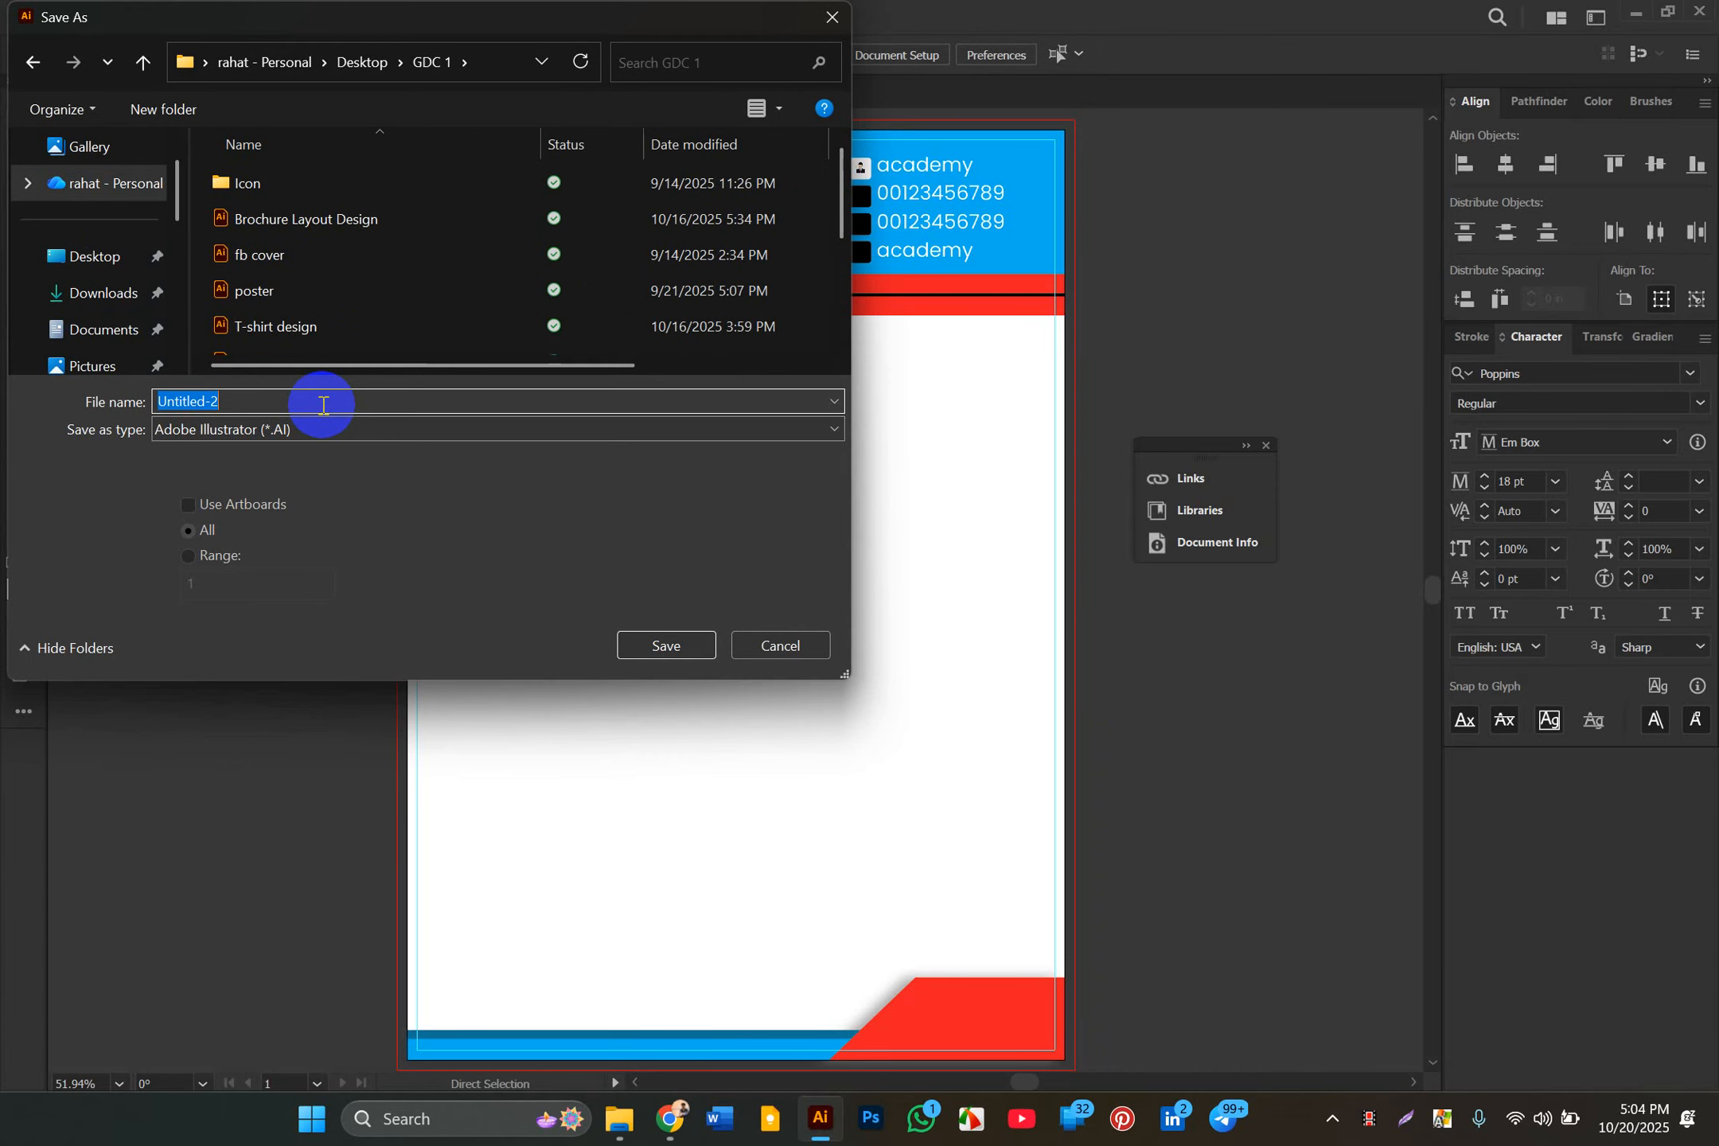
pyautogui.press('super+v')
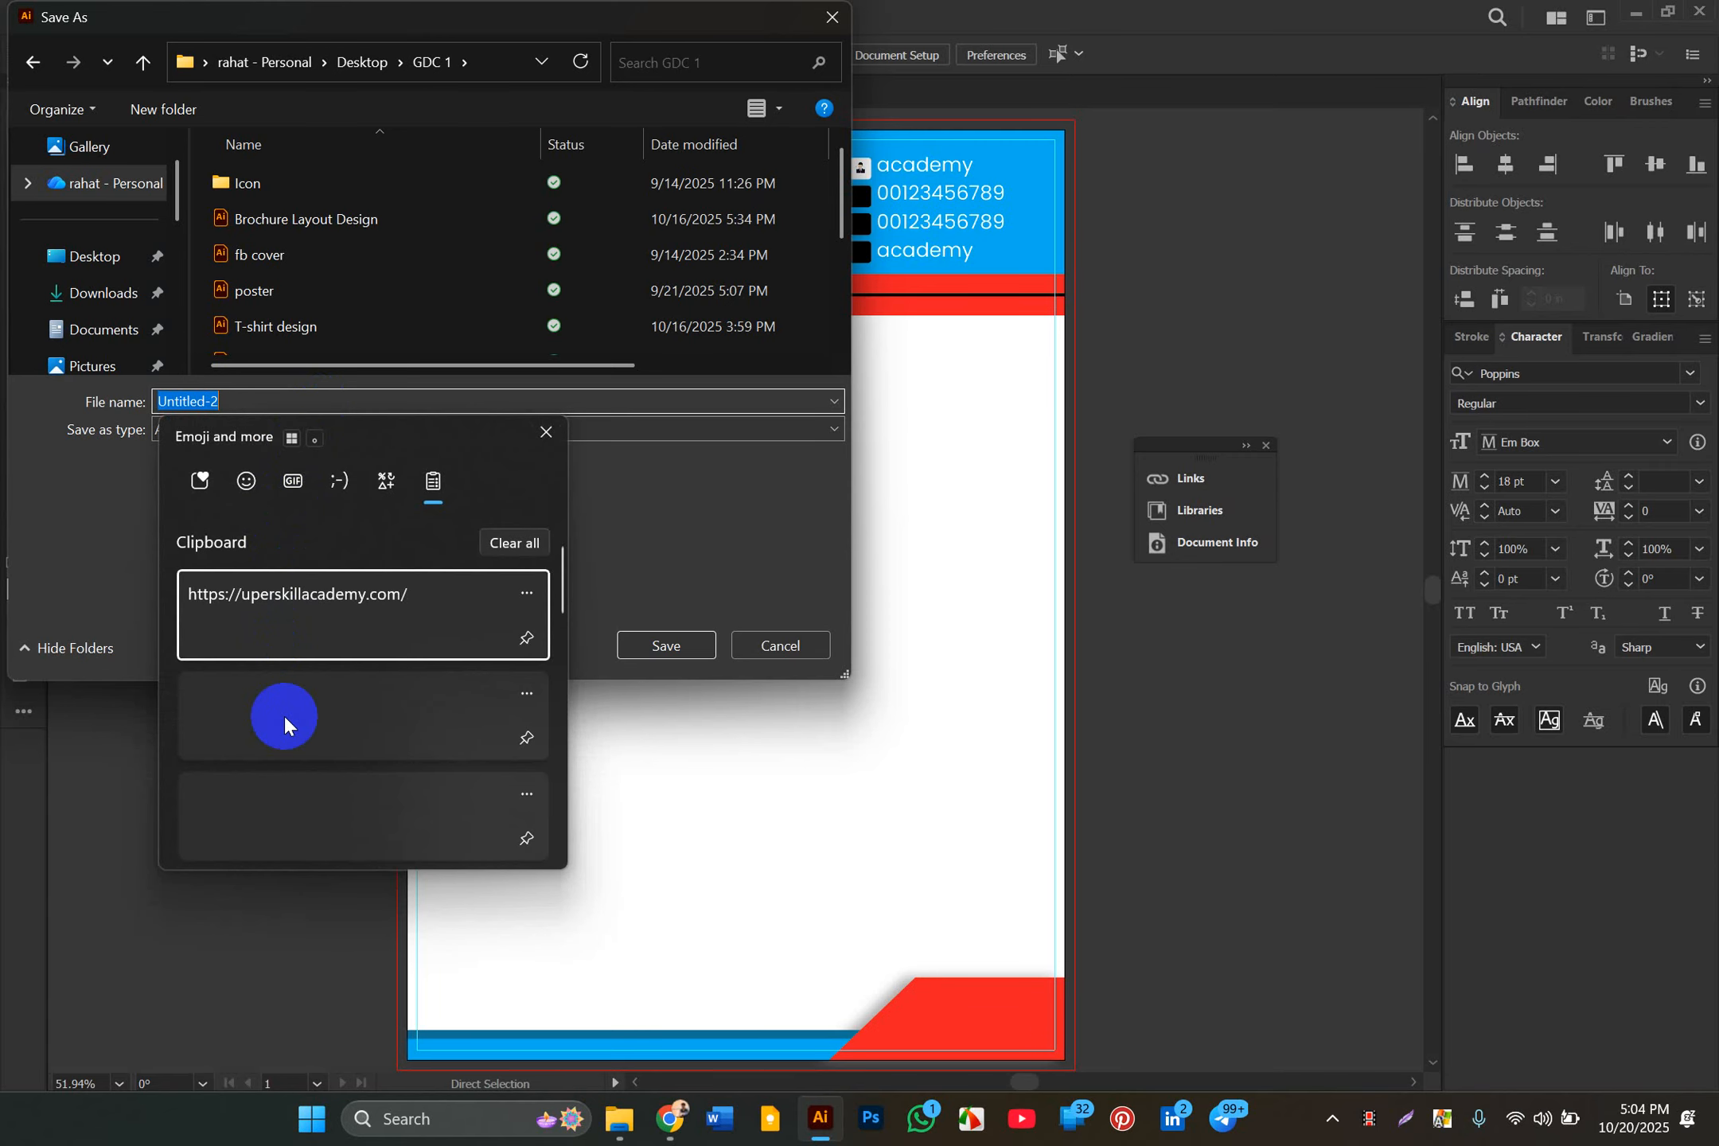
pyautogui.scroll(-2, 269, 795)
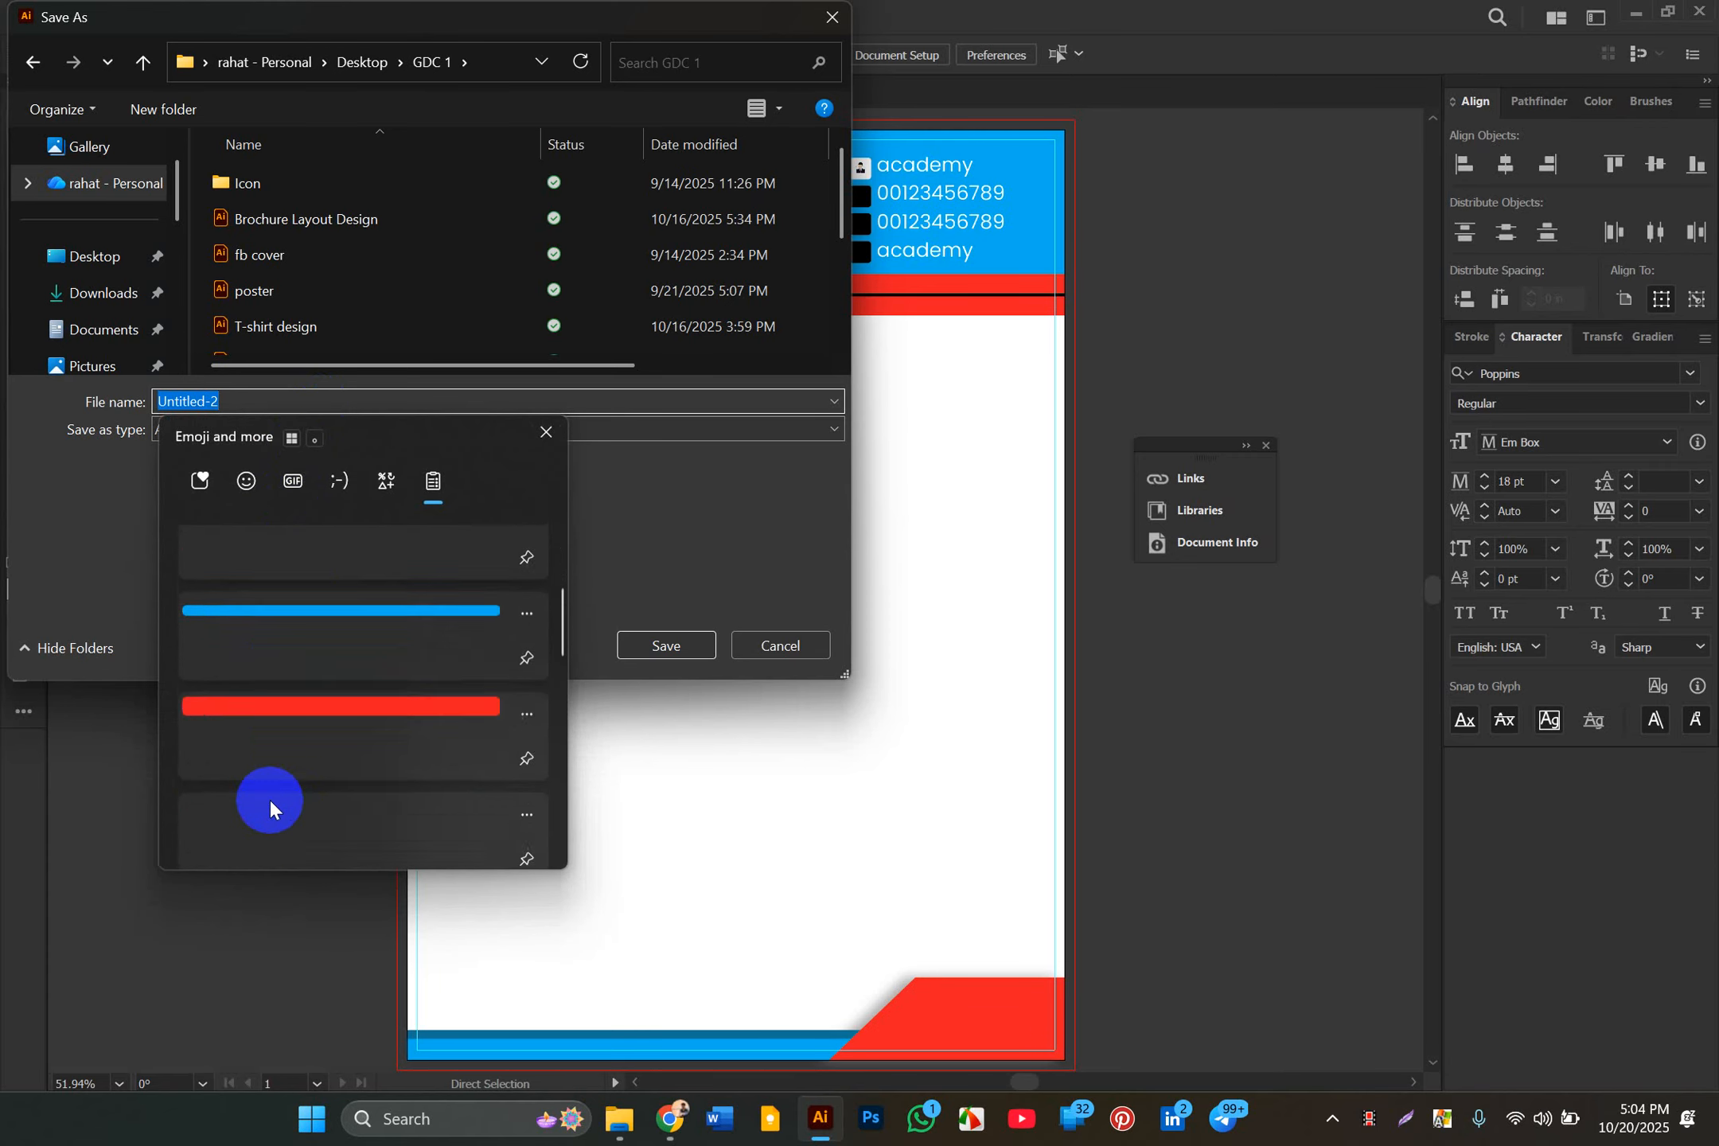
pyautogui.scroll(-1, 269, 797)
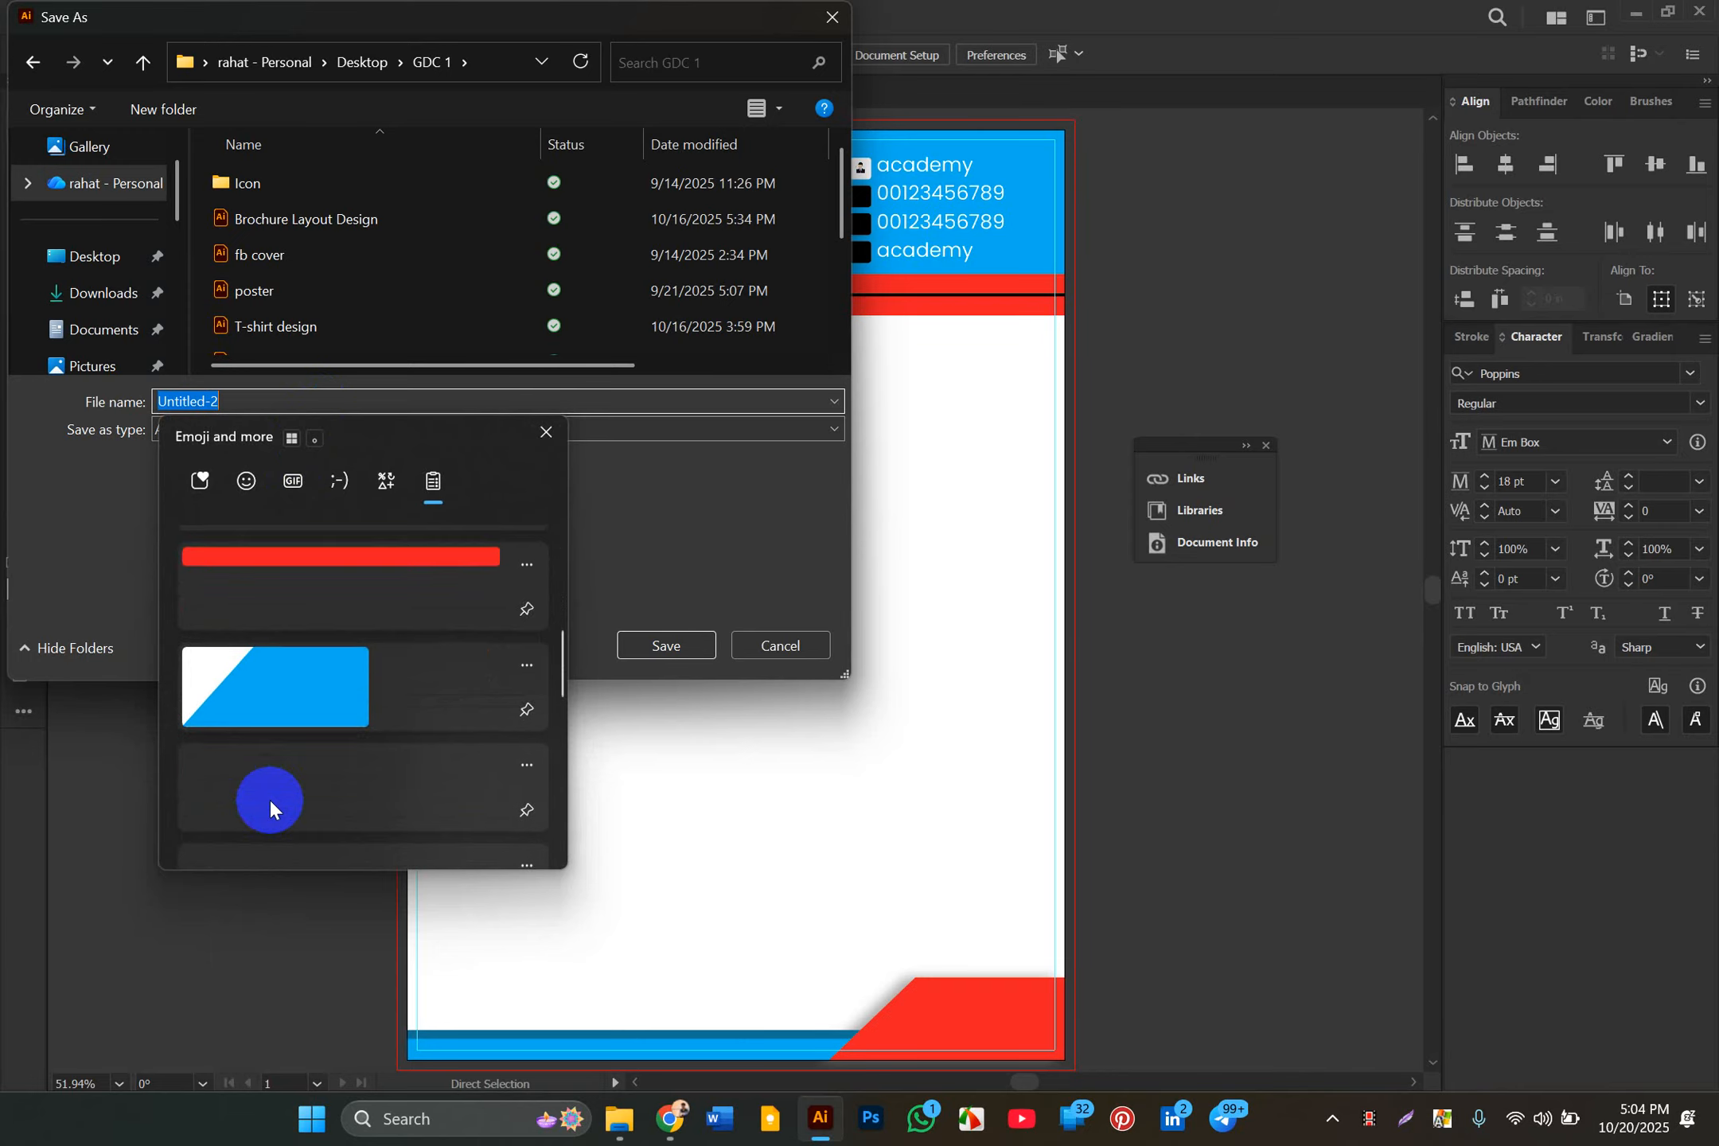
pyautogui.scroll(-2, 269, 798)
pyautogui.click(269, 798)
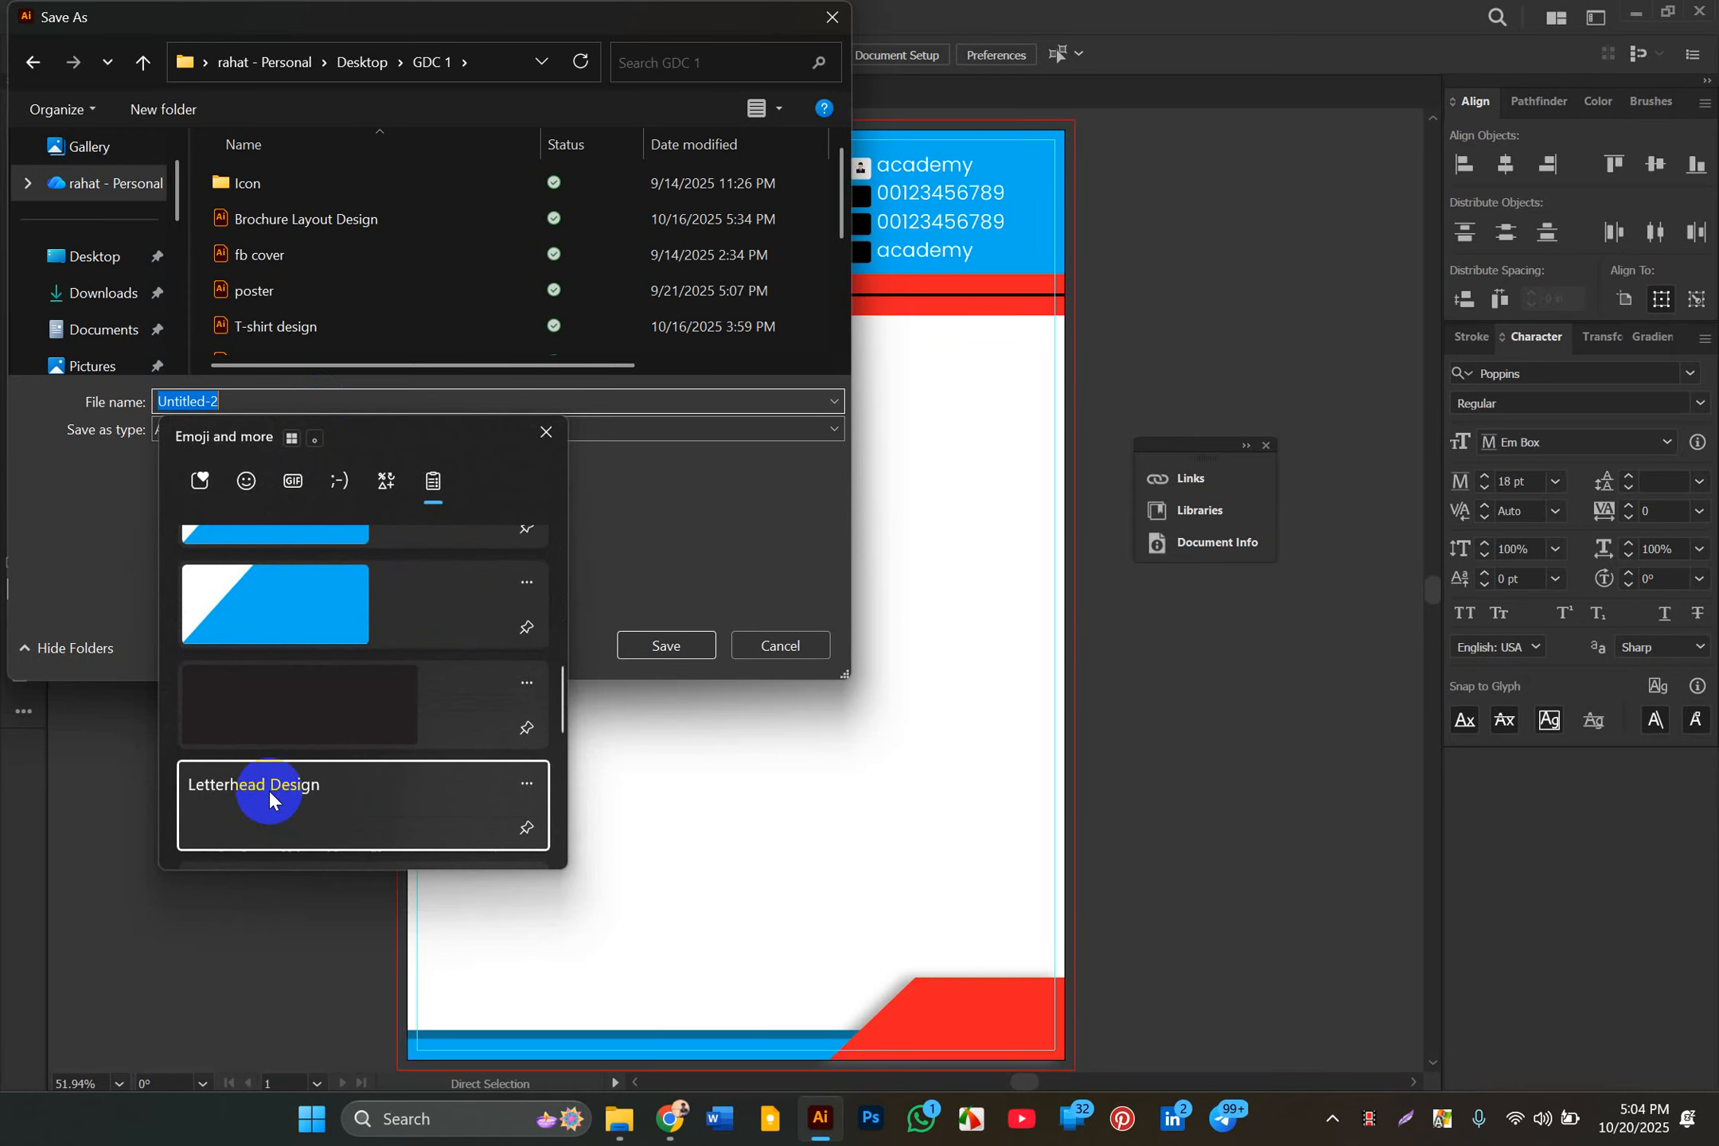
pyautogui.click(656, 647)
pyautogui.click(689, 647)
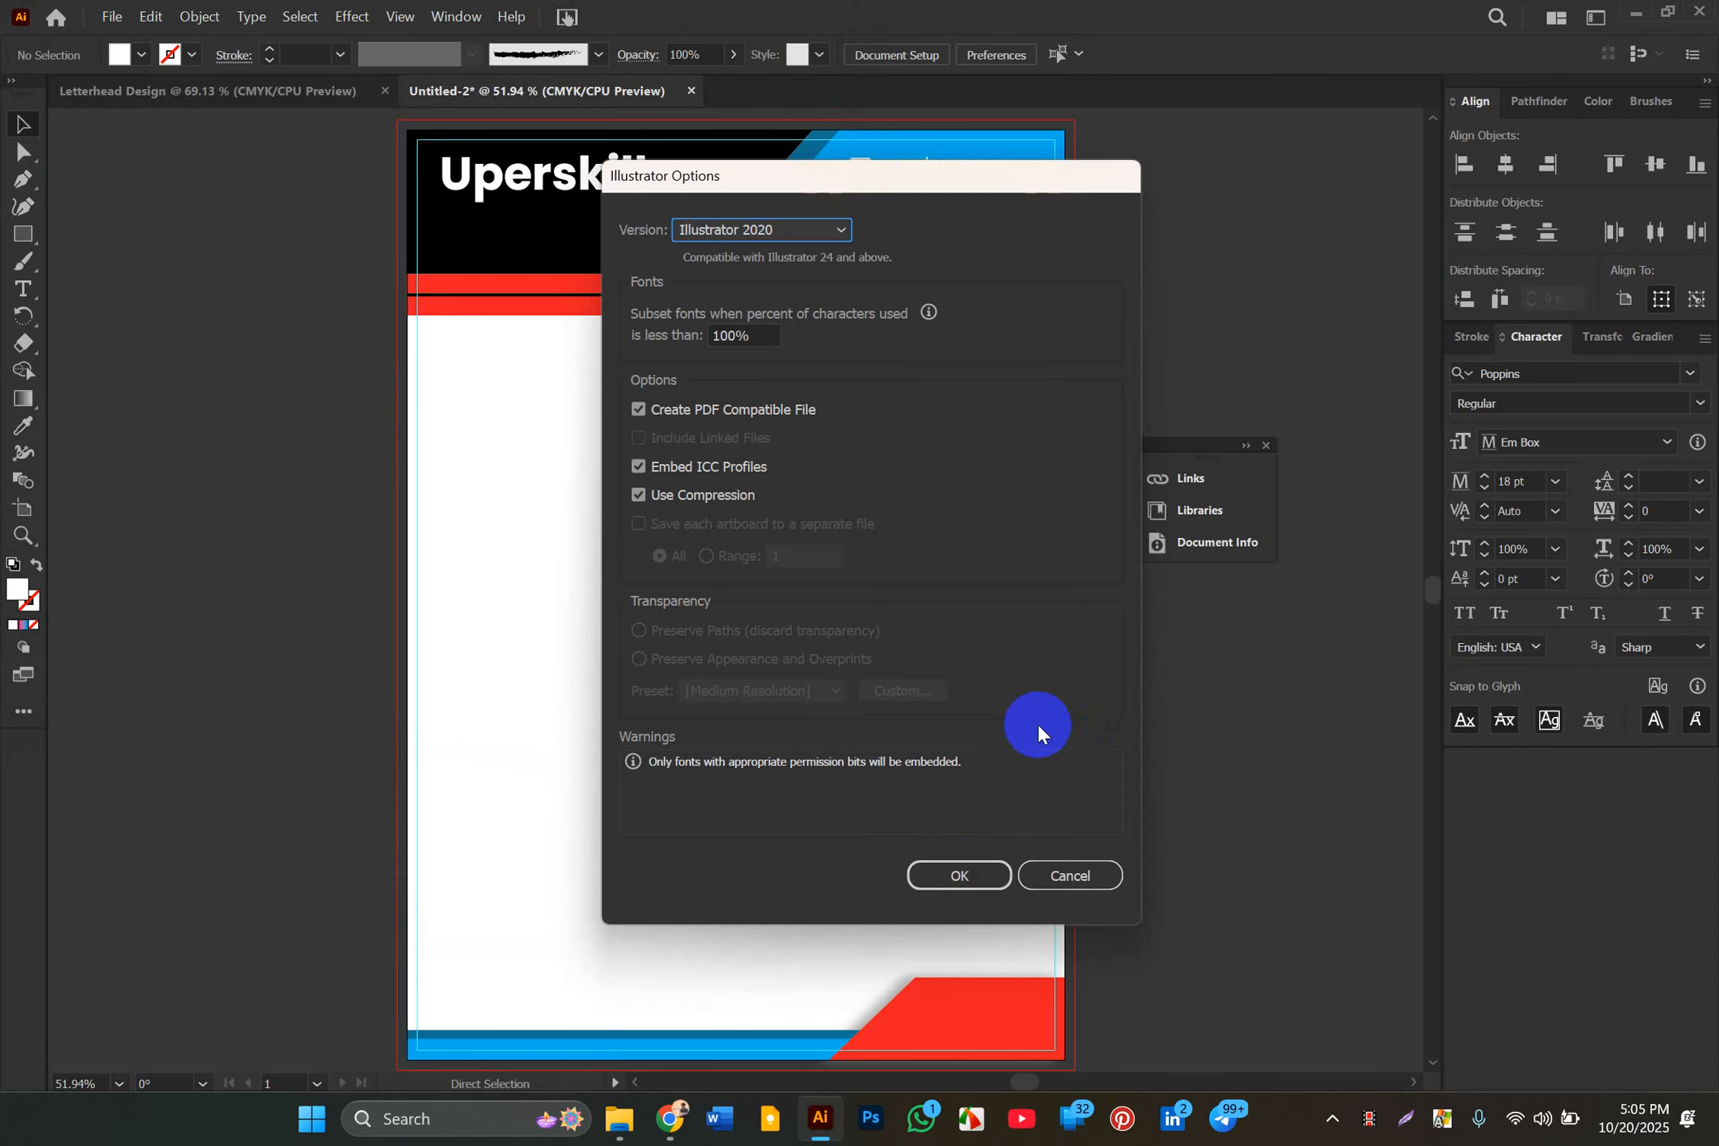
pyautogui.click(967, 879)
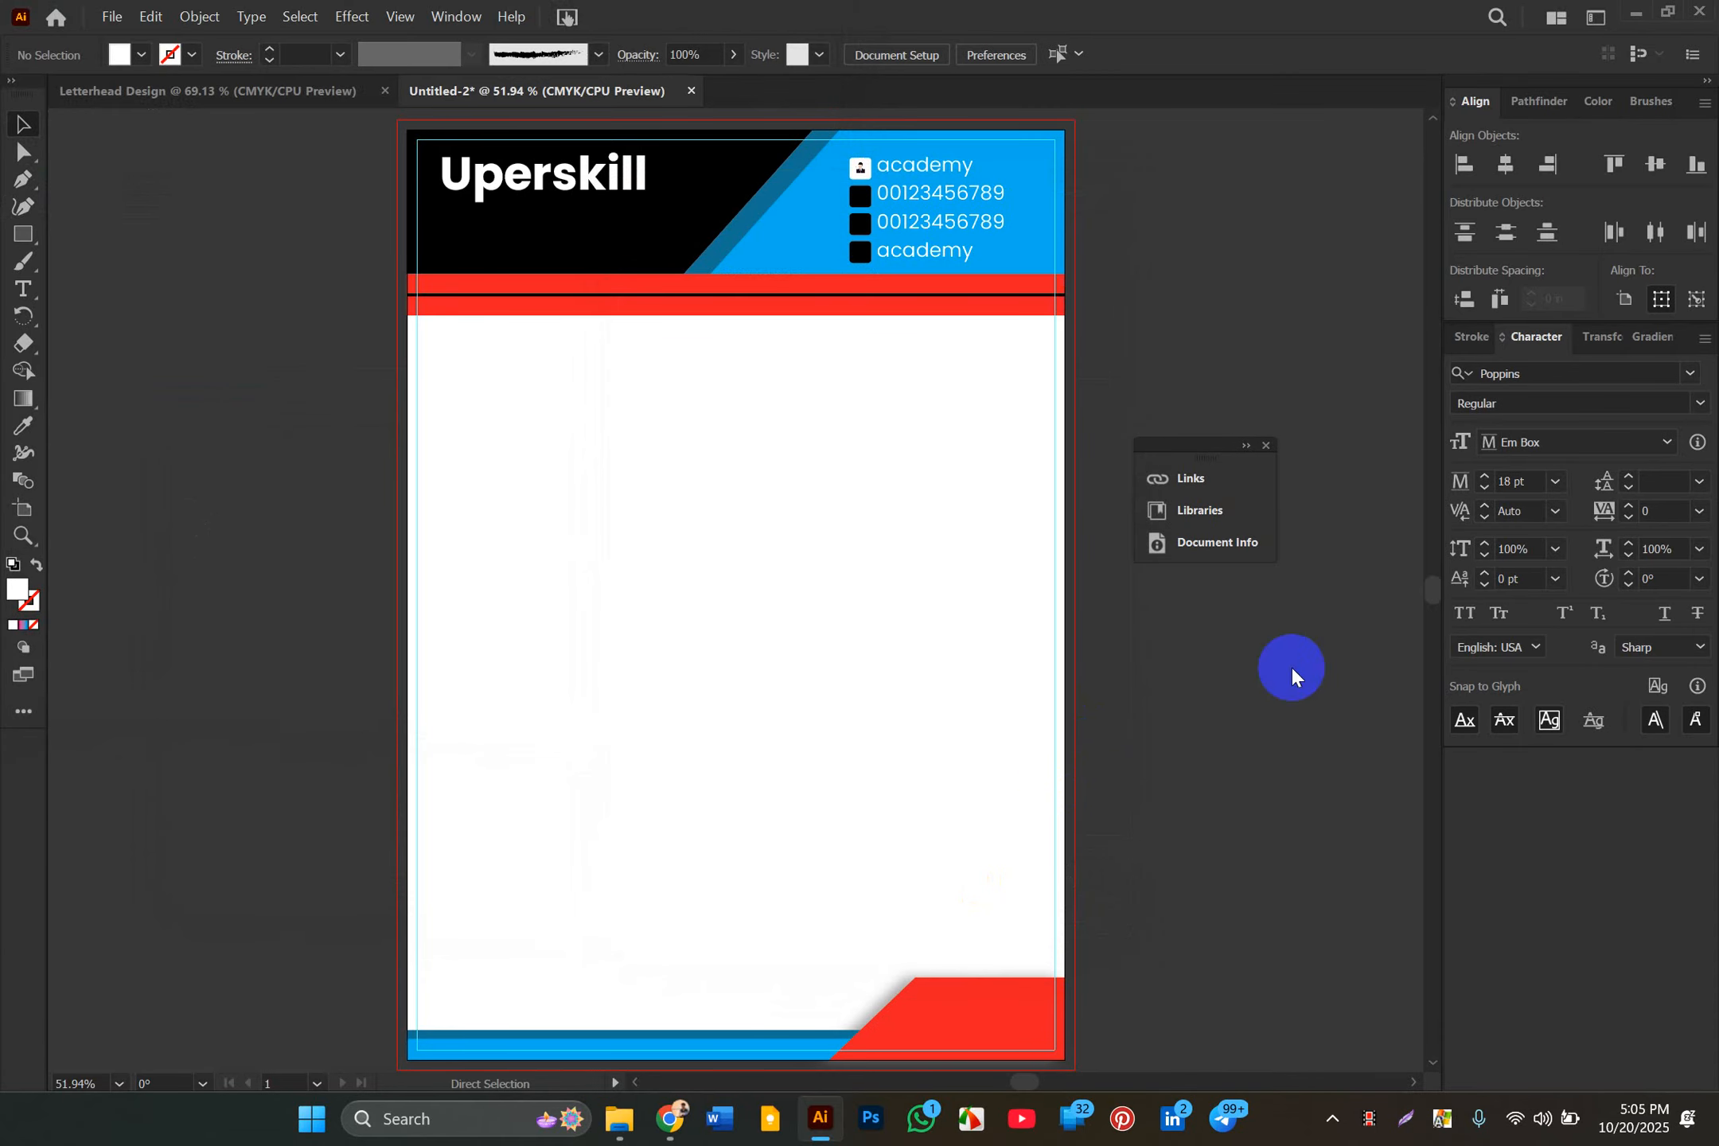